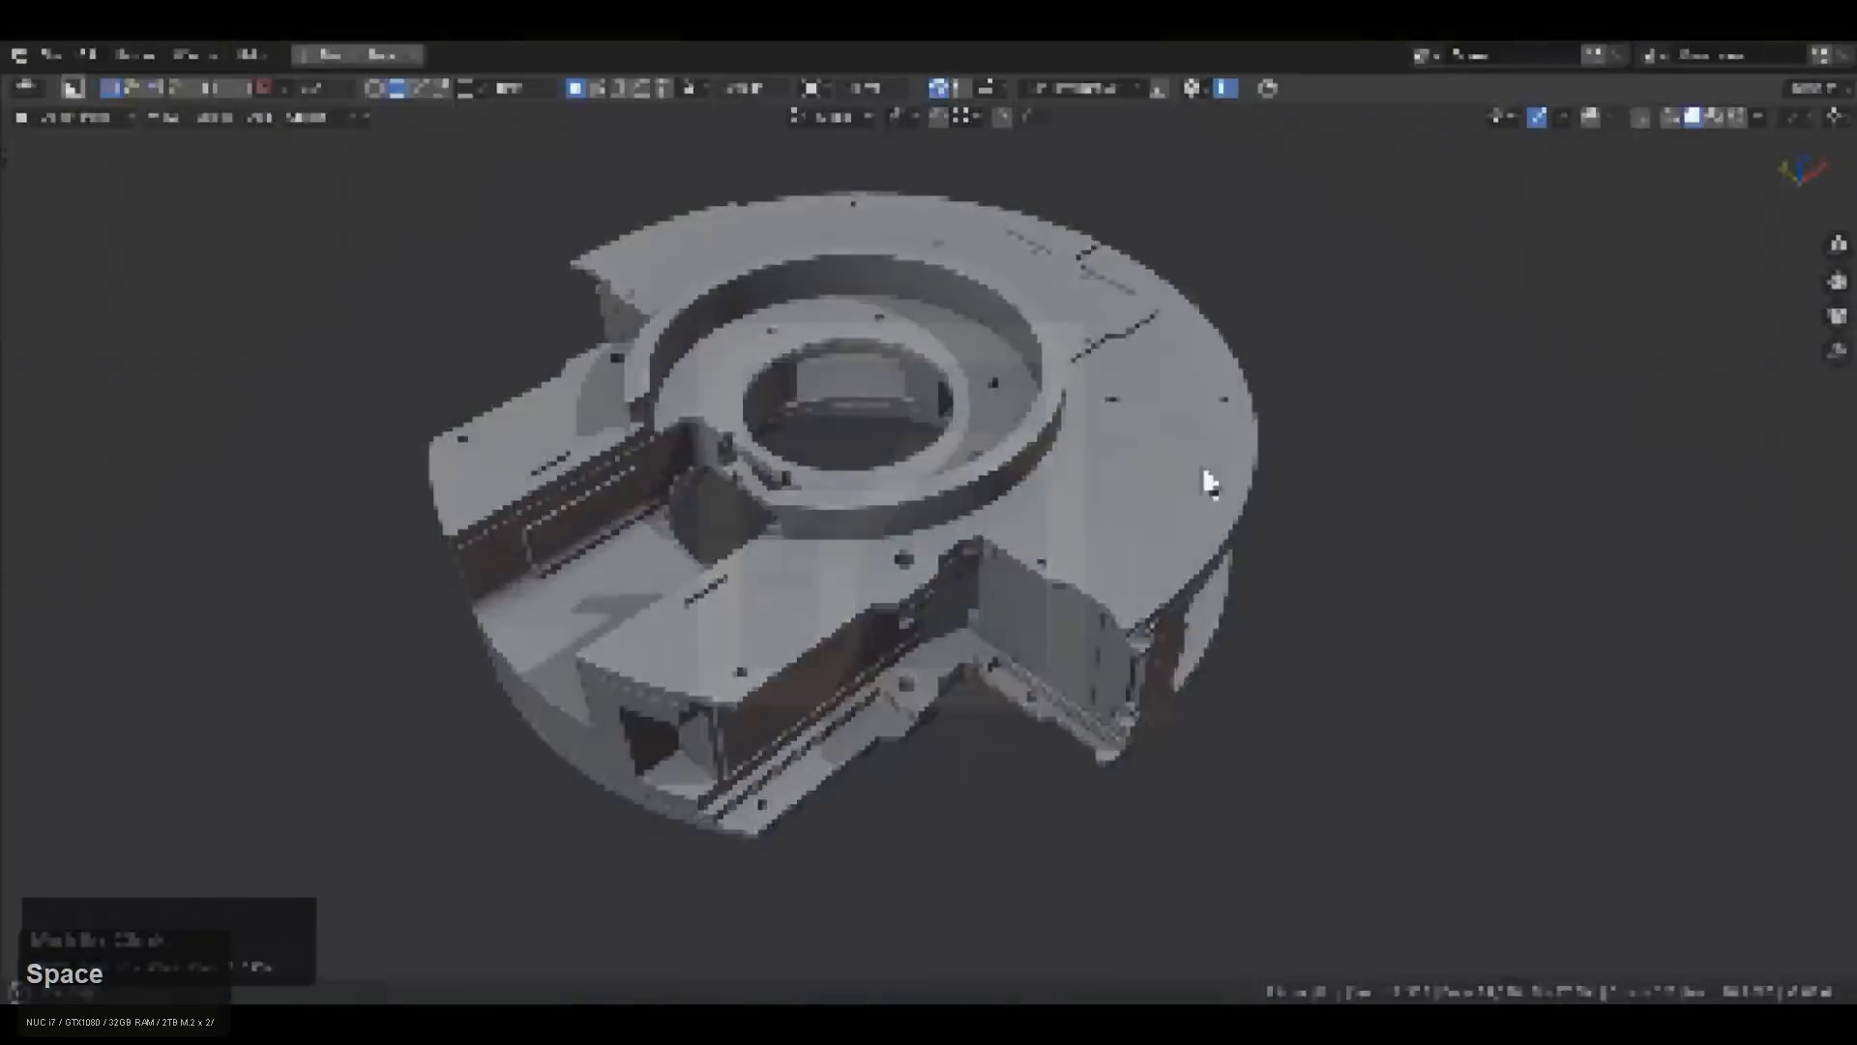
# Step through the ring's modifier stack with Mod Scroll/Toggle to examine how the boolean cuts build up the model
pyautogui.press('q')
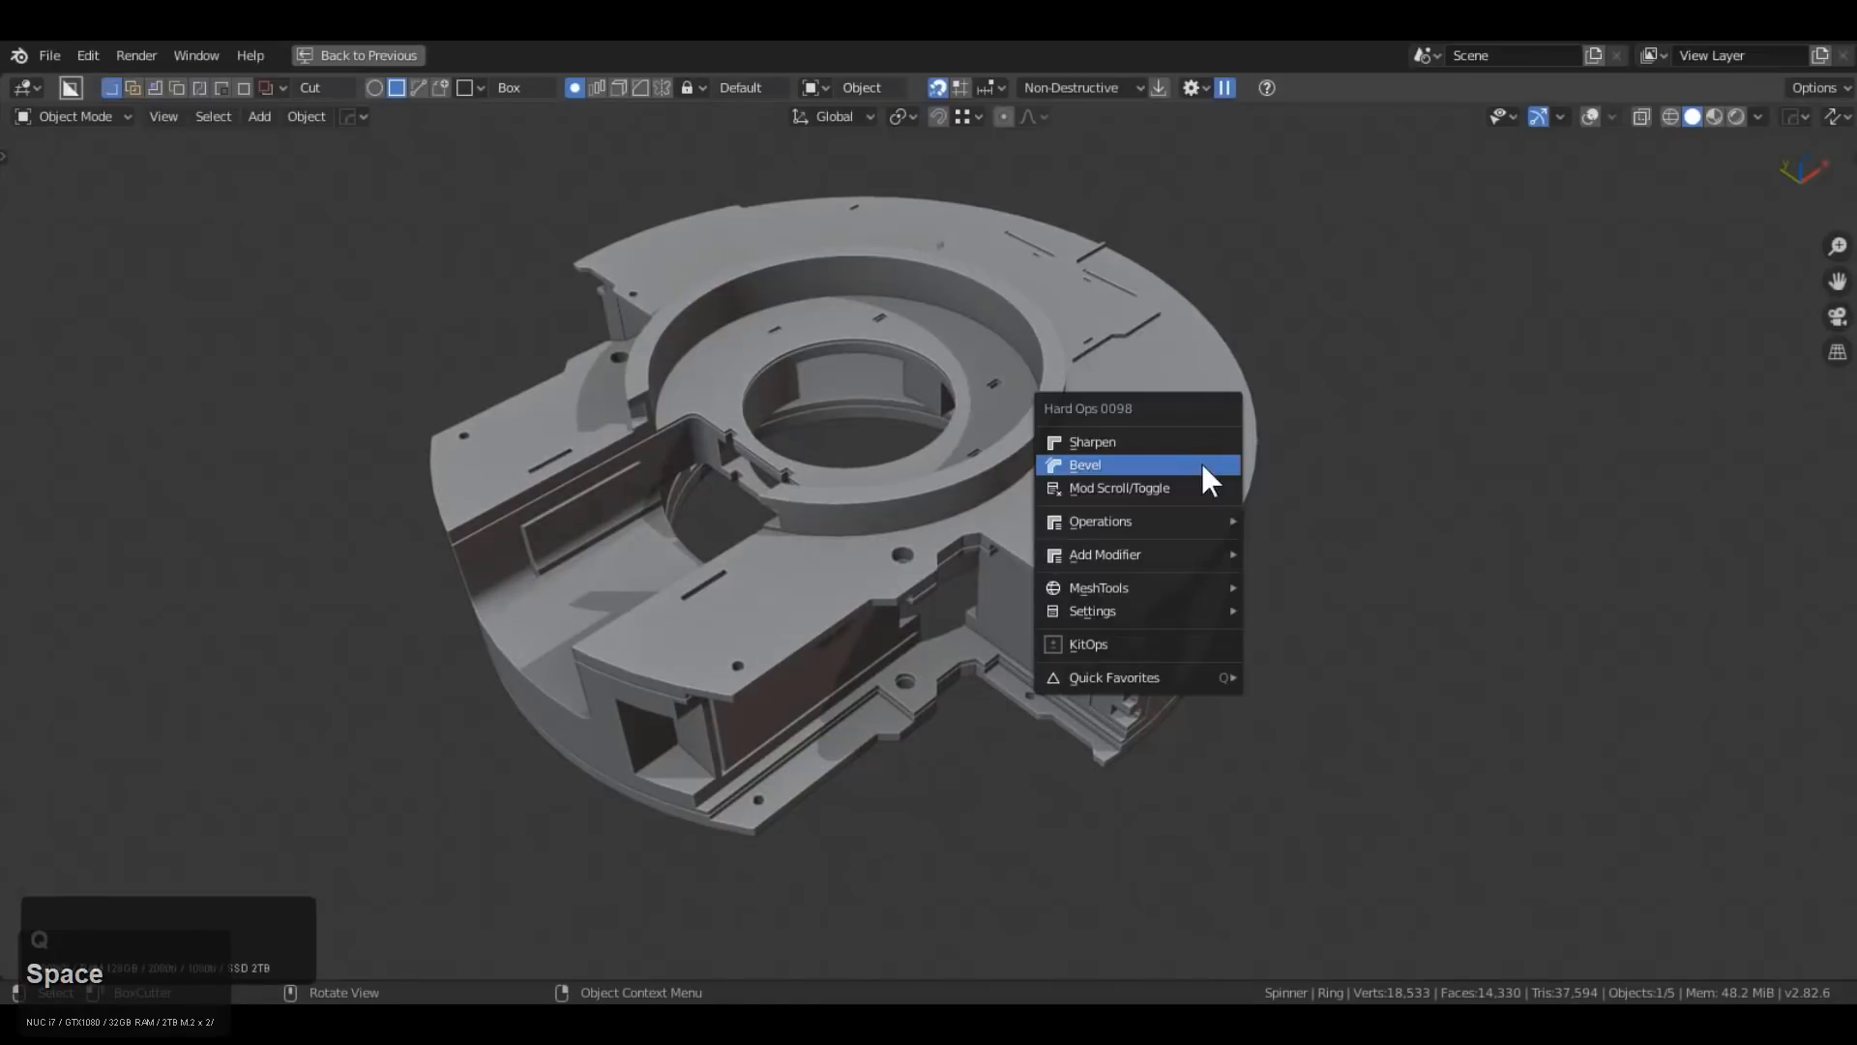
pyautogui.click(1172, 493)
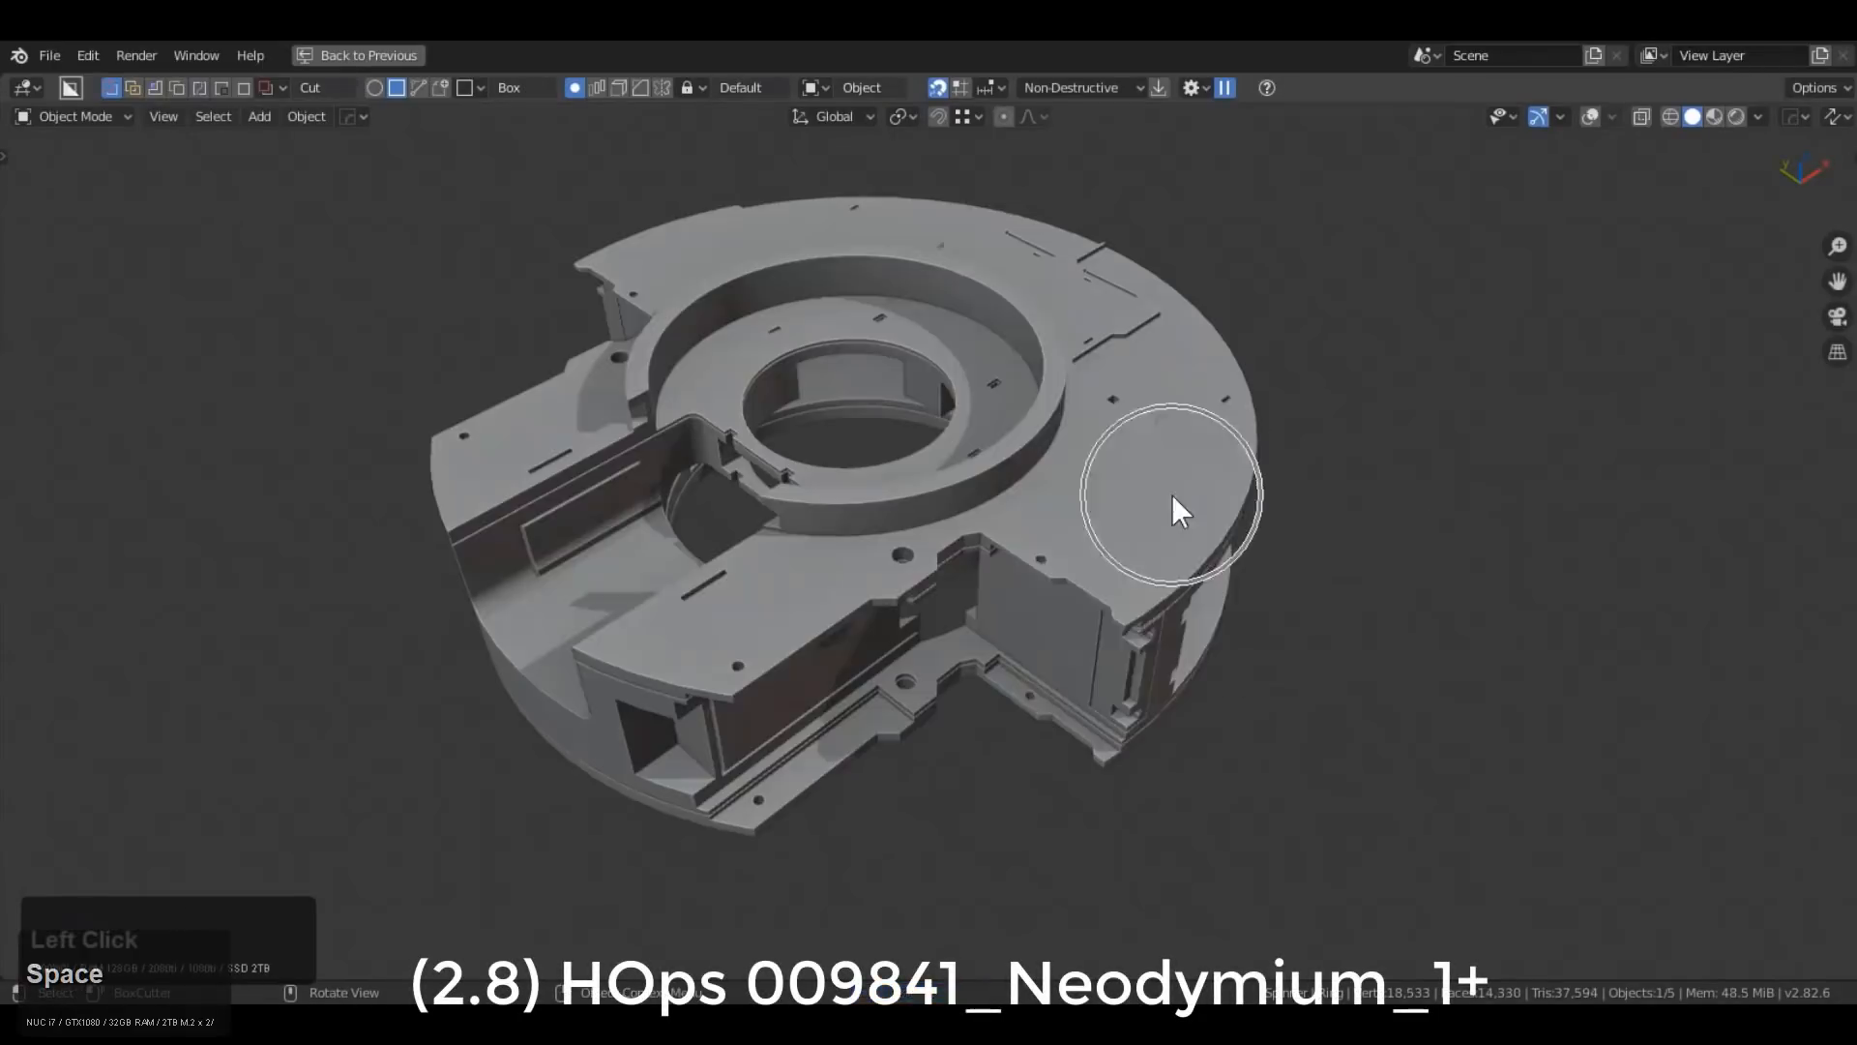
pyautogui.press('q')
pyautogui.click(1170, 492)
pyautogui.scroll(4, 1173, 493)
pyautogui.scroll(7, 1172, 497)
pyautogui.scroll(9, 1172, 497)
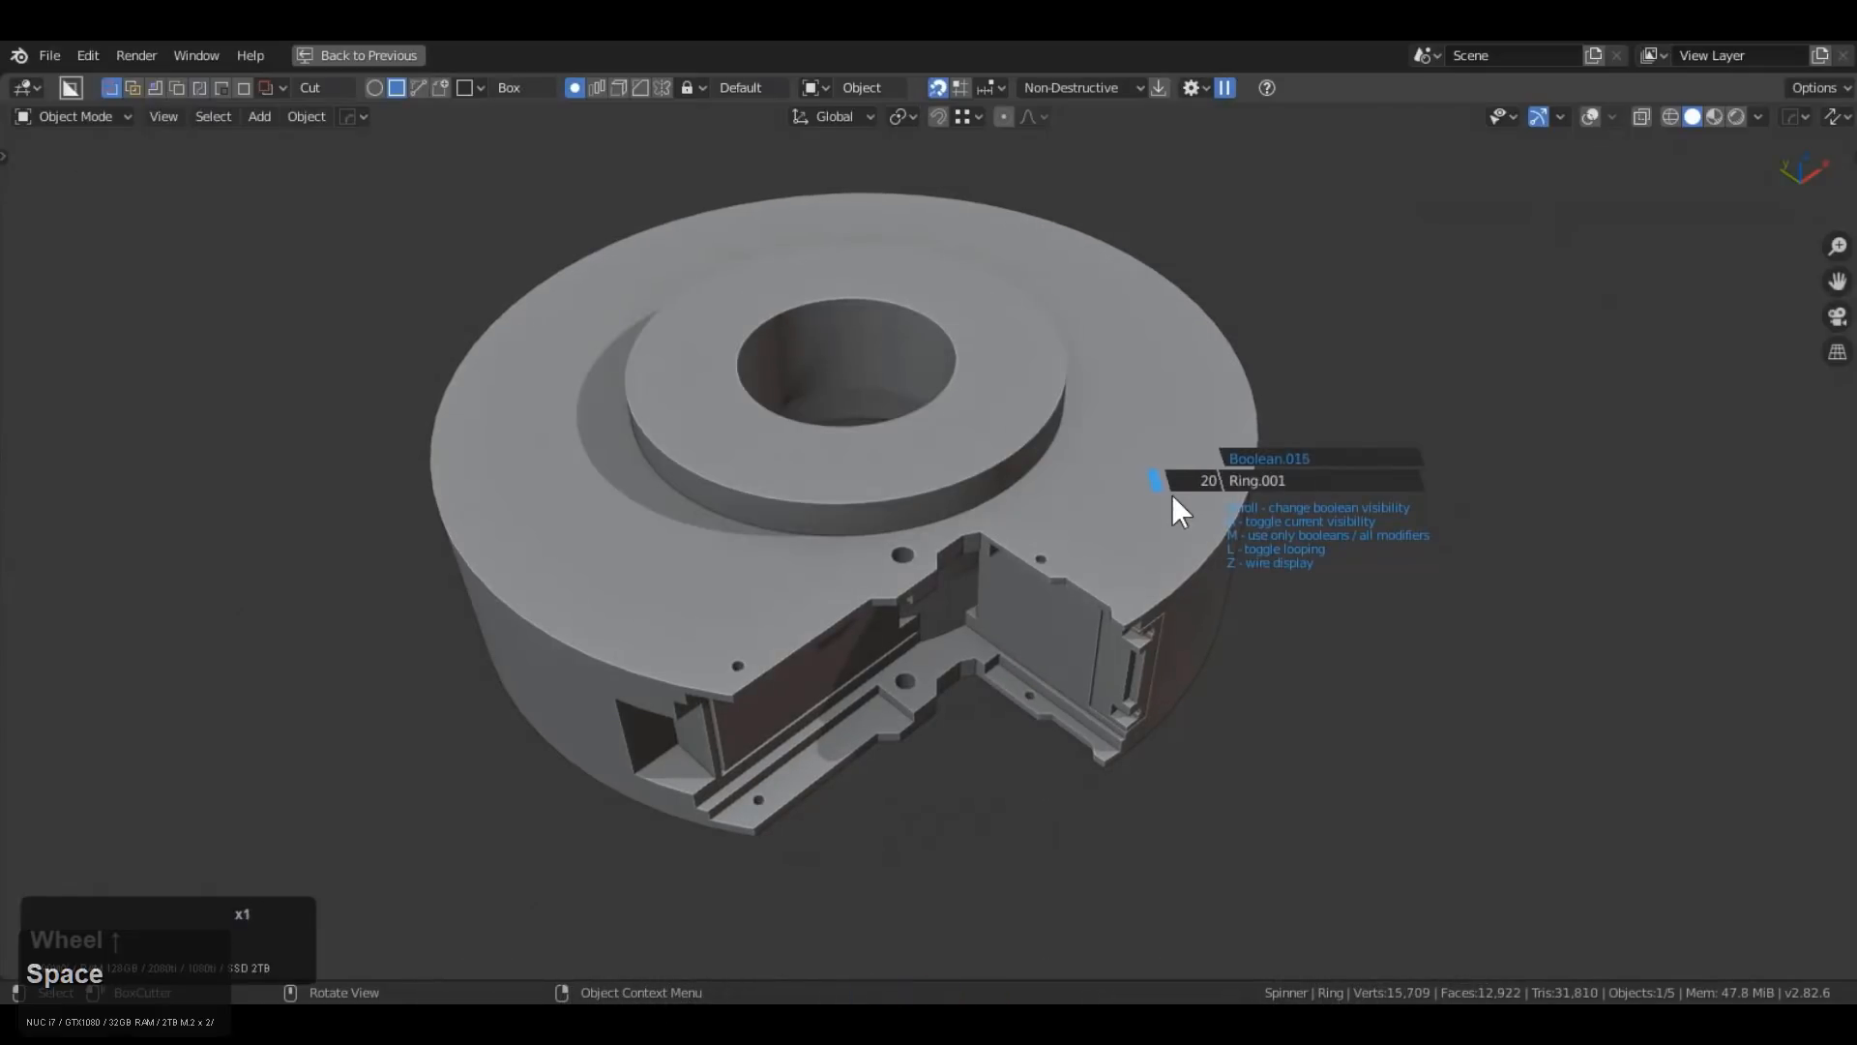
pyautogui.scroll(10, 1173, 497)
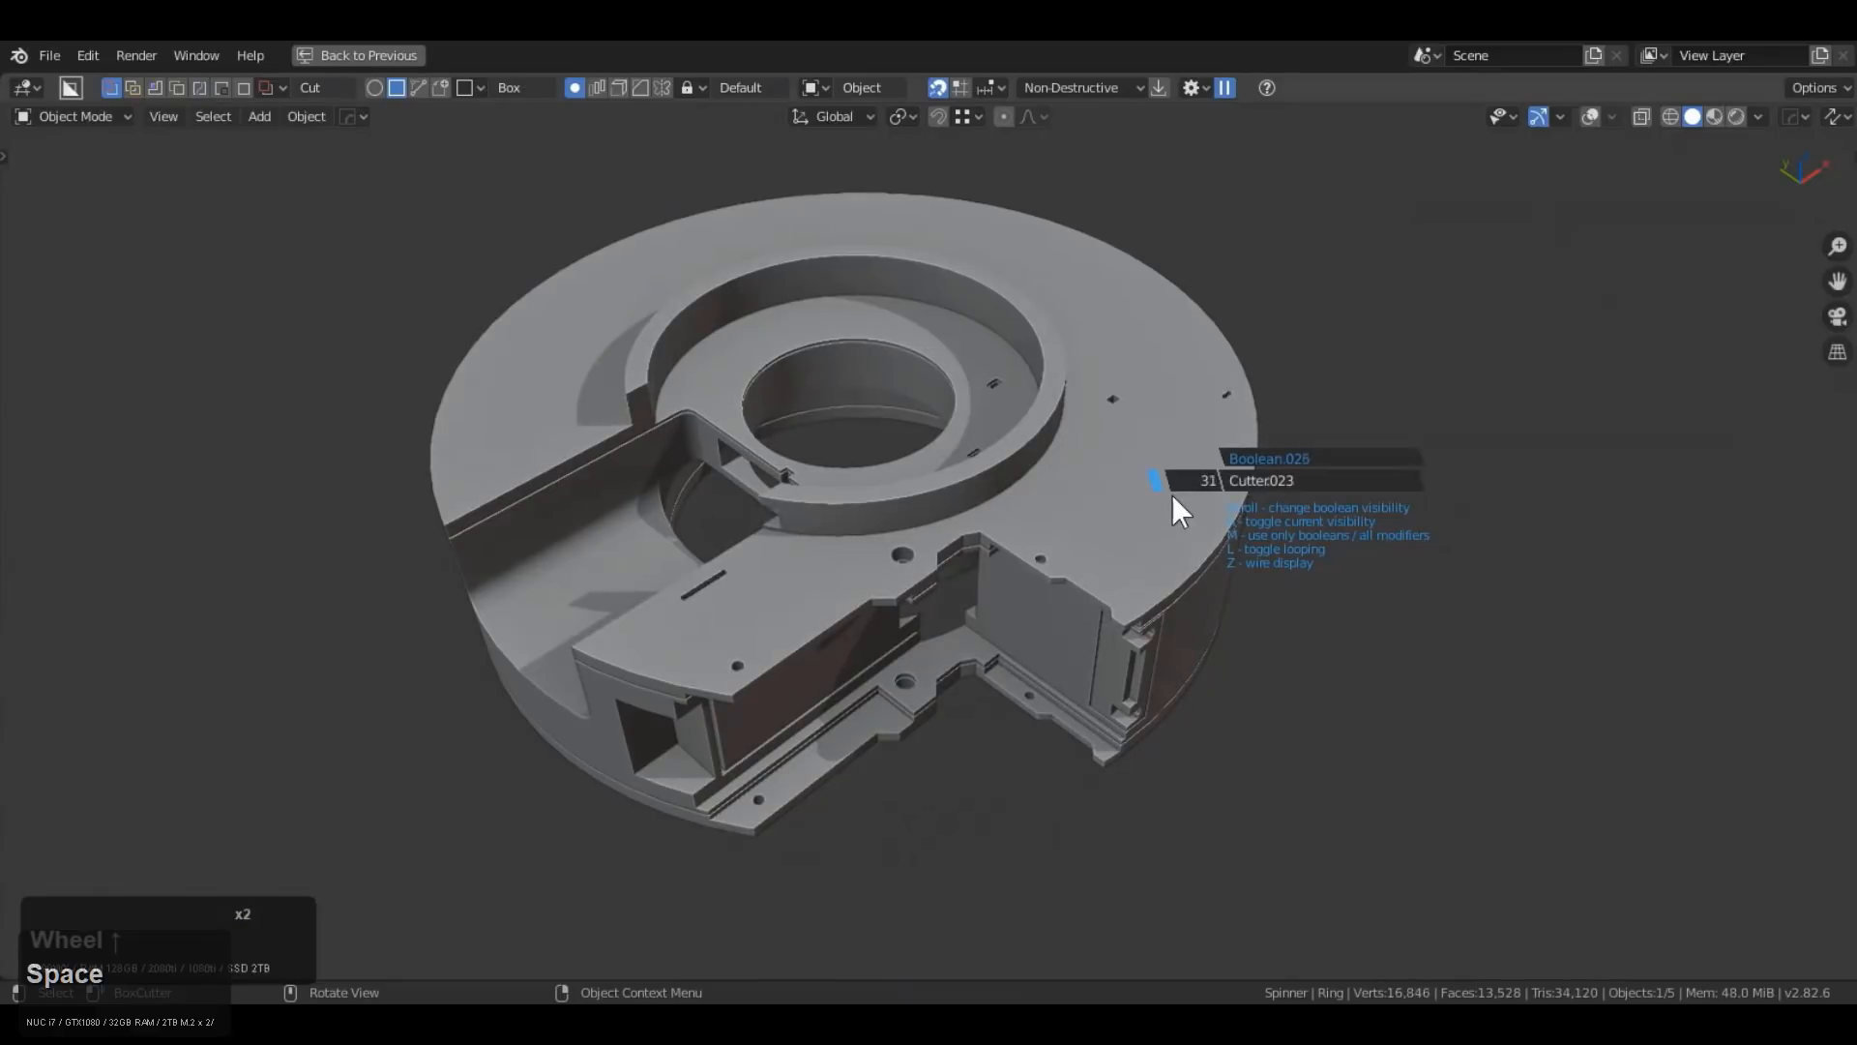
pyautogui.scroll(9, 1172, 498)
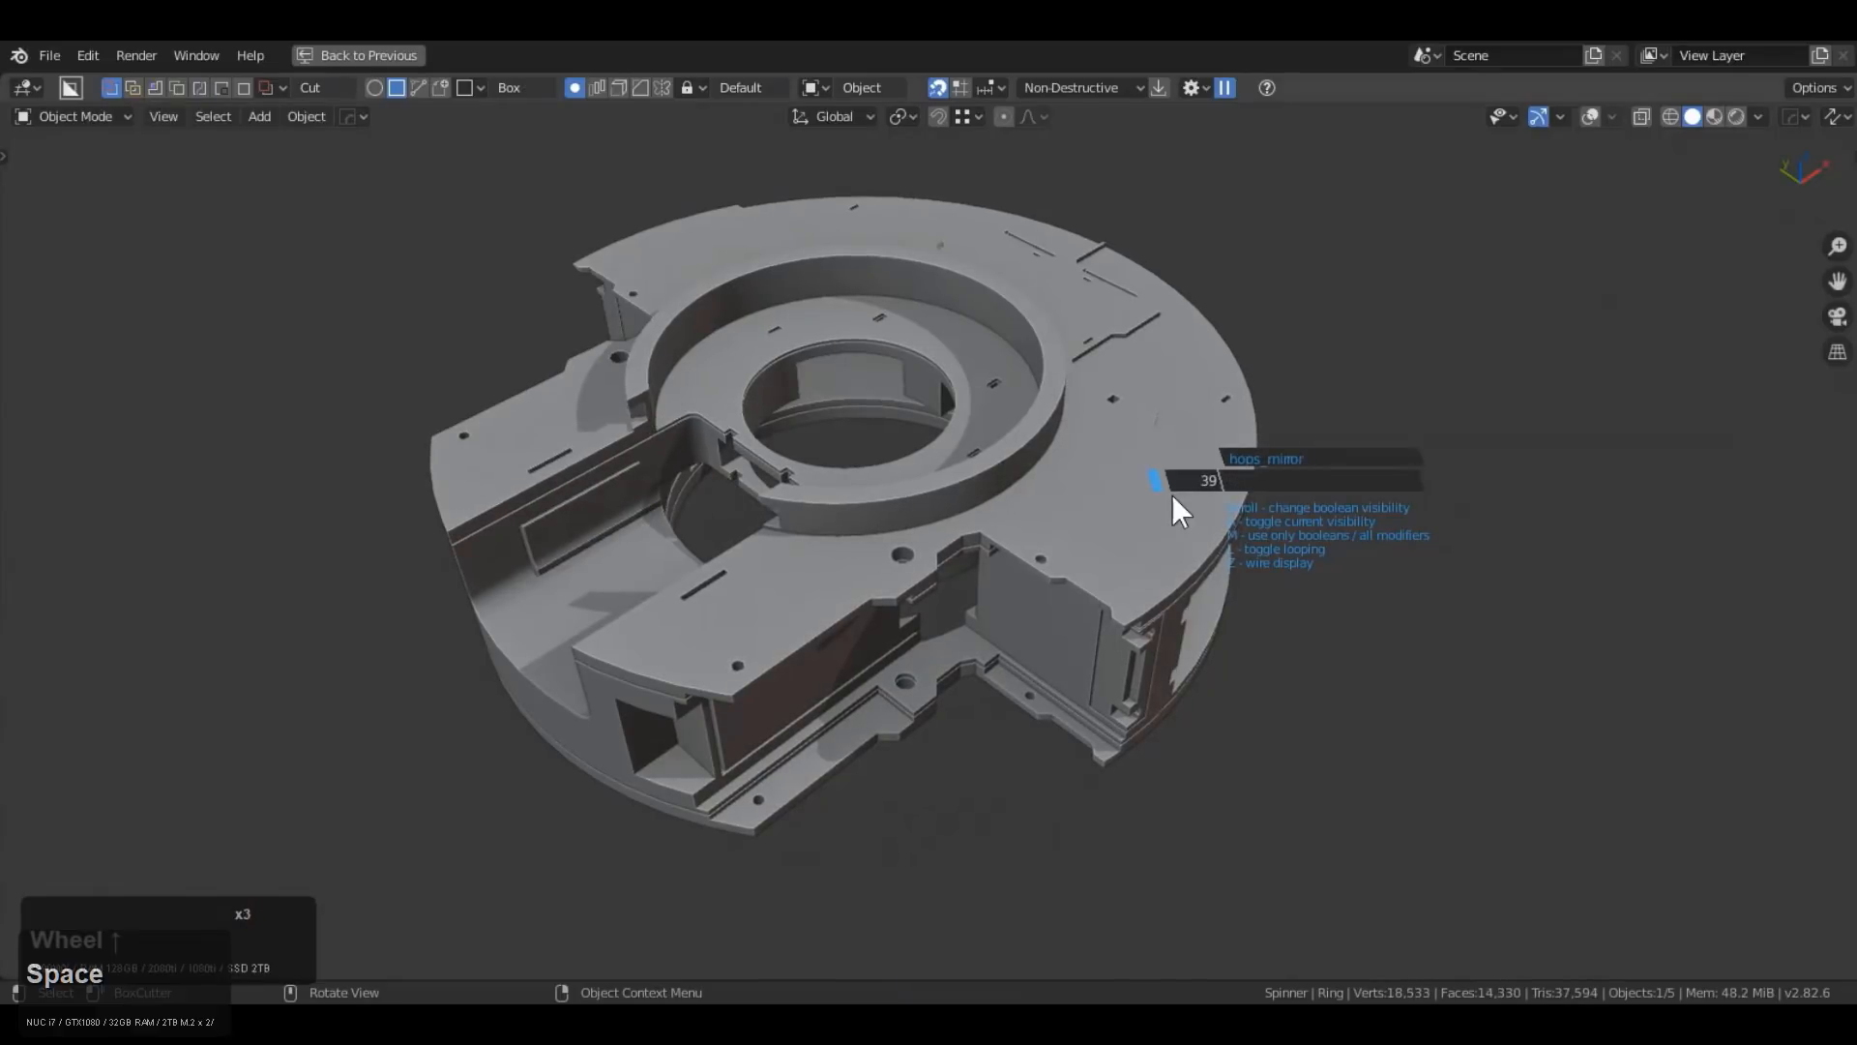
pyautogui.rightClick(1170, 495)
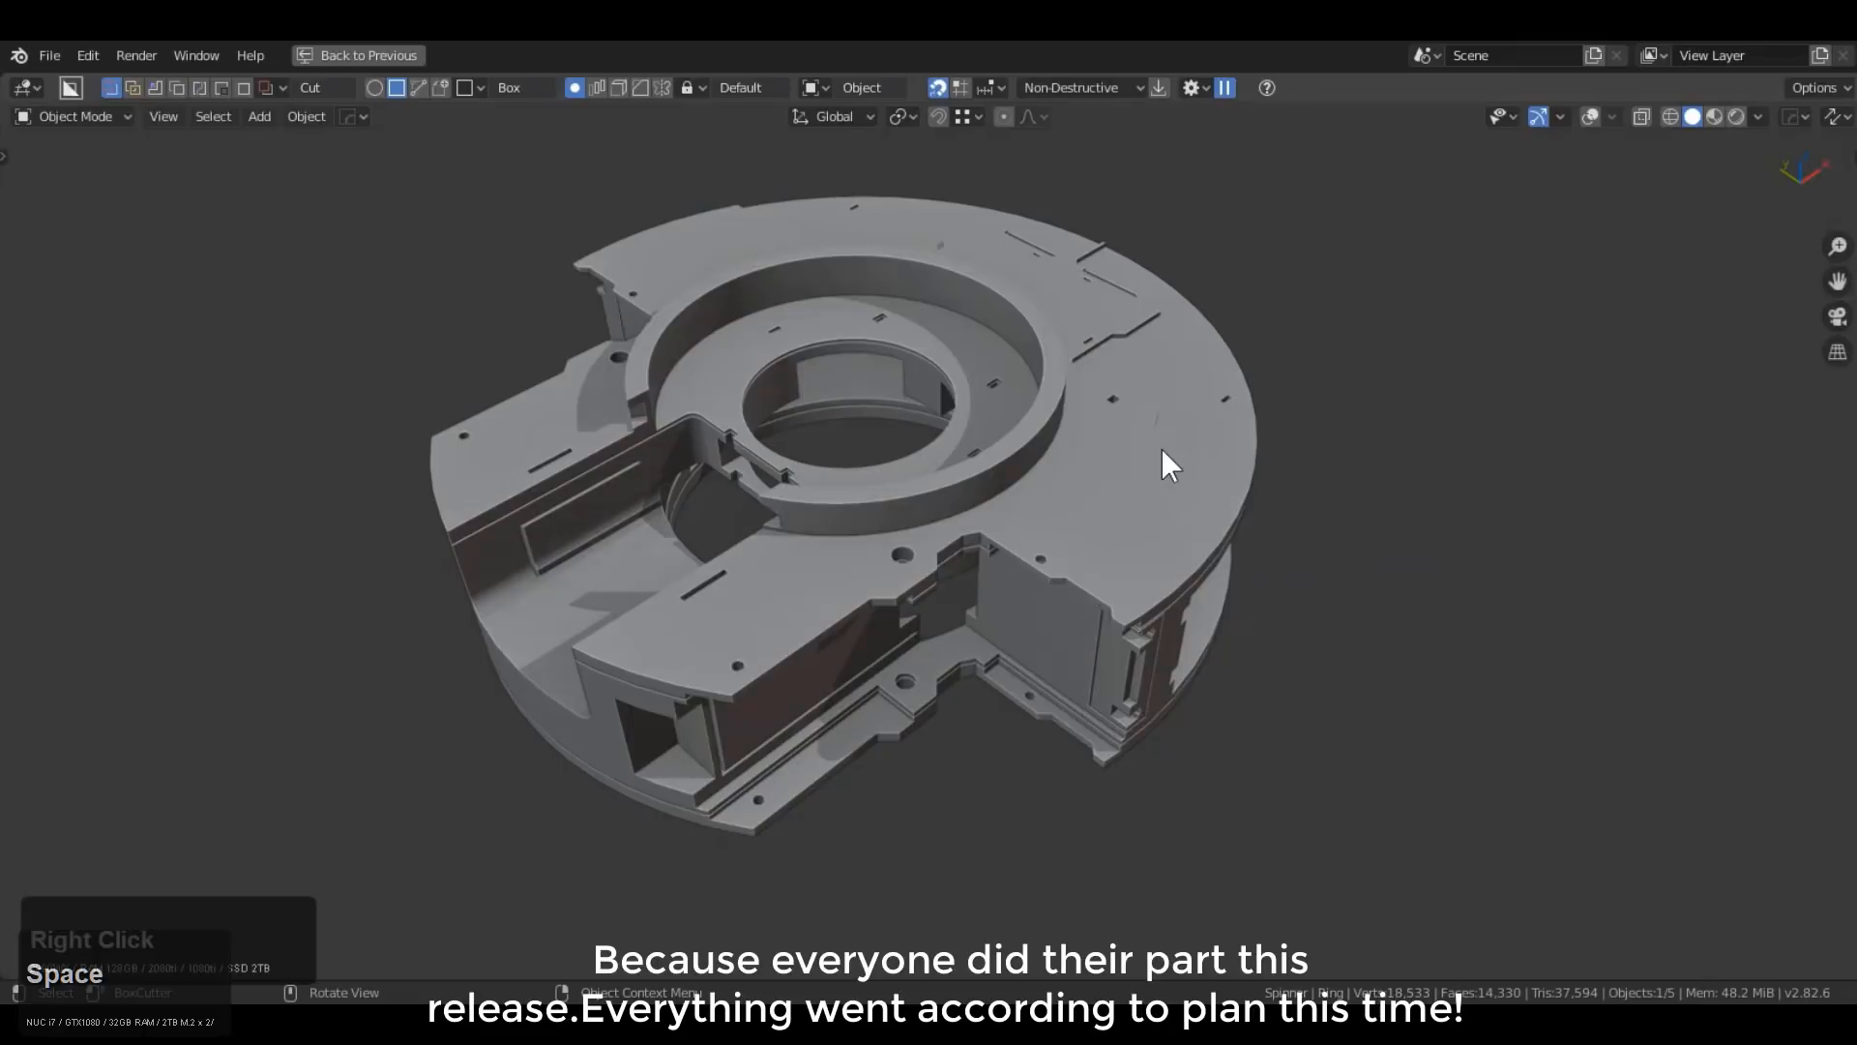
pyautogui.press('KP_Divide')
pyautogui.press('a')
pyautogui.moveTo(1180, 489); pyautogui.dragTo(1176, 478, button='middle')
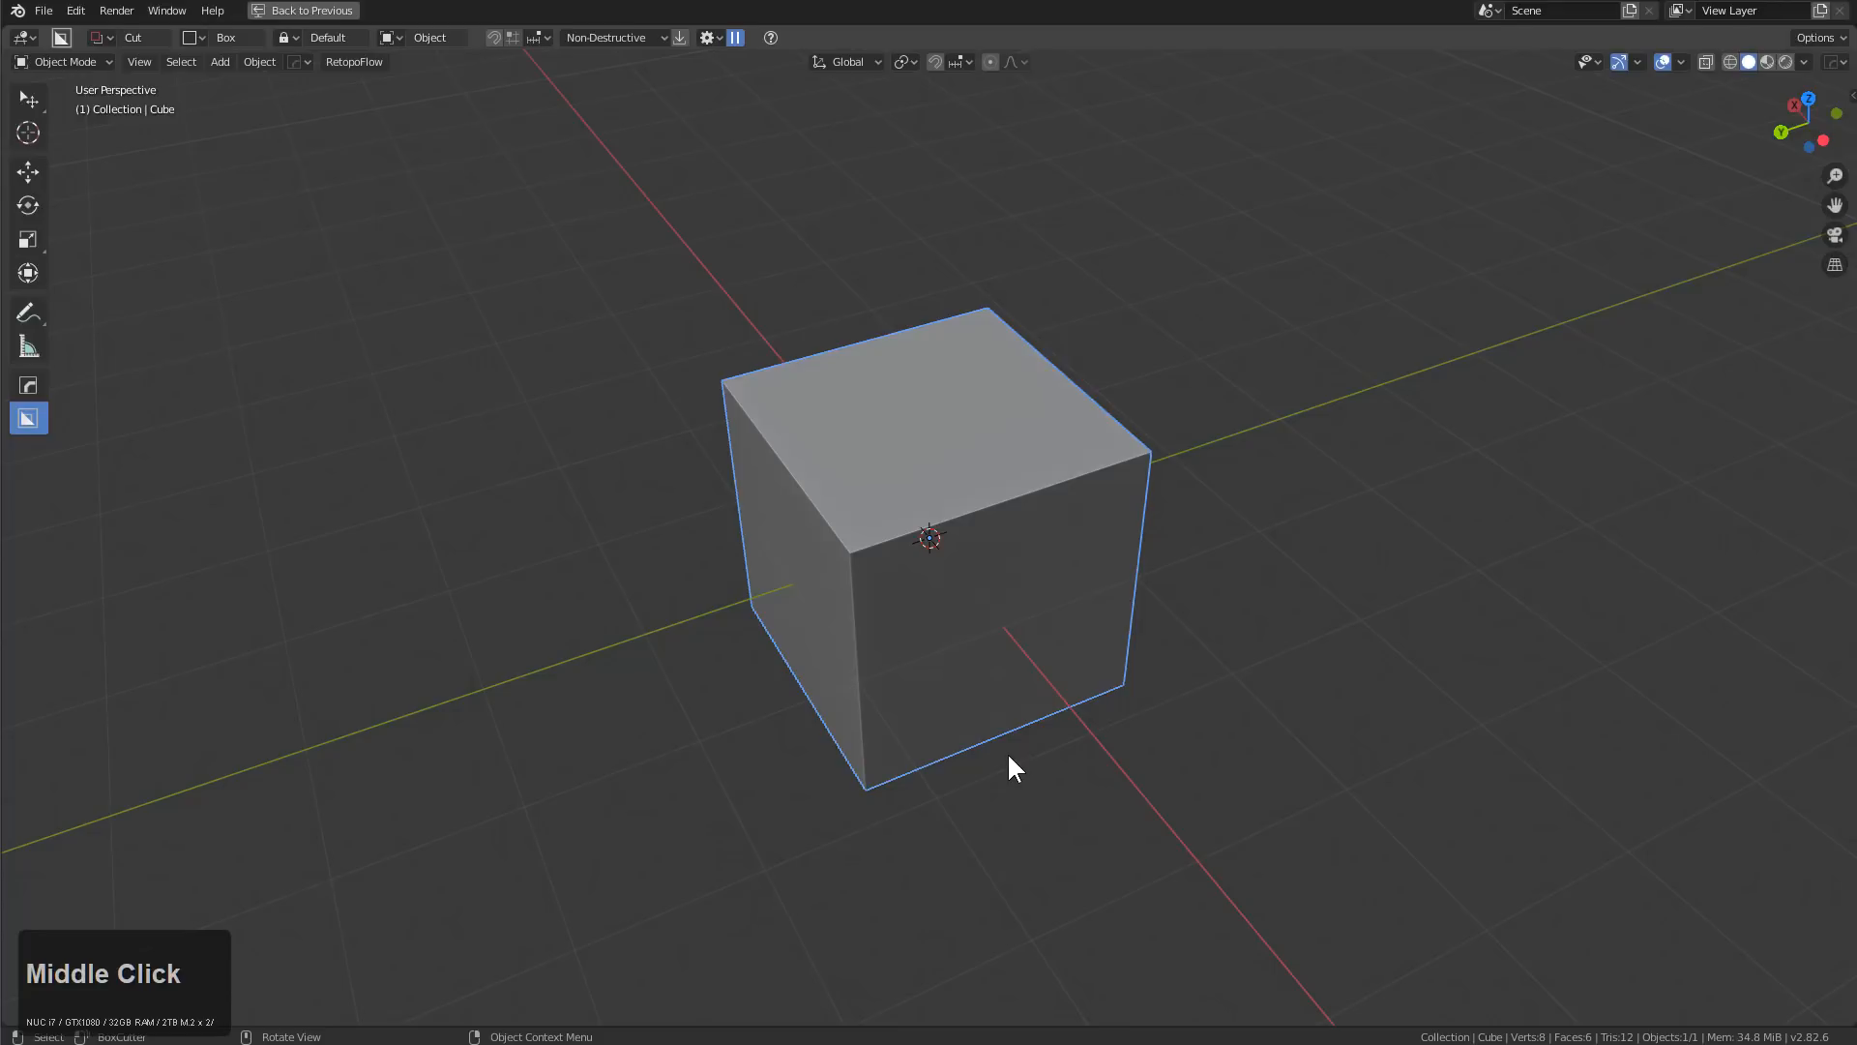
pyautogui.moveTo(1011, 765); pyautogui.dragTo(1050, 746, button='middle')
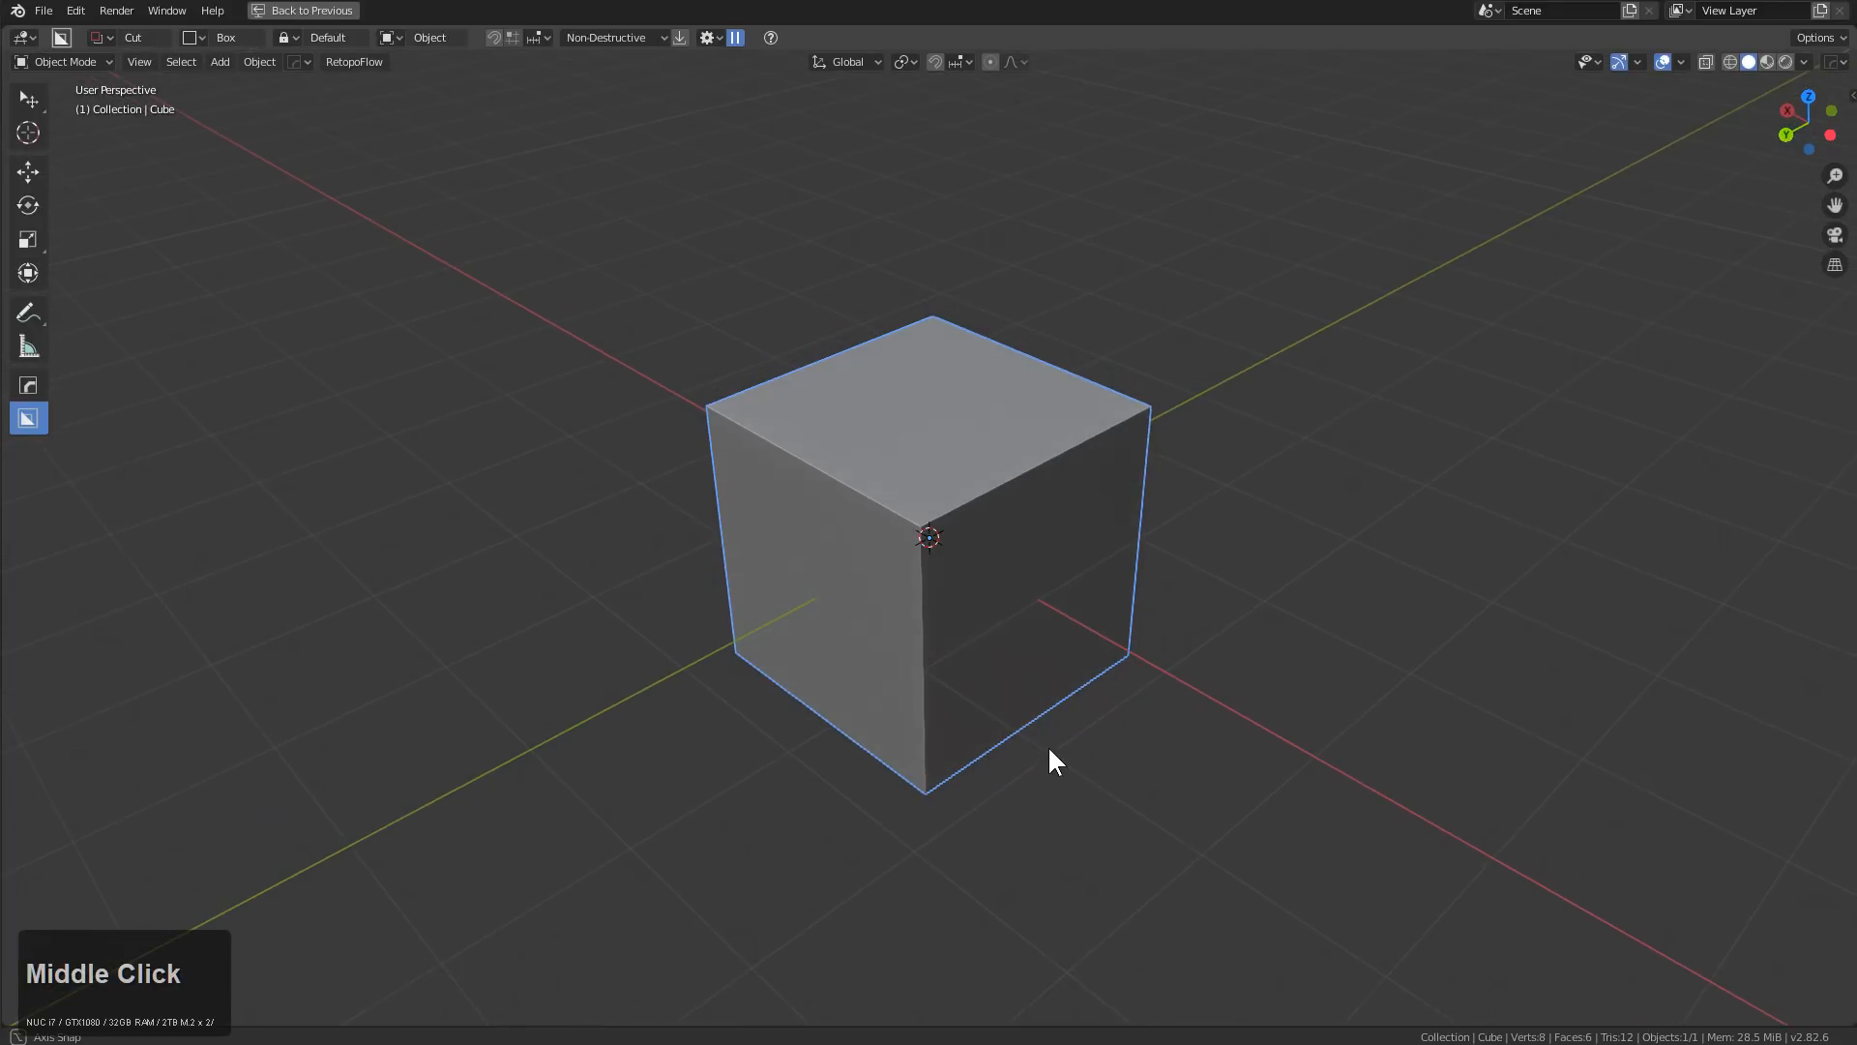
pyautogui.scroll(1, 1049, 762)
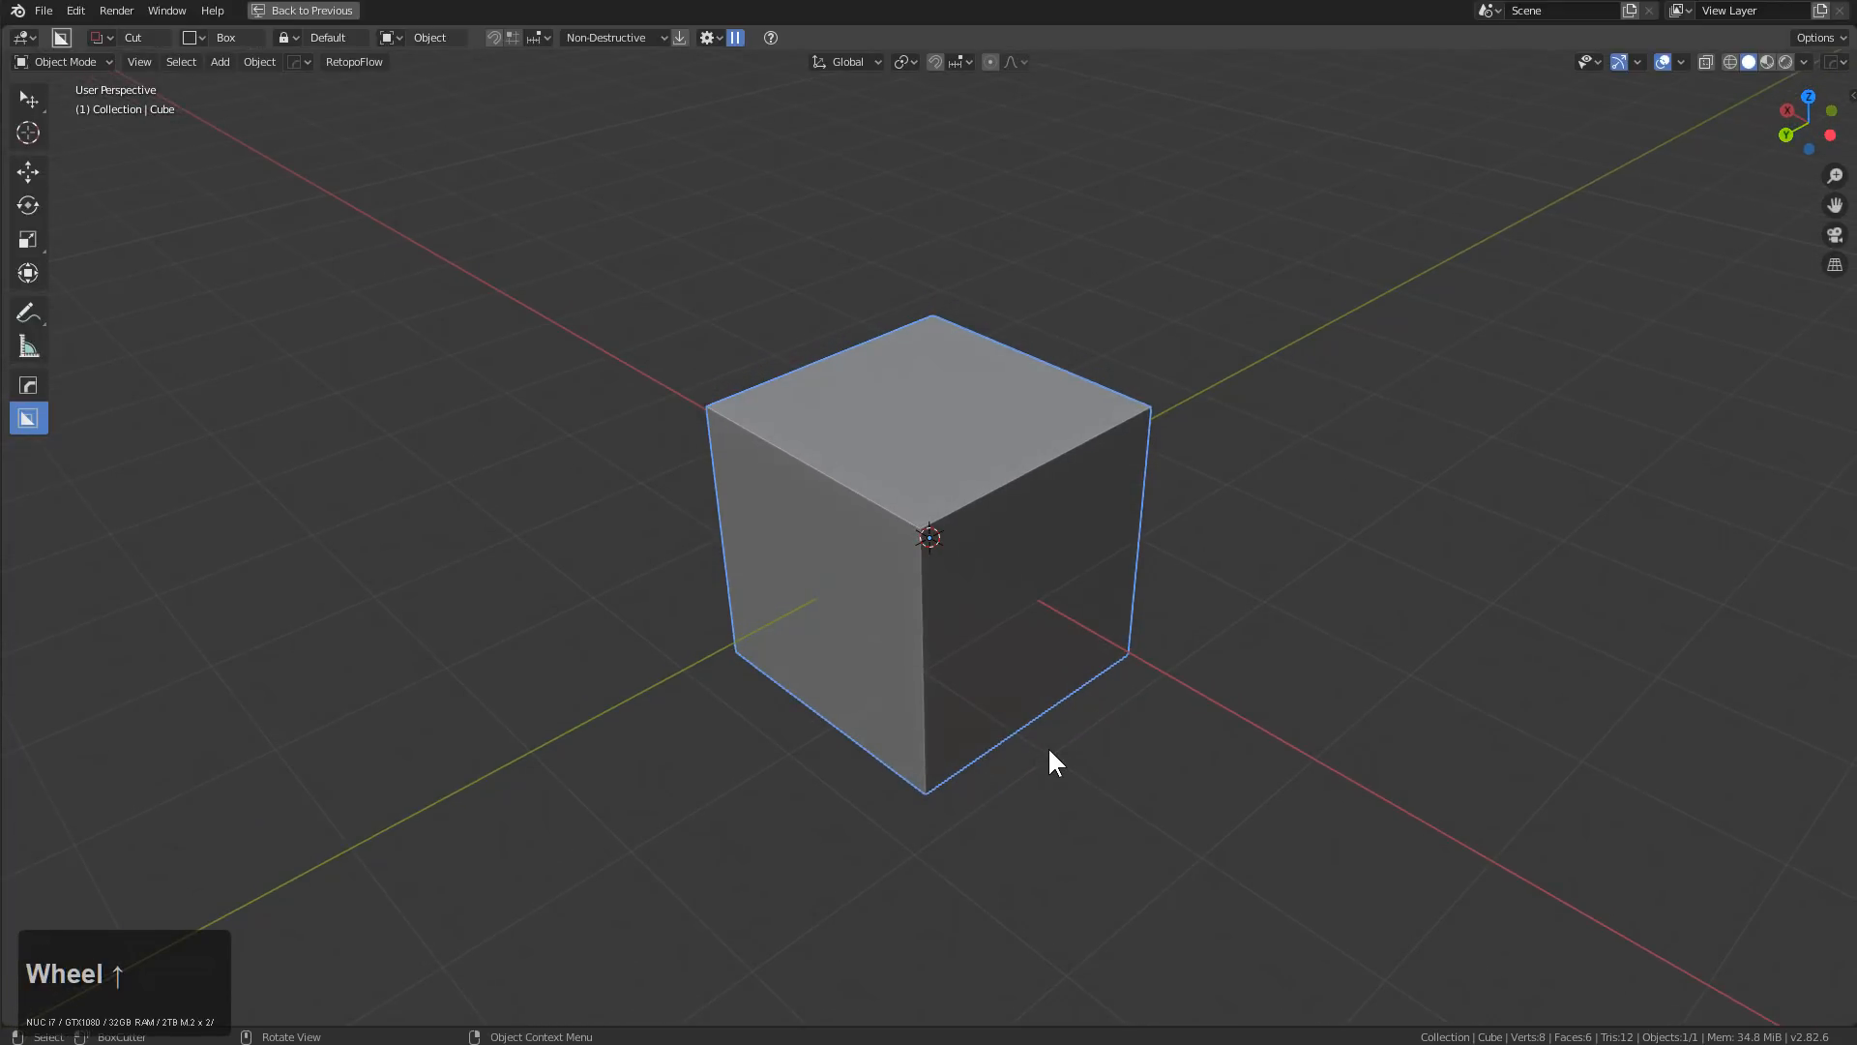
pyautogui.moveTo(1035, 743); pyautogui.dragTo(1041, 753, button='middle')
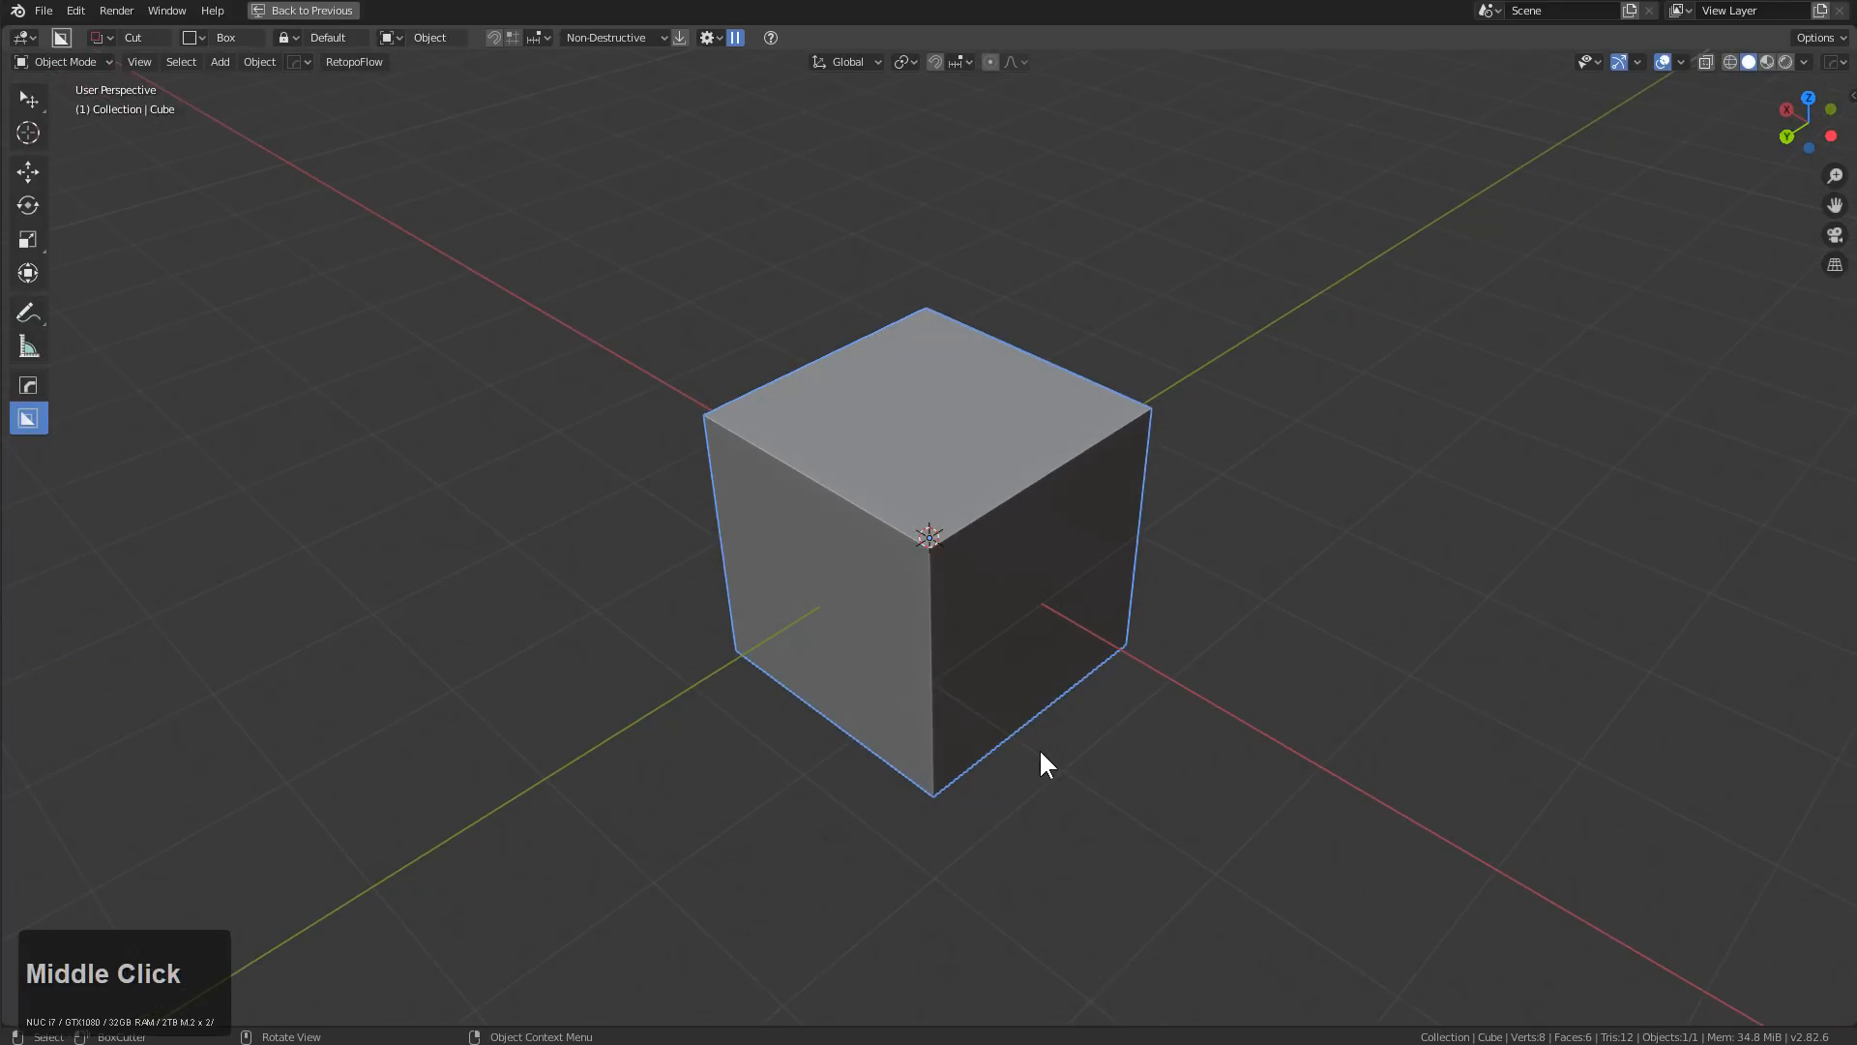
pyautogui.moveTo(874, 654); pyautogui.dragTo(881, 581, button='middle')
# Delete the default cube and activate the HardOps tool
pyautogui.press('q')
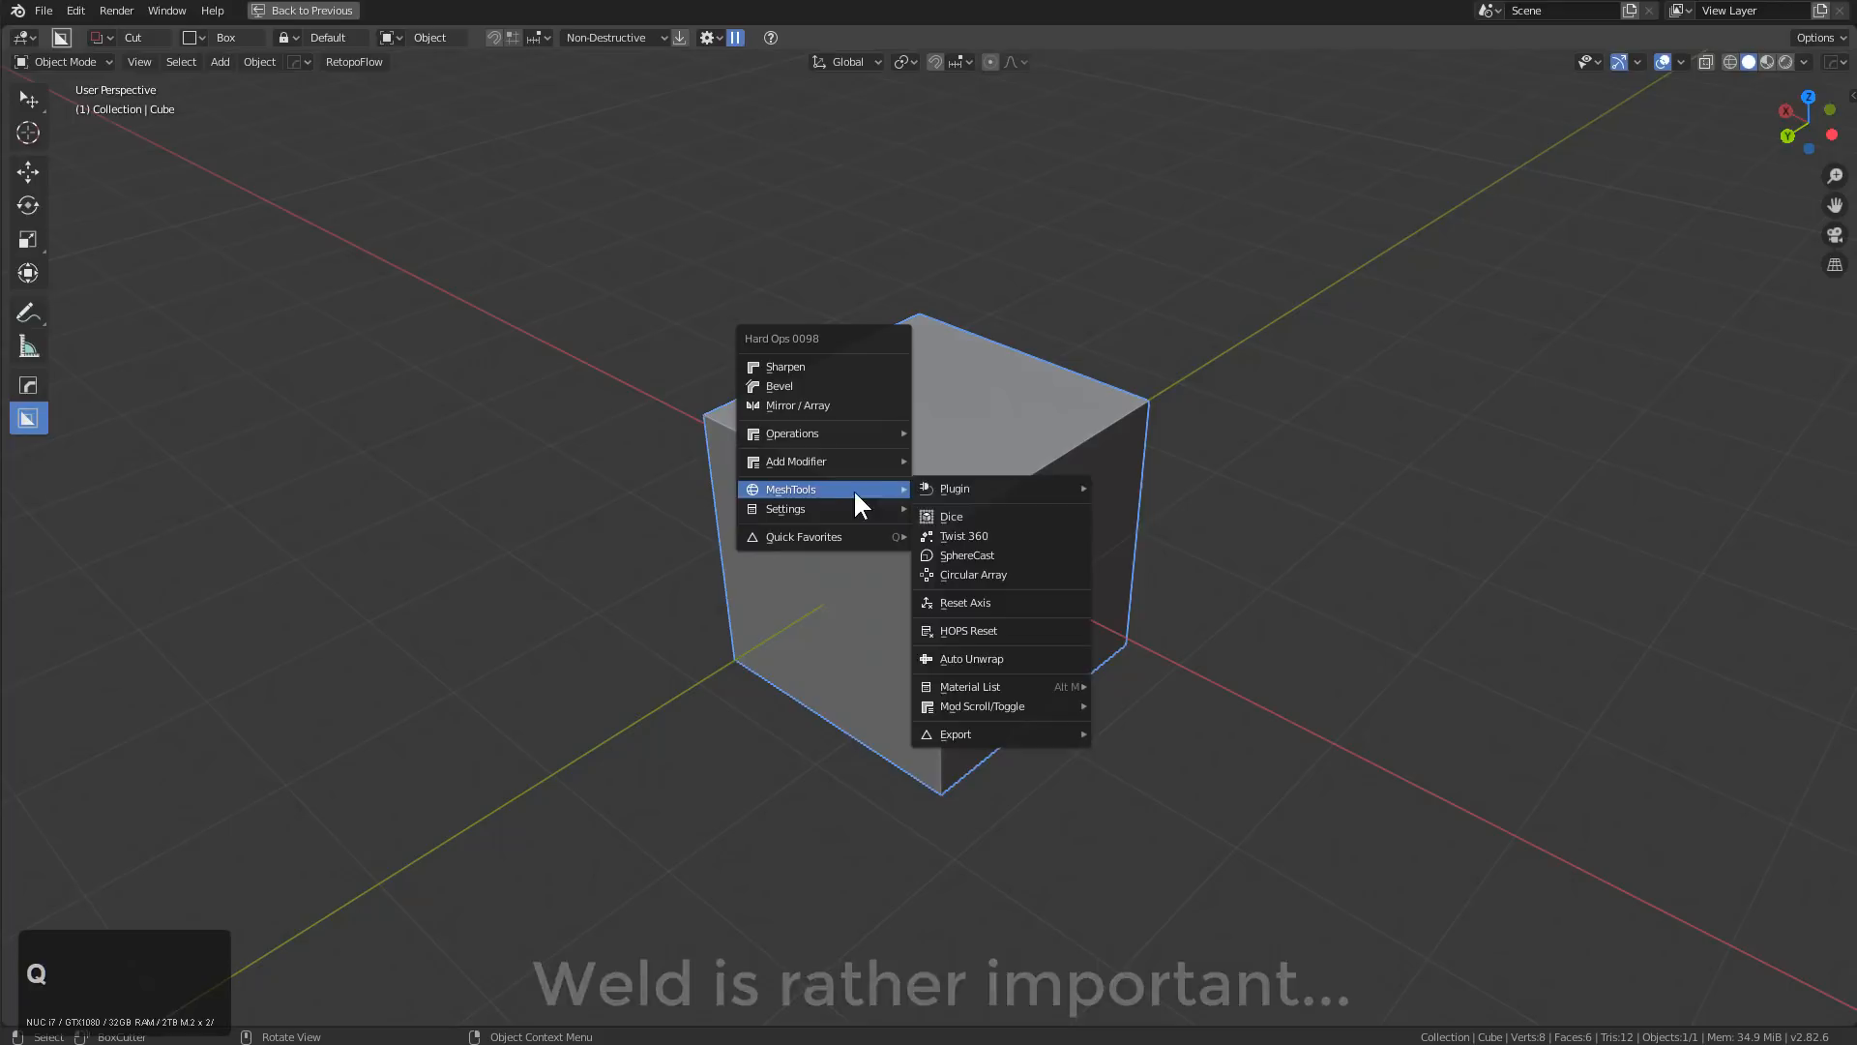
pyautogui.moveTo(863, 459)
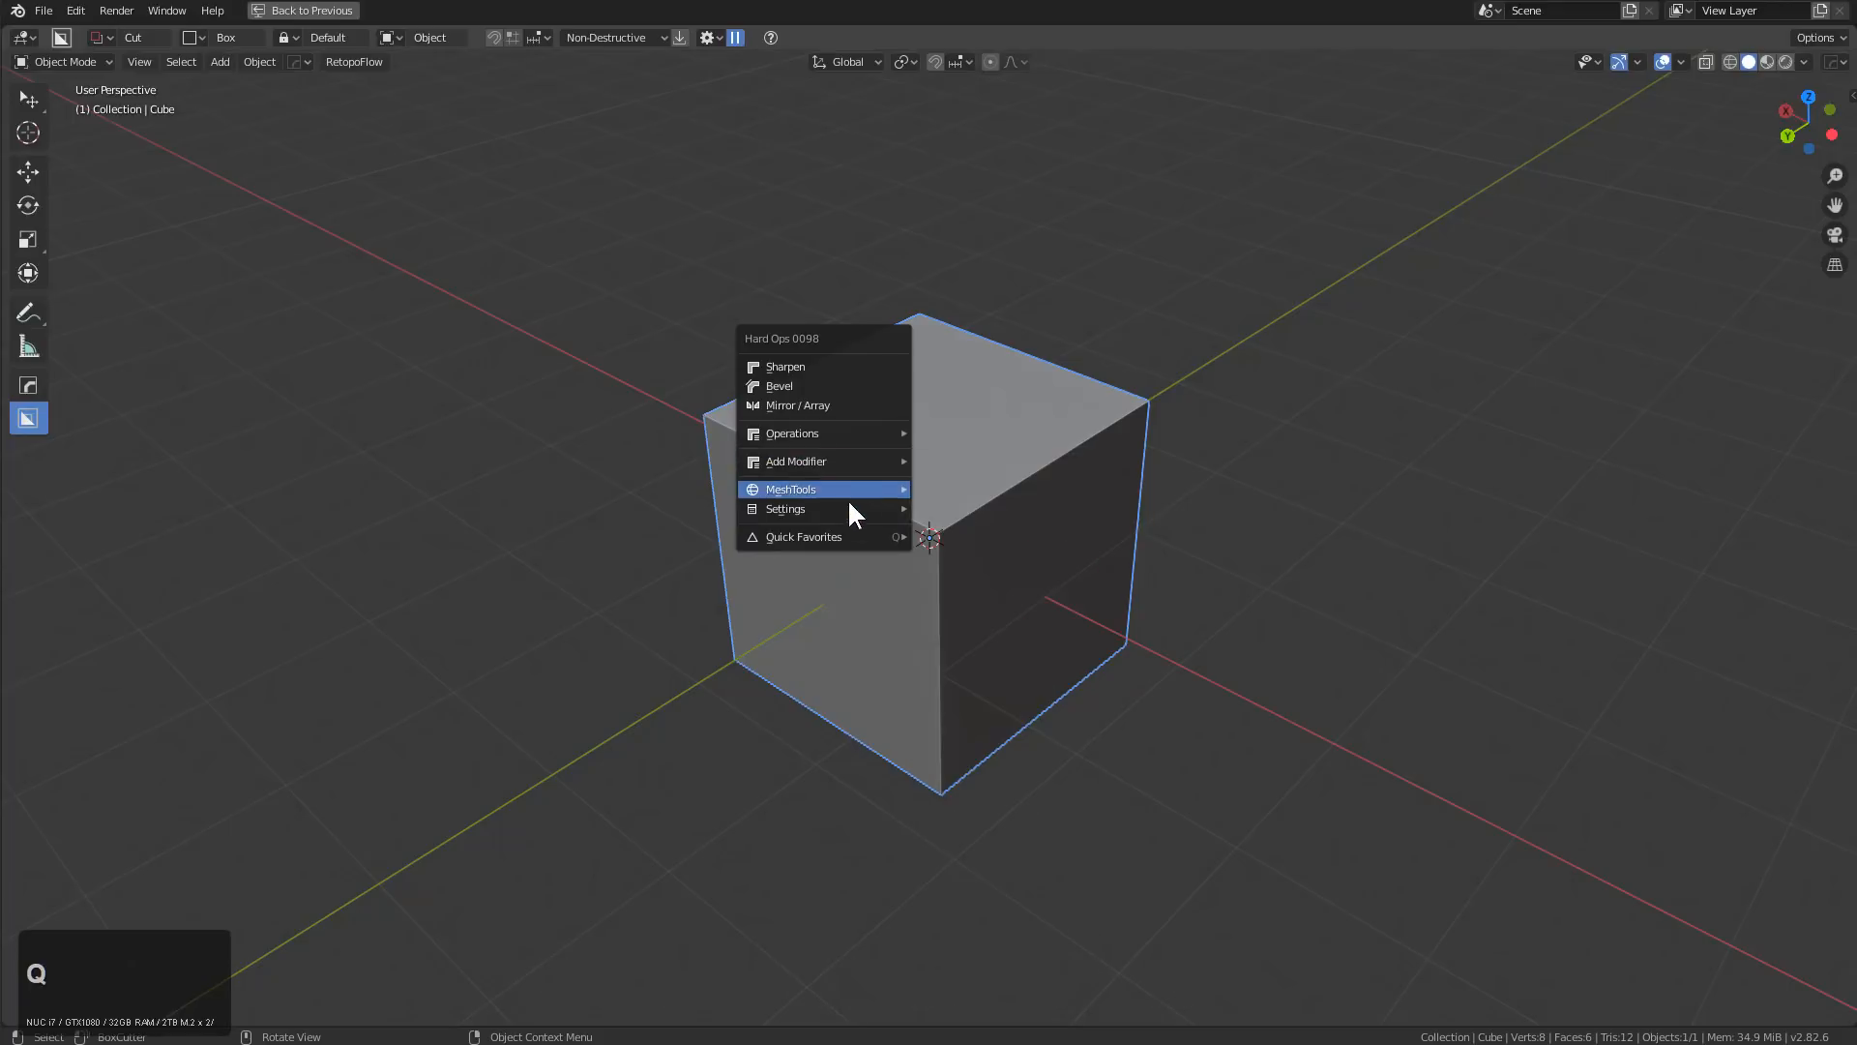
pyautogui.press('x')
pyautogui.click(927, 420)
pyautogui.hotkey('alt', 'w')
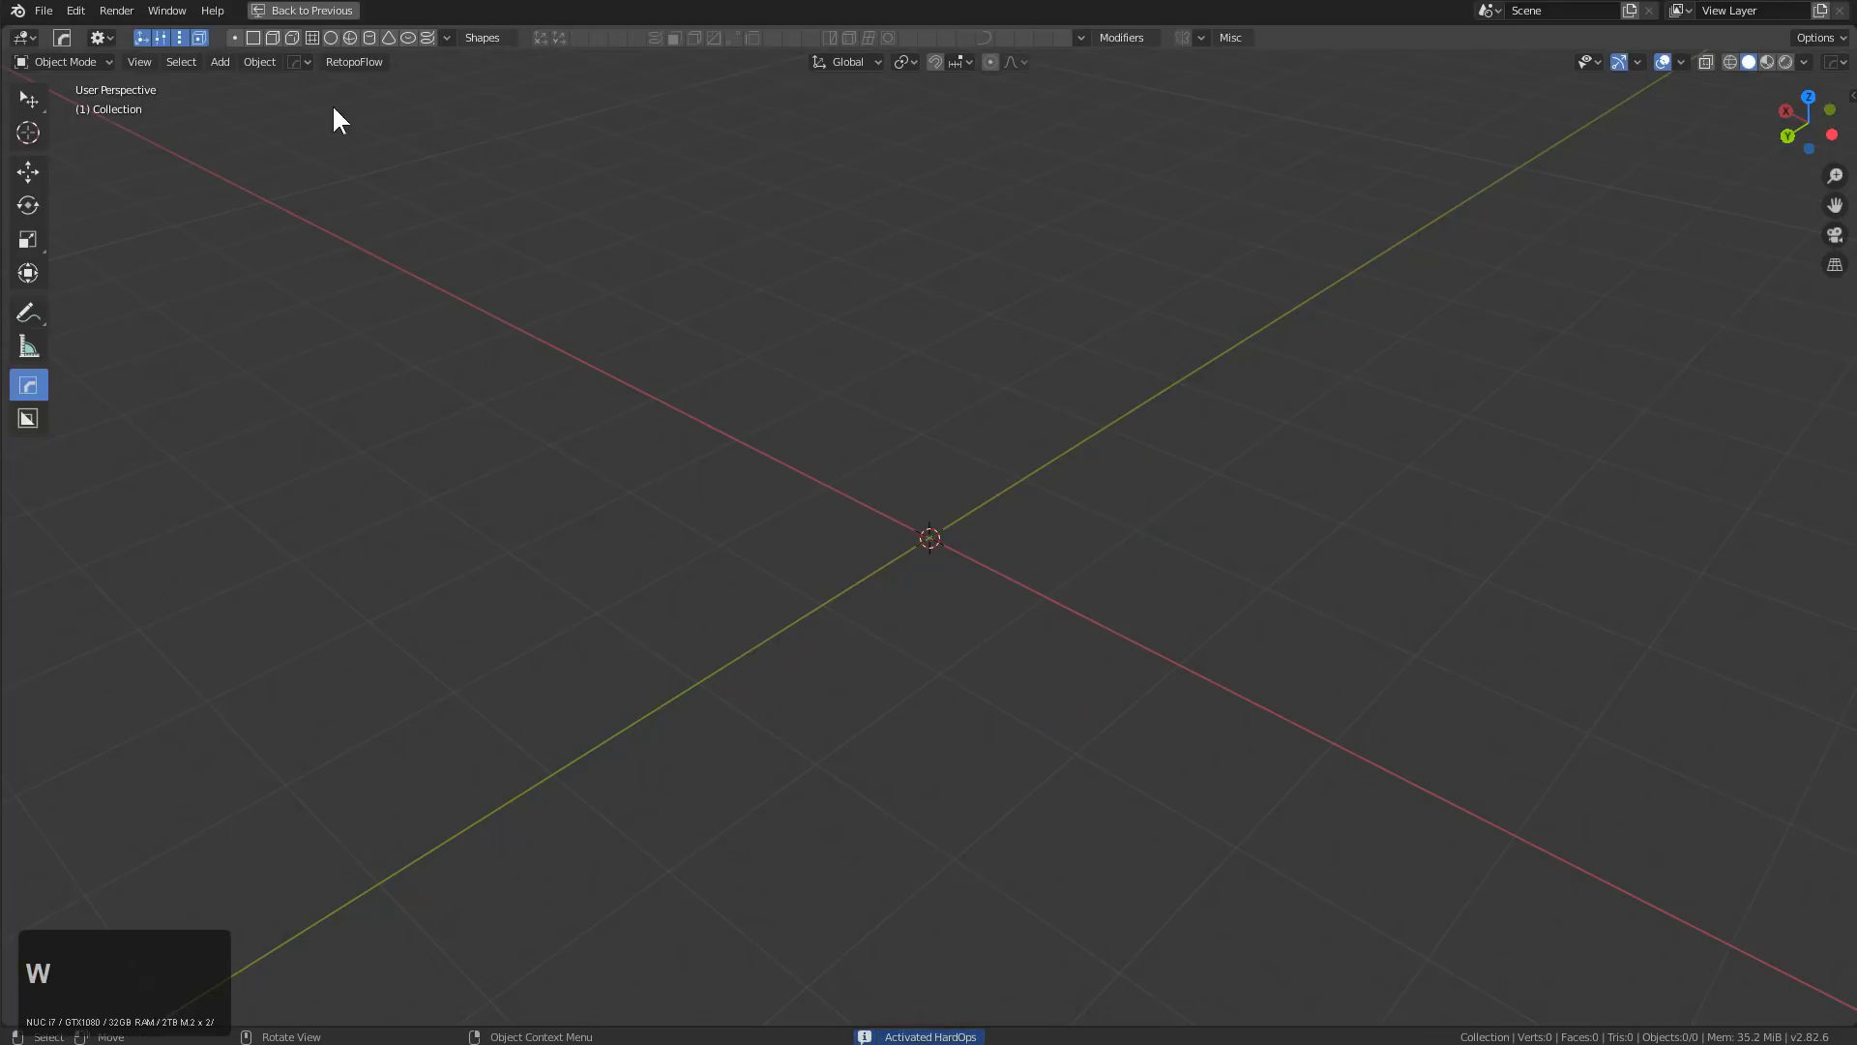
# Insert a bevelled cube from the HardOps shapes and slightly raise its height with the solidify Z dot
pyautogui.click(293, 37)
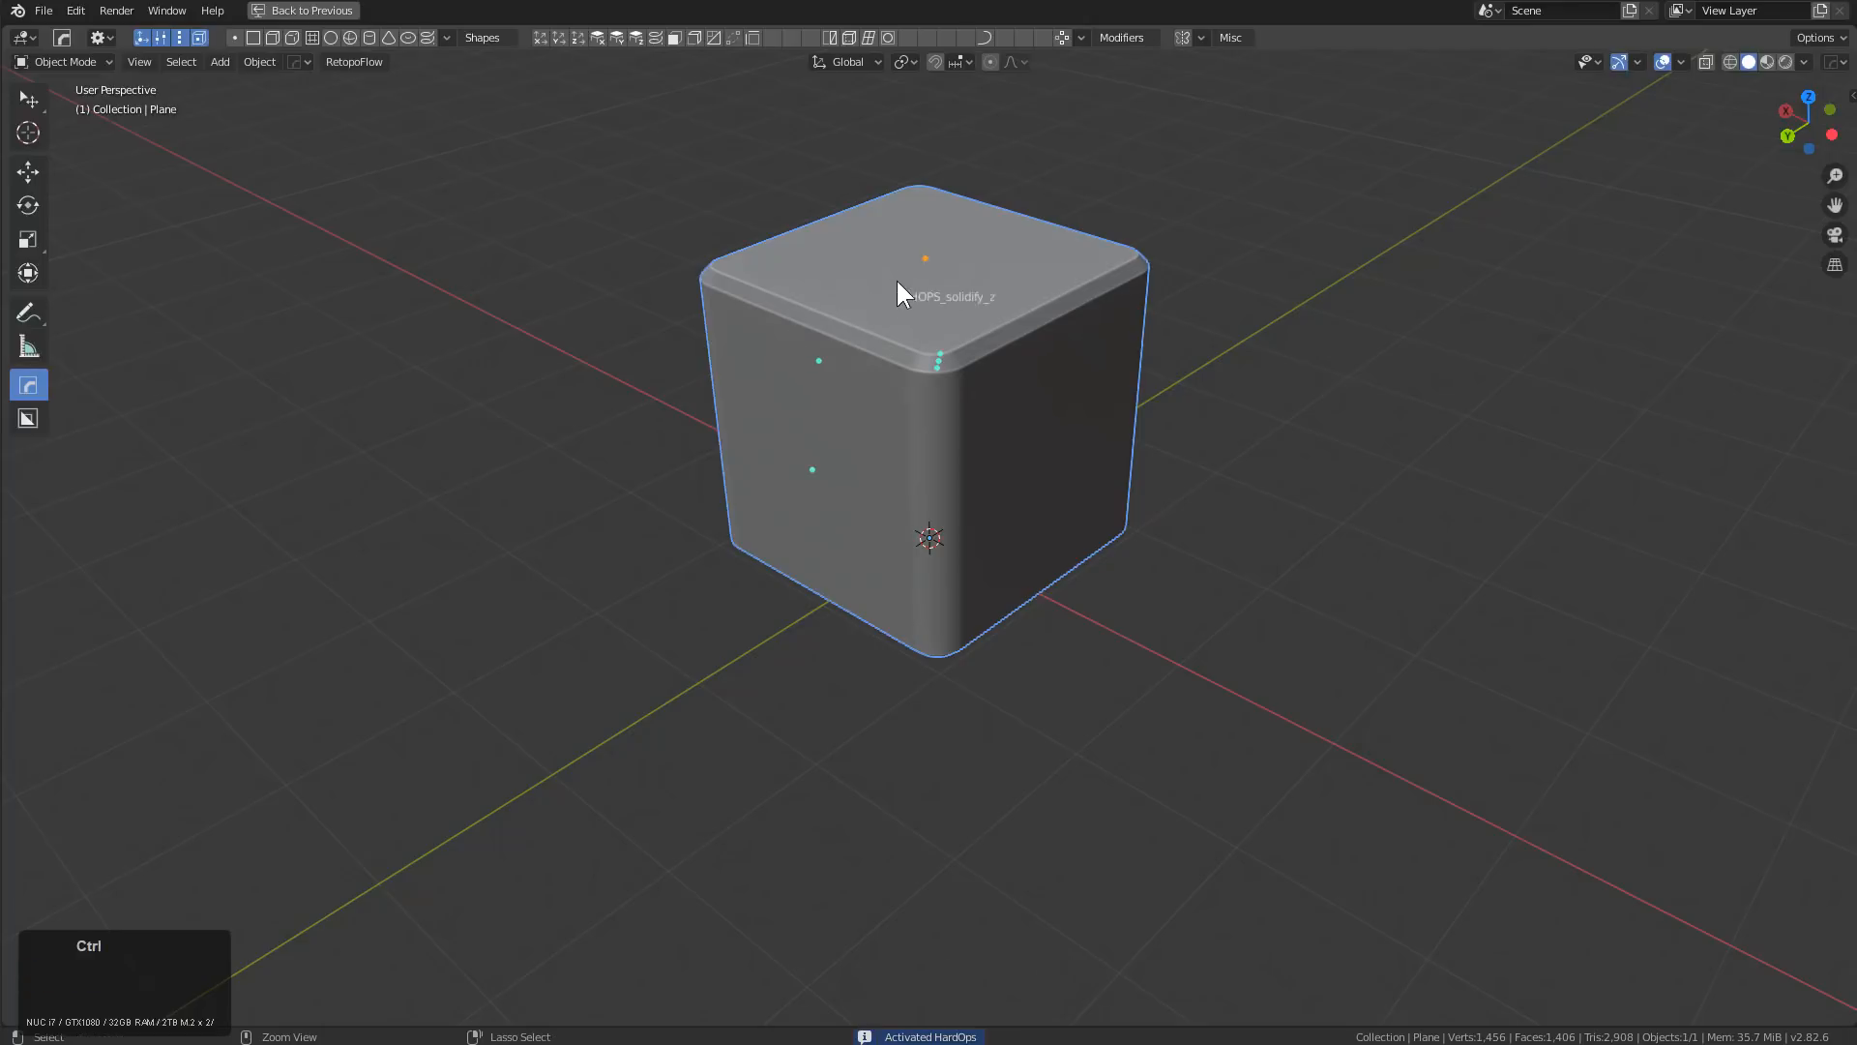
pyautogui.moveTo(1143, 387); pyautogui.dragTo(909, 358, button='middle')
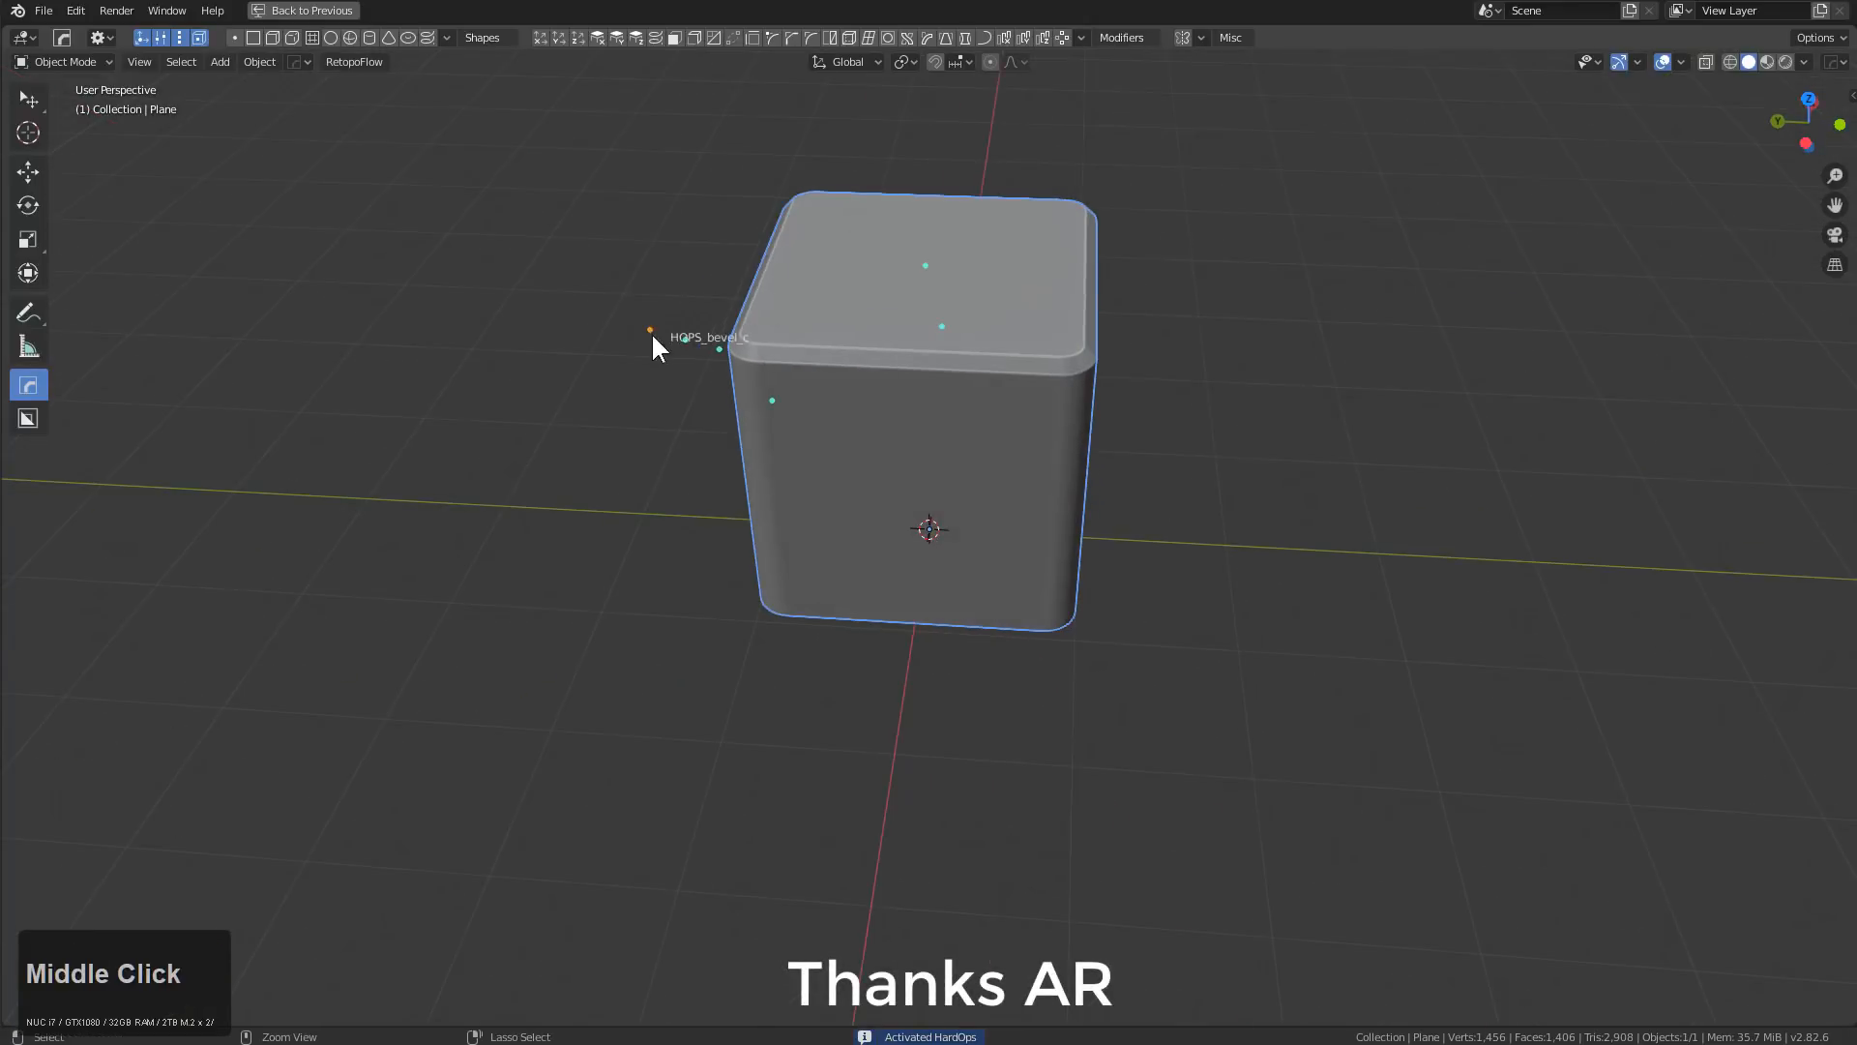
pyautogui.moveTo(925, 264)
pyautogui.keyDown('ctrl'); pyautogui.mouseDown()
pyautogui.moveTo(945, 237)
pyautogui.moveTo(921, 257)
pyautogui.mouseUp(); pyautogui.keyUp('ctrl')
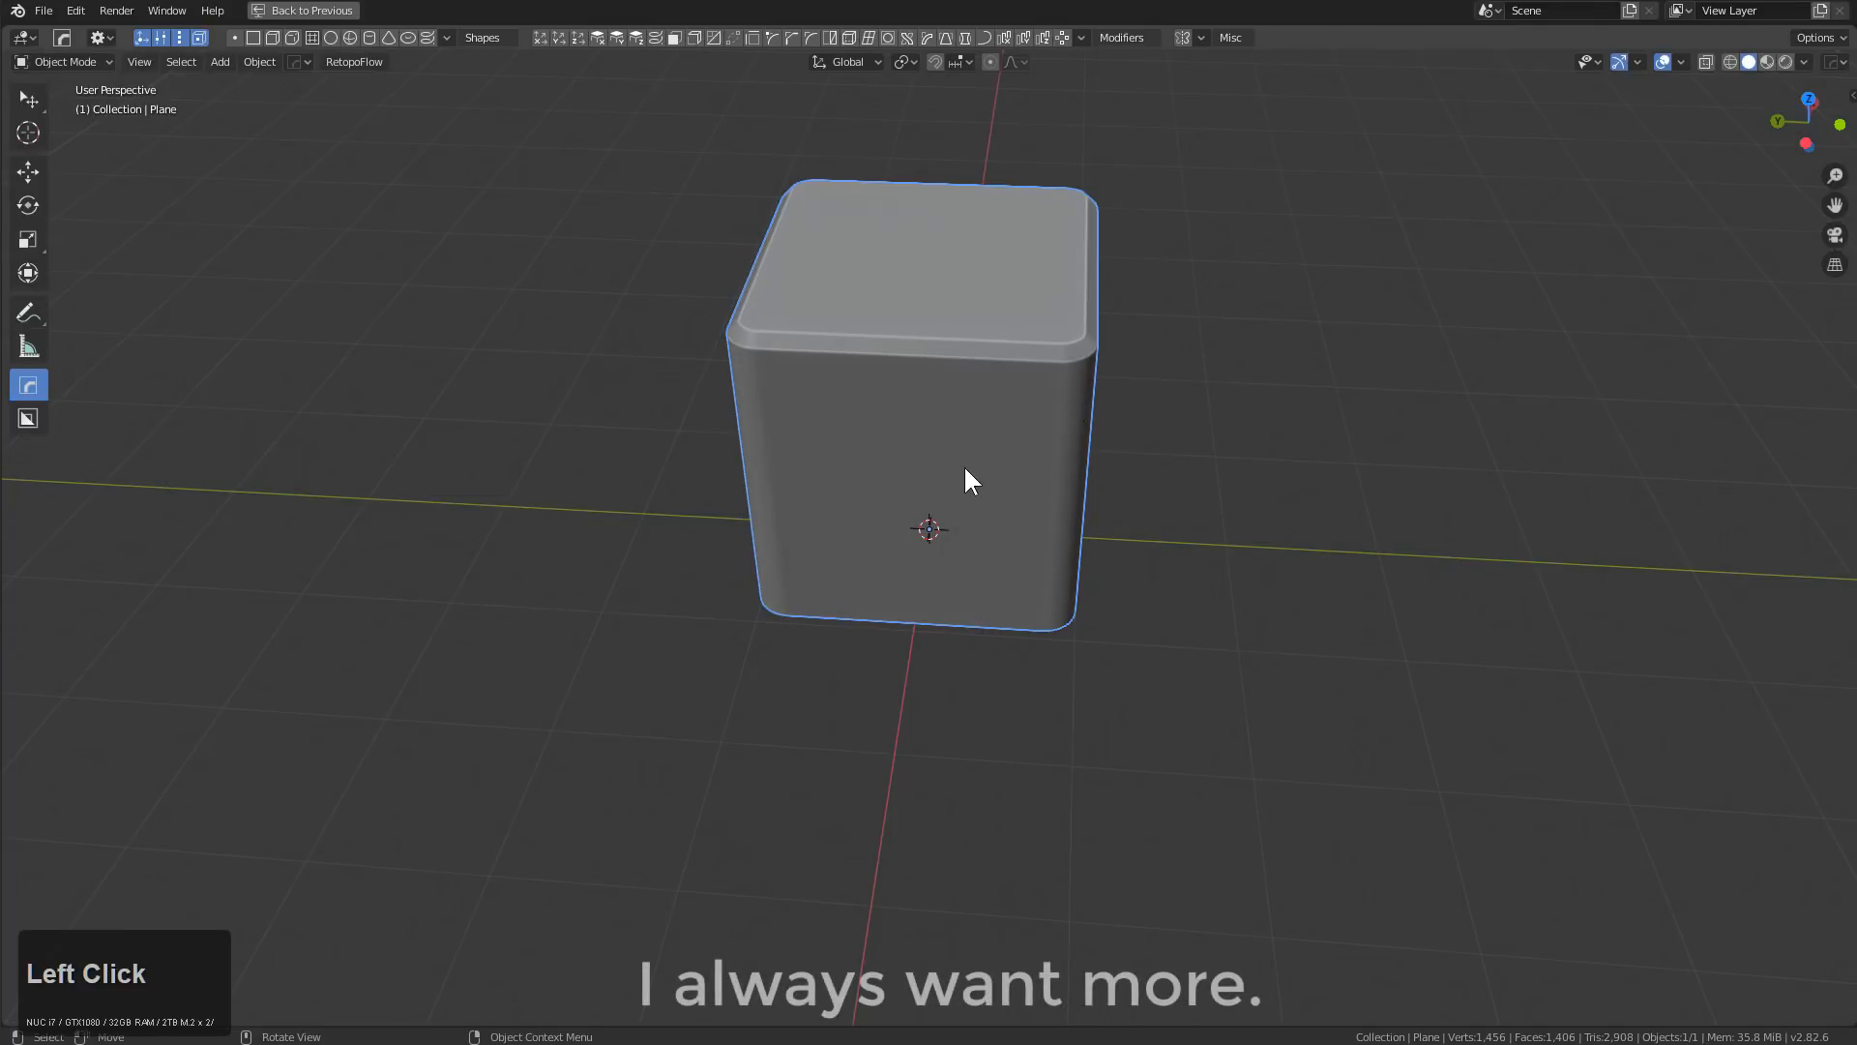
# Delete the bevelled cube and add a plain cube mesh in its place
pyautogui.moveTo(963, 459); pyautogui.dragTo(1070, 462, button='middle')
pyautogui.press('x')
pyautogui.click(1035, 465)
pyautogui.hotkey('shift', 'a')
pyautogui.click(1040, 489)
pyautogui.scroll(3, 1021, 513)
# Dice the cube with 6 evenly spaced cuts along one axis and check the result in Edit Mode
pyautogui.press('q')
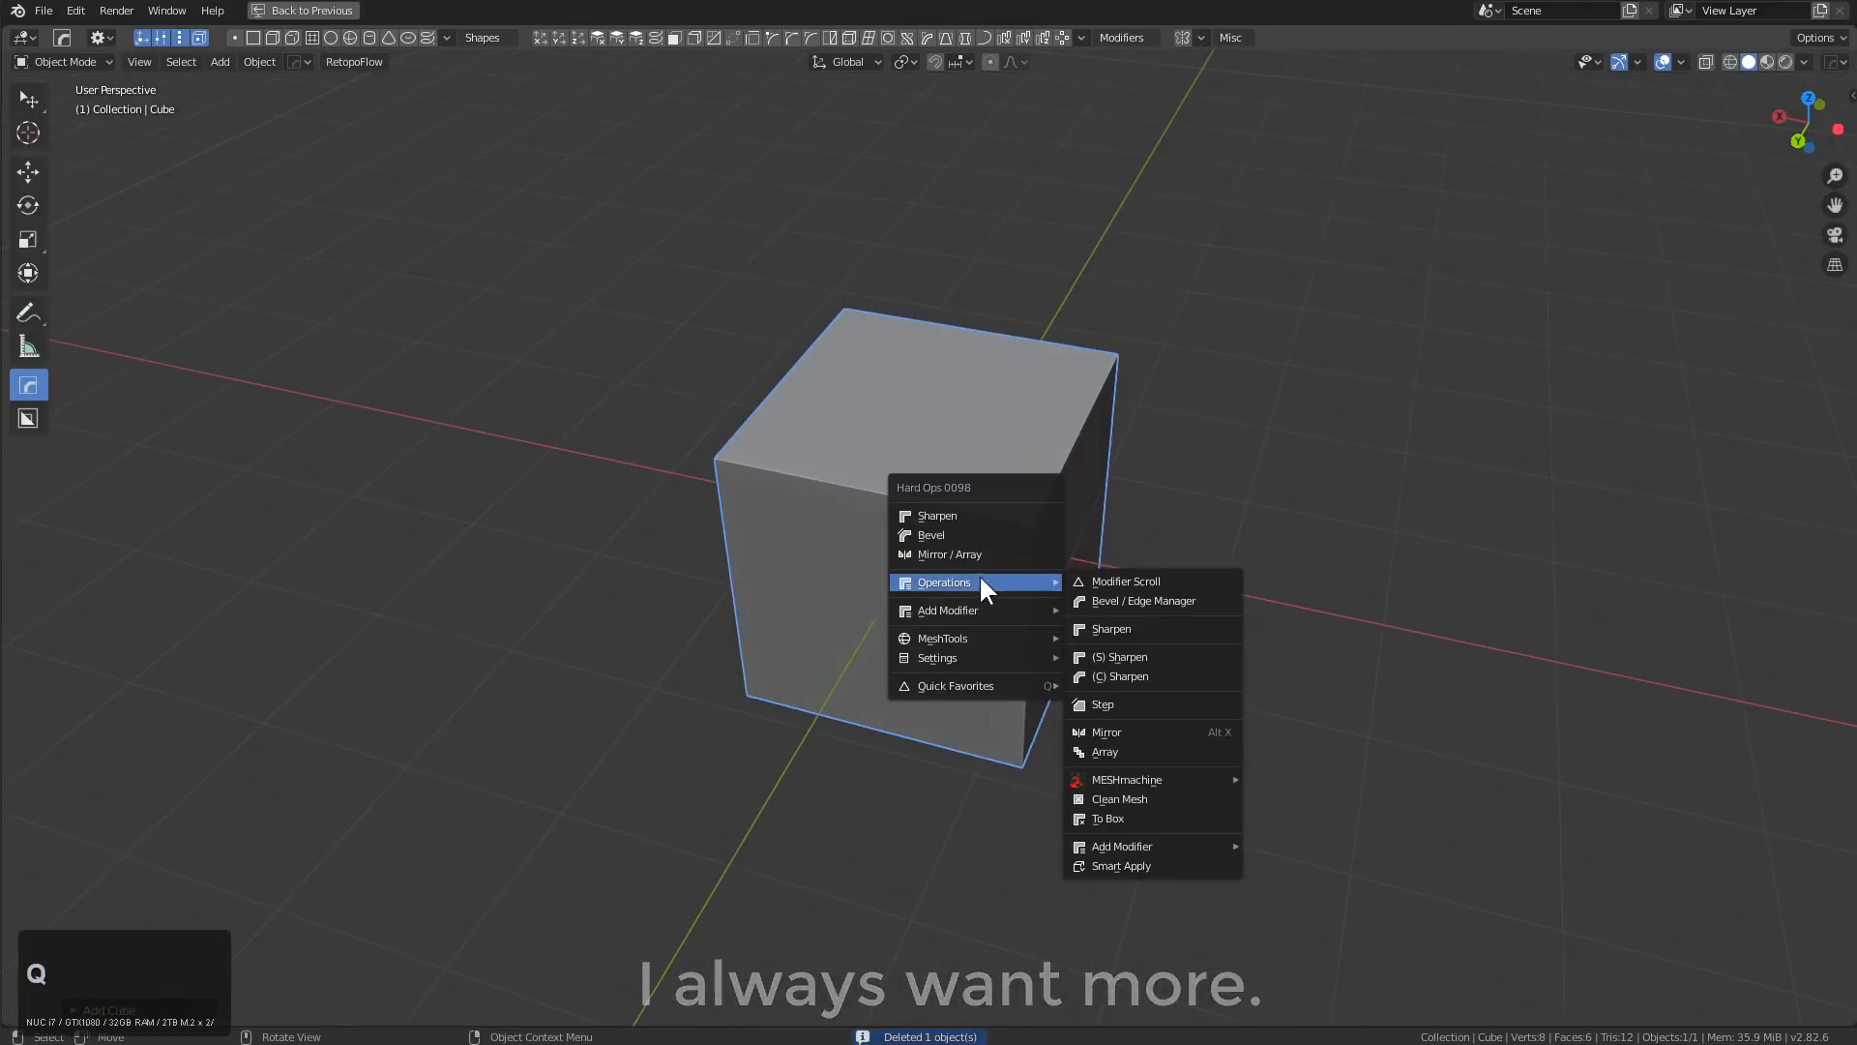
pyautogui.moveTo(995, 628)
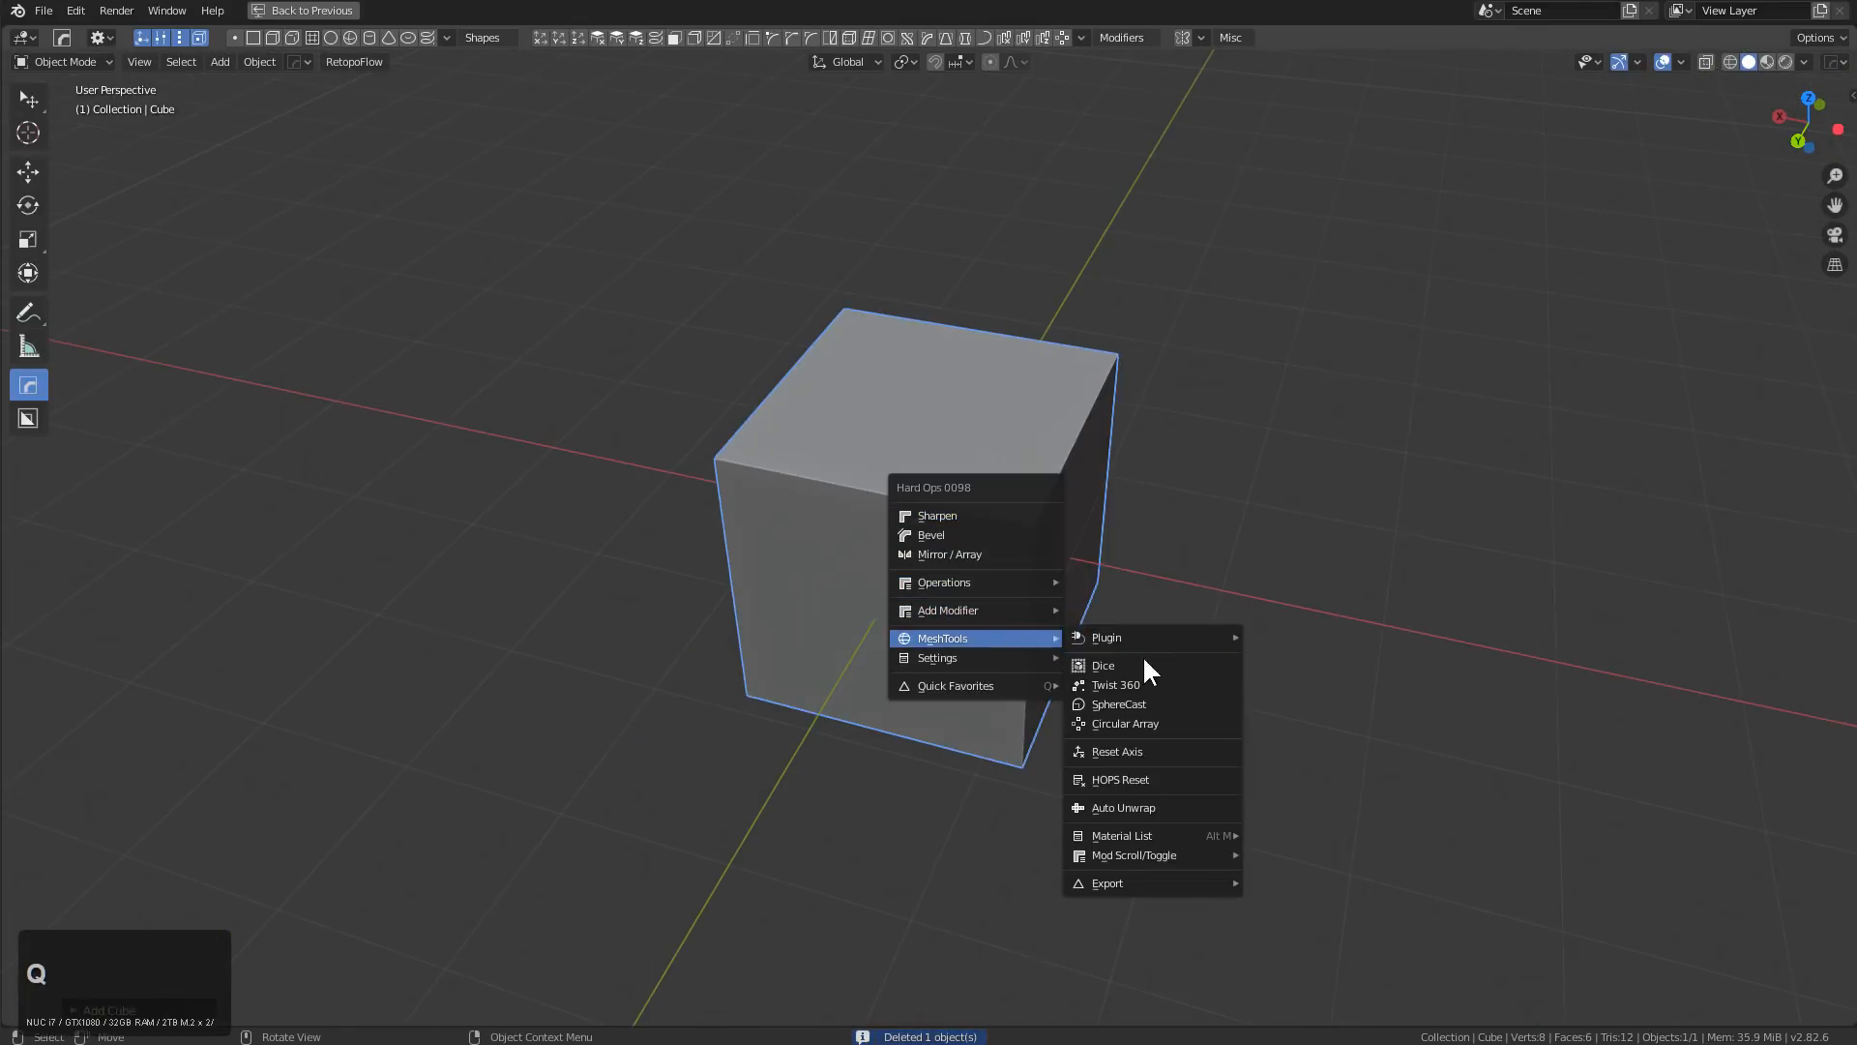
pyautogui.click(1141, 658)
pyautogui.scroll(3, 968, 606)
pyautogui.scroll(3, 1037, 605)
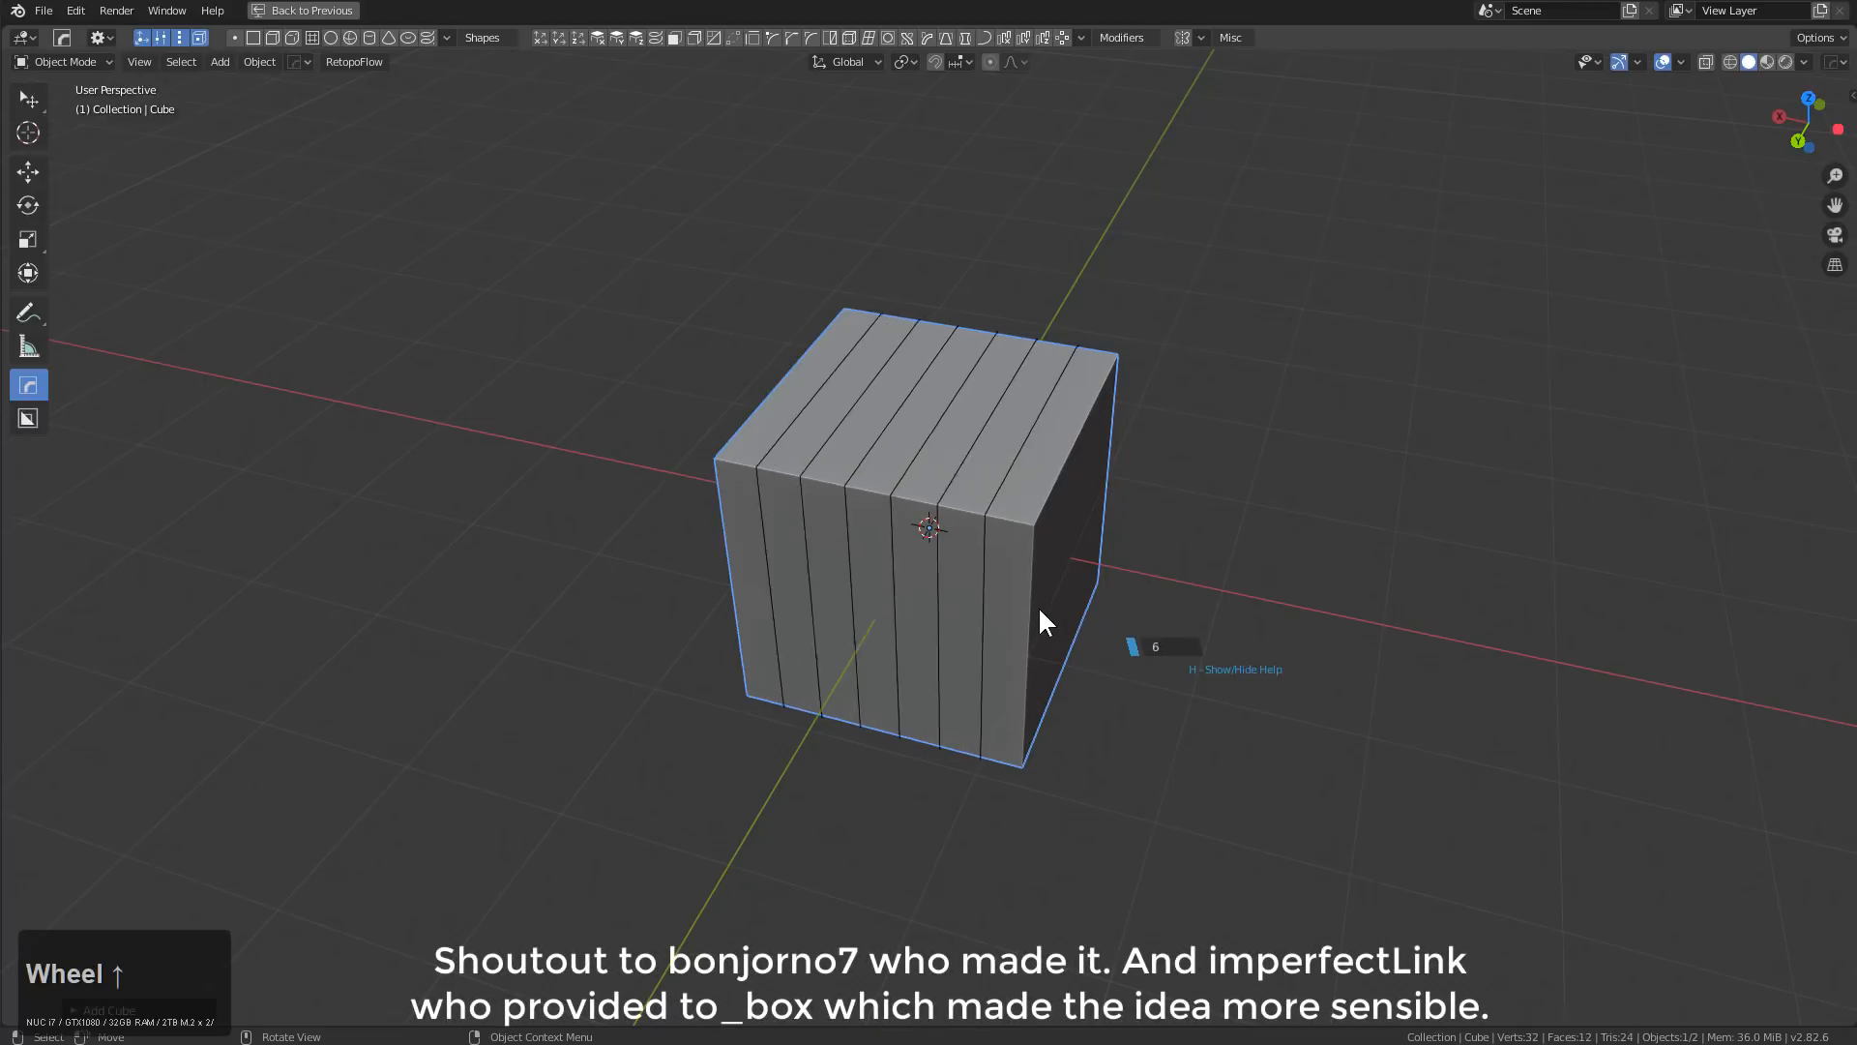
pyautogui.click(1037, 606)
pyautogui.press('Tab')
pyautogui.press('Tab')
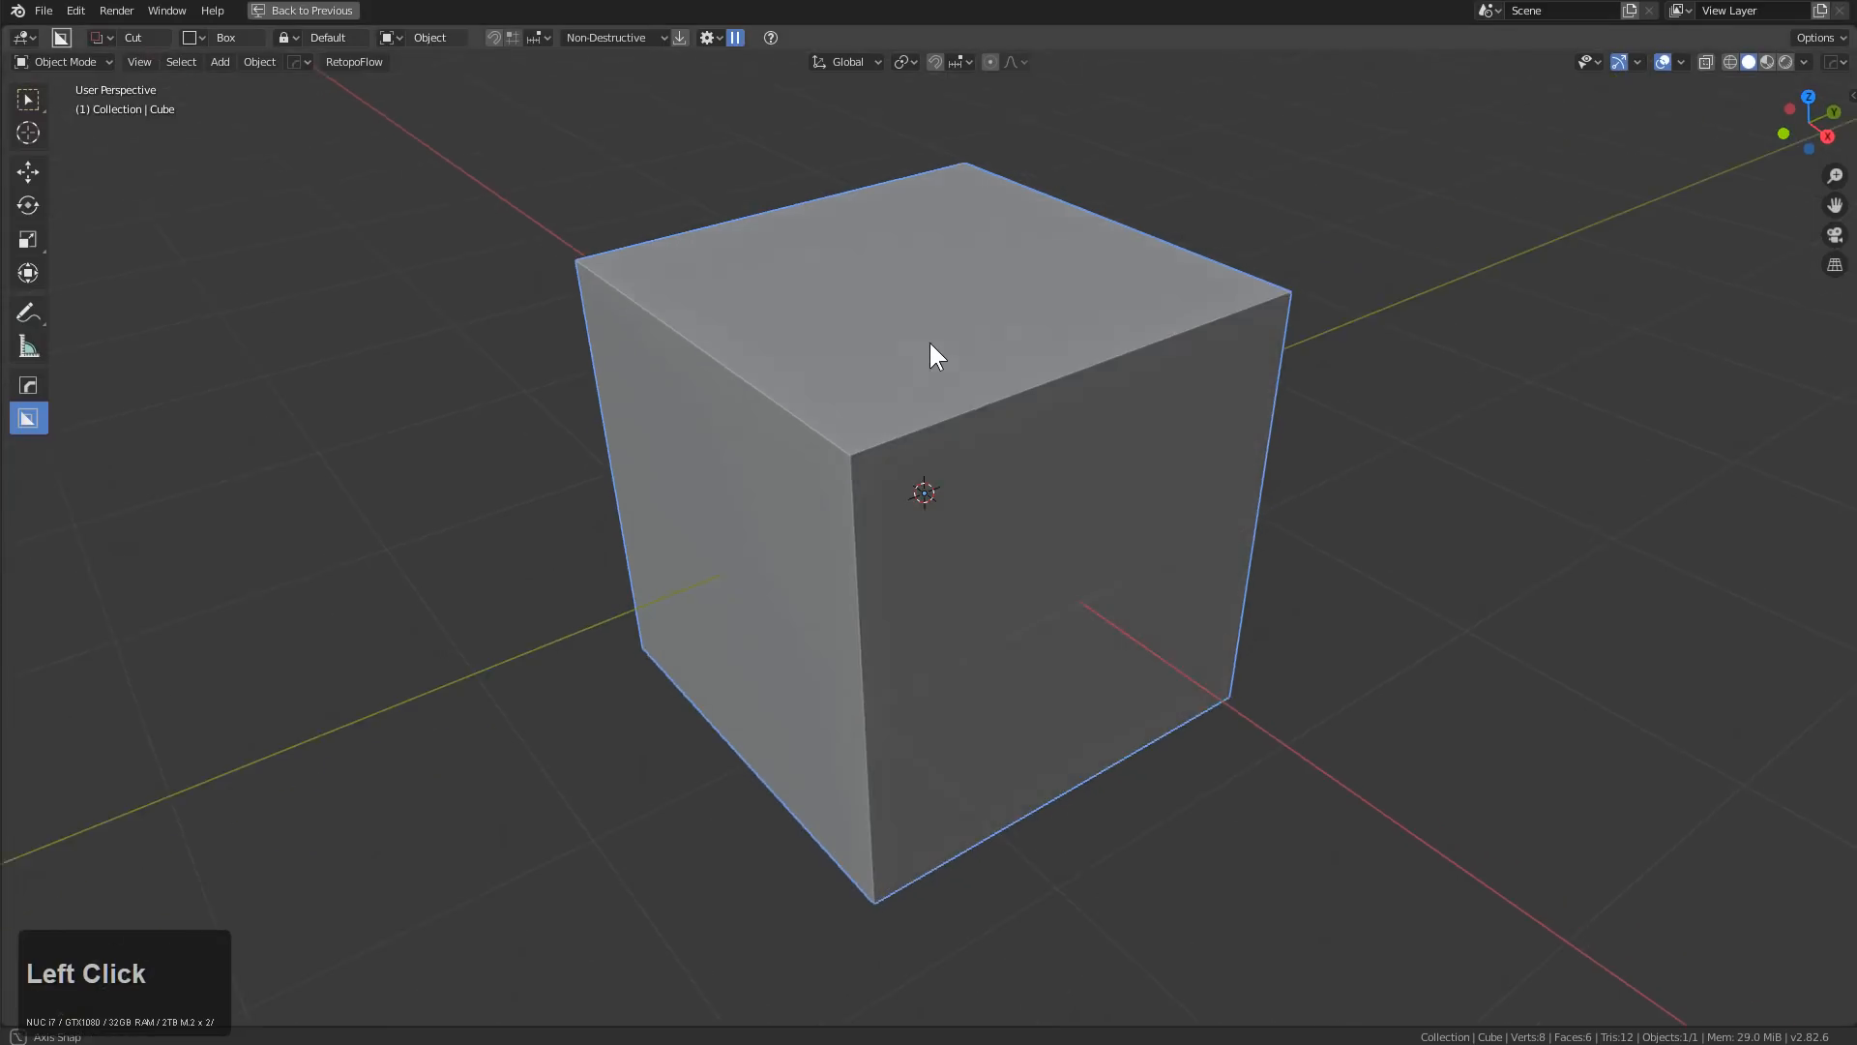
# Apply Twist 360 to the cube around the Z axis with 14 segments
pyautogui.moveTo(936, 356); pyautogui.dragTo(981, 367, button='middle')
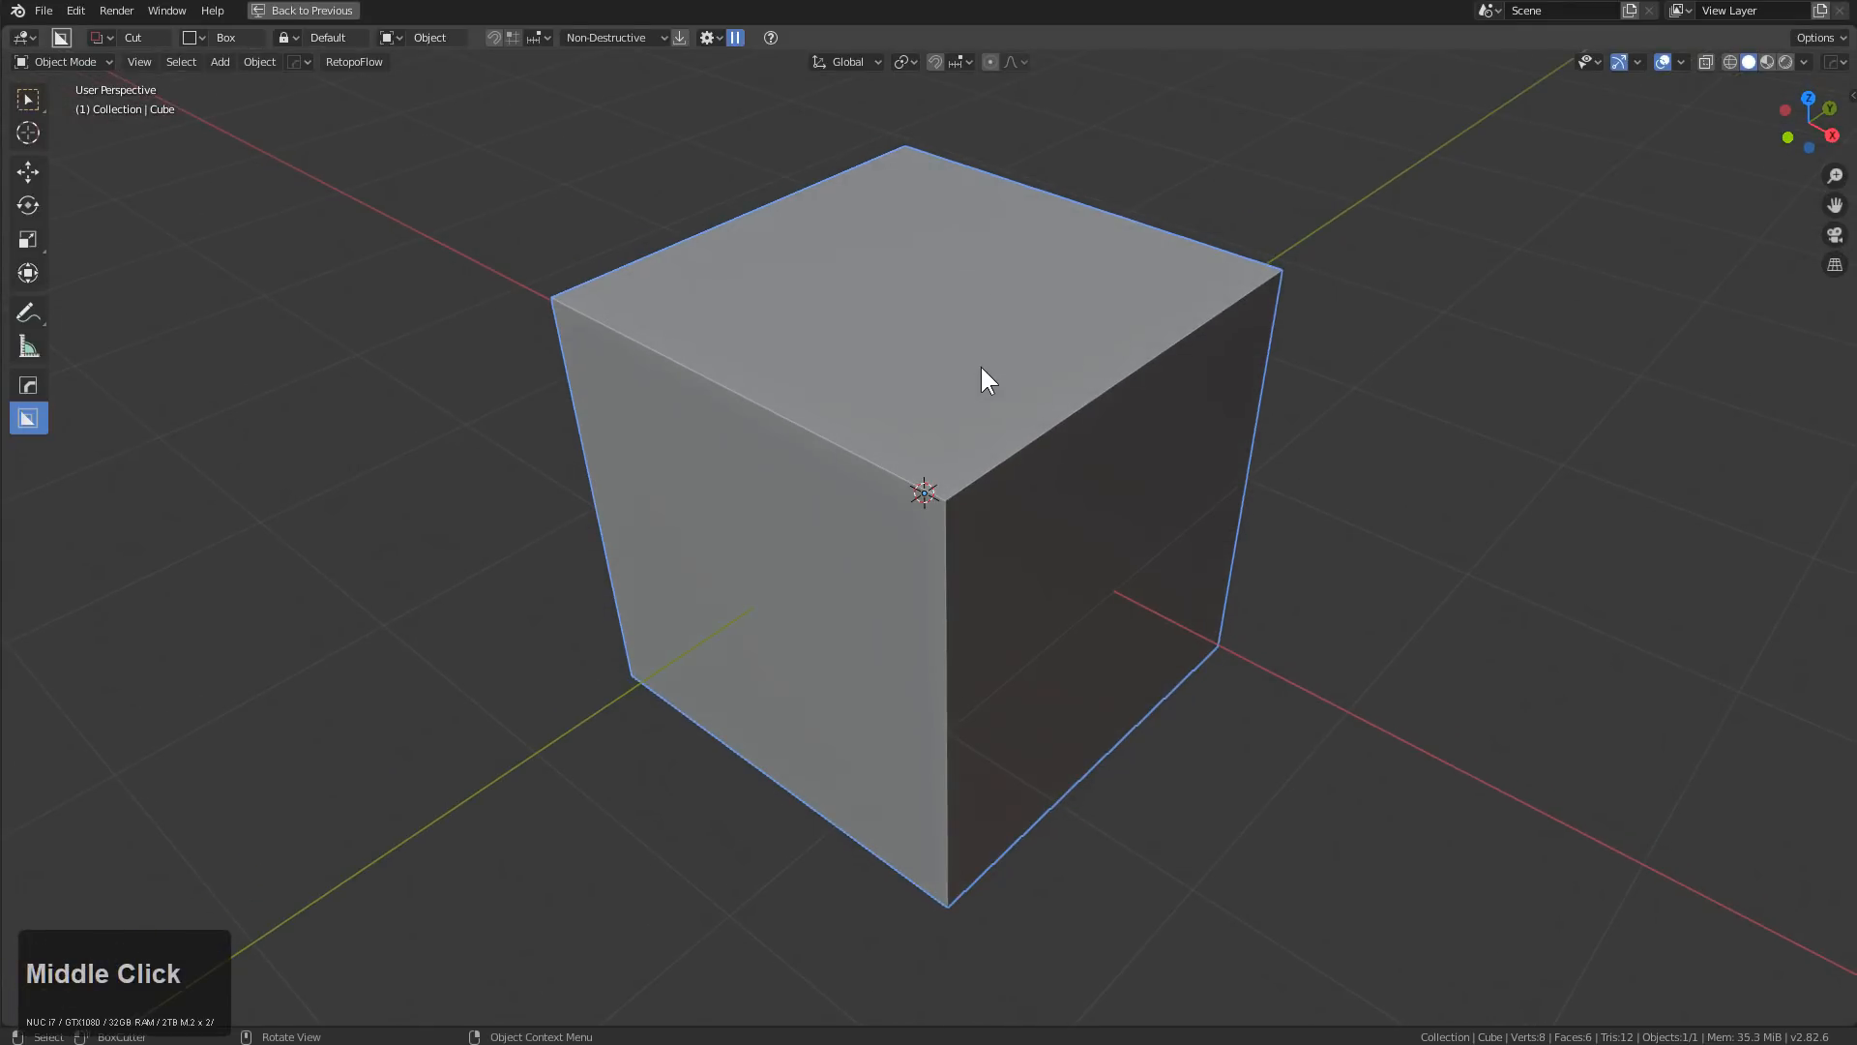
pyautogui.scroll(-5, 997, 351)
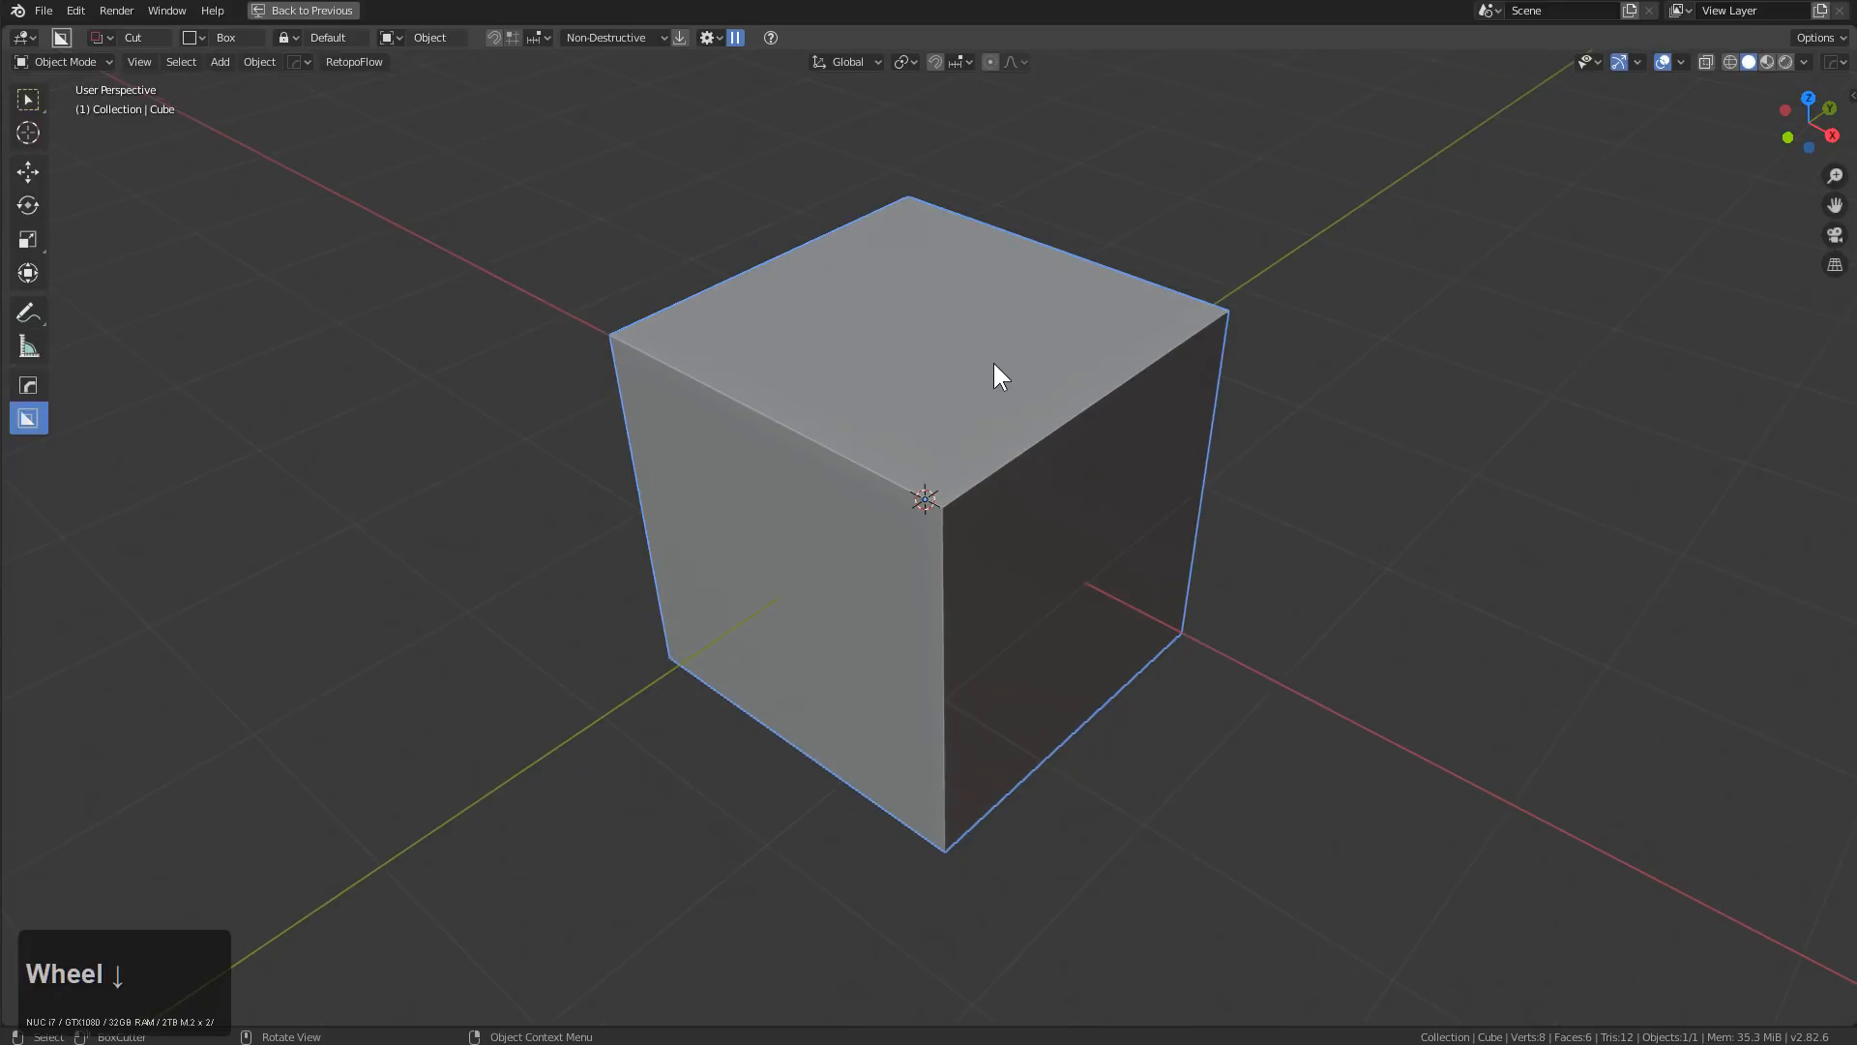
pyautogui.moveTo(972, 388); pyautogui.dragTo(1015, 414, button='middle')
pyautogui.scroll(1, 1041, 439)
pyautogui.press('q')
pyautogui.moveTo(980, 533)
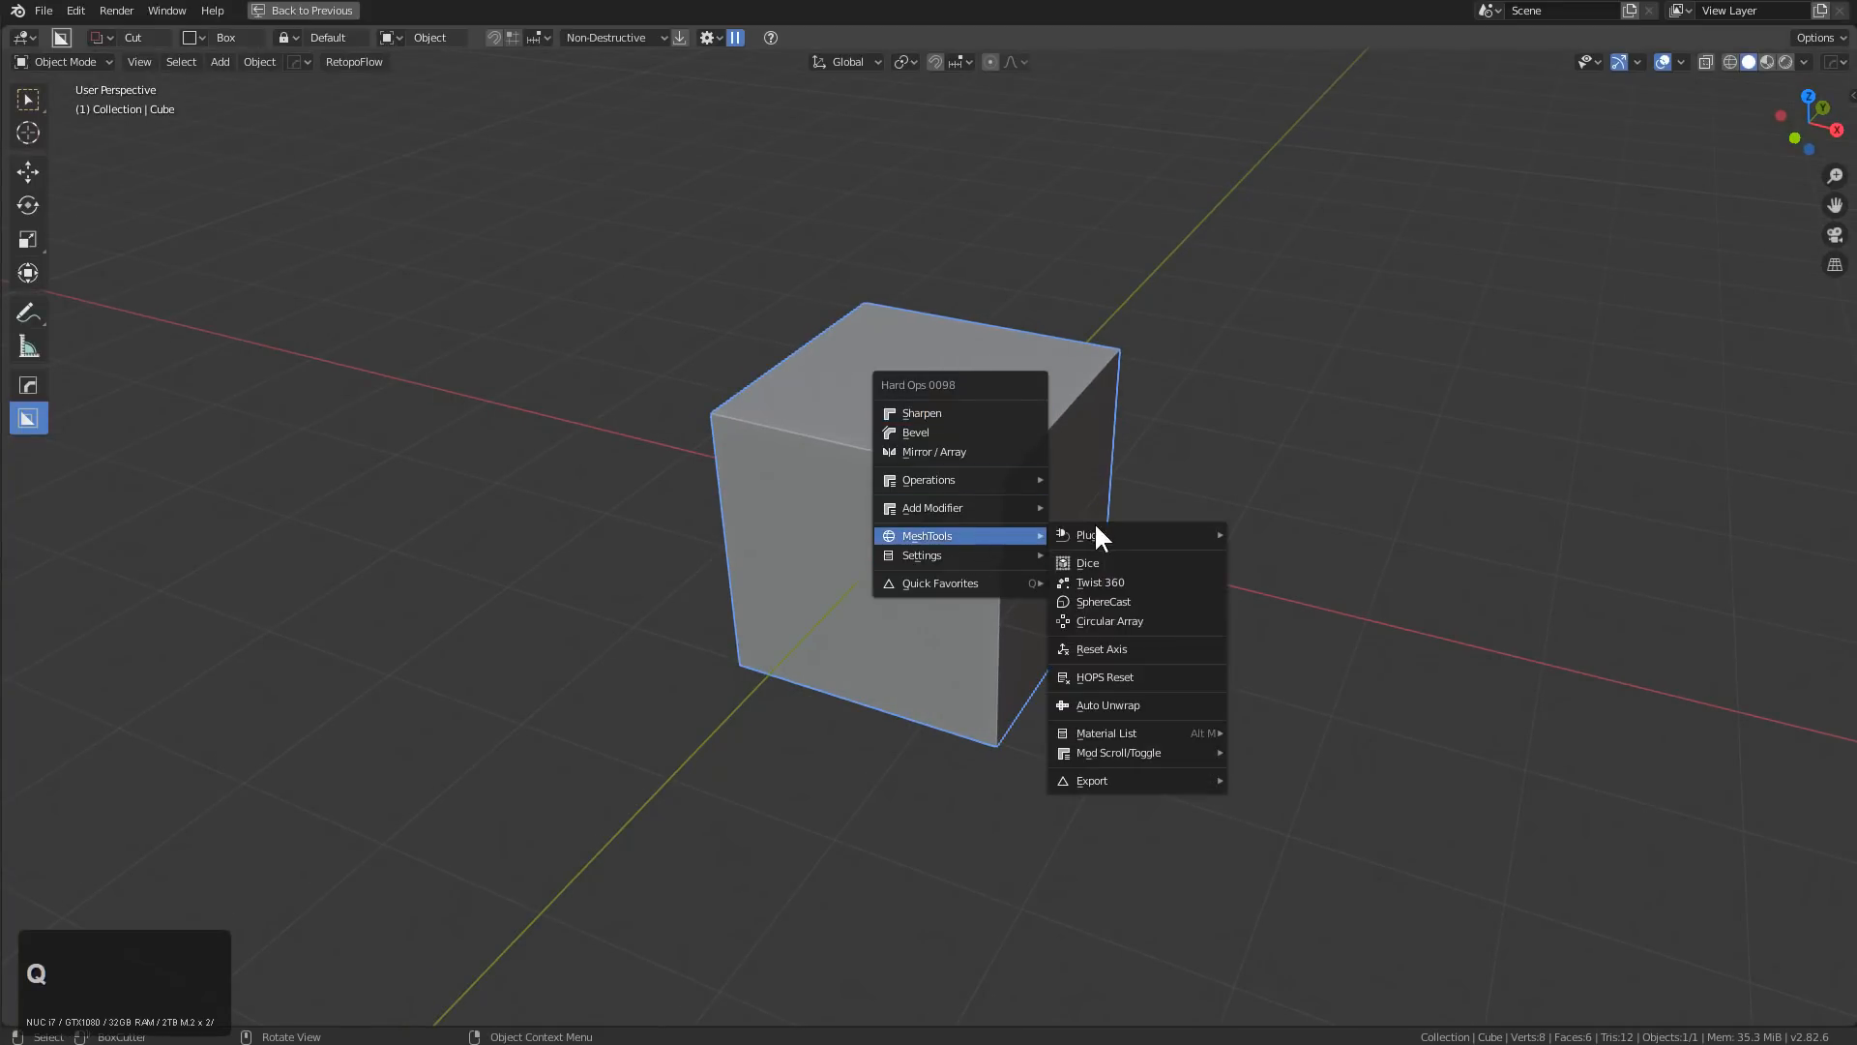
pyautogui.click(1125, 582)
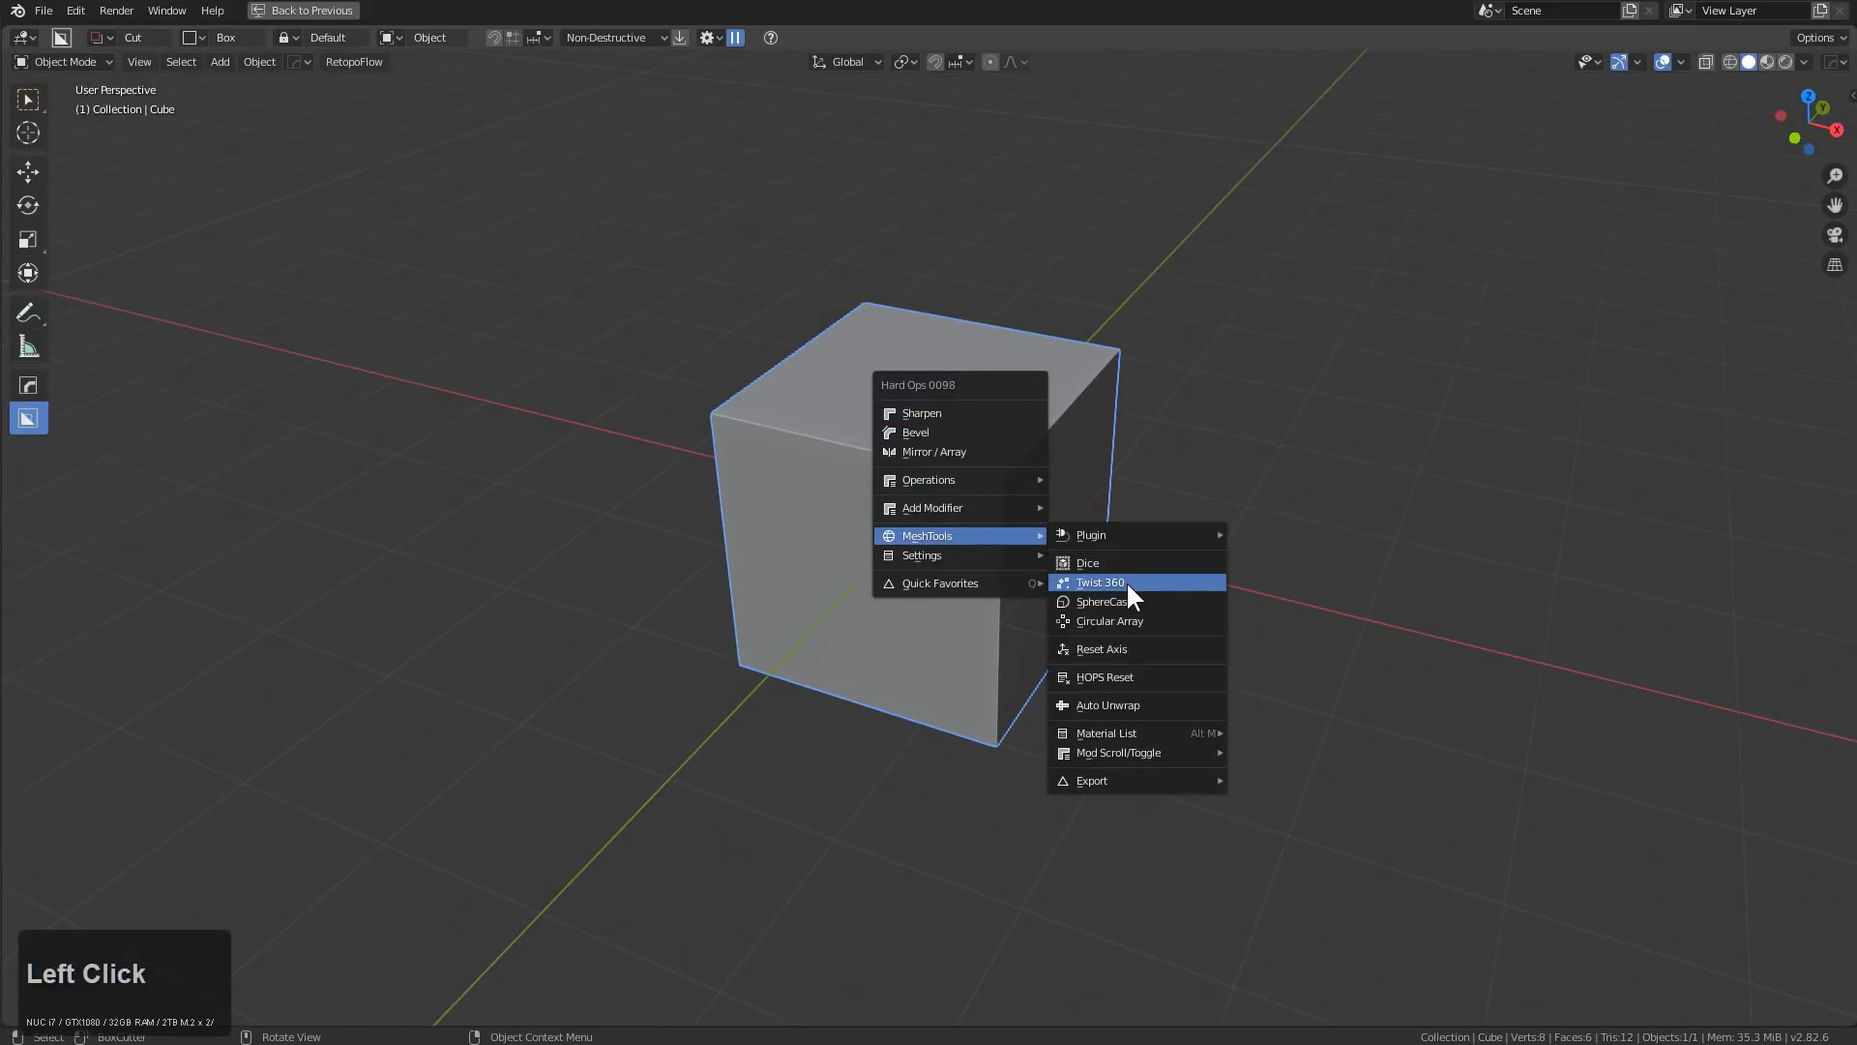
pyautogui.scroll(10, 1126, 580)
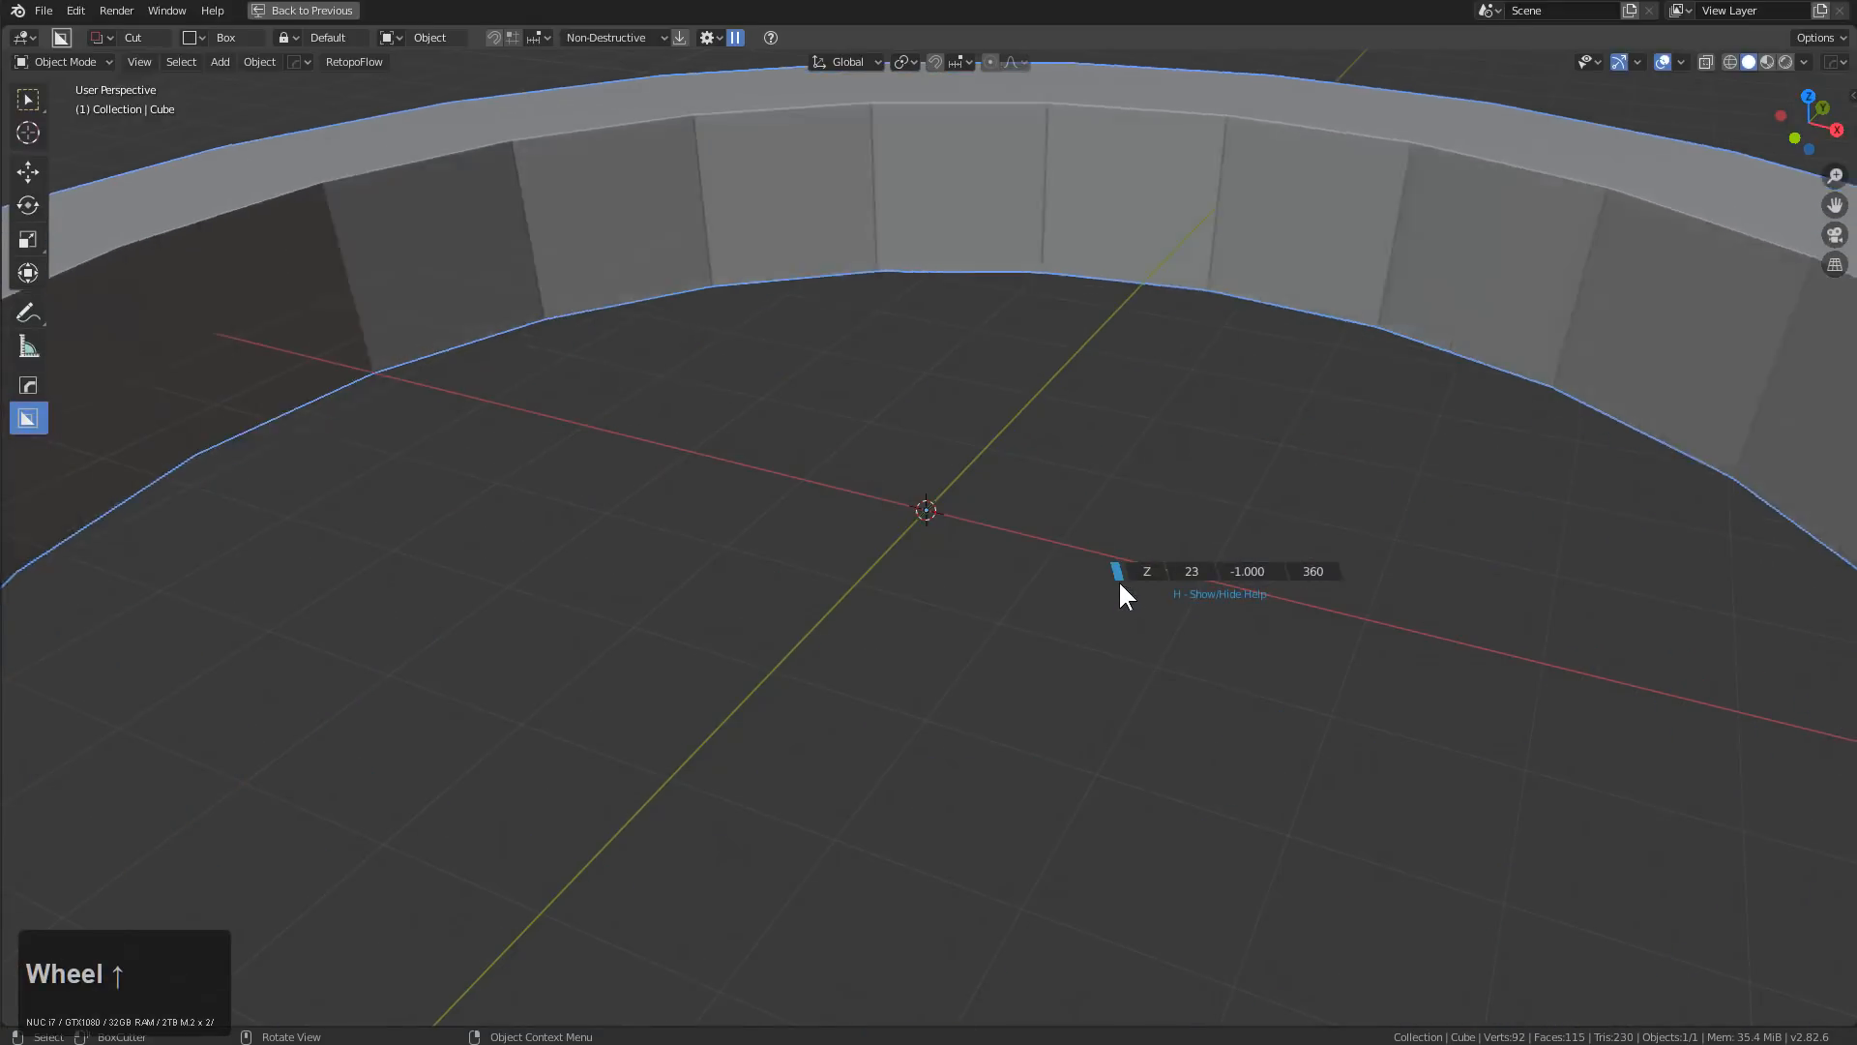
pyautogui.scroll(-10, 1117, 571)
pyautogui.scroll(1, 1114, 564)
pyautogui.scroll(-5, 1054, 527)
pyautogui.scroll(6, 1039, 523)
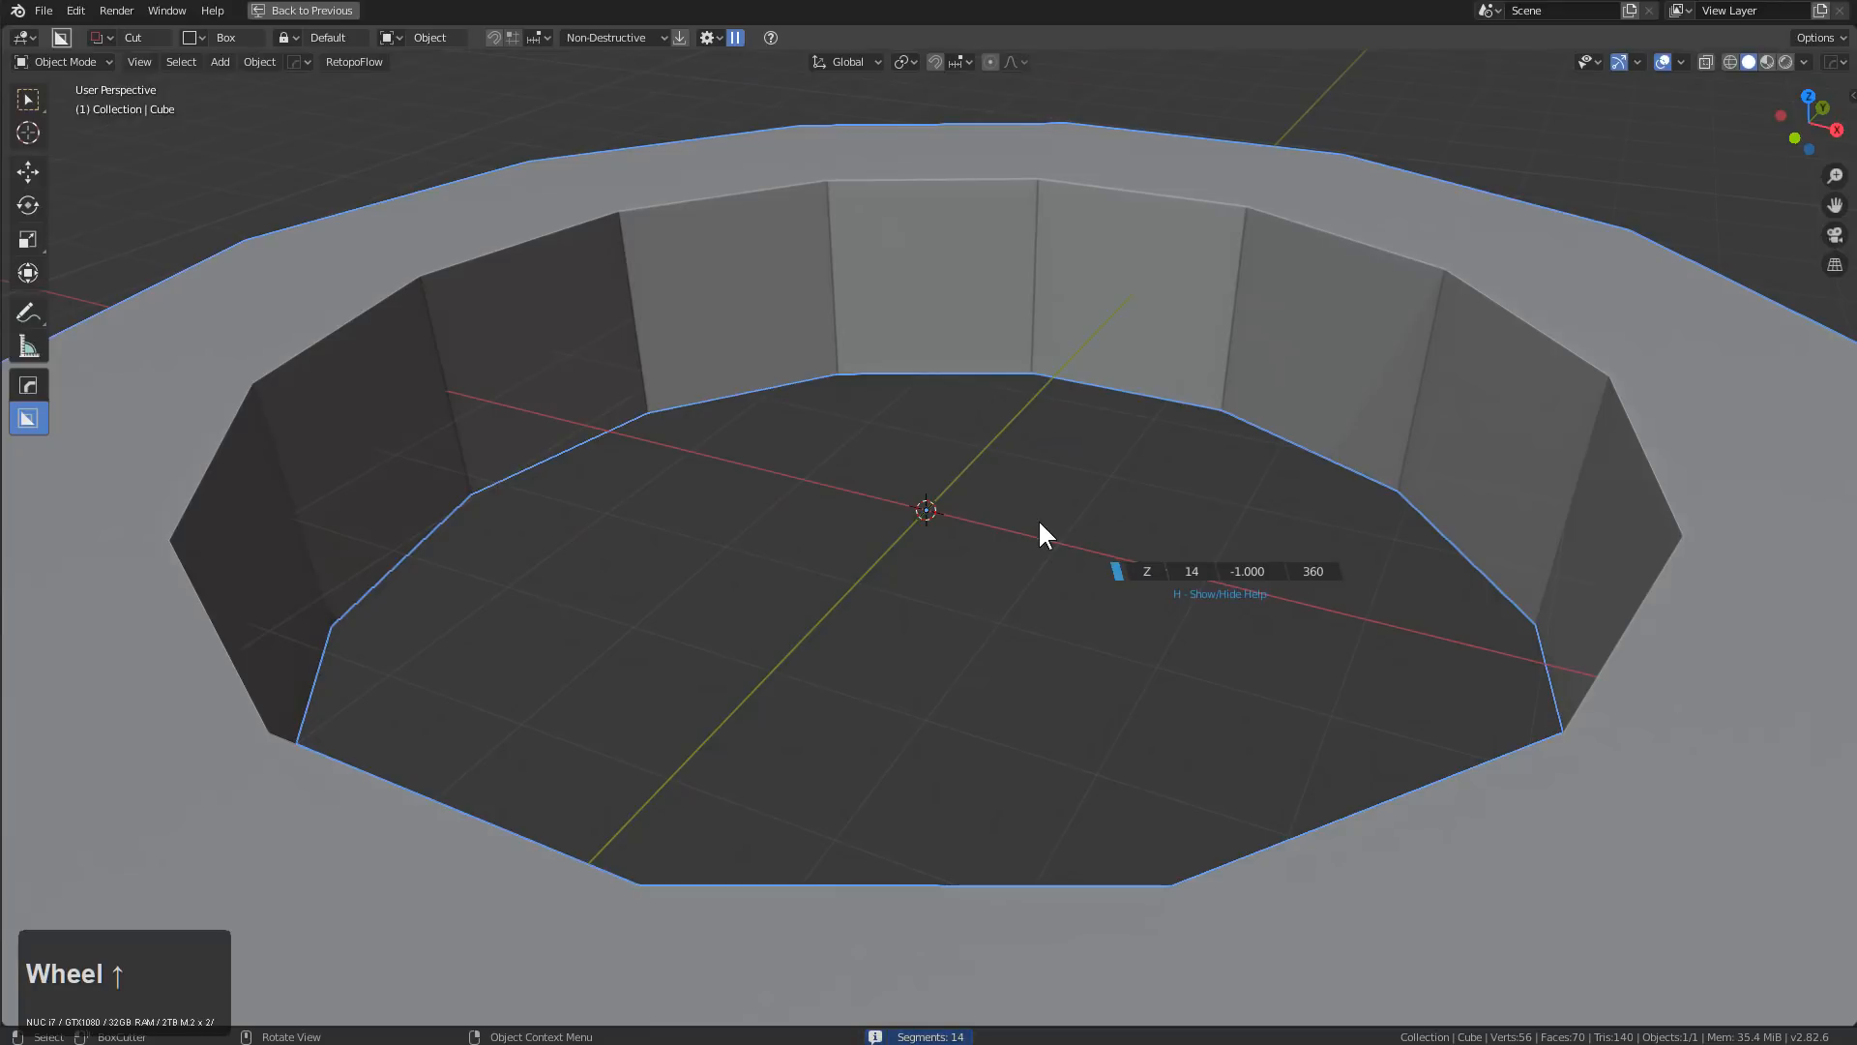
# Set the Twist 360 displacement to about 1.8 and finish the ring
pyautogui.press('d')
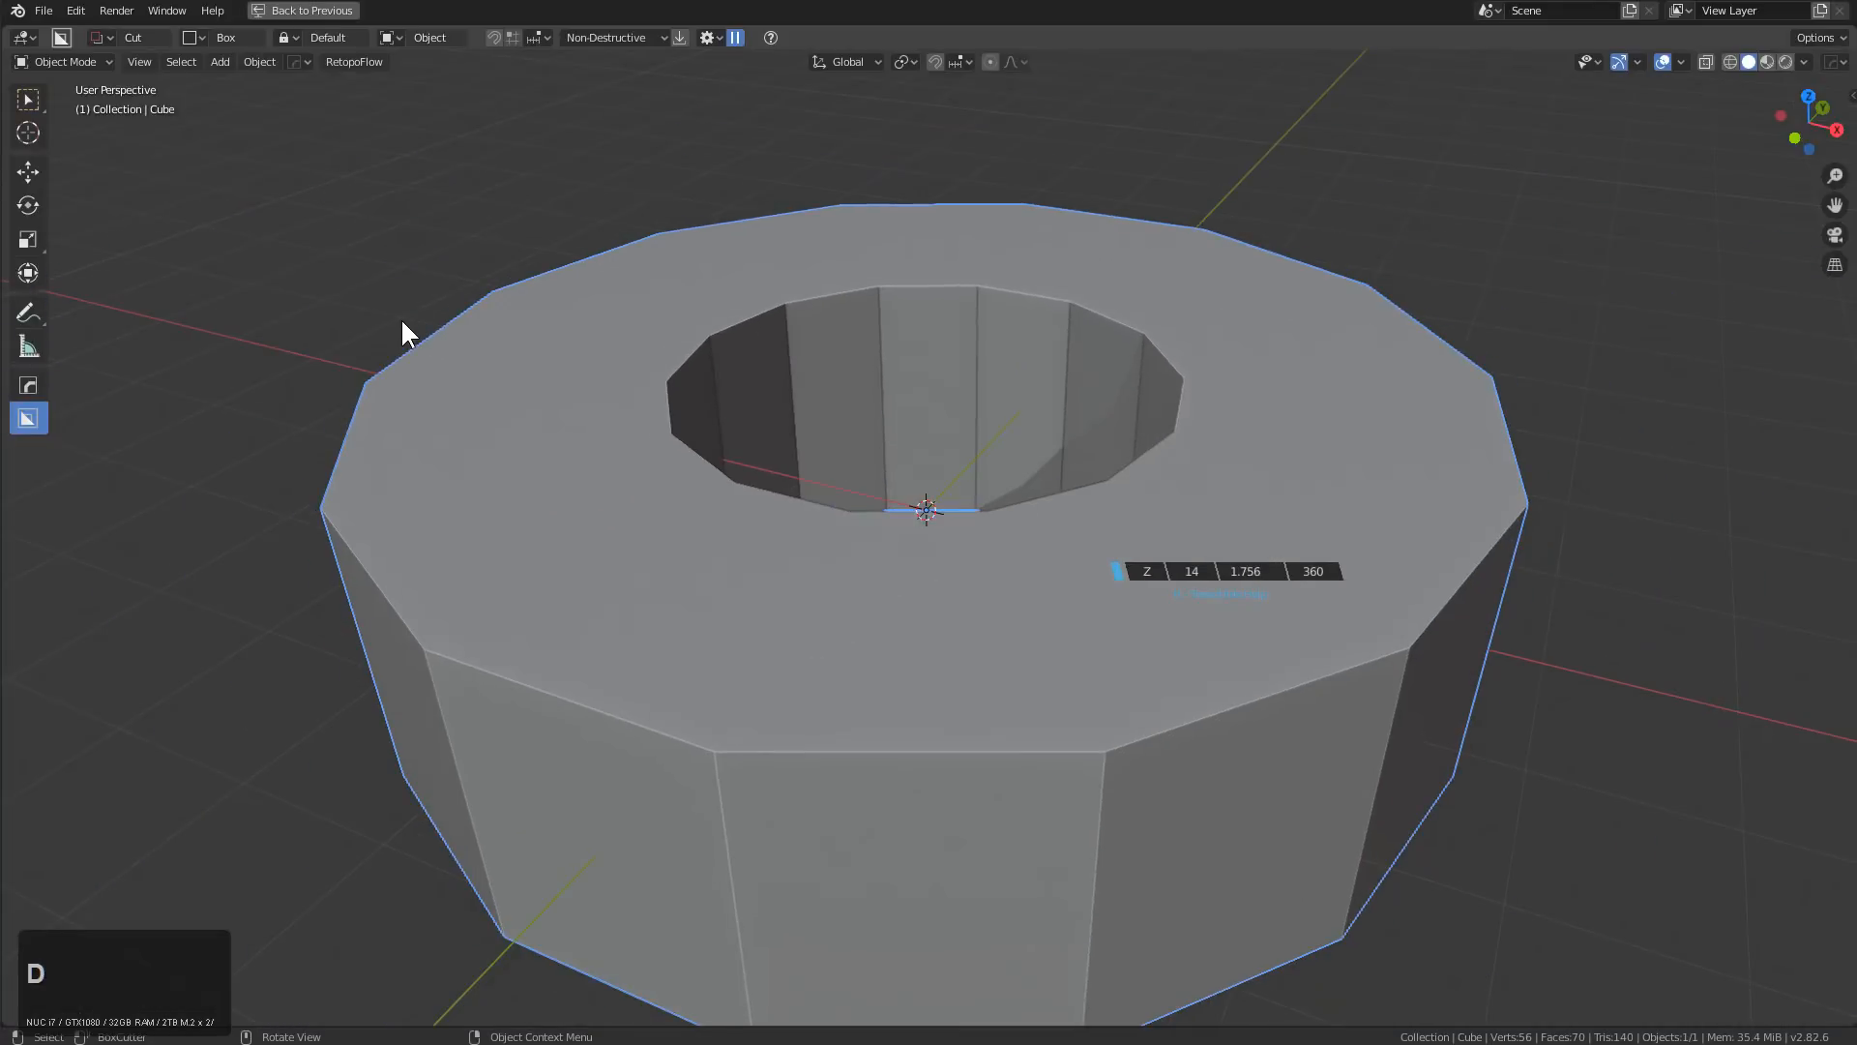
pyautogui.click(416, 319)
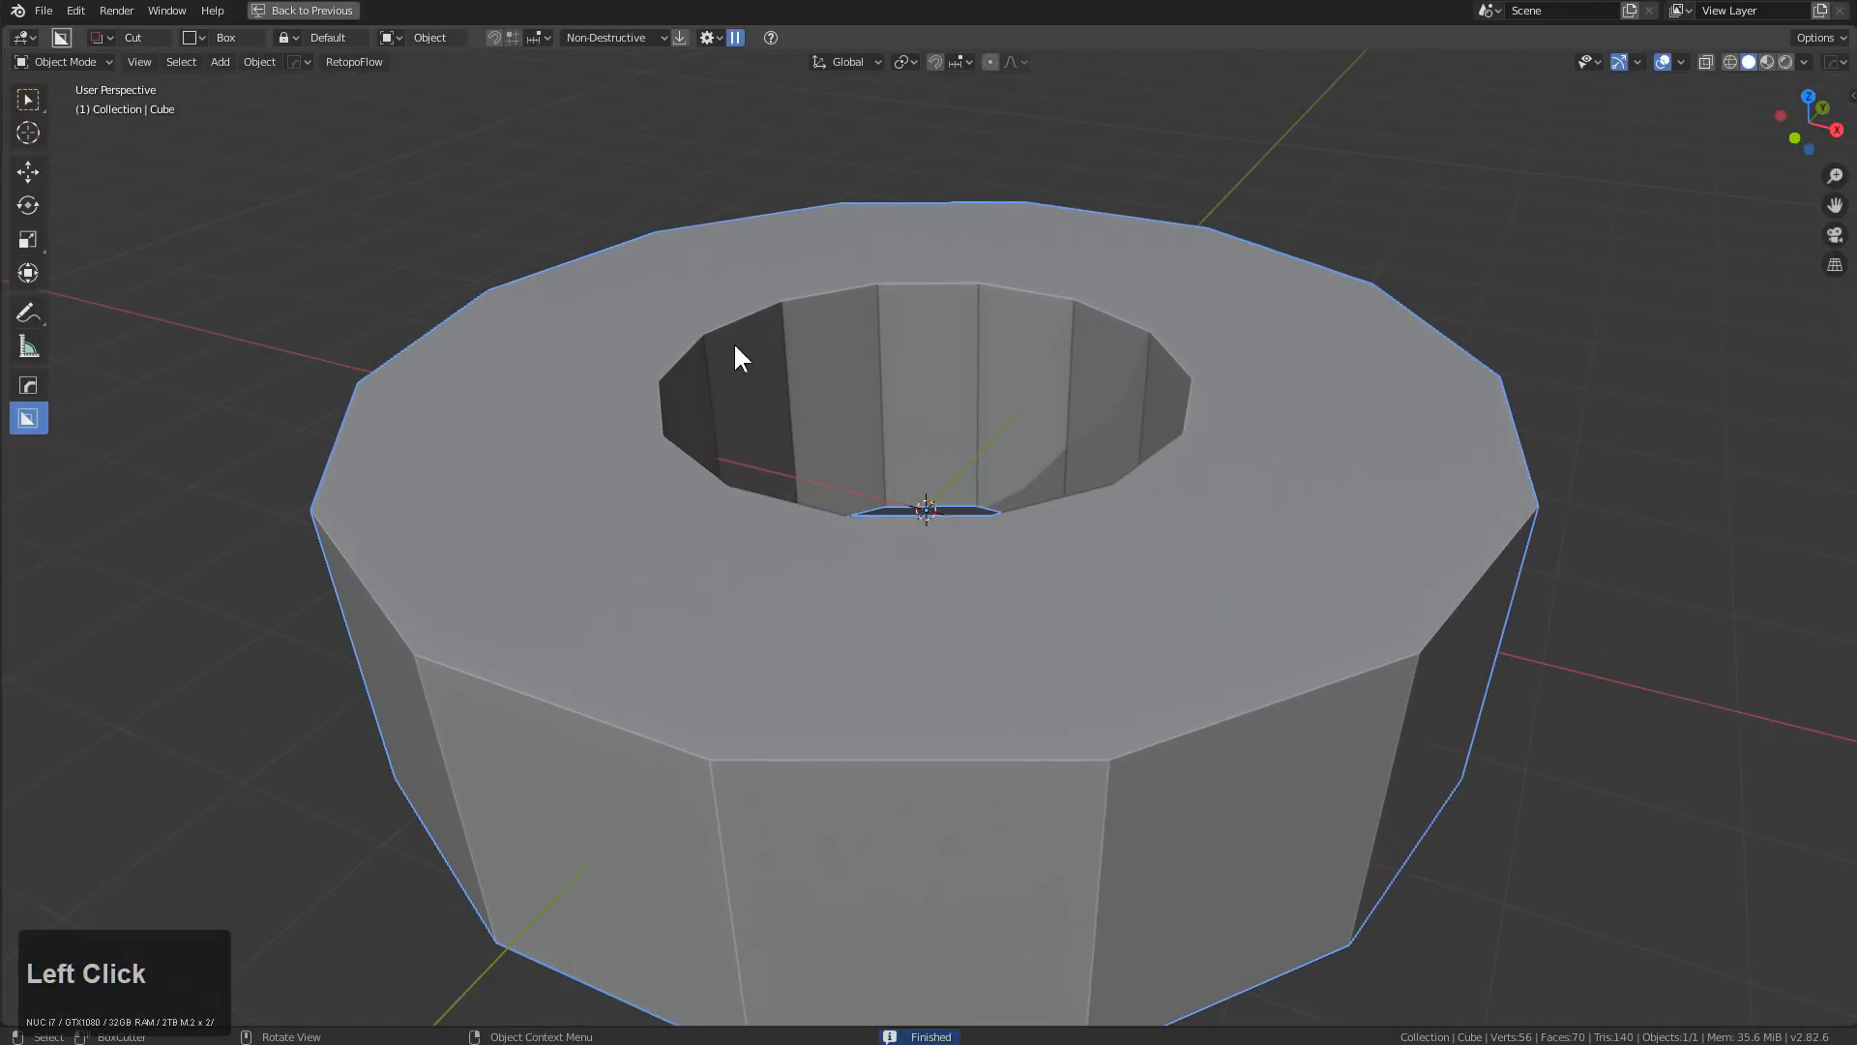
pyautogui.moveTo(933, 344)
pyautogui.mouseDown(button='middle')
pyautogui.moveTo(783, 331)
pyautogui.moveTo(931, 400)
pyautogui.moveTo(970, 385)
pyautogui.moveTo(945, 374)
pyautogui.mouseUp(button='middle')
pyautogui.scroll(-2, 805, 357)
pyautogui.scroll(1, 944, 456)
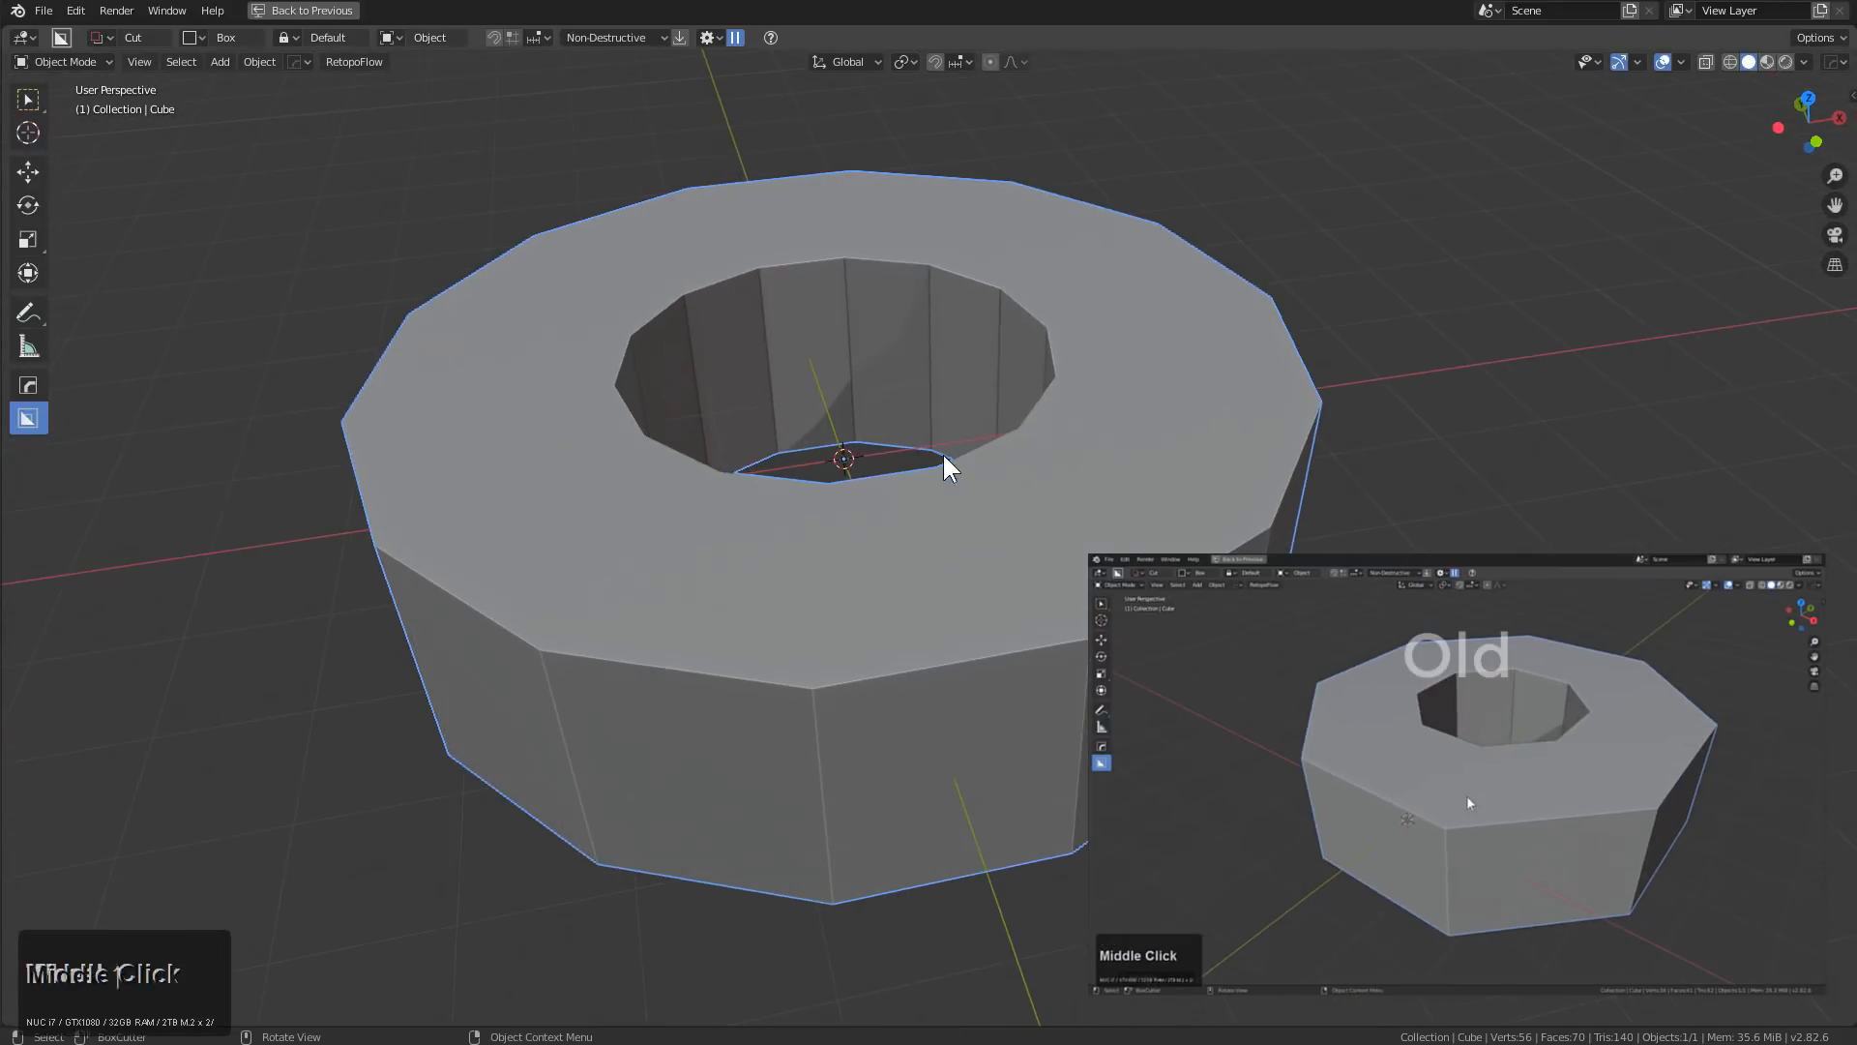
# Add seven evenly spaced loop cuts across the ring's editable base segment so that its curve becomes smoother
pyautogui.middleClick(944, 455)
pyautogui.press('Tab')
pyautogui.hotkey('ctrl', 'r')
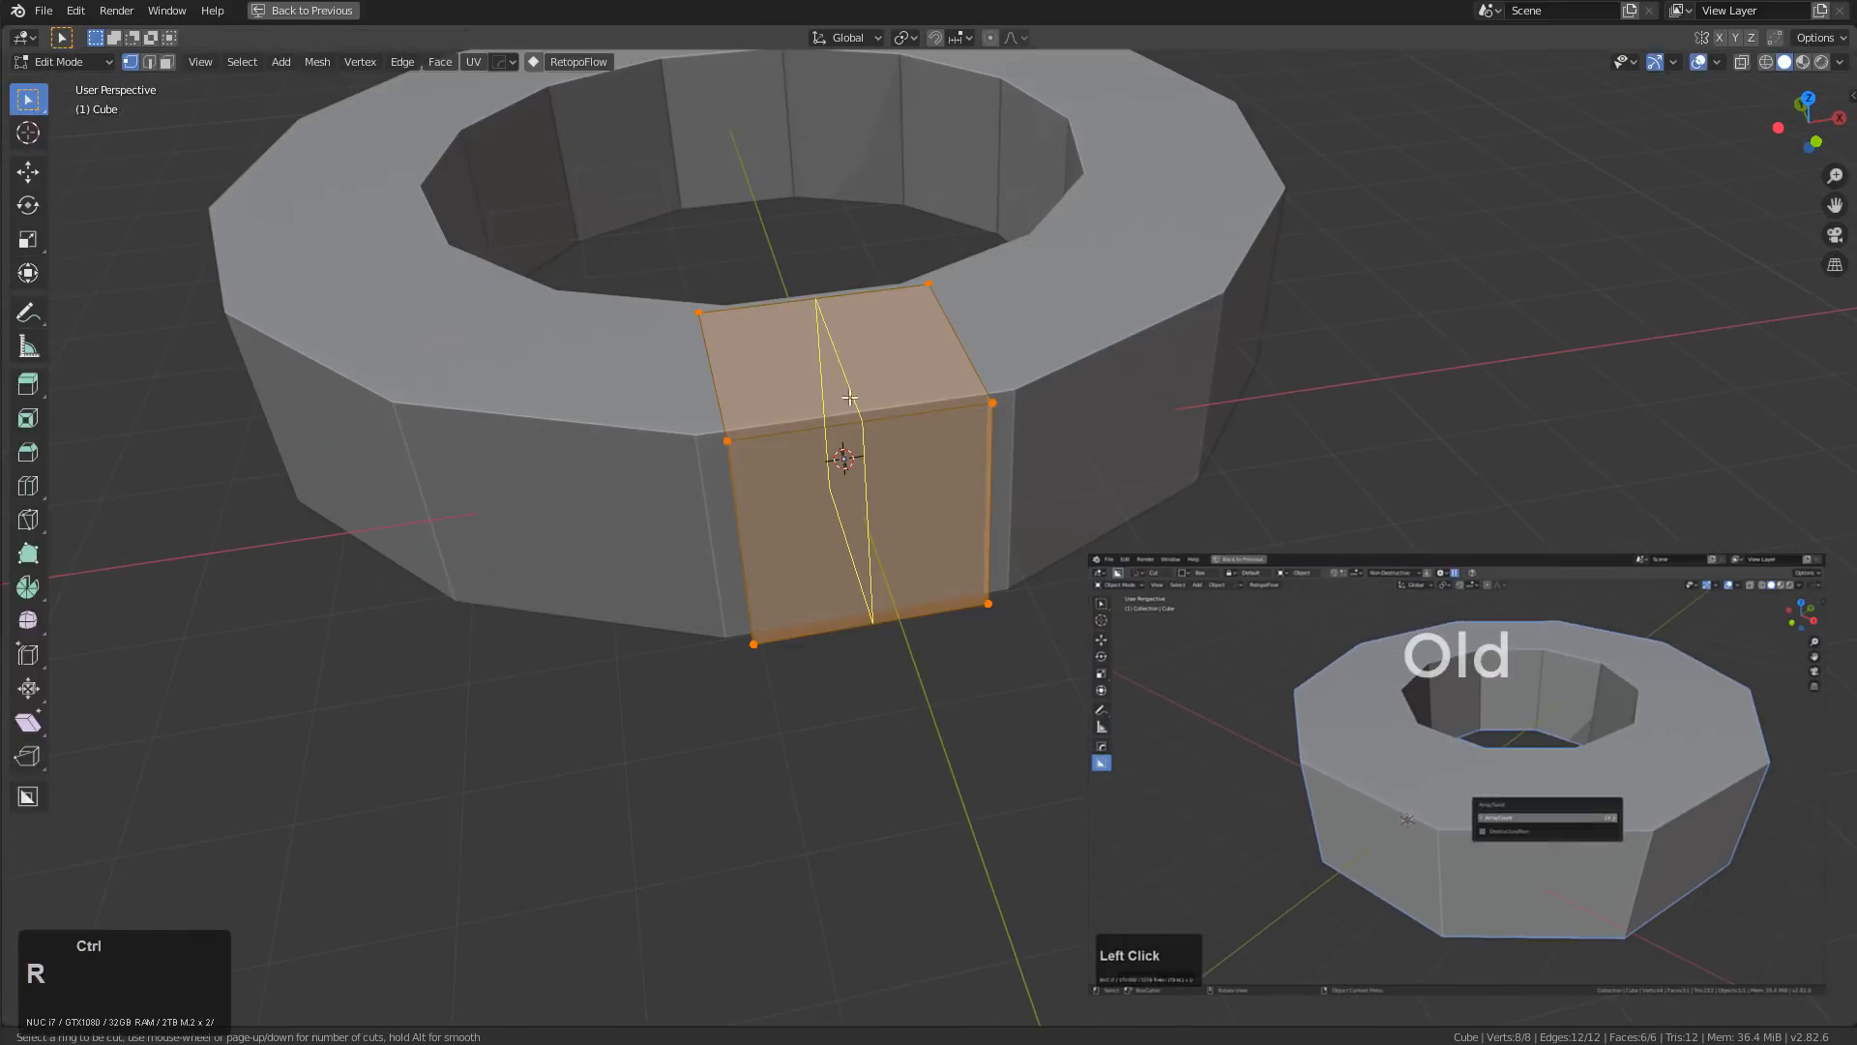
pyautogui.scroll(10, 879, 414)
pyautogui.click(870, 407)
pyautogui.press('Tab')
# Bevel the upper outer and inner edge loops of the base segment to chamfer the top of the ring
pyautogui.moveTo(873, 386); pyautogui.dragTo(989, 499, button='middle')
pyautogui.press('Tab')
pyautogui.keyDown('alt'); pyautogui.click(989, 499); pyautogui.keyUp('alt')
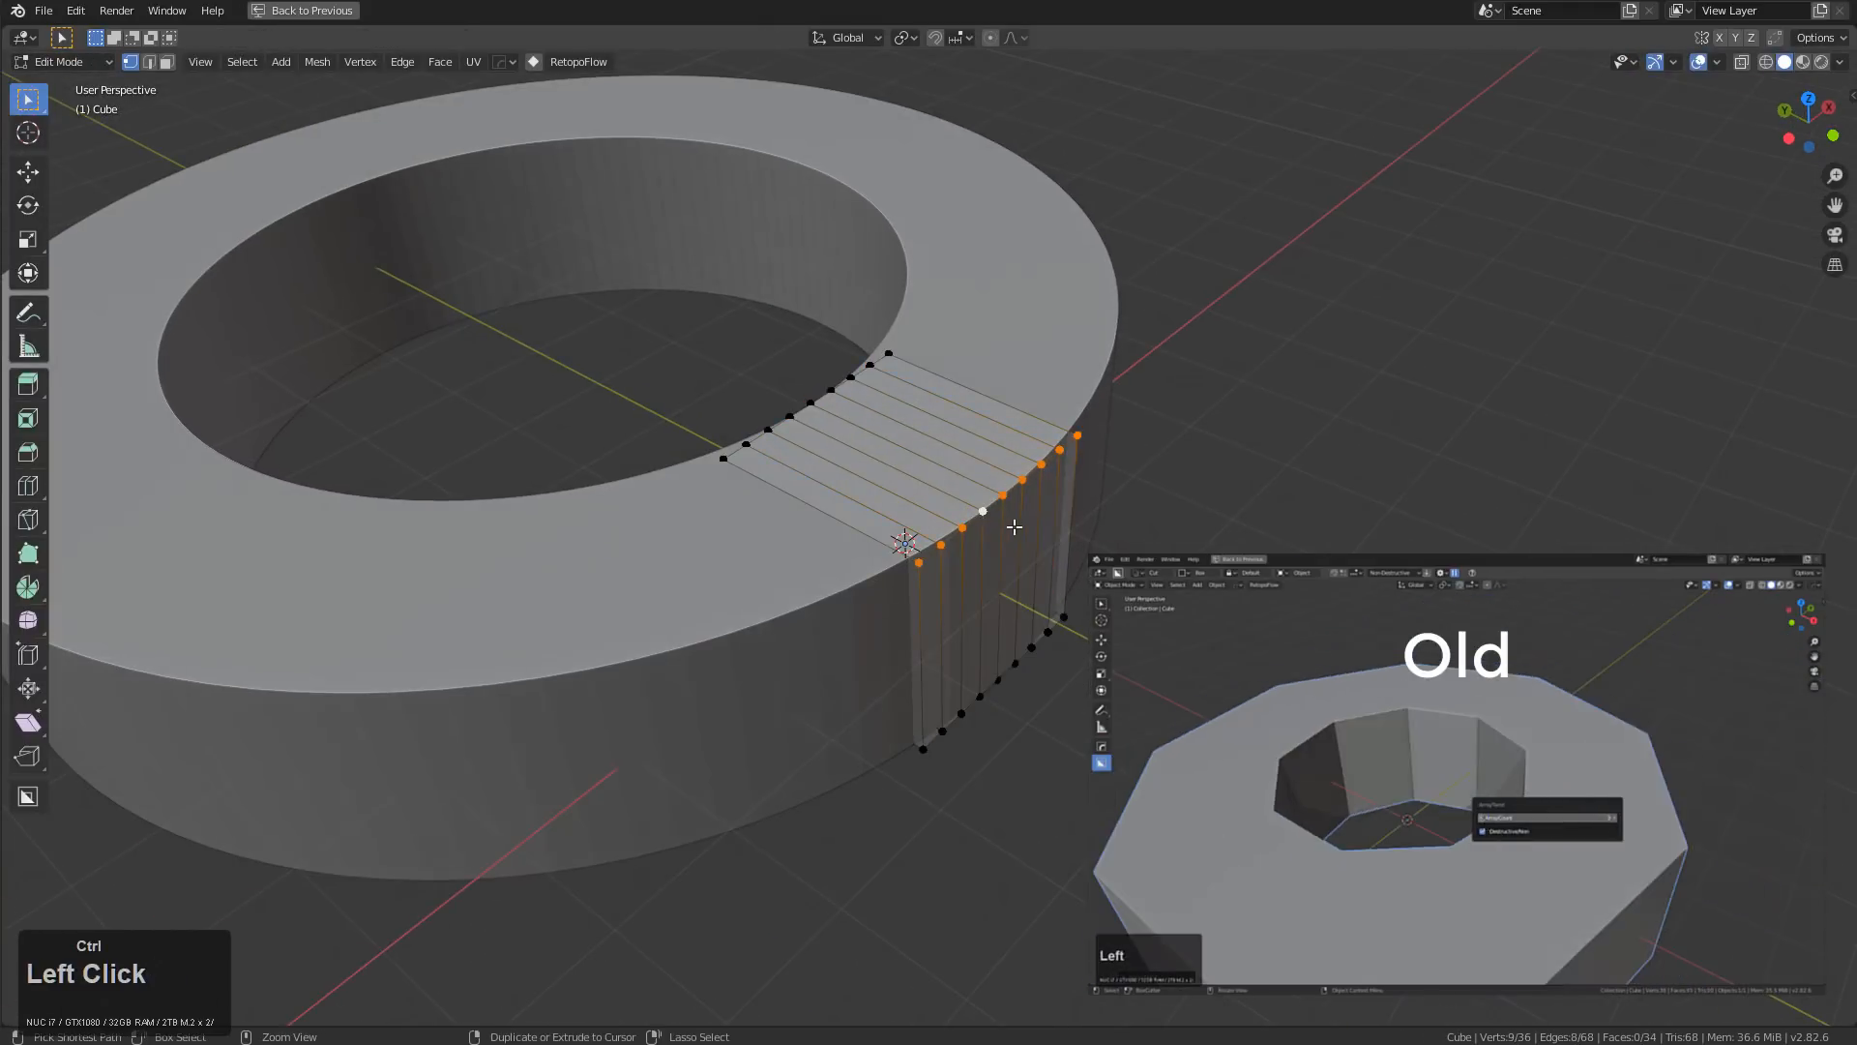
pyautogui.hotkey('ctrl', 'b')
pyautogui.click(1056, 553)
pyautogui.press('Tab')
pyautogui.scroll(-2, 916, 491)
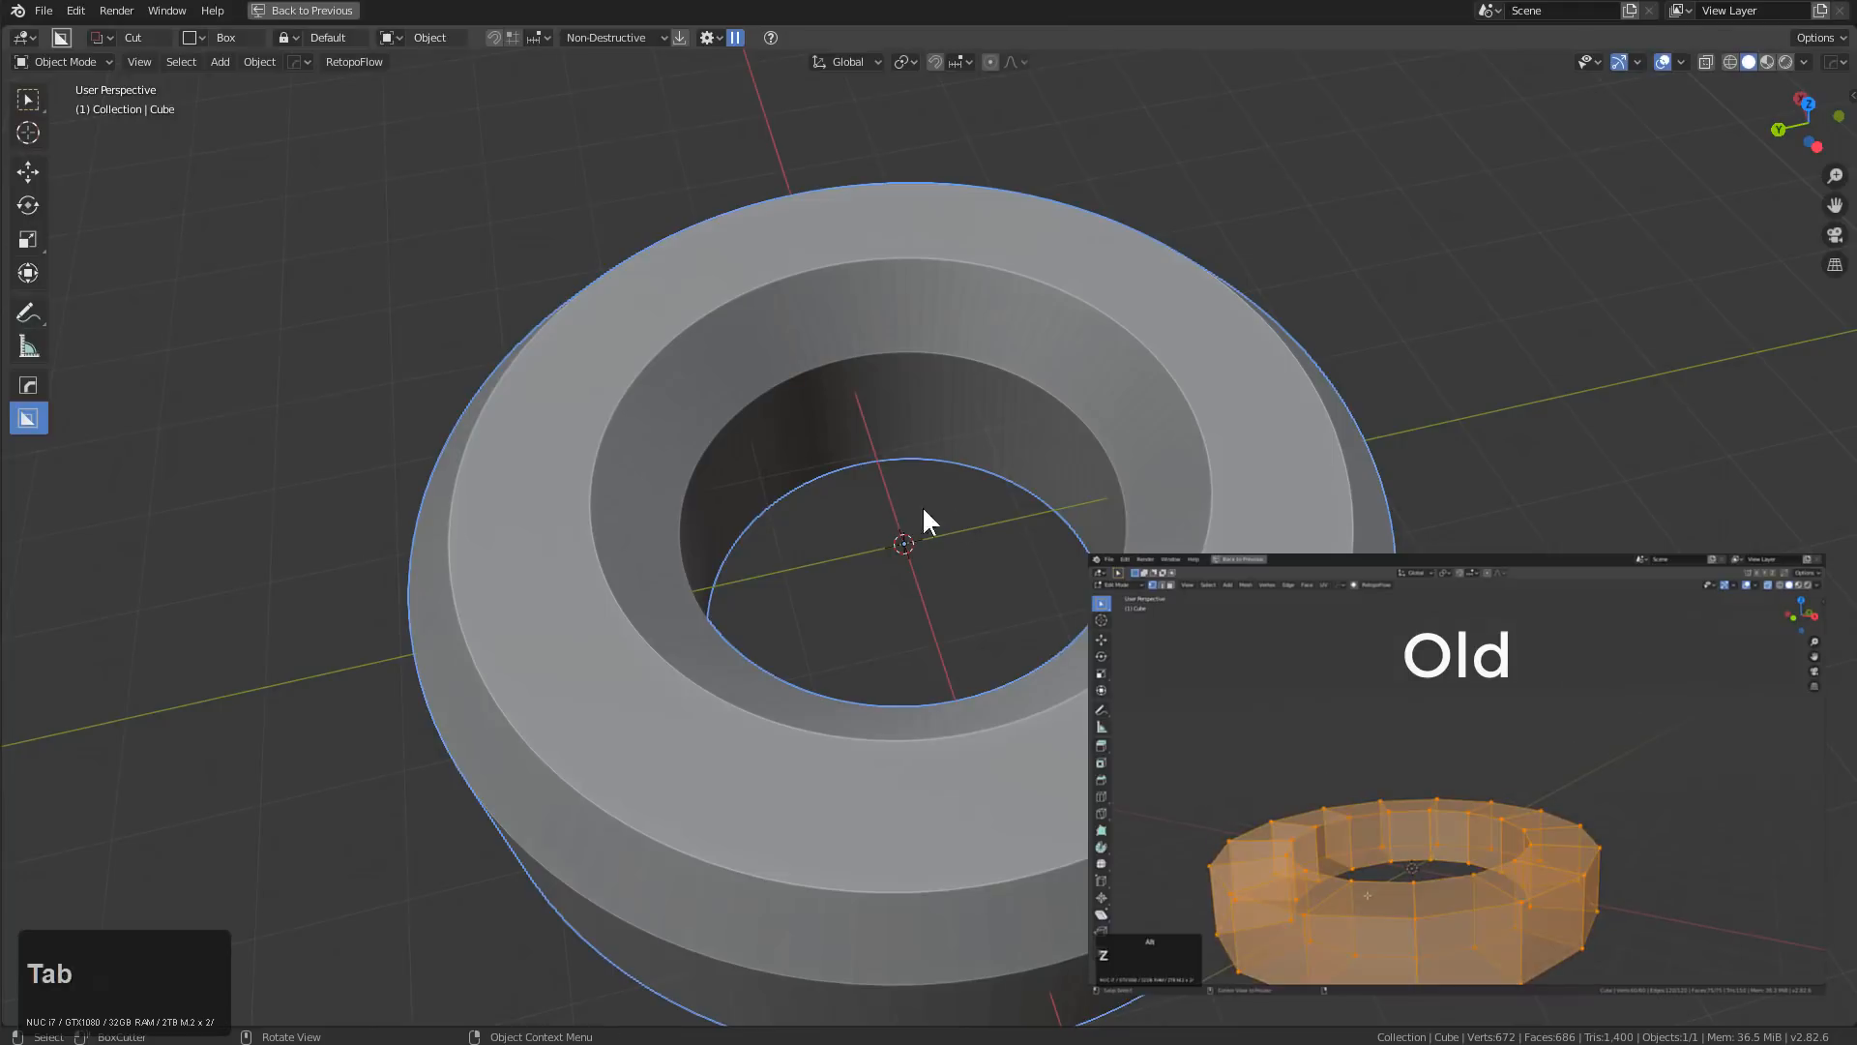
# Sharpen the chamfered ring with the Hard Ops Sharpen operation
pyautogui.moveTo(921, 505); pyautogui.dragTo(734, 634, button='middle')
pyautogui.scroll(4, 987, 522)
pyautogui.scroll(-5, 862, 456)
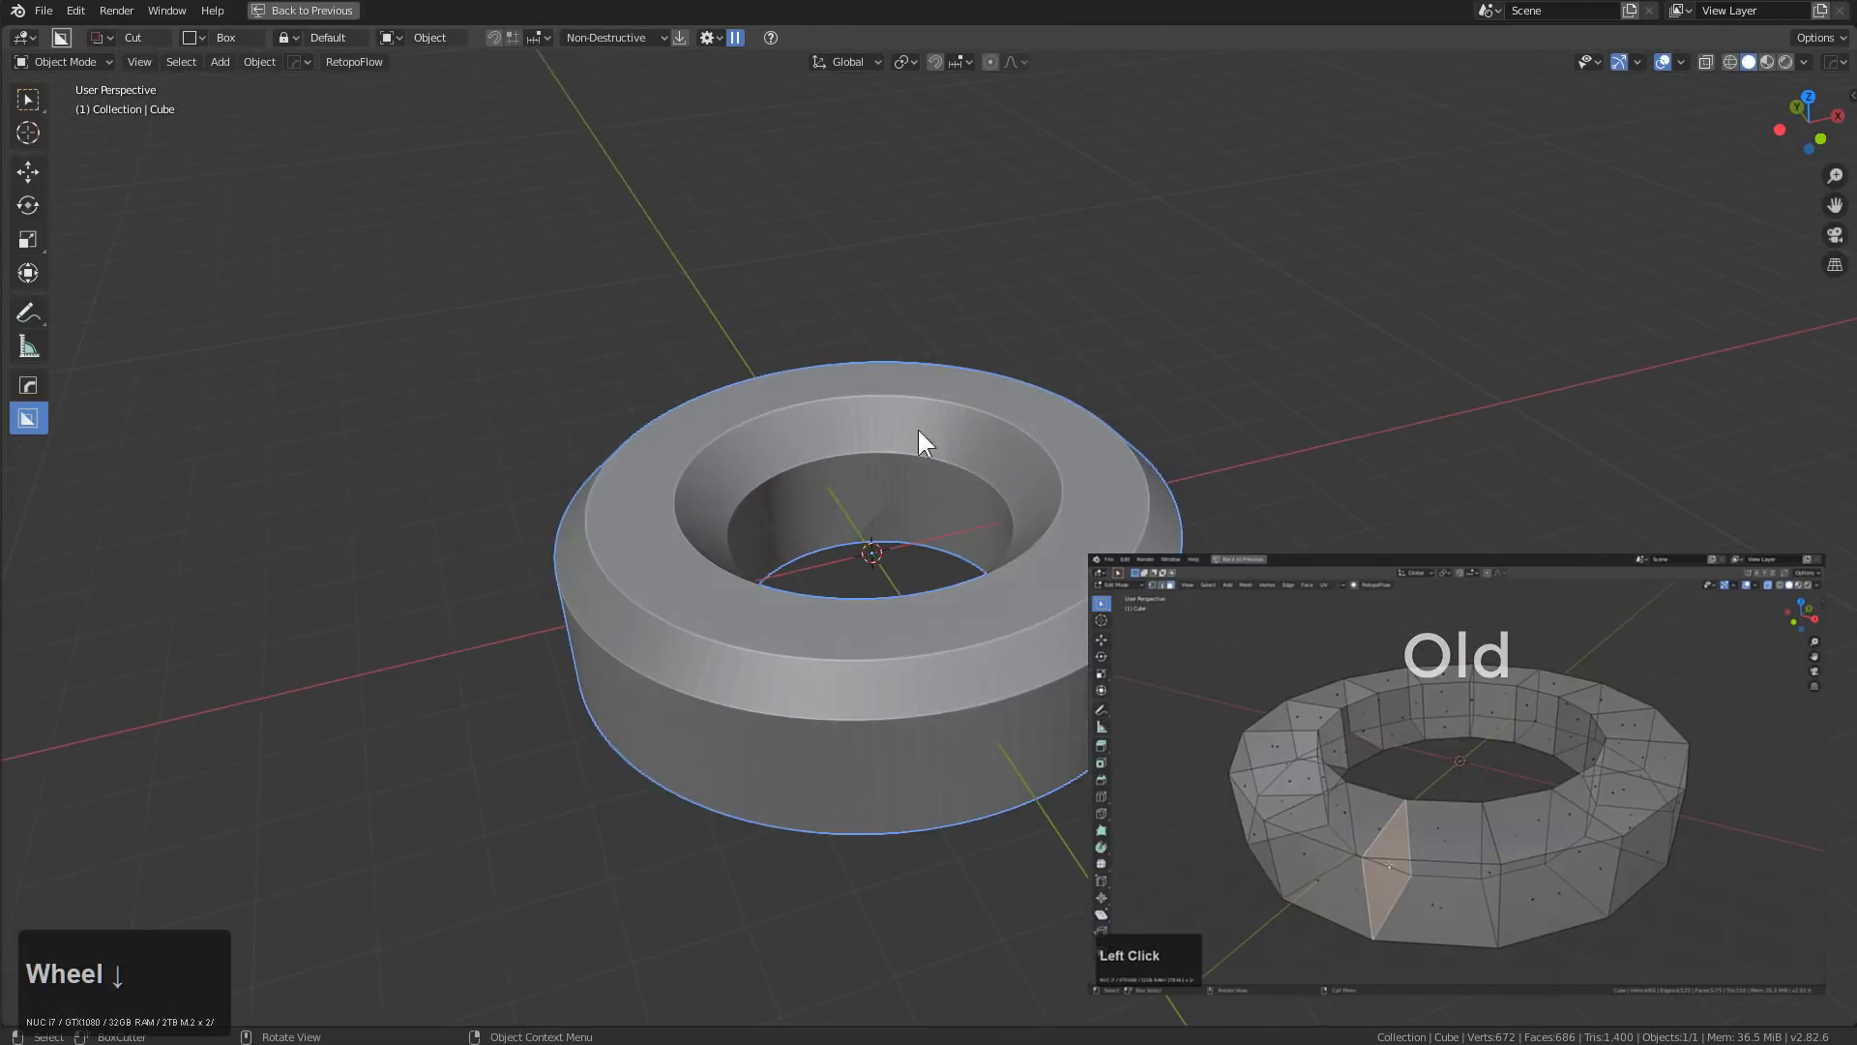
pyautogui.scroll(5, 1008, 487)
pyautogui.press('q')
pyautogui.click(957, 392)
pyautogui.moveTo(962, 402); pyautogui.dragTo(967, 560, button='middle')
pyautogui.scroll(-3, 966, 560)
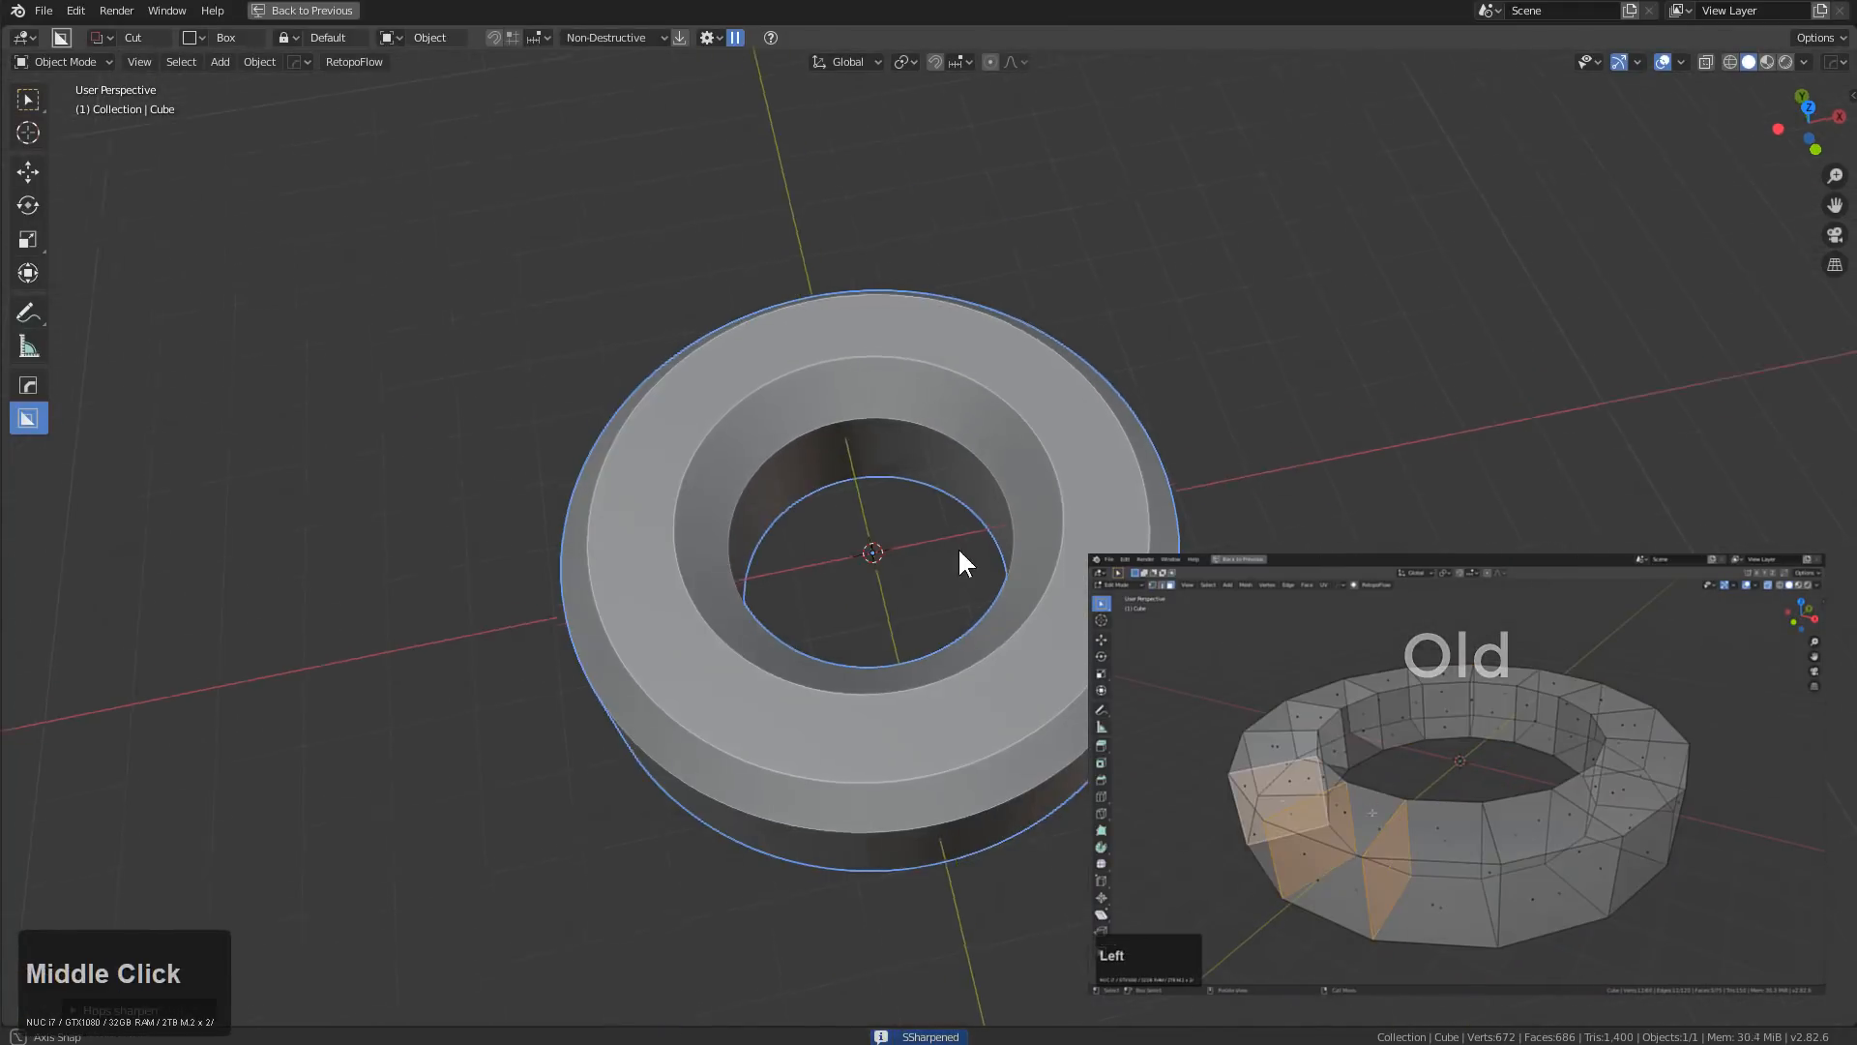
pyautogui.scroll(3, 733, 577)
# Toggle the sharp marking on the edges of the two end faces of the ring's base segment
pyautogui.moveTo(845, 658); pyautogui.dragTo(1042, 465, button='middle')
pyautogui.press('Tab')
pyautogui.keyDown('shift'); pyautogui.moveTo(917, 717); pyautogui.dragTo(1093, 619, button='middle'); pyautogui.keyUp('shift')
pyautogui.hotkey('alt', 'z')
pyautogui.click(1091, 616)
pyautogui.moveTo(1091, 616); pyautogui.dragTo(1332, 726, button='middle')
pyautogui.keyDown('shift'); pyautogui.click(1246, 751); pyautogui.keyUp('shift')
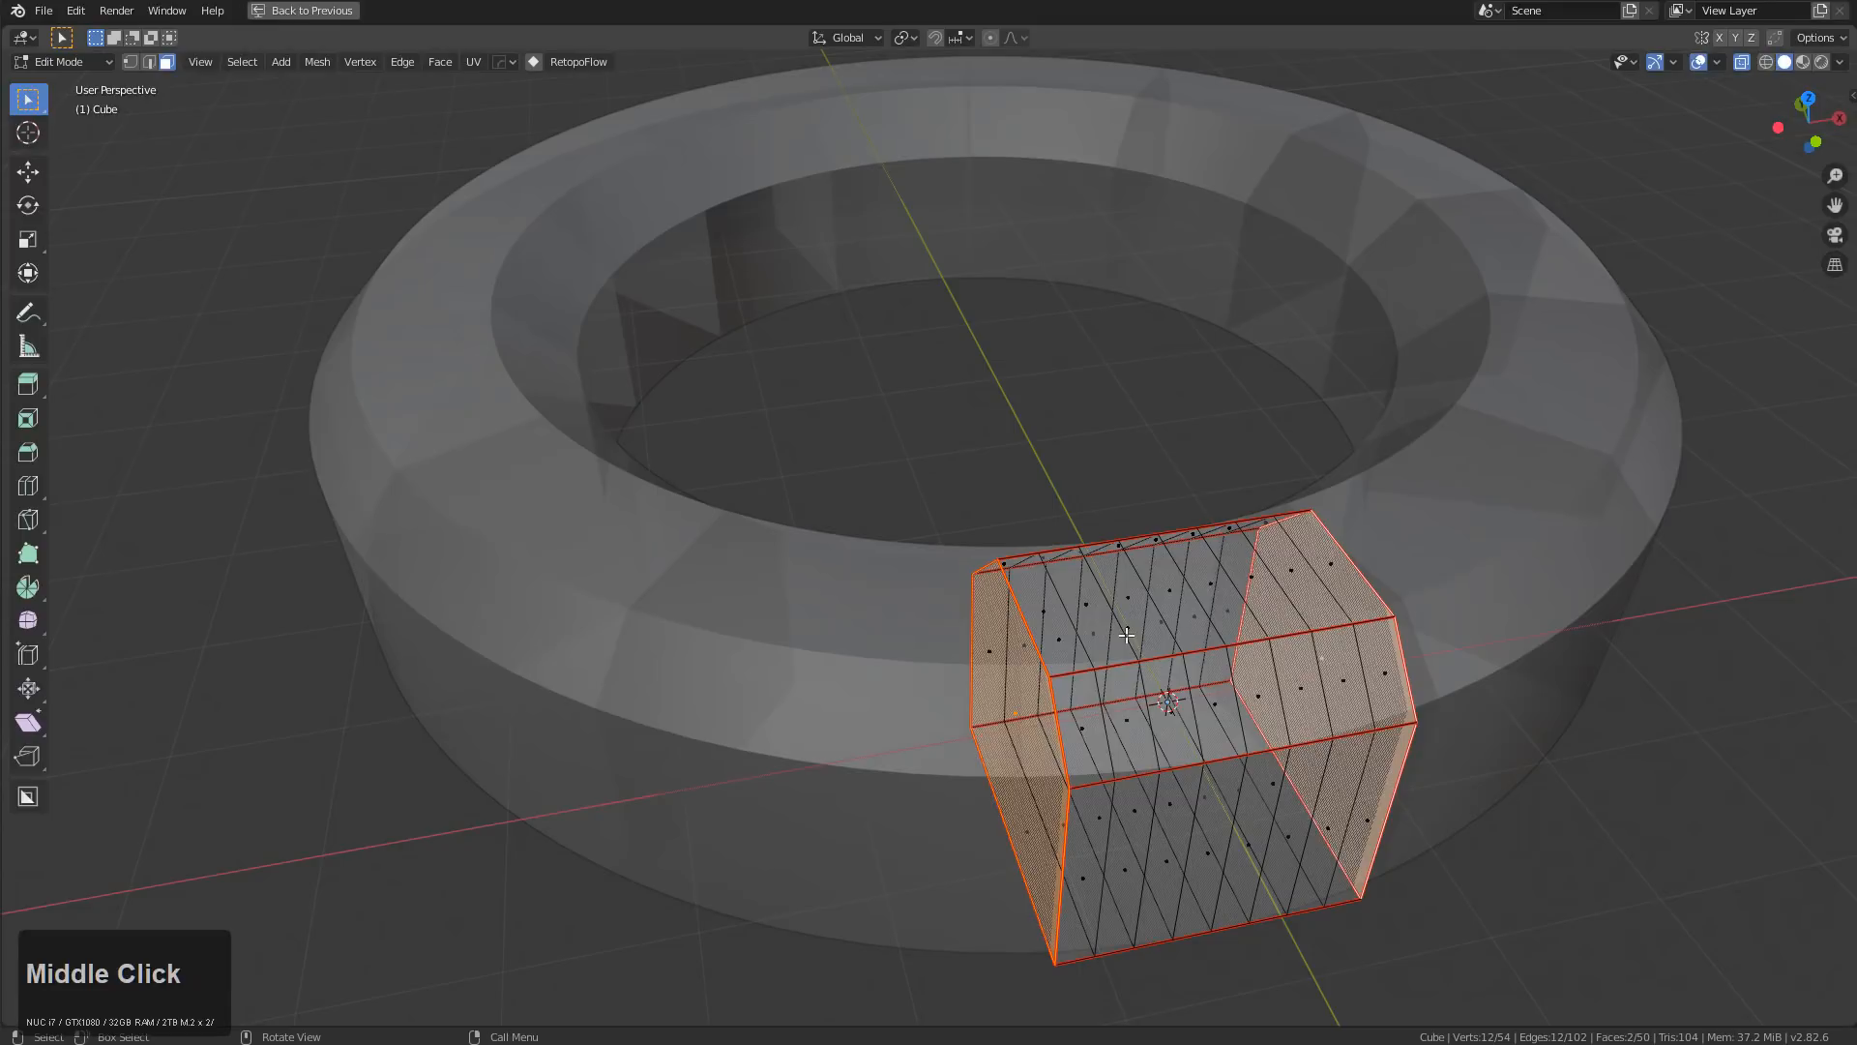
pyautogui.press('q')
pyautogui.click(1066, 578)
# Delete the two selected end faces of the base segment and return to the whole ring
pyautogui.press('x')
pyautogui.click(1188, 585)
pyautogui.press('z')
pyautogui.press('Tab')
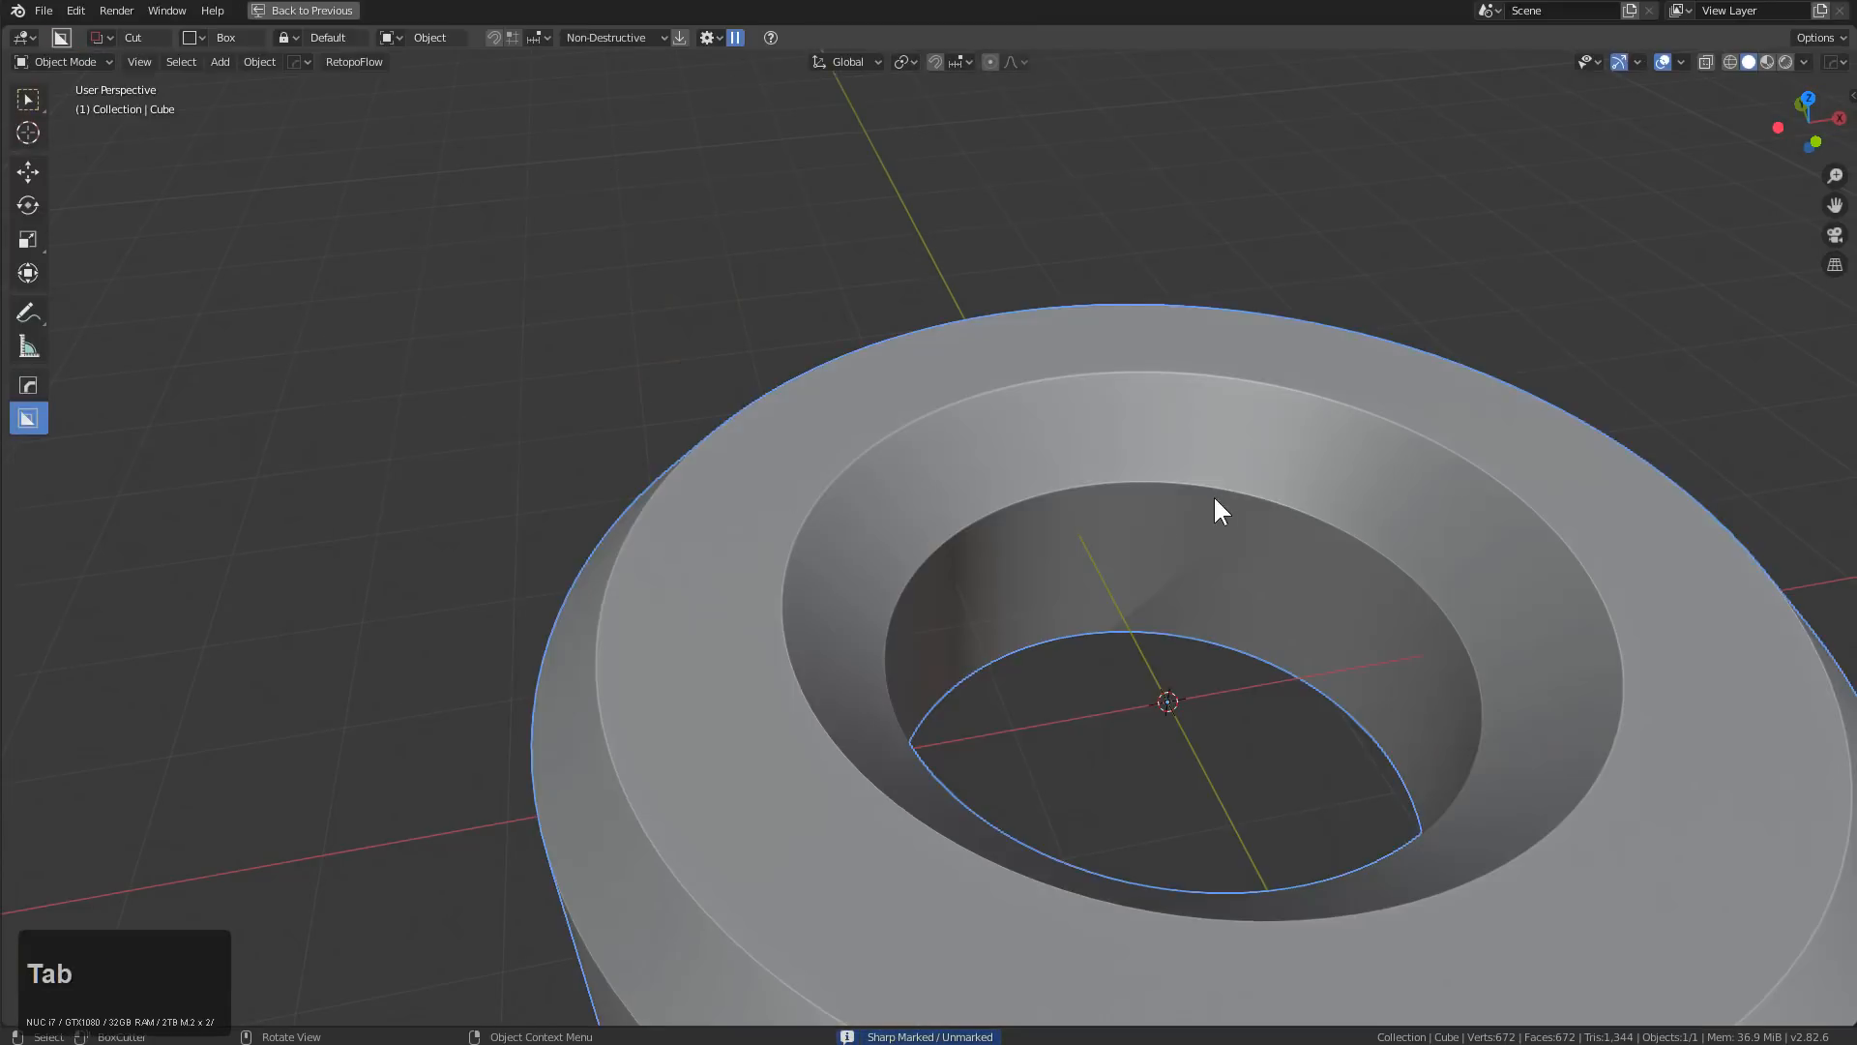
pyautogui.scroll(-3, 1159, 594)
pyautogui.moveTo(1159, 594); pyautogui.dragTo(954, 515, button='middle')
# Box-cut away the upper front portion of the ring in the right orthographic view, leaving a flat lower ledge
pyautogui.press('KP_0')
pyautogui.press('KP_1')
pyautogui.press('KP_3')
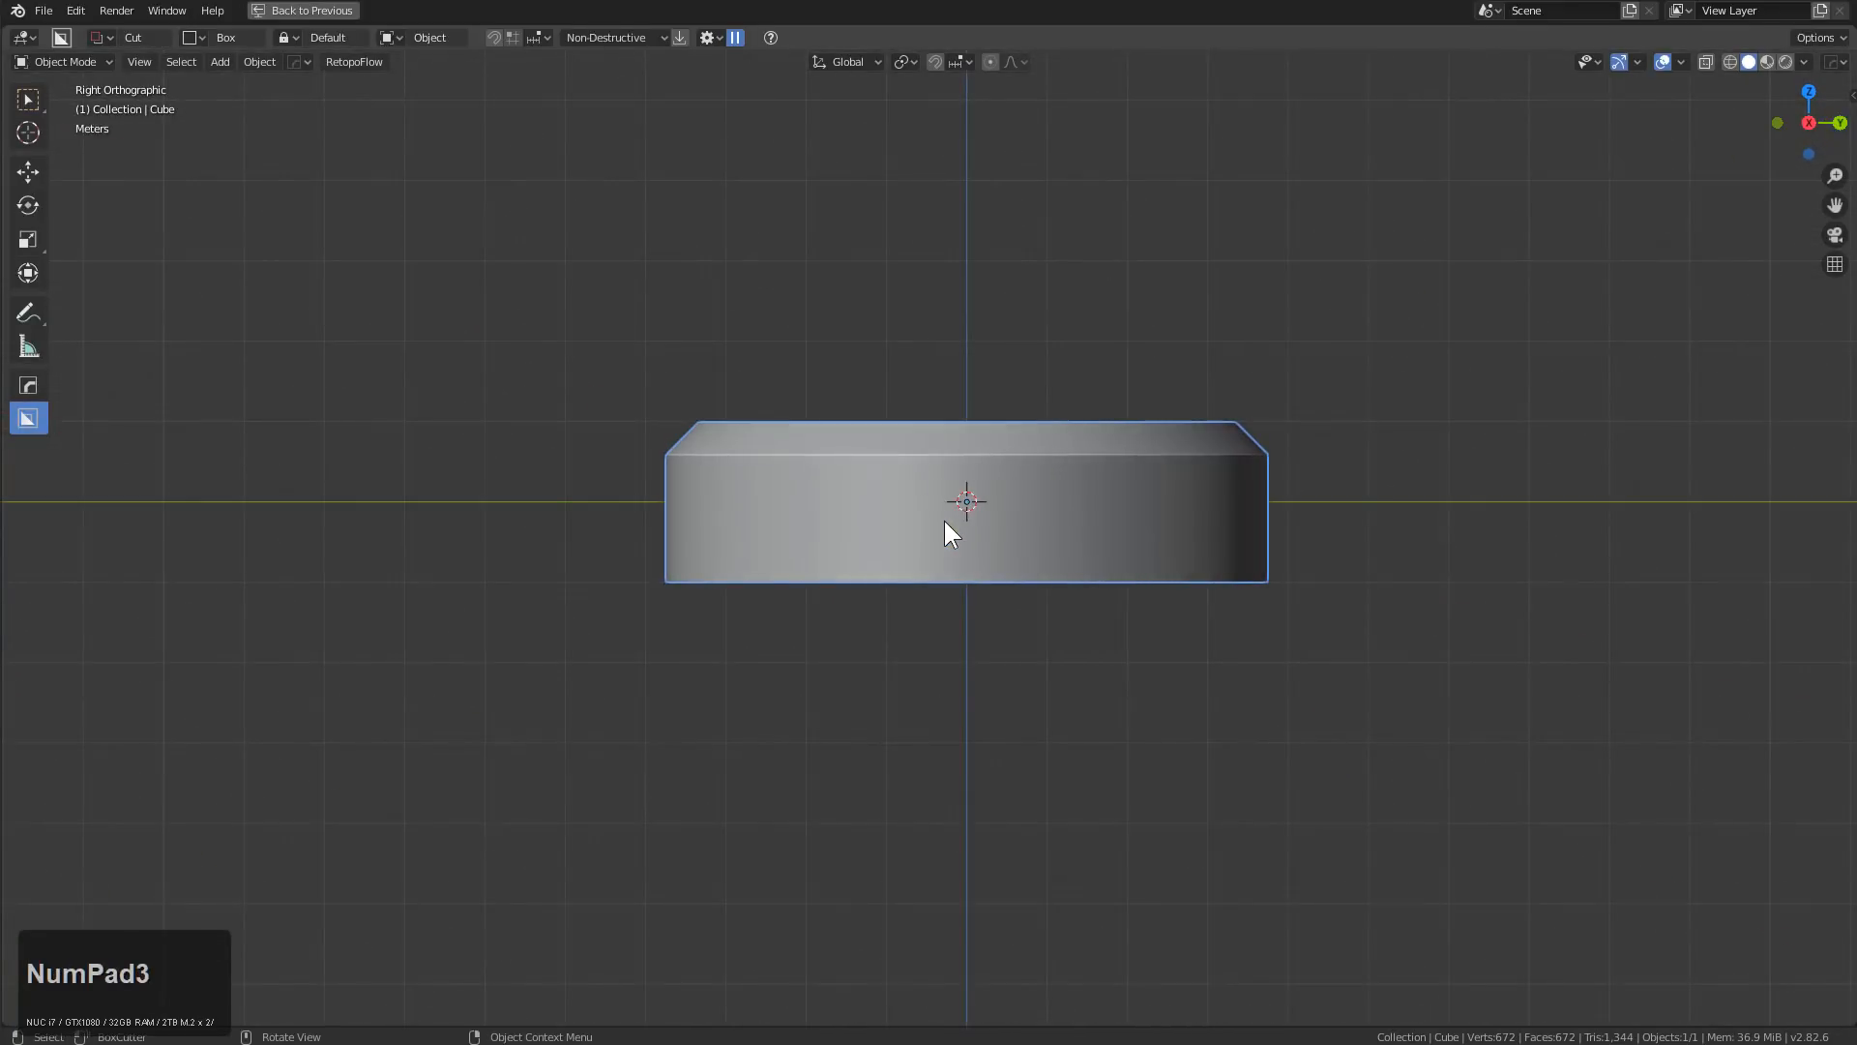
pyautogui.scroll(3, 657, 526)
pyautogui.moveTo(345, 265); pyautogui.dragTo(715, 518)
pyautogui.moveTo(593, 428); pyautogui.dragTo(892, 530, button='middle')
# Set the ring's auto smooth angle to 15° in the Hard Ops helper
pyautogui.hotkey('ctrl', '`')
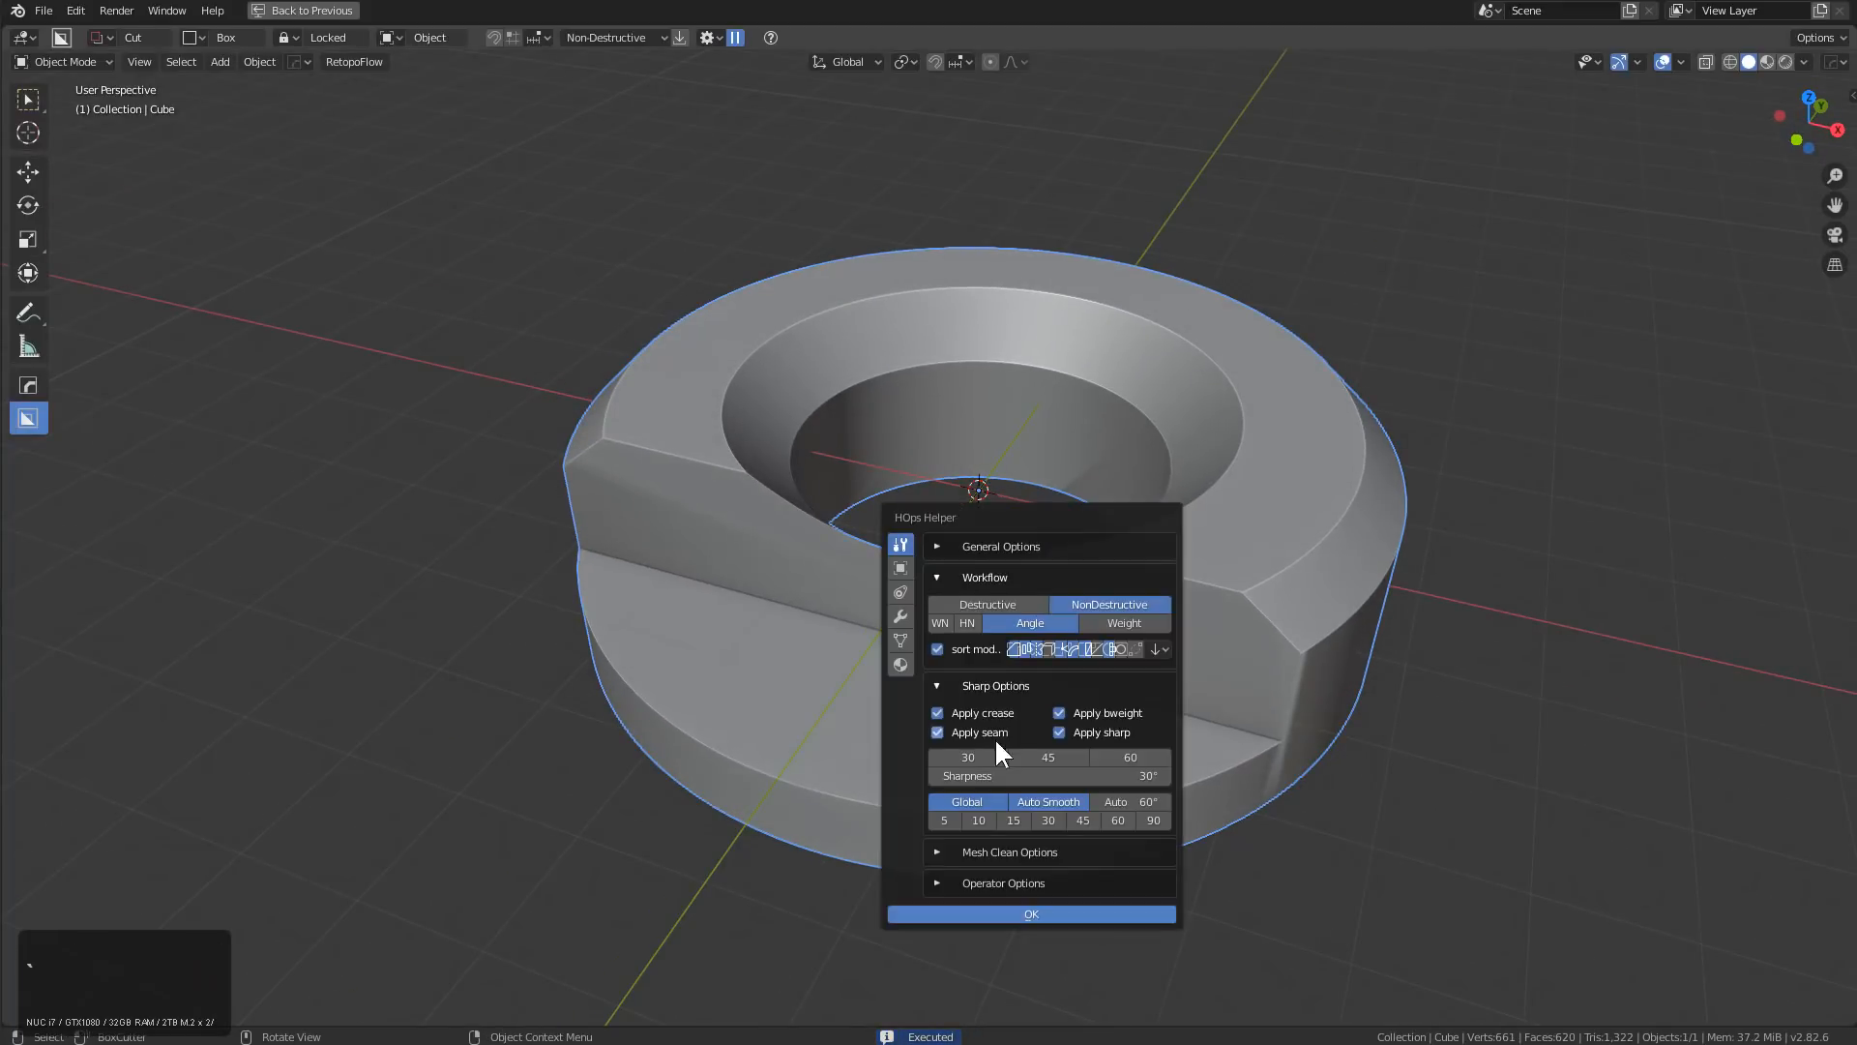
pyautogui.click(1017, 820)
pyautogui.press('Escape')
# Cut a large rectangular notch into the ring's lower ledge and a smaller step at the notch's inner corner
pyautogui.moveTo(702, 619); pyautogui.dragTo(975, 1040)
pyautogui.moveTo(825, 793); pyautogui.dragTo(926, 698, button='middle')
pyautogui.click(963, 863)
pyautogui.moveTo(963, 862); pyautogui.dragTo(827, 693, button='middle')
pyautogui.moveTo(827, 692); pyautogui.dragTo(964, 813)
pyautogui.click(966, 824)
# Mirror the ledge cuts across the X axis with the Hard Ops mirror
pyautogui.moveTo(965, 824); pyautogui.dragTo(866, 625, button='middle')
pyautogui.hotkey('alt', 'x')
pyautogui.click(822, 456)
# Cut a narrow rectangular slot through the middle of the ring along the Y axis
pyautogui.click(890, 619)
pyautogui.moveTo(889, 613); pyautogui.dragTo(989, 499)
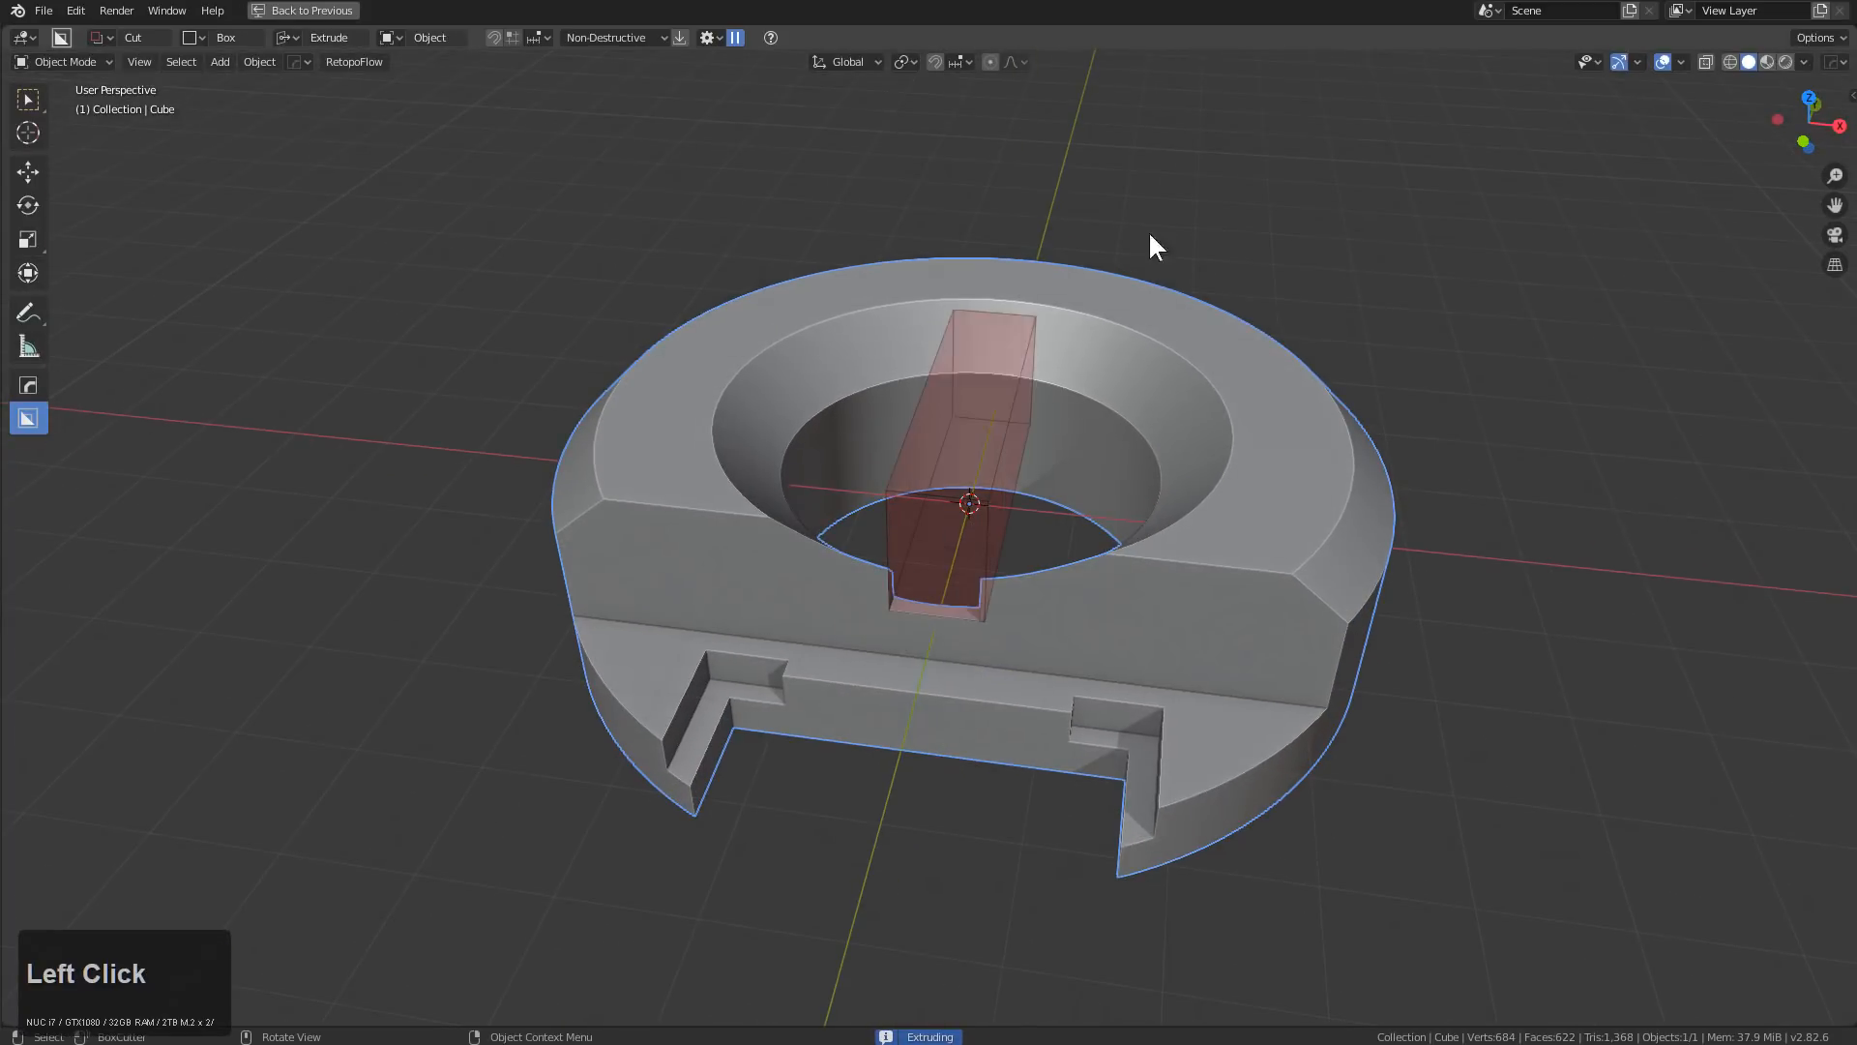
pyautogui.click(1212, 169)
# Cut two small rectangular notches around the slot at the back of the ring, on the top face and the inner wall
pyautogui.moveTo(995, 440)
pyautogui.mouseDown(button='middle')
pyautogui.moveTo(1011, 468)
pyautogui.moveTo(948, 310)
pyautogui.mouseUp(button='middle')
pyautogui.moveTo(895, 183); pyautogui.dragTo(1035, 222)
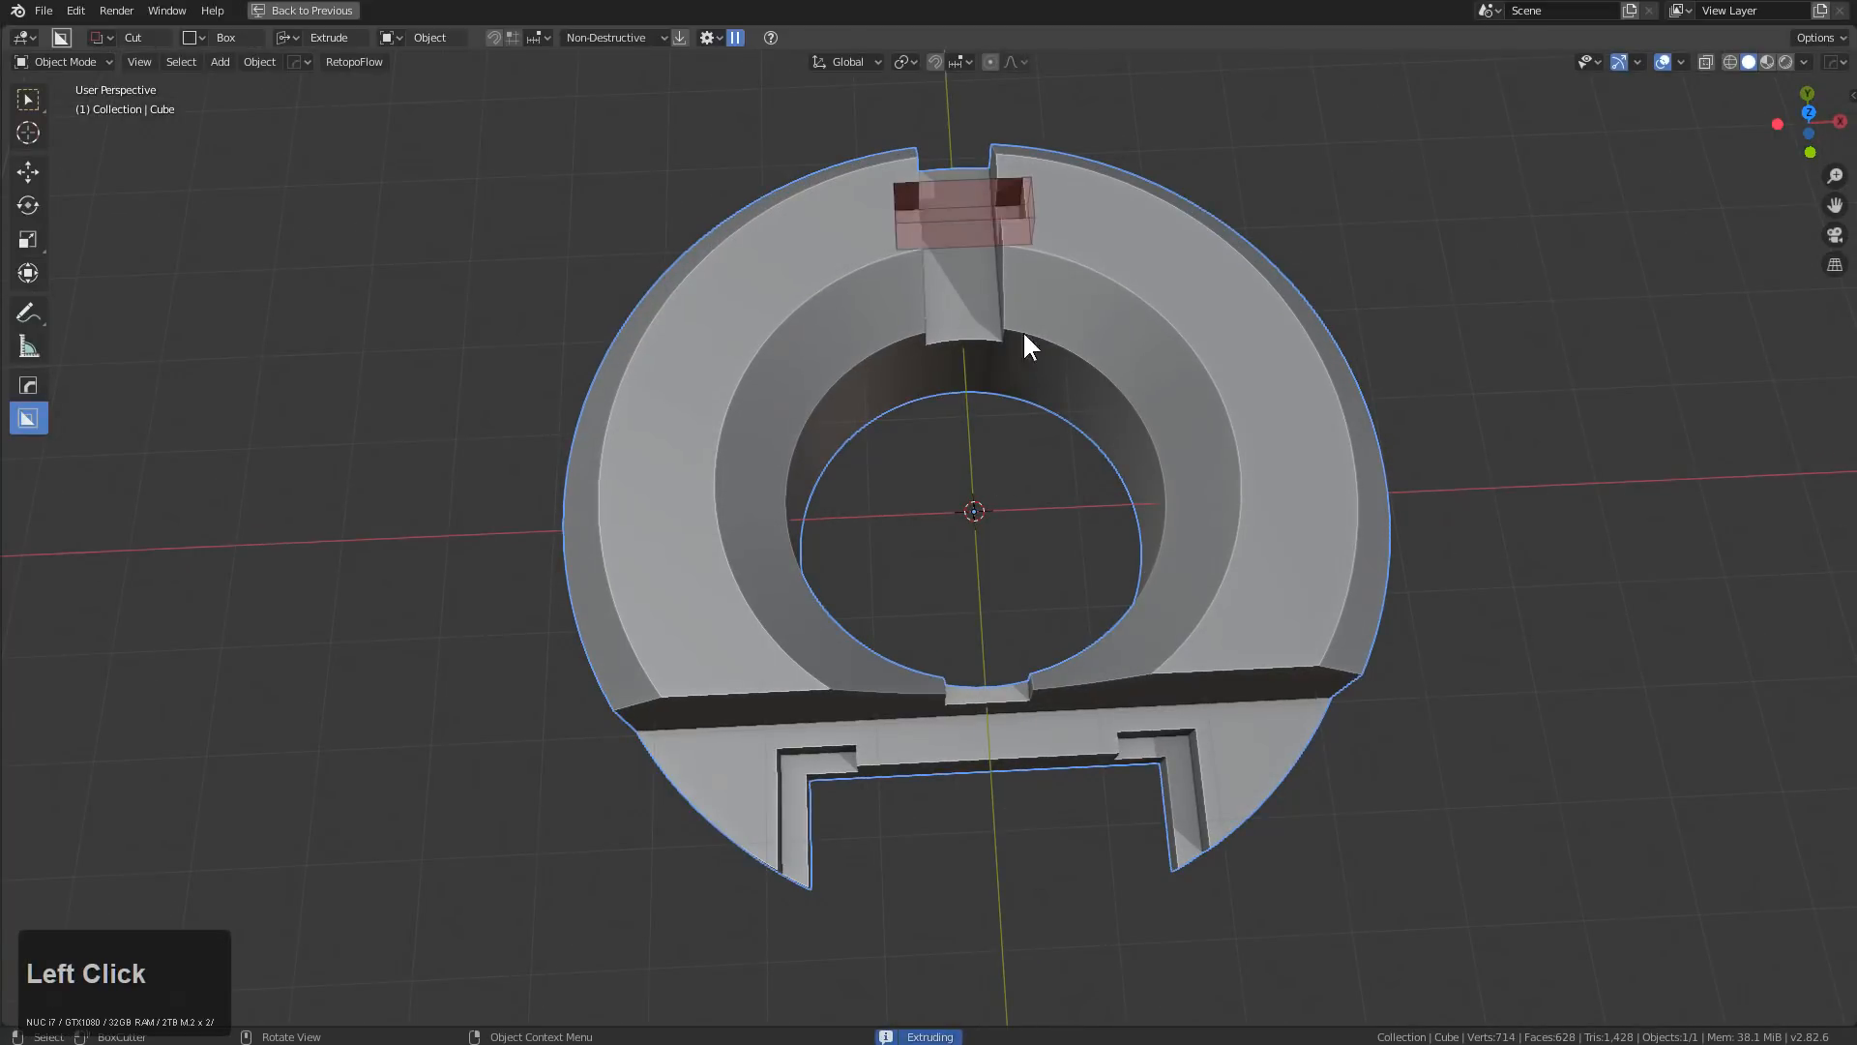
pyautogui.click(1023, 490)
pyautogui.moveTo(991, 458); pyautogui.dragTo(981, 311, button='middle')
pyautogui.moveTo(985, 321); pyautogui.dragTo(1019, 392)
pyautogui.click(929, 508)
# Cut a rectangular recess in the outer part of the ledge and box-cut the ledge's middle section
pyautogui.moveTo(929, 507); pyautogui.dragTo(1035, 509, button='middle')
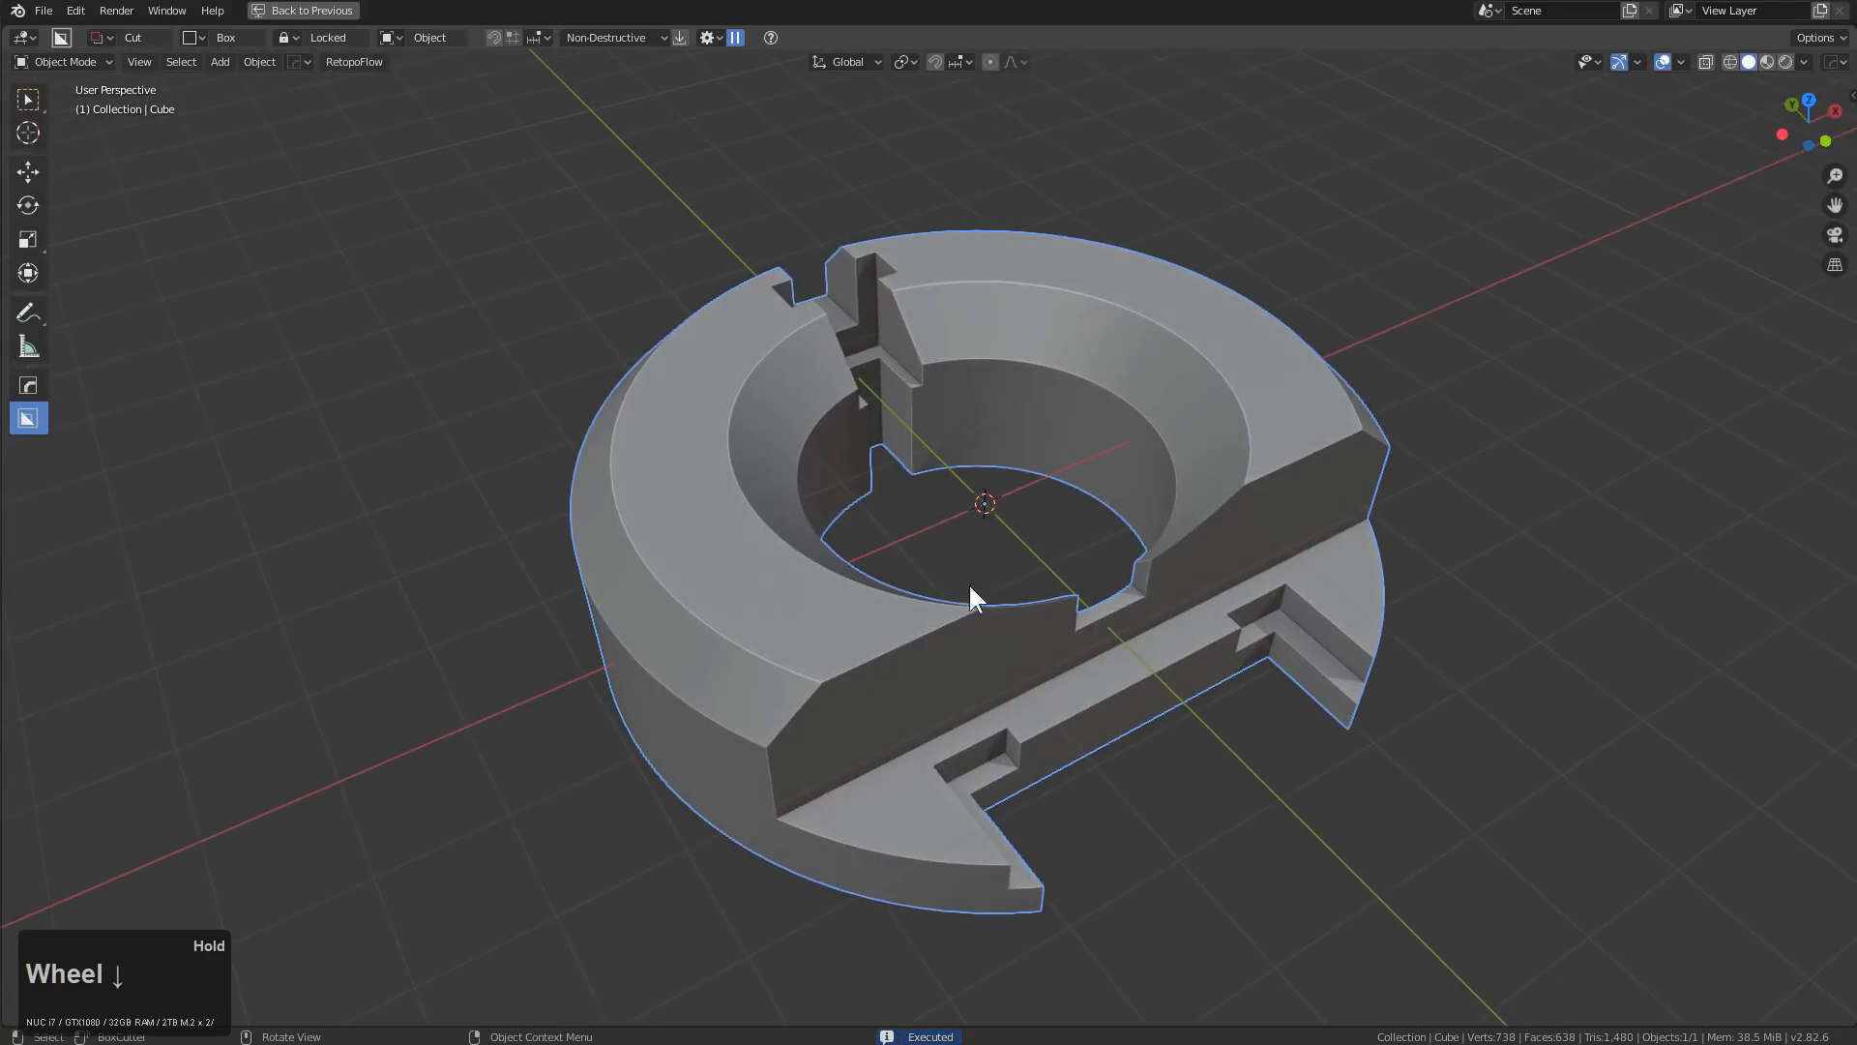
pyautogui.moveTo(884, 828); pyautogui.dragTo(821, 970)
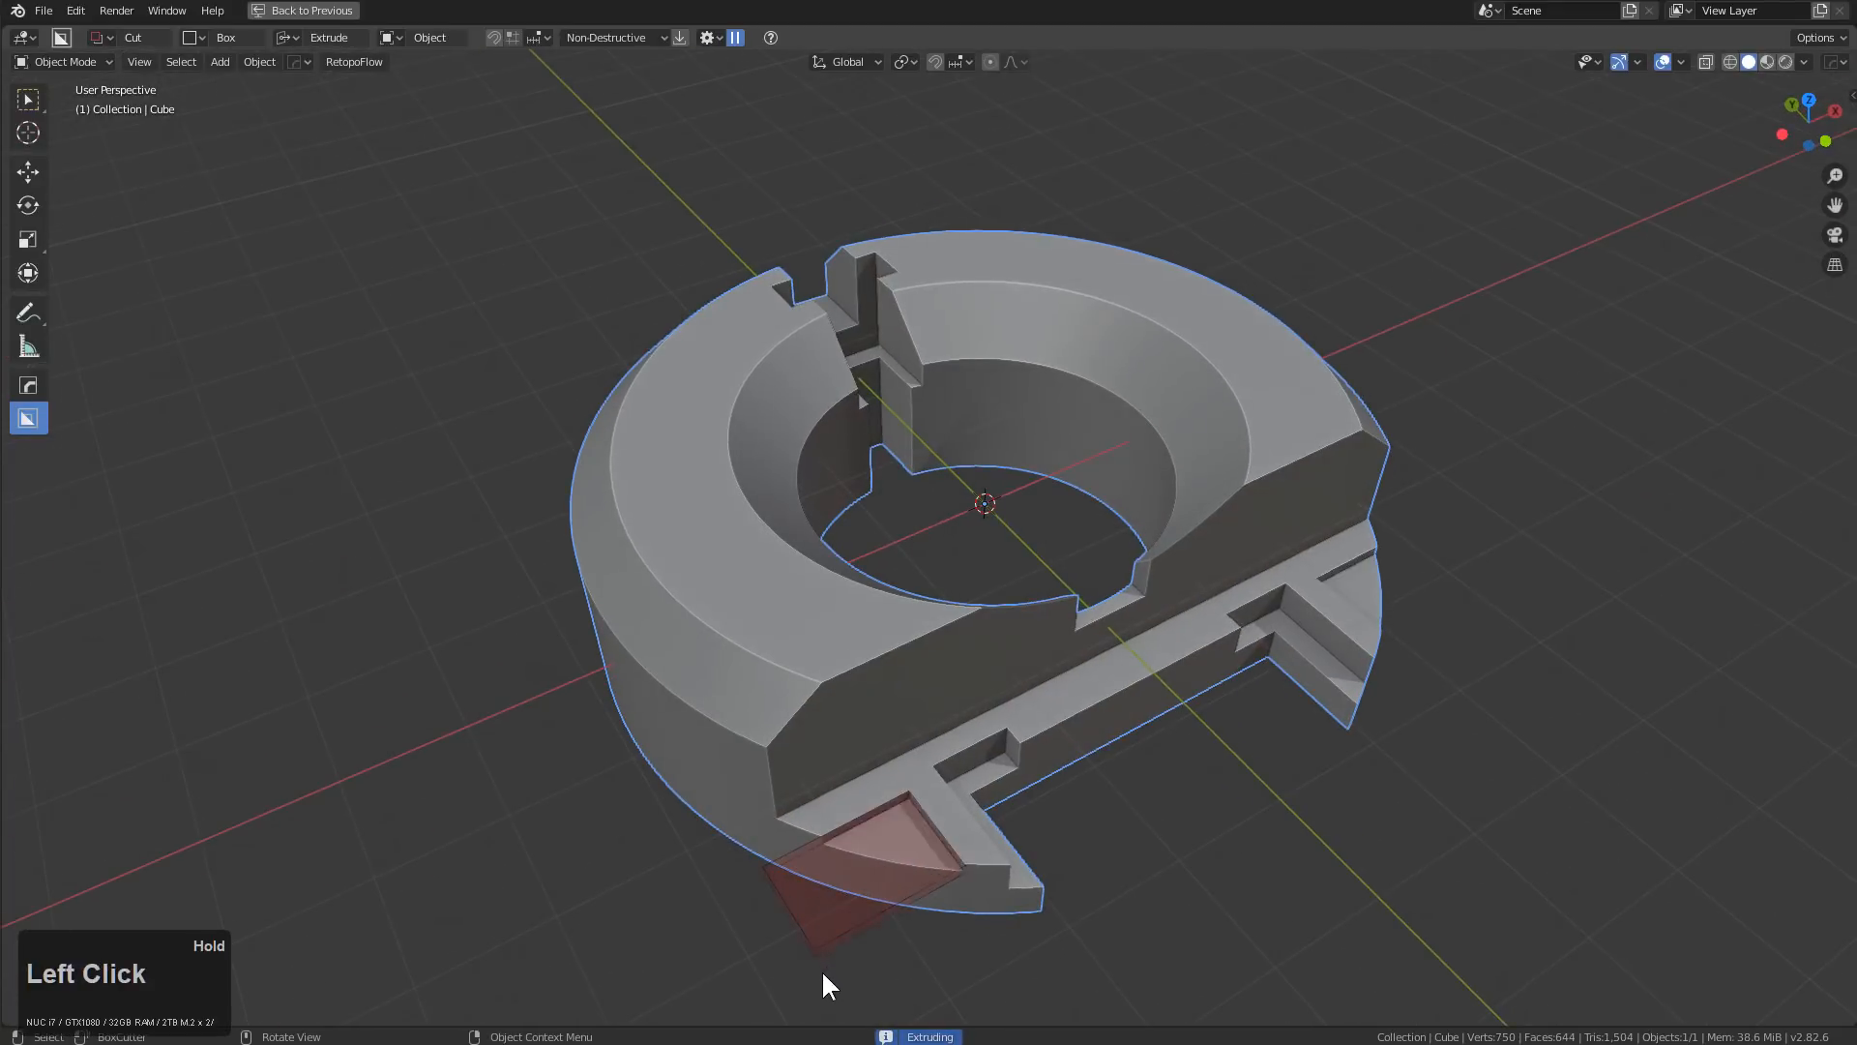
pyautogui.click(821, 969)
pyautogui.moveTo(996, 787); pyautogui.dragTo(909, 799, button='middle')
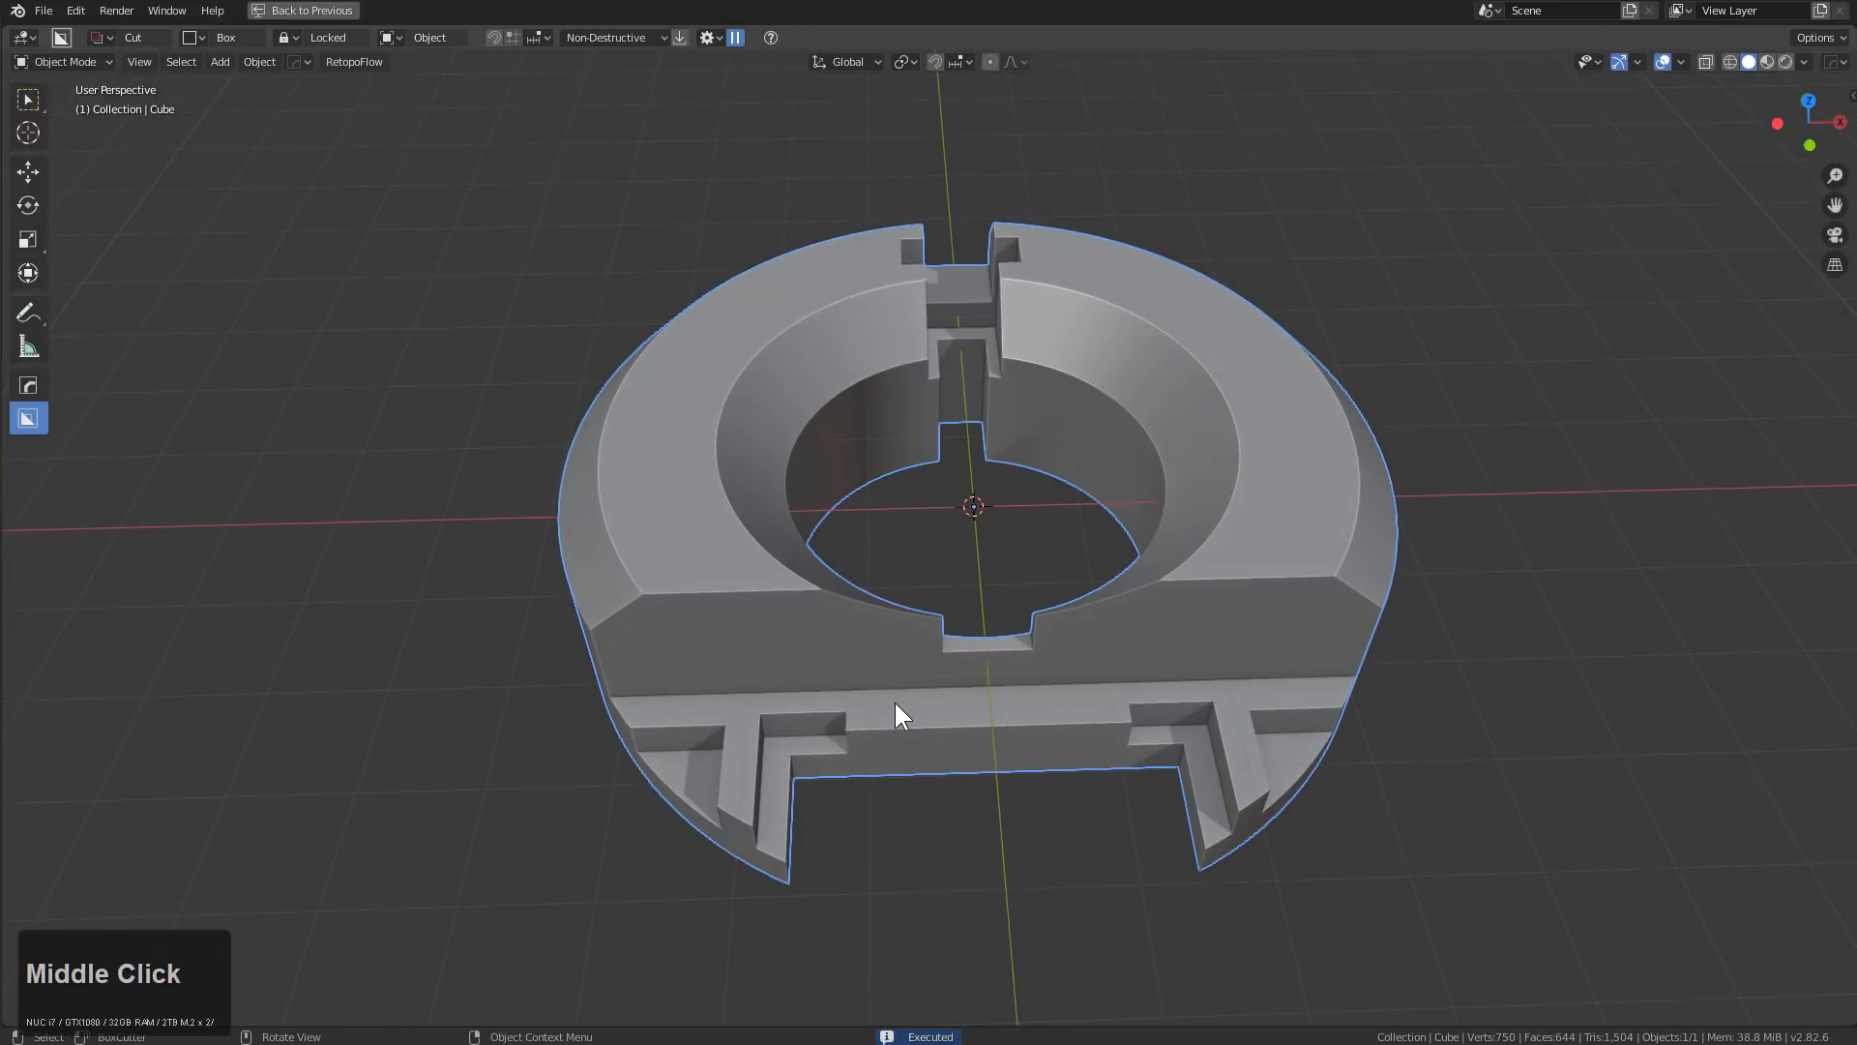
pyautogui.moveTo(896, 706); pyautogui.dragTo(1103, 771)
pyautogui.click(1029, 725)
# Delete the finished ring from the scene
pyautogui.moveTo(1029, 725); pyautogui.dragTo(1039, 538, button='middle')
pyautogui.press('x')
pyautogui.click(1010, 583)
# Add a new cube at the origin and scale it by 2 along the X axis
pyautogui.scroll(1, 1040, 538)
pyautogui.hotkey('shift', 'a')
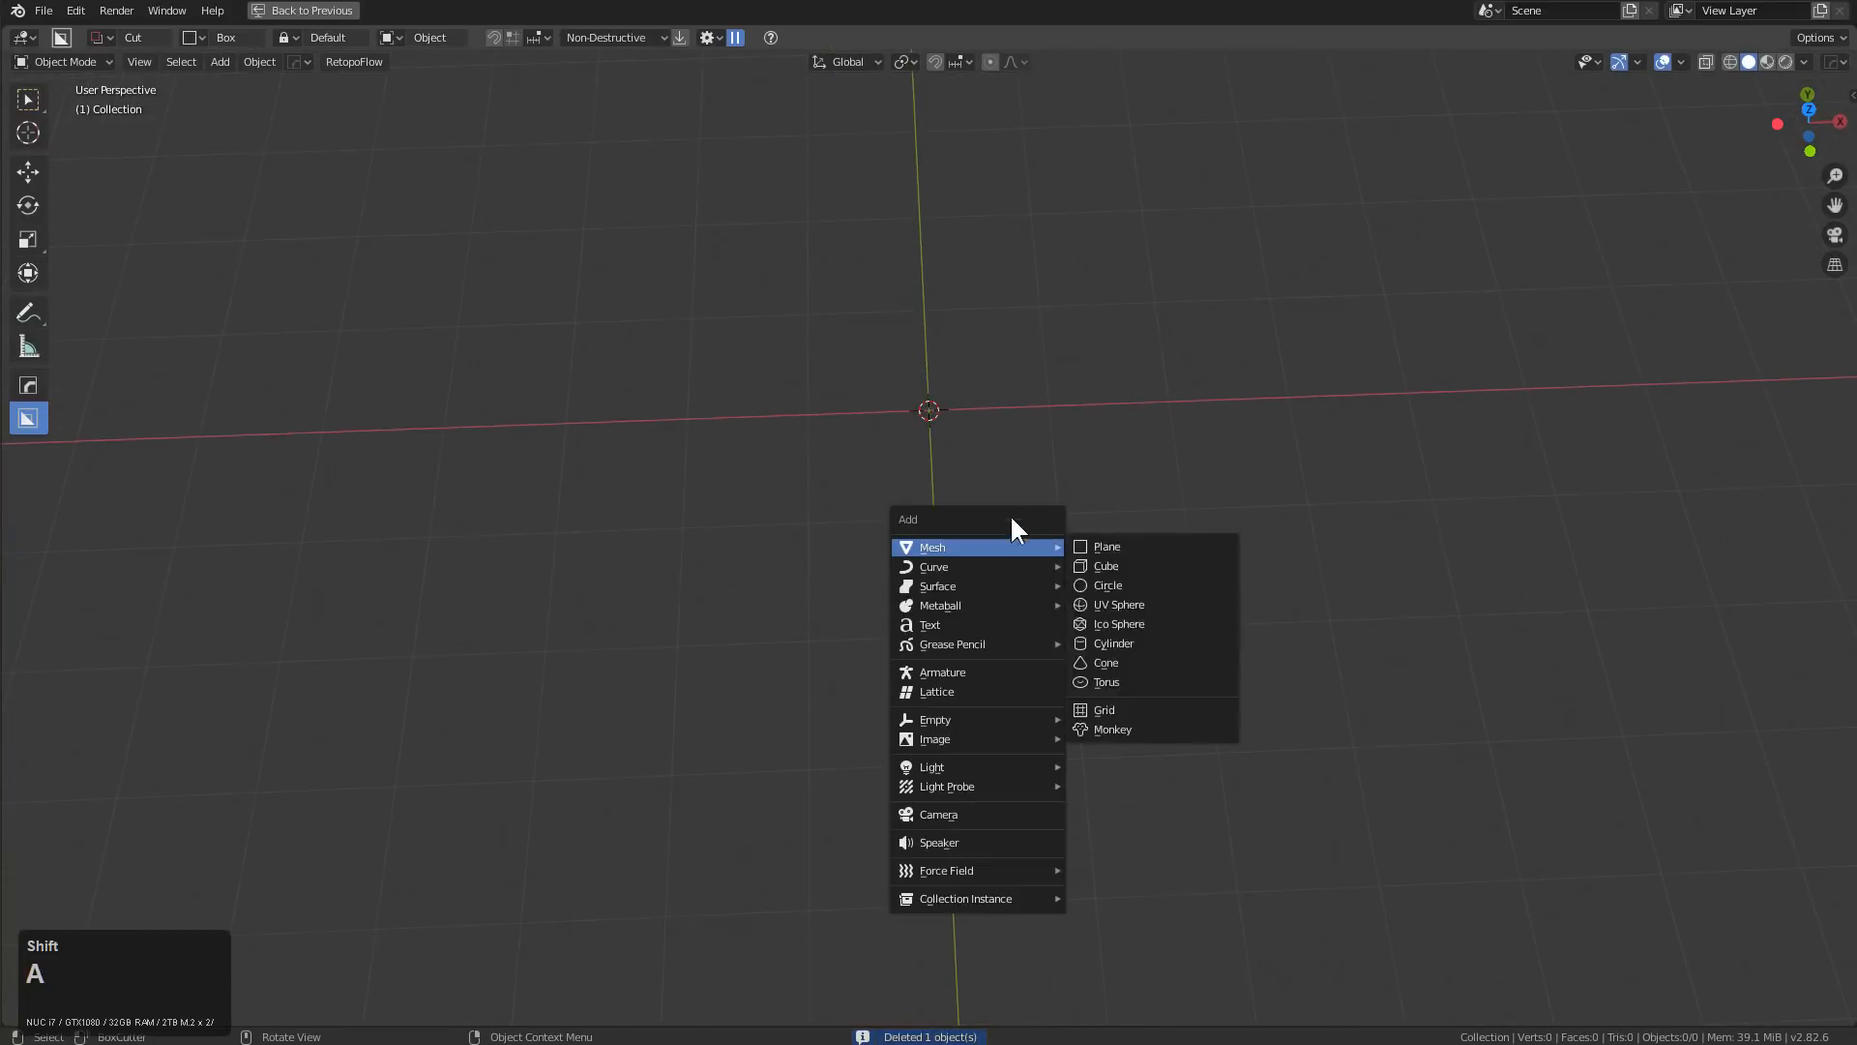
pyautogui.click(1081, 567)
pyautogui.press('KP_Decimal')
pyautogui.moveTo(1060, 562); pyautogui.dragTo(1027, 461, button='middle')
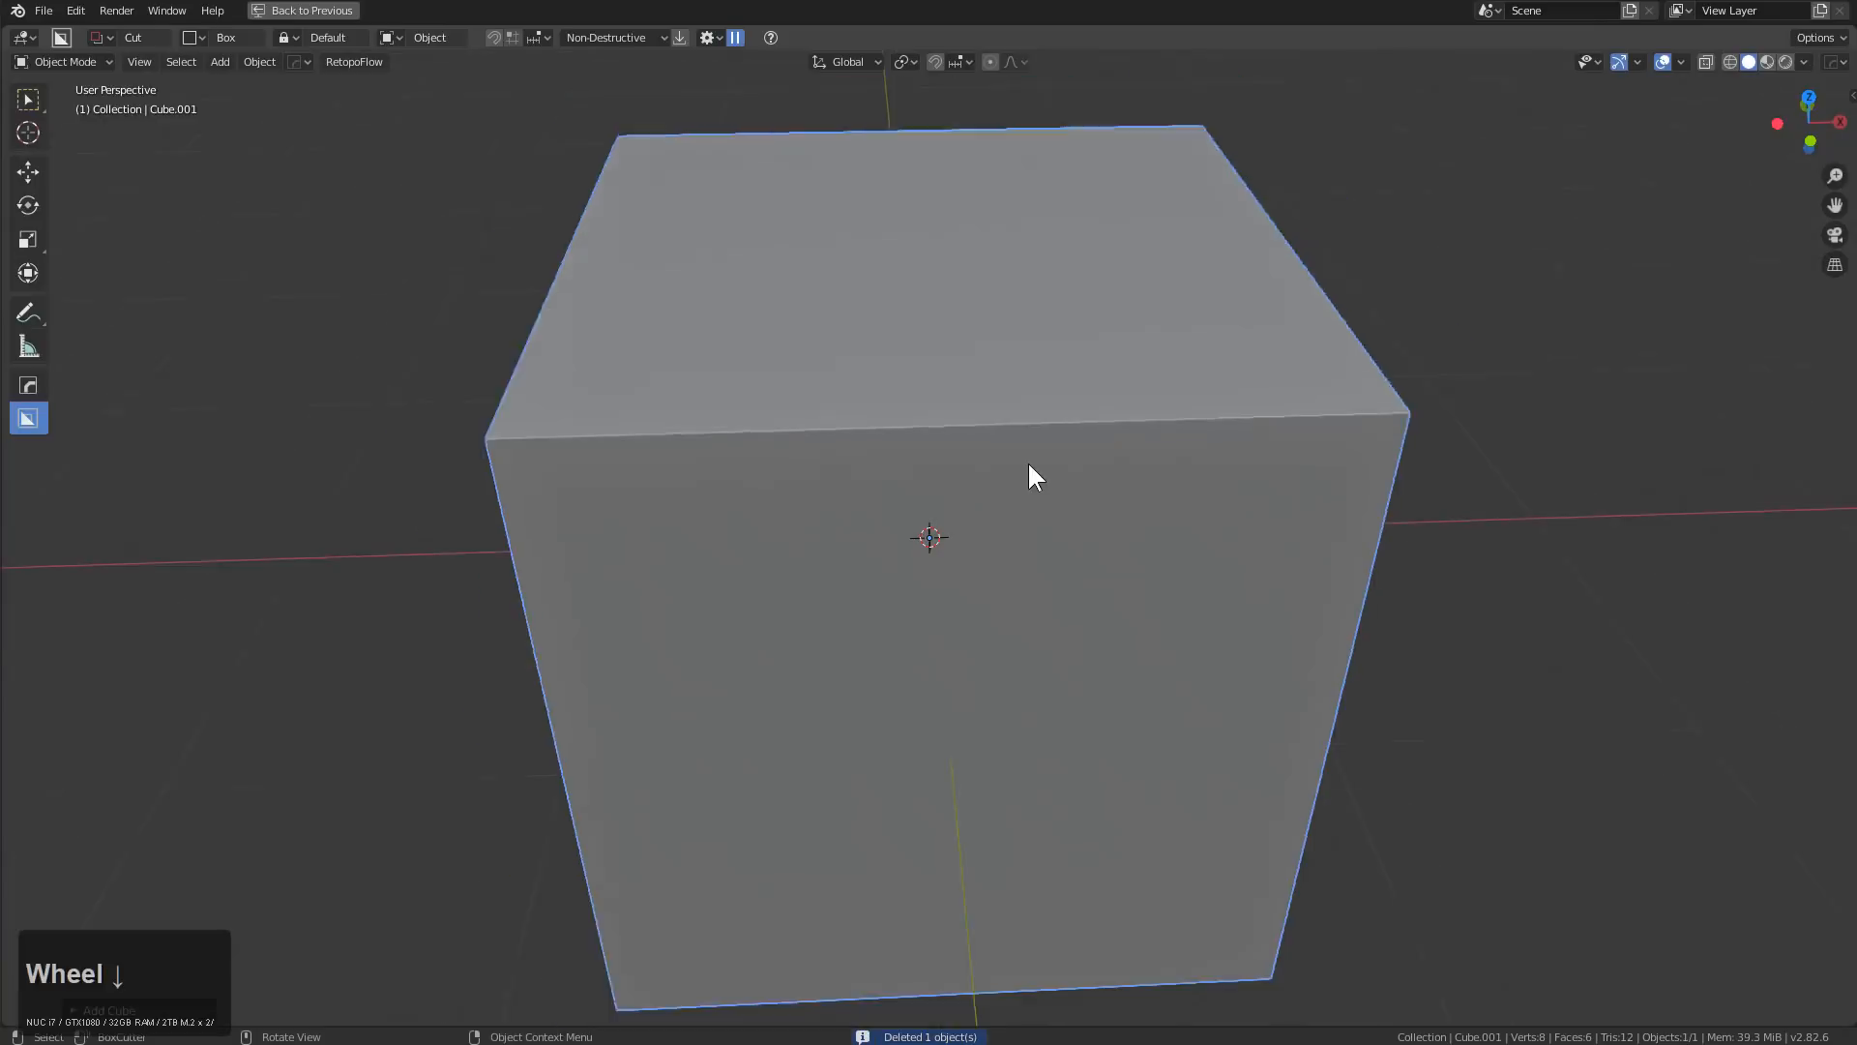
pyautogui.scroll(-3, 1027, 460)
pyautogui.press('s')
pyautogui.press('x')
pyautogui.press('KP_2')
pyautogui.press('KP_Enter')
# Box-cut the top and front of the block, leaving thin back, end and bottom walls
pyautogui.scroll(-2, 878, 435)
pyautogui.moveTo(878, 436)
pyautogui.mouseDown(button='middle')
pyautogui.moveTo(957, 447)
pyautogui.moveTo(702, 442)
pyautogui.moveTo(779, 452)
pyautogui.moveTo(622, 397)
pyautogui.mouseUp(button='middle')
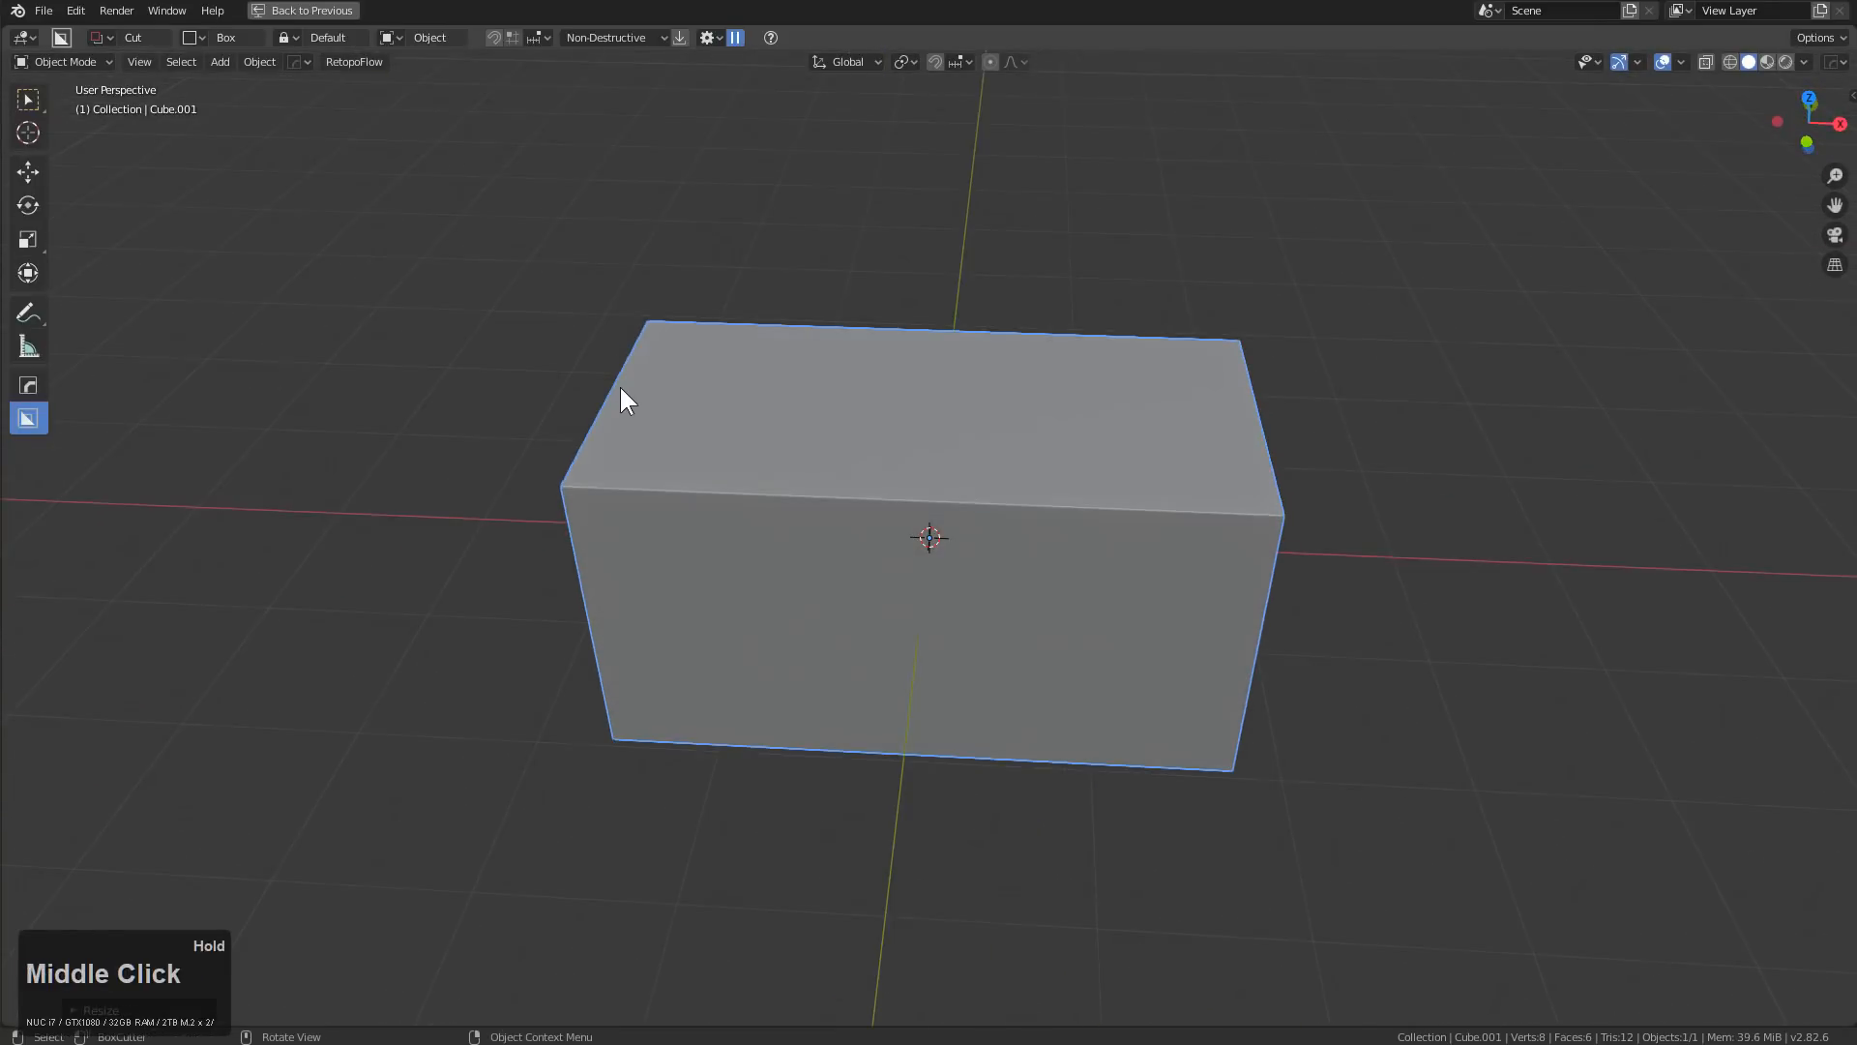
pyautogui.moveTo(664, 365)
pyautogui.mouseDown()
pyautogui.moveTo(677, 430)
pyautogui.moveTo(1214, 593)
pyautogui.mouseUp()
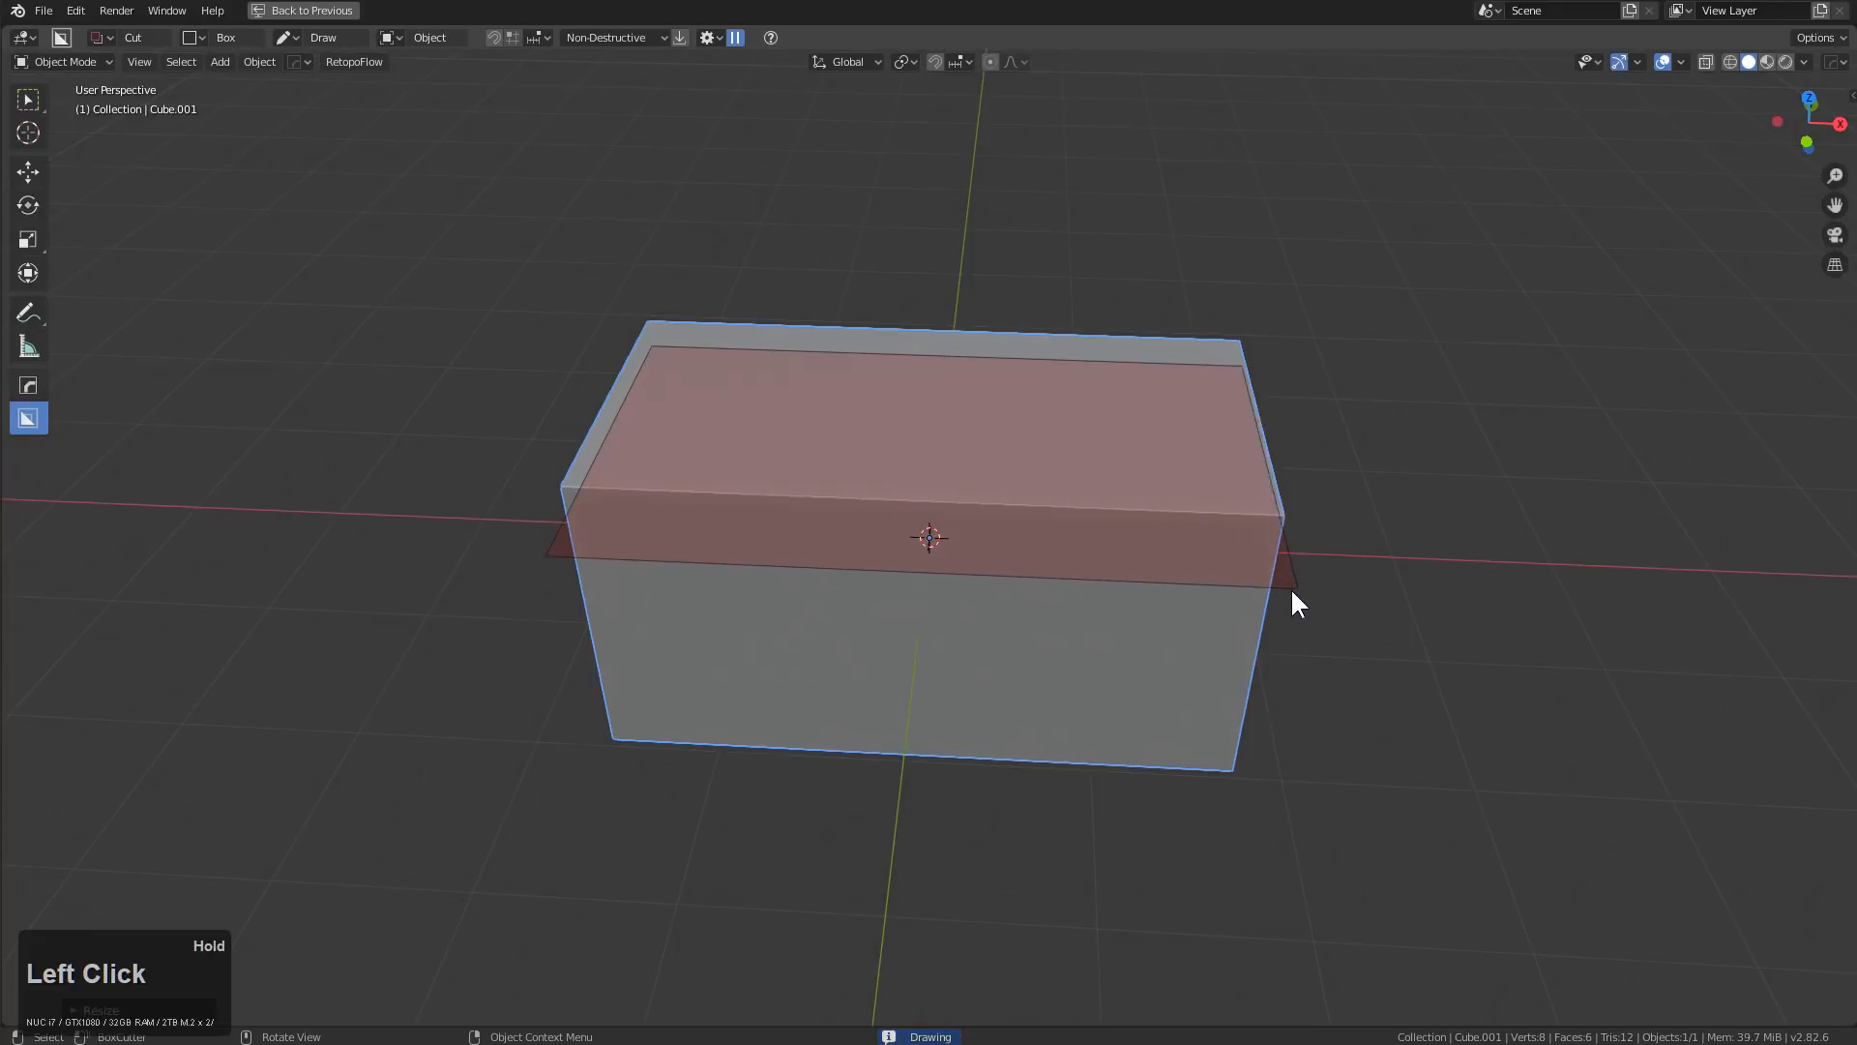
pyautogui.moveTo(1270, 652); pyautogui.dragTo(1268, 796)
pyautogui.moveTo(1268, 796); pyautogui.dragTo(888, 510, button='middle')
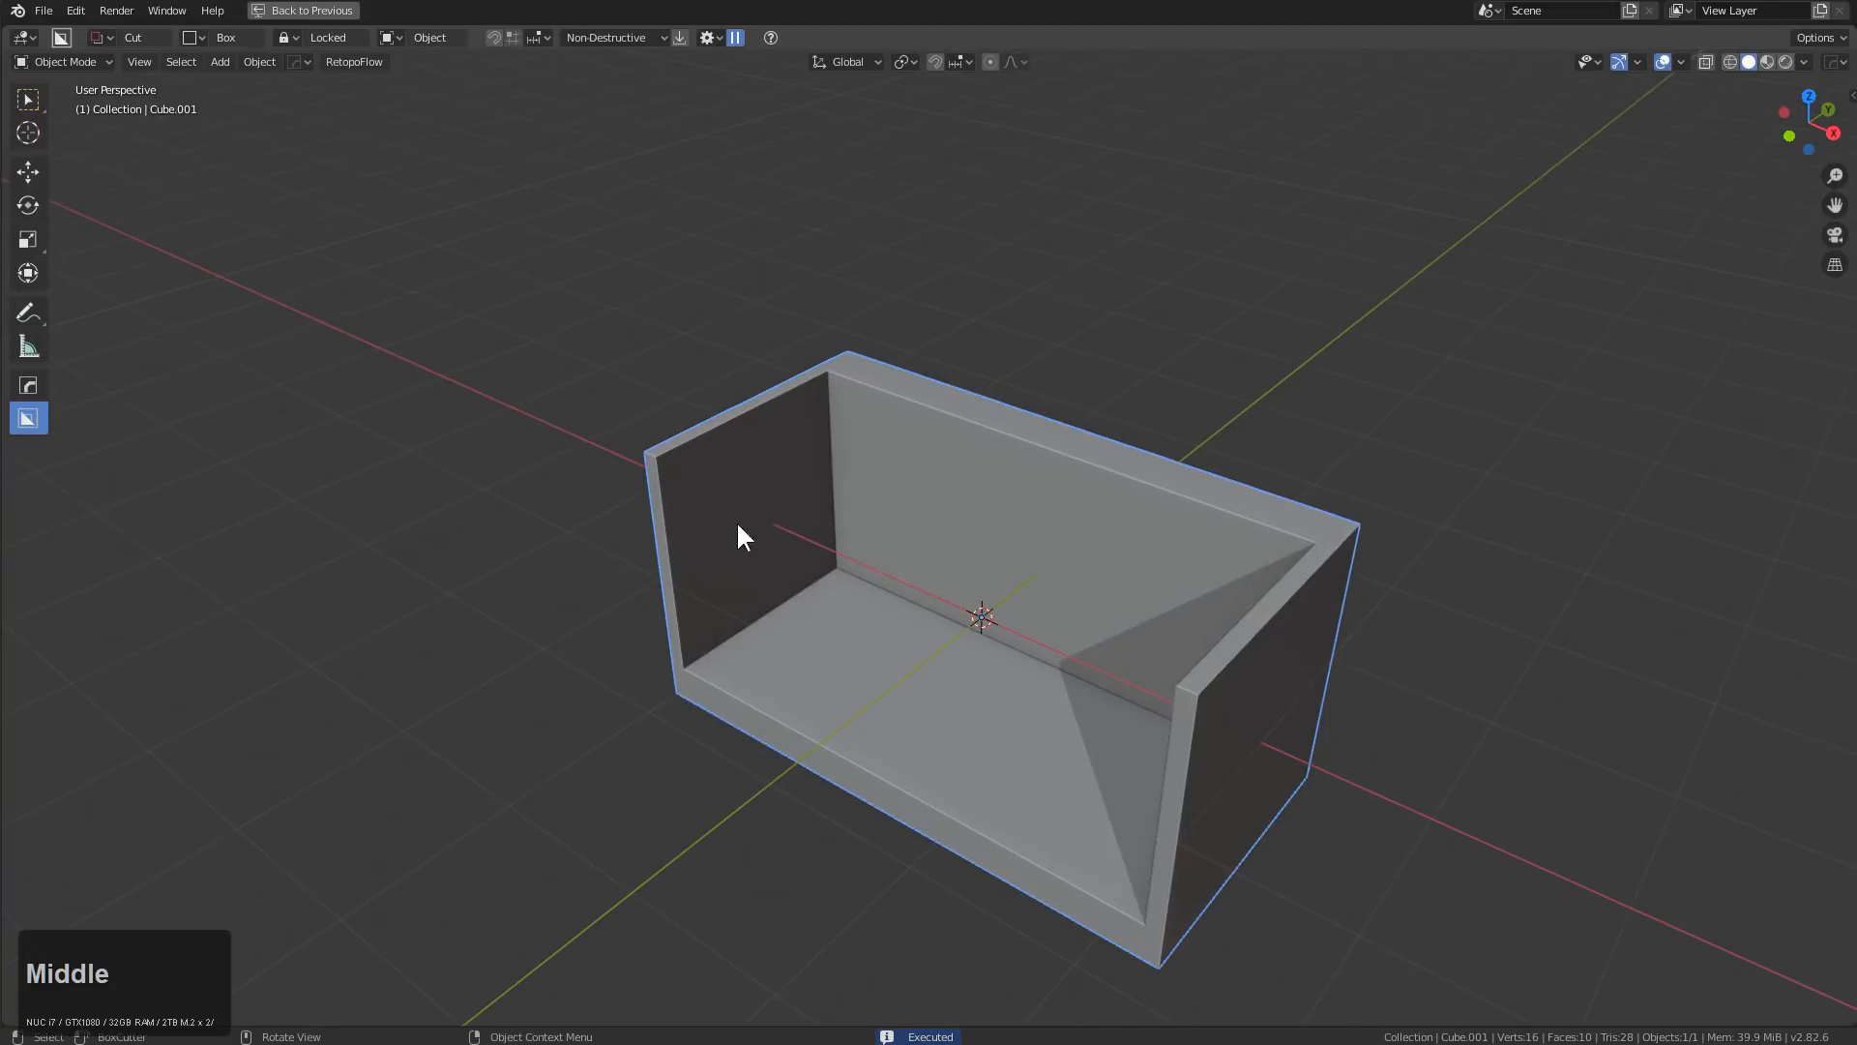
# Switch the cutter to the Circle shape and join a cylinder spanning the two end walls of the hollow block
pyautogui.press('d')
pyautogui.click(670, 507)
pyautogui.moveTo(751, 507); pyautogui.dragTo(818, 538)
pyautogui.press('j')
pyautogui.click(1279, 642)
pyautogui.moveTo(1279, 643); pyautogui.dragTo(1076, 578, button='middle')
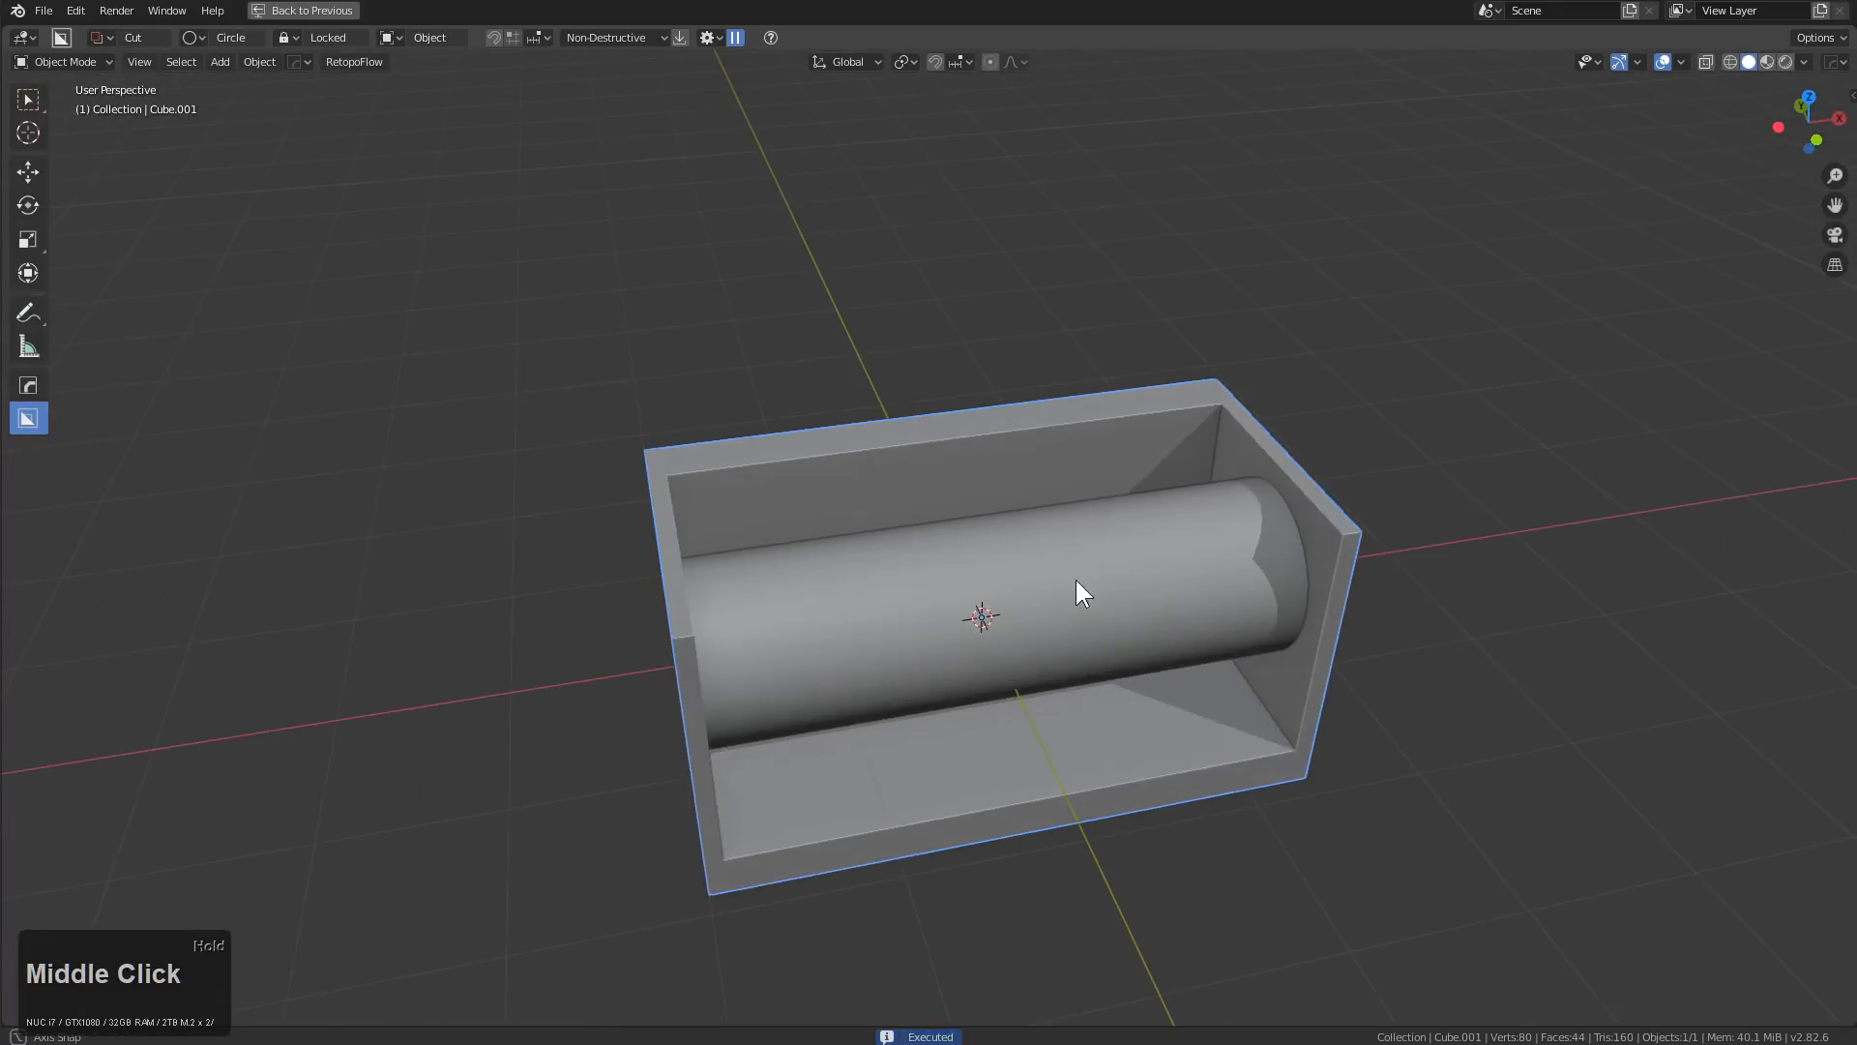
# Switch the cutter back to Box and cut rectangular recesses in the back wall and notches along the base's front edge
pyautogui.press('d')
pyautogui.click(611, 509)
pyautogui.moveTo(726, 451); pyautogui.dragTo(876, 454)
pyautogui.moveTo(778, 851); pyautogui.dragTo(1157, 839)
pyautogui.moveTo(954, 758); pyautogui.dragTo(916, 816, button='middle')
pyautogui.moveTo(930, 795); pyautogui.dragTo(1114, 820)
pyautogui.moveTo(703, 806); pyautogui.dragTo(740, 830)
pyautogui.moveTo(740, 830); pyautogui.dragTo(762, 793, button='middle')
# Mirror the block's recesses and notches across the X axis
pyautogui.hotkey('alt', 'x')
pyautogui.click(827, 583)
pyautogui.moveTo(1012, 615)
pyautogui.mouseDown(button='middle')
pyautogui.moveTo(1058, 530)
pyautogui.moveTo(1013, 607)
pyautogui.mouseUp(button='middle')
pyautogui.moveTo(1133, 699); pyautogui.dragTo(981, 653, button='middle')
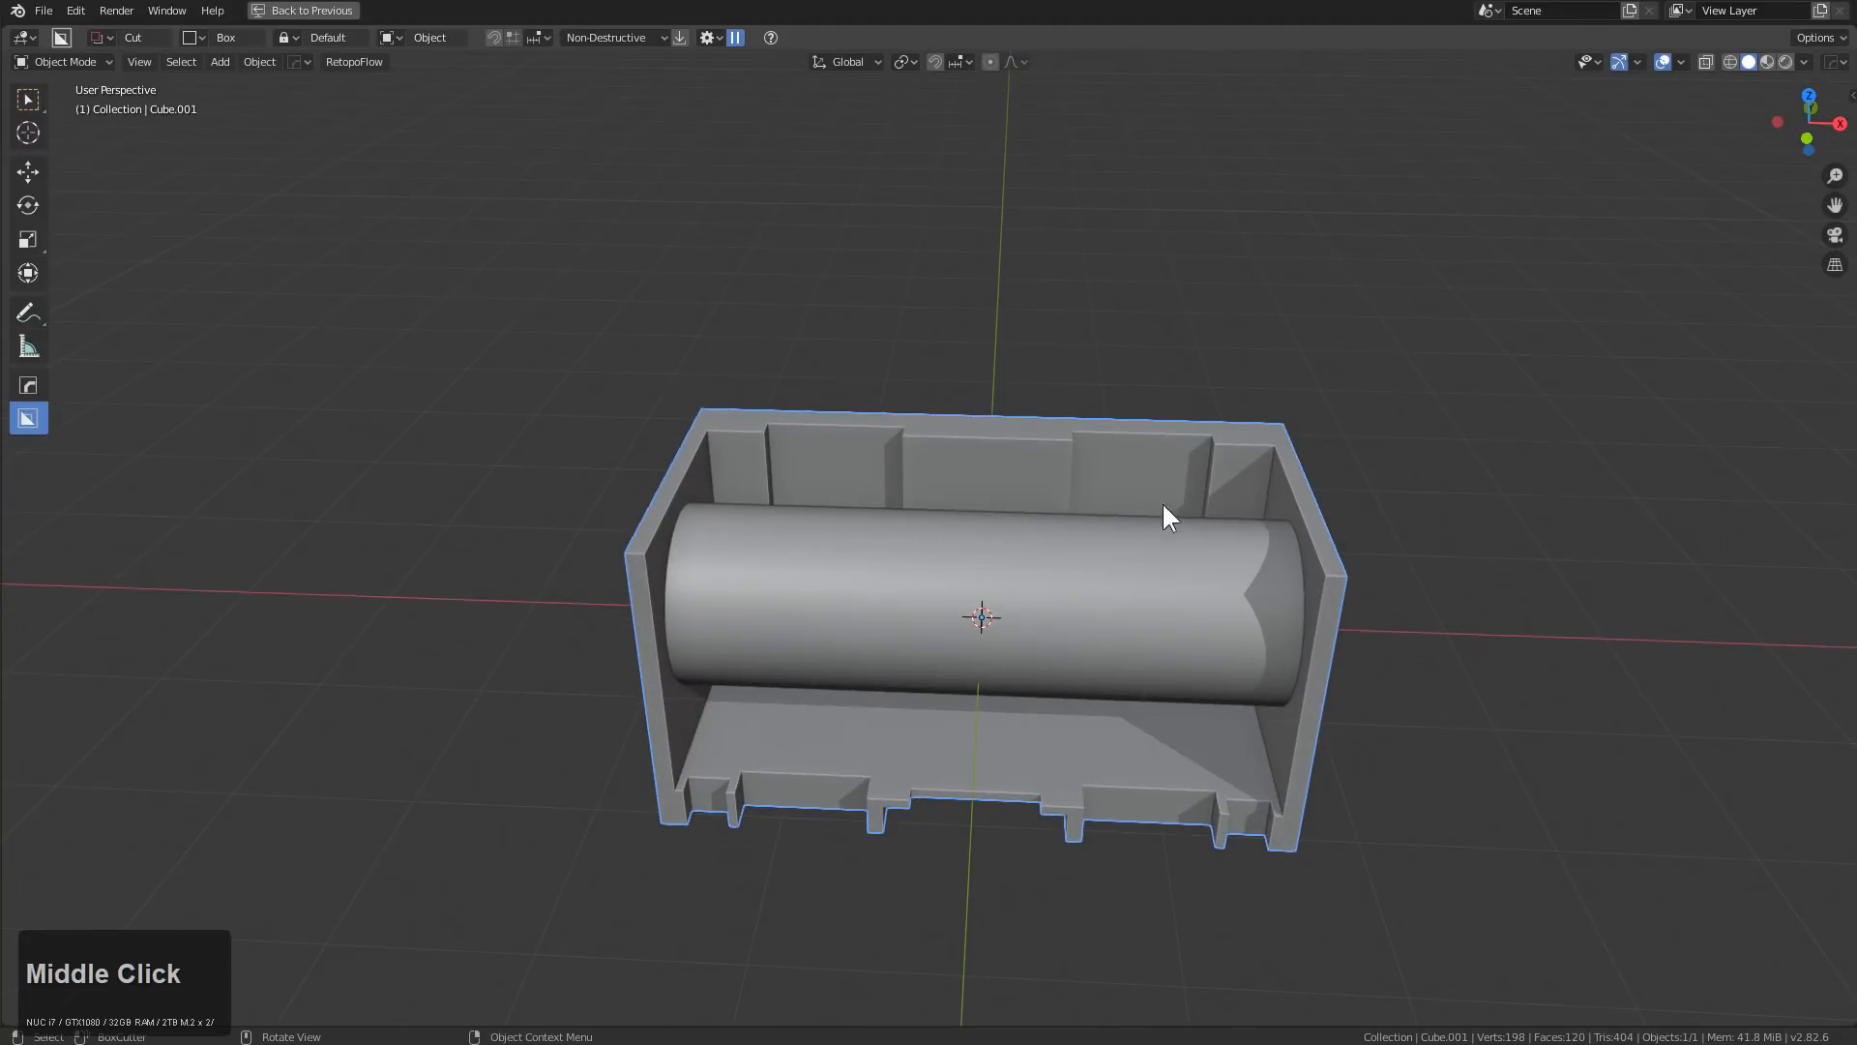
# Convert the block to real geometry with Visual Geometry to Mesh
pyautogui.moveTo(1193, 500); pyautogui.dragTo(1022, 567, button='middle')
pyautogui.hotkey('ctrl', 'a')
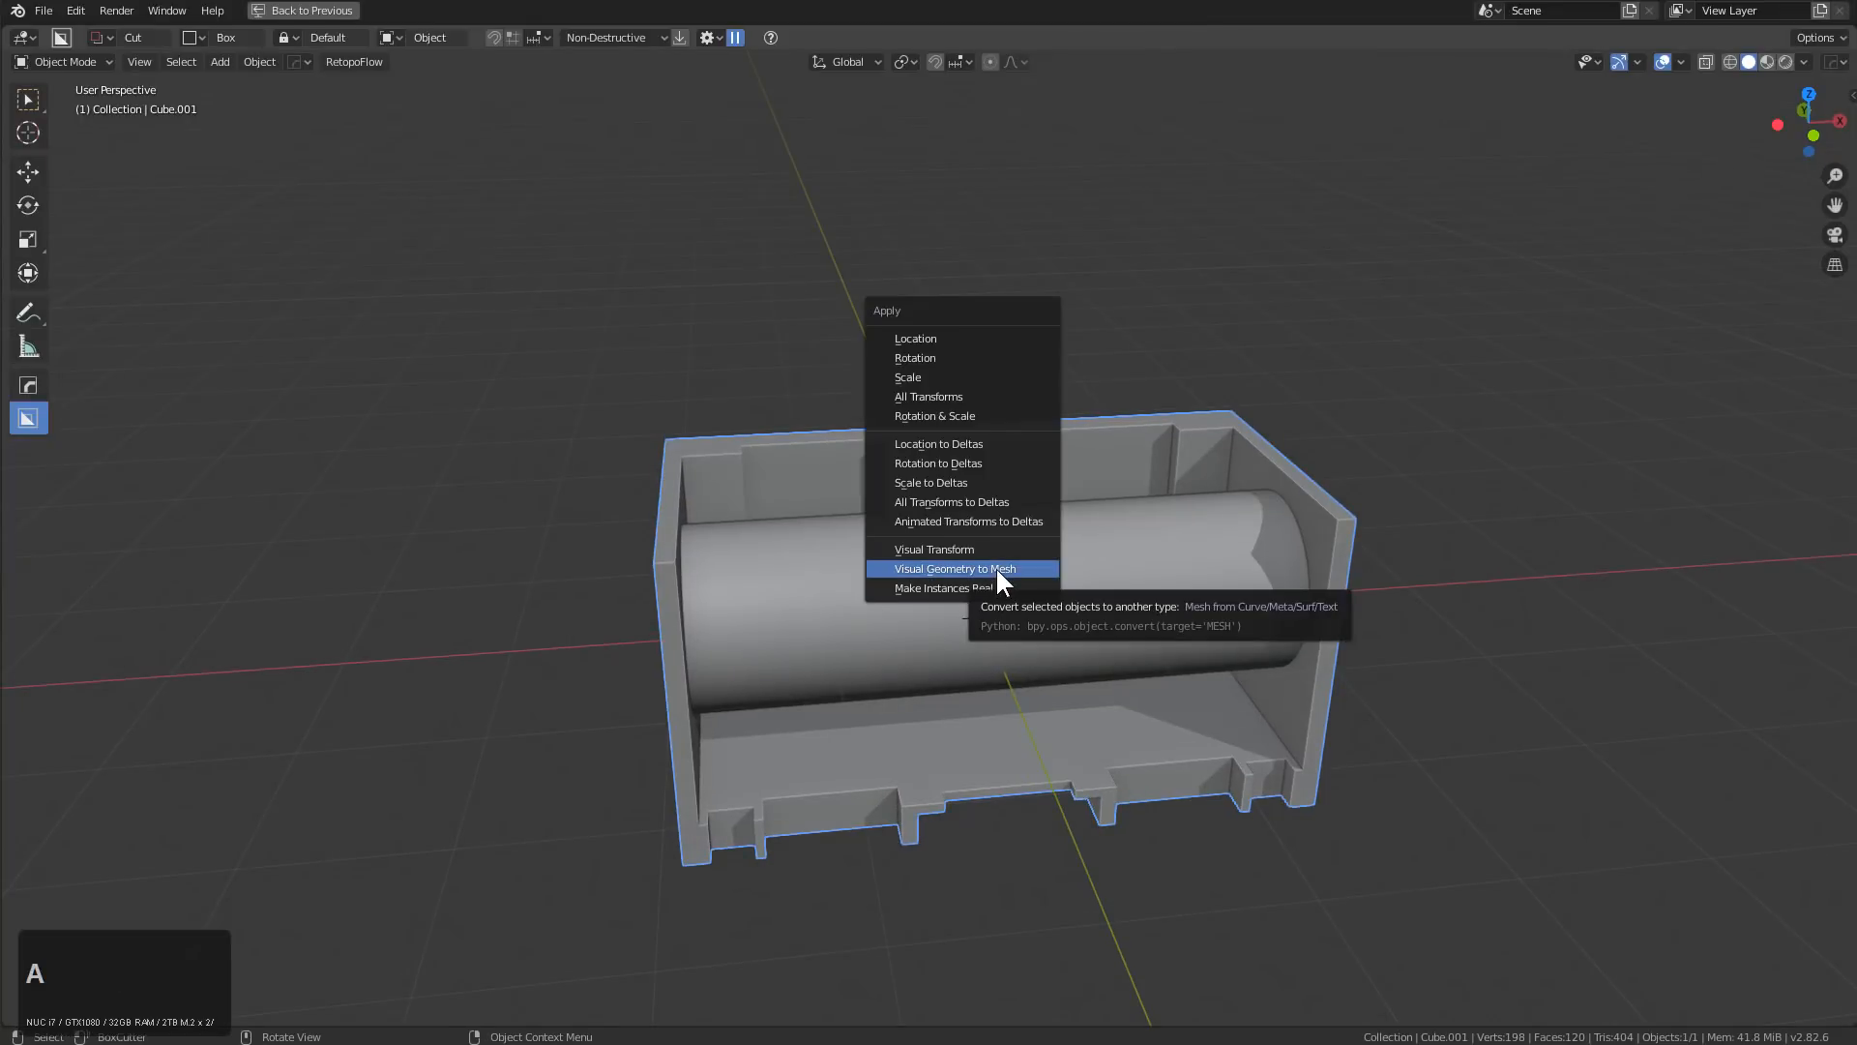
pyautogui.click(996, 569)
pyautogui.moveTo(996, 569); pyautogui.dragTo(1112, 565, button='middle')
pyautogui.press('q')
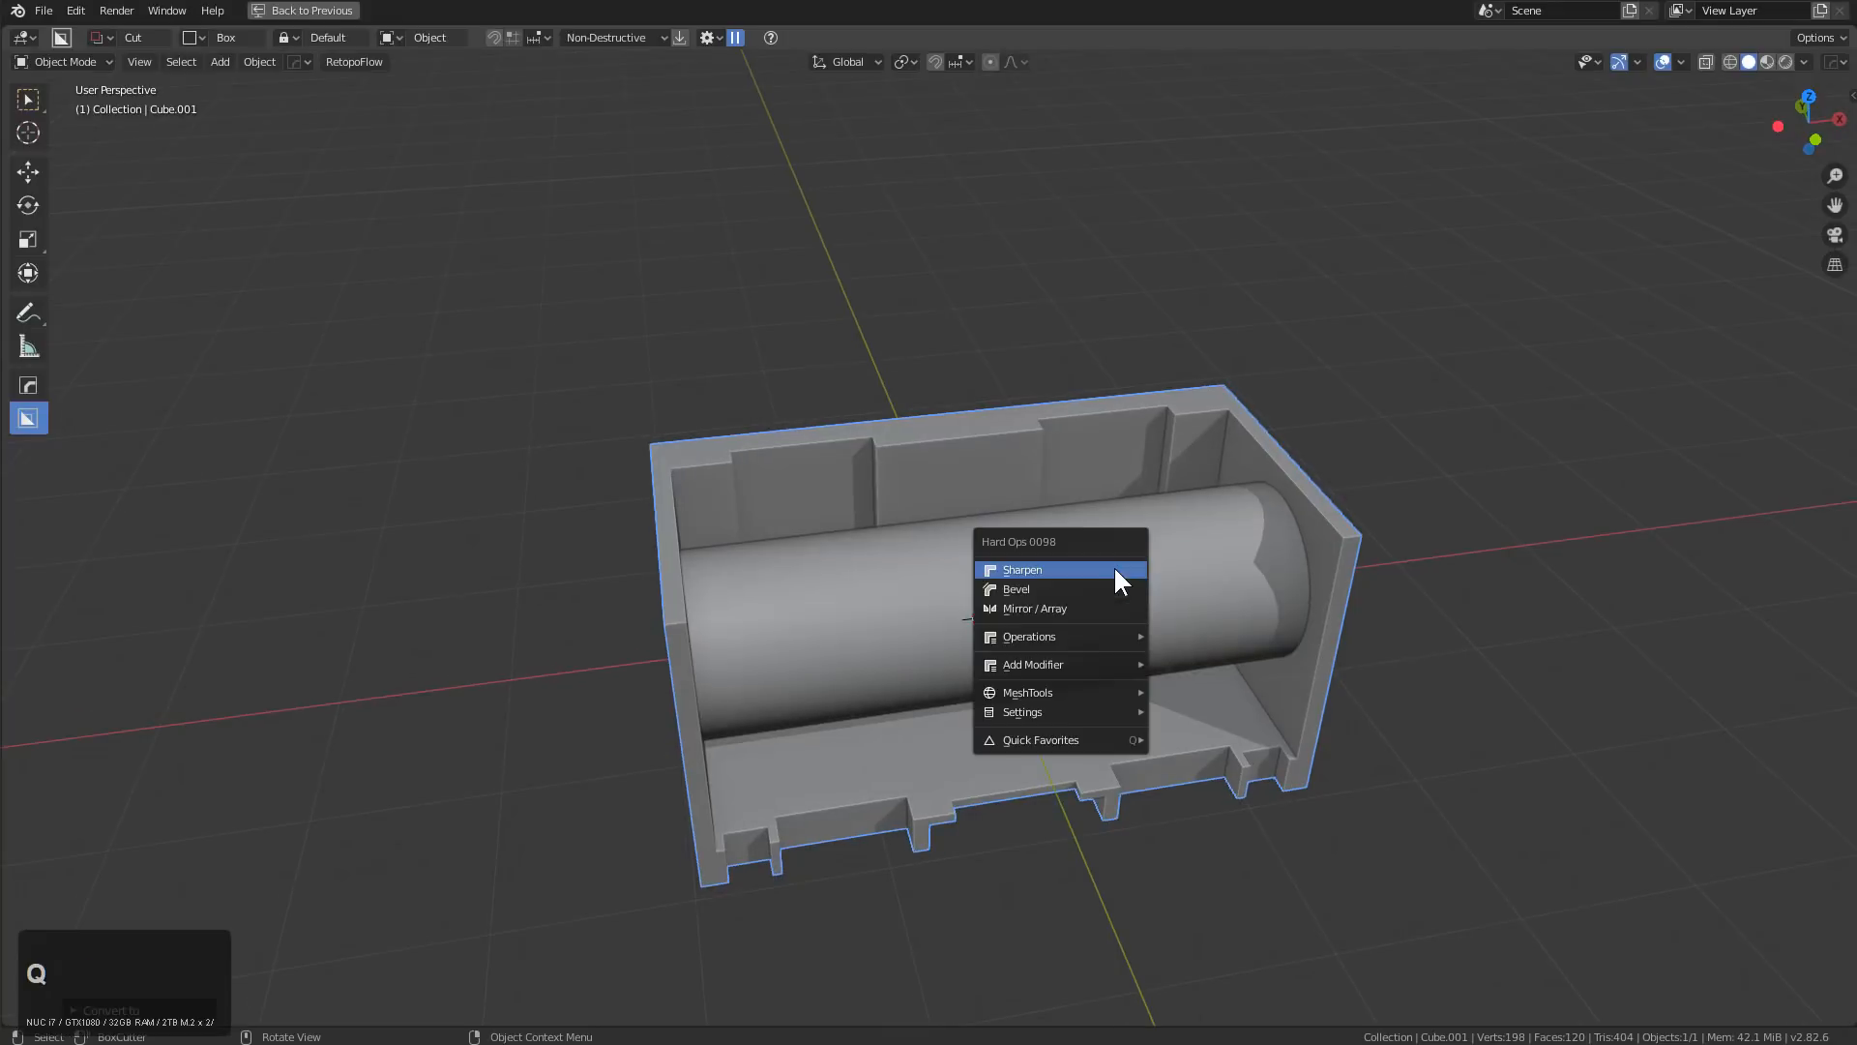
pyautogui.moveTo(1053, 692)
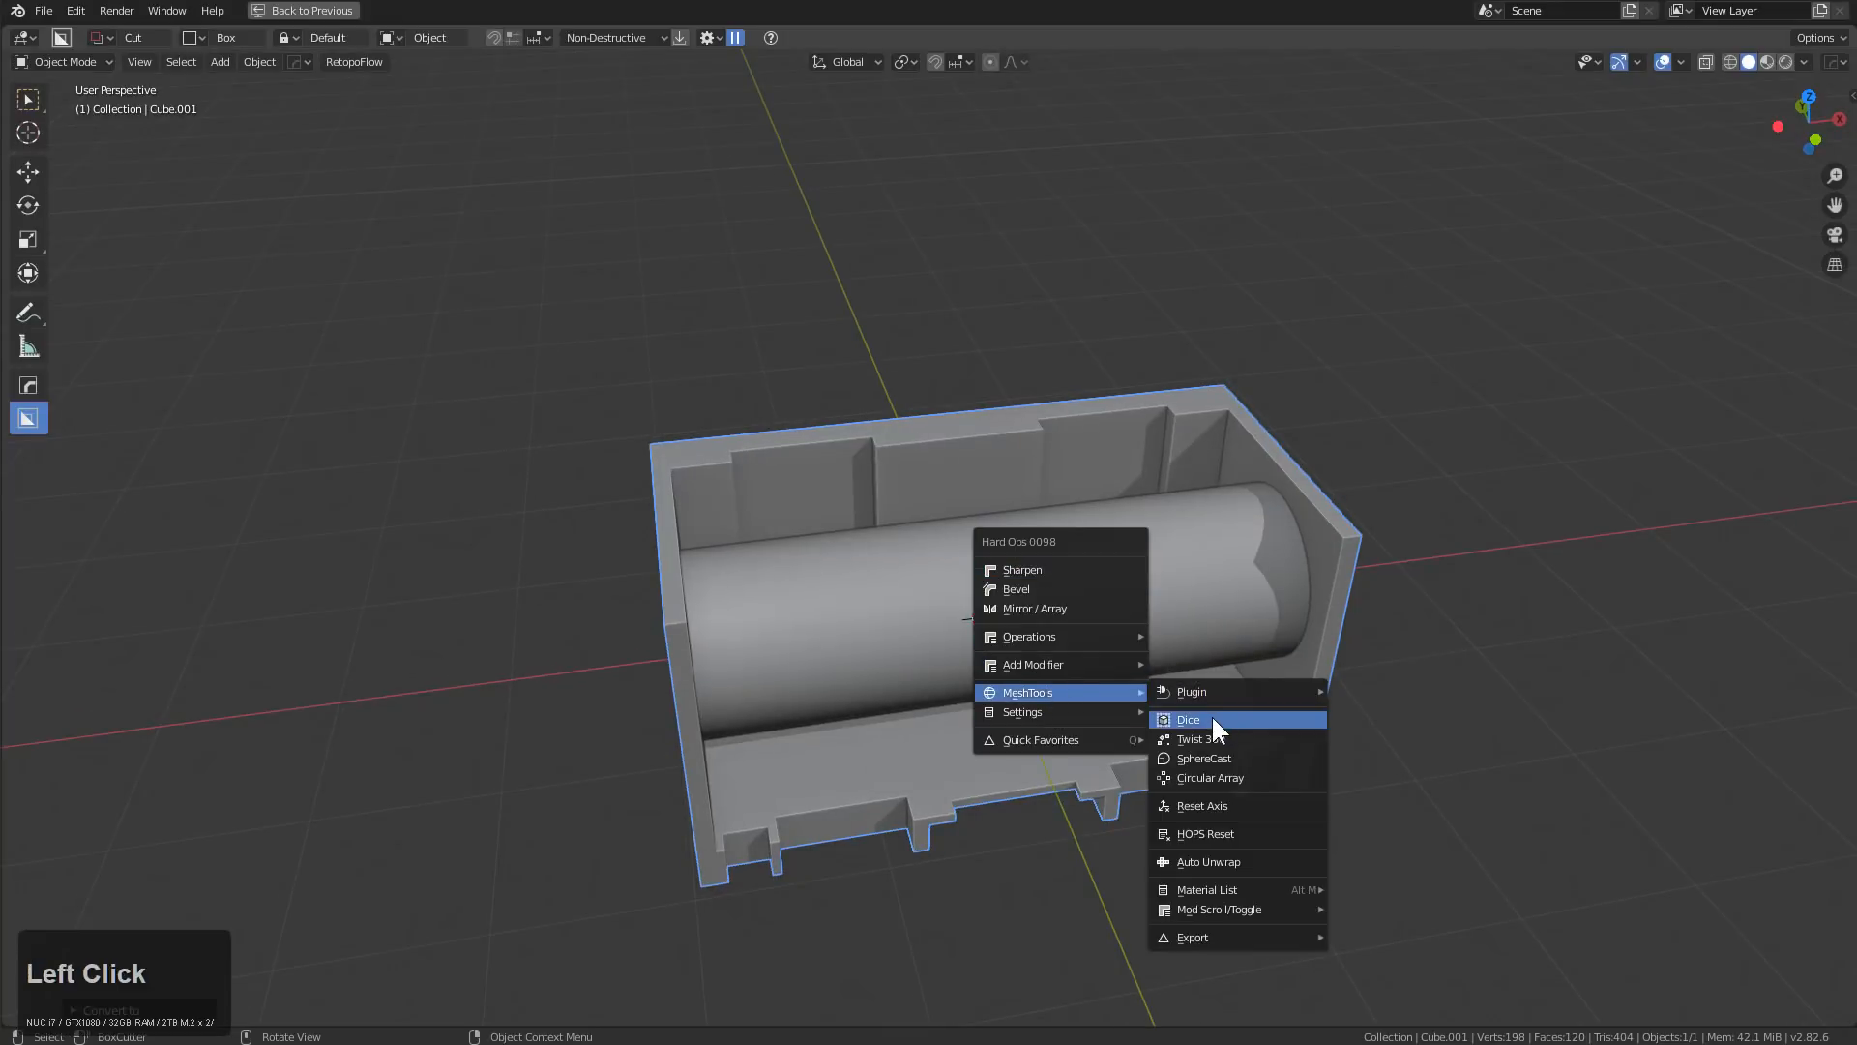
pyautogui.click(1211, 714)
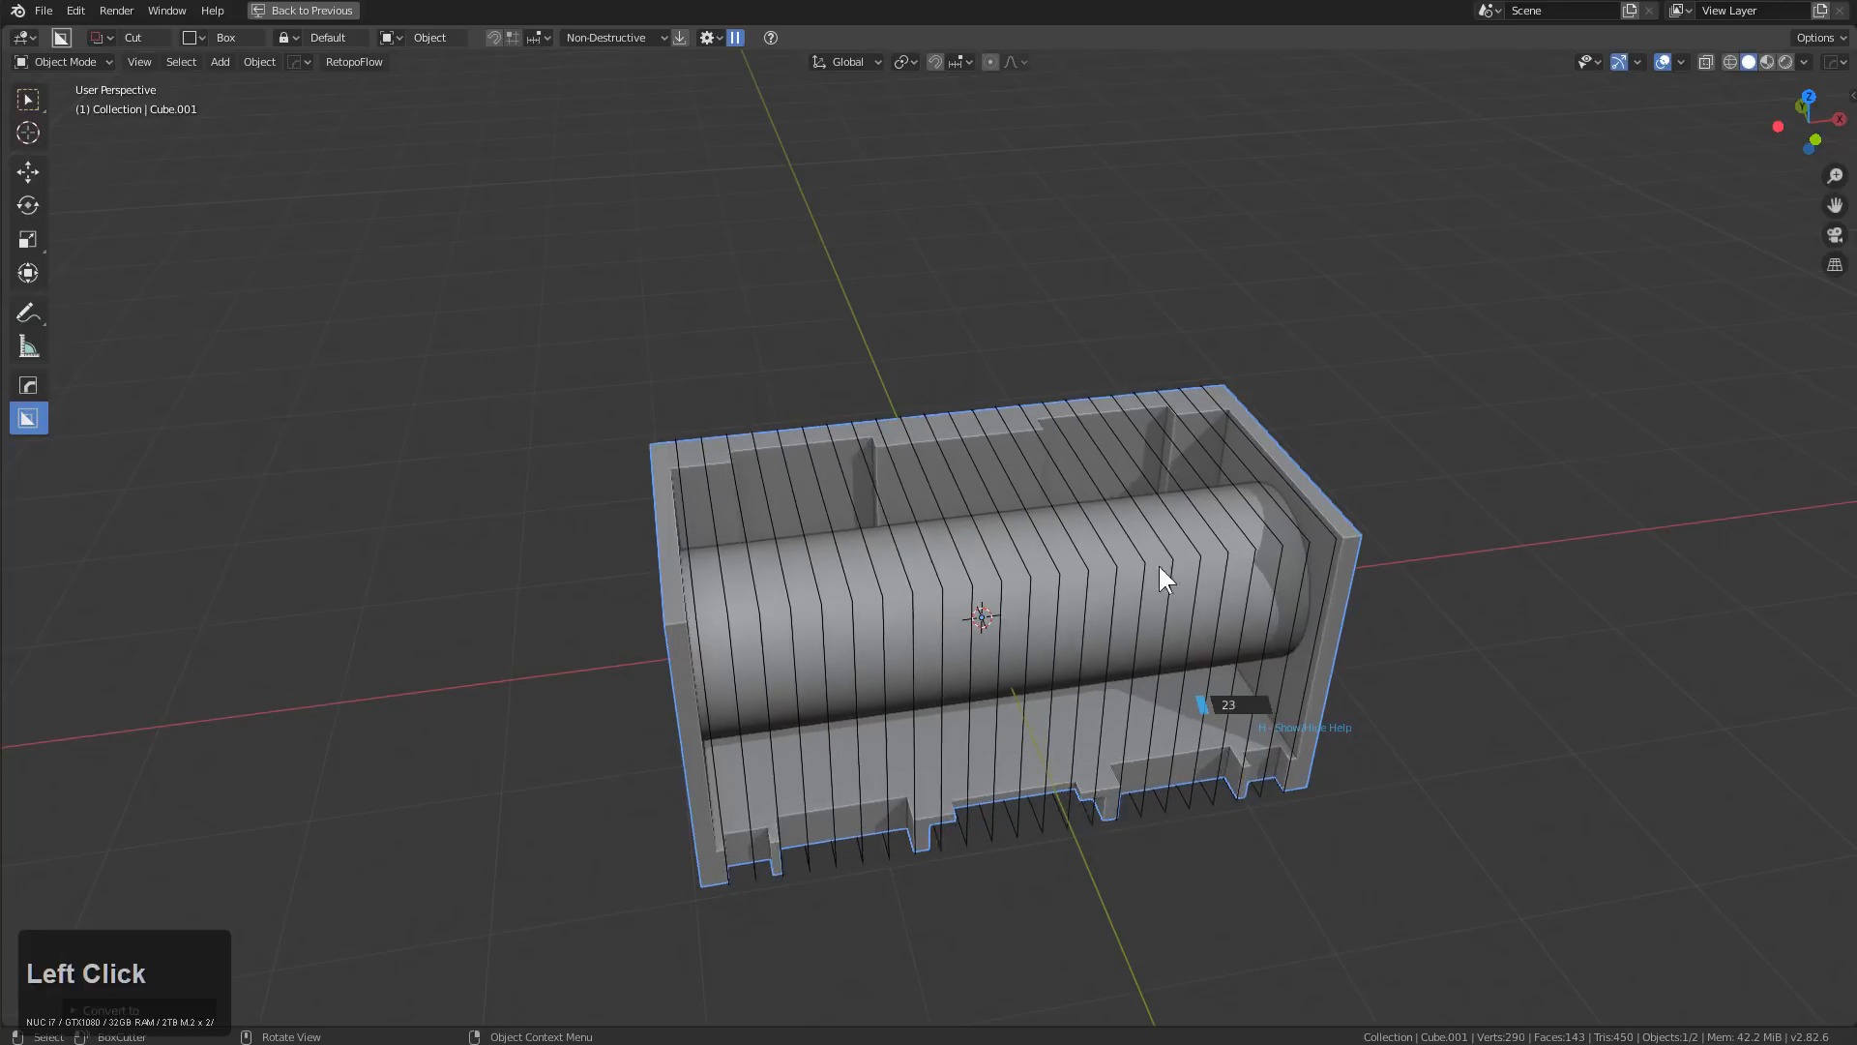
pyautogui.rightClick(1060, 538)
# Wrap the block into a ring with Twist 360, using 3 segments around the Z axis
pyautogui.press('q')
pyautogui.moveTo(1056, 536)
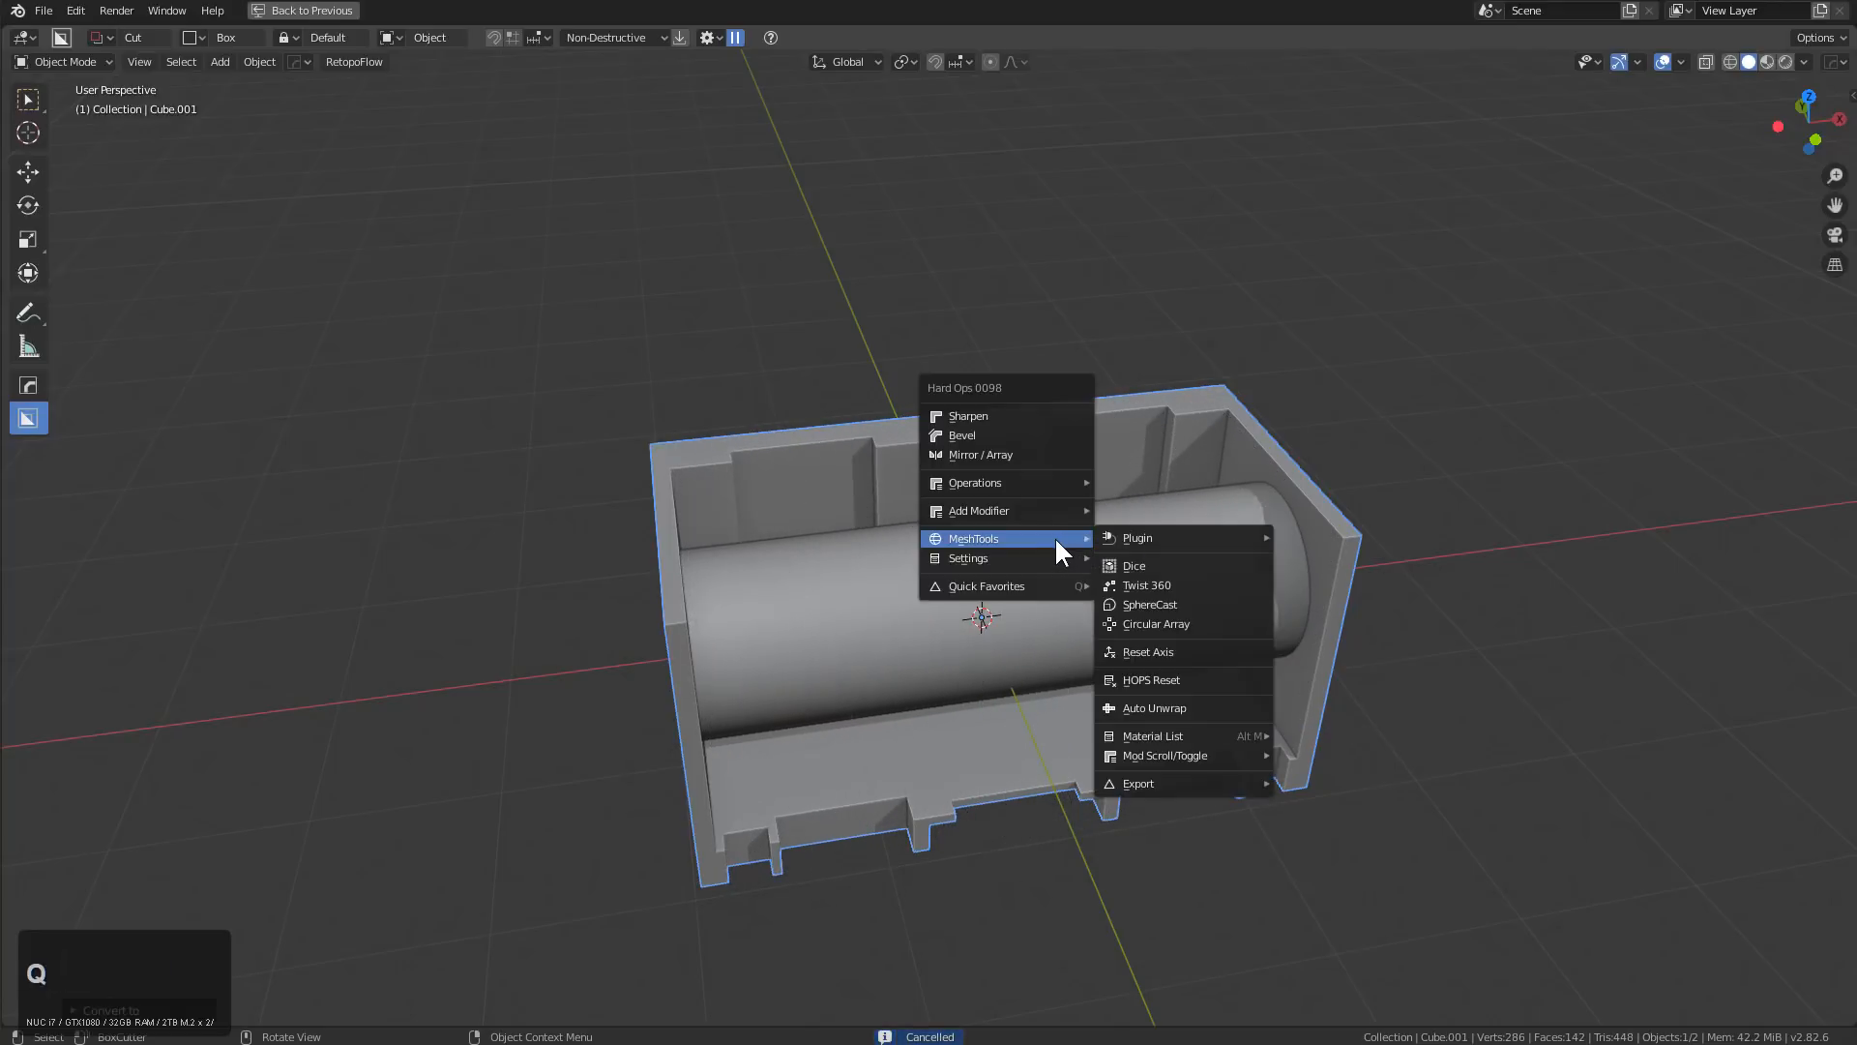
pyautogui.click(1168, 598)
pyautogui.scroll(-5, 1169, 591)
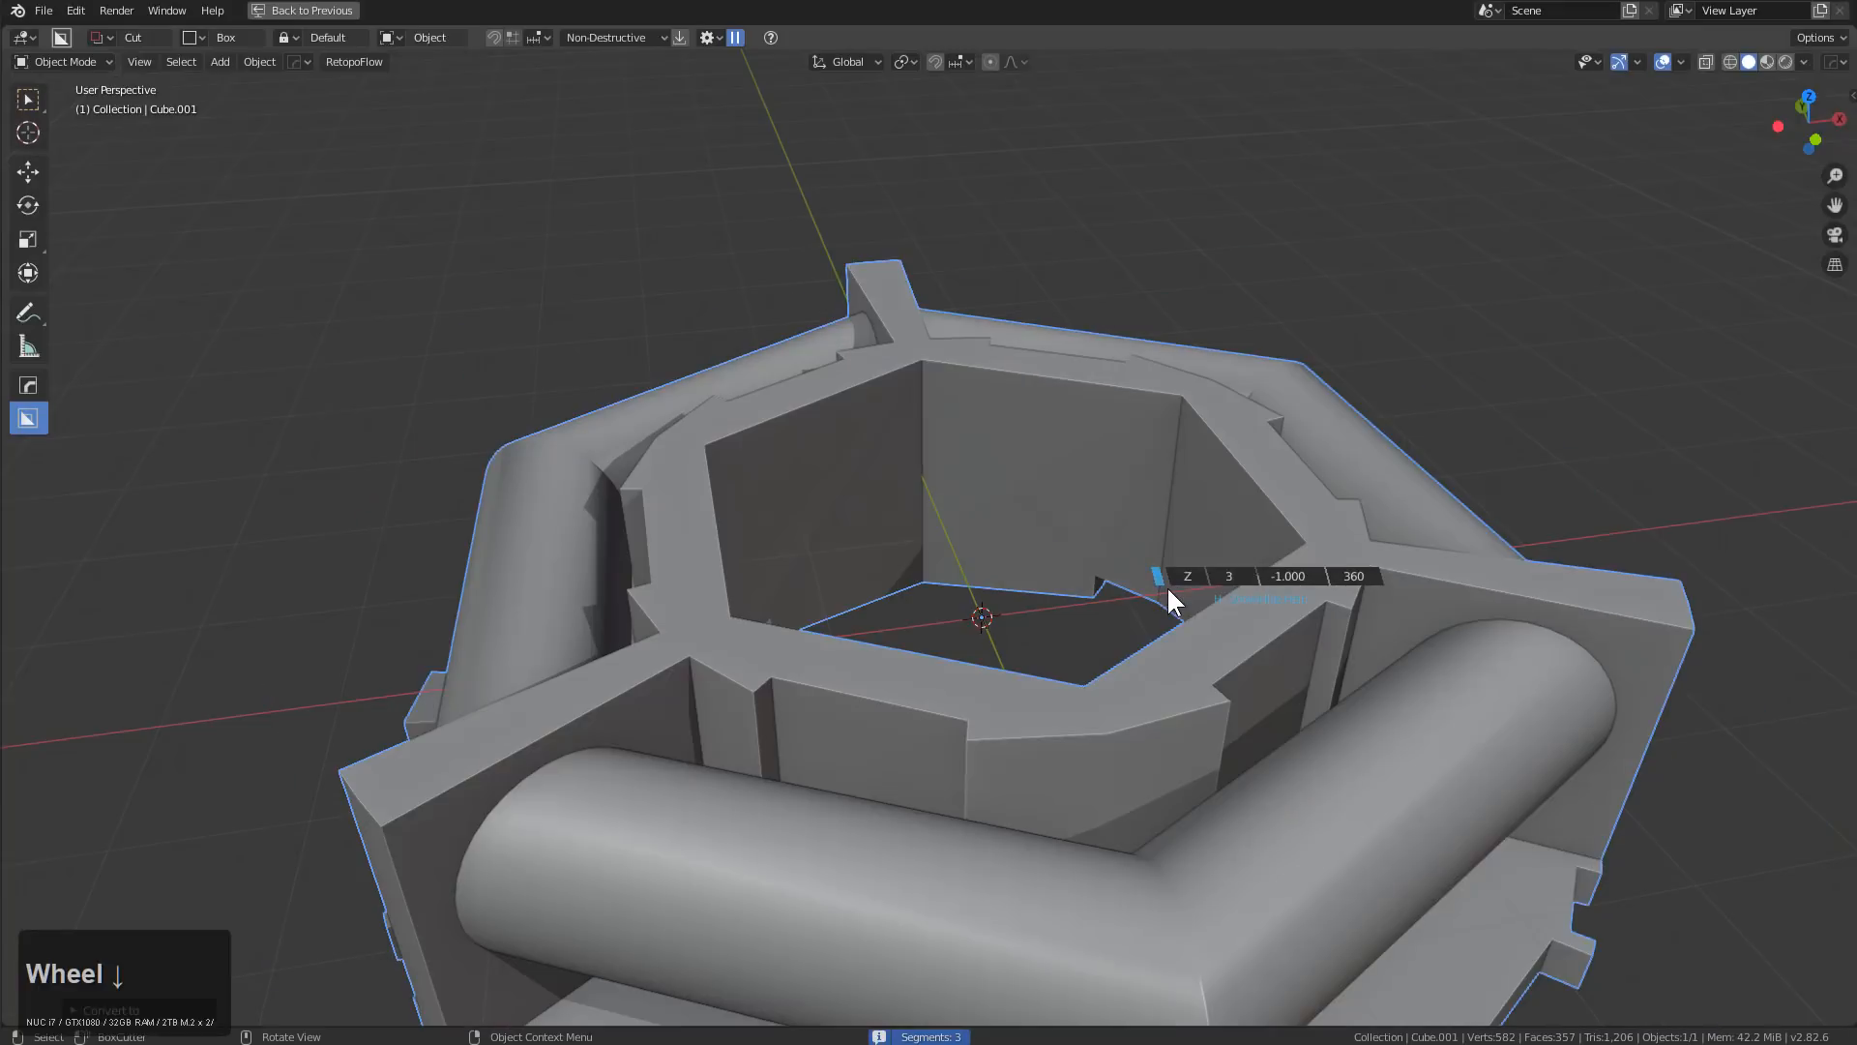
pyautogui.click(1167, 588)
pyautogui.scroll(-3, 1105, 661)
pyautogui.moveTo(1104, 662); pyautogui.dragTo(1200, 585, button='middle')
# Run Dice on the ring and increase the number of cuts along the base segment so that it bends smoothly
pyautogui.press('q')
pyautogui.moveTo(1071, 584)
pyautogui.click(1170, 613)
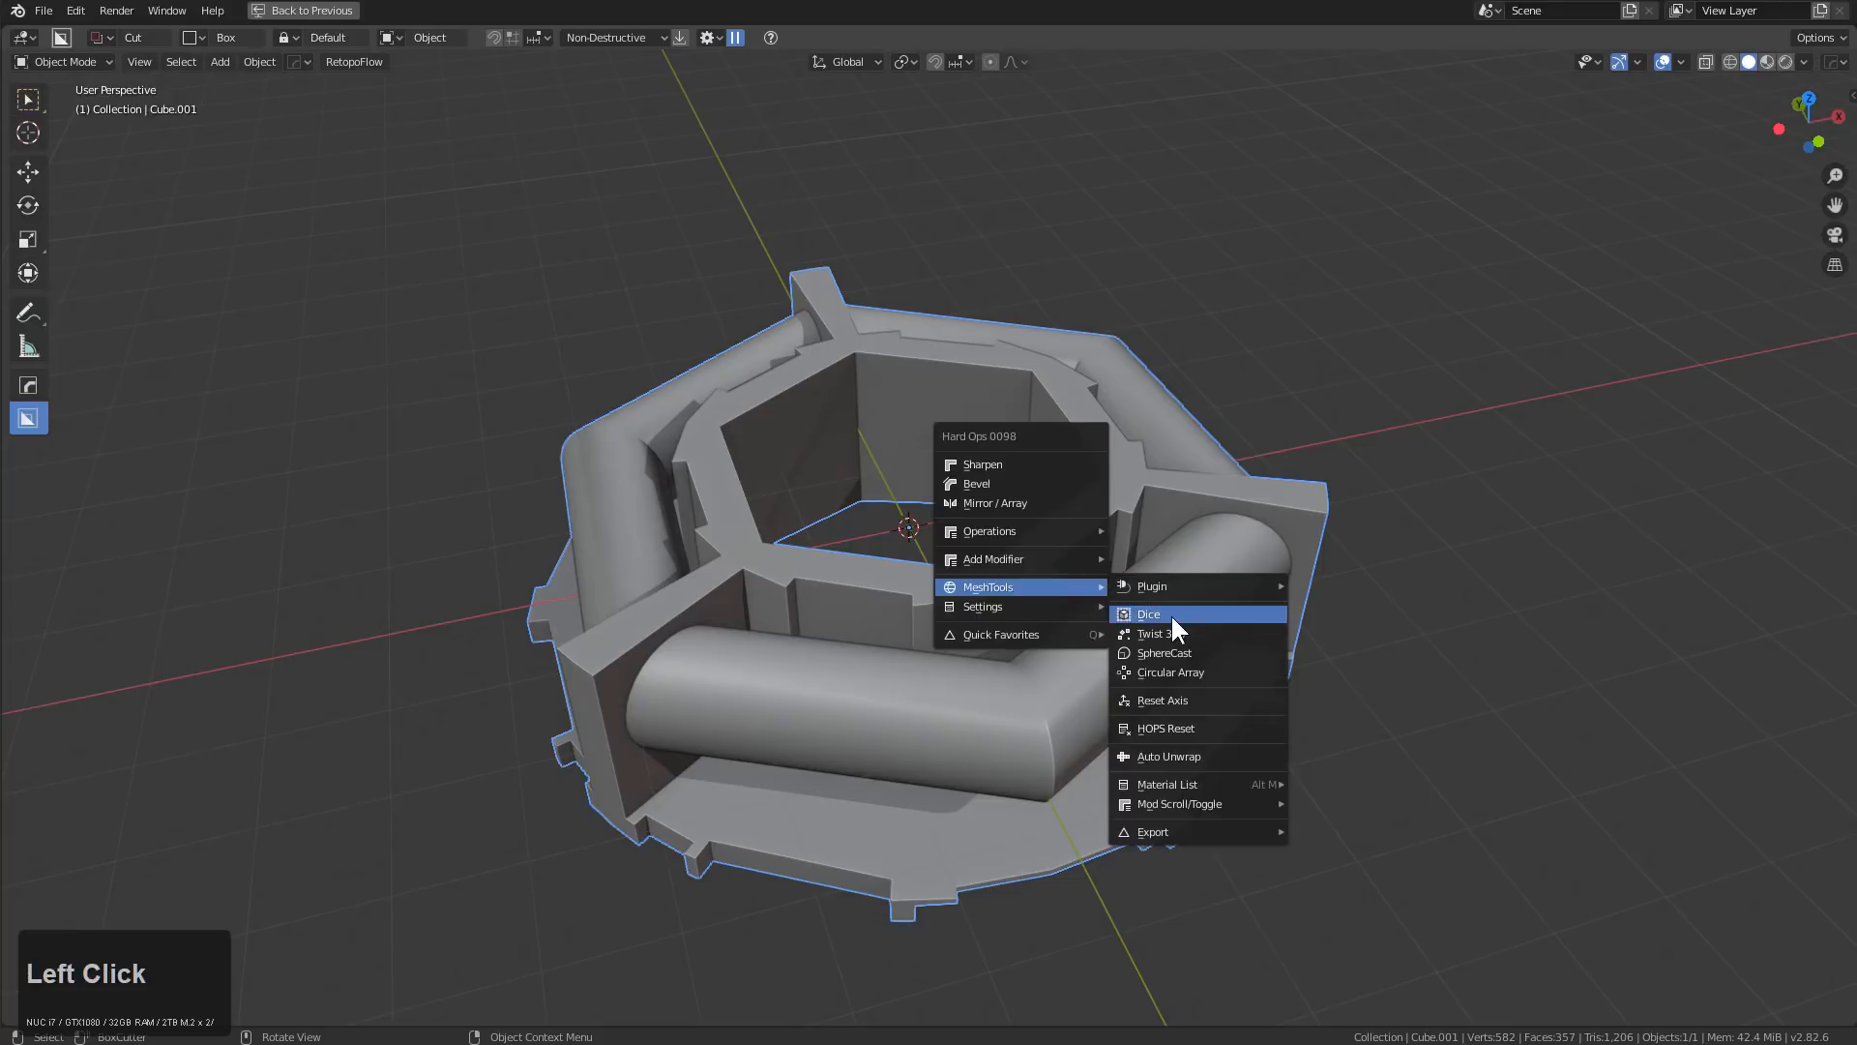
pyautogui.scroll(2, 1175, 609)
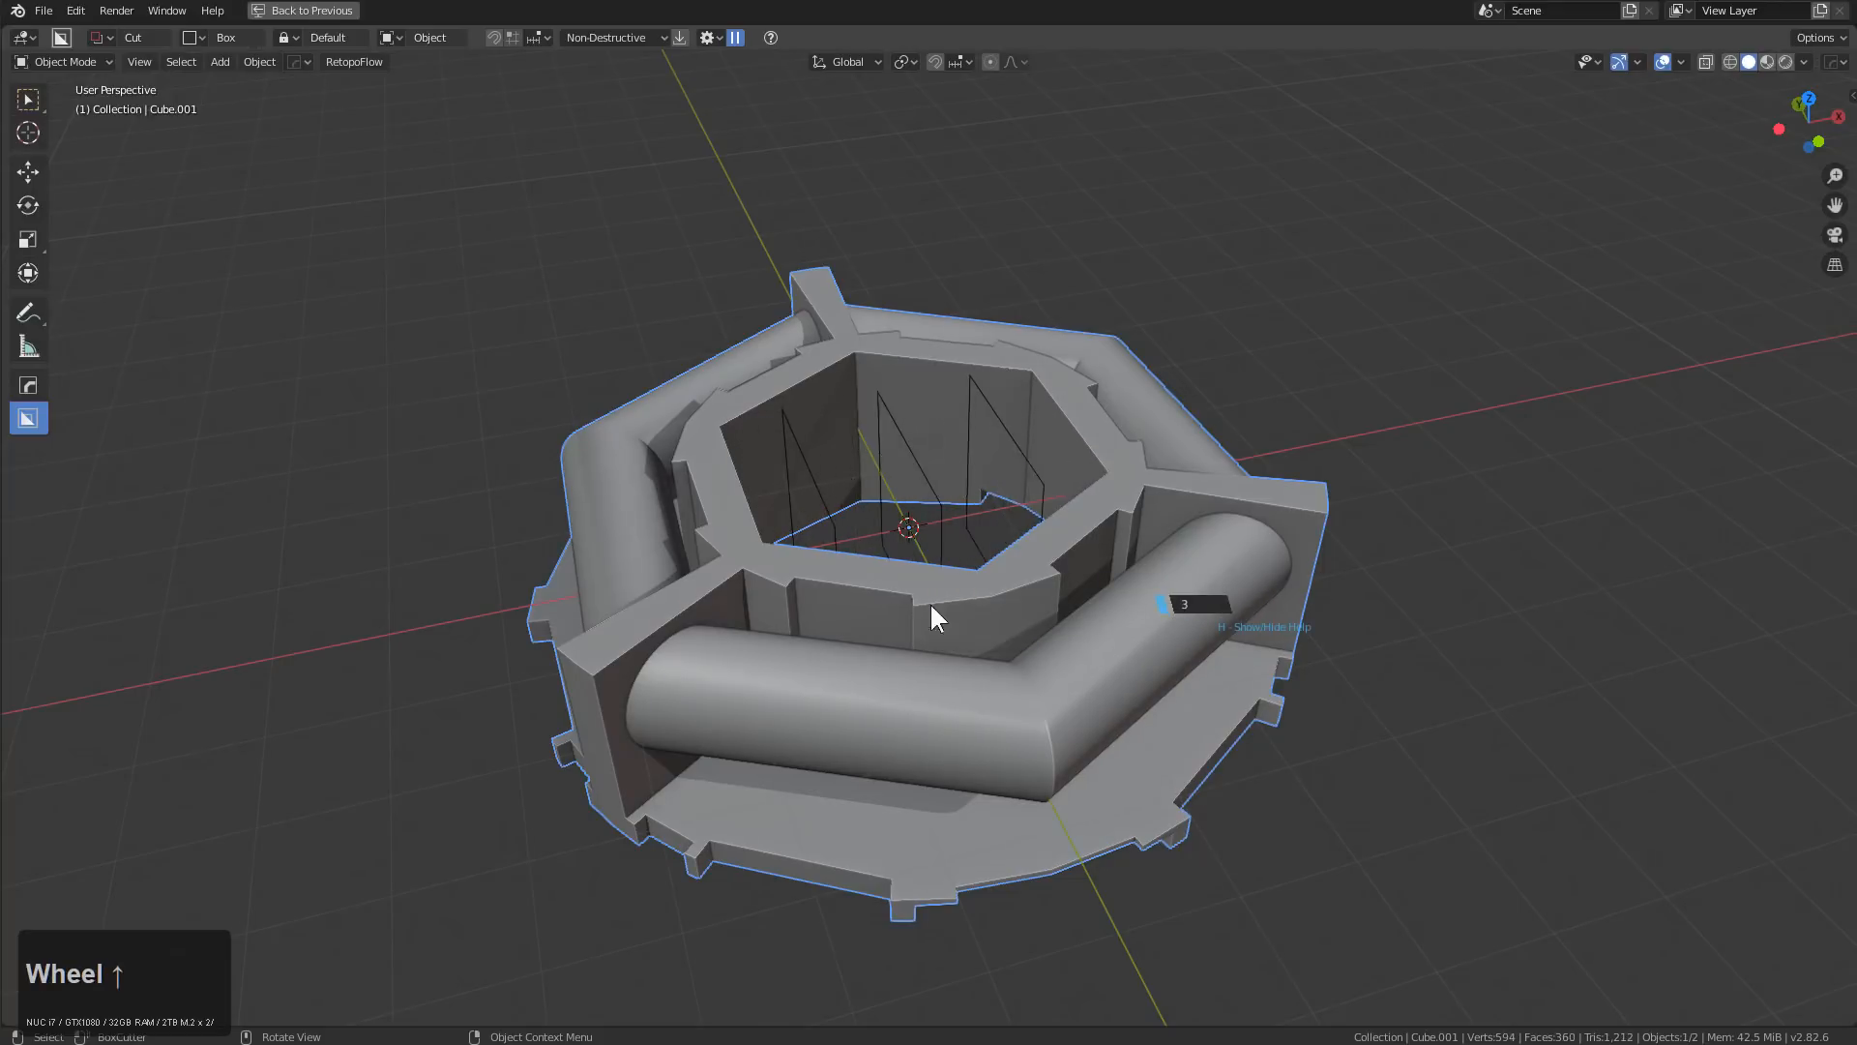
pyautogui.scroll(10, 1433, 505)
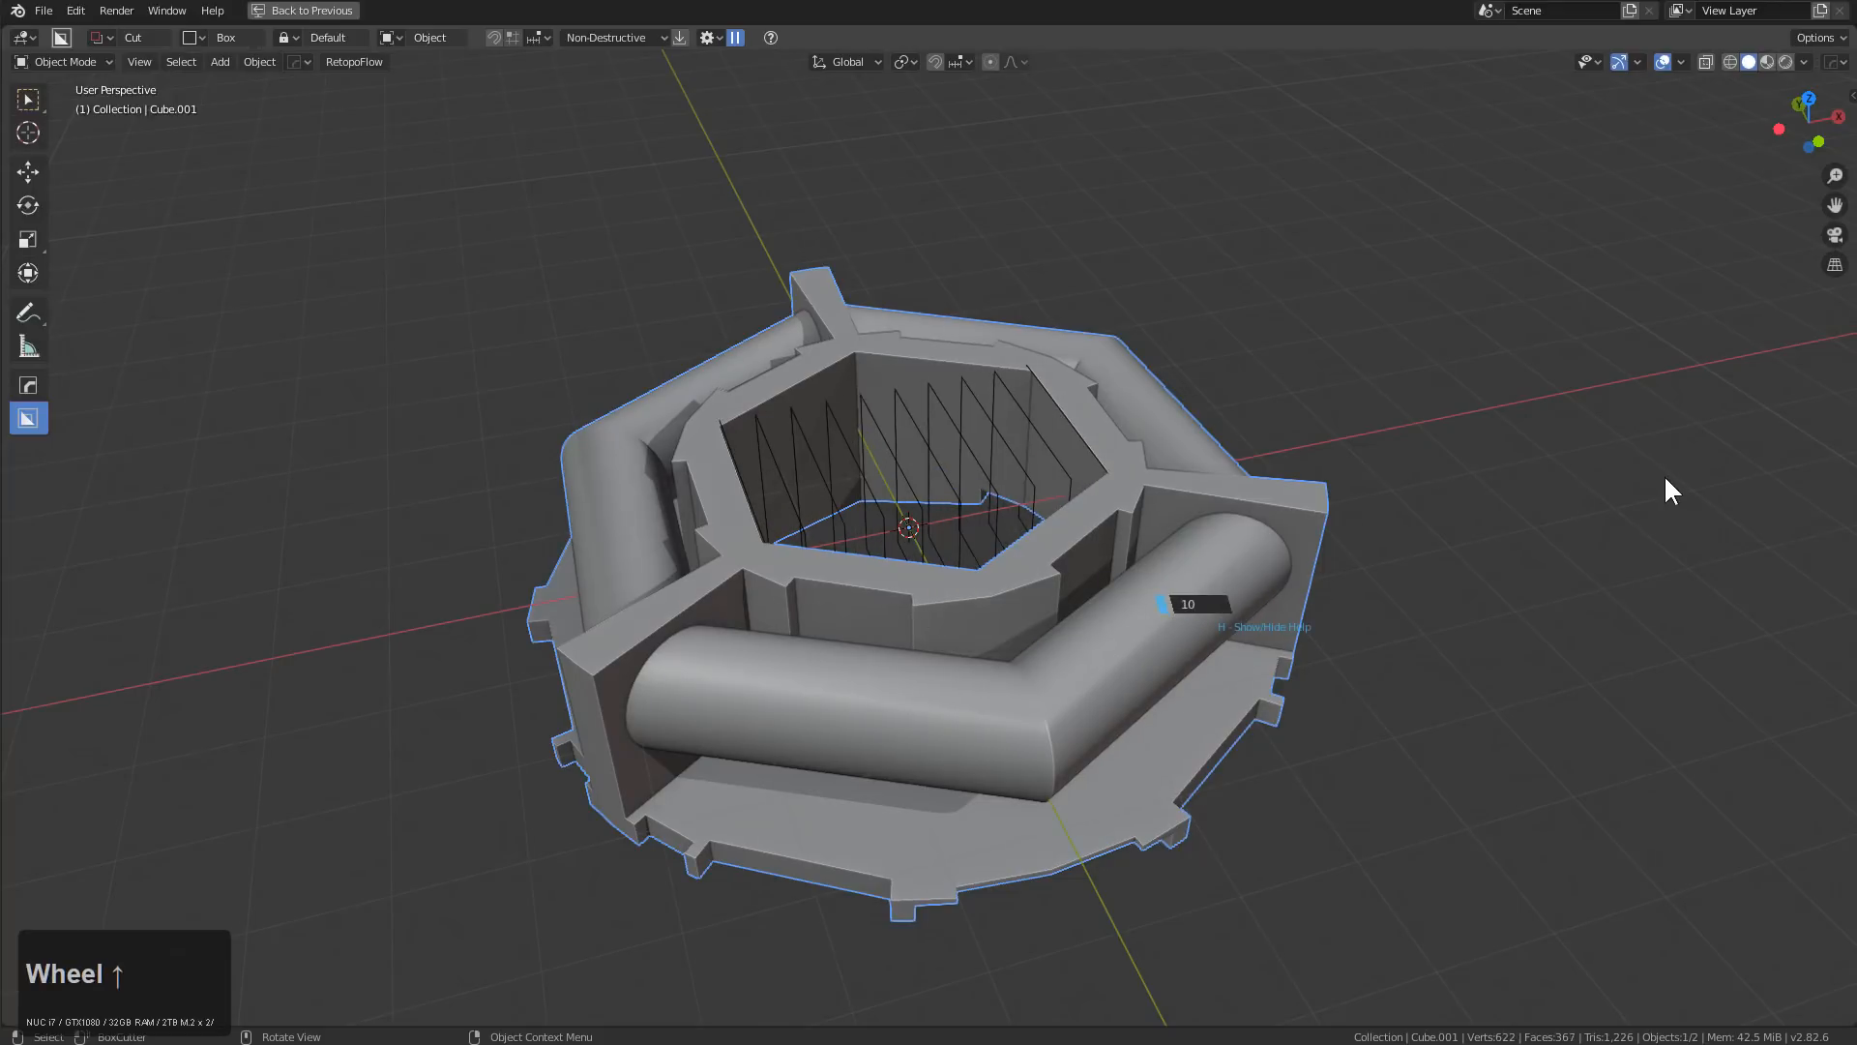
pyautogui.click(1779, 437)
# Delete the two end faces of the ring's base segment in face select mode and return to the whole object
pyautogui.moveTo(1011, 464); pyautogui.dragTo(966, 530, button='middle')
pyautogui.scroll(-3, 1003, 593)
pyautogui.moveTo(1003, 593); pyautogui.dragTo(967, 597, button='middle')
pyautogui.press('Tab')
pyautogui.scroll(3, 950, 601)
pyautogui.hotkey('alt', 'z')
pyautogui.press('3')
pyautogui.click(799, 557)
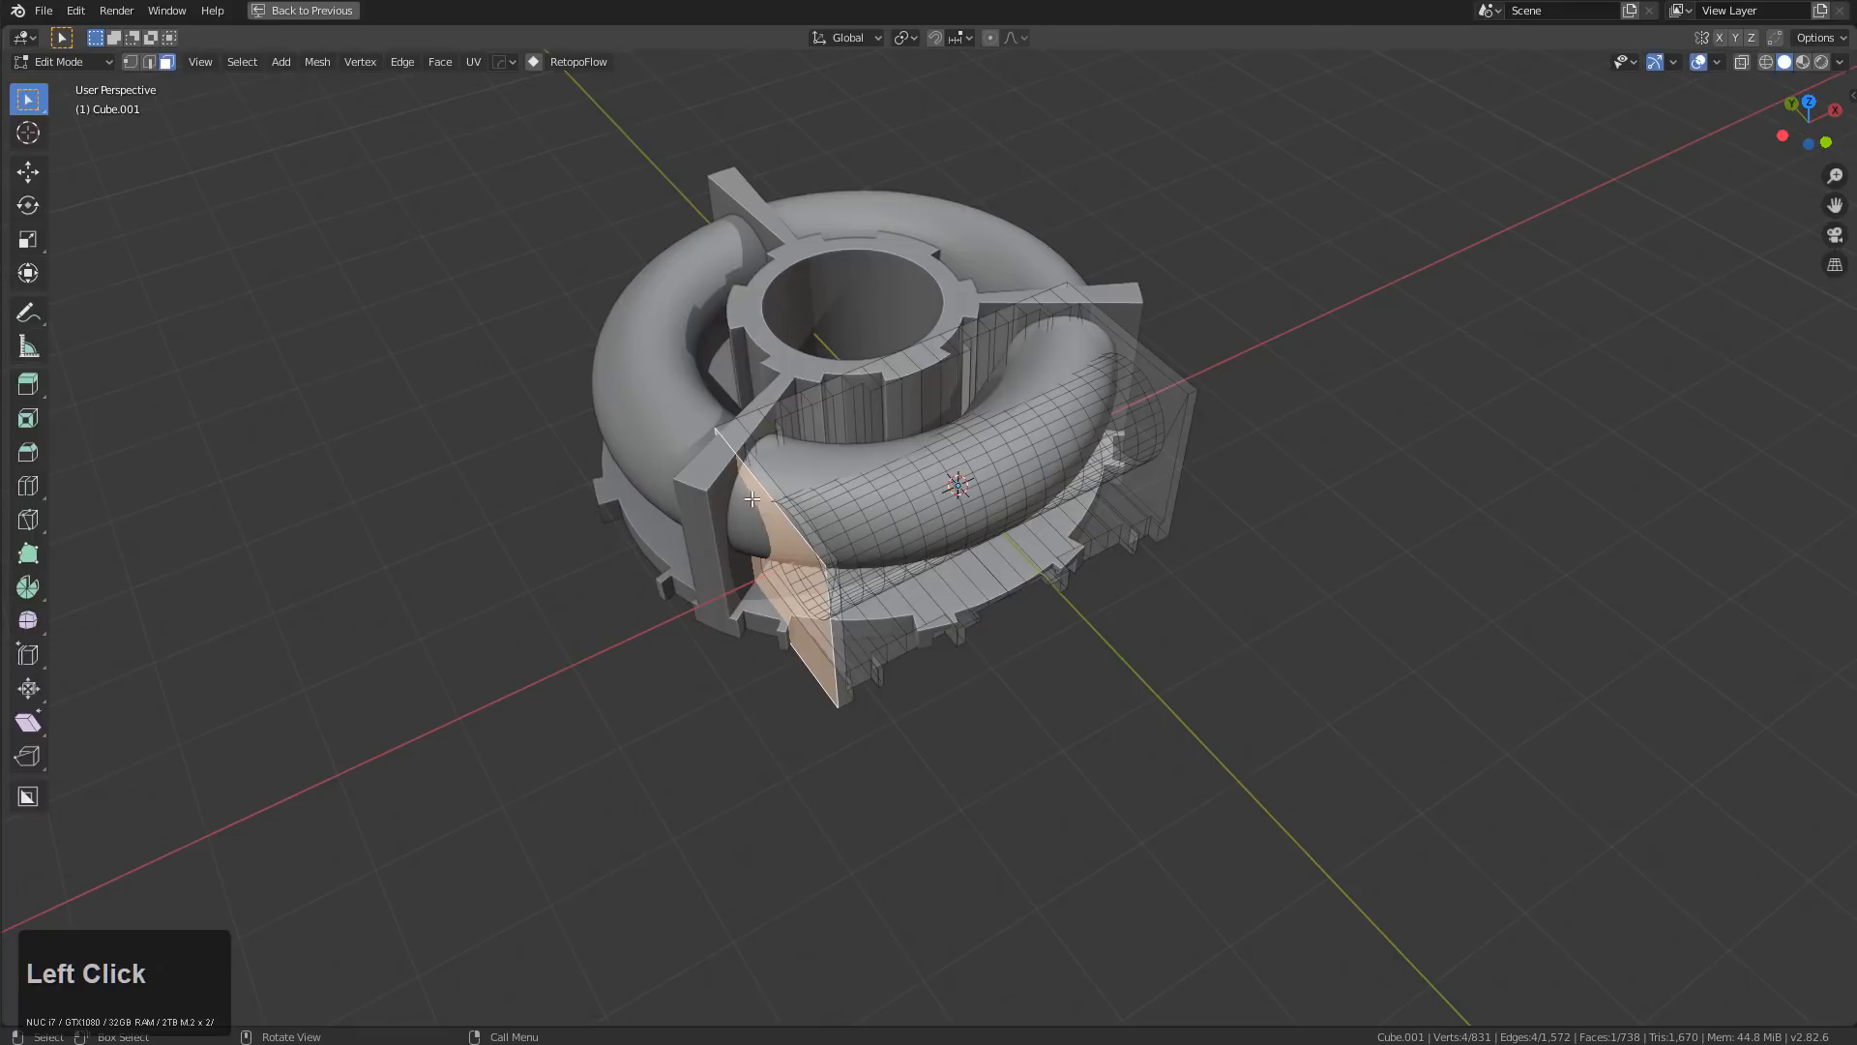
pyautogui.moveTo(1271, 508); pyautogui.dragTo(1019, 651, button='middle')
pyautogui.keyDown('shift'); pyautogui.click(1056, 808); pyautogui.keyUp('shift')
pyautogui.press('x')
pyautogui.click(1071, 766)
pyautogui.press('Tab')
pyautogui.scroll(-2, 942, 619)
pyautogui.scroll(2, 1232, 539)
pyautogui.moveTo(1231, 539); pyautogui.dragTo(1164, 538, button='middle')
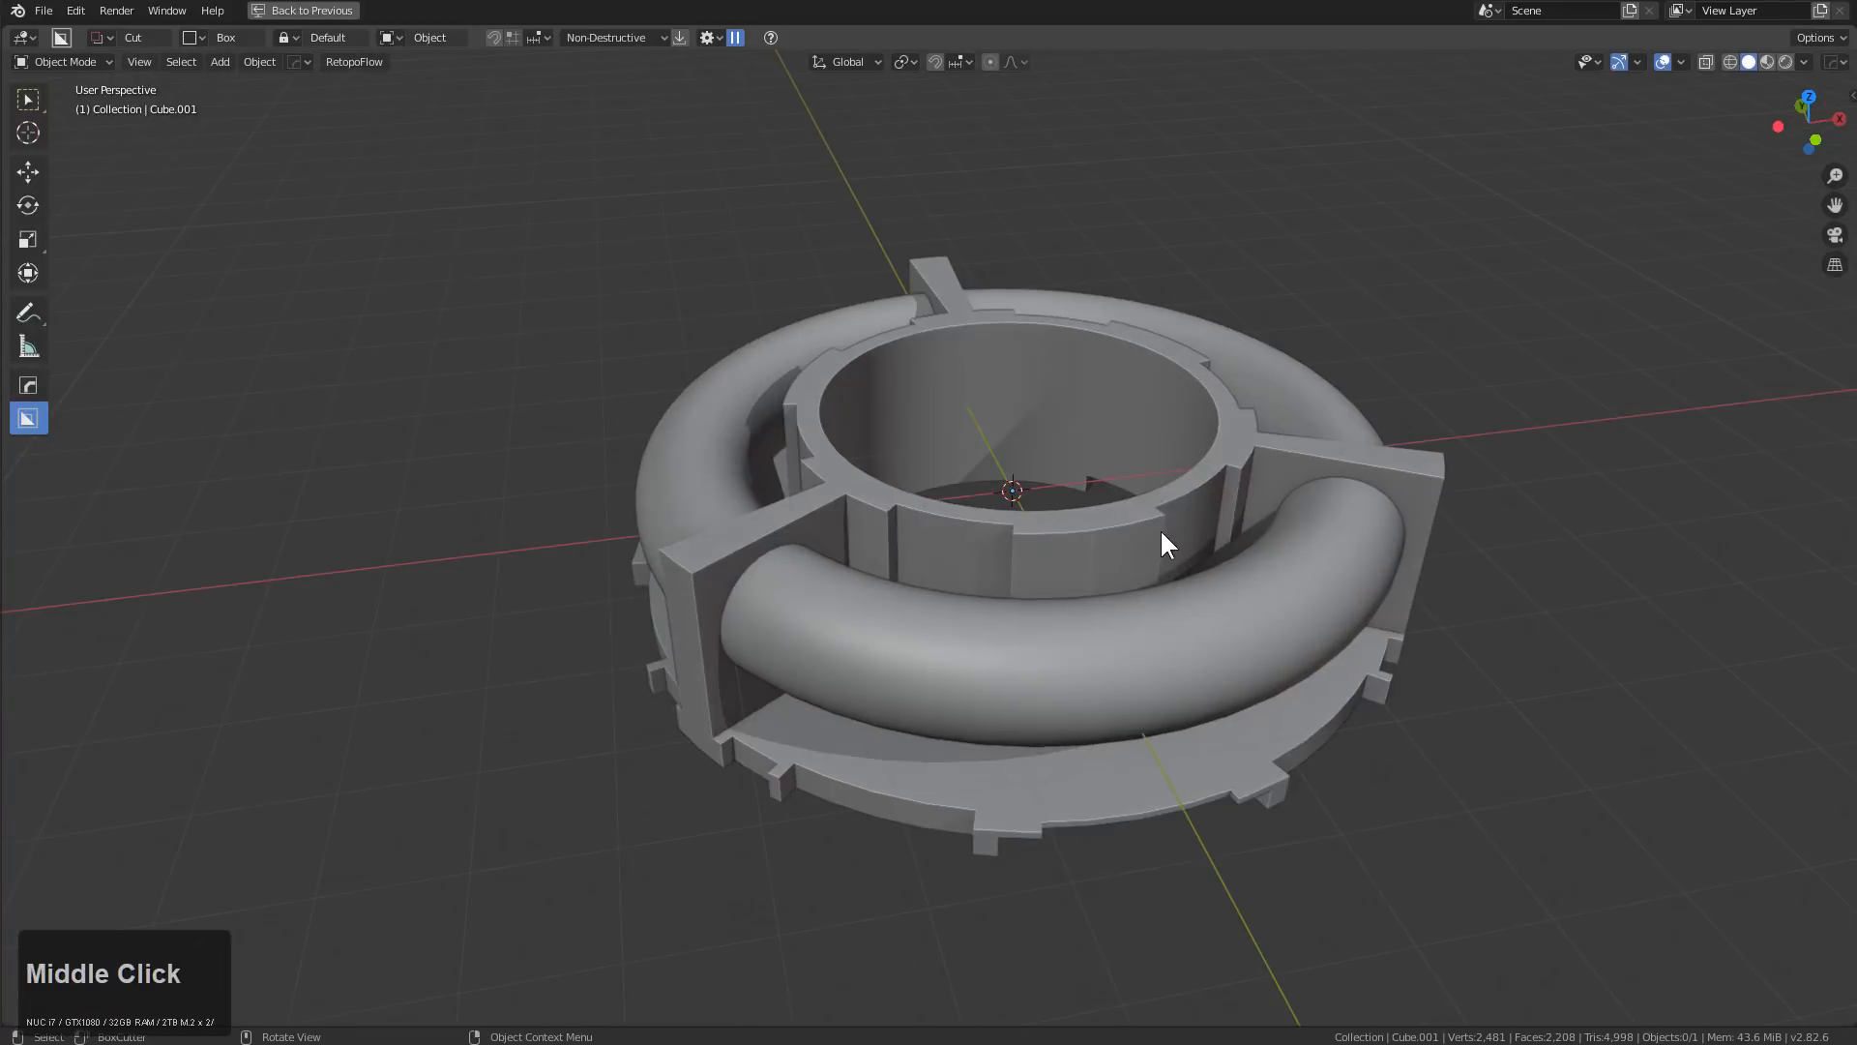
# Add a Weld modifier to the ring through the Hard Ops helper
pyautogui.press('q')
pyautogui.click(1294, 460)
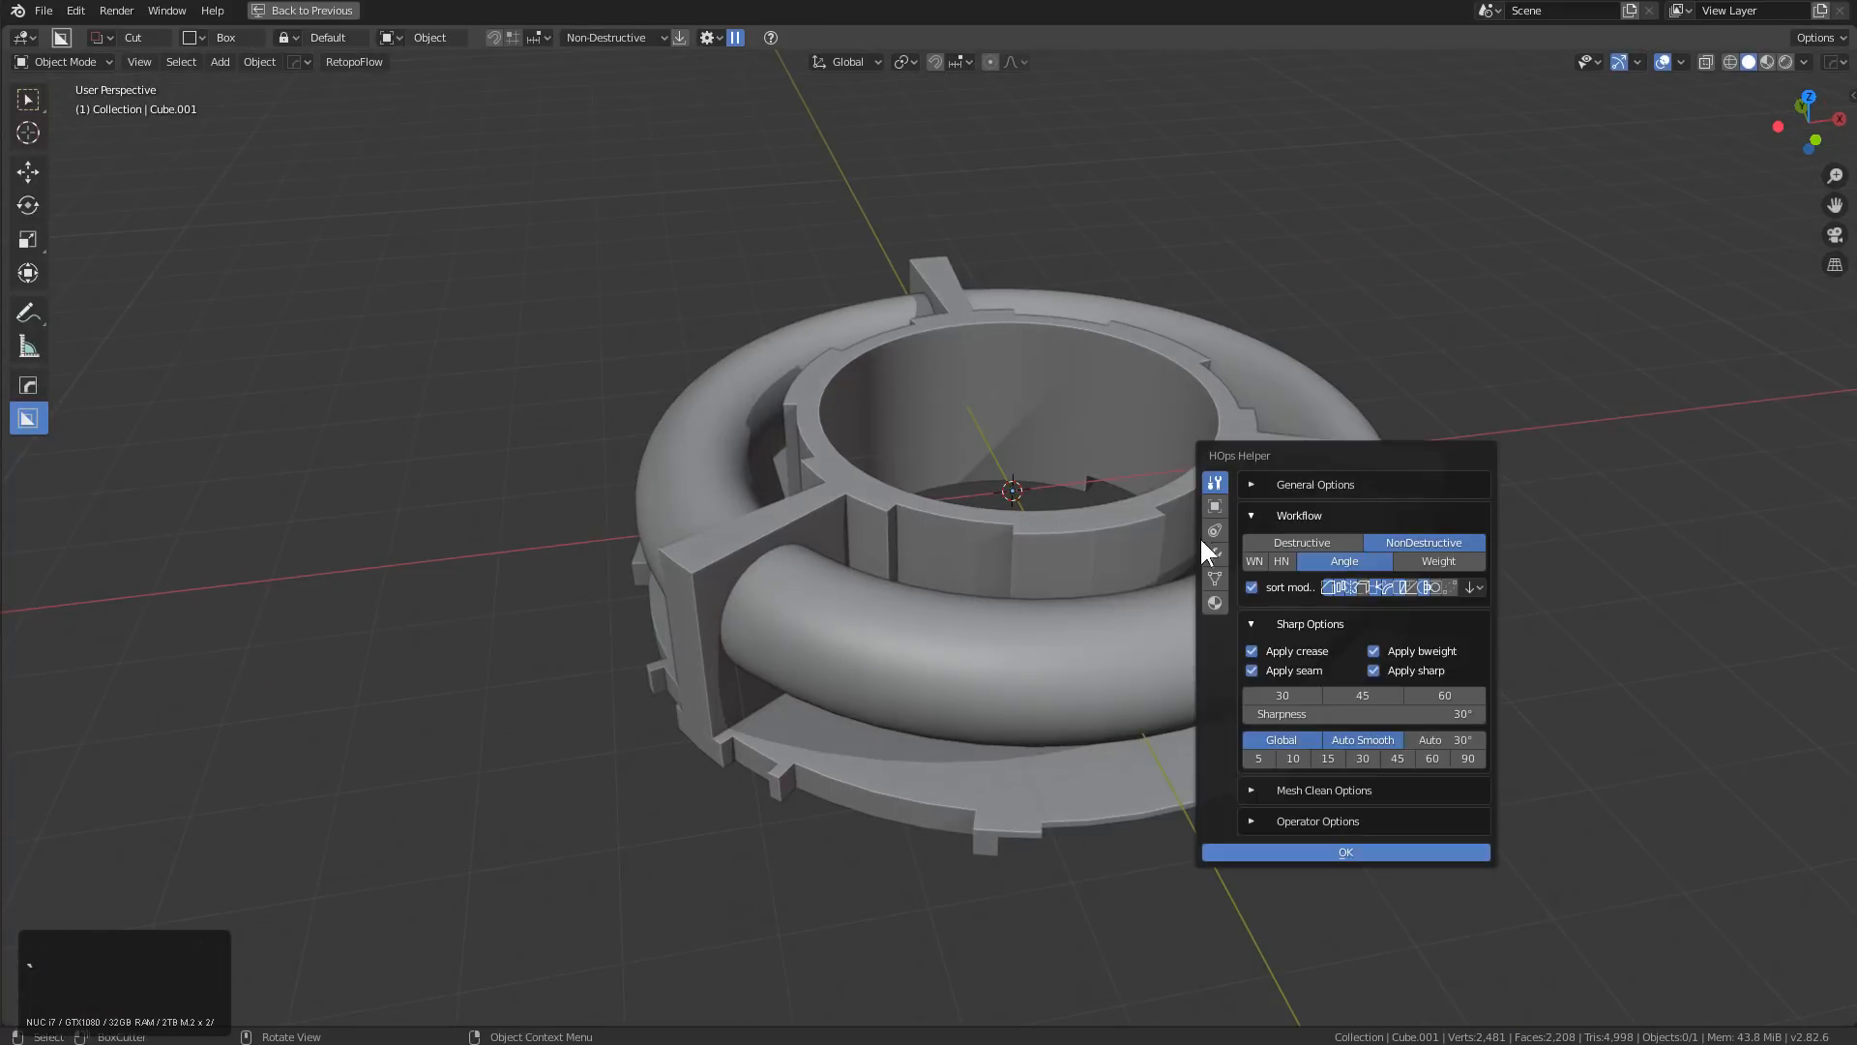
pyautogui.click(1211, 554)
pyautogui.click(1302, 479)
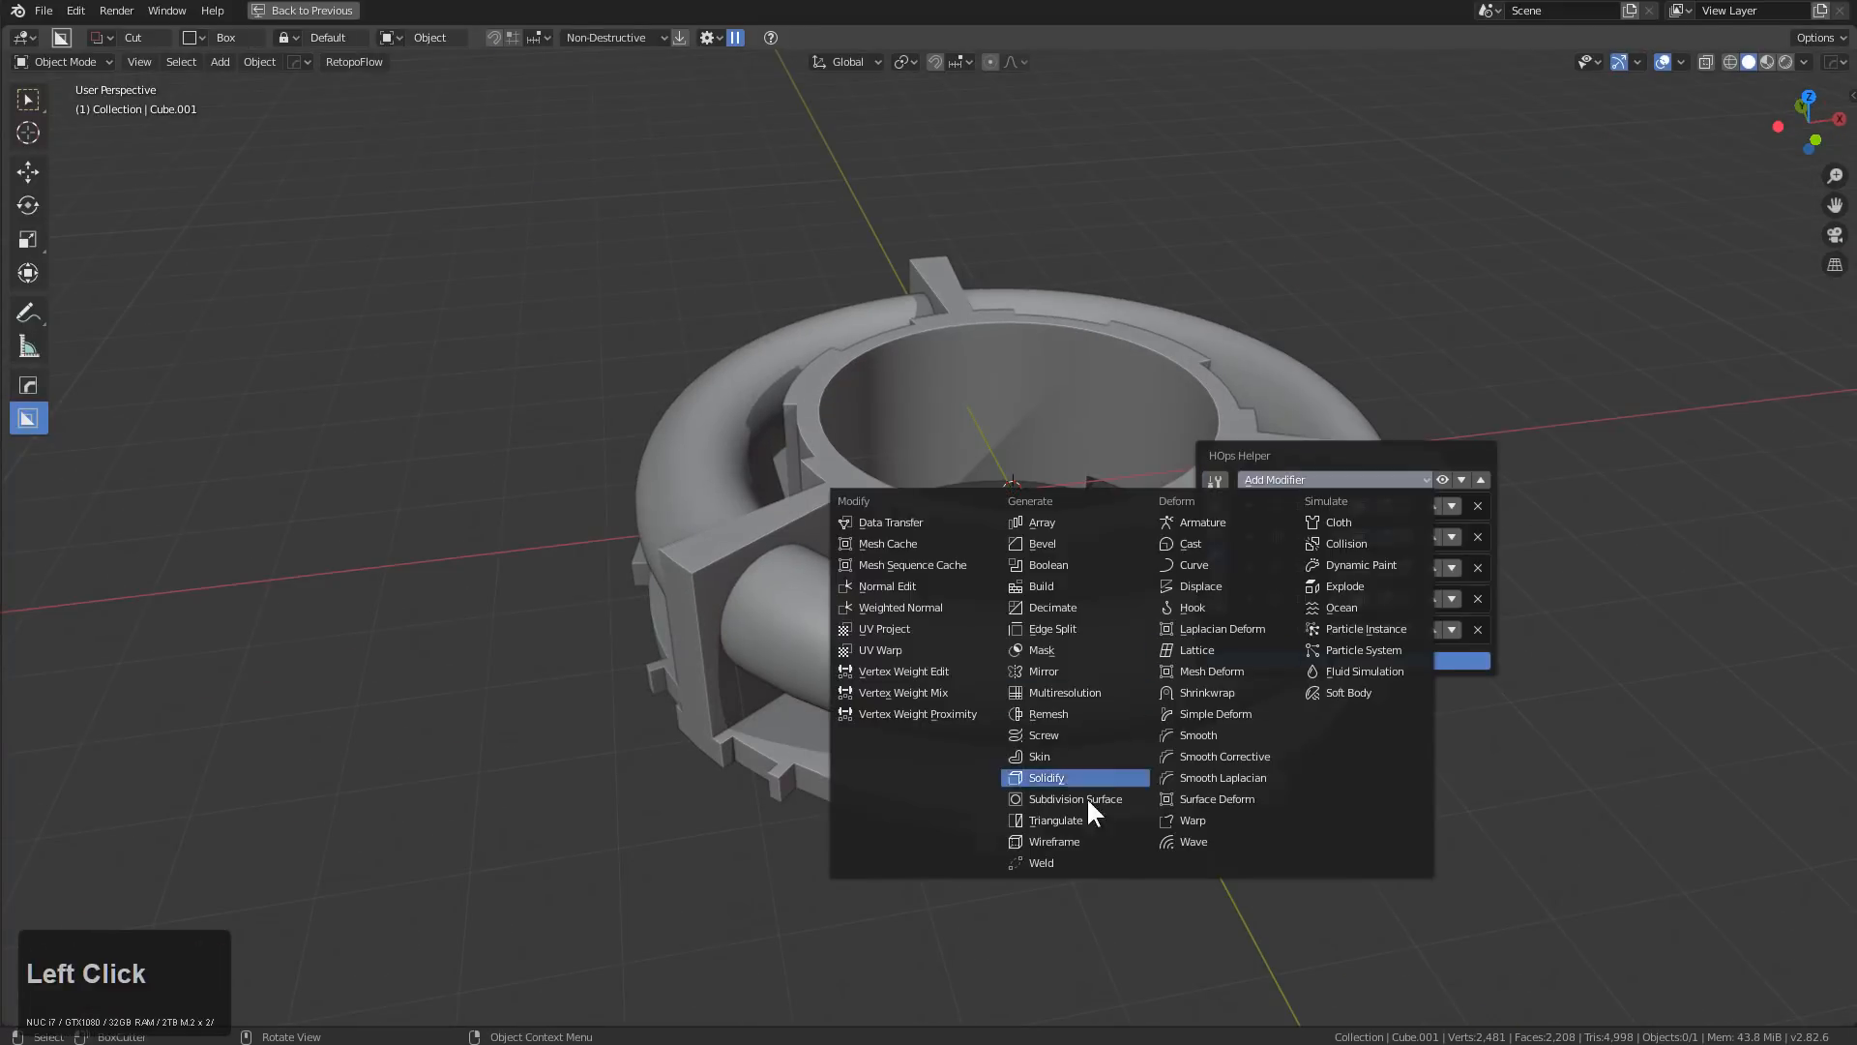
pyautogui.click(1069, 861)
pyautogui.press('Escape')
# Expand the ring's Array modifier in the Hard Ops helper and check its merge settings
pyautogui.hotkey('ctrl', '`')
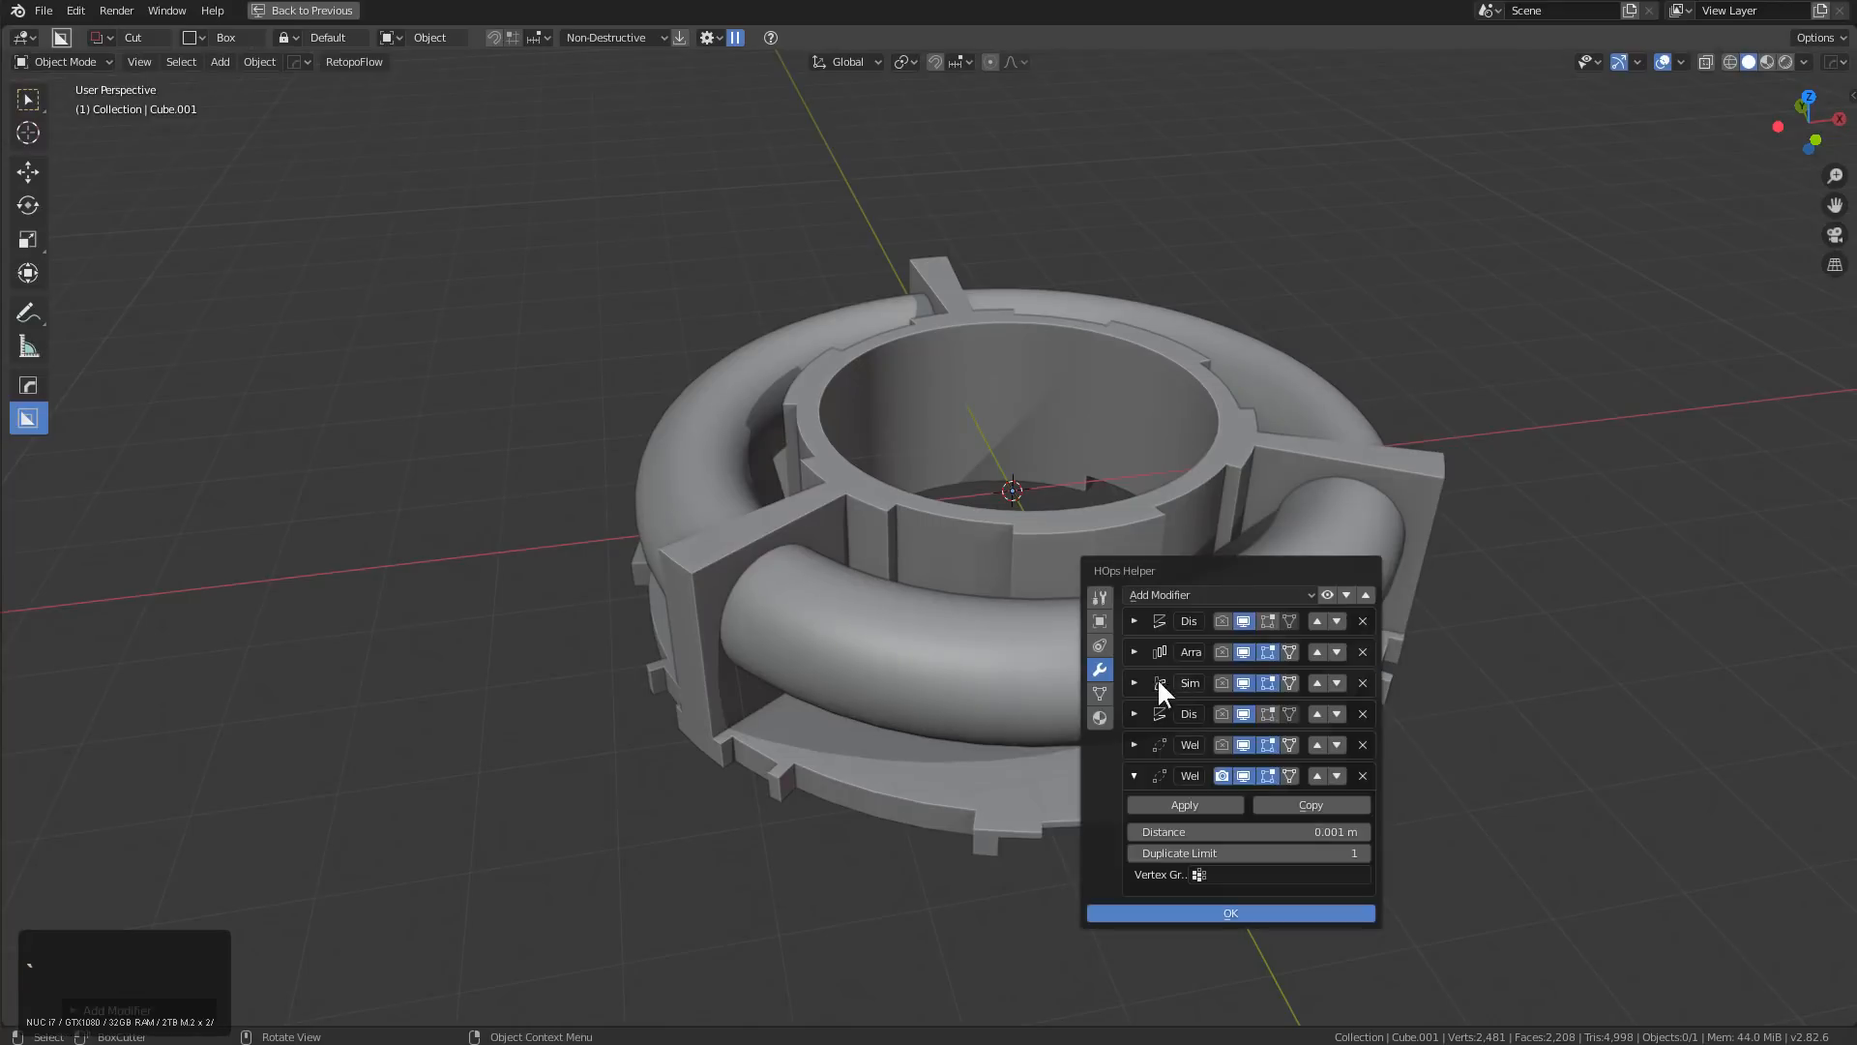
pyautogui.click(1135, 651)
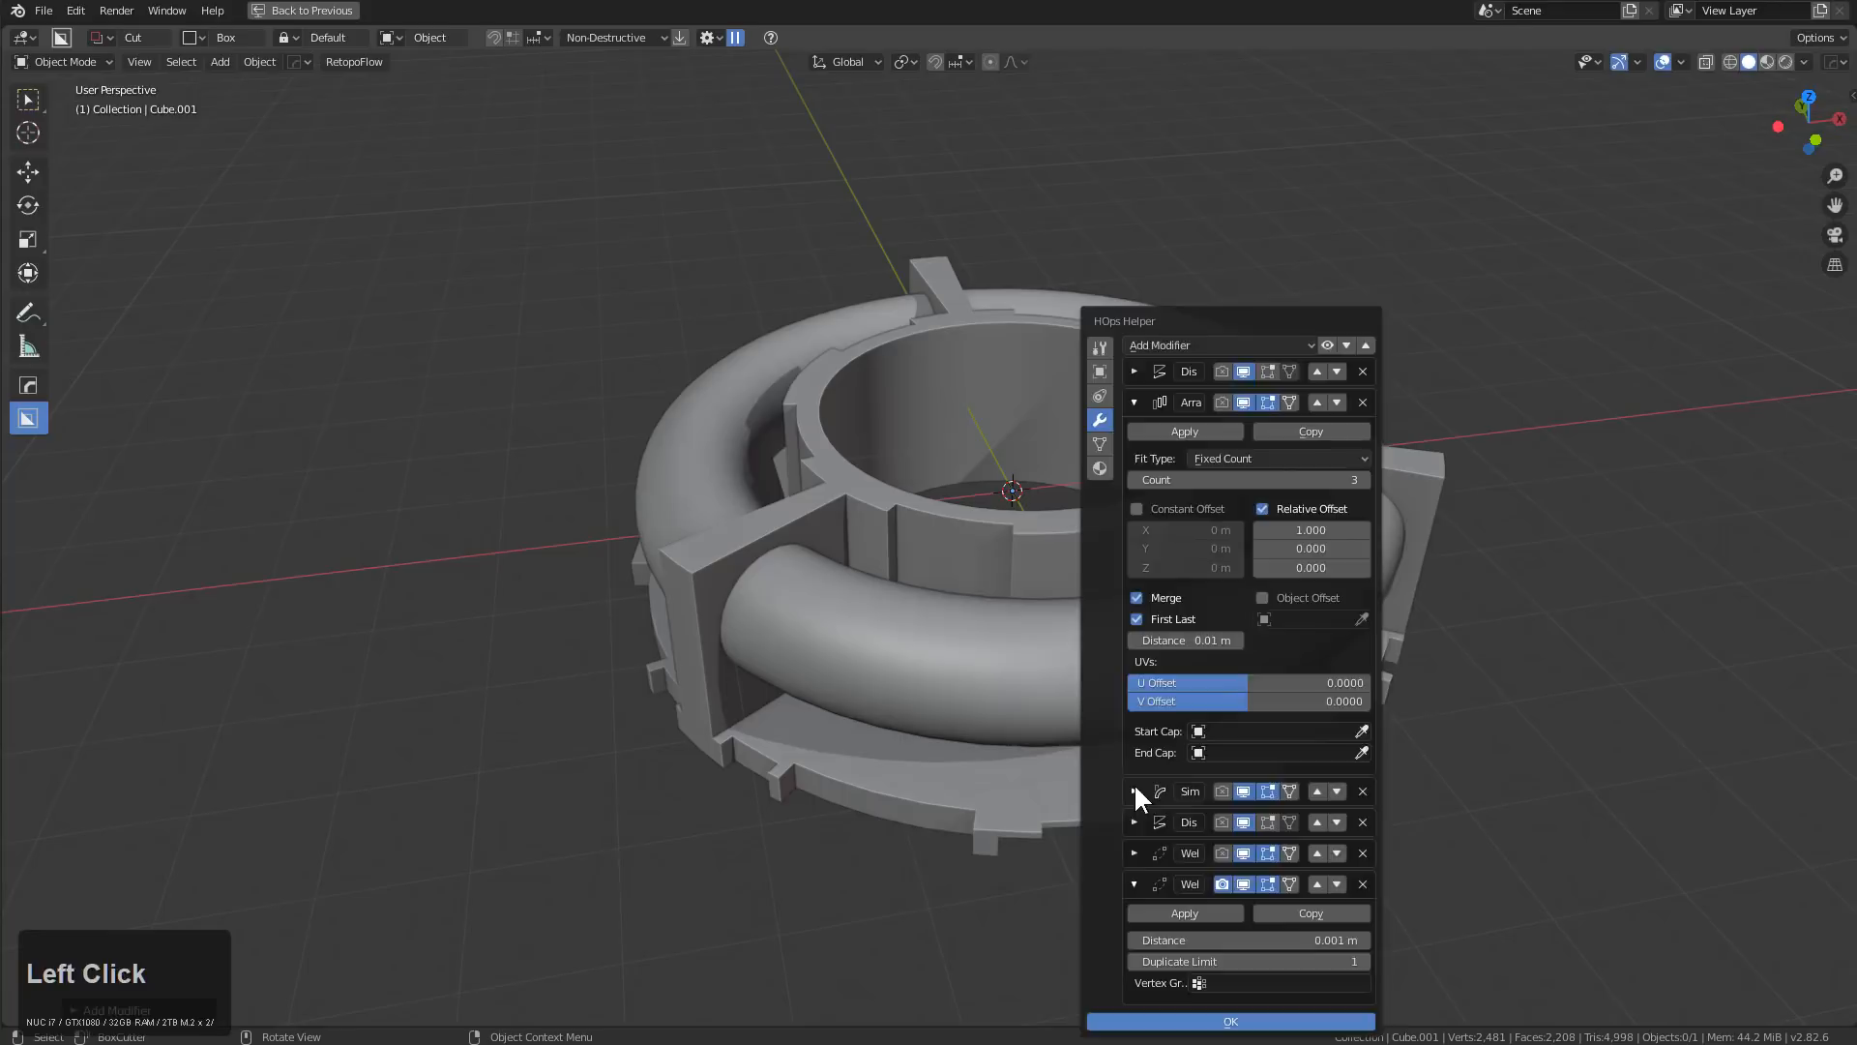
pyautogui.press('Escape')
# Remove the stray vertex midway up the central vertical edge of the base segment's inner wall
pyautogui.moveTo(1077, 609); pyautogui.dragTo(1131, 538, button='middle')
pyautogui.press('Tab')
pyautogui.scroll(2, 1132, 538)
pyautogui.scroll(5, 1080, 473)
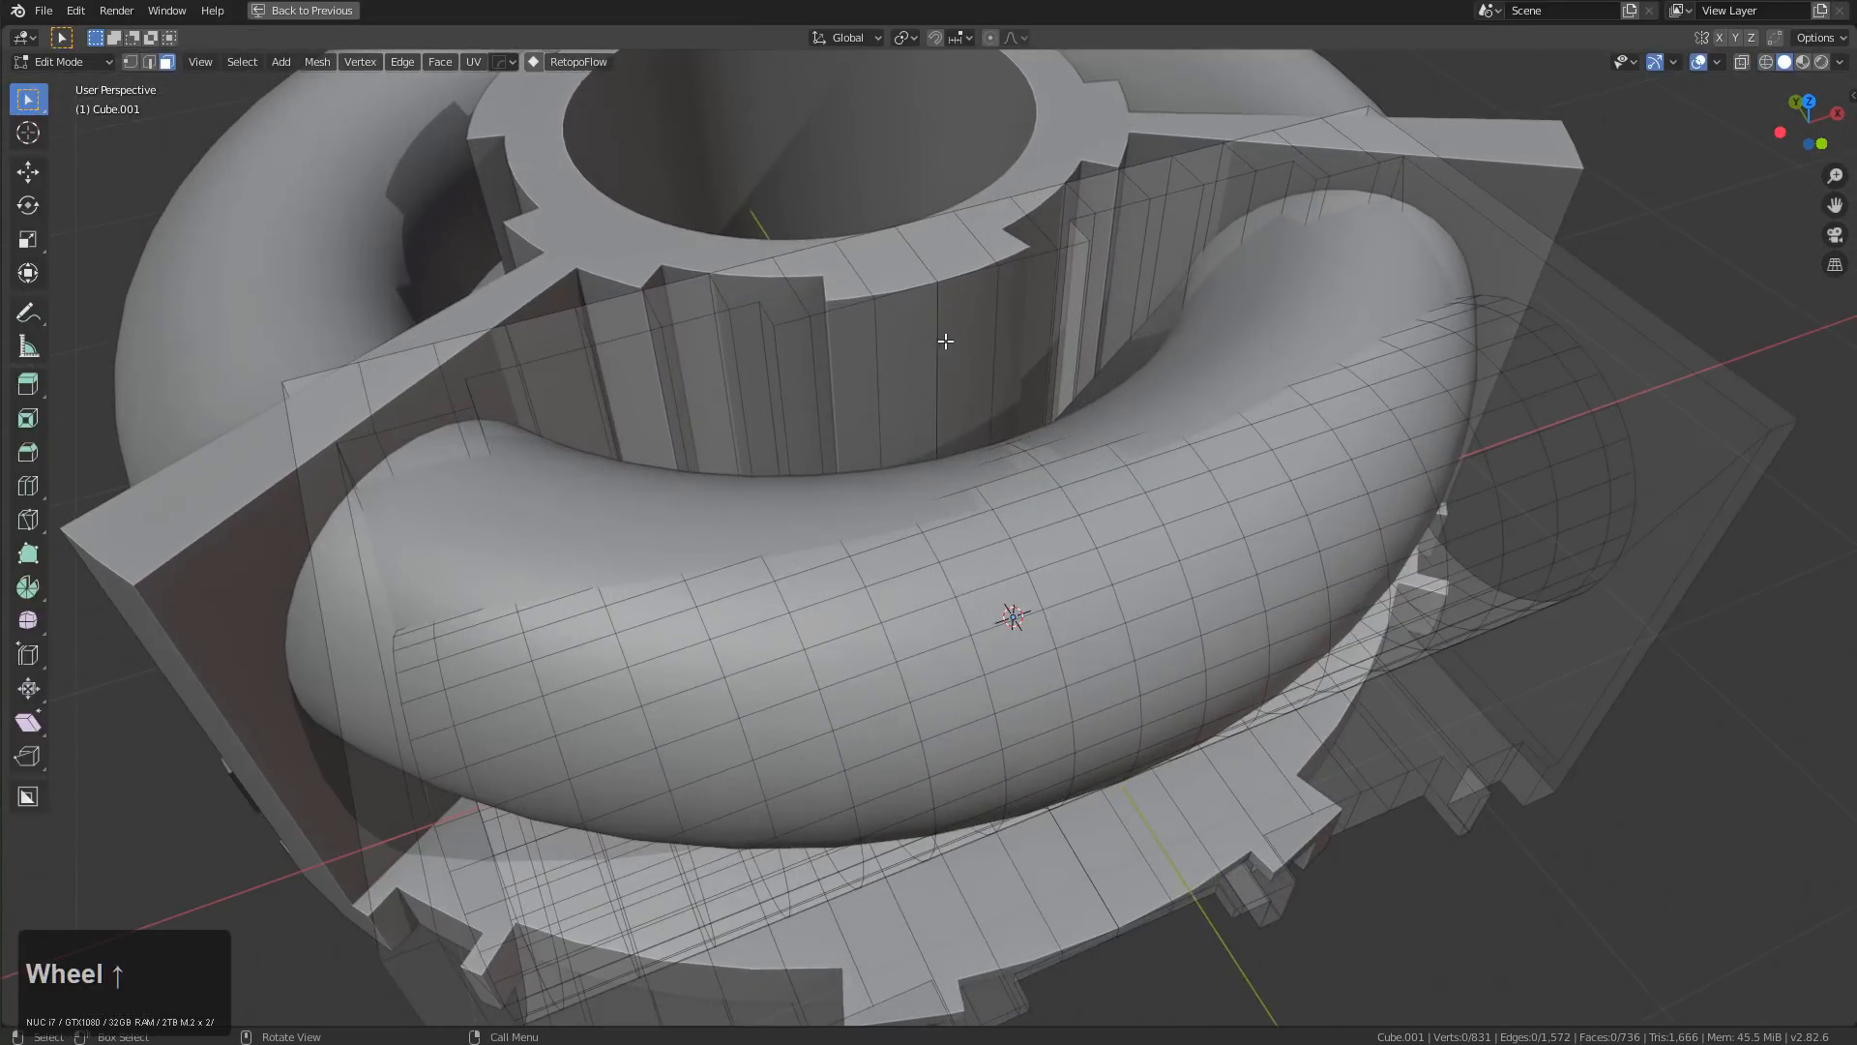
pyautogui.press('1')
pyautogui.click(938, 366)
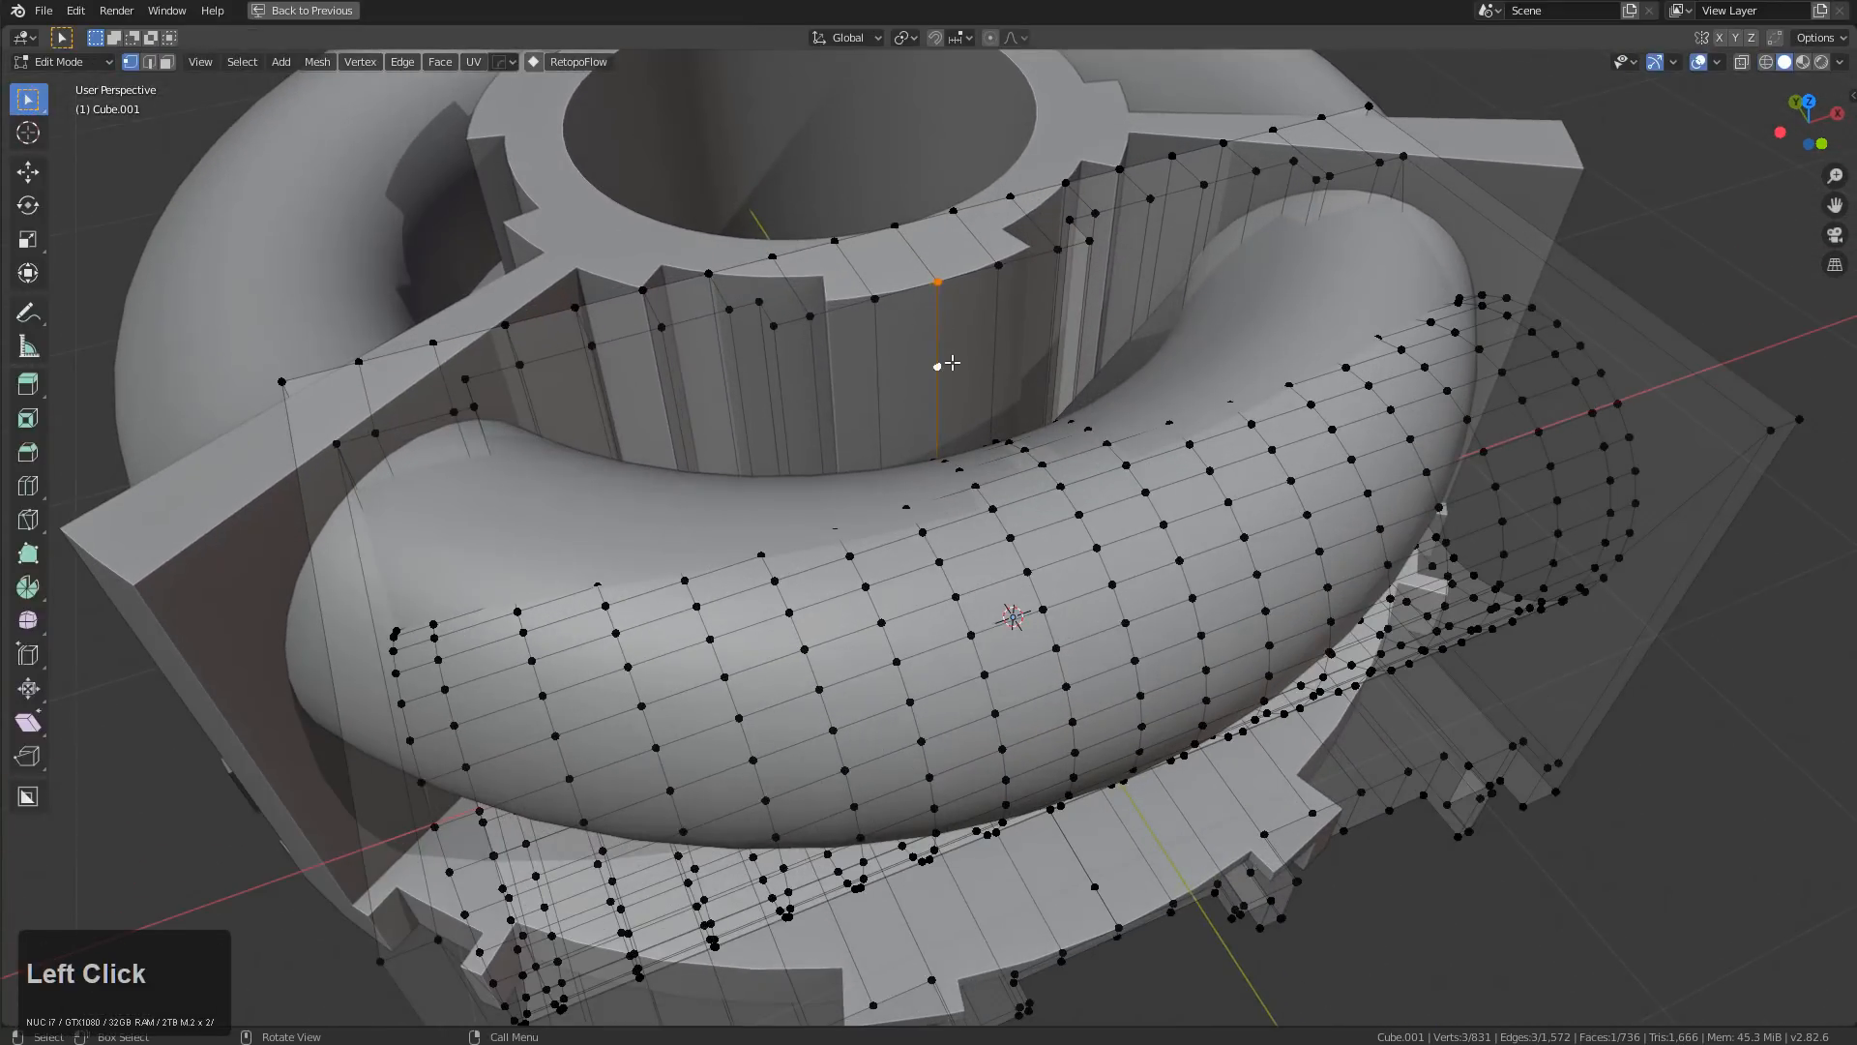
pyautogui.scroll(3, 941, 291)
pyautogui.scroll(-4, 941, 287)
pyautogui.moveTo(941, 286); pyautogui.dragTo(938, 402, button='middle')
pyautogui.scroll(3, 1053, 473)
pyautogui.scroll(1, 1053, 473)
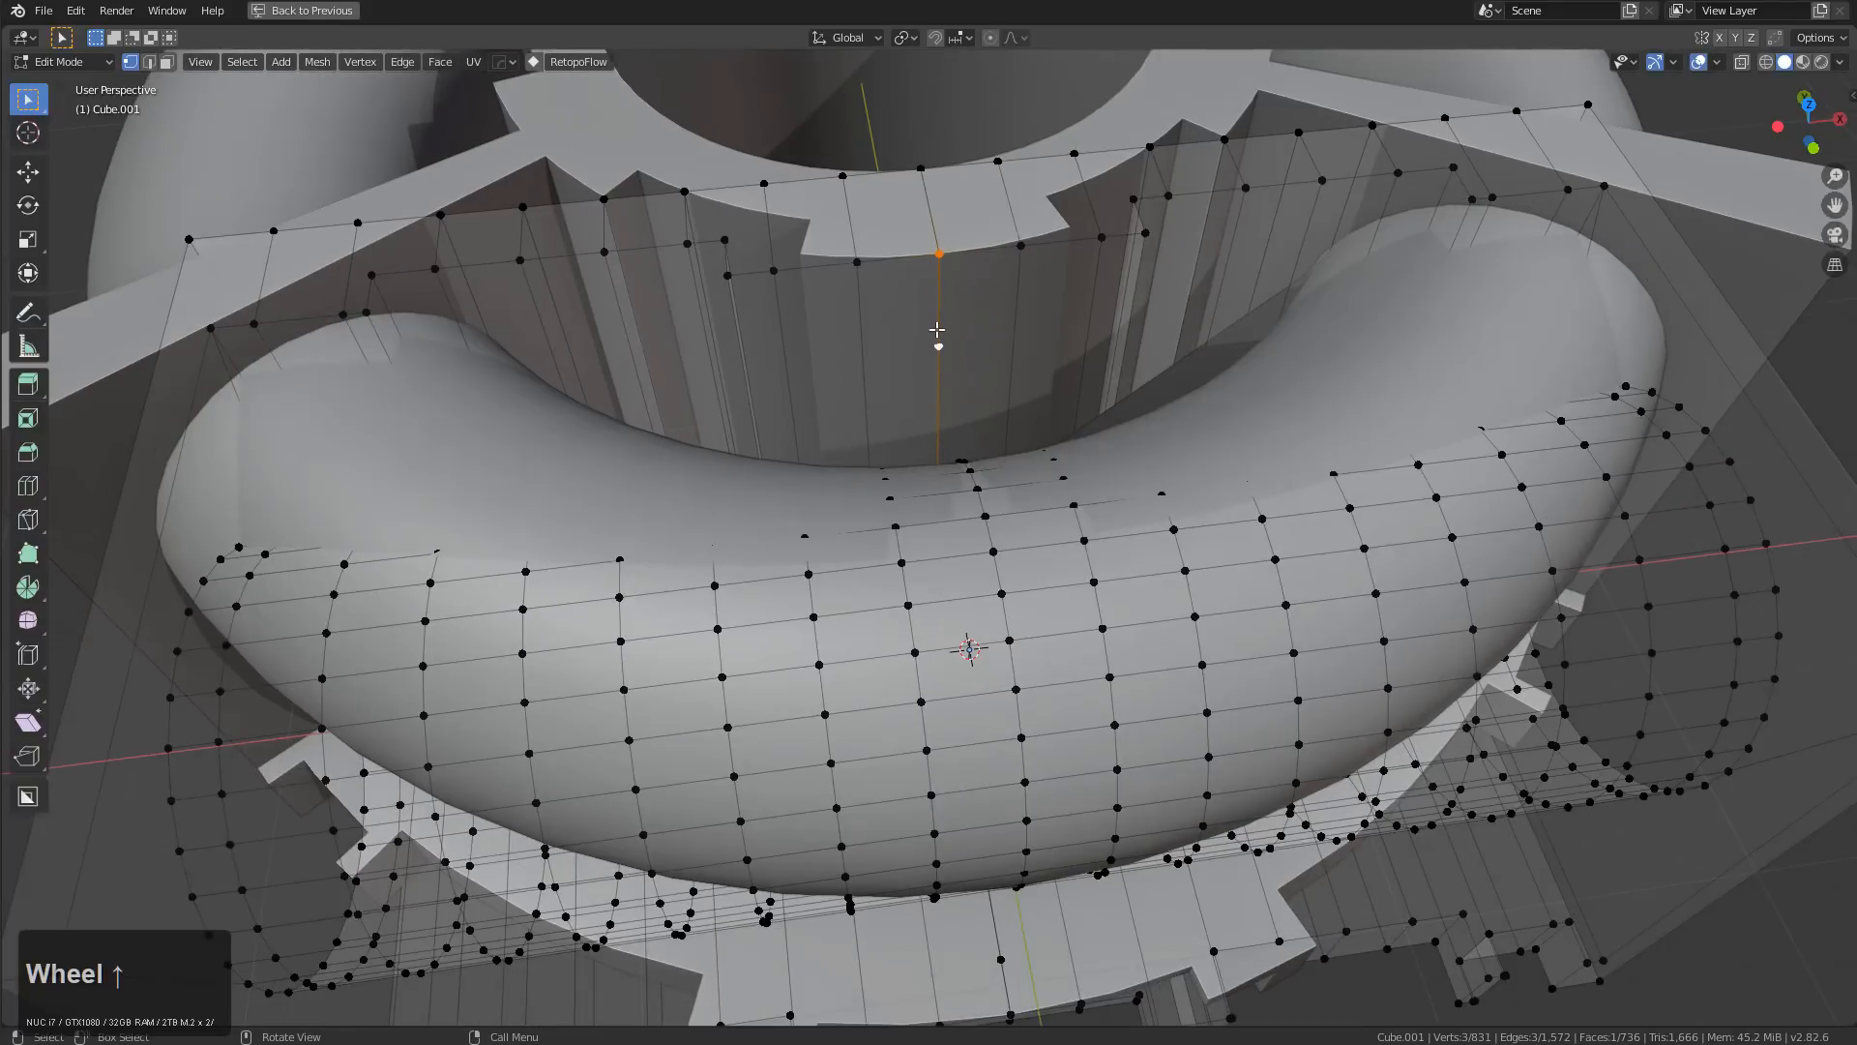
pyautogui.press('Tab')
pyautogui.scroll(-6, 1006, 523)
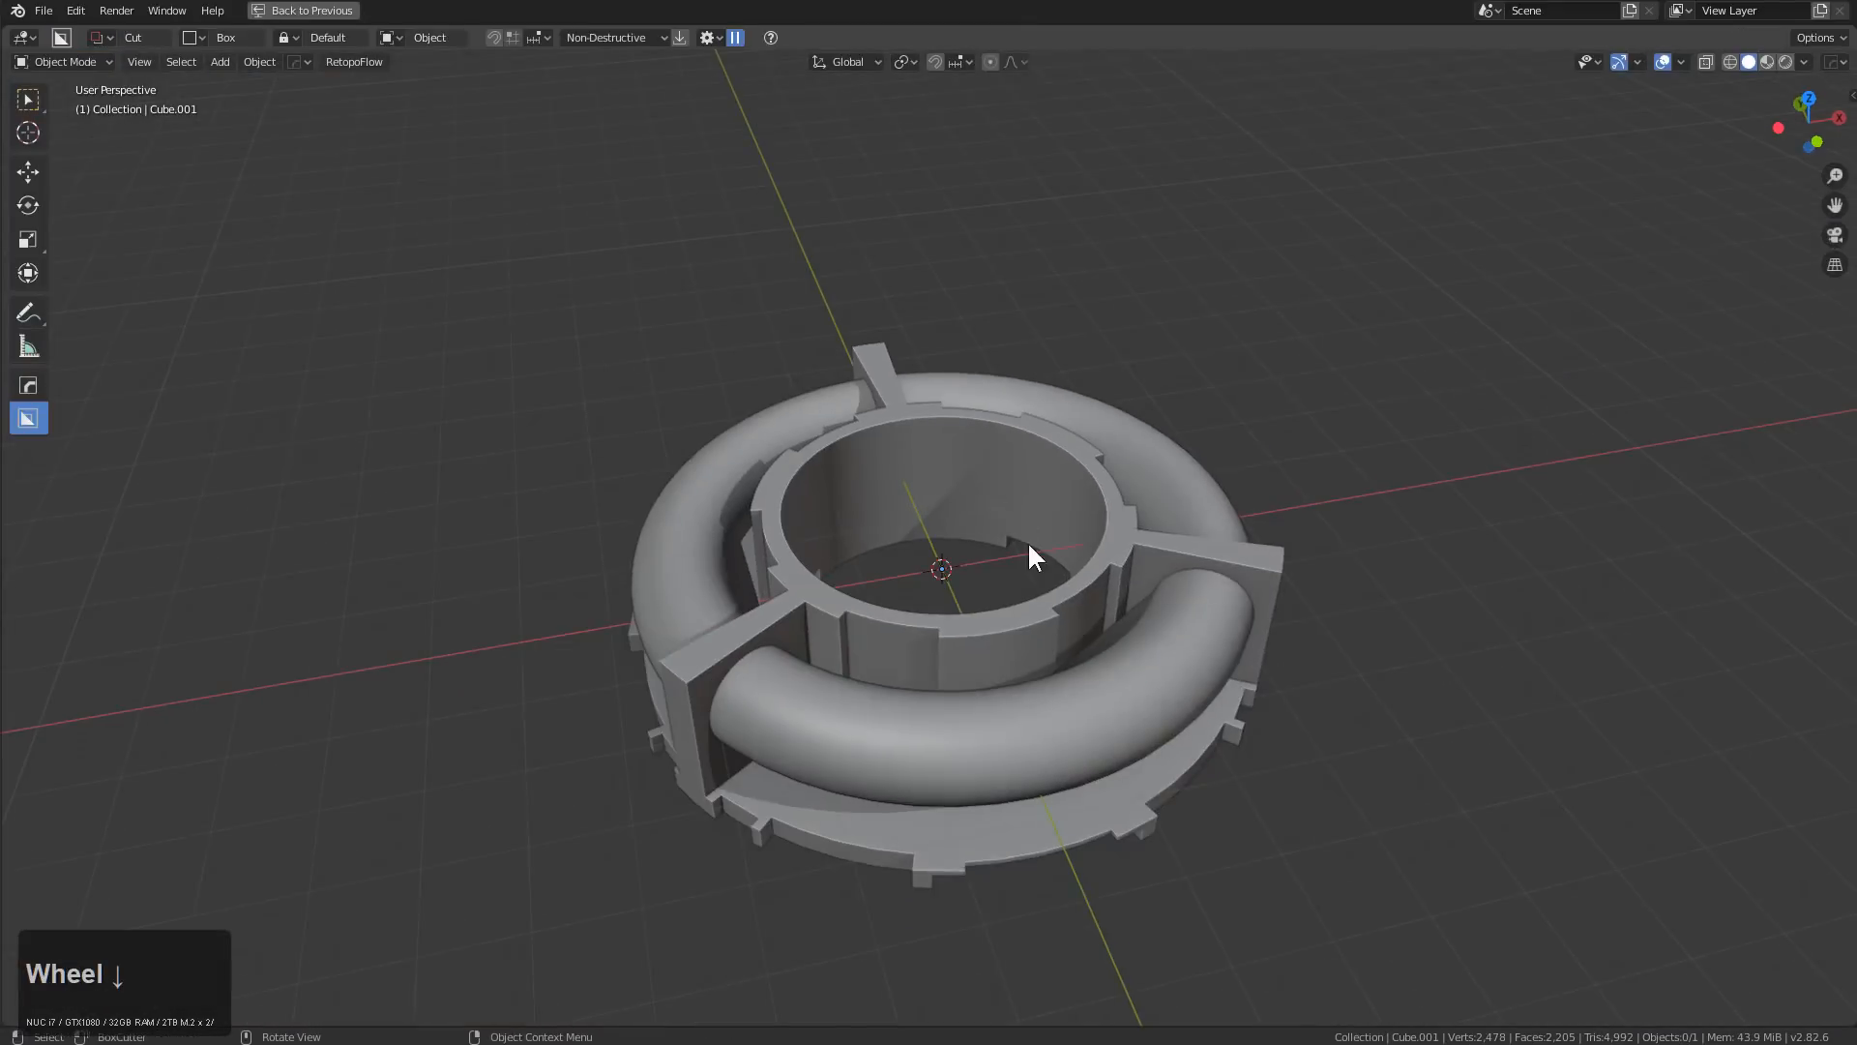
# Mirror the ring symmetrically about its centre with the Hard Ops Mirror tool
pyautogui.scroll(2, 1041, 523)
pyautogui.moveTo(1040, 522); pyautogui.dragTo(1101, 668, button='middle')
pyautogui.scroll(-2, 1224, 553)
pyautogui.scroll(3, 1072, 600)
pyautogui.moveTo(1106, 605); pyautogui.dragTo(1058, 609, button='middle')
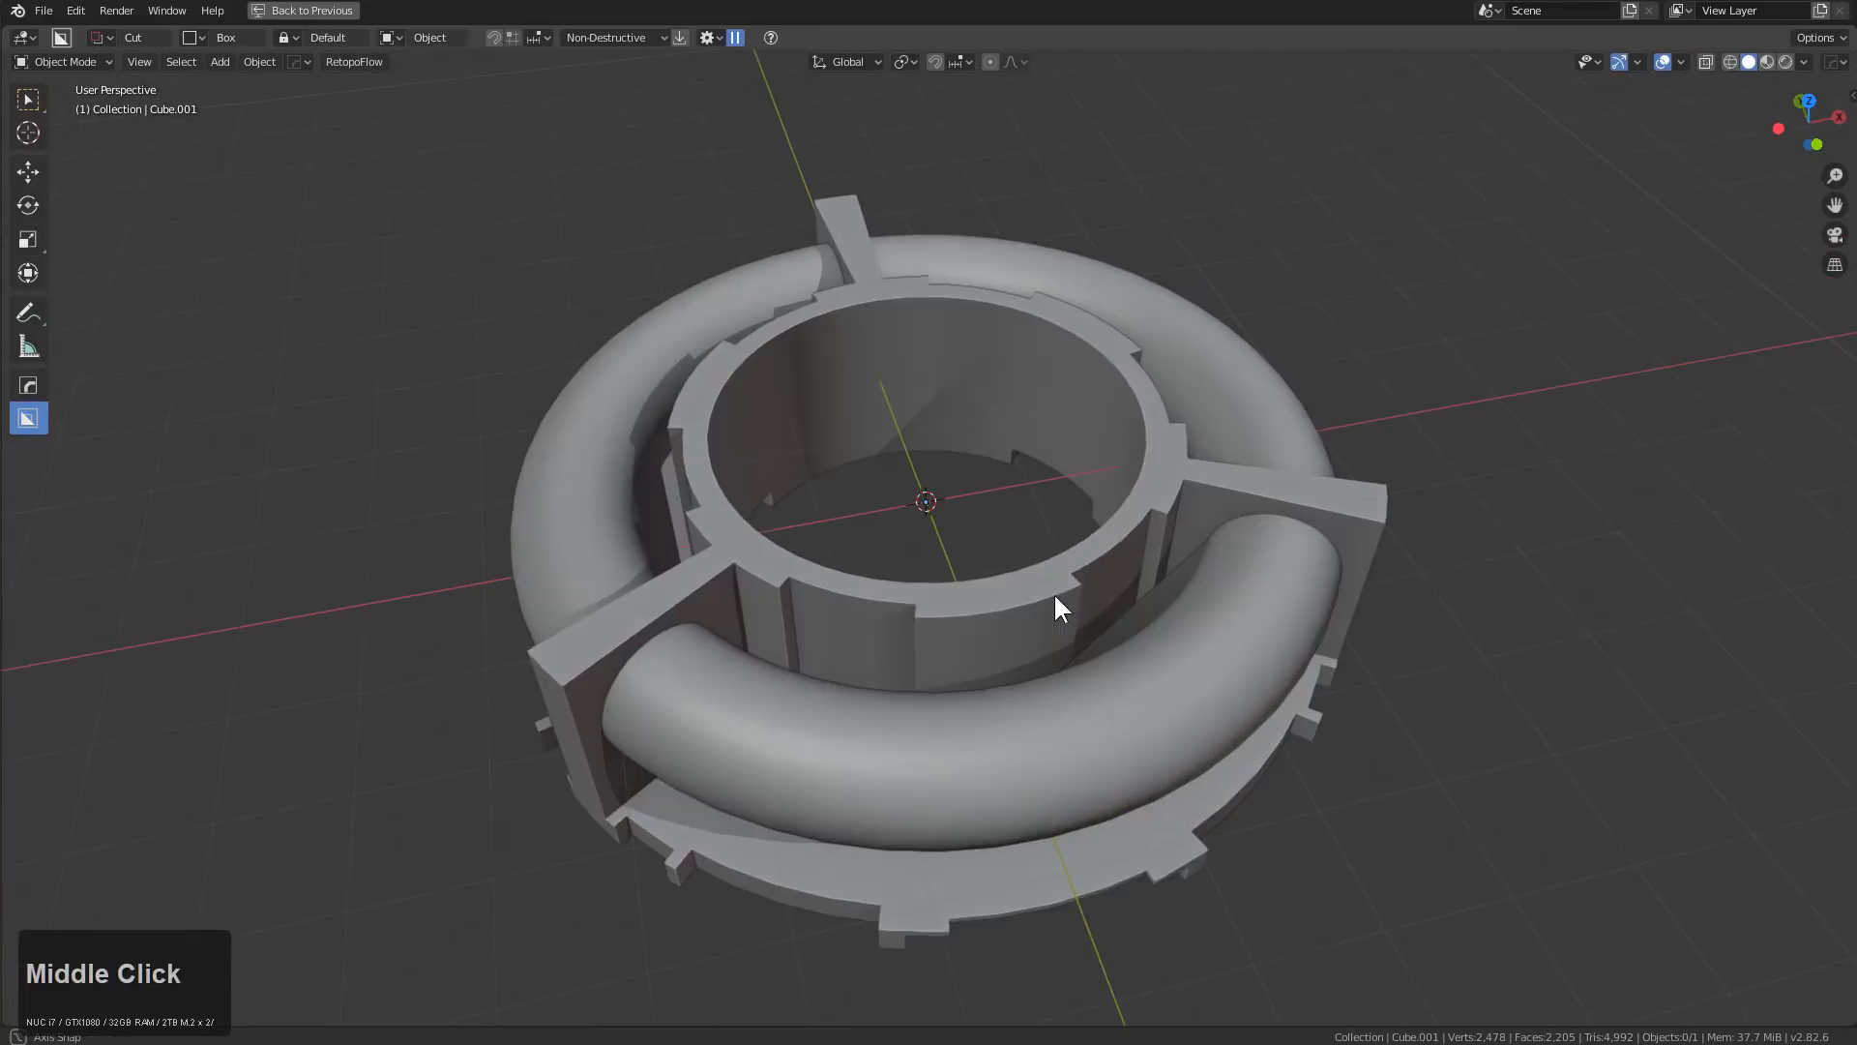
pyautogui.hotkey('alt', 'x')
pyautogui.click(870, 693)
pyautogui.hotkey('alt', 'x')
pyautogui.click(759, 533)
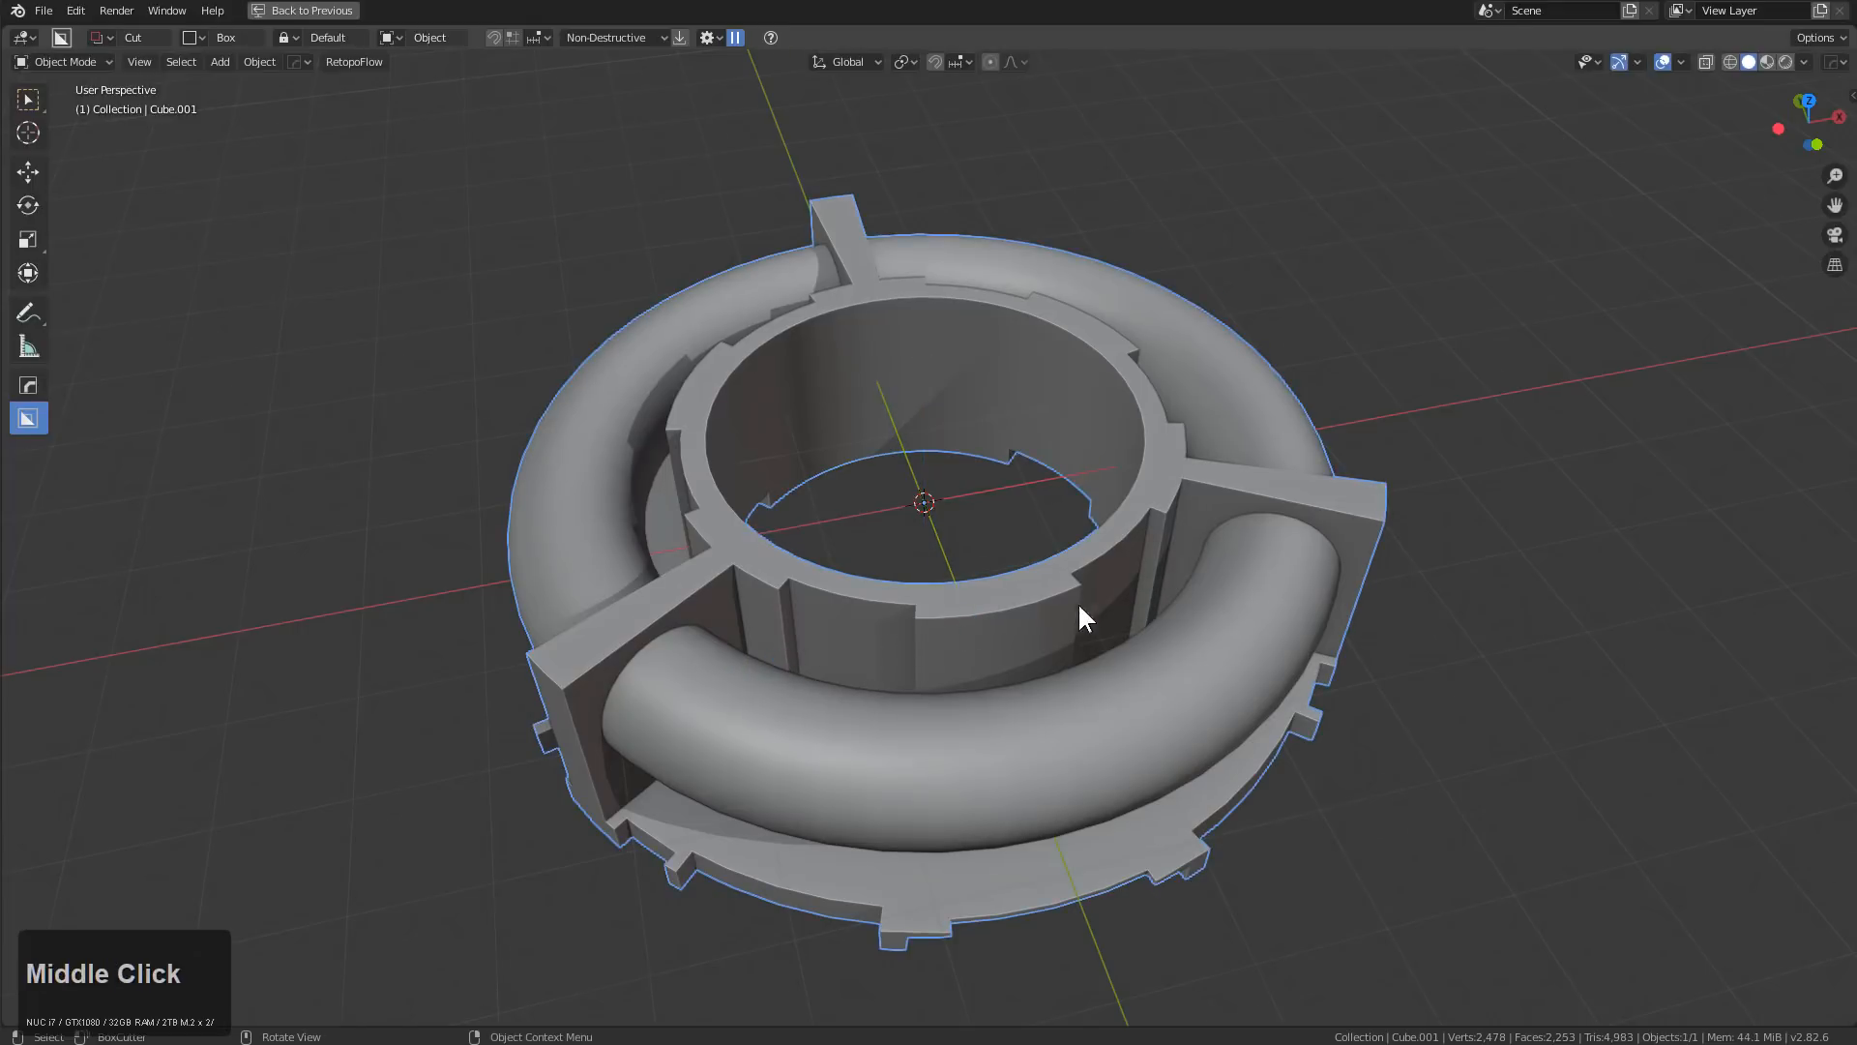
# Create a bounding box around the mirrored ring with the Hard Ops To Box operation
pyautogui.moveTo(1081, 593); pyautogui.dragTo(854, 754, button='middle')
pyautogui.moveTo(1153, 571); pyautogui.dragTo(768, 567, button='middle')
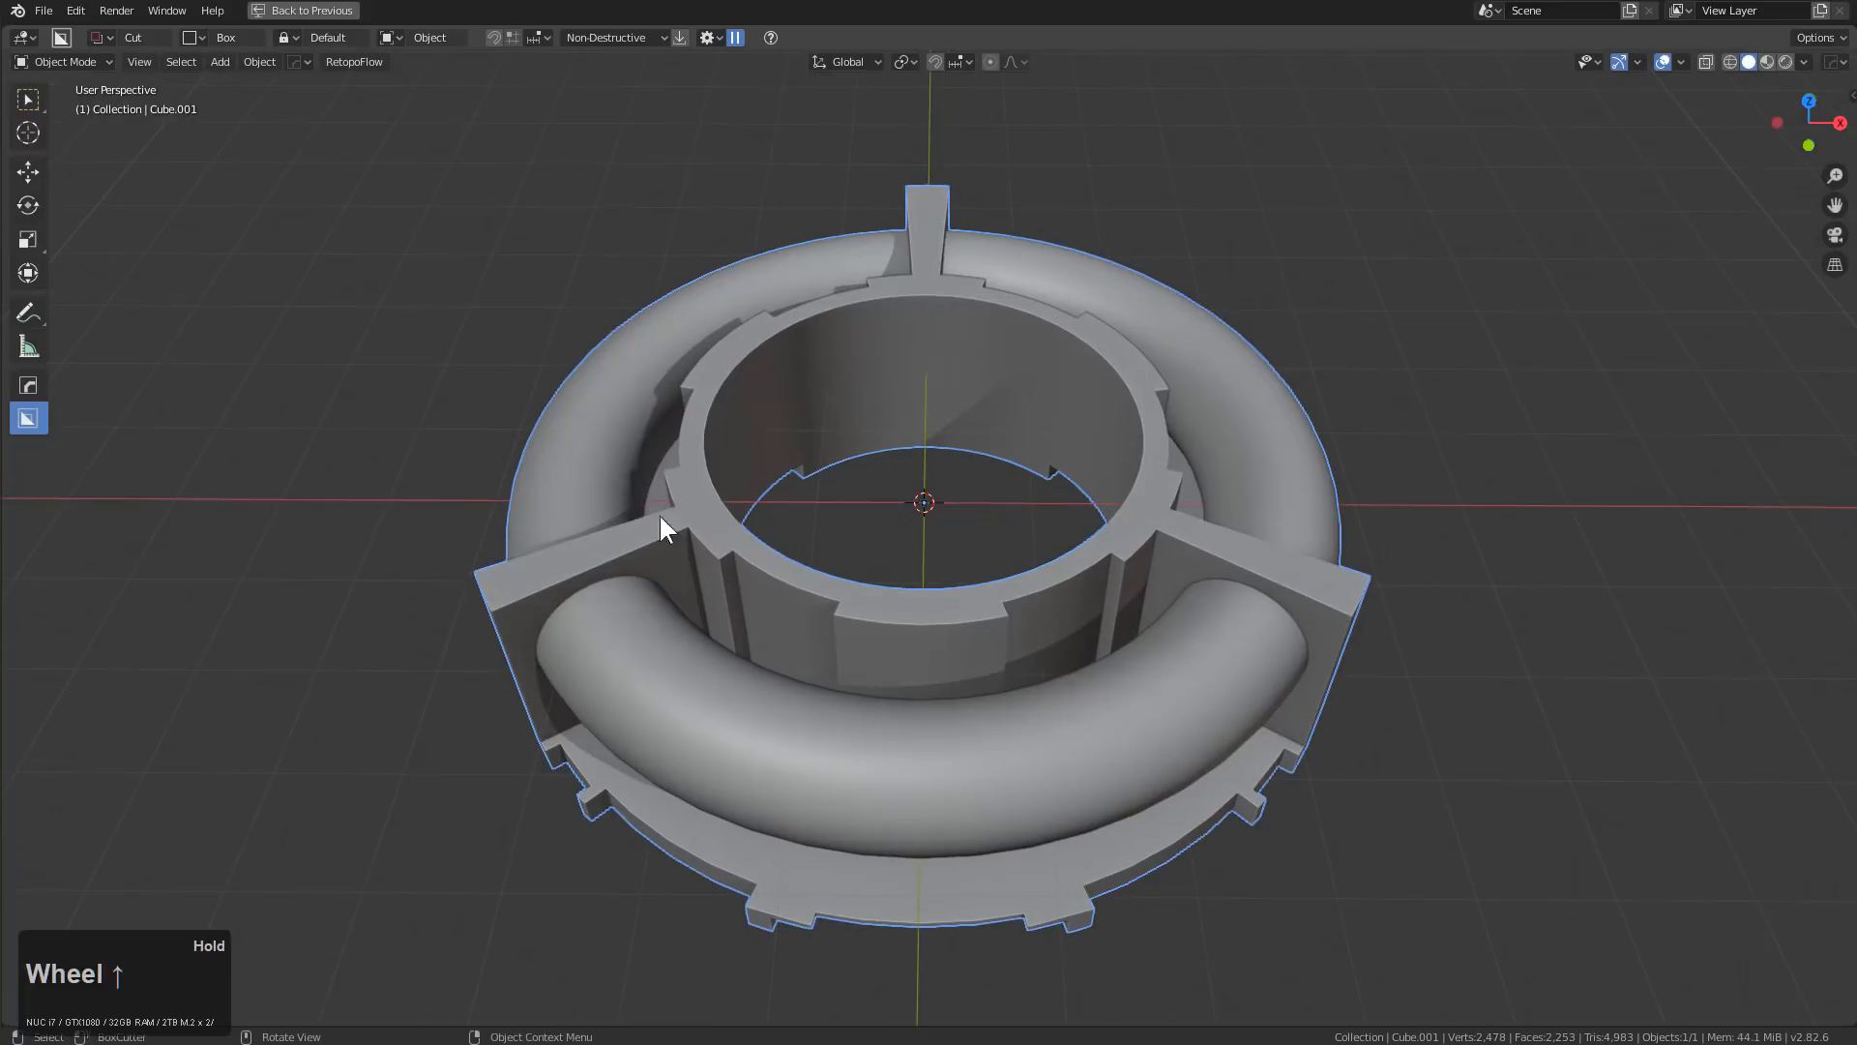
pyautogui.moveTo(984, 426); pyautogui.dragTo(1045, 533, button='middle')
pyautogui.scroll(1, 1045, 533)
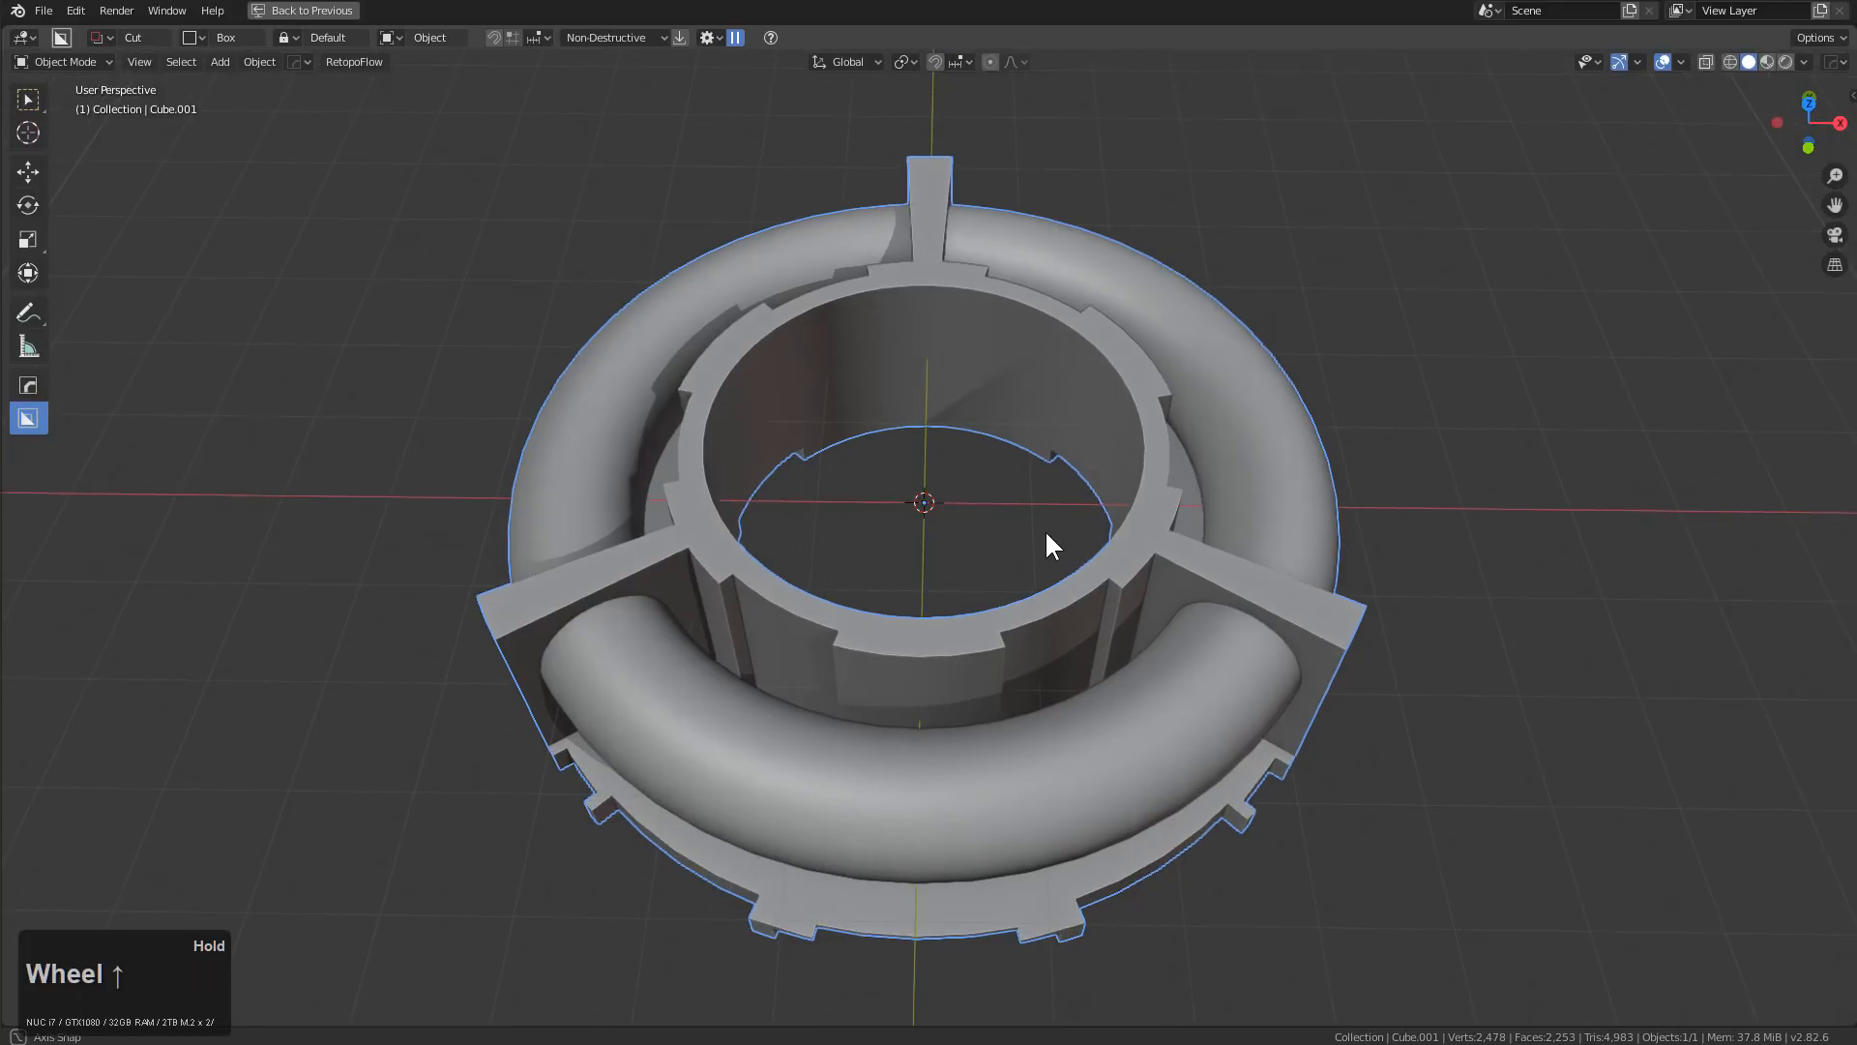
pyautogui.scroll(-1, 1046, 544)
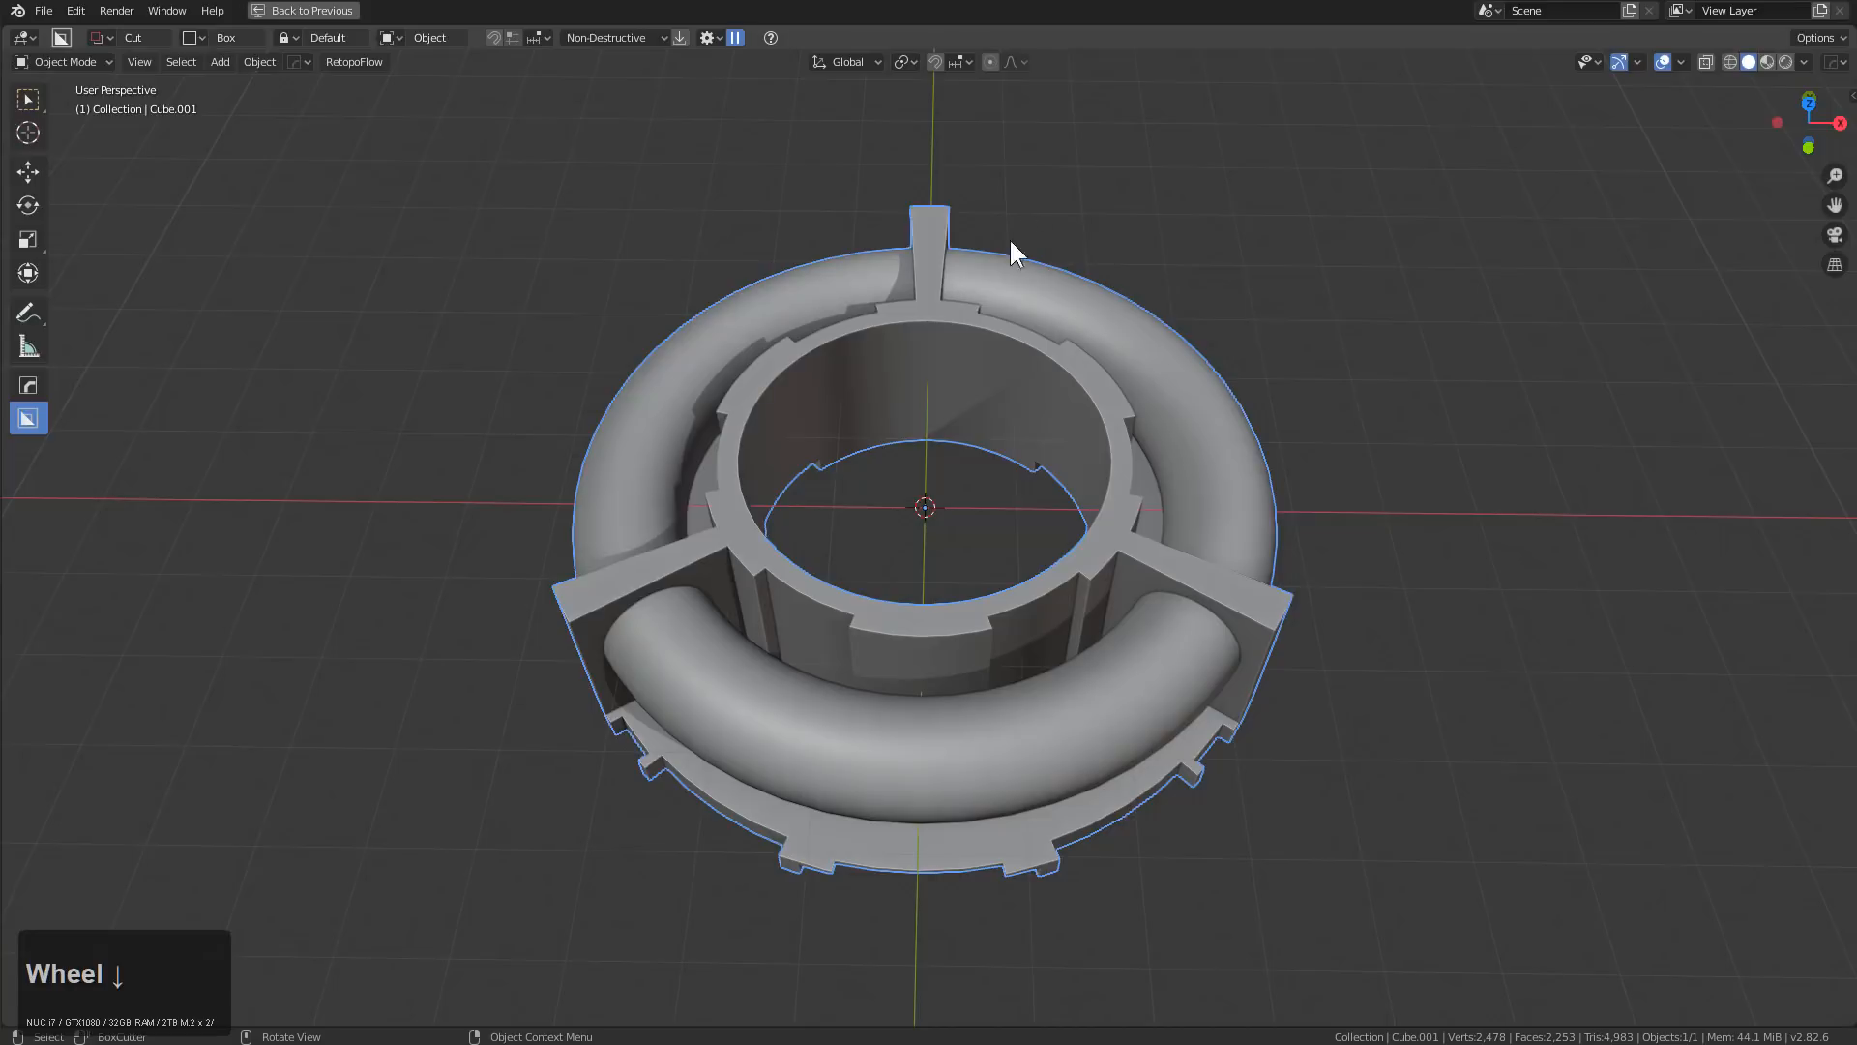
pyautogui.moveTo(823, 474); pyautogui.dragTo(1122, 422, button='middle')
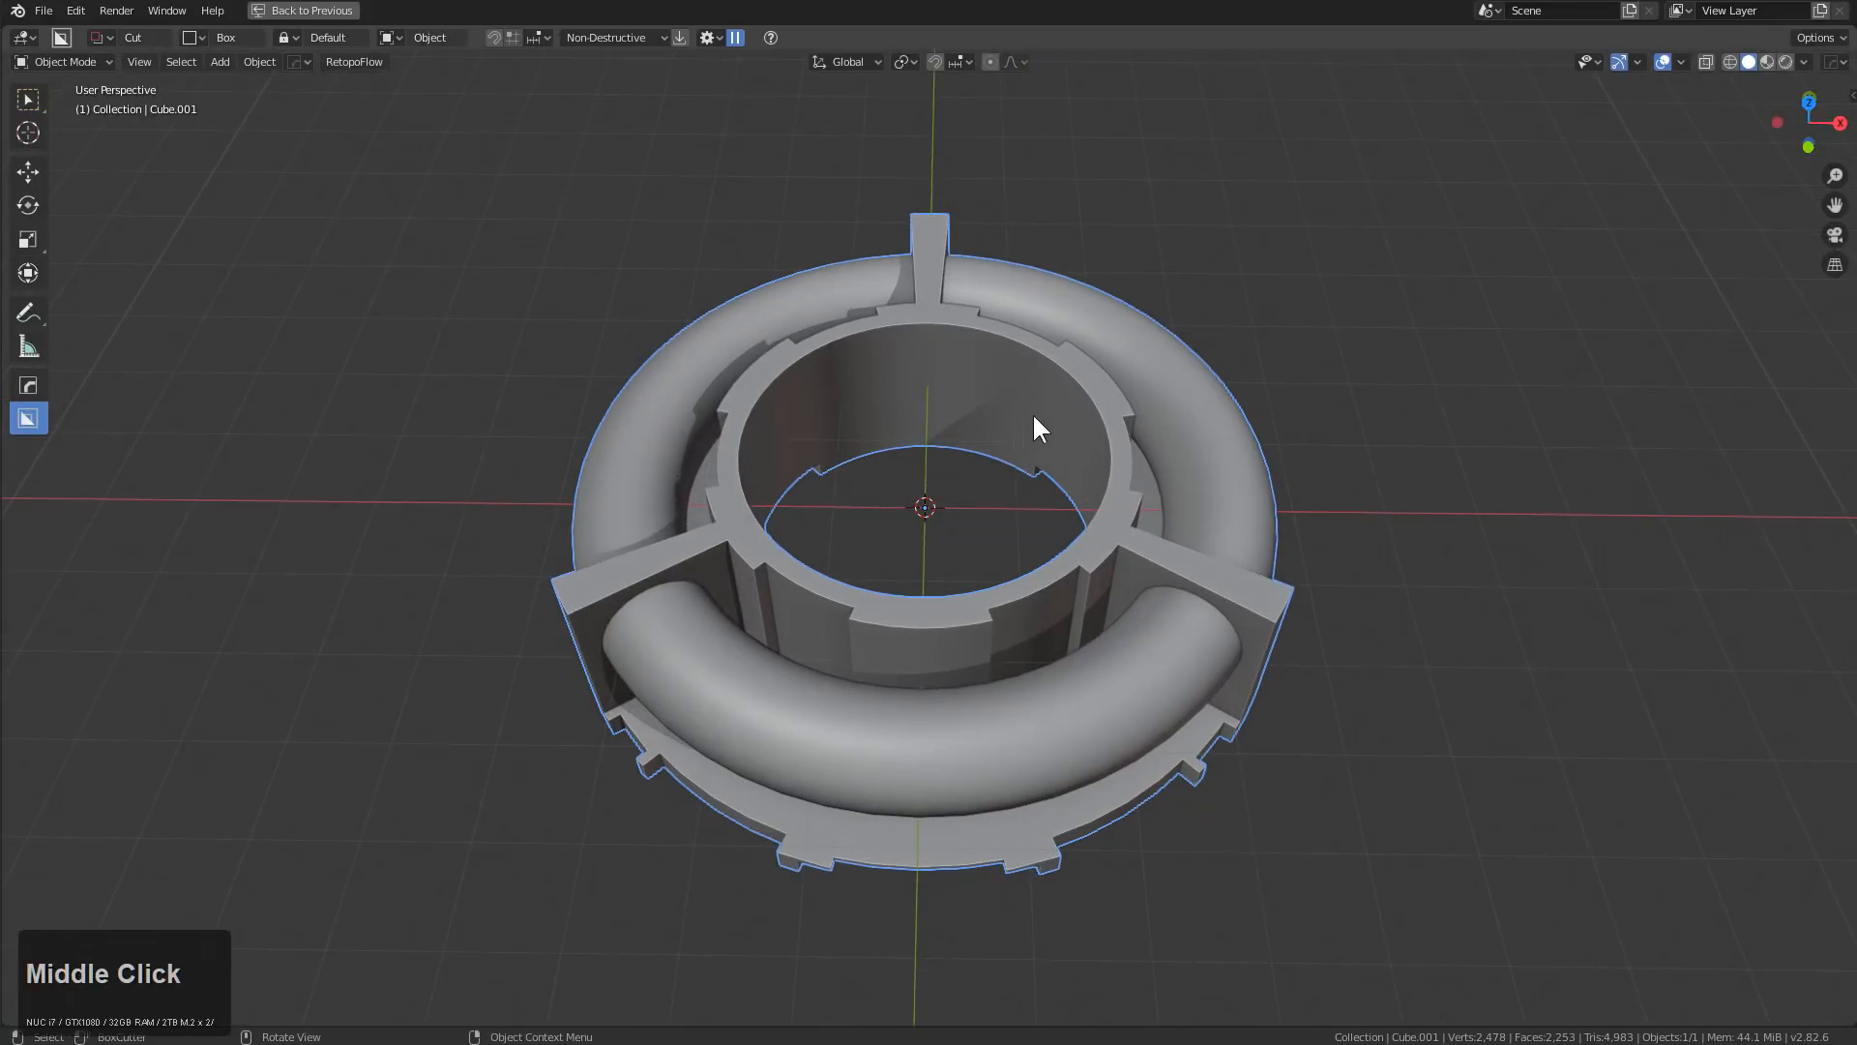
pyautogui.press('q')
pyautogui.press('o')
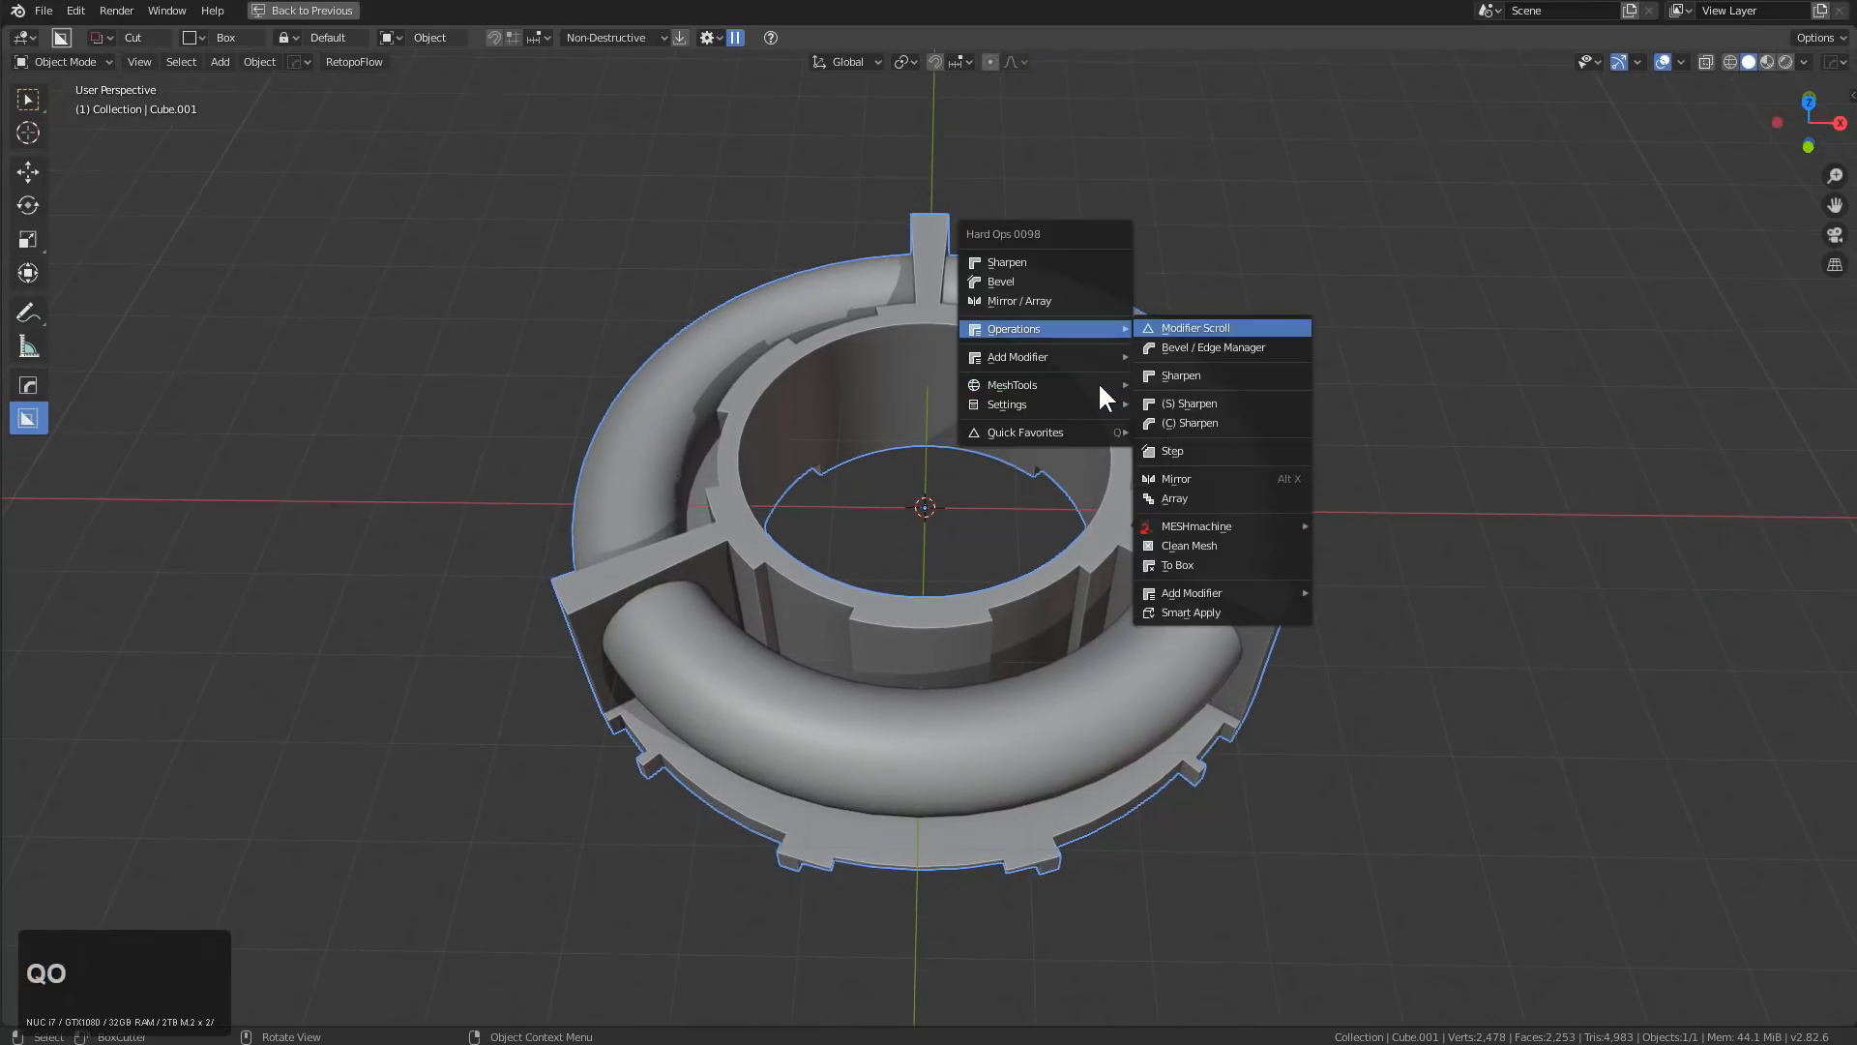
pyautogui.press('t')
pyautogui.moveTo(1094, 391); pyautogui.dragTo(934, 438, button='middle')
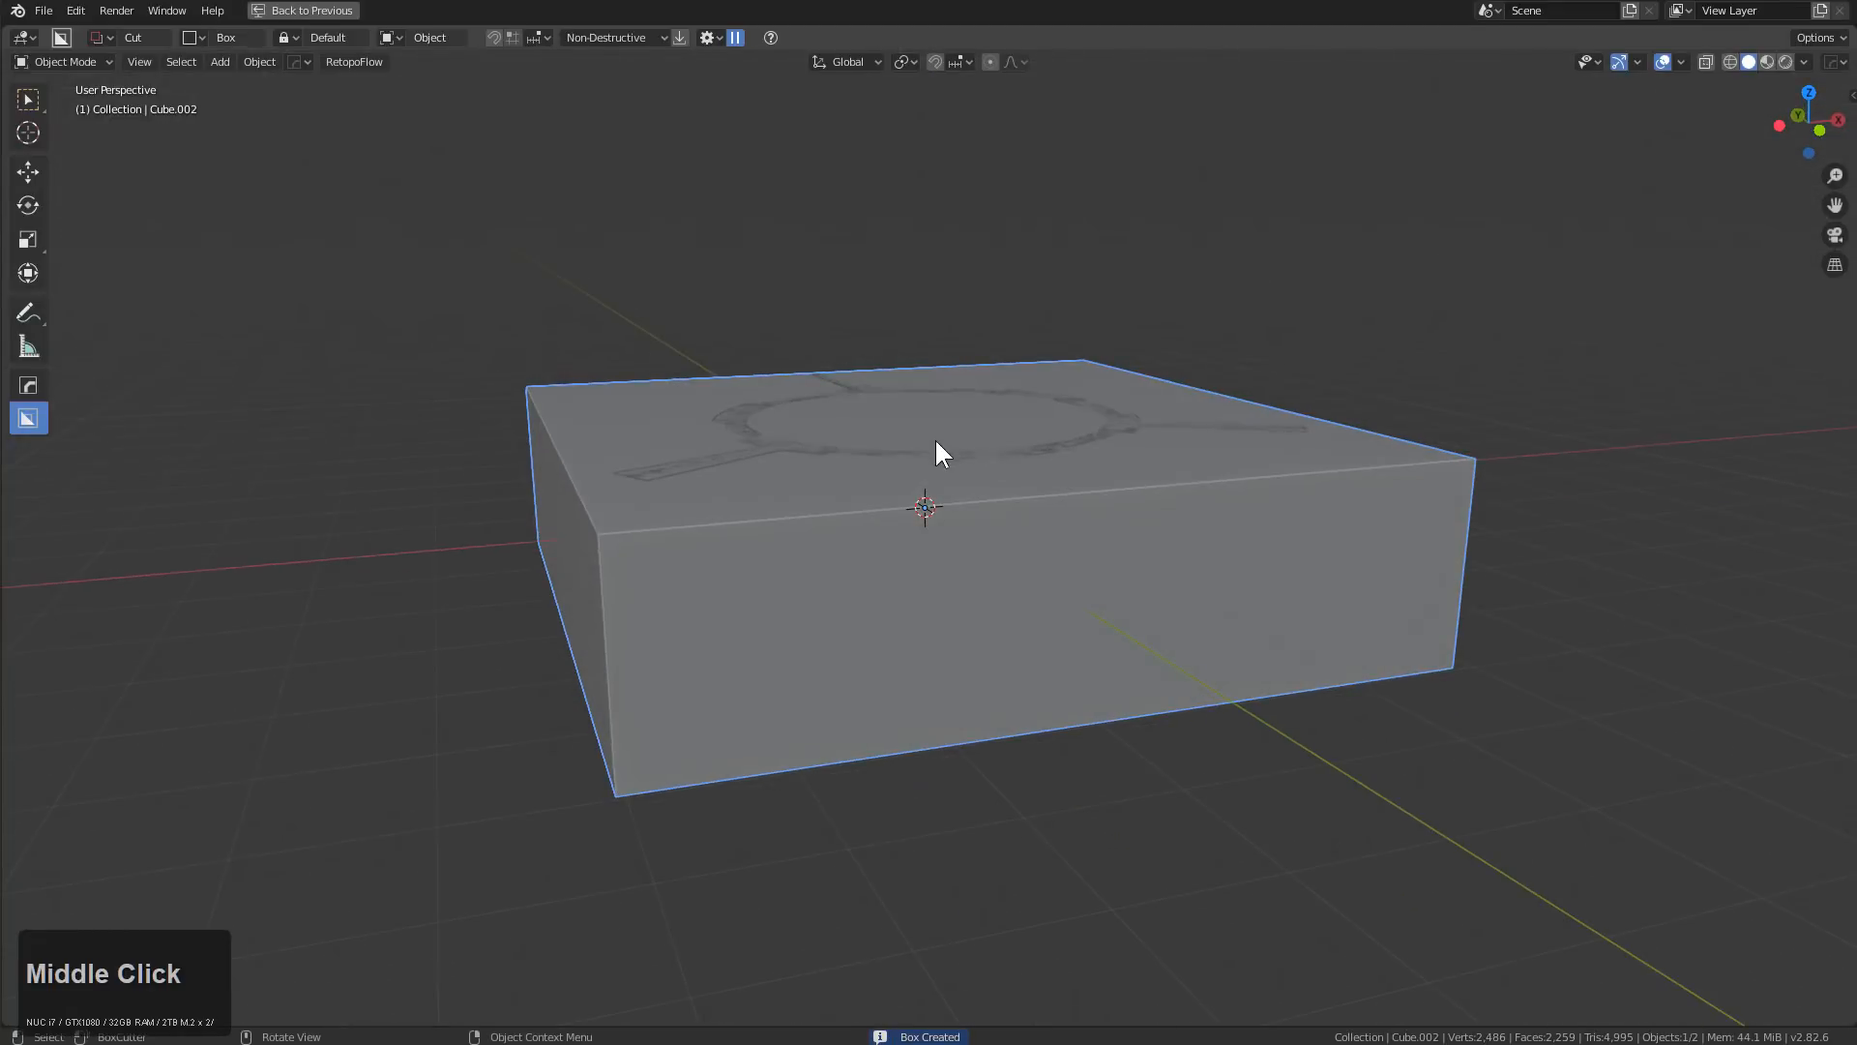
pyautogui.press('q')
pyautogui.moveTo(954, 425)
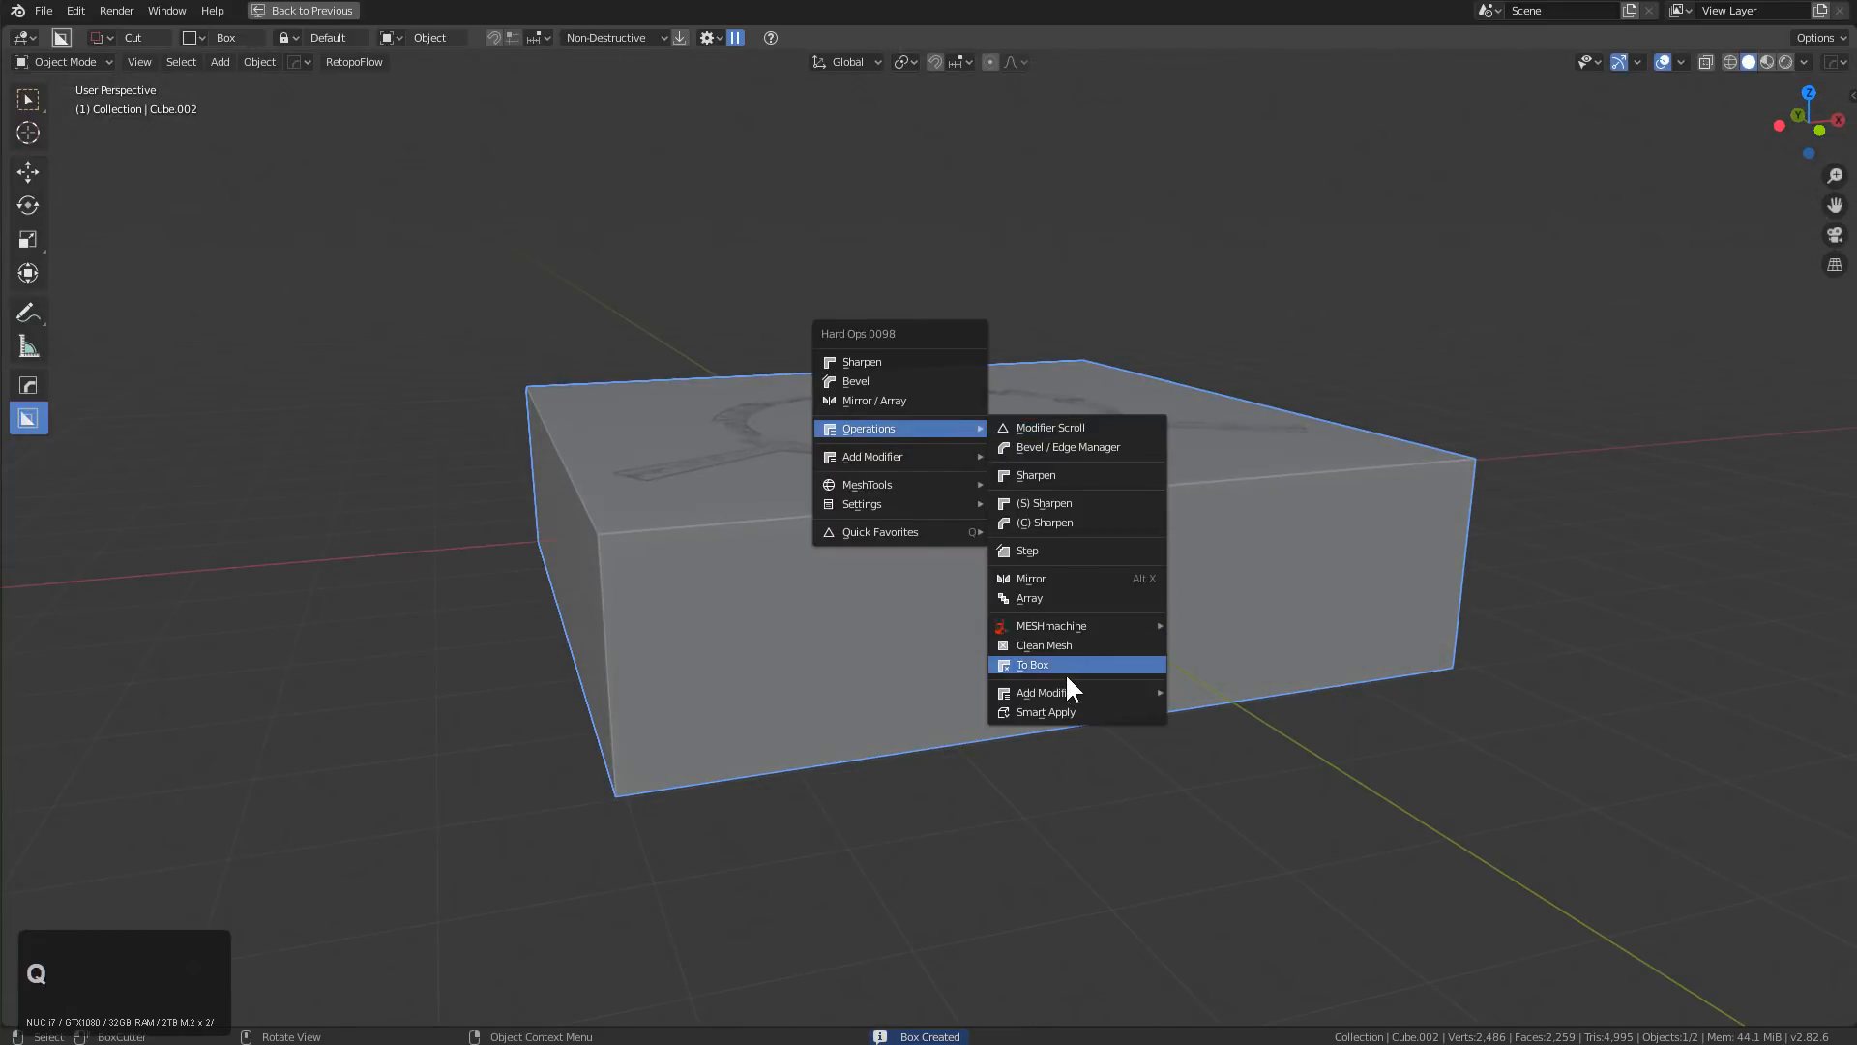
pyautogui.moveTo(1095, 457); pyautogui.dragTo(912, 497, button='middle')
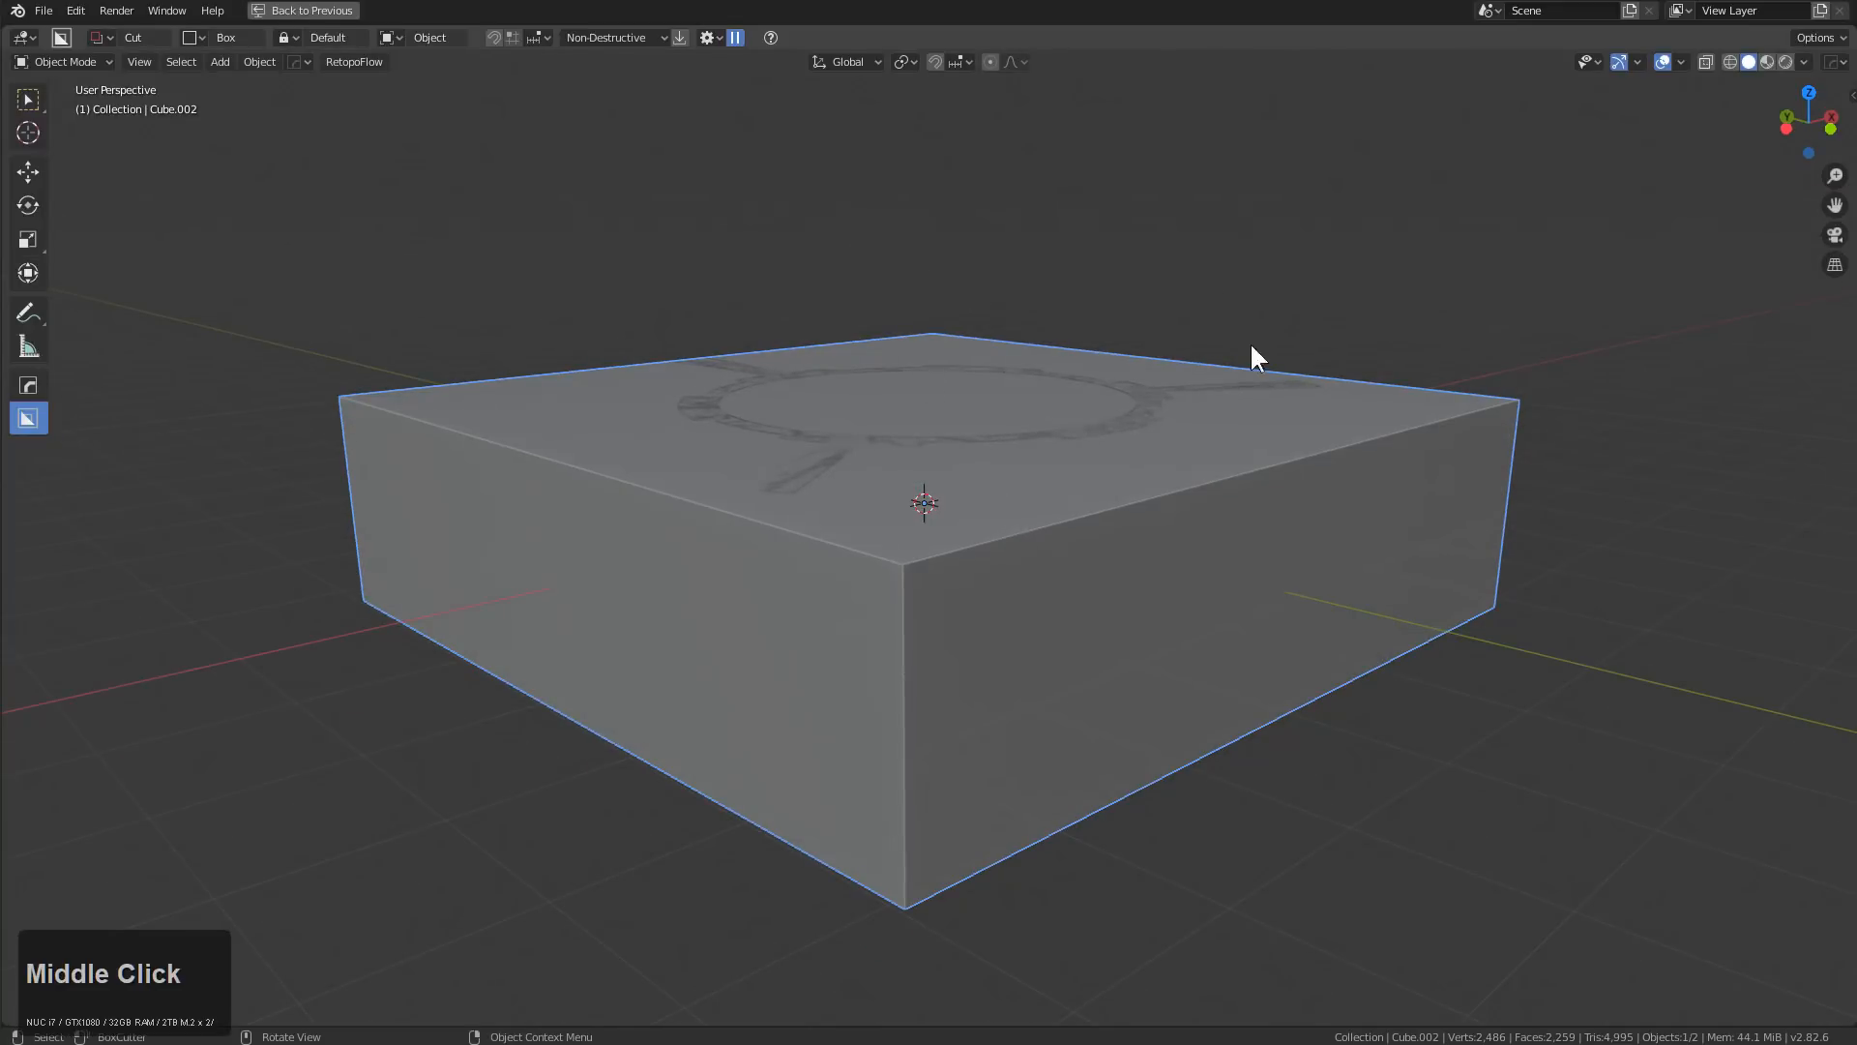
pyautogui.moveTo(1169, 439); pyautogui.dragTo(826, 480, button='middle')
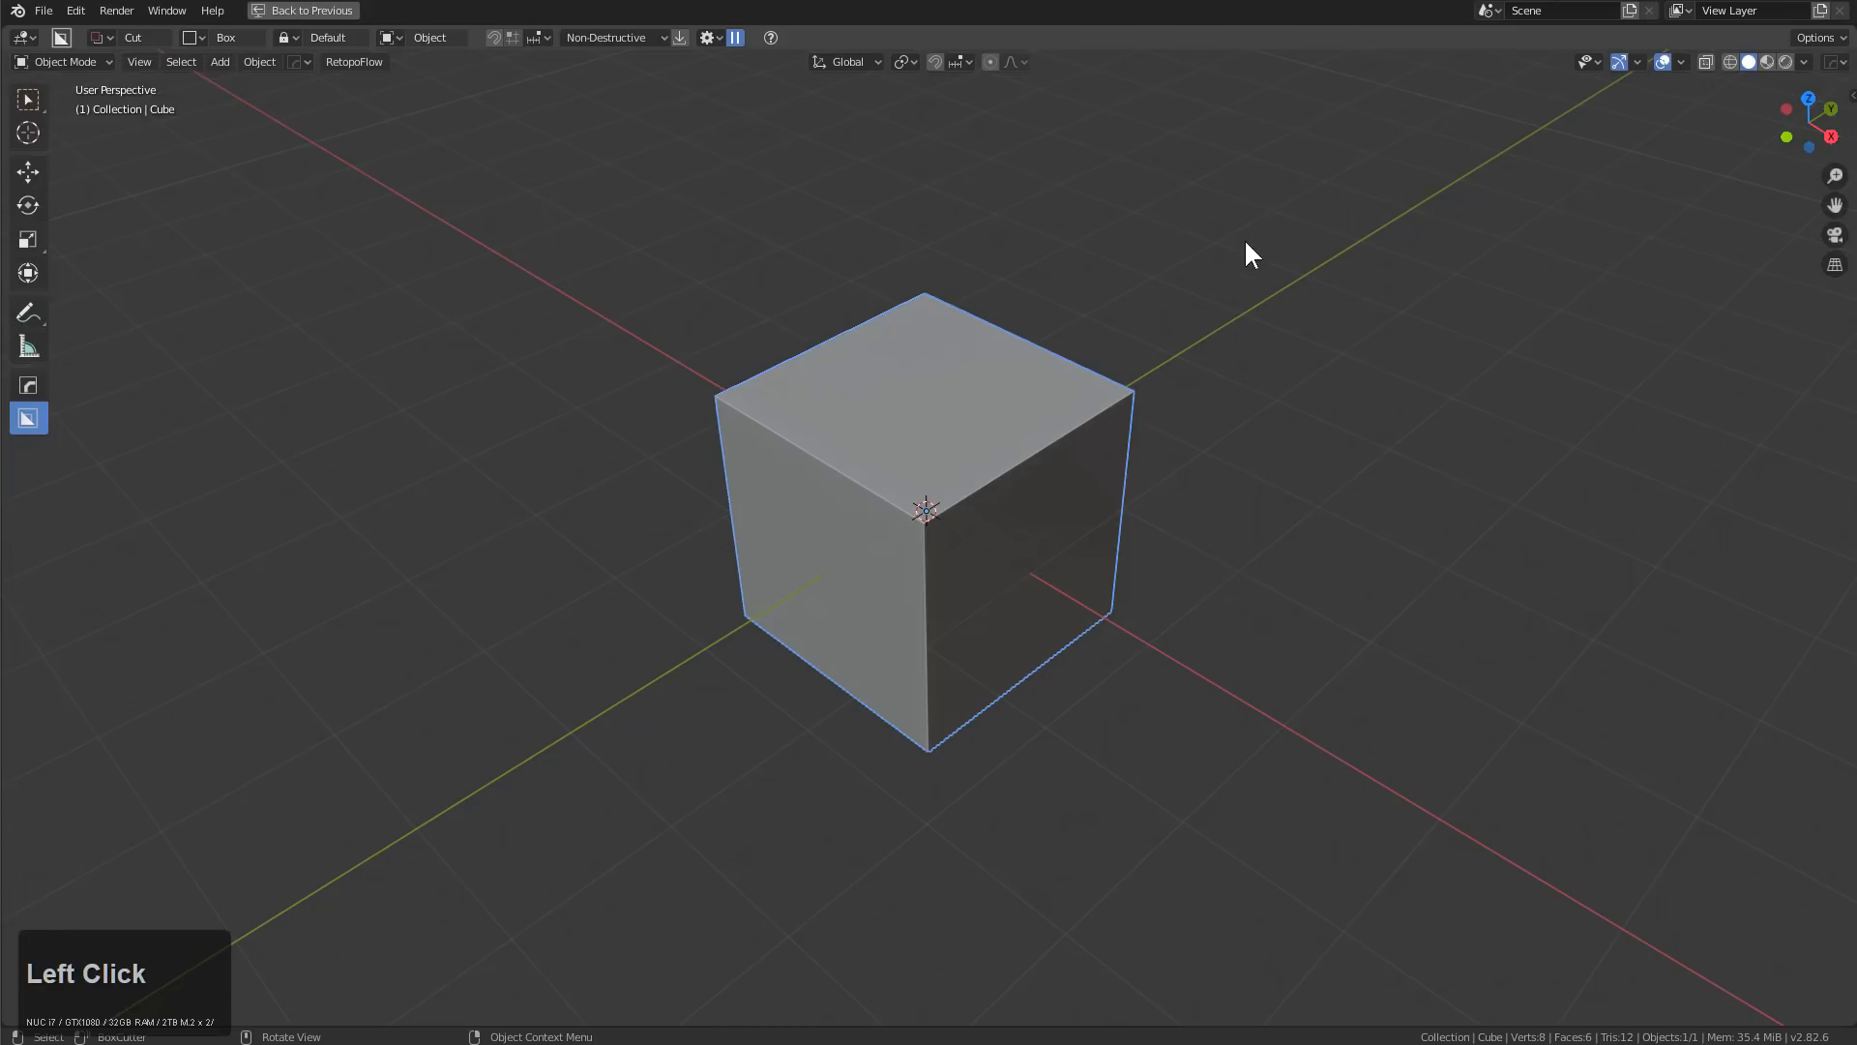
# Cut a box-shaped notch along one upper side of the cube with BoxCutter
pyautogui.scroll(1, 1188, 365)
pyautogui.moveTo(1189, 365); pyautogui.dragTo(1098, 398, button='middle')
pyautogui.scroll(2, 1190, 372)
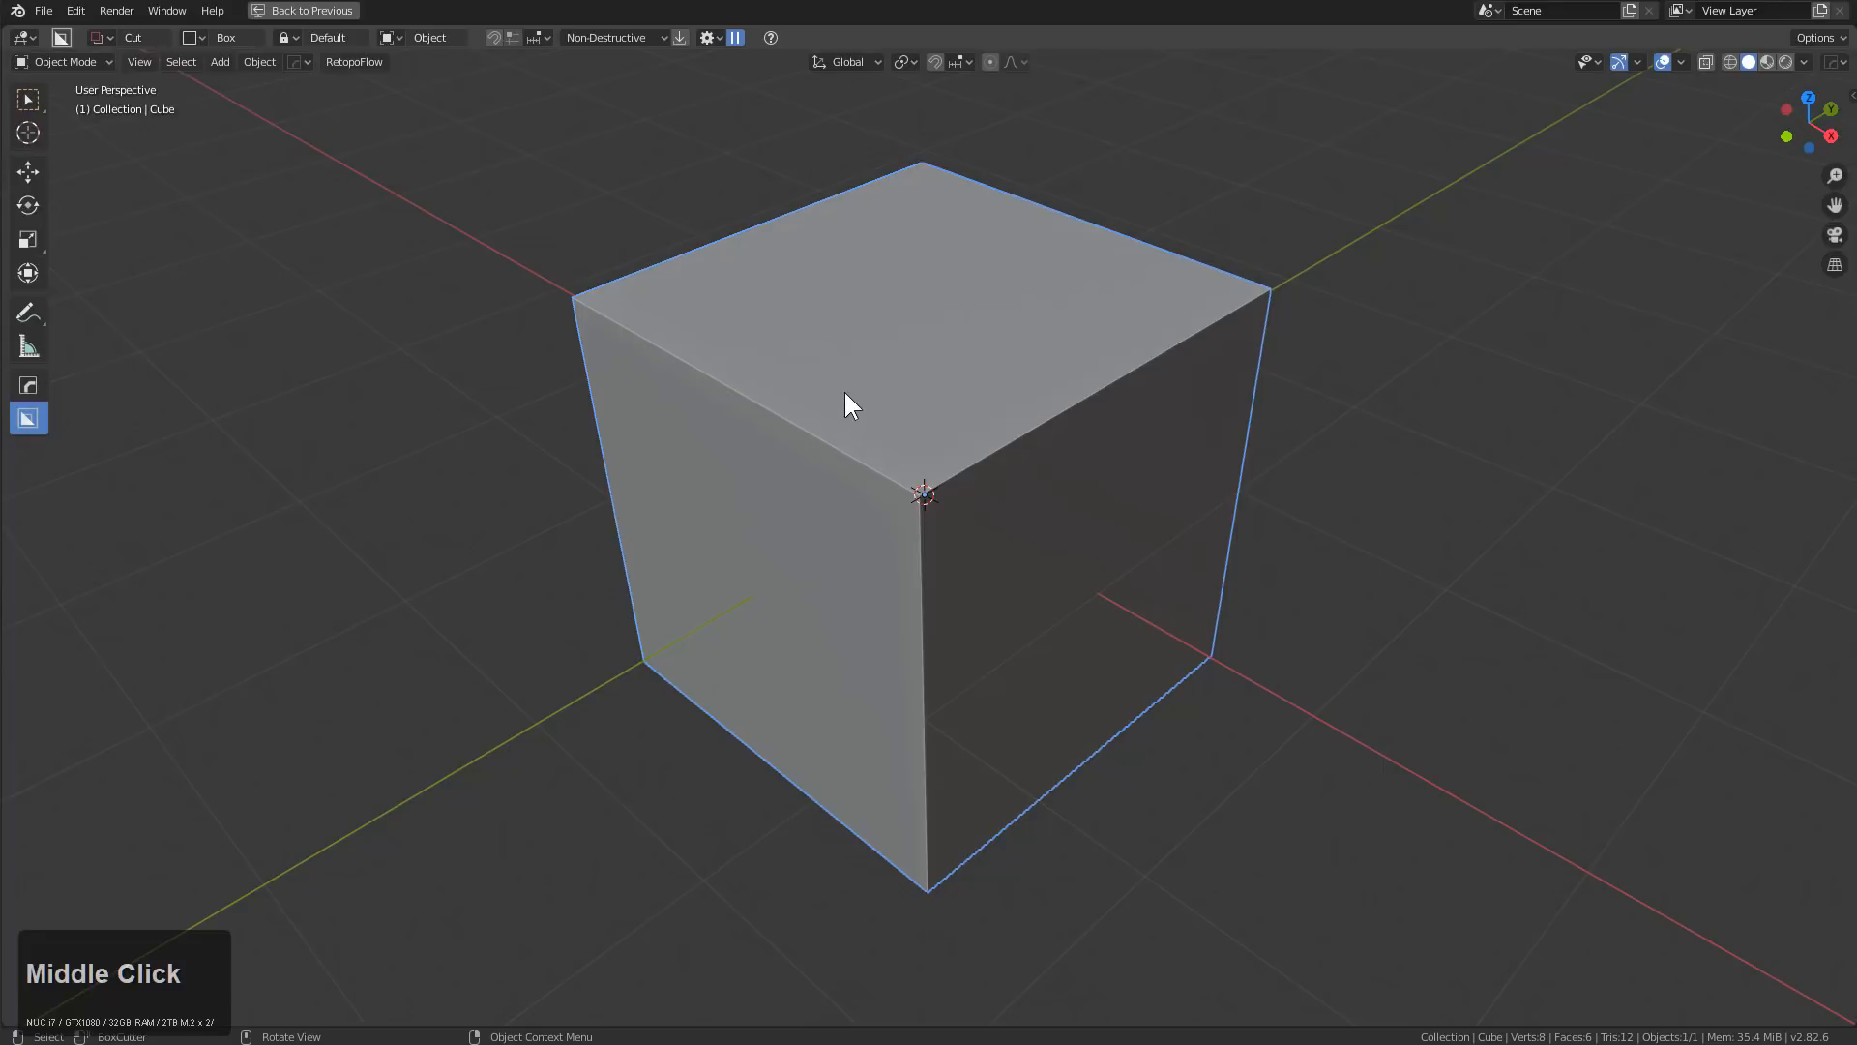
pyautogui.moveTo(845, 395); pyautogui.dragTo(866, 390, button='middle')
pyautogui.moveTo(1053, 333)
pyautogui.mouseDown()
pyautogui.moveTo(931, 542)
pyautogui.moveTo(978, 594)
pyautogui.mouseUp()
pyautogui.click(1024, 865)
pyautogui.moveTo(1070, 584); pyautogui.dragTo(1117, 534, button='middle')
# Reveal the notch's cutter by scrolling through the cube's modifiers and move it along the Z axis
pyautogui.press('q')
pyautogui.click(1049, 559)
pyautogui.click(1048, 571)
pyautogui.press('g')
pyautogui.press('z')
pyautogui.click(1269, 410)
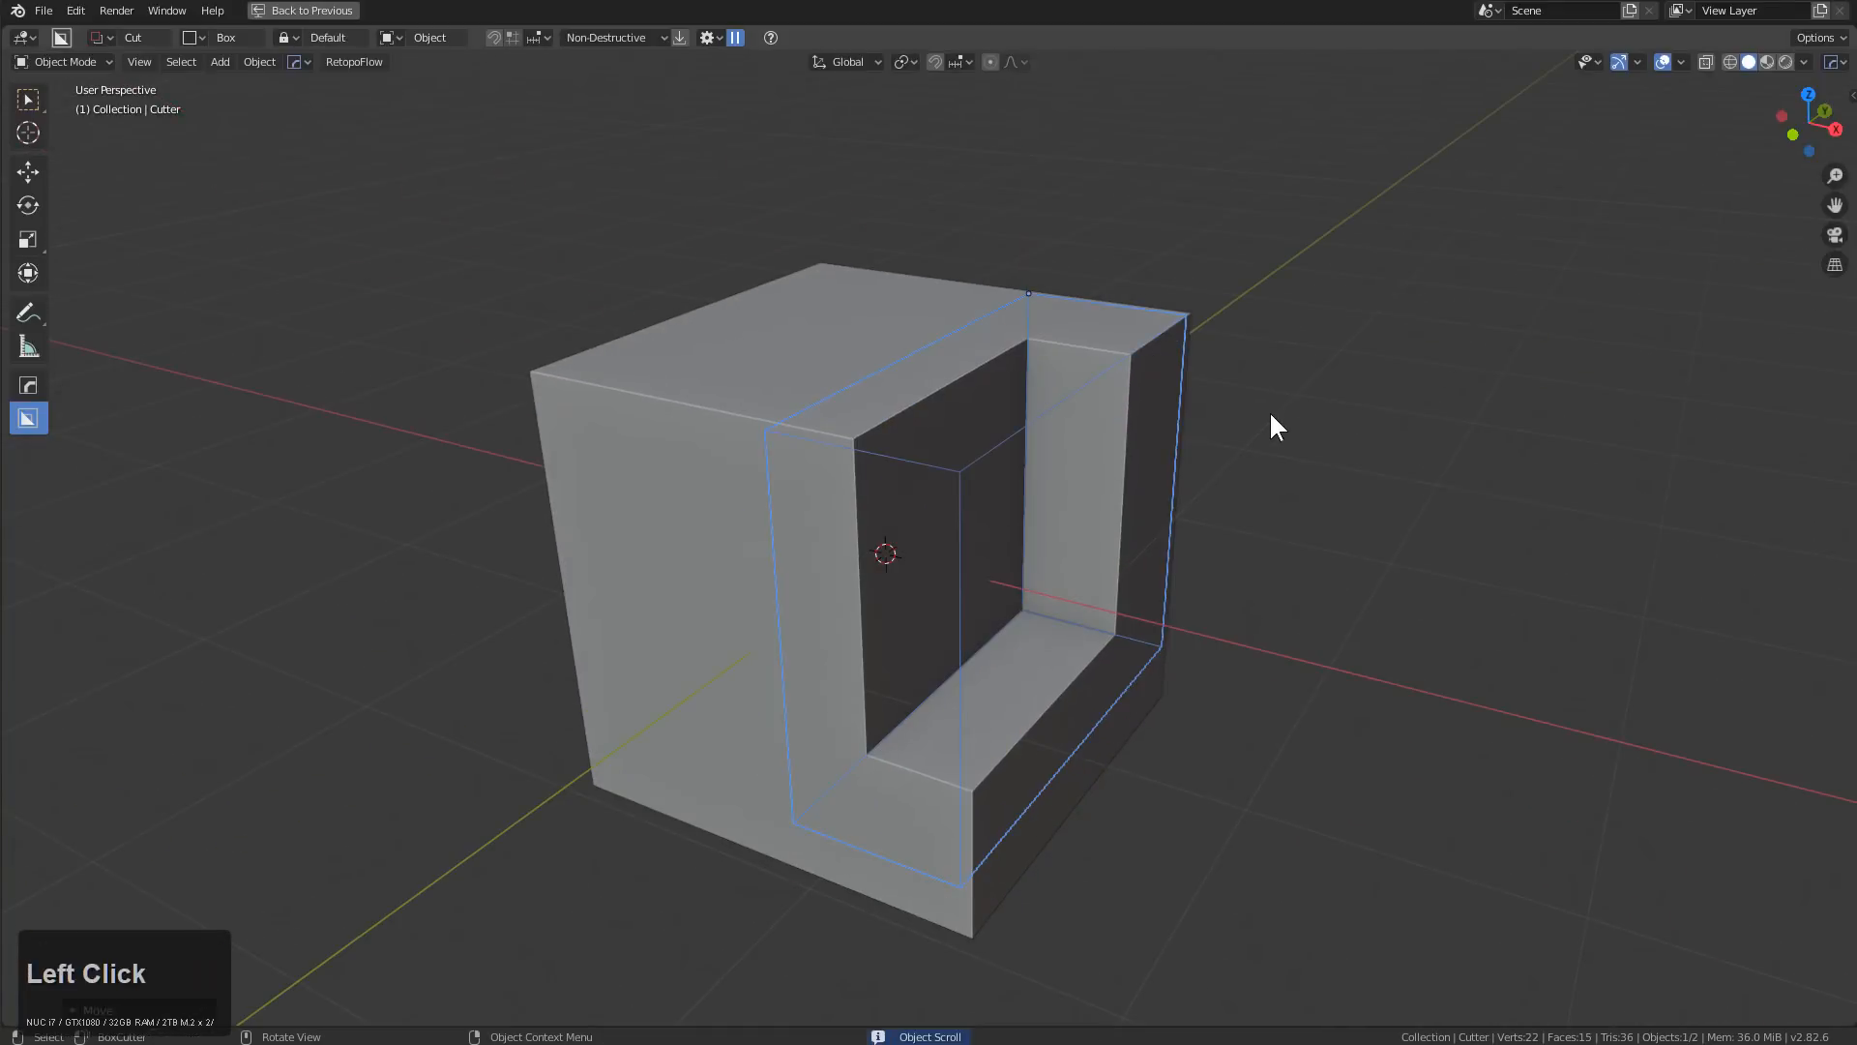
# Slash the cube with the revealed cutter so the corner becomes a separate piece, and select the cube
pyautogui.press('q')
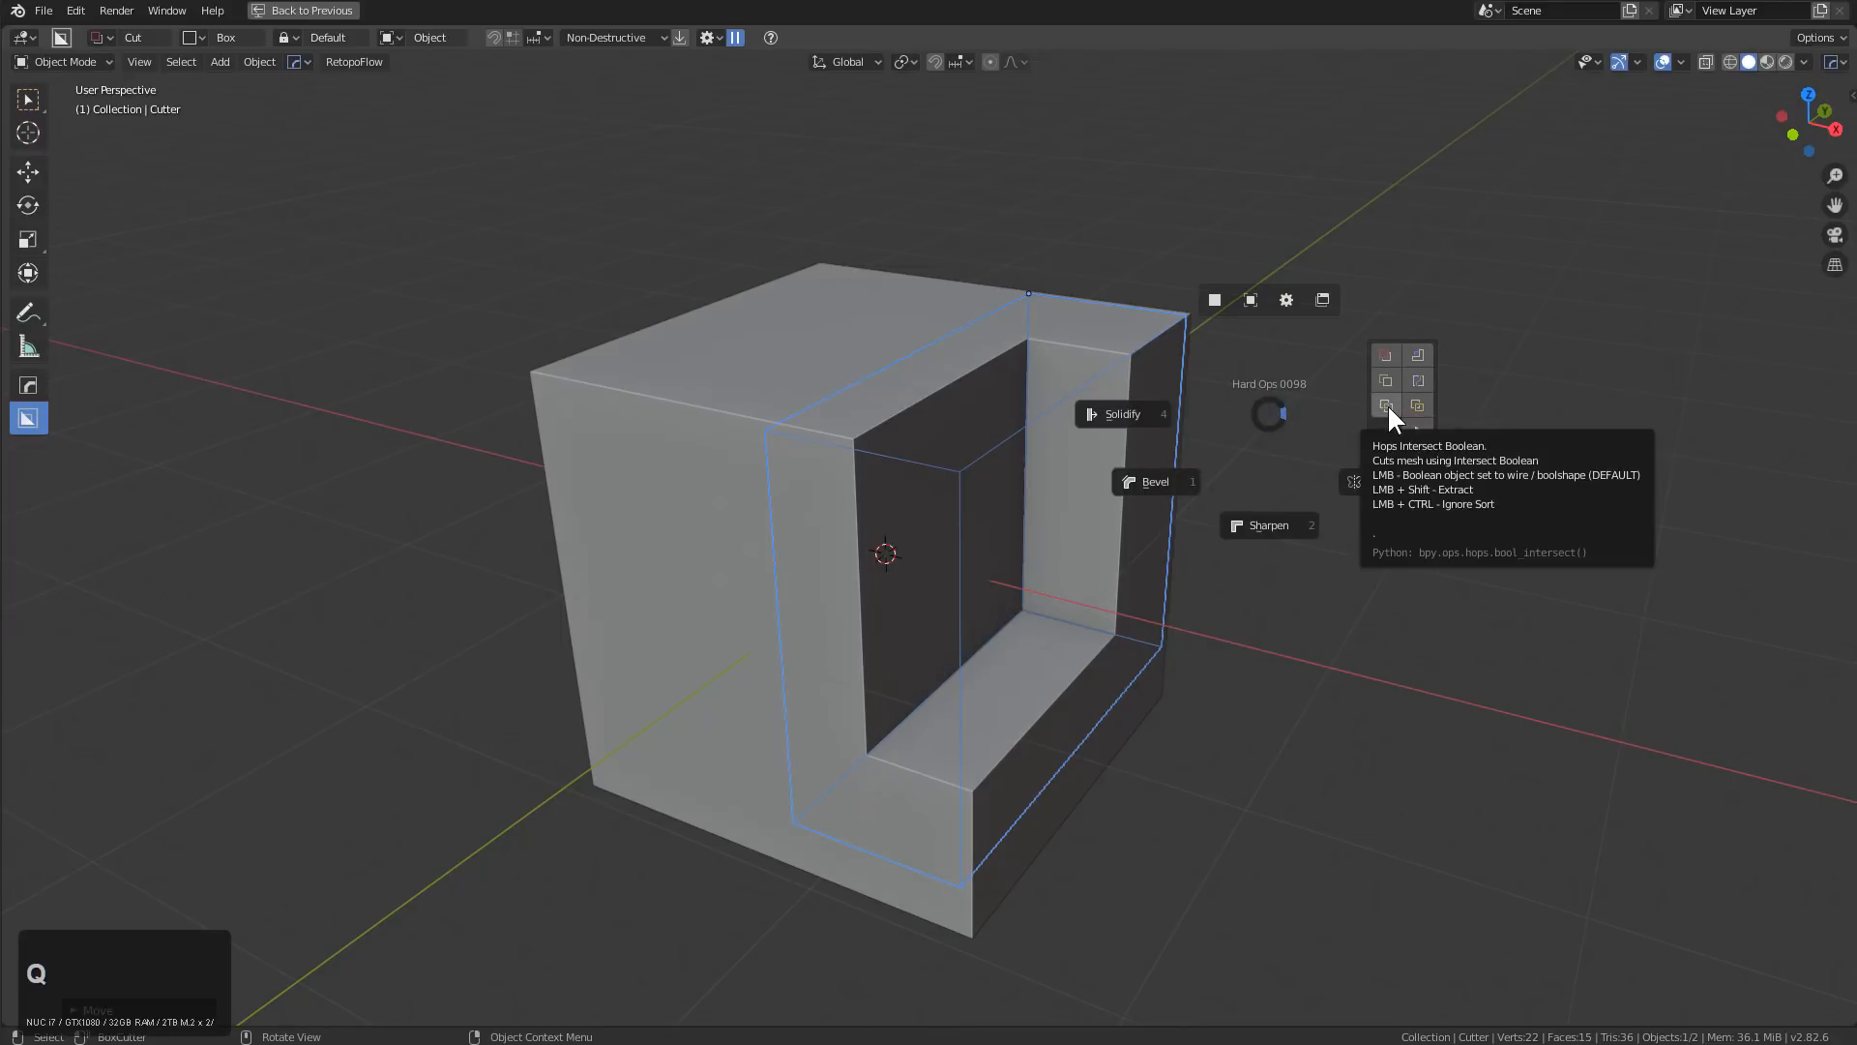
pyautogui.click(1418, 408)
pyautogui.click(857, 423)
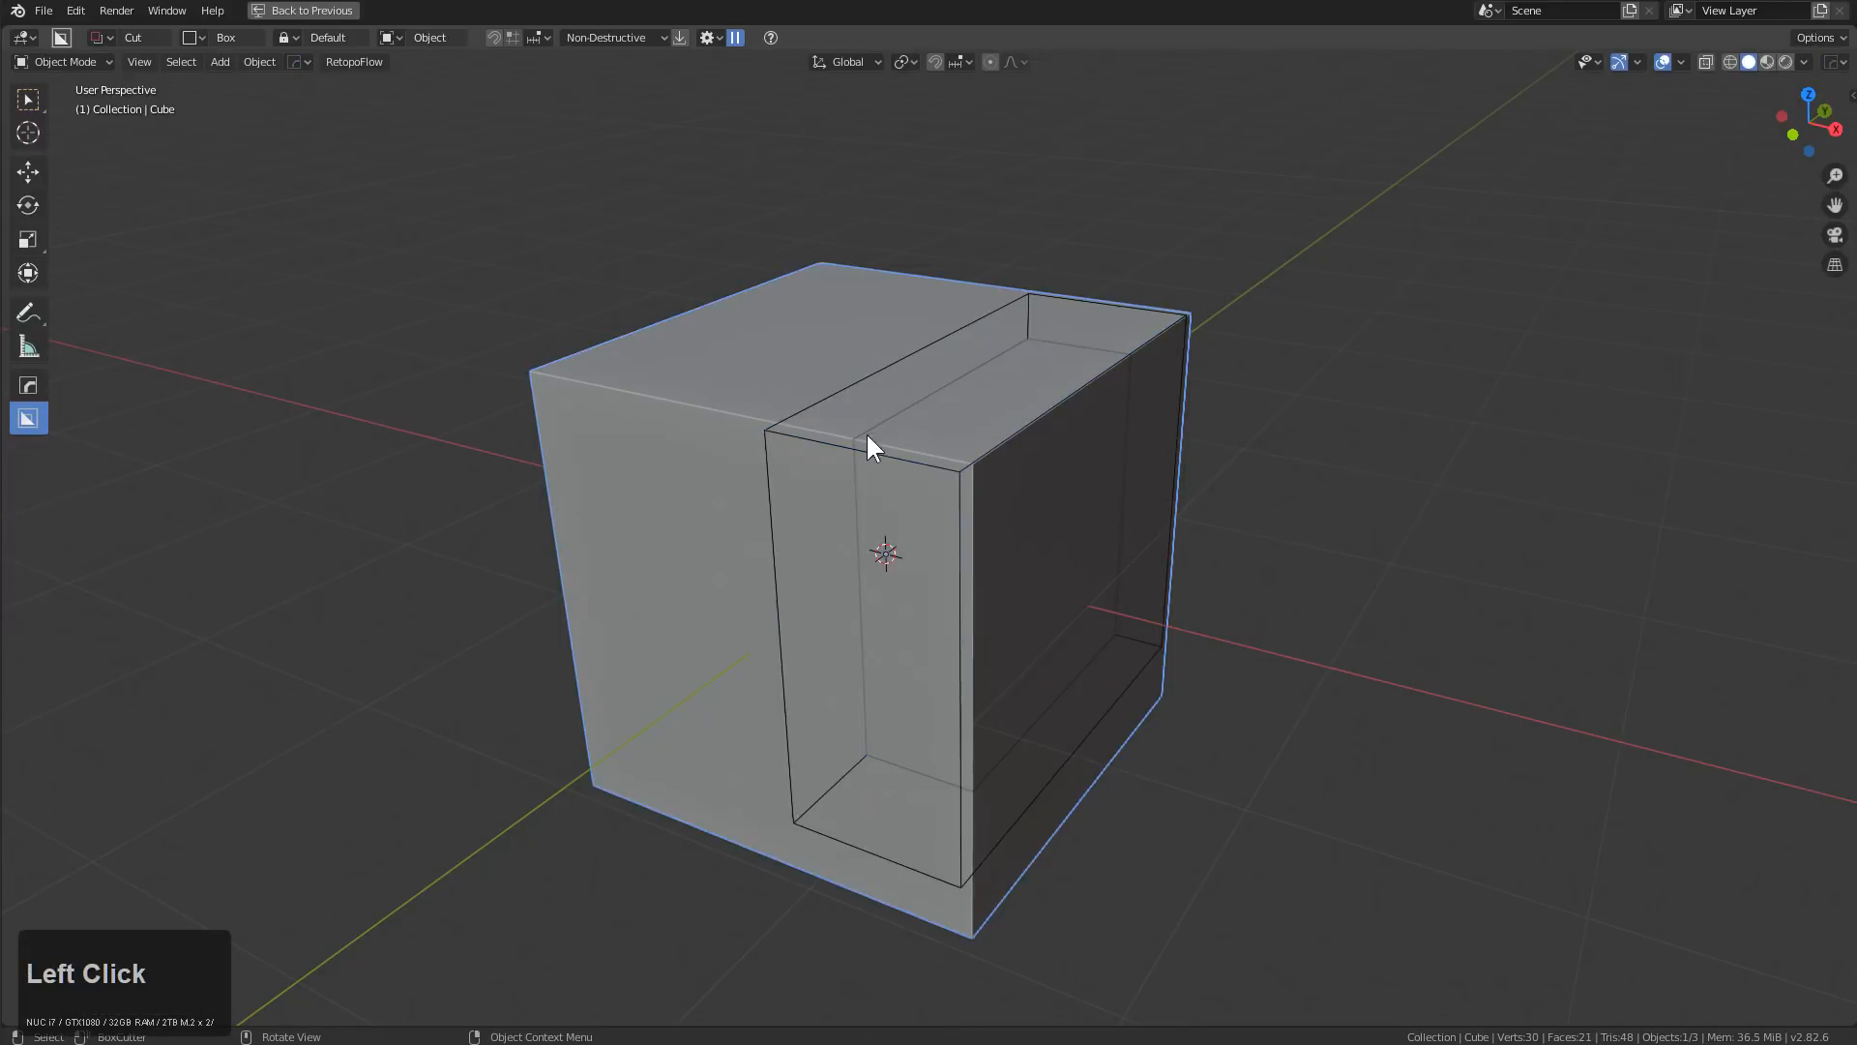
# Duplicate the corner cutter and place the copy along the X axis across the middle of the cube
pyautogui.moveTo(858, 422); pyautogui.dragTo(1075, 451, button='middle')
pyautogui.click(1243, 441)
pyautogui.hotkey('shift', 'd')
pyautogui.press('x')
pyautogui.press('z')
pyautogui.press('y')
pyautogui.press('x')
pyautogui.click(880, 441)
# Subtract the duplicated cutter from the cube with a Hard Ops Difference boolean
pyautogui.moveTo(884, 439); pyautogui.dragTo(972, 459, button='middle')
pyautogui.press('q')
pyautogui.click(924, 427)
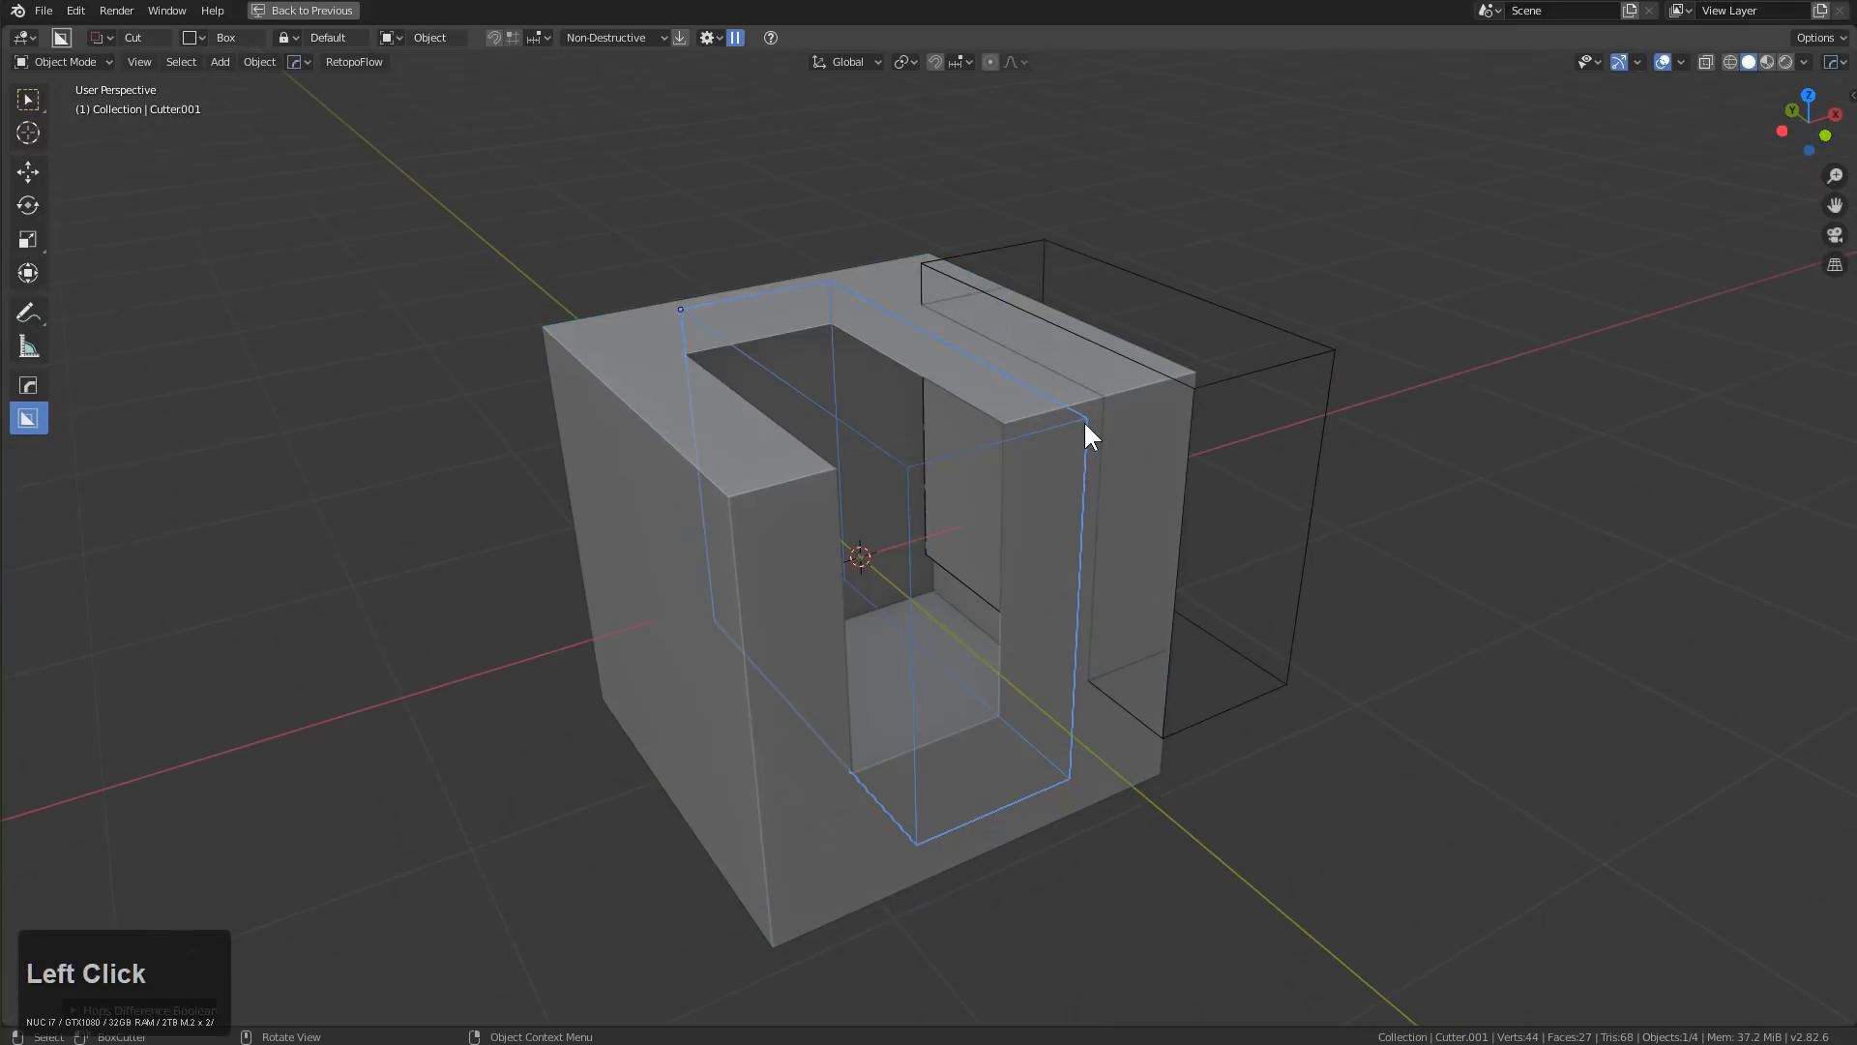
pyautogui.press('q')
pyautogui.press('Escape')
# Move the duplicated cutter upward along the Z axis
pyautogui.moveTo(1042, 466); pyautogui.dragTo(1228, 403, button='middle')
pyautogui.press('a')
pyautogui.click(836, 414)
pyautogui.press('g')
pyautogui.press('z')
pyautogui.click(904, 426)
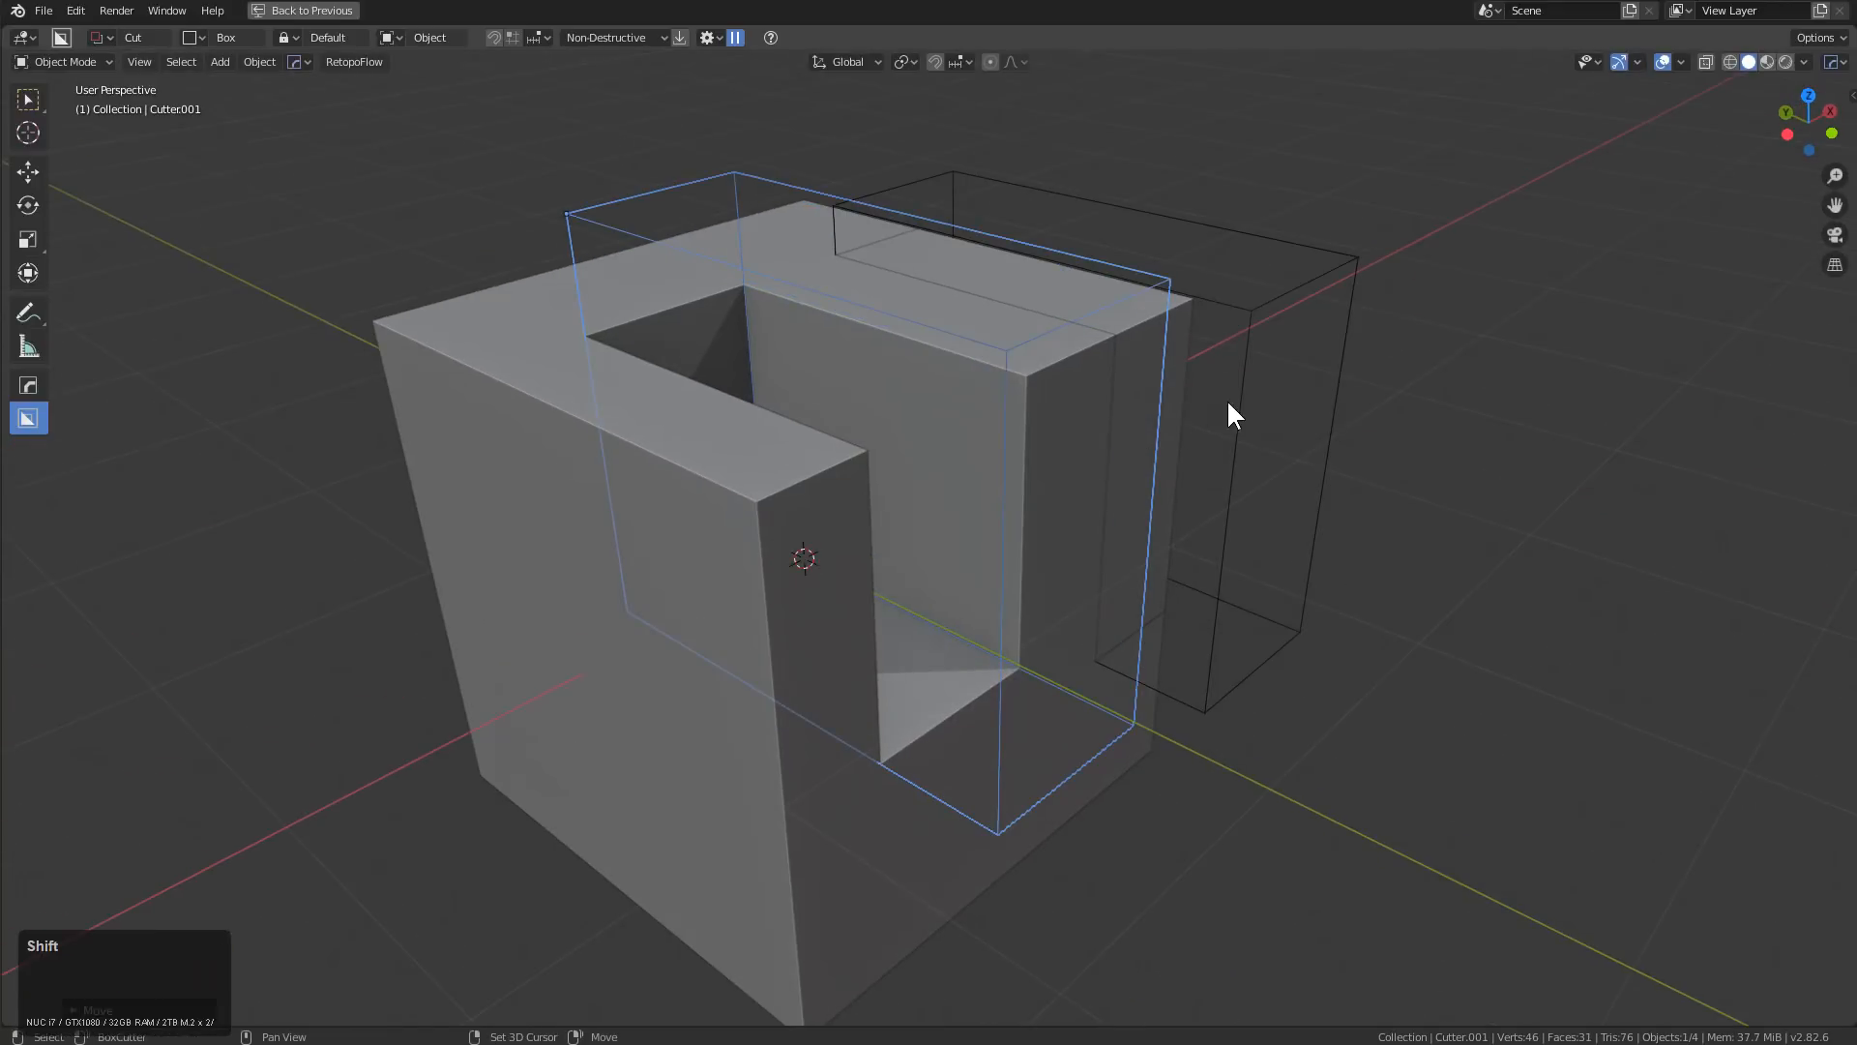
# Inset the slot in the cube with the duplicated cutter and hide the cutter shapes
pyautogui.press('q')
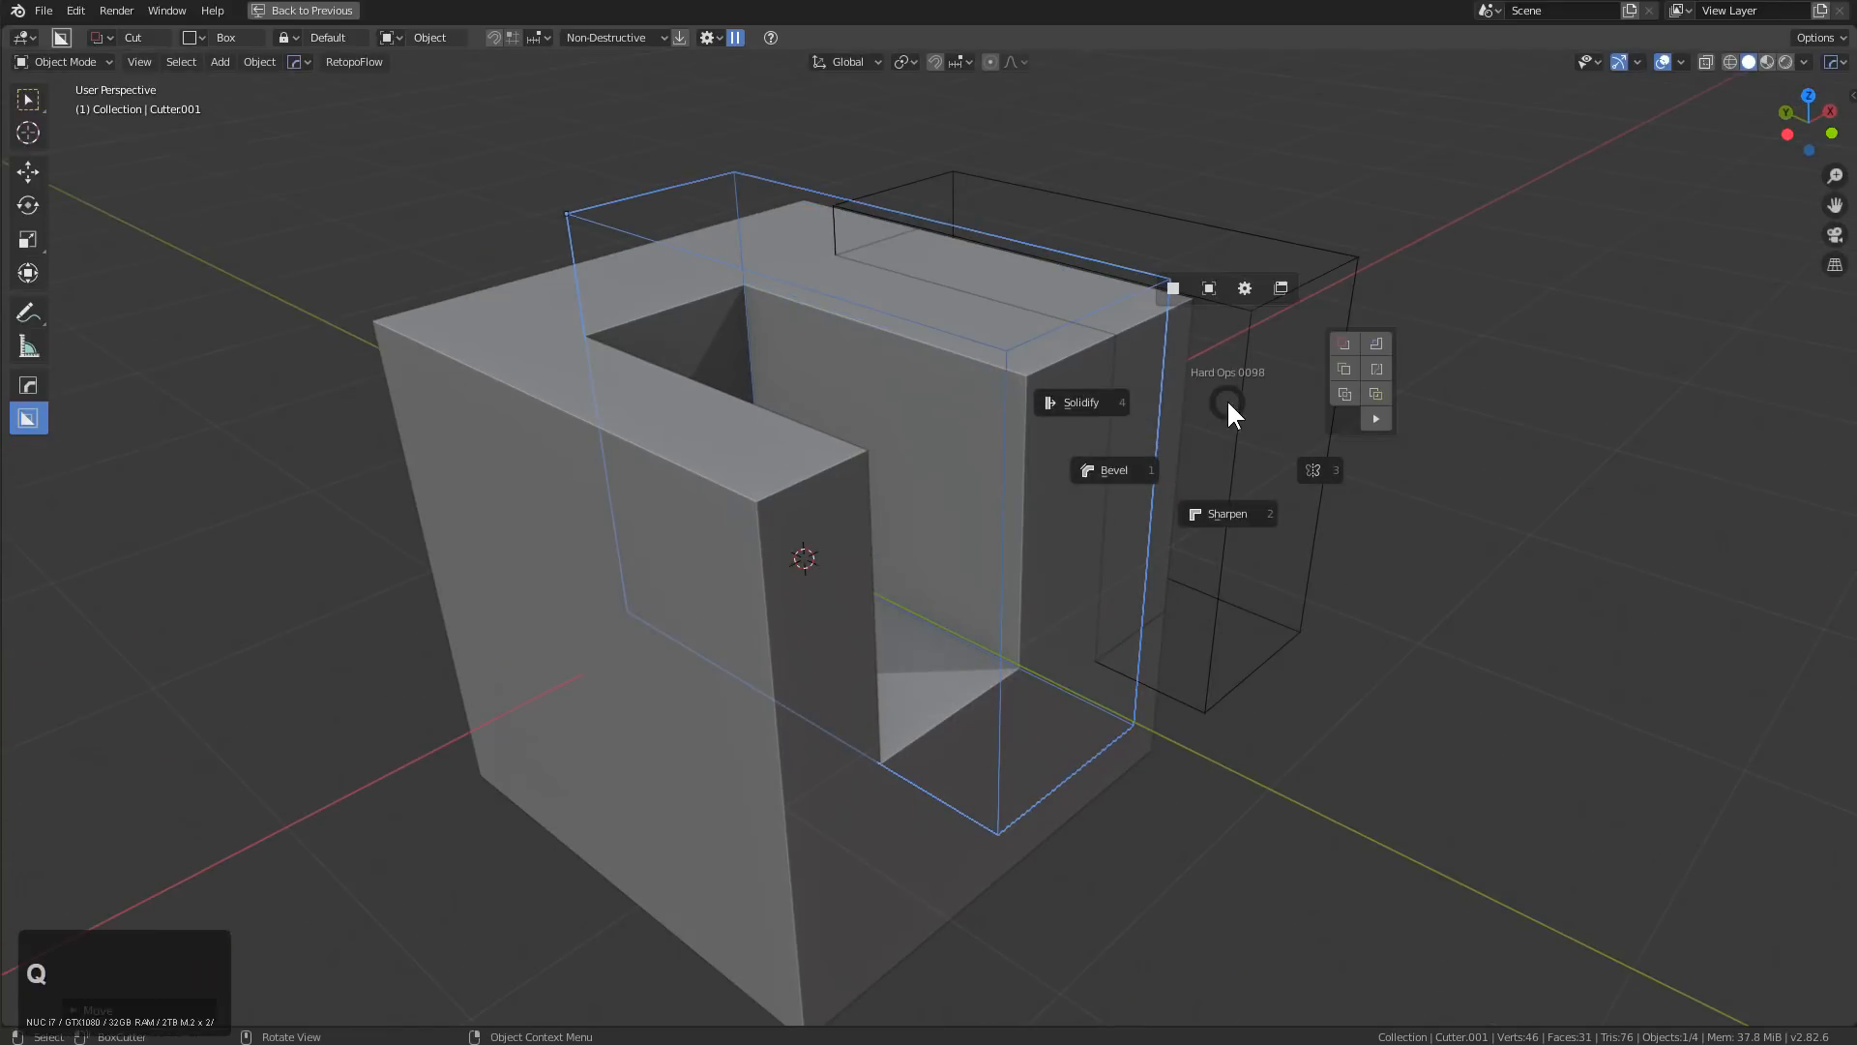
pyautogui.click(1374, 343)
pyautogui.moveTo(1372, 346); pyautogui.dragTo(944, 426, button='middle')
pyautogui.click(954, 412)
pyautogui.press('1')
pyautogui.moveTo(750, 453); pyautogui.dragTo(1046, 376, button='middle')
# Reveal the slot's inset shape with Mod Scroll, adjust its thickness and hide it again
pyautogui.press('q')
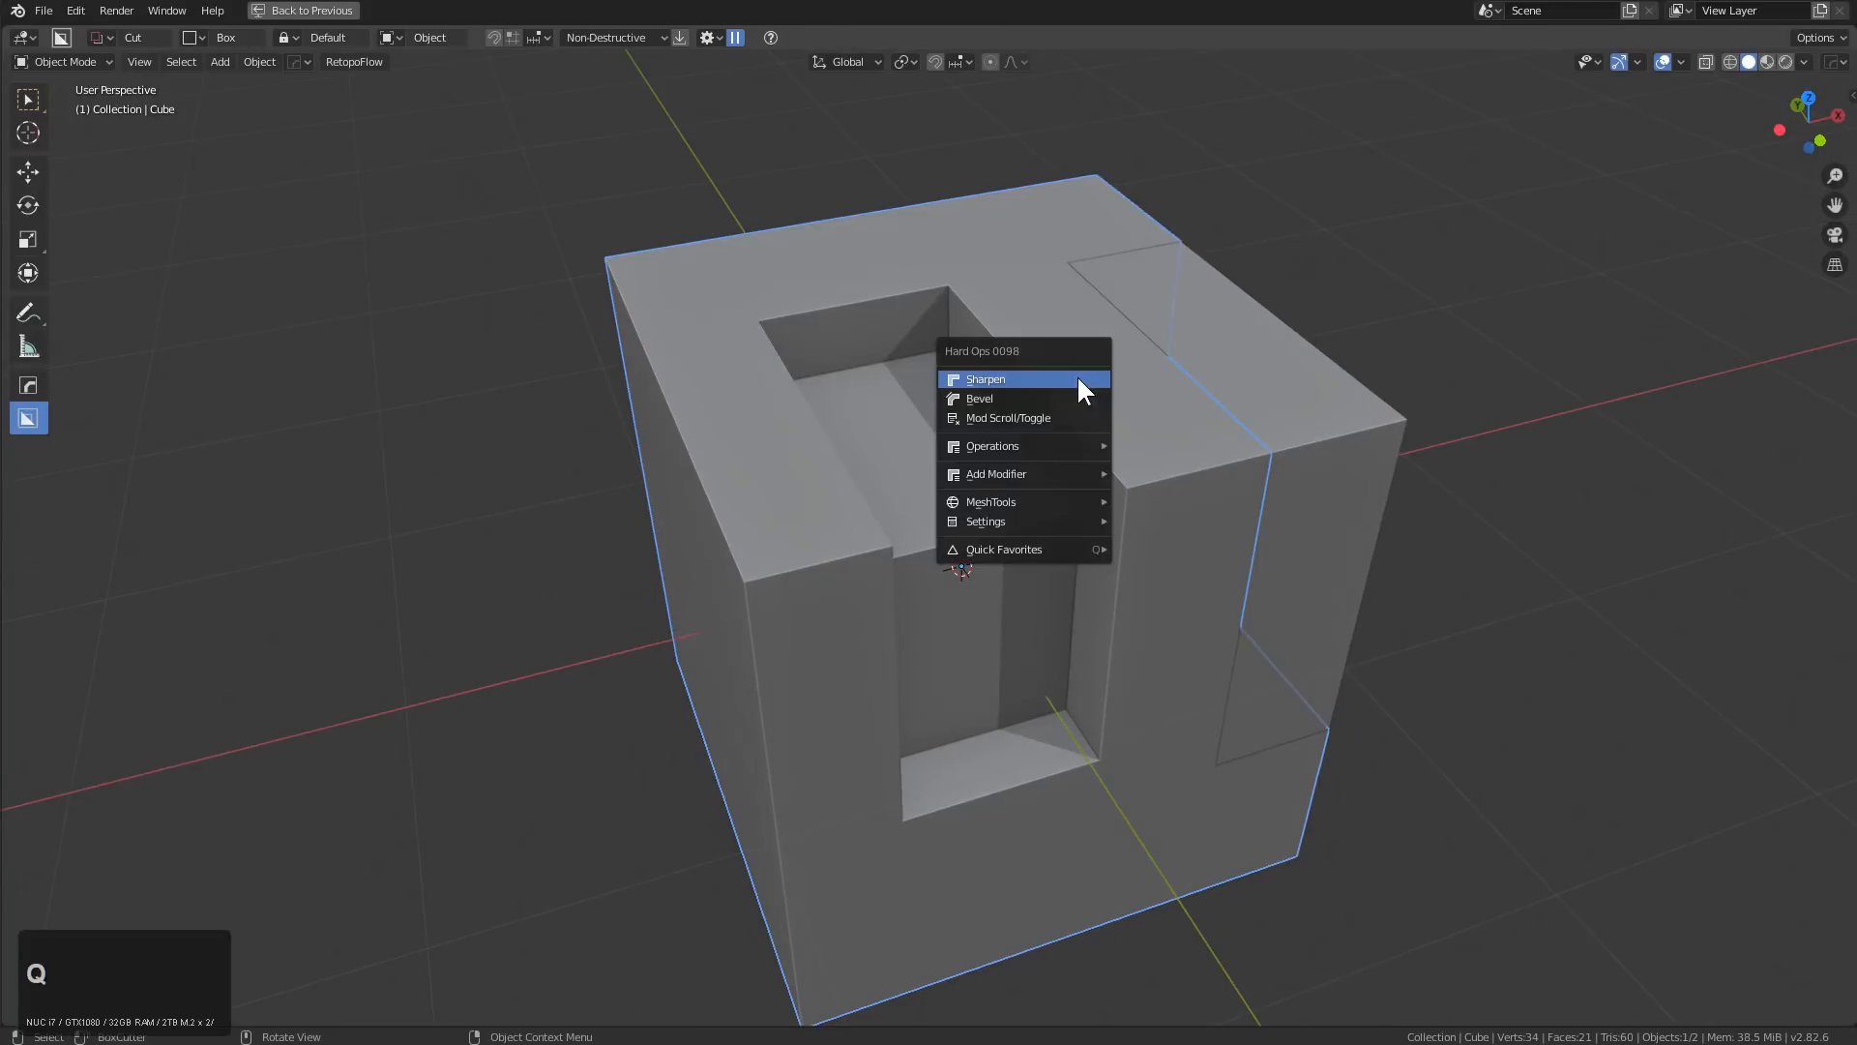
pyautogui.click(1013, 418)
pyautogui.scroll(-3, 1013, 418)
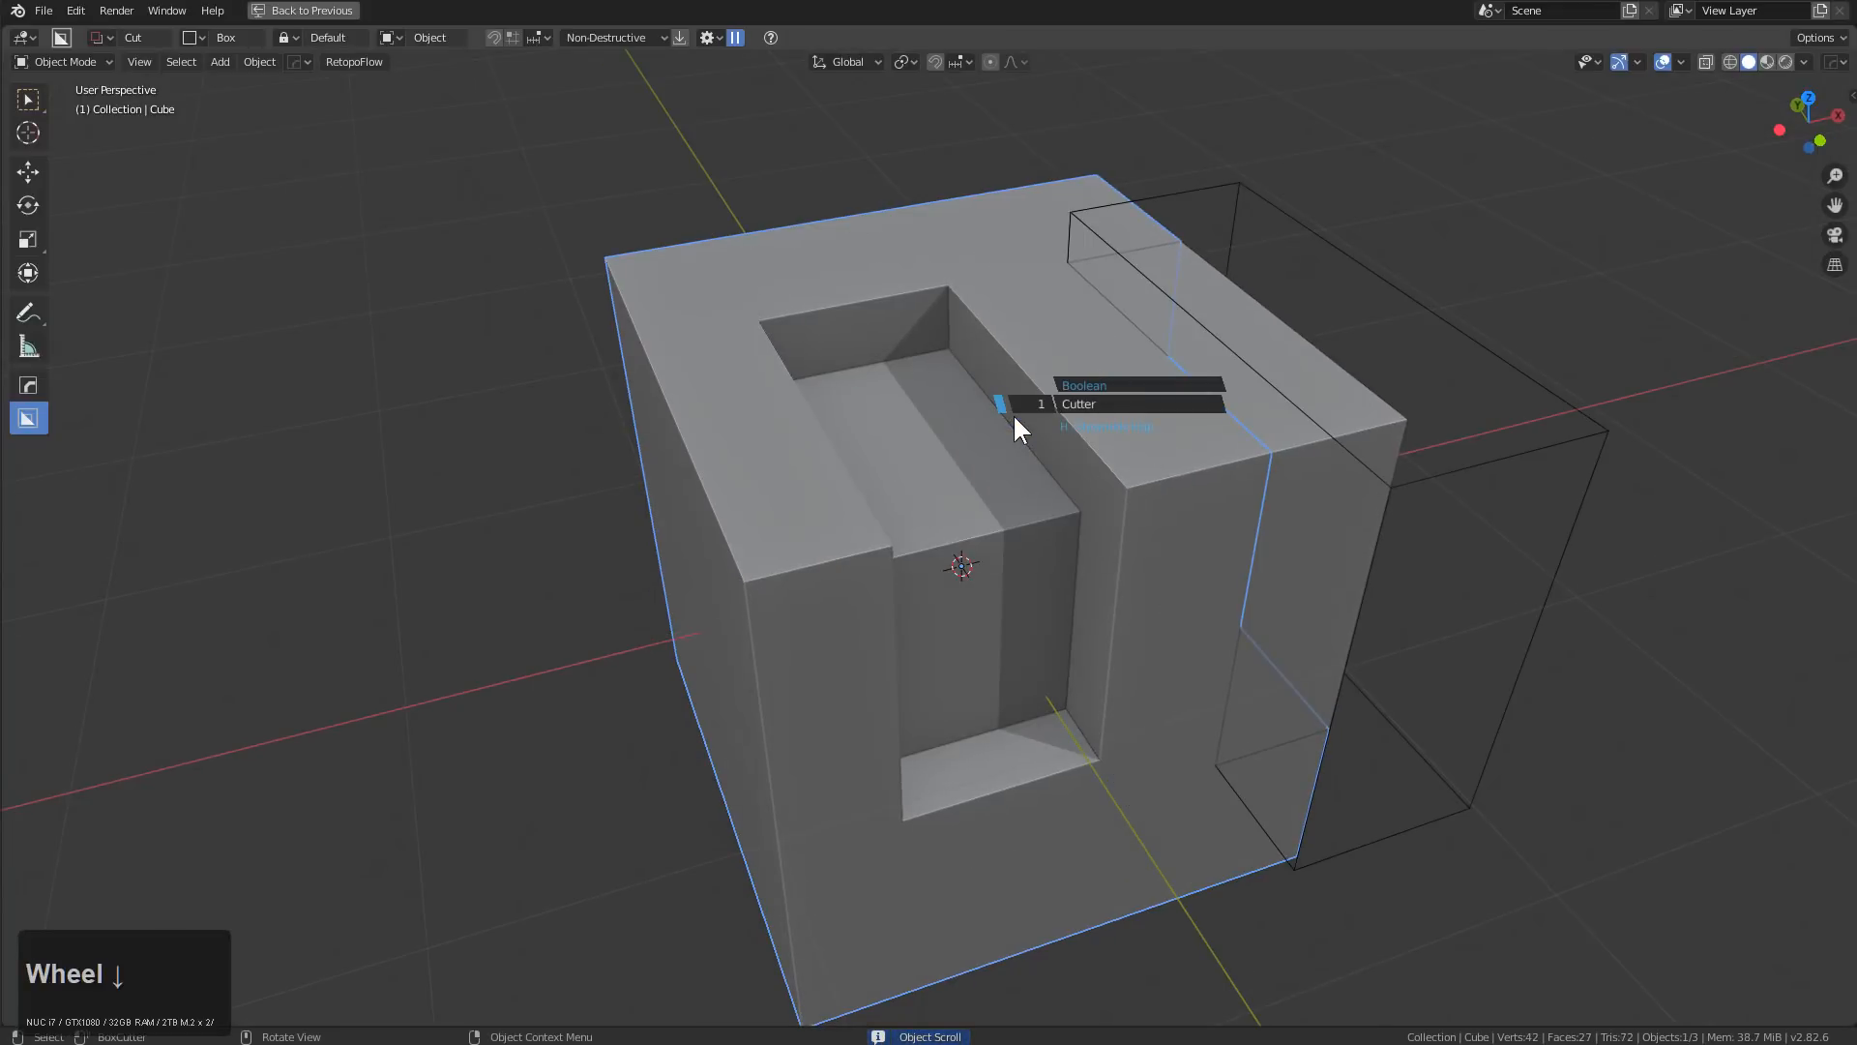
pyautogui.click(1014, 417)
pyautogui.press('q')
pyautogui.click(1109, 366)
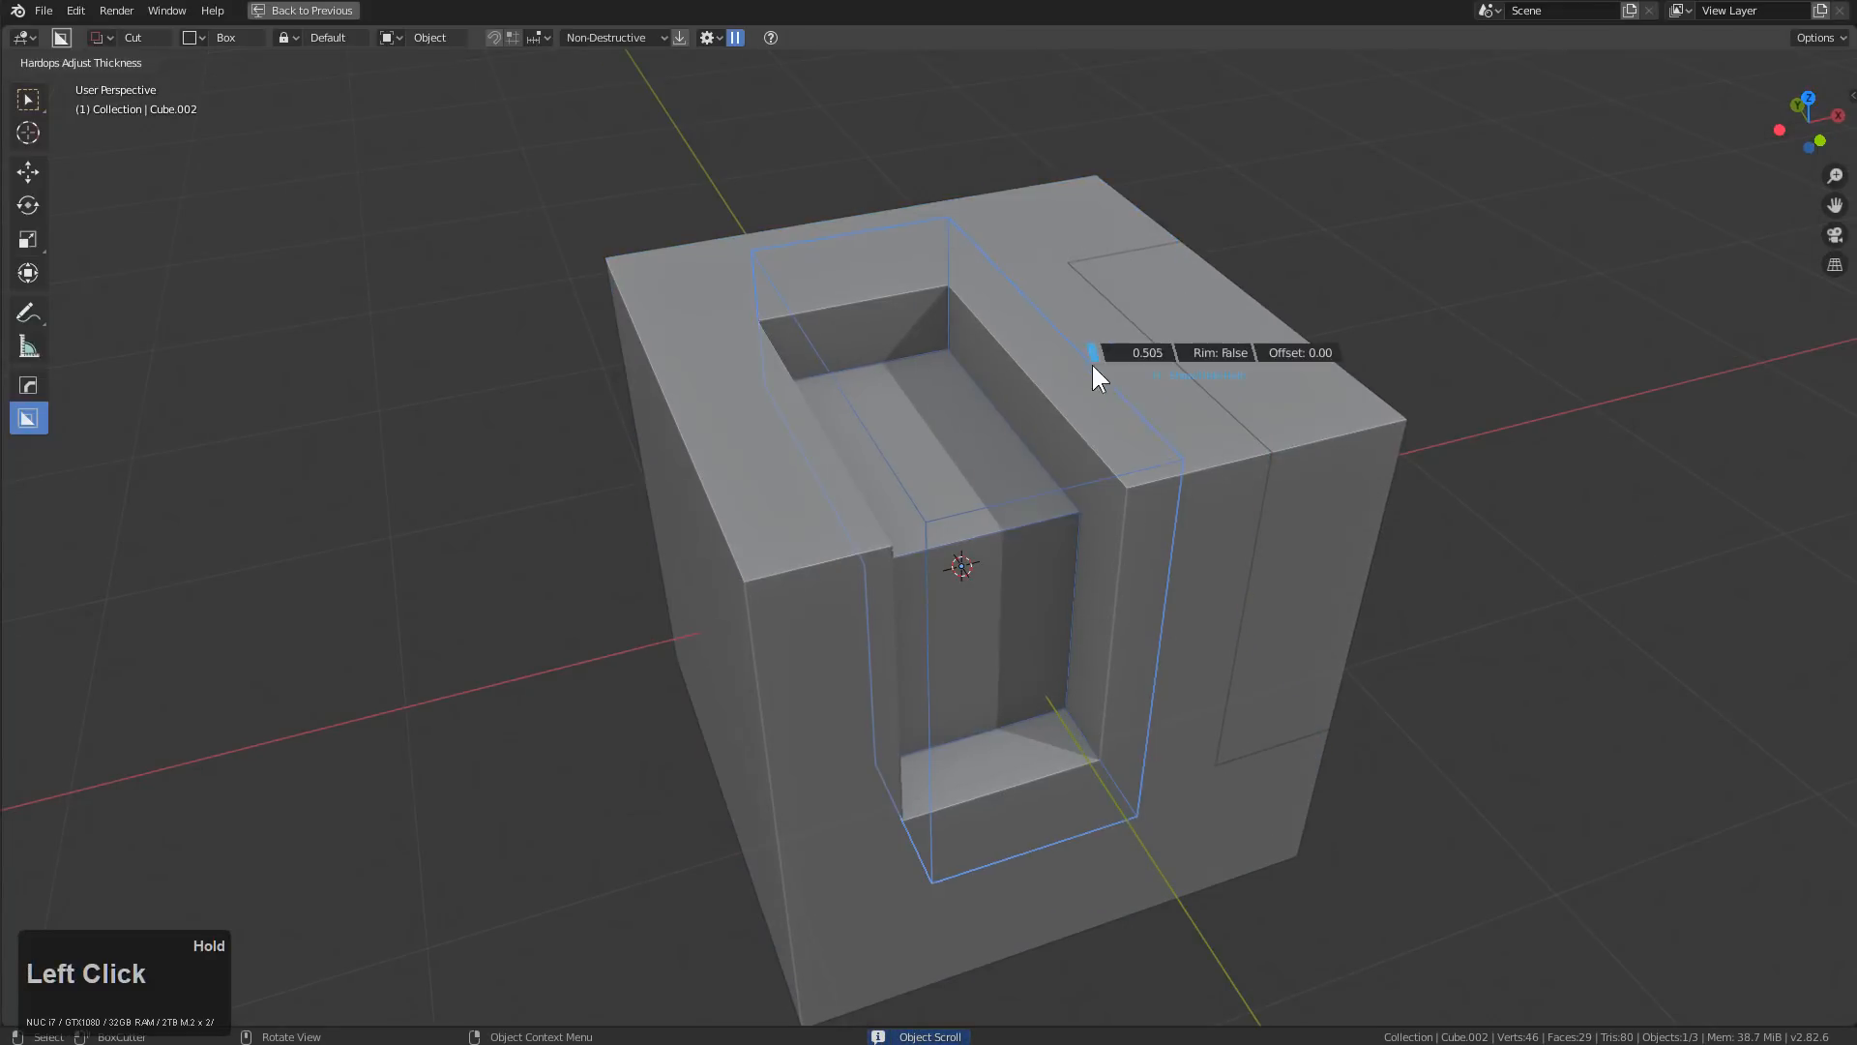
pyautogui.click(1223, 385)
pyautogui.press('1')
pyautogui.moveTo(1179, 385); pyautogui.dragTo(1032, 357, button='middle')
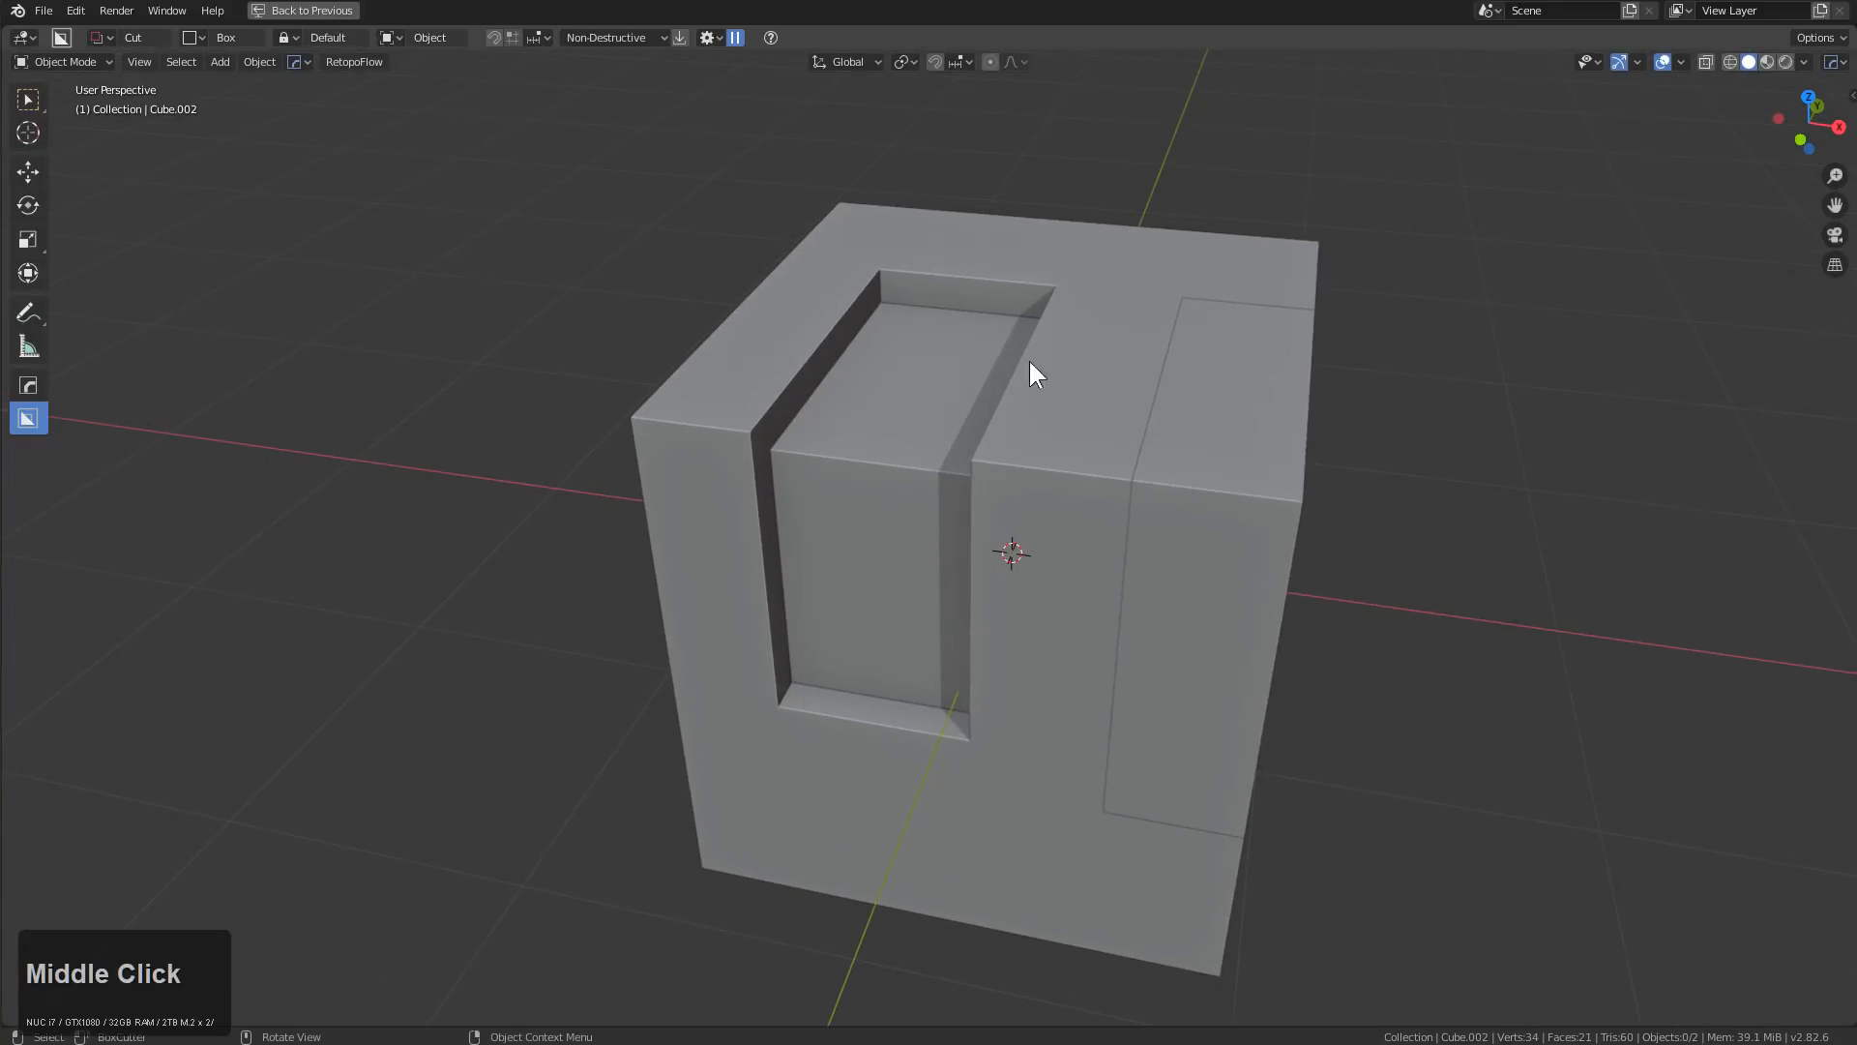
# Select the cube and switch to the Hard Ops tool to bring up its modifier dots
pyautogui.click(1026, 464)
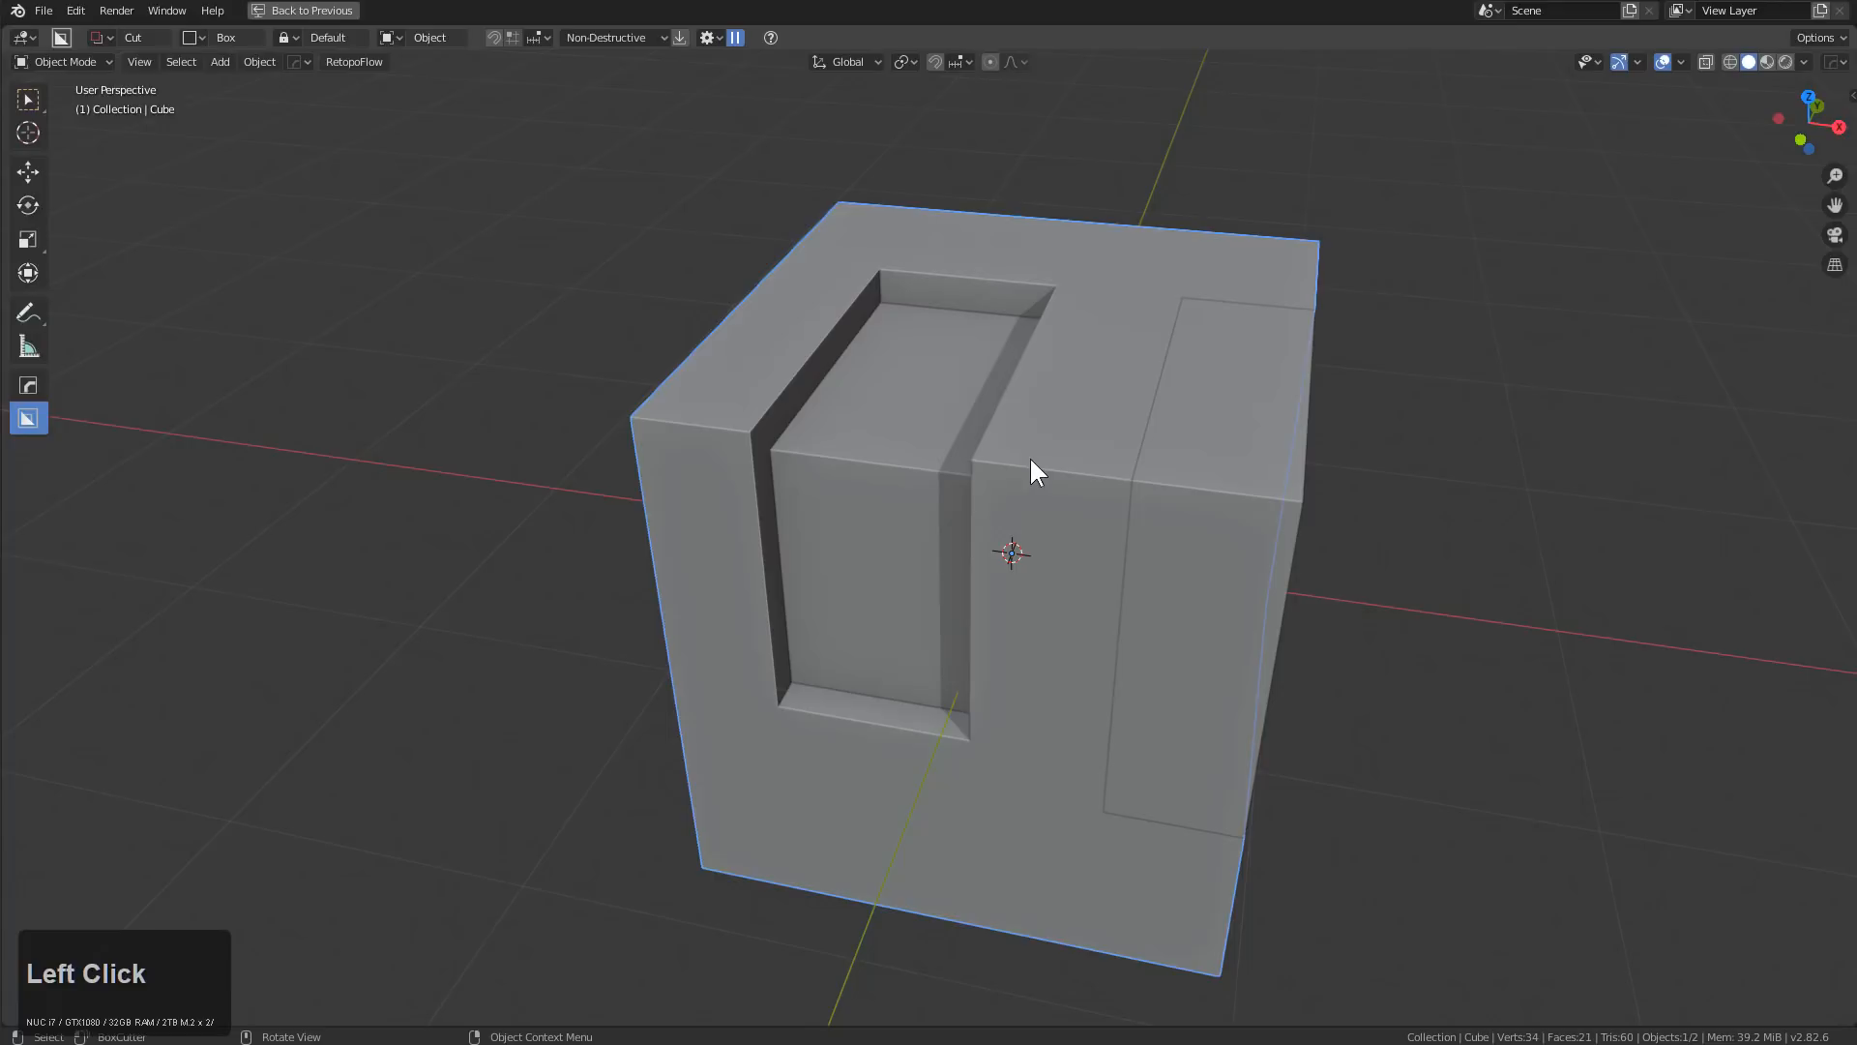
pyautogui.hotkey('alt', 'w')
pyautogui.scroll(-1, 1035, 444)
pyautogui.moveTo(1077, 451); pyautogui.dragTo(957, 481, button='middle')
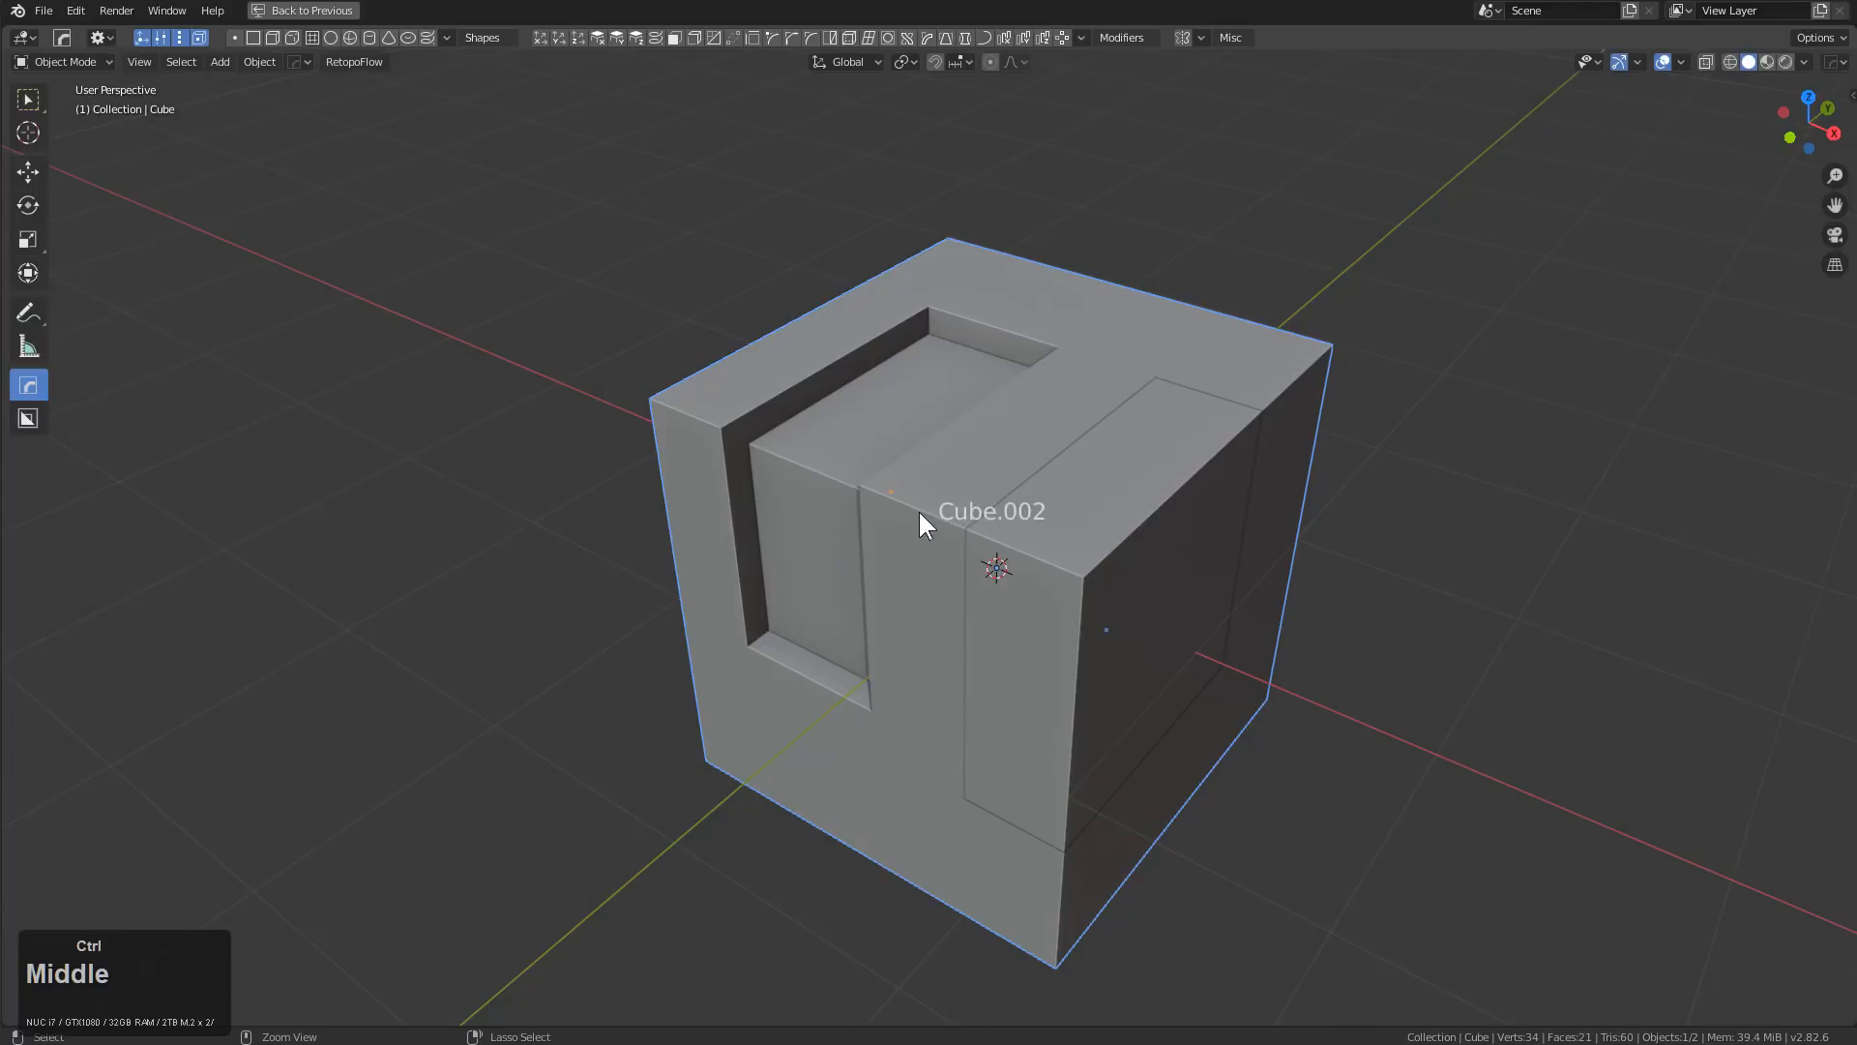
# Bevel the separated corner piece with 7 segments, a 0.068 m offset and a 0.50 profile
pyautogui.click(1221, 492)
pyautogui.press('q')
pyautogui.click(1180, 512)
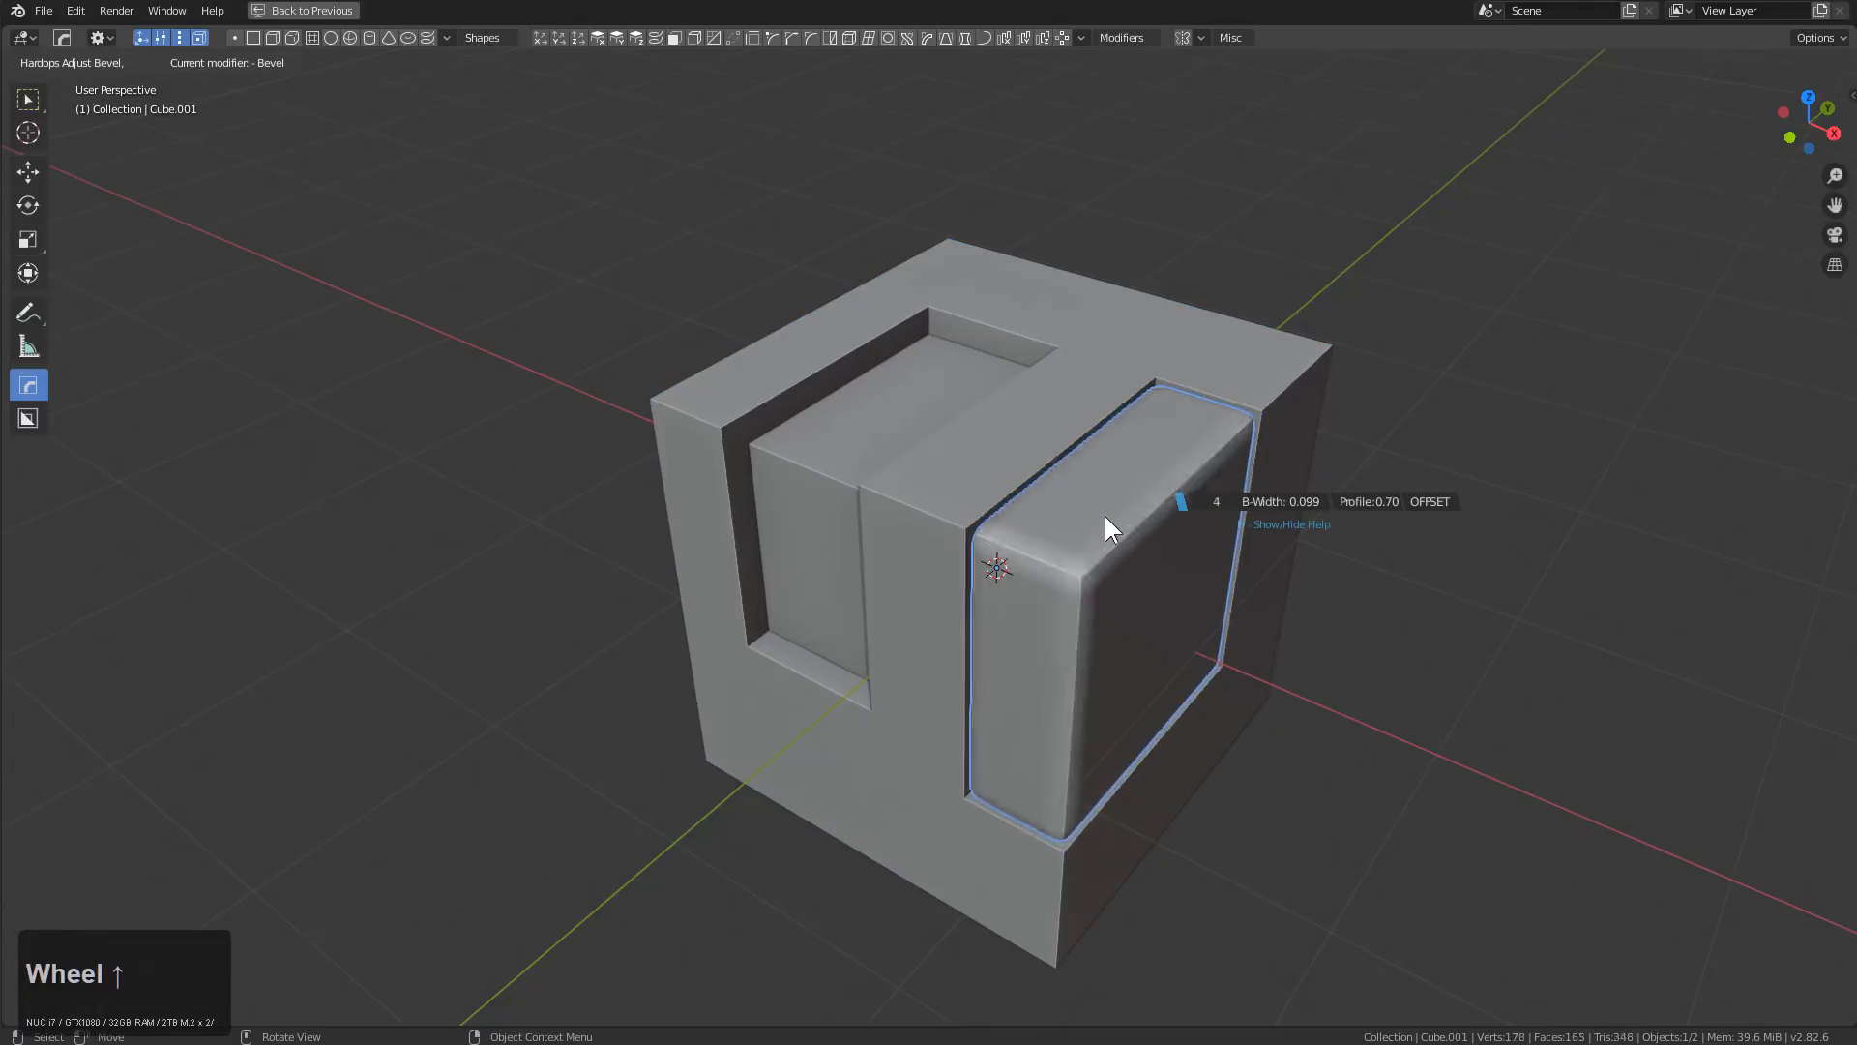
pyautogui.click(1132, 522)
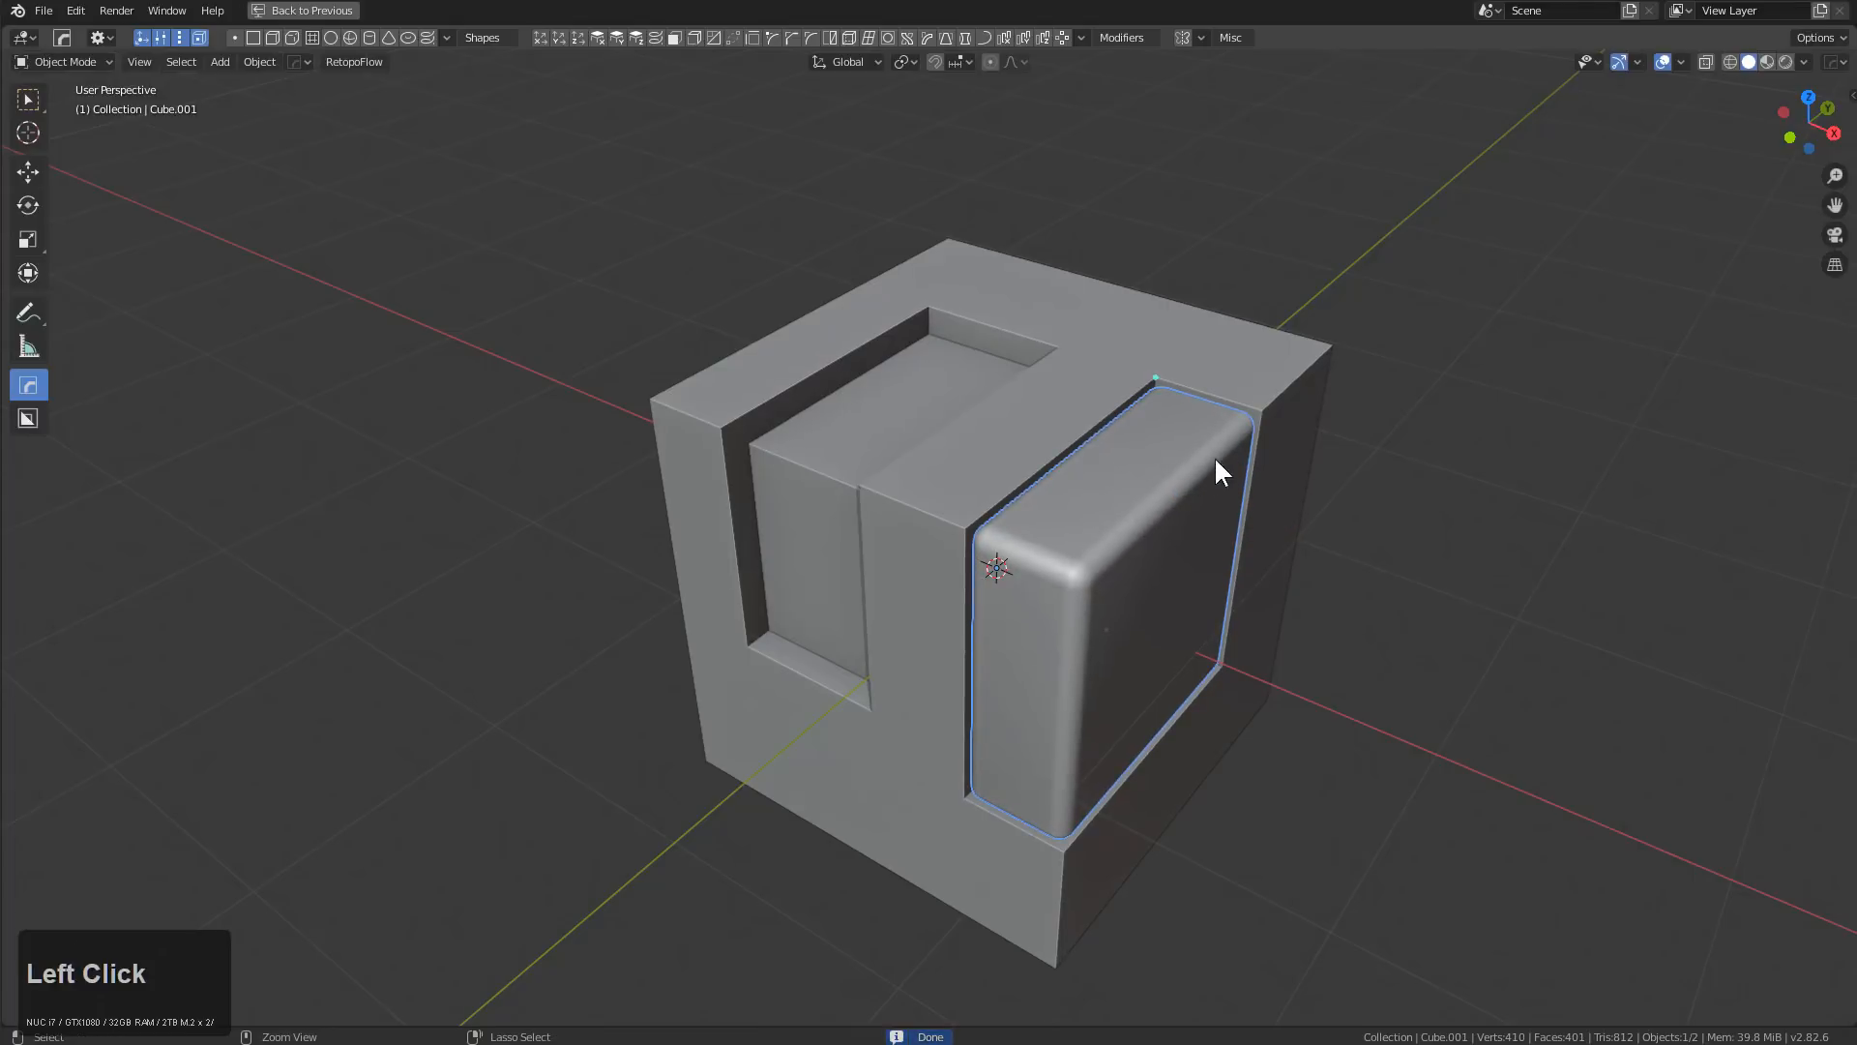
# Duplicate the corner piece's Bevel modifier from its modifier dot settings
pyautogui.press('ctrl')
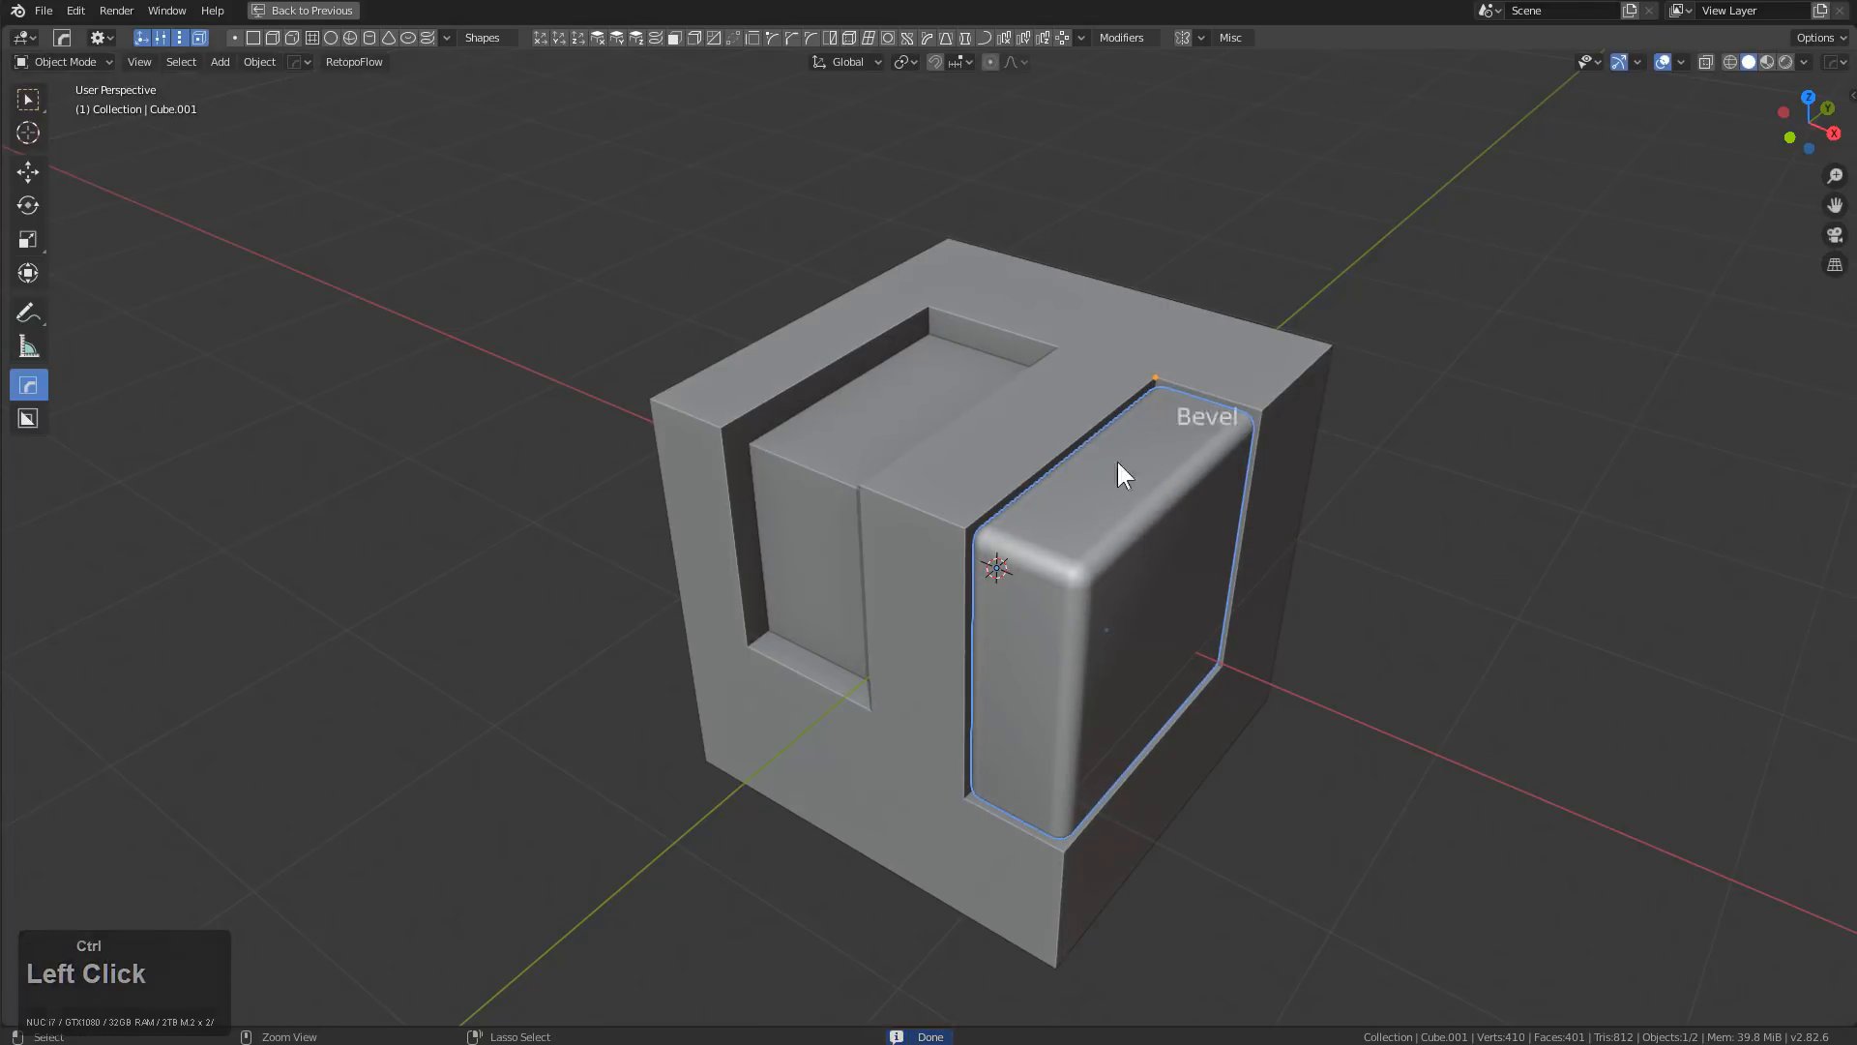
pyautogui.rightClick(1152, 376)
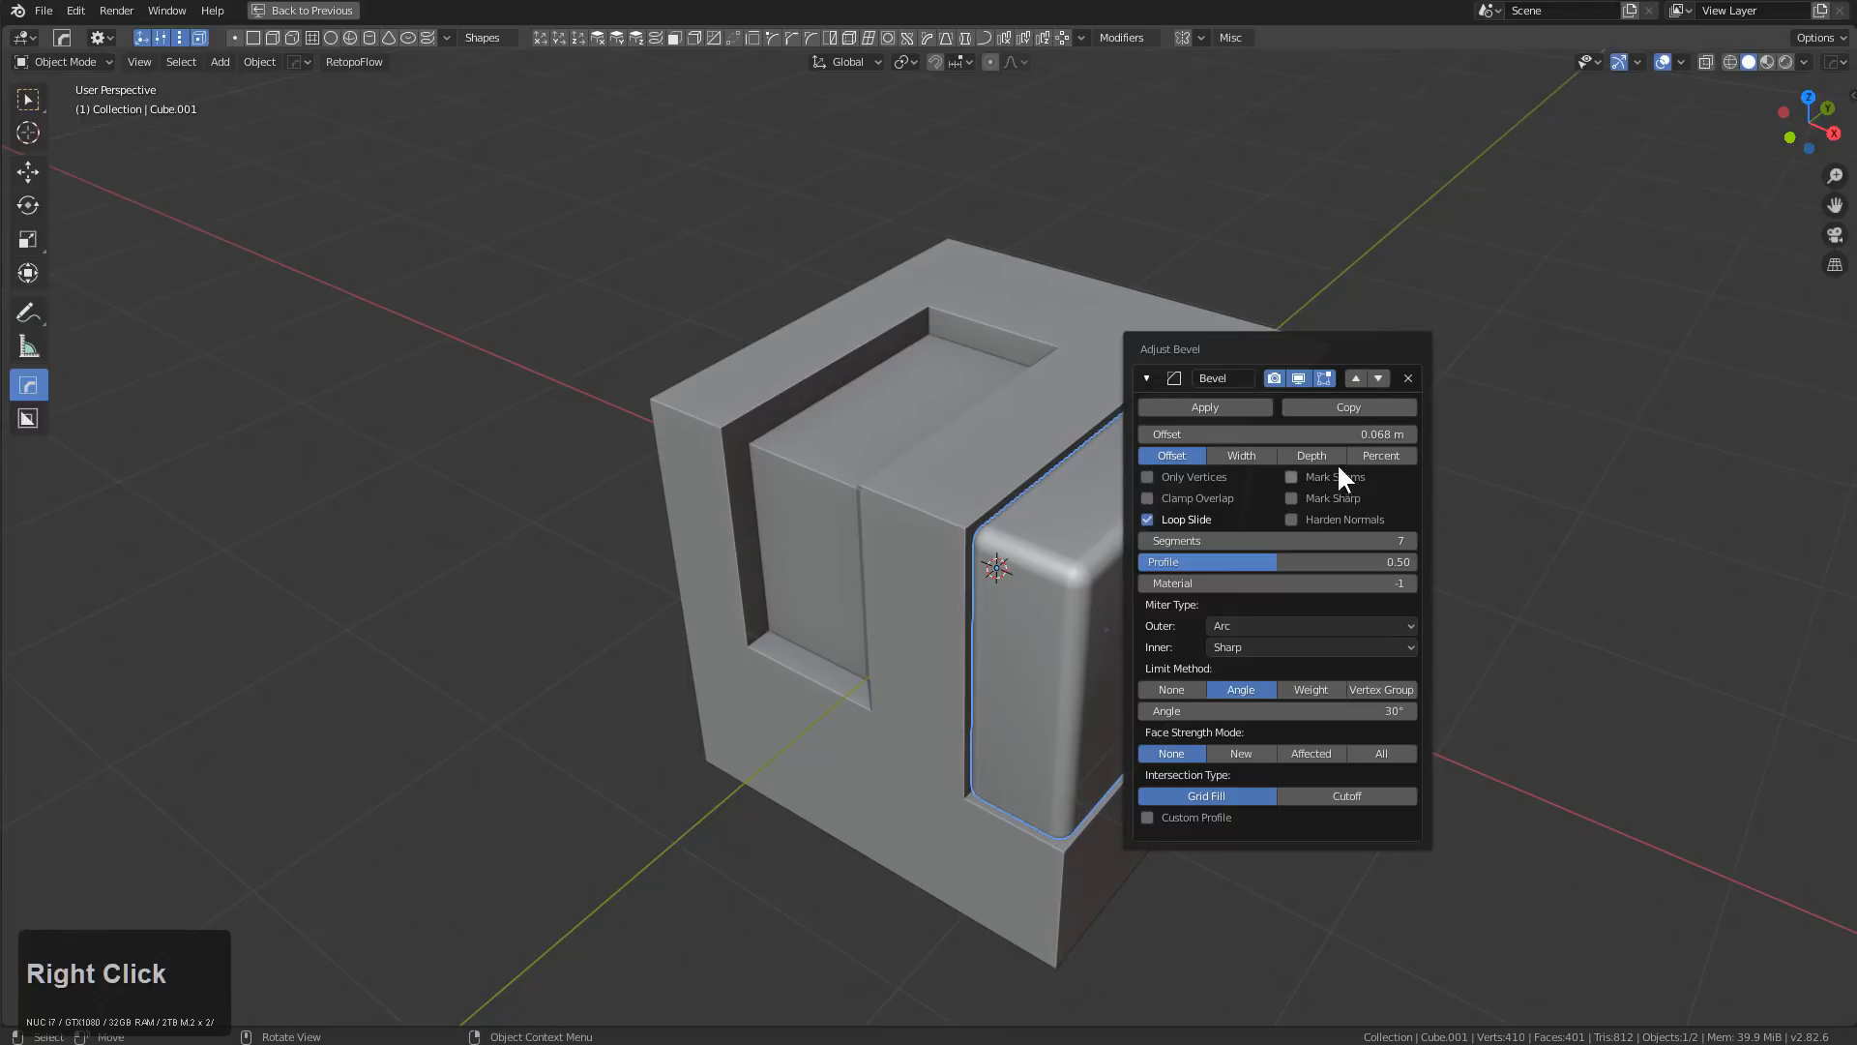
pyautogui.click(1345, 405)
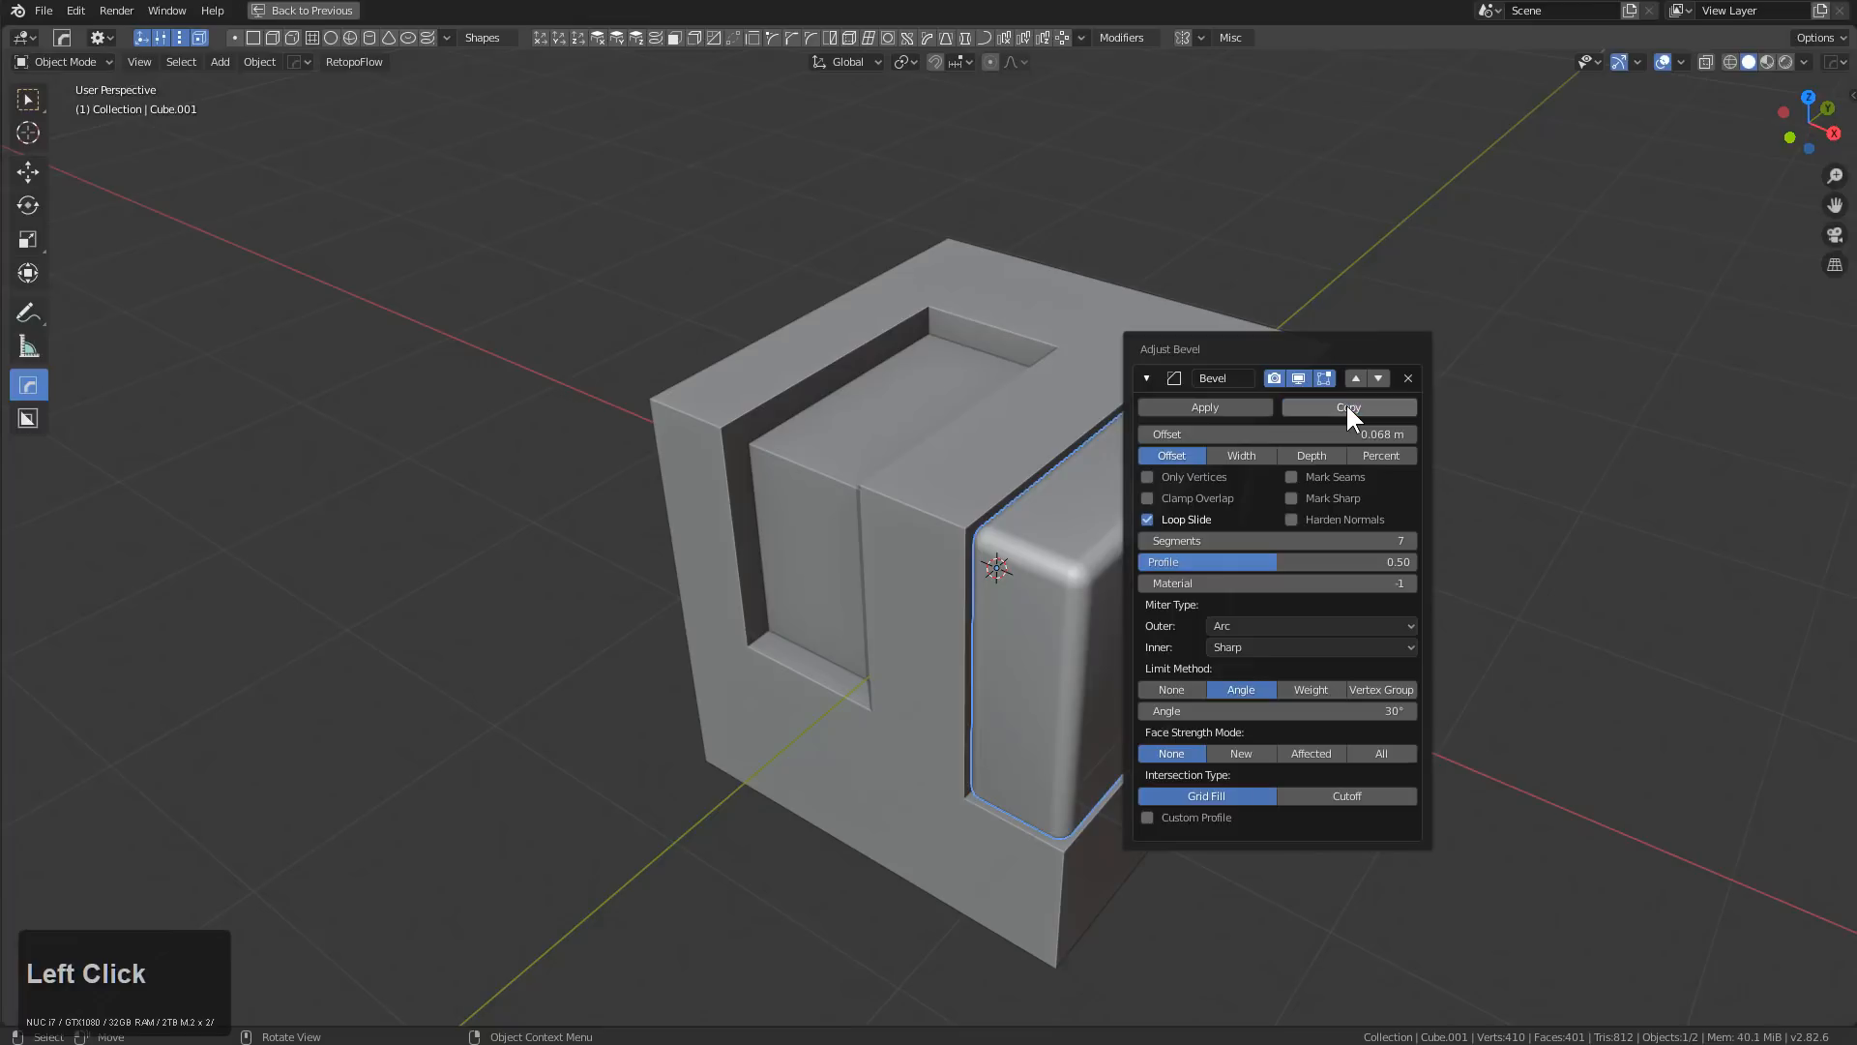
pyautogui.press('Escape')
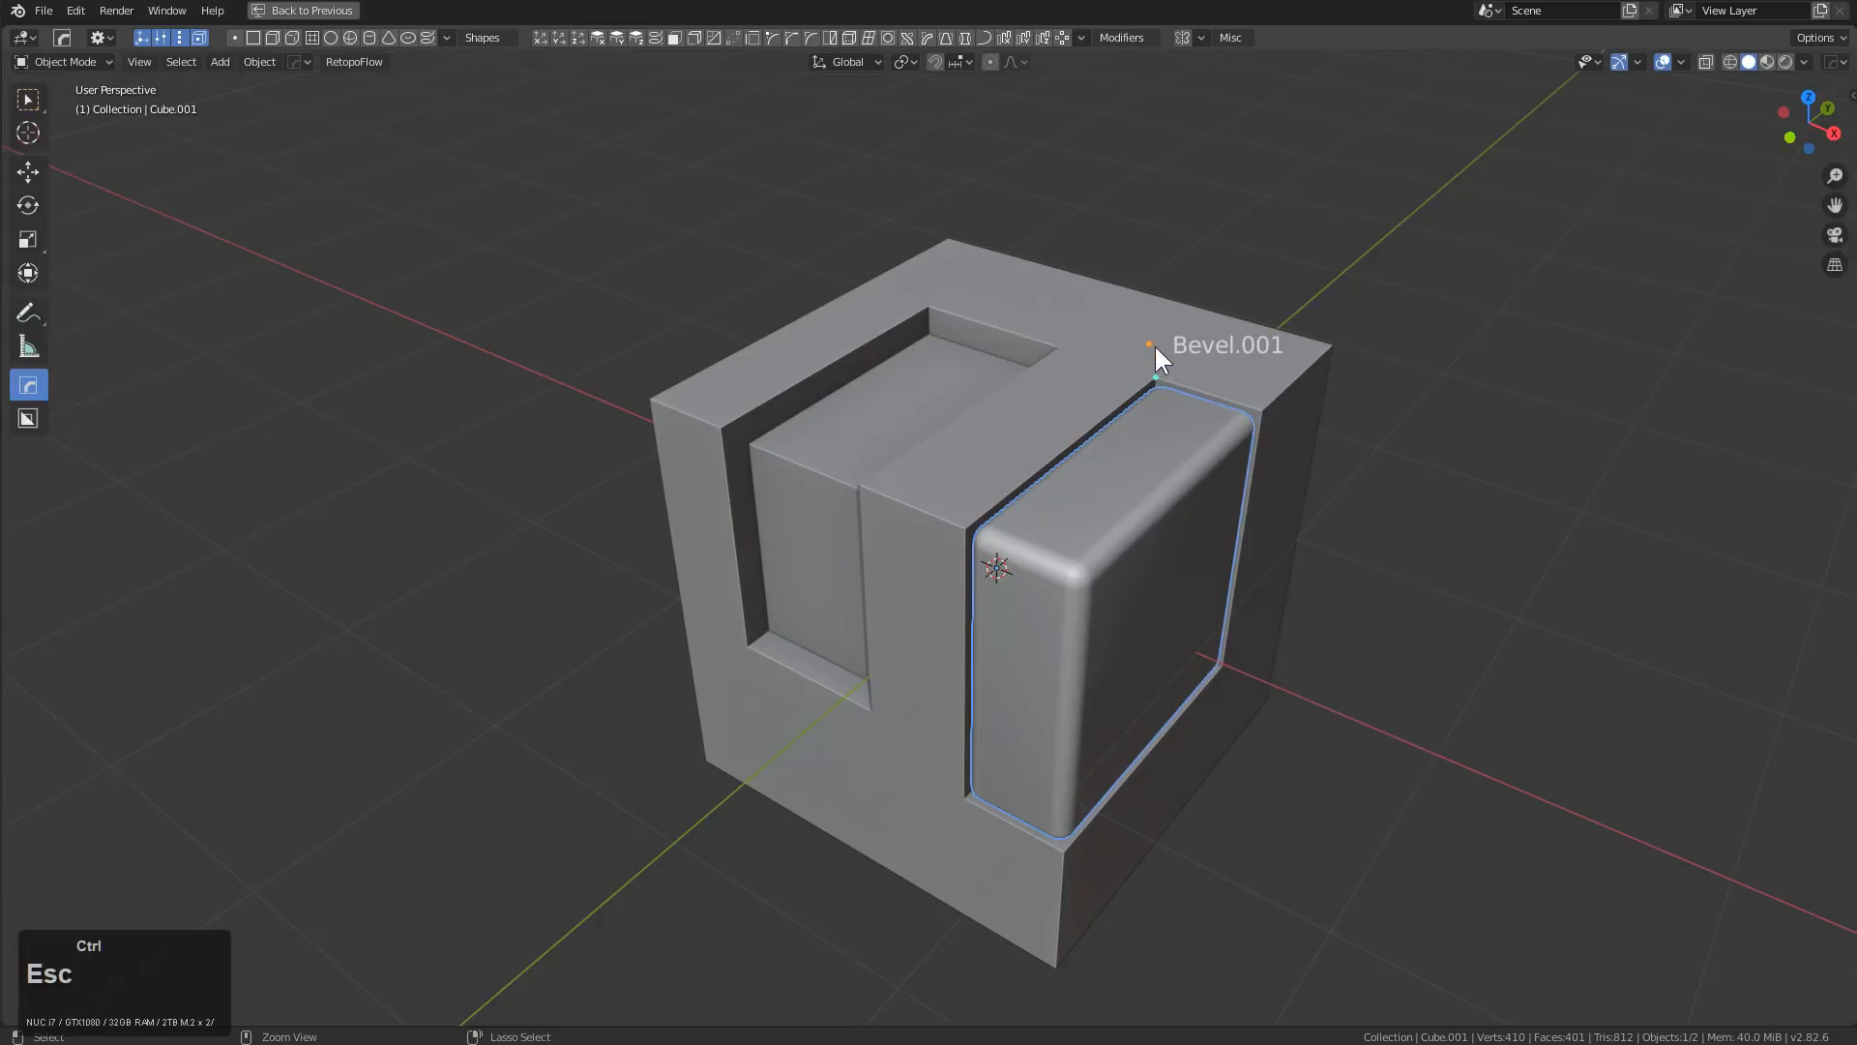
# Change the limit angle of the duplicated bevel on the corner piece
pyautogui.rightClick(1152, 345)
pyautogui.click(1277, 680)
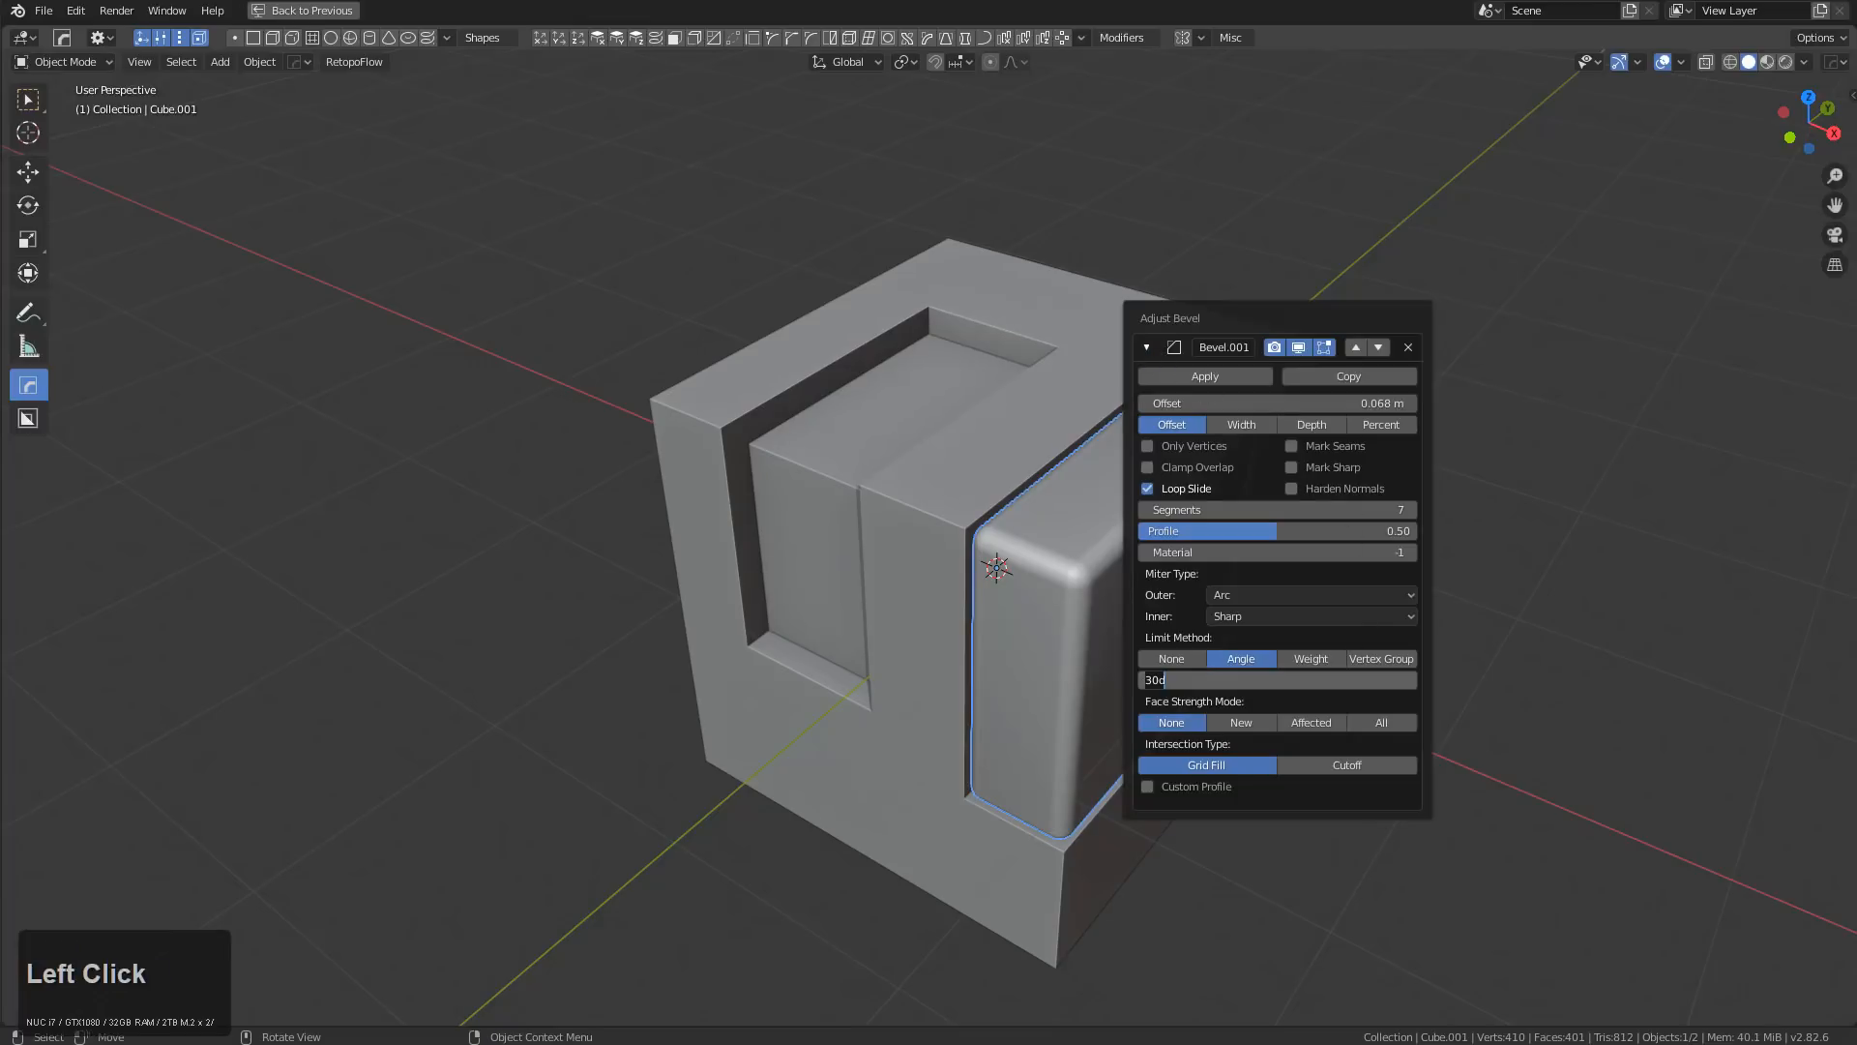
pyautogui.write('0')
pyautogui.press('KP_Enter')
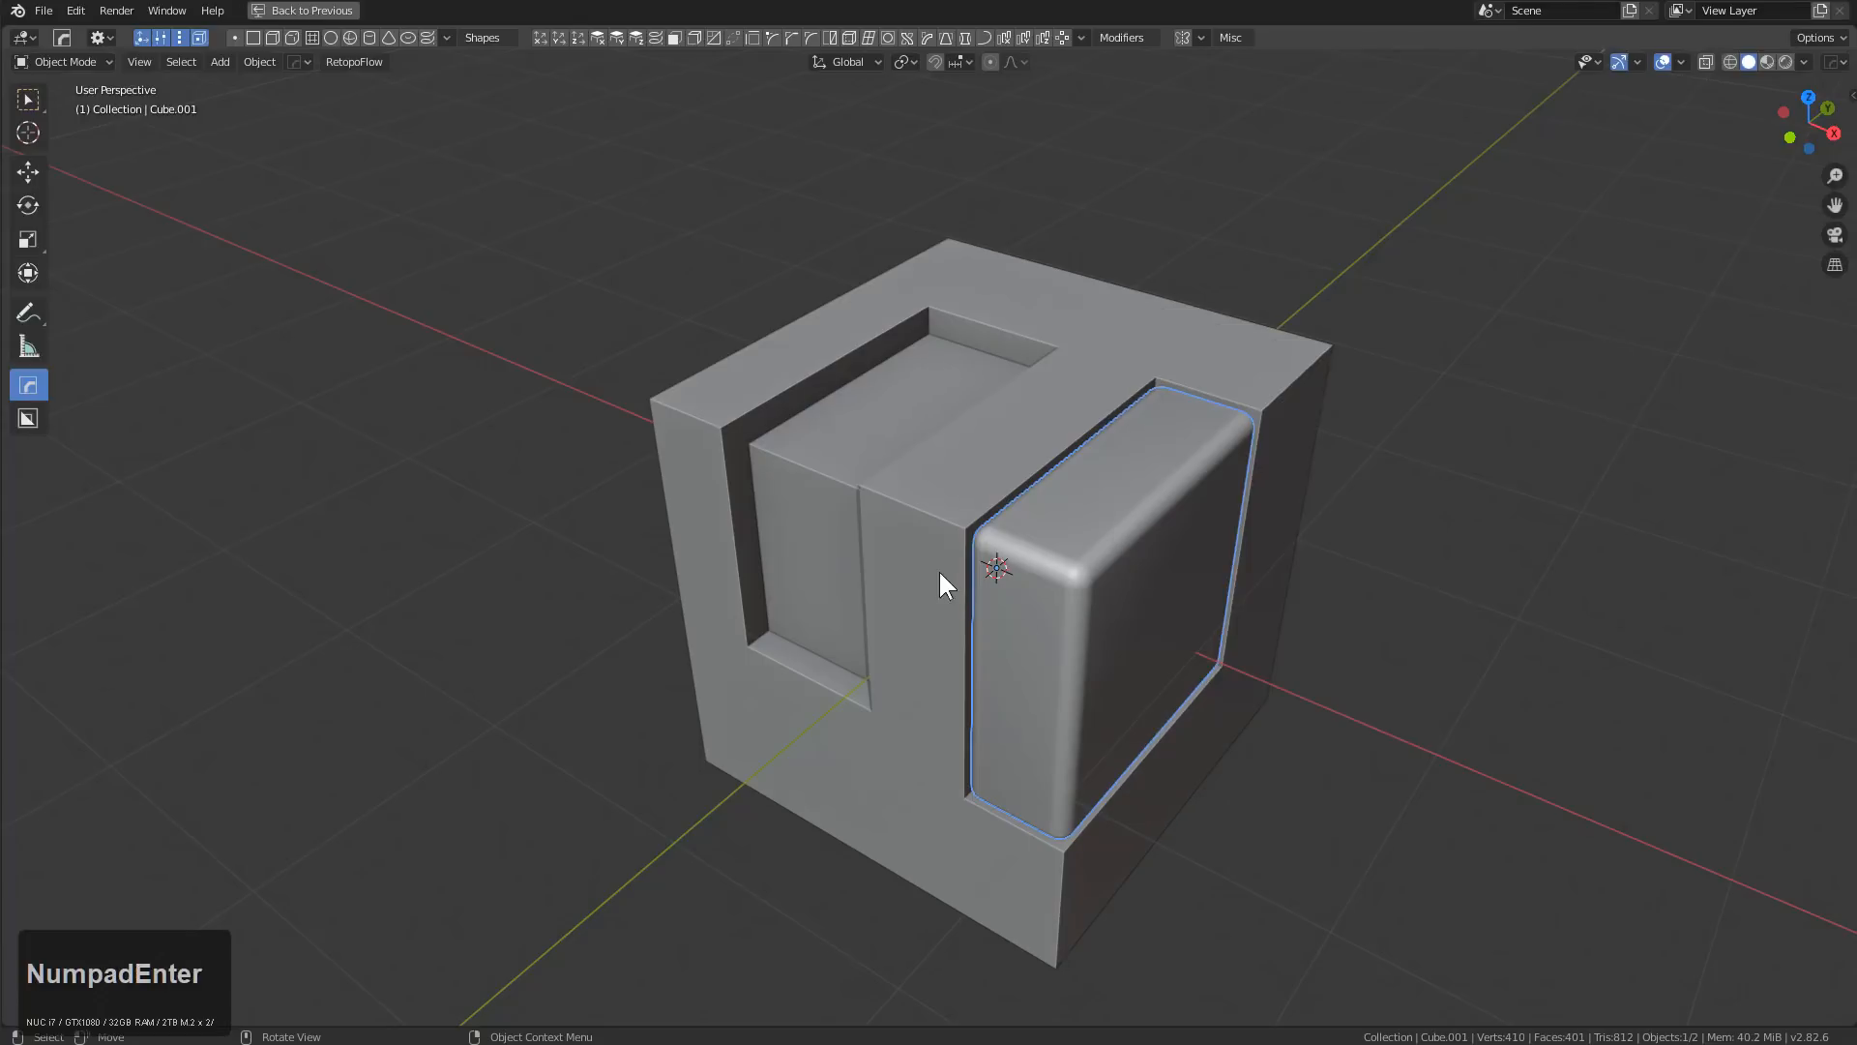
# Cut a box notch into the upper front corner of the bevelled corner piece with BoxCutter
pyautogui.click(1088, 569)
pyautogui.rightClick(1083, 572)
pyautogui.press('w')
pyautogui.click(1097, 489)
pyautogui.moveTo(1065, 527); pyautogui.dragTo(1083, 739)
# Adjust the corner piece's bevel widths so the notch edges get a much tighter bevel than the outer edges
pyautogui.press('q')
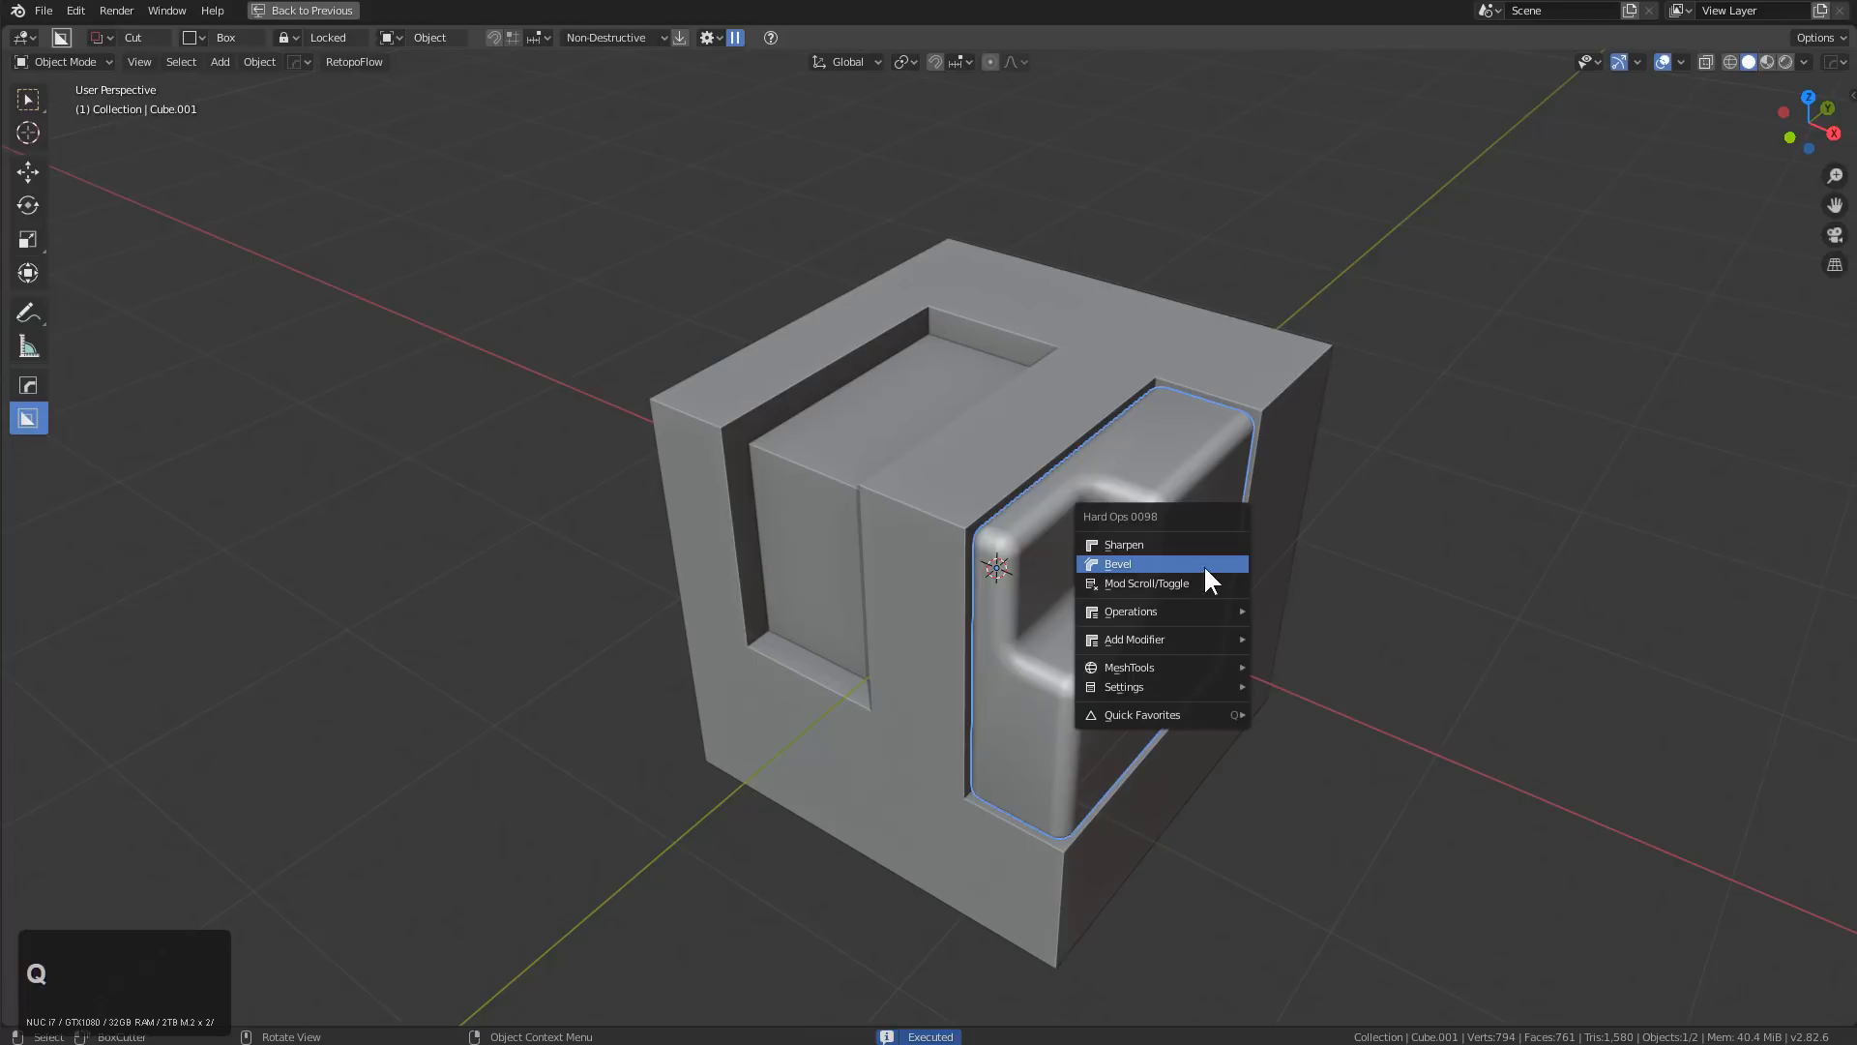
pyautogui.click(1186, 565)
pyautogui.click(1224, 574)
pyautogui.press('w')
pyautogui.keyDown('ctrl'); pyautogui.click(1139, 324); pyautogui.keyUp('ctrl')
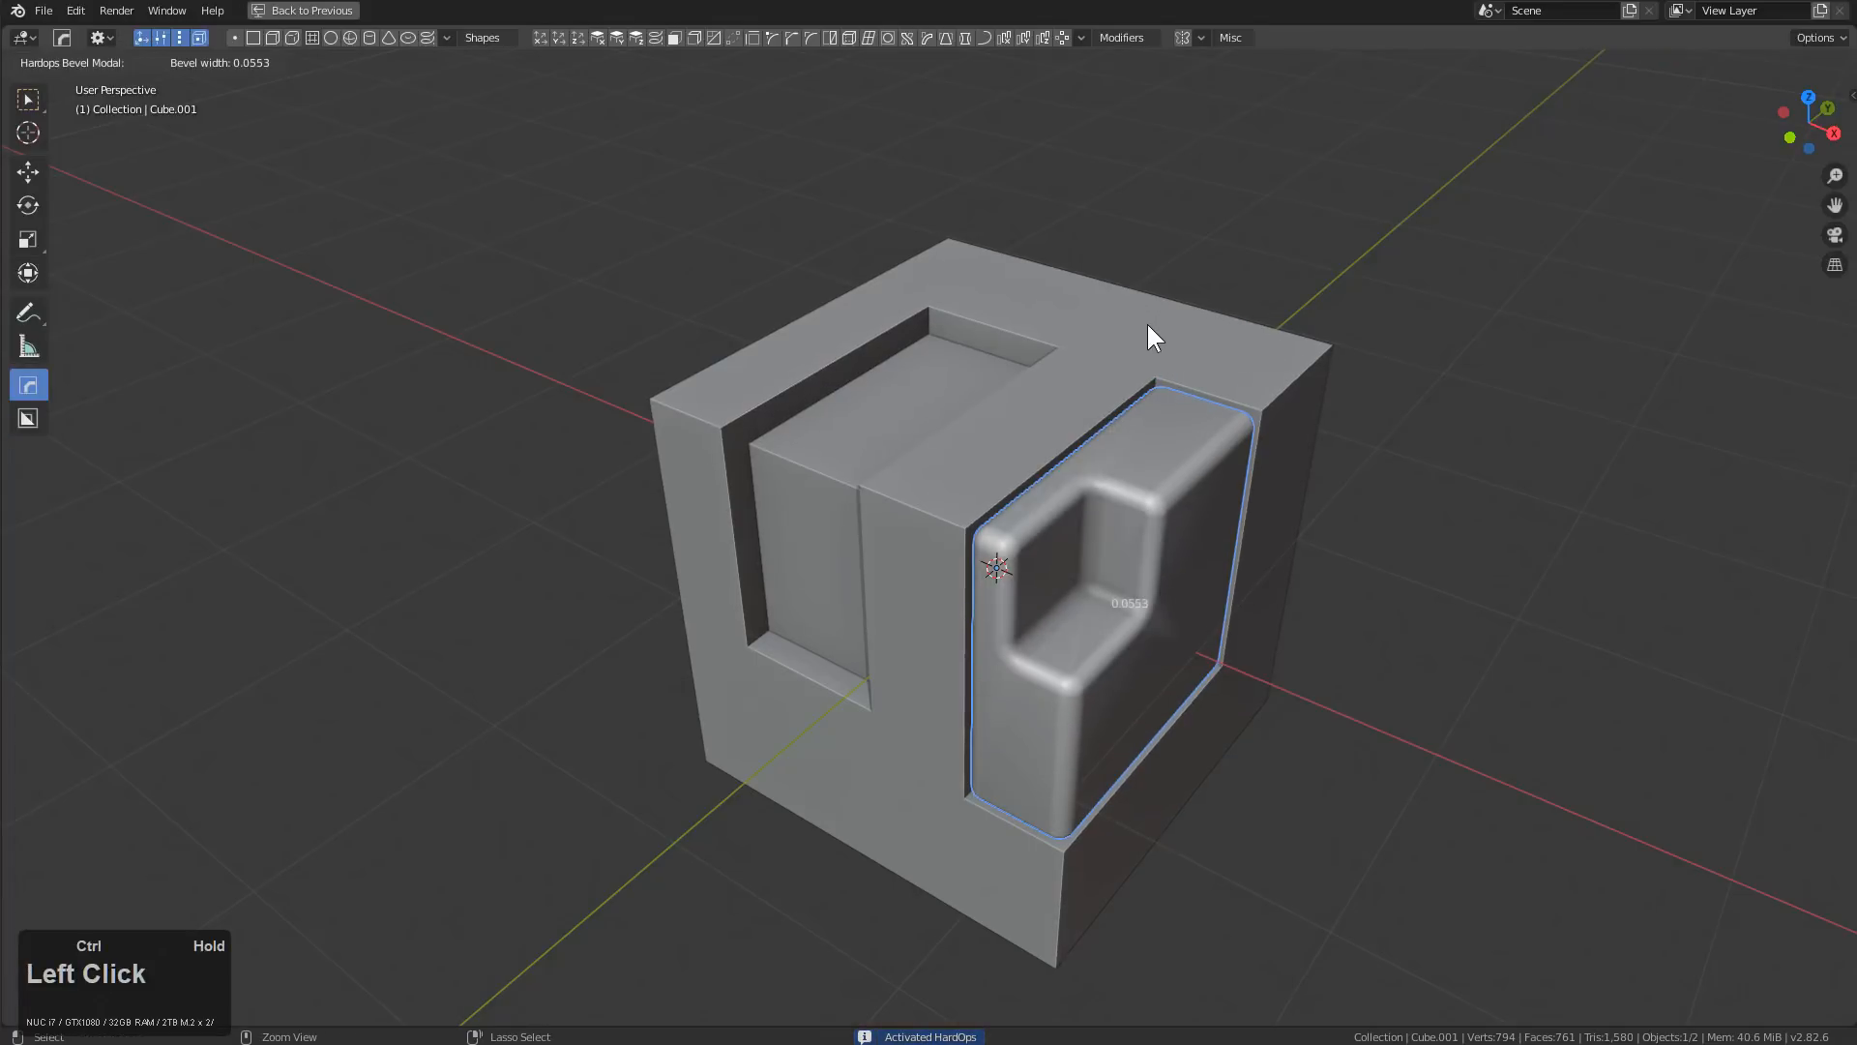
pyautogui.keyDown('ctrl'); pyautogui.moveTo(1156, 383); pyautogui.dragTo(1158, 381); pyautogui.keyUp('ctrl')
pyautogui.moveTo(1062, 503); pyautogui.dragTo(1135, 567, button='middle')
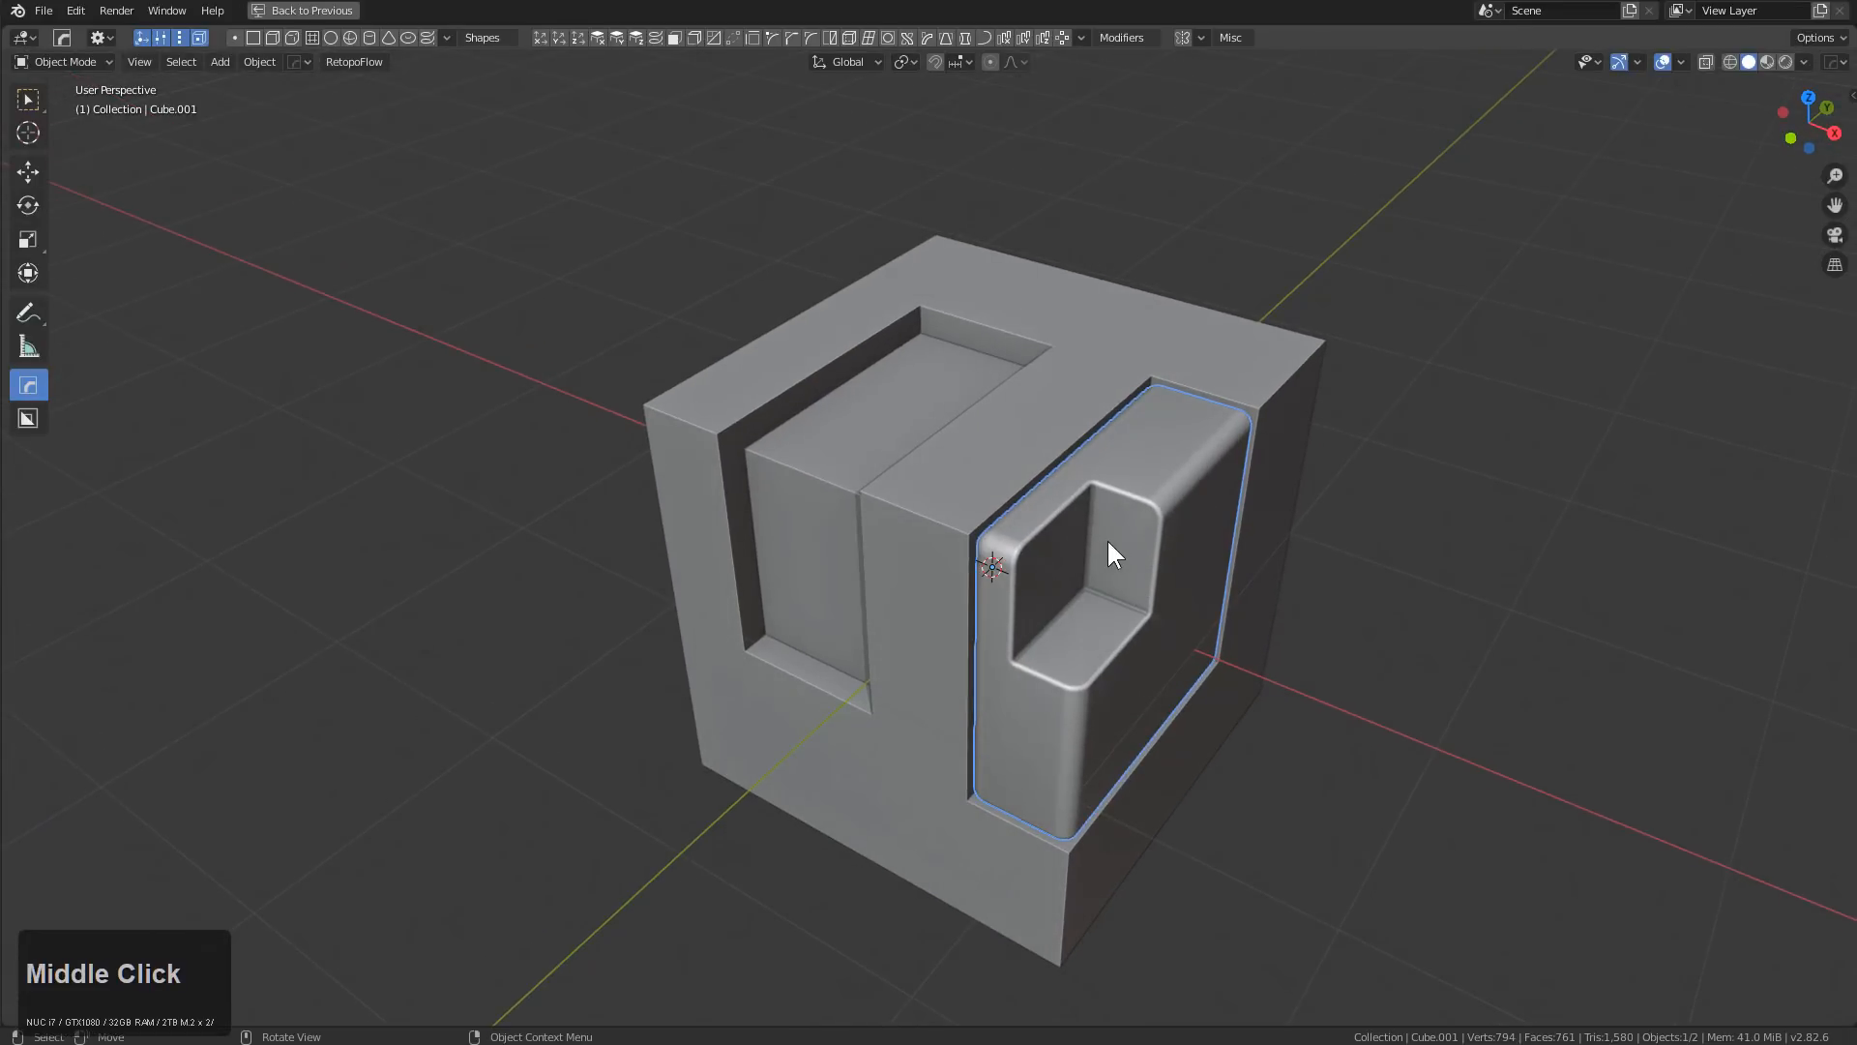
# Set the corner piece's Bevel modifier to 30 segments with an offset of about 0.0756 m
pyautogui.scroll(1, 1108, 542)
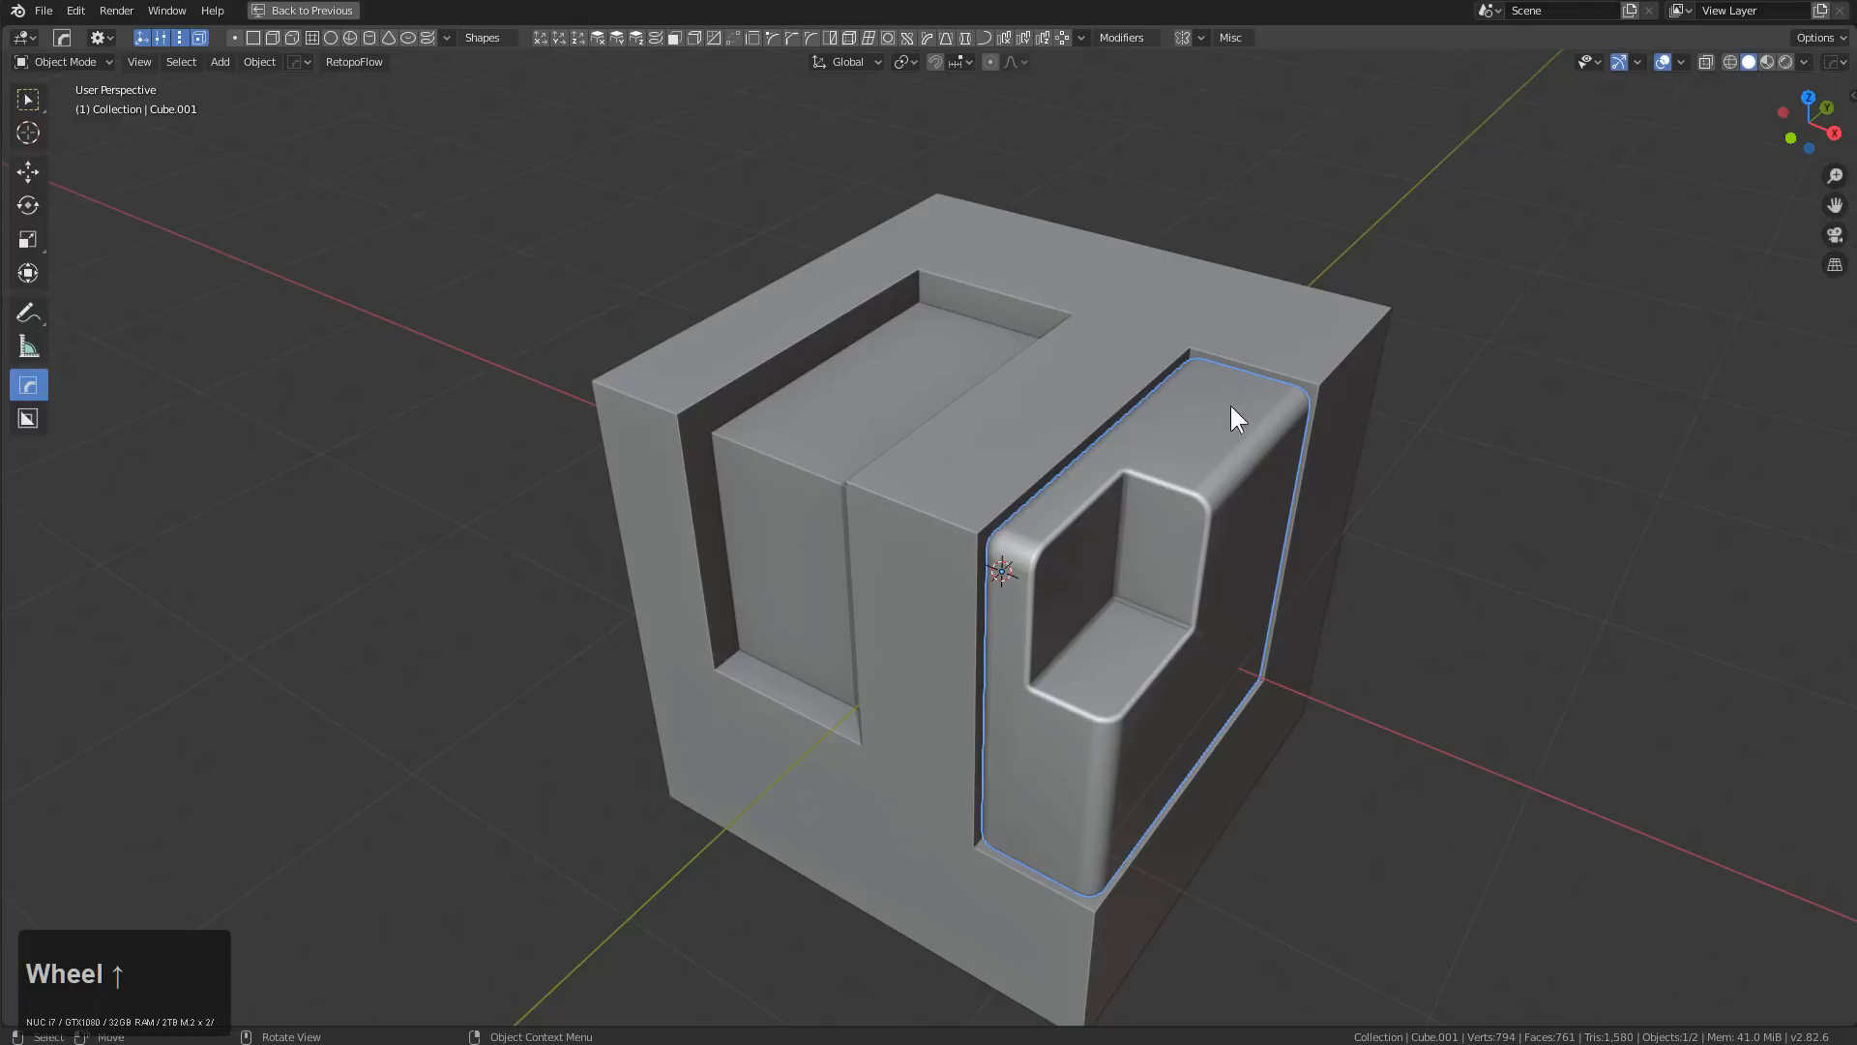
pyautogui.rightClick(1184, 346)
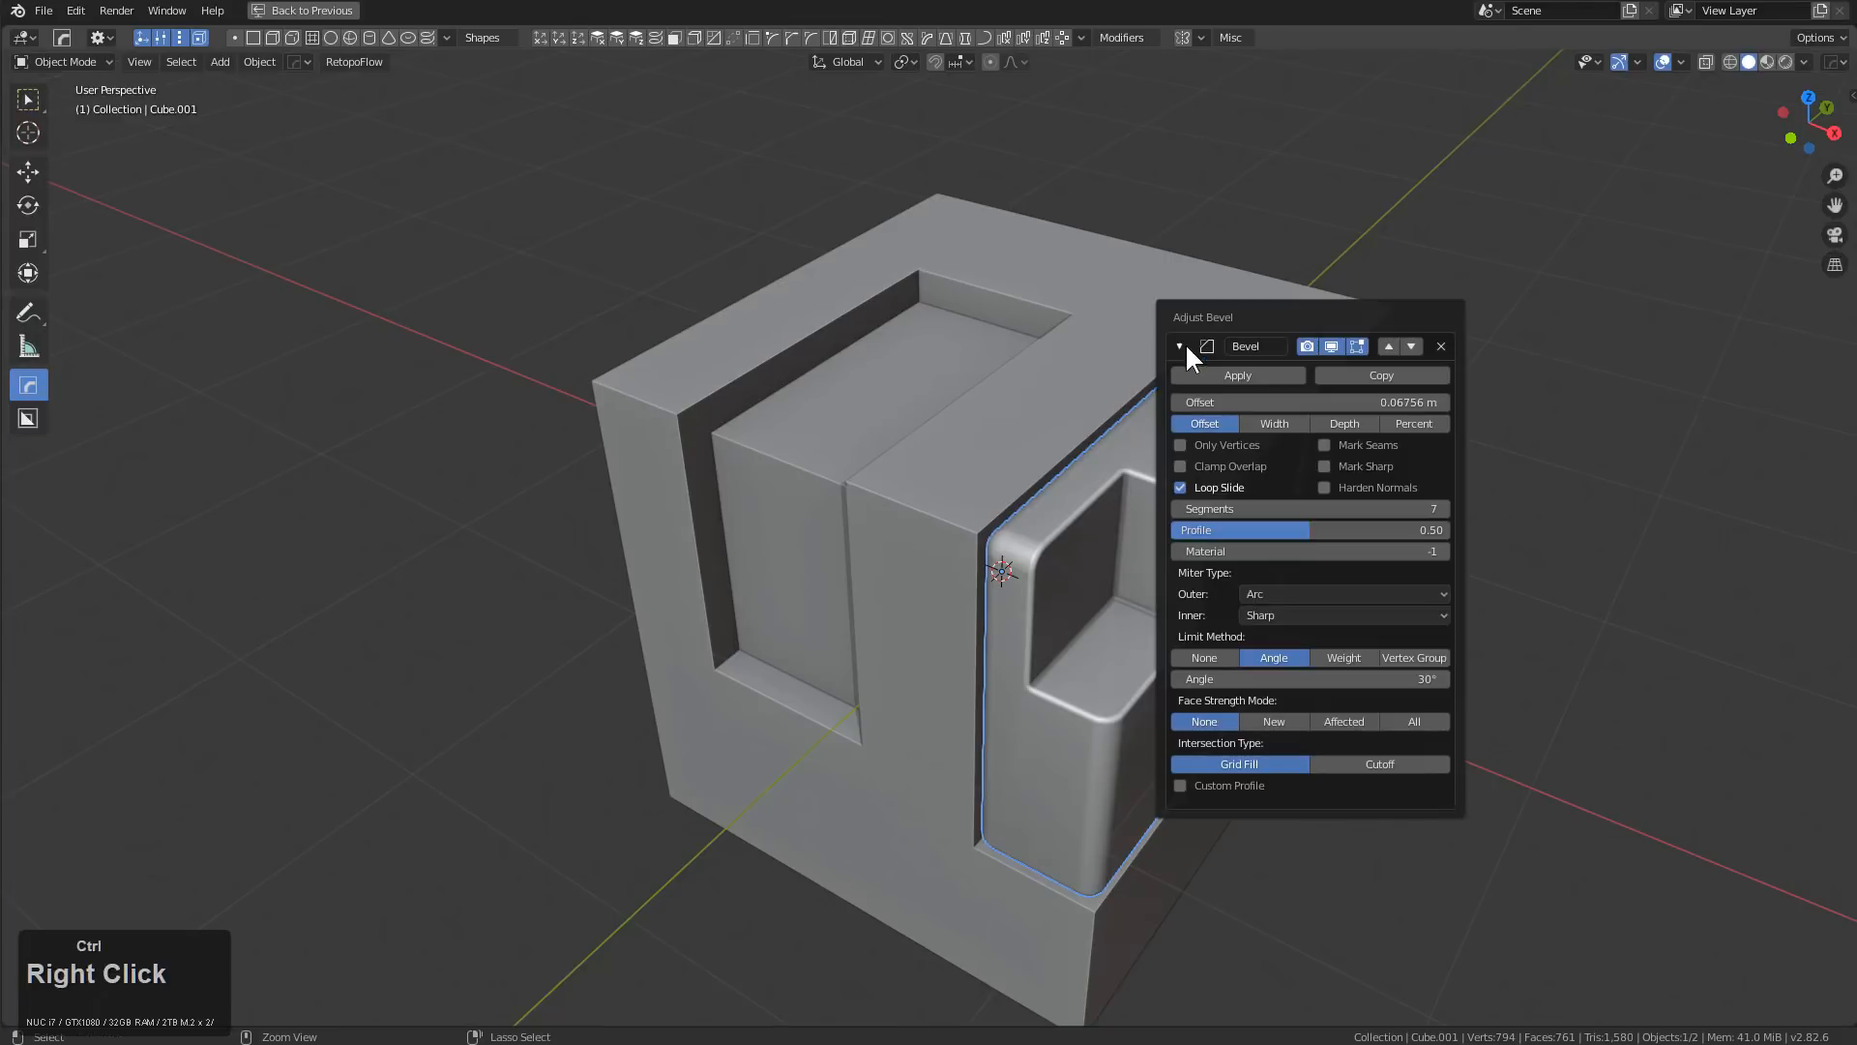
pyautogui.moveTo(1333, 509); pyautogui.dragTo(1402, 508)
pyautogui.moveTo(1363, 402)
pyautogui.keyDown('shift'); pyautogui.mouseDown()
pyautogui.moveTo(1340, 403)
pyautogui.moveTo(1378, 402)
pyautogui.mouseUp(); pyautogui.keyUp('shift')
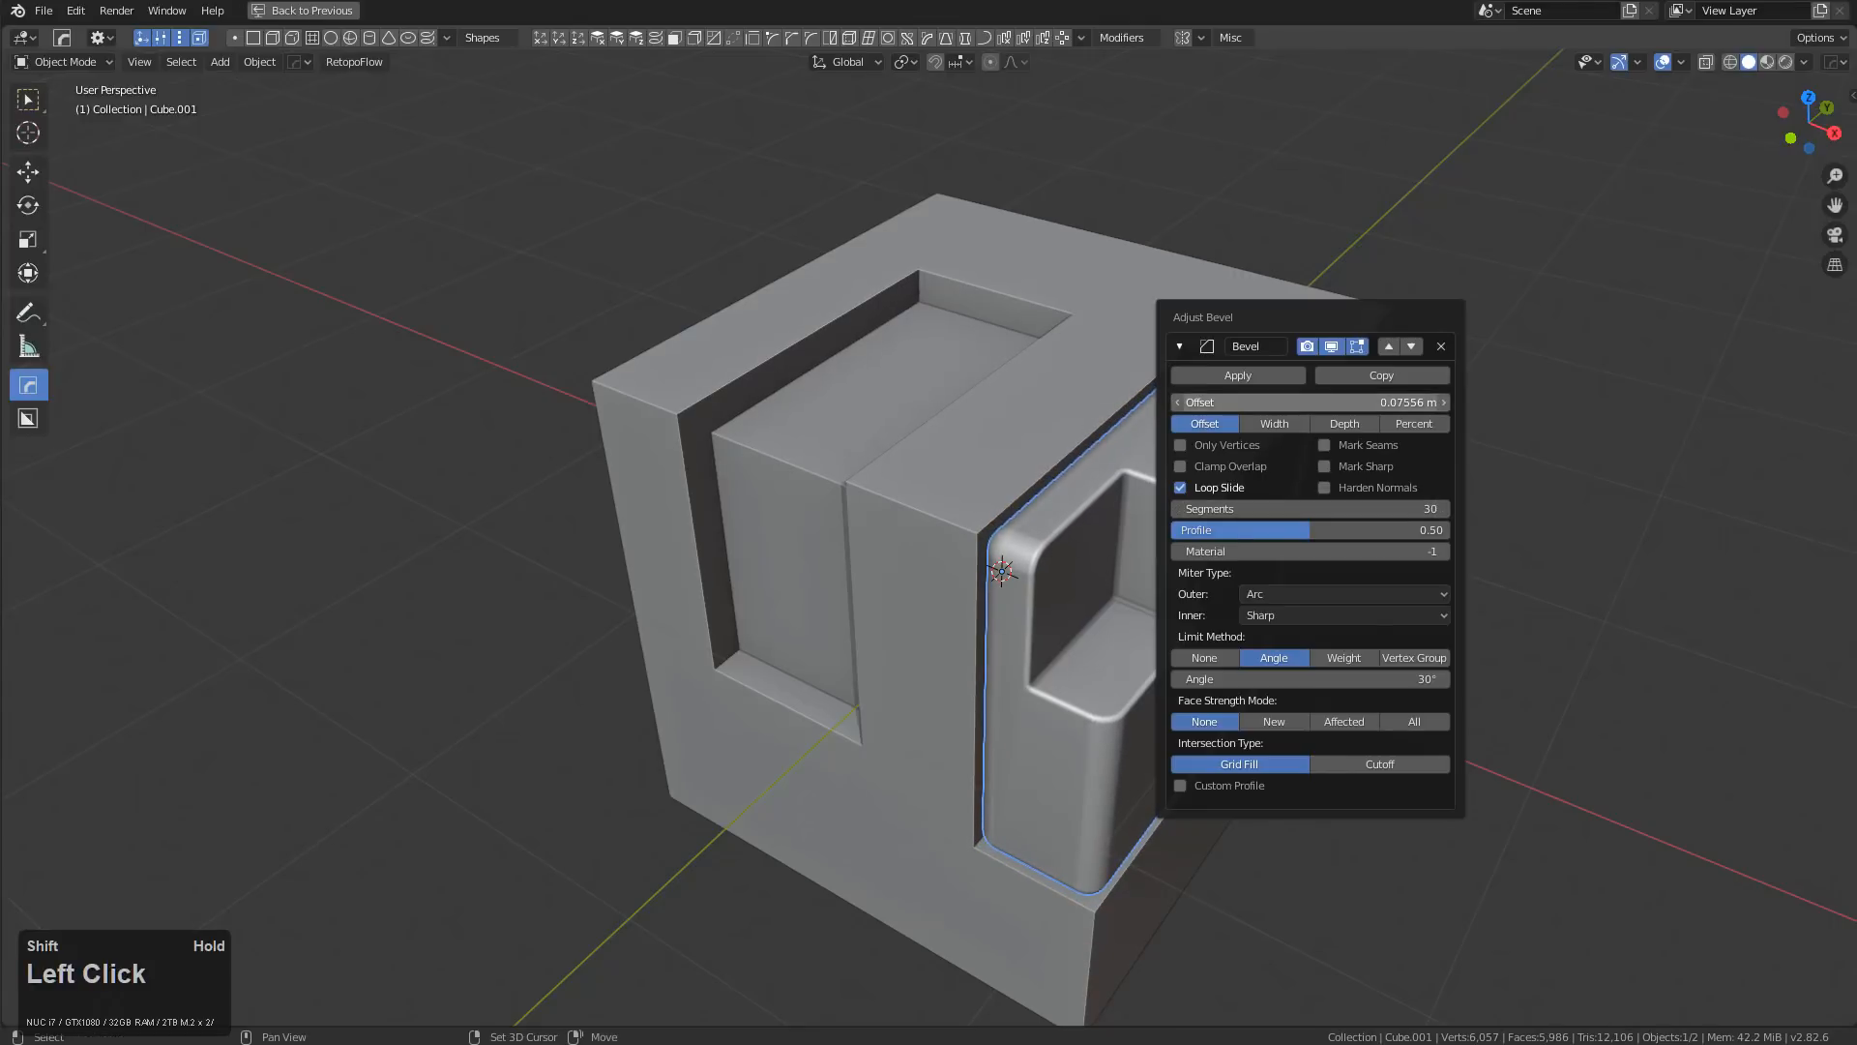
pyautogui.click(996, 477)
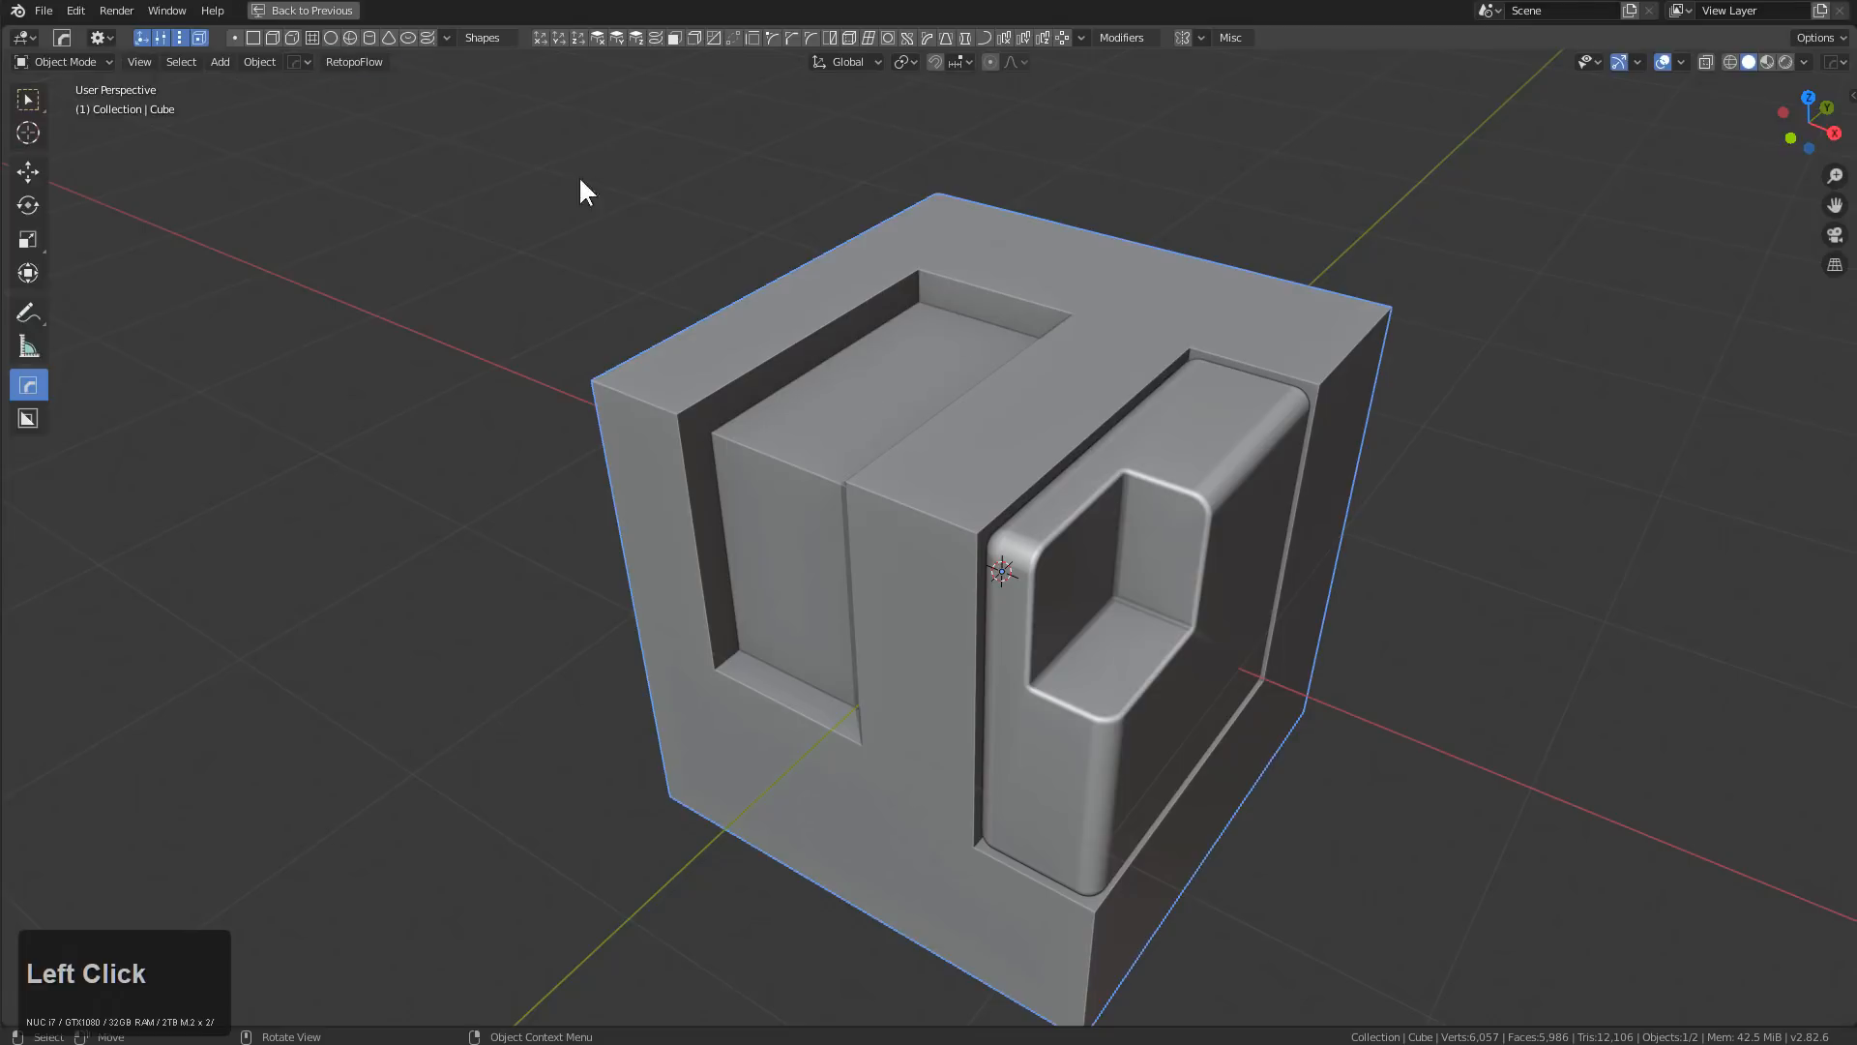
# Delete both the cut cube and its corner piece and add a new default cube
pyautogui.moveTo(1030, 501); pyautogui.dragTo(1078, 528, button='middle')
pyautogui.click(1017, 496)
pyautogui.moveTo(960, 498); pyautogui.dragTo(996, 489, button='middle')
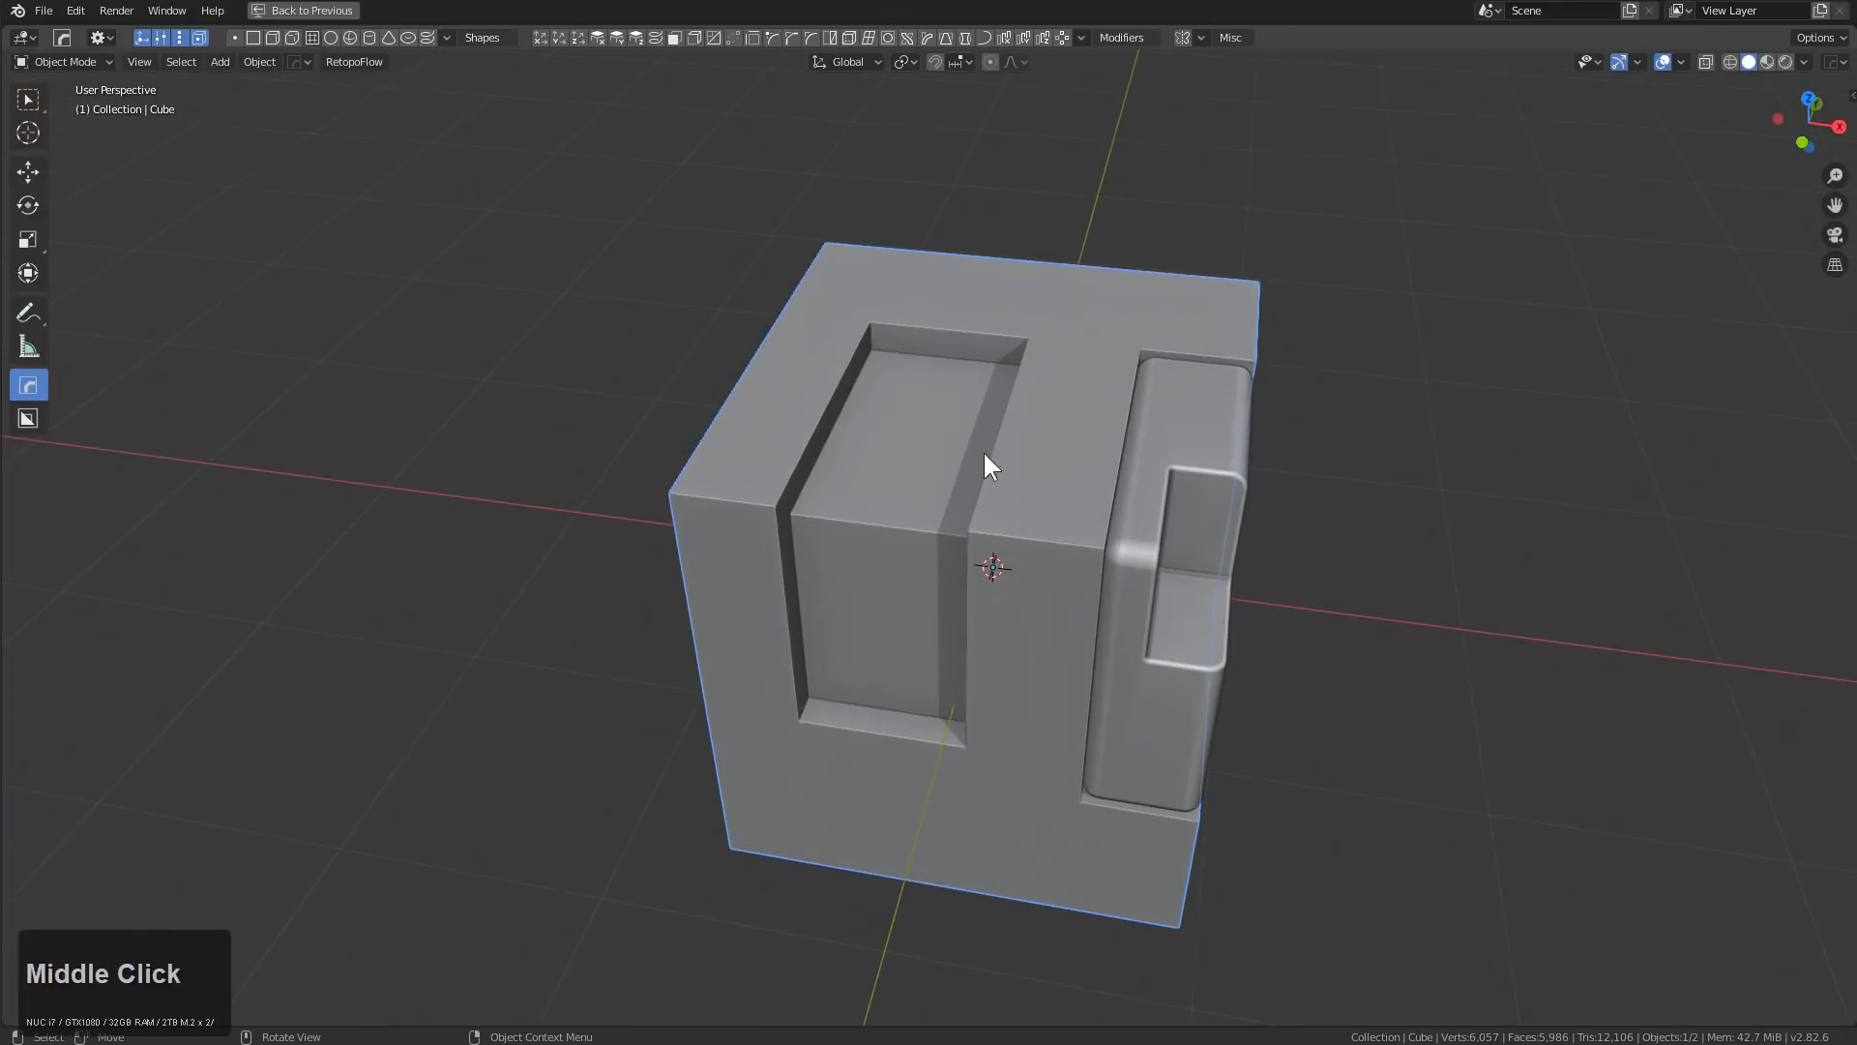
pyautogui.scroll(-2, 986, 387)
pyautogui.moveTo(979, 358); pyautogui.dragTo(1008, 513, button='middle')
pyautogui.press('a')
pyautogui.press('x')
pyautogui.click(1139, 479)
pyautogui.hotkey('shift', 'a')
pyautogui.click(1064, 524)
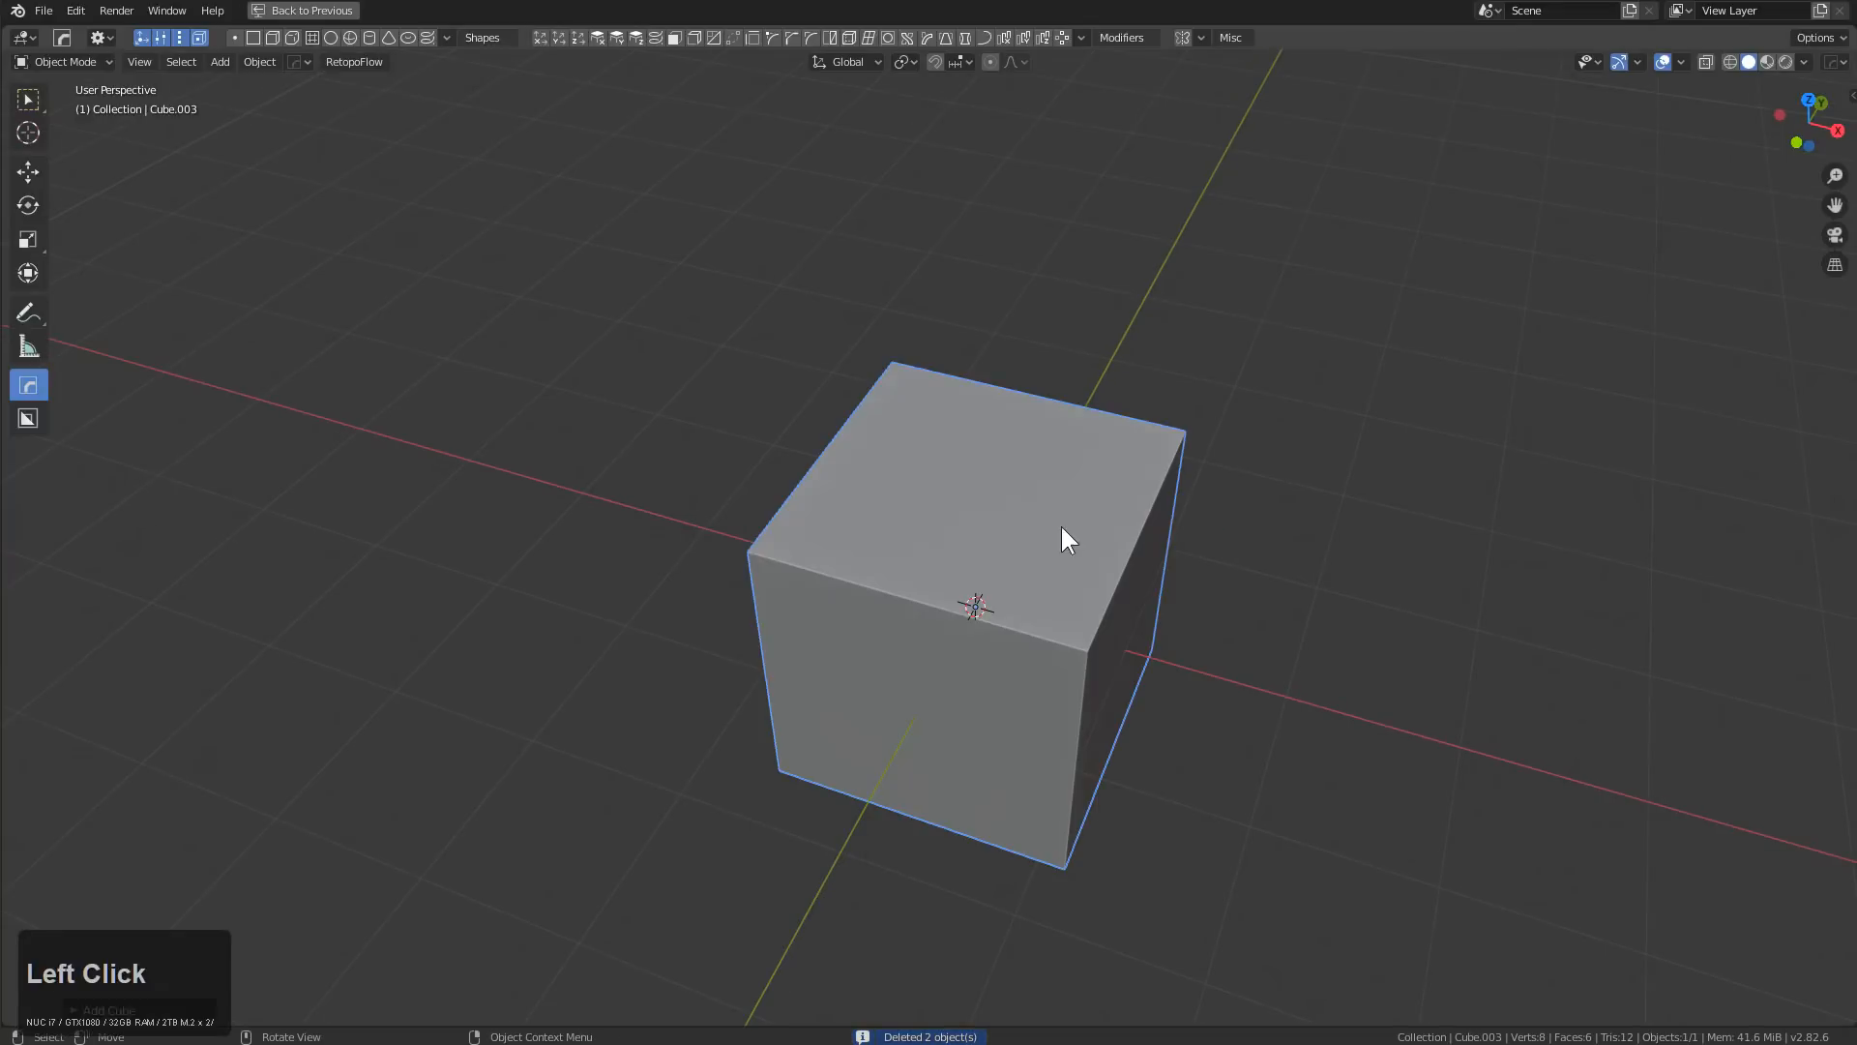
# Add a Hard Ops Array modifier to the cube and set its Z offset to 1 for a stacked column
pyautogui.press('KP_Decimal')
pyautogui.scroll(-2, 979, 528)
pyautogui.scroll(-2, 976, 523)
pyautogui.moveTo(1057, 642); pyautogui.dragTo(1001, 607, button='middle')
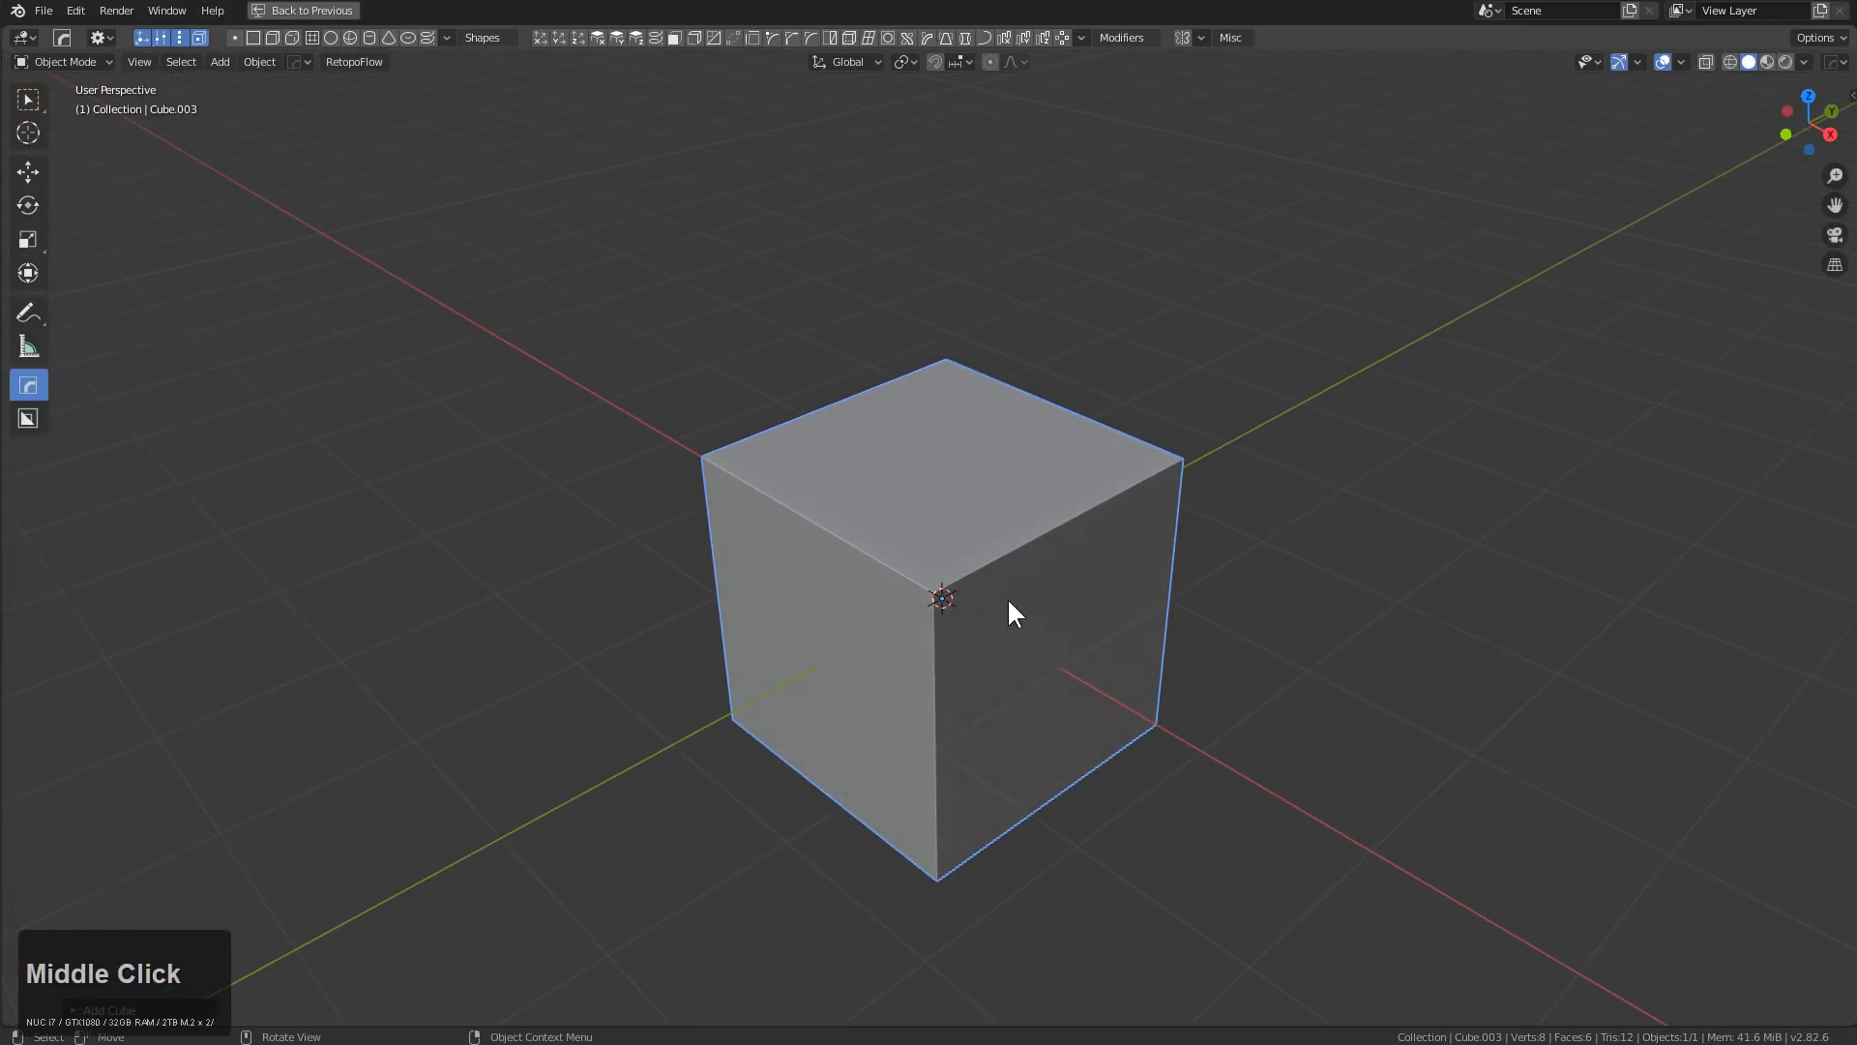
pyautogui.click(1042, 37)
pyautogui.scroll(-2, 1014, 298)
pyautogui.moveTo(1013, 298); pyautogui.dragTo(995, 451, button='middle')
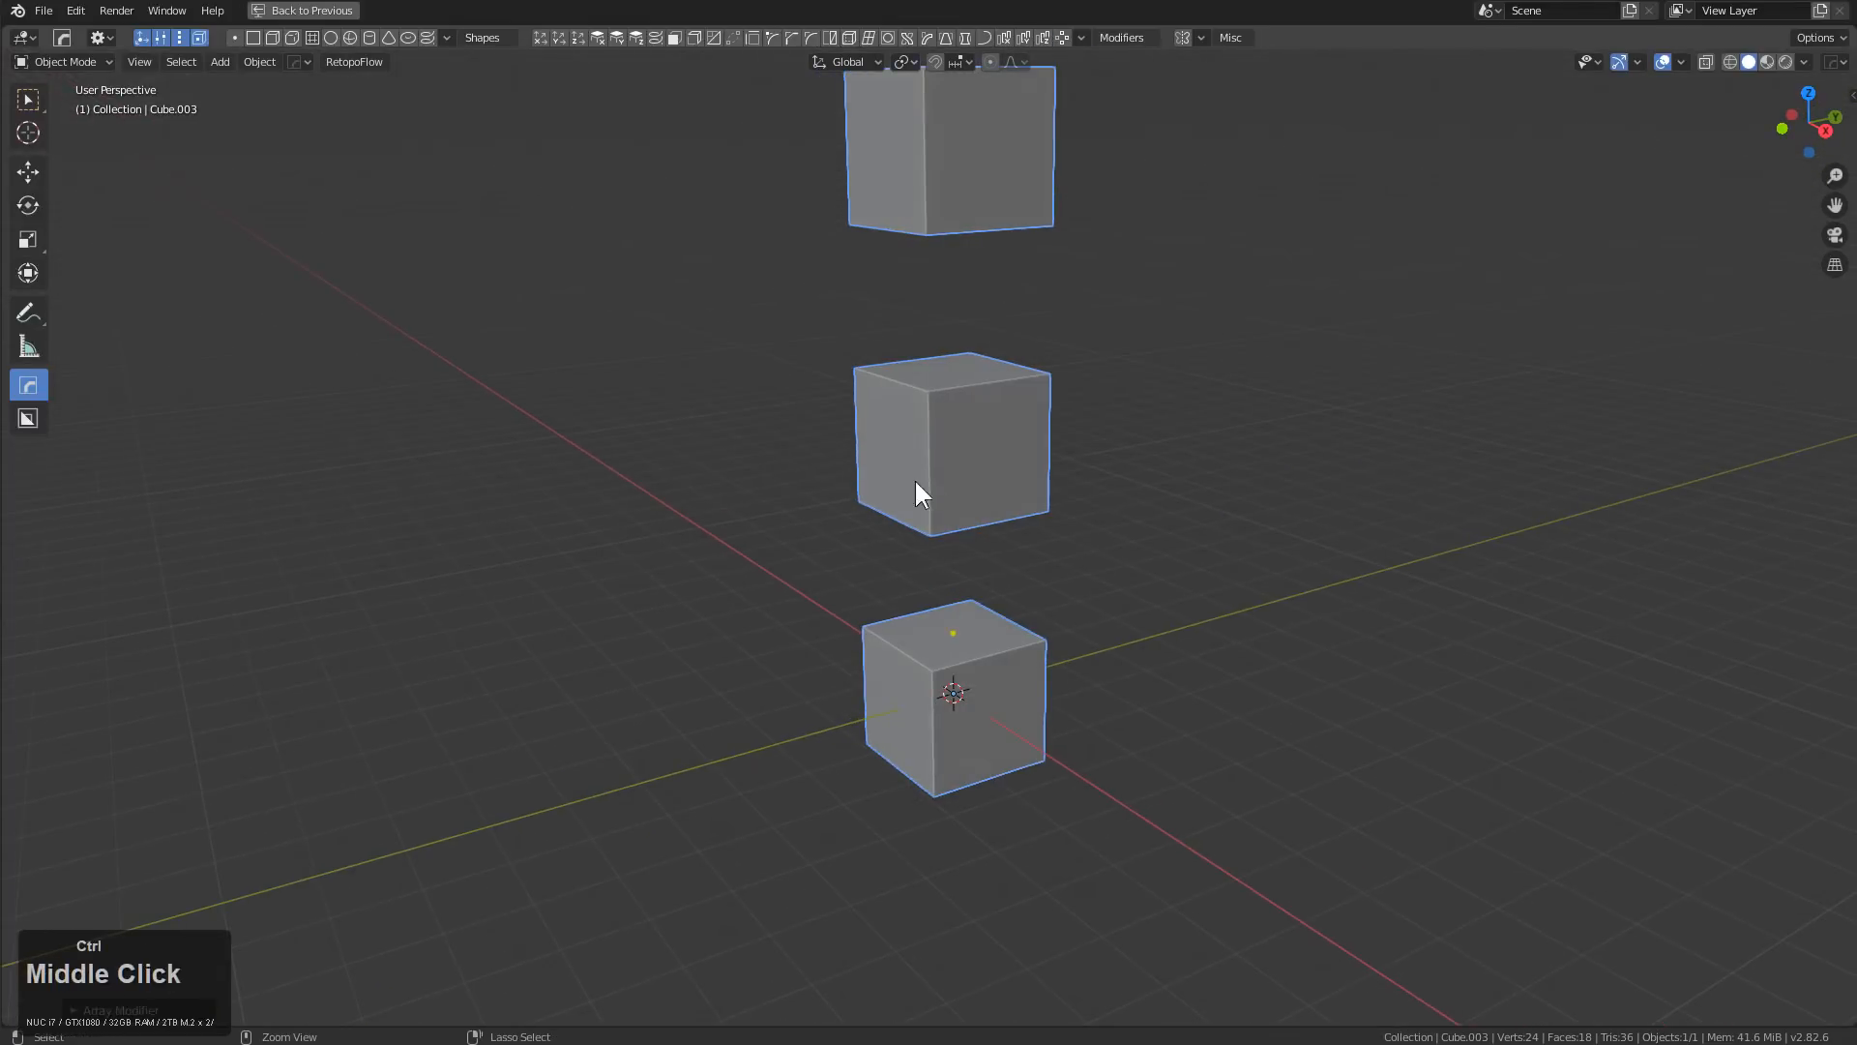
pyautogui.keyDown('ctrl'); pyautogui.moveTo(948, 619); pyautogui.dragTo(937, 455); pyautogui.keyUp('ctrl')
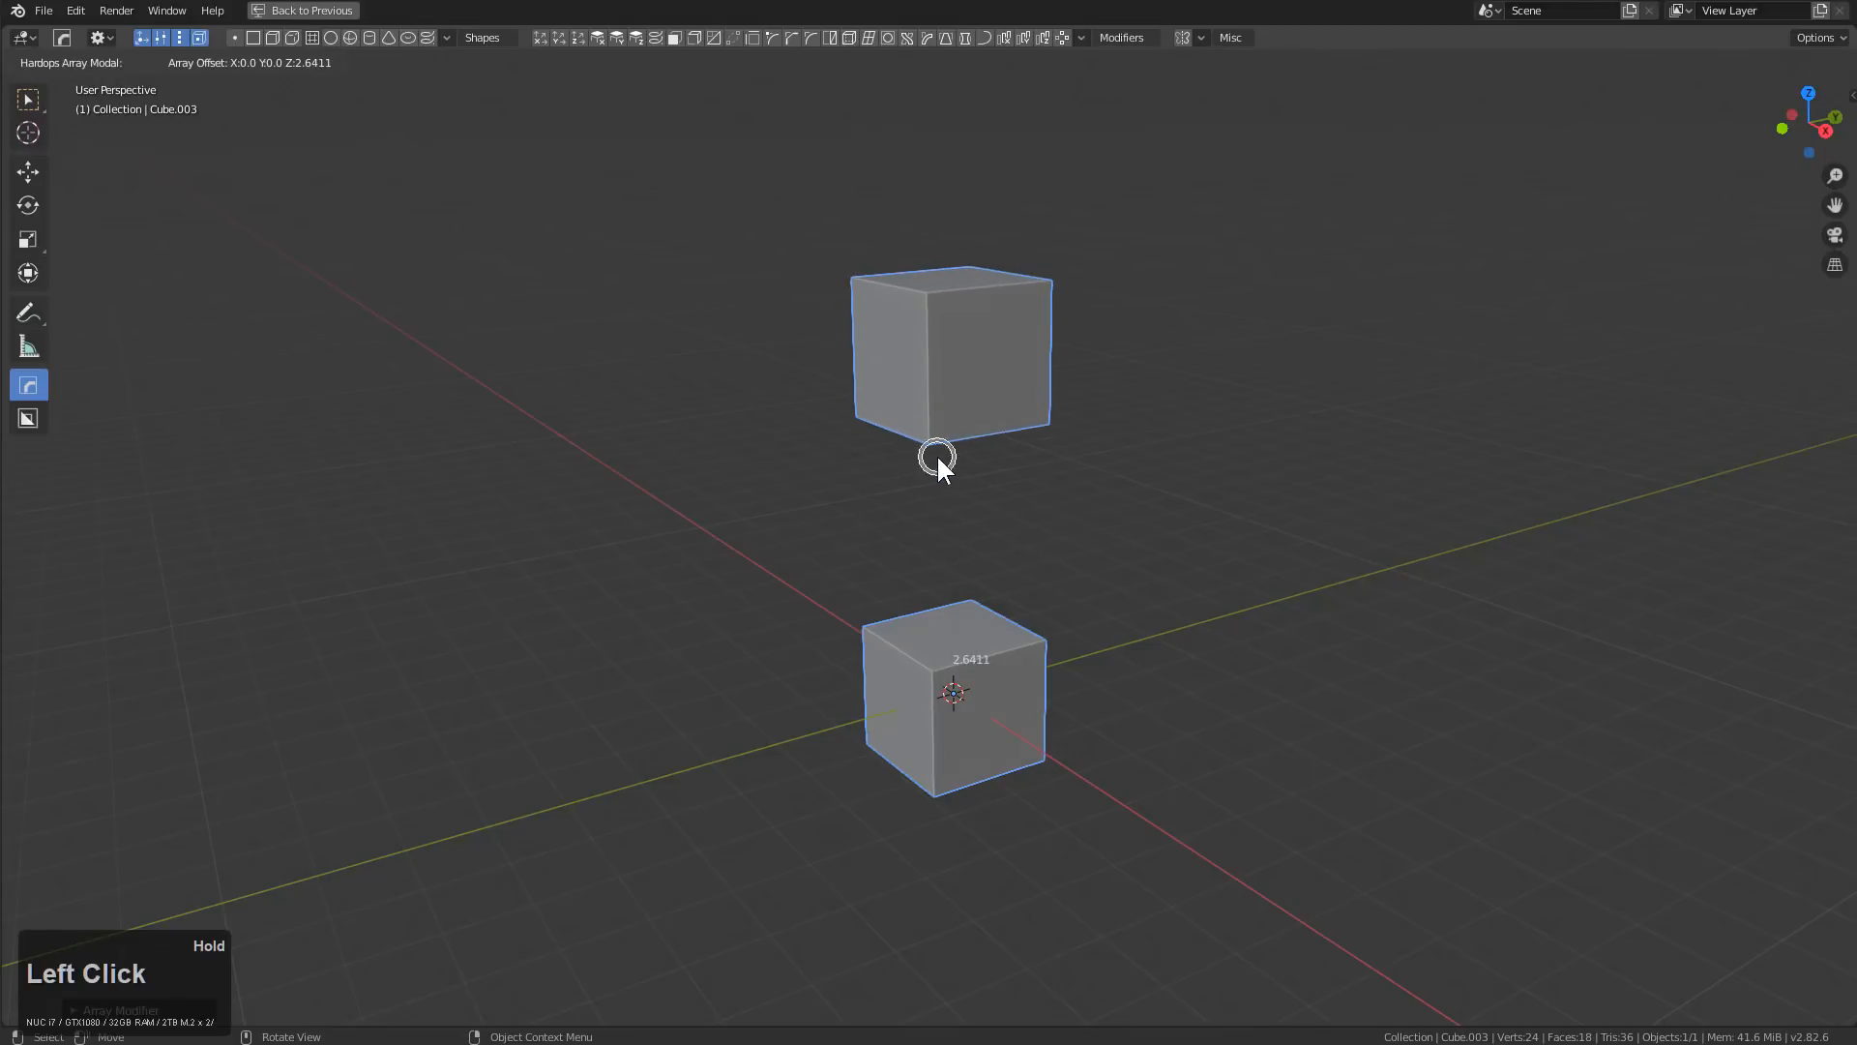
pyautogui.press('1')
pyautogui.moveTo(780, 397); pyautogui.dragTo(993, 492, button='middle')
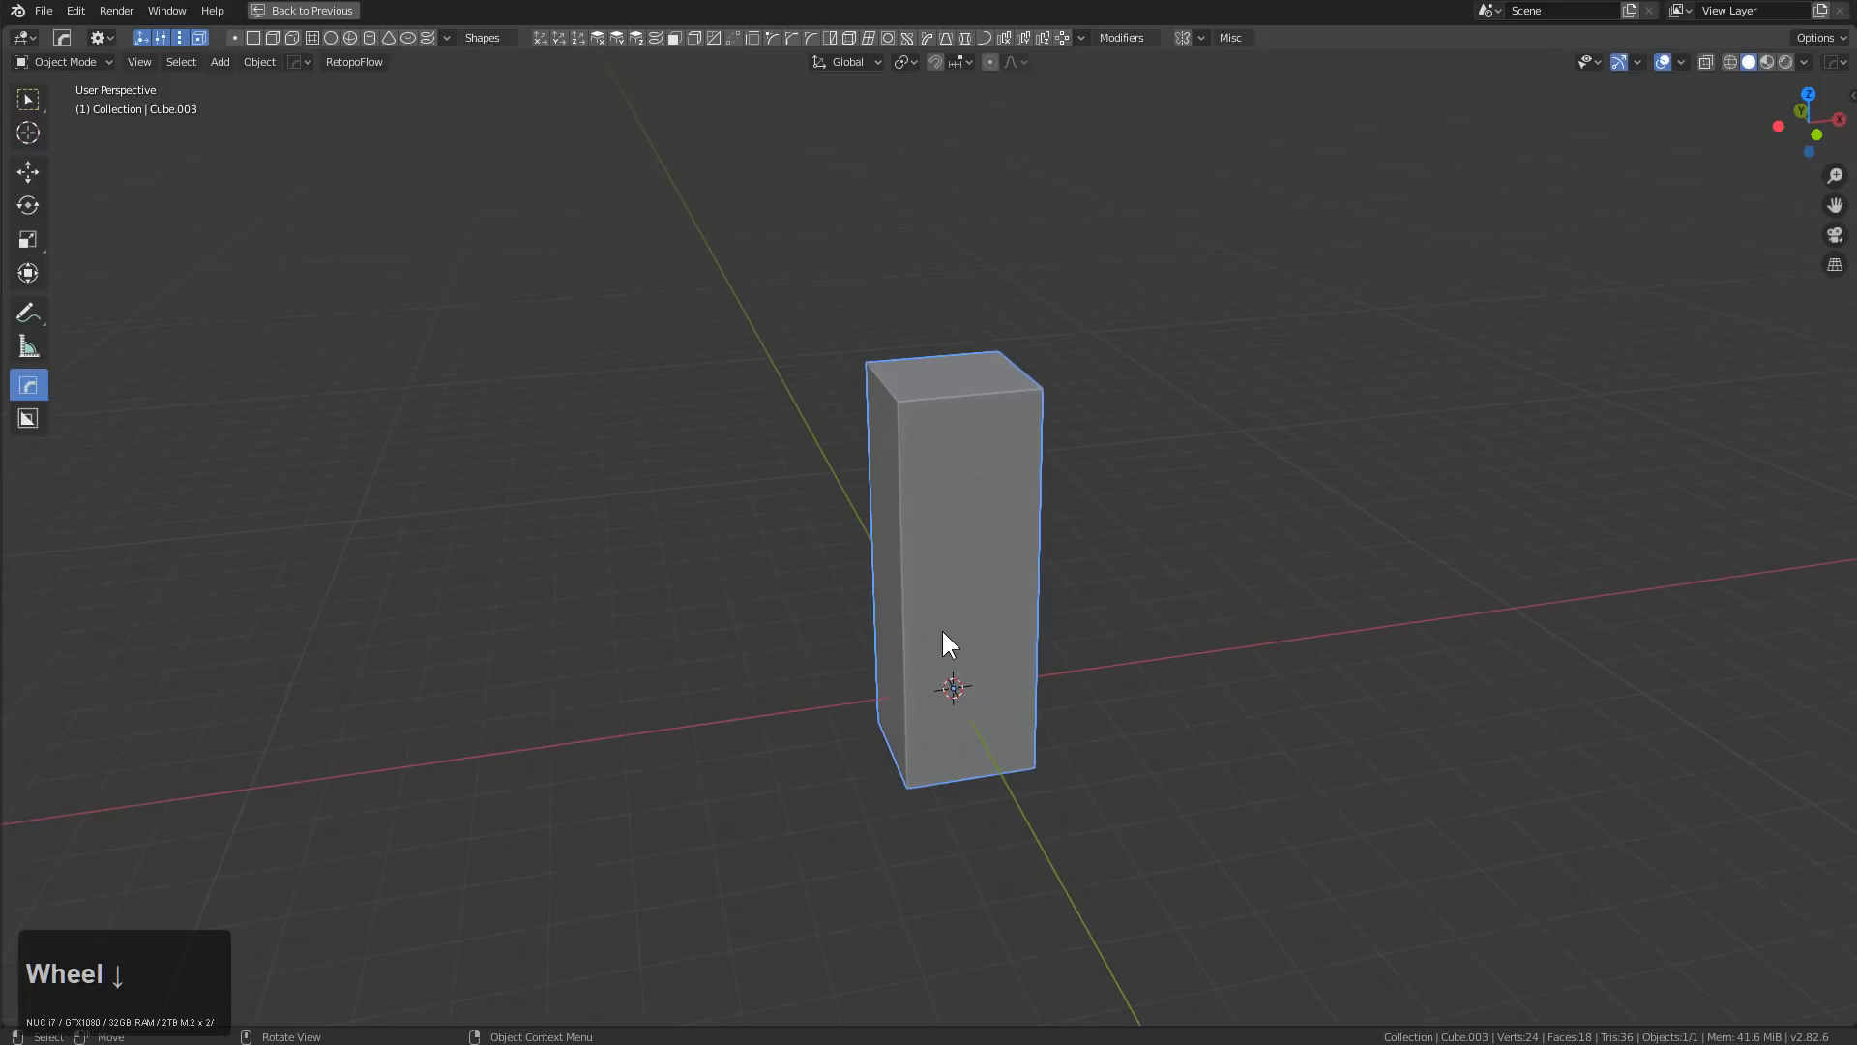
# Delete the arrayed column and add a fresh cube
pyautogui.press('x')
pyautogui.click(994, 556)
pyautogui.hotkey('shift', 'a')
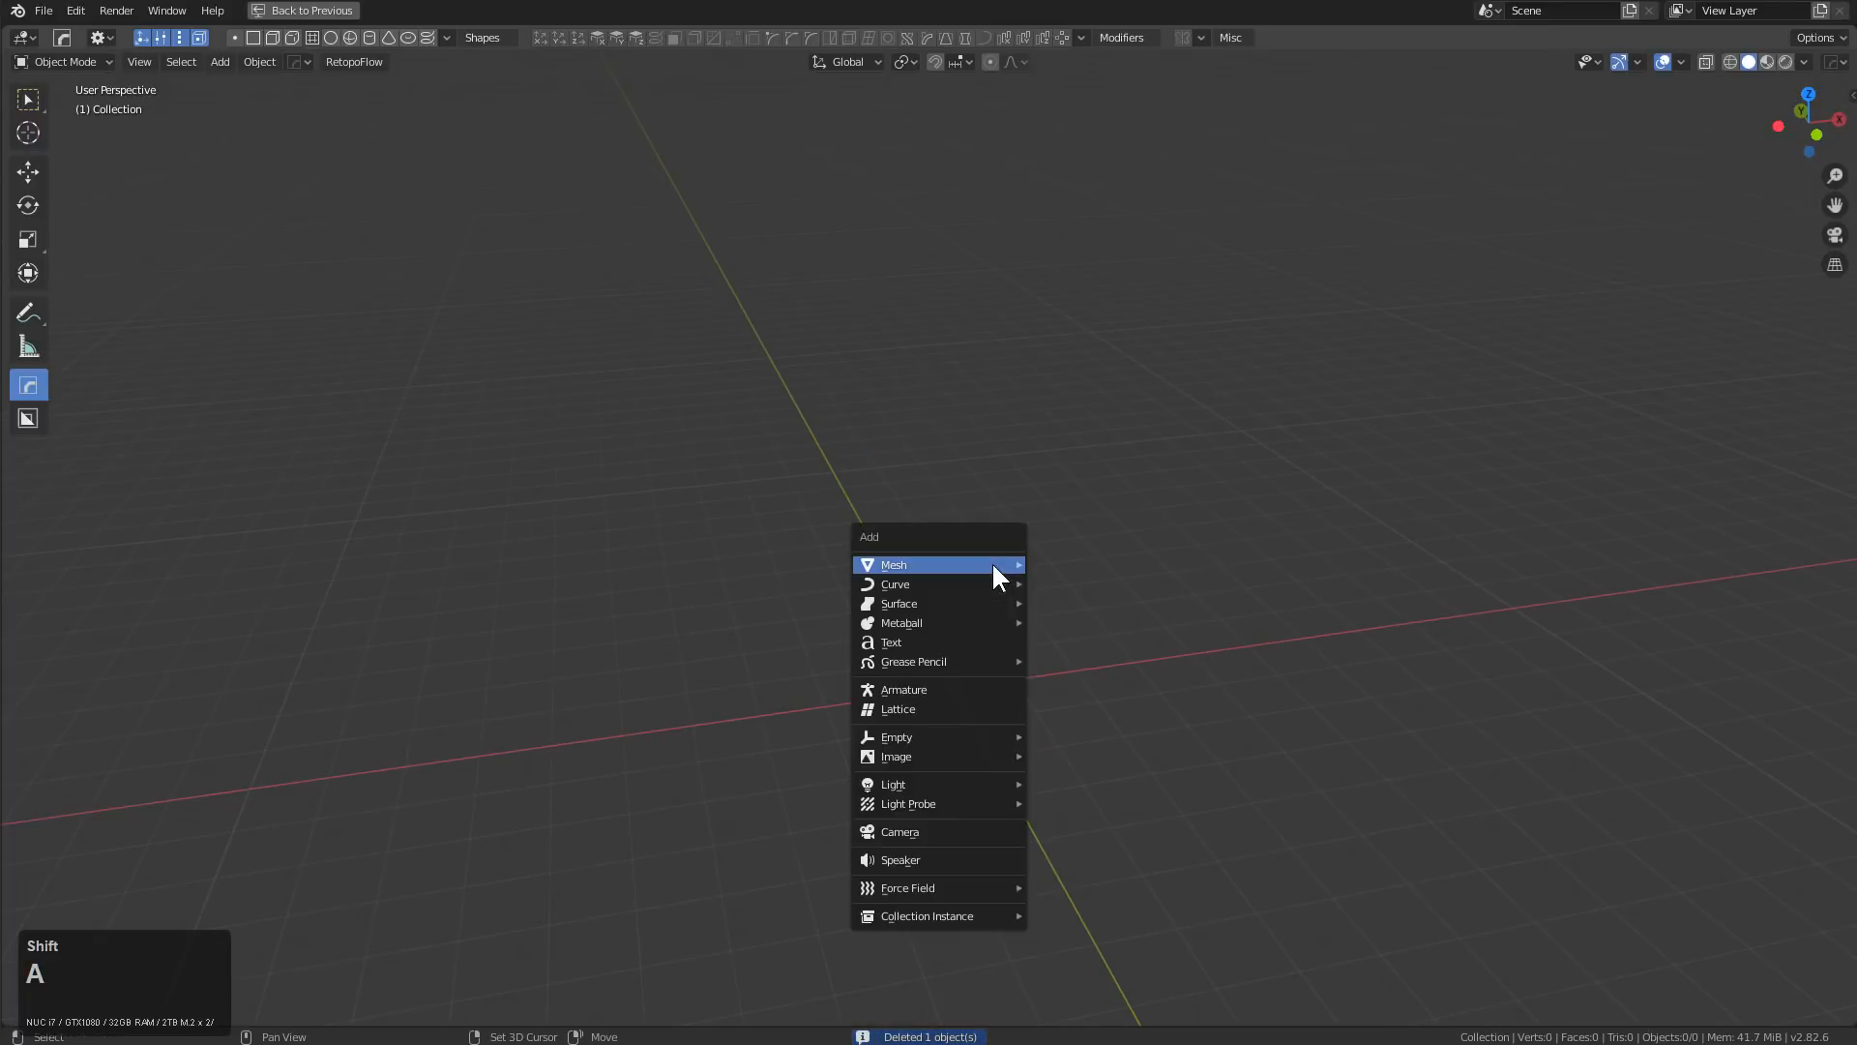
pyautogui.moveTo(993, 566)
pyautogui.click(1070, 586)
pyautogui.scroll(-5, 1064, 592)
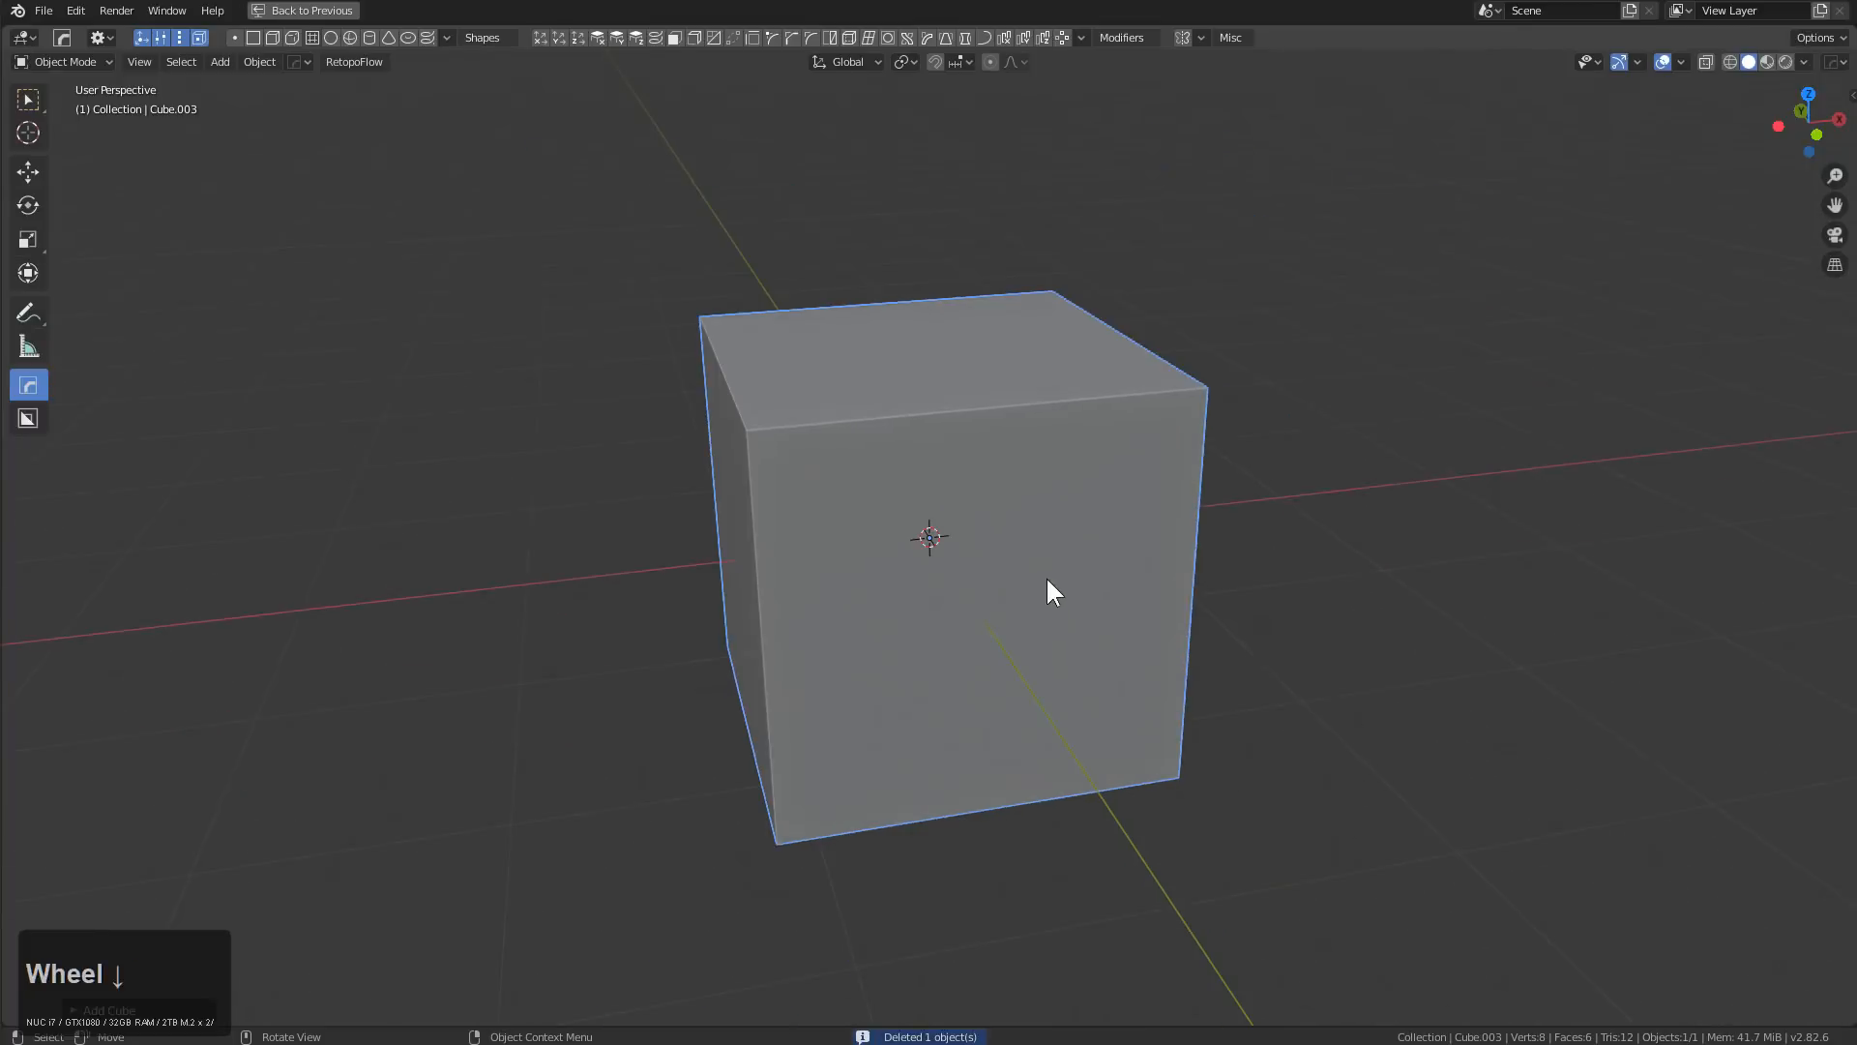
# Stretch the cube along X to roughly twice its length and apply Visual Geometry to Mesh
pyautogui.press('s')
pyautogui.press('x')
pyautogui.click(1140, 608)
pyautogui.hotkey('ctrl', 'a')
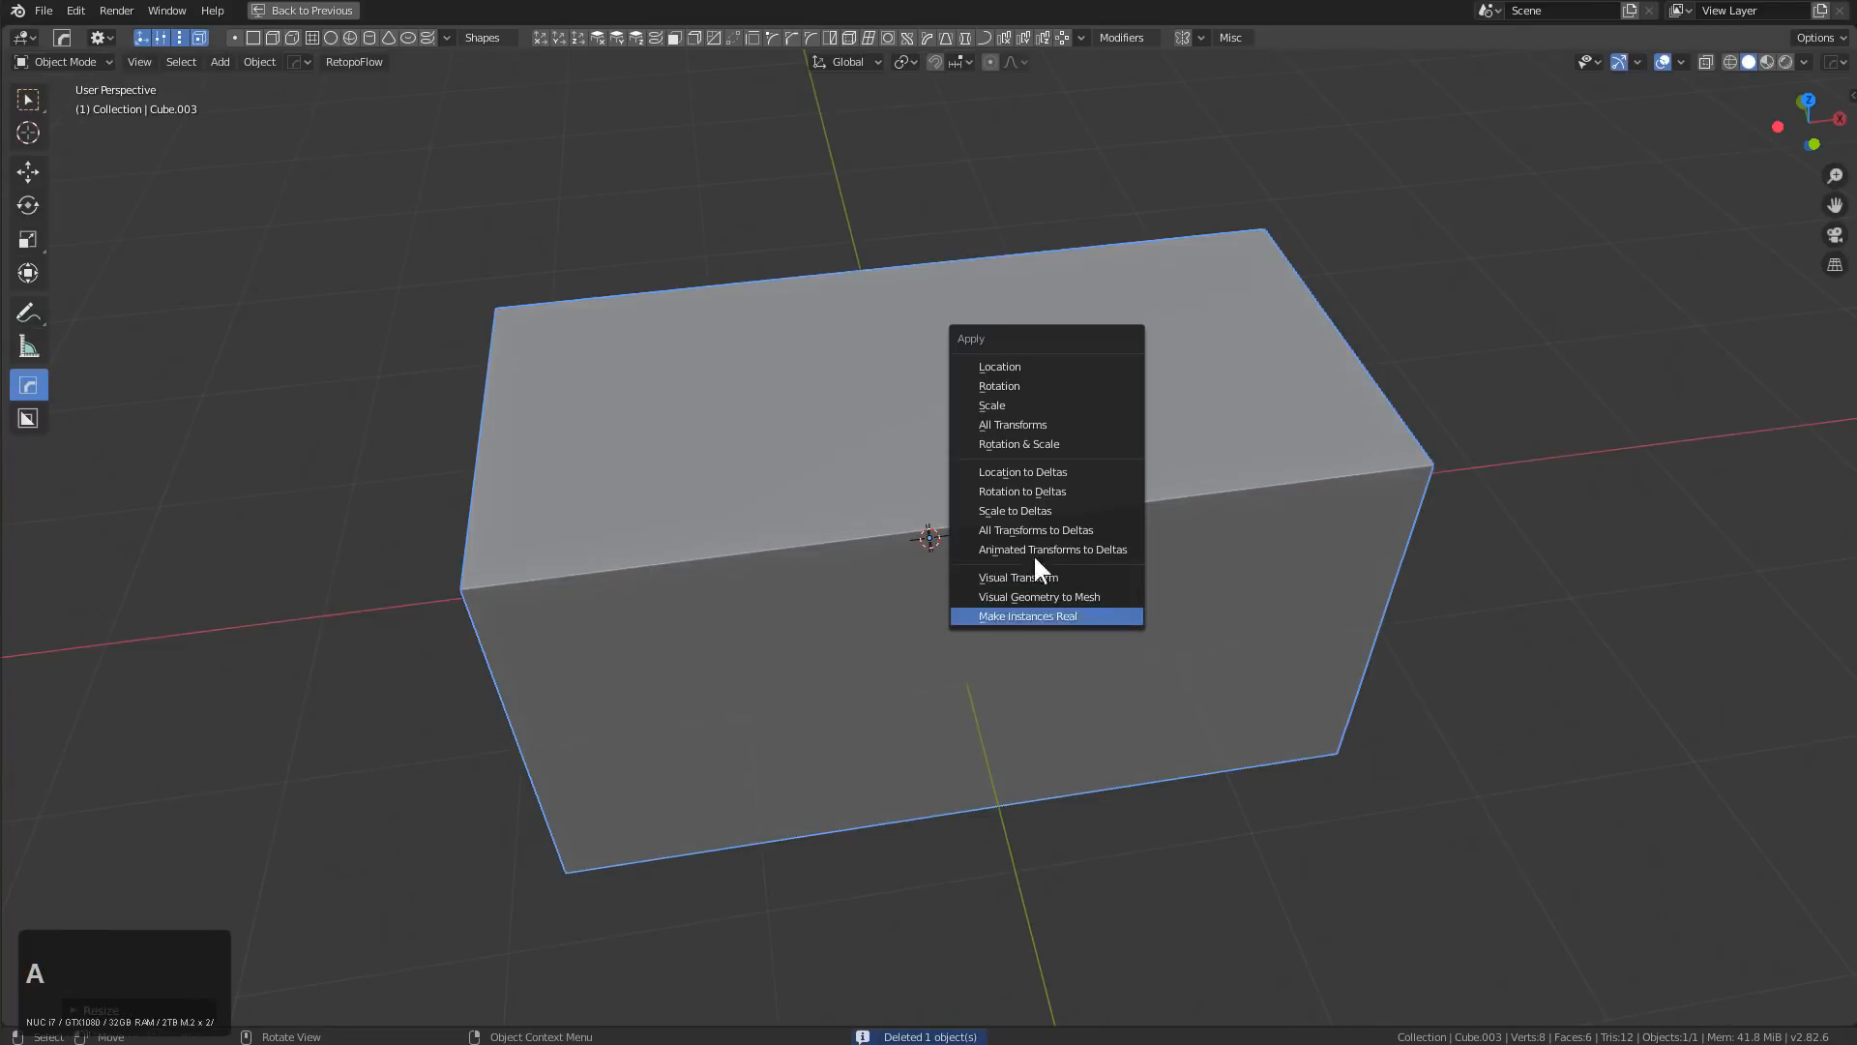
pyautogui.moveTo(1019, 389); pyautogui.dragTo(1011, 600)
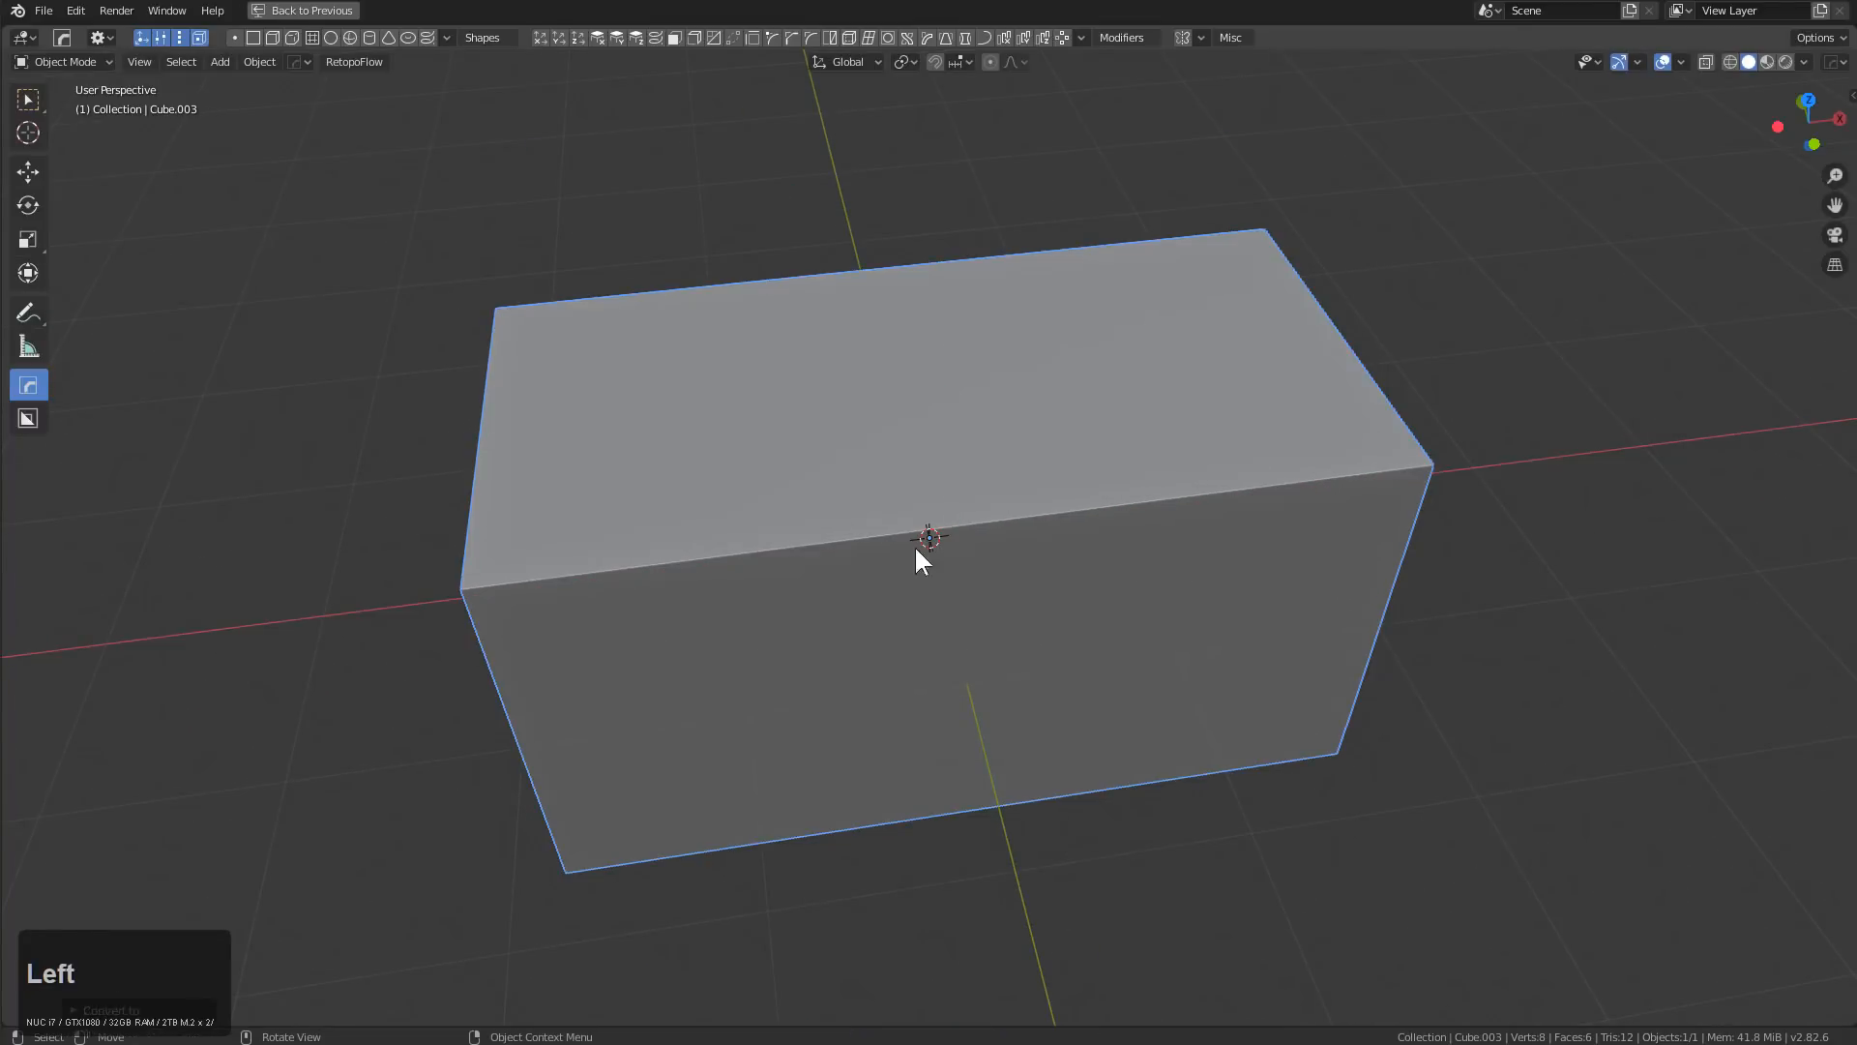
# Hollow out the block with a BoxCutter box cut, leaving thin end walls, a back wall and a floor
pyautogui.click(533, 346)
pyautogui.rightClick(900, 466)
pyautogui.press('w')
pyautogui.moveTo(532, 332); pyautogui.dragTo(1419, 514)
pyautogui.click(1401, 729)
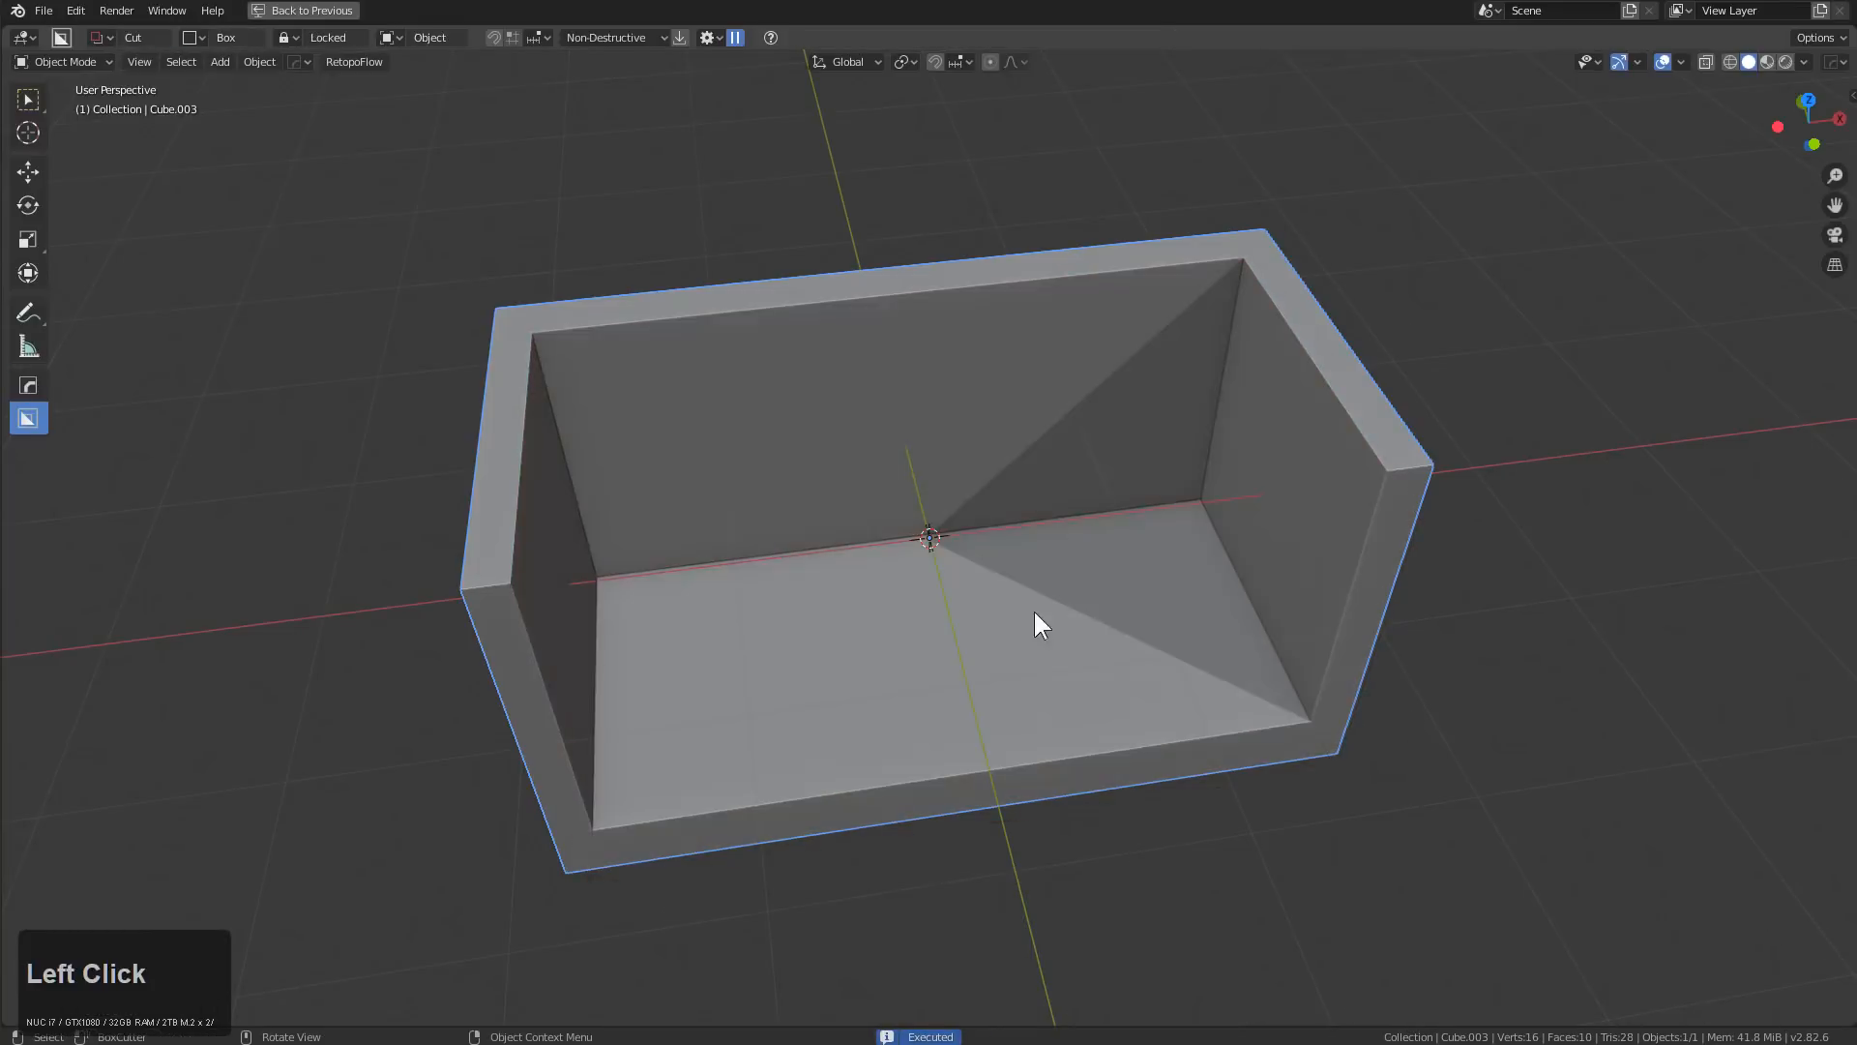
# Join a BoxCutter cylinder spanning lengthwise between the two end walls of the hollow block
pyautogui.moveTo(1041, 619); pyautogui.dragTo(705, 414, button='middle')
pyautogui.hotkey('shift', 'a')
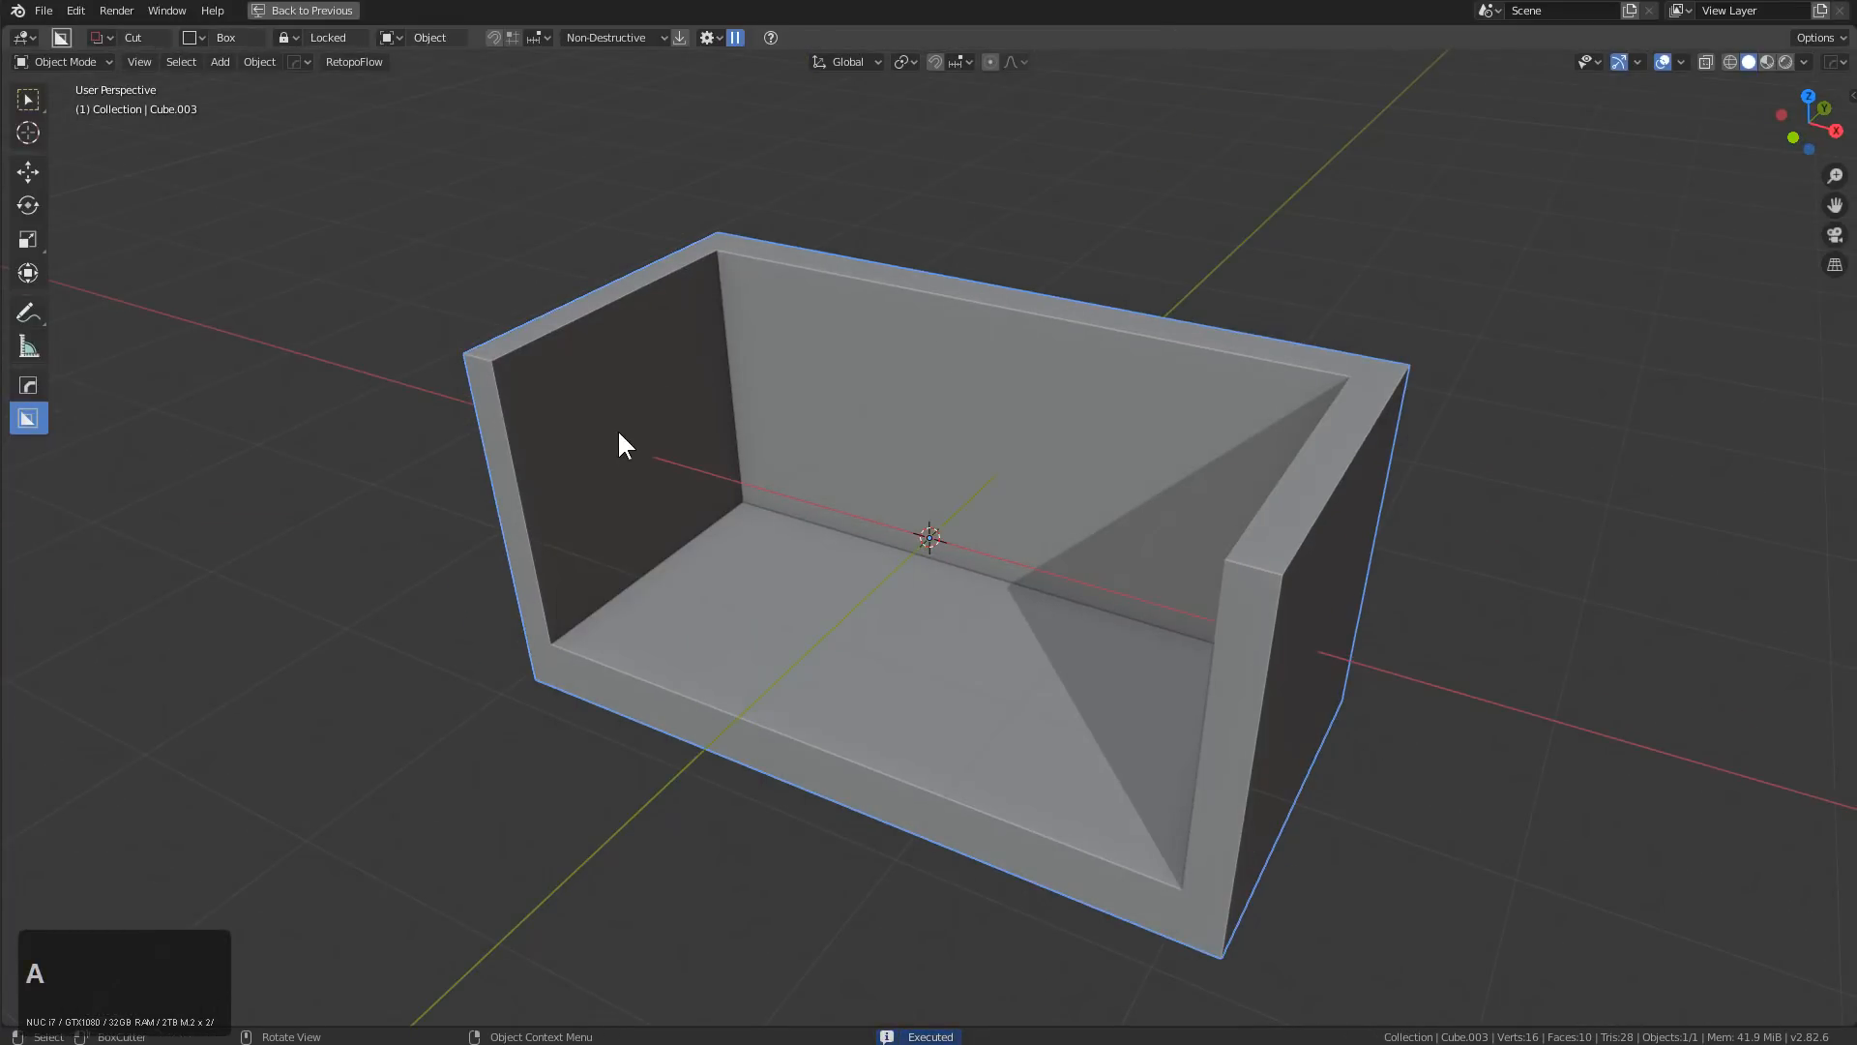
pyautogui.press('d')
pyautogui.click(499, 472)
pyautogui.moveTo(633, 443); pyautogui.dragTo(705, 477)
pyautogui.press('j')
pyautogui.click(1421, 613)
pyautogui.moveTo(1422, 613); pyautogui.dragTo(1086, 568, button='middle')
pyautogui.press('d')
pyautogui.click(943, 619)
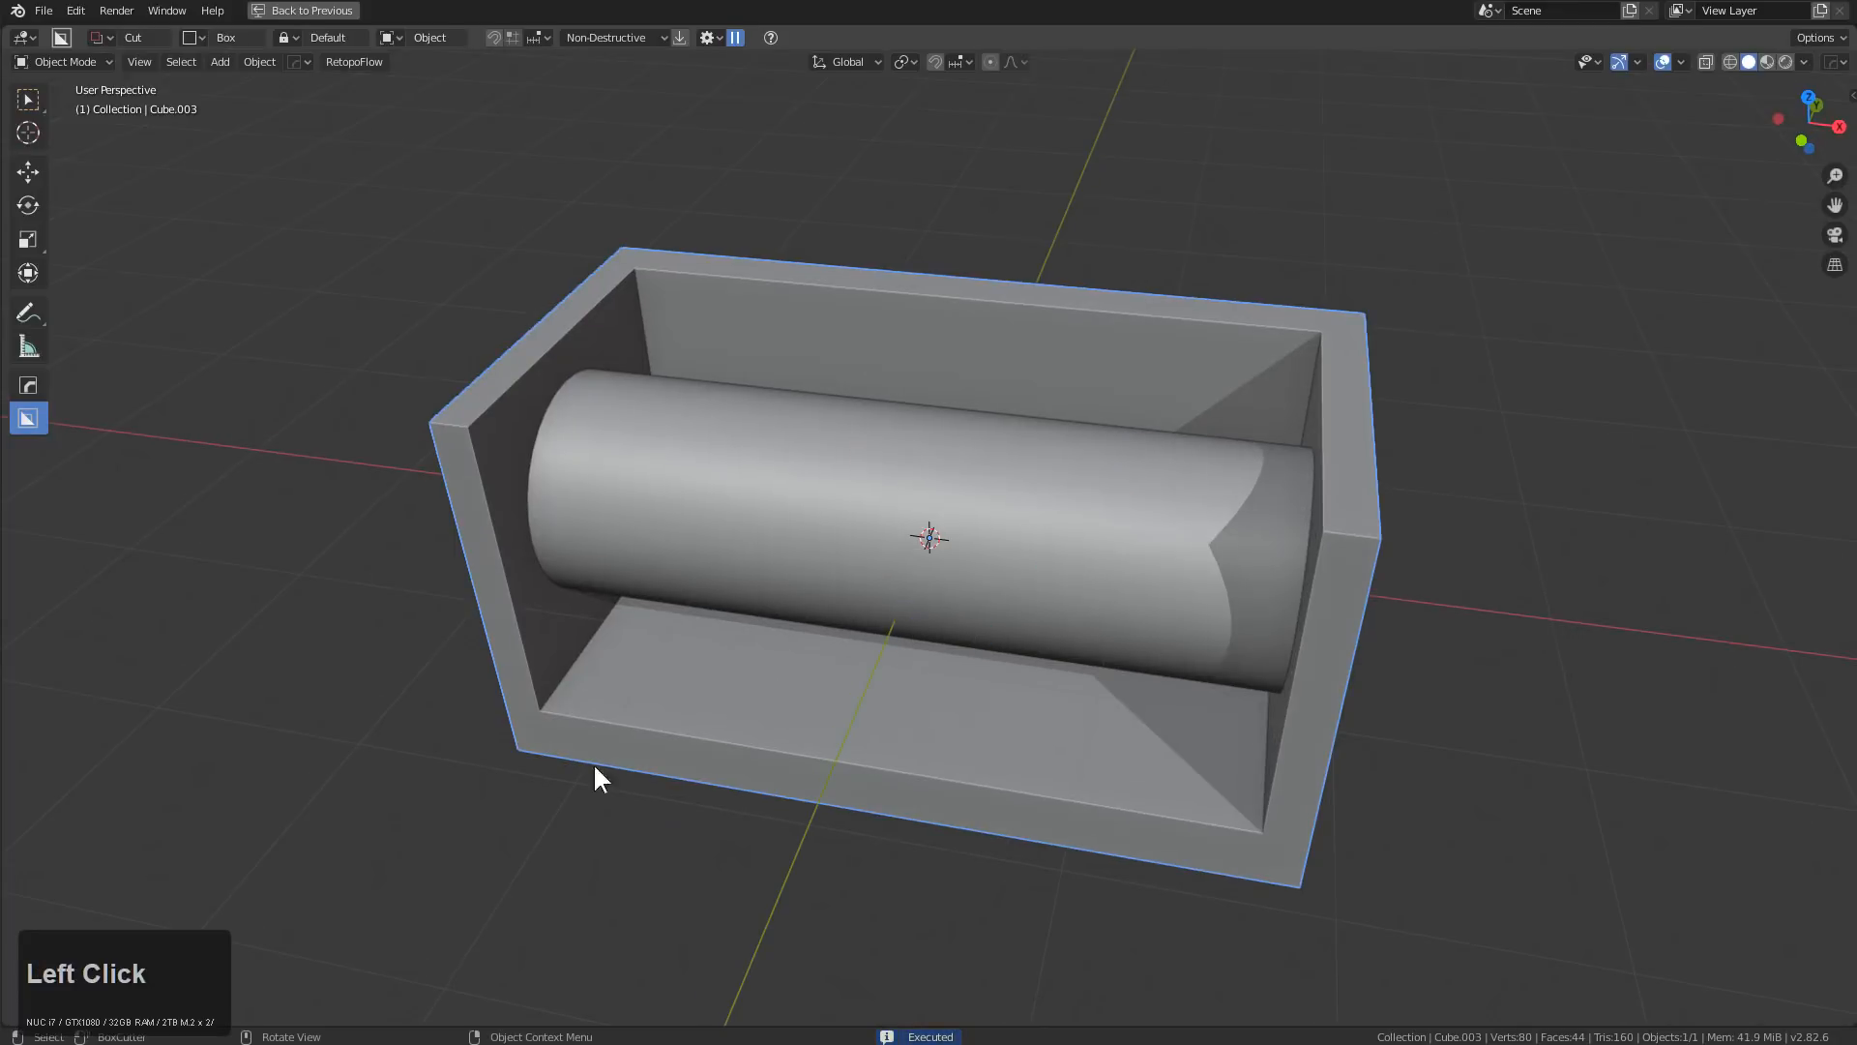
# Cut box strips from the front bottom edge and the back wall's top between the two end walls
pyautogui.moveTo(538, 747)
pyautogui.mouseDown()
pyautogui.moveTo(754, 800)
pyautogui.moveTo(1181, 959)
pyautogui.moveTo(1228, 956)
pyautogui.mouseUp()
pyautogui.moveTo(662, 344)
pyautogui.mouseDown()
pyautogui.moveTo(1252, 190)
pyautogui.moveTo(1315, 195)
pyautogui.mouseUp()
pyautogui.moveTo(1020, 328); pyautogui.dragTo(620, 406, button='middle')
# Place the 3D cursor on the end wall's upper edge and add a cube there from the HopsTool menu
pyautogui.keyDown('shift'); pyautogui.rightClick(700, 400); pyautogui.keyUp('shift')
pyautogui.hotkey('shift', 'a')
pyautogui.moveTo(820, 377); pyautogui.dragTo(781, 368, button='middle')
pyautogui.press('w')
pyautogui.scroll(3, 831, 351)
pyautogui.press('d')
pyautogui.moveTo(822, 368); pyautogui.dragTo(995, 355)
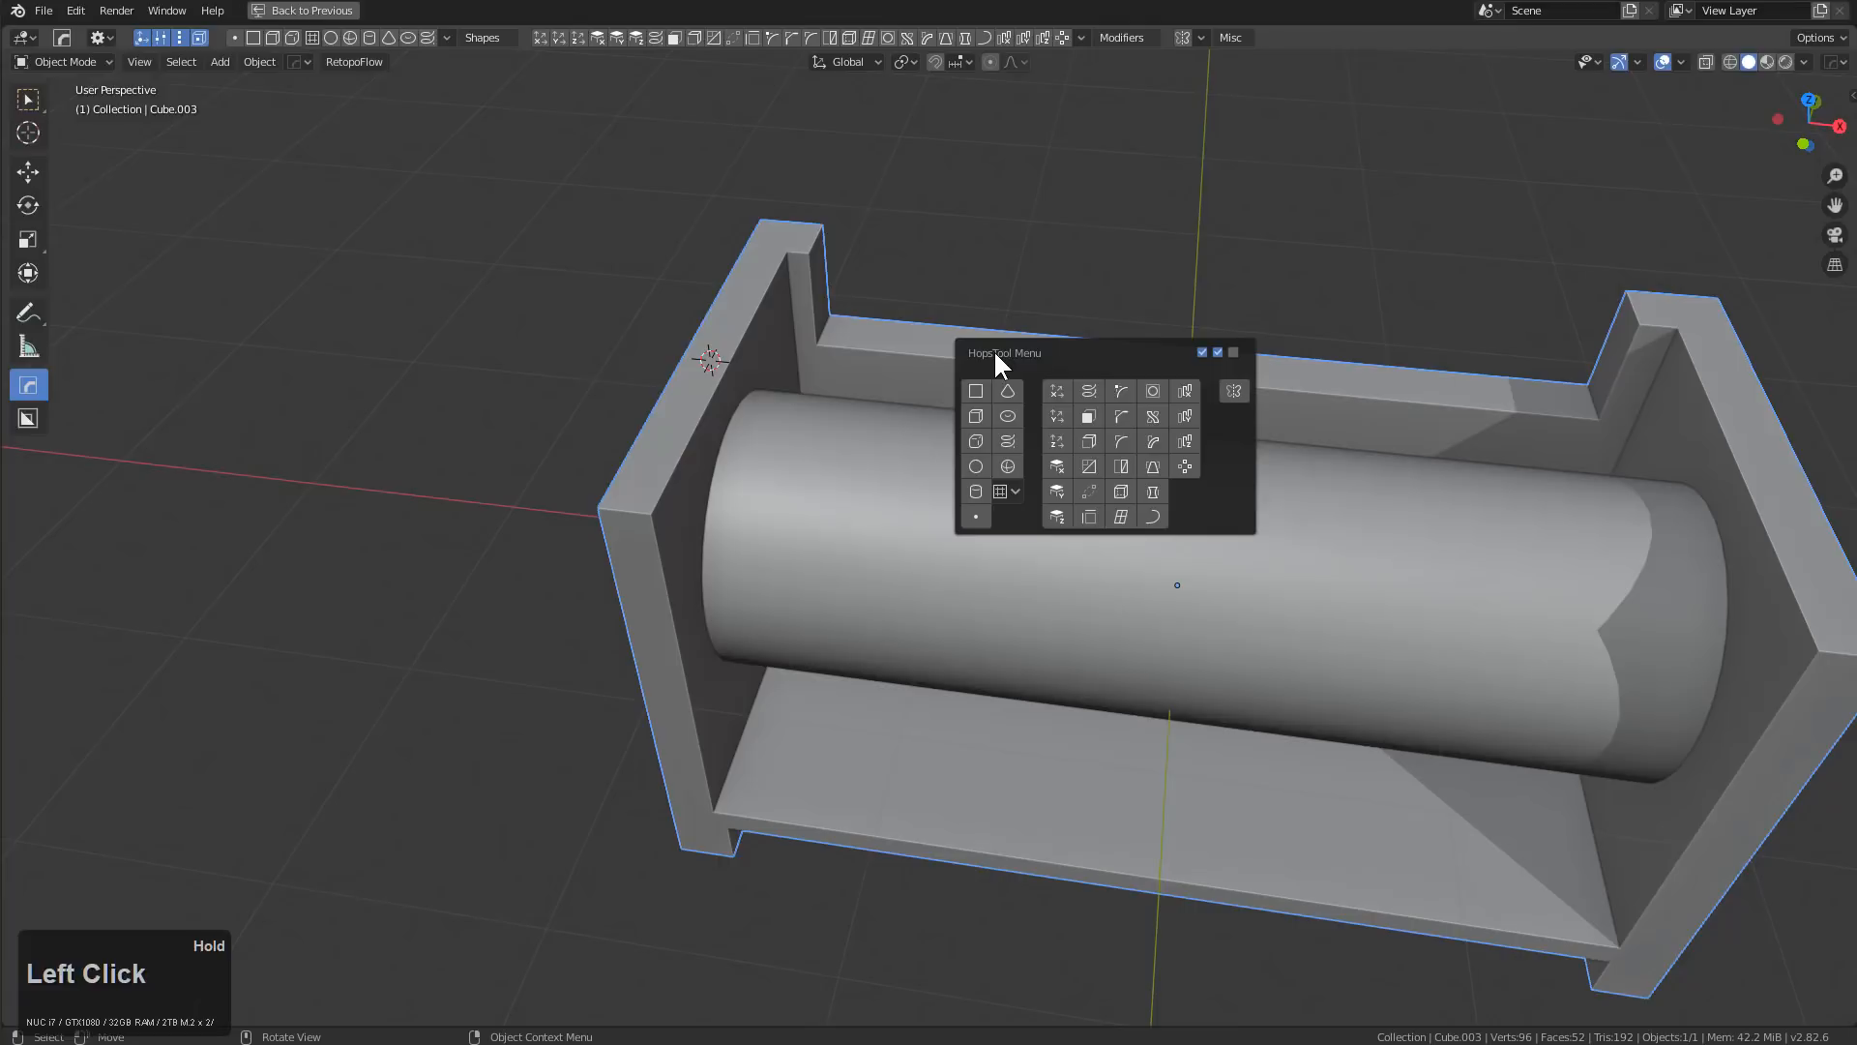
pyautogui.moveTo(1002, 366); pyautogui.dragTo(1002, 366)
pyautogui.click(976, 416)
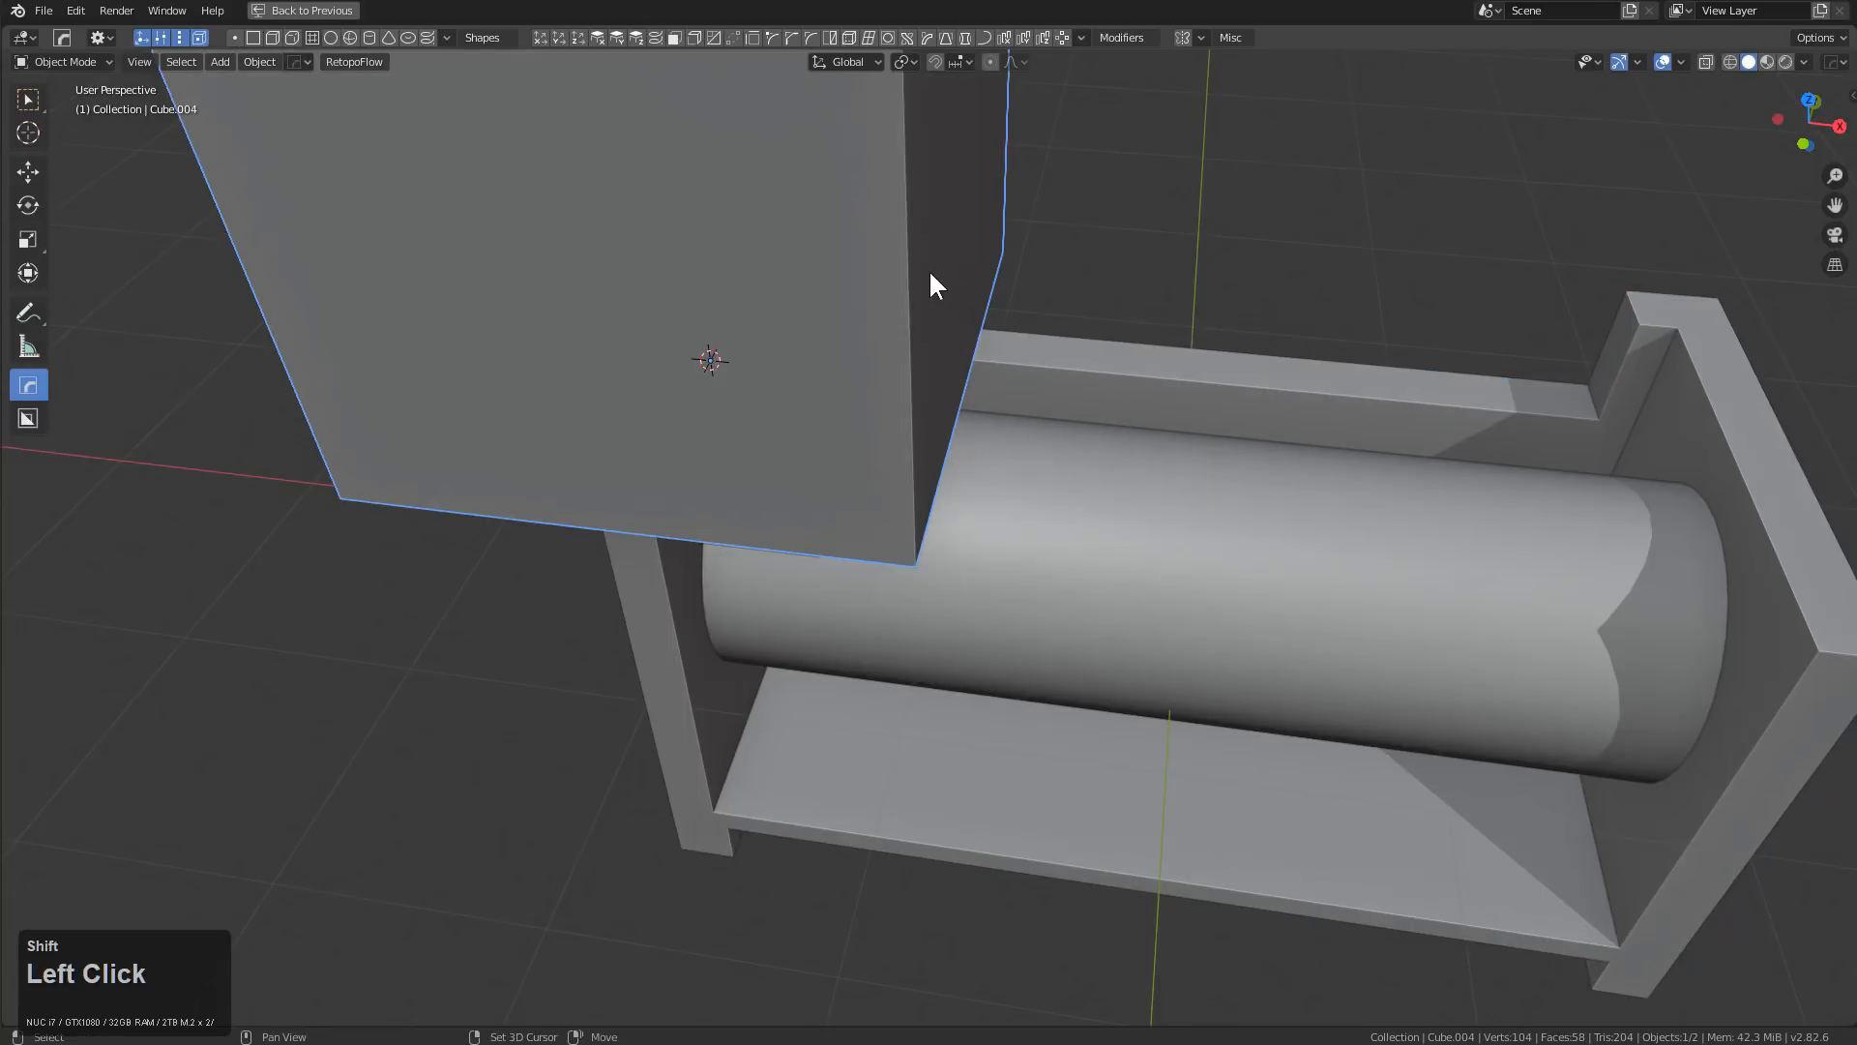
# Scale the new cube down and move it onto the end wall's upper edge
pyautogui.moveTo(928, 283); pyautogui.dragTo(1122, 481, button='middle')
pyautogui.press('s')
pyautogui.click(803, 397)
pyautogui.press('g')
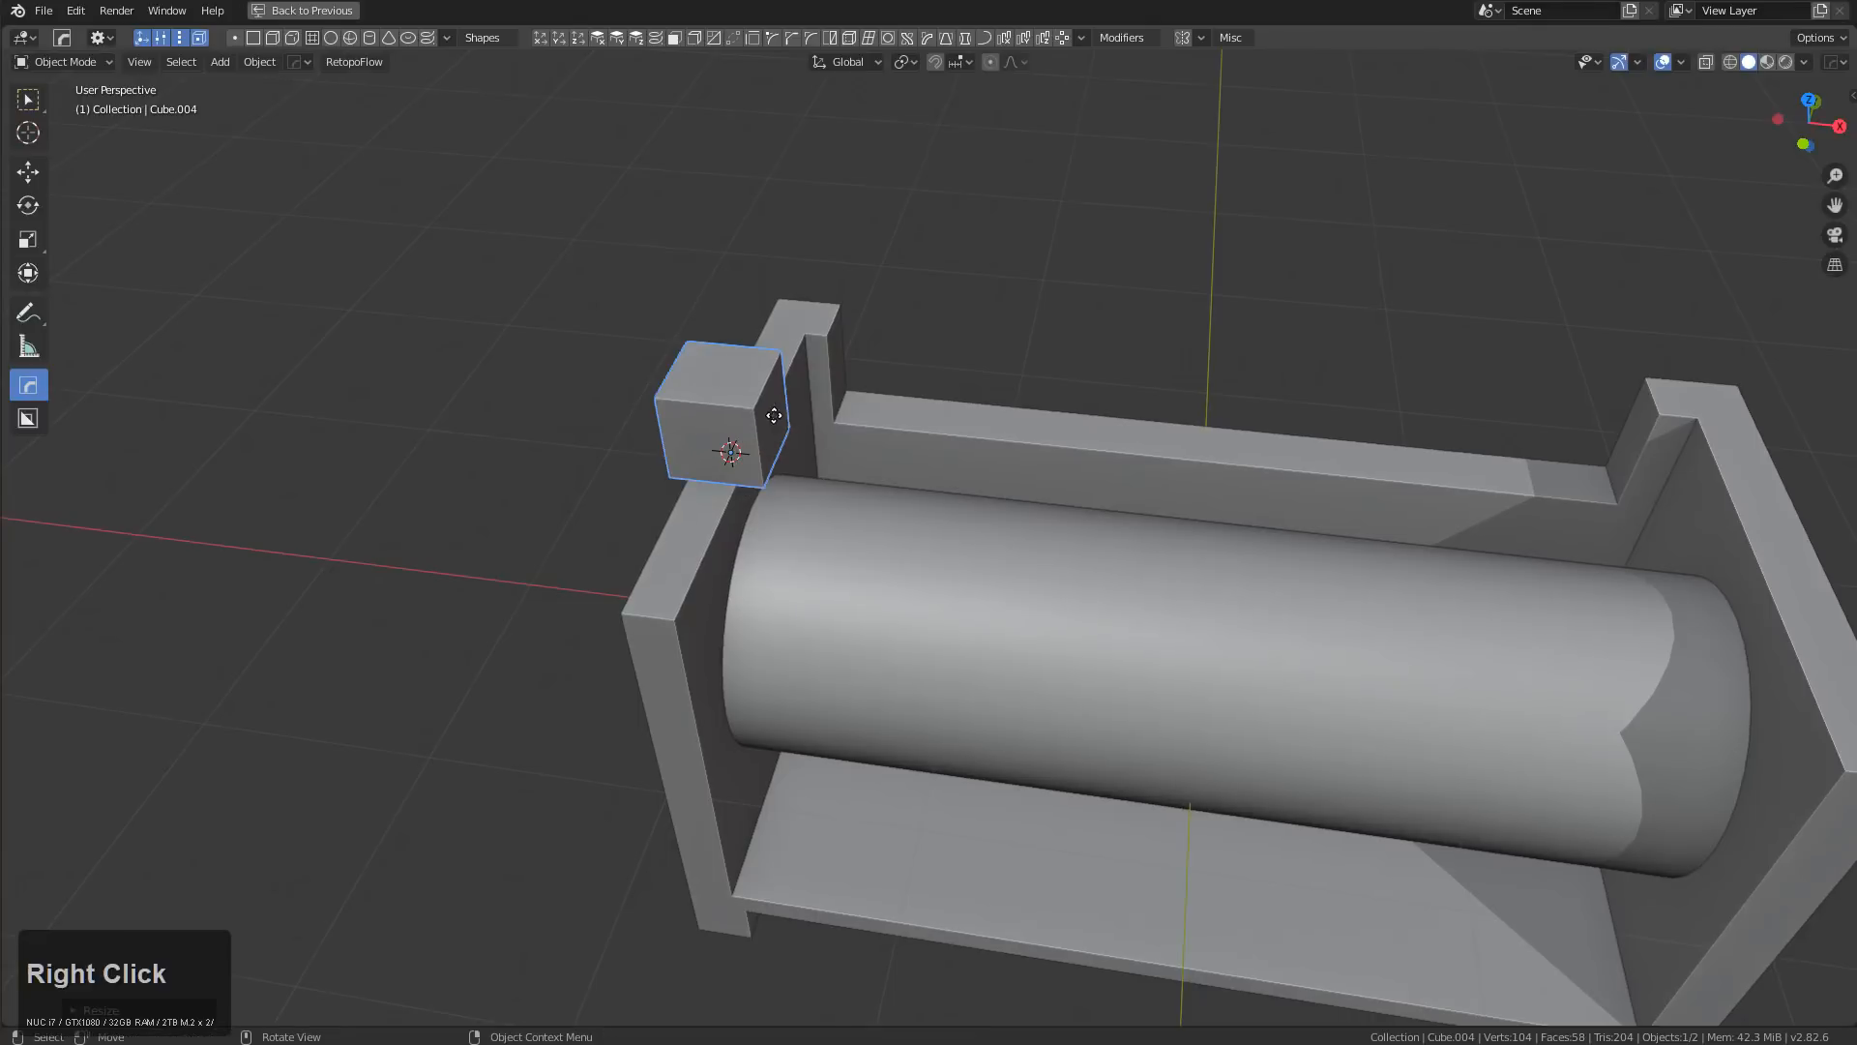
pyautogui.middleClick(786, 391)
pyautogui.moveTo(785, 390); pyautogui.dragTo(780, 369, button='middle')
pyautogui.press('g')
pyautogui.click(791, 410)
# Subtract the small cube from the end wall with a Hard Ops boolean difference
pyautogui.keyDown('shift'); pyautogui.click(705, 490); pyautogui.keyUp('shift')
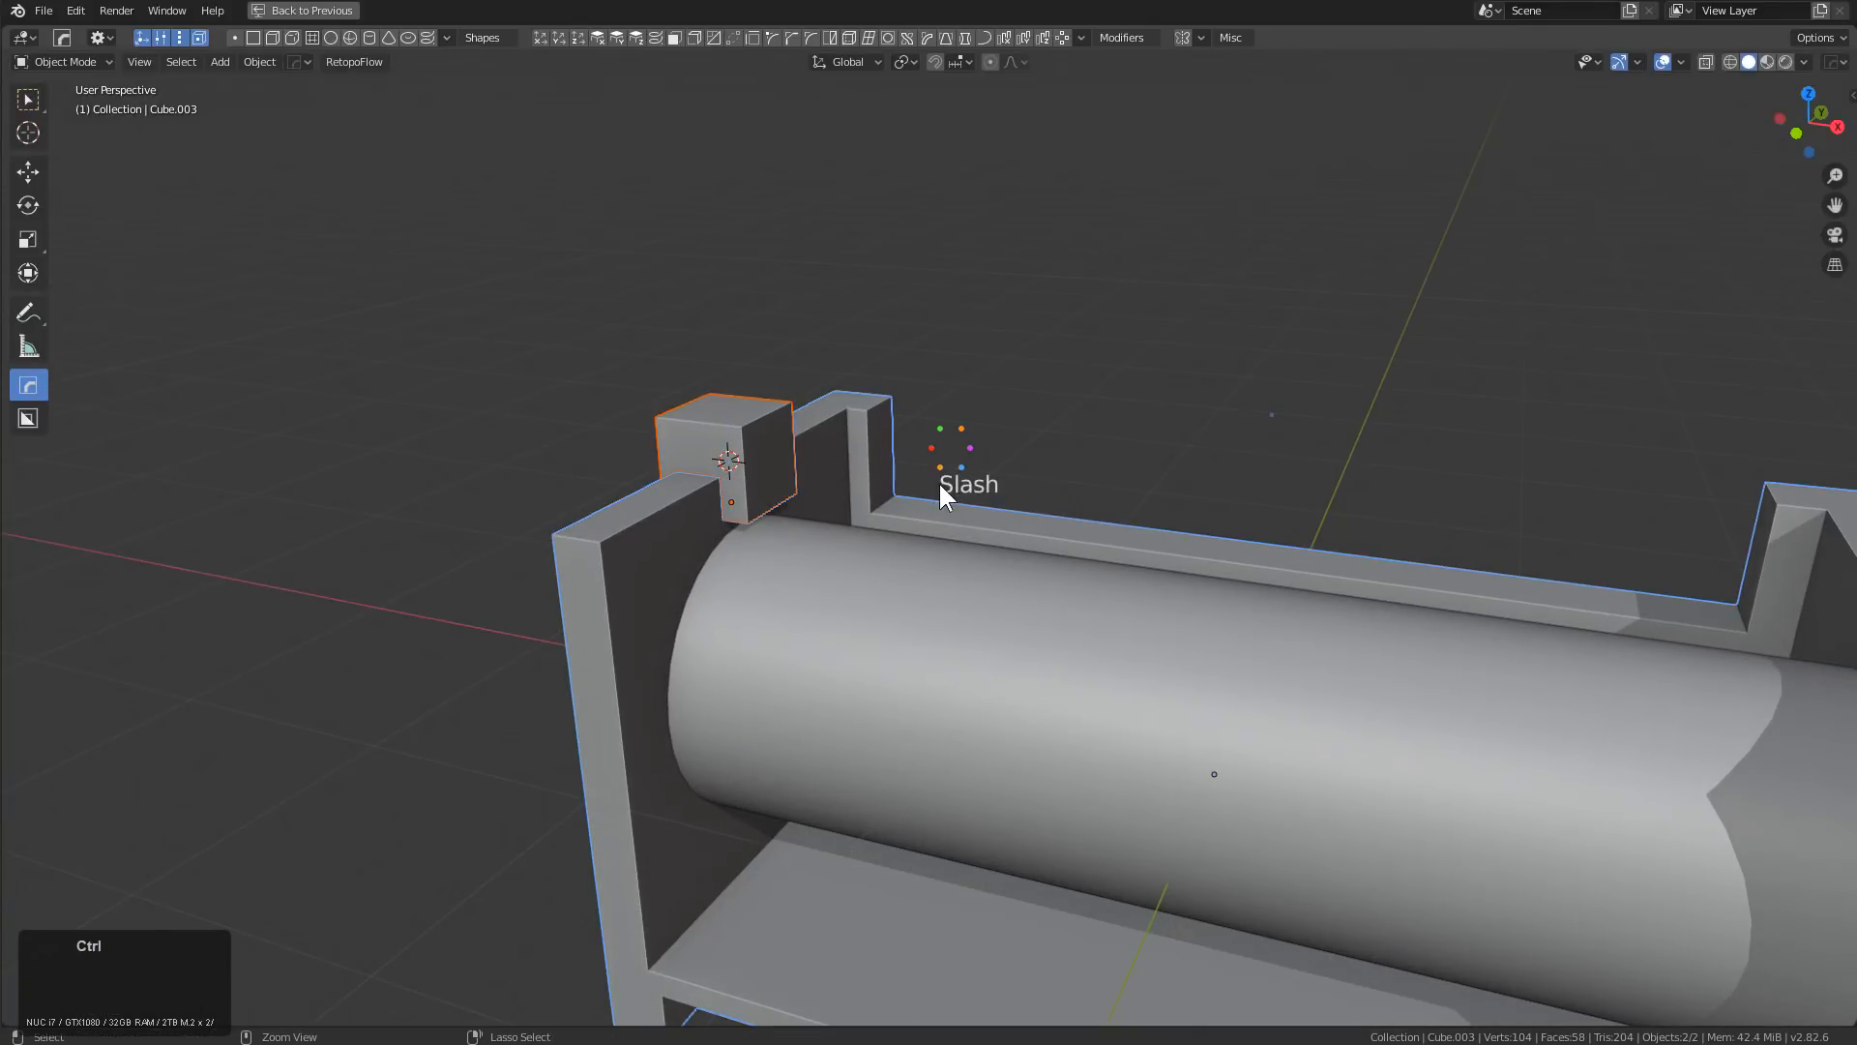
pyautogui.click(931, 449)
pyautogui.scroll(2, 757, 454)
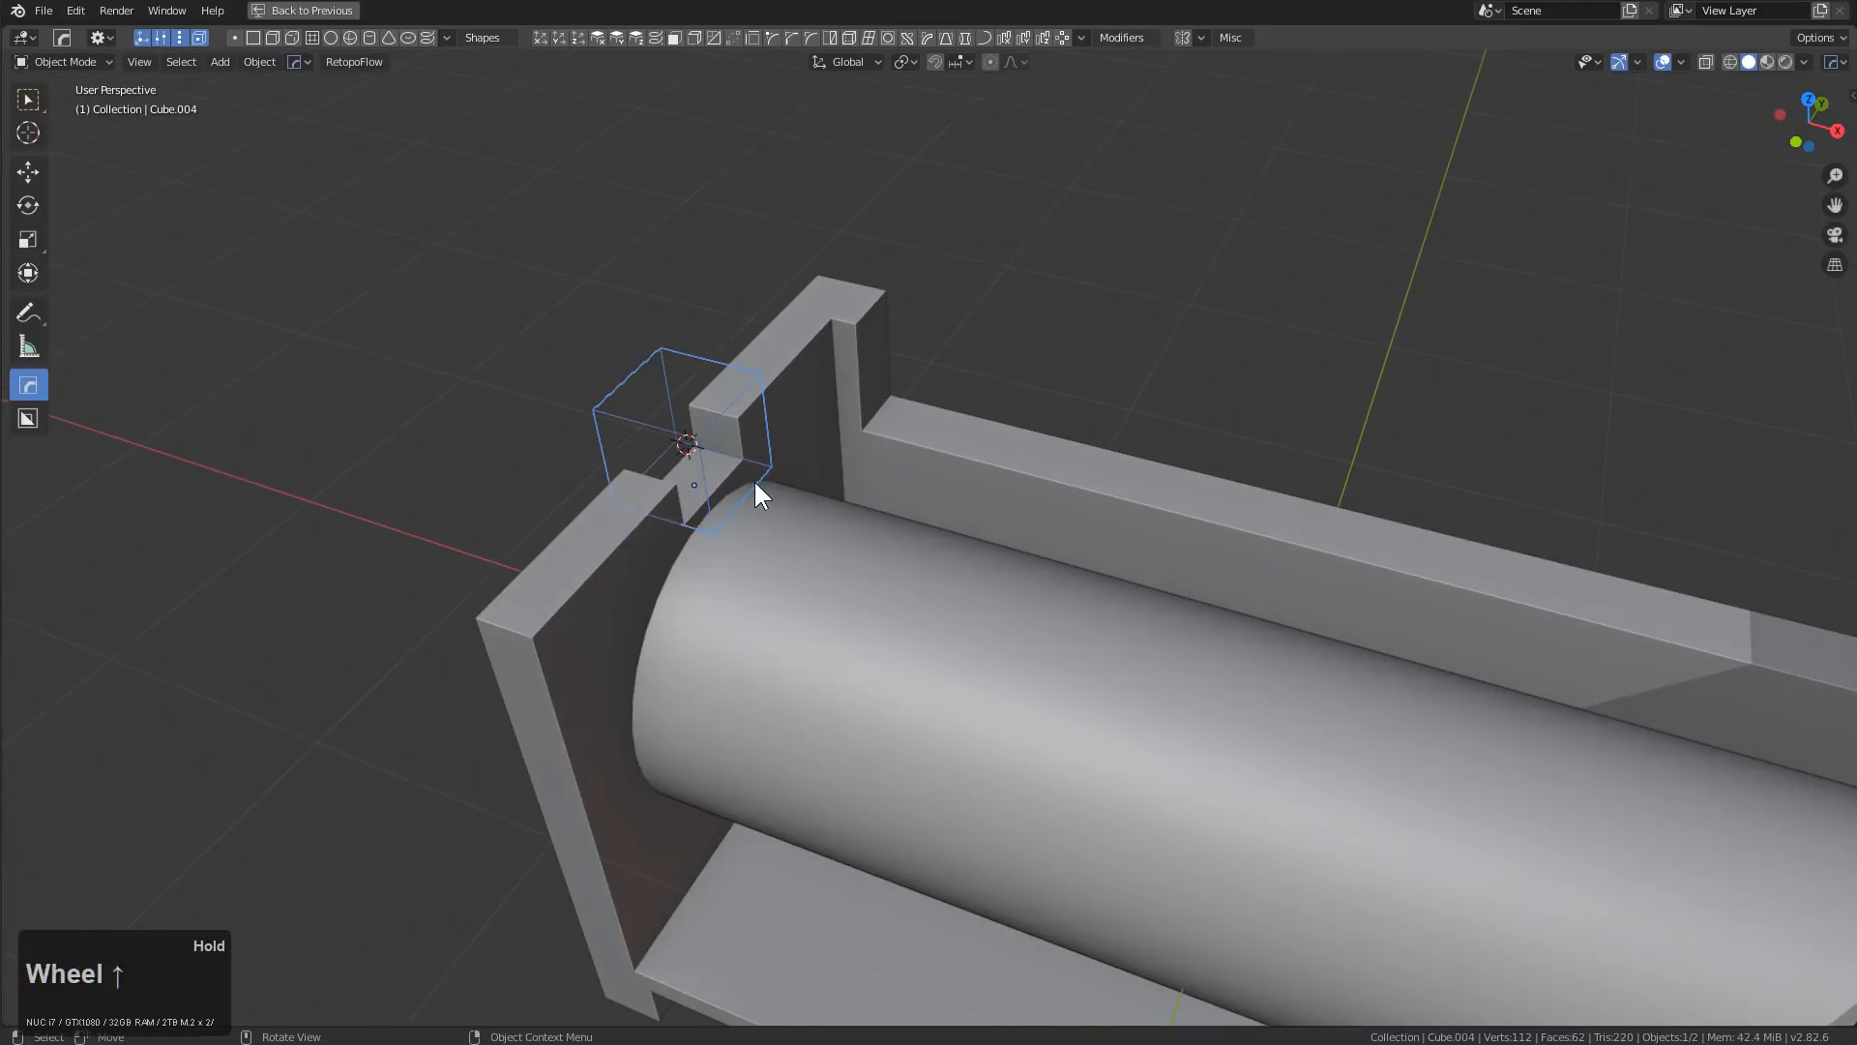
# Adjust the cutter's height and scale it about 3.84 times along Y to lengthen the end wall notch
pyautogui.press('g')
pyautogui.press('z')
pyautogui.press('s')
pyautogui.press('x')
pyautogui.press('y')
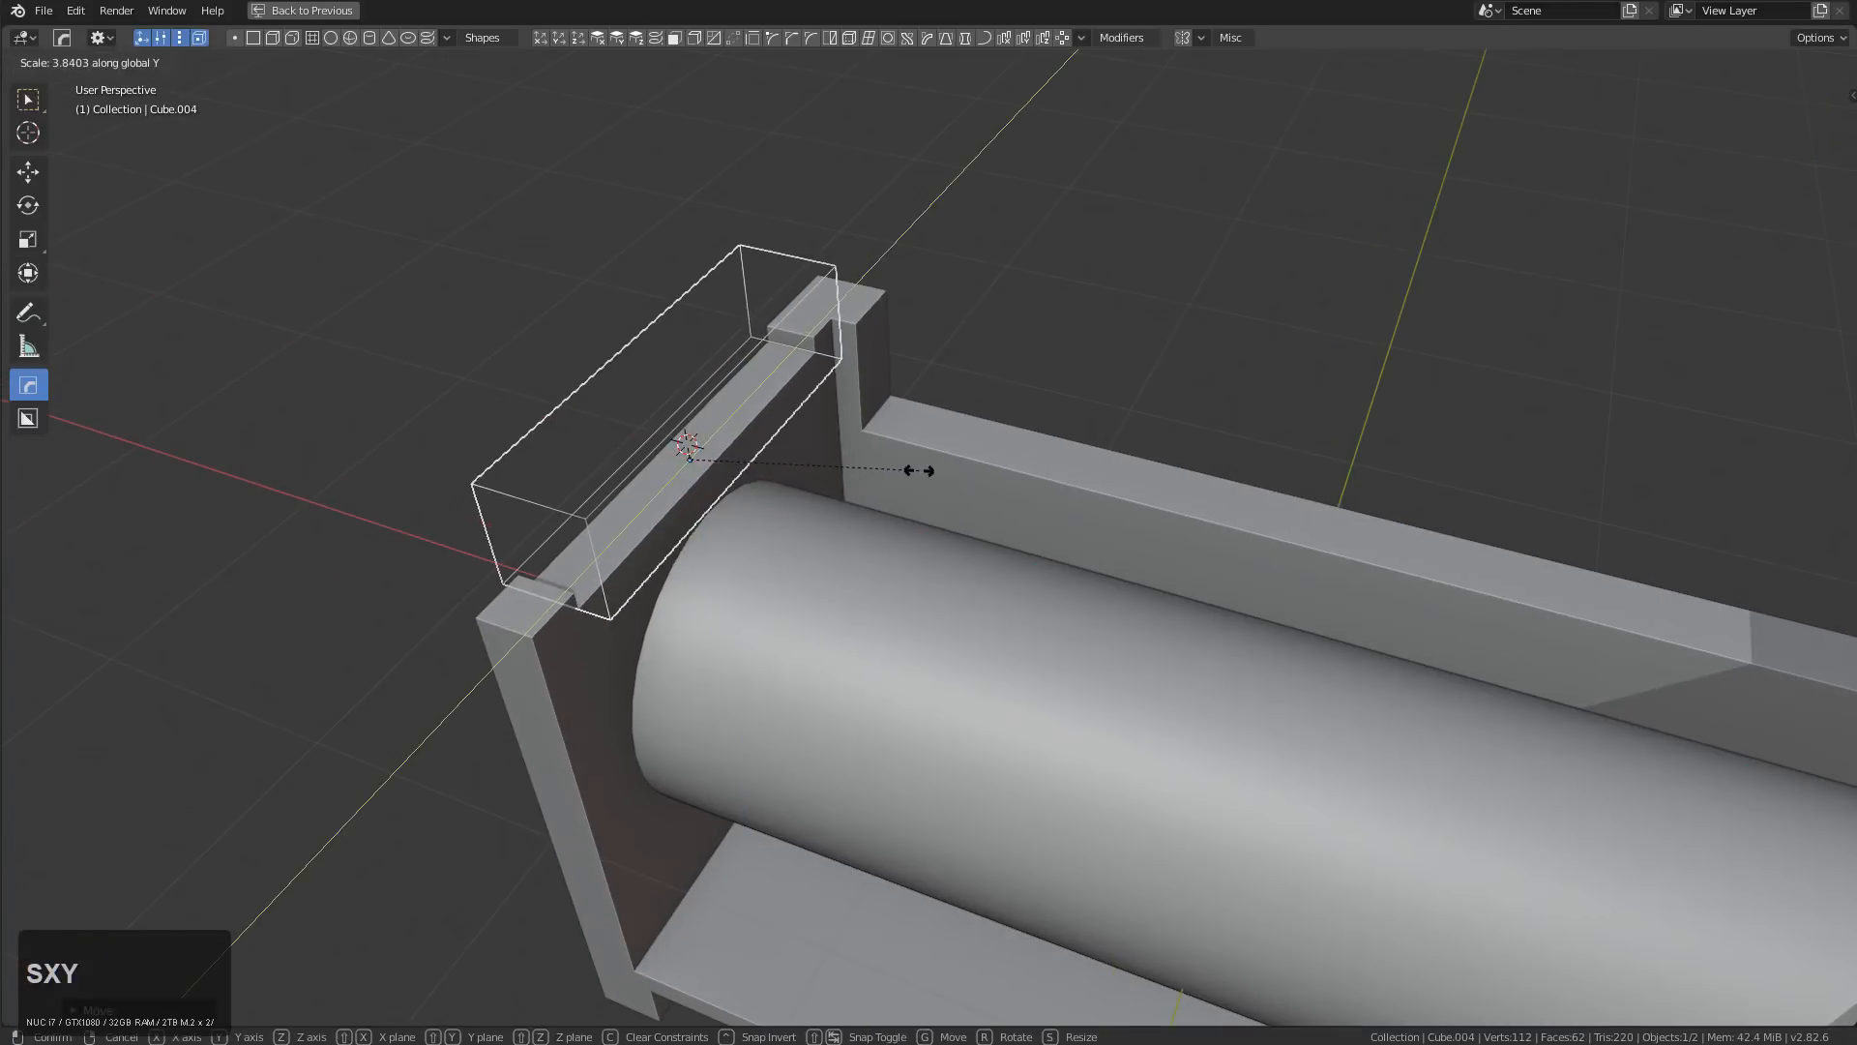
pyautogui.click(920, 469)
# Apply Visual Geometry to Mesh on the frame and mirror its notched end across X with Hard Ops Mirror
pyautogui.scroll(-3, 1008, 480)
pyautogui.moveTo(1008, 480); pyautogui.dragTo(1082, 588, button='middle')
pyautogui.click(1116, 543)
pyautogui.hotkey('ctrl', 'a')
pyautogui.click(1047, 542)
pyautogui.hotkey('alt', 'x')
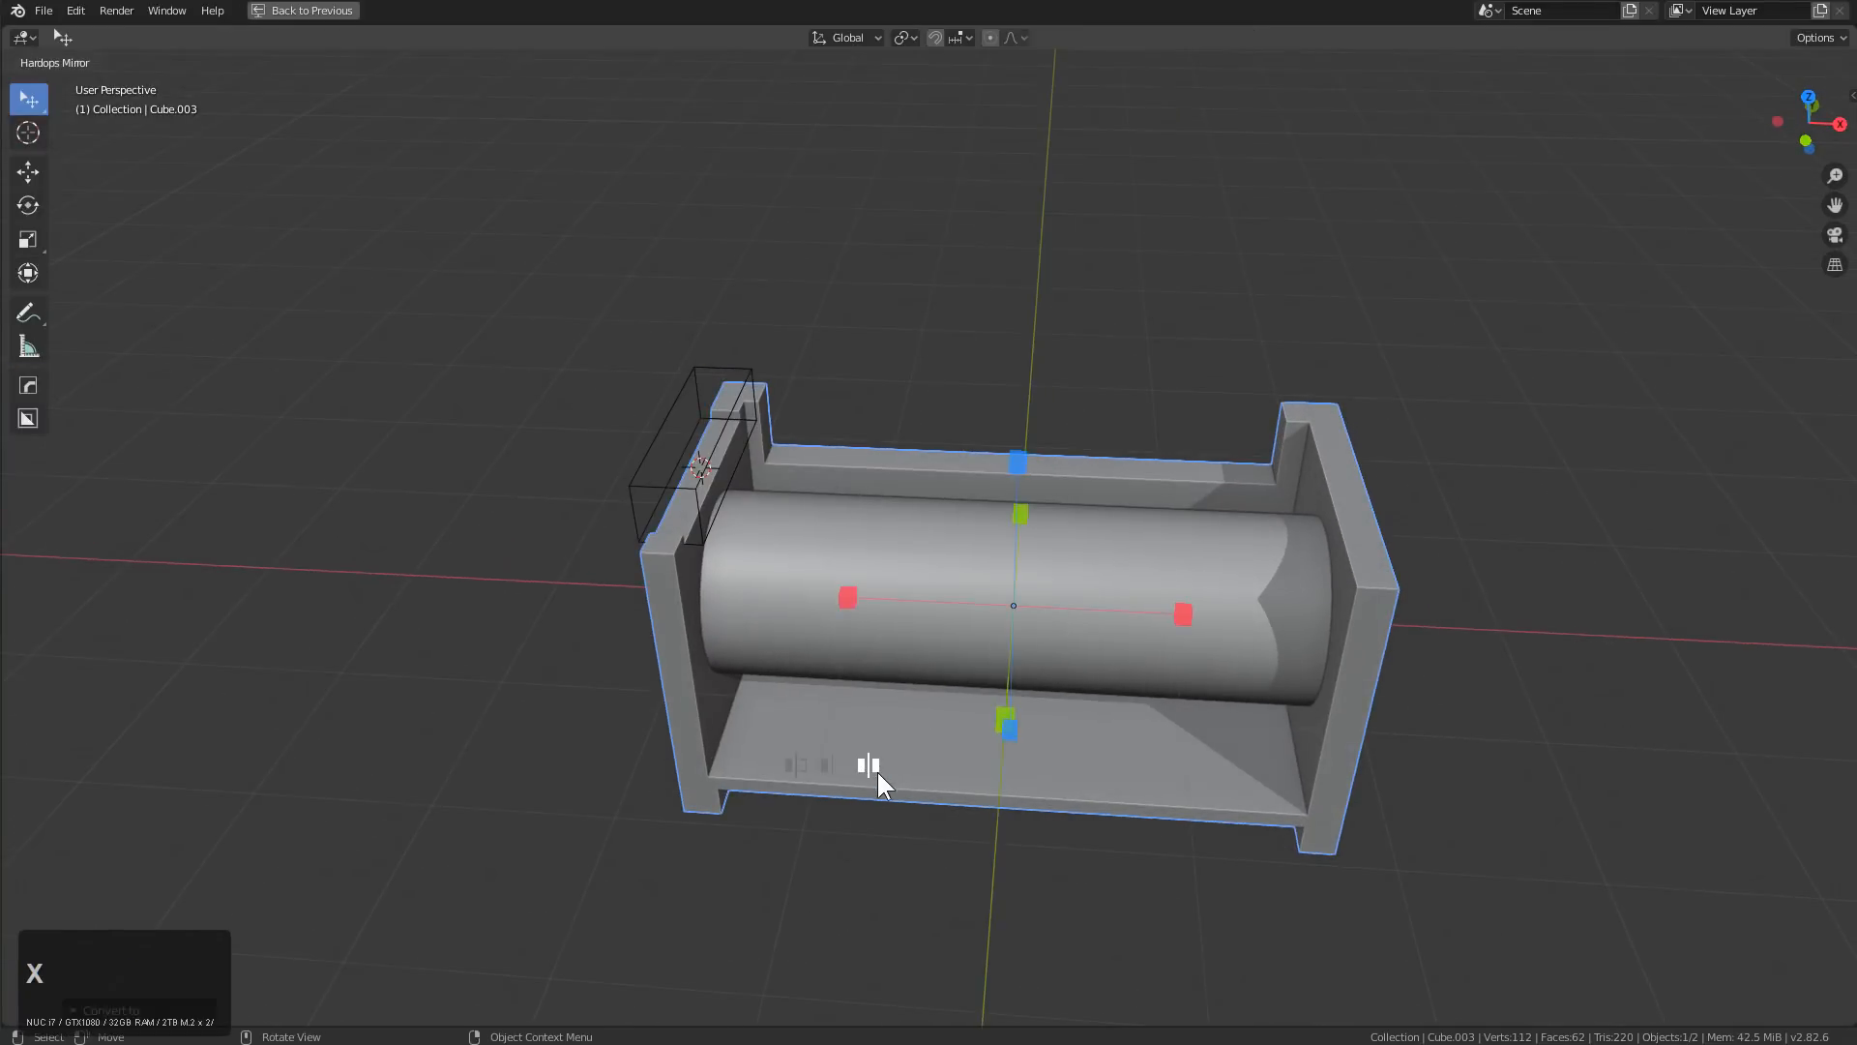
pyautogui.click(848, 596)
pyautogui.moveTo(851, 596); pyautogui.dragTo(1044, 559, button='middle')
# Dice the frame into many slices along its length with the Hard Ops Dice tool
pyautogui.press('q')
pyautogui.moveTo(994, 654)
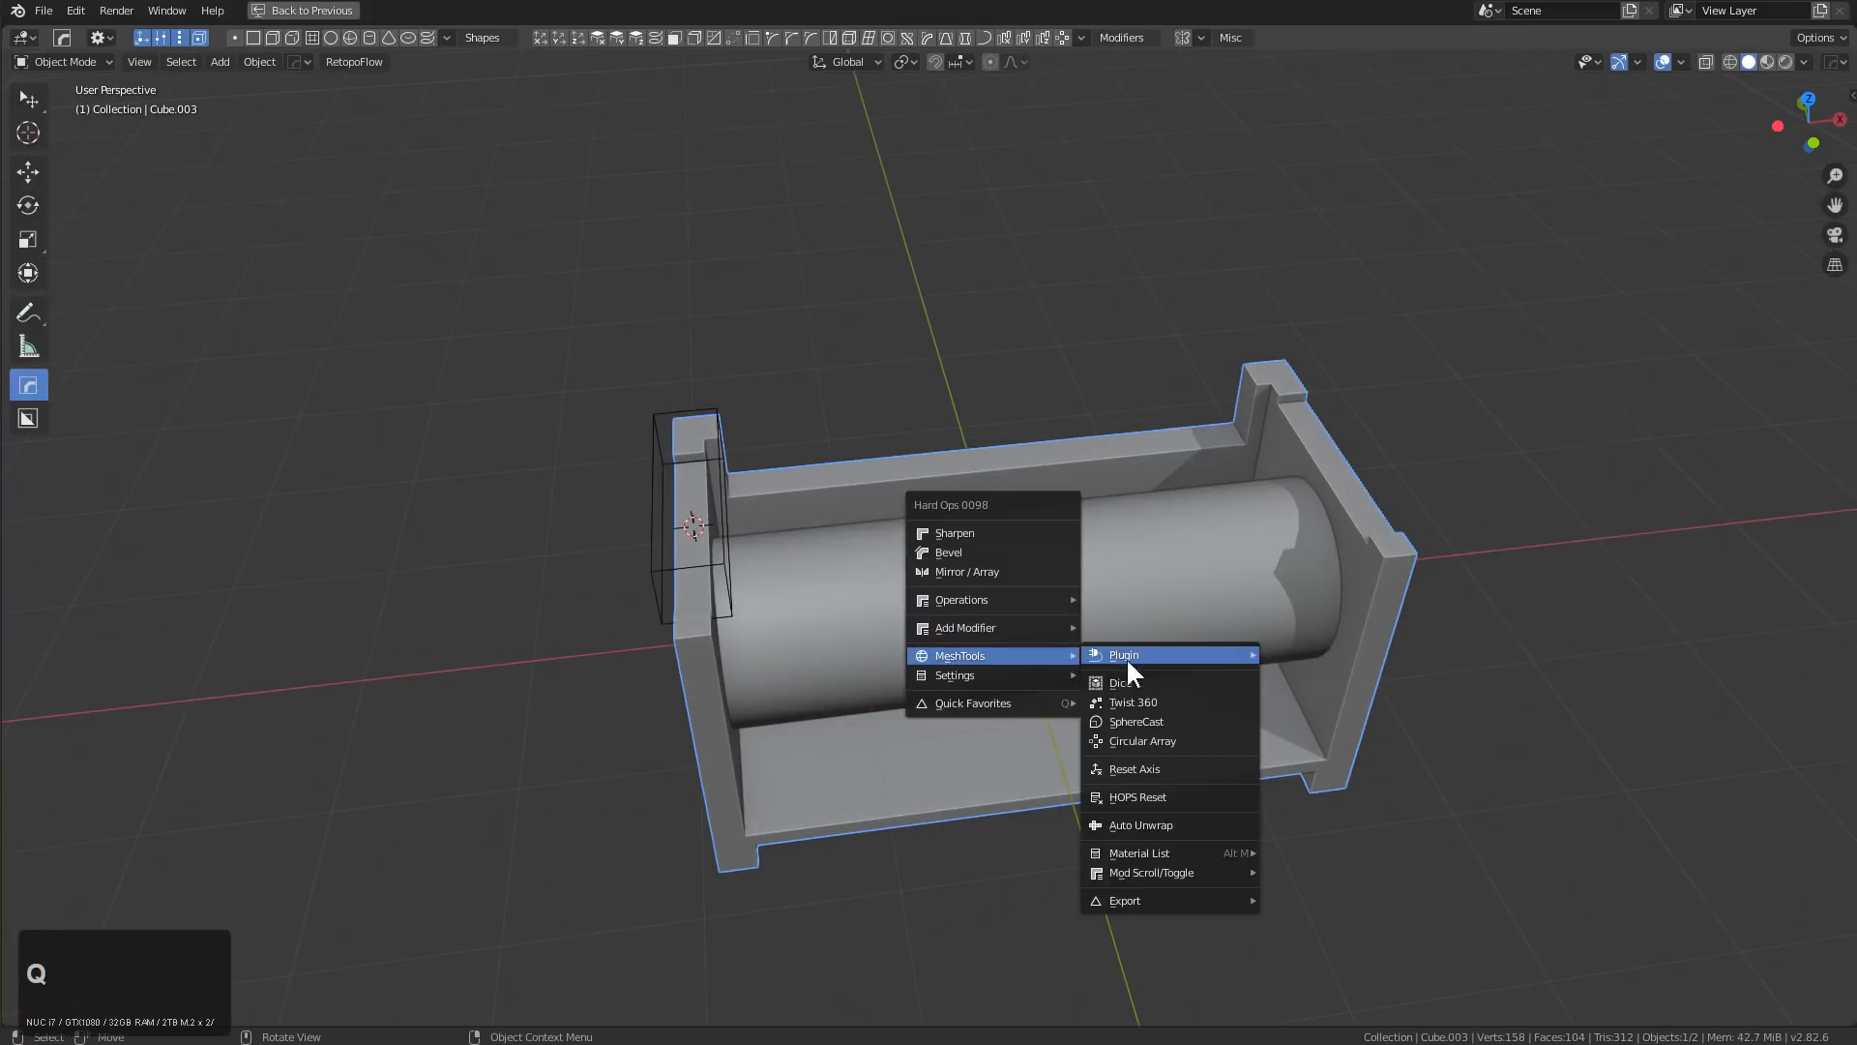
pyautogui.click(1122, 684)
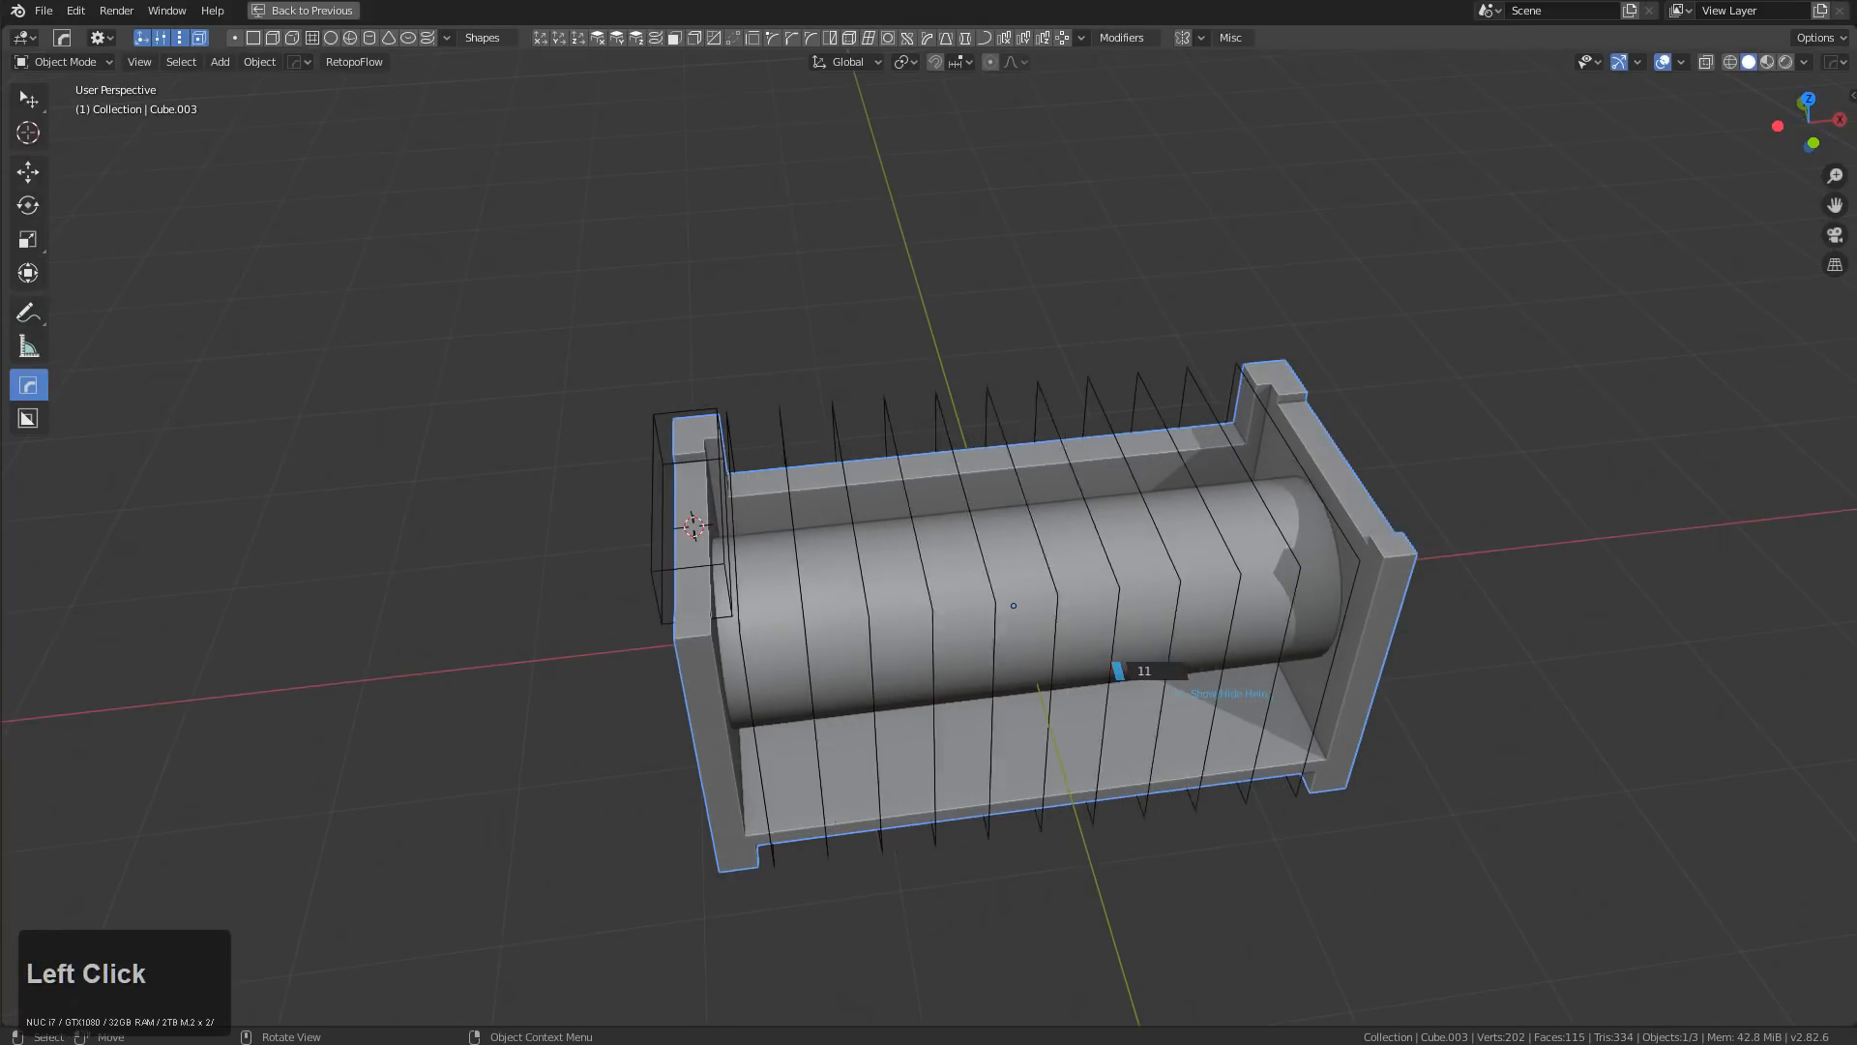
pyautogui.click(1621, 555)
pyautogui.moveTo(1102, 615)
pyautogui.mouseDown(button='middle')
pyautogui.moveTo(1084, 620)
pyautogui.moveTo(1082, 586)
pyautogui.mouseUp(button='middle')
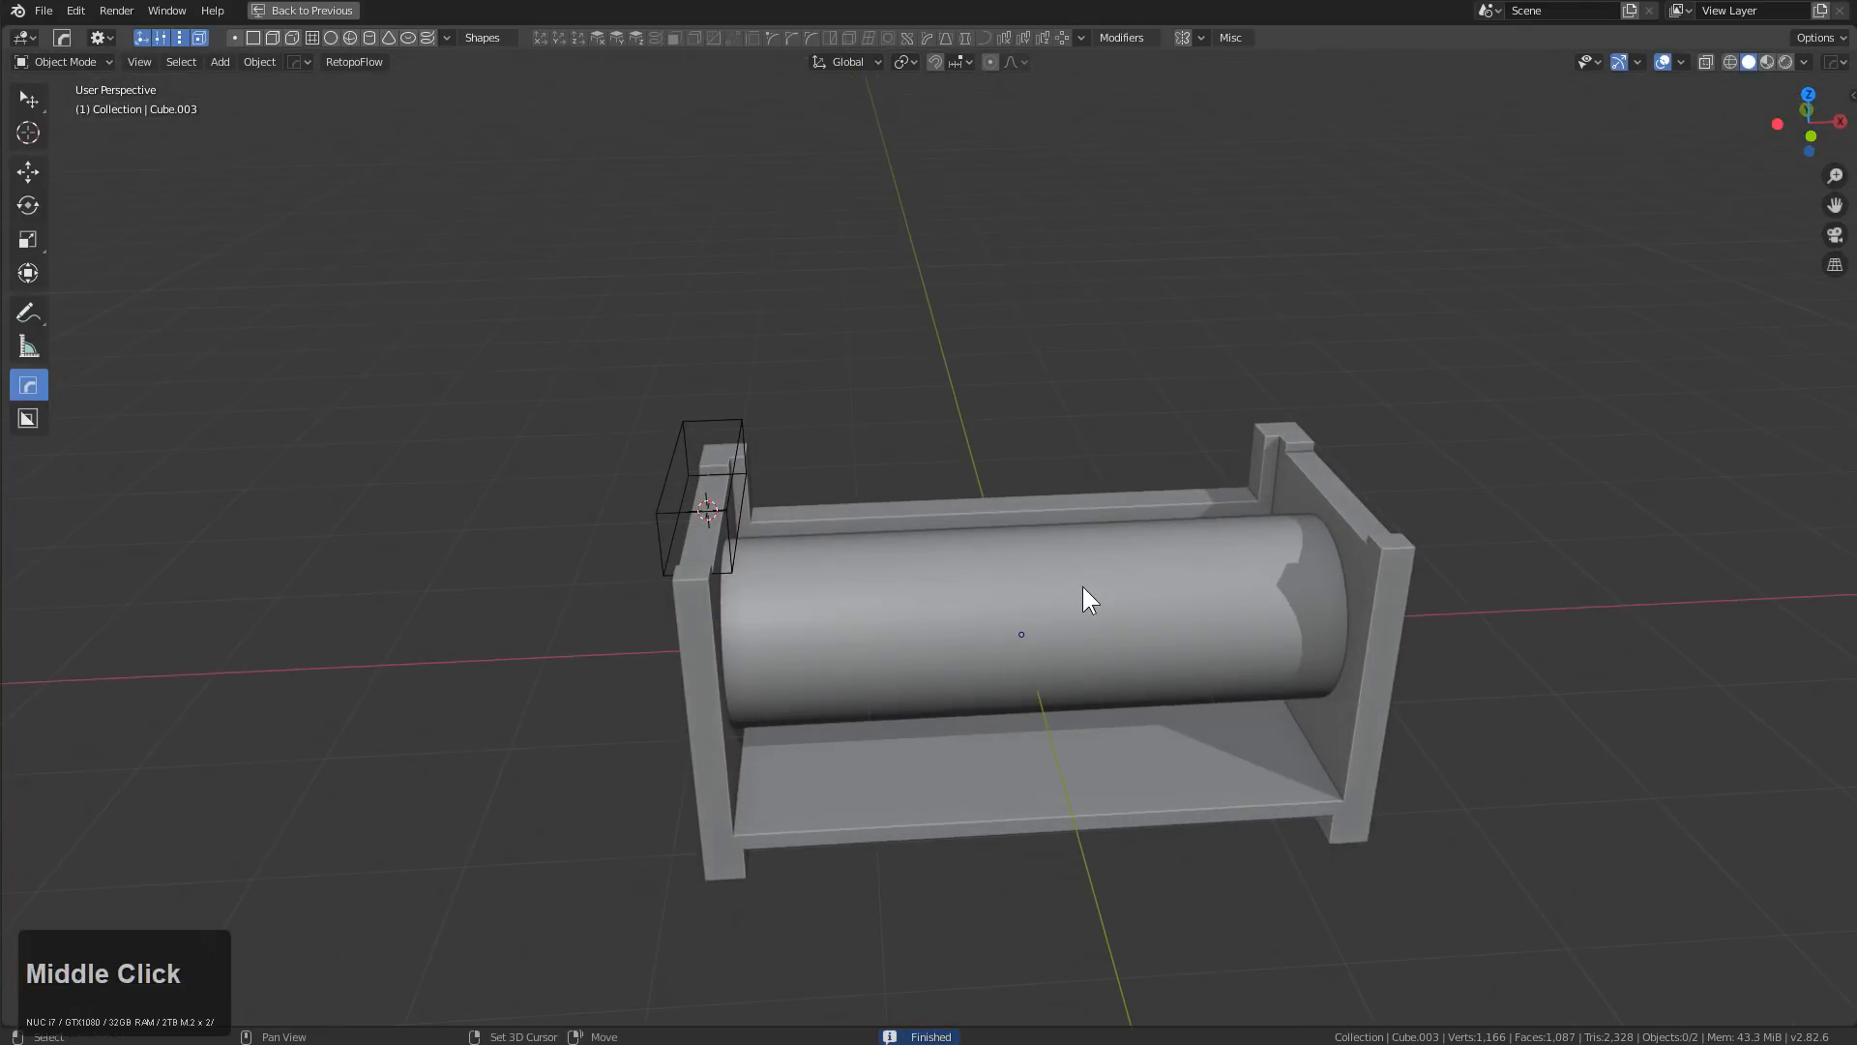
# Inspect the diced frame's mesh in Edit Mode
pyautogui.press('h')
pyautogui.hotkey('ctrl', 'z')
pyautogui.click(1039, 593)
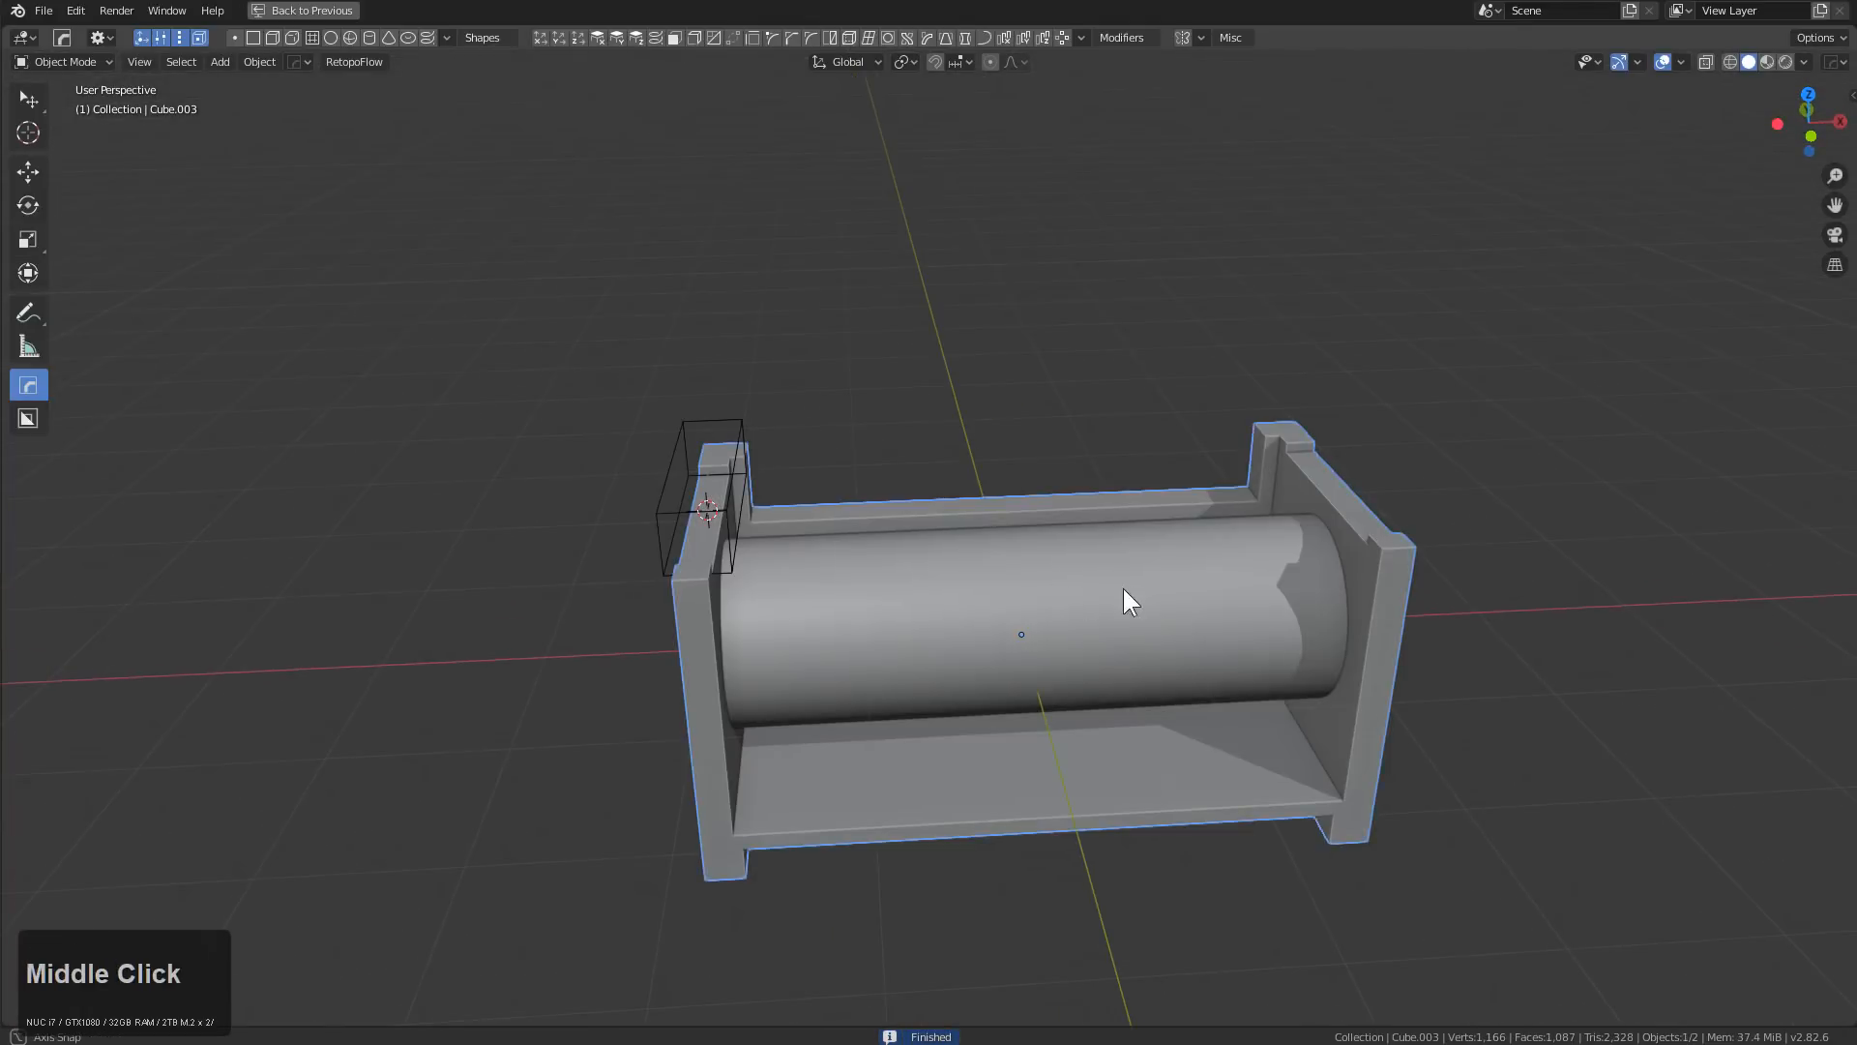
pyautogui.moveTo(1123, 590); pyautogui.dragTo(1129, 609, button='middle')
pyautogui.press('Tab')
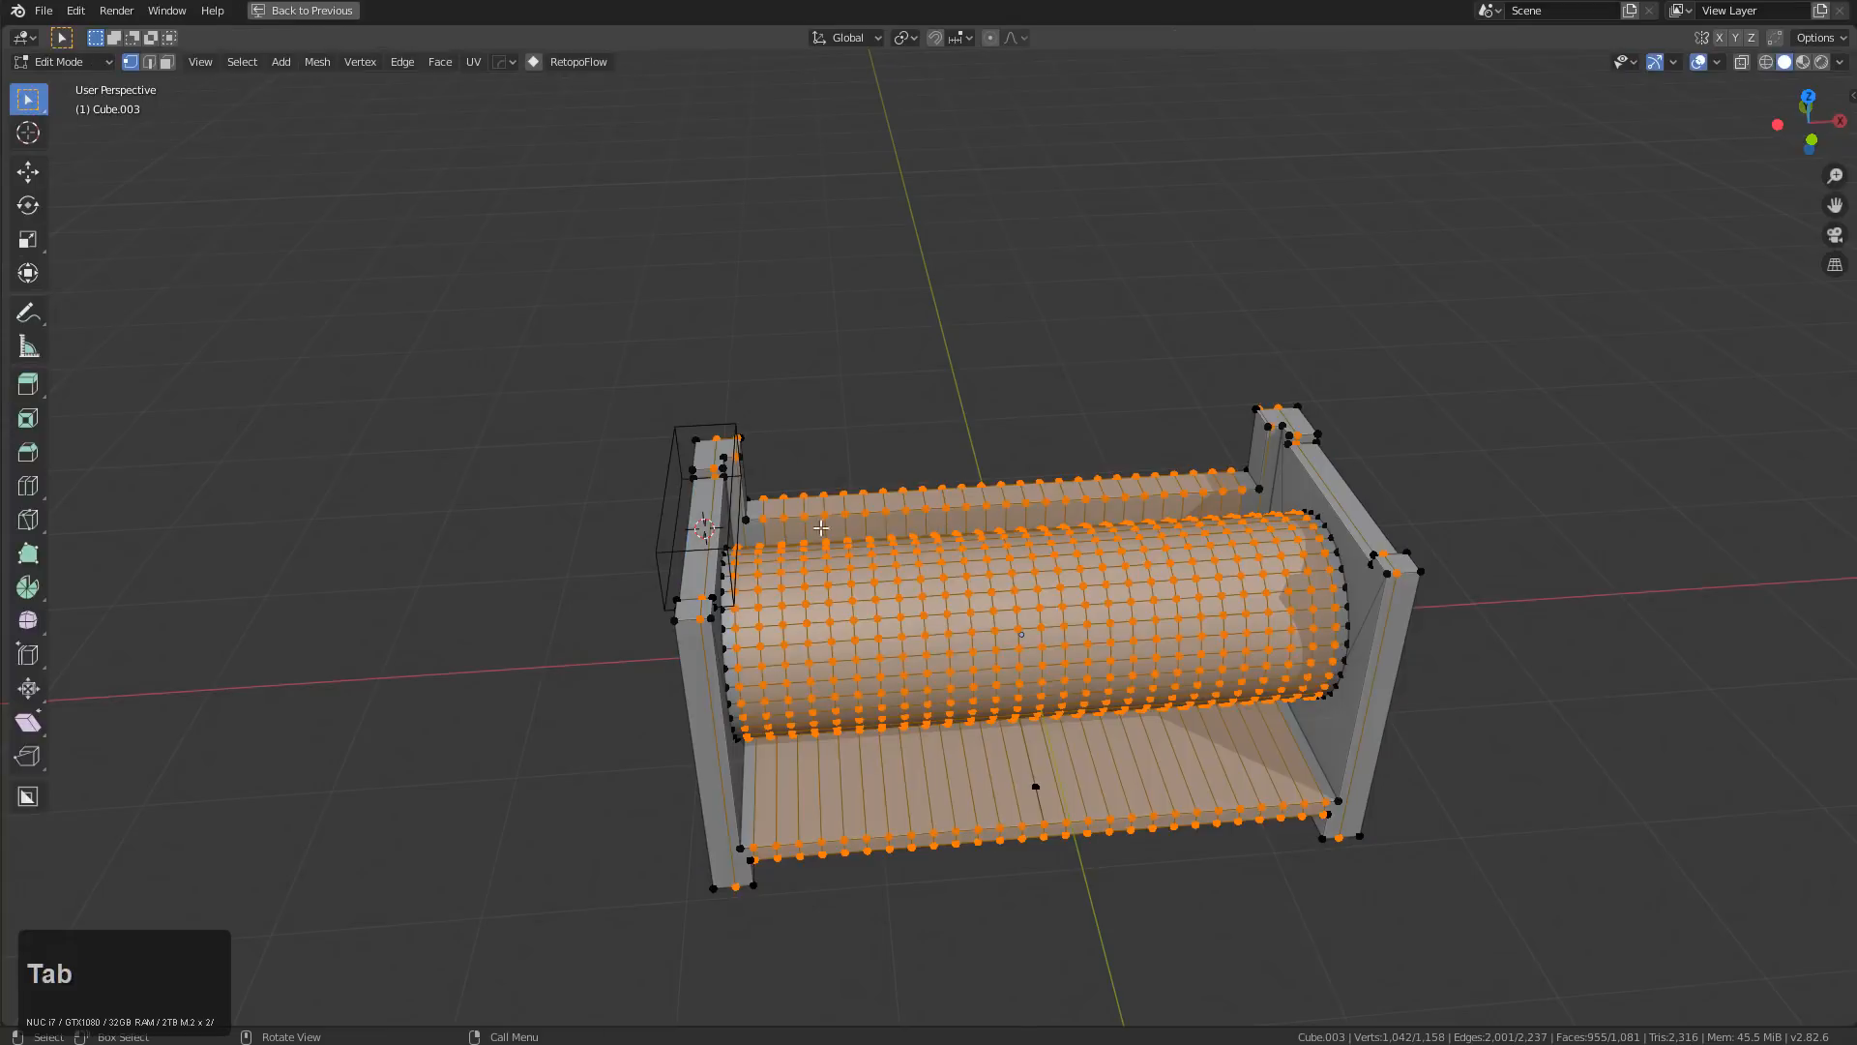
pyautogui.press('Tab')
# Bend the diced frame into a full ring with Hard Ops Twist 360
pyautogui.press('q')
pyautogui.moveTo(1148, 555)
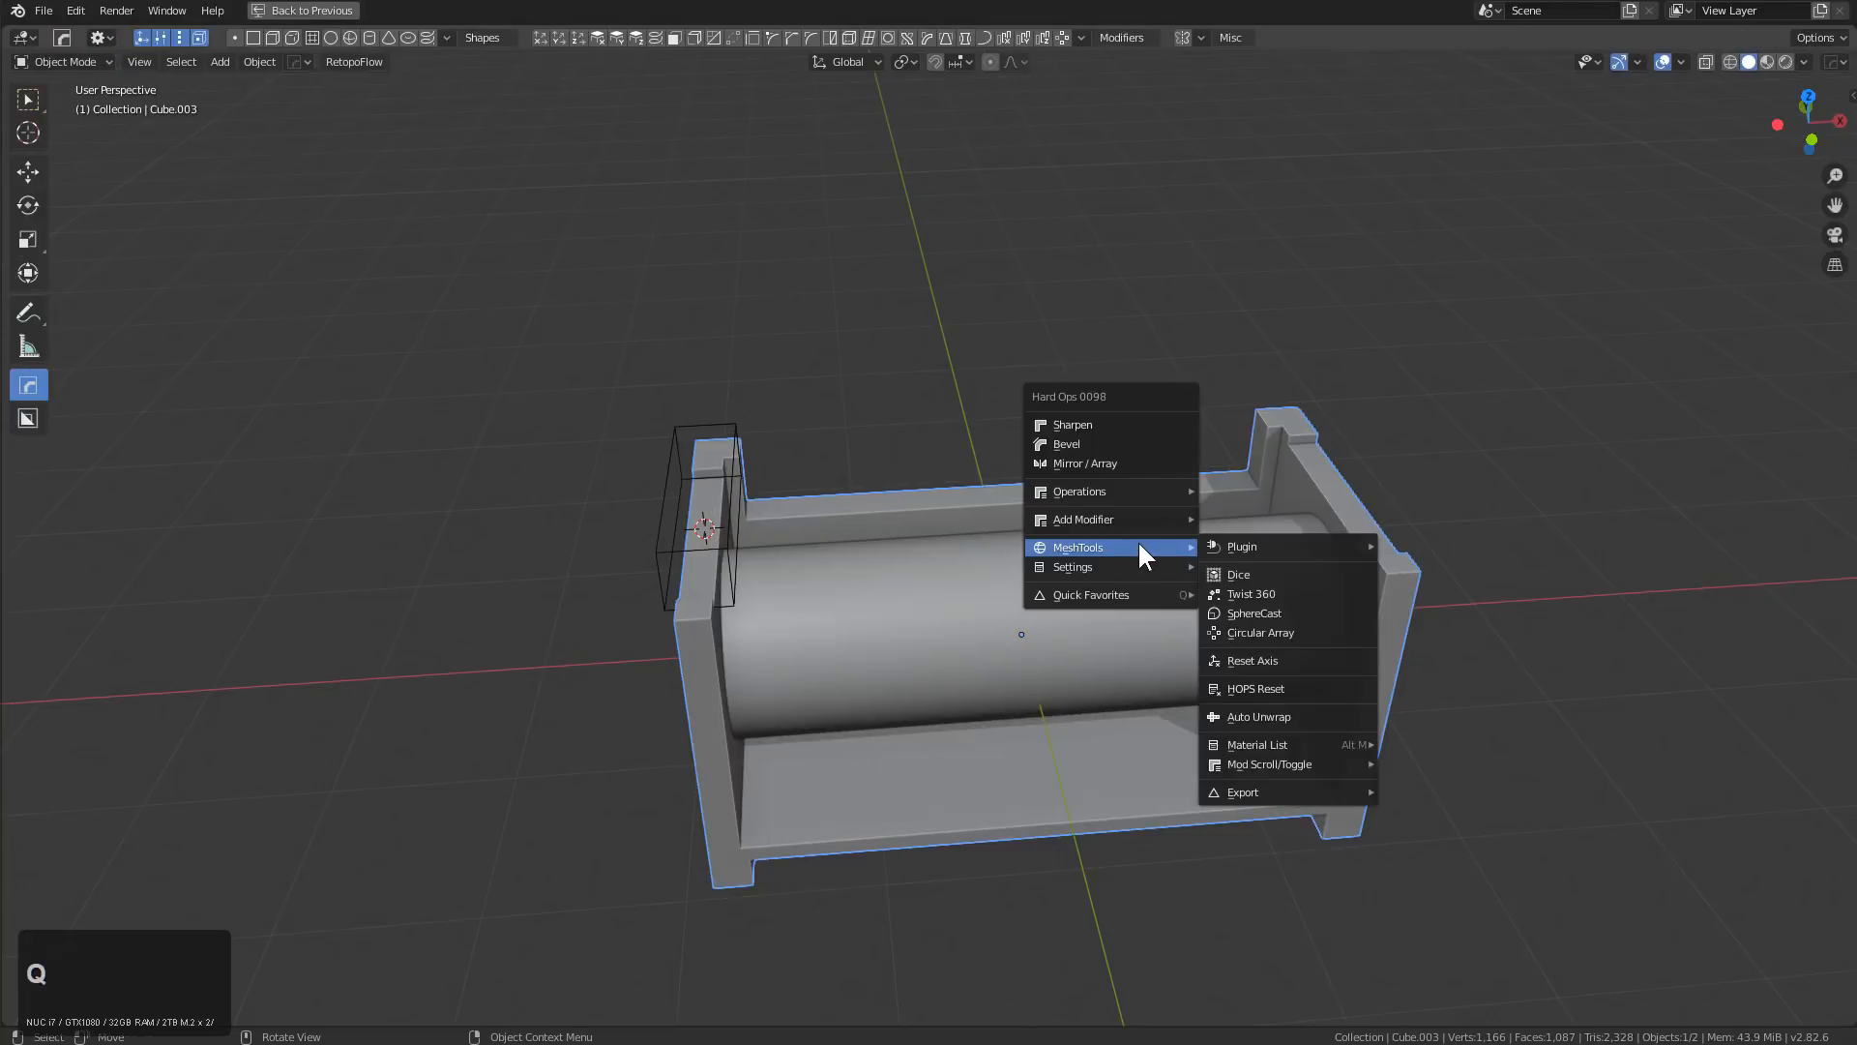
pyautogui.click(1260, 593)
pyautogui.click(1261, 592)
pyautogui.scroll(-3, 1161, 585)
pyautogui.moveTo(1094, 584); pyautogui.dragTo(1041, 531, button='middle')
pyautogui.moveTo(998, 686); pyautogui.dragTo(1007, 671, button='middle')
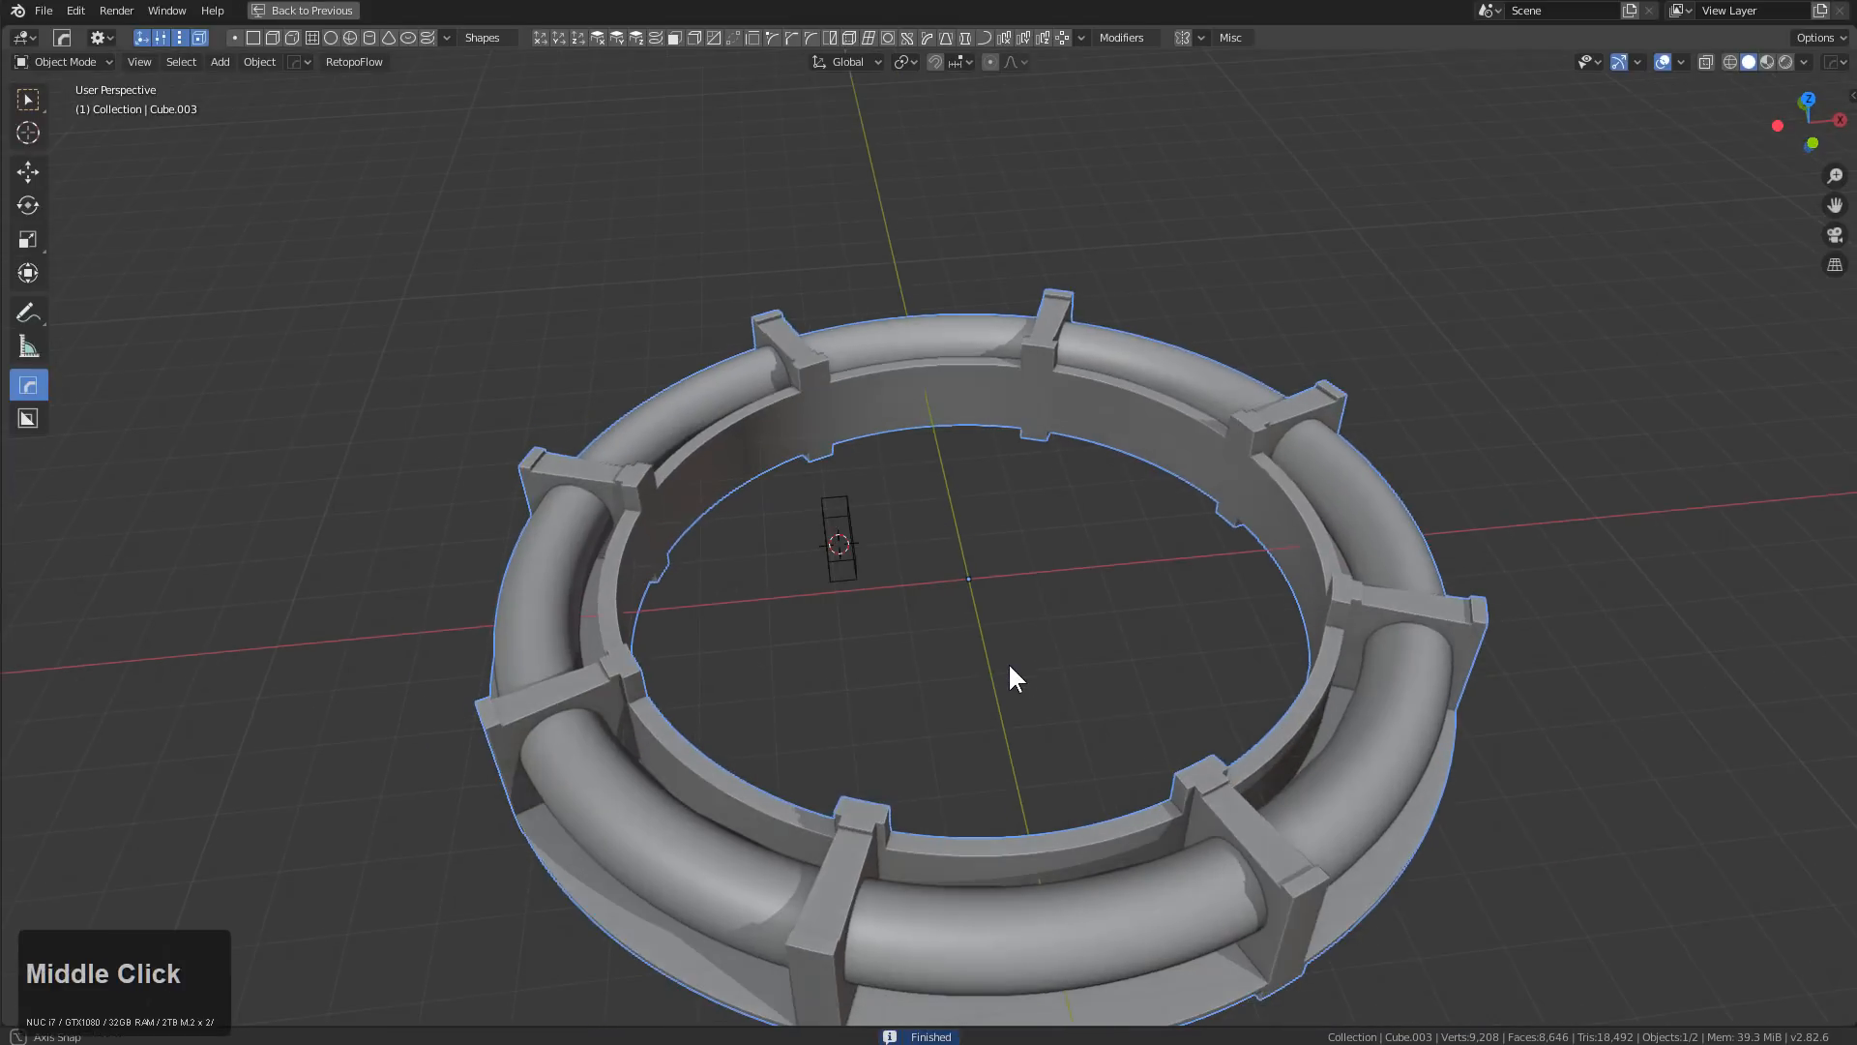
# Rerun Twist 360 on the ring with 4 segments
pyautogui.press('q')
pyautogui.moveTo(1039, 515)
pyautogui.click(1130, 581)
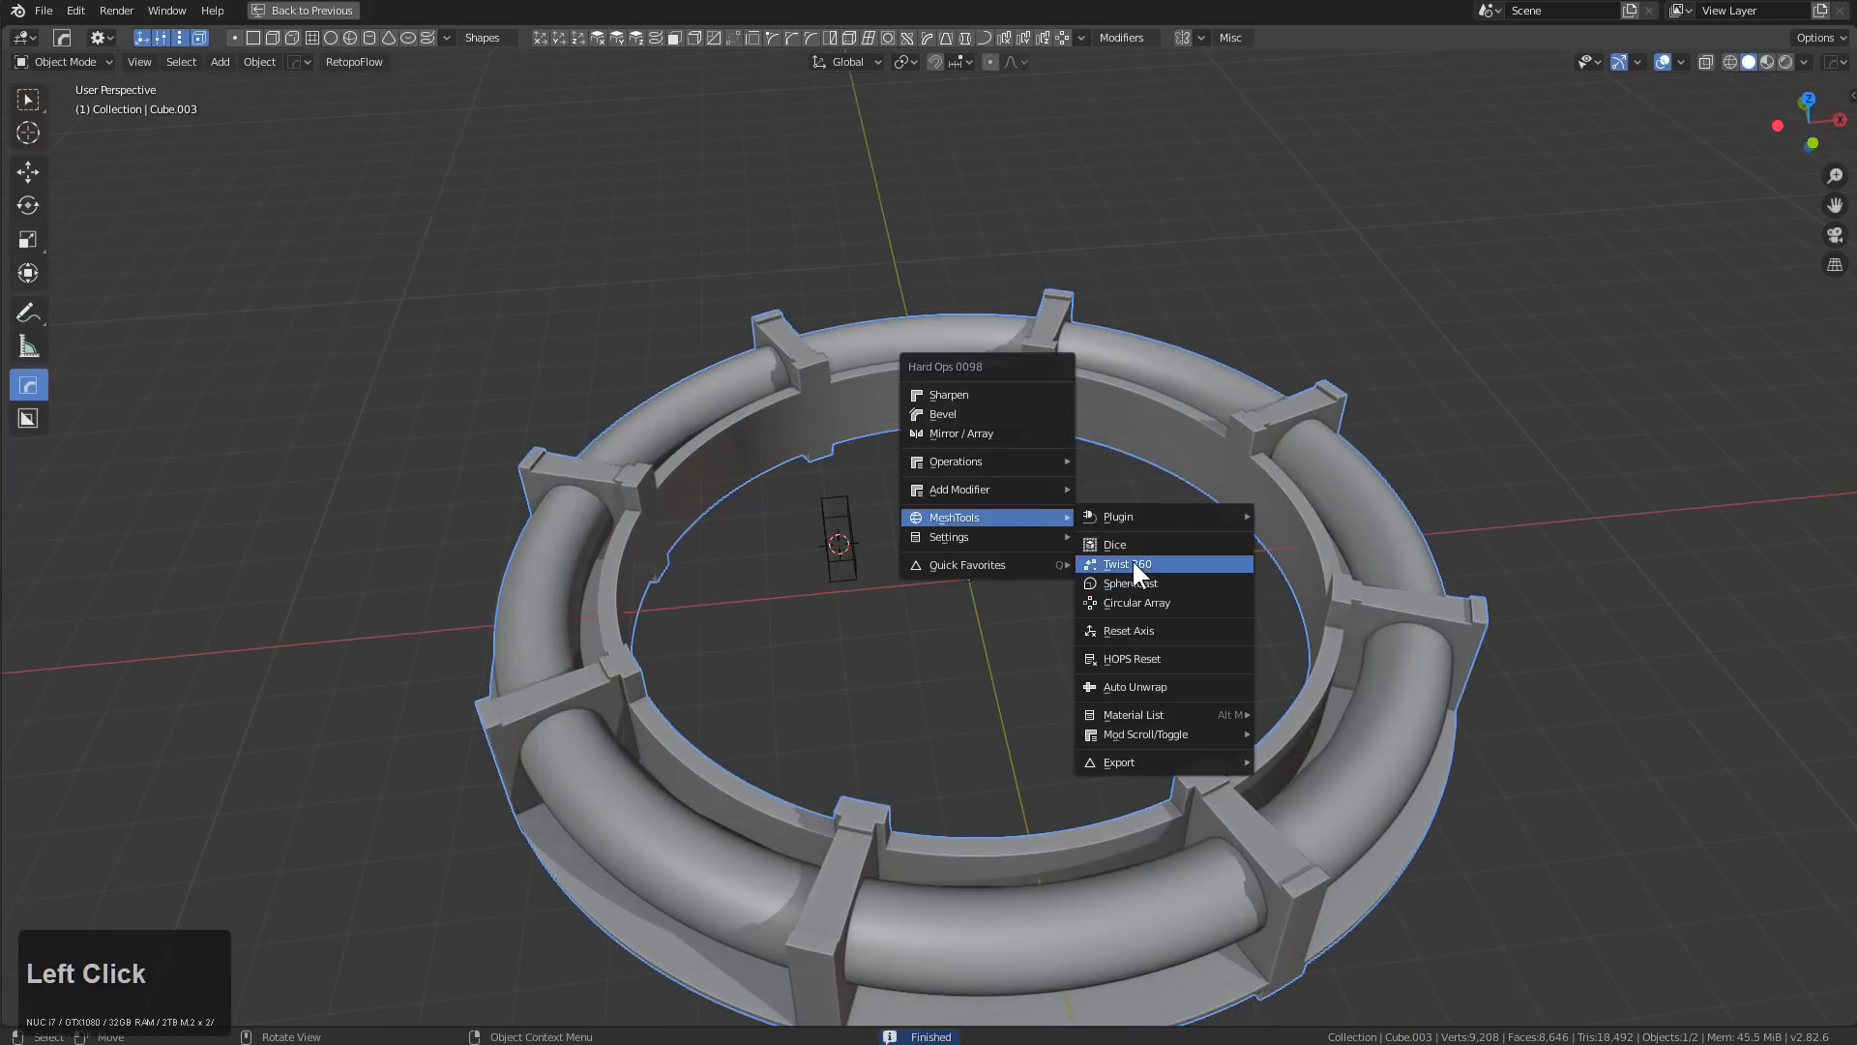
pyautogui.scroll(-5, 1131, 559)
pyautogui.scroll(1, 1132, 559)
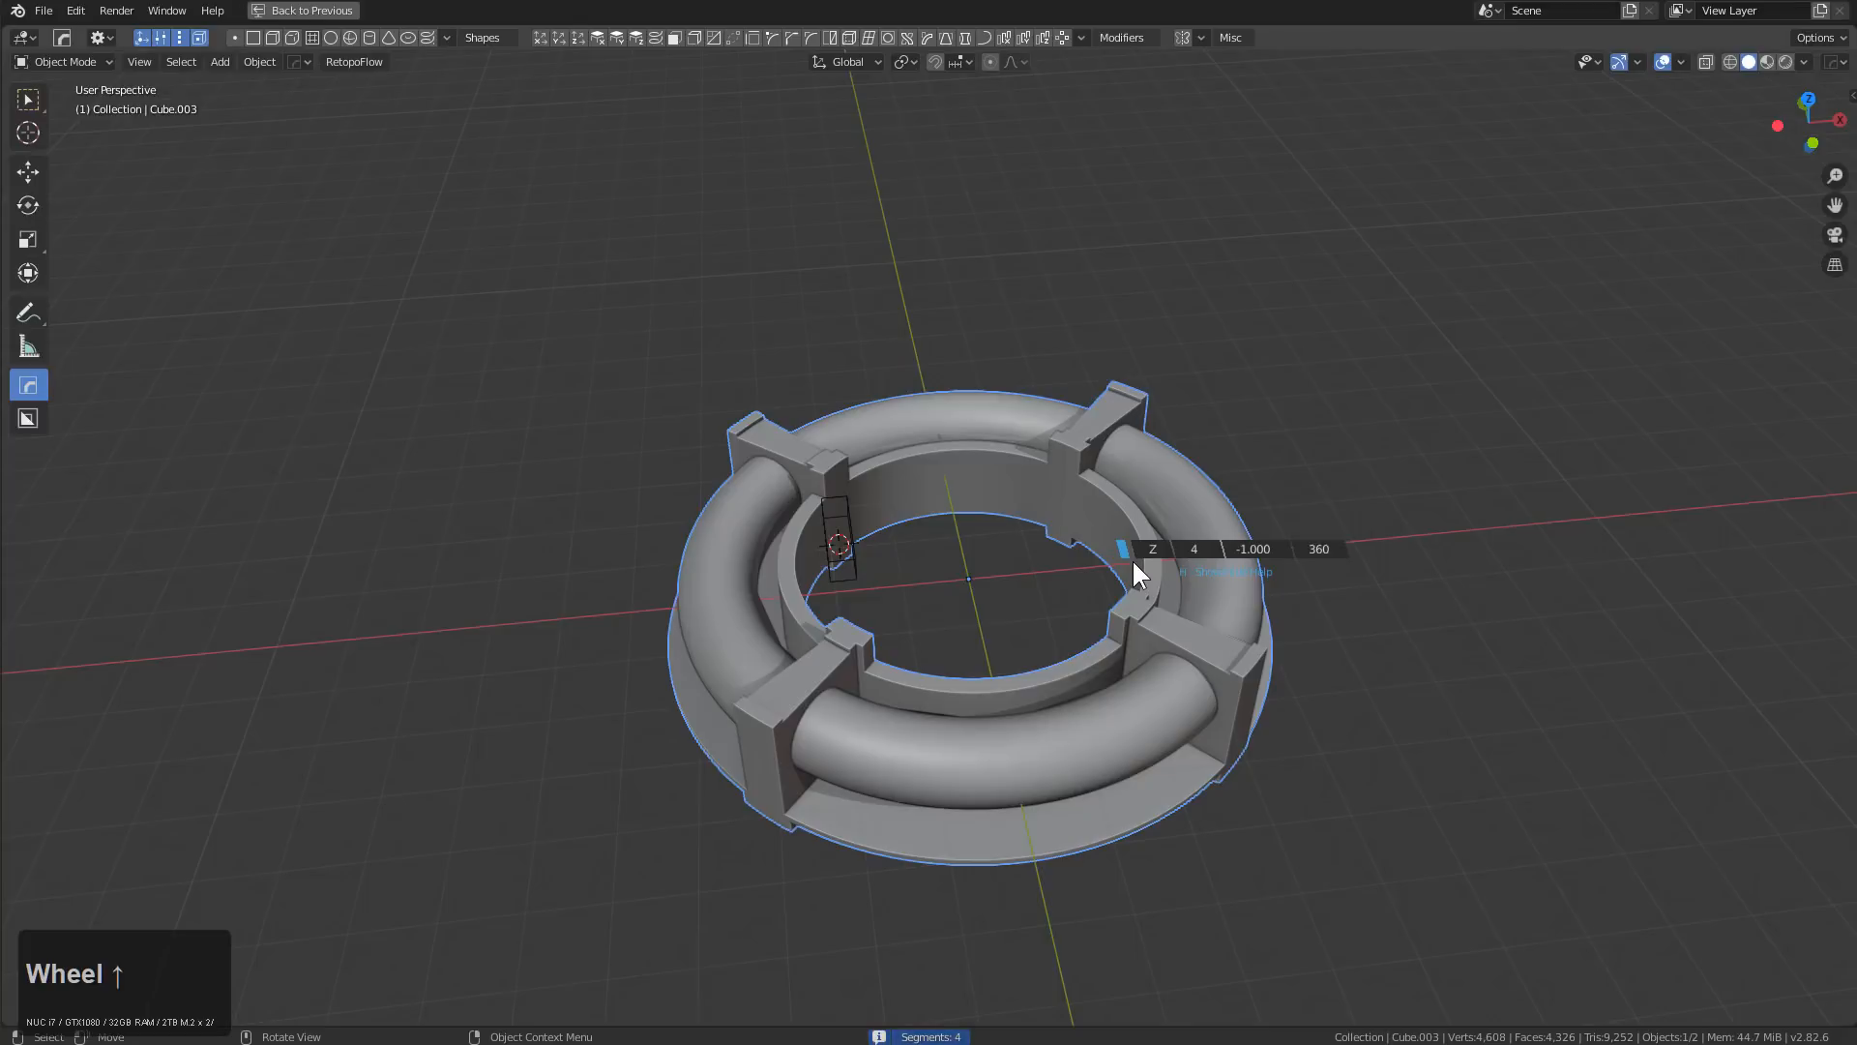
pyautogui.click(1132, 559)
# Adjust the ring's modifier dots to open gaps between its segments and set the deform factor to about 6.05
pyautogui.keyDown('ctrl'); pyautogui.moveTo(966, 513); pyautogui.dragTo(1028, 535, button='middle'); pyautogui.keyUp('ctrl')
pyautogui.keyDown('ctrl'); pyautogui.moveTo(1174, 636); pyautogui.dragTo(1389, 544); pyautogui.keyUp('ctrl')
pyautogui.keyDown('ctrl'); pyautogui.moveTo(993, 645); pyautogui.dragTo(1187, 663); pyautogui.keyUp('ctrl')
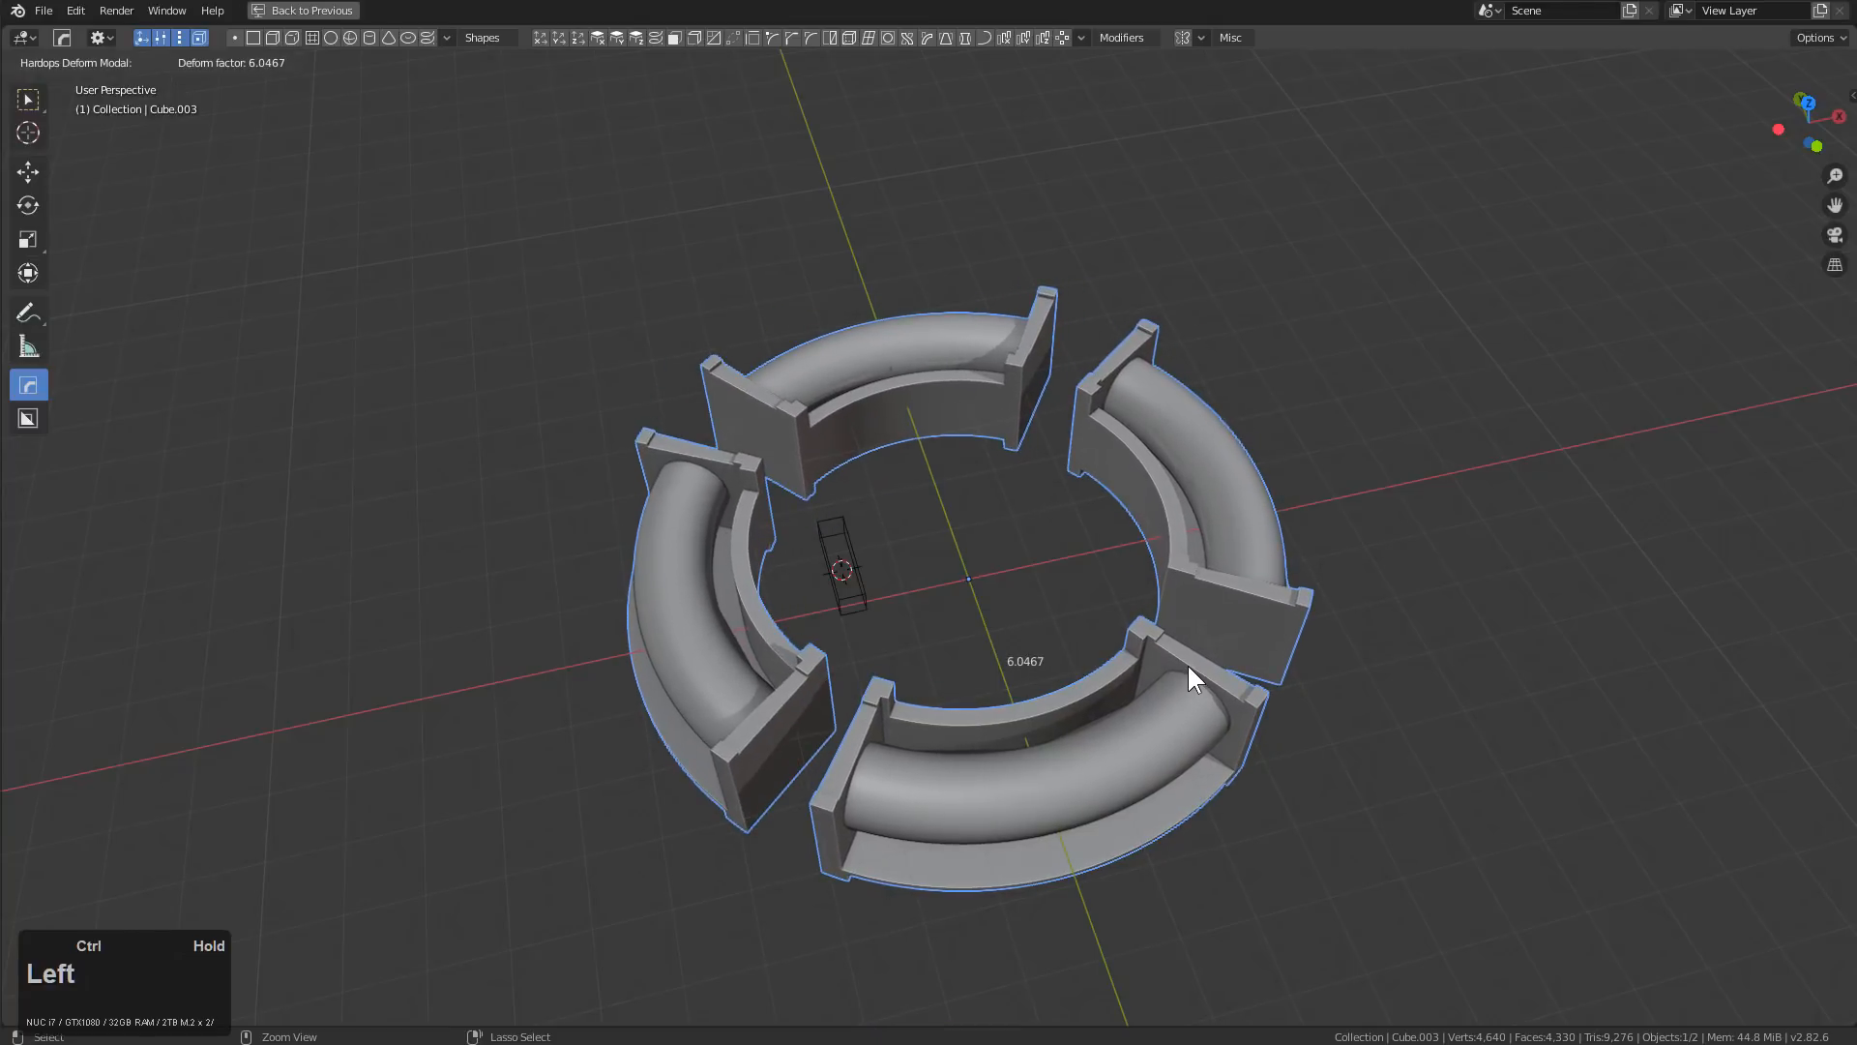
pyautogui.moveTo(1016, 501); pyautogui.dragTo(1066, 388, button='middle')
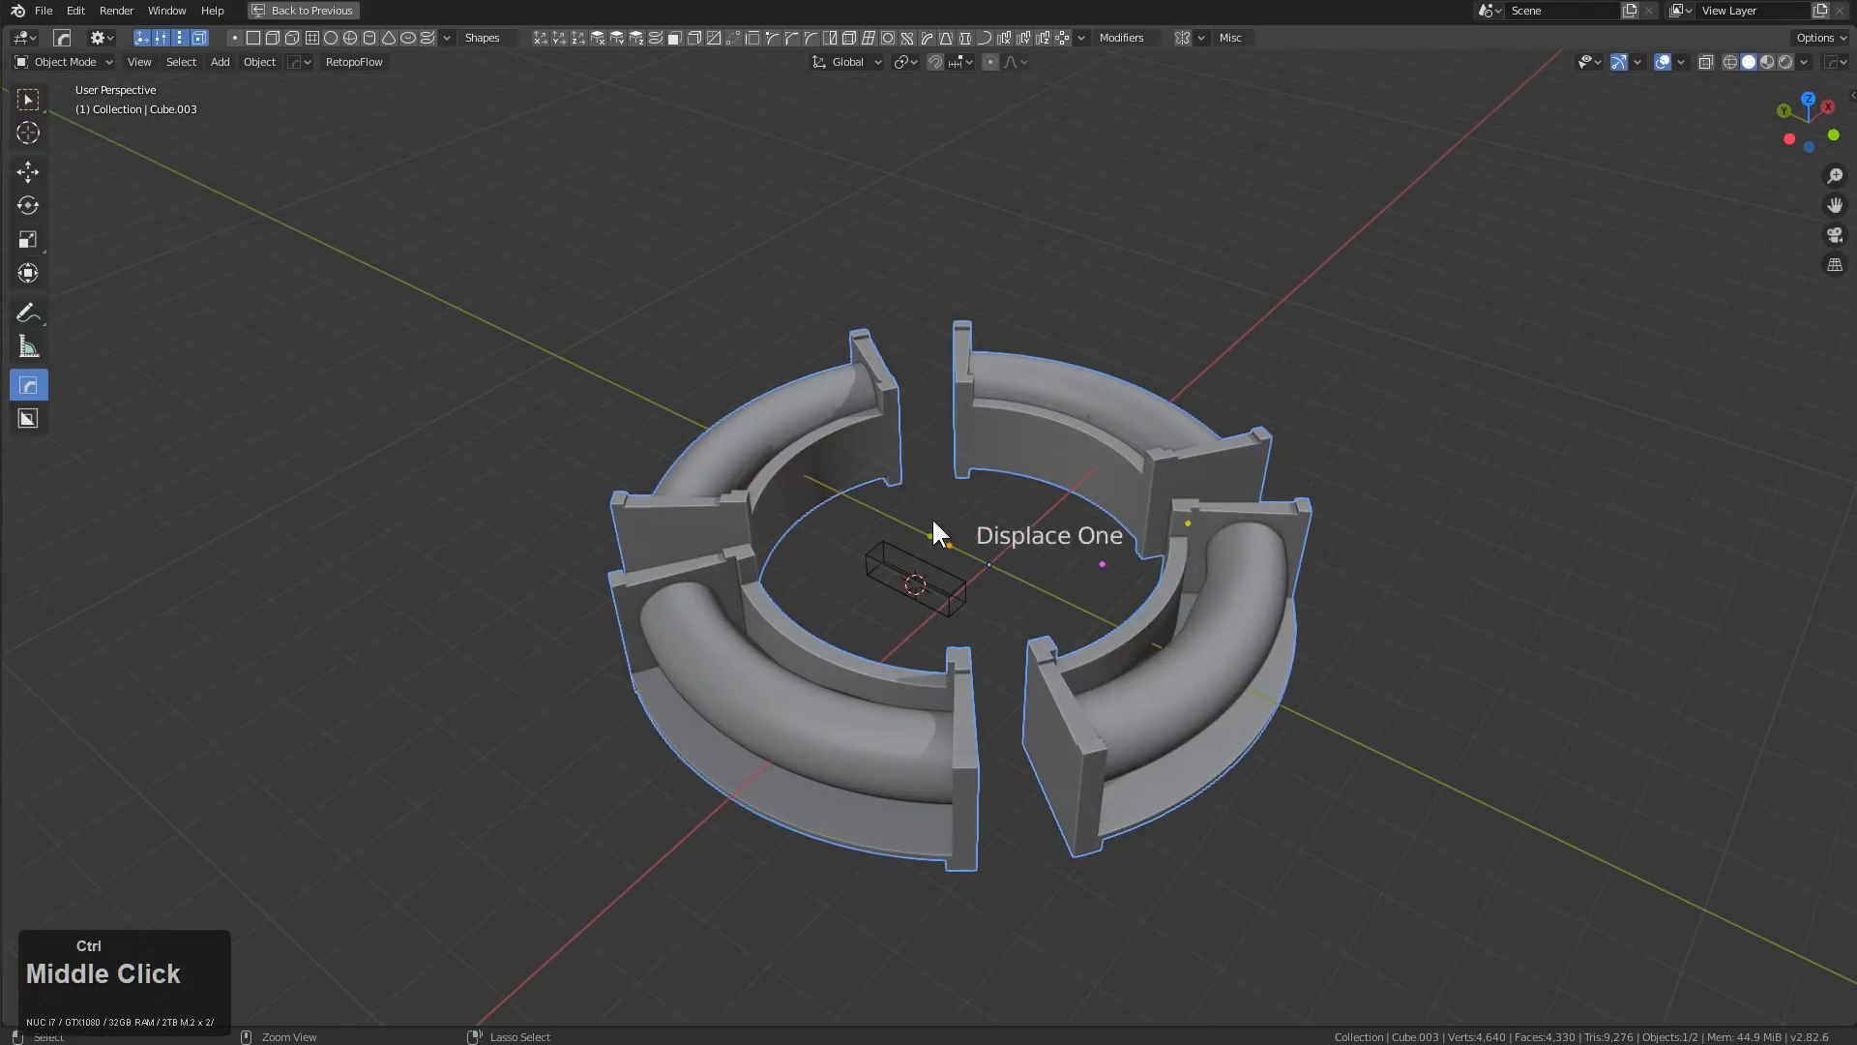
# Delete every object in the scene and recenter the view on the 3D cursor at the world origin
pyautogui.moveTo(971, 472); pyautogui.dragTo(1053, 531, button='middle')
pyautogui.scroll(1, 1029, 464)
pyautogui.press('a')
pyautogui.press('x')
pyautogui.click(1103, 489)
pyautogui.scroll(1, 945, 473)
pyautogui.hotkey('shift', 'c')
pyautogui.scroll(1, 1020, 455)
pyautogui.scroll(1, 687, 289)
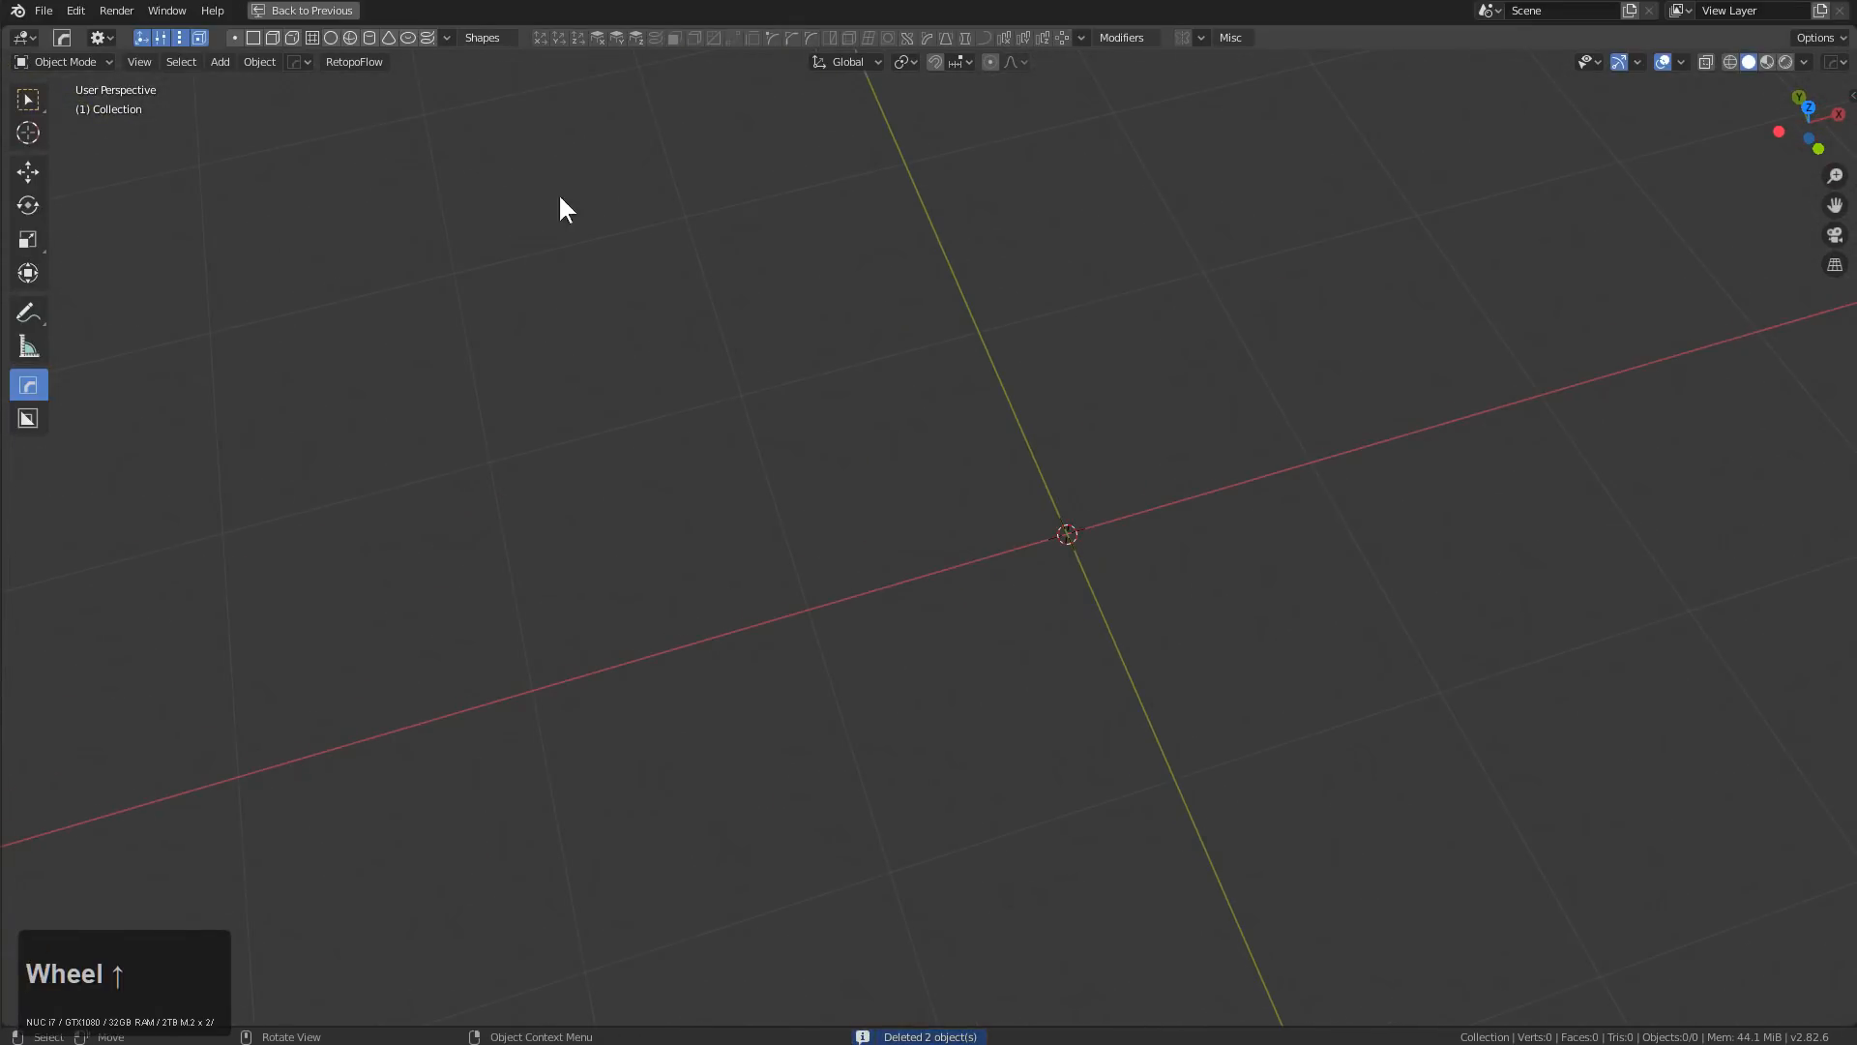
# Add a single Hard Ops vertex at the origin and turn it into a square plane with X and Y Extrude modifiers
pyautogui.click(235, 36)
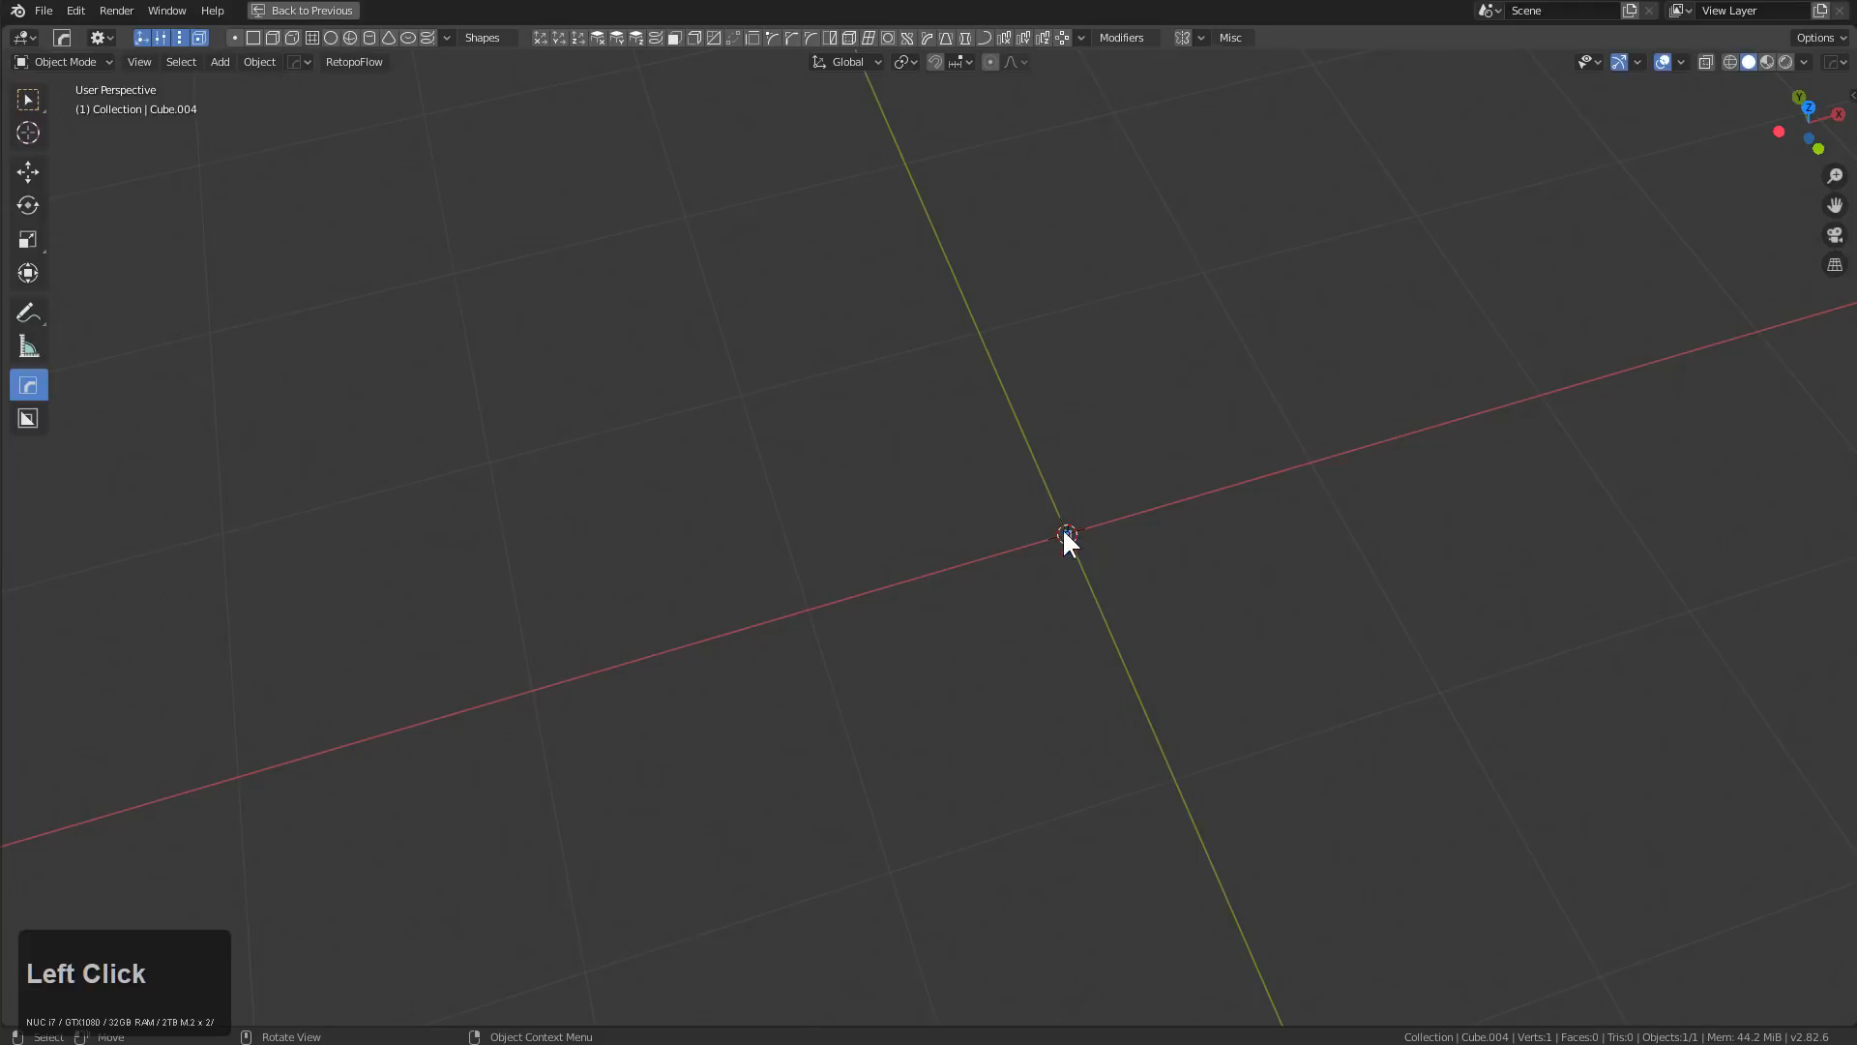
pyautogui.click(540, 37)
pyautogui.hotkey('ctrl', 'z')
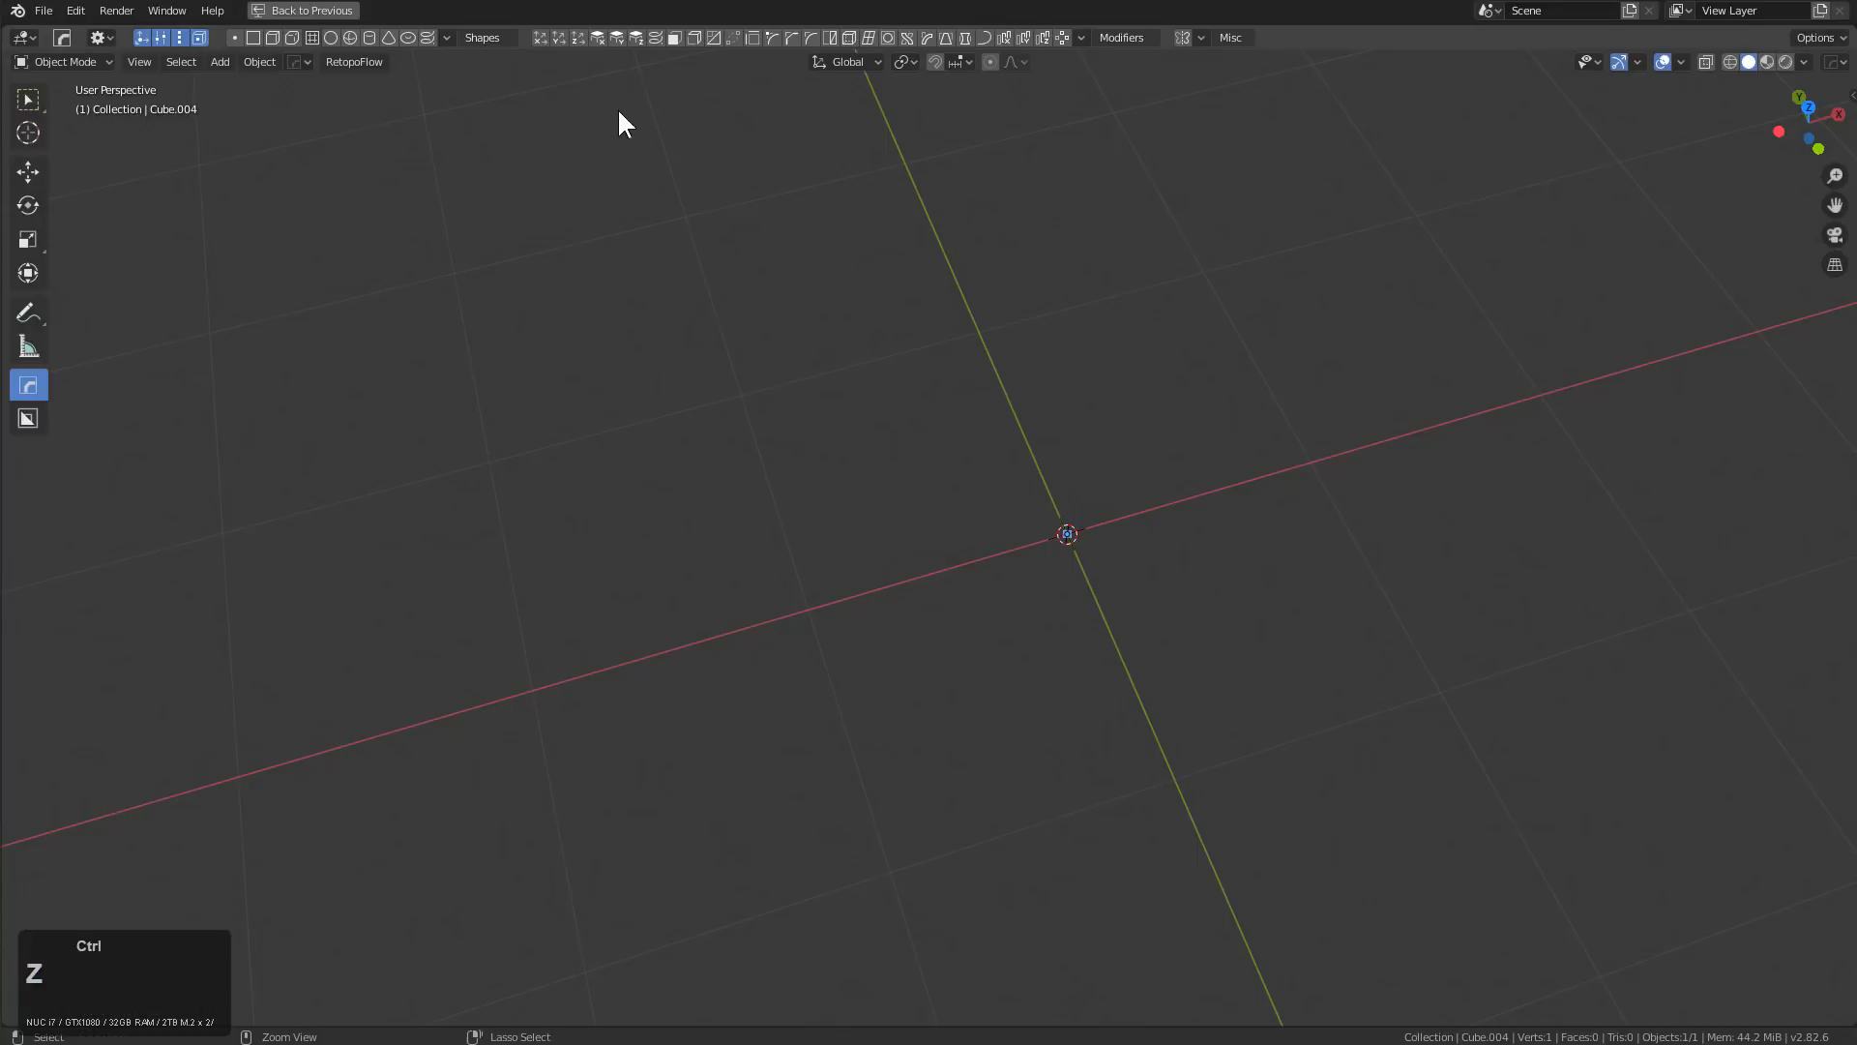
pyautogui.click(598, 38)
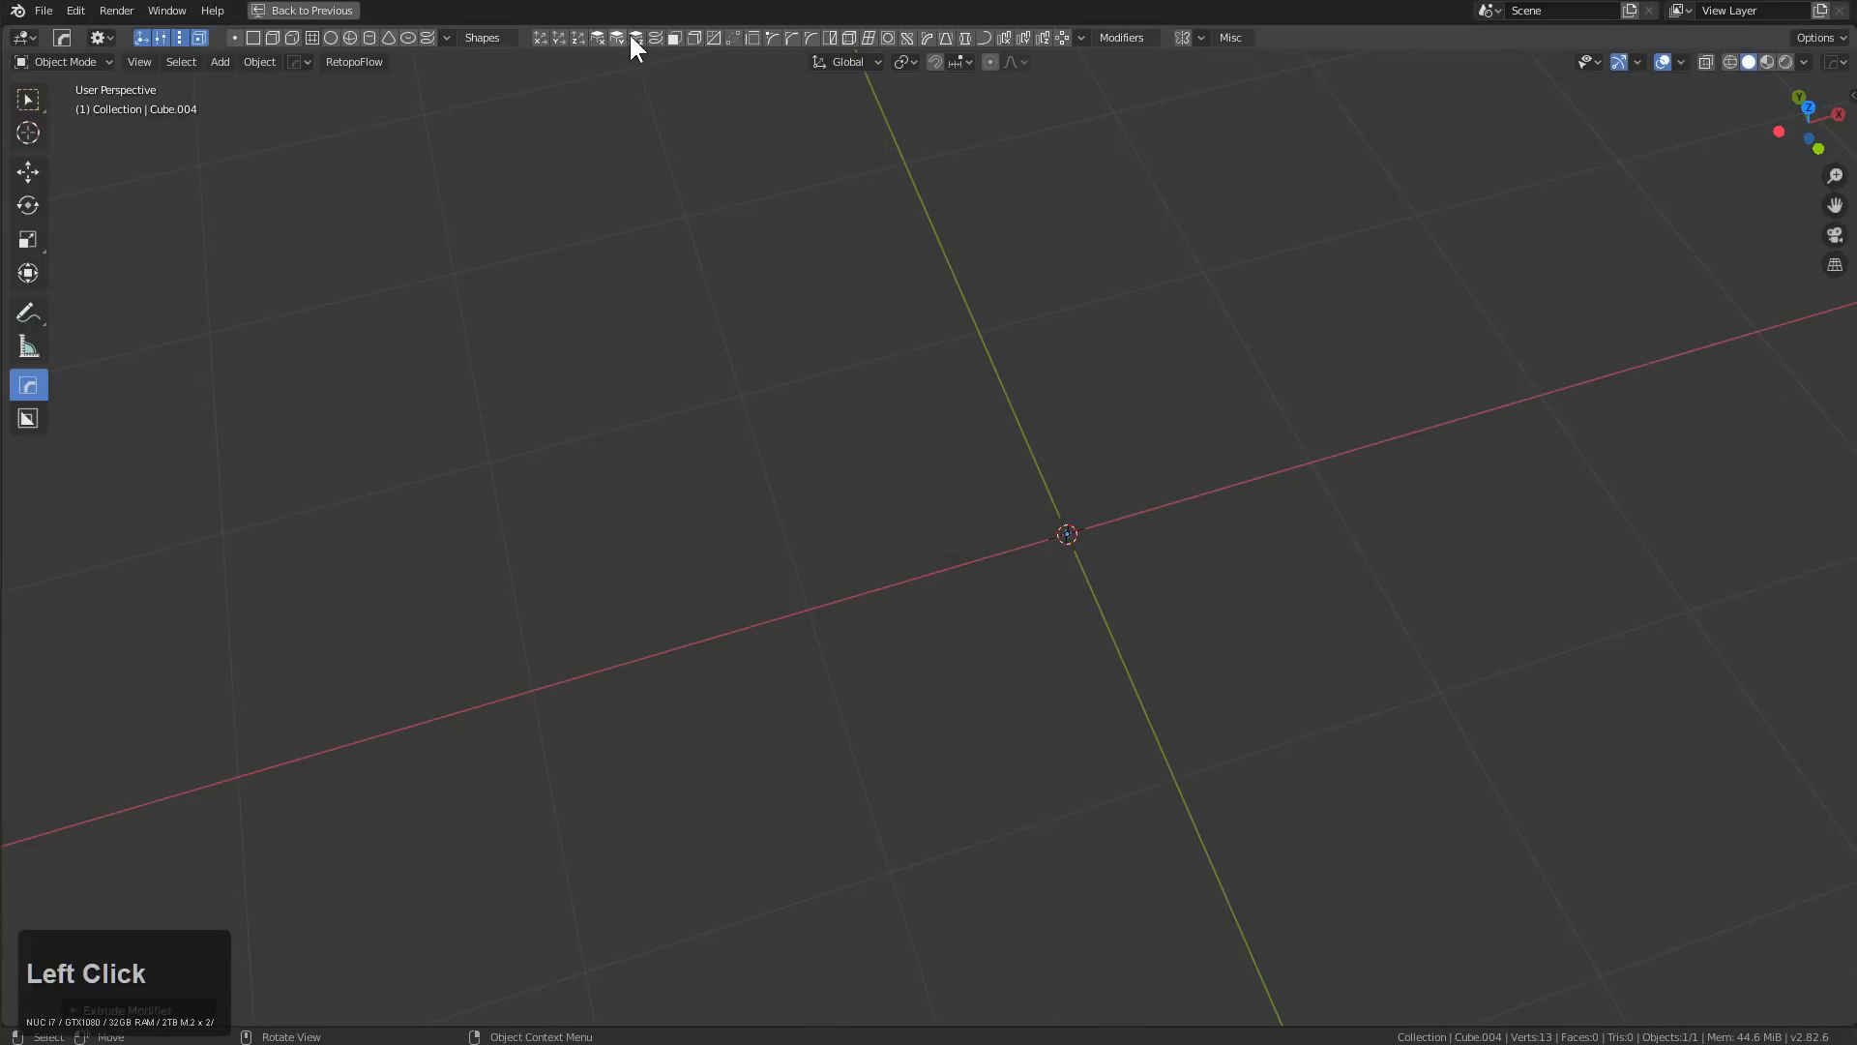
pyautogui.click(622, 39)
pyautogui.moveTo(1077, 373); pyautogui.dragTo(735, 261, button='middle')
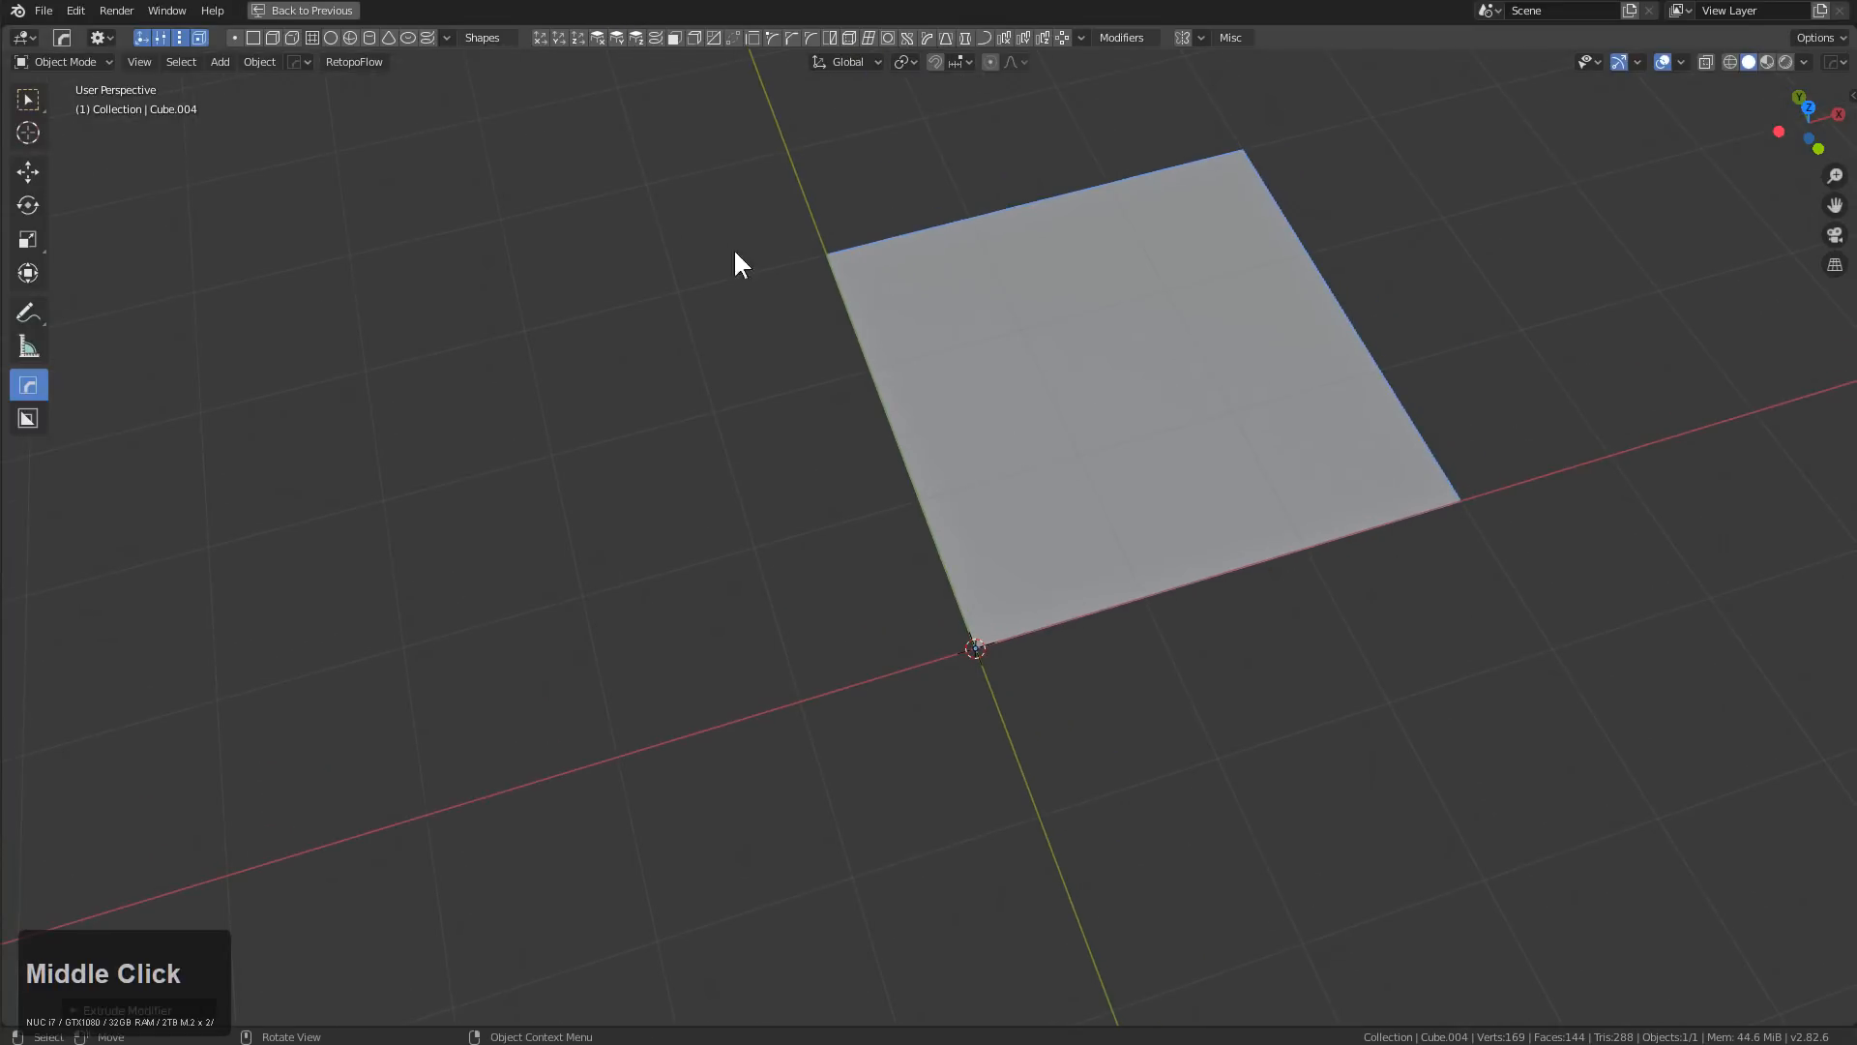
# Add X and Y Move modifiers to the plane and shift it with their dots until it straddles both world axes
pyautogui.click(542, 38)
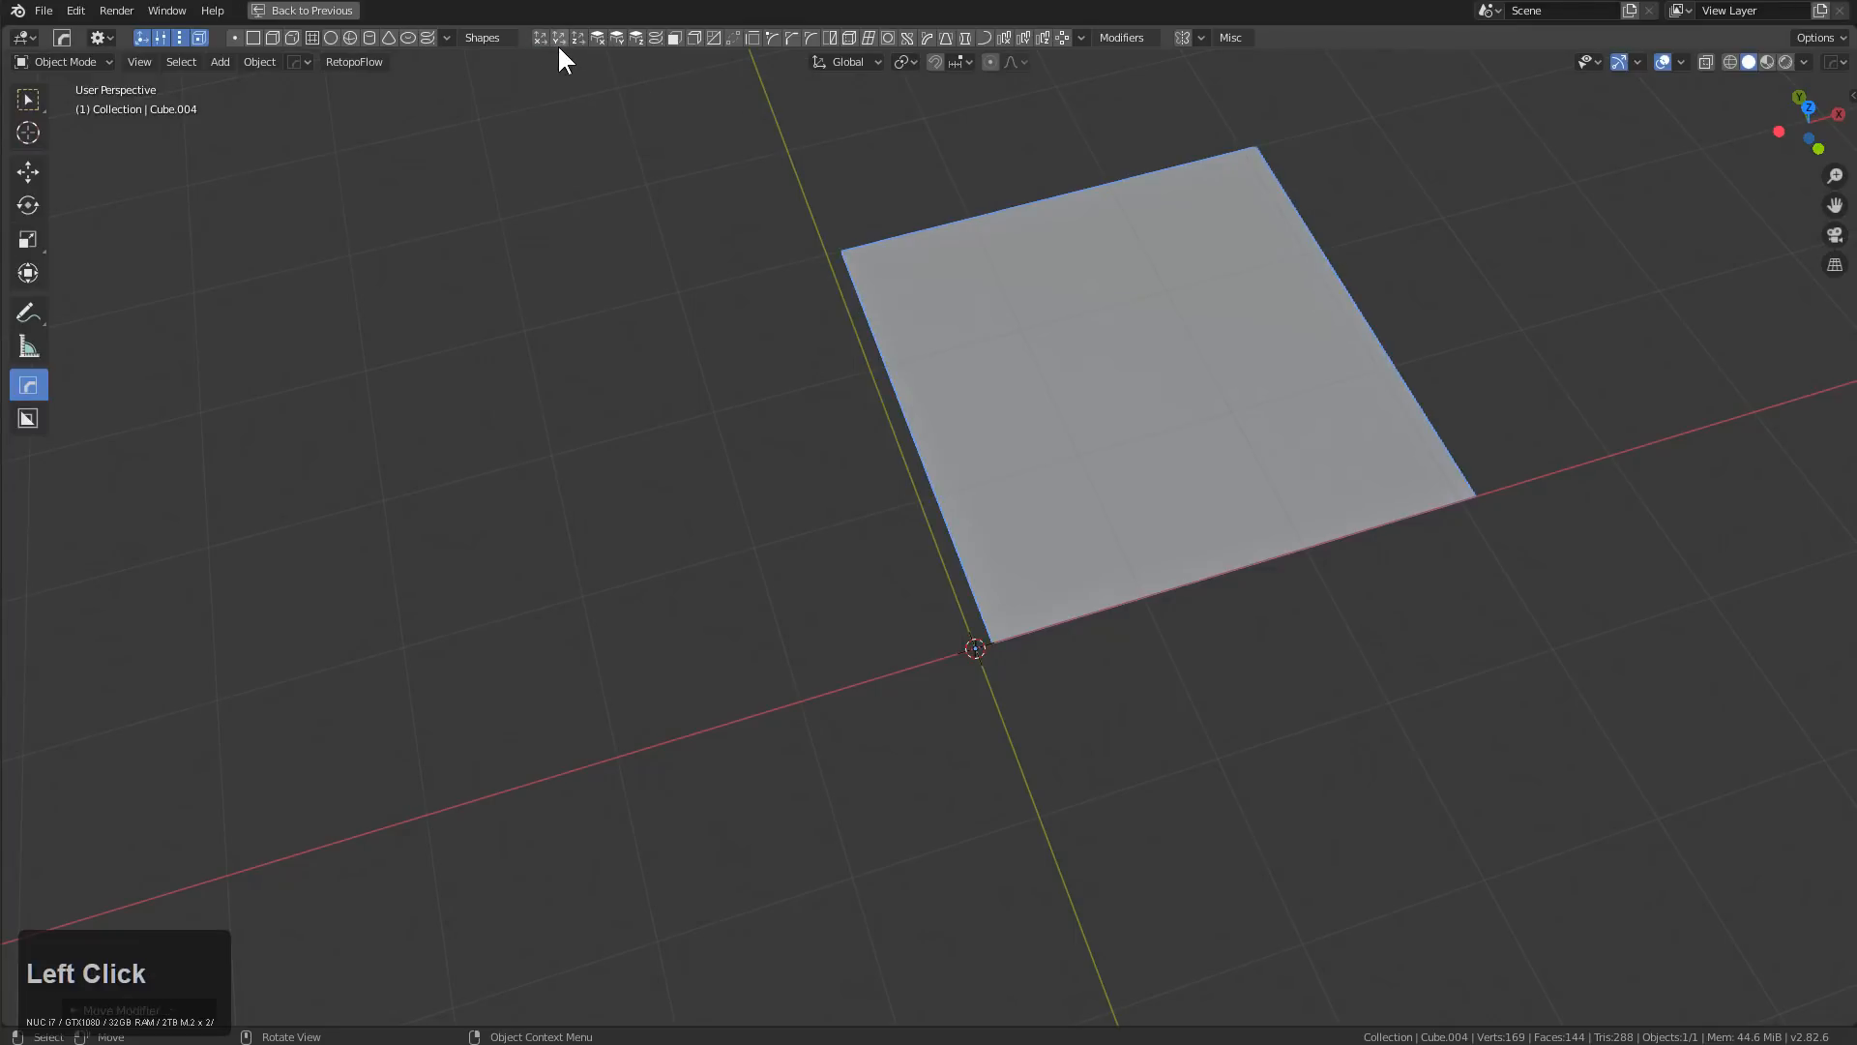
pyautogui.click(559, 38)
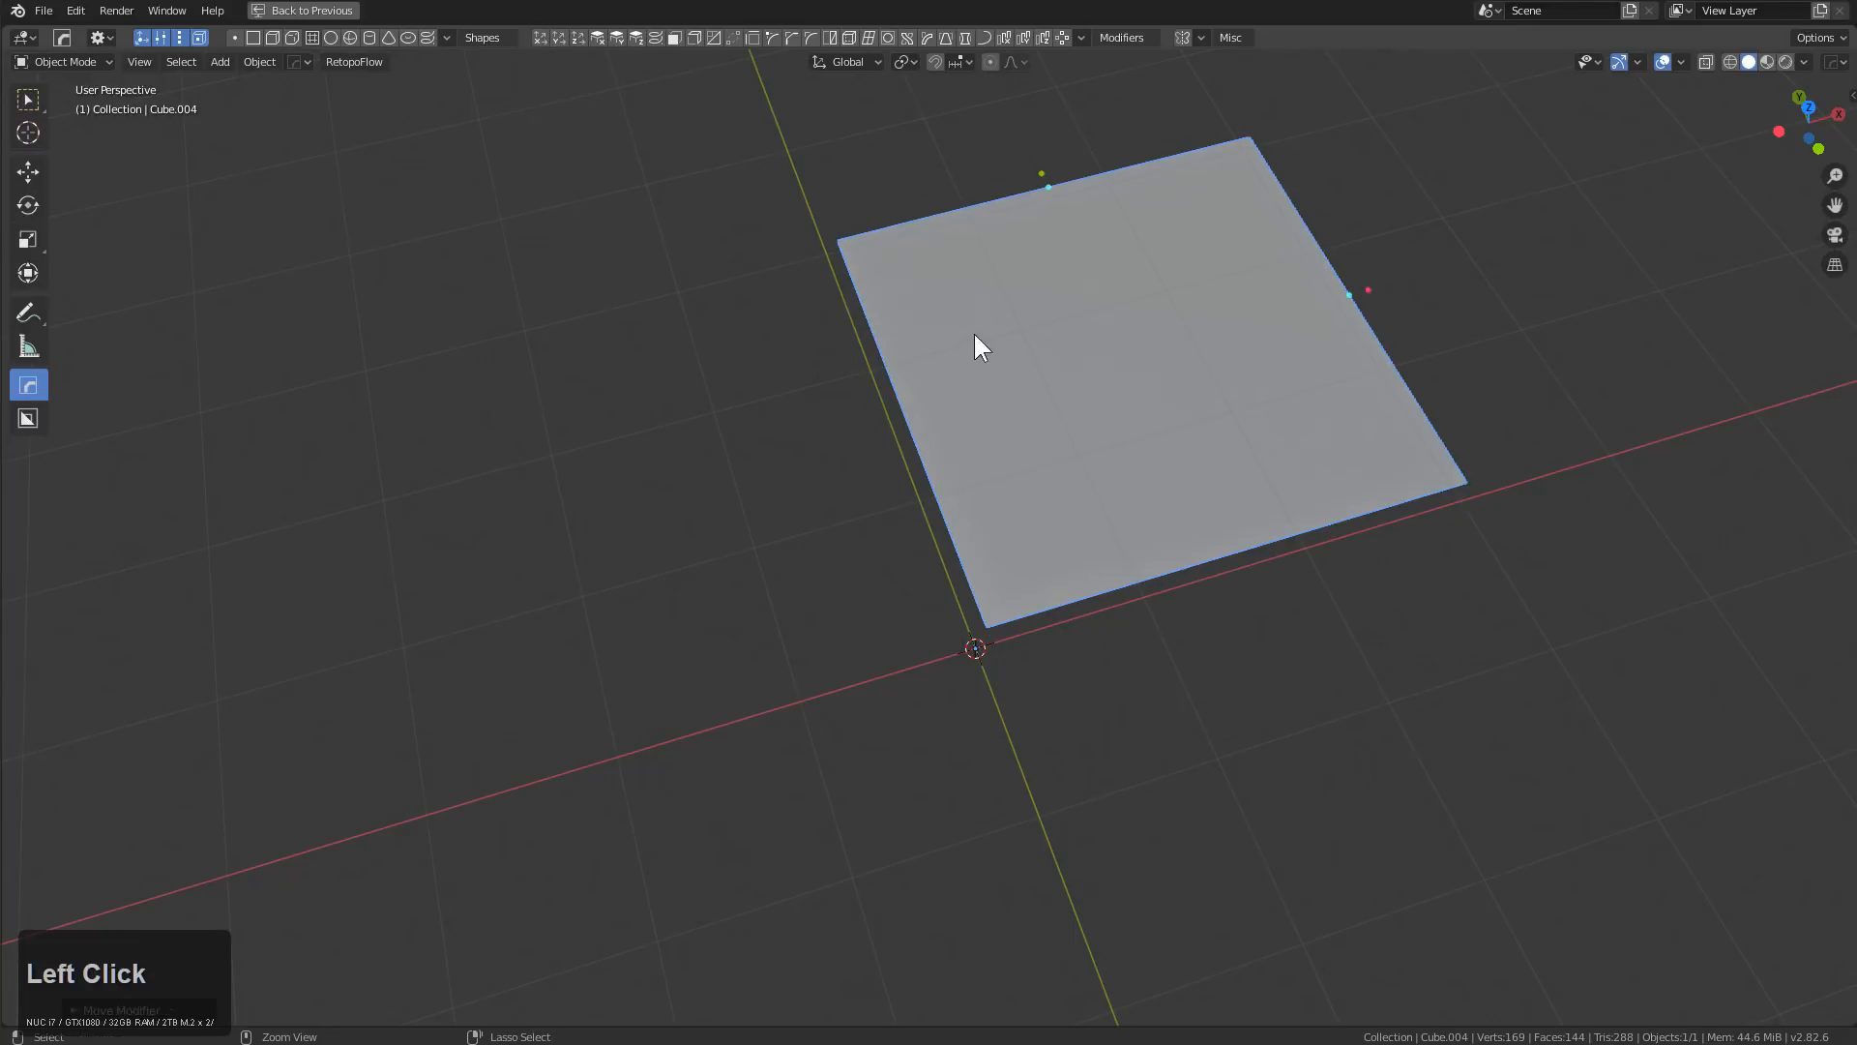
pyautogui.keyDown('ctrl'); pyautogui.click(1029, 167); pyautogui.keyUp('ctrl')
pyautogui.click(1103, 346)
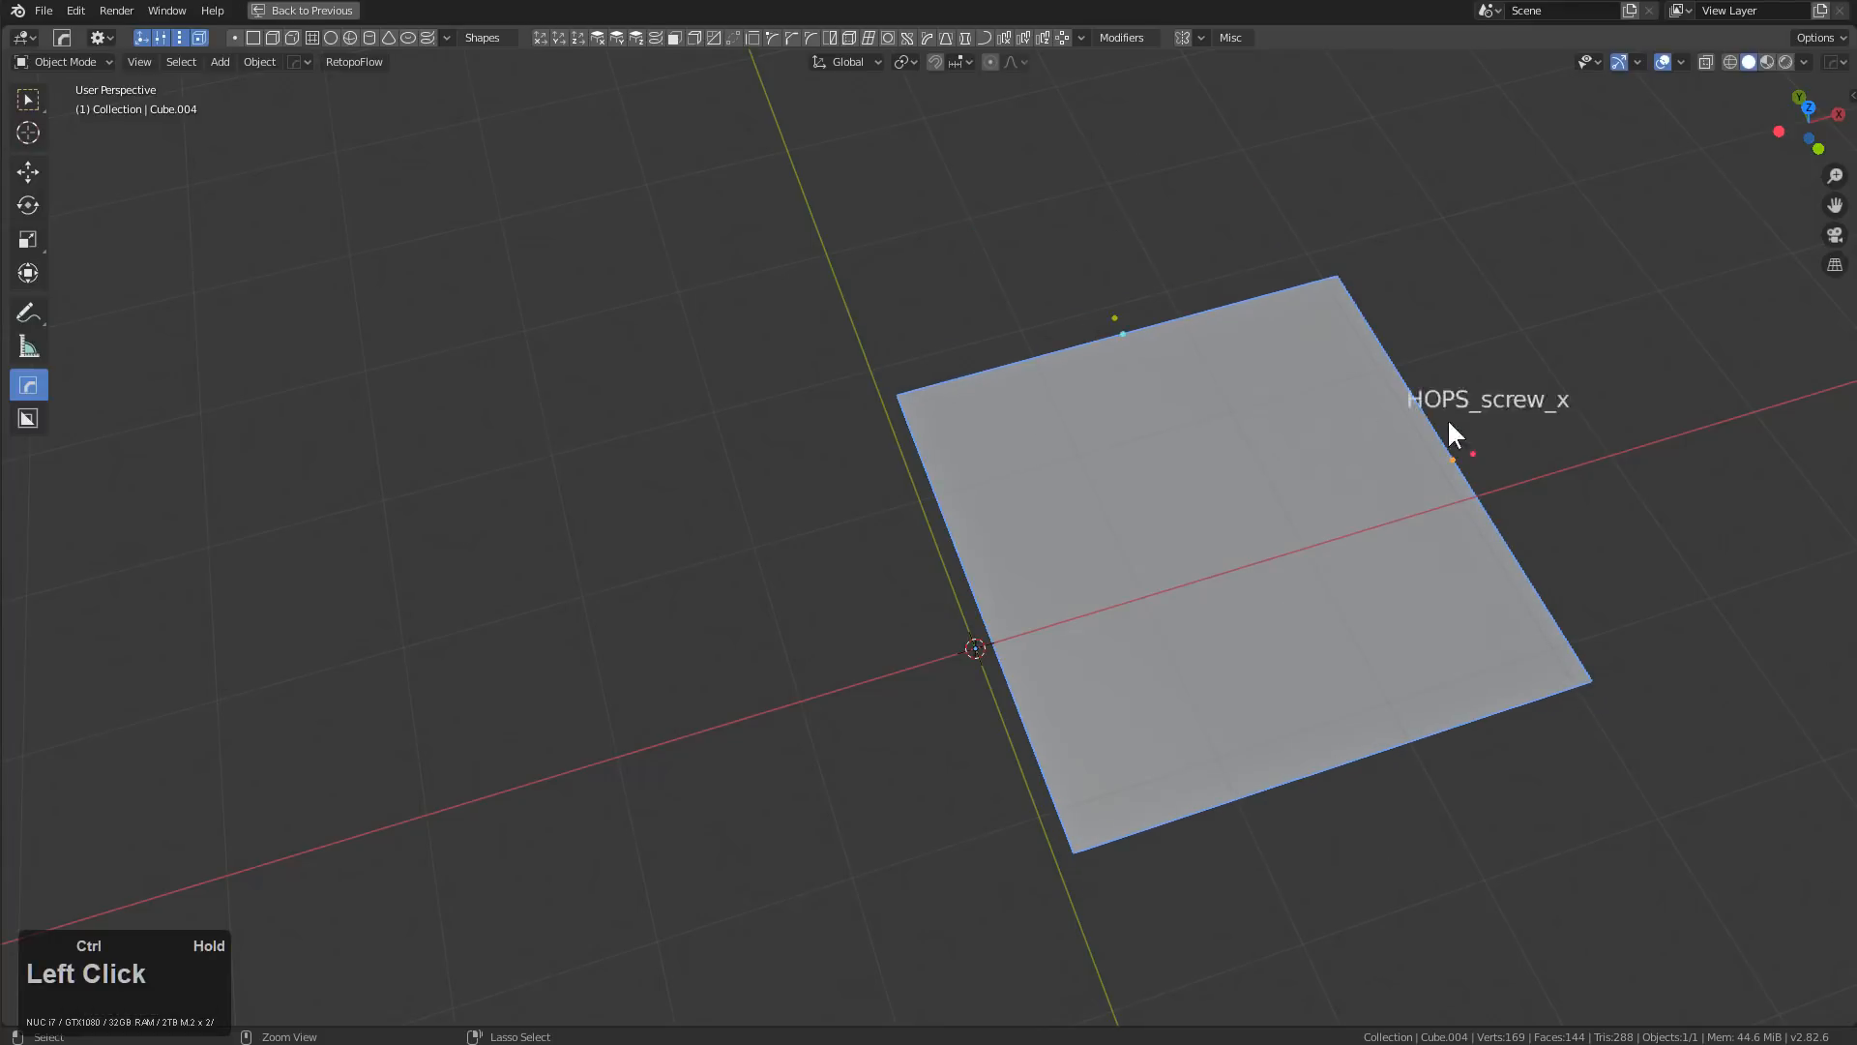
pyautogui.keyDown('ctrl'); pyautogui.moveTo(1471, 455); pyautogui.dragTo(1351, 502); pyautogui.keyUp('ctrl')
pyautogui.keyDown('shift'); pyautogui.moveTo(1066, 571); pyautogui.dragTo(1036, 520, button='middle'); pyautogui.keyUp('shift')
# Mirror the plane across the X axis with Hard Ops Mirror and narrow it with the X Move modifier's dot
pyautogui.hotkey('alt', 'x')
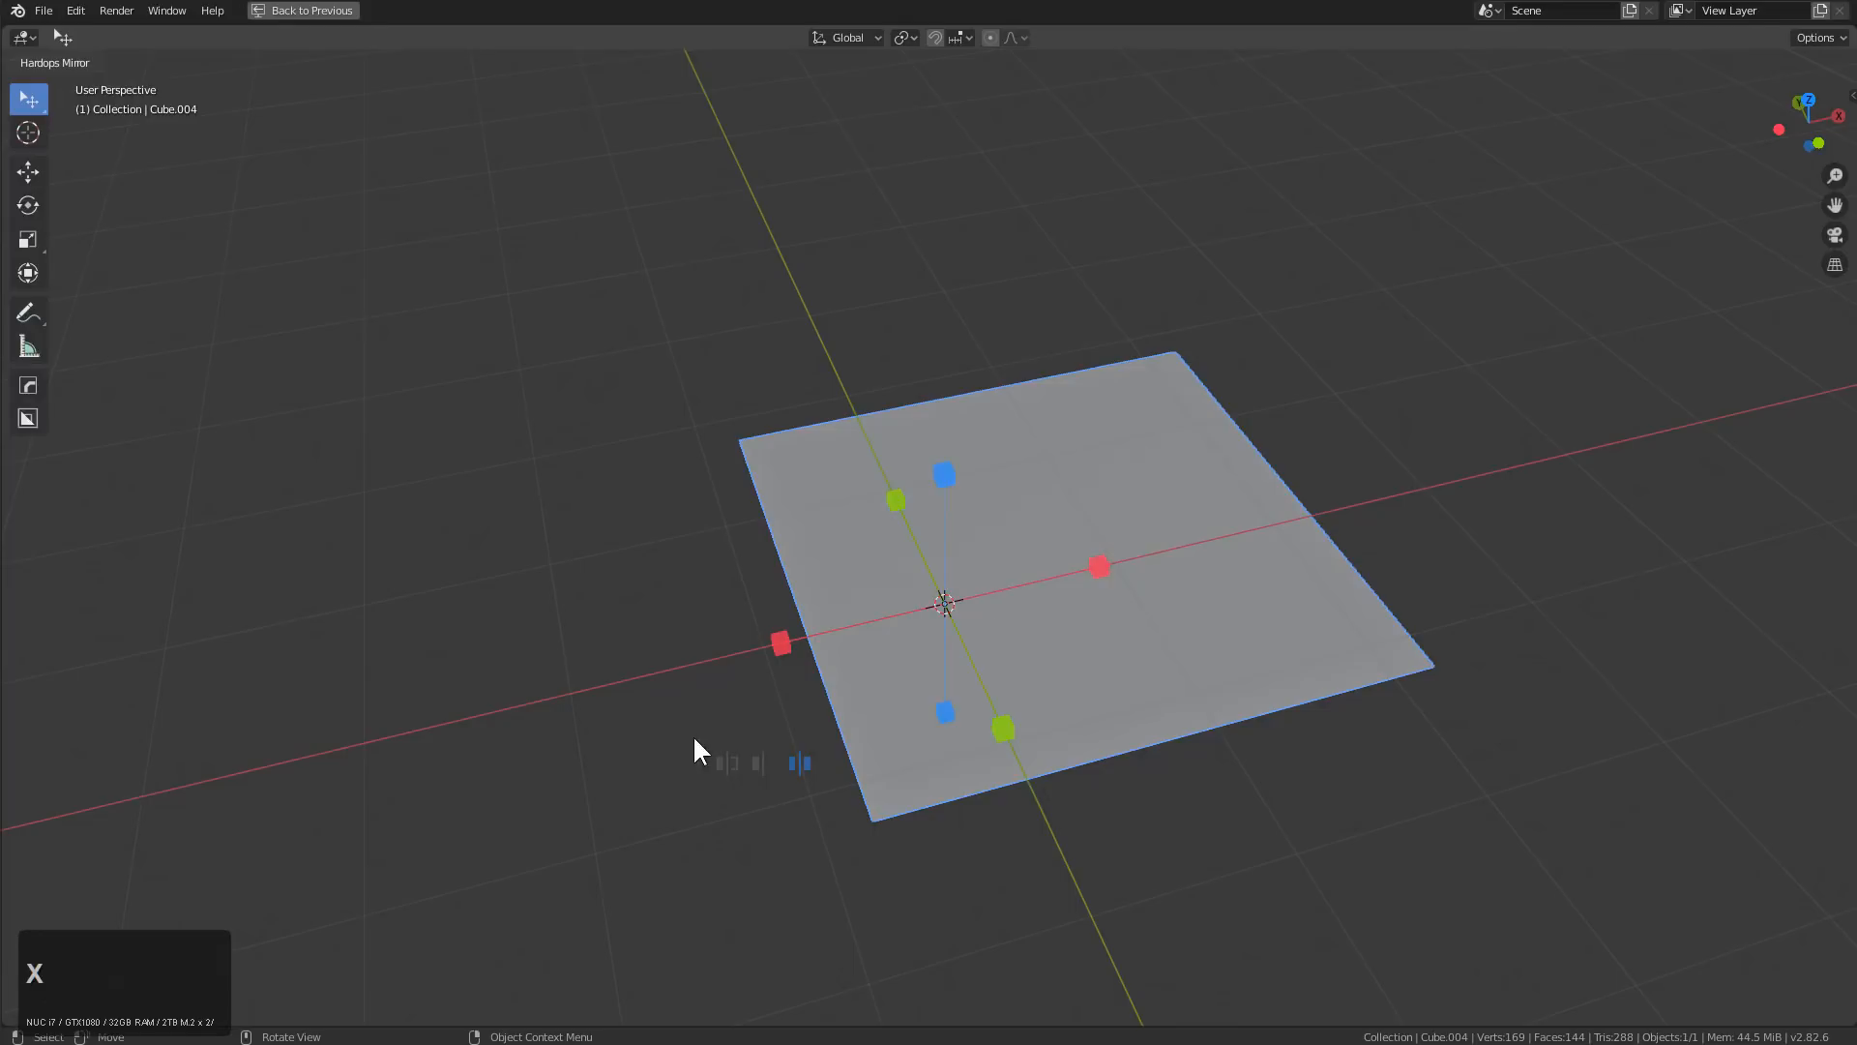
pyautogui.click(728, 763)
pyautogui.click(1093, 566)
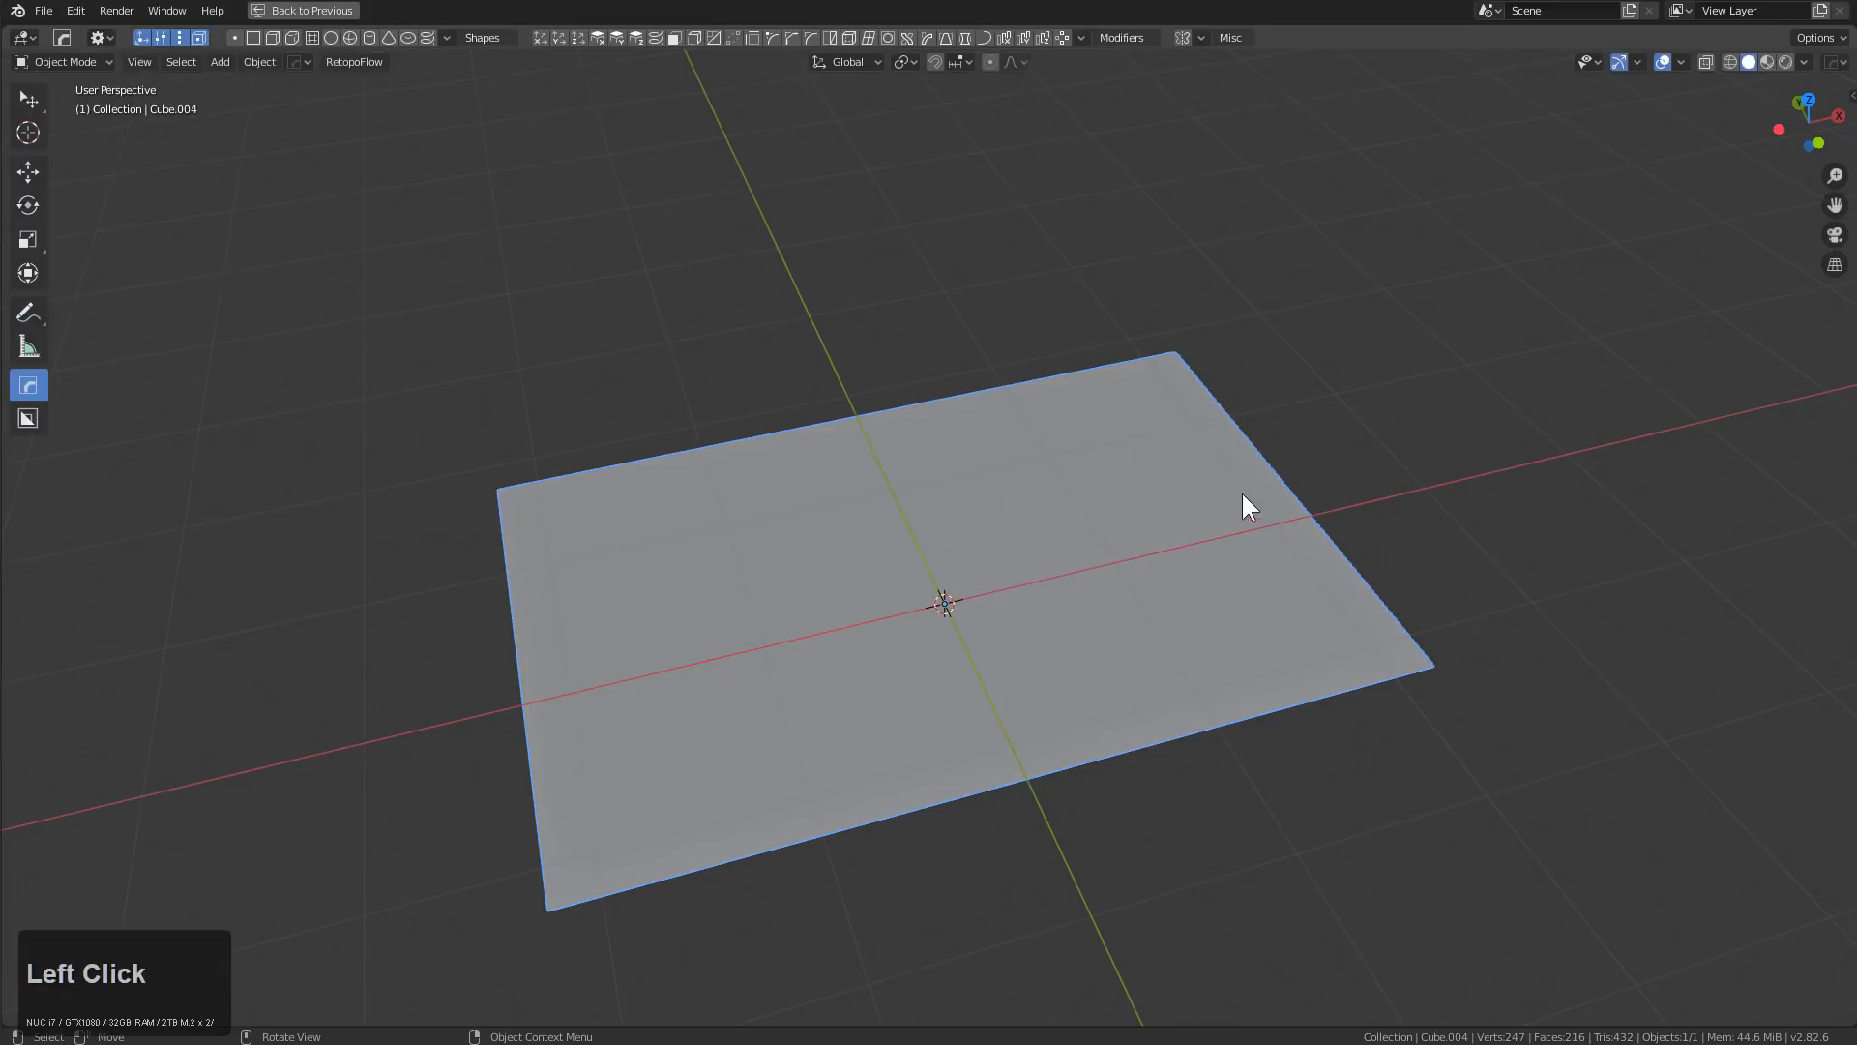
pyautogui.keyDown('ctrl'); pyautogui.moveTo(1307, 481); pyautogui.dragTo(1249, 495); pyautogui.keyUp('ctrl')
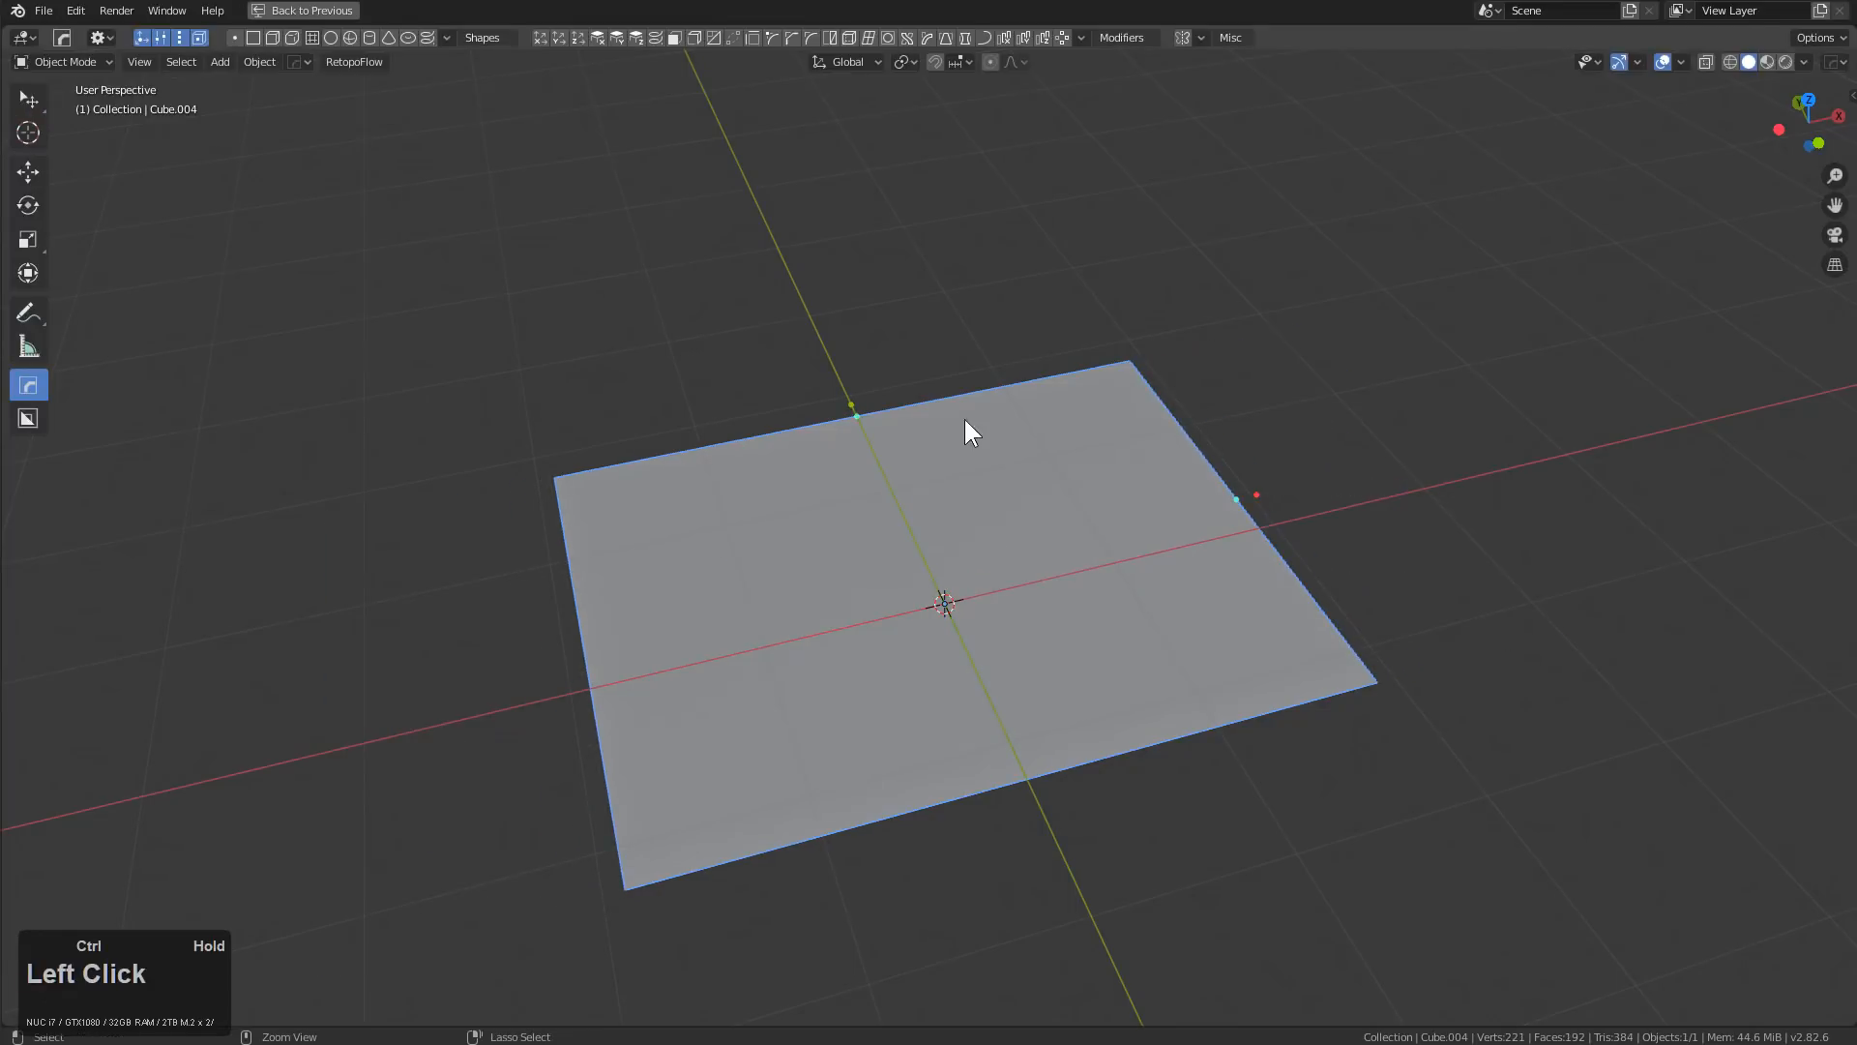
pyautogui.moveTo(853, 401)
pyautogui.keyDown('ctrl'); pyautogui.mouseDown()
pyautogui.moveTo(868, 445)
pyautogui.moveTo(857, 416)
pyautogui.mouseUp(); pyautogui.keyUp('ctrl')
pyautogui.hotkey('ctrl', 'z')
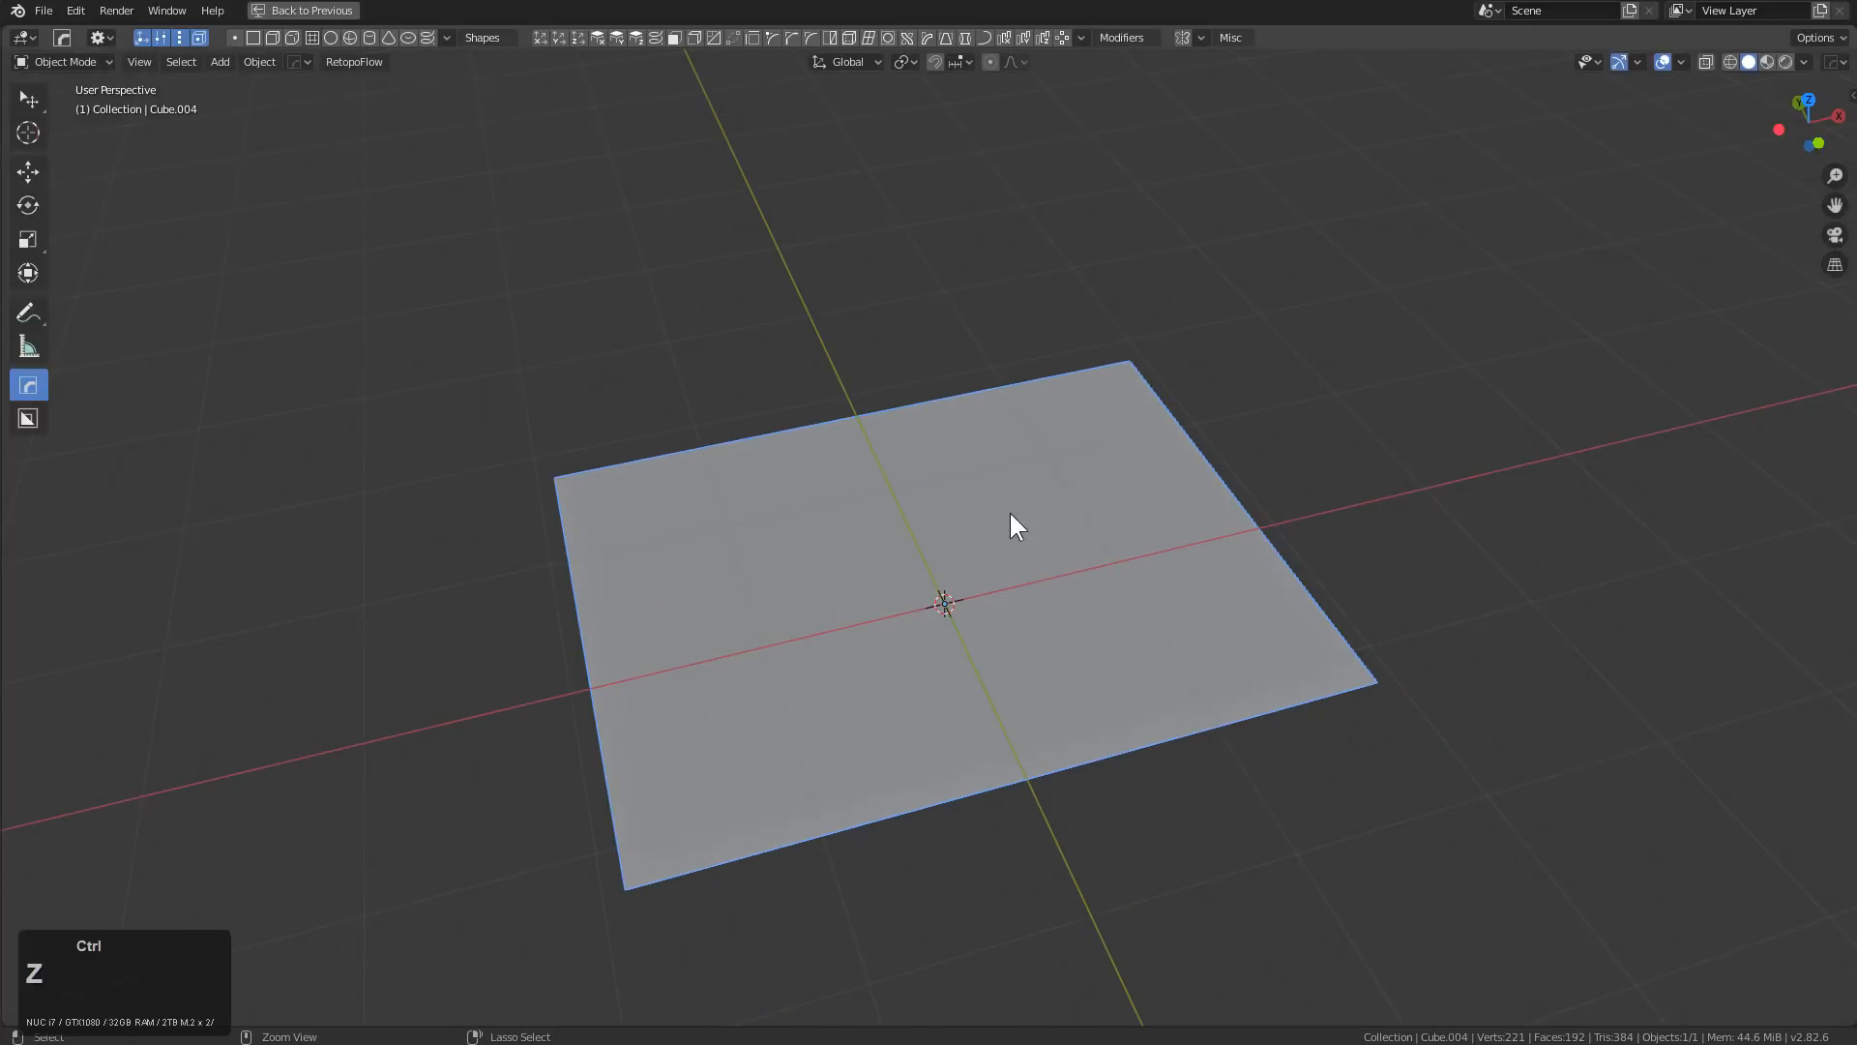
# Mirror the plane across the Y axis and reduce its depth with the Y Move modifier's dot
pyautogui.moveTo(1023, 518); pyautogui.dragTo(1035, 544, button='middle')
pyautogui.hotkey('alt', 'x')
pyautogui.click(892, 487)
pyautogui.keyDown('ctrl'); pyautogui.moveTo(839, 373); pyautogui.dragTo(947, 511); pyautogui.keyUp('ctrl')
# Turn on the viewport wireframe overlay to show the plane's grid topology
pyautogui.hotkey('shift', 'v')
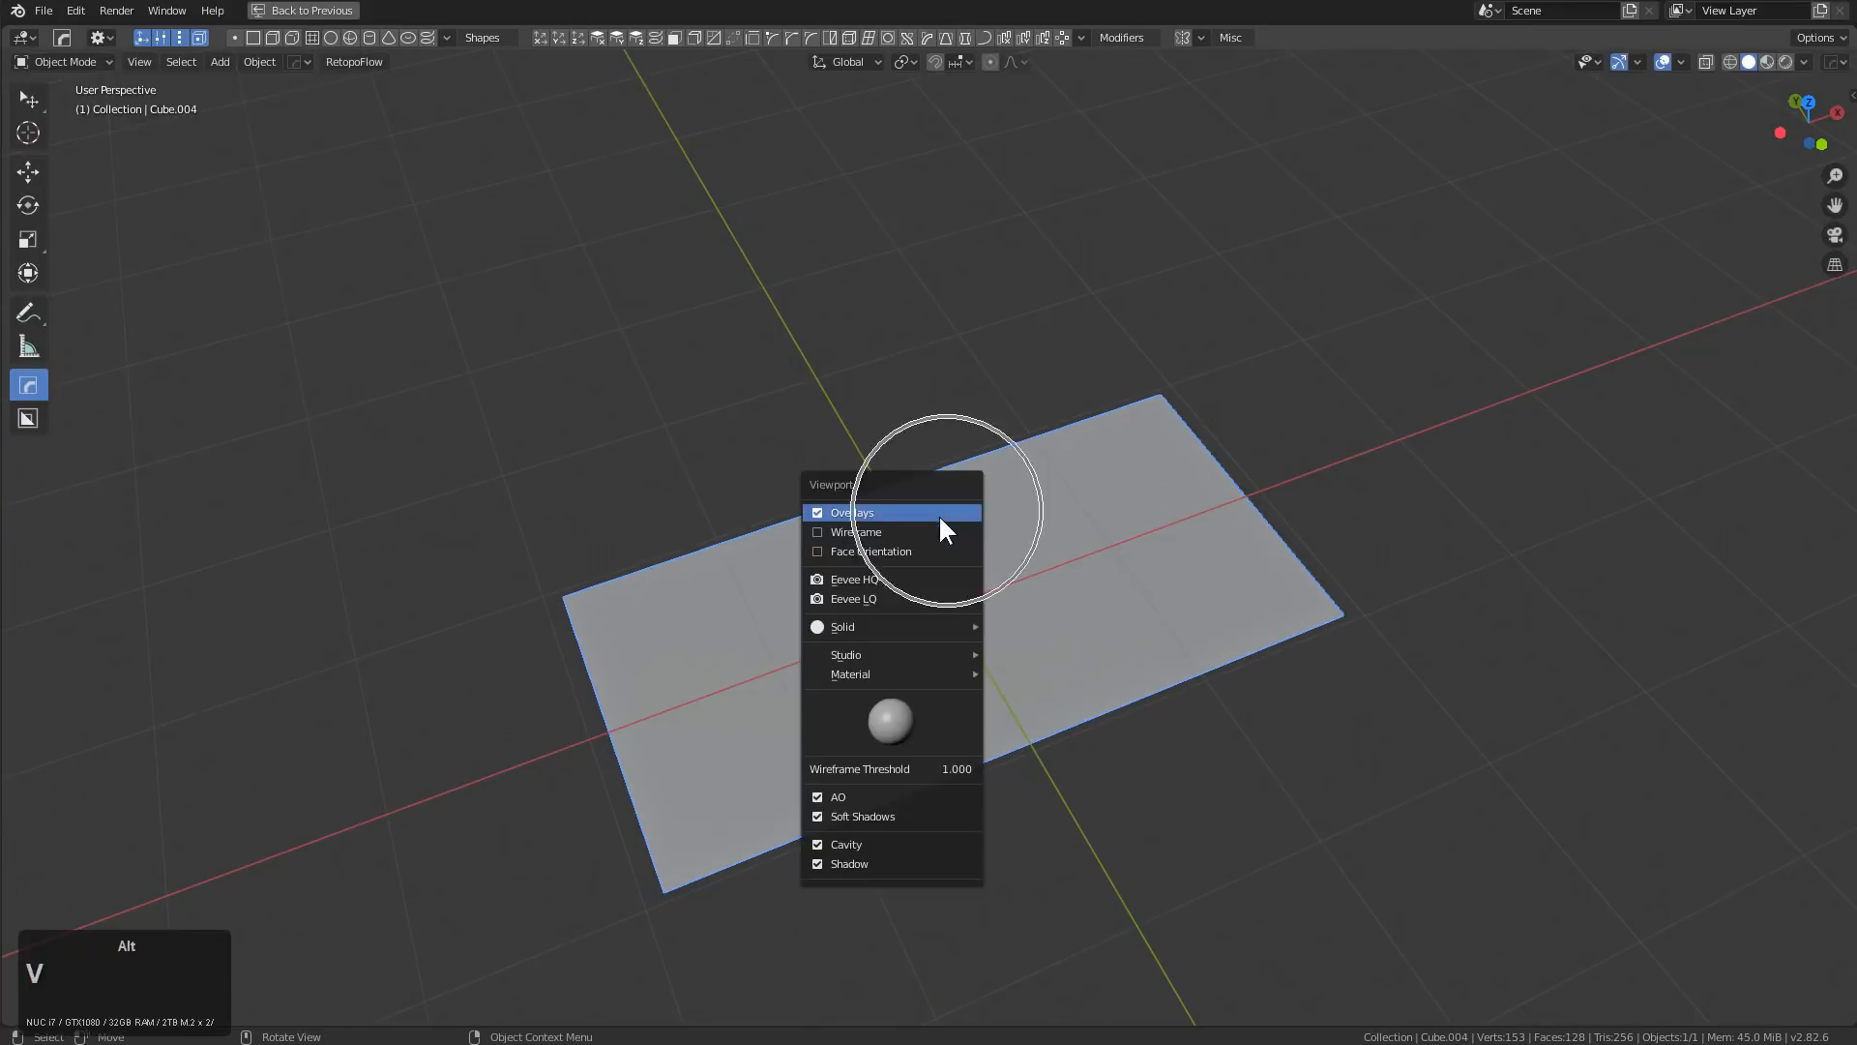
pyautogui.click(908, 532)
pyautogui.moveTo(907, 532); pyautogui.dragTo(1152, 519, button='middle')
pyautogui.scroll(3, 629, 489)
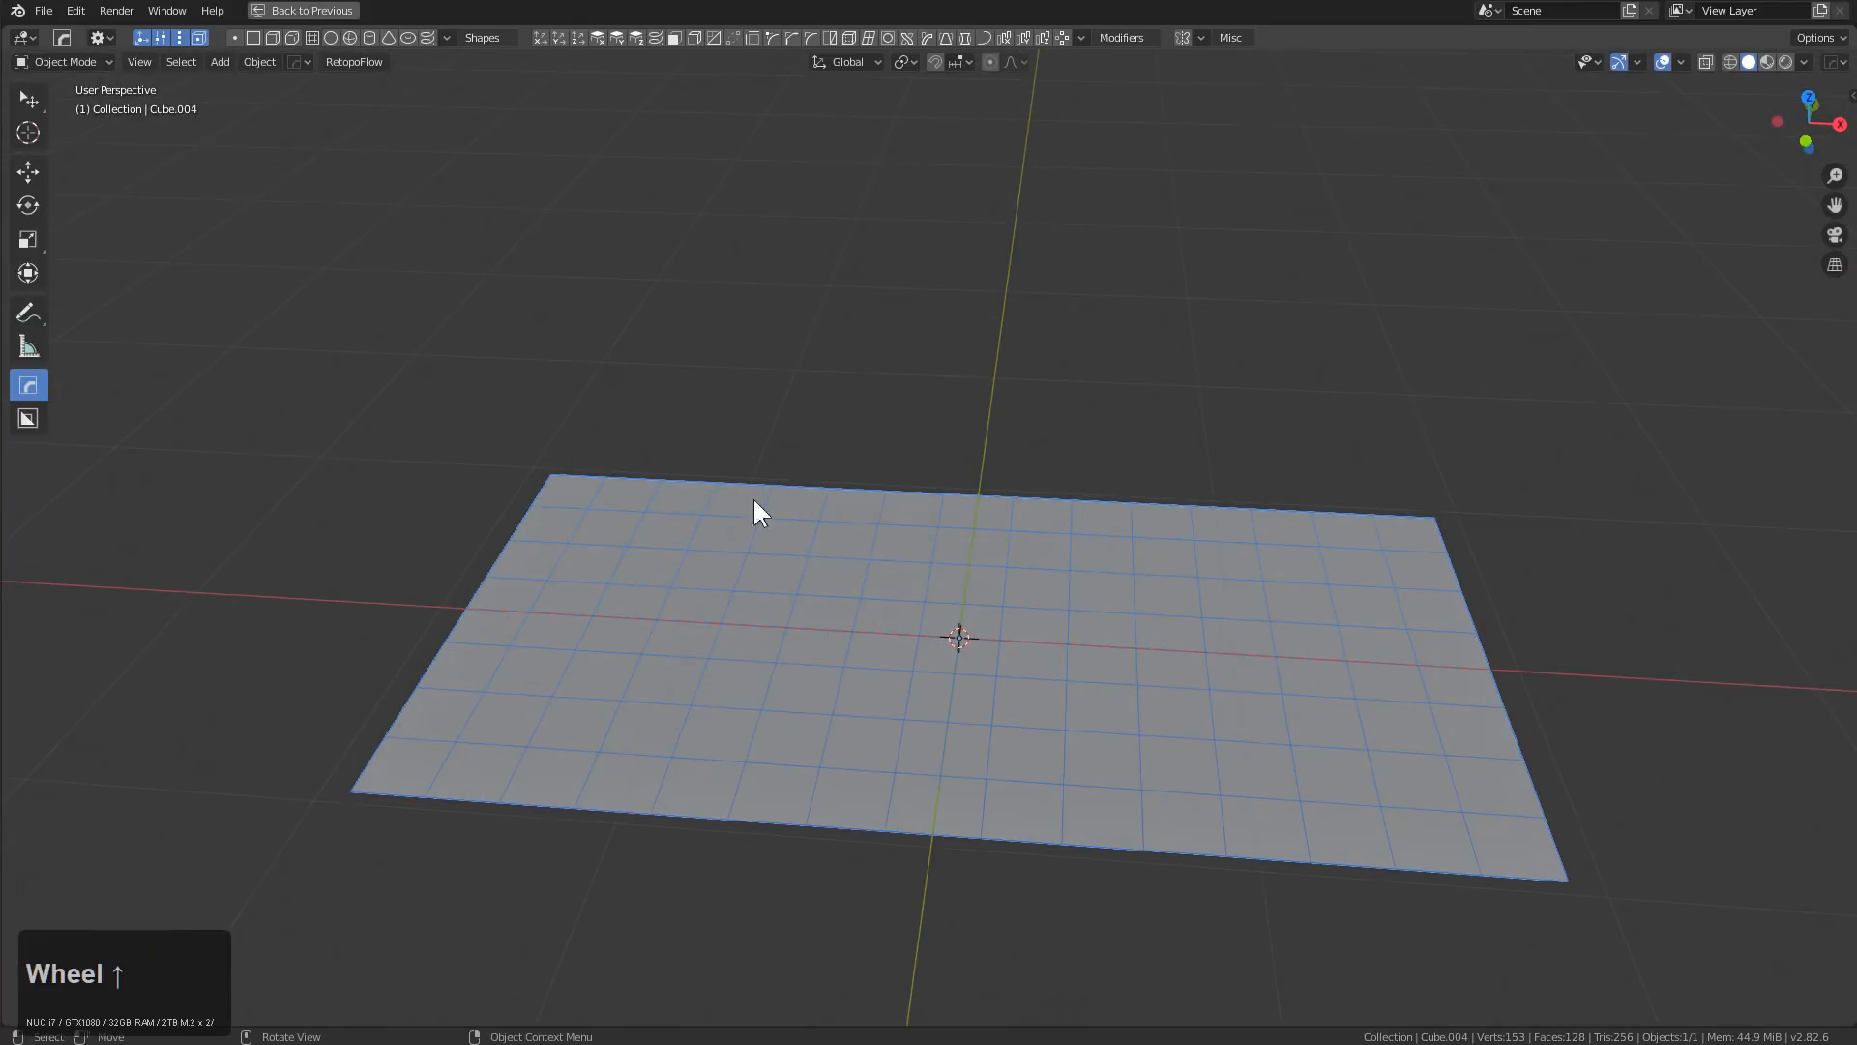
# Try a bevel modifier on the gridded plane and undo it
pyautogui.click(769, 38)
pyautogui.moveTo(1000, 393); pyautogui.dragTo(1037, 438, button='middle')
pyautogui.hotkey('ctrl', 'z')
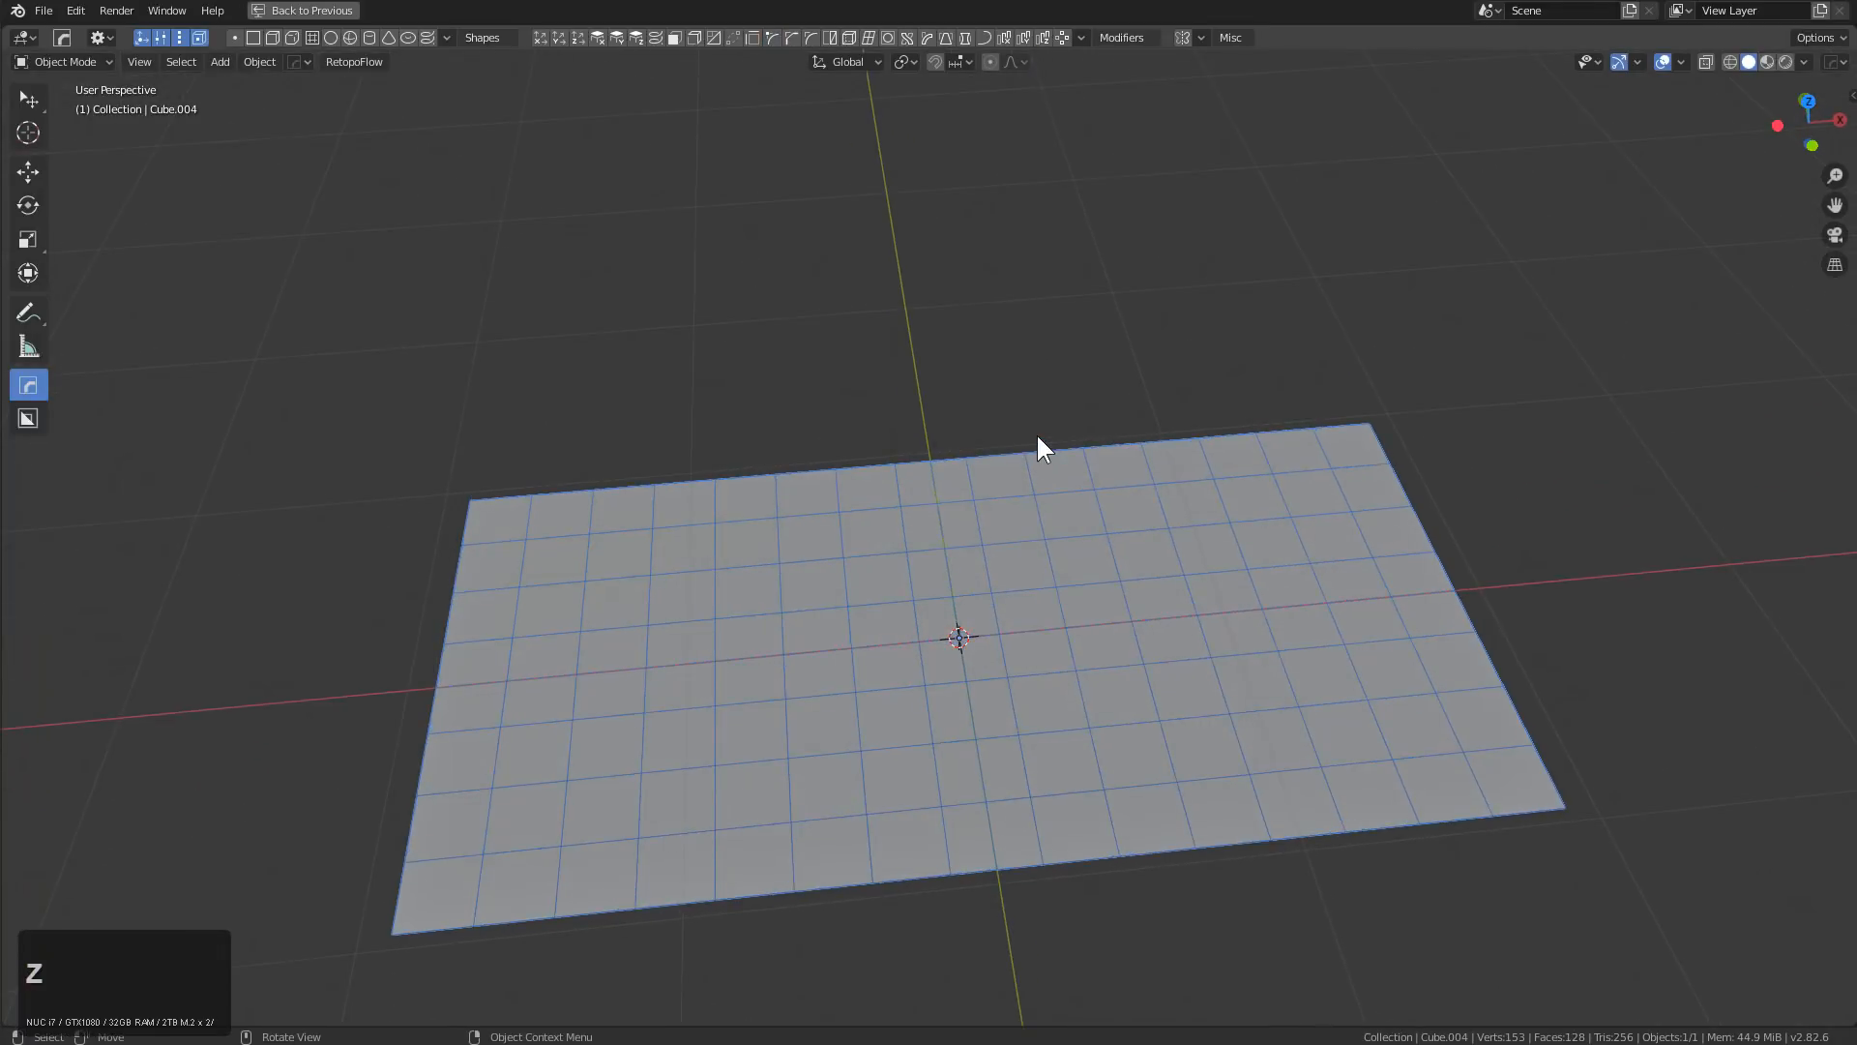
# Dissolve the plane's grid with a Decimate modifier and round its corners with a 2D bevel of about 1.54 m
pyautogui.click(714, 39)
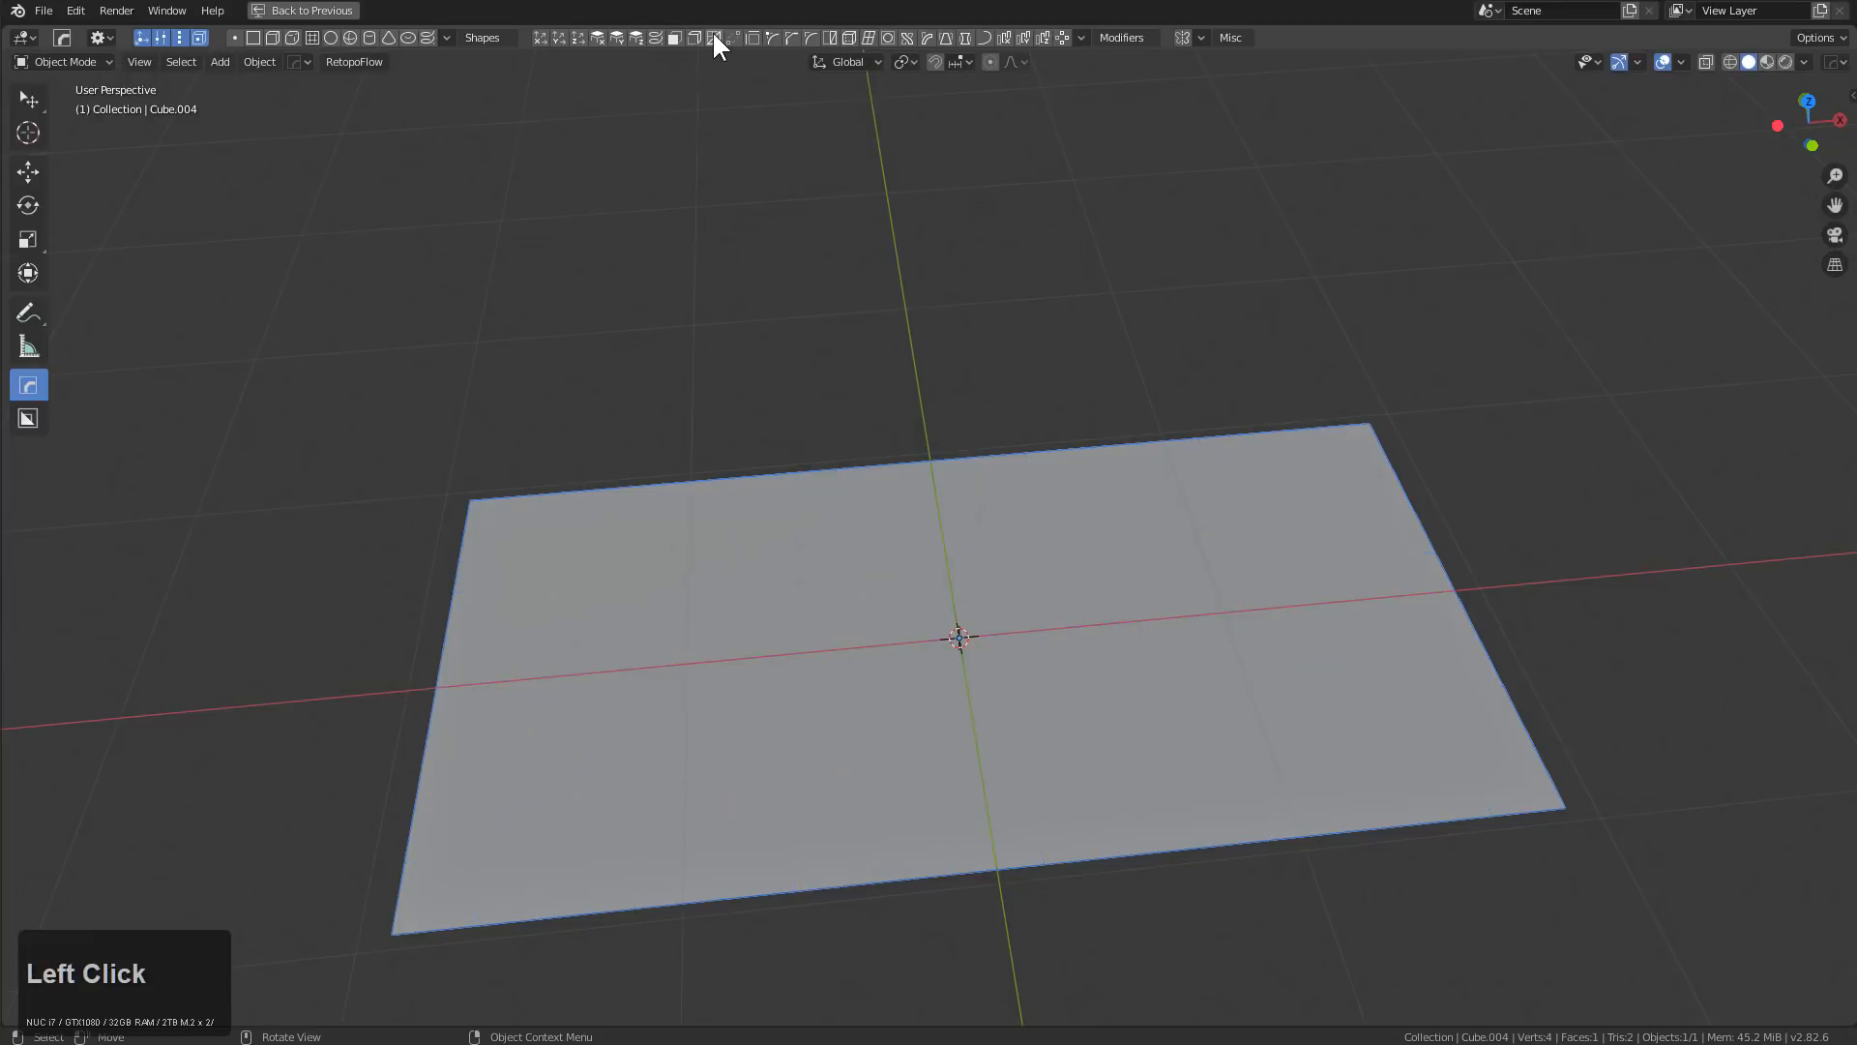
pyautogui.click(775, 37)
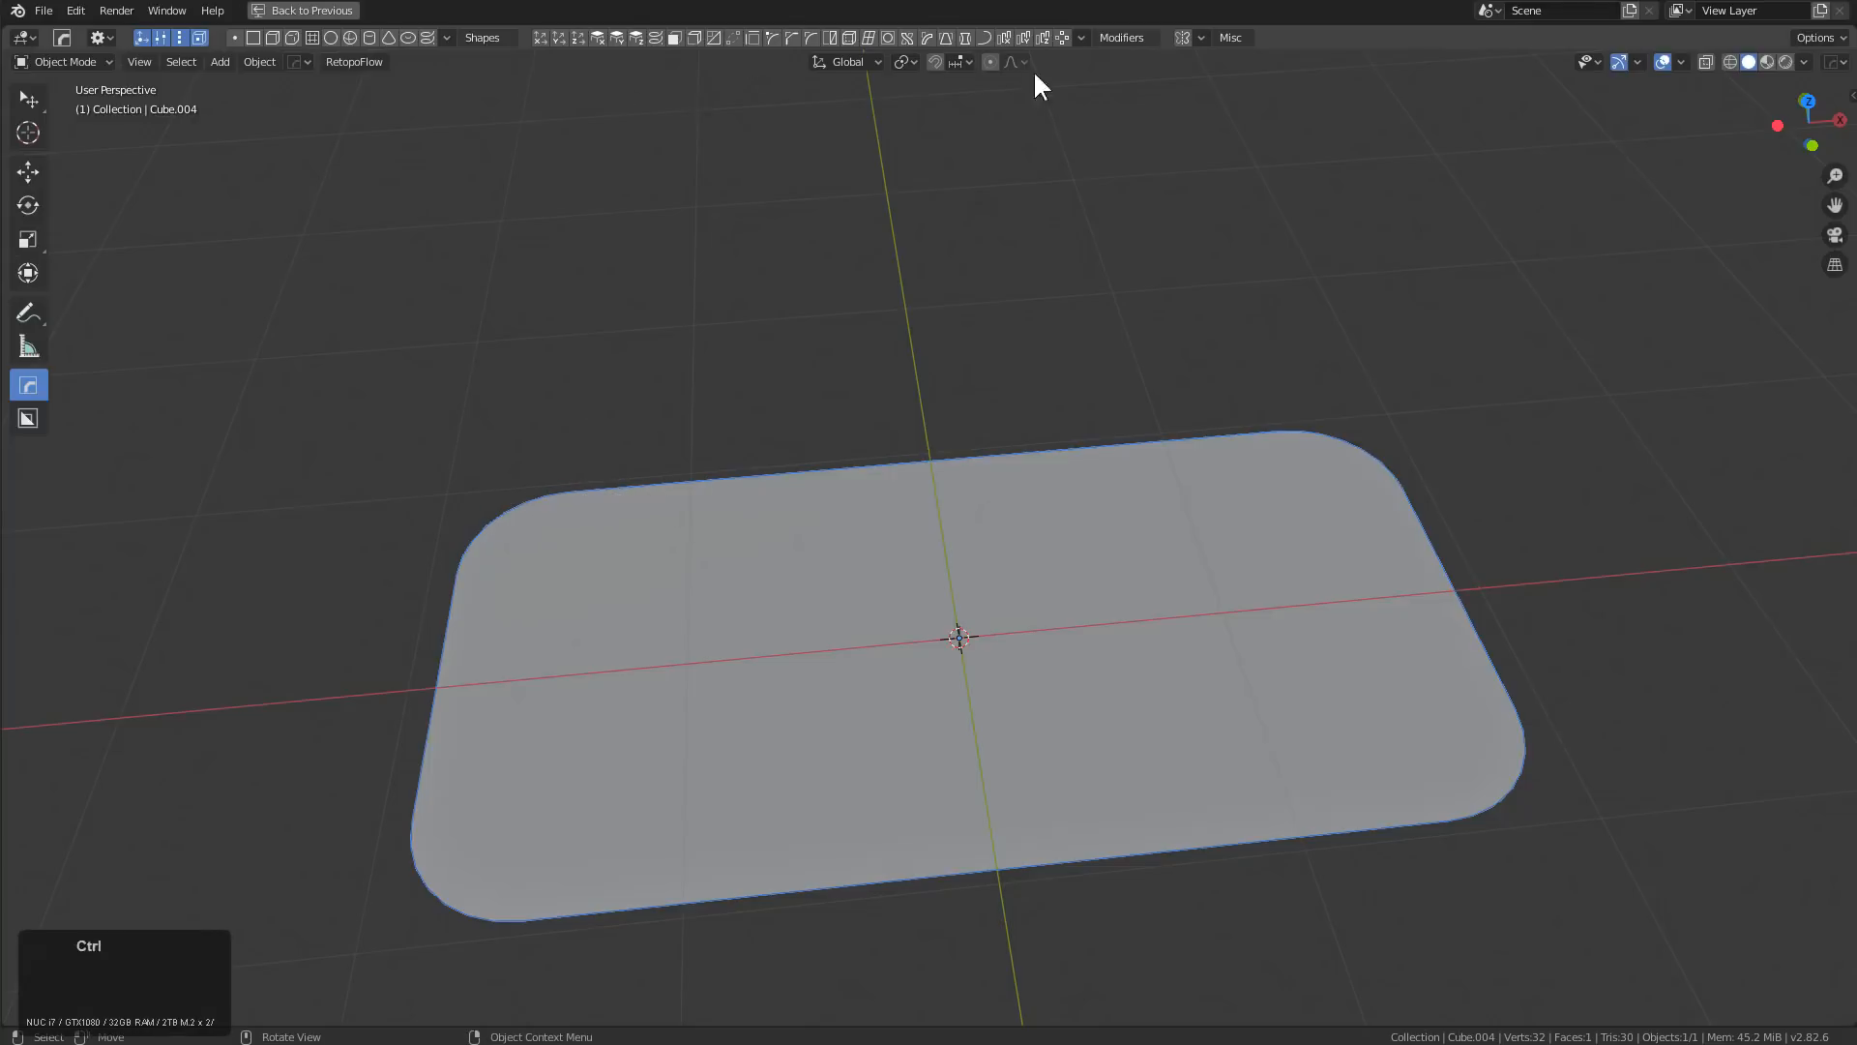
pyautogui.click(489, 500)
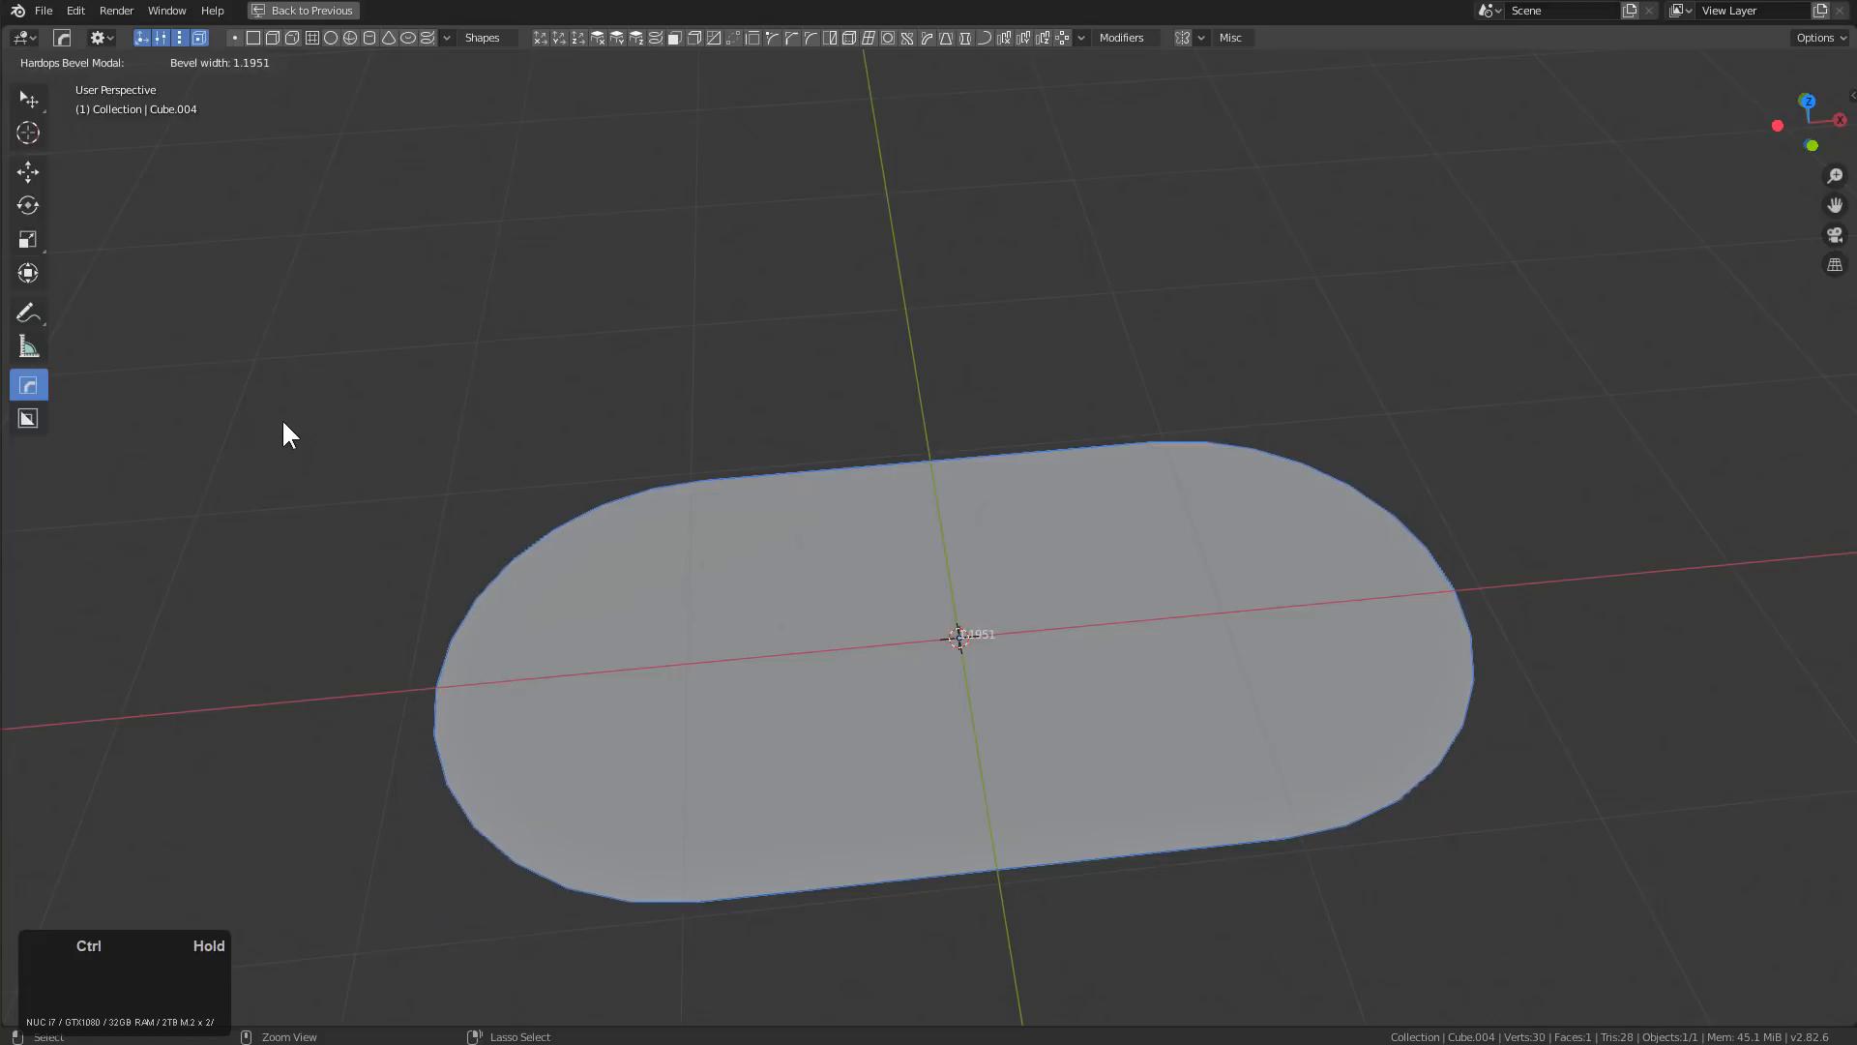
pyautogui.click(381, 396)
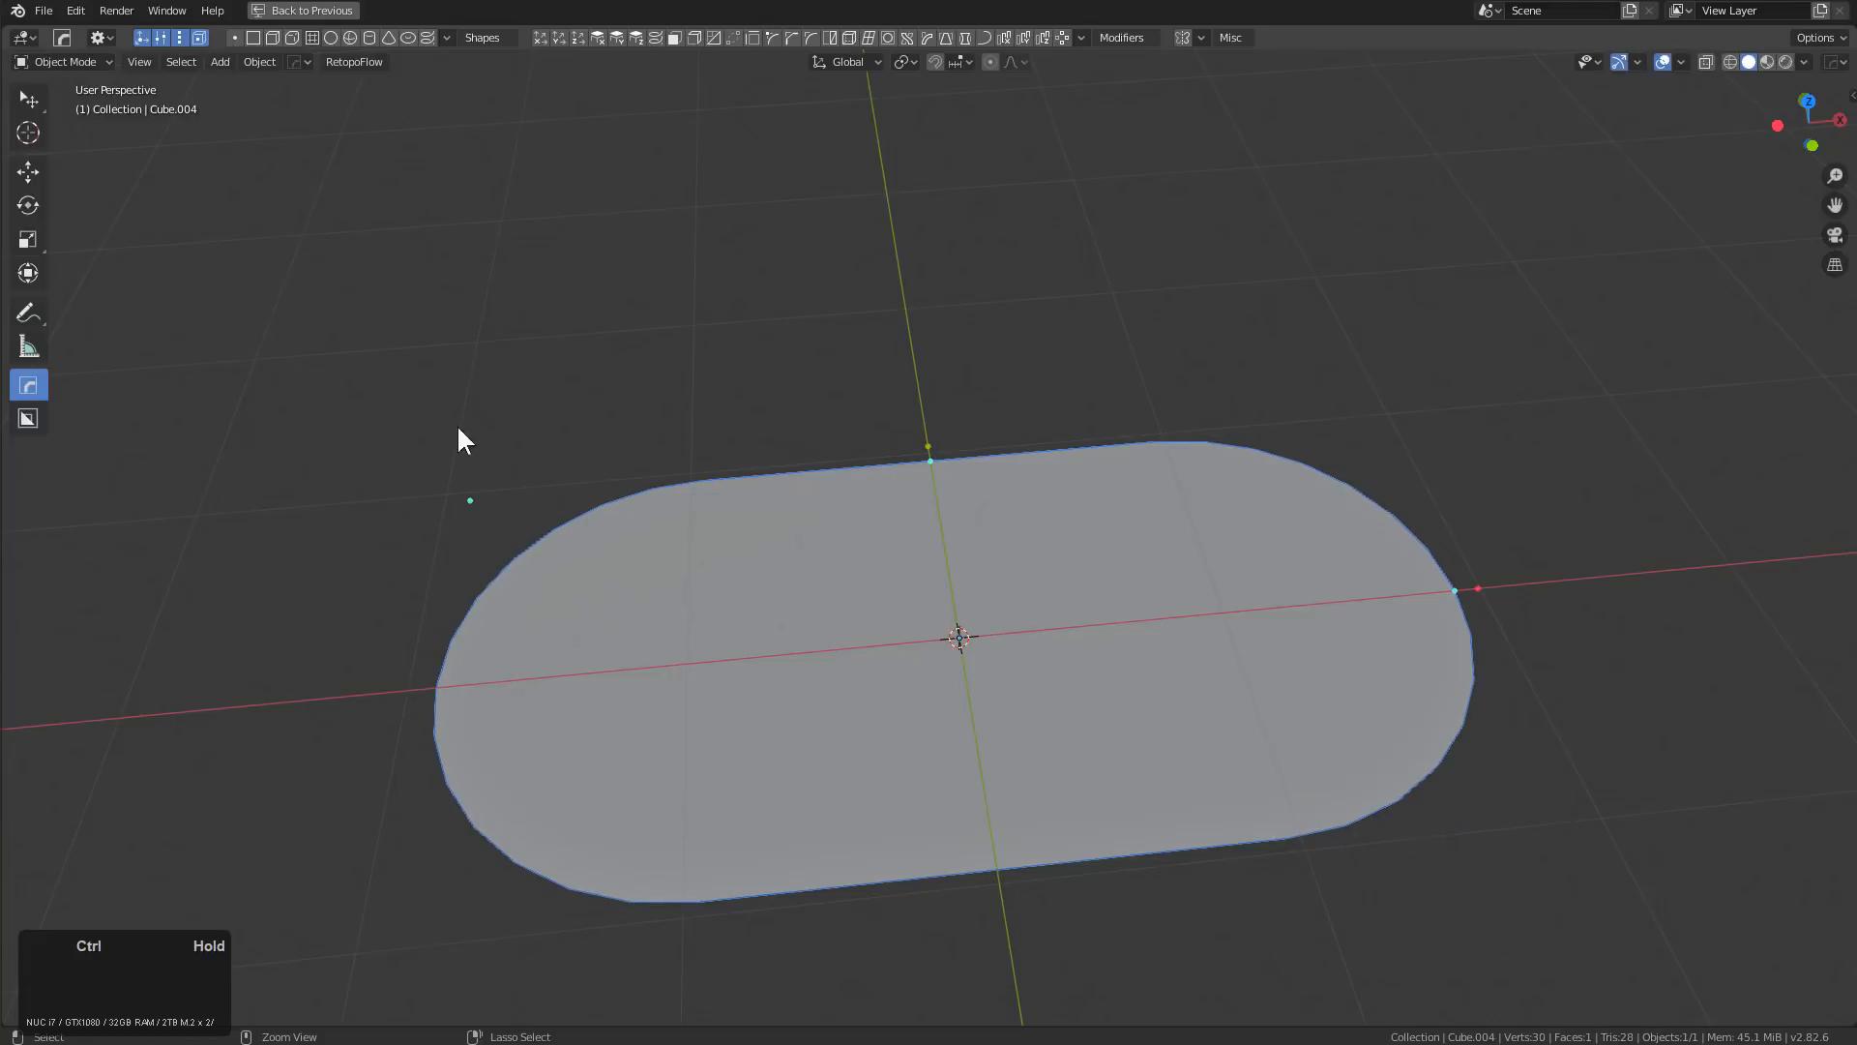
# Inspect the 2D bevel's settings and the plane's modifier stack in the HOps Helper
pyautogui.rightClick(472, 501)
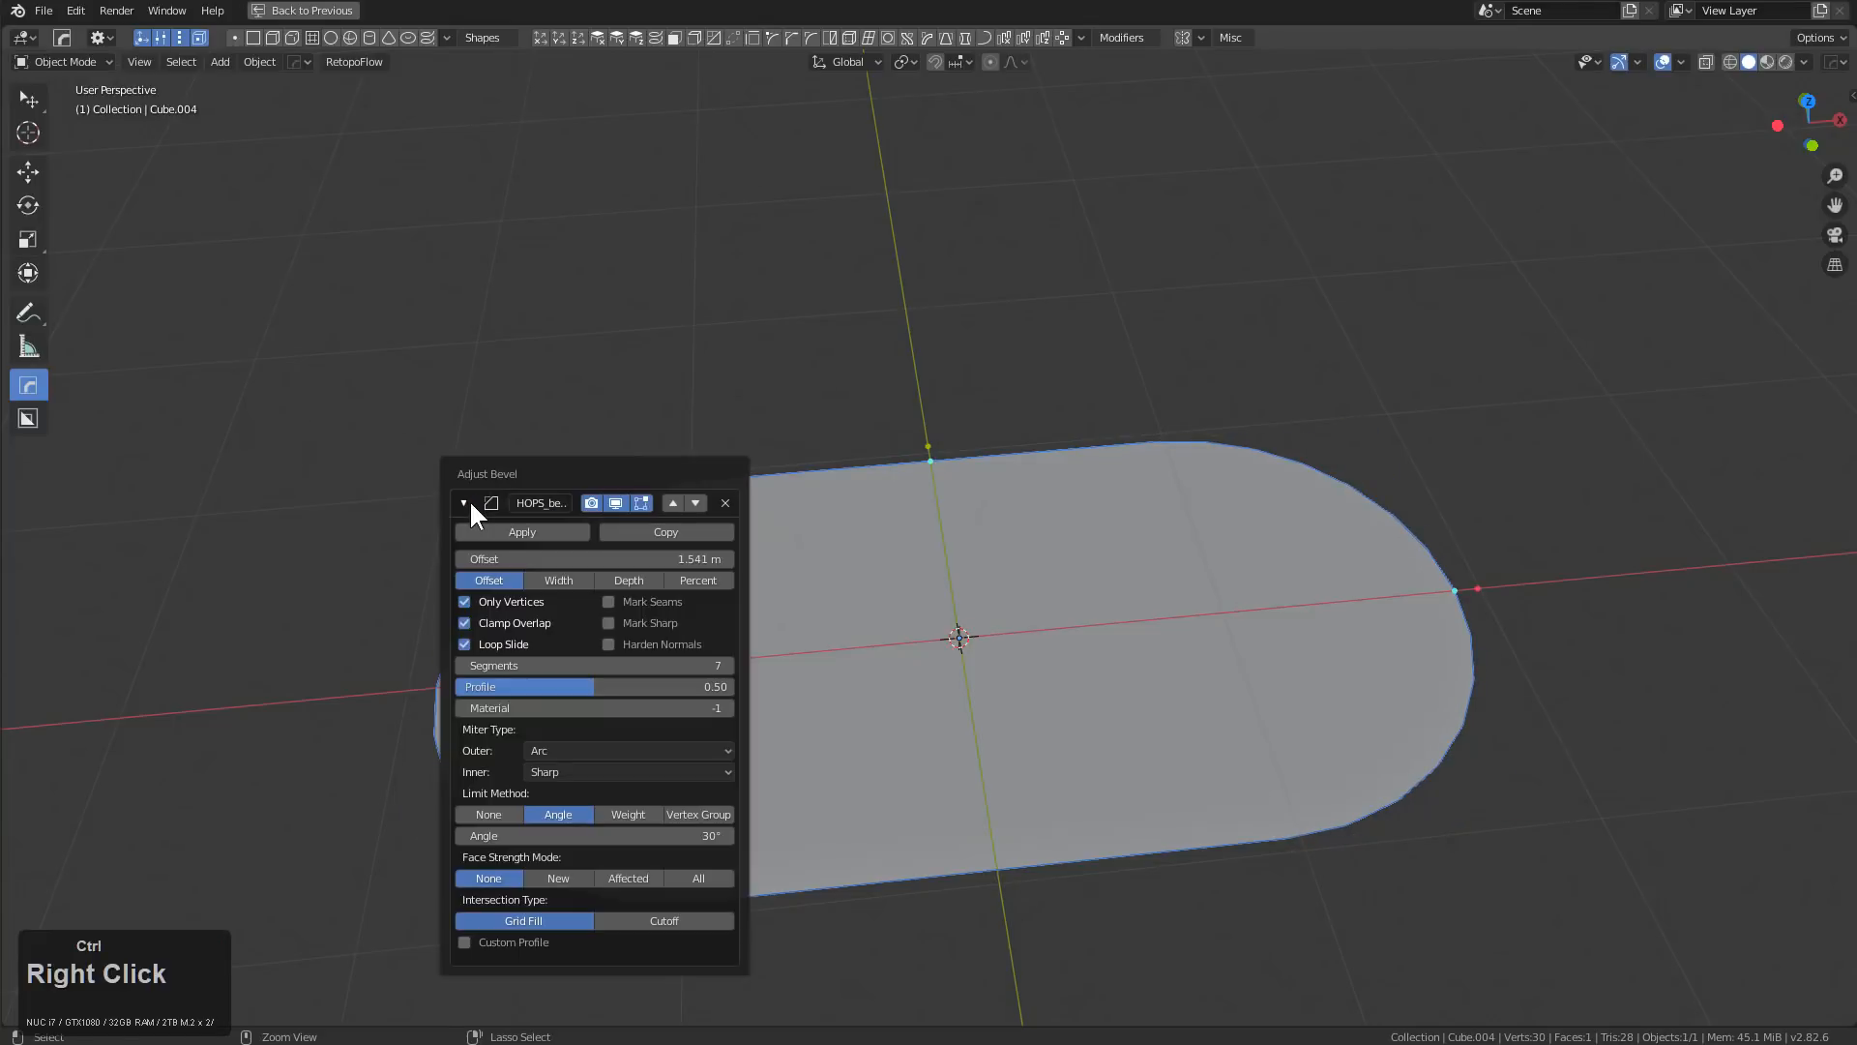
pyautogui.press('Escape')
pyautogui.hotkey('ctrl', '`')
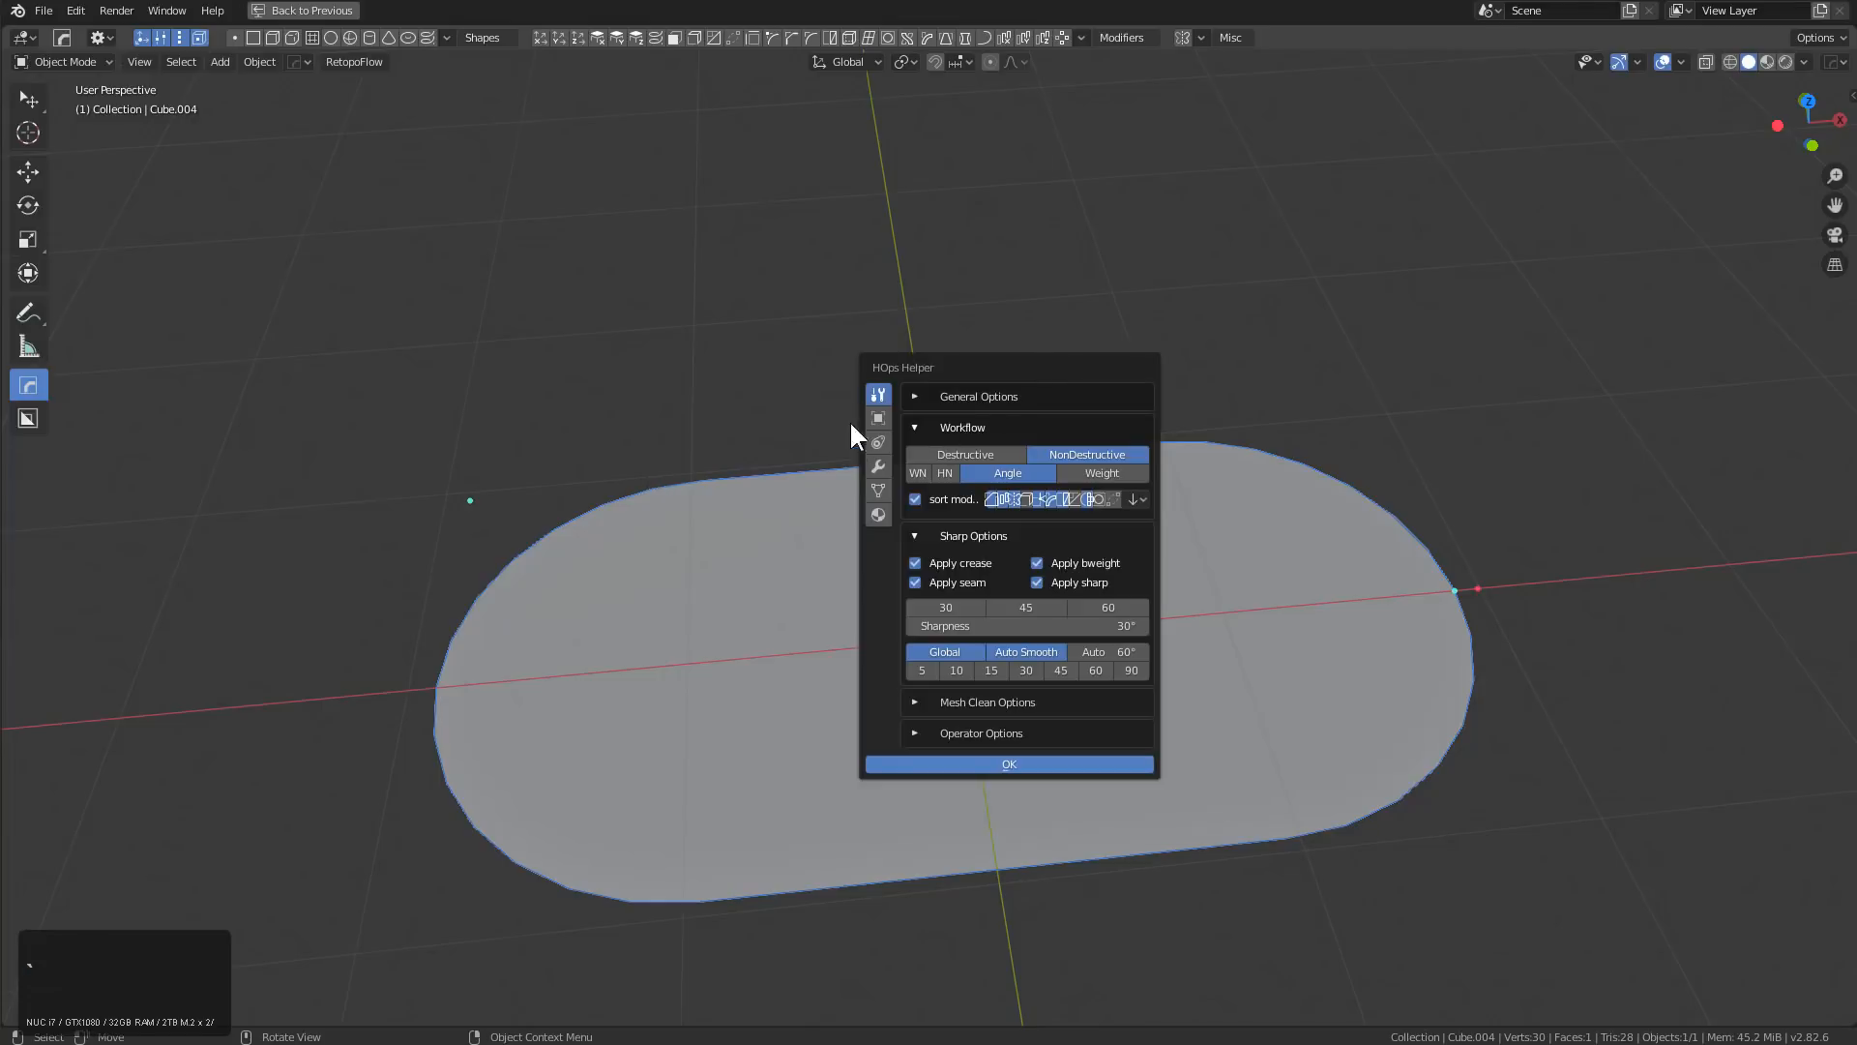
pyautogui.click(874, 460)
pyautogui.click(1144, 45)
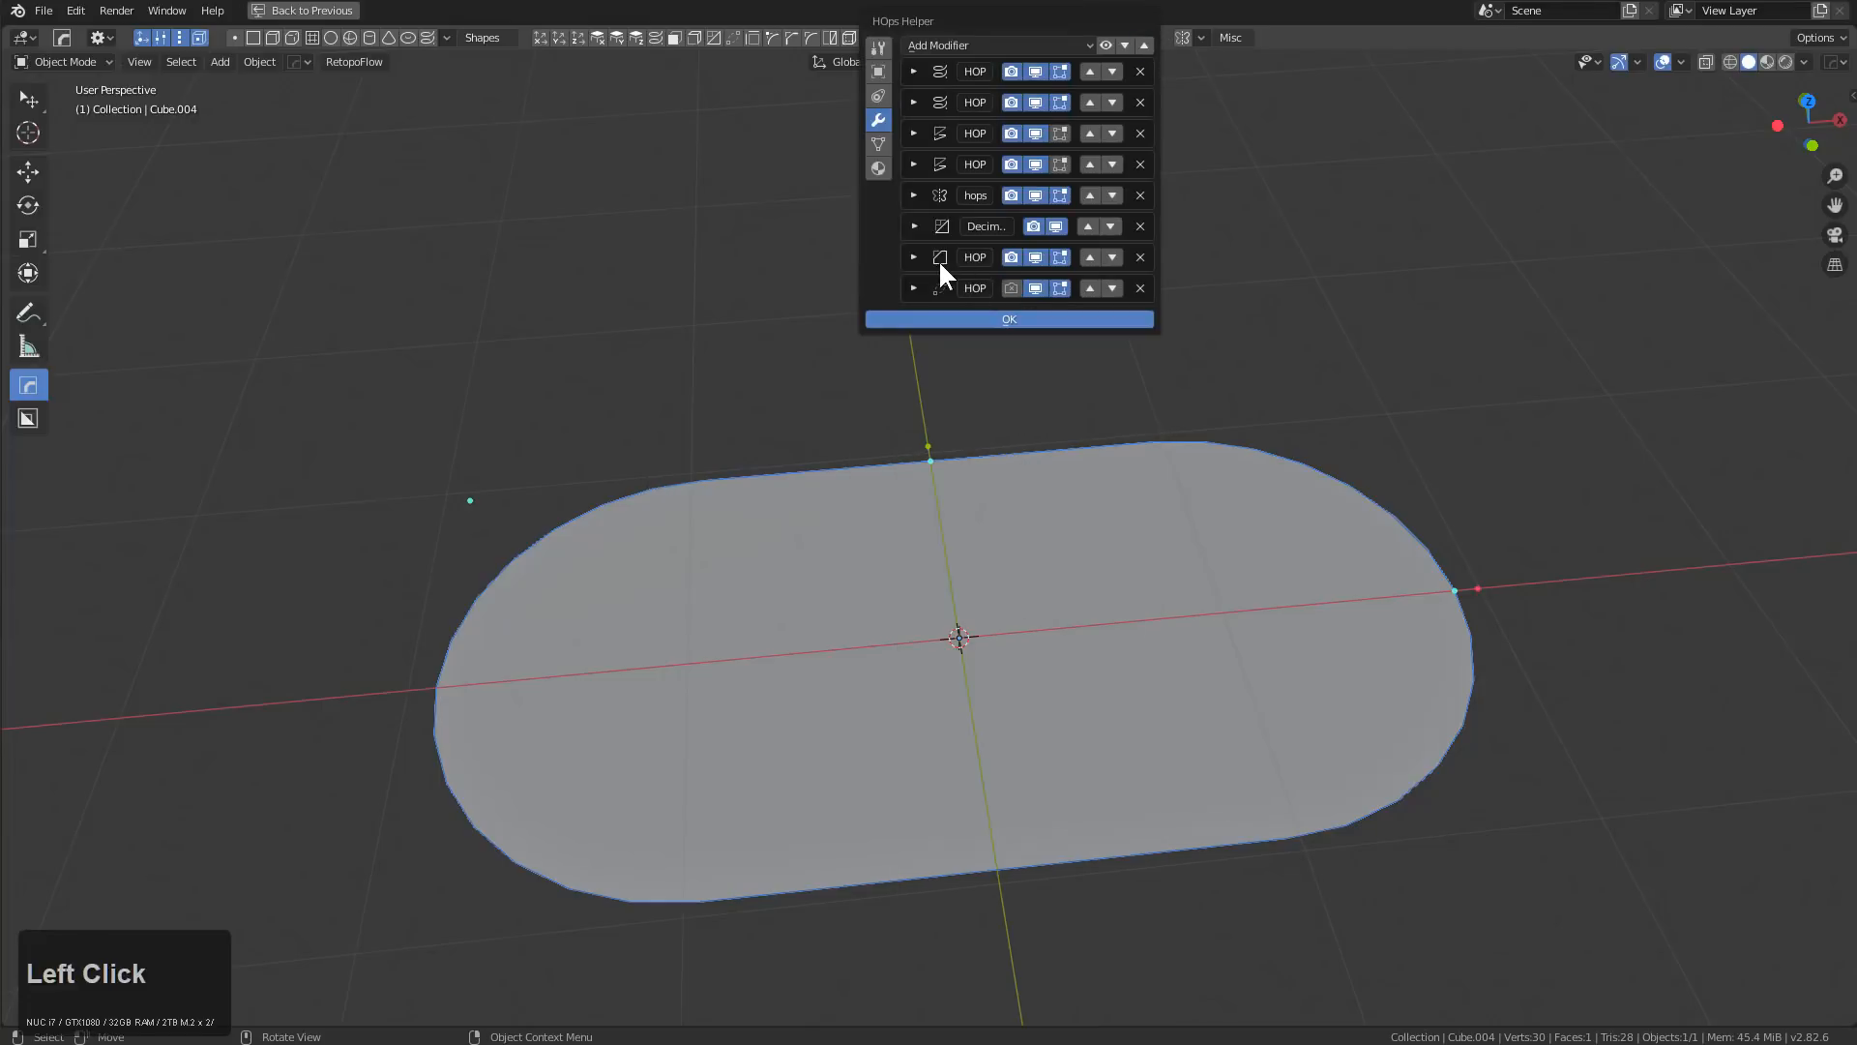
pyautogui.click(914, 258)
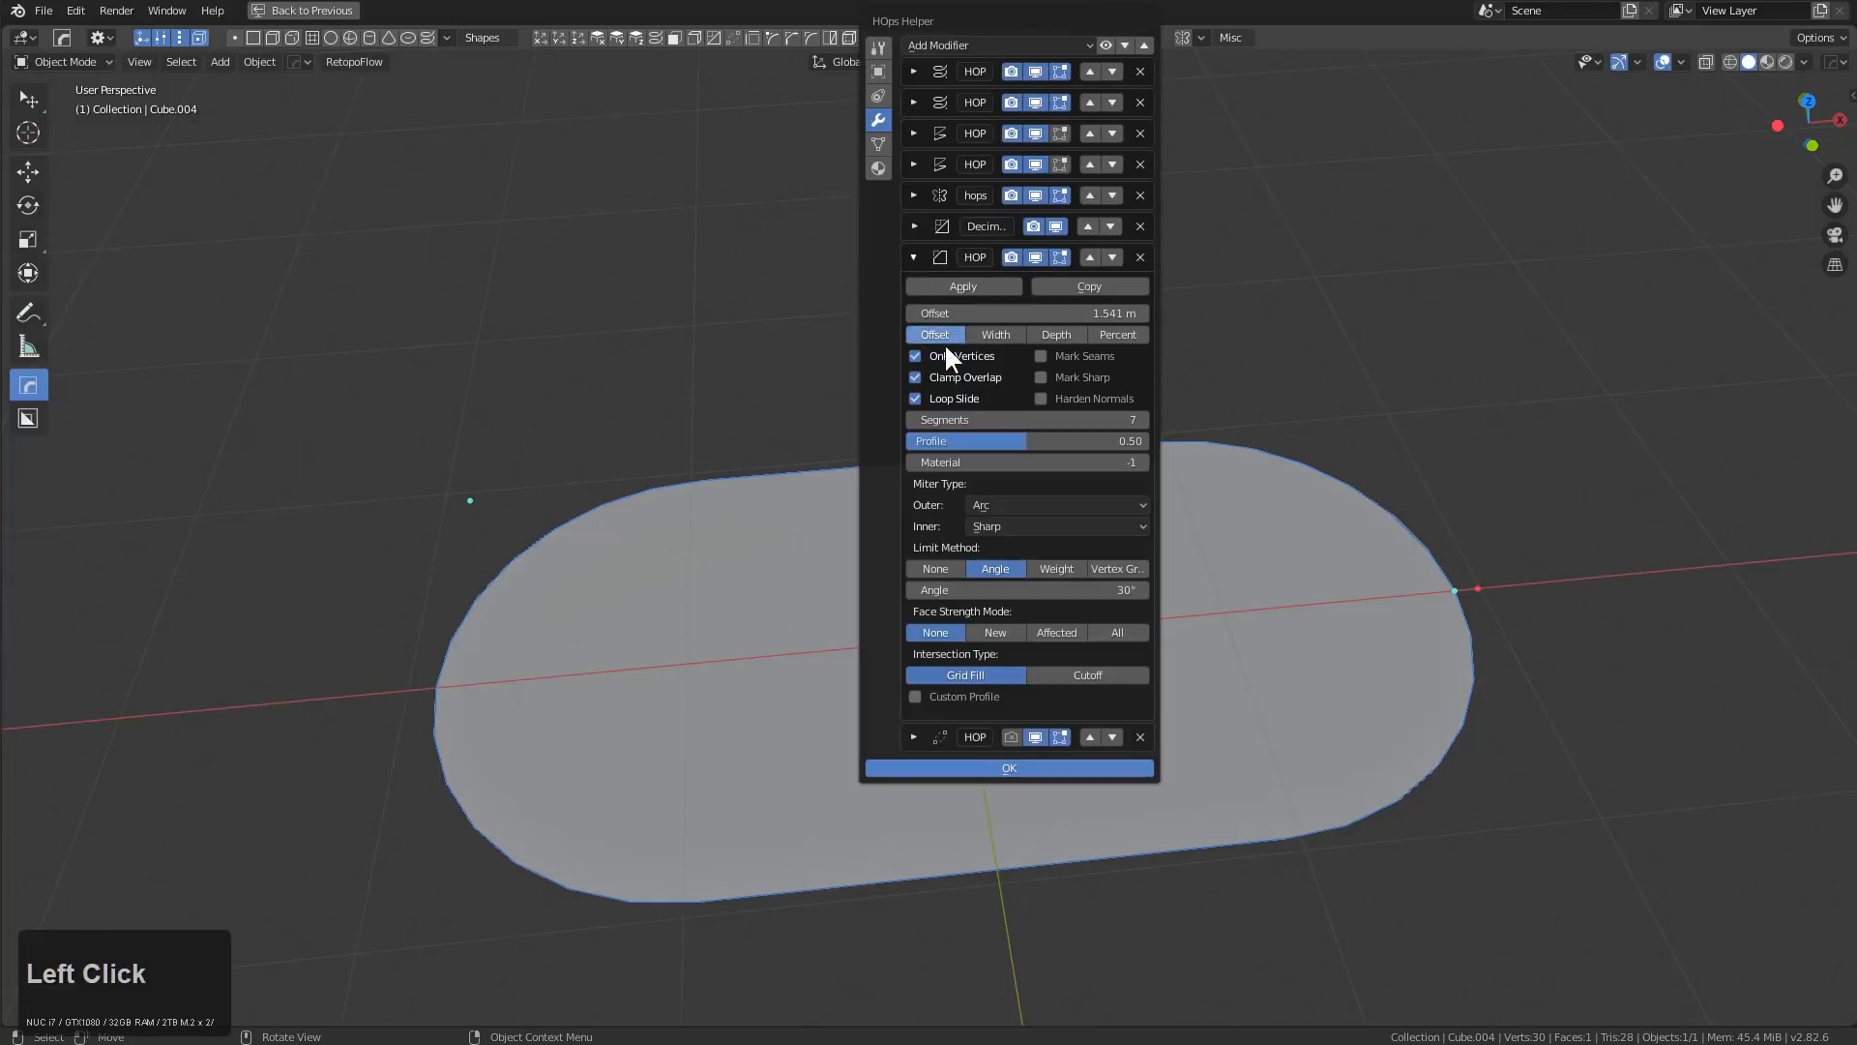
pyautogui.click(914, 259)
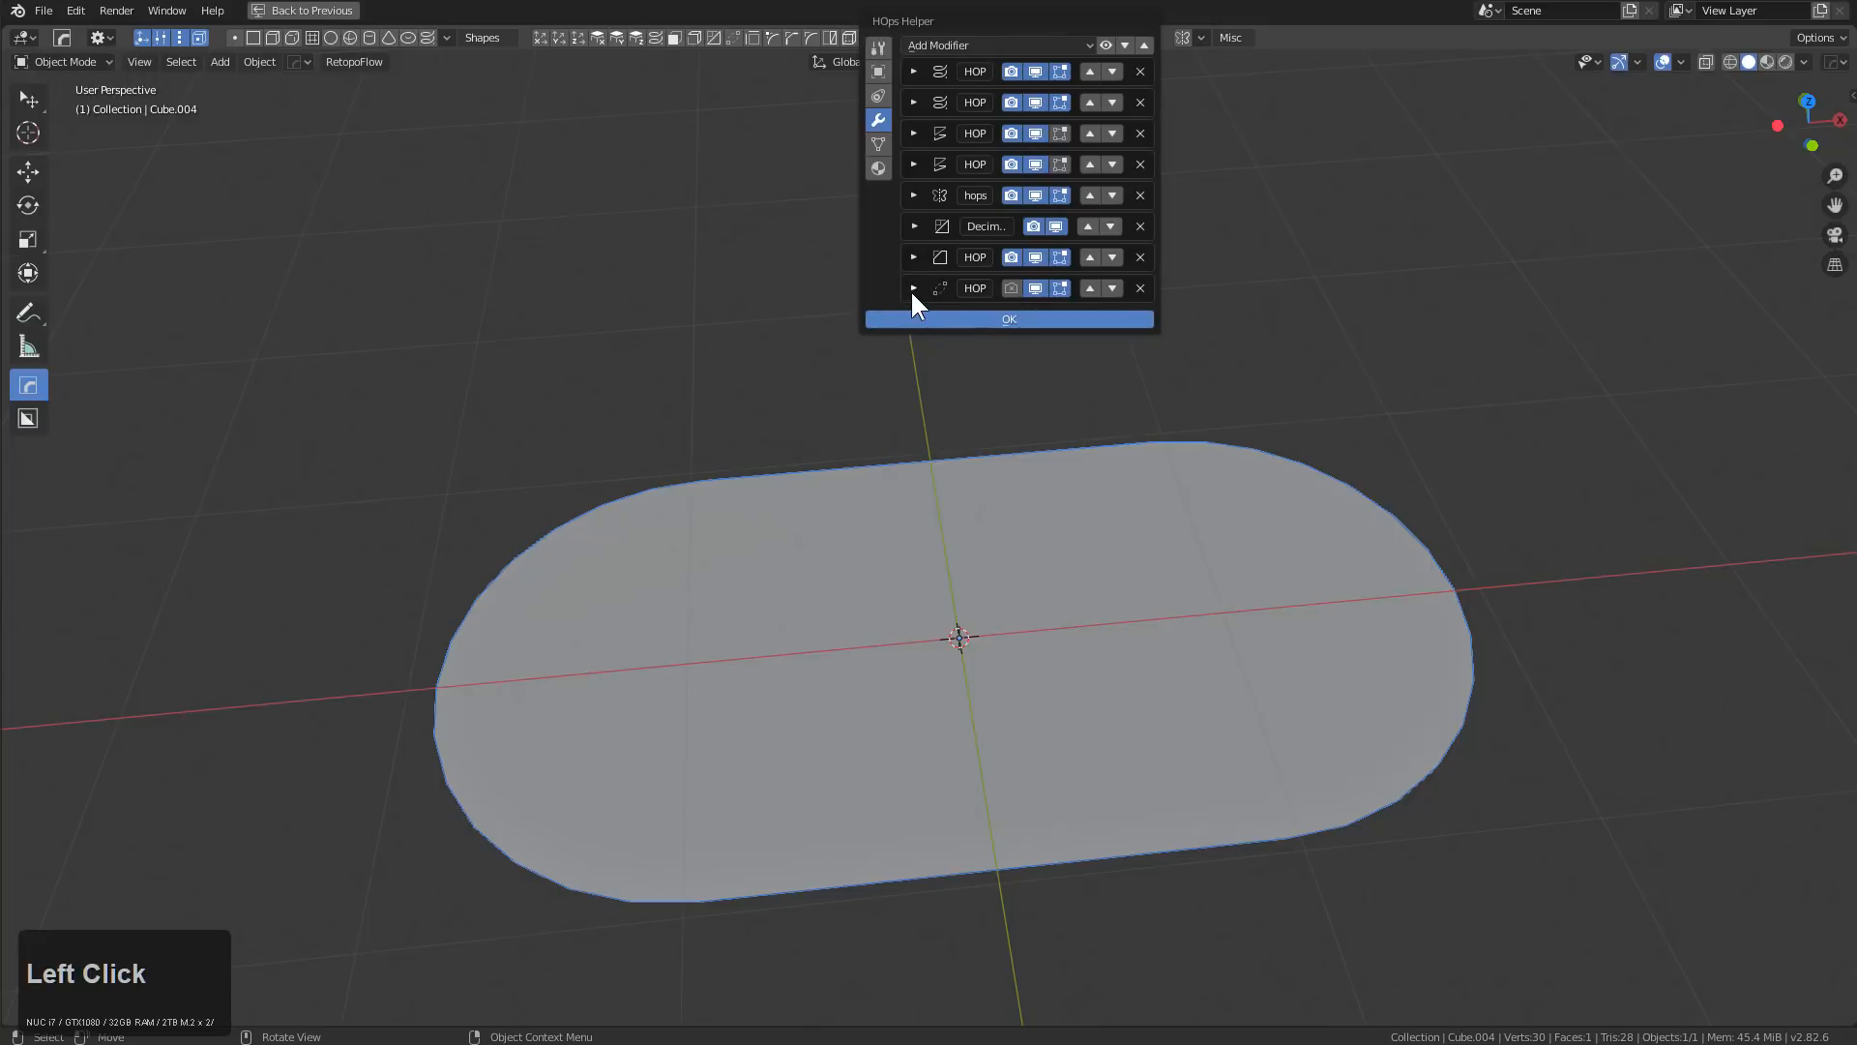
pyautogui.press('Escape')
# Increase the 2D bevel's segments to smooth the plane's rounded ends
pyautogui.keyDown('ctrl'); pyautogui.moveTo(465, 491); pyautogui.dragTo(479, 429); pyautogui.keyUp('ctrl')
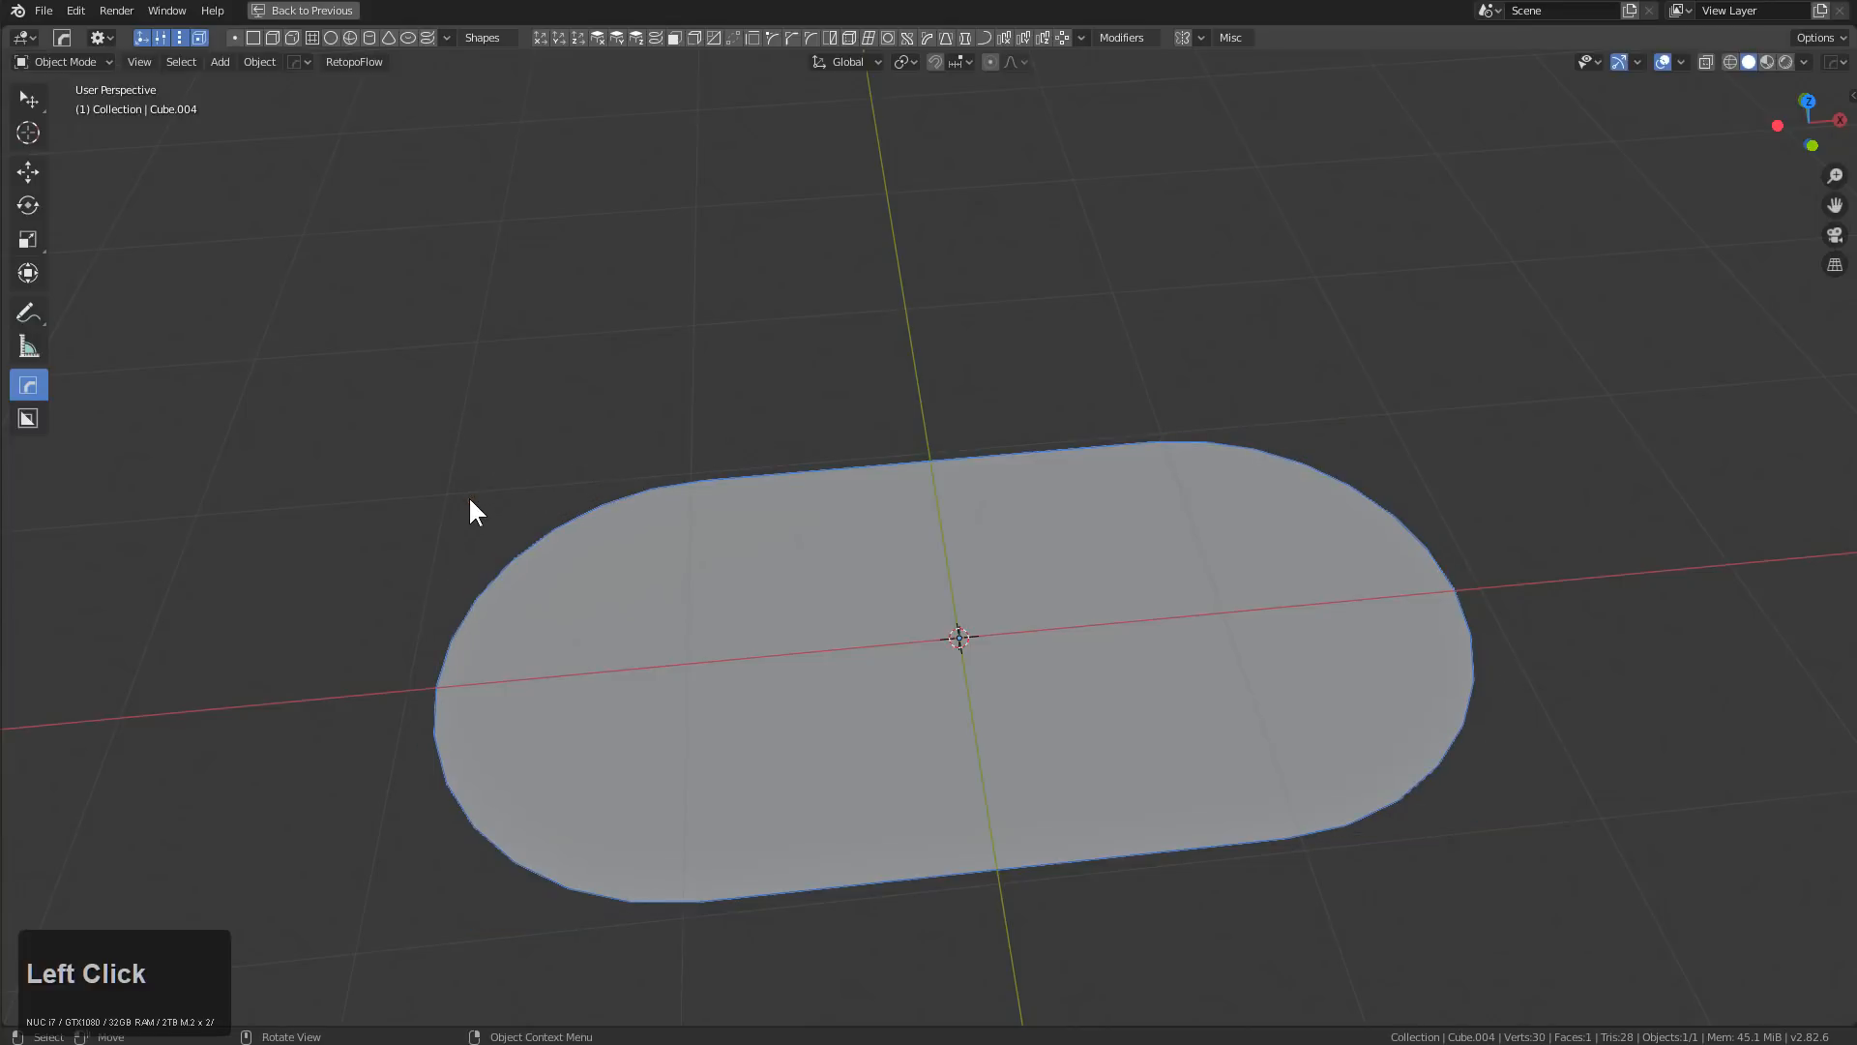
pyautogui.keyDown('shift'); pyautogui.moveTo(468, 500); pyautogui.dragTo(134, 483); pyautogui.keyUp('shift')
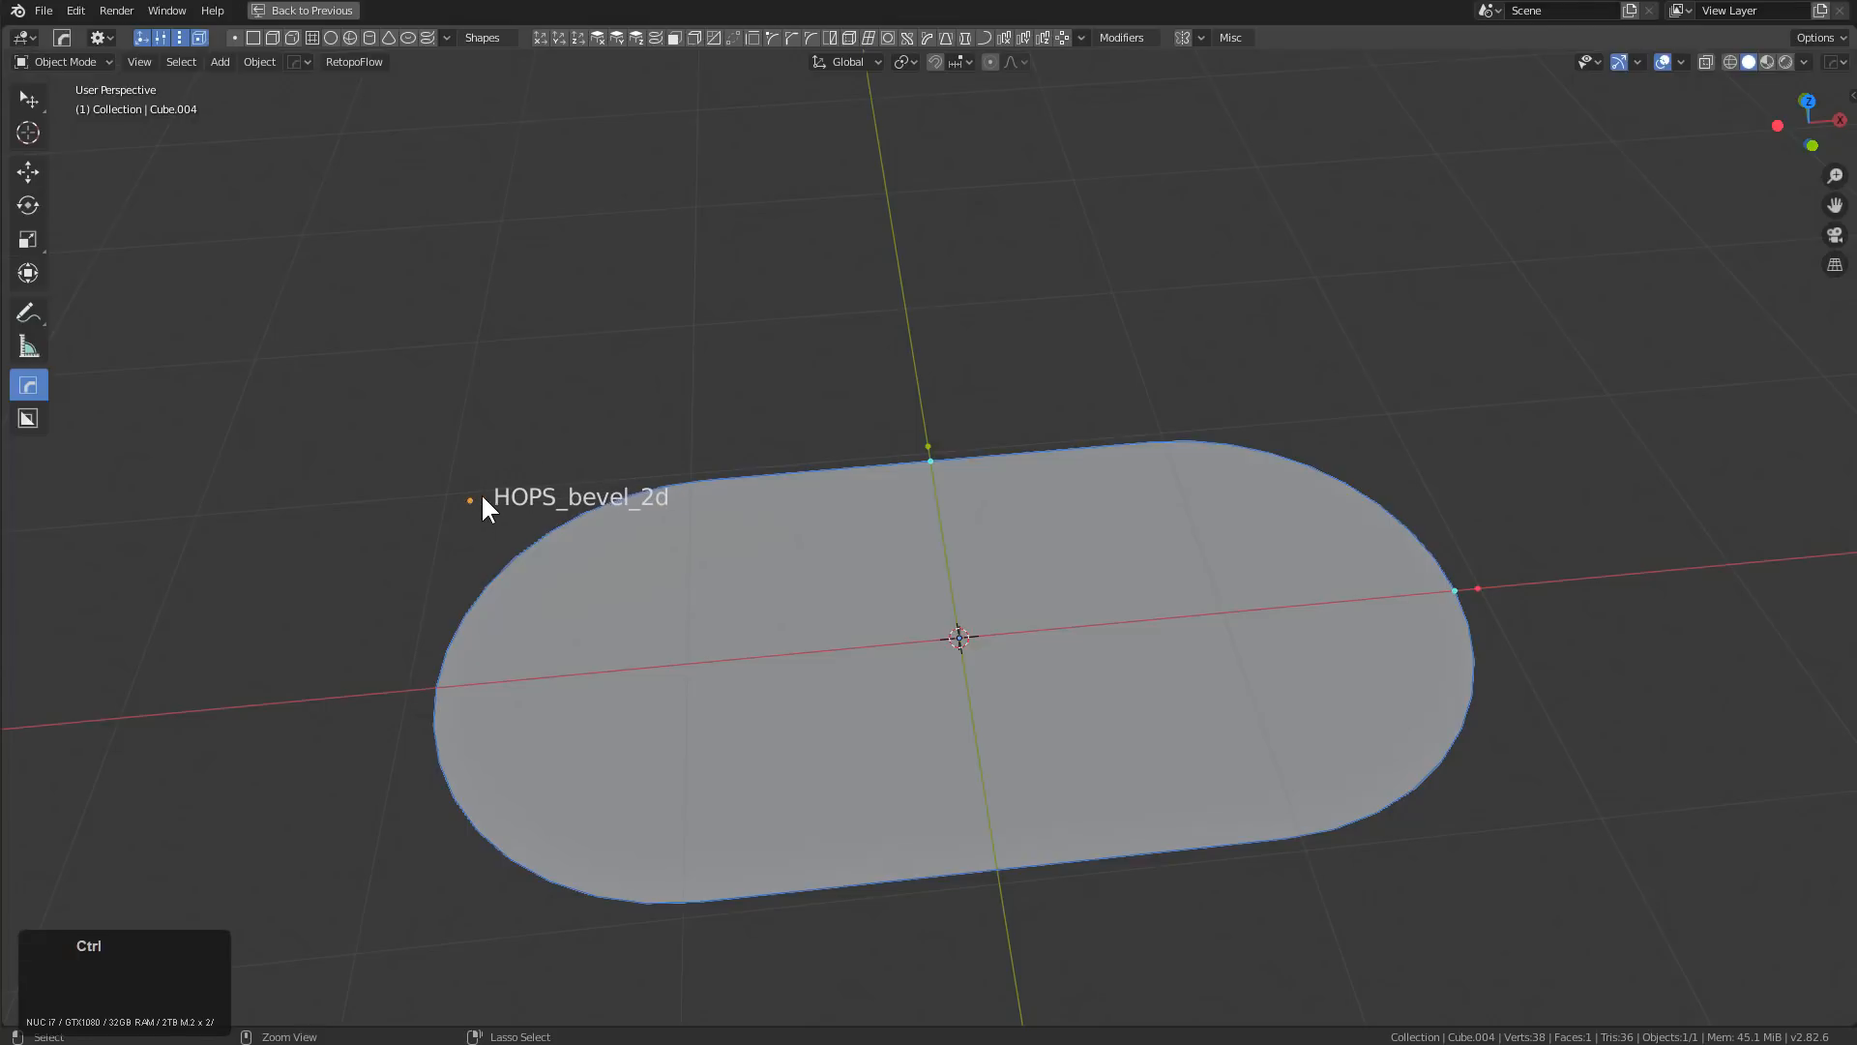
pyautogui.moveTo(797, 473); pyautogui.dragTo(786, 440, button='middle')
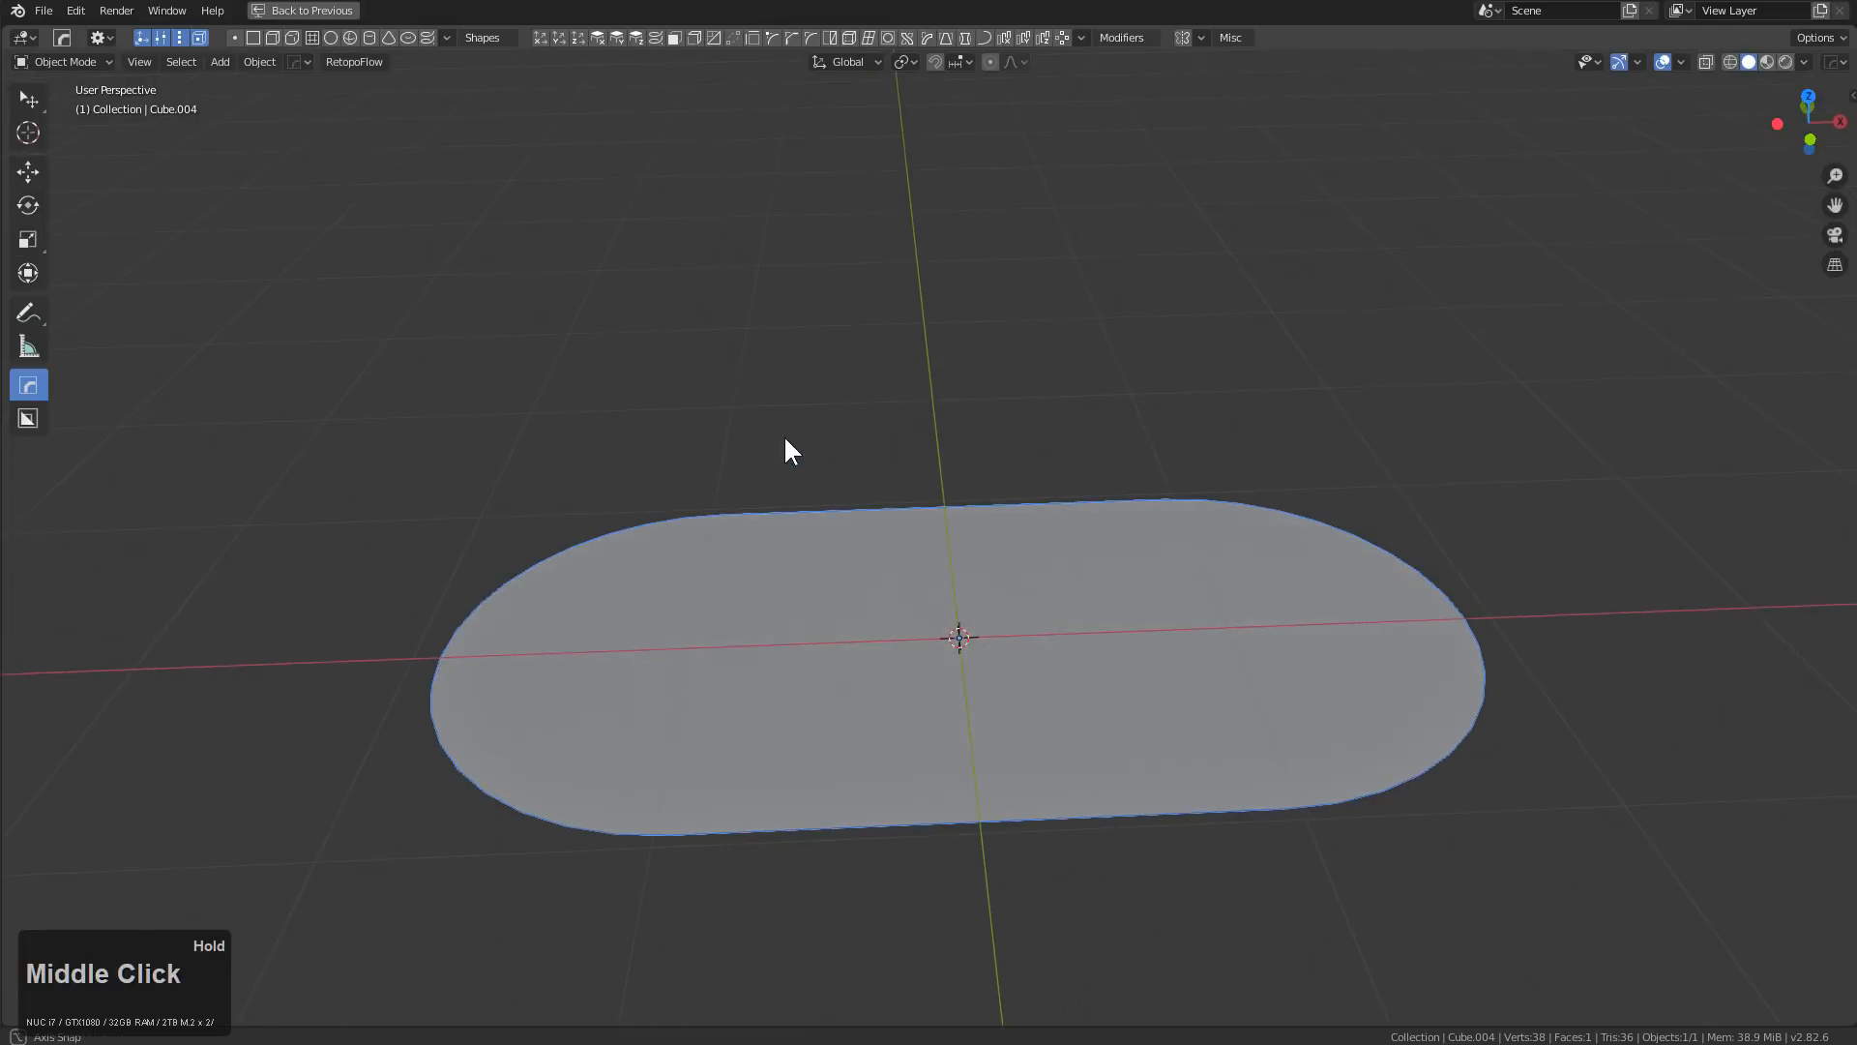
# Give the rounded plane thickness with a Solidify modifier and use its modifier dot to form a tall block above the origin
pyautogui.click(677, 37)
pyautogui.scroll(-2, 859, 600)
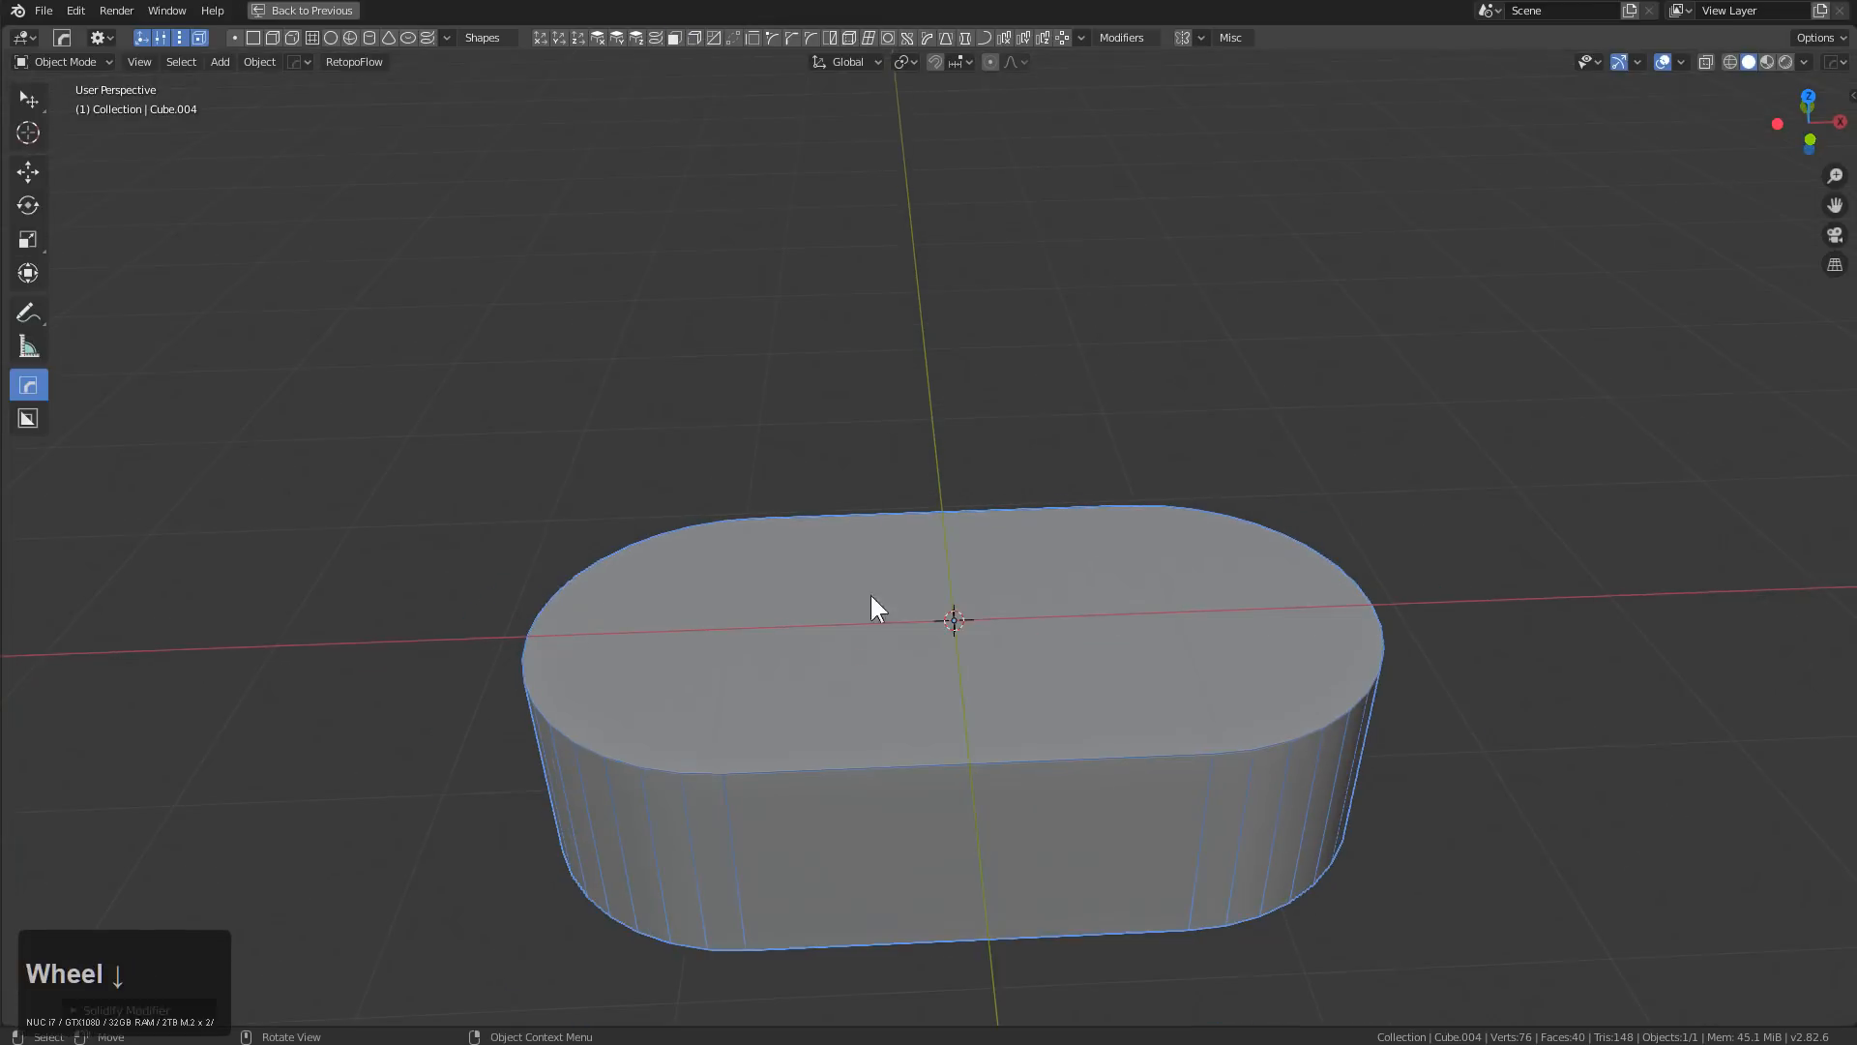
pyautogui.keyDown('ctrl'); pyautogui.moveTo(947, 619); pyautogui.dragTo(1455, 950); pyautogui.keyUp('ctrl')
pyautogui.moveTo(936, 472); pyautogui.dragTo(961, 492)
pyautogui.hotkey('ctrl', 'z')
pyautogui.moveTo(956, 555); pyautogui.dragTo(987, 587, button='middle')
pyautogui.keyDown('ctrl'); pyautogui.moveTo(948, 583); pyautogui.dragTo(1186, 915); pyautogui.keyUp('ctrl')
pyautogui.moveTo(1102, 651); pyautogui.dragTo(844, 391, button='middle')
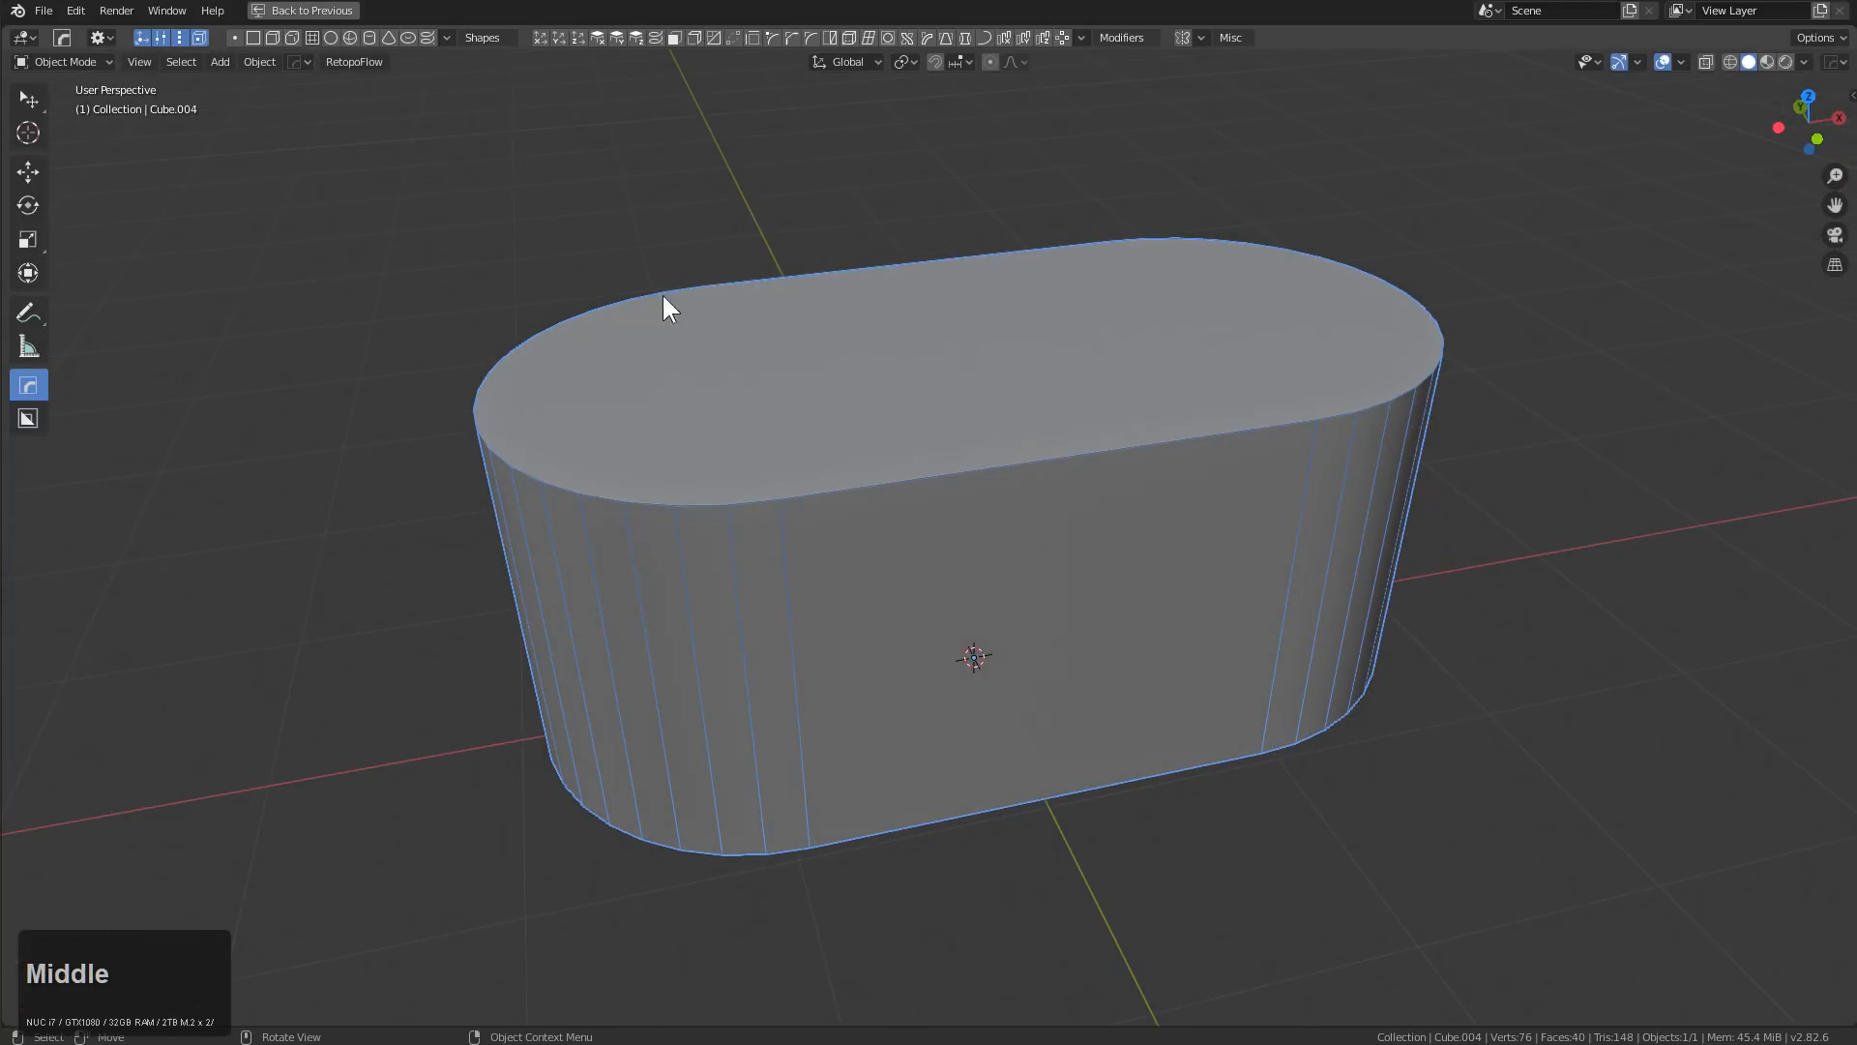
# Review the block's modifier stack, add an edge bevel modifier and widen it into a broad chamfer around both end faces
pyautogui.hotkey('ctrl', '`')
pyautogui.click(996, 668)
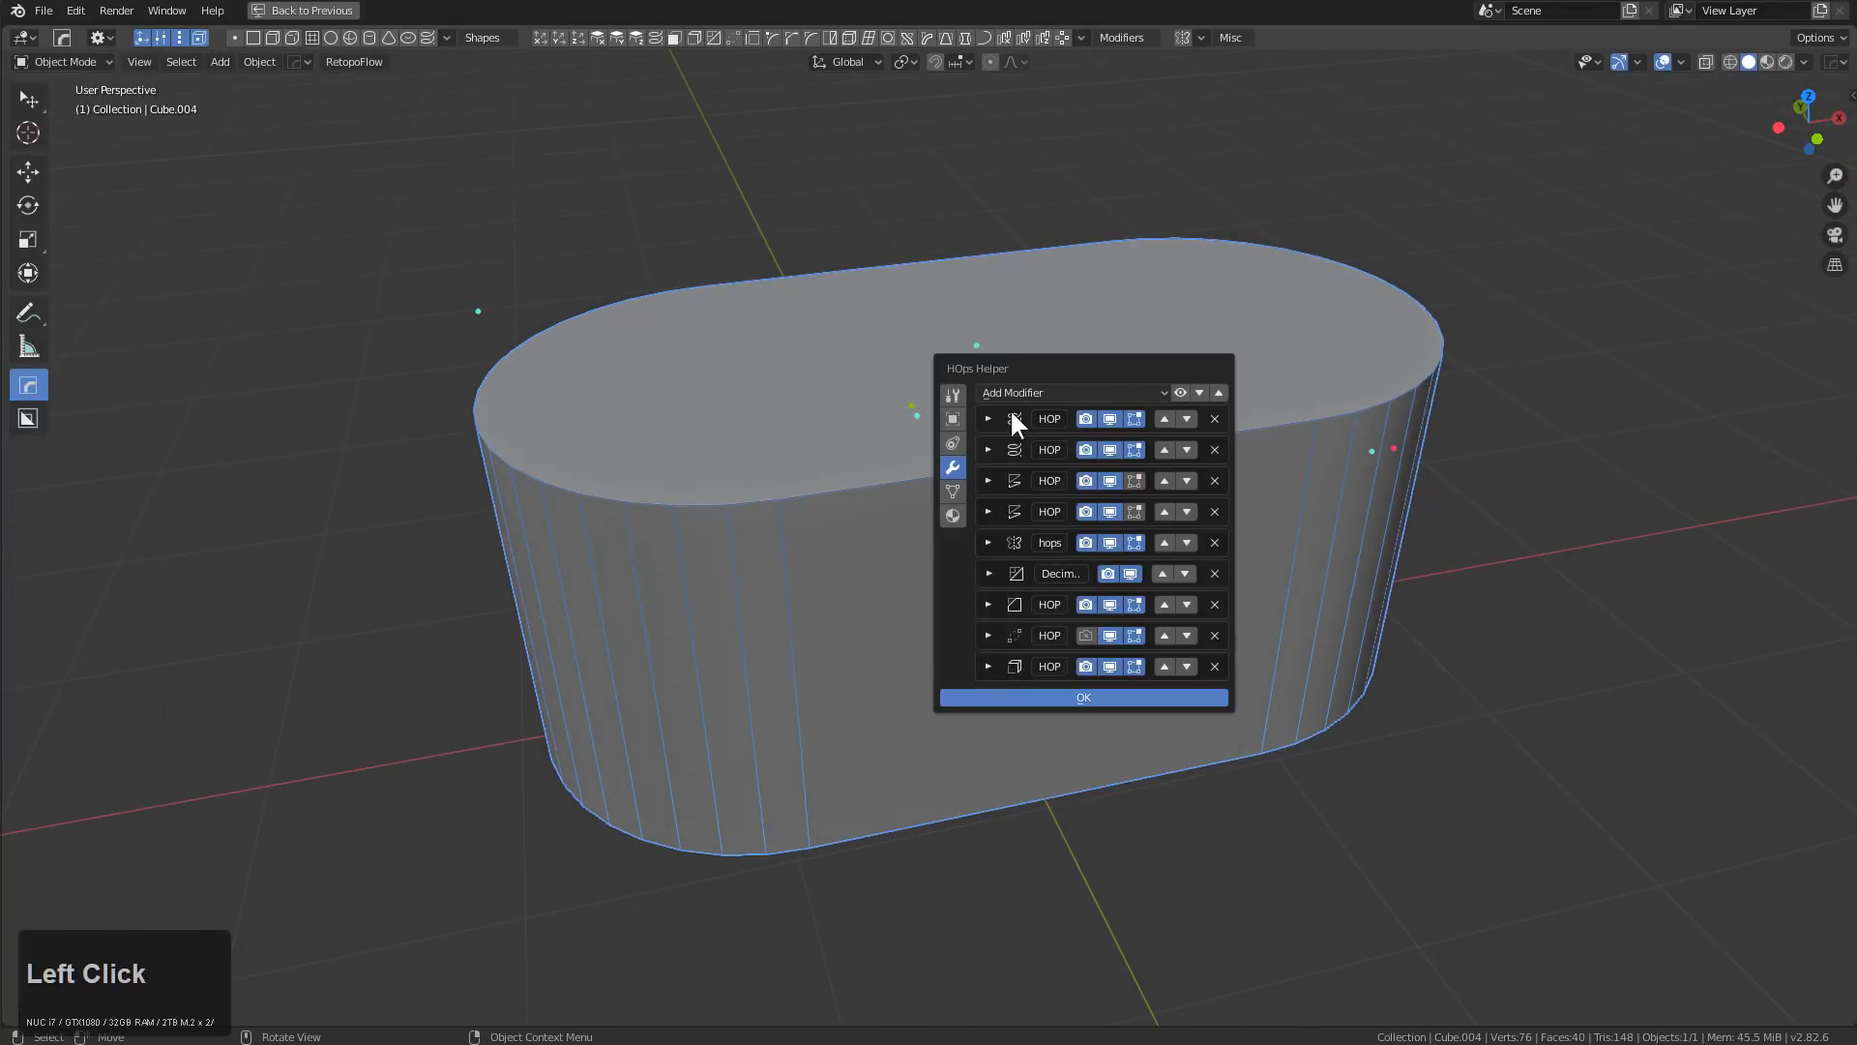
pyautogui.press('Escape')
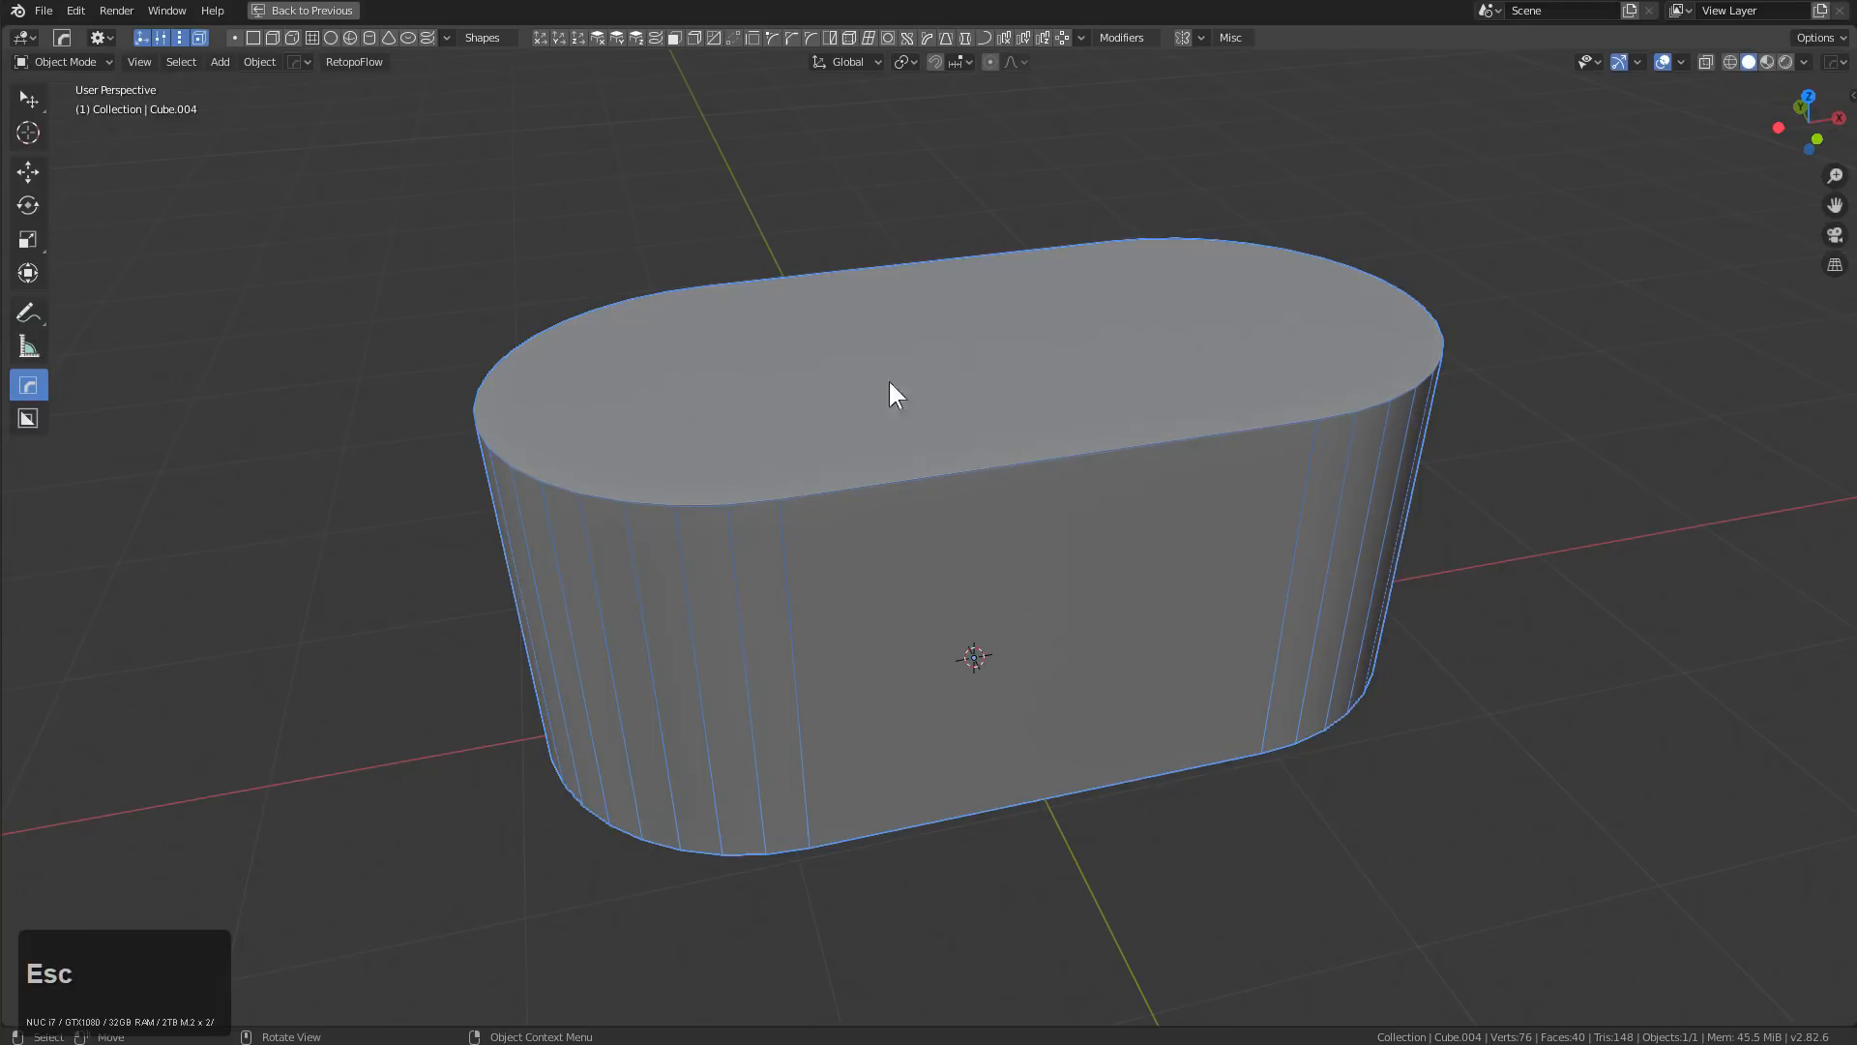
pyautogui.press('ctrl')
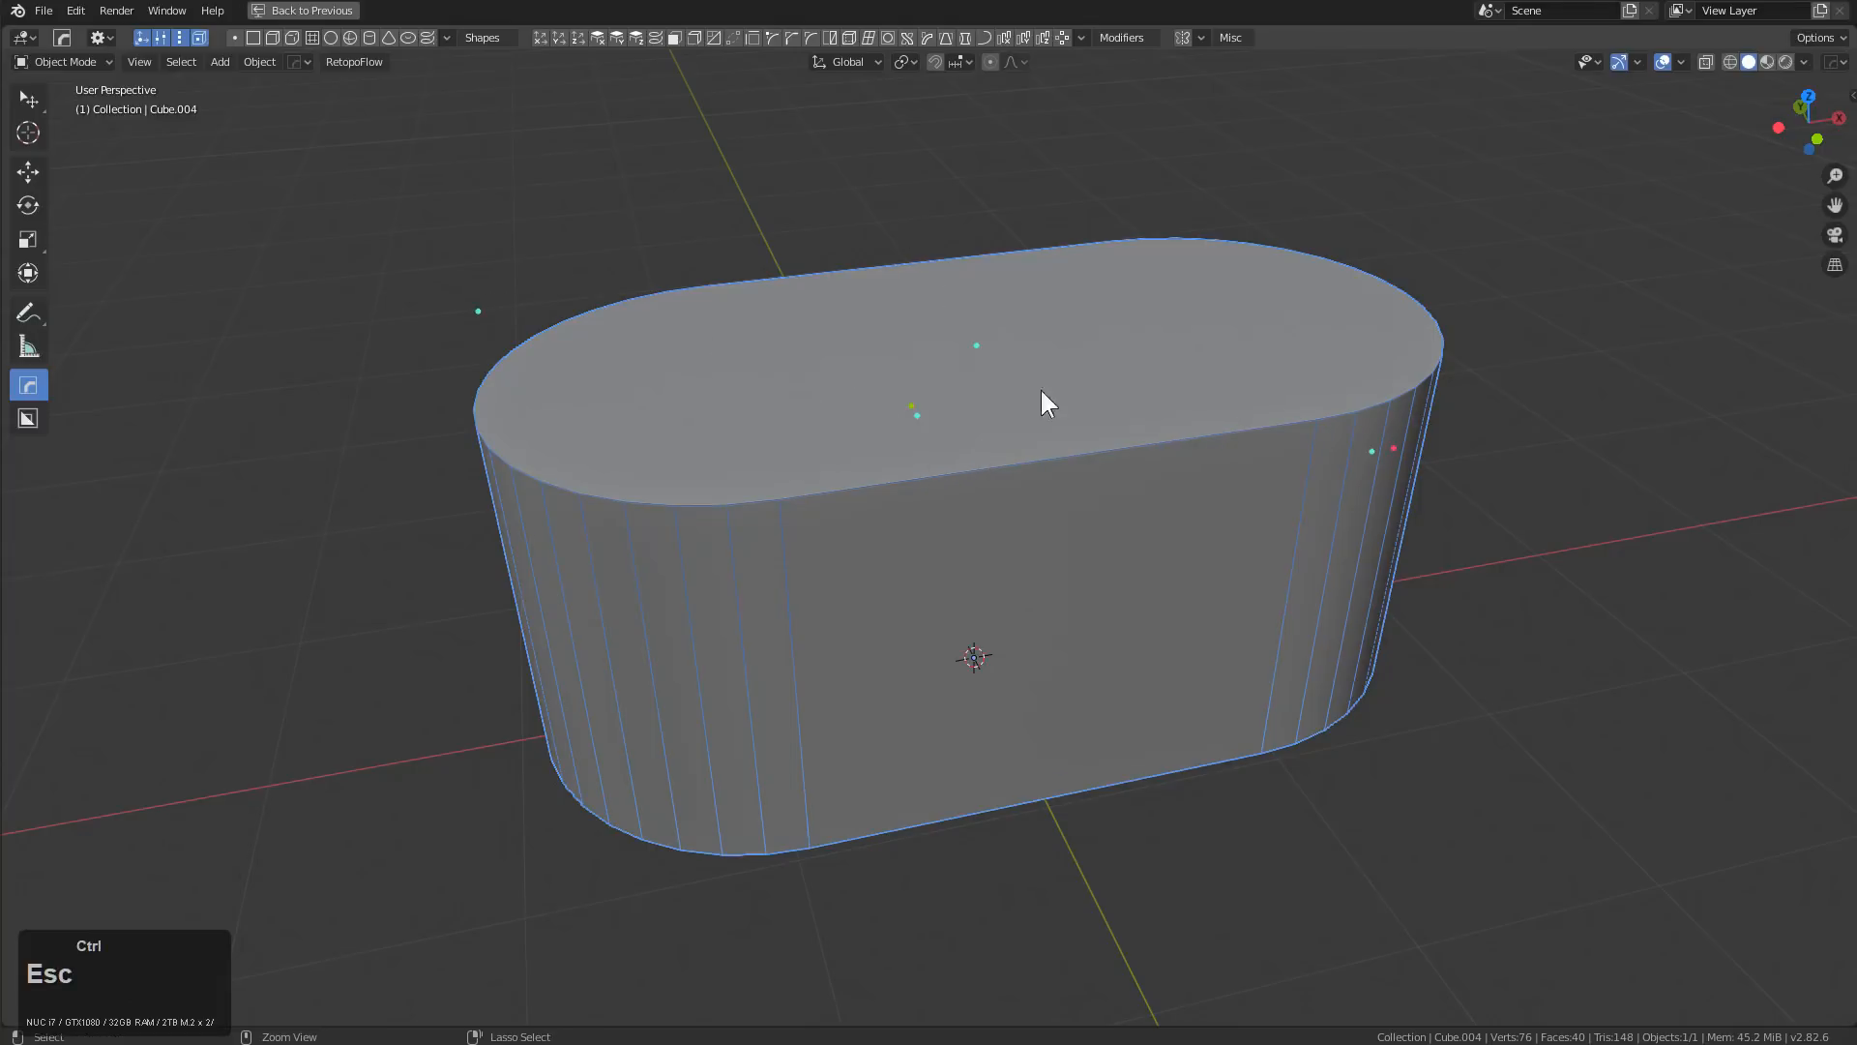
pyautogui.click(788, 35)
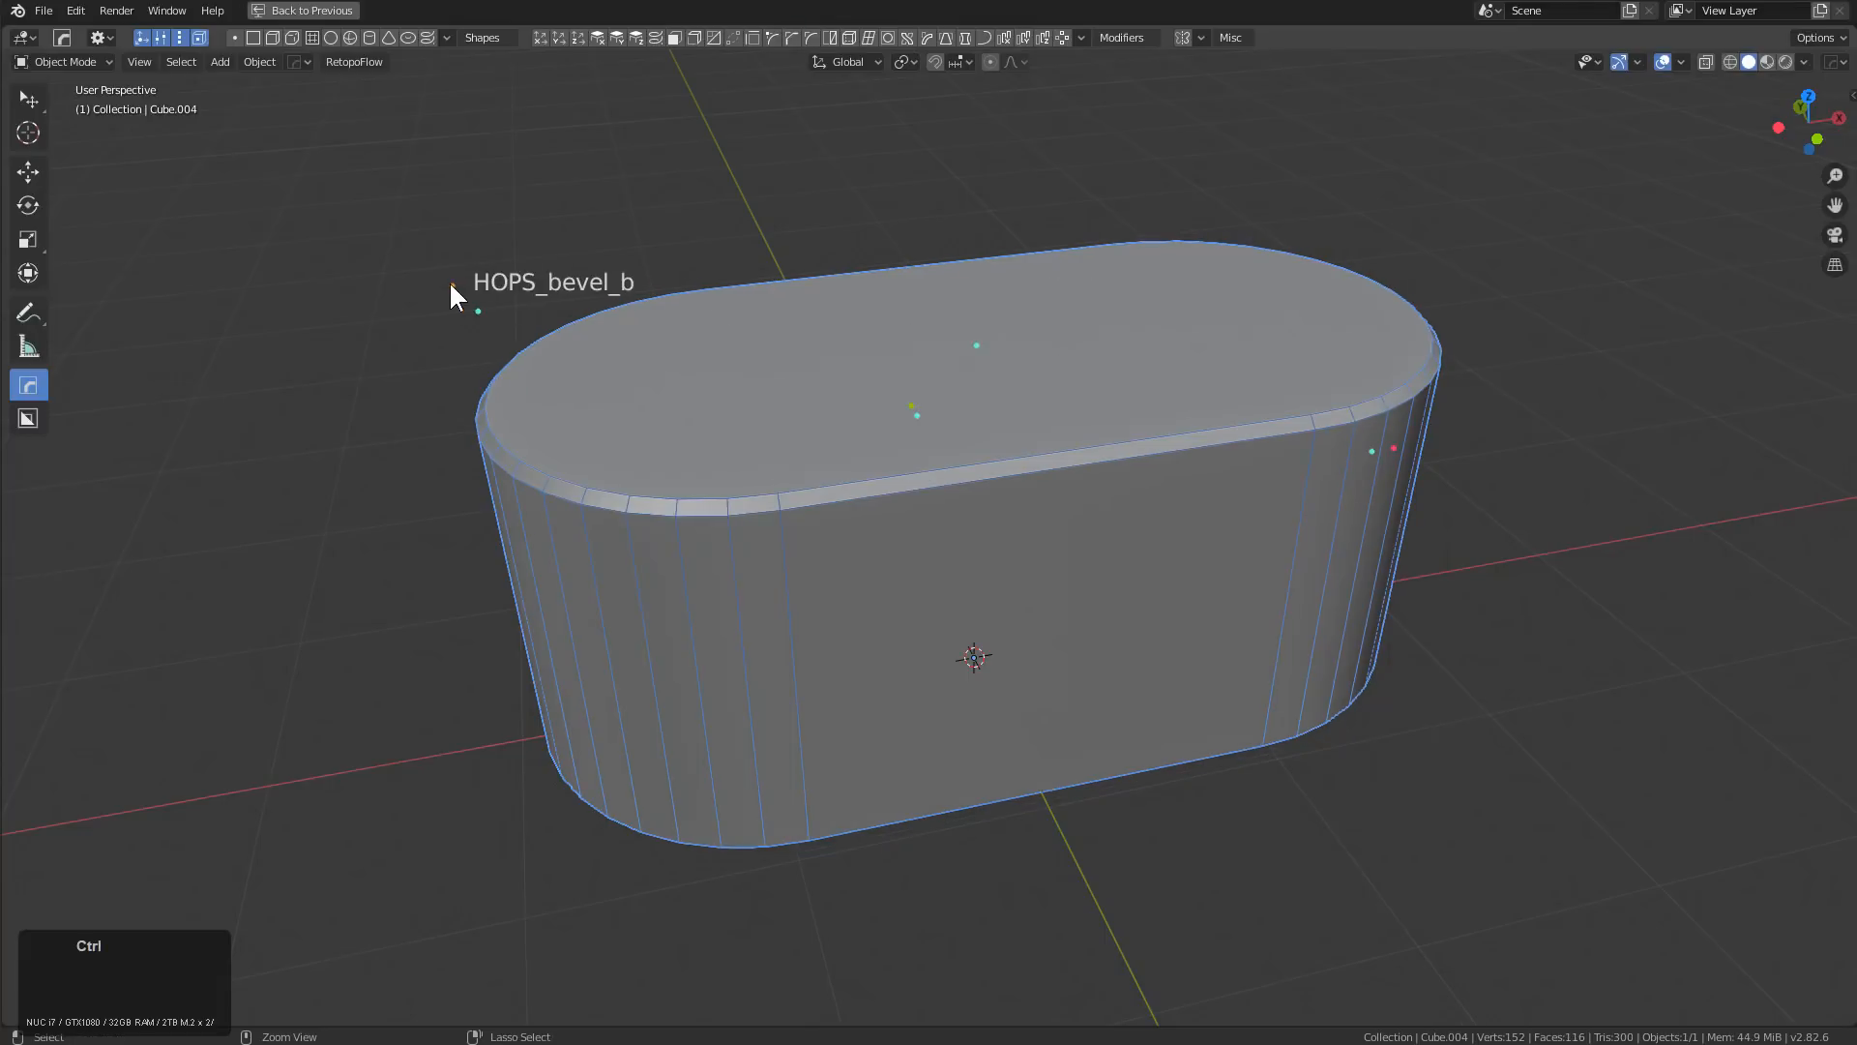
pyautogui.keyDown('ctrl'); pyautogui.click(453, 280); pyautogui.keyUp('ctrl')
pyautogui.moveTo(430, 266)
pyautogui.keyDown('ctrl'); pyautogui.mouseDown()
pyautogui.moveTo(452, 261)
pyautogui.moveTo(403, 236)
pyautogui.moveTo(446, 247)
pyautogui.mouseUp(); pyautogui.keyUp('ctrl')
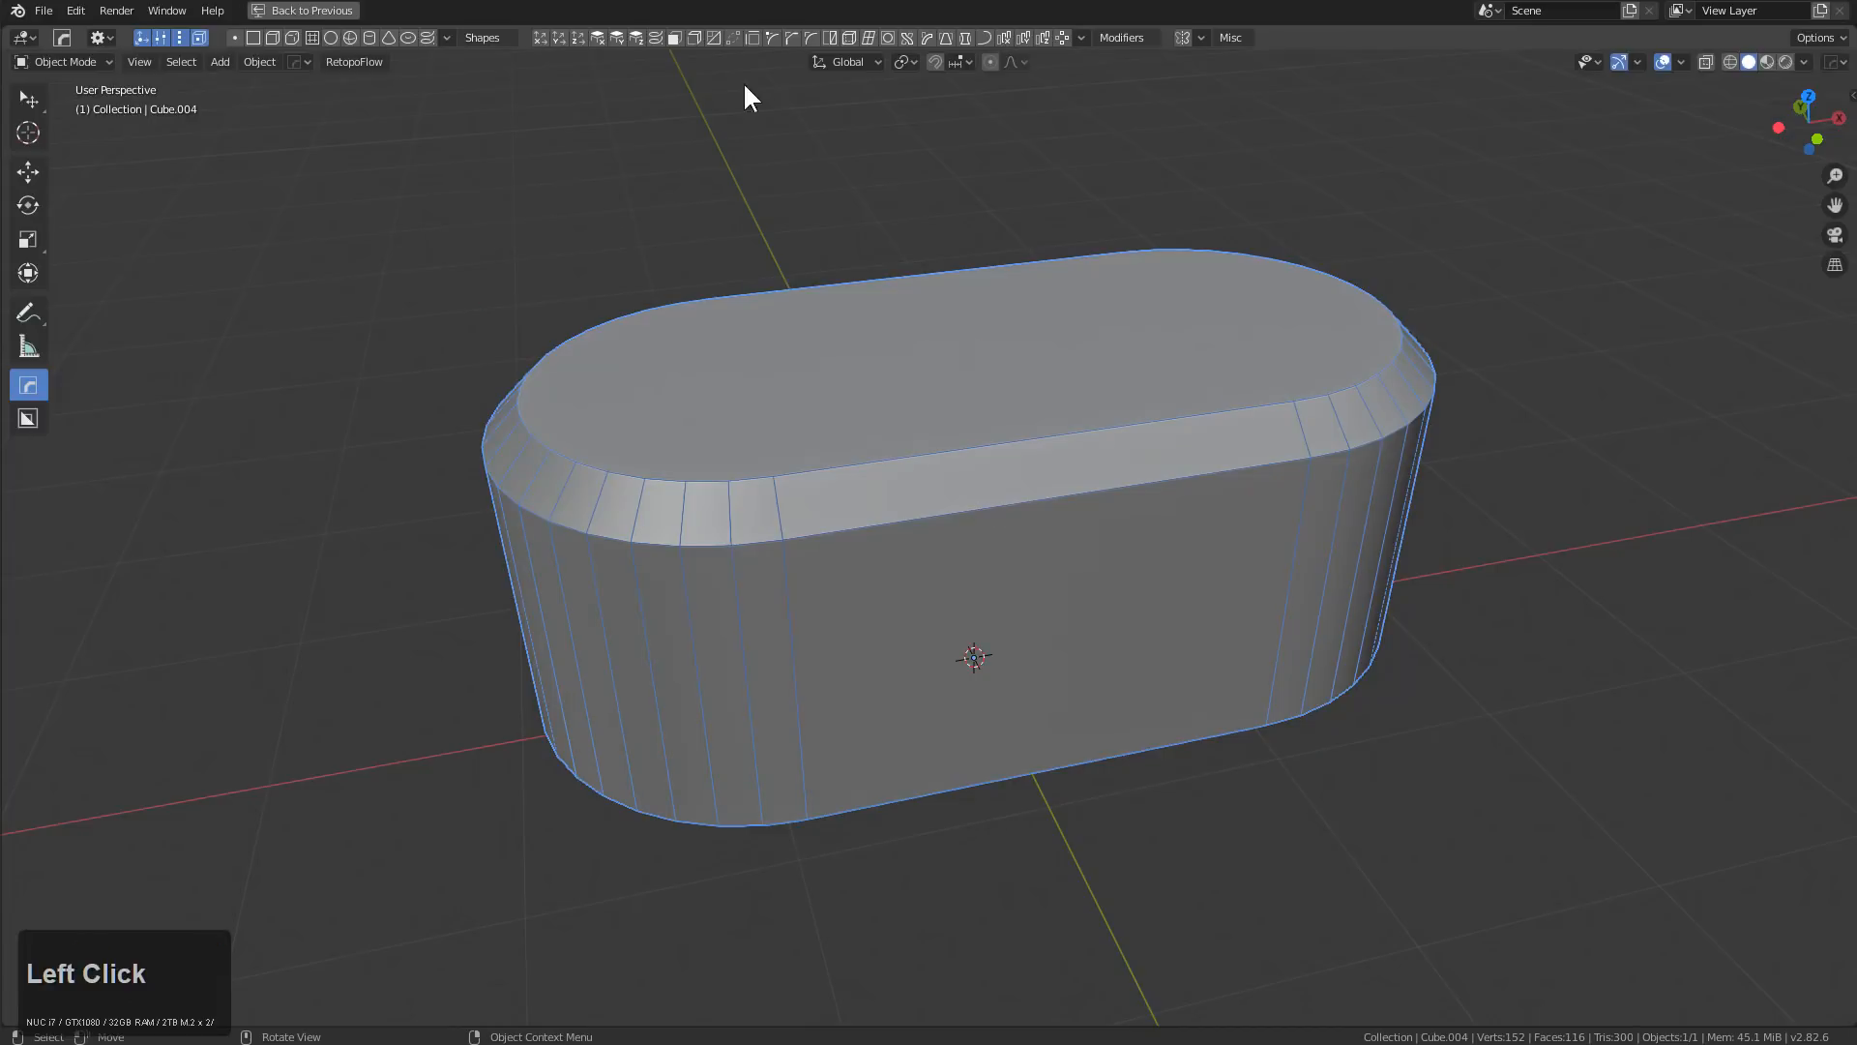
pyautogui.moveTo(901, 279); pyautogui.dragTo(628, 41, button='middle')
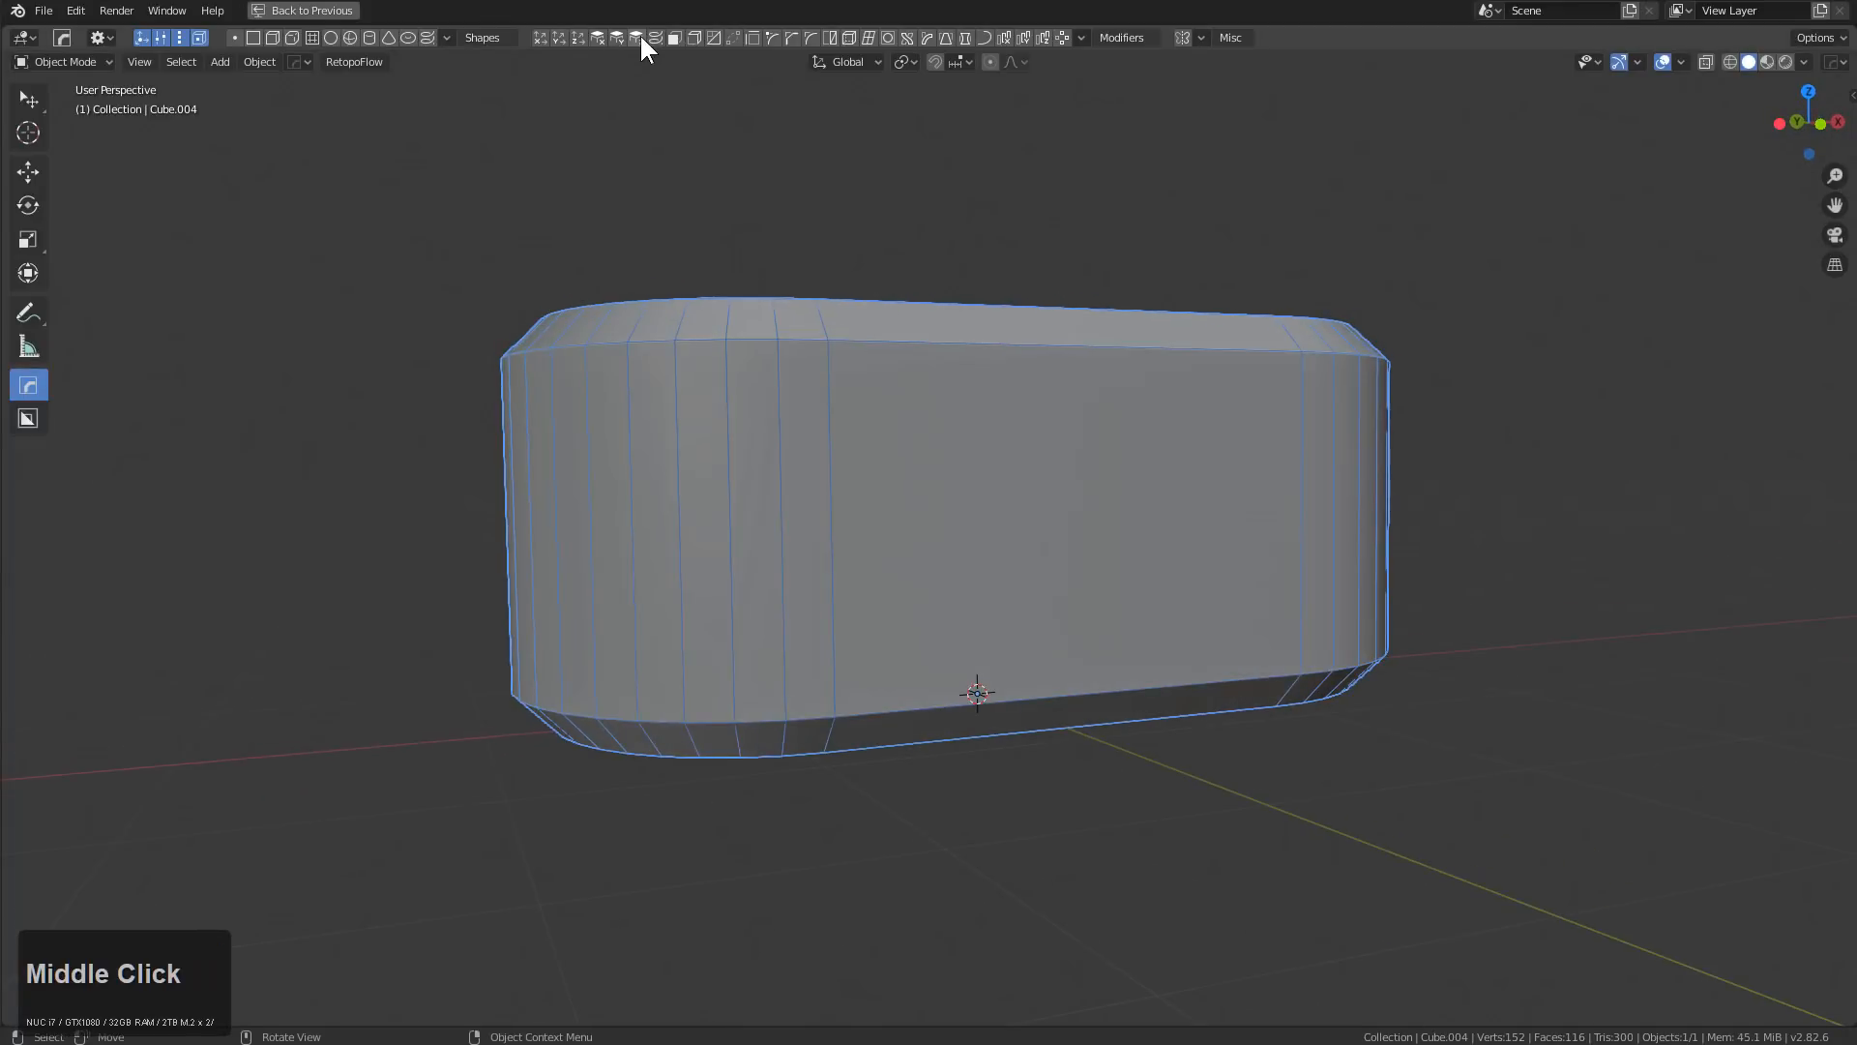
# Add a Z displace modifier to the chamfered block and adjust the block's vertical position with its modifier dot
pyautogui.click(637, 38)
pyautogui.hotkey('ctrl', 'z')
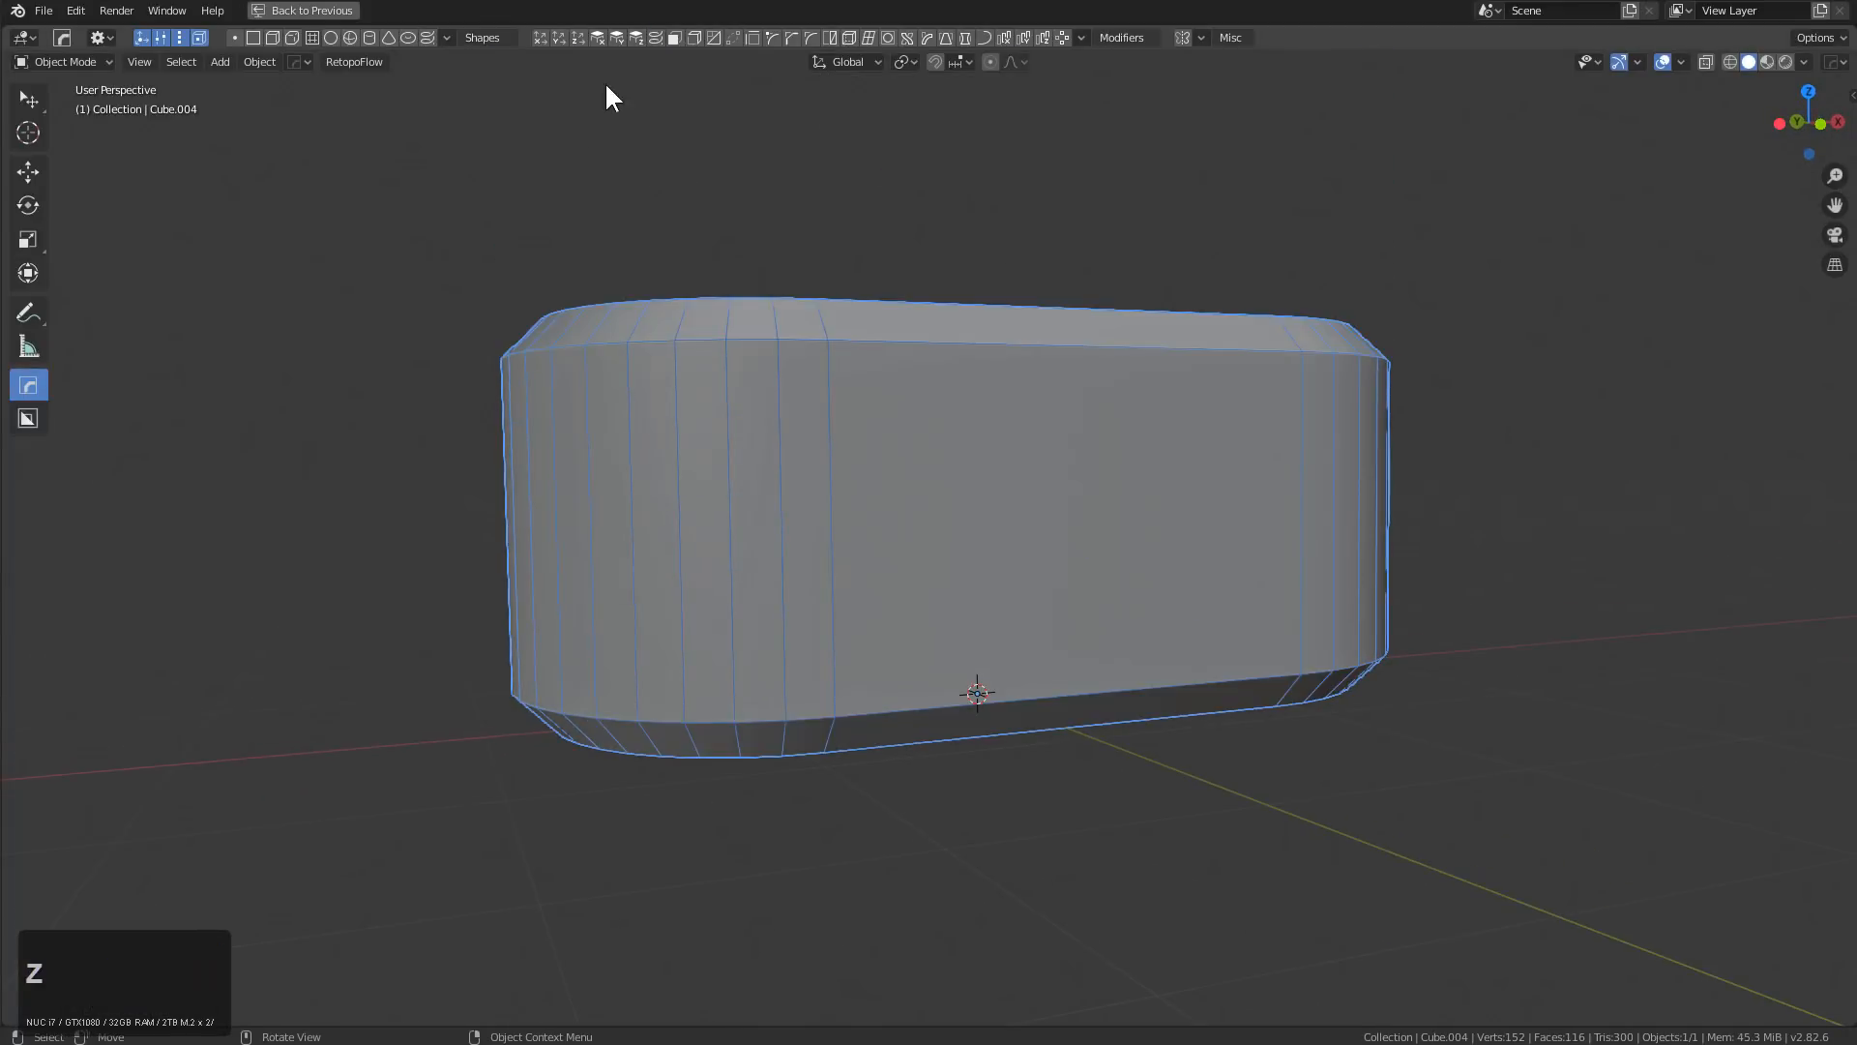
pyautogui.click(570, 38)
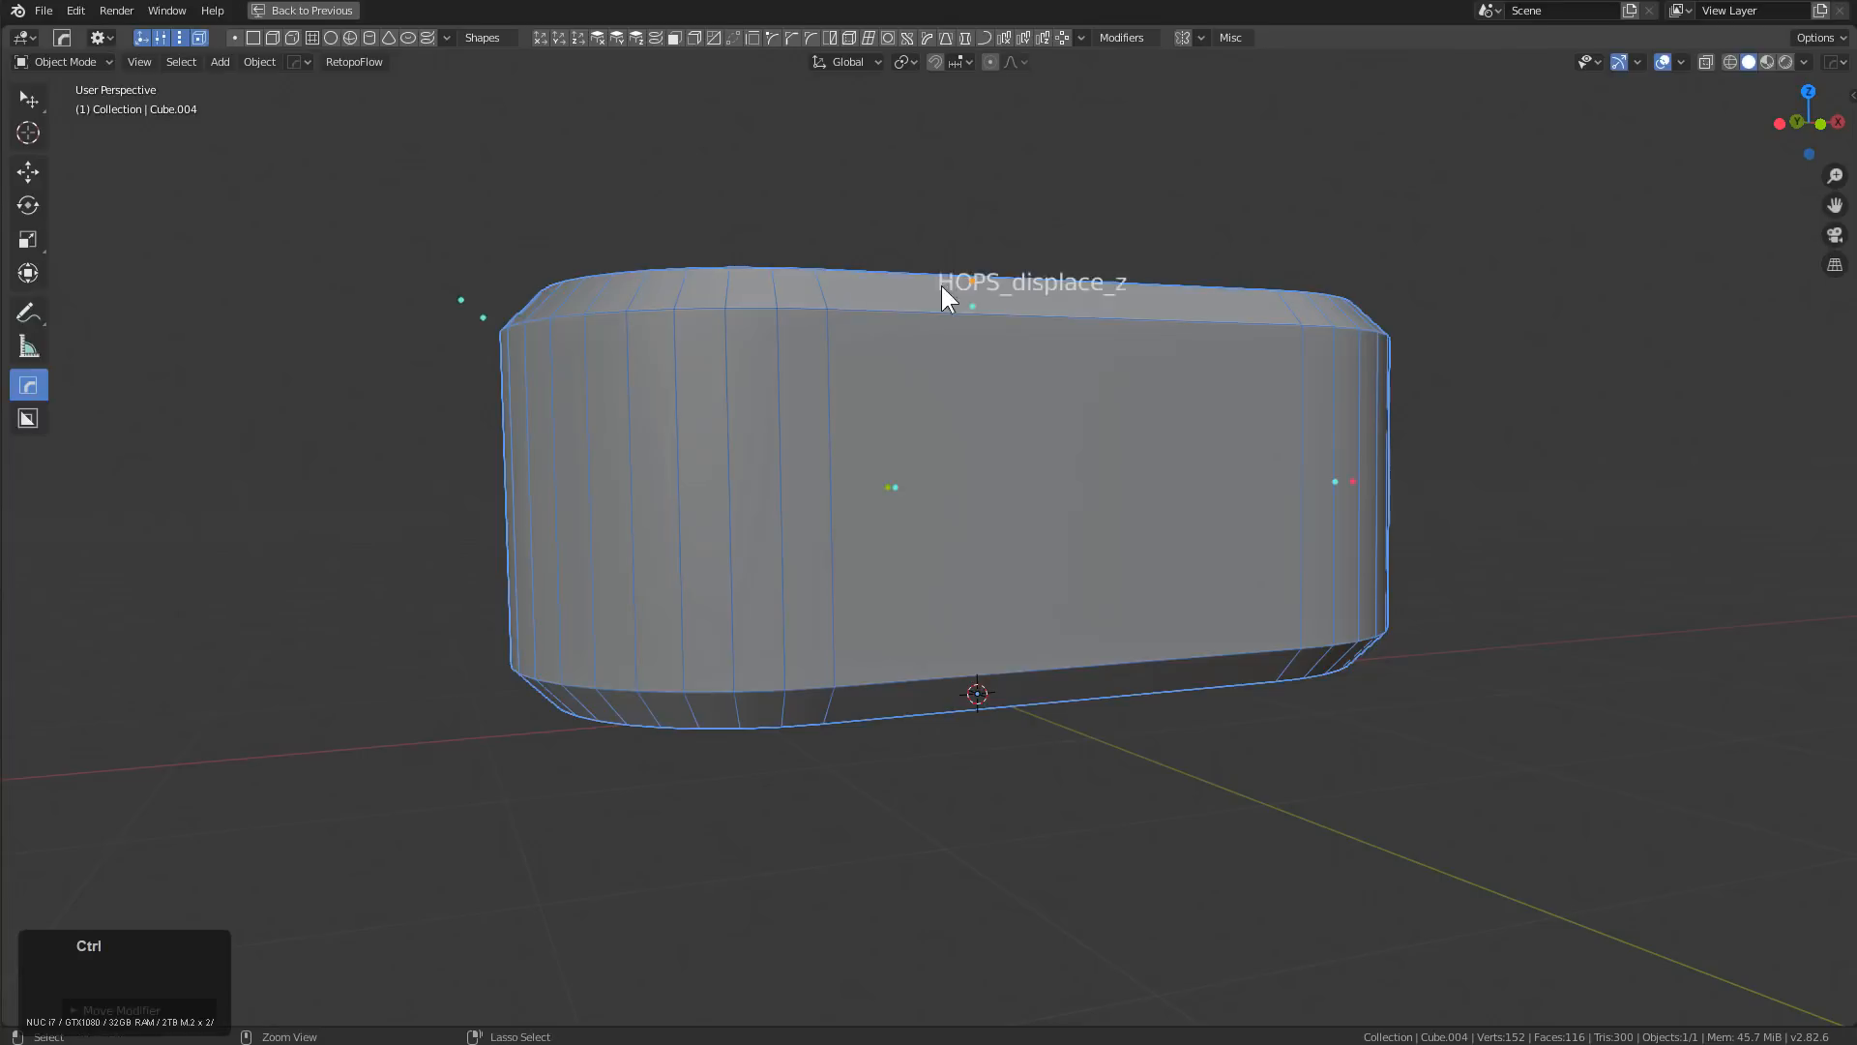
pyautogui.keyDown('ctrl'); pyautogui.moveTo(967, 281); pyautogui.dragTo(957, 374); pyautogui.keyUp('ctrl')
pyautogui.click(962, 387)
pyautogui.moveTo(929, 365); pyautogui.dragTo(994, 400, button='middle')
# Add a narrow bevel modifier along the block's chamfer edges and adjust its width with the new modifier dot
pyautogui.click(808, 37)
pyautogui.scroll(3, 670, 774)
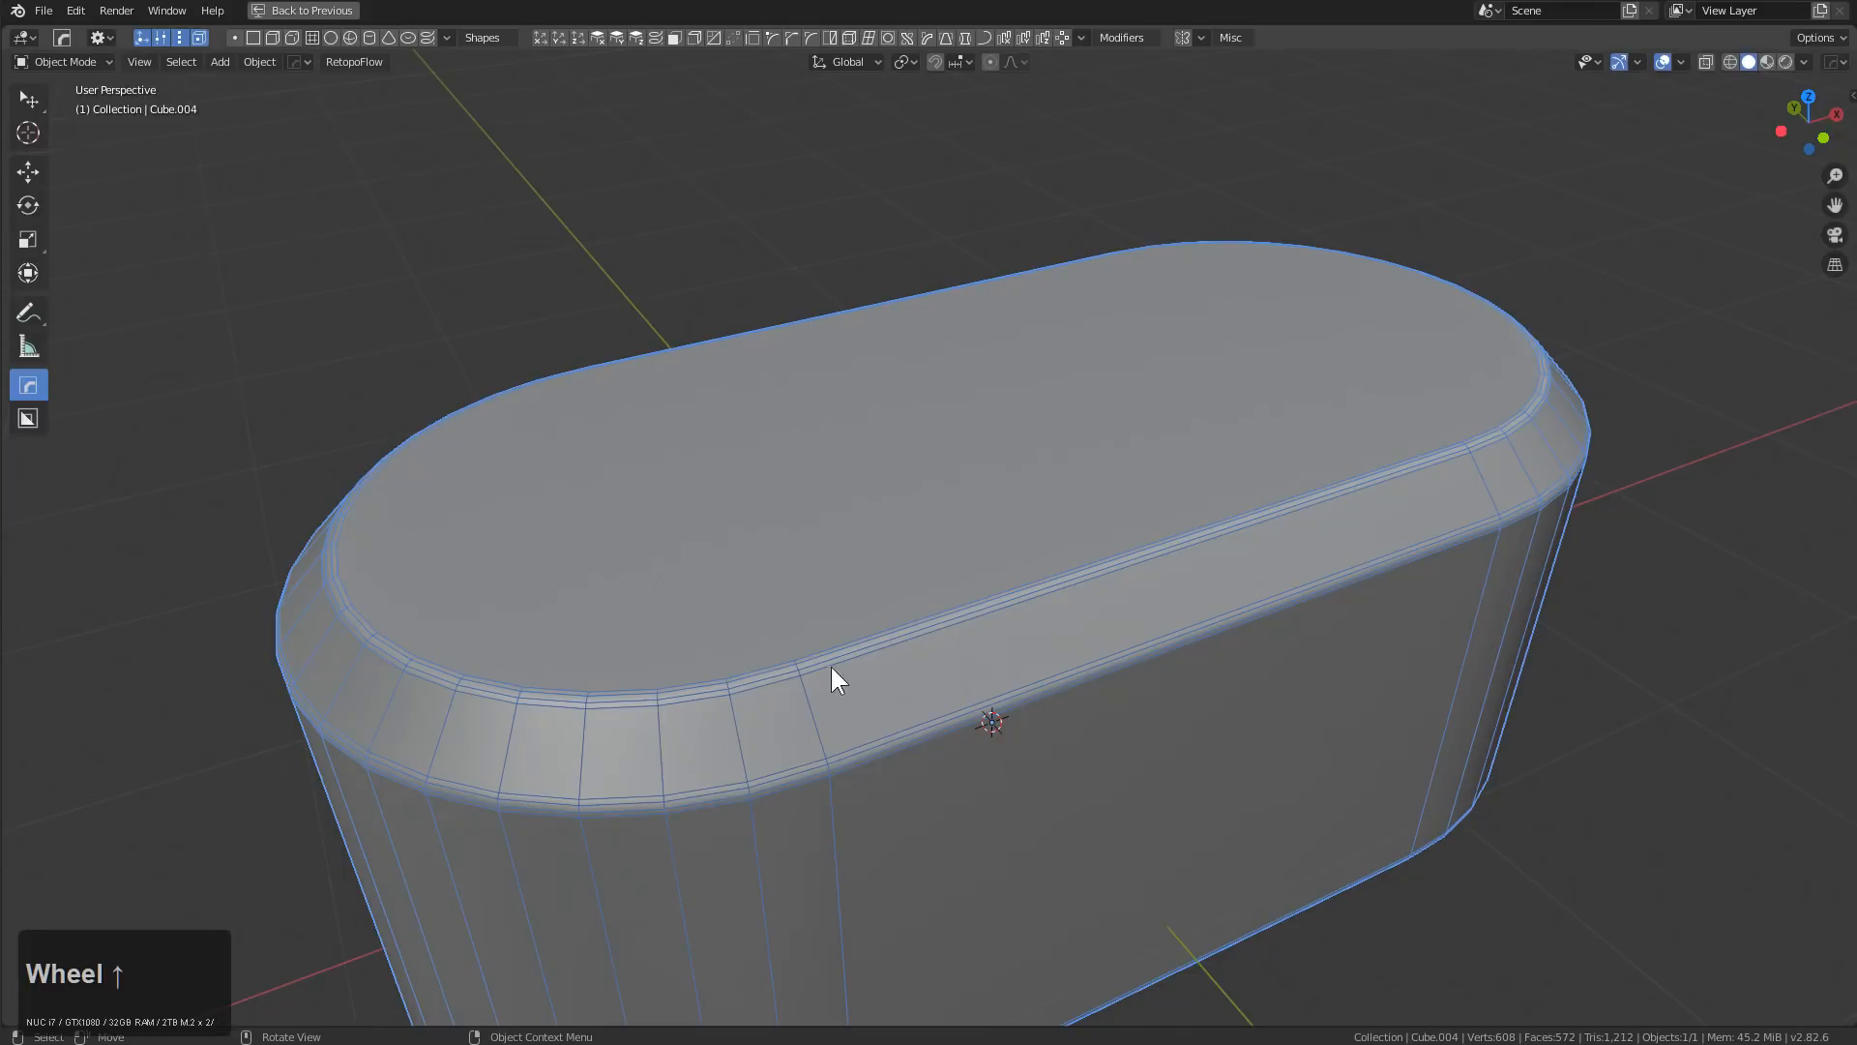
pyautogui.keyDown('ctrl'); pyautogui.moveTo(175, 365); pyautogui.dragTo(170, 355); pyautogui.keyUp('ctrl')
pyautogui.scroll(-3, 791, 445)
pyautogui.middleClick(1042, 452)
pyautogui.moveTo(1045, 456); pyautogui.dragTo(1056, 451, button='middle')
pyautogui.hotkey('alt', 'w')
pyautogui.moveTo(1060, 451); pyautogui.dragTo(1686, 638)
pyautogui.rightClick(1393, 622)
pyautogui.hotkey('ctrl', 'z')
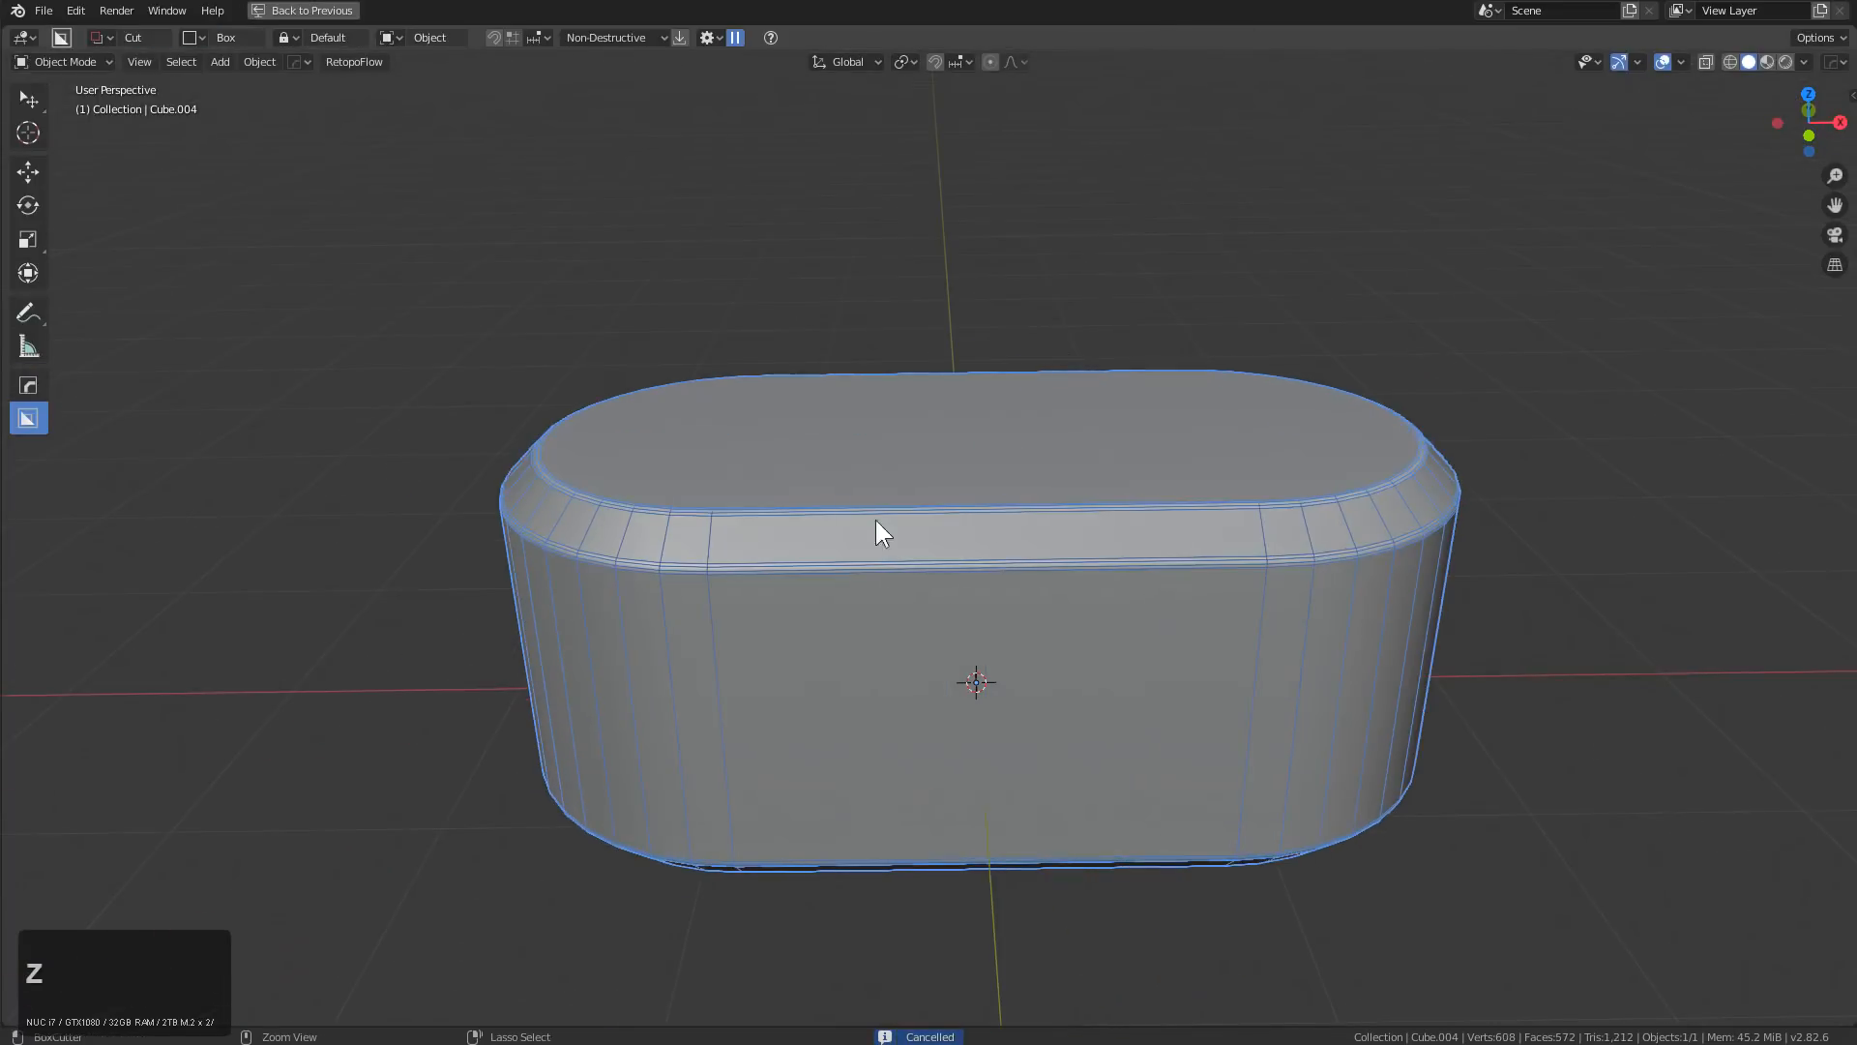
pyautogui.moveTo(656, 473)
pyautogui.mouseDown(button='middle')
pyautogui.moveTo(843, 527)
pyautogui.moveTo(816, 497)
pyautogui.mouseUp(button='middle')
pyautogui.moveTo(769, 500)
pyautogui.mouseDown()
pyautogui.moveTo(597, 713)
pyautogui.moveTo(568, 879)
pyautogui.mouseUp()
pyautogui.rightClick(568, 878)
pyautogui.hotkey('ctrl', 'z')
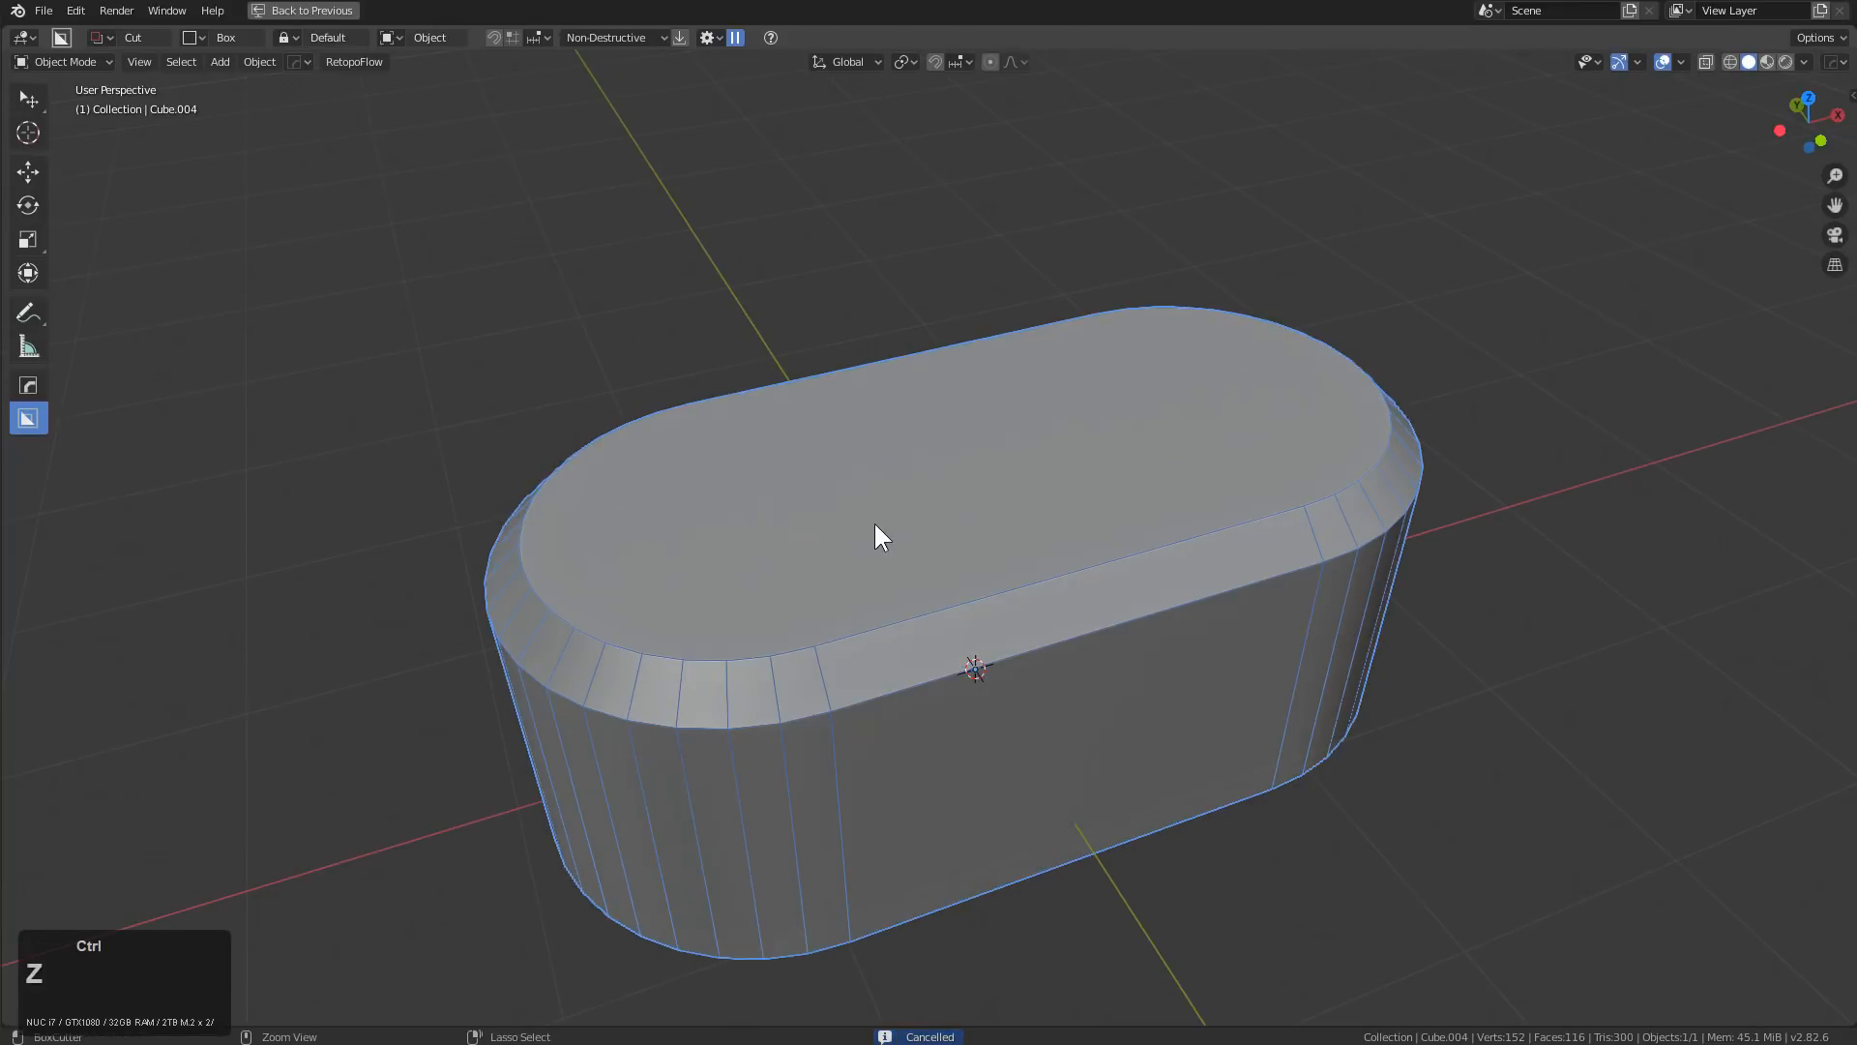
pyautogui.hotkey('ctrl', '`')
pyautogui.press('Escape')
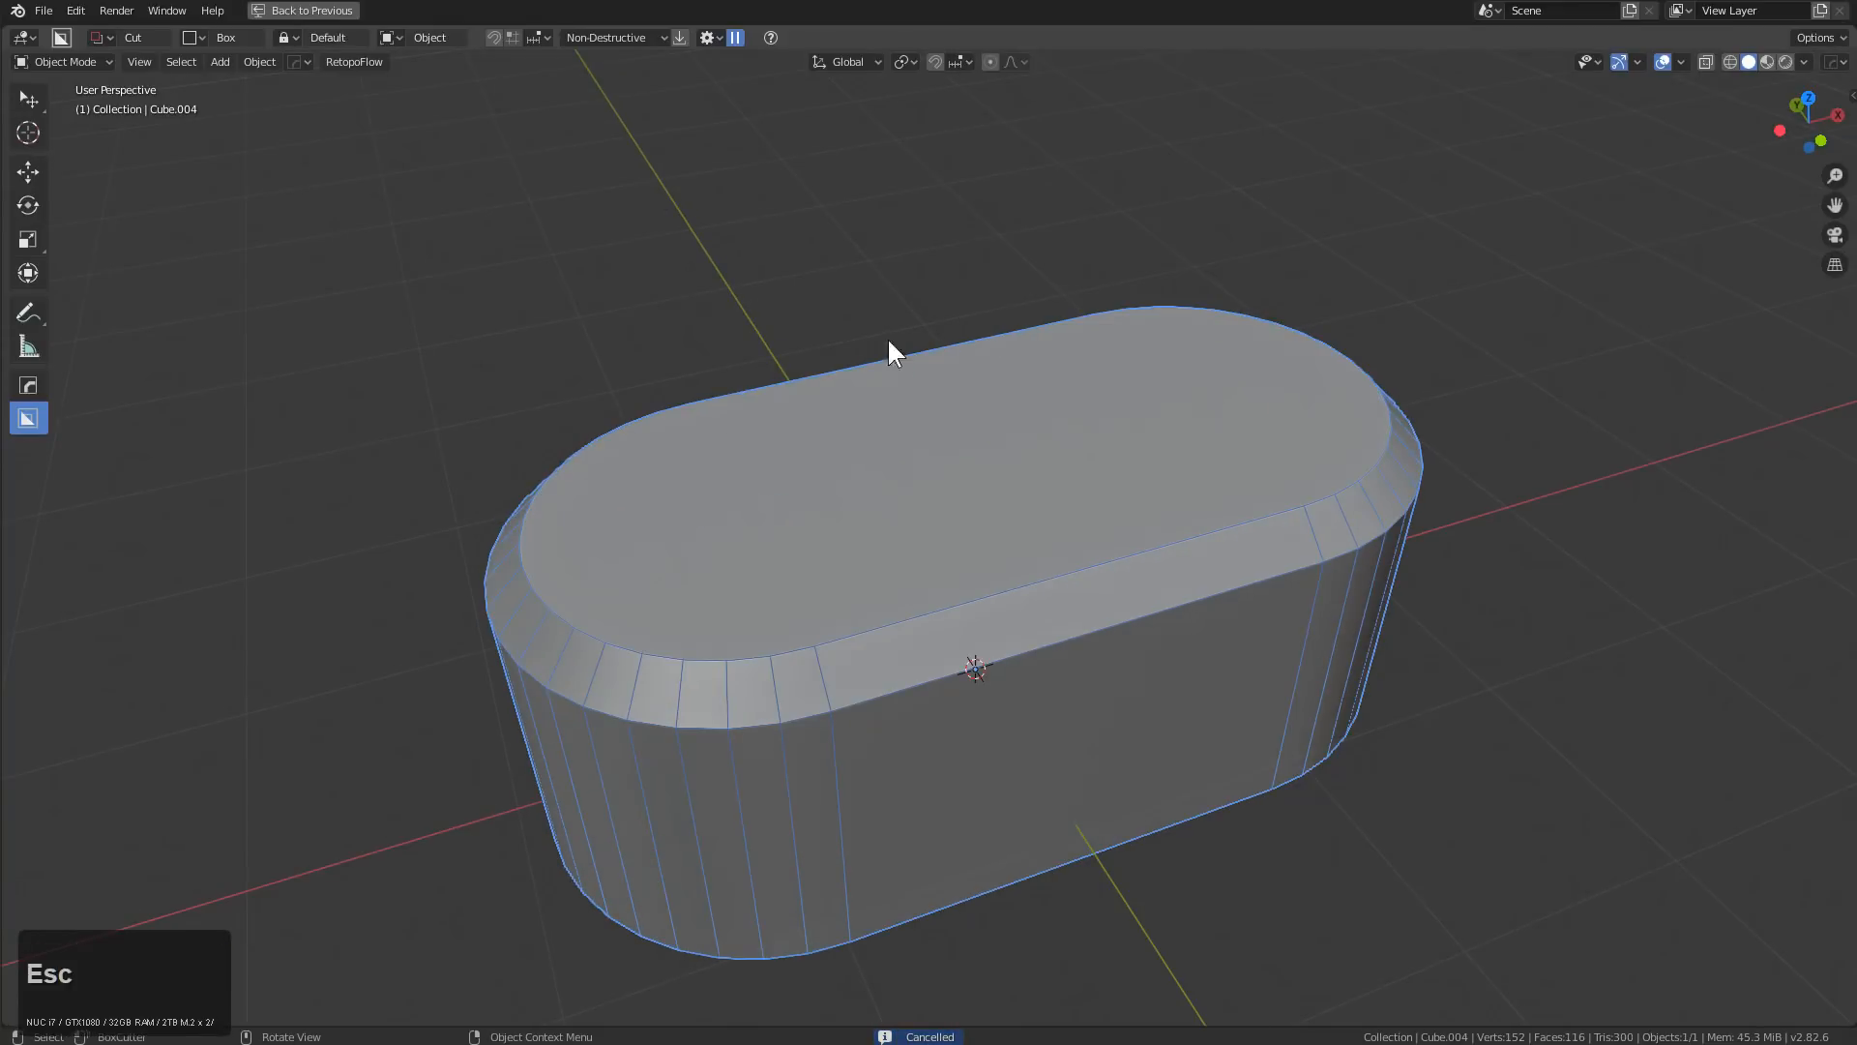
# Return to the Hard Ops tool and add a narrow edge bevel modifier that softens both borders of the block's chamfer
pyautogui.press('w')
pyautogui.click(907, 450)
pyautogui.click(812, 37)
pyautogui.scroll(3, 913, 377)
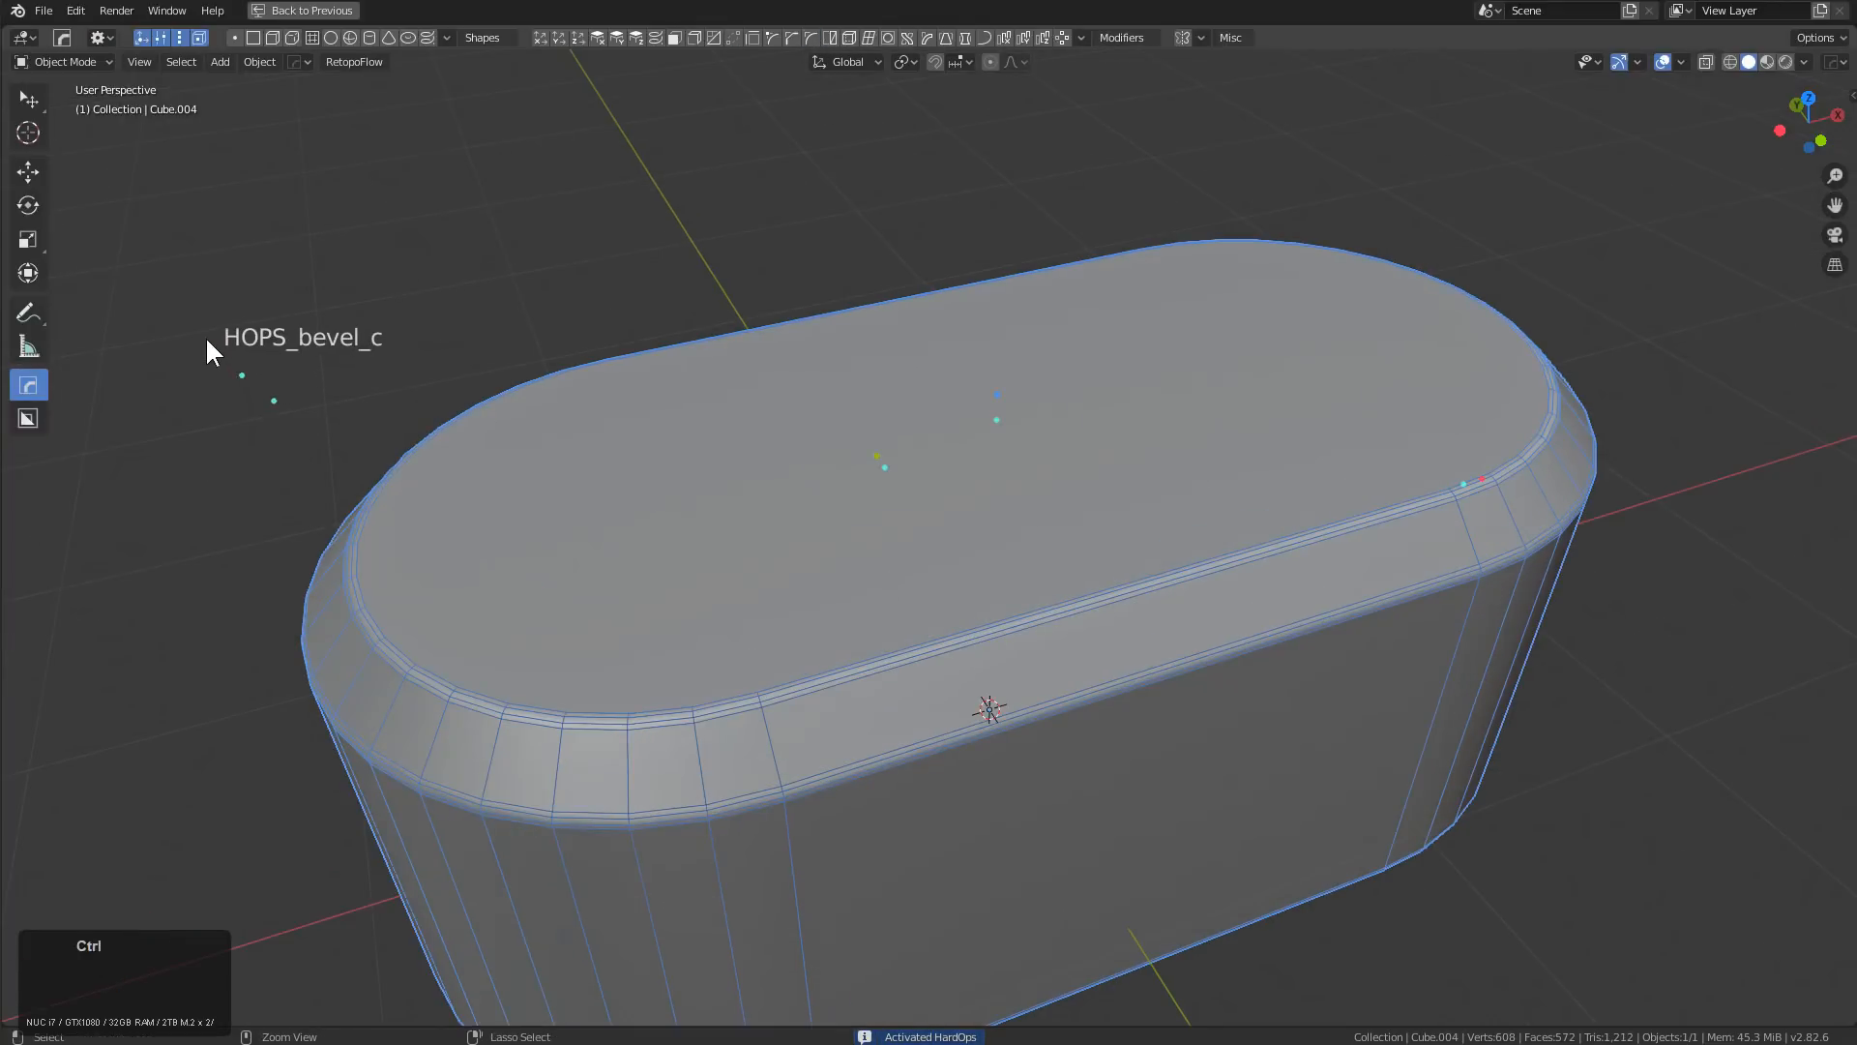
pyautogui.click(207, 340)
pyautogui.keyDown('ctrl'); pyautogui.click(206, 339); pyautogui.keyUp('ctrl')
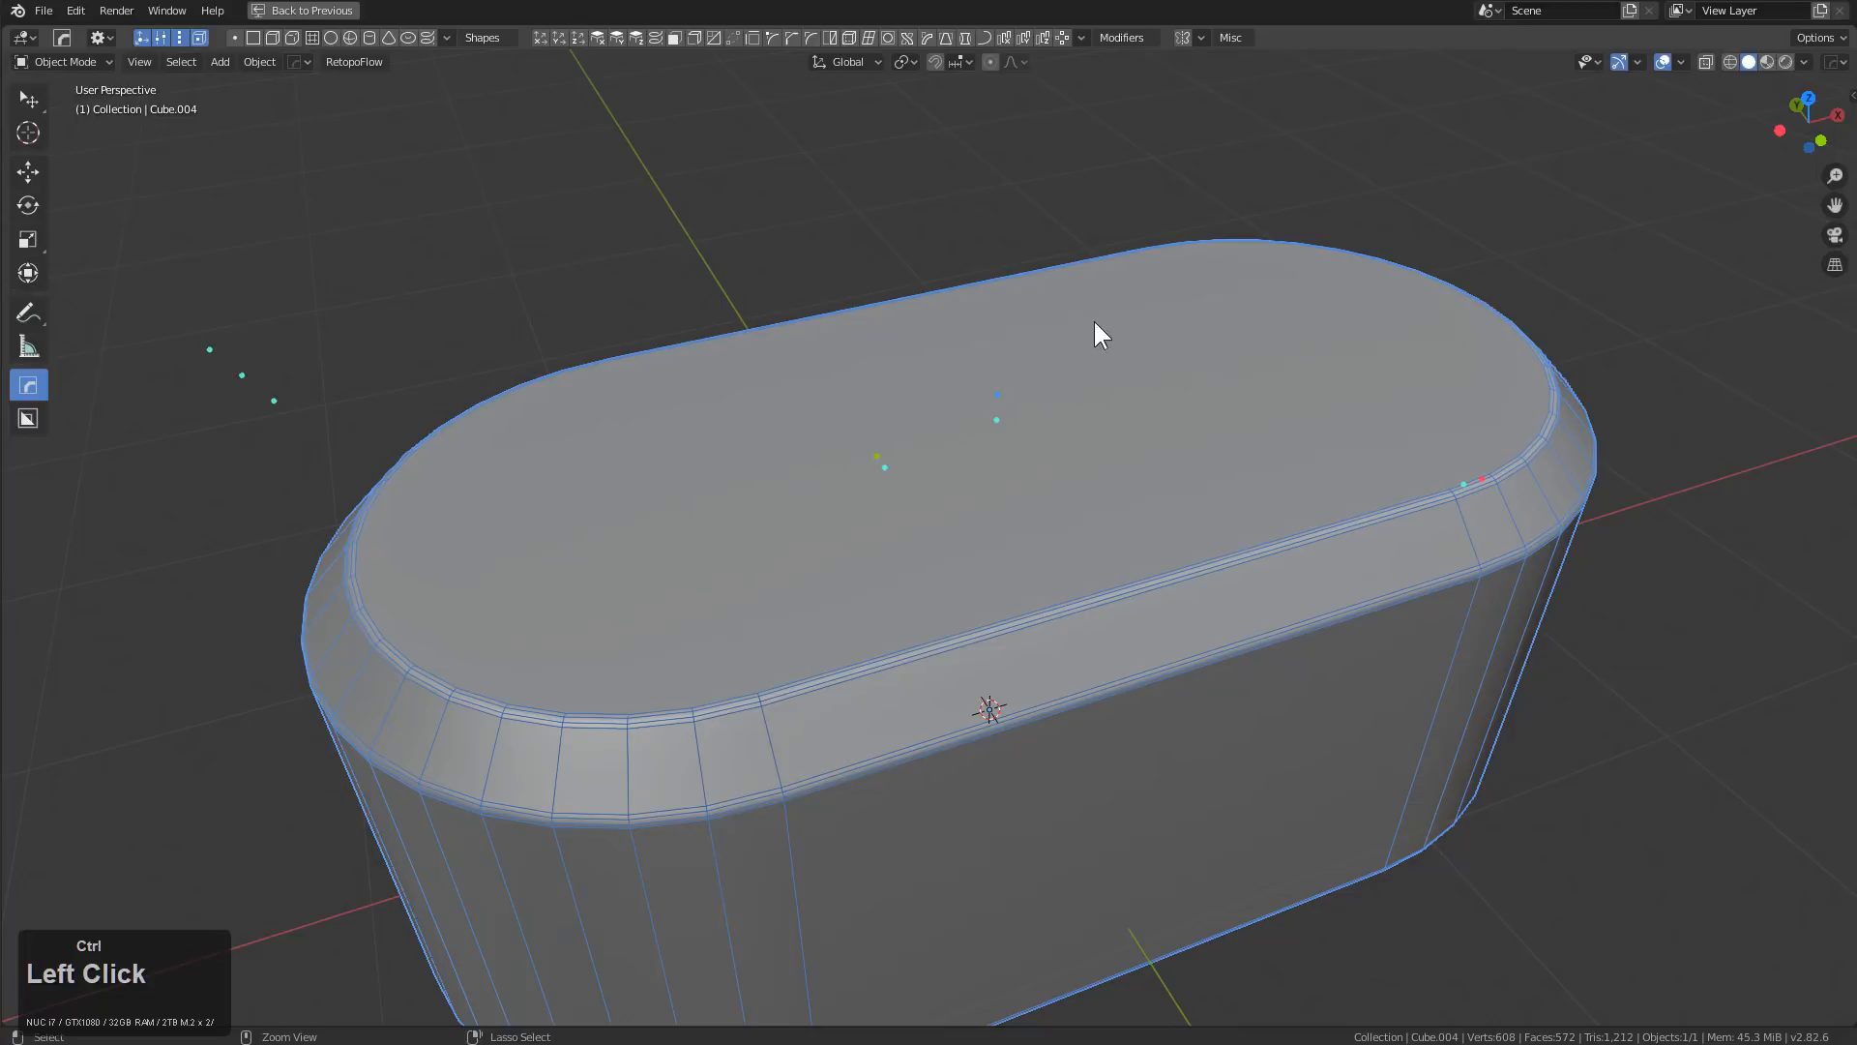
# Disable render visibility in the HOps Helper for every modifier of the block except the final bevel
pyautogui.press('`')
pyautogui.click(1230, 45)
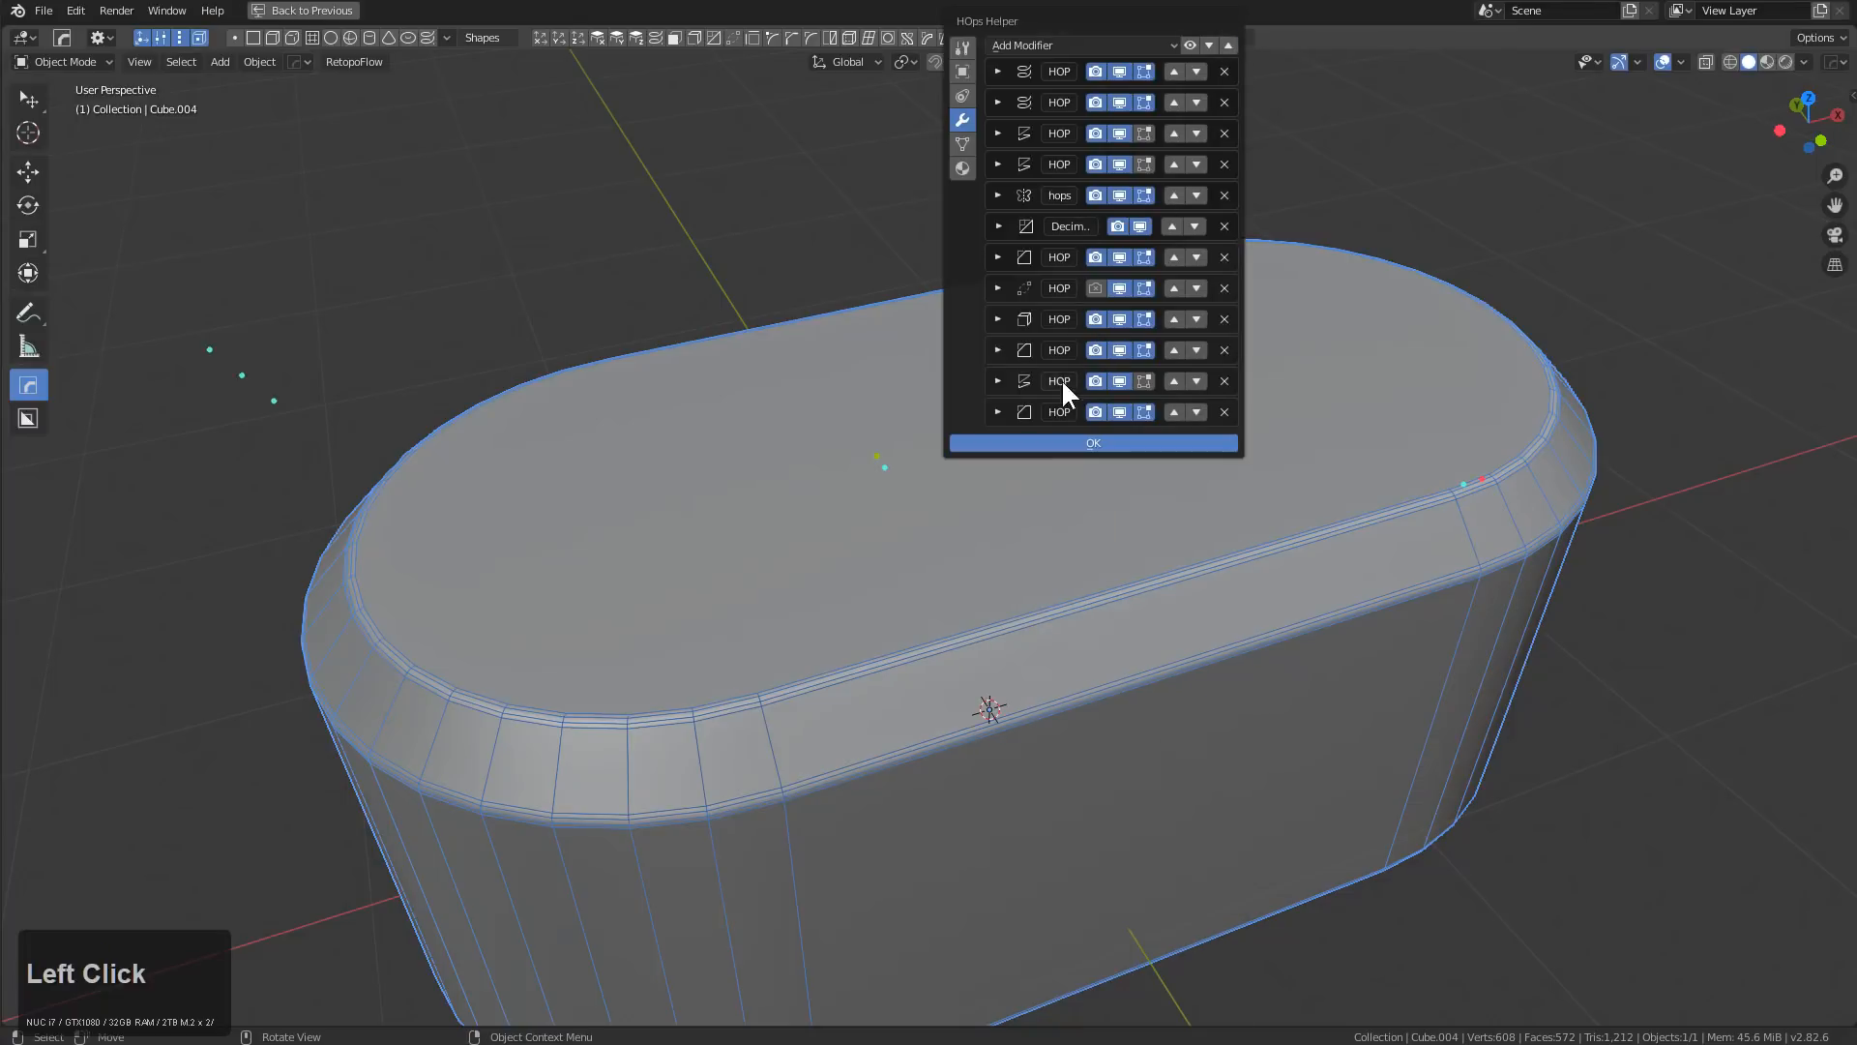
pyautogui.moveTo(1095, 319); pyautogui.dragTo(1106, 377)
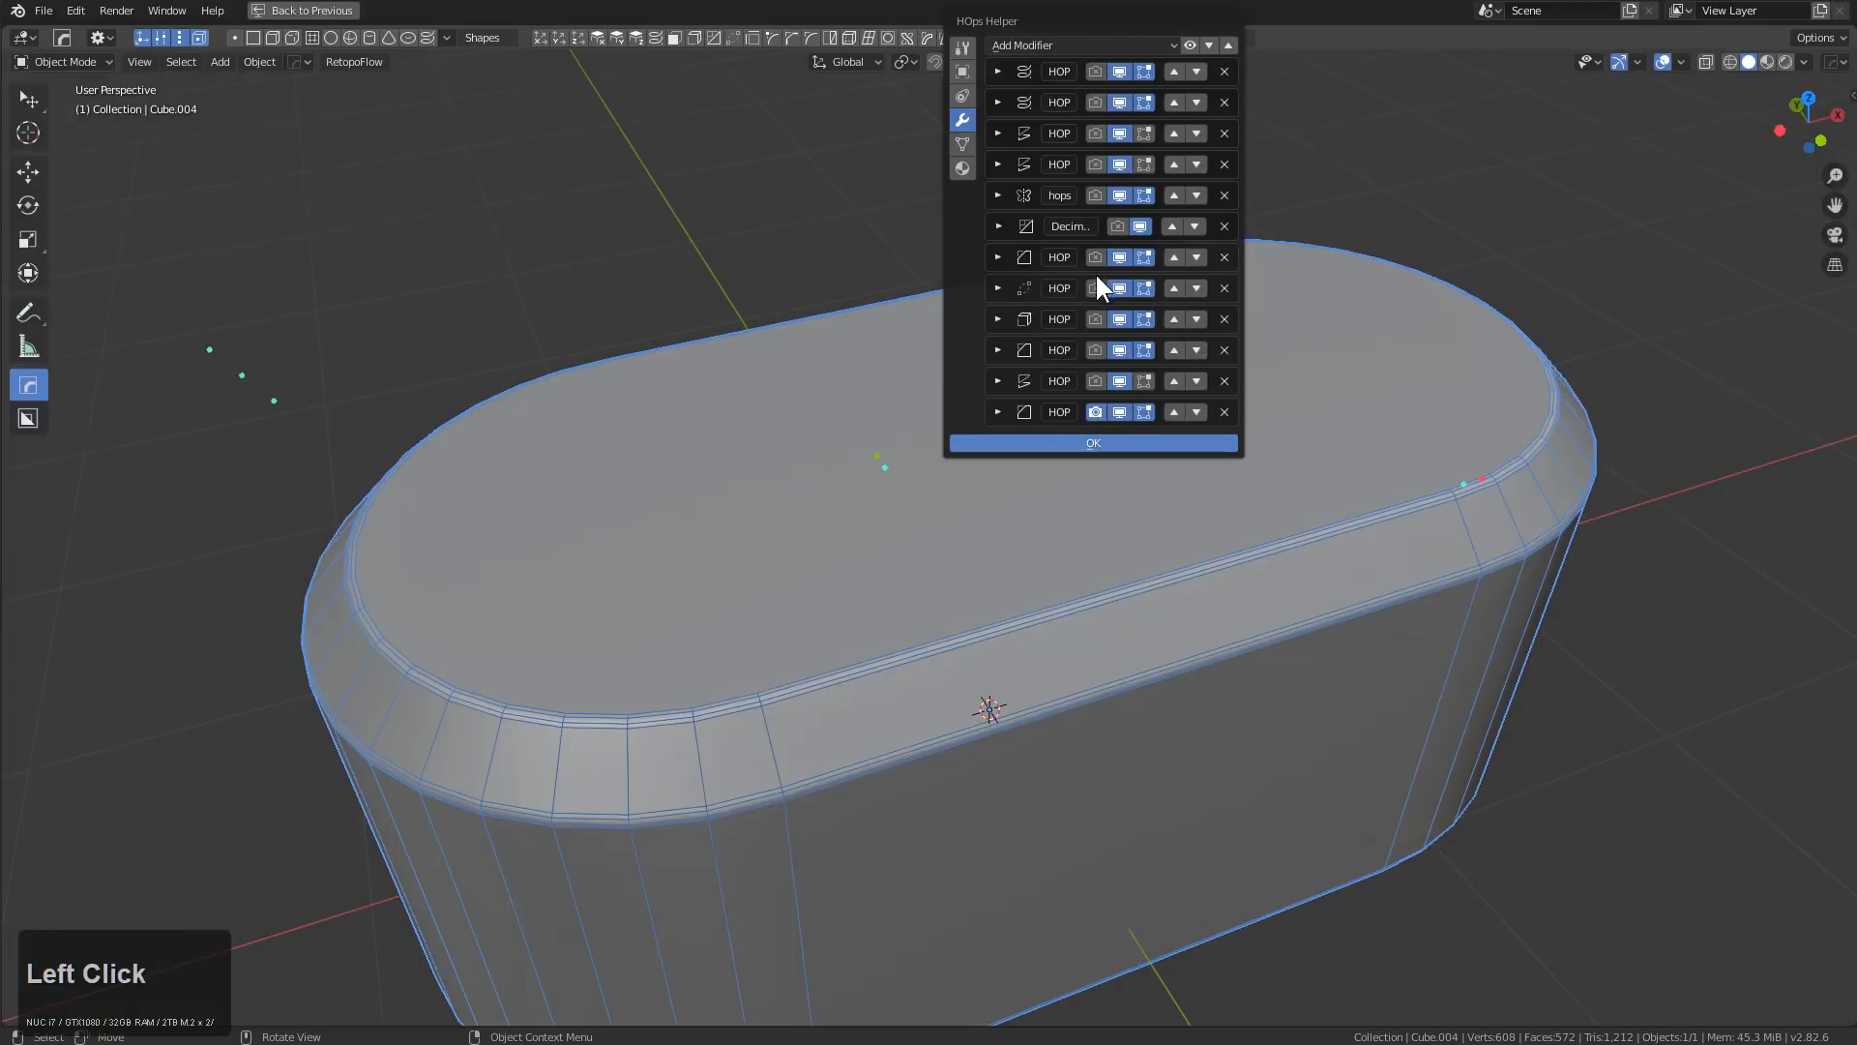
pyautogui.press('Escape')
# Cut a box-shaped notch out of the block's upper front corner with a non-destructive BoxCutter cut
pyautogui.scroll(-3, 940, 420)
pyautogui.moveTo(940, 421); pyautogui.dragTo(1082, 439, button='middle')
pyautogui.click(1210, 531)
pyautogui.rightClick(1398, 580)
pyautogui.press('w')
pyautogui.moveTo(1182, 489); pyautogui.dragTo(1594, 682)
pyautogui.moveTo(1608, 764); pyautogui.dragTo(1518, 663)
pyautogui.moveTo(1518, 662); pyautogui.dragTo(1348, 593, button='middle')
pyautogui.scroll(2, 1123, 535)
pyautogui.scroll(-2, 764, 373)
pyautogui.scroll(1, 773, 358)
# Examine the notched block's bevel modifier dots and the Hard Ops menu in the Hard Ops tool
pyautogui.press('w')
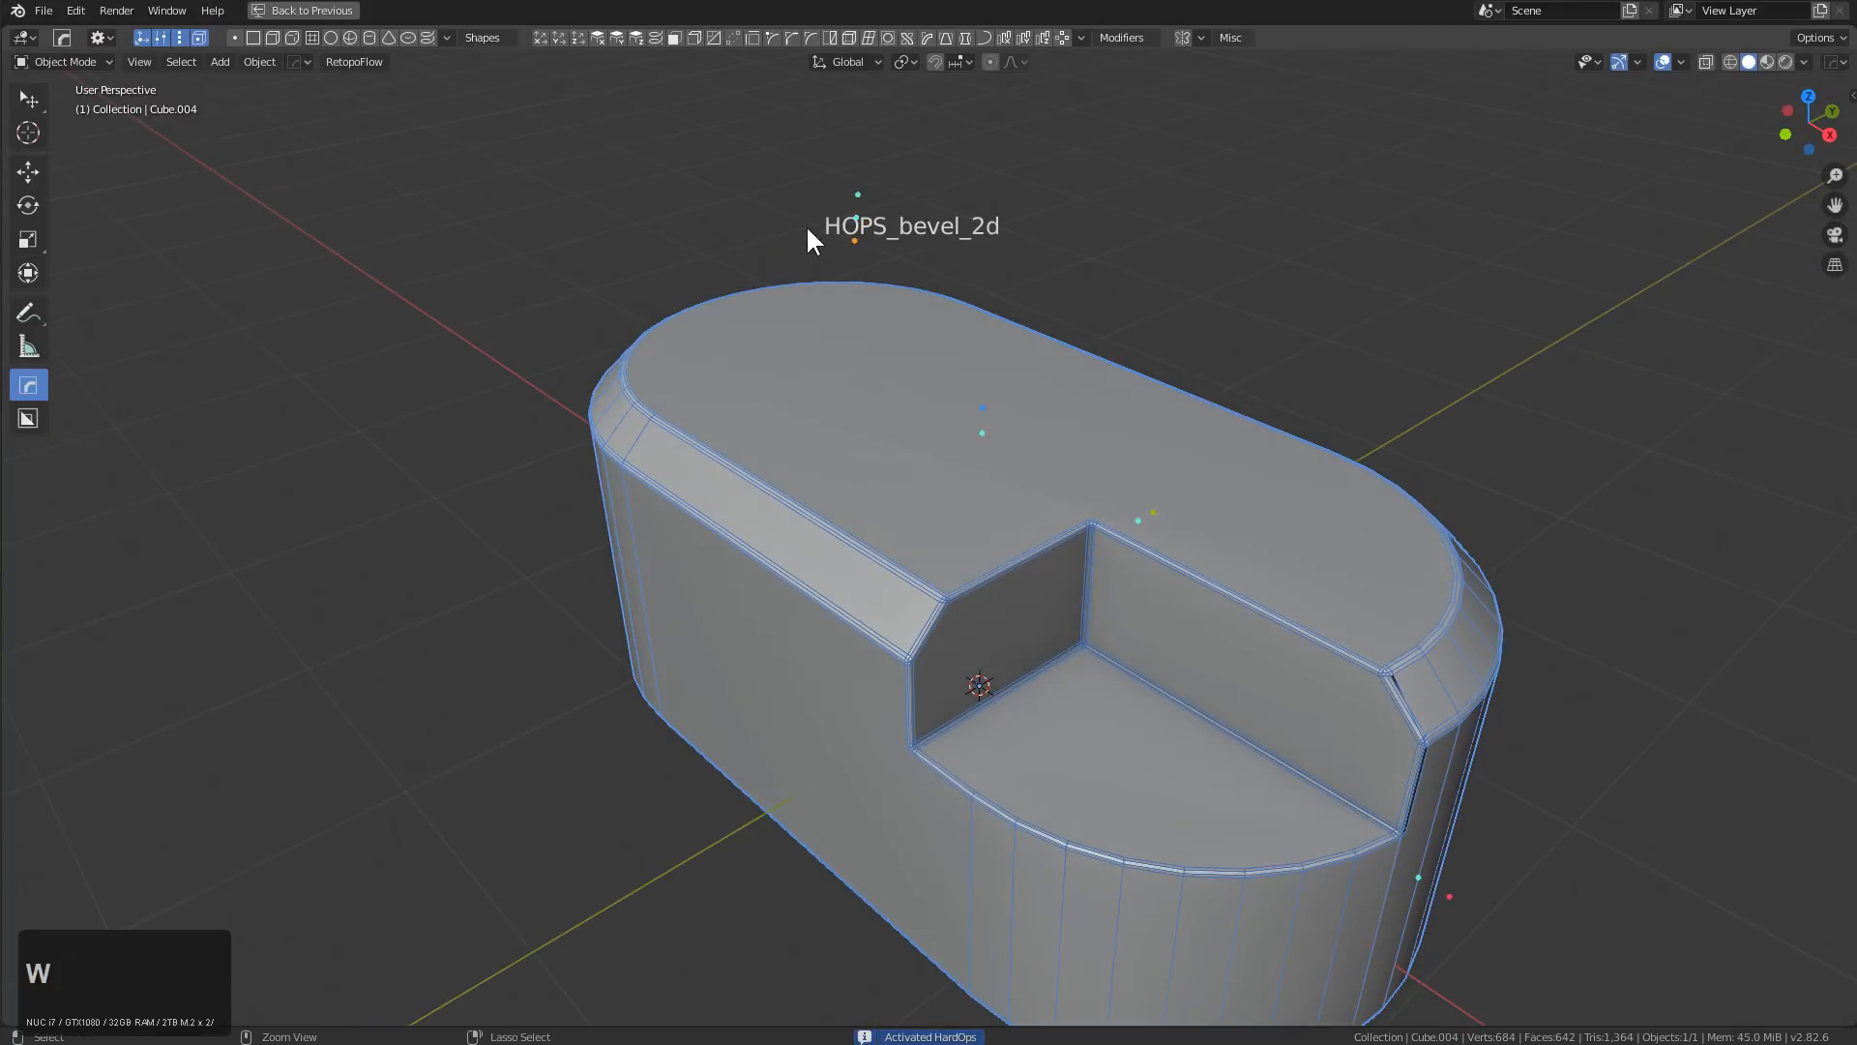
pyautogui.keyDown('ctrl'); pyautogui.click(857, 184); pyautogui.keyUp('ctrl')
pyautogui.keyDown('ctrl'); pyautogui.moveTo(859, 185); pyautogui.dragTo(859, 195); pyautogui.keyUp('ctrl')
pyautogui.press('q')
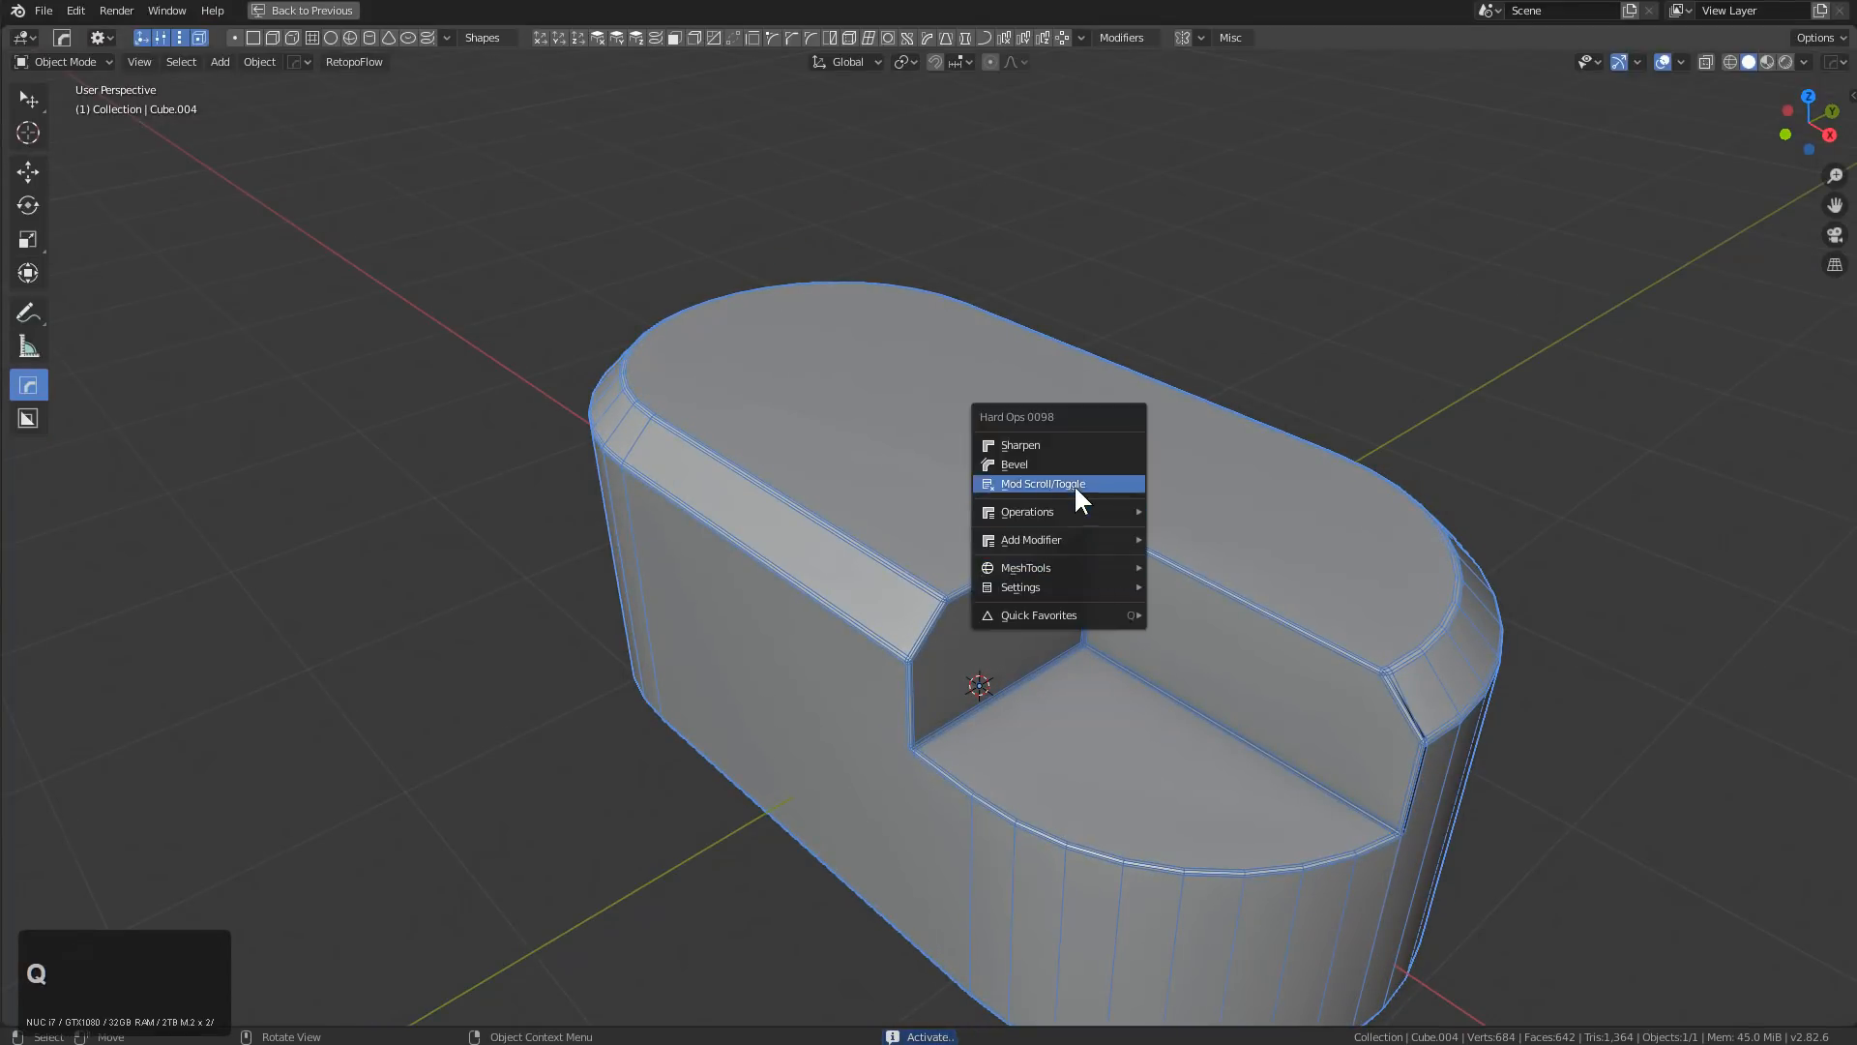
pyautogui.hotkey('alt', 'q')
pyautogui.press('ctrl')
pyautogui.click(1175, 629)
pyautogui.moveTo(1177, 630); pyautogui.dragTo(875, 493, button='middle')
pyautogui.scroll(-2, 890, 518)
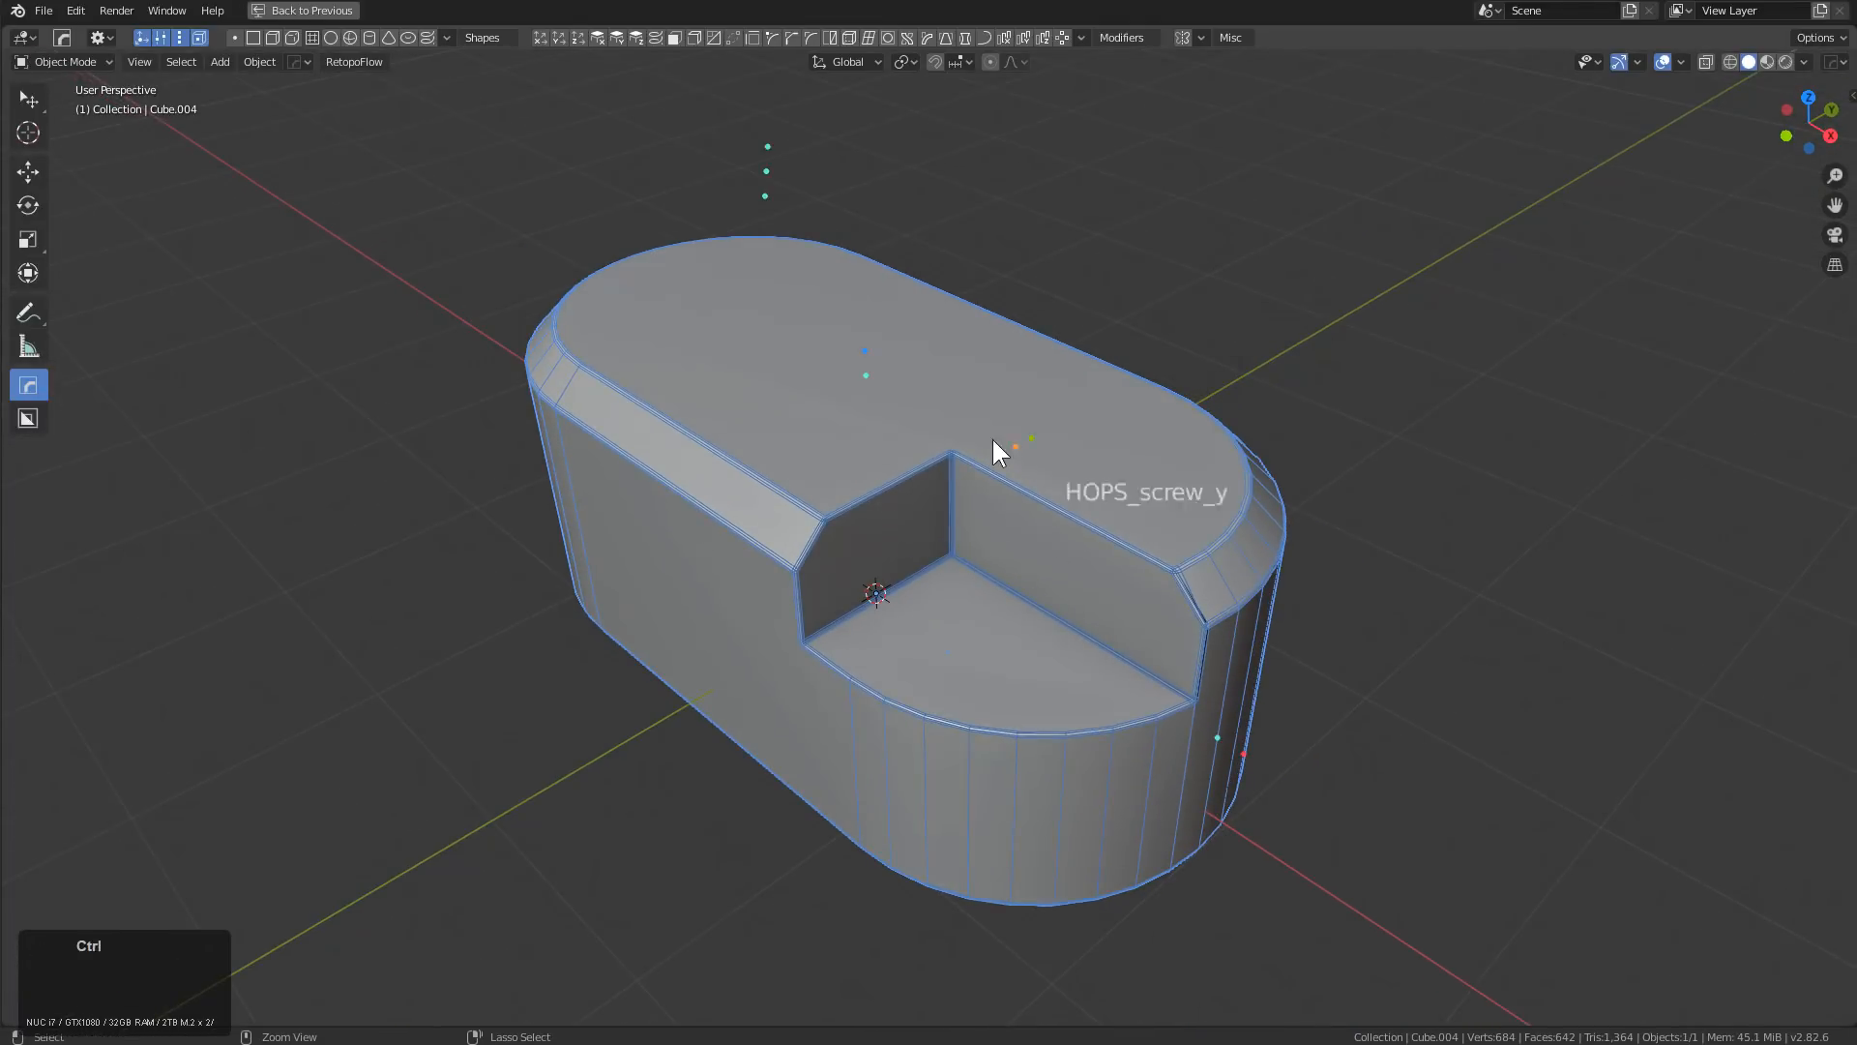
# Reveal the notch's boolean cutter through its modifier dot and hide it again
pyautogui.click(983, 635)
pyautogui.moveTo(983, 606); pyautogui.dragTo(870, 447, button='middle')
pyautogui.keyDown('ctrl'); pyautogui.click(793, 714); pyautogui.keyUp('ctrl')
pyautogui.click(856, 416)
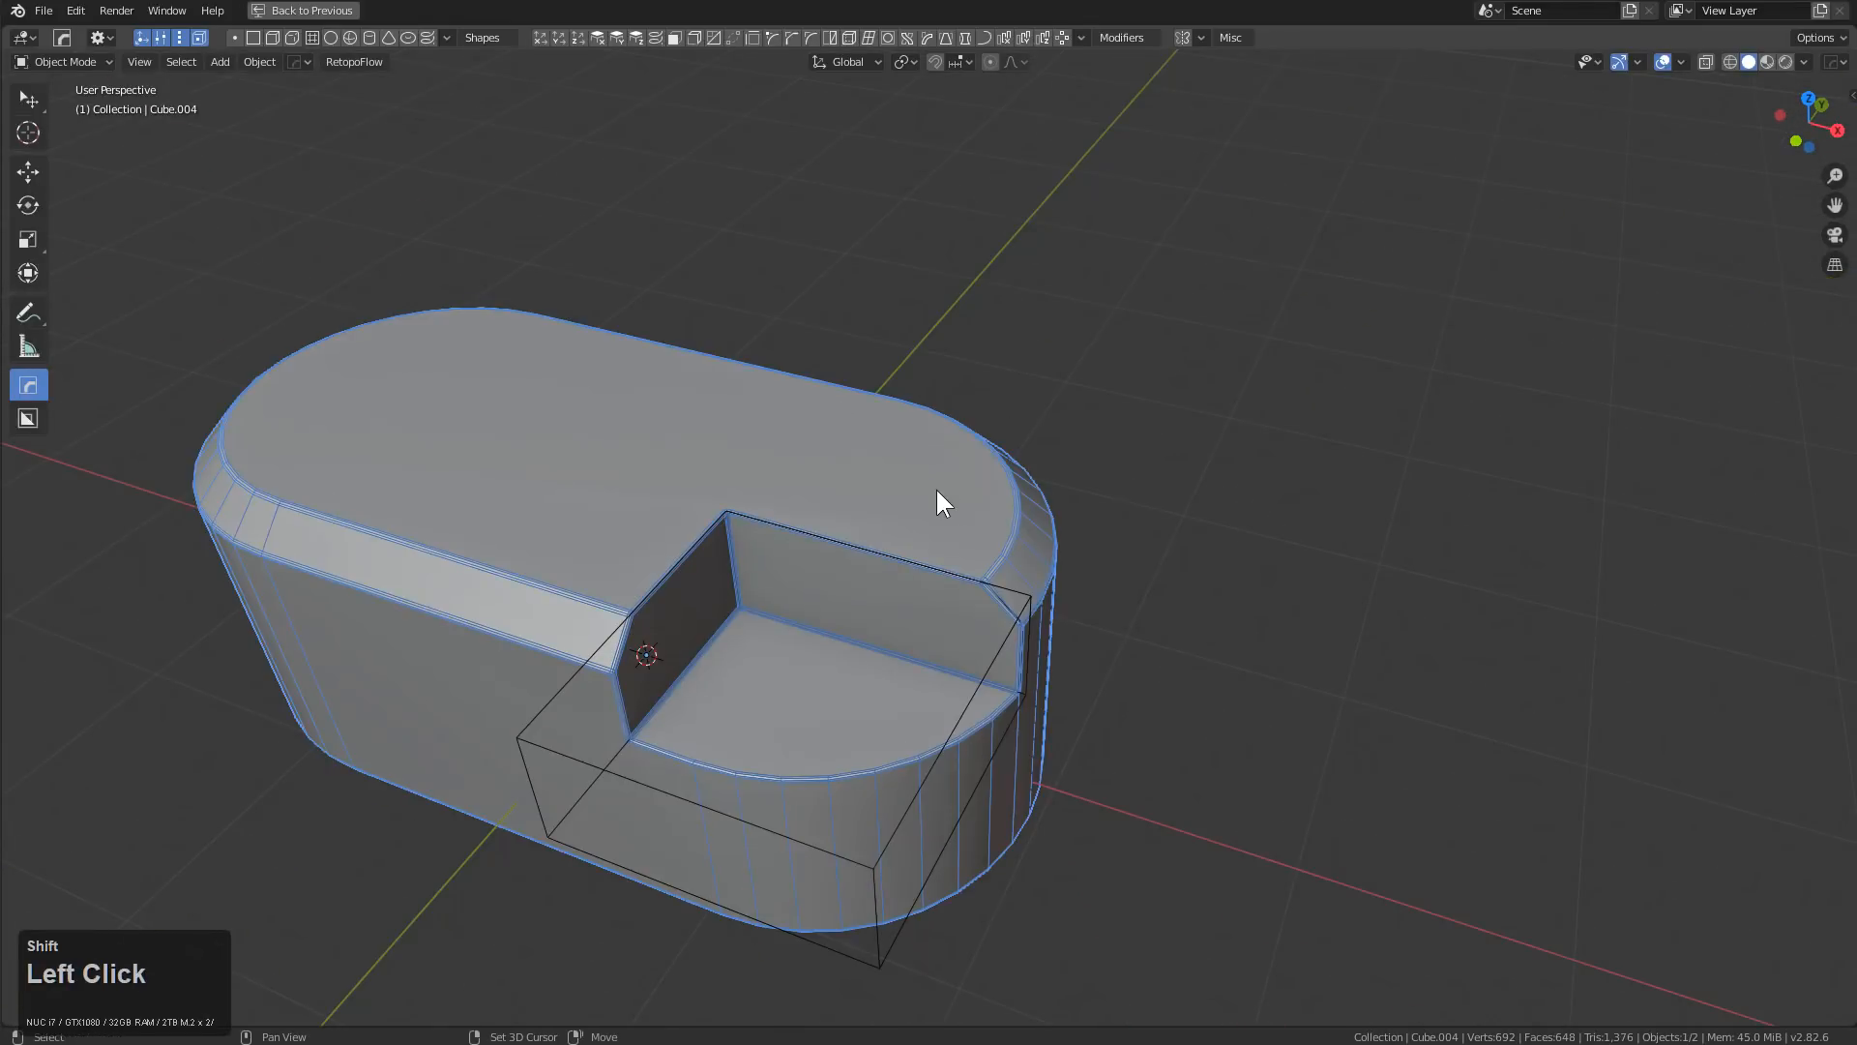
pyautogui.press('h')
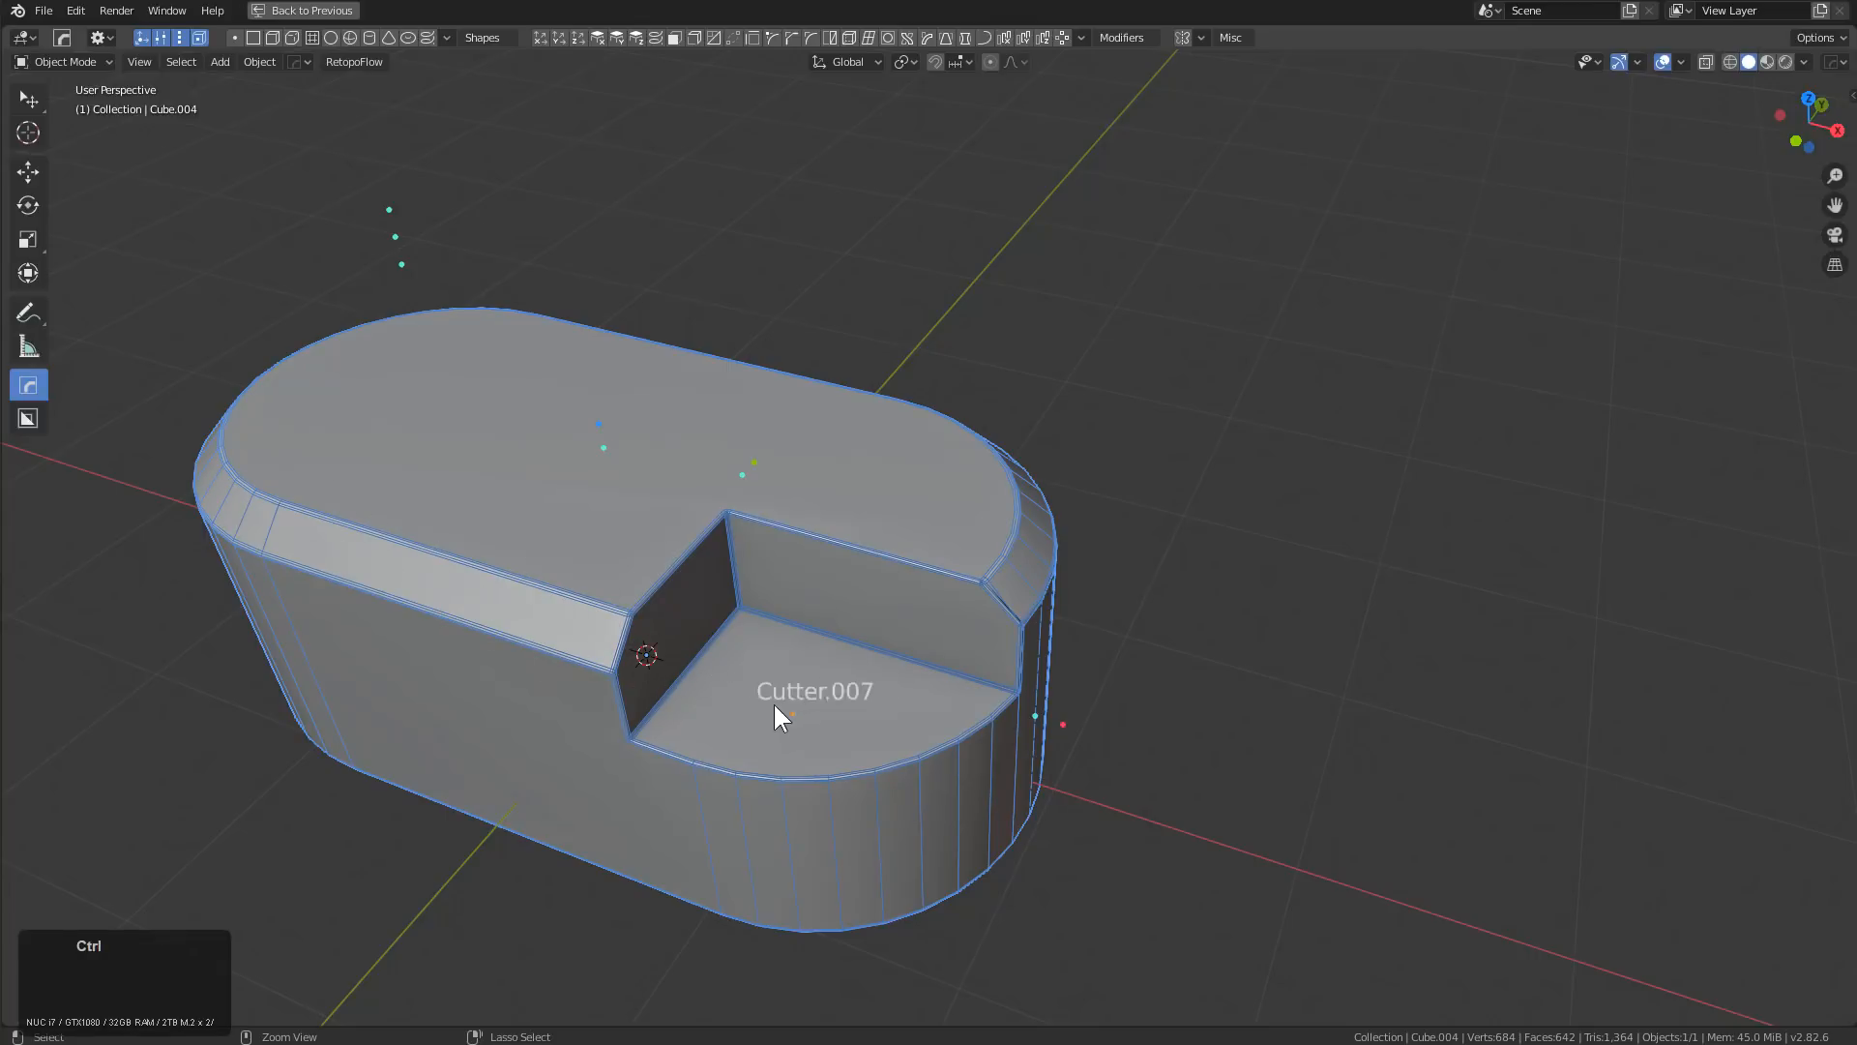
# Set the Fade Distance of the Hard Ops modifier dots to 100
pyautogui.click(99, 38)
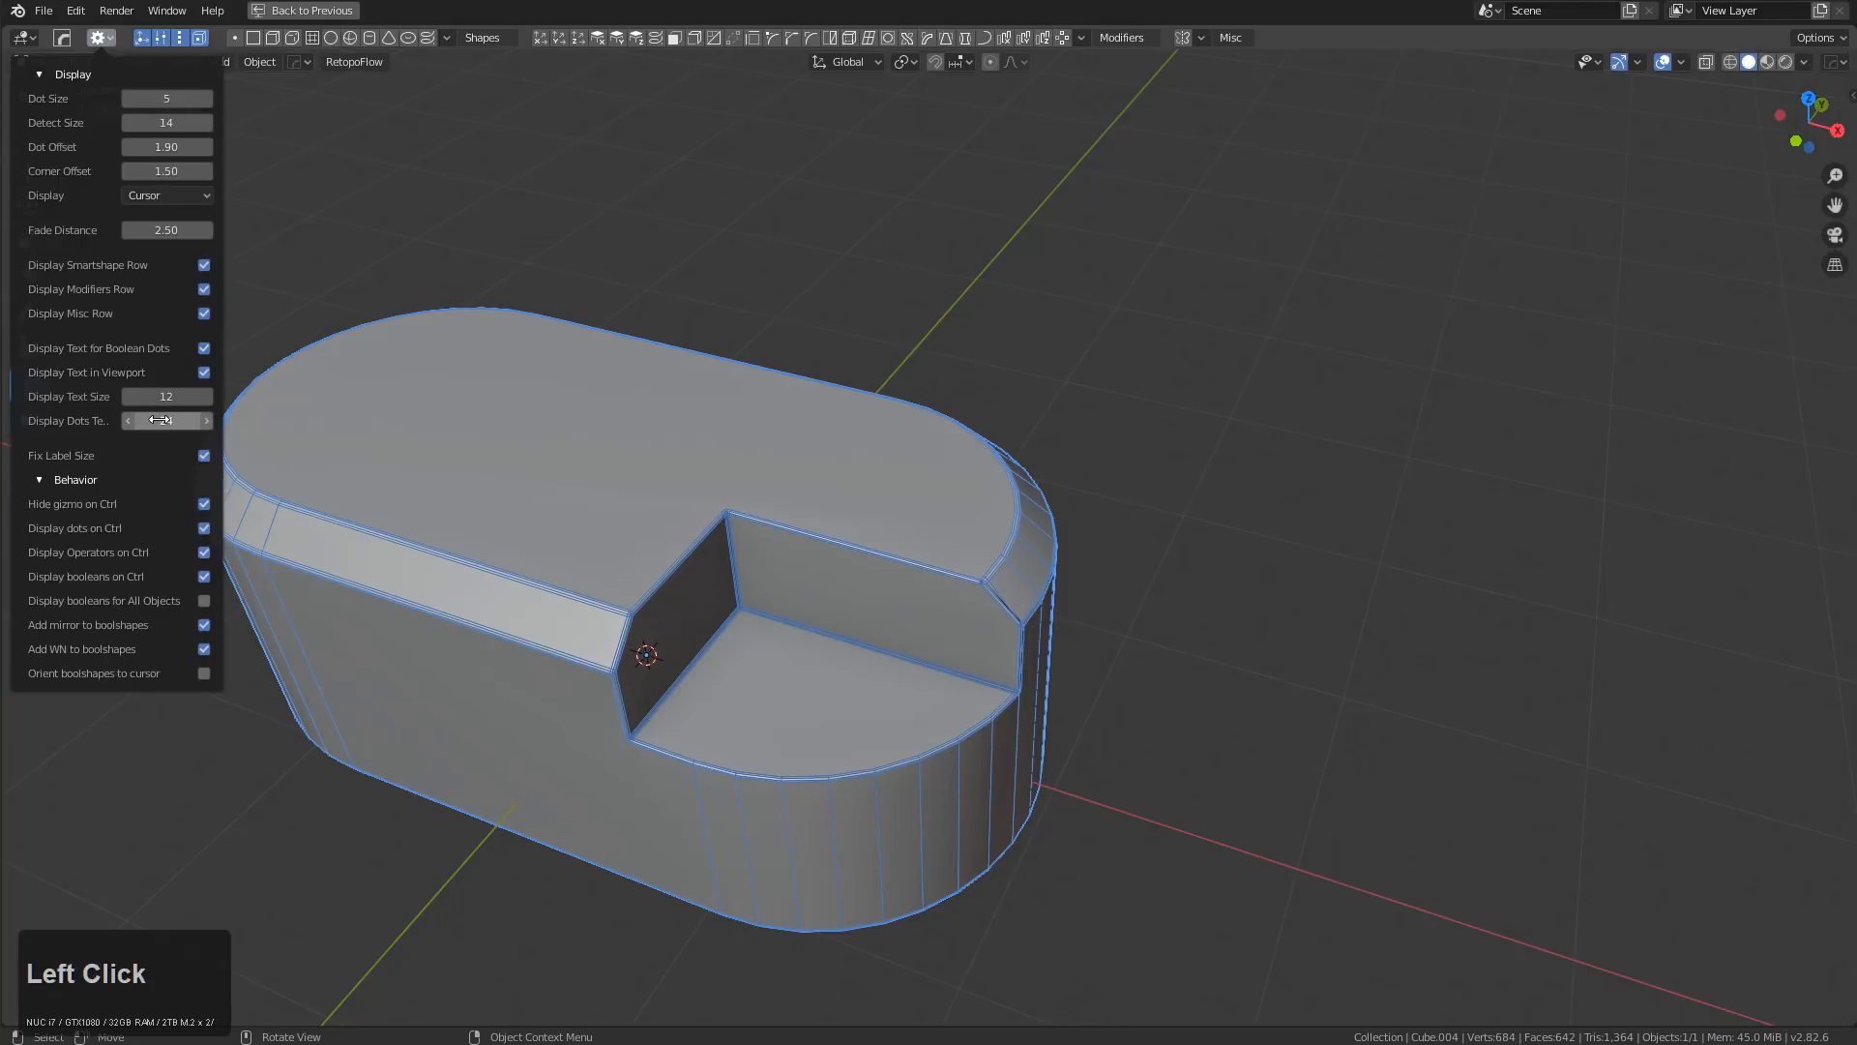
pyautogui.click(166, 223)
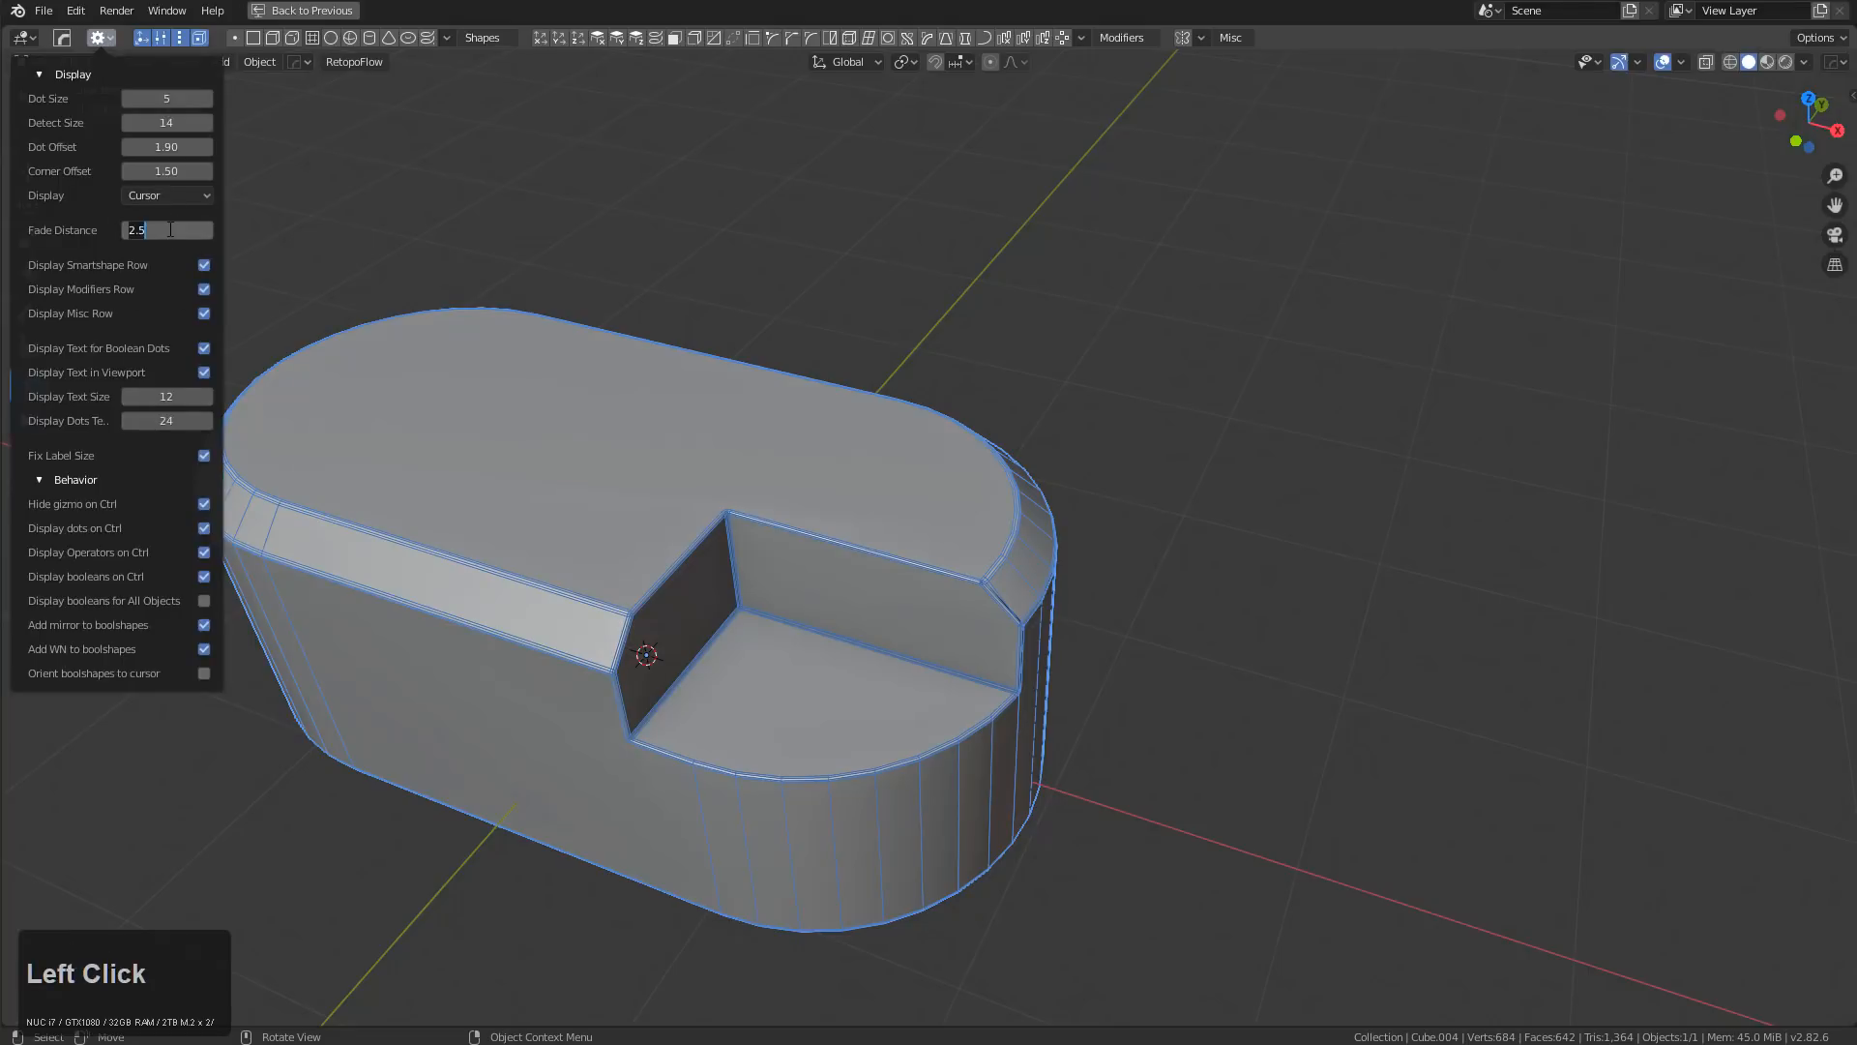
pyautogui.write('100')
pyautogui.press('KP_Enter')
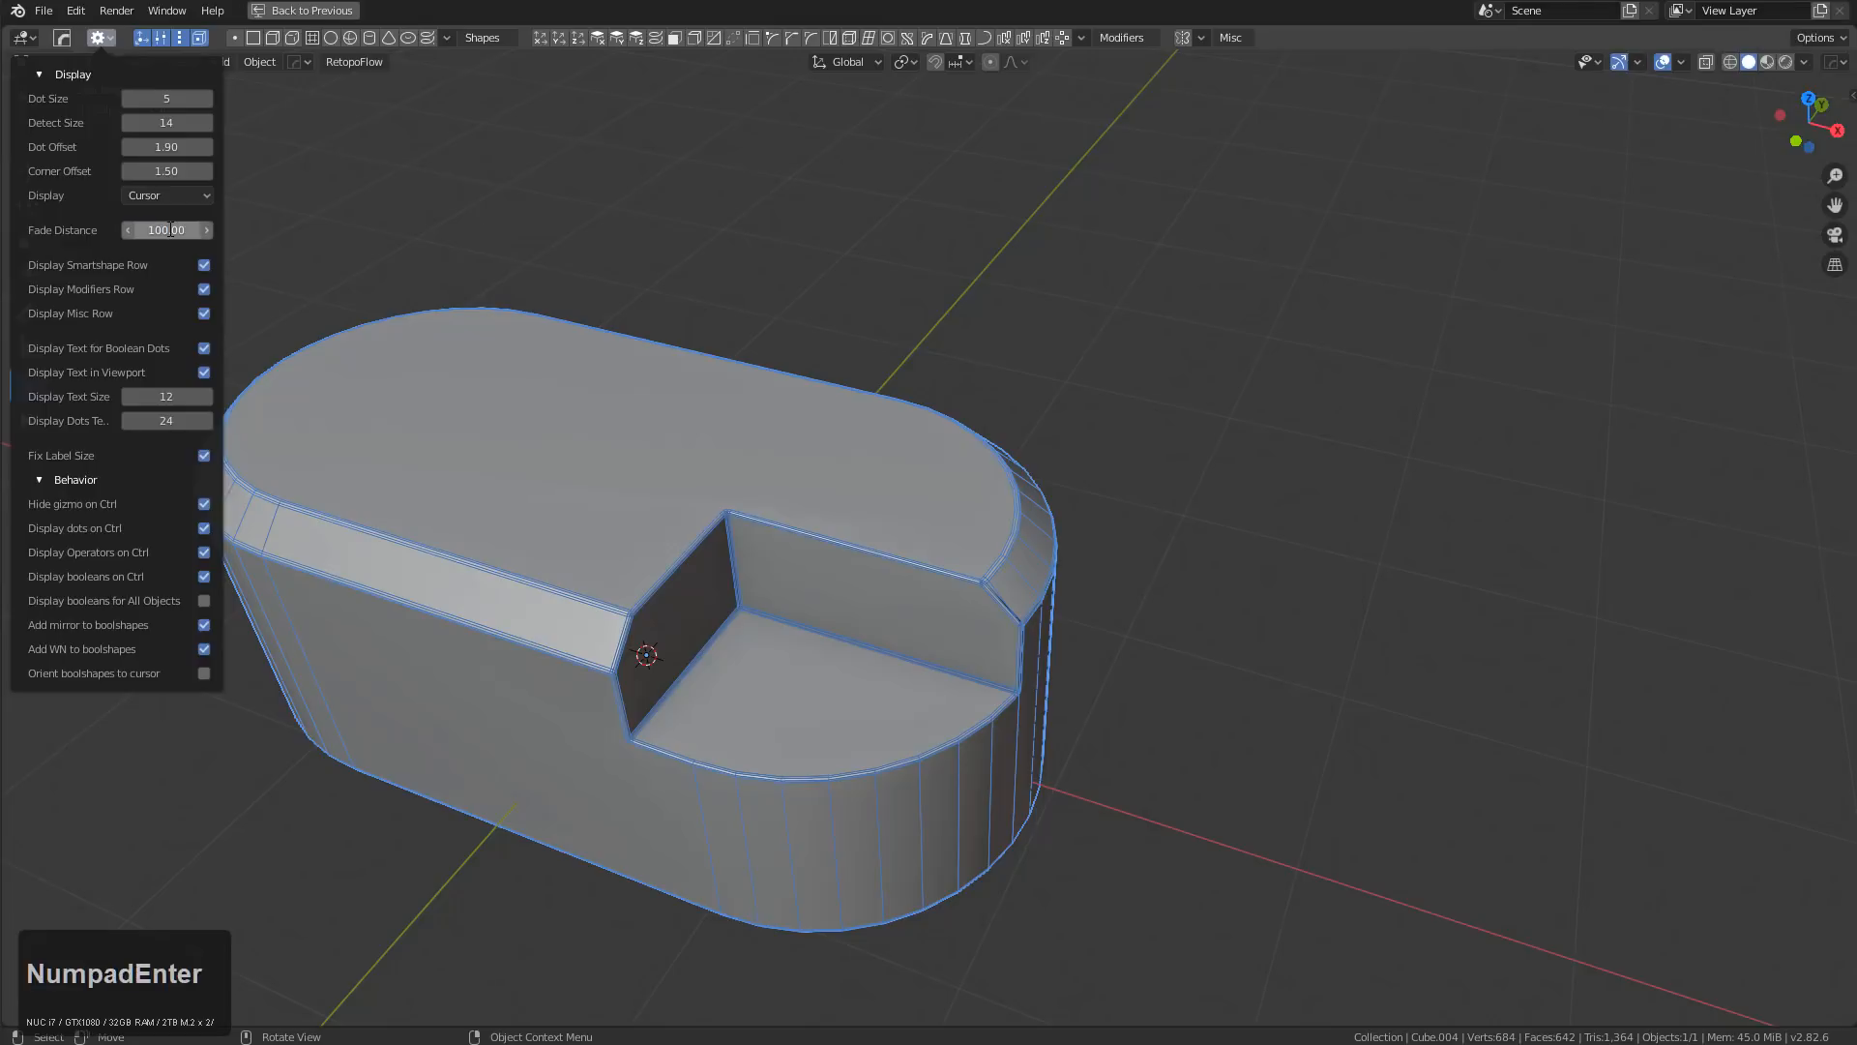
pyautogui.press('ctrl+KP_Enter')
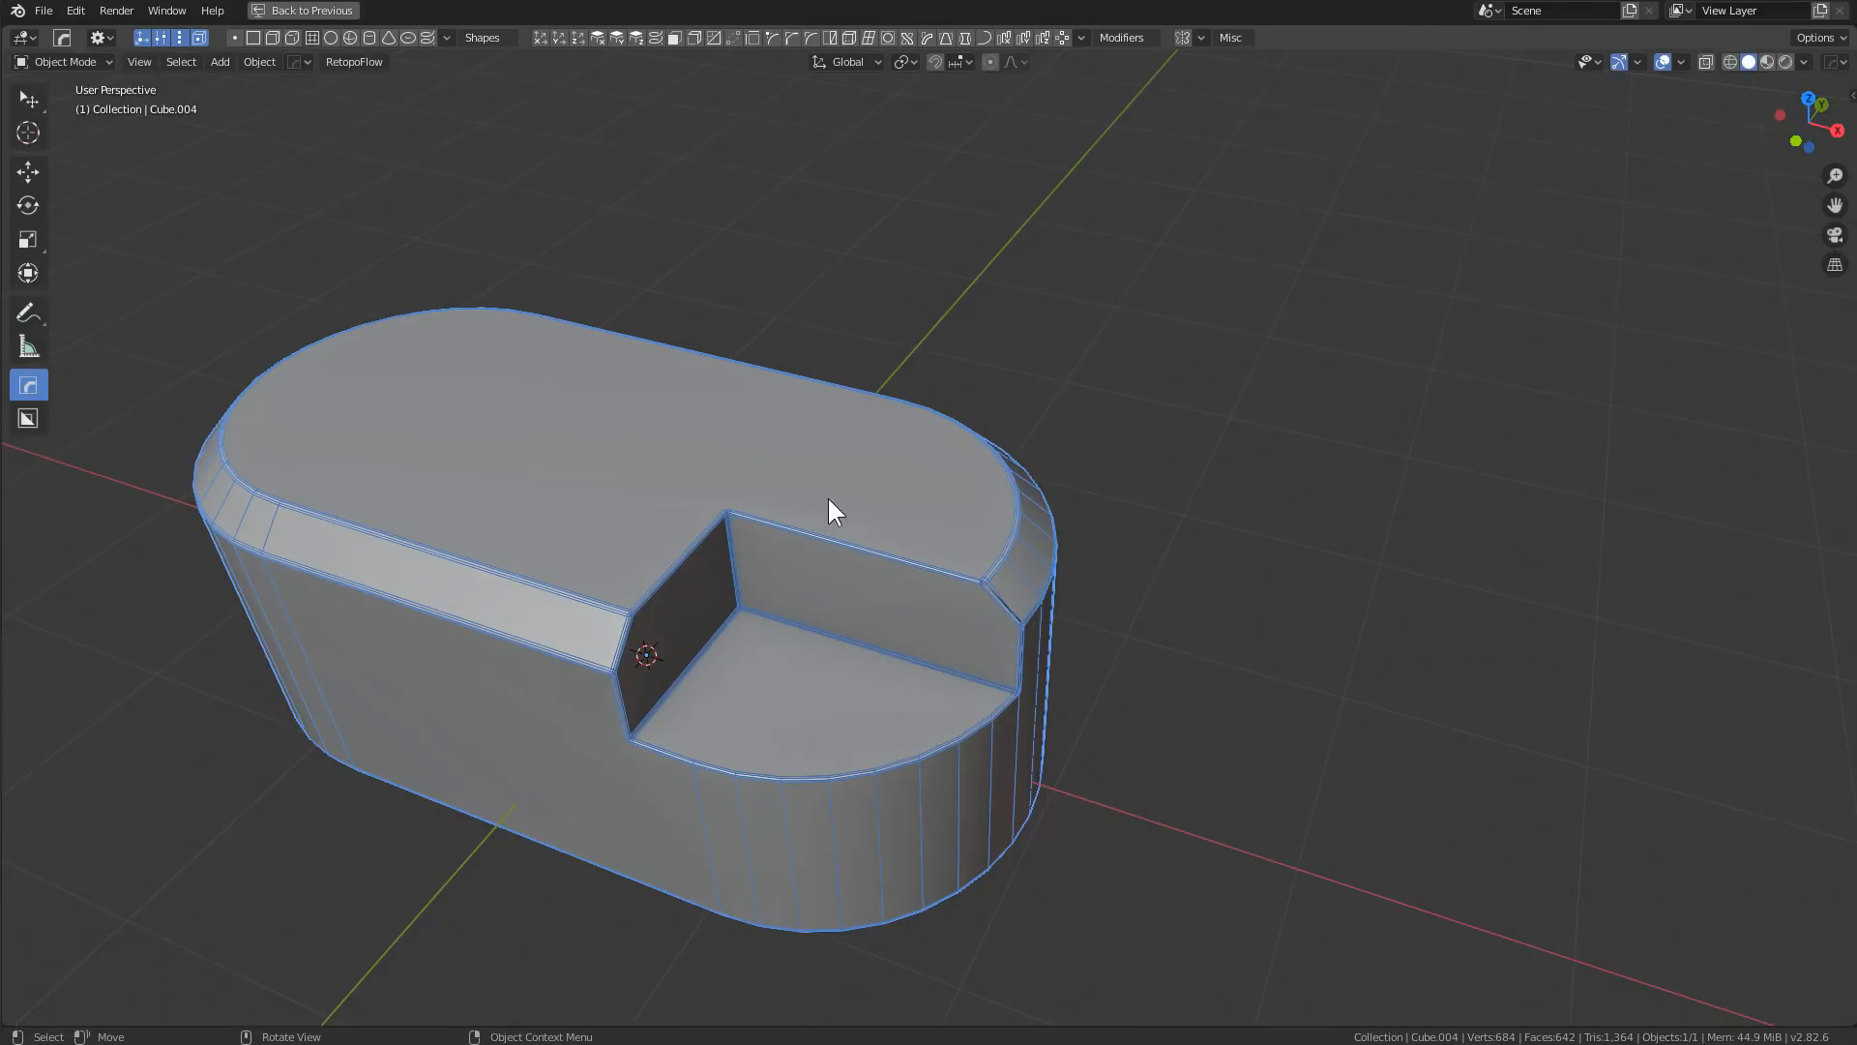
# Add two more modifiers to the notched block and adjust them with their modifier dots
pyautogui.scroll(-3, 832, 498)
pyautogui.moveTo(812, 522); pyautogui.dragTo(979, 208, button='middle')
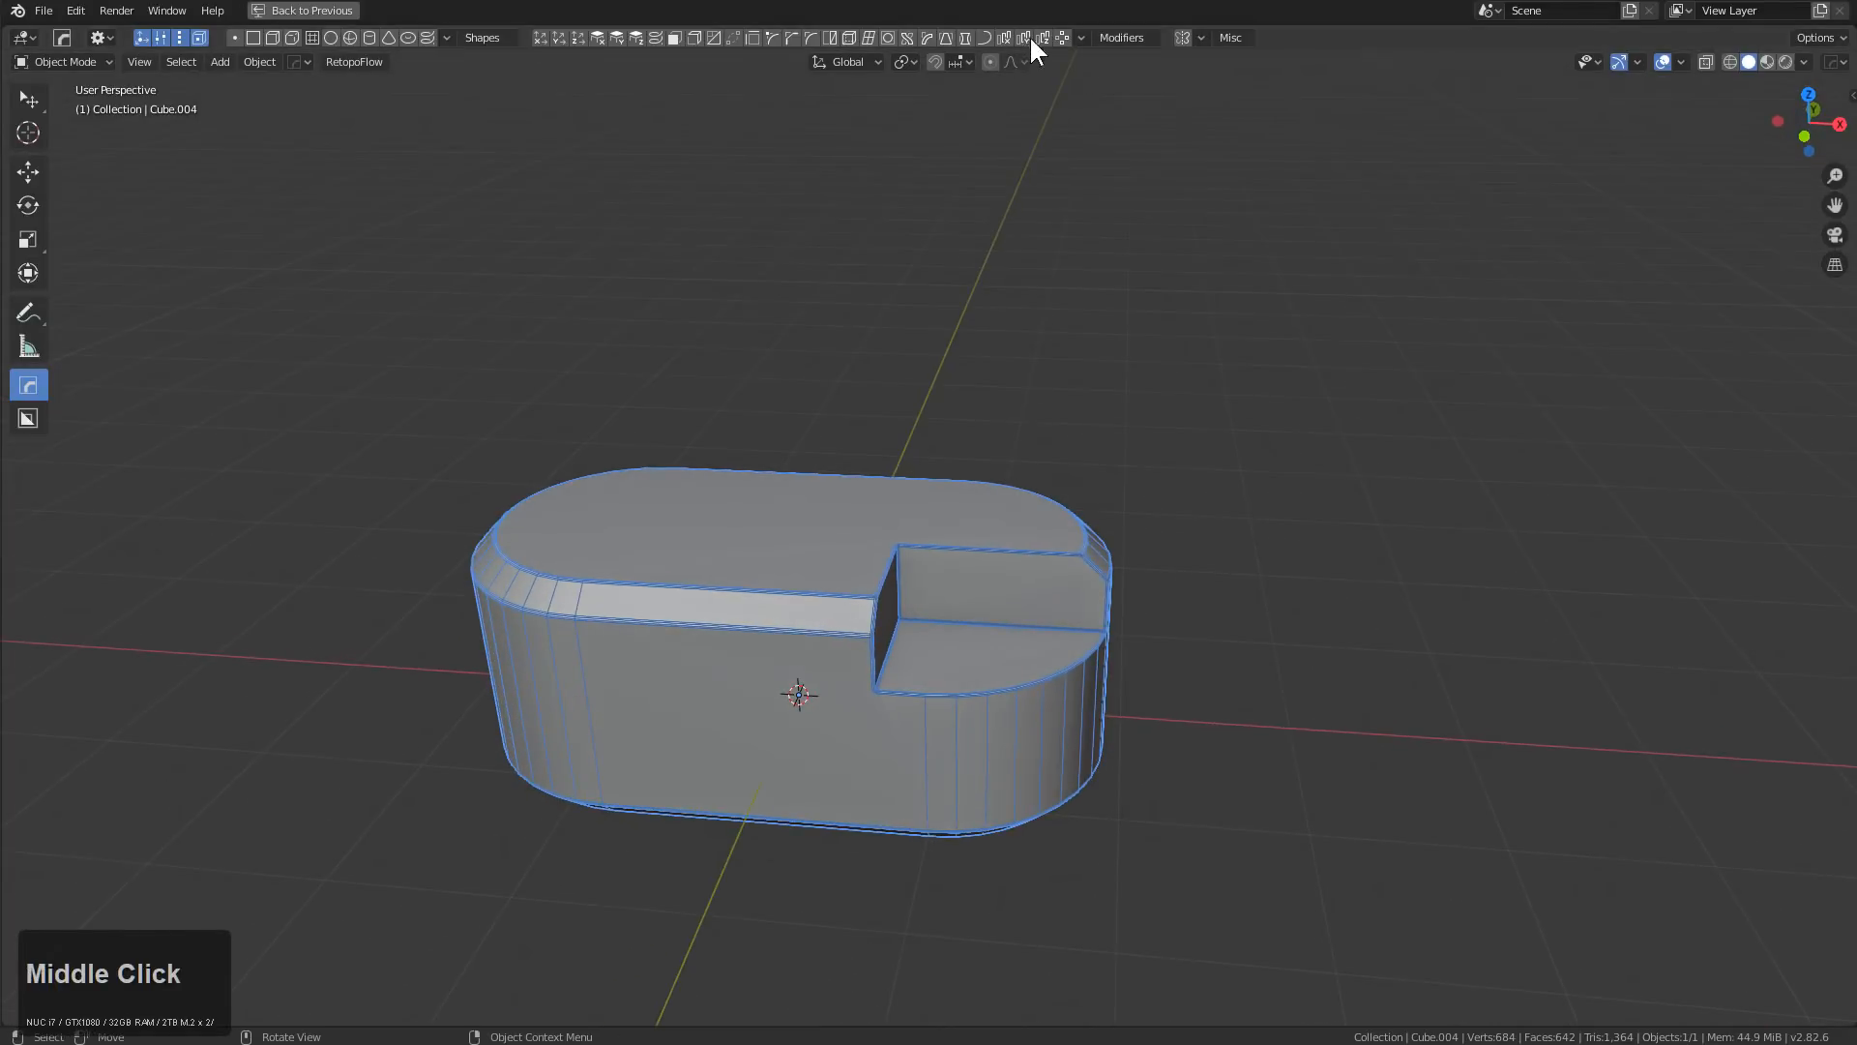
pyautogui.click(1045, 37)
pyautogui.scroll(-2, 938, 363)
pyautogui.moveTo(938, 363); pyautogui.dragTo(849, 549, button='middle')
pyautogui.moveTo(849, 549); pyautogui.dragTo(974, 236)
pyautogui.press('1')
pyautogui.moveTo(973, 236); pyautogui.dragTo(1131, 626, button='middle')
pyautogui.click(1011, 34)
pyautogui.moveTo(1126, 729); pyautogui.dragTo(1227, 684)
pyautogui.press('1')
pyautogui.moveTo(1058, 601); pyautogui.dragTo(935, 206, button='middle')
pyautogui.moveTo(1088, 431); pyautogui.dragTo(735, 426, button='middle')
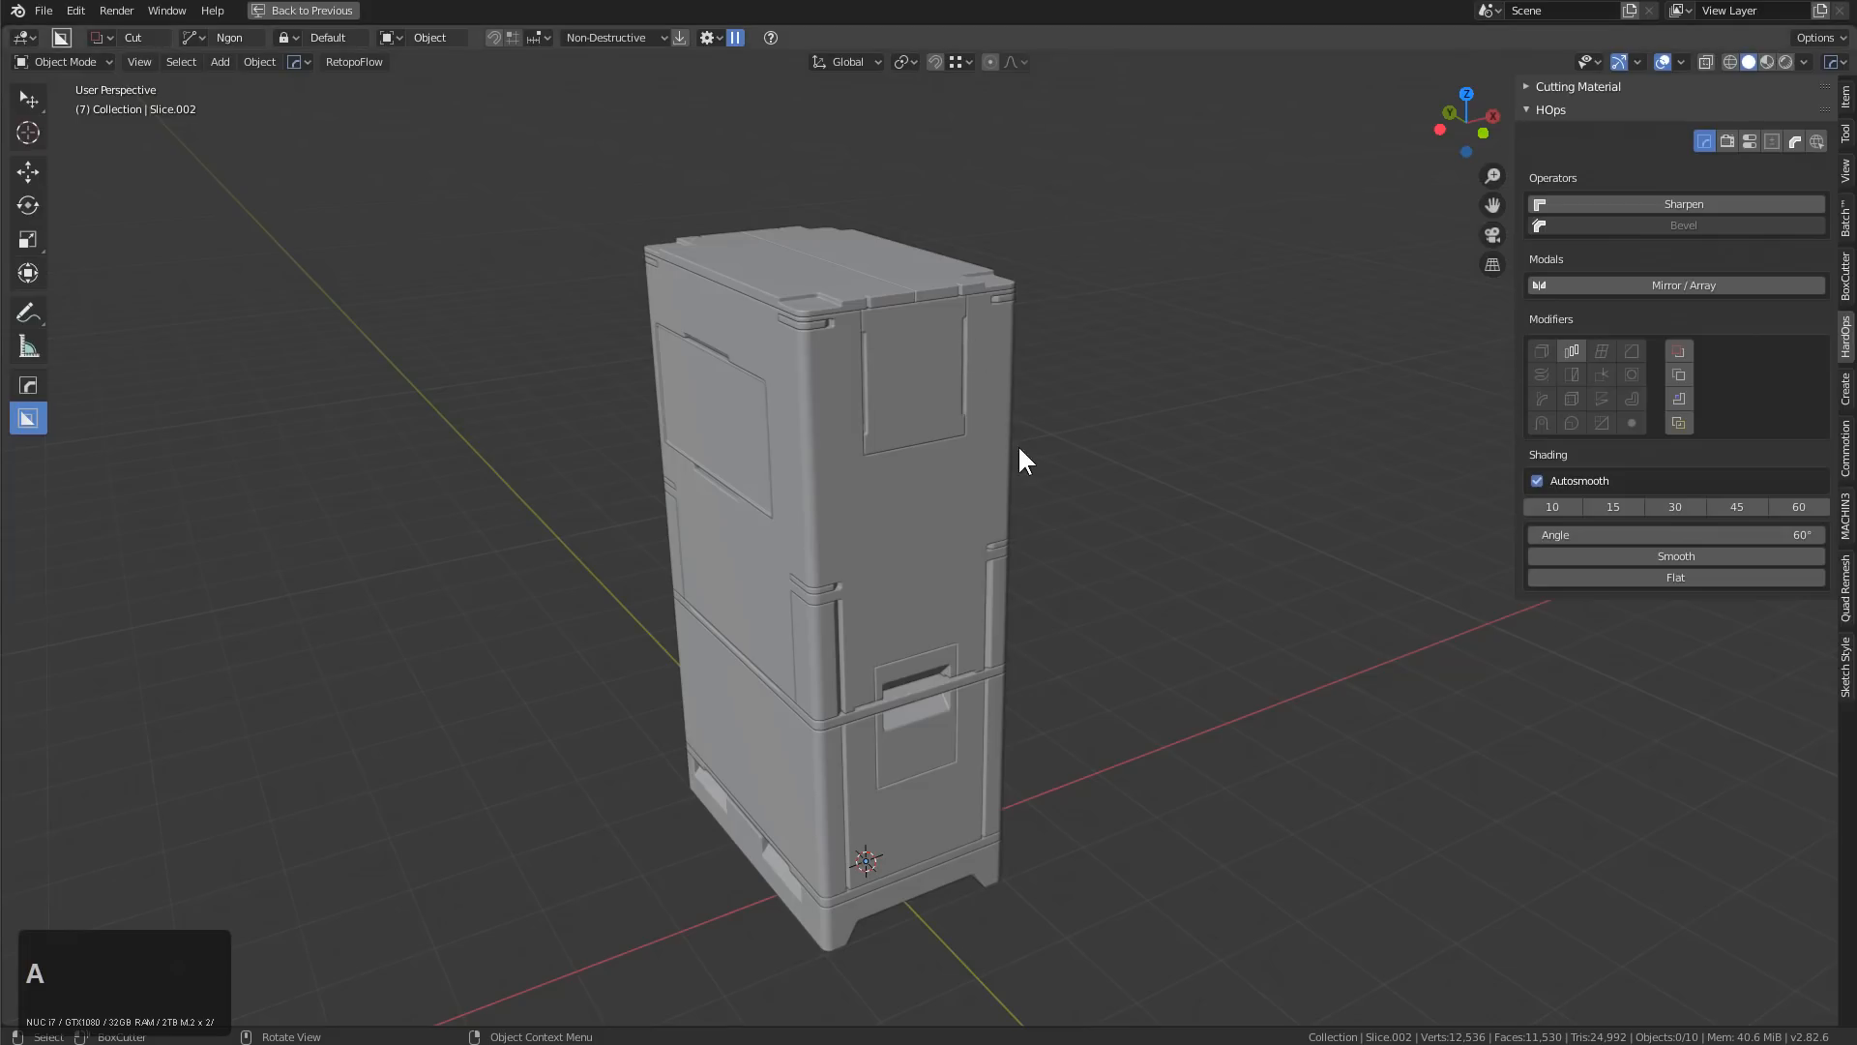
# Select all parts of the cabinet model and assign them a new blank material
pyautogui.moveTo(977, 477); pyautogui.dragTo(954, 514, button='middle')
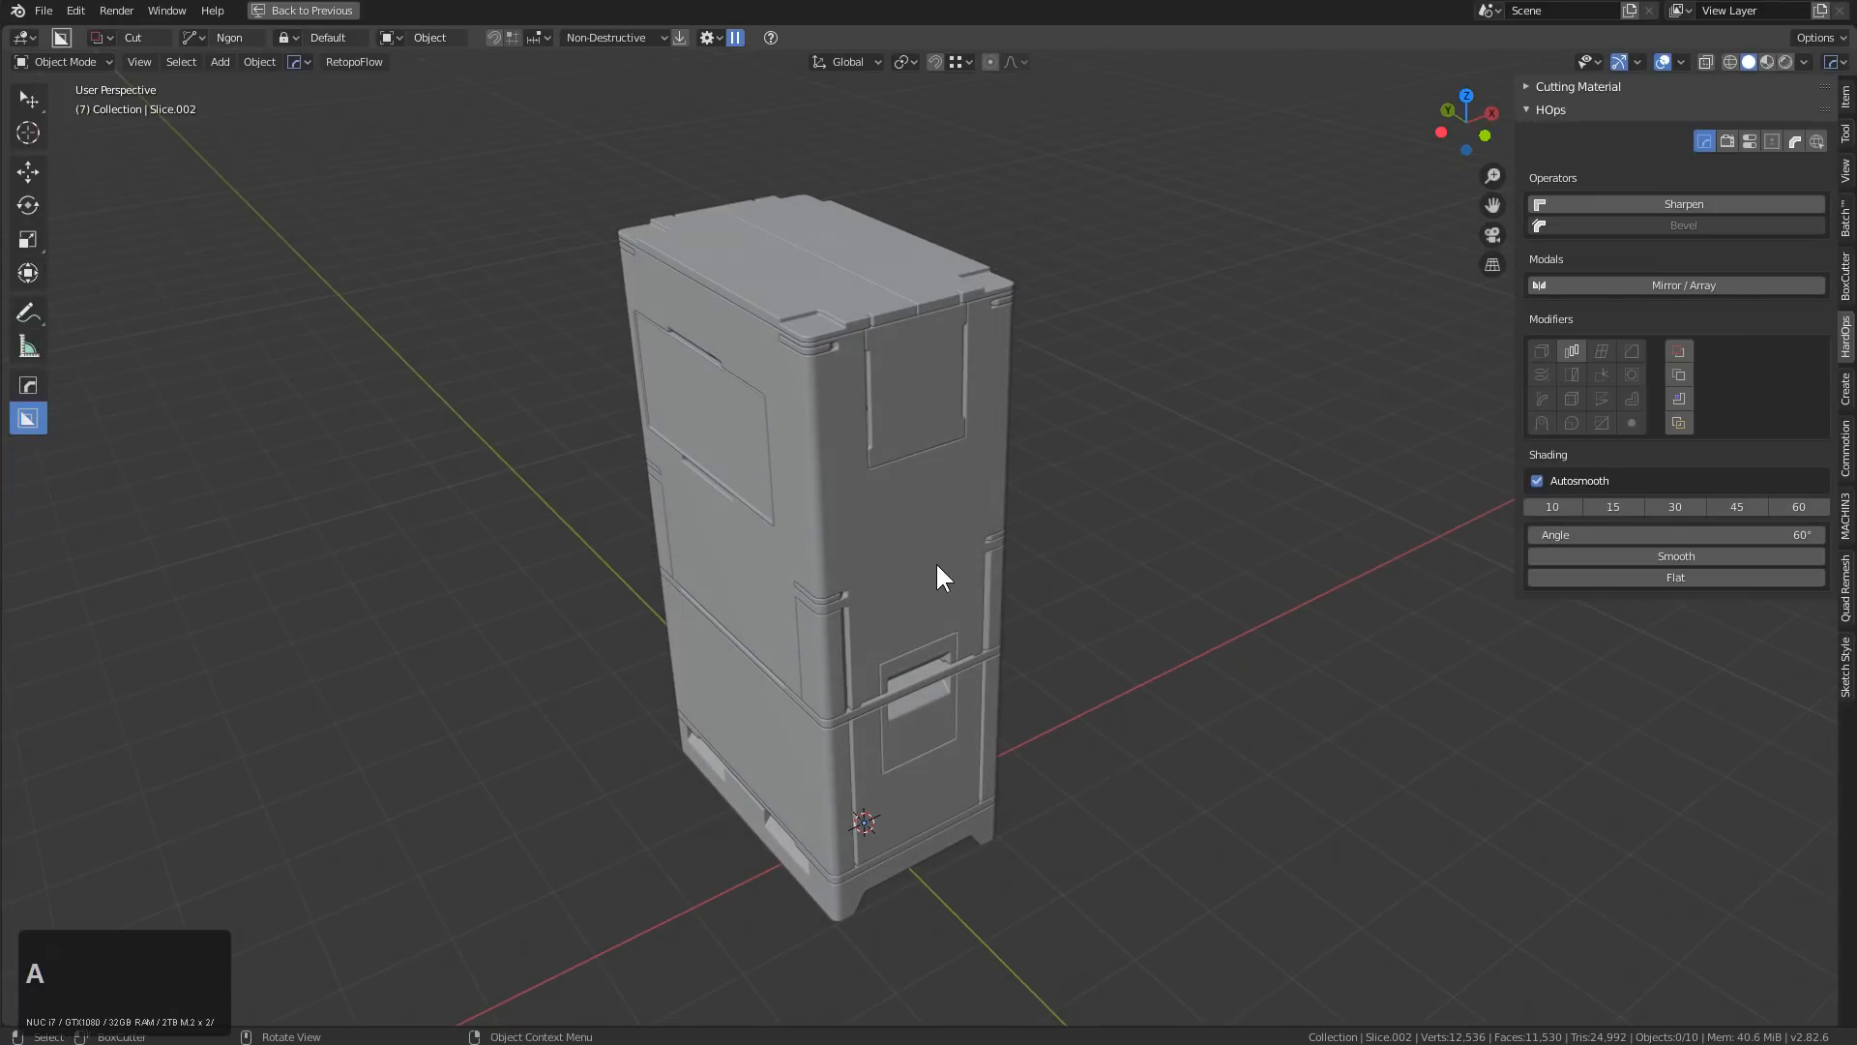
pyautogui.middleClick(903, 563)
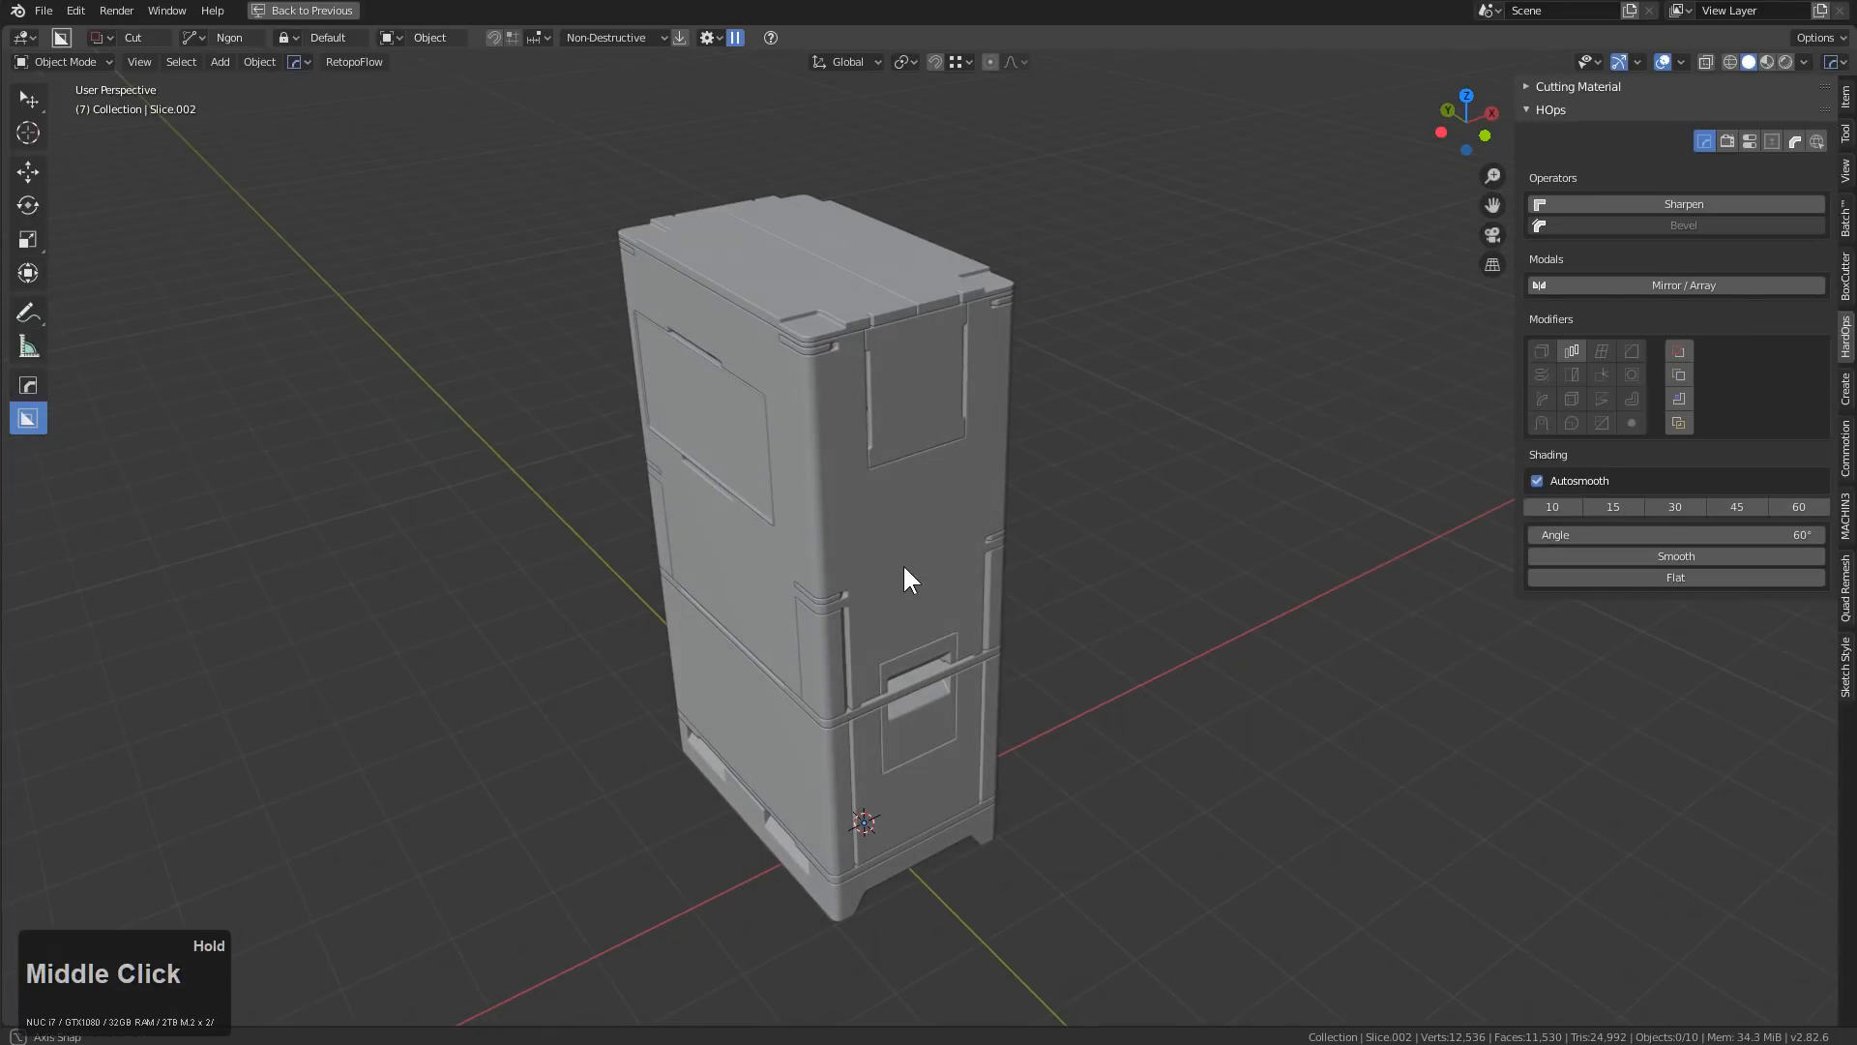
pyautogui.press('a')
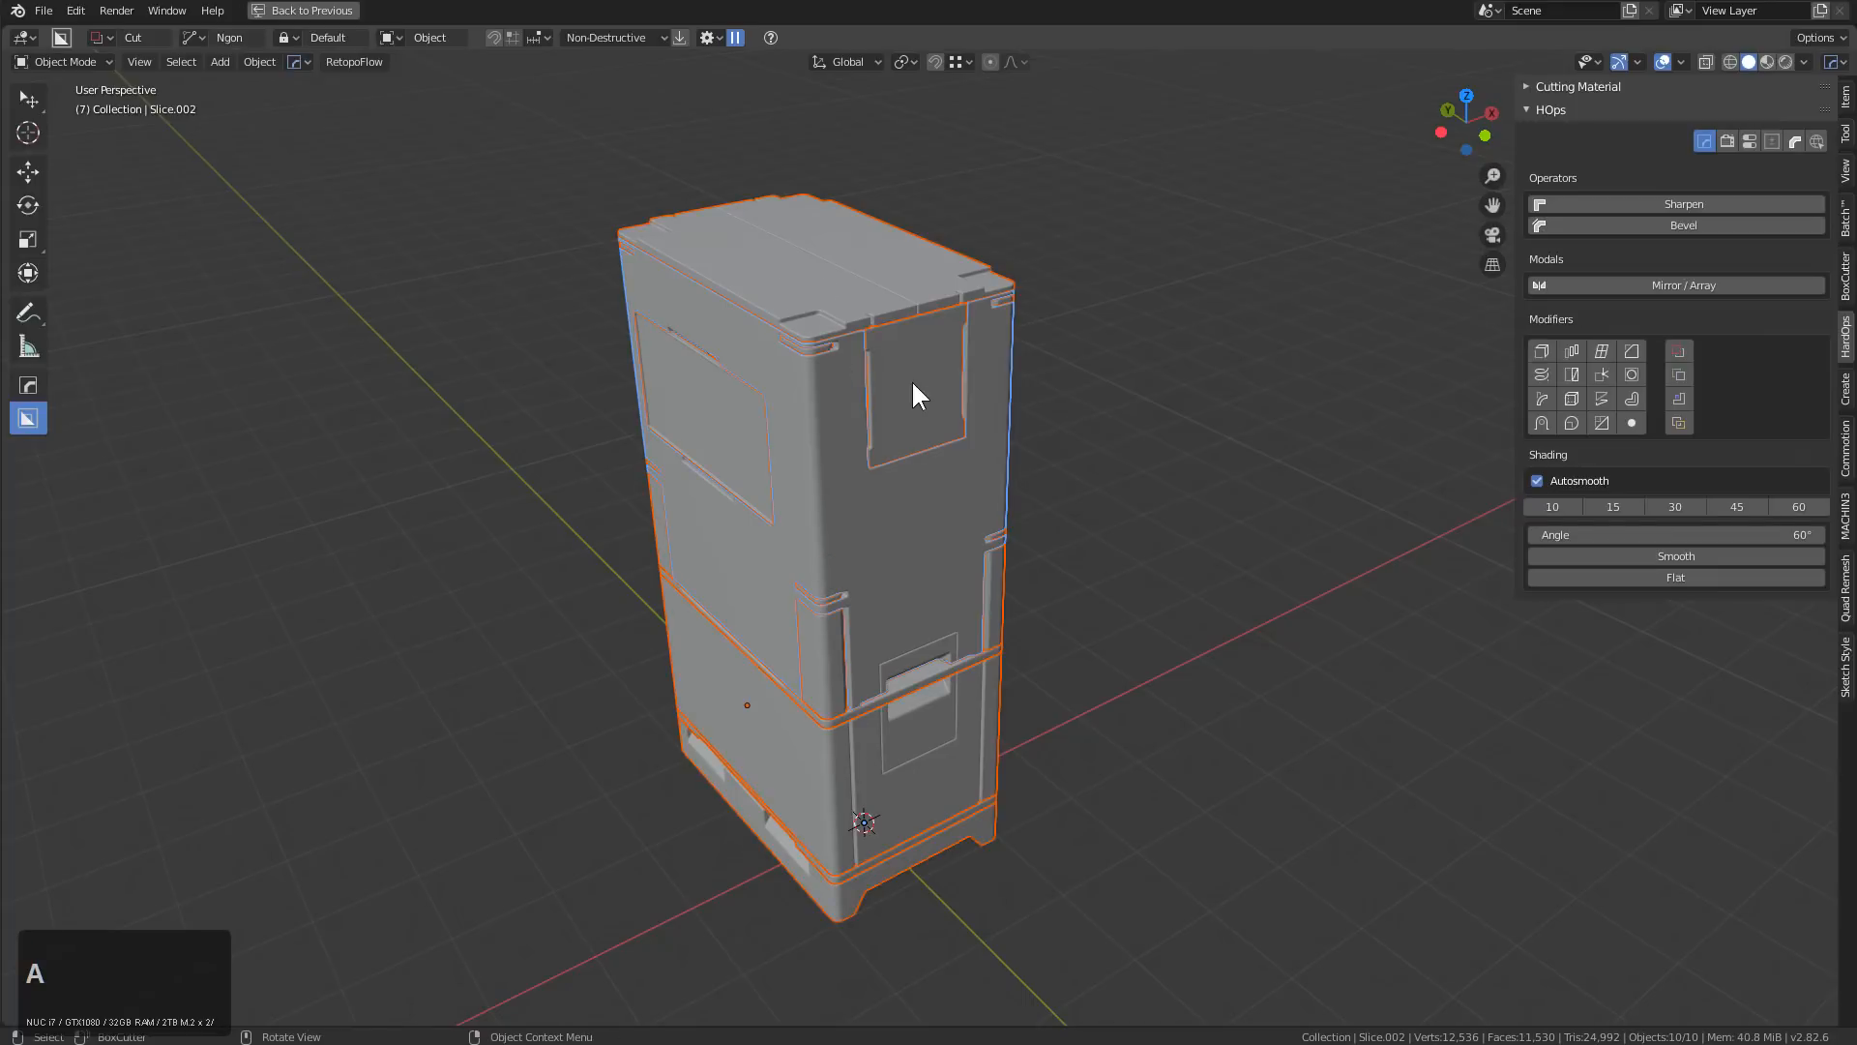
pyautogui.scroll(2, 909, 372)
pyautogui.press('shift')
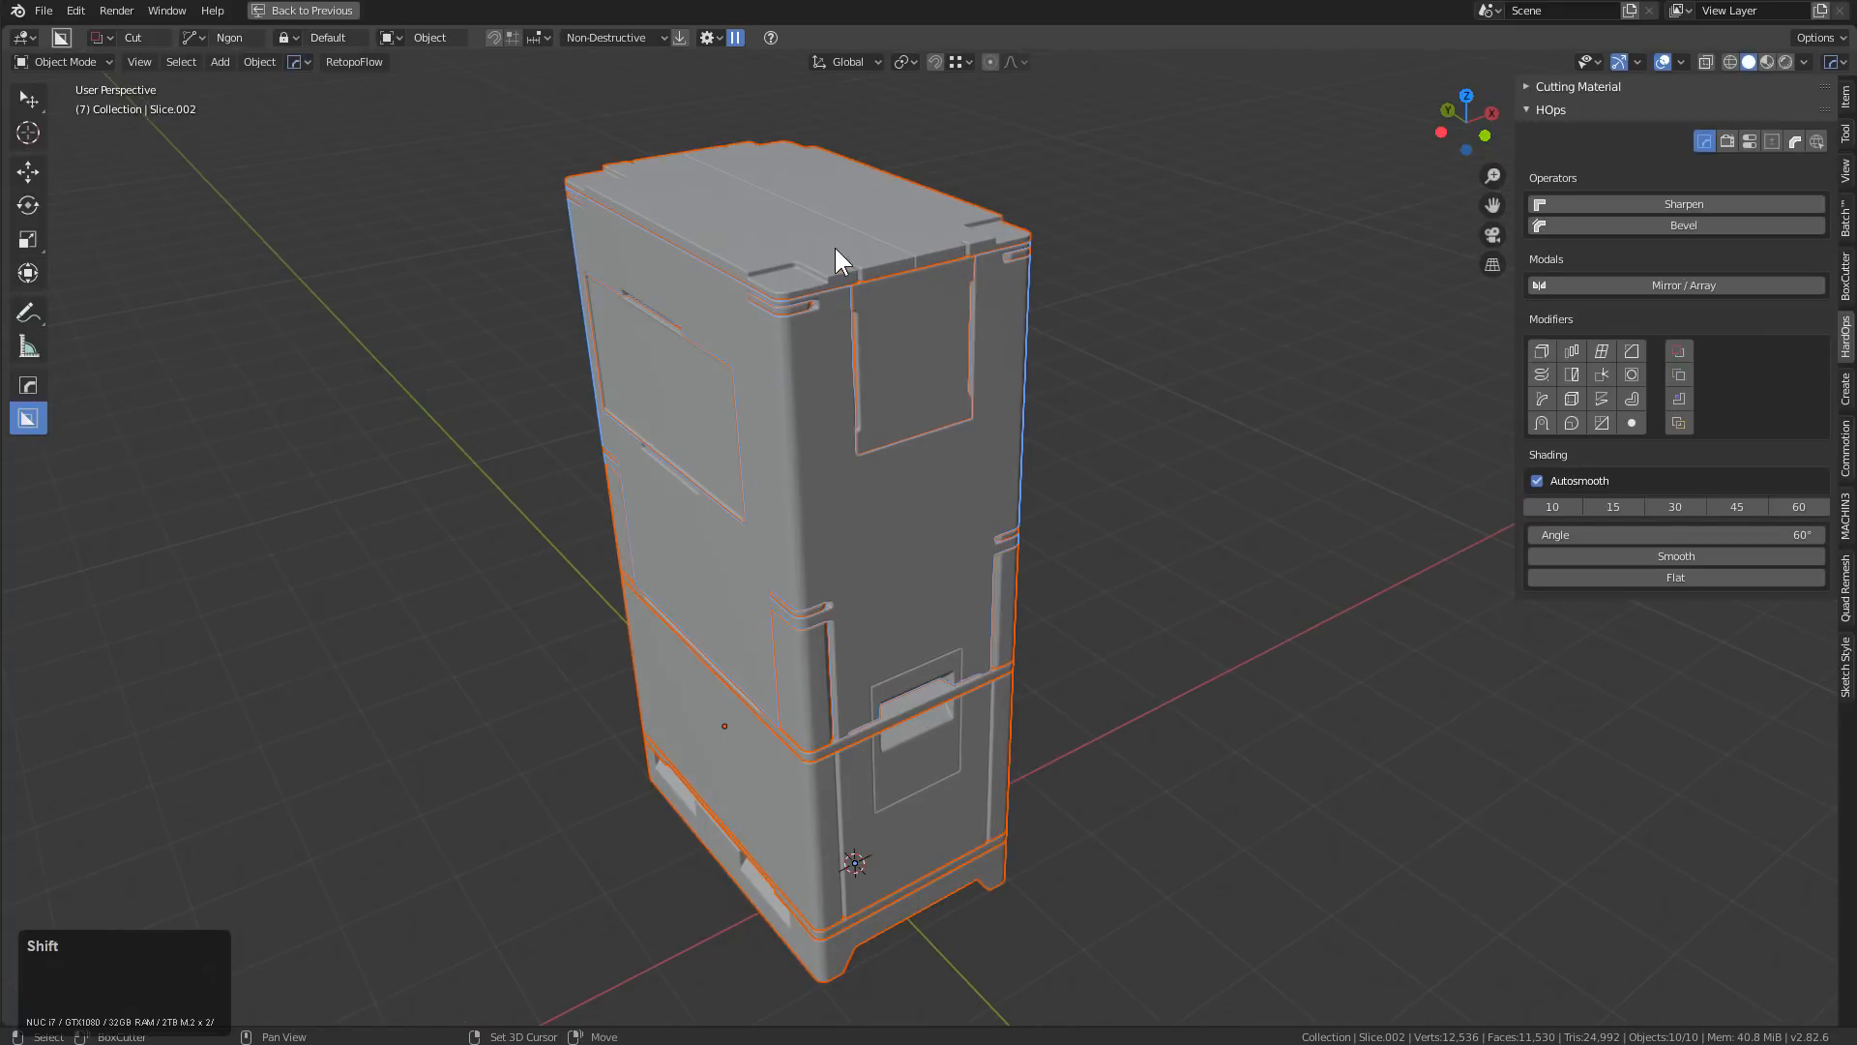
pyautogui.press('a')
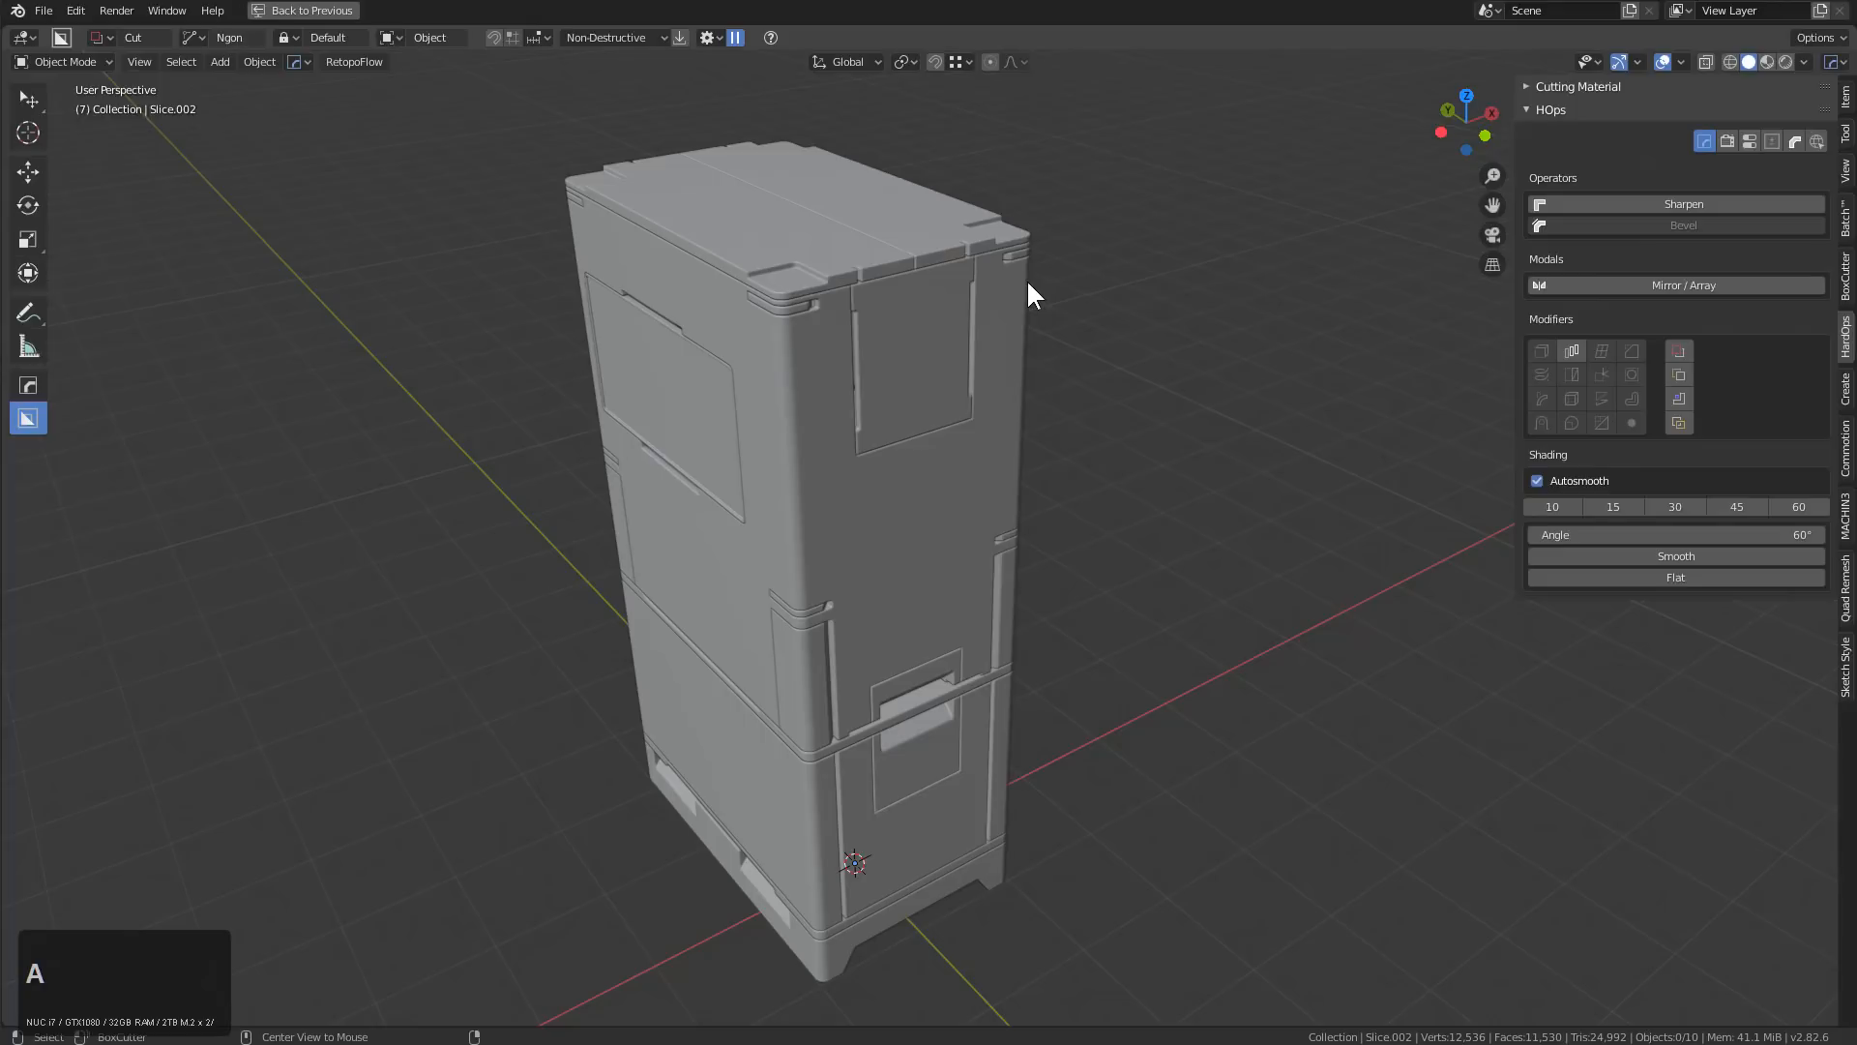
pyautogui.press('a')
pyautogui.click(1015, 229)
pyautogui.press('alt')
pyautogui.press('m')
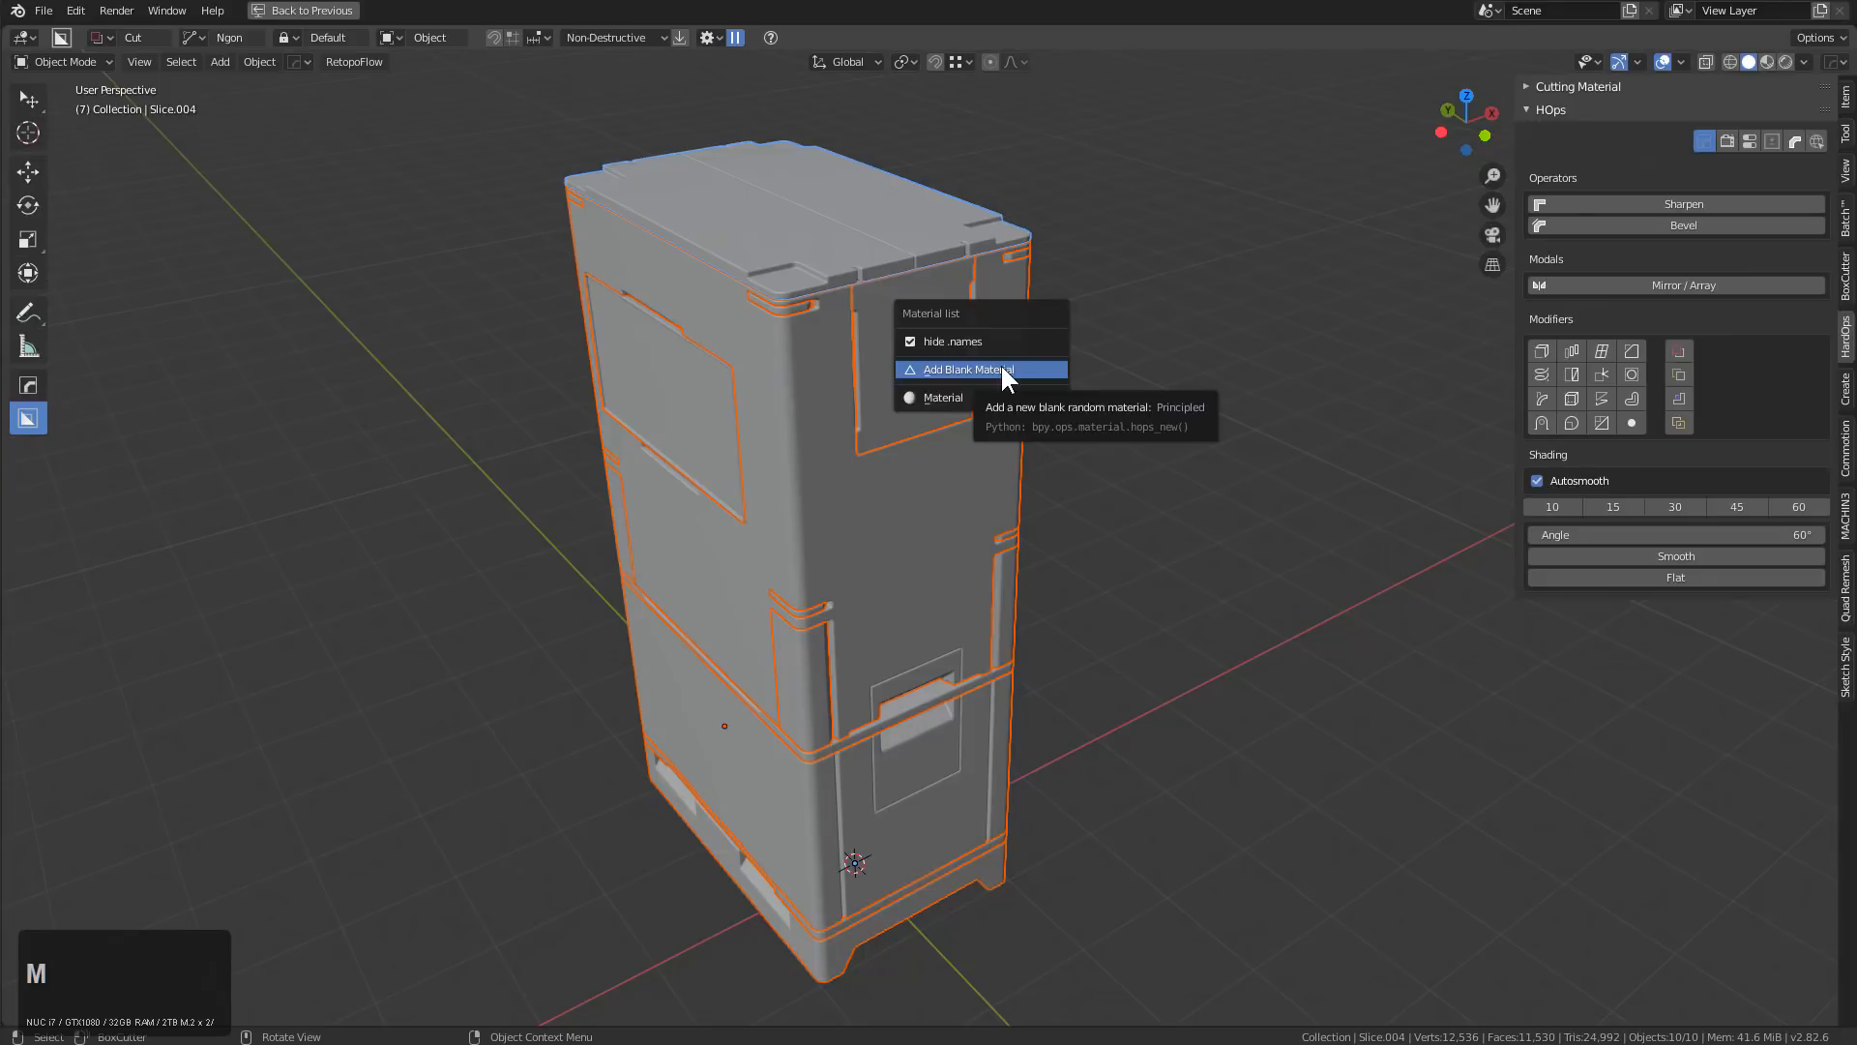
pyautogui.click(1002, 370)
pyautogui.moveTo(920, 404); pyautogui.dragTo(914, 357, button='middle')
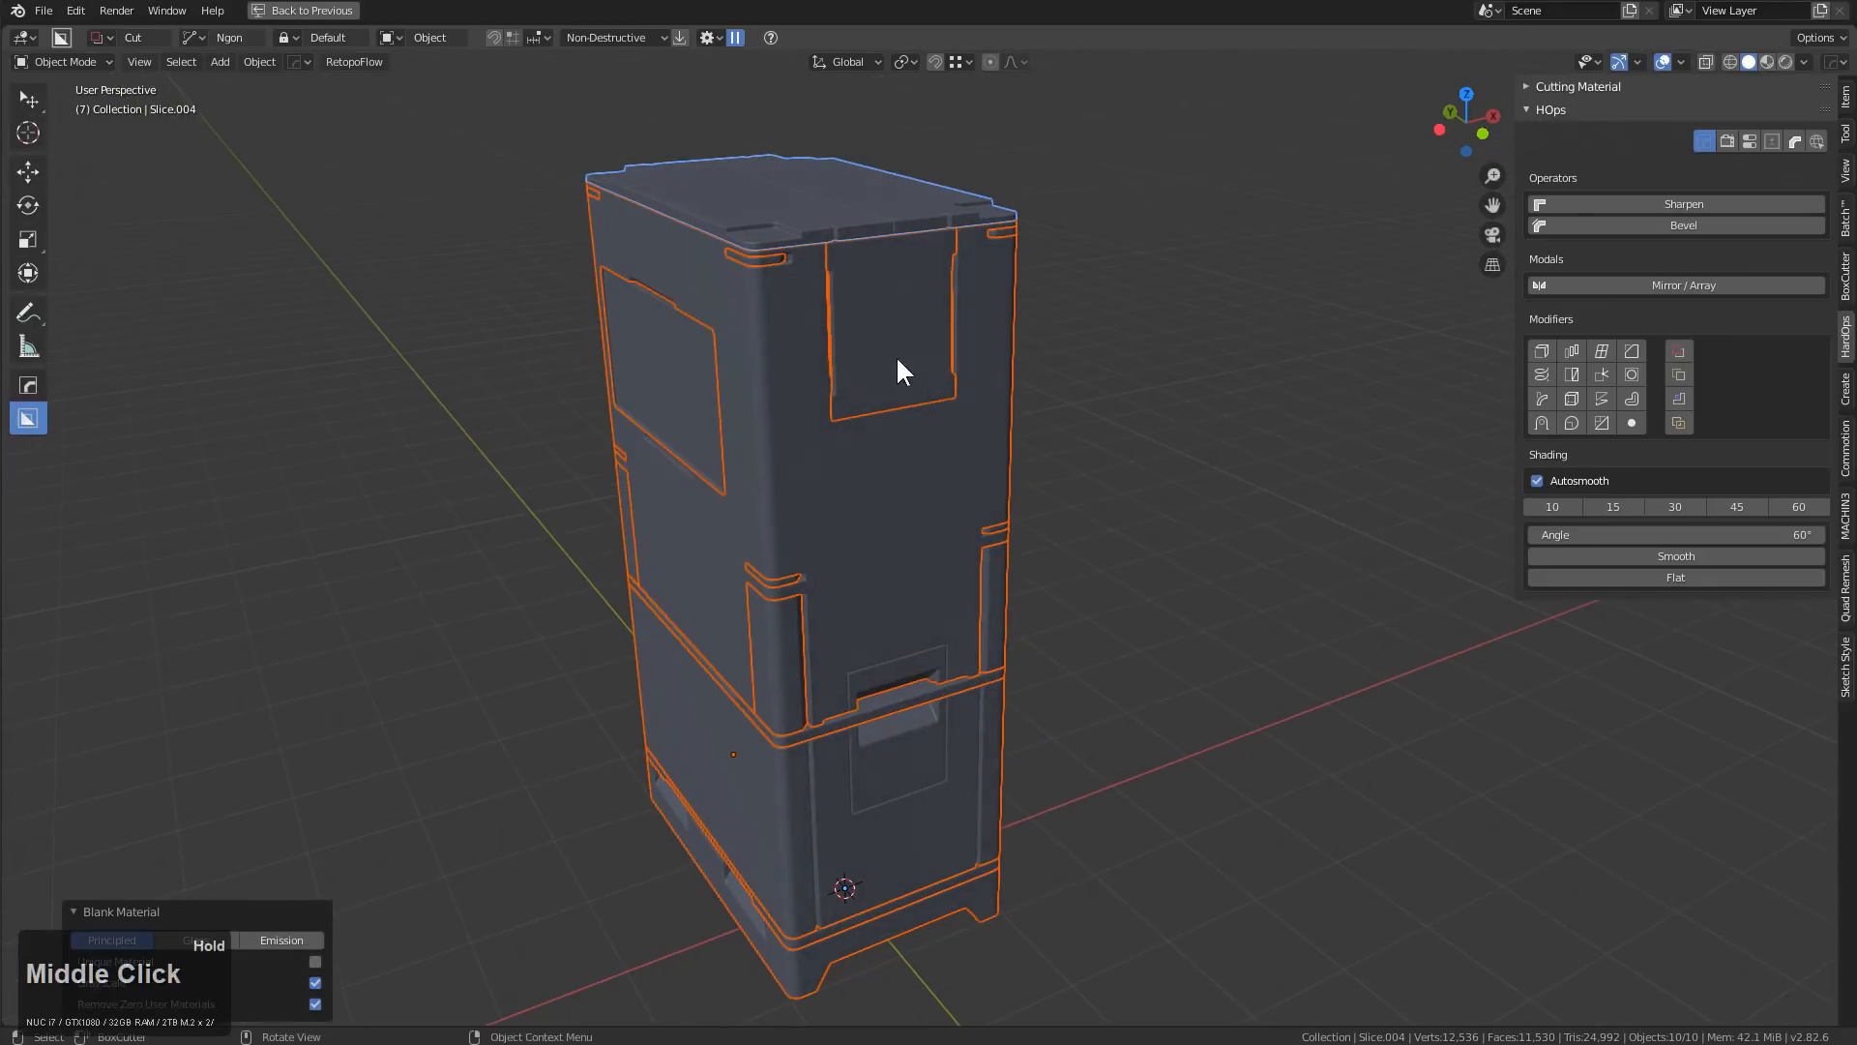
# Assign a separate blank material to the upper panel on the cabinet's narrow front face
pyautogui.press('a')
pyautogui.click(938, 369)
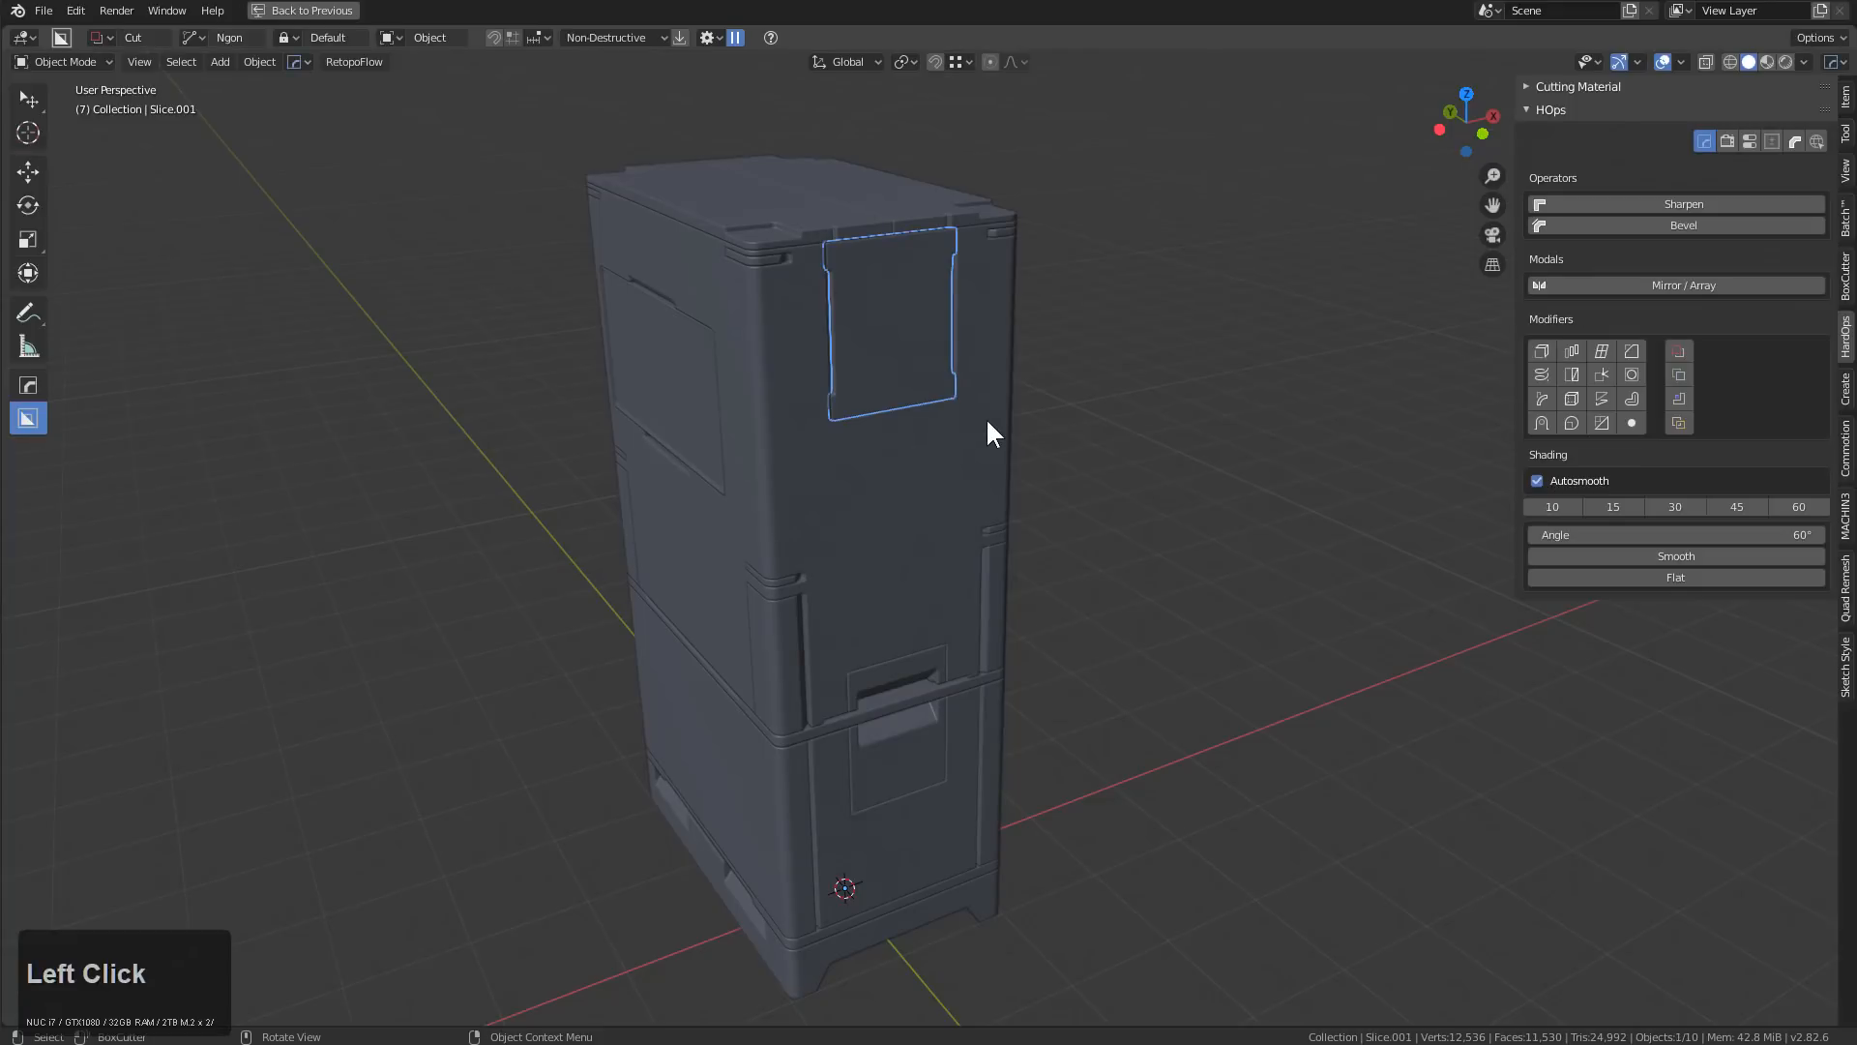
pyautogui.press('q')
pyautogui.press('m')
pyautogui.click(984, 391)
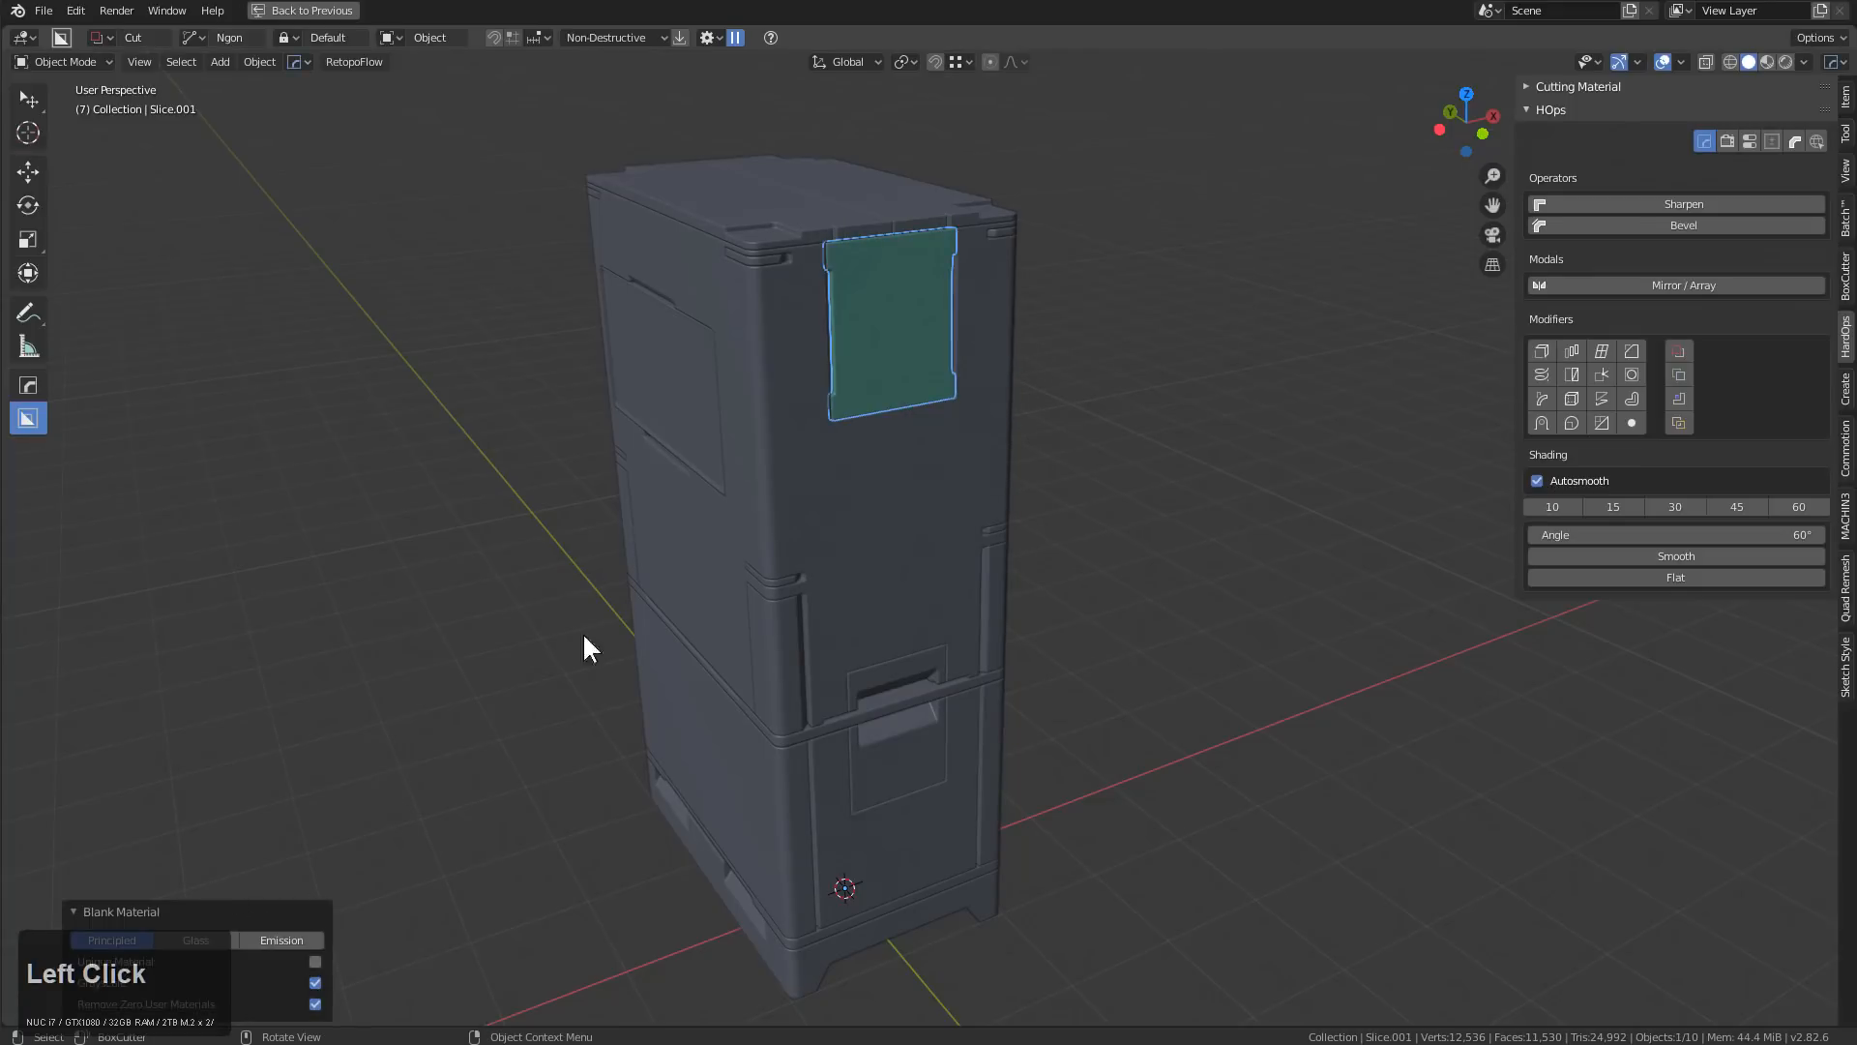
pyautogui.press('F9')
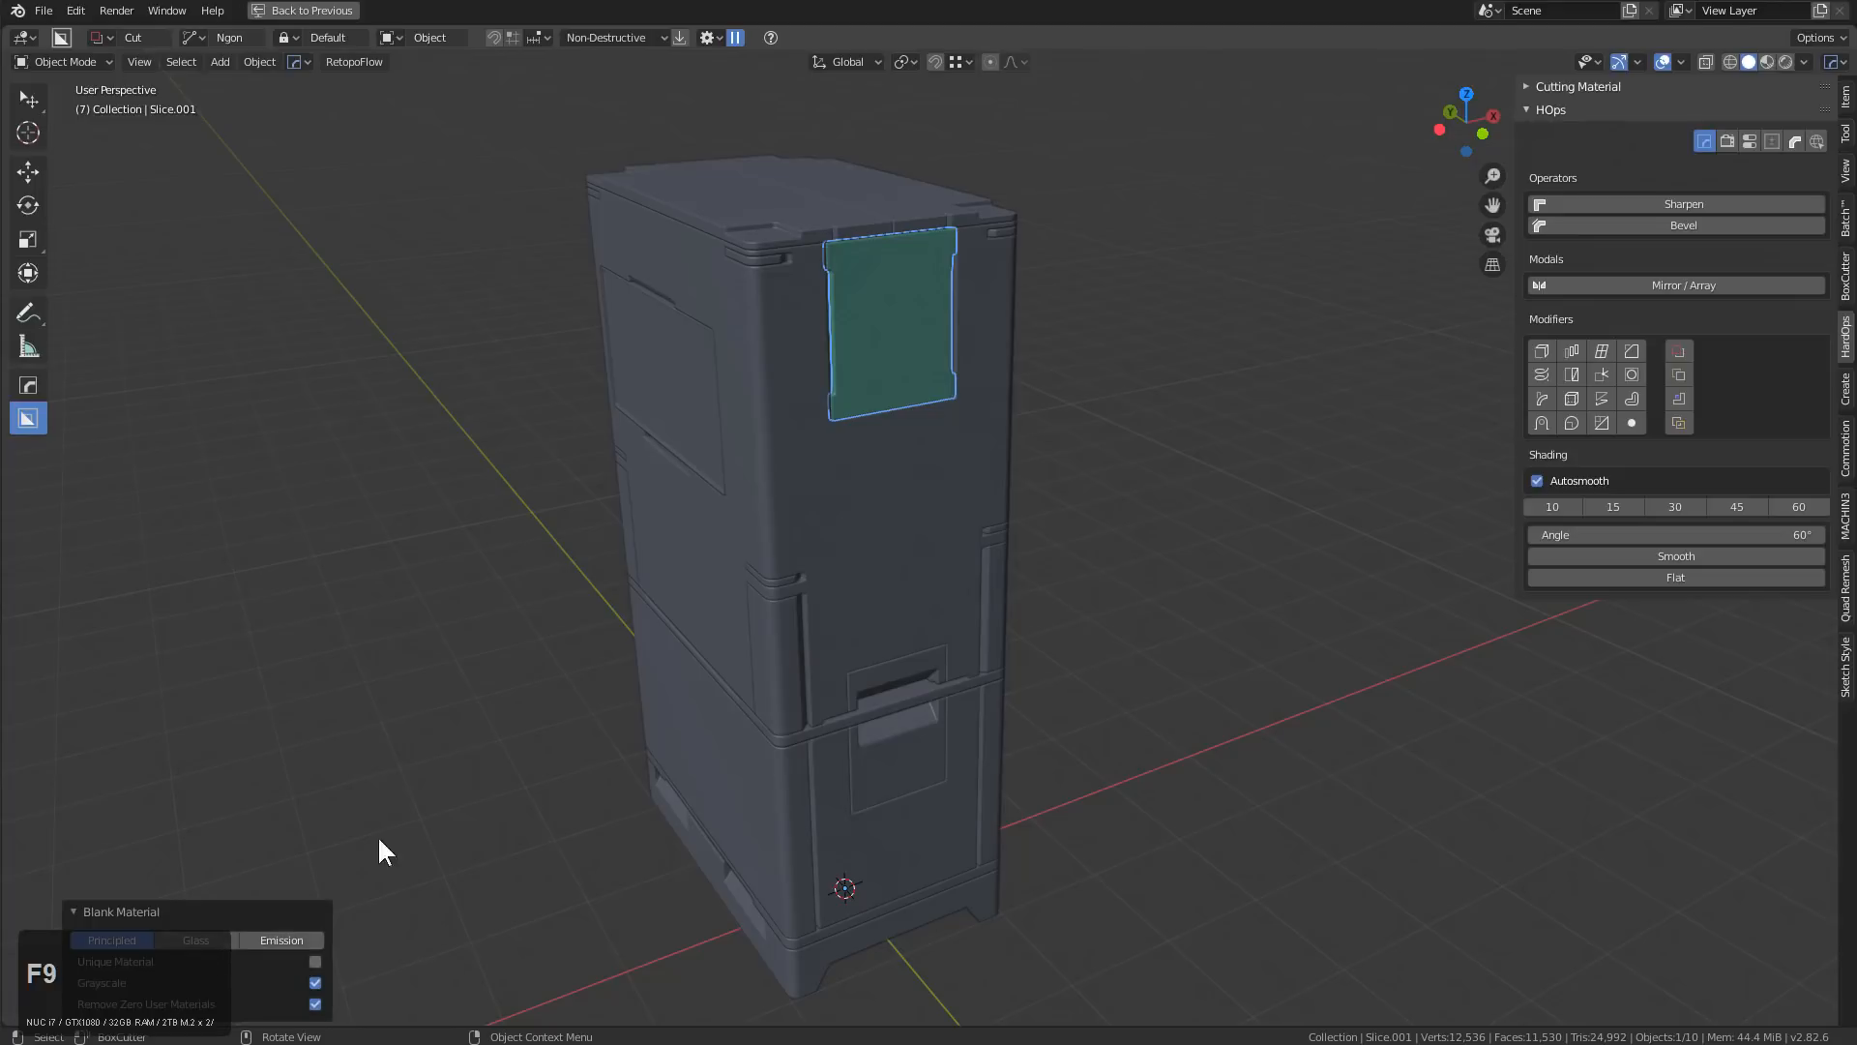
# Give the cabinet's upper body shell a new blank Glass material and view the deselected model in Material Preview shading
pyautogui.click(732, 479)
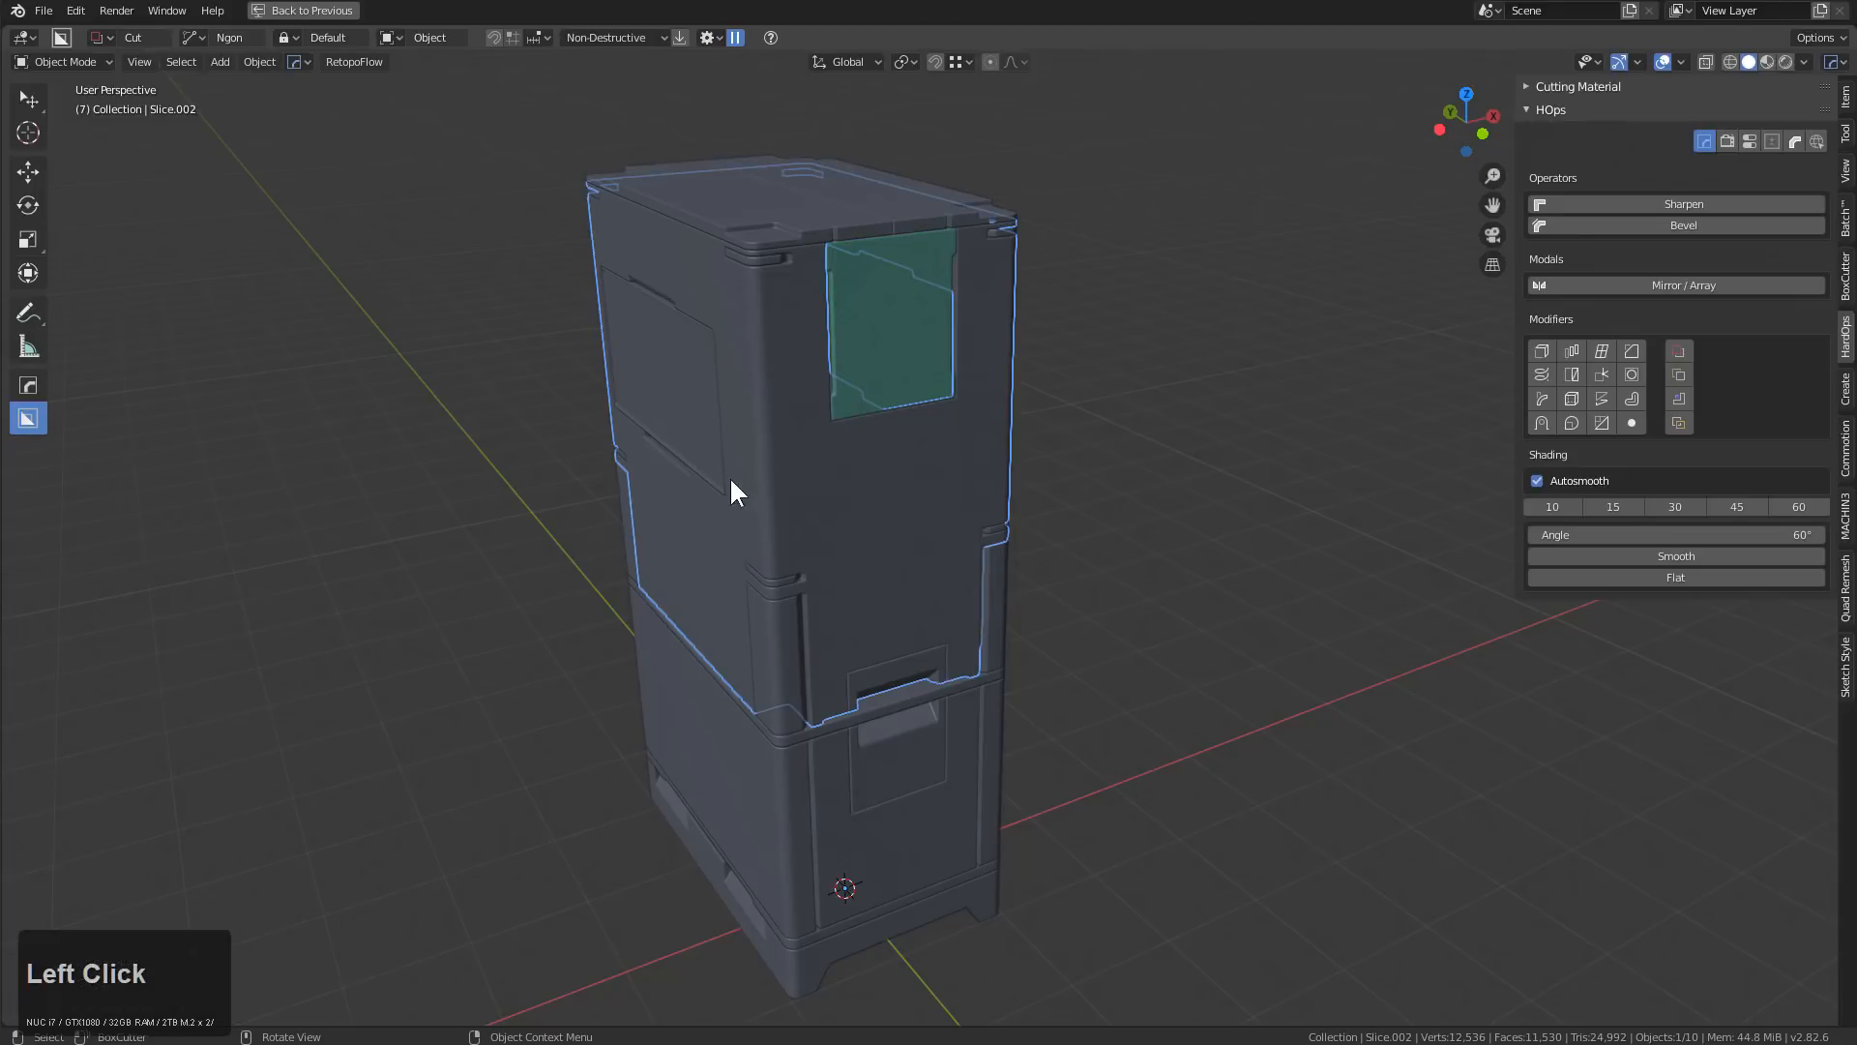
pyautogui.press('m')
pyautogui.click(528, 667)
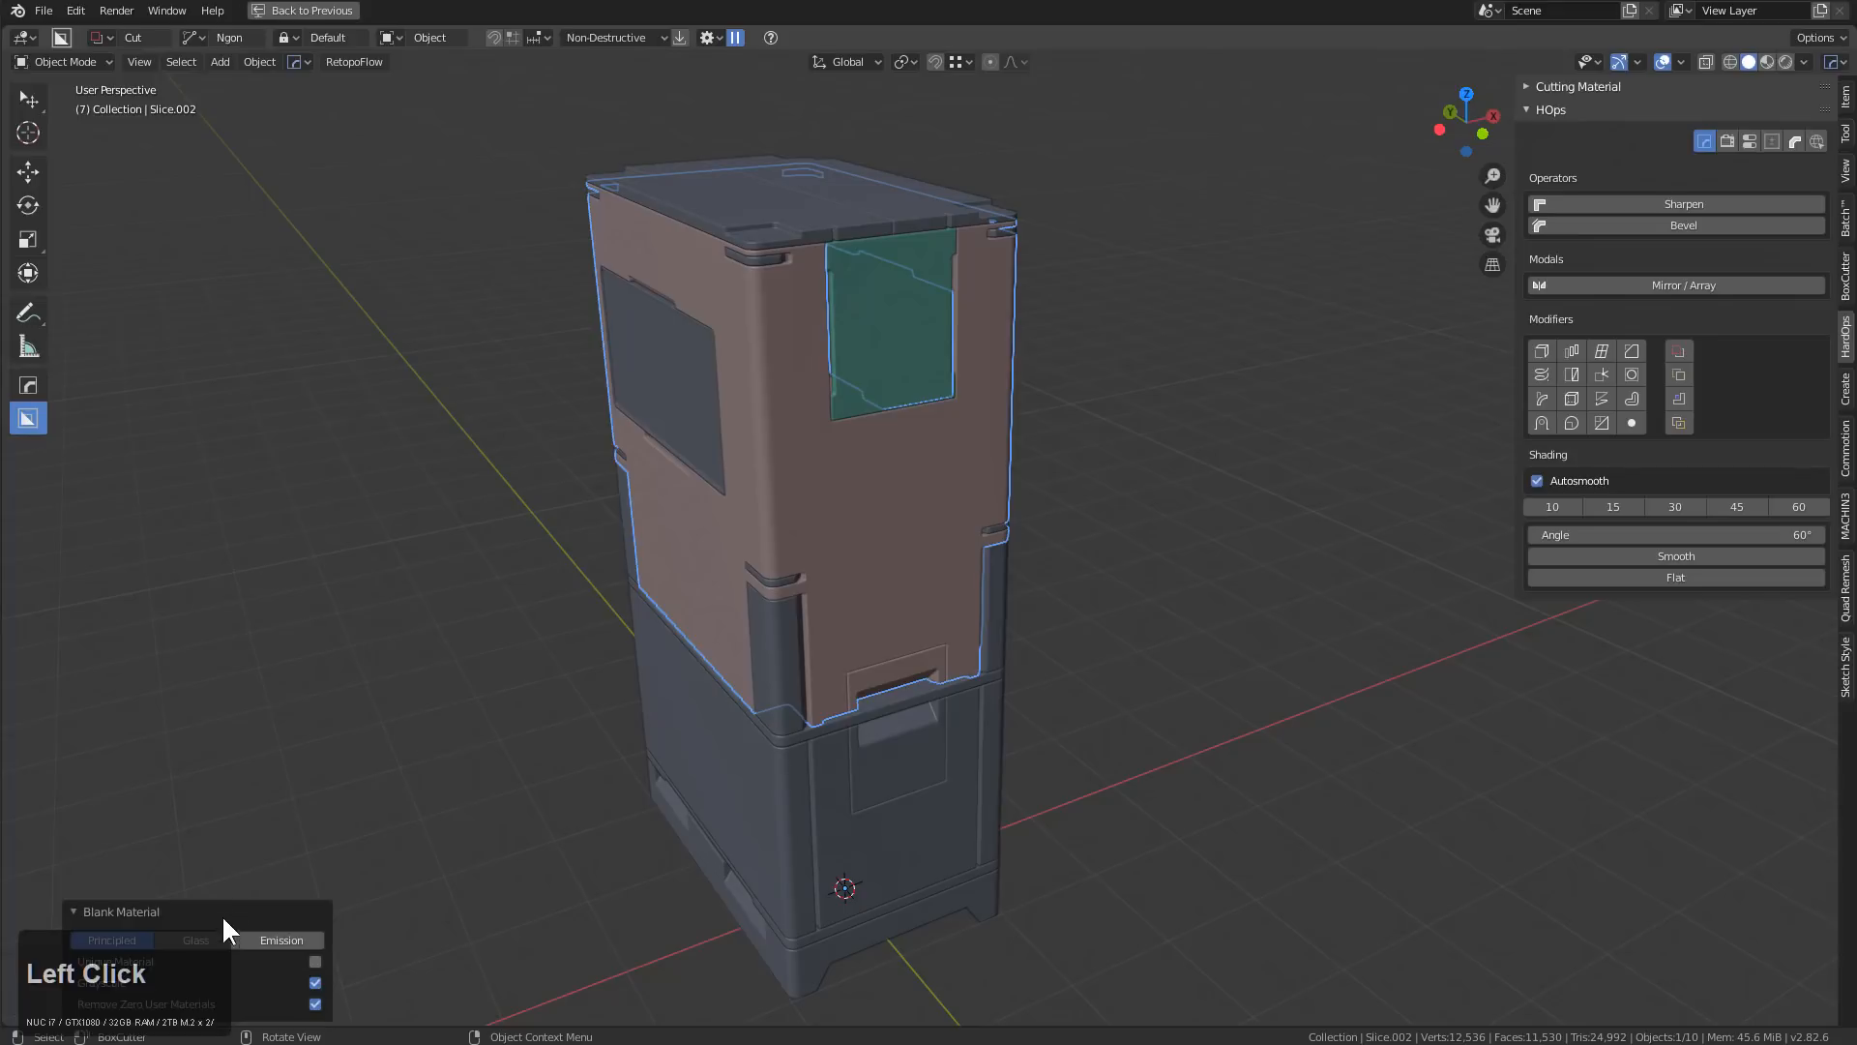
pyautogui.scroll(3, 803, 517)
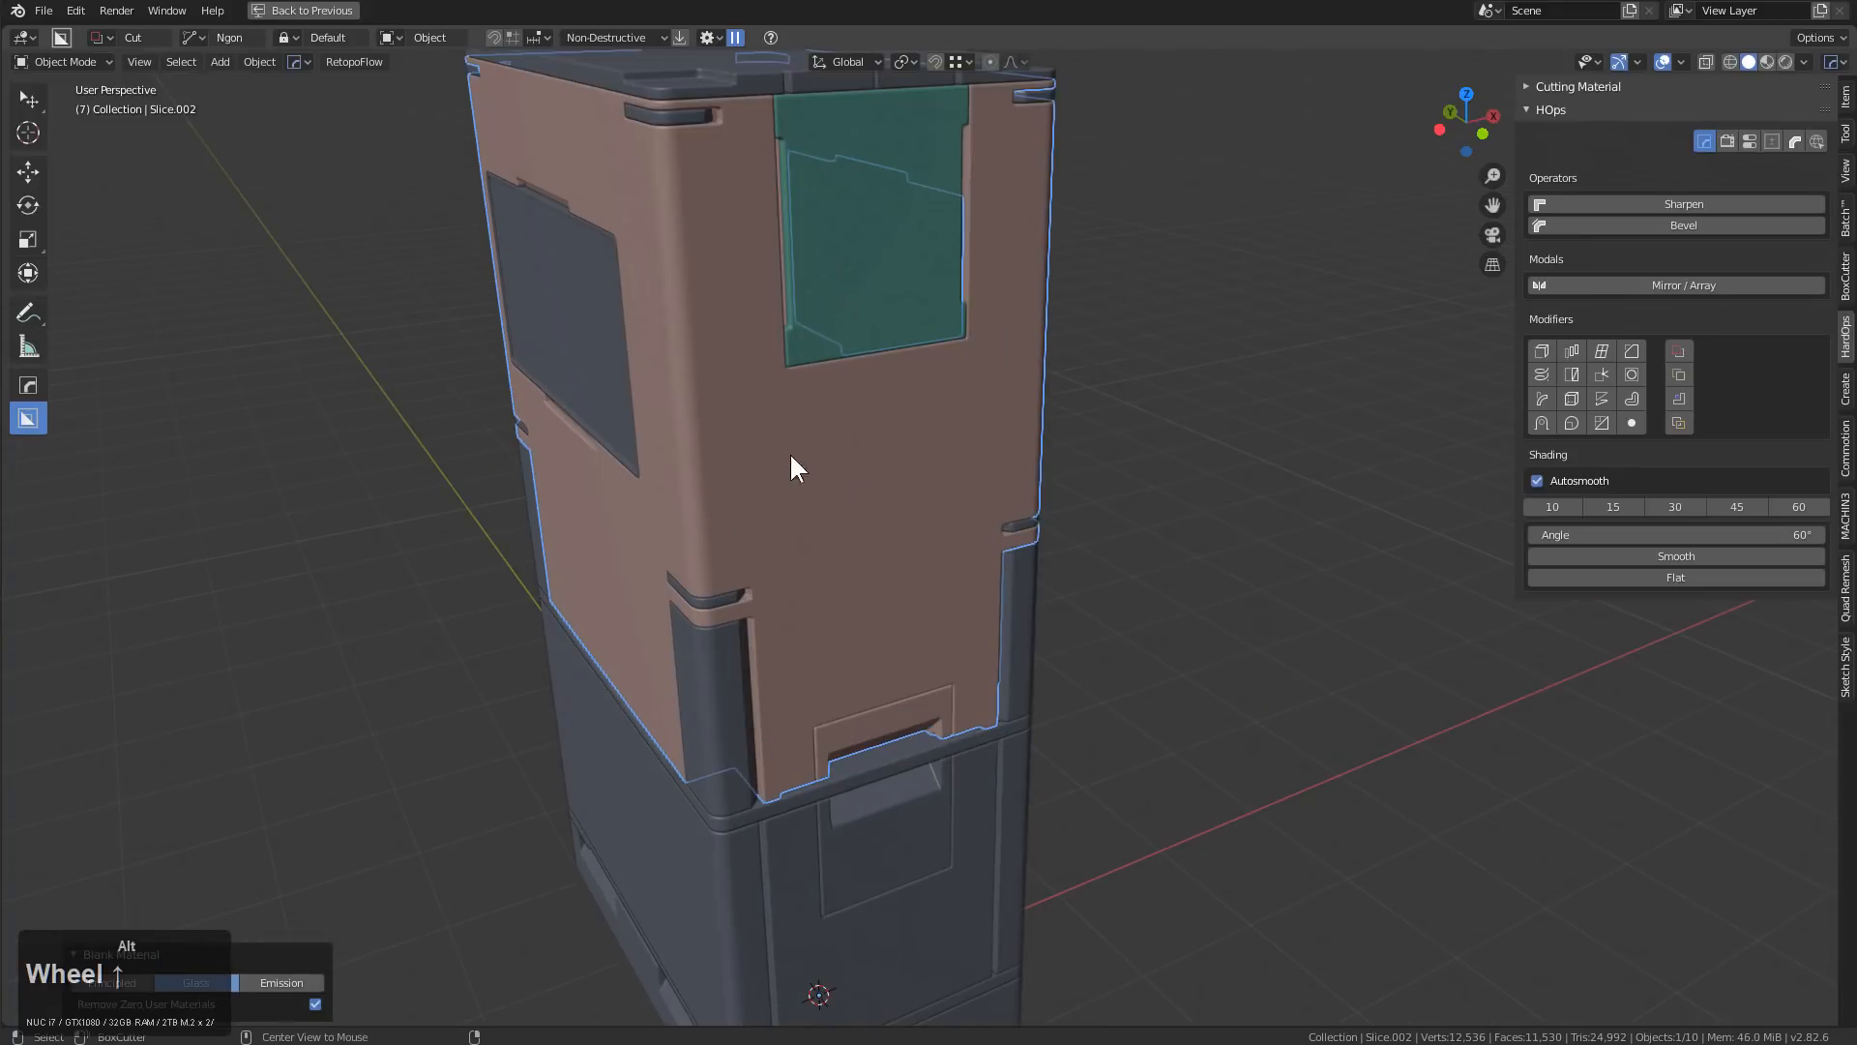
pyautogui.press('a')
pyautogui.click(1767, 61)
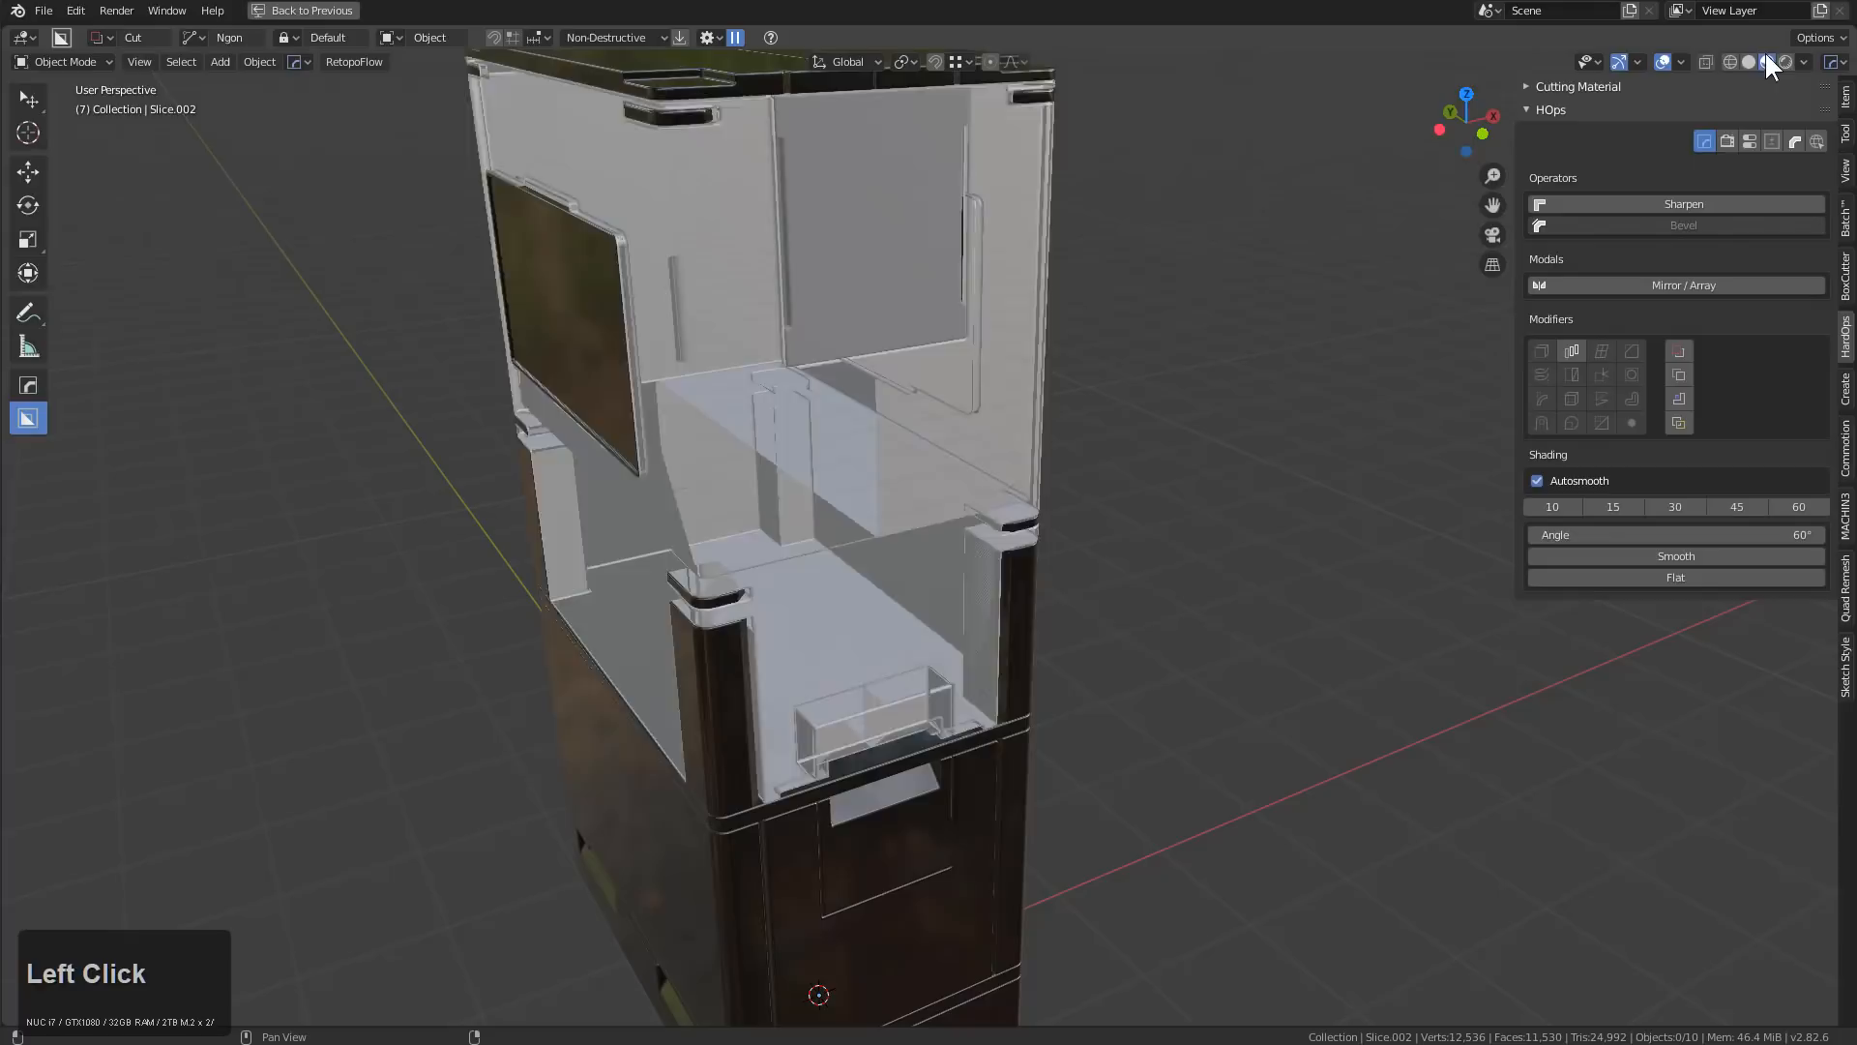
# Examine the cabinet's glass upper shell and the interior parts seen through it from several angles
pyautogui.moveTo(977, 385)
pyautogui.mouseDown(button='middle')
pyautogui.moveTo(938, 357)
pyautogui.moveTo(841, 357)
pyautogui.moveTo(971, 390)
pyautogui.mouseUp(button='middle')
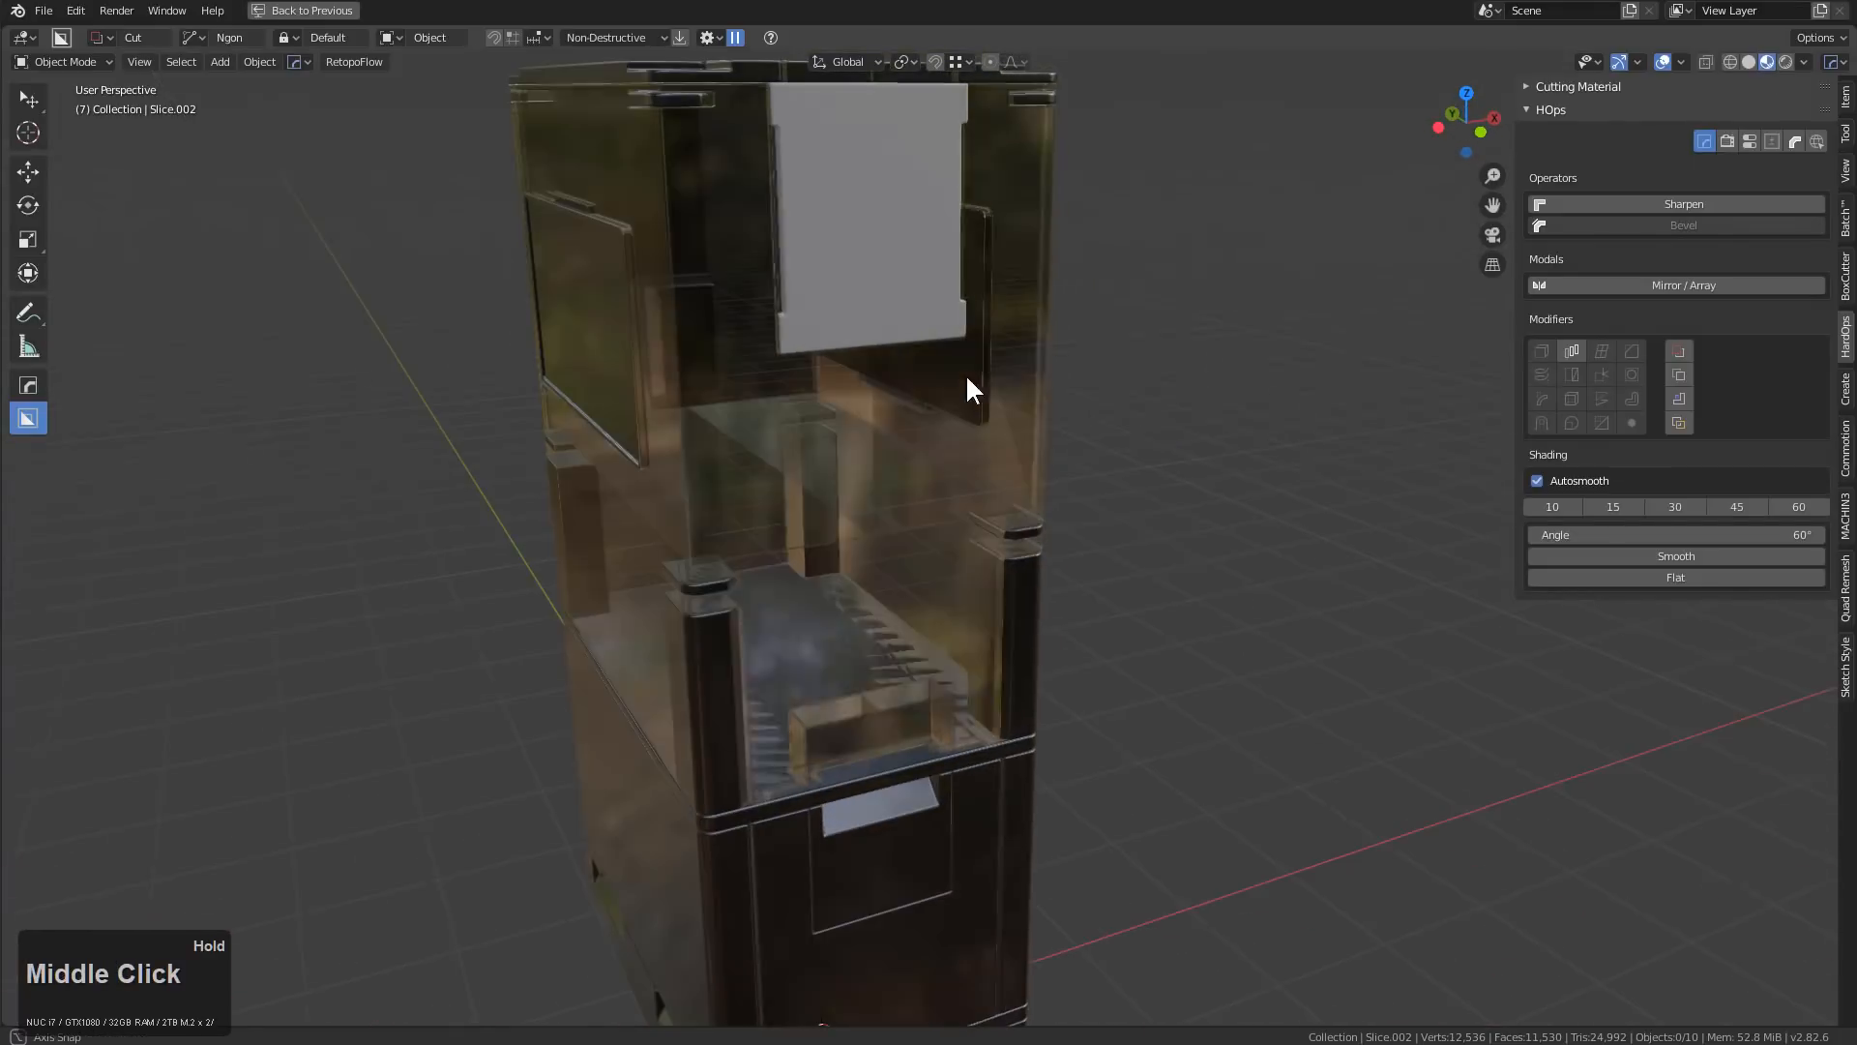
pyautogui.scroll(-2, 827, 394)
pyautogui.moveTo(827, 394); pyautogui.dragTo(825, 439, button='middle')
pyautogui.scroll(3, 826, 438)
pyautogui.moveTo(896, 513)
pyautogui.mouseDown(button='middle')
pyautogui.moveTo(883, 455)
pyautogui.moveTo(954, 427)
pyautogui.moveTo(983, 485)
pyautogui.moveTo(888, 480)
pyautogui.mouseUp(button='middle')
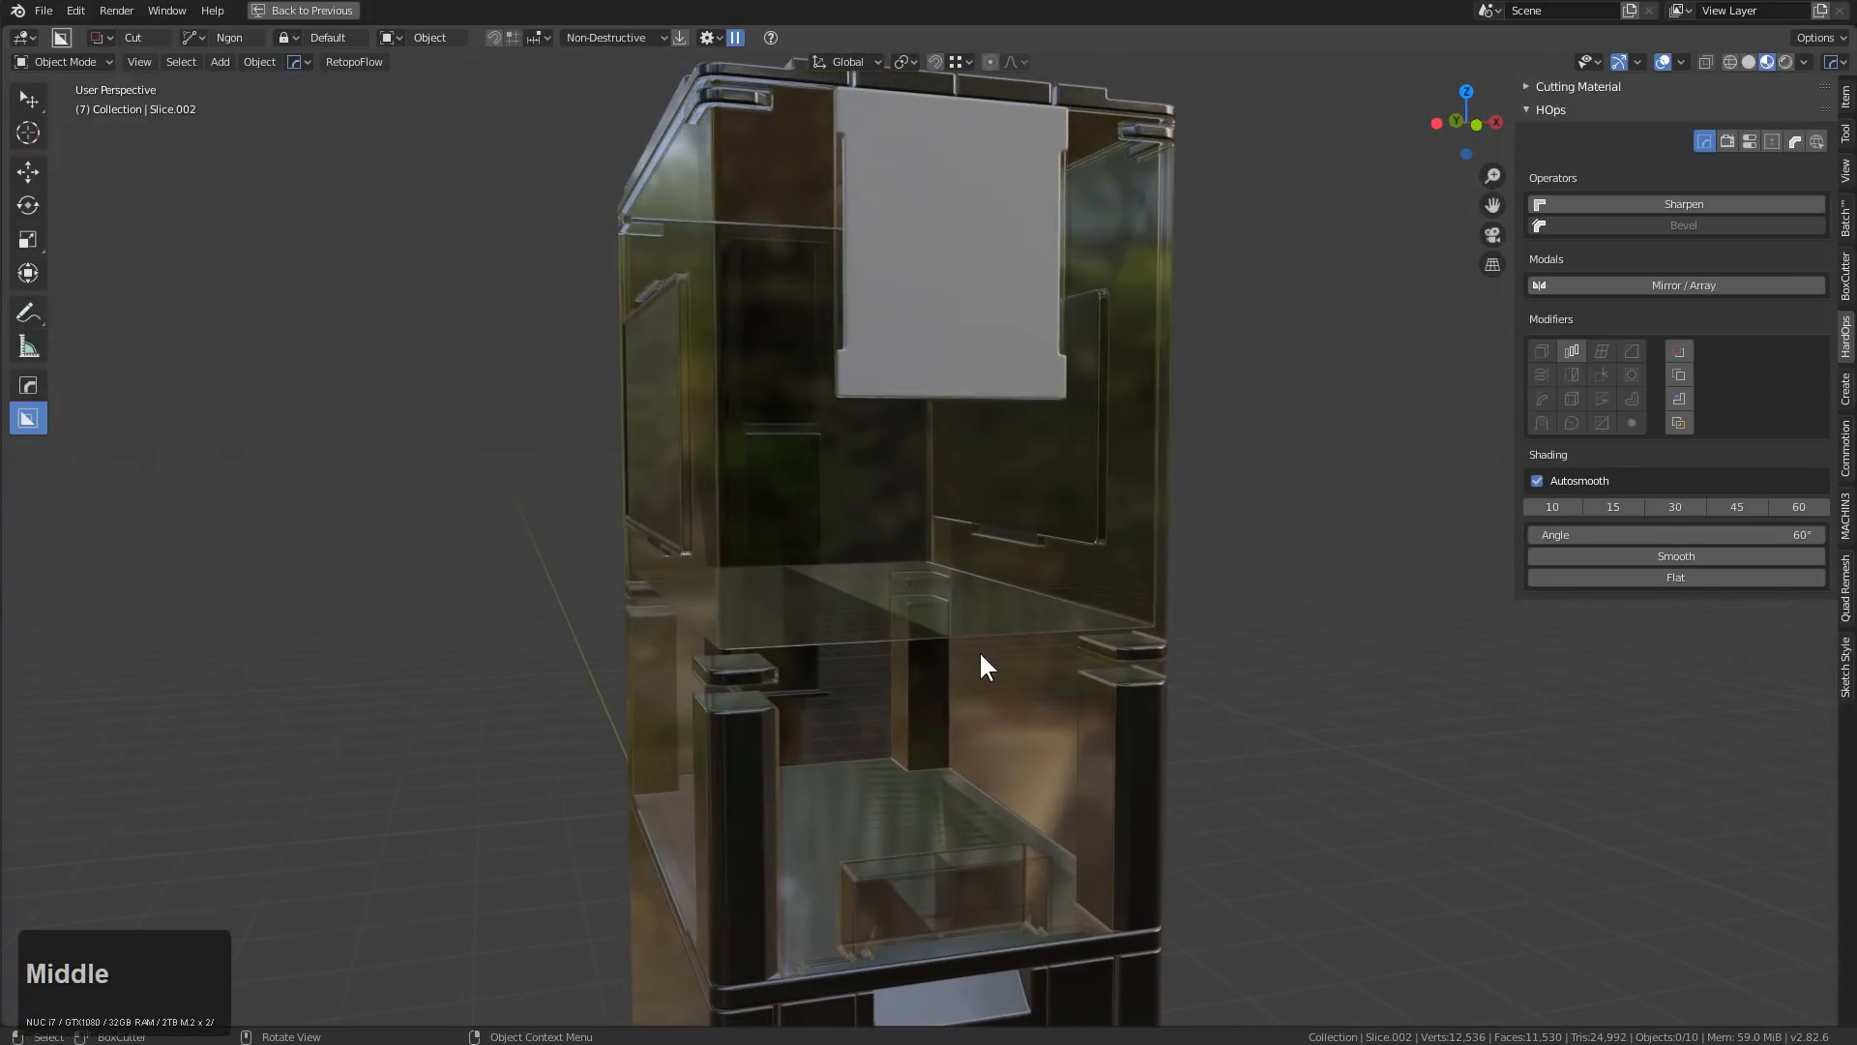
pyautogui.scroll(-3, 983, 656)
pyautogui.moveTo(945, 713); pyautogui.dragTo(874, 622, button='middle')
# Give the cabinet's upper body shell a new opaque blank material in place of the glass one and deselect it
pyautogui.click(1049, 487)
pyautogui.middleClick(1054, 488)
pyautogui.scroll(4, 1049, 489)
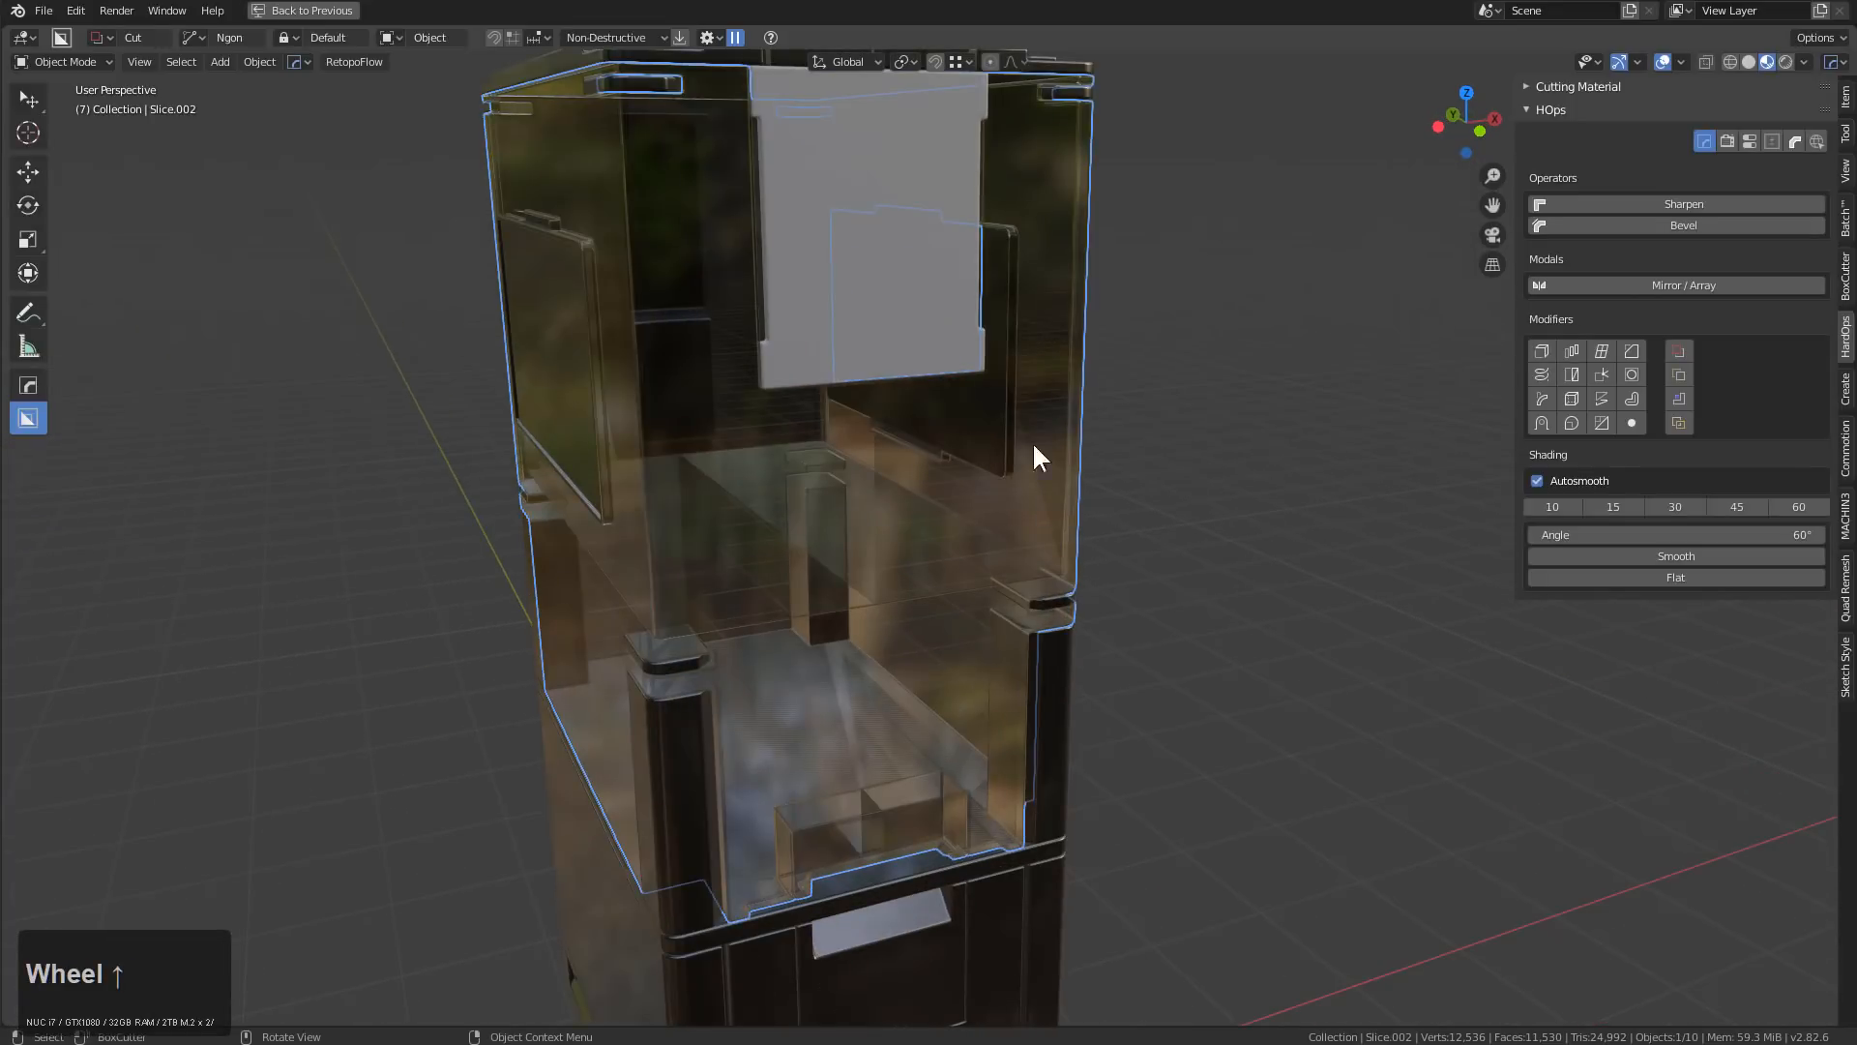
pyautogui.moveTo(909, 419); pyautogui.dragTo(999, 397, button='middle')
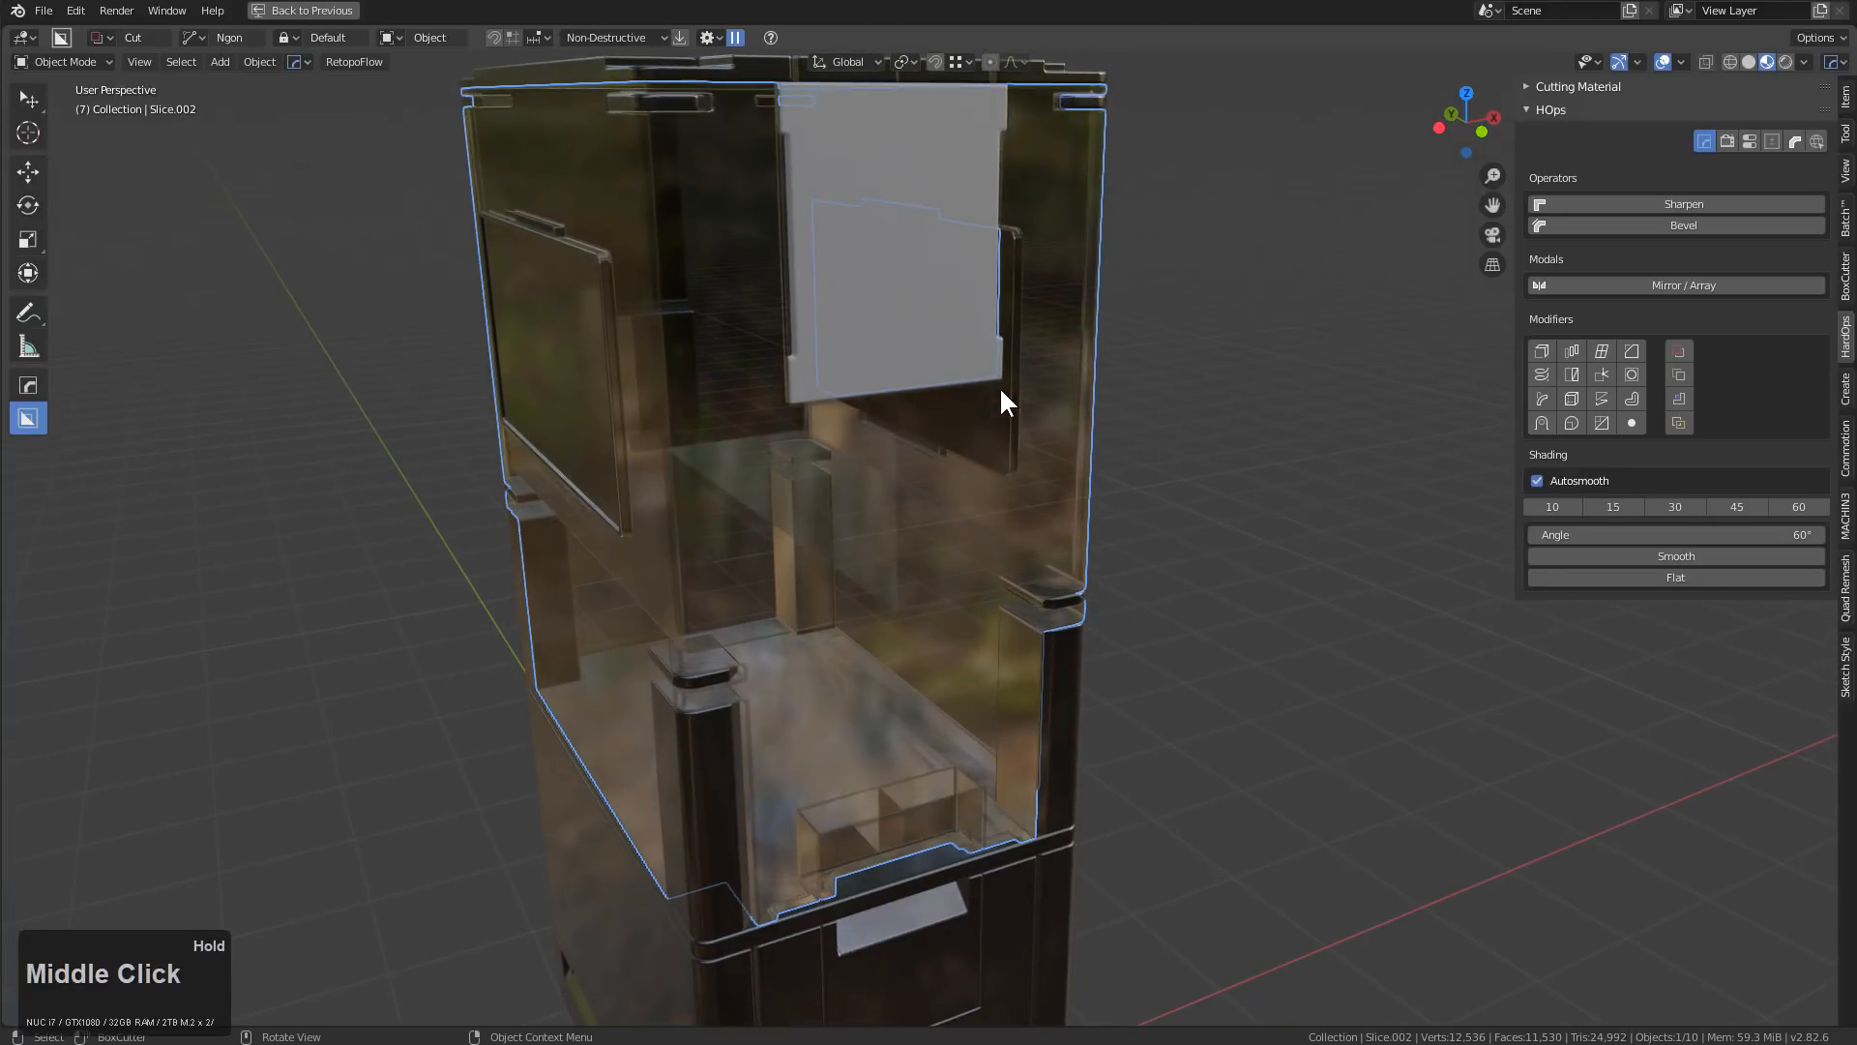
pyautogui.hotkey('alt', ',')
pyautogui.press('m')
pyautogui.click(1031, 437)
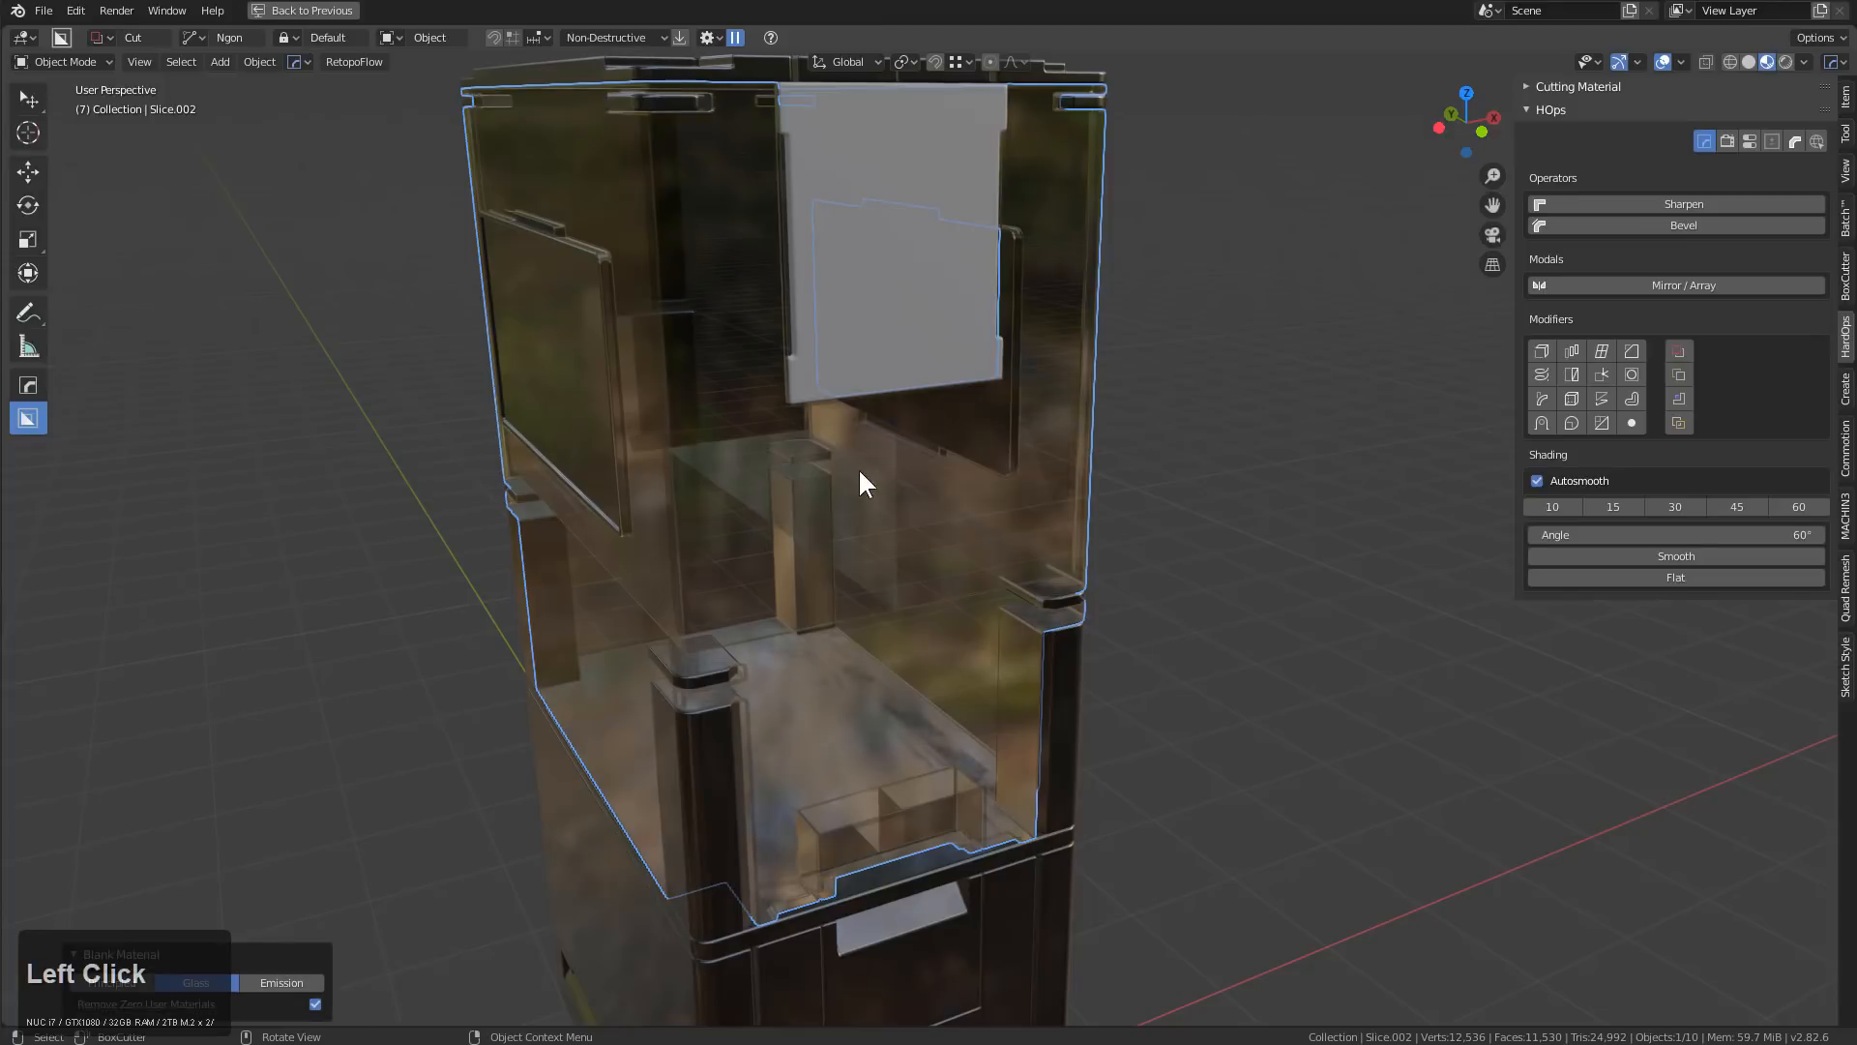
pyautogui.click(116, 975)
pyautogui.hotkey('alt', 'a')
pyautogui.moveTo(735, 484); pyautogui.dragTo(648, 257, button='middle')
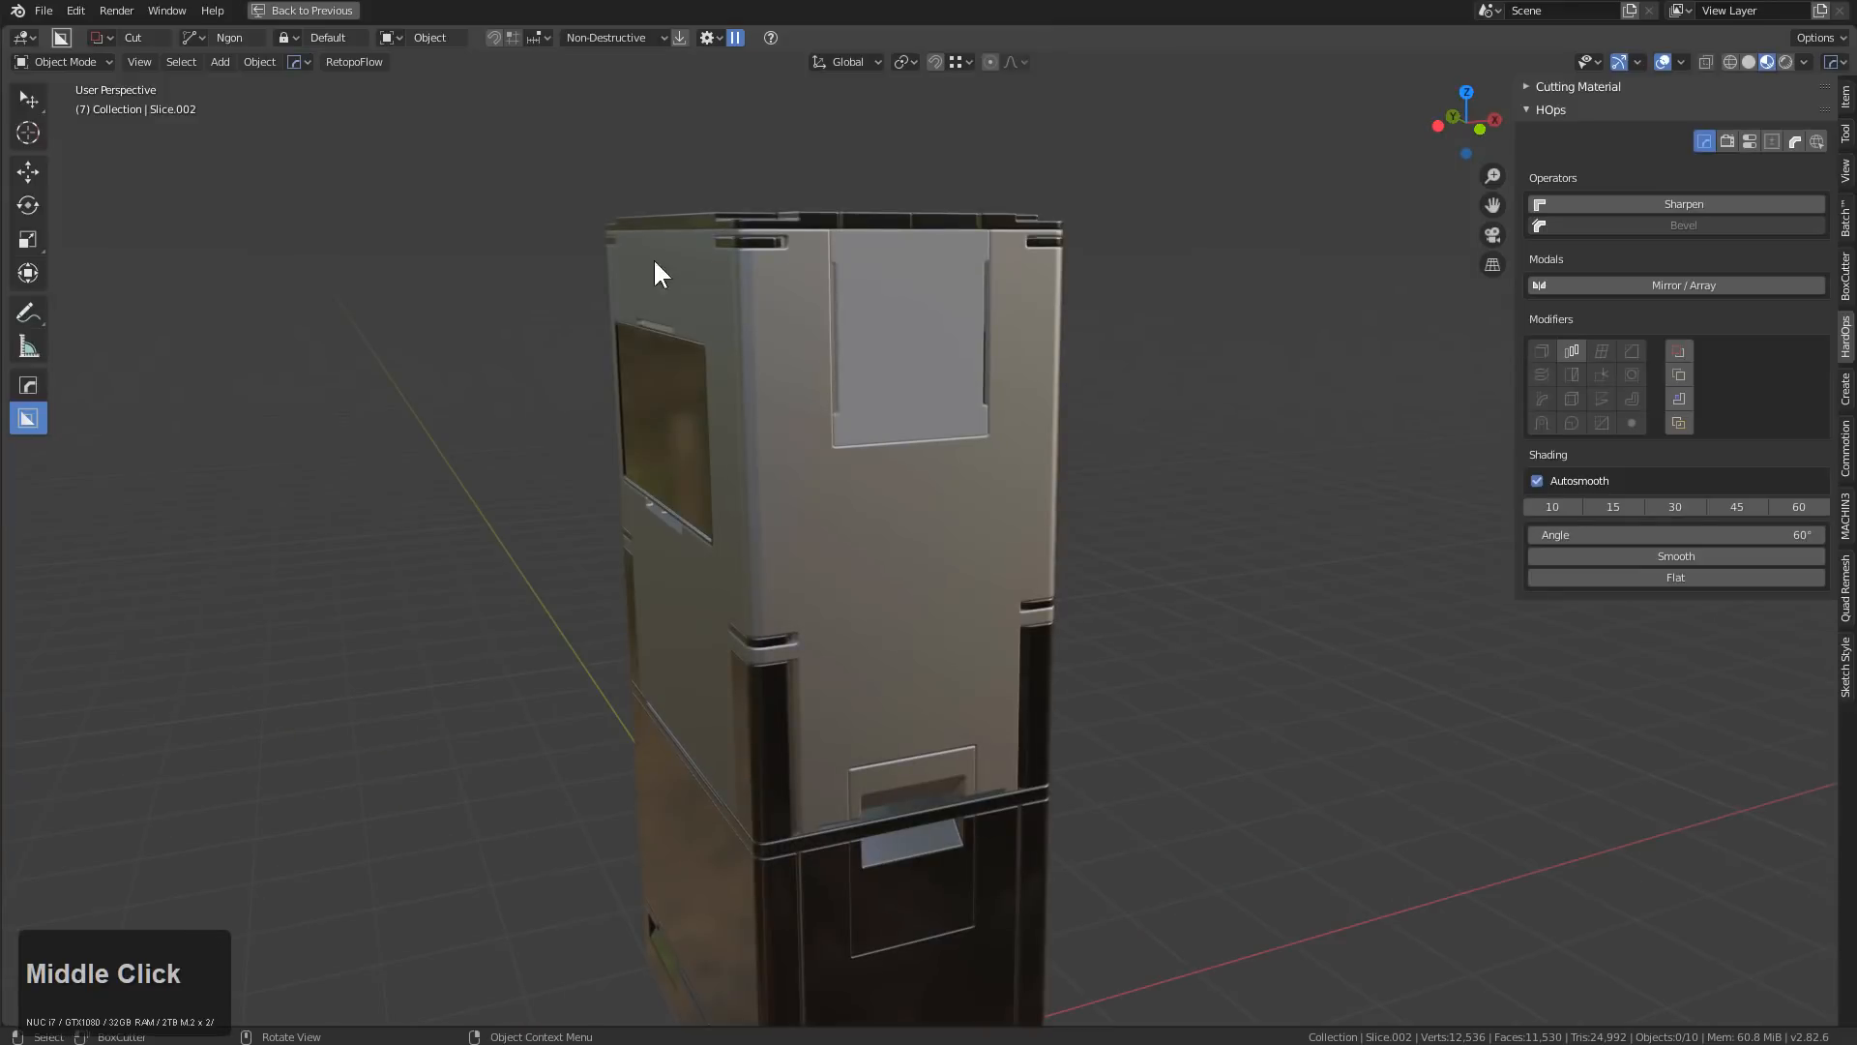
# Select the corner posts and corner brackets of the cabinet's upper body
pyautogui.click(764, 256)
pyautogui.moveTo(805, 441); pyautogui.dragTo(799, 402, button='middle')
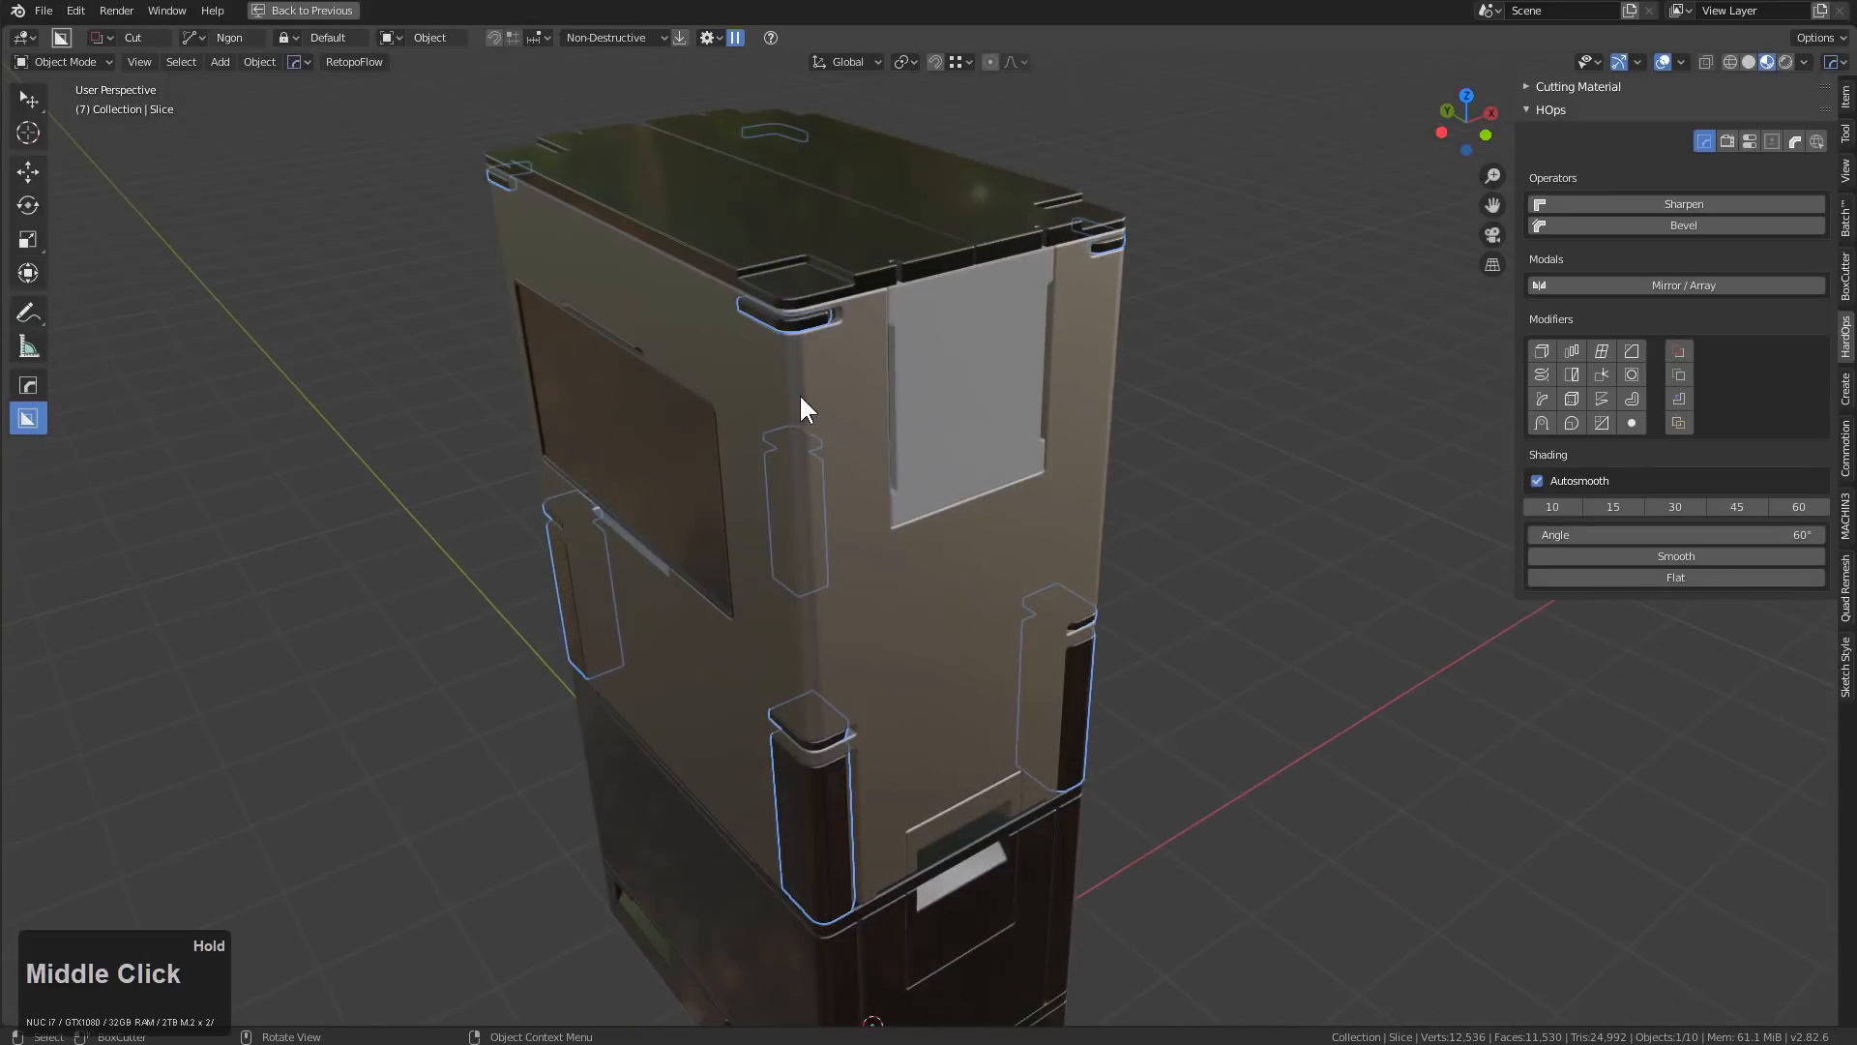
# Slice a small box-shaped band around the front vertical corner of the beige upper body, level with the side window
pyautogui.scroll(2, 805, 339)
pyautogui.press('w')
pyautogui.hotkey('alt', 'a')
pyautogui.middleClick(813, 384)
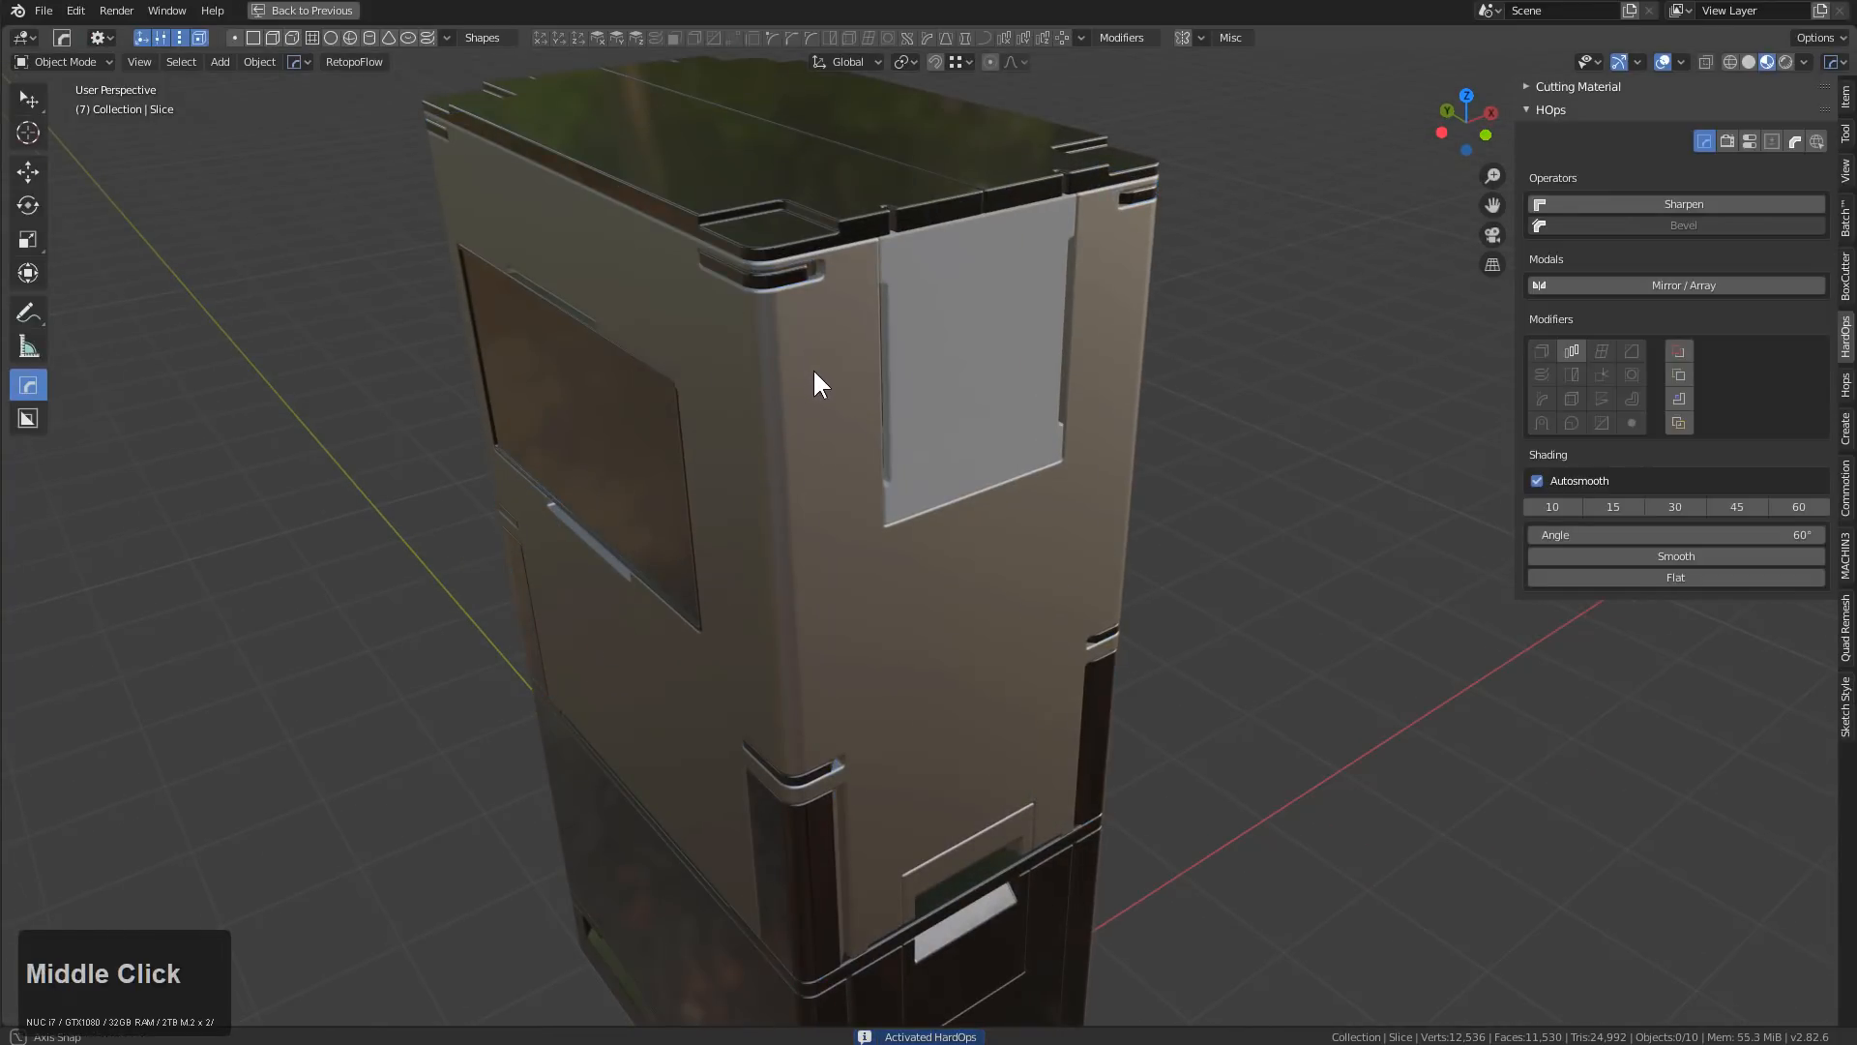
pyautogui.click(812, 382)
pyautogui.moveTo(813, 381)
pyautogui.mouseDown(button='middle')
pyautogui.moveTo(817, 342)
pyautogui.moveTo(837, 368)
pyautogui.mouseUp(button='middle')
pyautogui.scroll(2, 864, 377)
pyautogui.hotkey('alt', 'a')
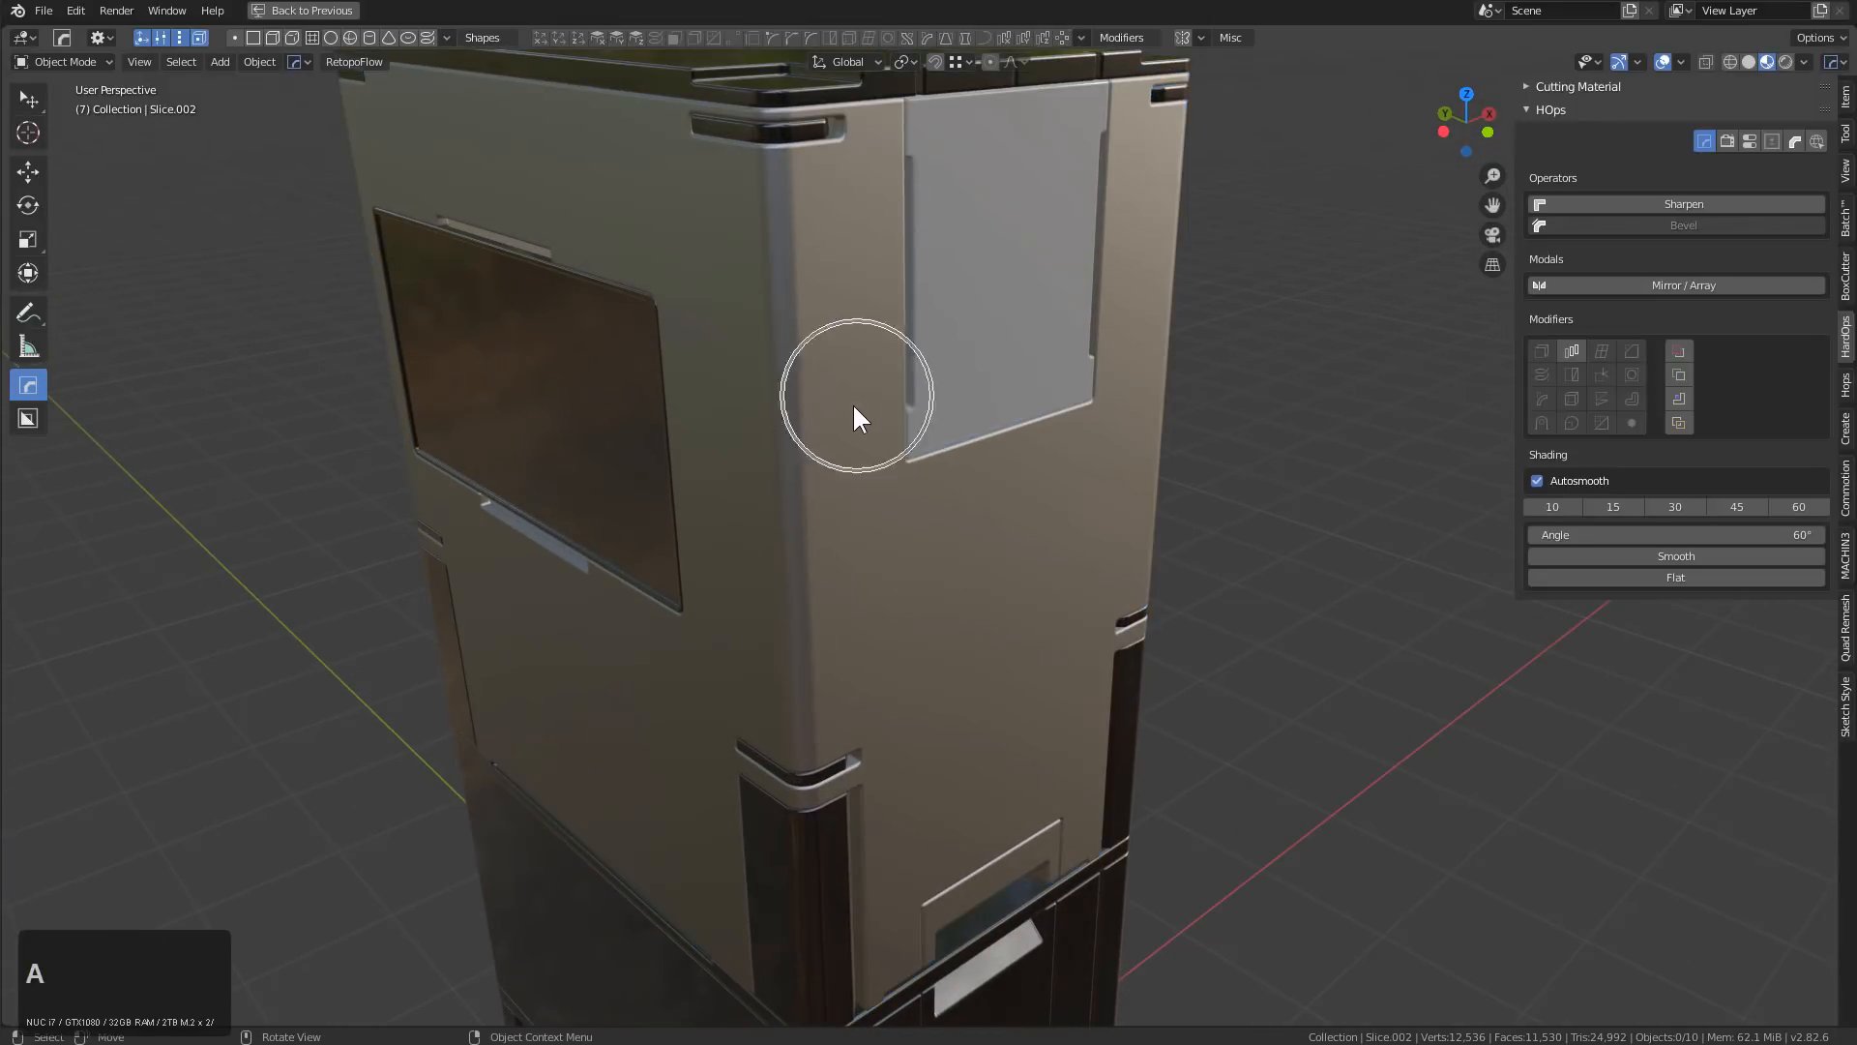
pyautogui.click(855, 394)
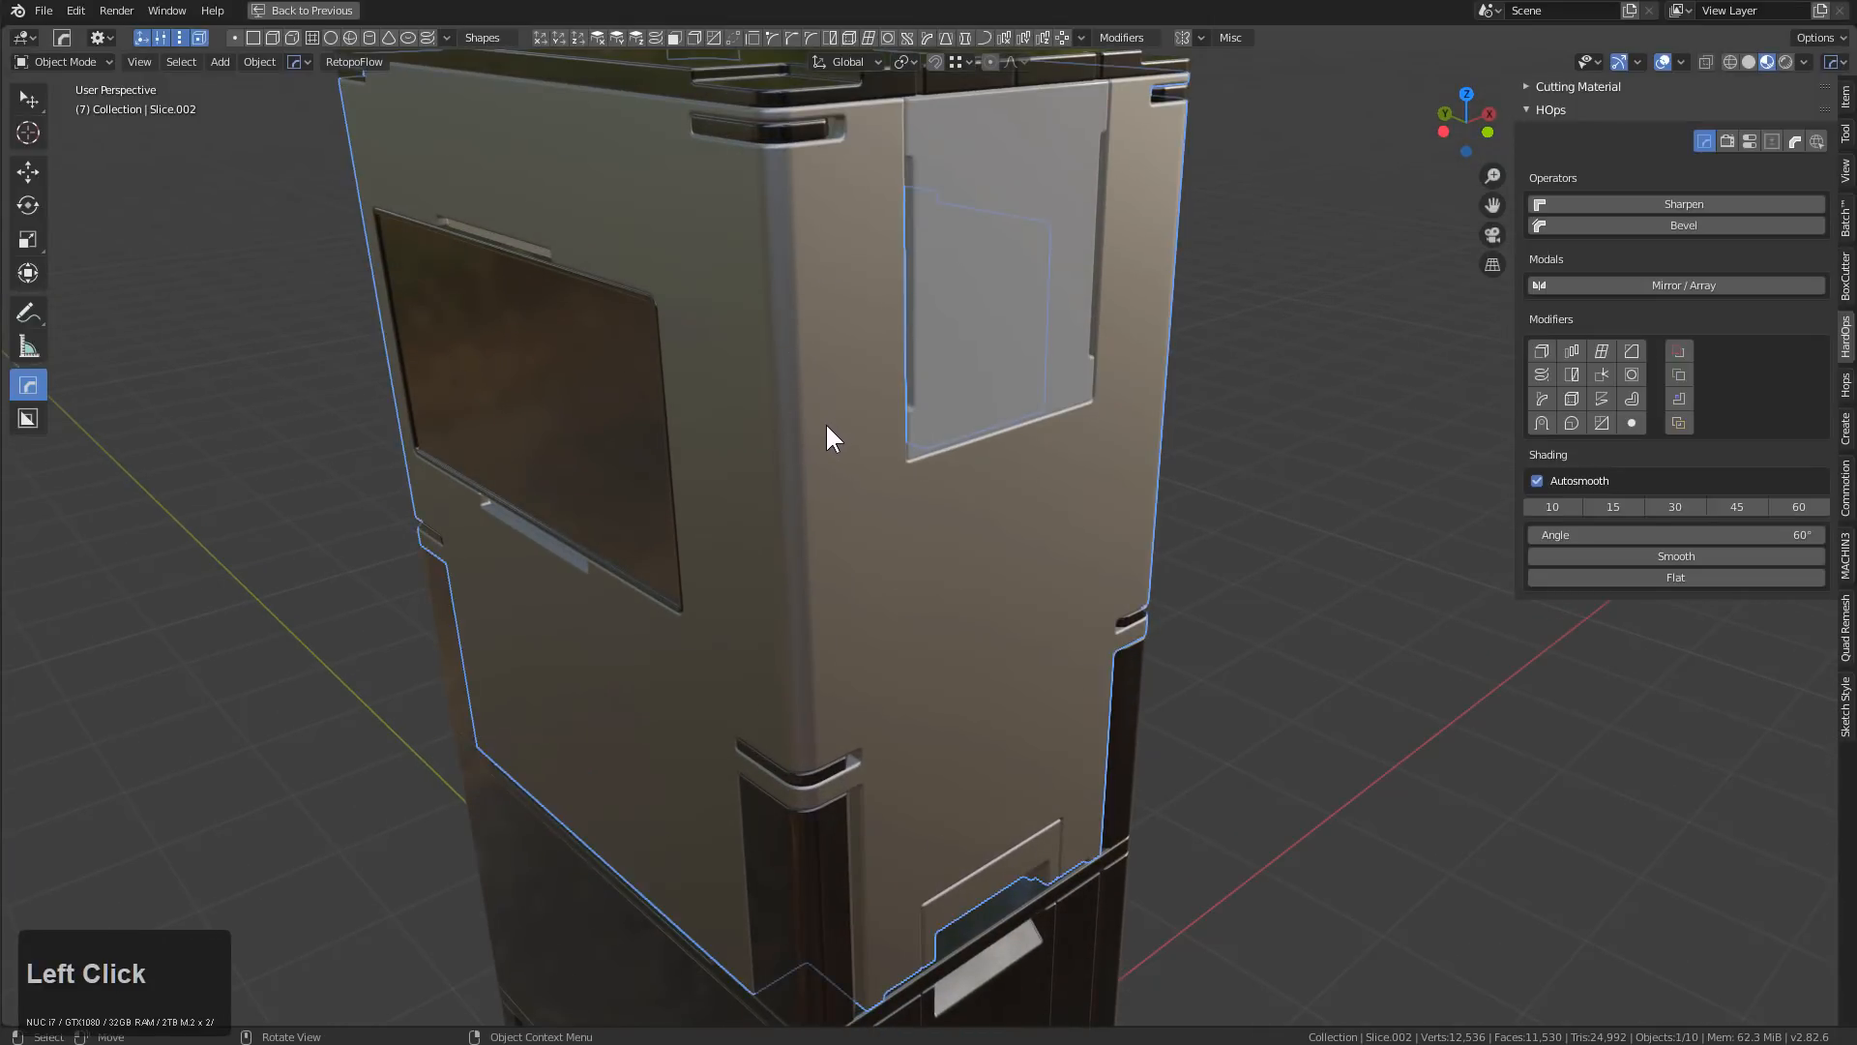
pyautogui.press('w')
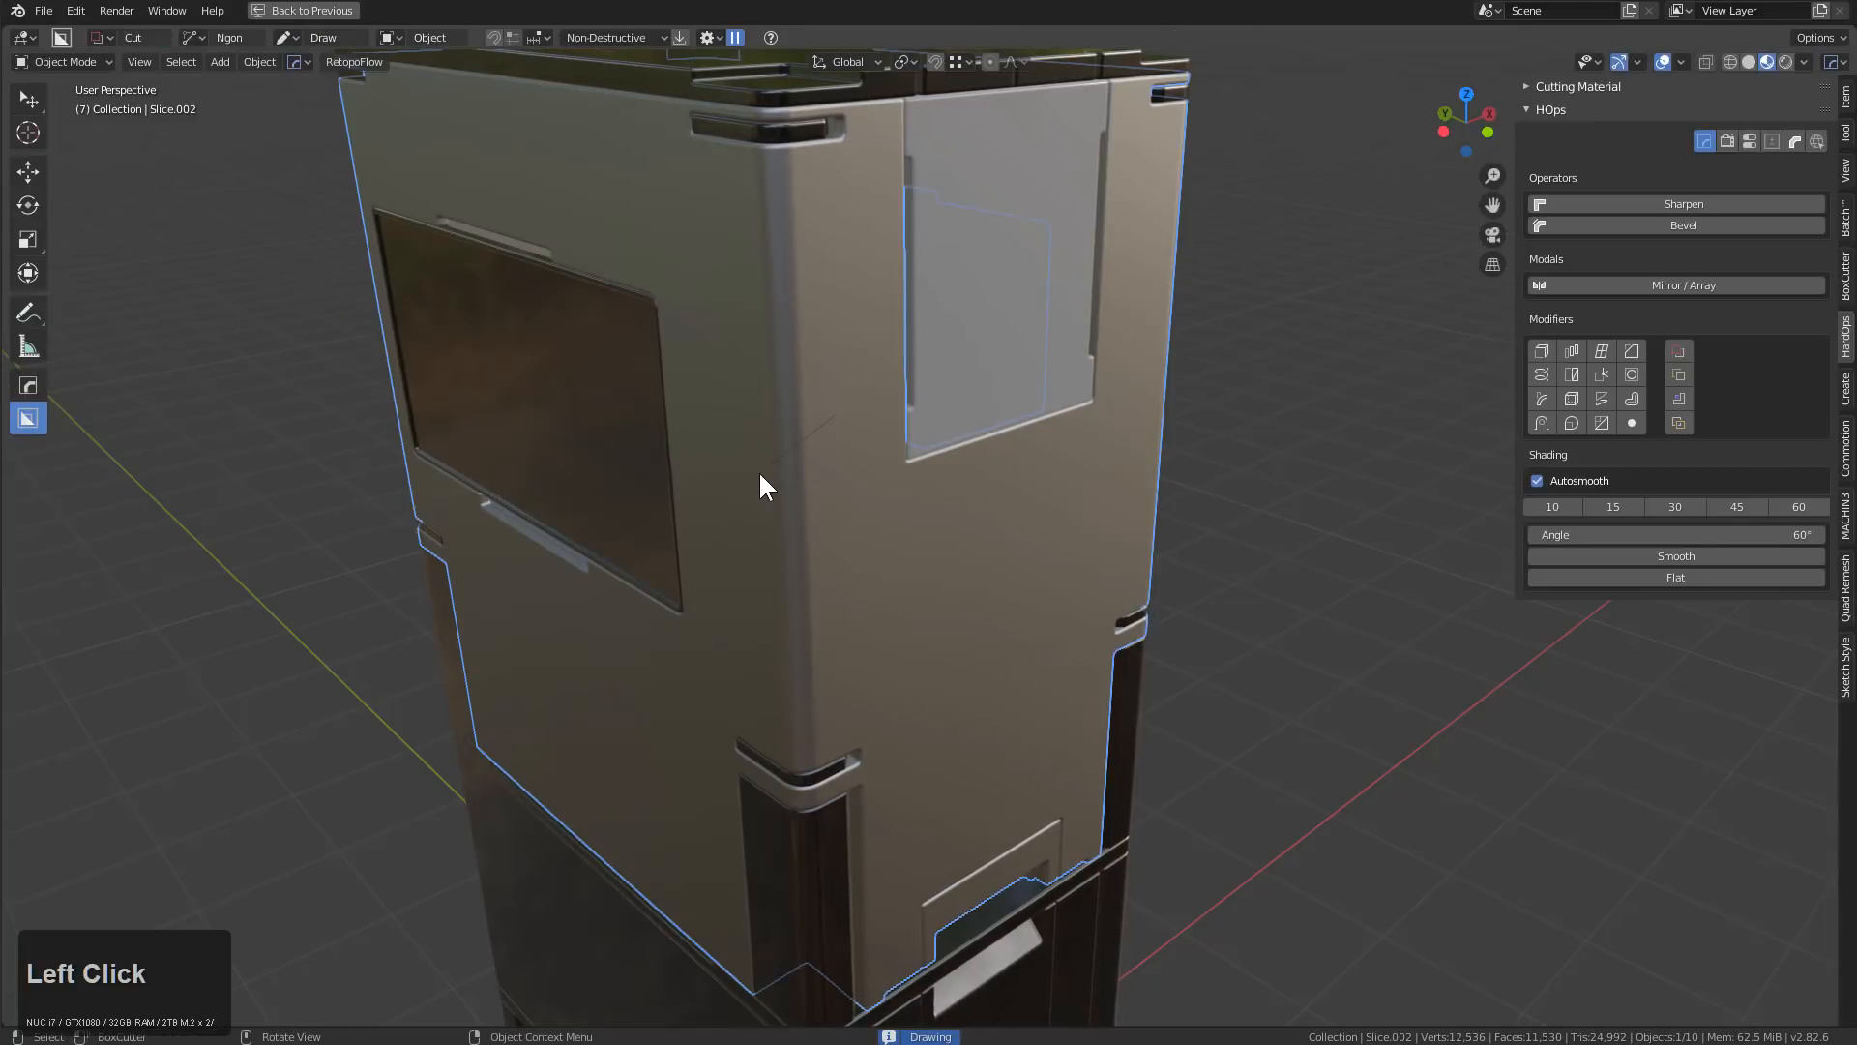
pyautogui.press('Escape')
pyautogui.press('d')
pyautogui.moveTo(828, 404); pyautogui.dragTo(751, 457)
pyautogui.press('x')
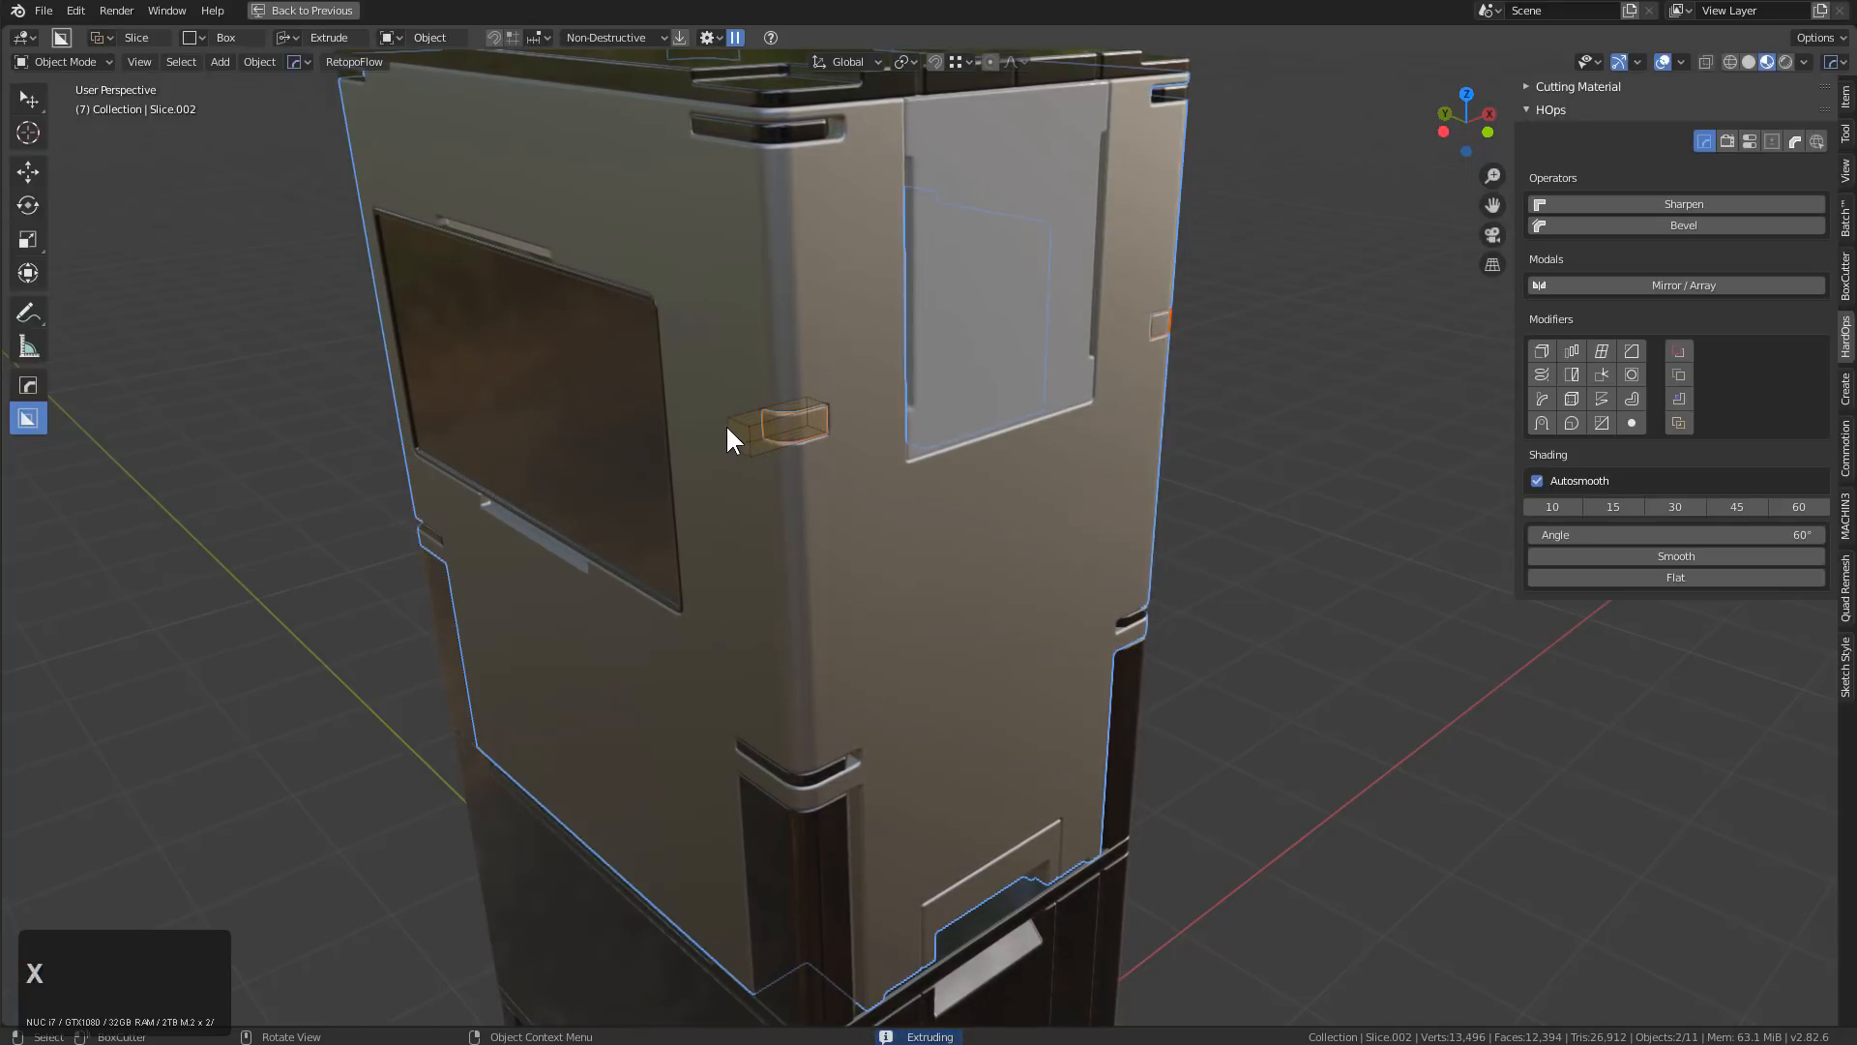
pyautogui.click(801, 434)
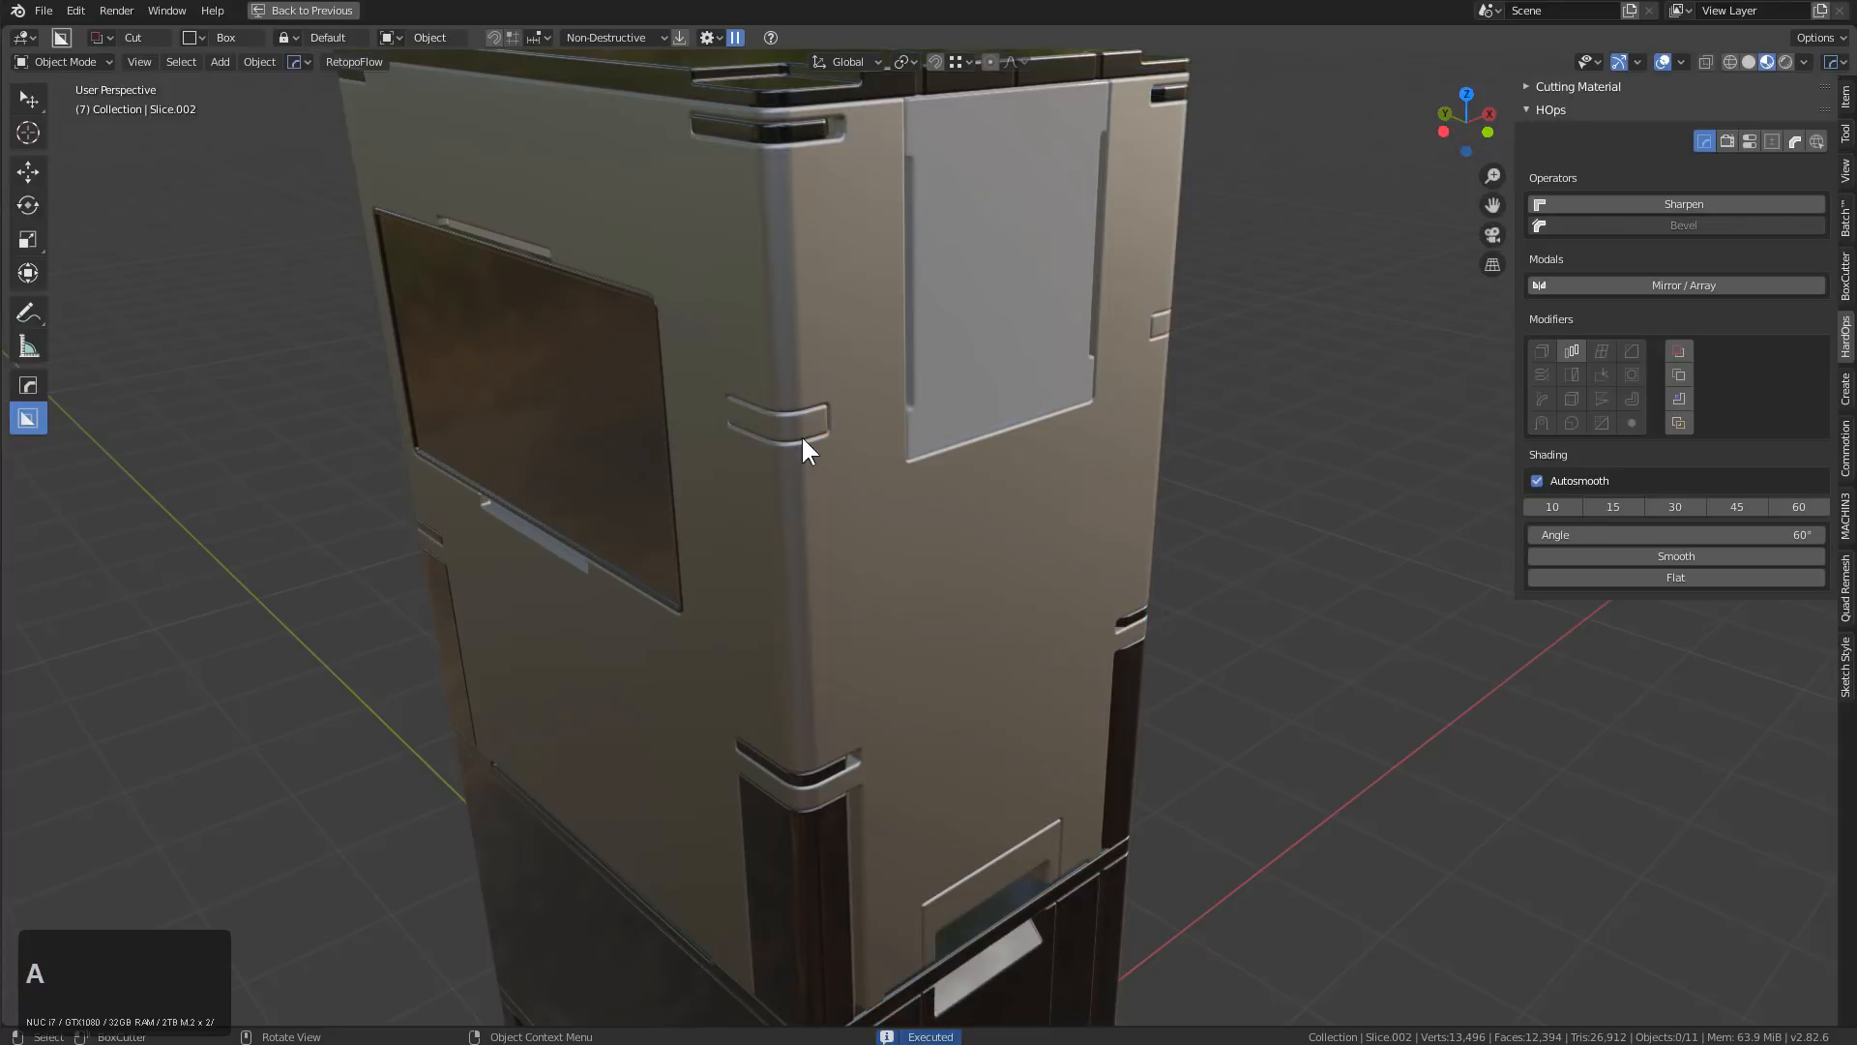
# Add a blank Emission material to the sliced corner band and disable the option above Remove Zero User Materials
pyautogui.press('m')
pyautogui.click(827, 449)
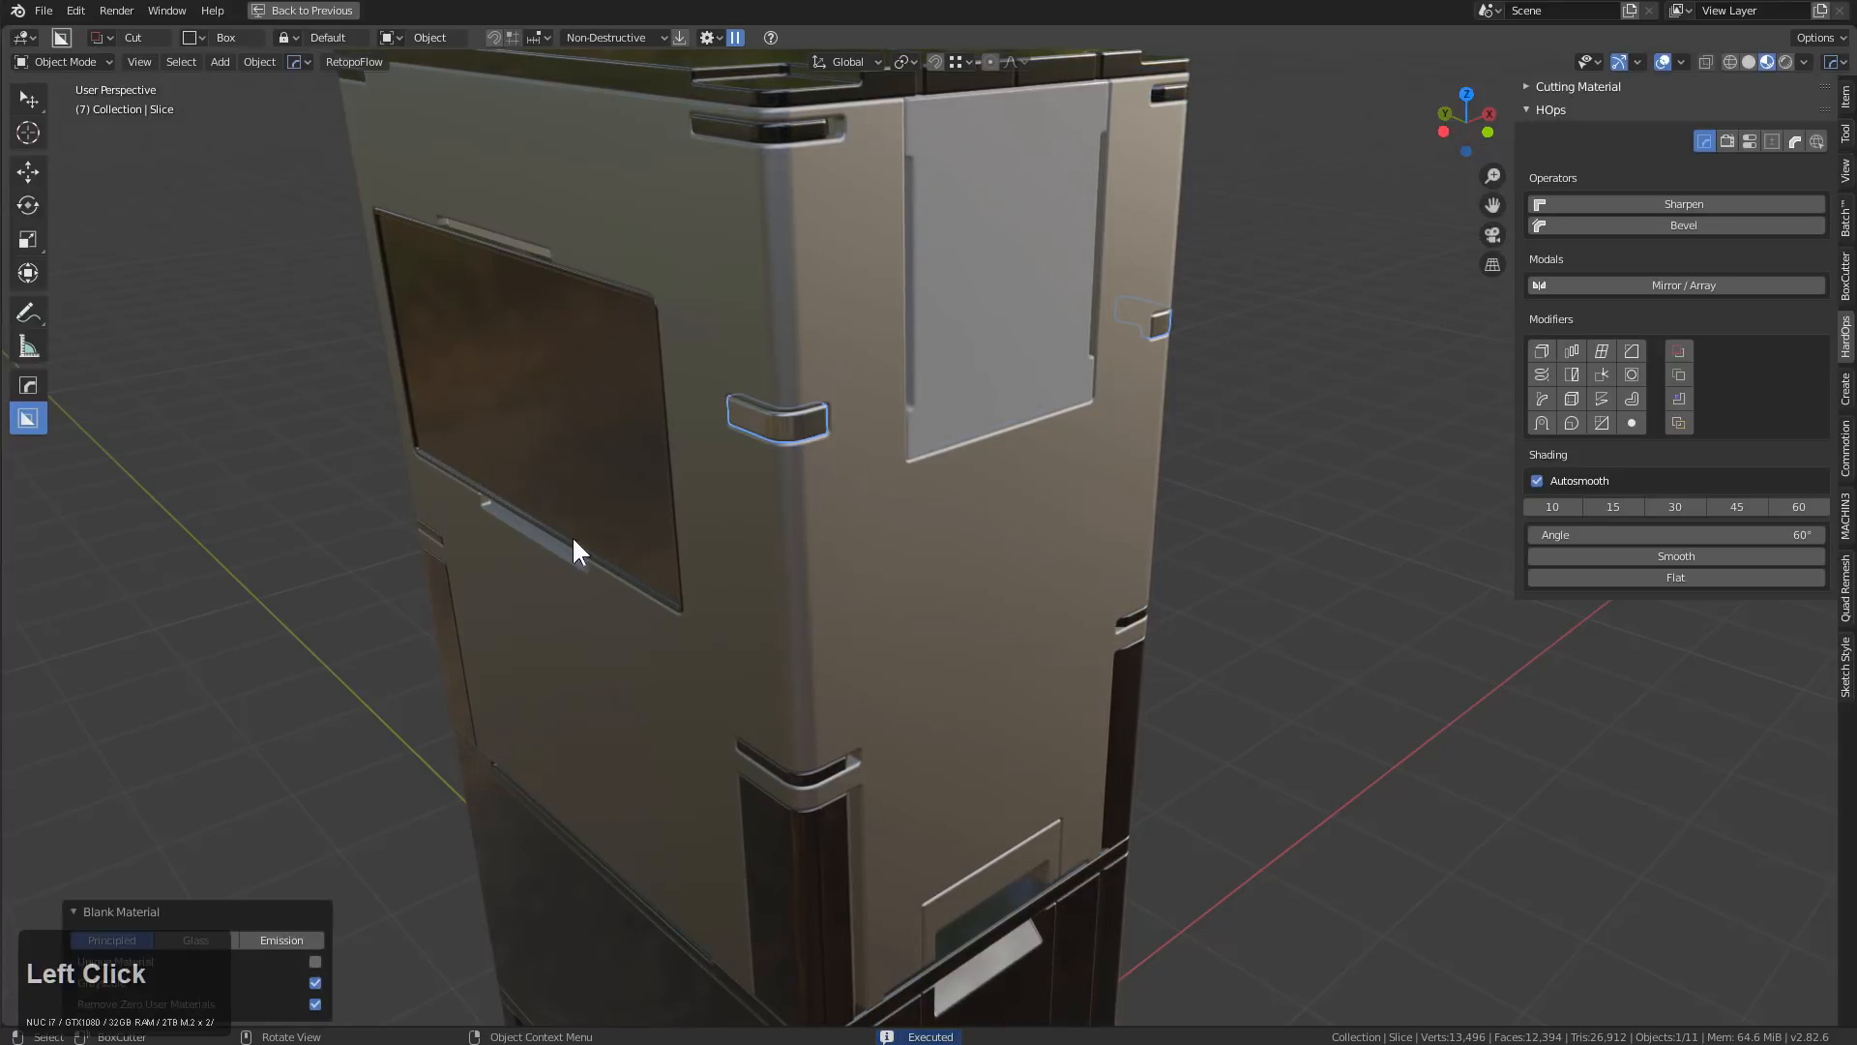
pyautogui.click(281, 936)
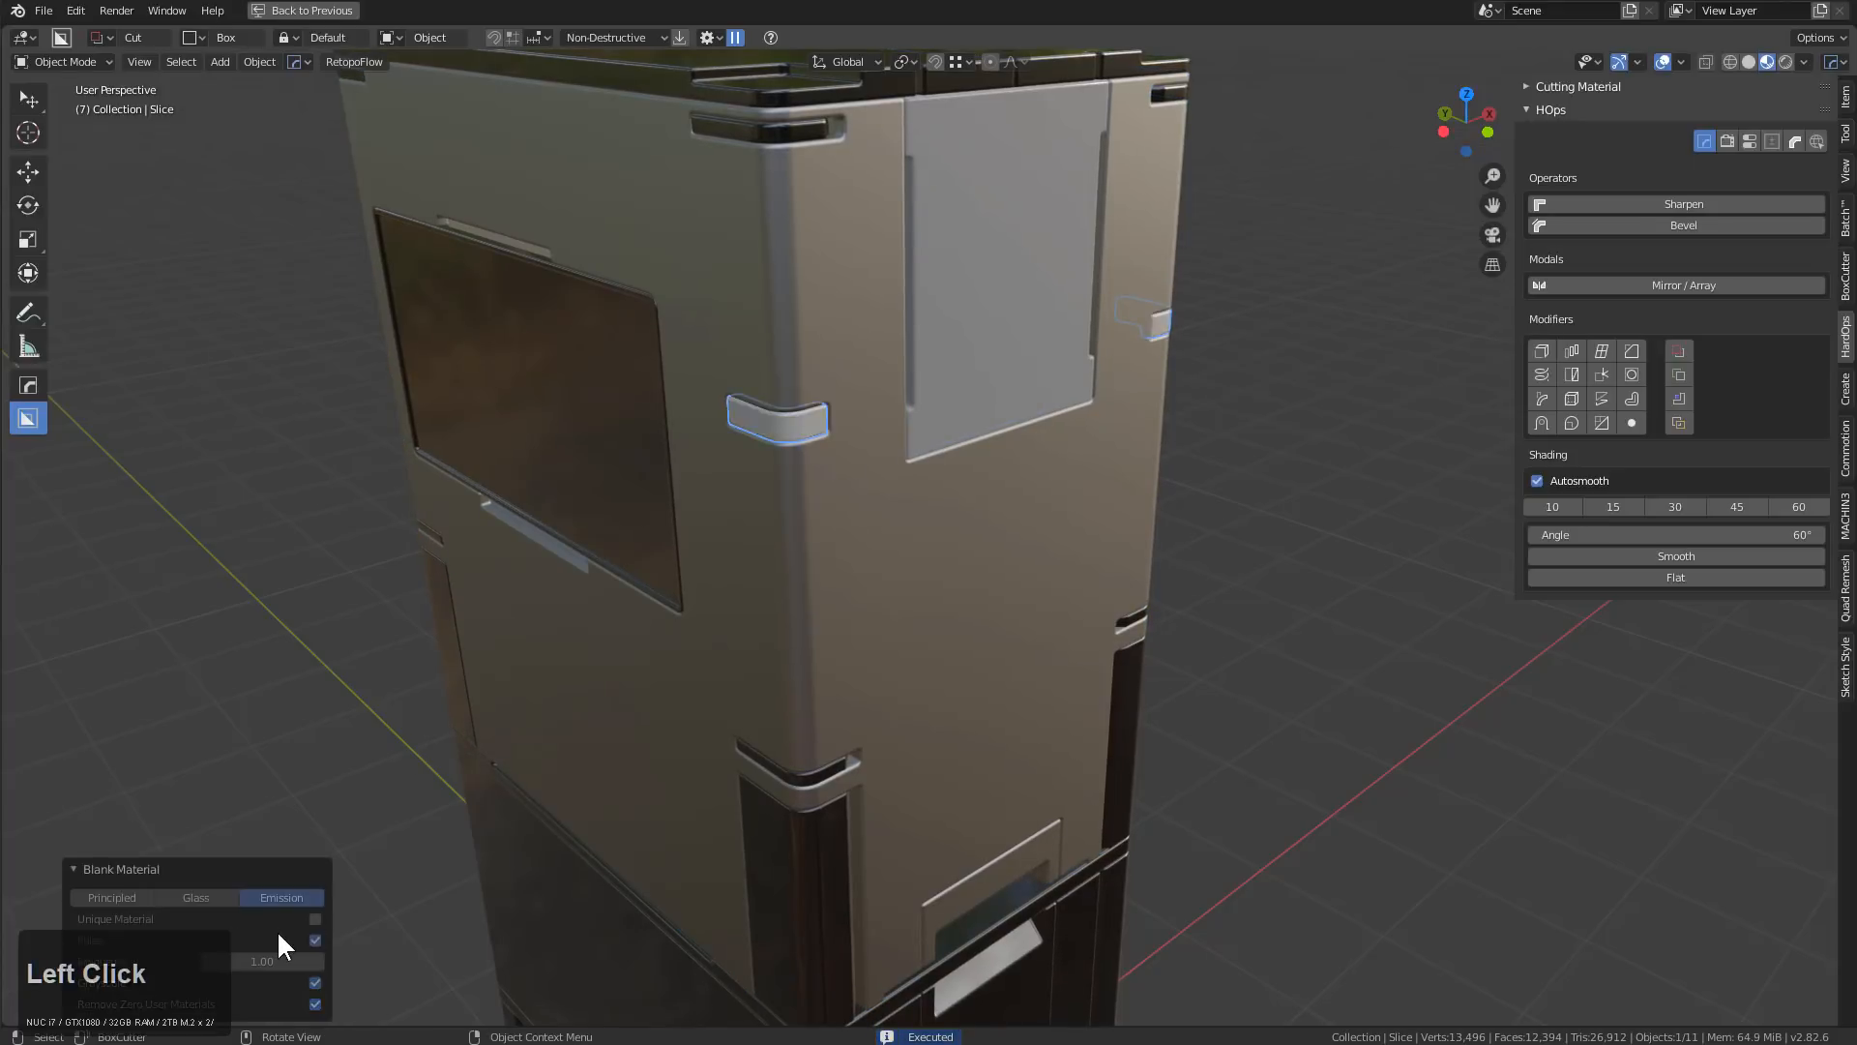
pyautogui.click(310, 984)
# Start the animation playback and enable Bloom in the HardOps Eevee render settings
pyautogui.moveTo(873, 438)
pyautogui.mouseDown(button='middle')
pyautogui.moveTo(851, 433)
pyautogui.moveTo(830, 497)
pyautogui.moveTo(784, 502)
pyautogui.moveTo(1198, 422)
pyautogui.mouseUp(button='middle')
pyautogui.hotkey('shift', 'space')
pyautogui.scroll(-2, 842, 459)
pyautogui.click(1805, 60)
pyautogui.click(1831, 62)
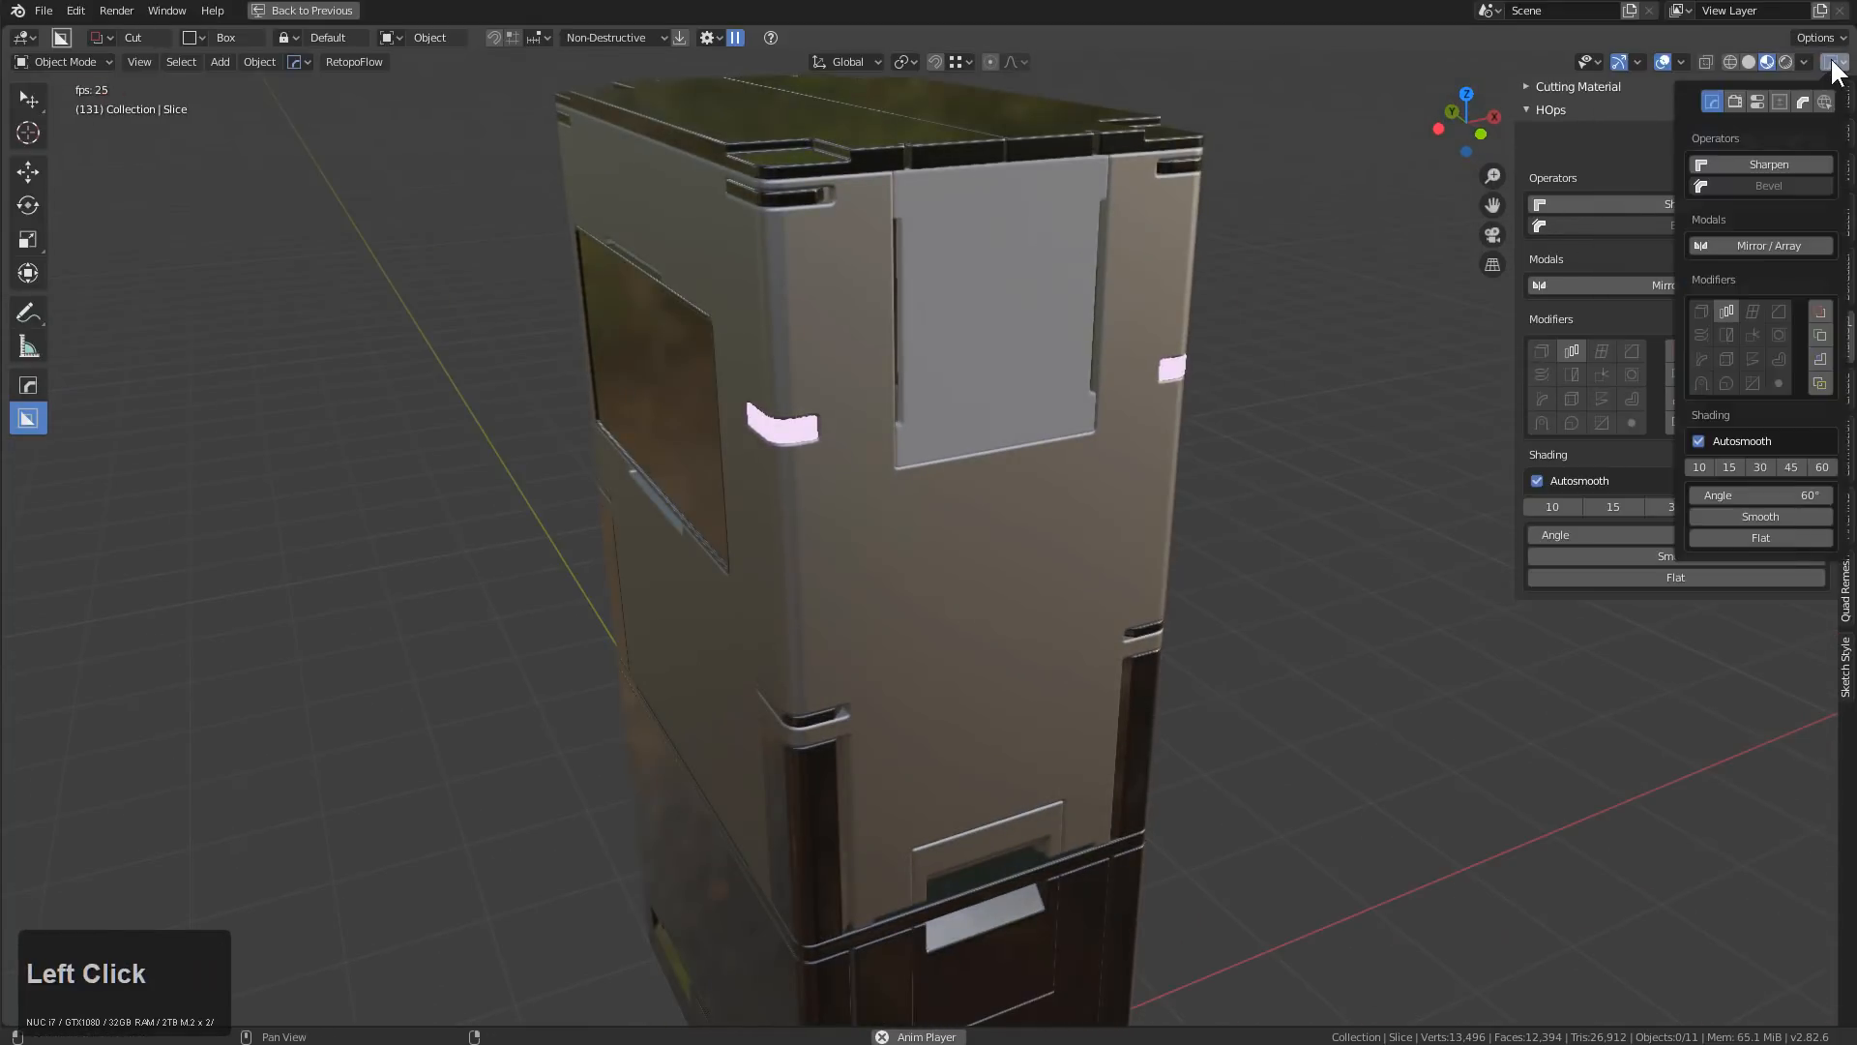
pyautogui.click(1752, 101)
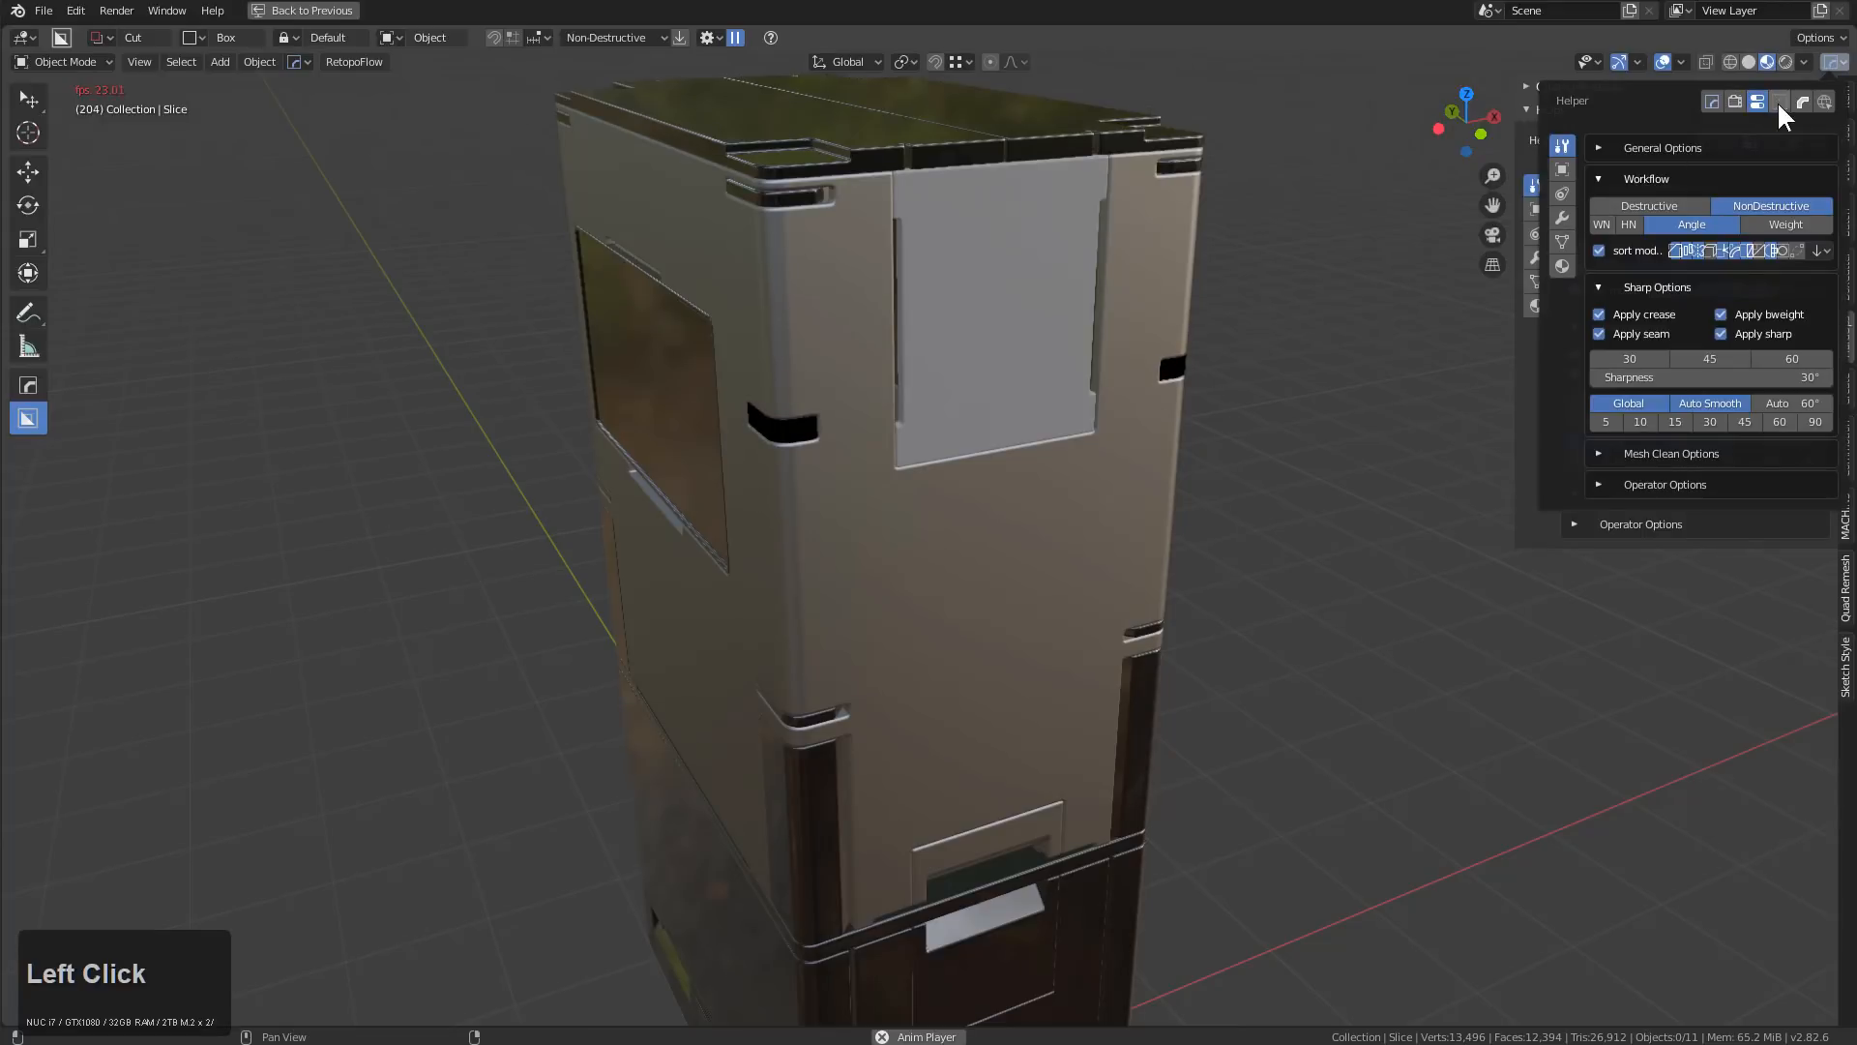
pyautogui.click(1735, 100)
pyautogui.click(1654, 300)
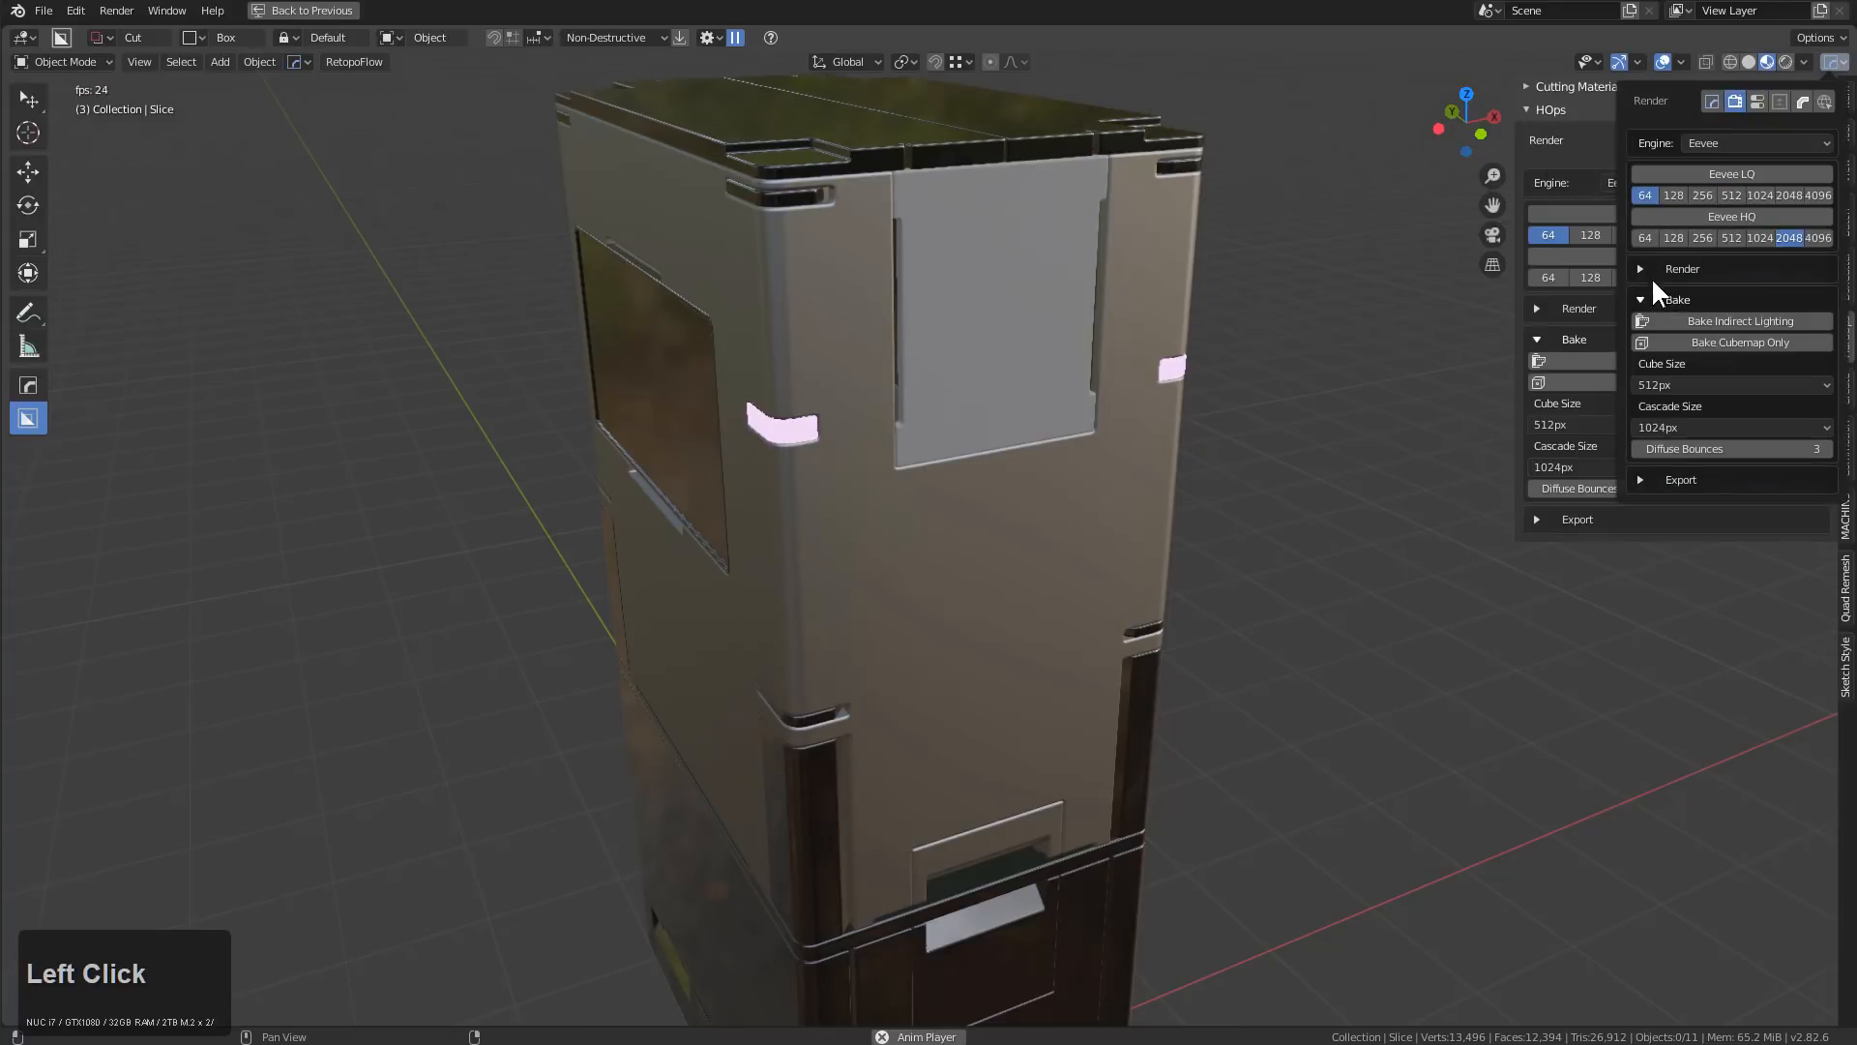
pyautogui.click(1654, 268)
pyautogui.click(1644, 427)
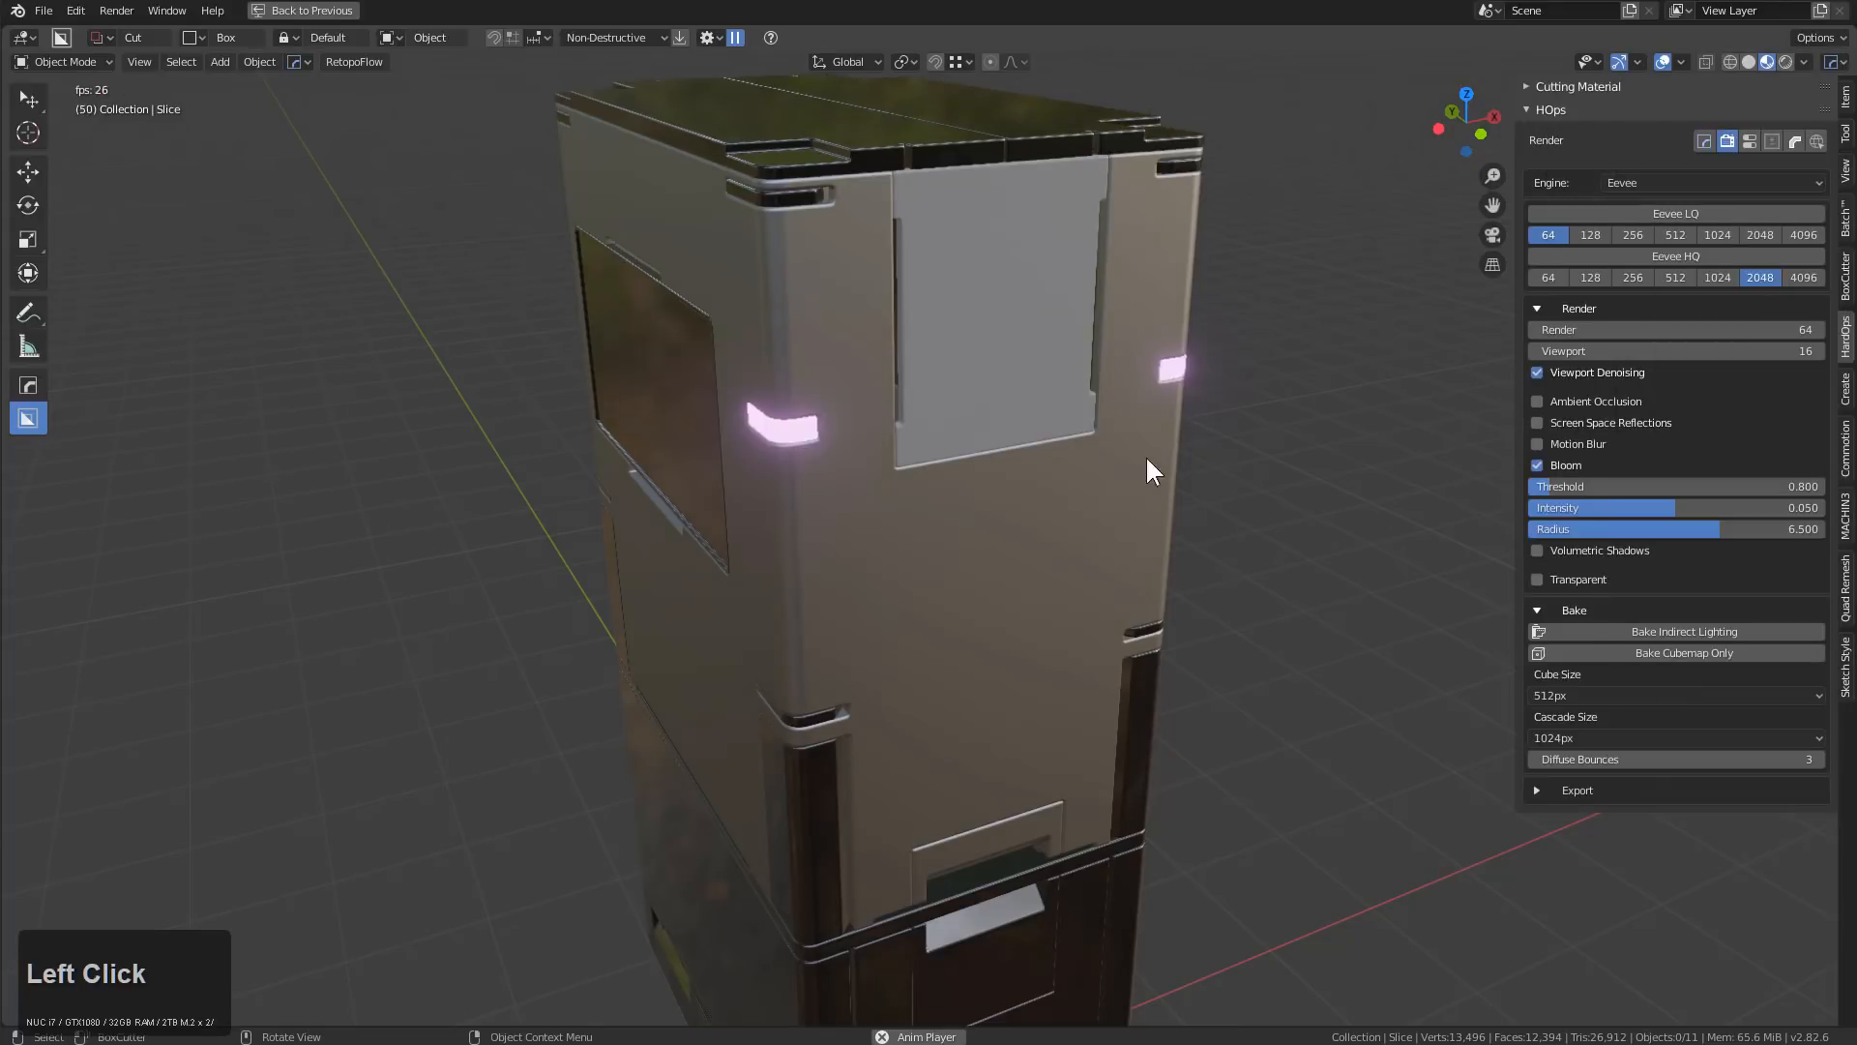
# Slice a second box-shaped band out of the upper body's corner, just above the dark corner pillar
pyautogui.scroll(-2, 1131, 469)
pyautogui.moveTo(1070, 406)
pyautogui.mouseDown(button='middle')
pyautogui.moveTo(966, 418)
pyautogui.moveTo(1037, 408)
pyautogui.moveTo(958, 444)
pyautogui.moveTo(915, 532)
pyautogui.mouseUp(button='middle')
pyautogui.click(928, 498)
pyautogui.moveTo(931, 588)
pyautogui.mouseDown()
pyautogui.moveTo(1018, 647)
pyautogui.moveTo(1043, 633)
pyautogui.mouseUp()
pyautogui.press('x')
pyautogui.click(1053, 631)
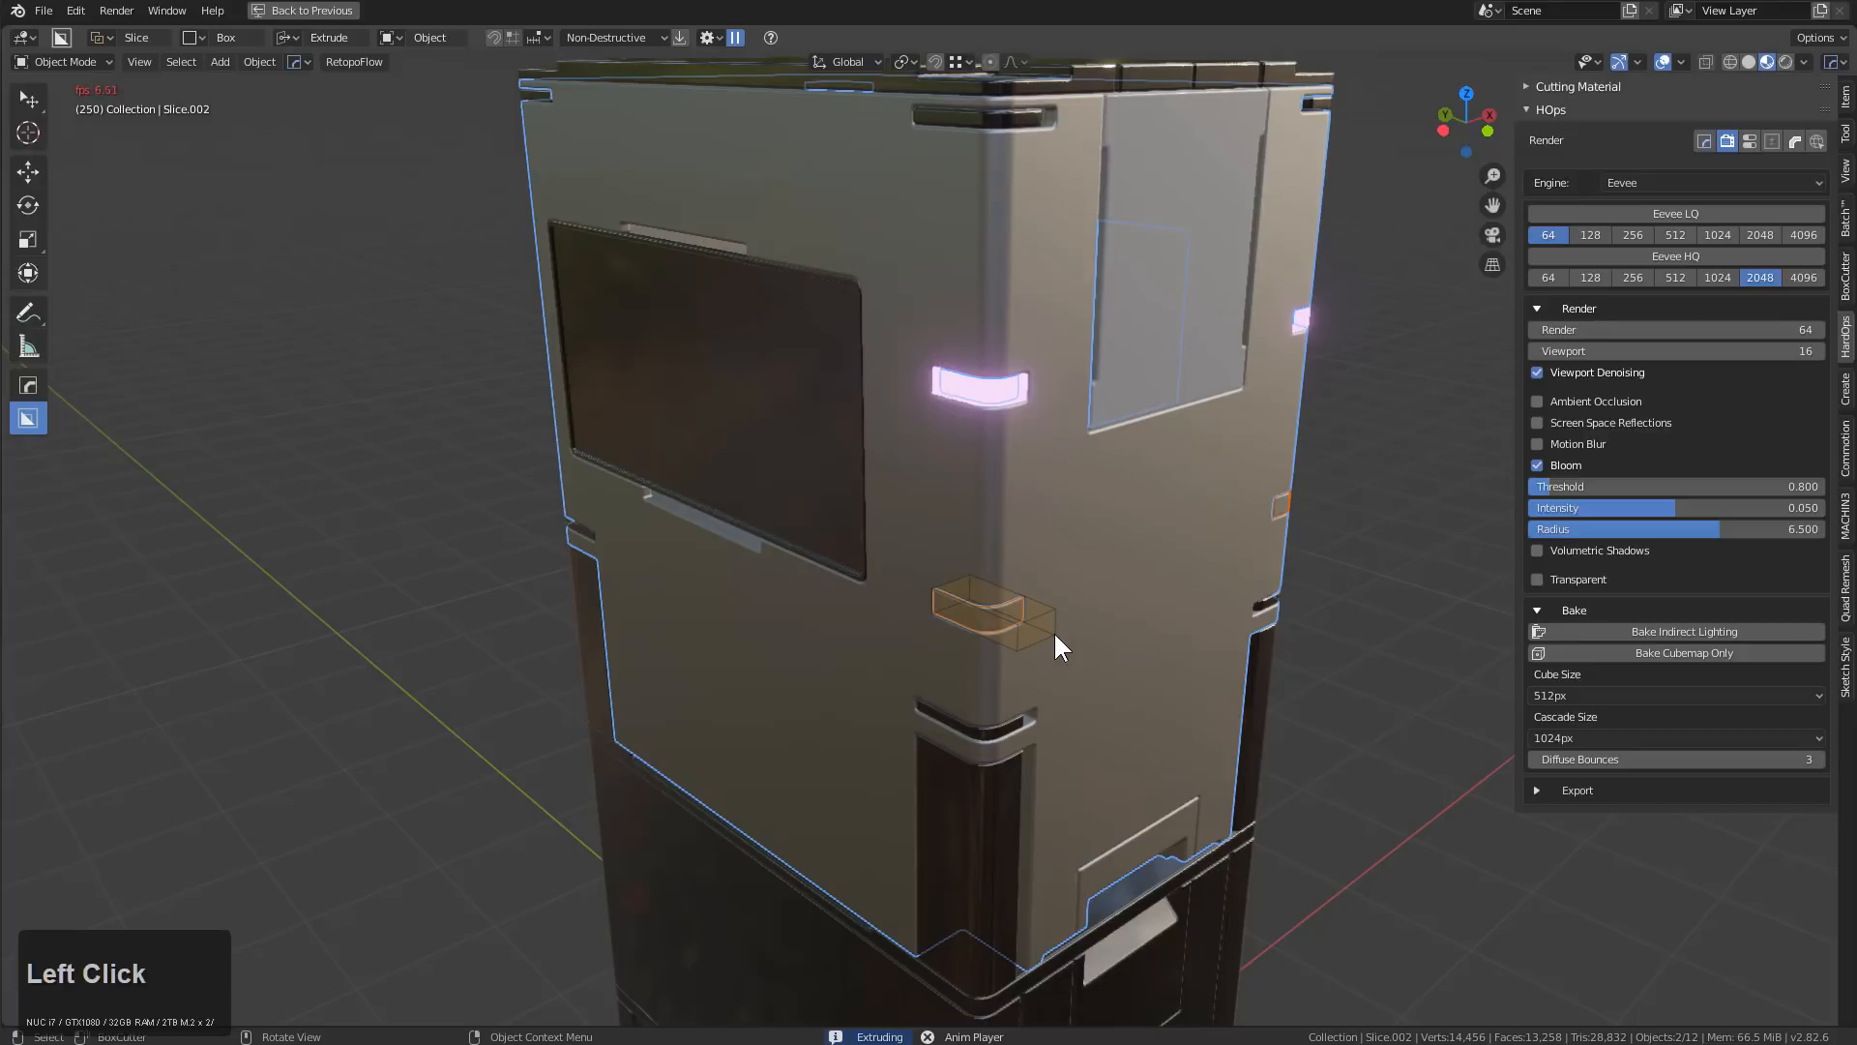
pyautogui.click(1015, 620)
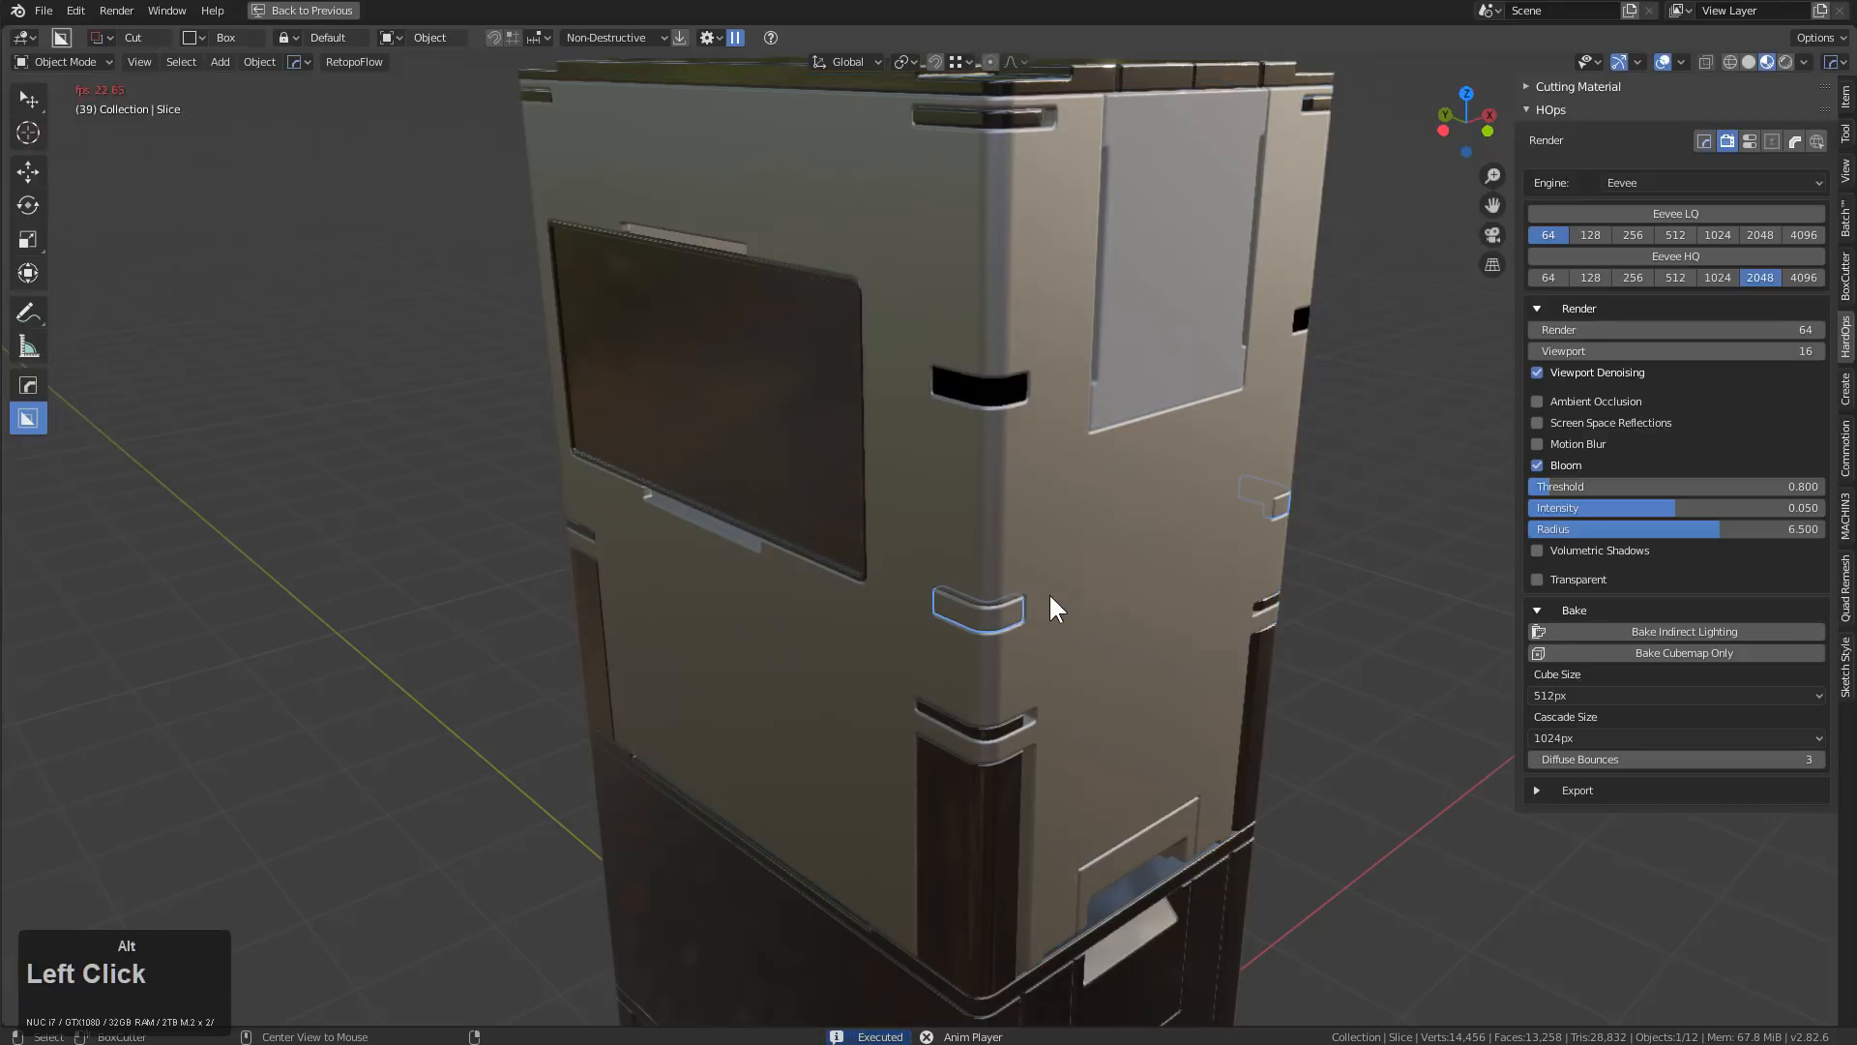
# Add a blank Emission material to the lower corner band
pyautogui.press('m')
pyautogui.click(1051, 592)
pyautogui.scroll(-2, 1048, 592)
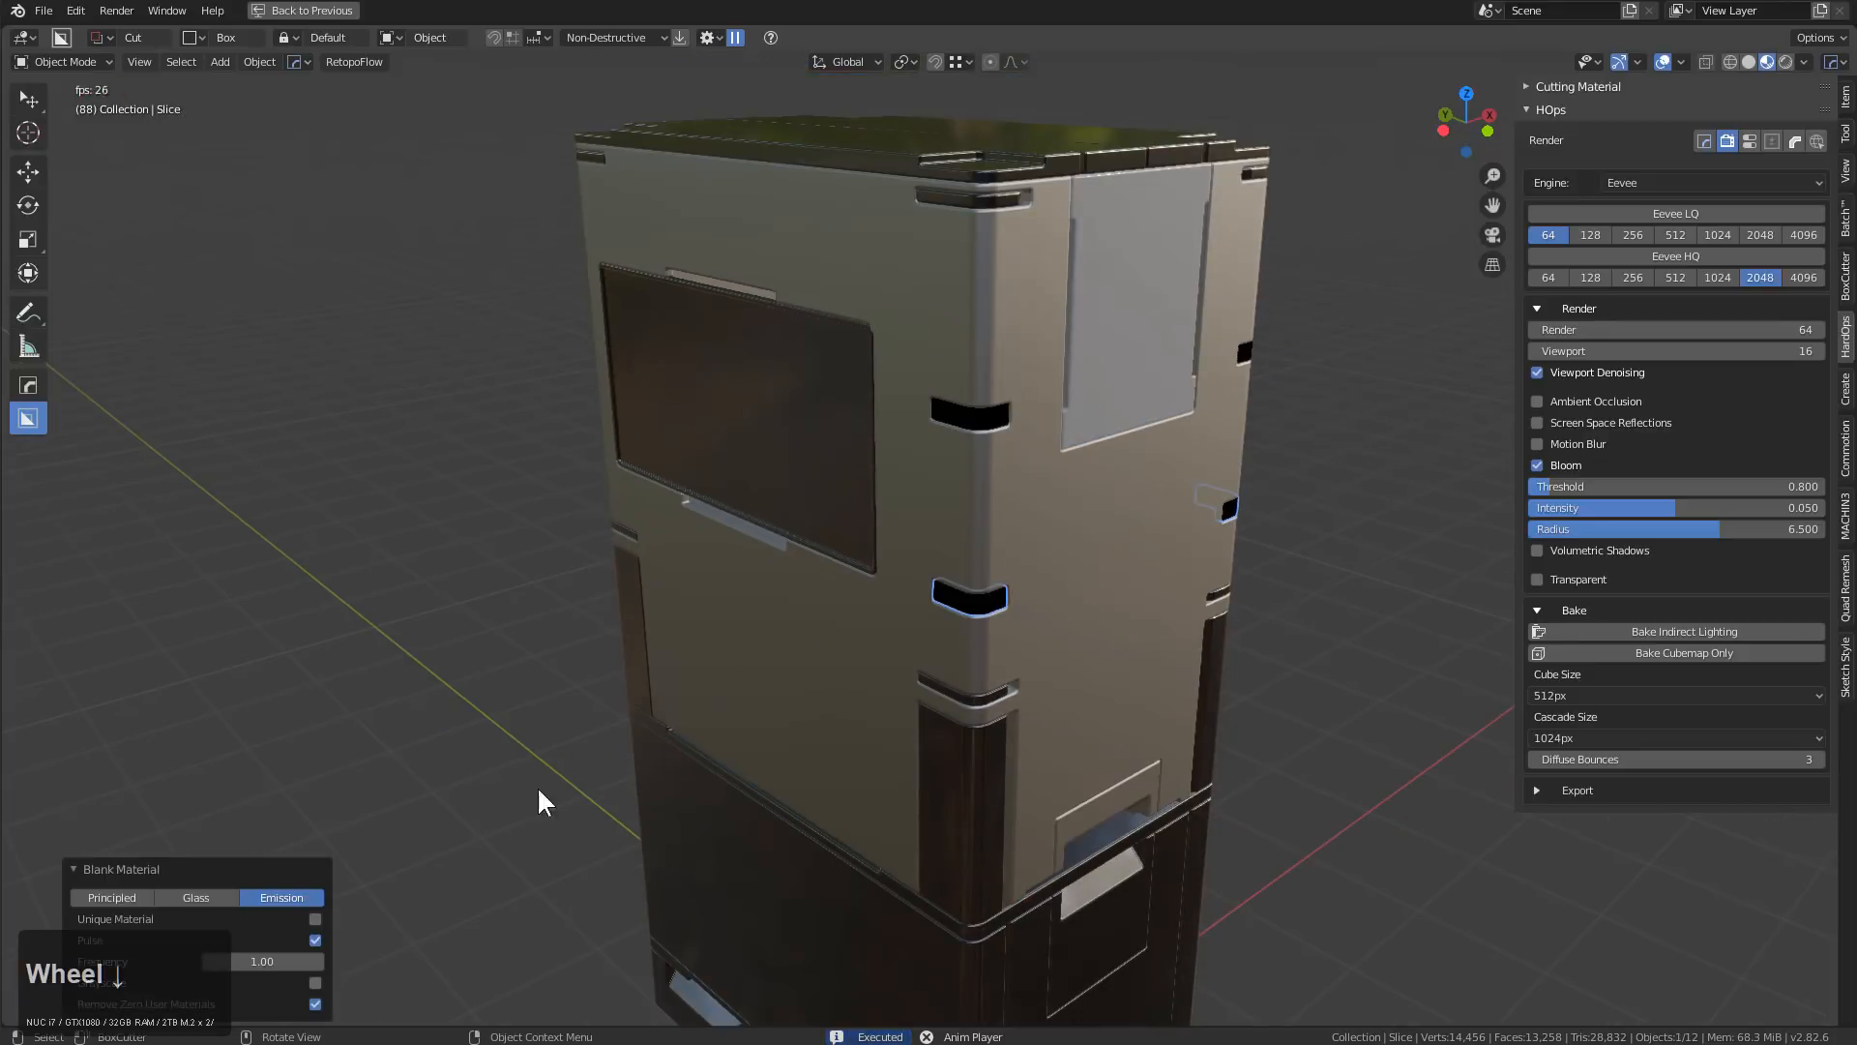
# Slice a third box-shaped band out of the upper body's corner, between the two existing light bands
pyautogui.moveTo(900, 720); pyautogui.dragTo(1007, 635, button='middle')
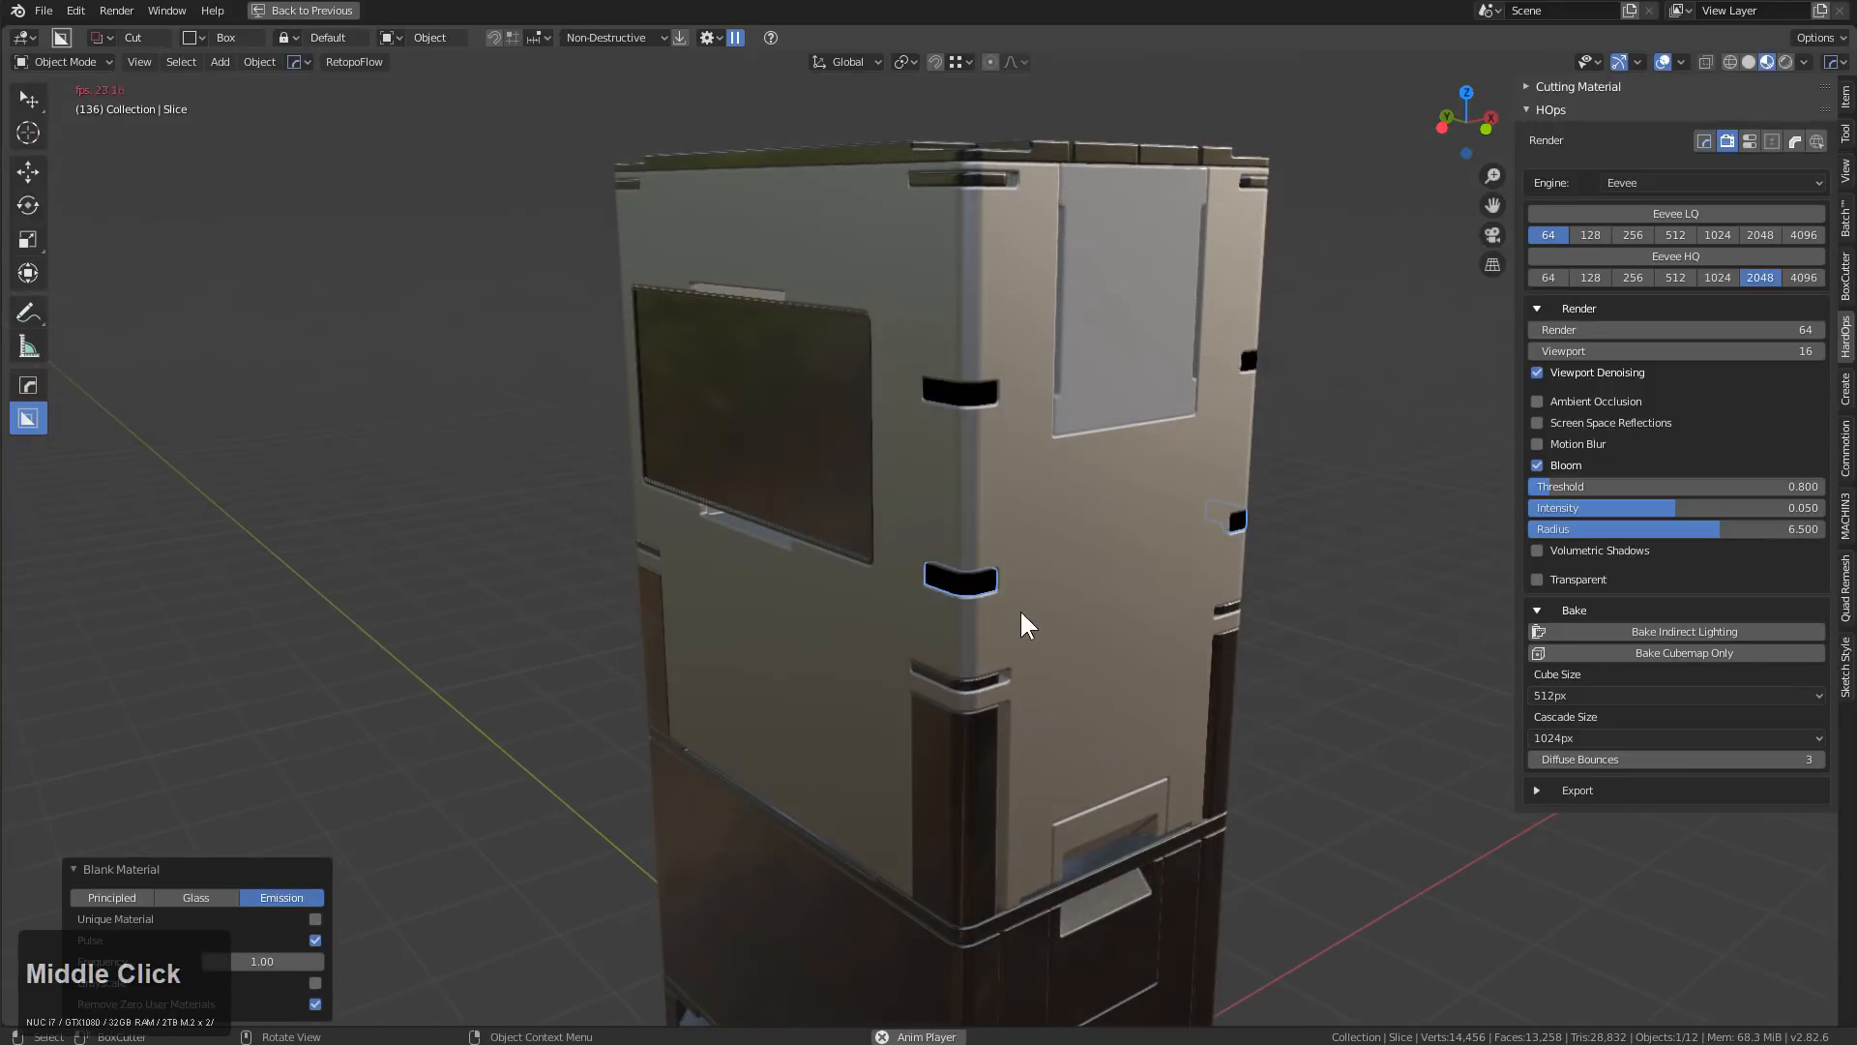
pyautogui.click(962, 505)
pyautogui.moveTo(931, 464); pyautogui.dragTo(984, 499)
pyautogui.press('x')
pyautogui.click(1025, 493)
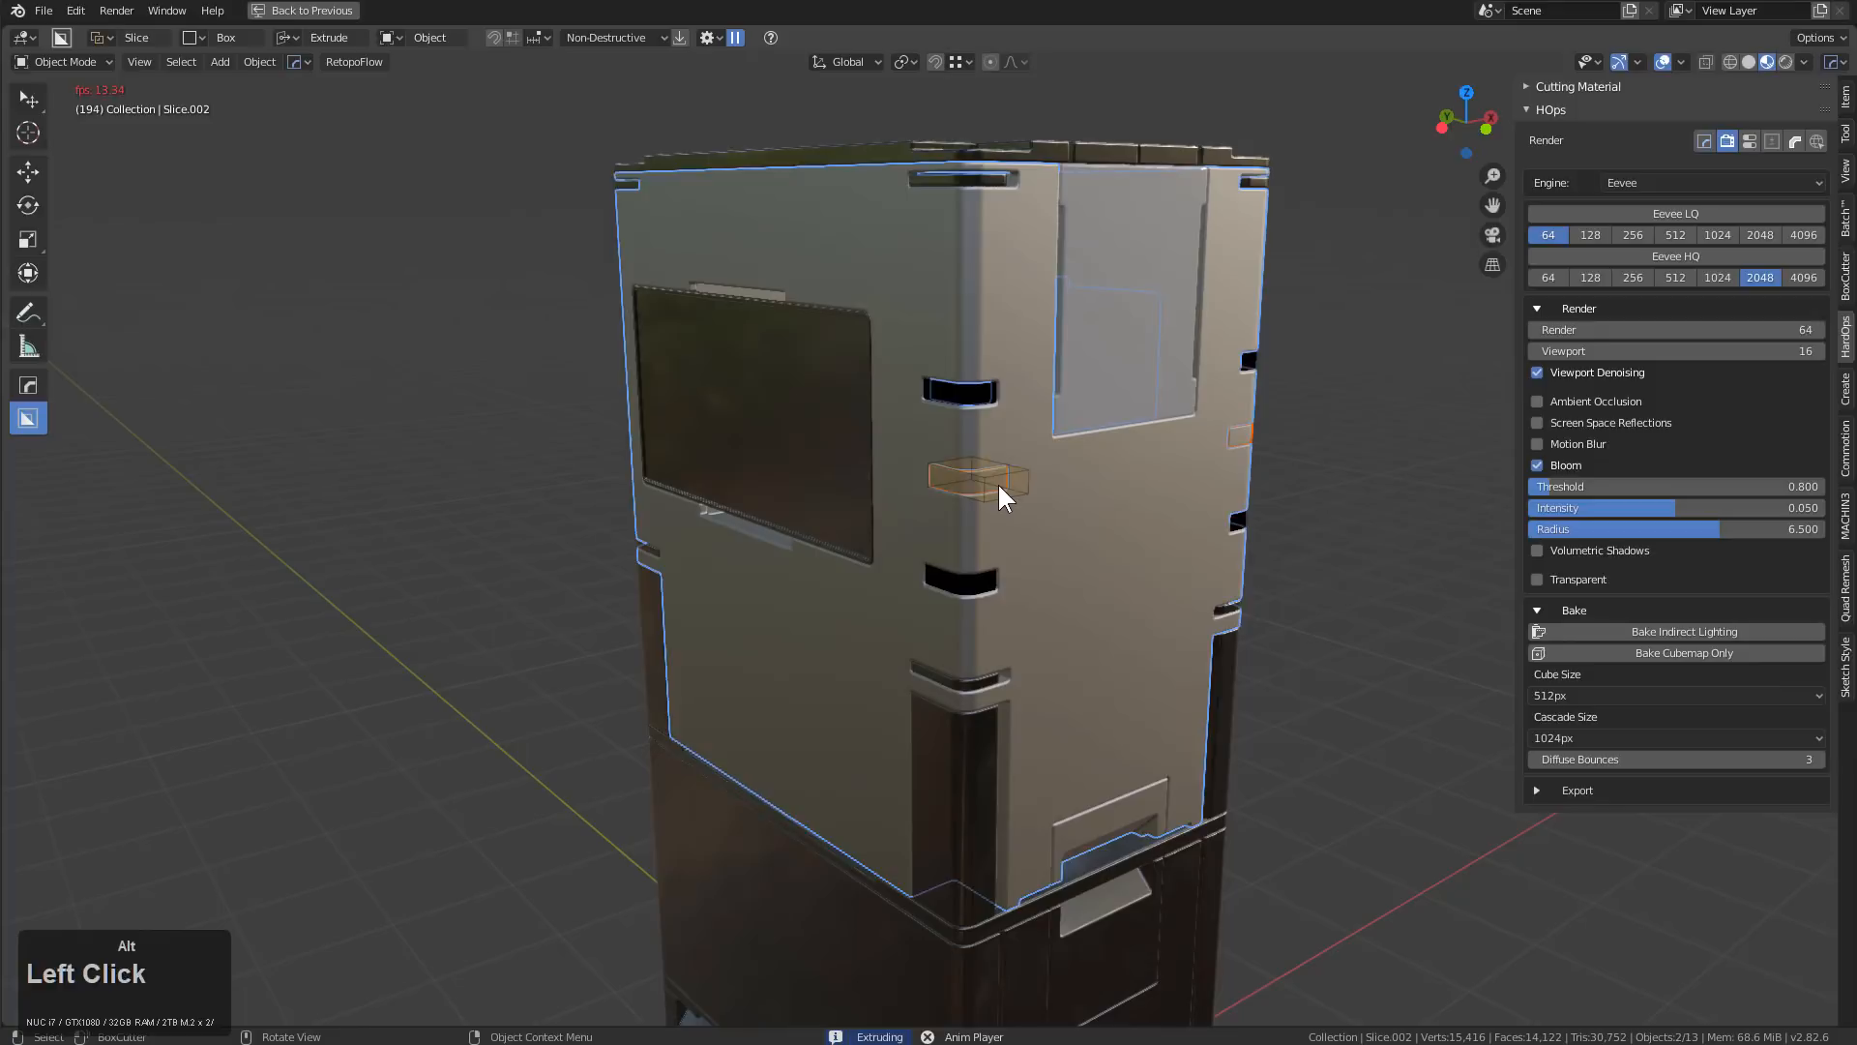
pyautogui.click(993, 483)
# Add a blank Emission material to the middle corner band and set its strength to 2.00
pyautogui.hotkey('alt', 'm')
pyautogui.click(993, 483)
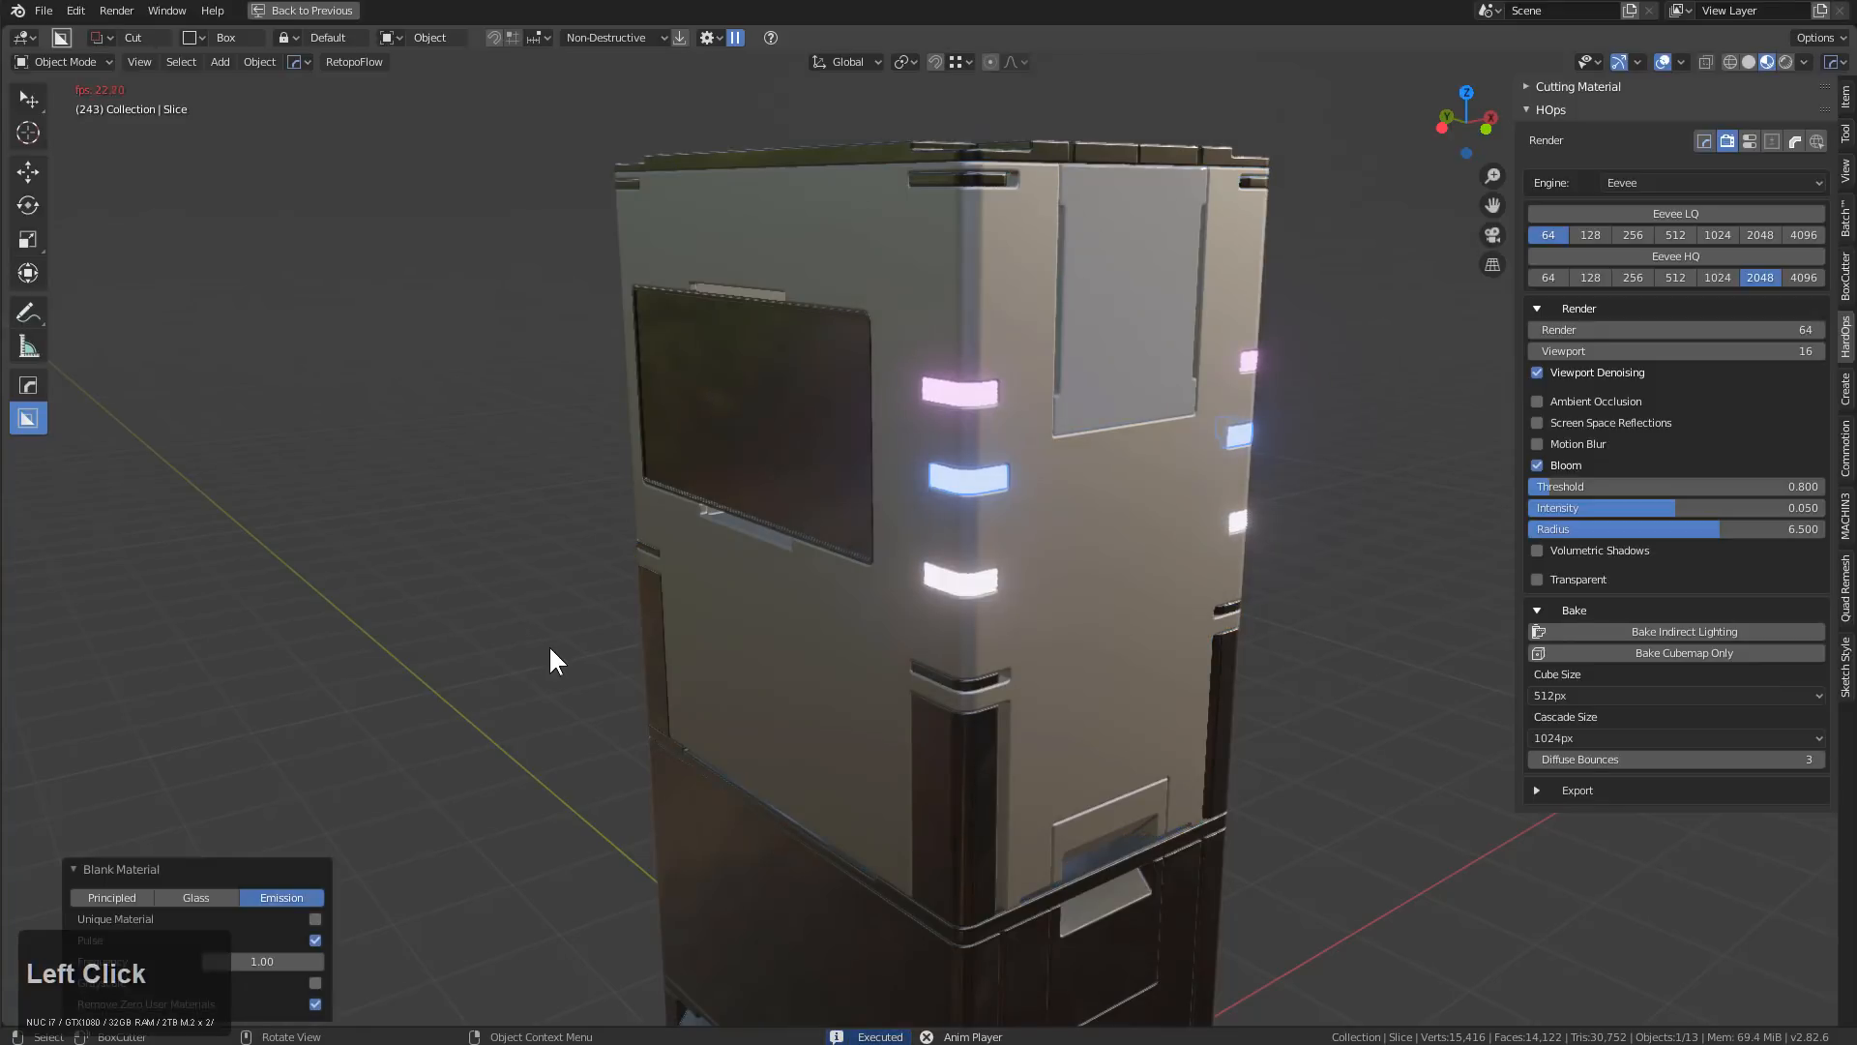
pyautogui.moveTo(221, 968); pyautogui.dragTo(263, 968)
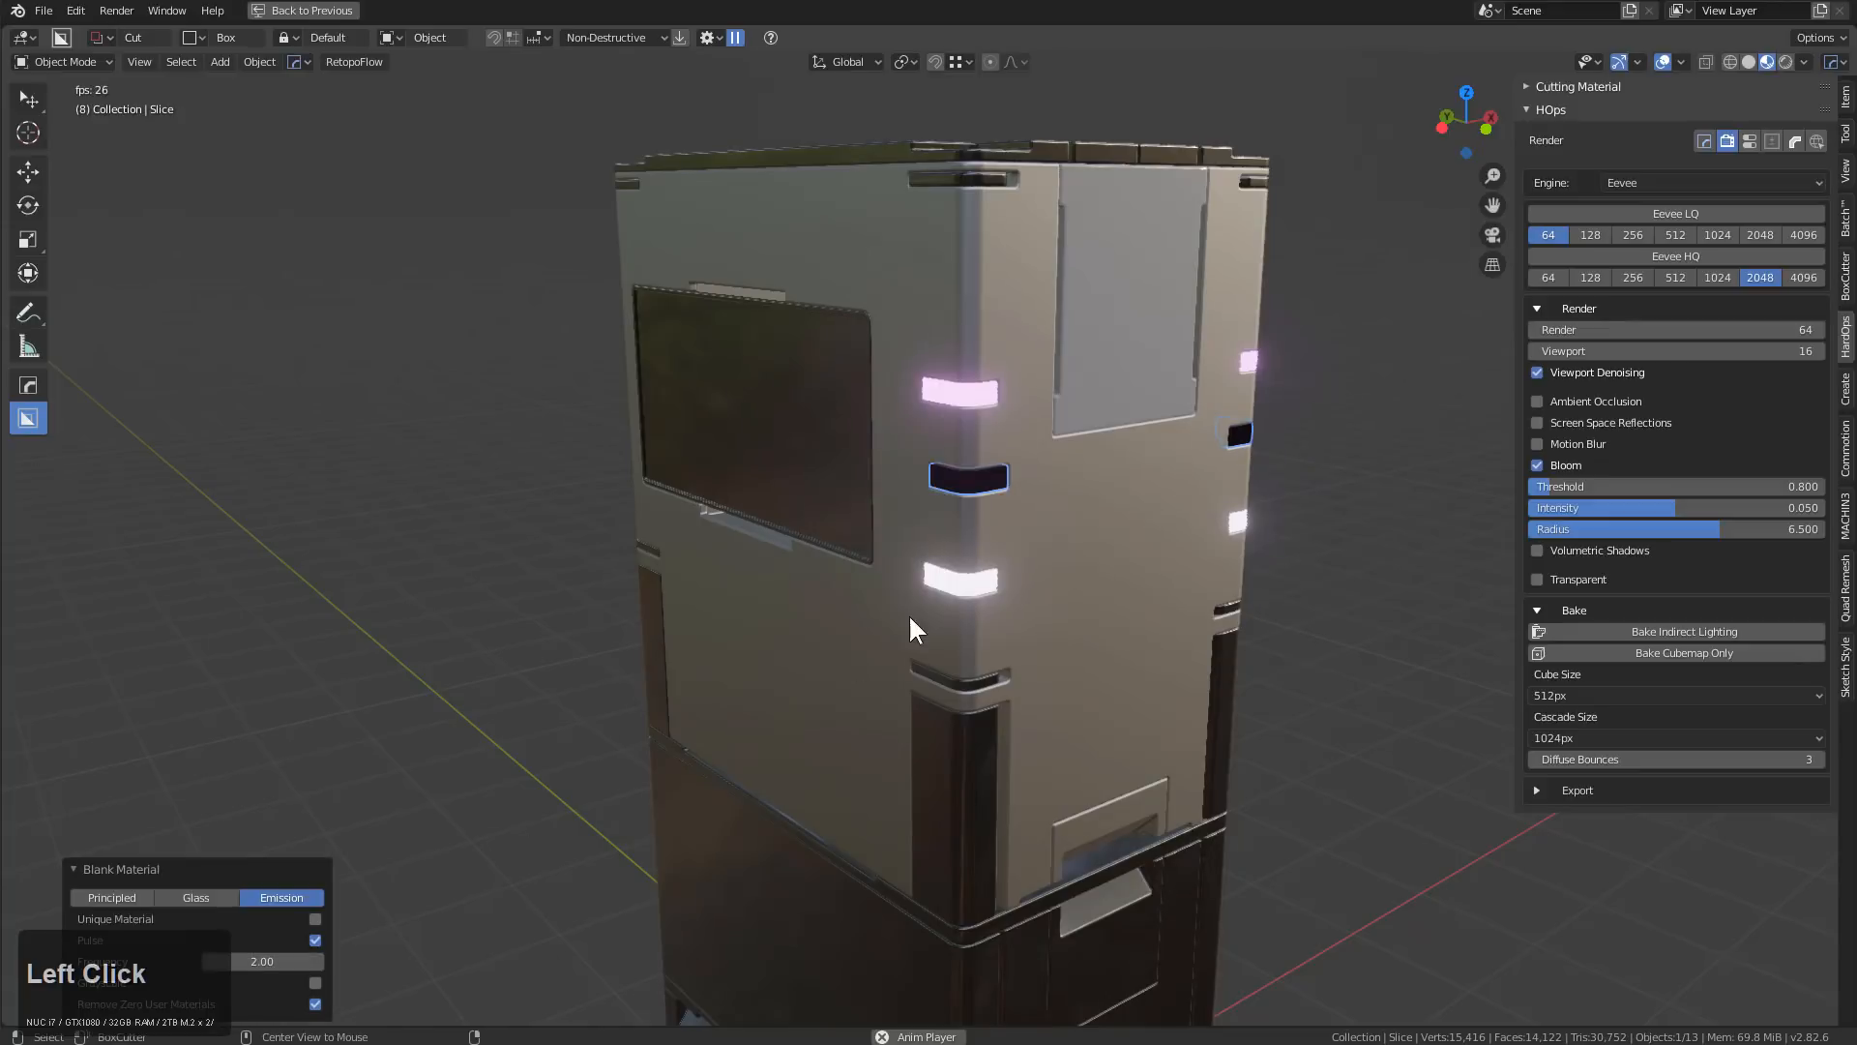
# Slice a long thin strip along the bottom edge of the upper body's windowed side
pyautogui.hotkey('alt', 'a')
pyautogui.scroll(-1, 874, 639)
pyautogui.moveTo(874, 642); pyautogui.dragTo(887, 687, button='middle')
pyautogui.click(796, 746)
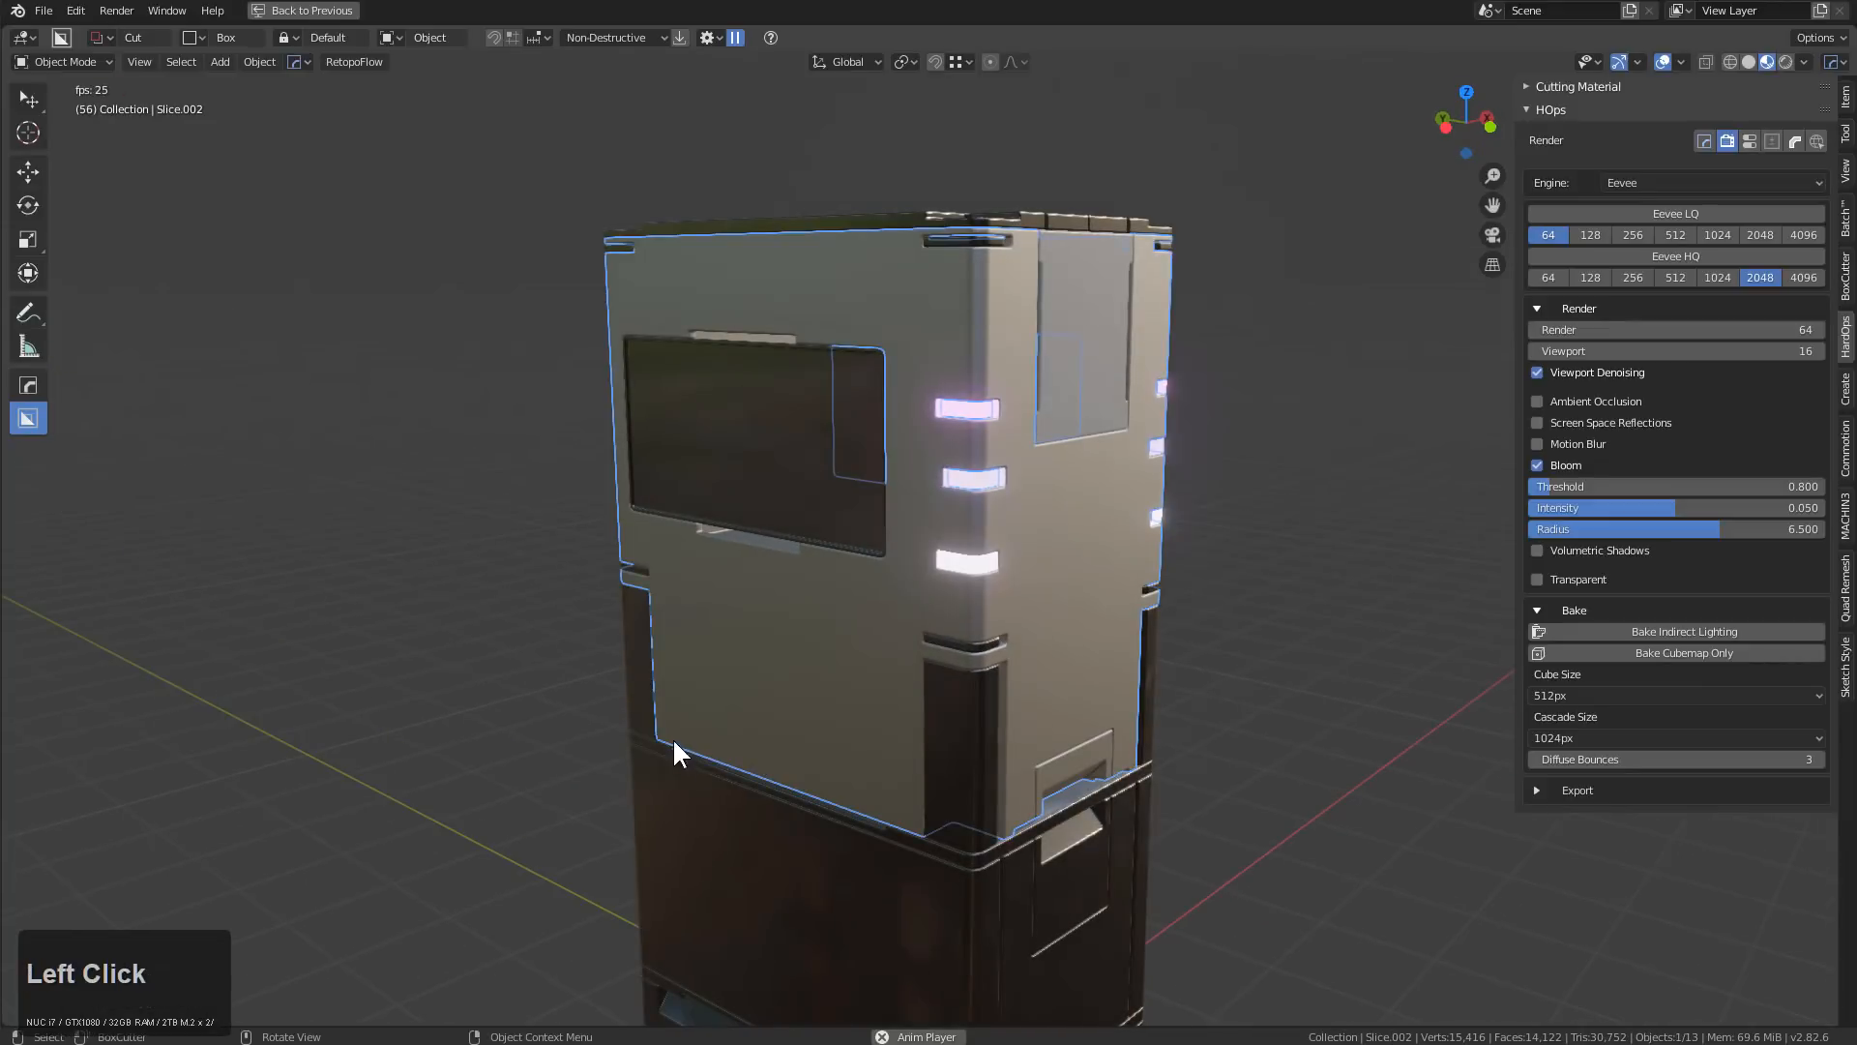
pyautogui.moveTo(682, 733); pyautogui.dragTo(857, 820)
pyautogui.press('x')
pyautogui.hotkey('alt', 'a')
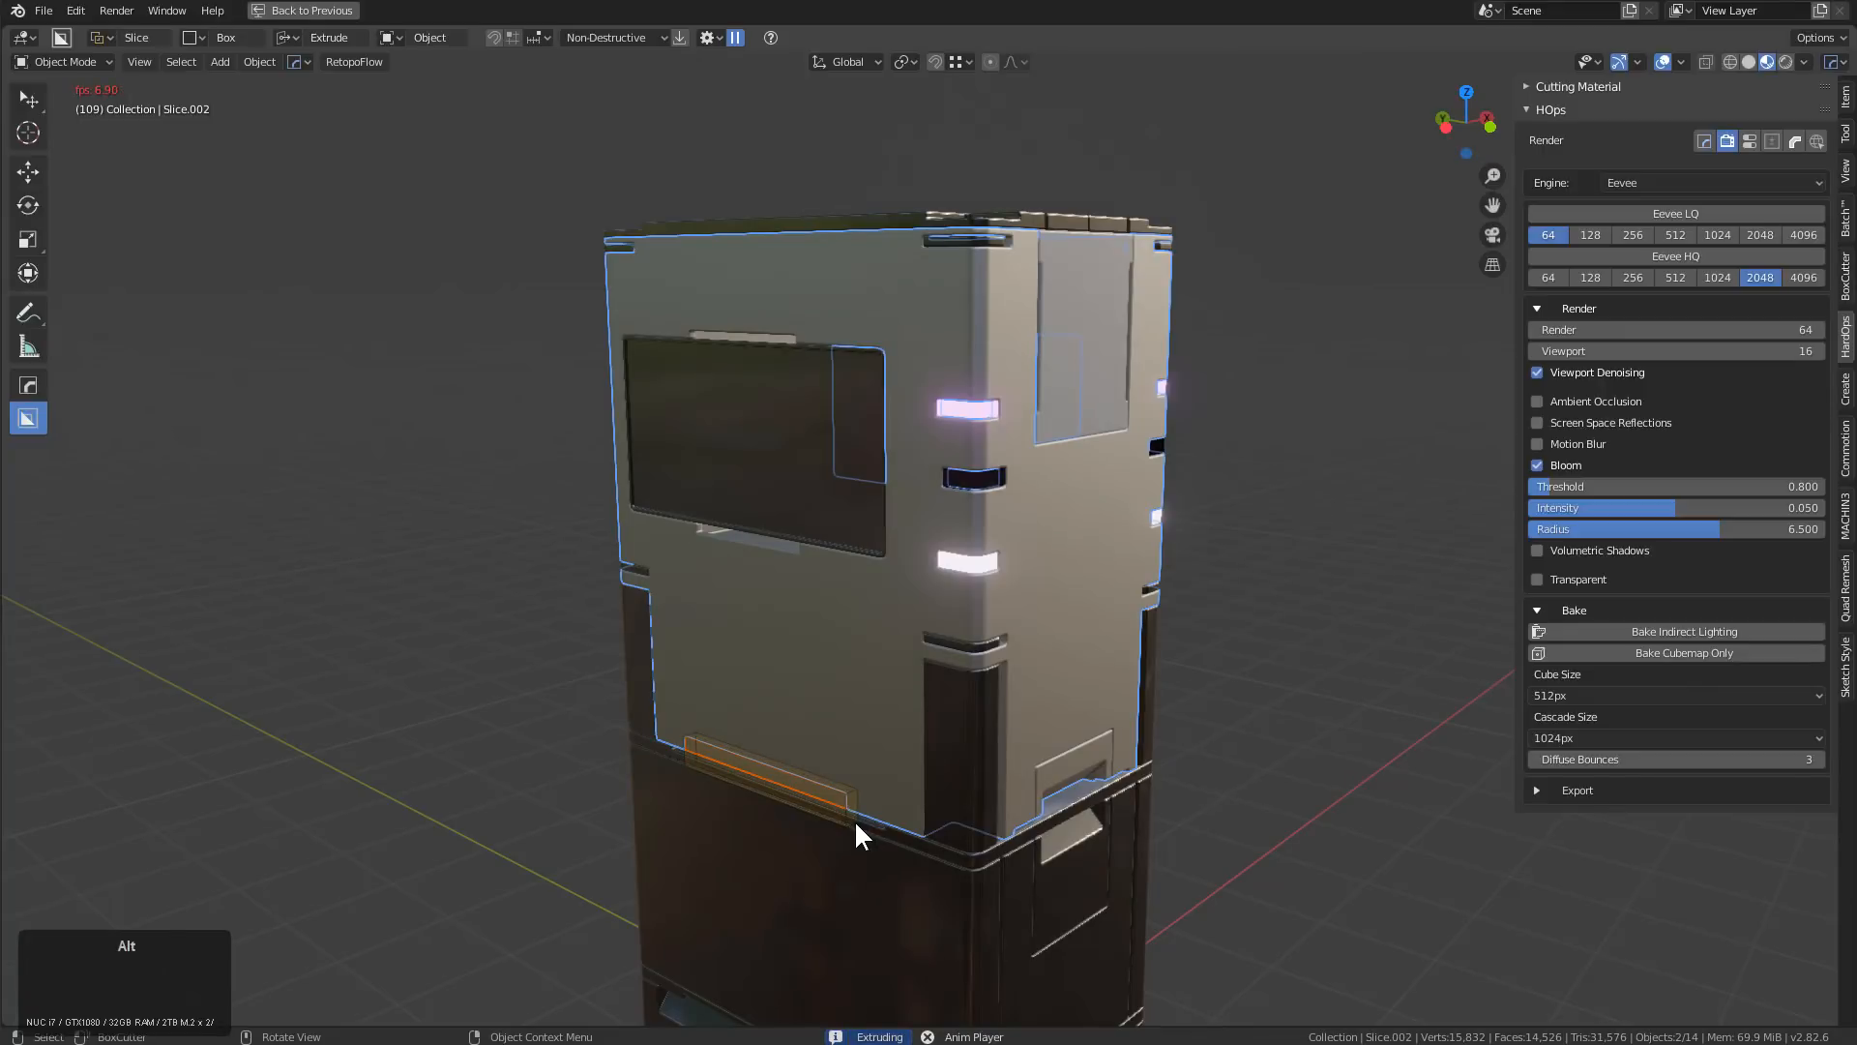
pyautogui.click(823, 799)
# Add a blank Emission material to the bottom-edge strip and clear the selection
pyautogui.press('m')
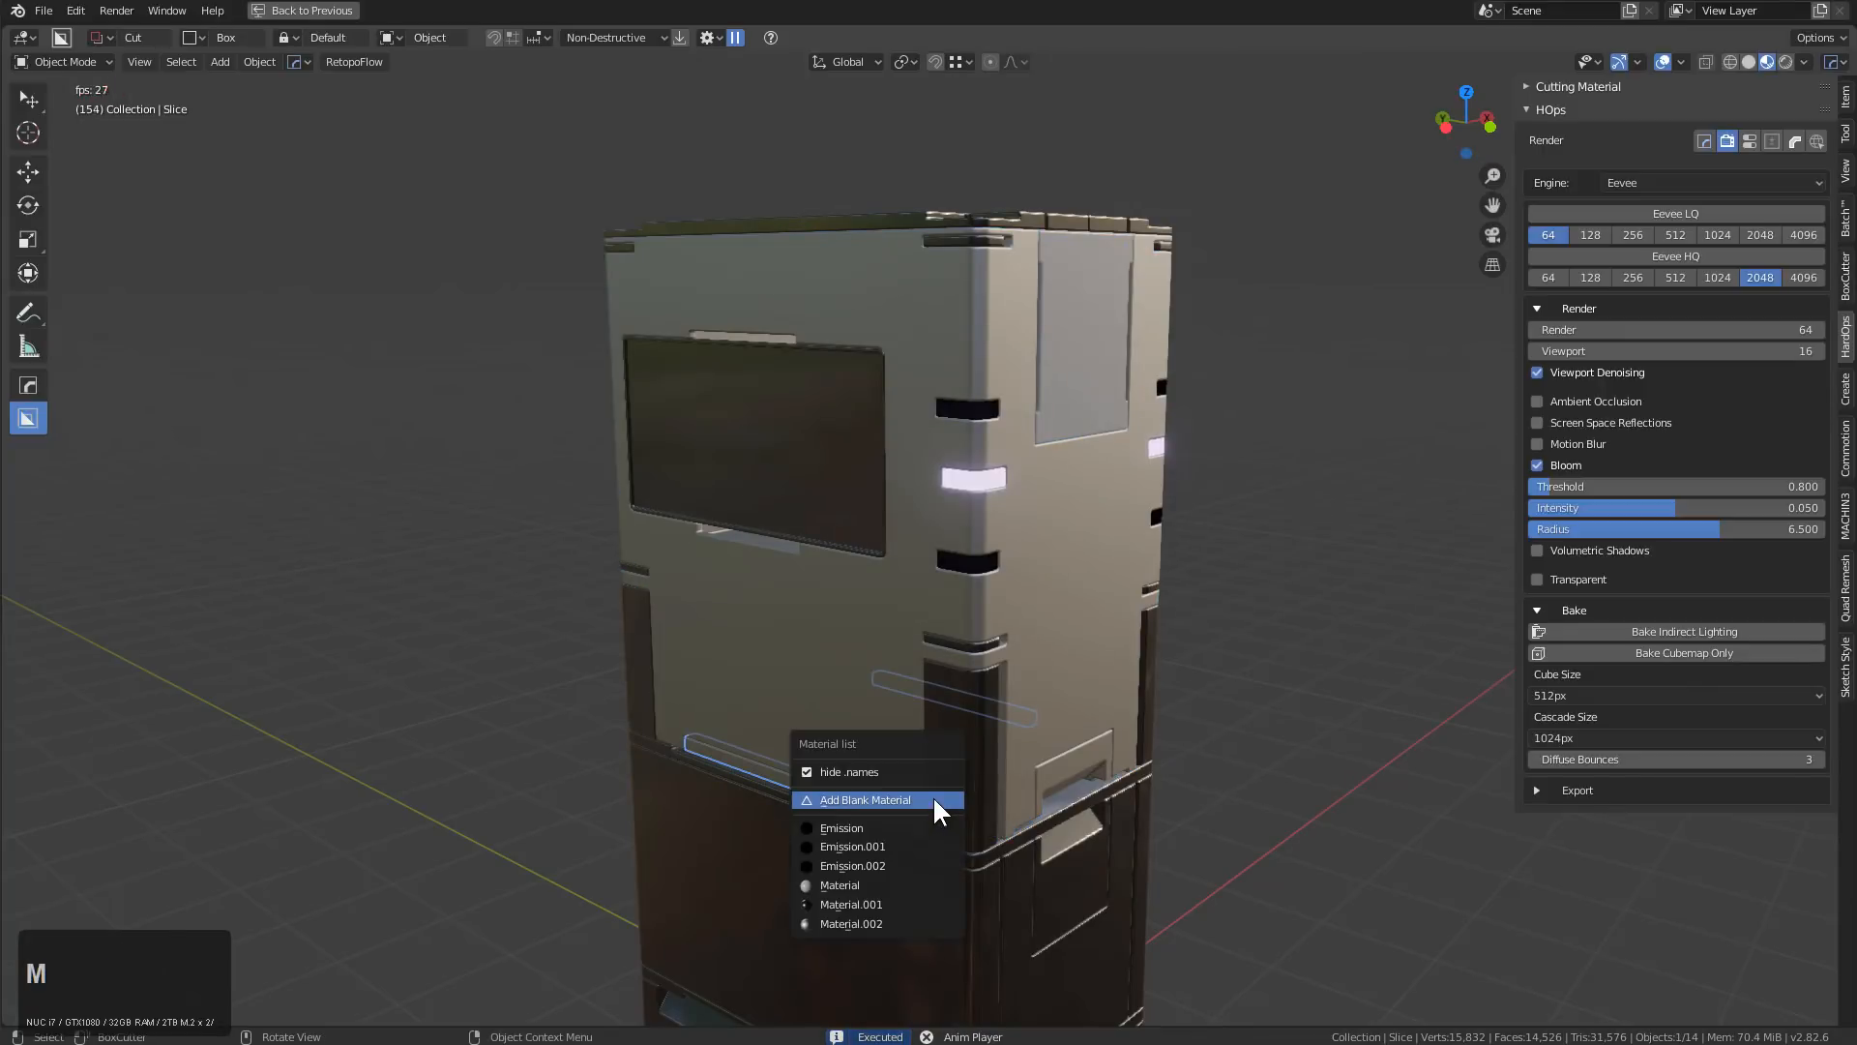
pyautogui.click(926, 795)
pyautogui.moveTo(883, 729); pyautogui.dragTo(930, 745, button='middle')
pyautogui.hotkey('alt', 'a')
# Slice a long strip along the upper body's top edge, above the side window
pyautogui.click(693, 288)
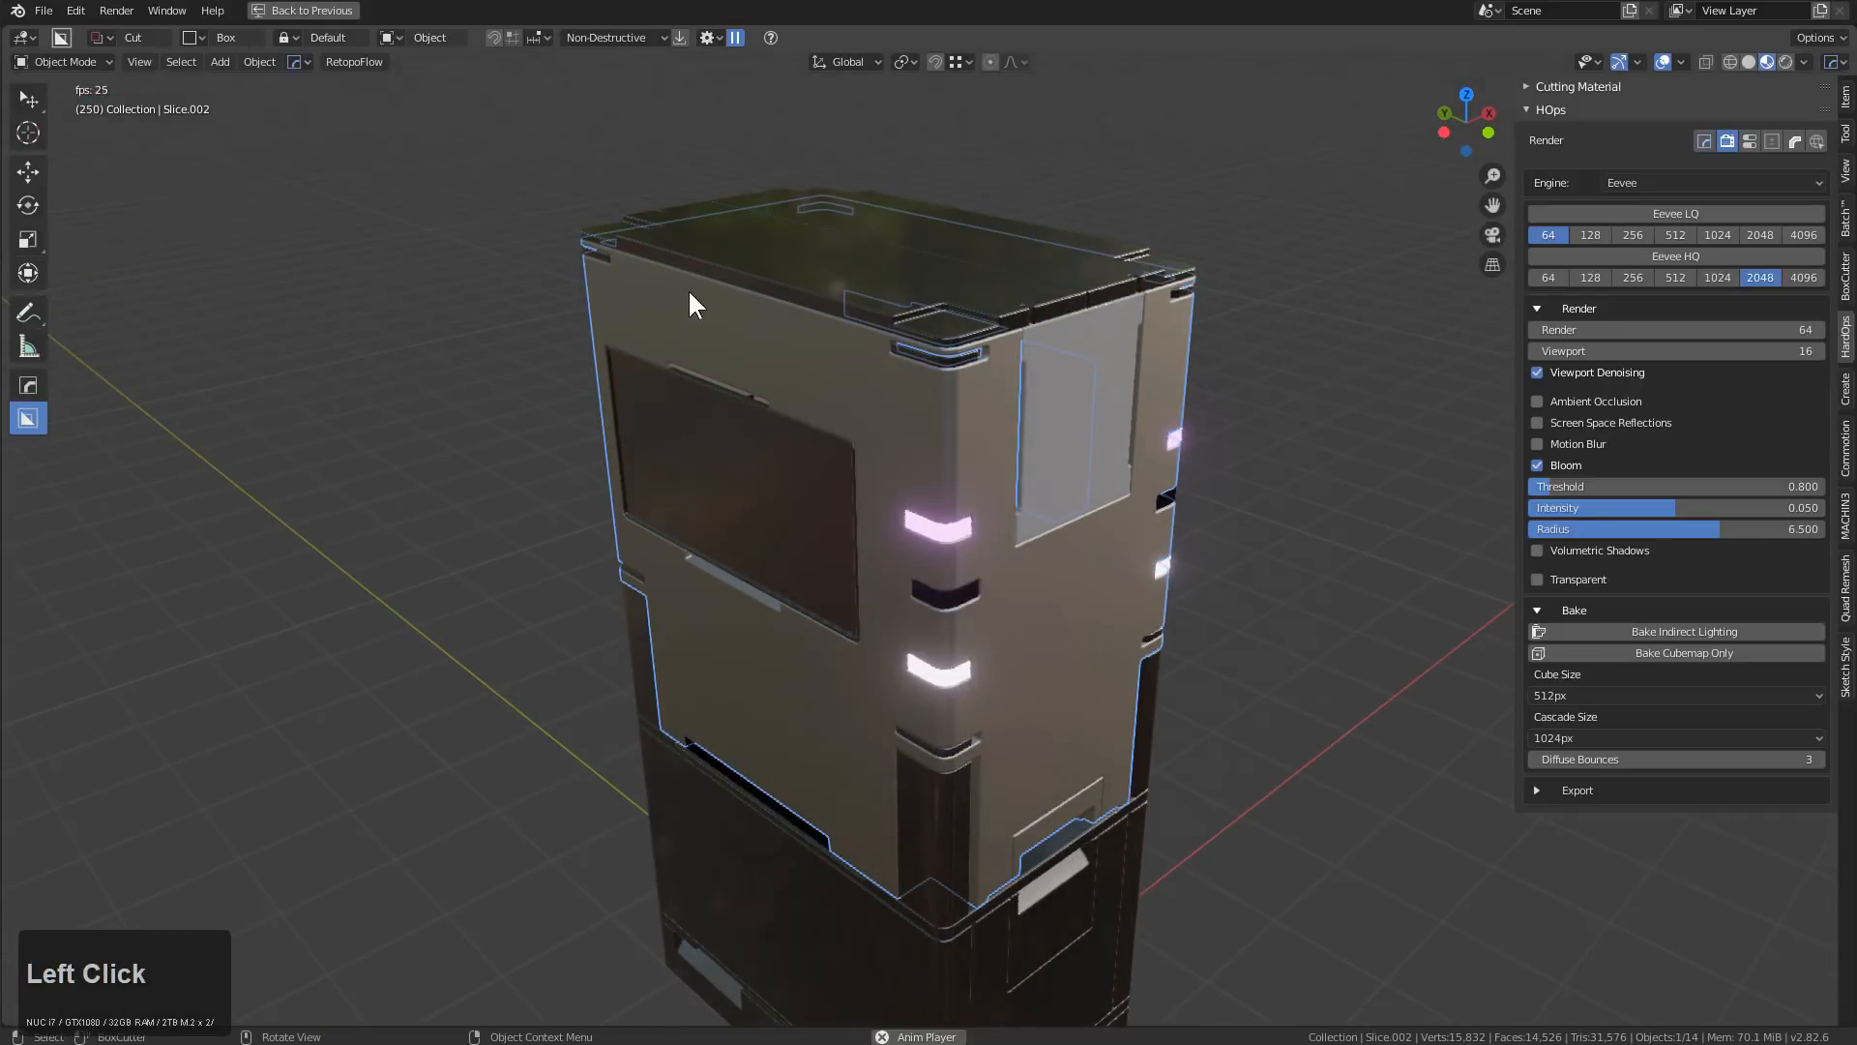
pyautogui.moveTo(645, 265); pyautogui.dragTo(833, 252)
pyautogui.press('x')
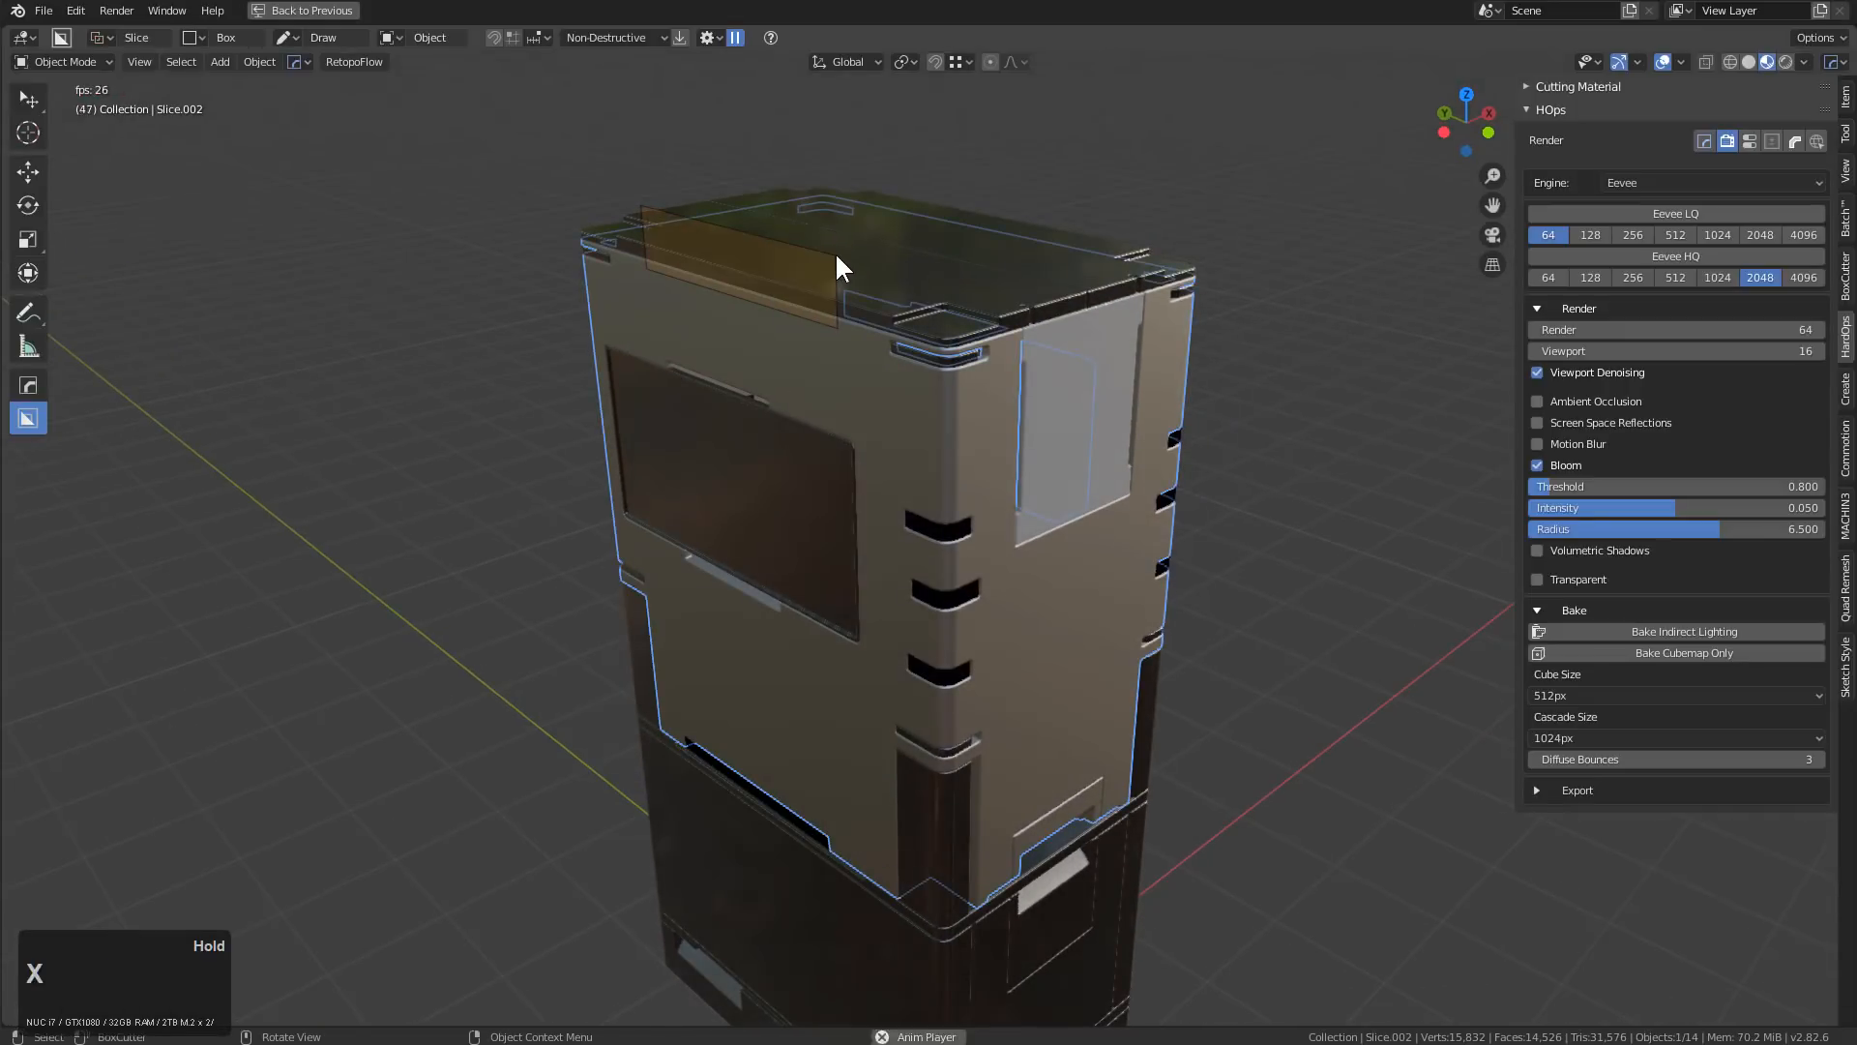
pyautogui.press('x')
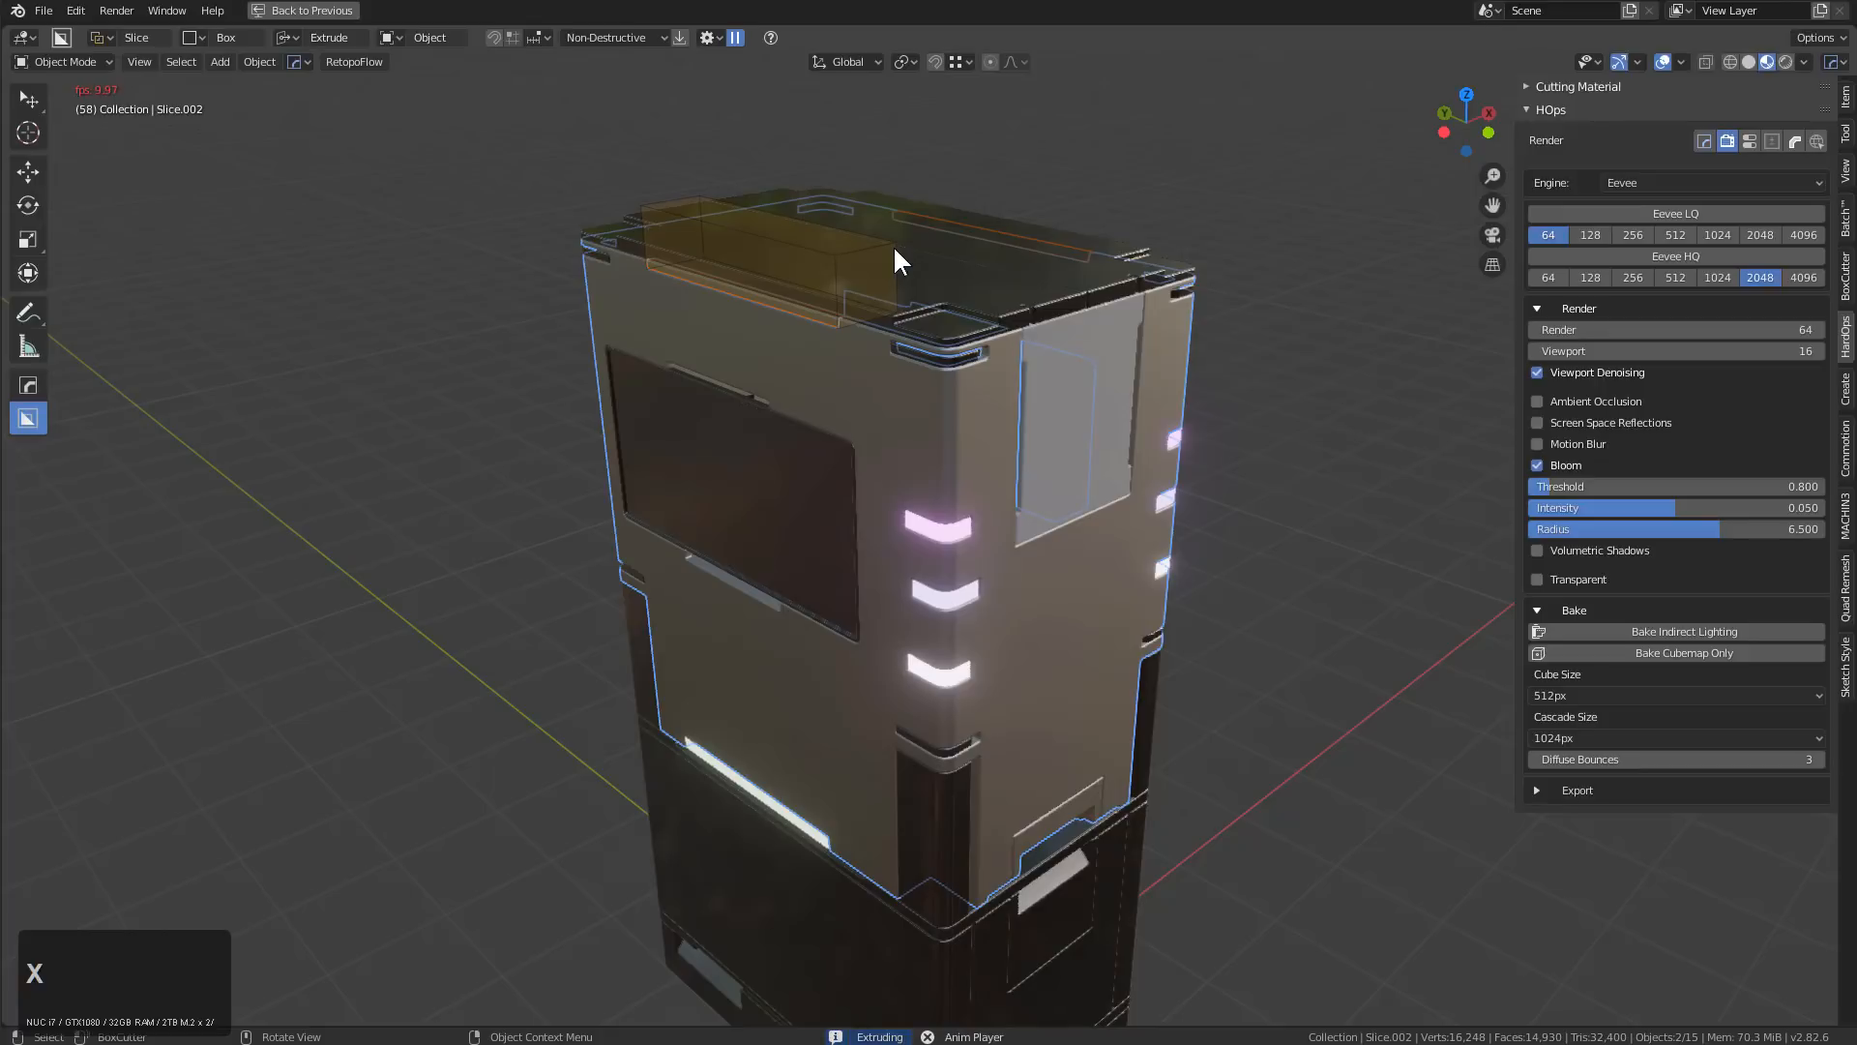
pyautogui.click(895, 249)
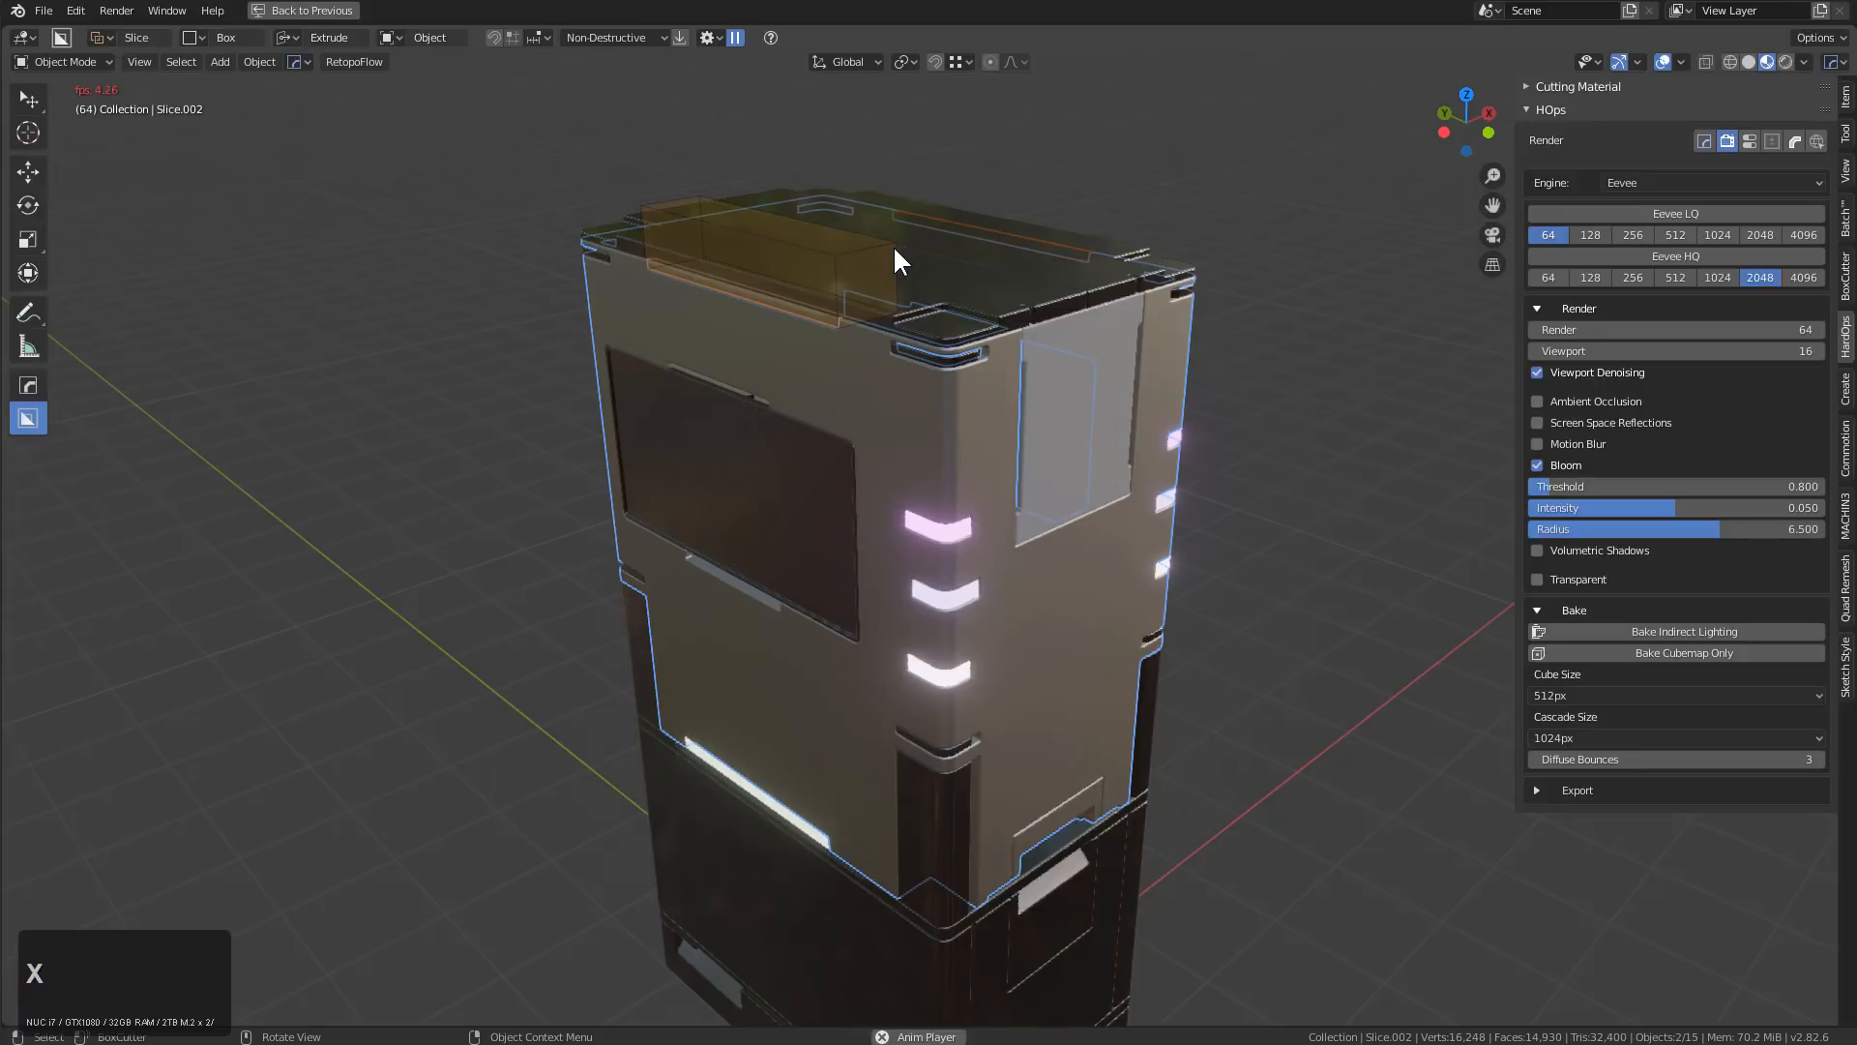
pyautogui.click(822, 309)
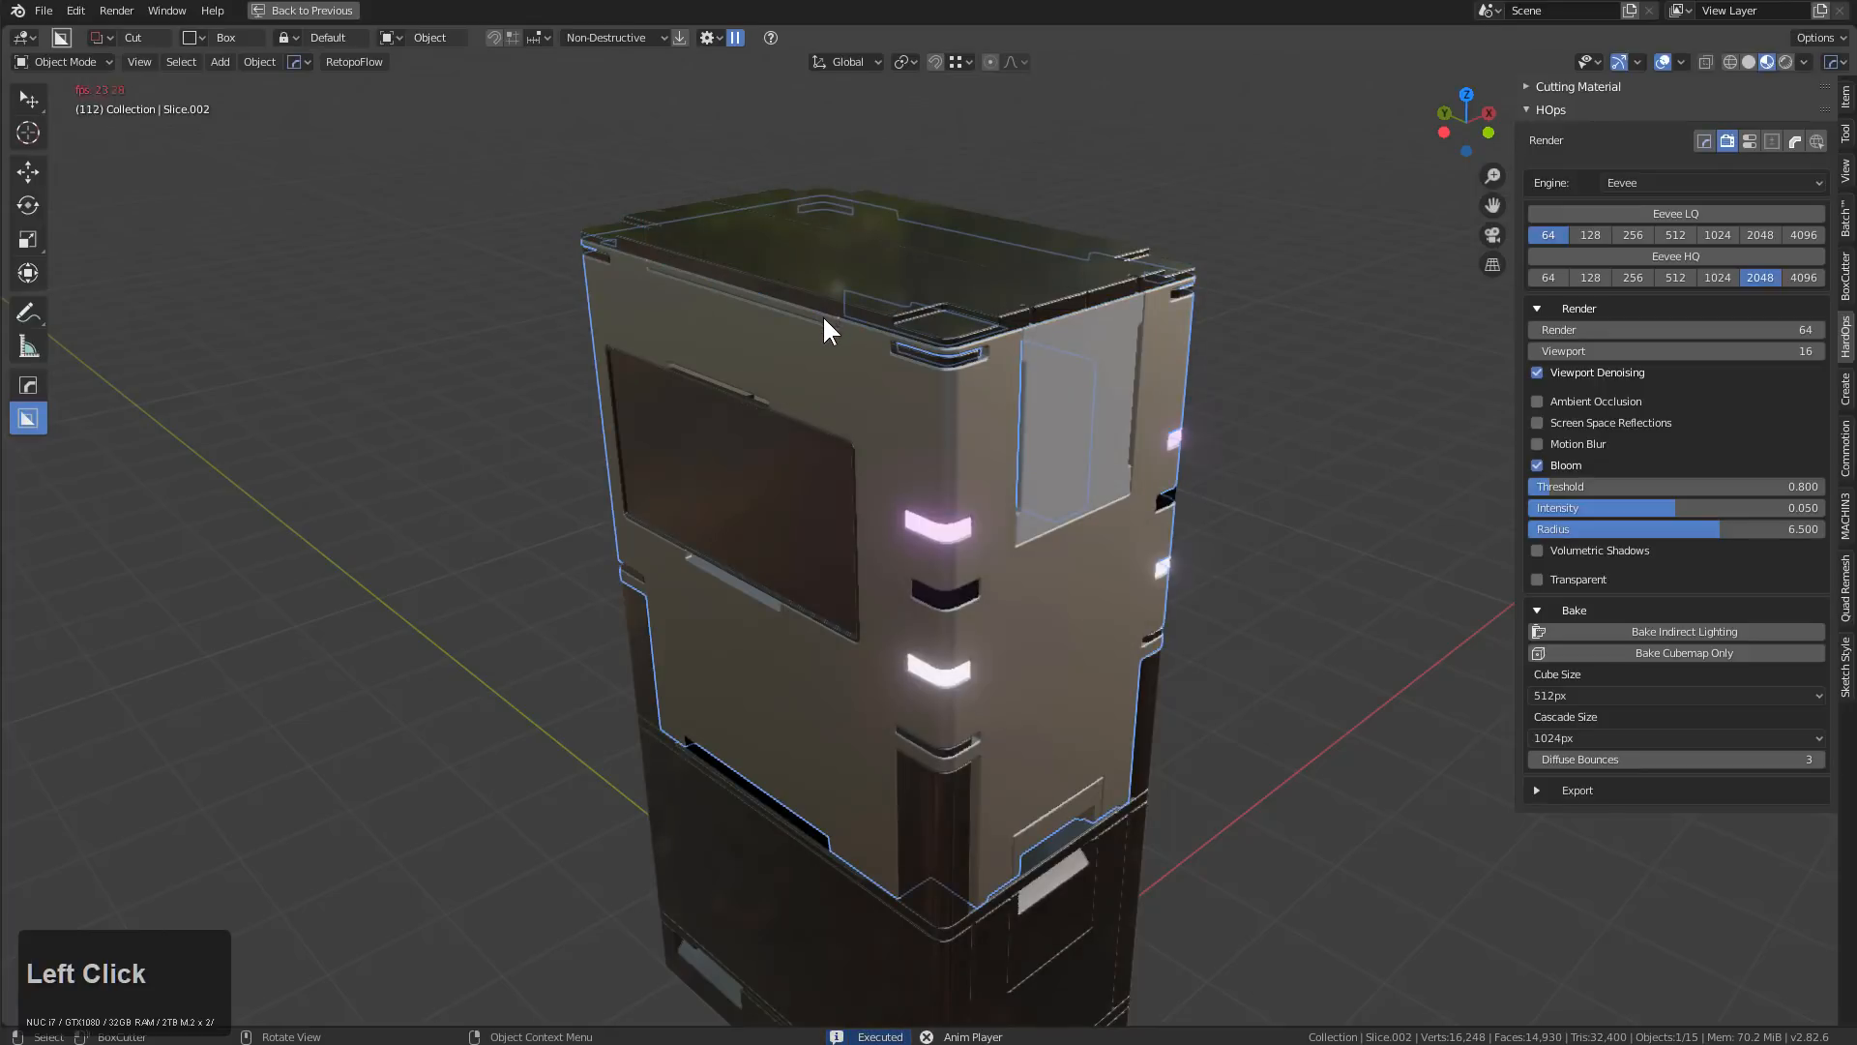
# Add a blank Emission material to the top-edge strip and clear the selection
pyautogui.press('m')
pyautogui.click(832, 323)
pyautogui.press('a')
# Slice a box-shaped block out of the upper body around the slot at the front face's lower edge
pyautogui.moveTo(1064, 619); pyautogui.dragTo(917, 756, button='middle')
pyautogui.click(917, 756)
pyautogui.moveTo(887, 728); pyautogui.dragTo(1018, 864)
pyautogui.press('x')
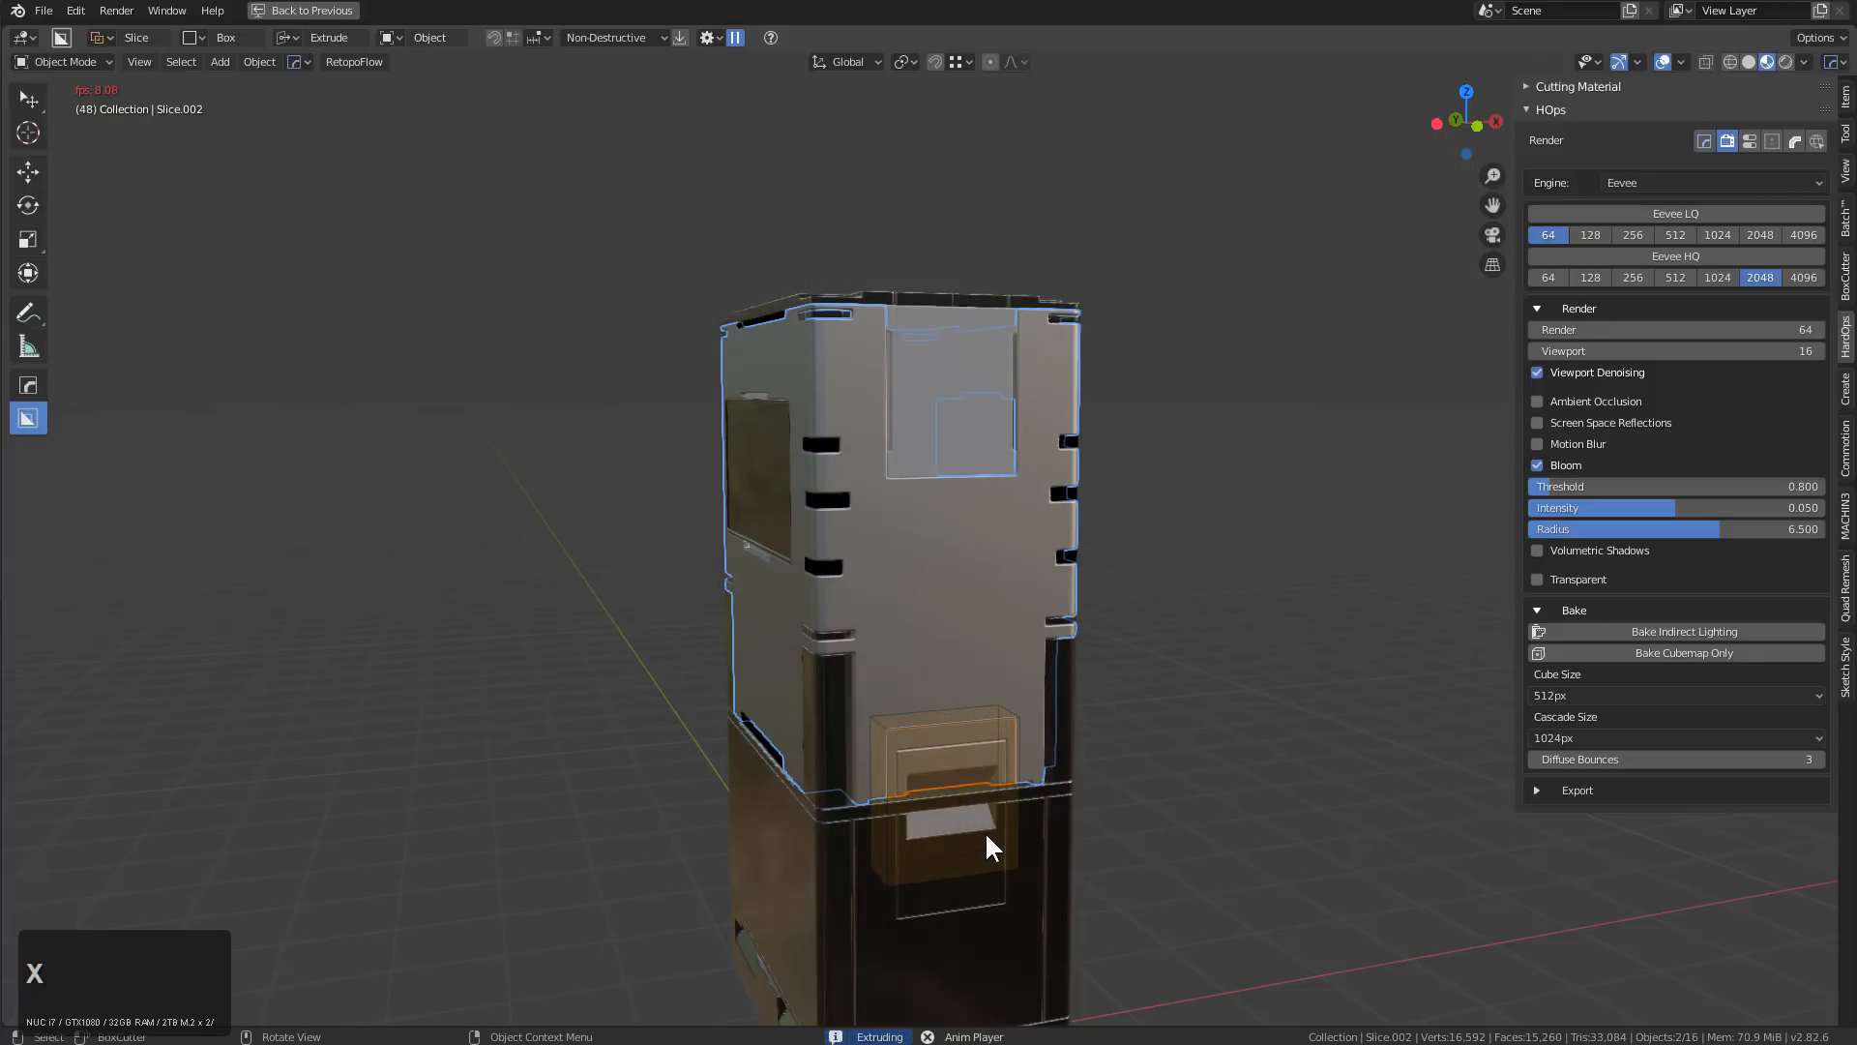
pyautogui.click(985, 832)
pyautogui.hotkey('alt', 'a')
pyautogui.keyDown('alt'); pyautogui.click(949, 762); pyautogui.keyUp('alt')
# Add a blank material to the front block, trying Principled, and settle on Emission with the option above Remove Zero User Materials enabled
pyautogui.press('m')
pyautogui.click(949, 764)
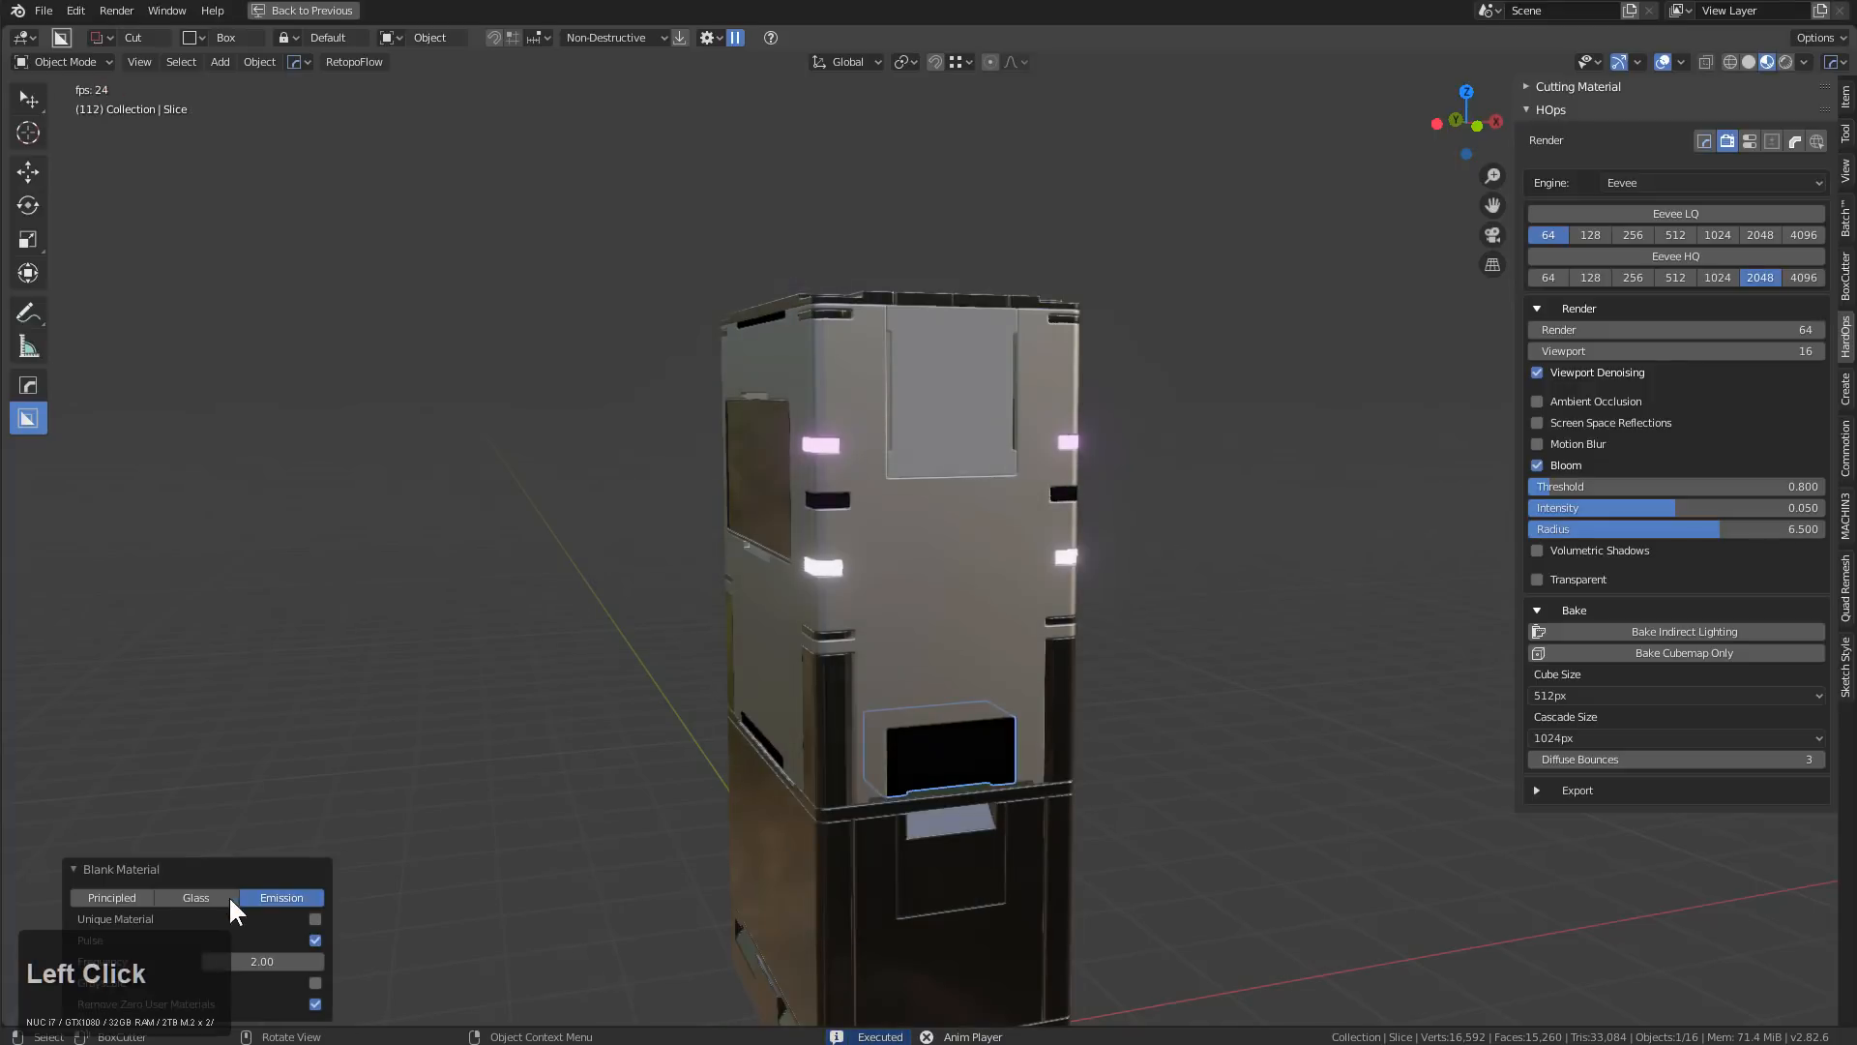
pyautogui.click(114, 896)
pyautogui.middleClick(905, 735)
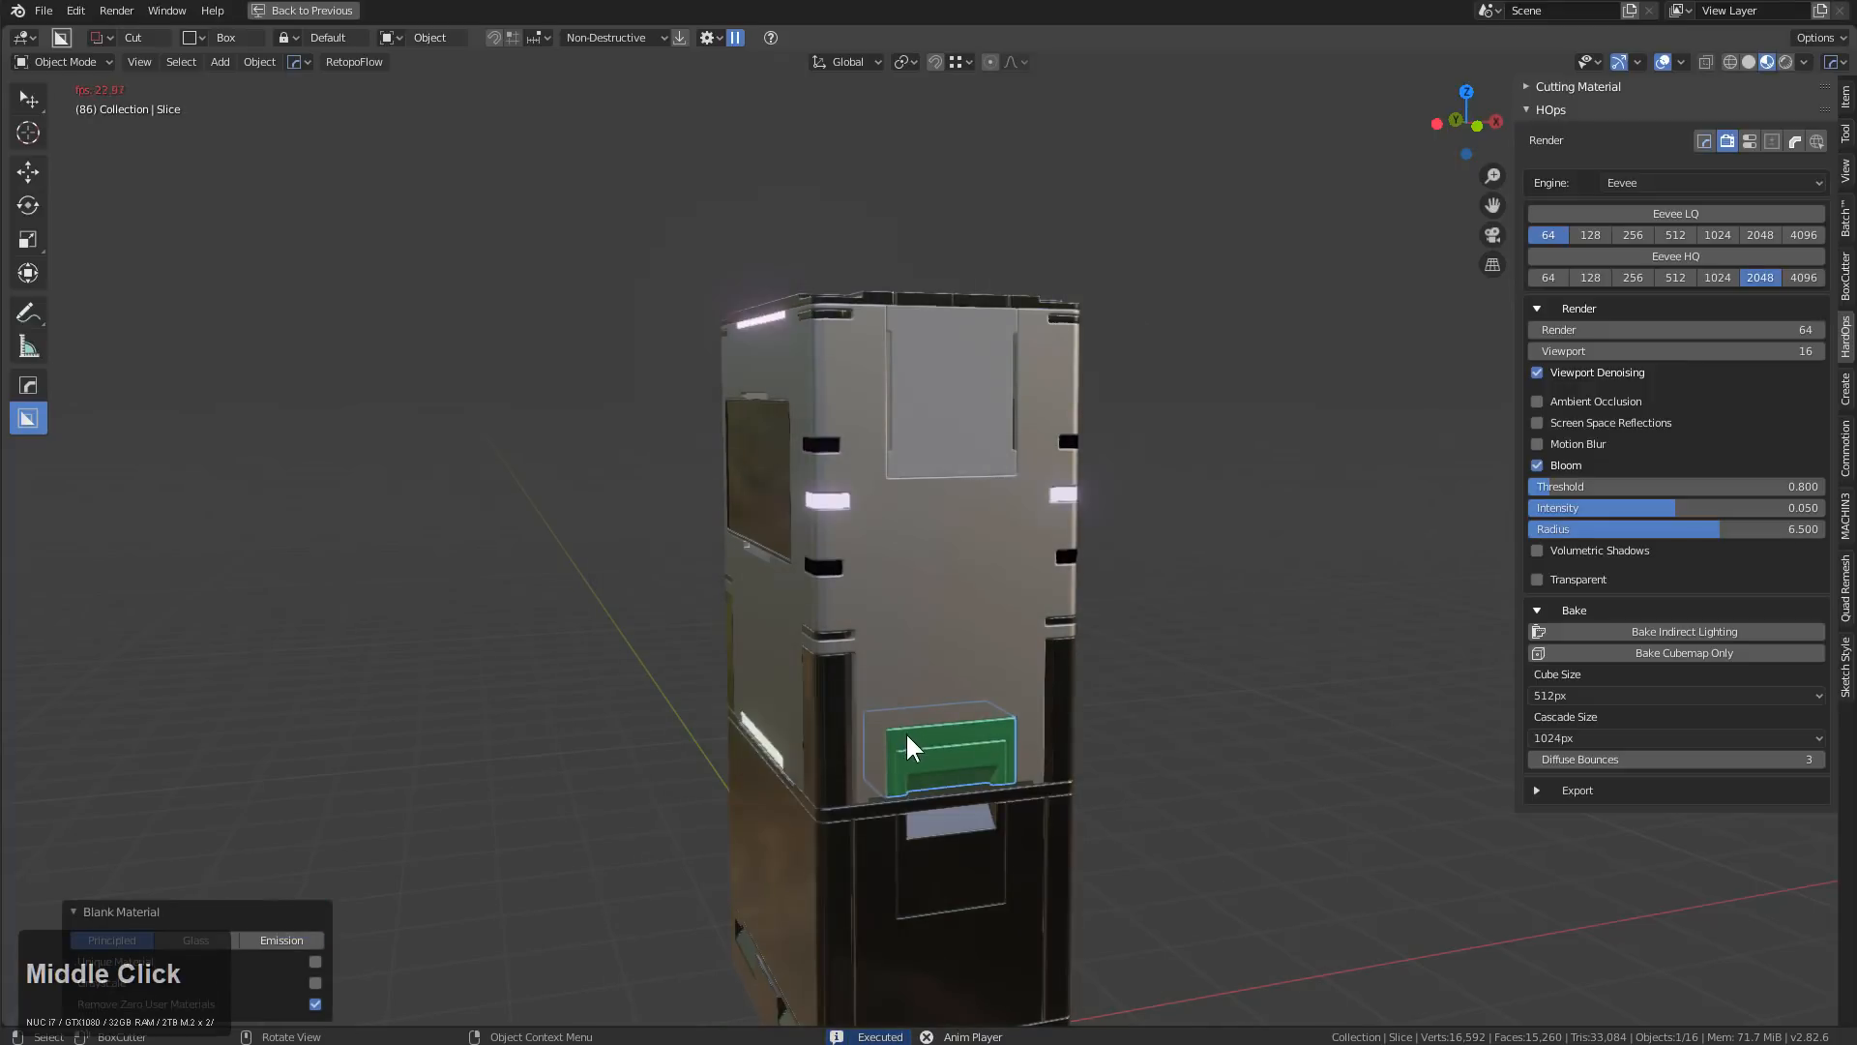
pyautogui.click(316, 979)
pyautogui.click(315, 982)
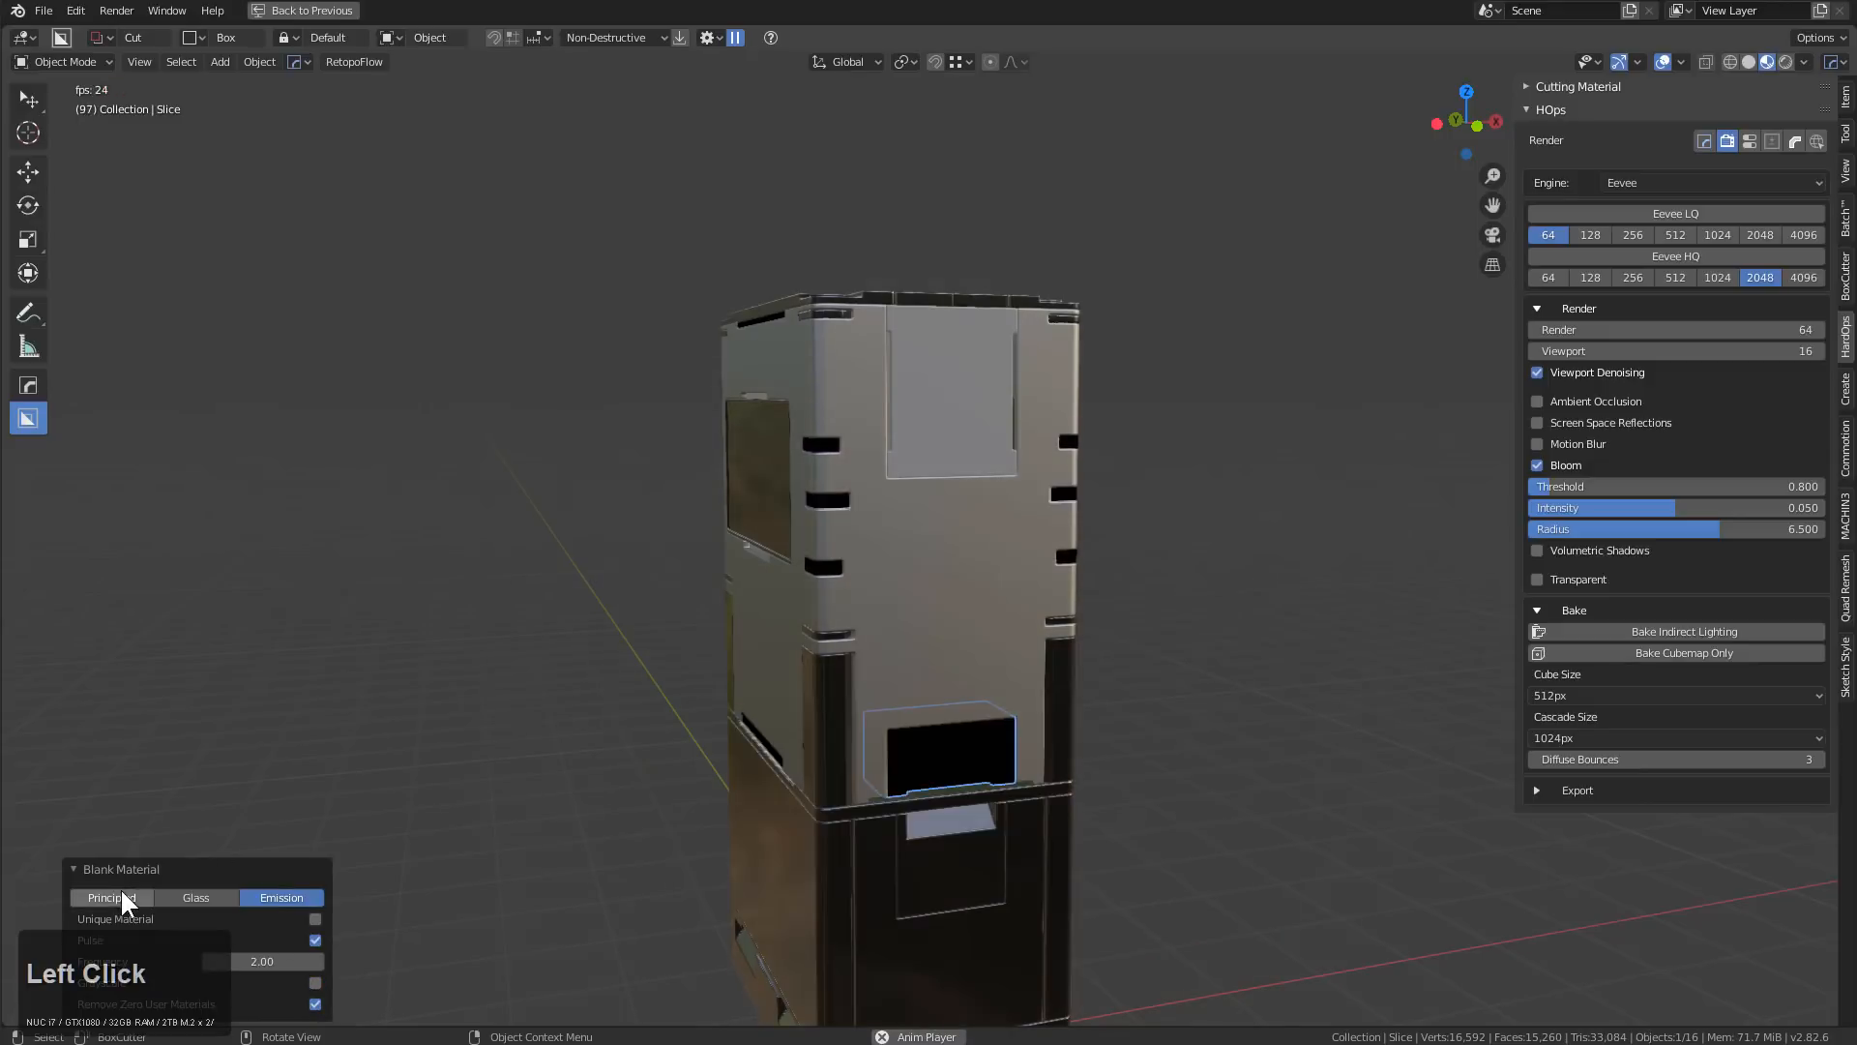
pyautogui.click(316, 981)
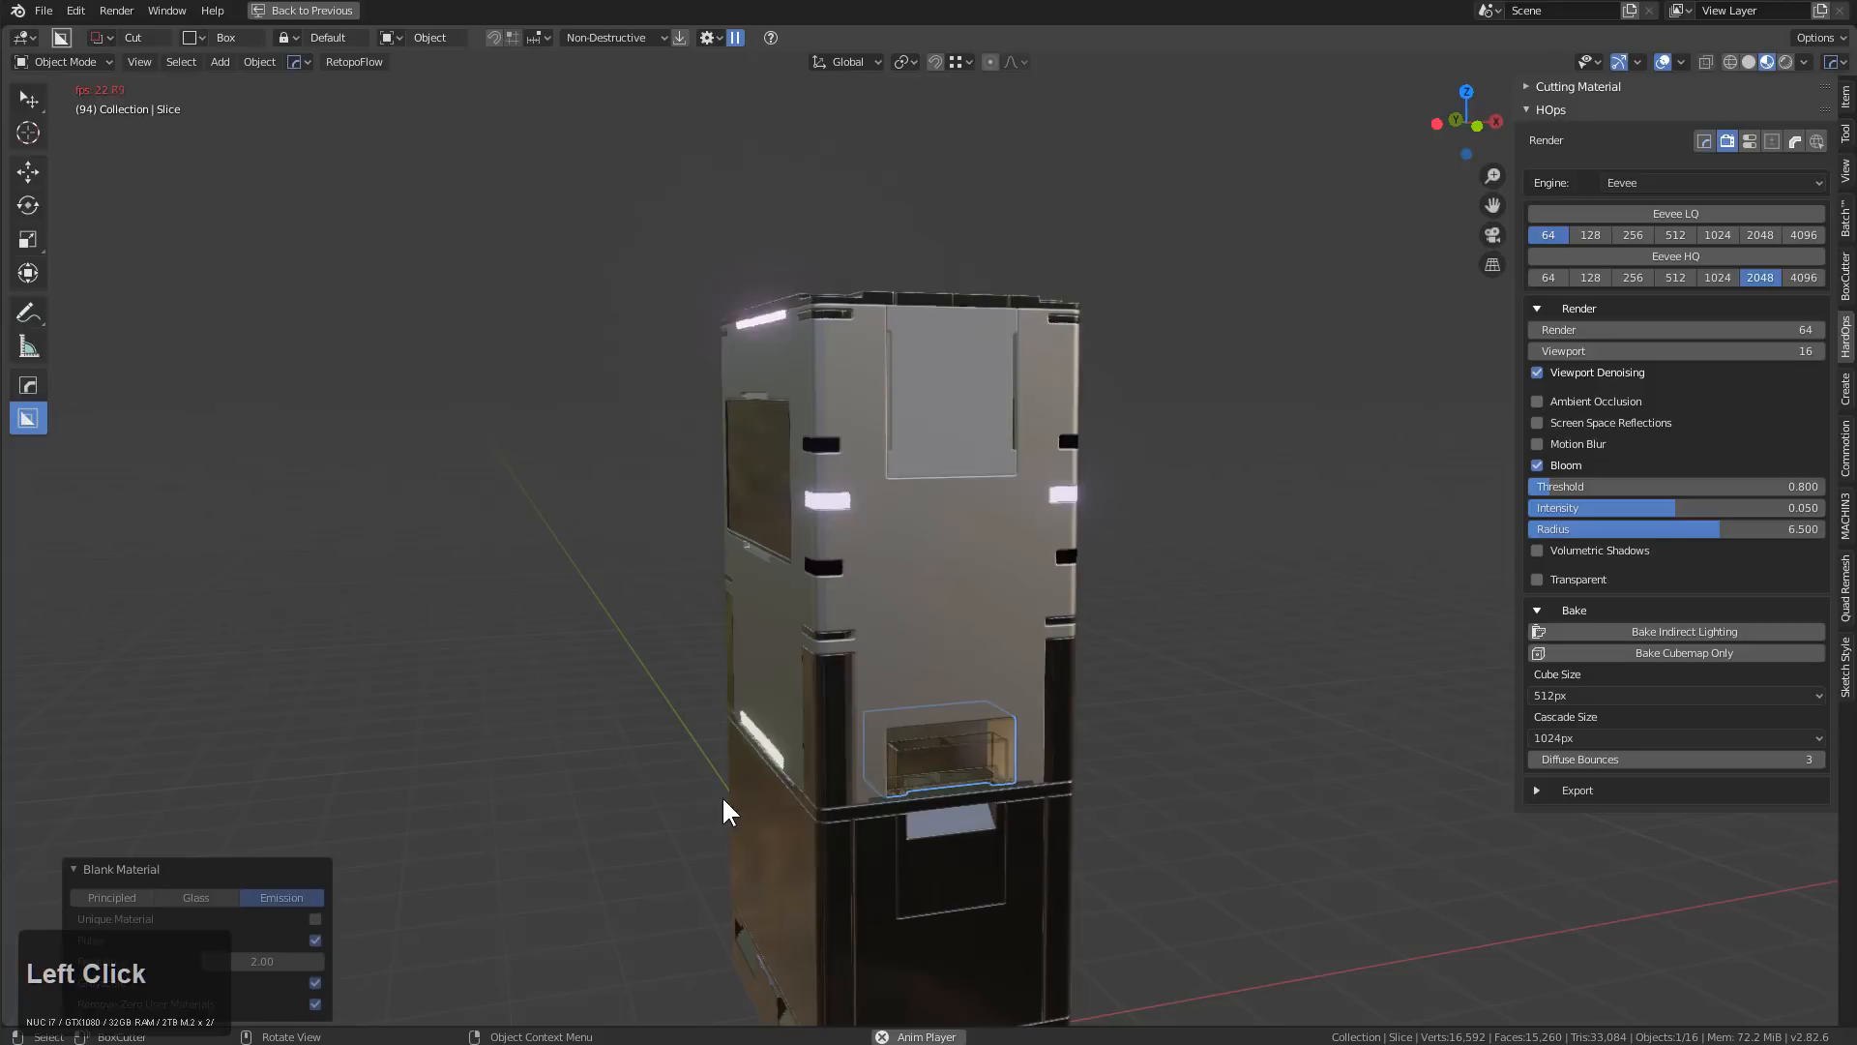
# Stop the animation playback
pyautogui.press('Escape')
pyautogui.middleClick(922, 758)
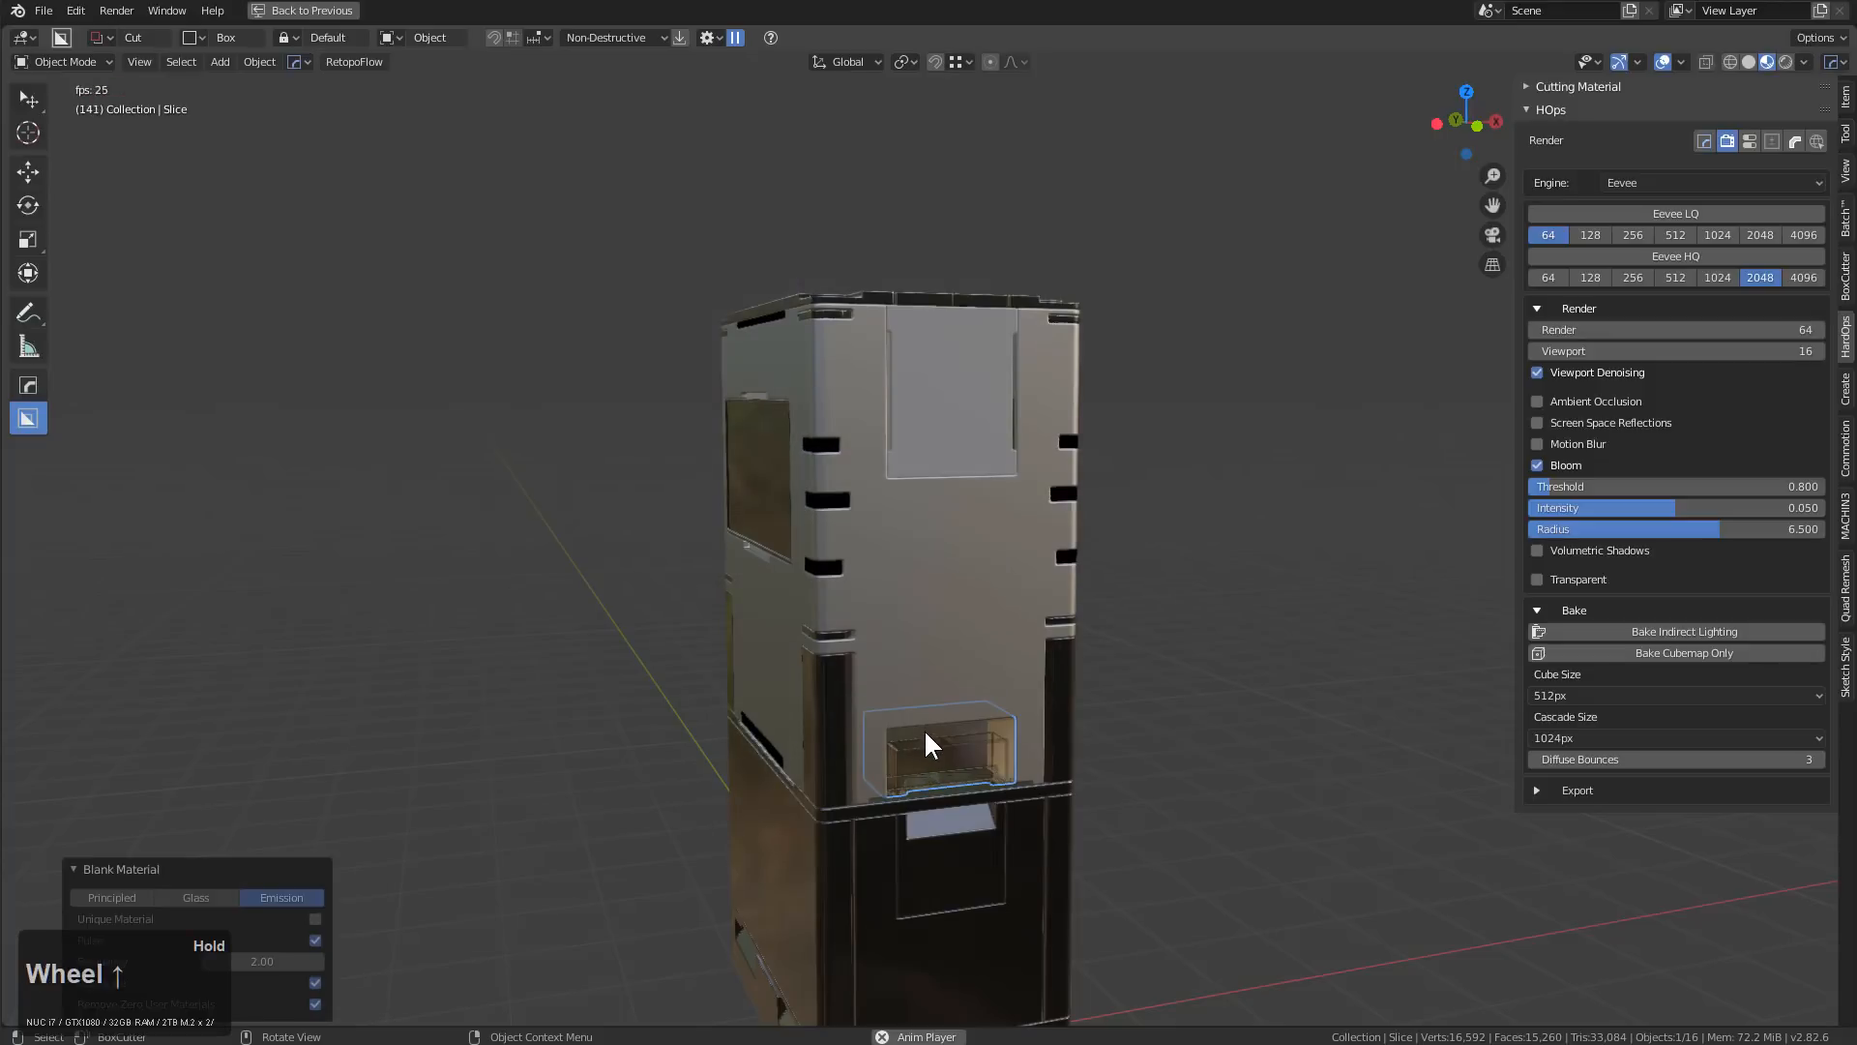
pyautogui.click(921, 730)
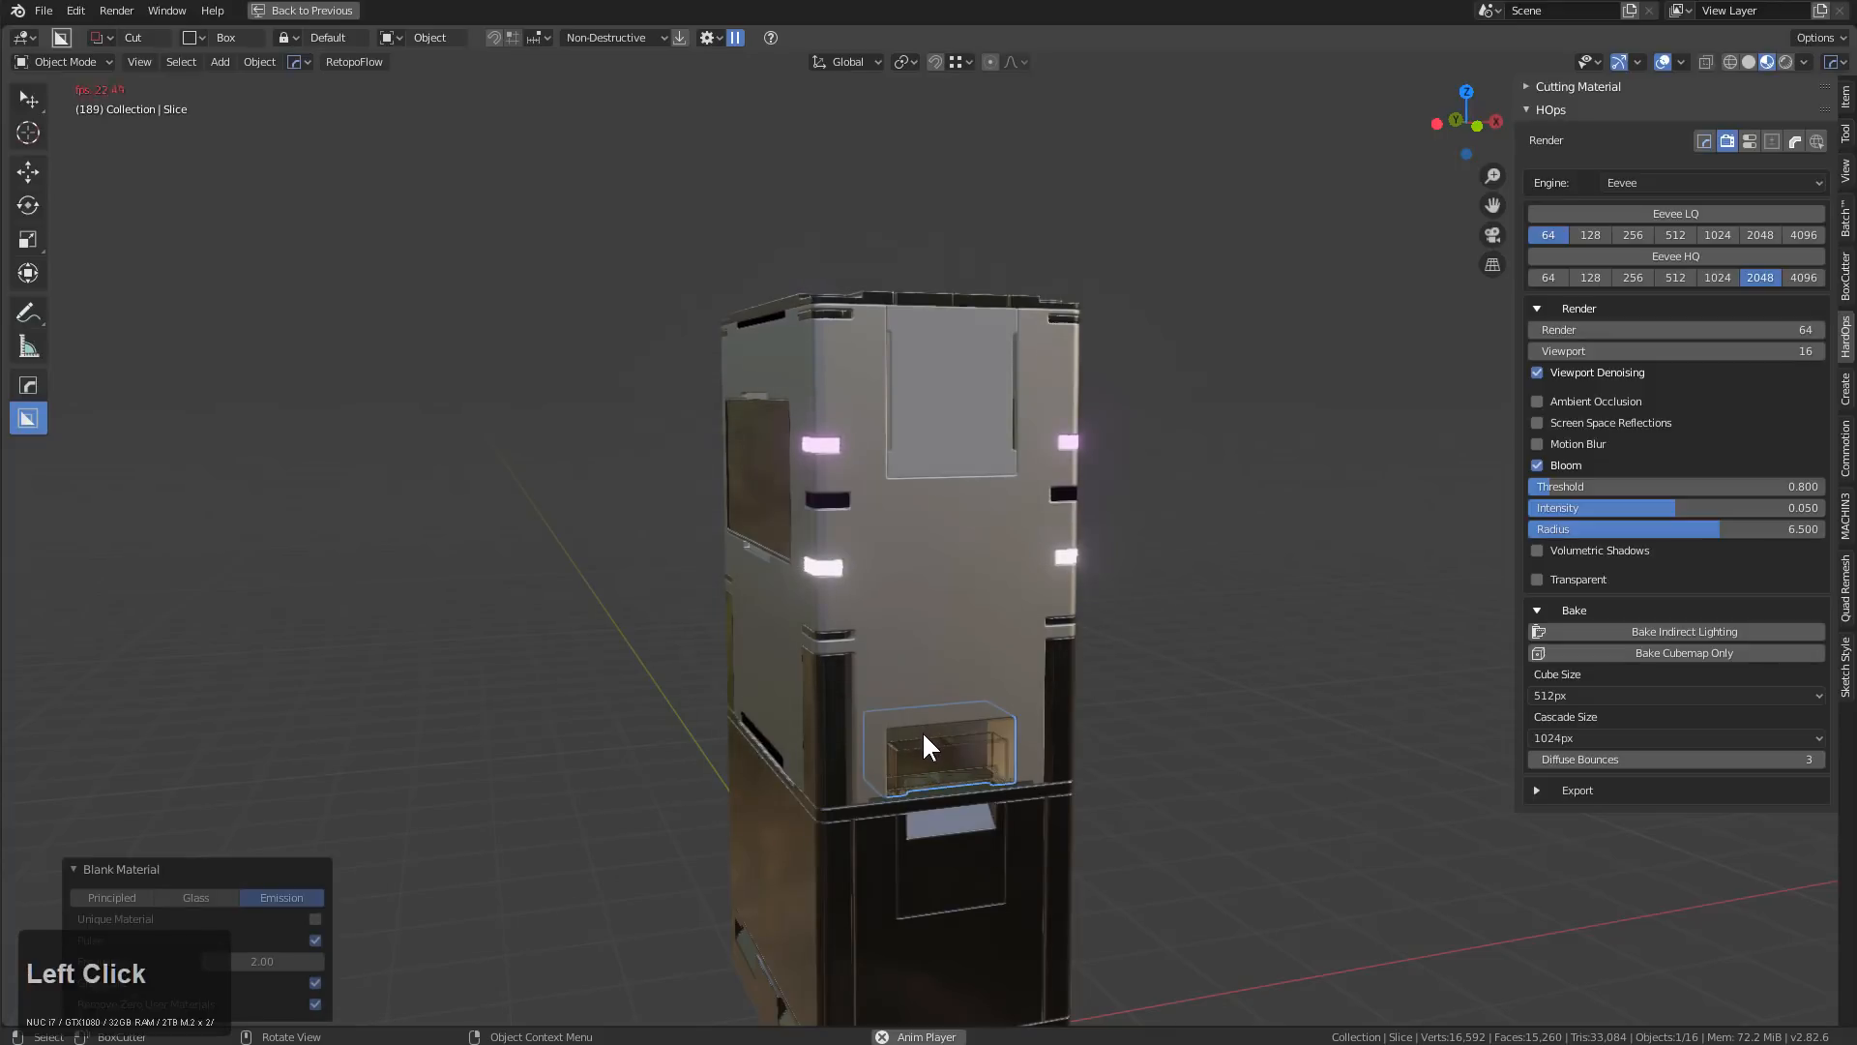
pyautogui.press('Escape')
pyautogui.scroll(2, 930, 746)
pyautogui.scroll(-1, 844, 783)
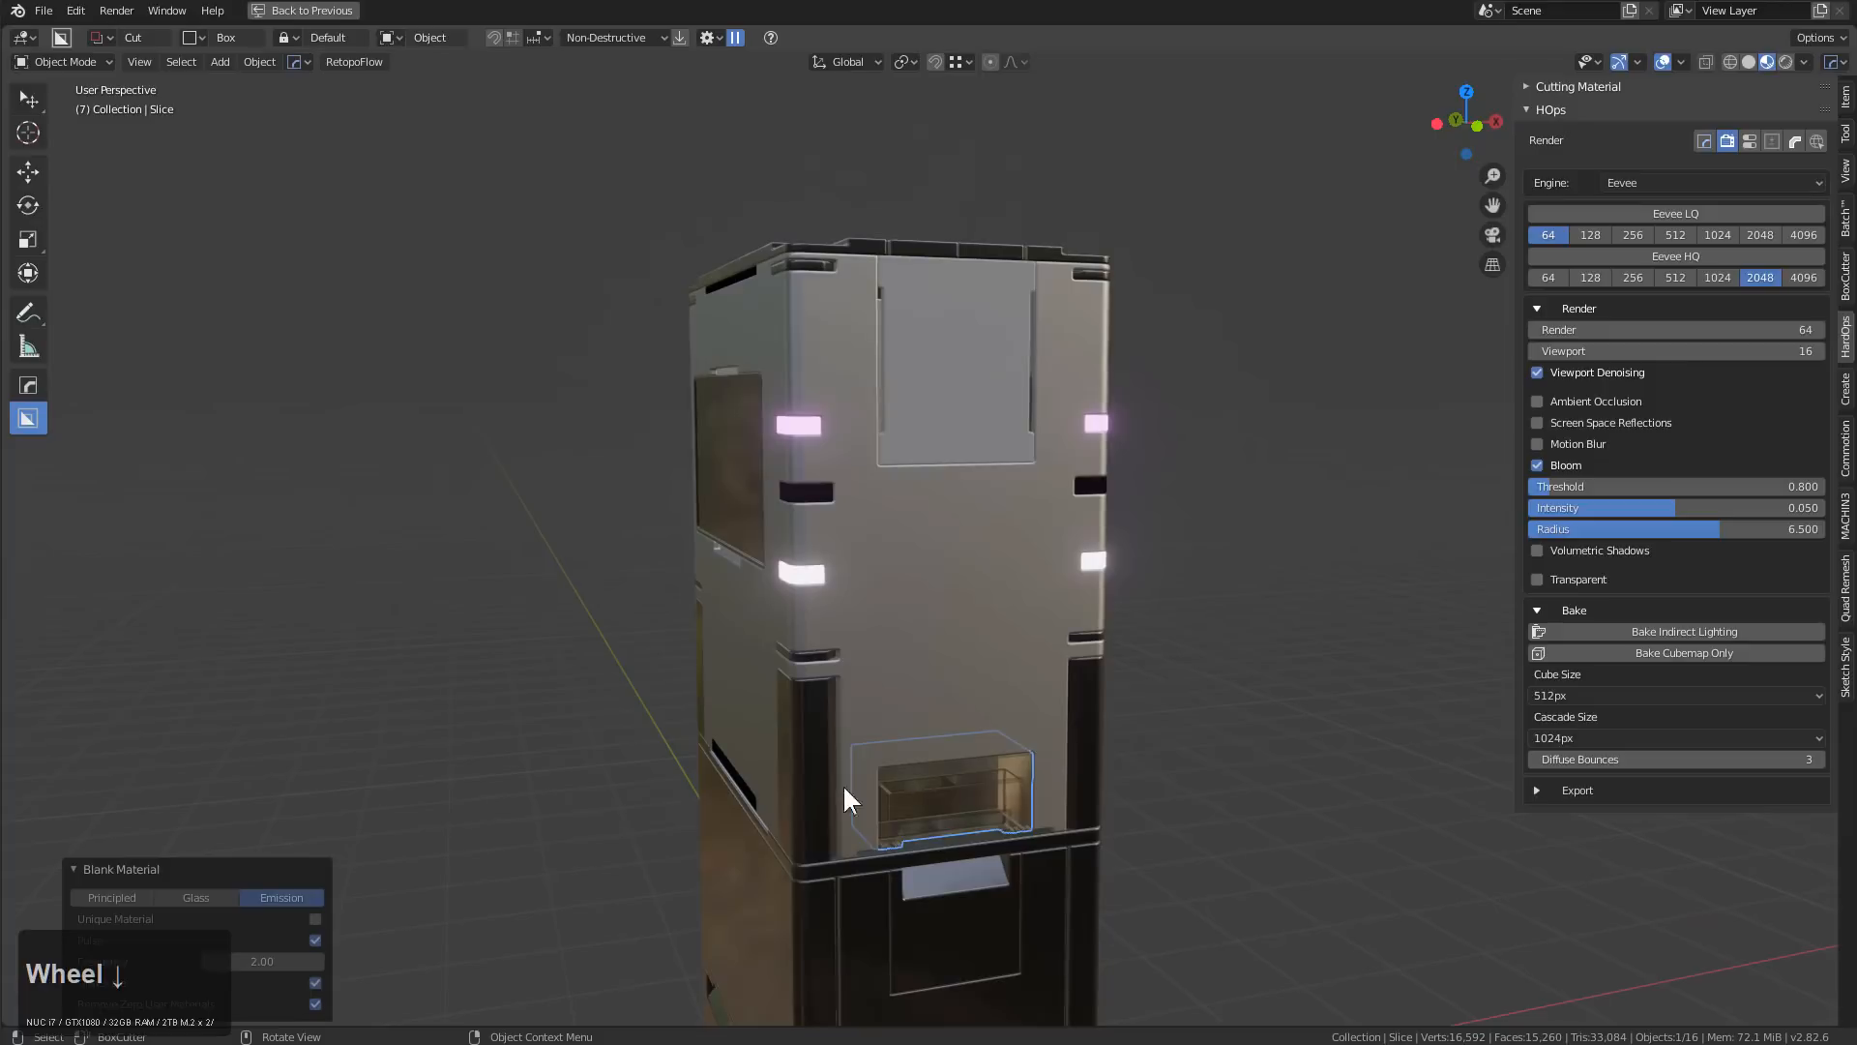
# Switch the front block's blank material to Principled, keep the option above Remove Zero User Materials enabled, and clear the selection
pyautogui.click(112, 897)
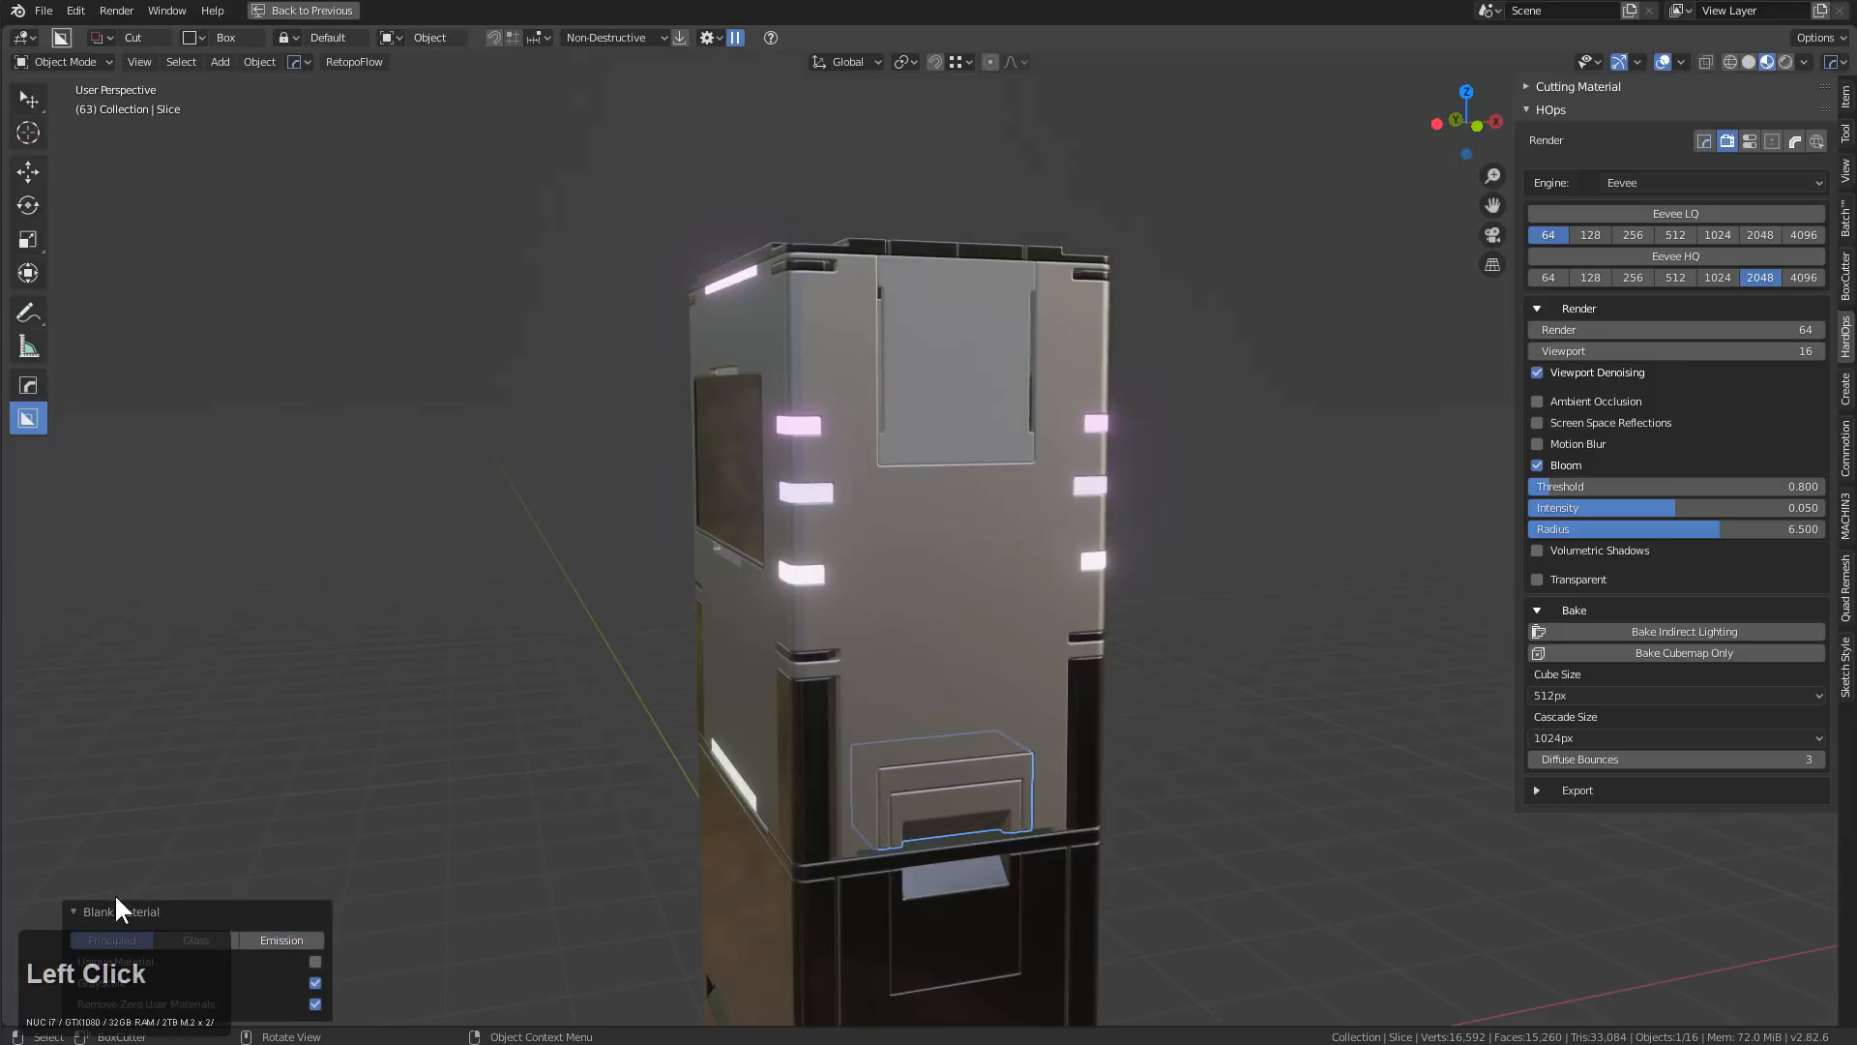
pyautogui.click(195, 940)
pyautogui.click(110, 973)
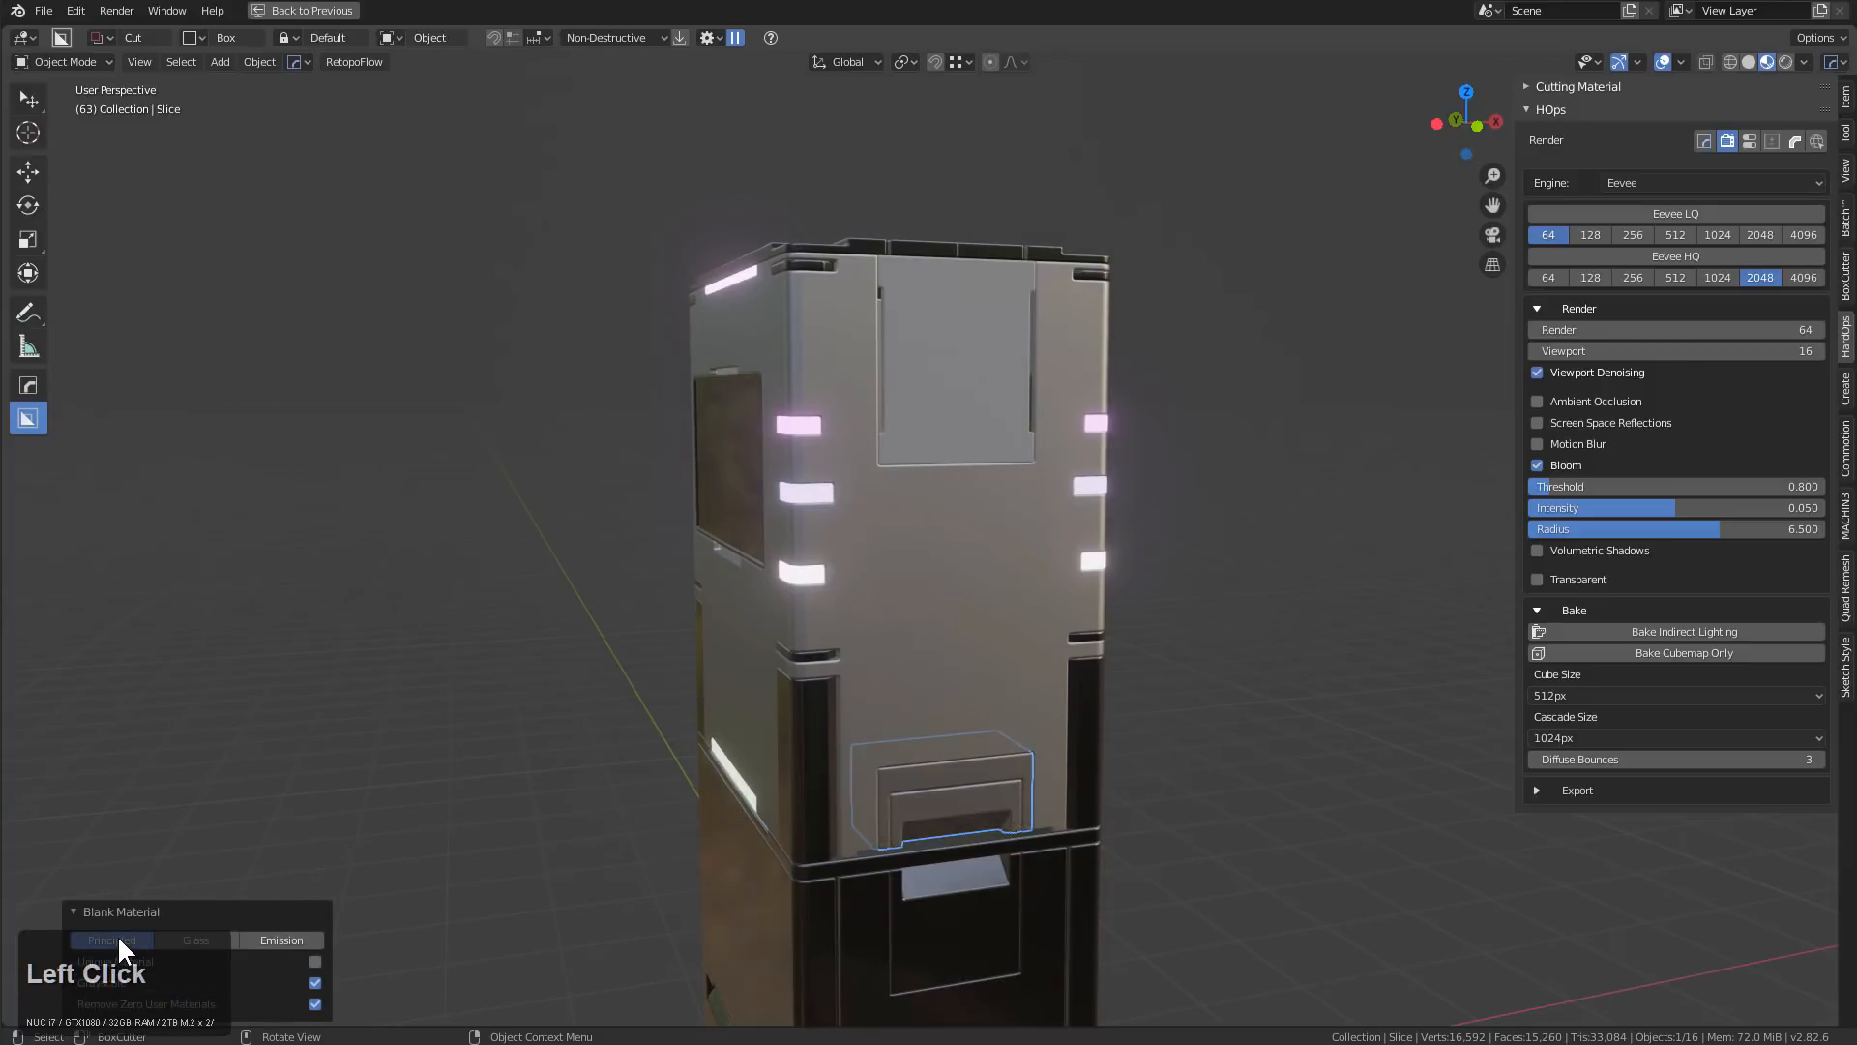
pyautogui.click(316, 982)
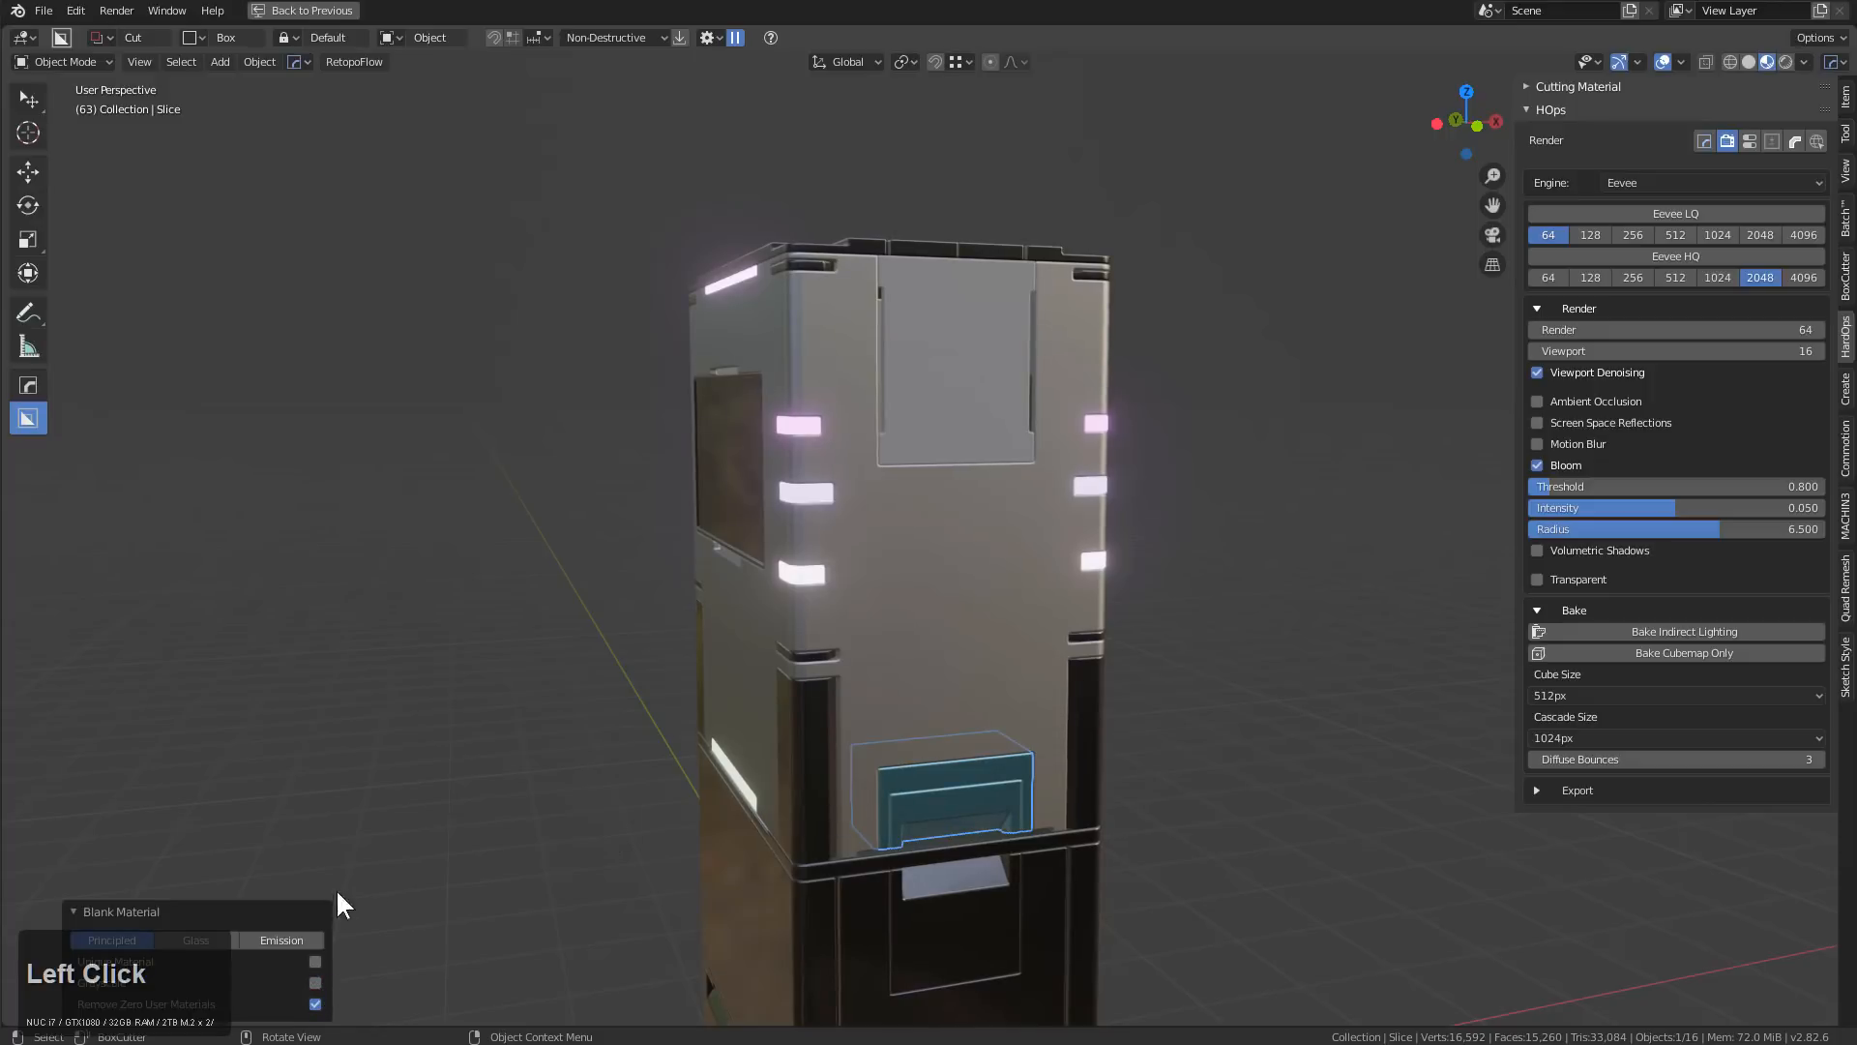
pyautogui.click(315, 982)
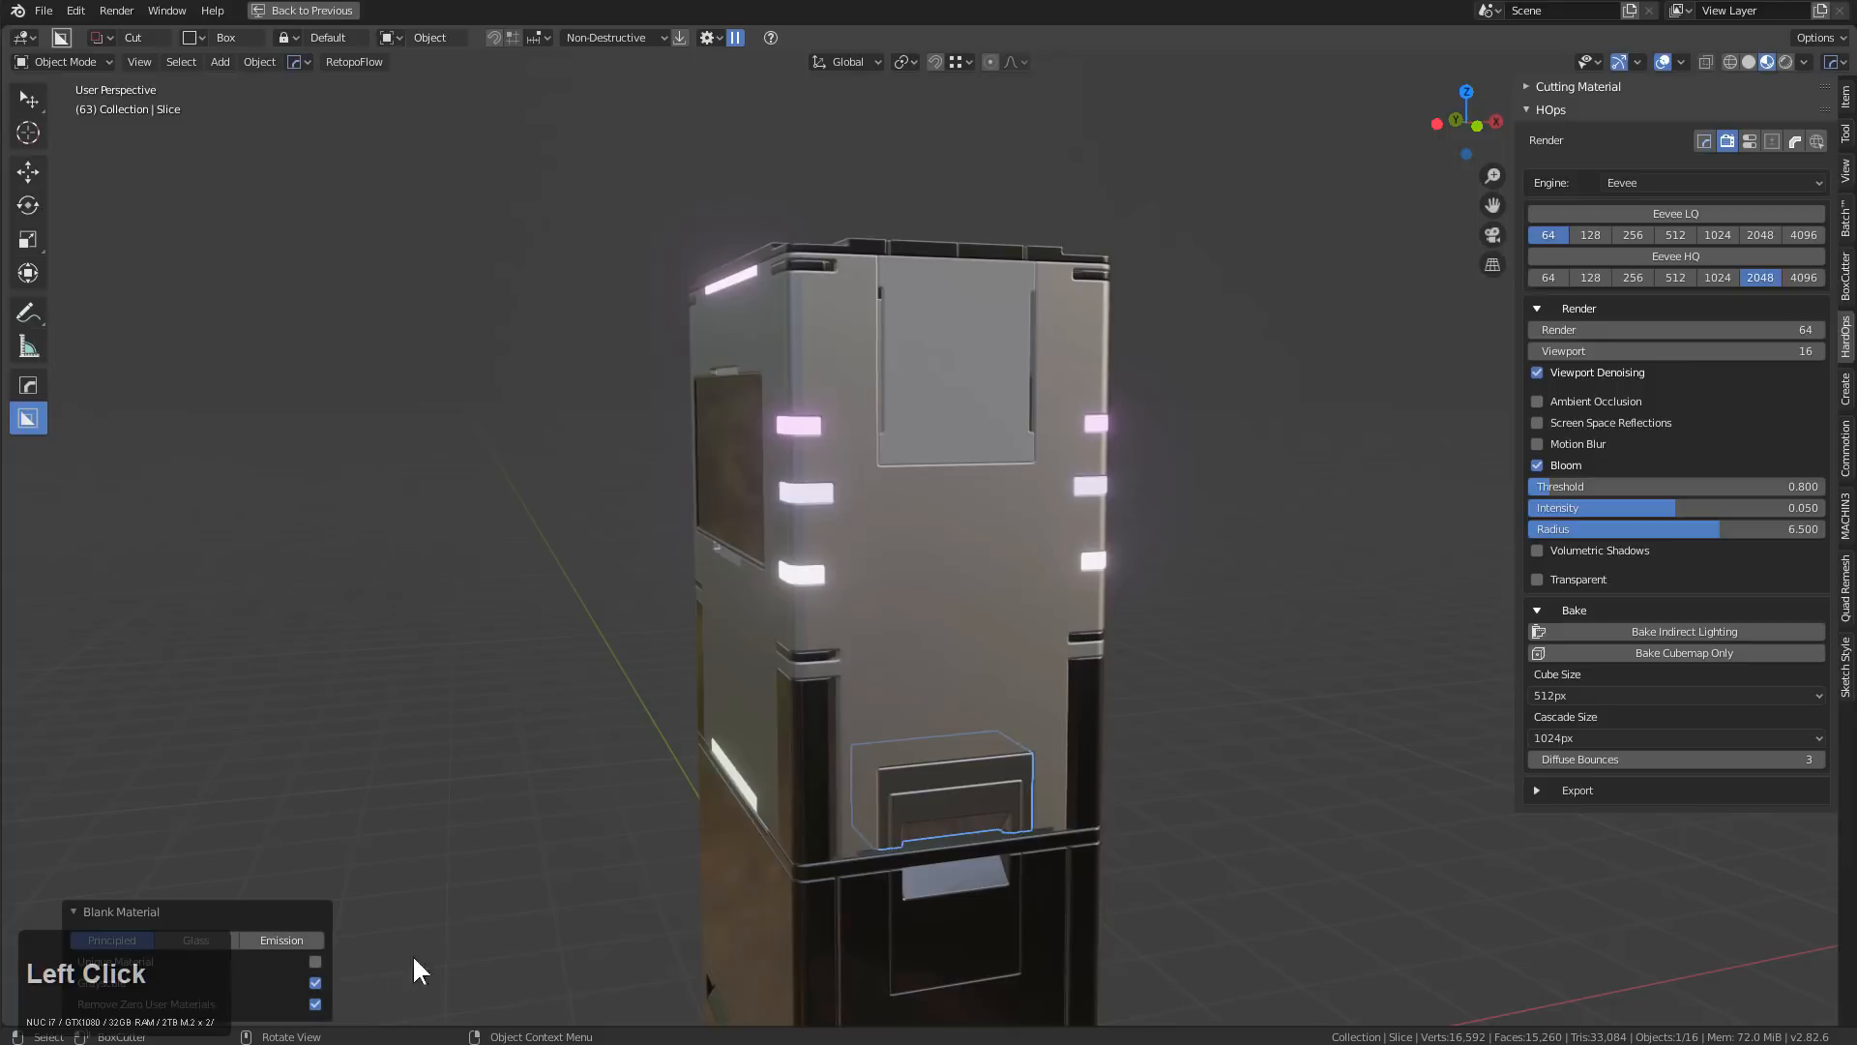
pyautogui.hotkey('alt', 'a')
# Play the animation, give the booth's upper front panel a blank Principled material, and clear the selection
pyautogui.moveTo(1049, 738); pyautogui.dragTo(860, 716, button='middle')
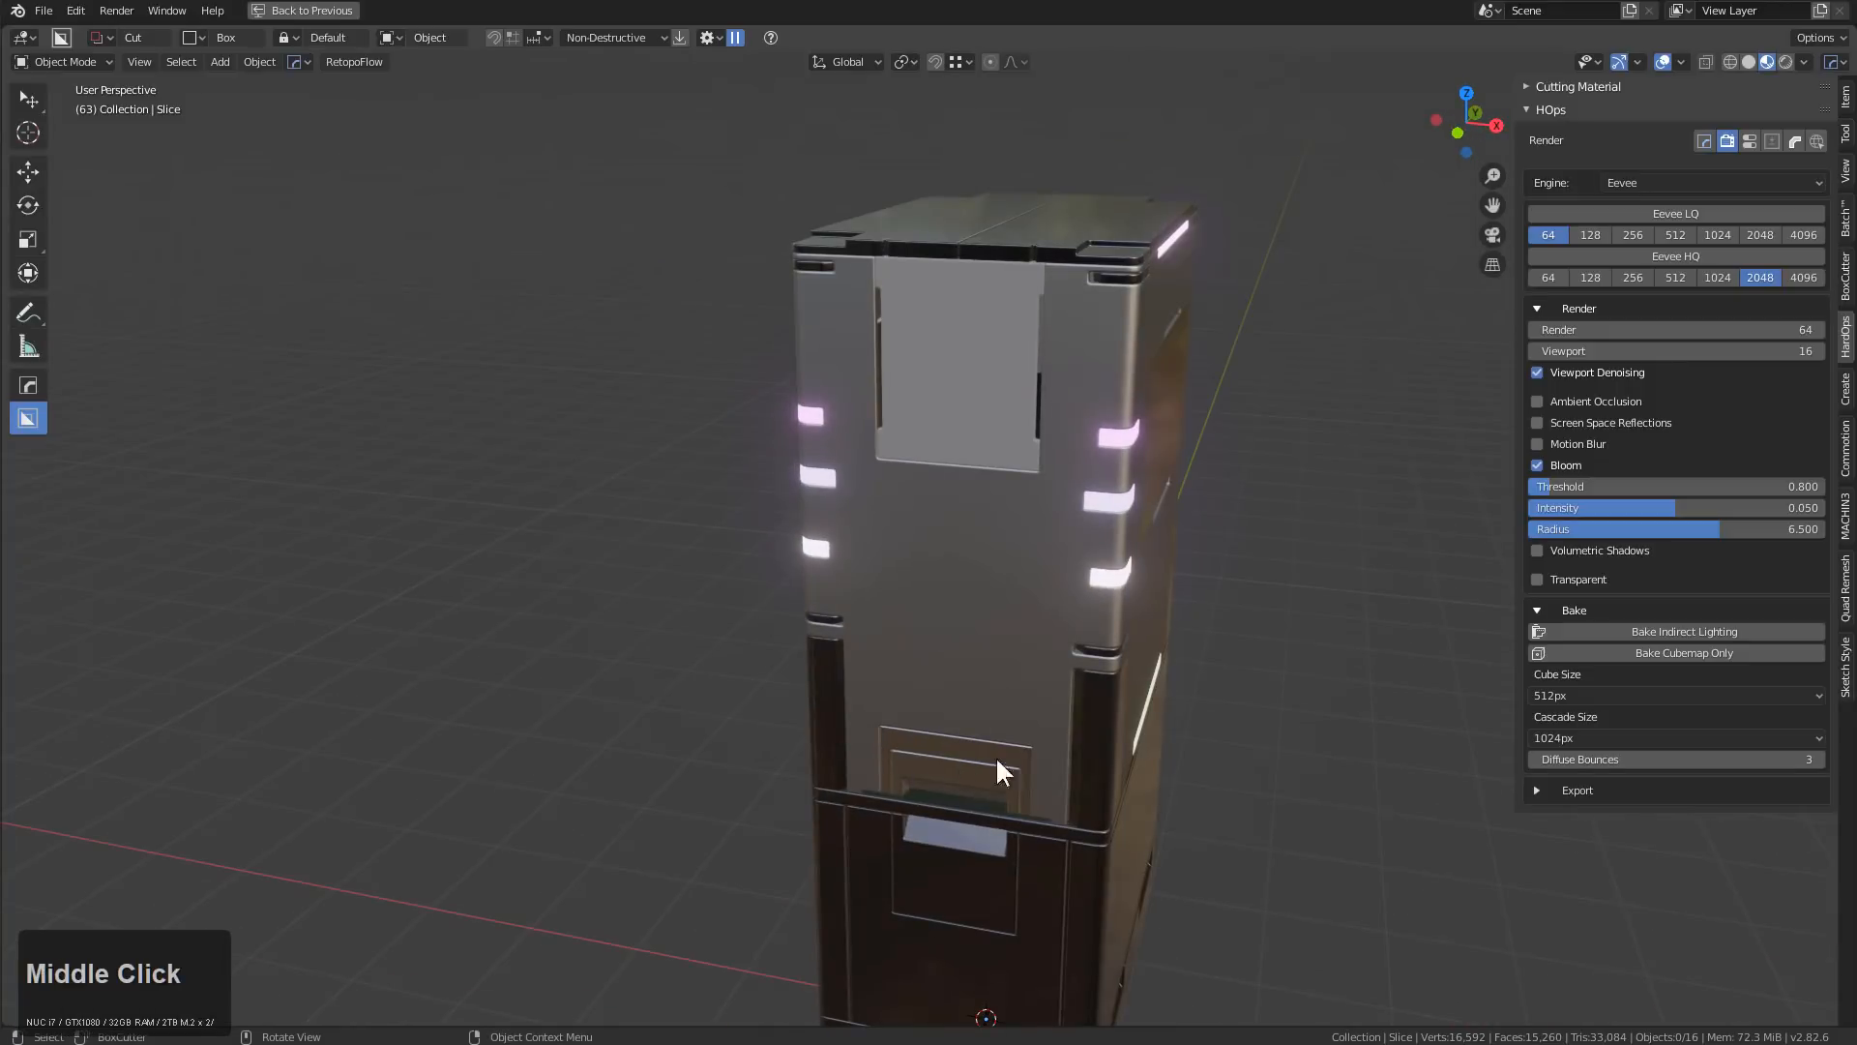
pyautogui.moveTo(1064, 785); pyautogui.dragTo(880, 716, button='middle')
pyautogui.moveTo(1009, 734); pyautogui.dragTo(930, 589, button='middle')
pyautogui.scroll(-2, 926, 601)
pyautogui.press('space')
pyautogui.scroll(2, 929, 628)
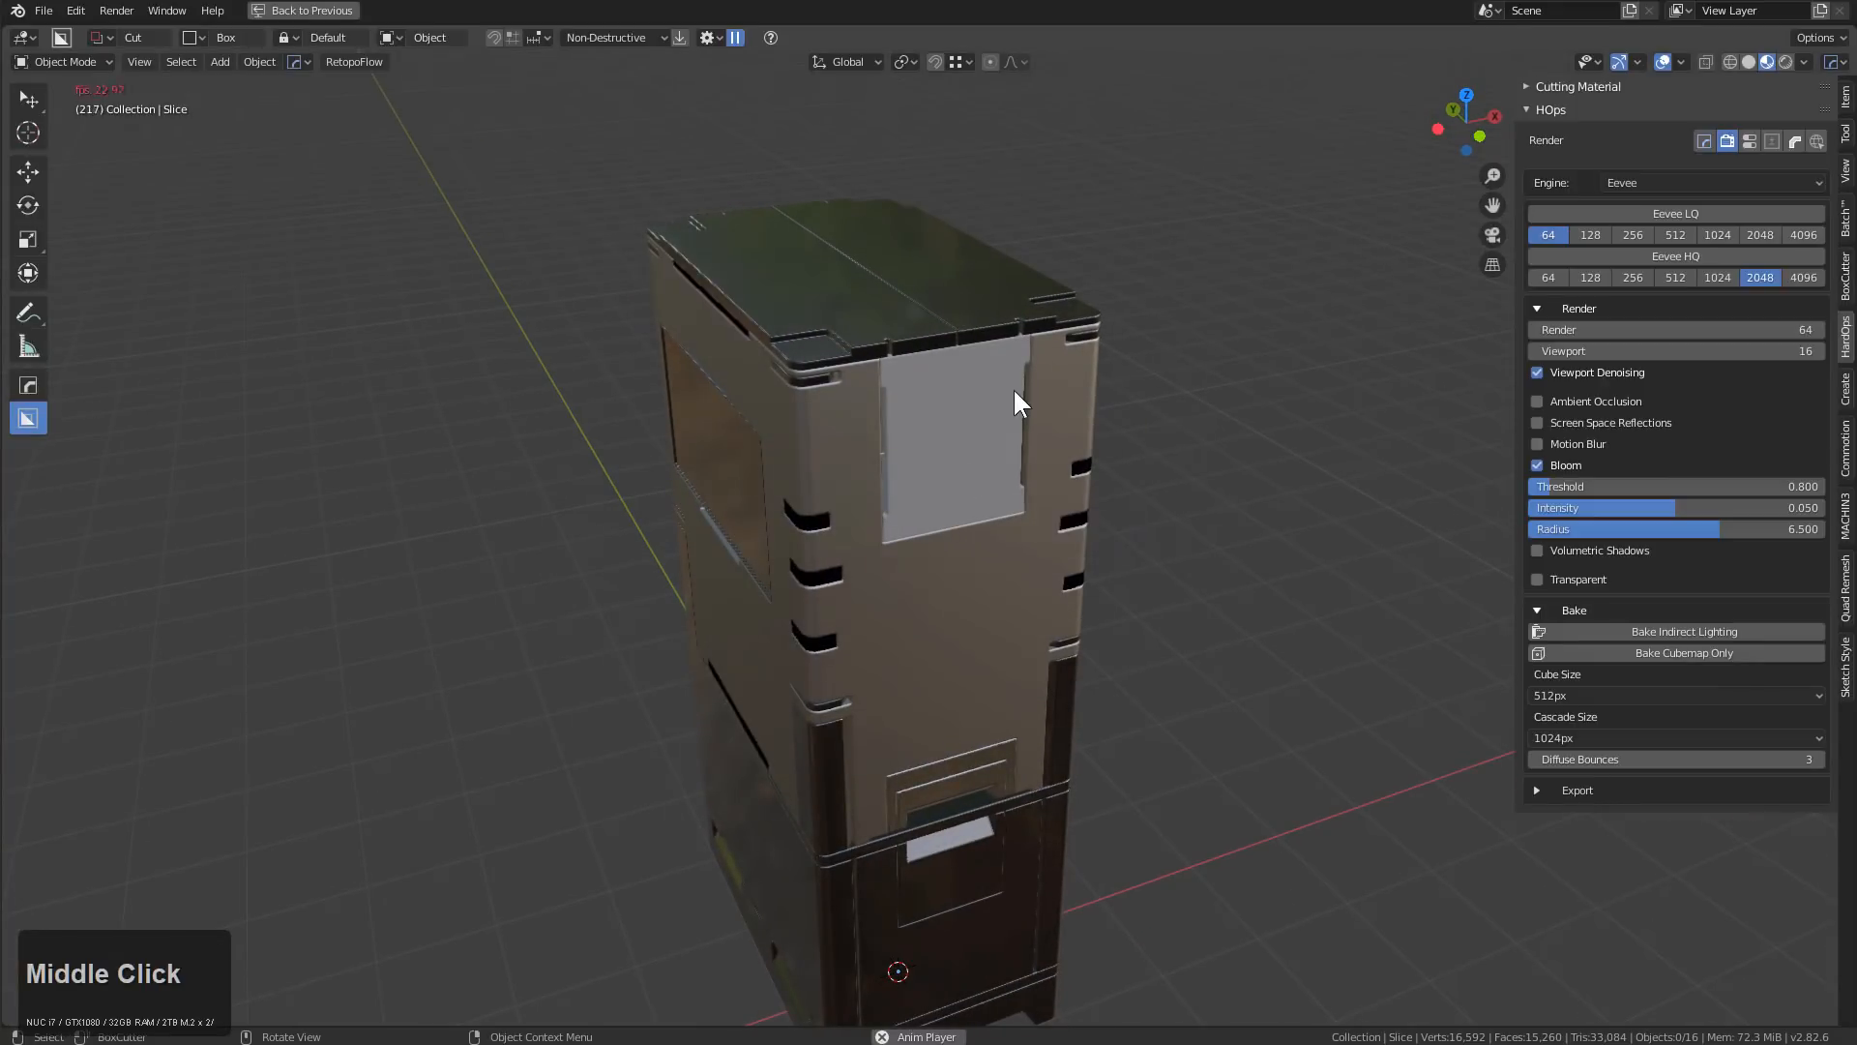
pyautogui.click(964, 466)
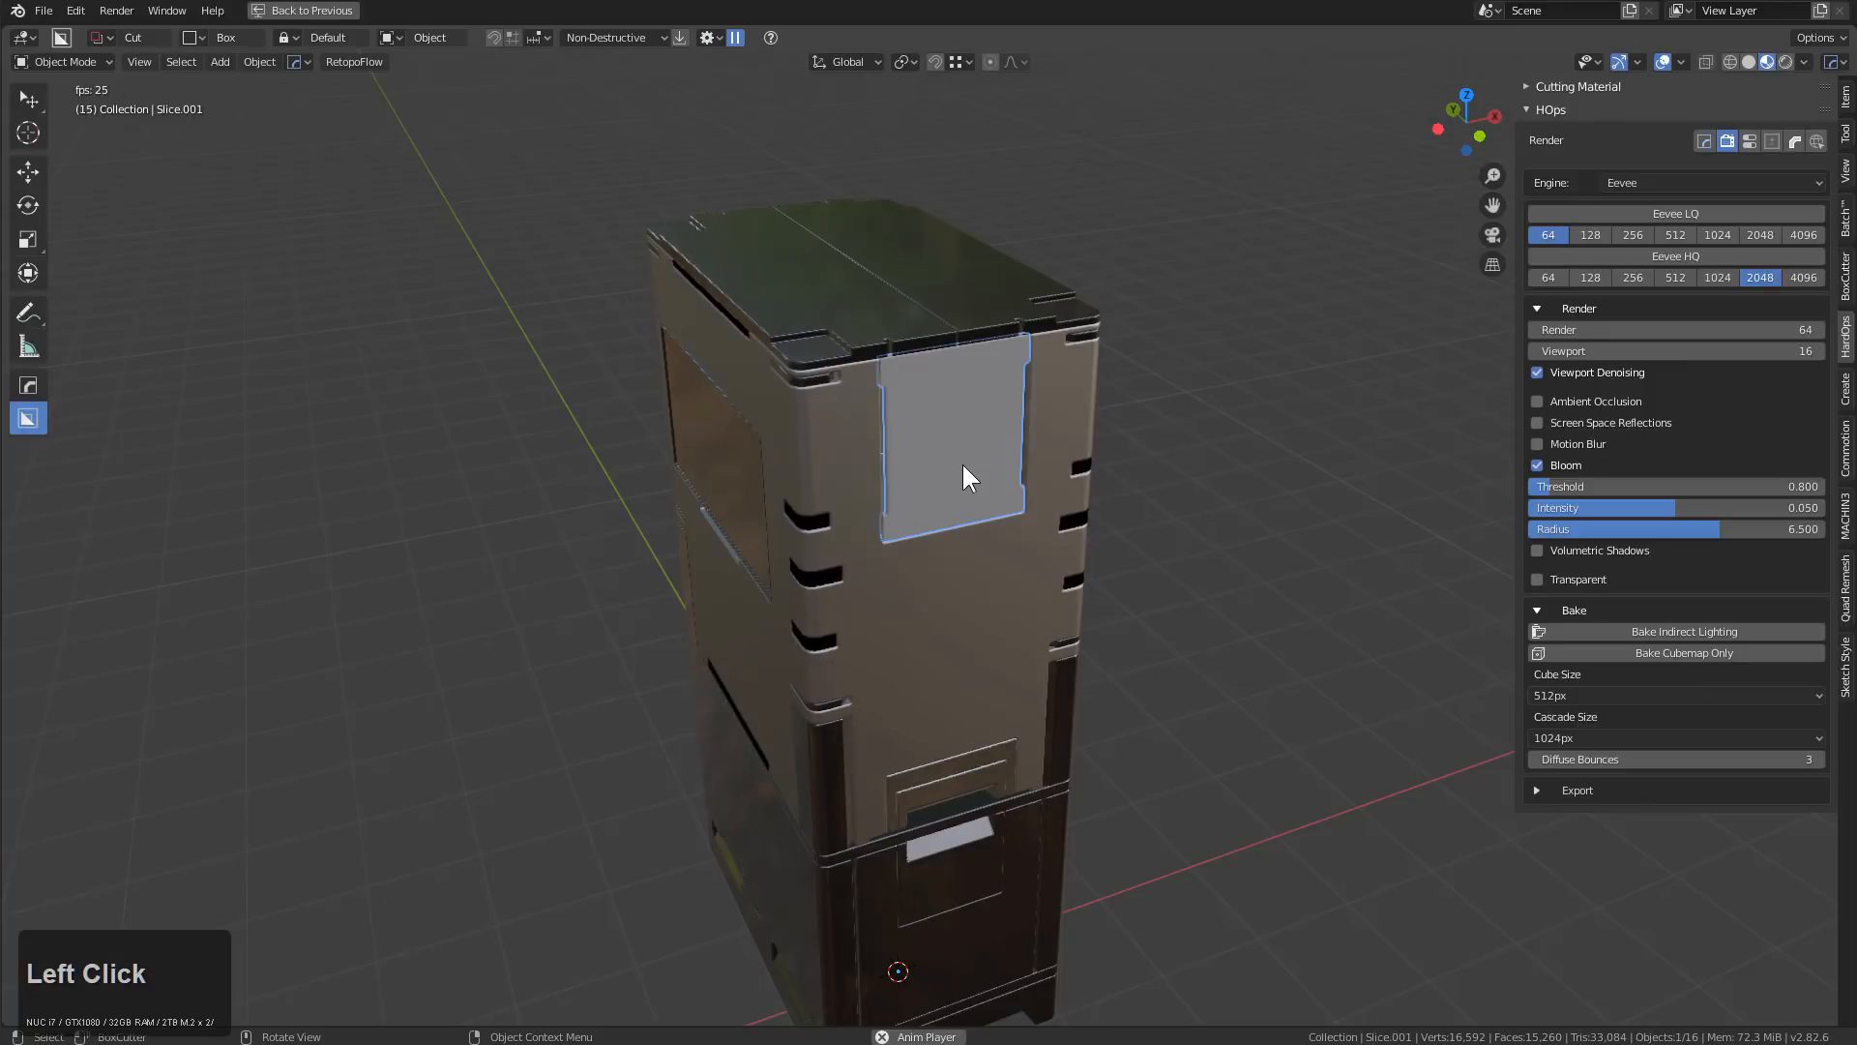
pyautogui.press('m')
pyautogui.click(959, 466)
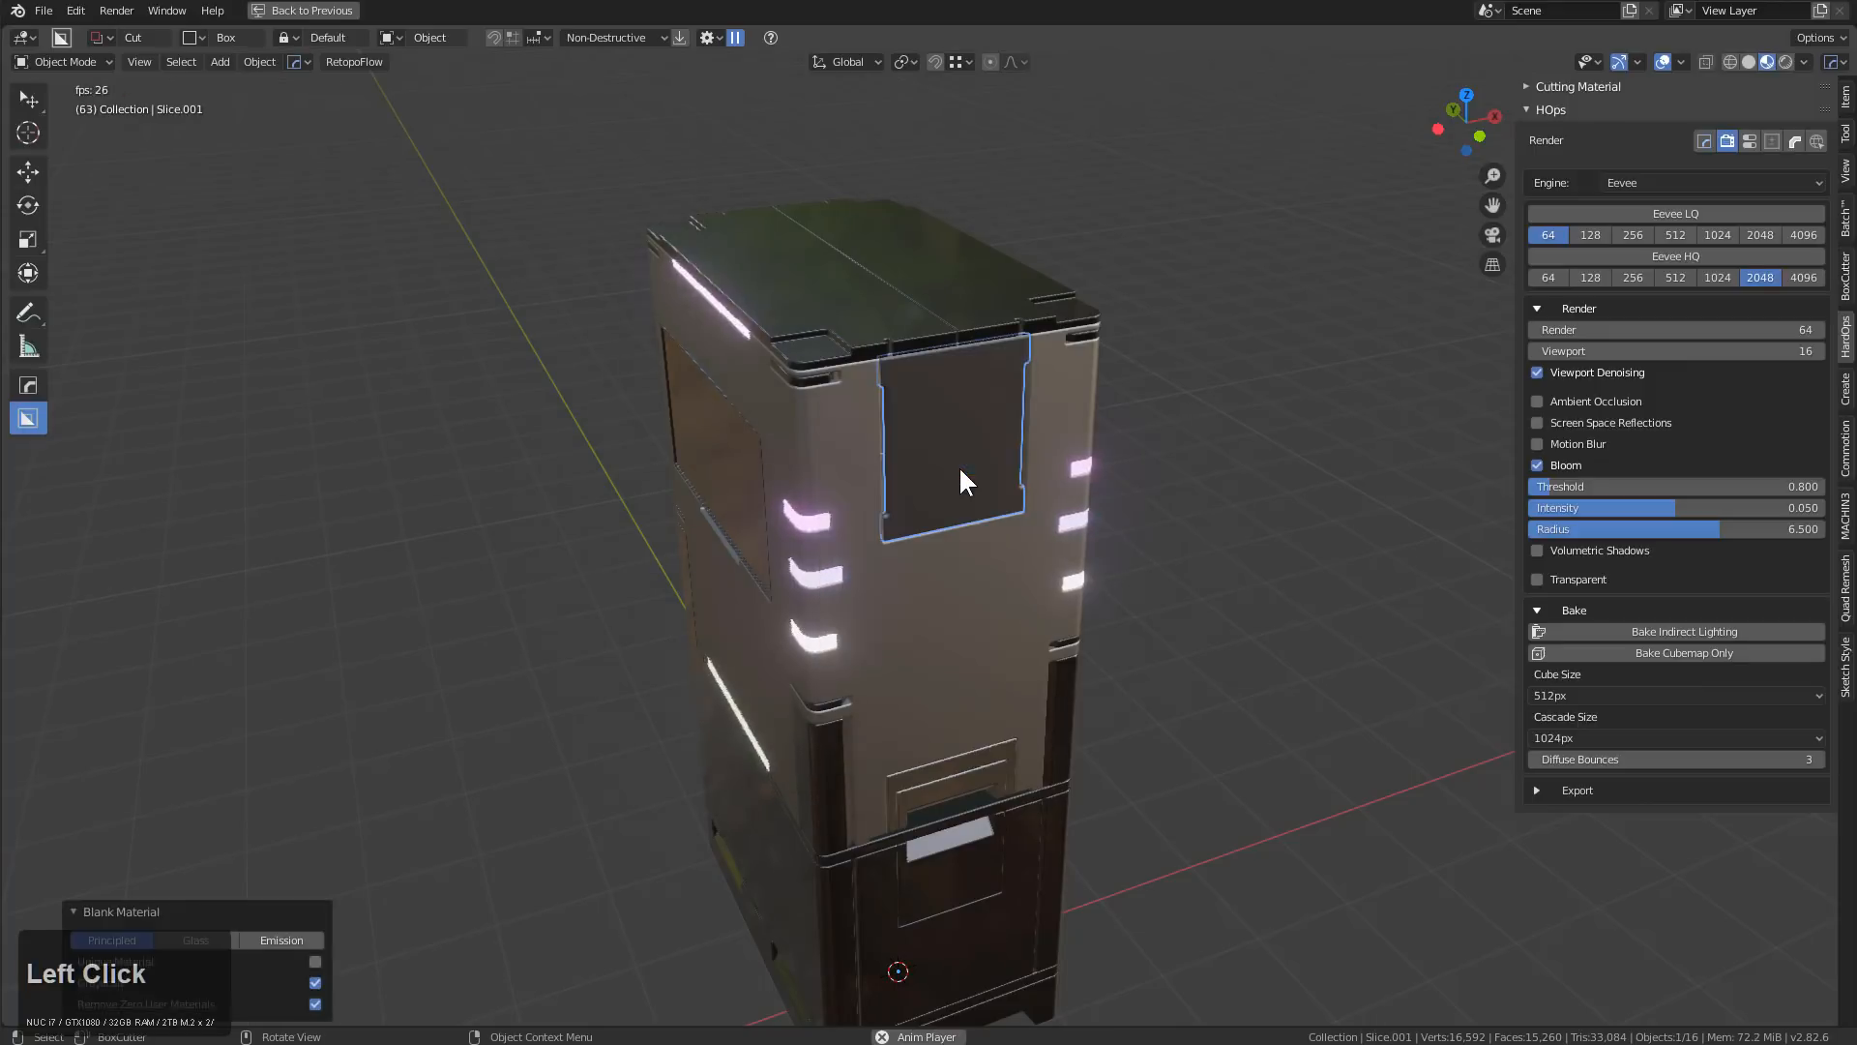
pyautogui.press('a')
pyautogui.moveTo(950, 576); pyautogui.dragTo(961, 623, button='middle')
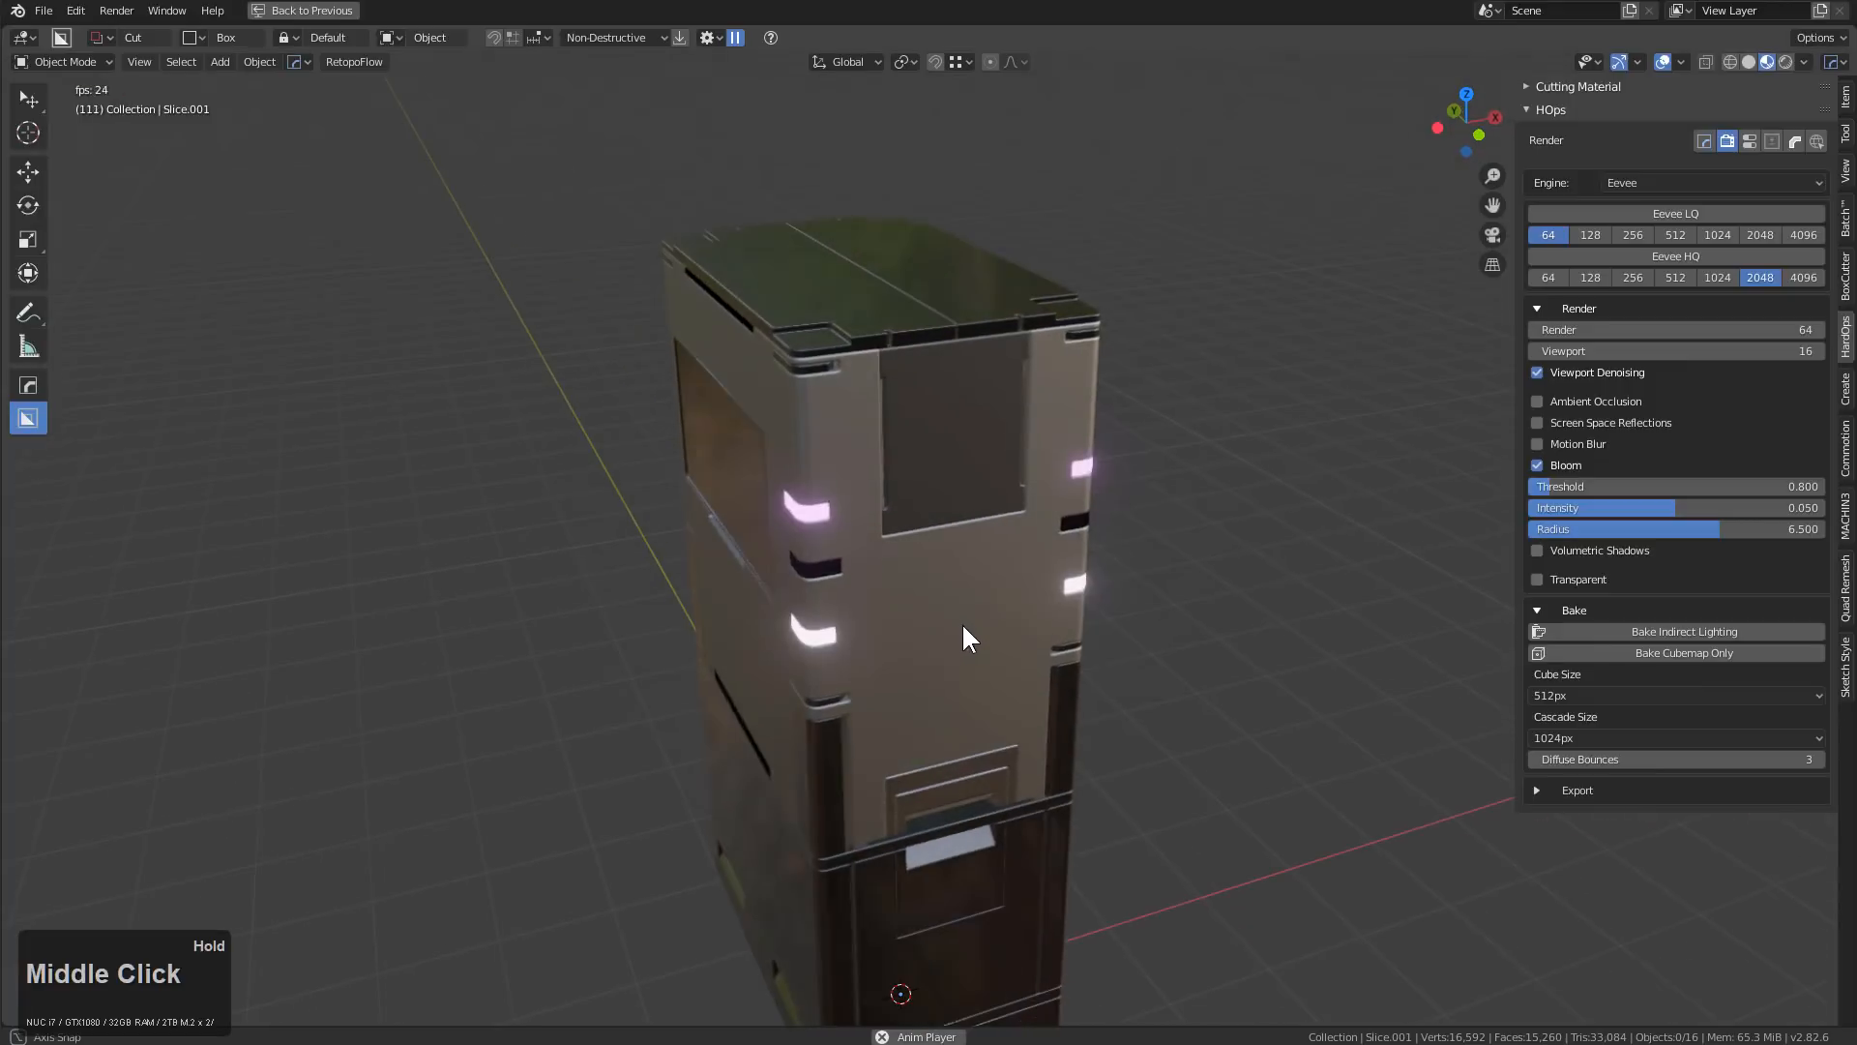
pyautogui.scroll(2, 960, 623)
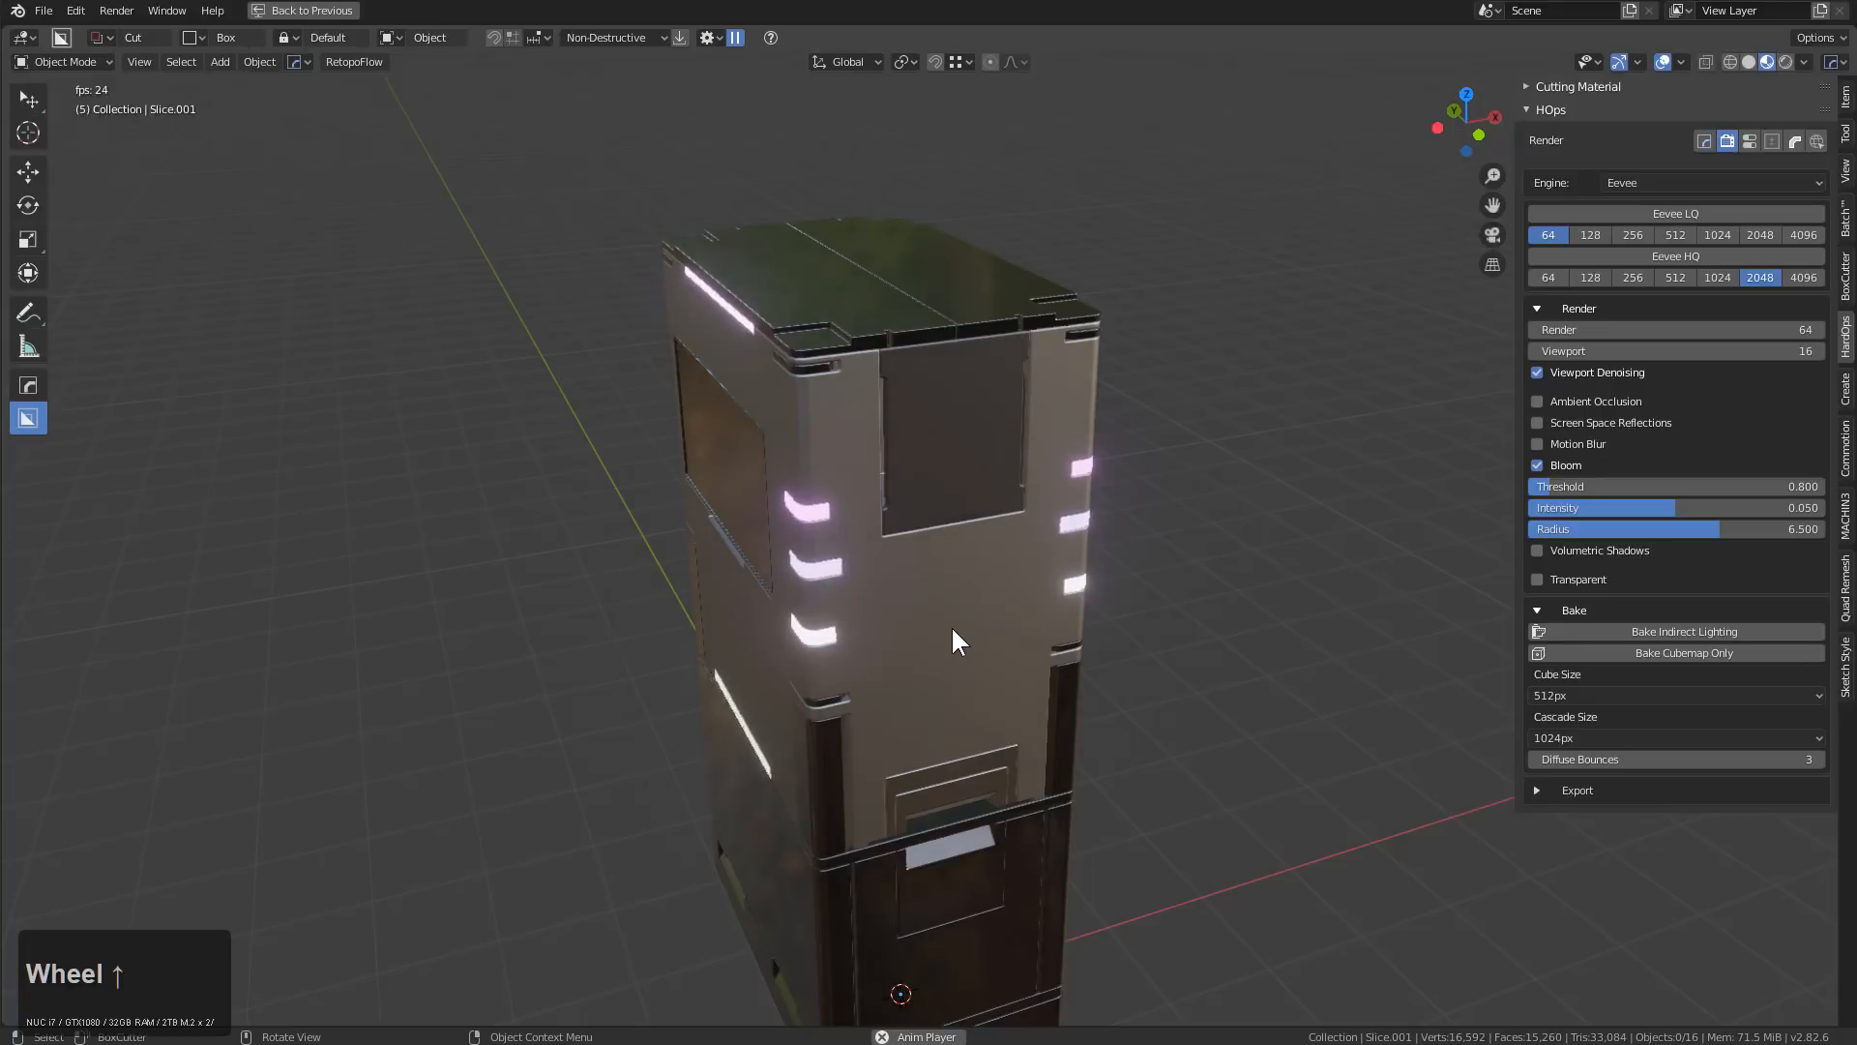
pyautogui.moveTo(954, 647); pyautogui.dragTo(978, 583, button='middle')
pyautogui.scroll(3, 967, 657)
pyautogui.scroll(-2, 975, 595)
pyautogui.scroll(2, 979, 571)
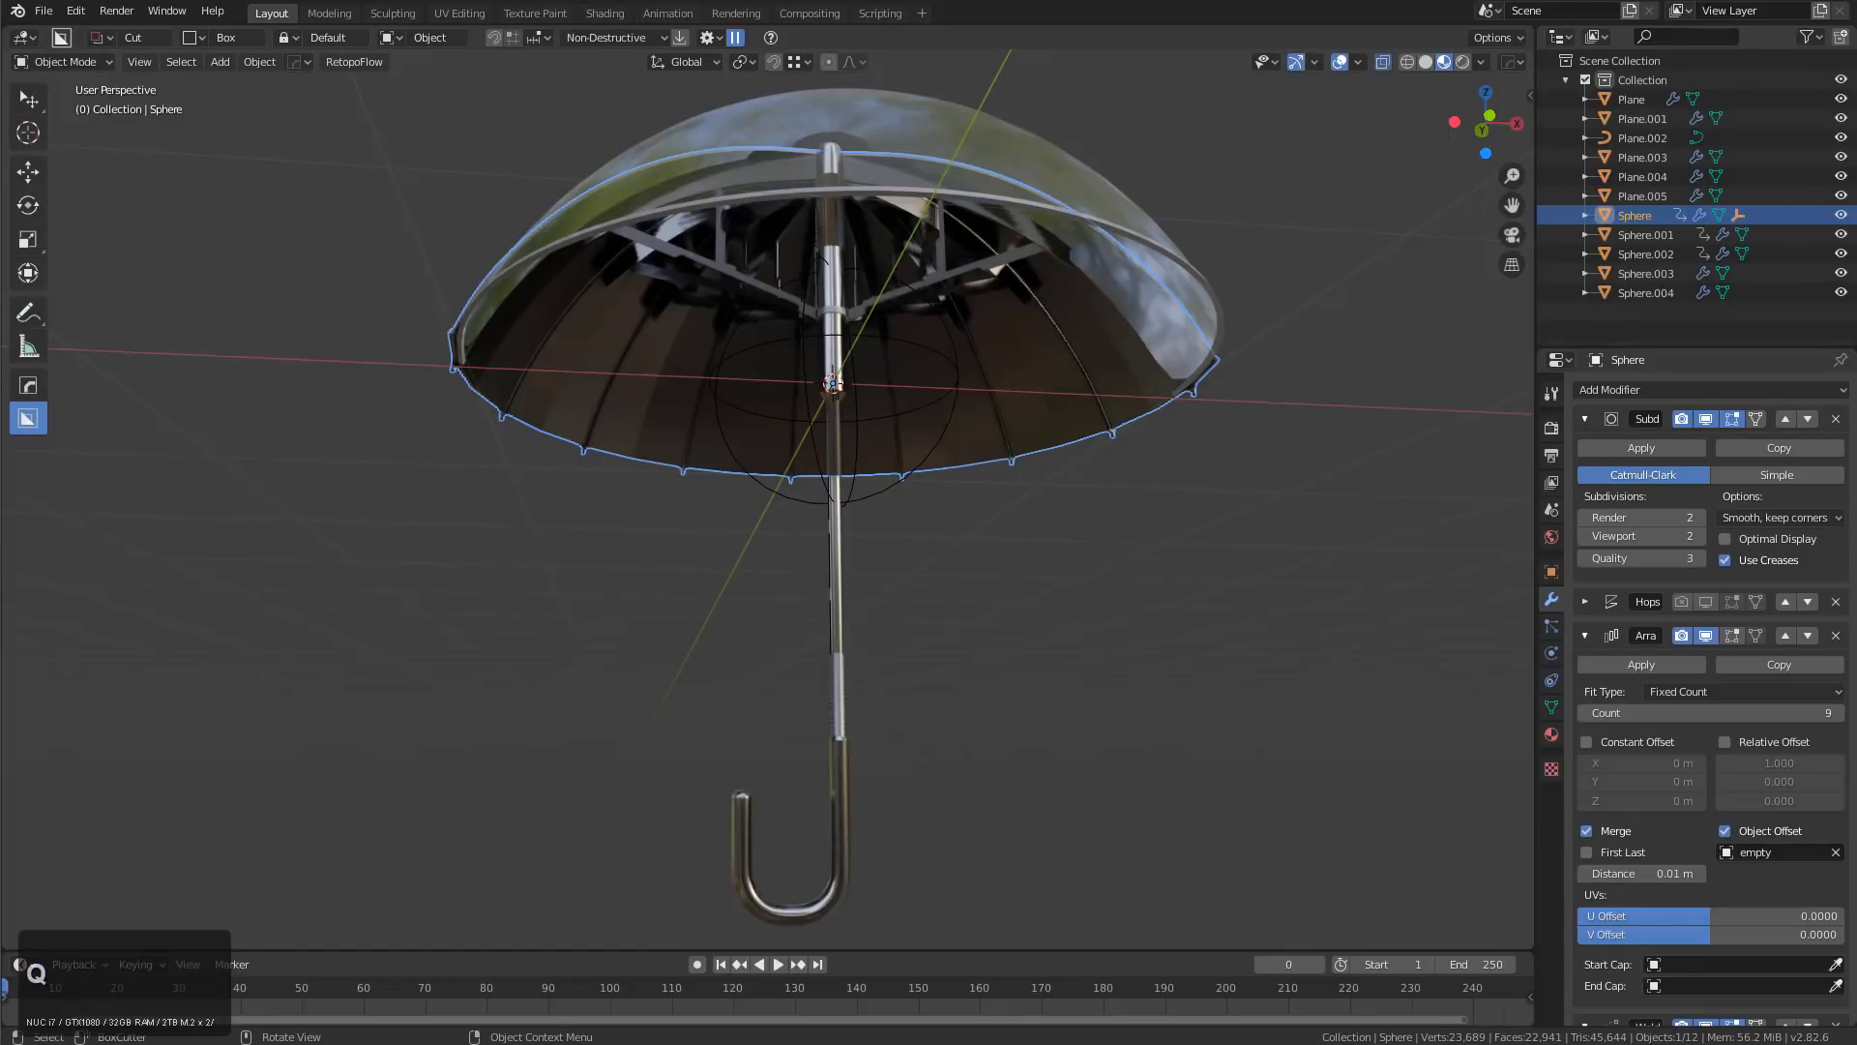
# Examine the Hard Ops operations, mesh tools, modifier scroll and settings options available for the umbrella canopy
pyautogui.moveTo(1077, 253)
pyautogui.mouseDown(button='middle')
pyautogui.moveTo(1109, 245)
pyautogui.moveTo(1070, 240)
pyautogui.mouseUp(button='middle')
pyautogui.scroll(5, 1070, 240)
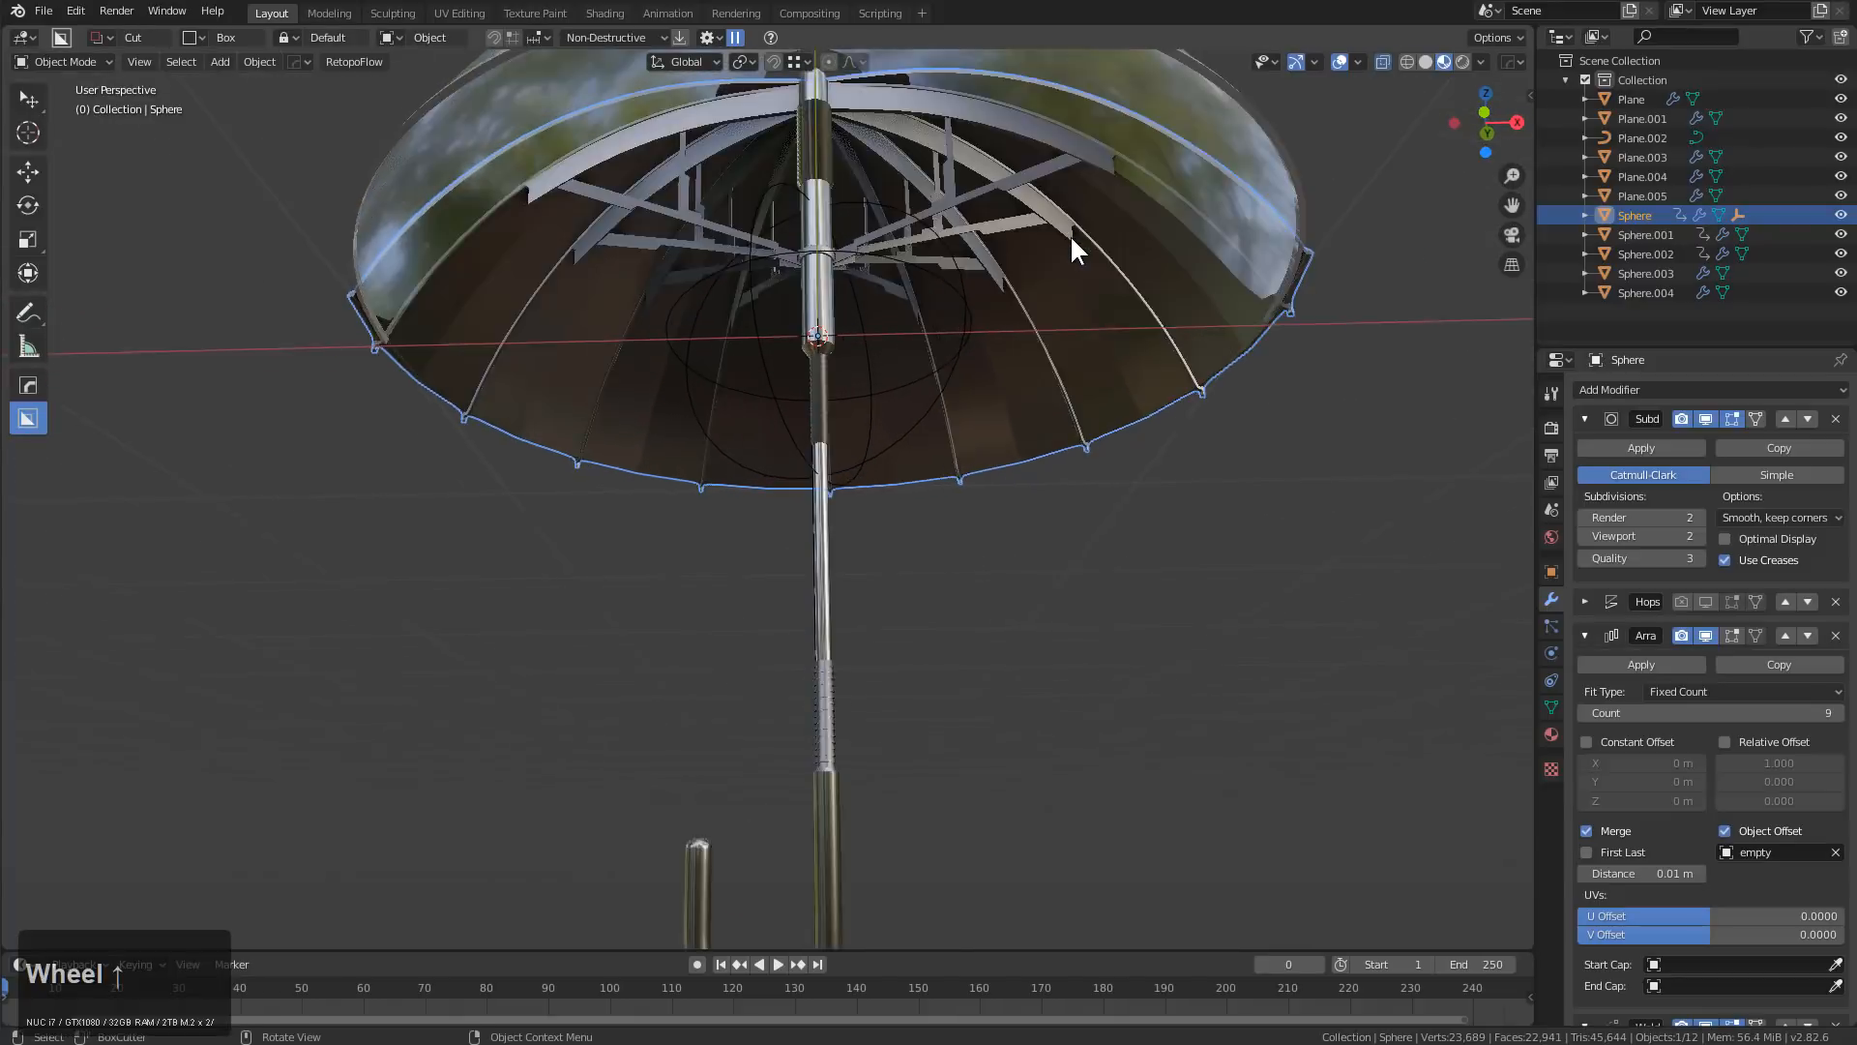
pyautogui.scroll(-2, 1065, 277)
pyautogui.press('q')
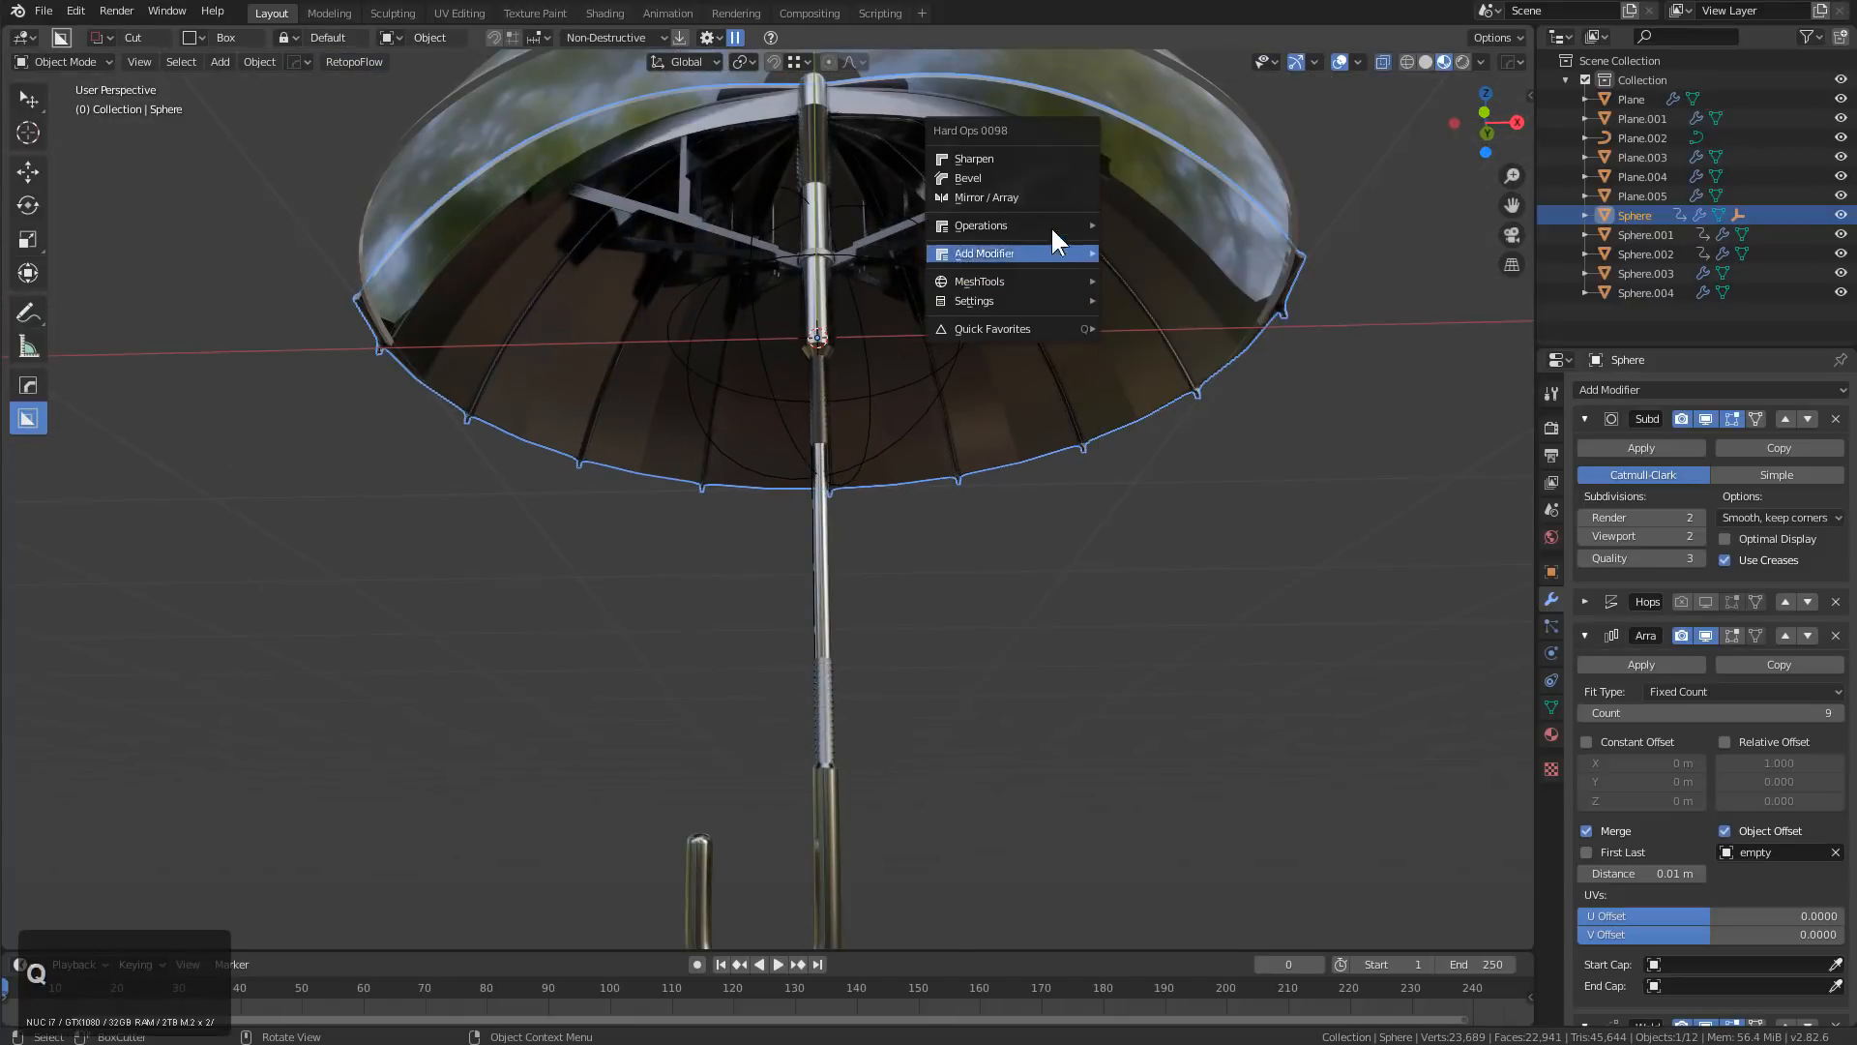
pyautogui.moveTo(1013, 228)
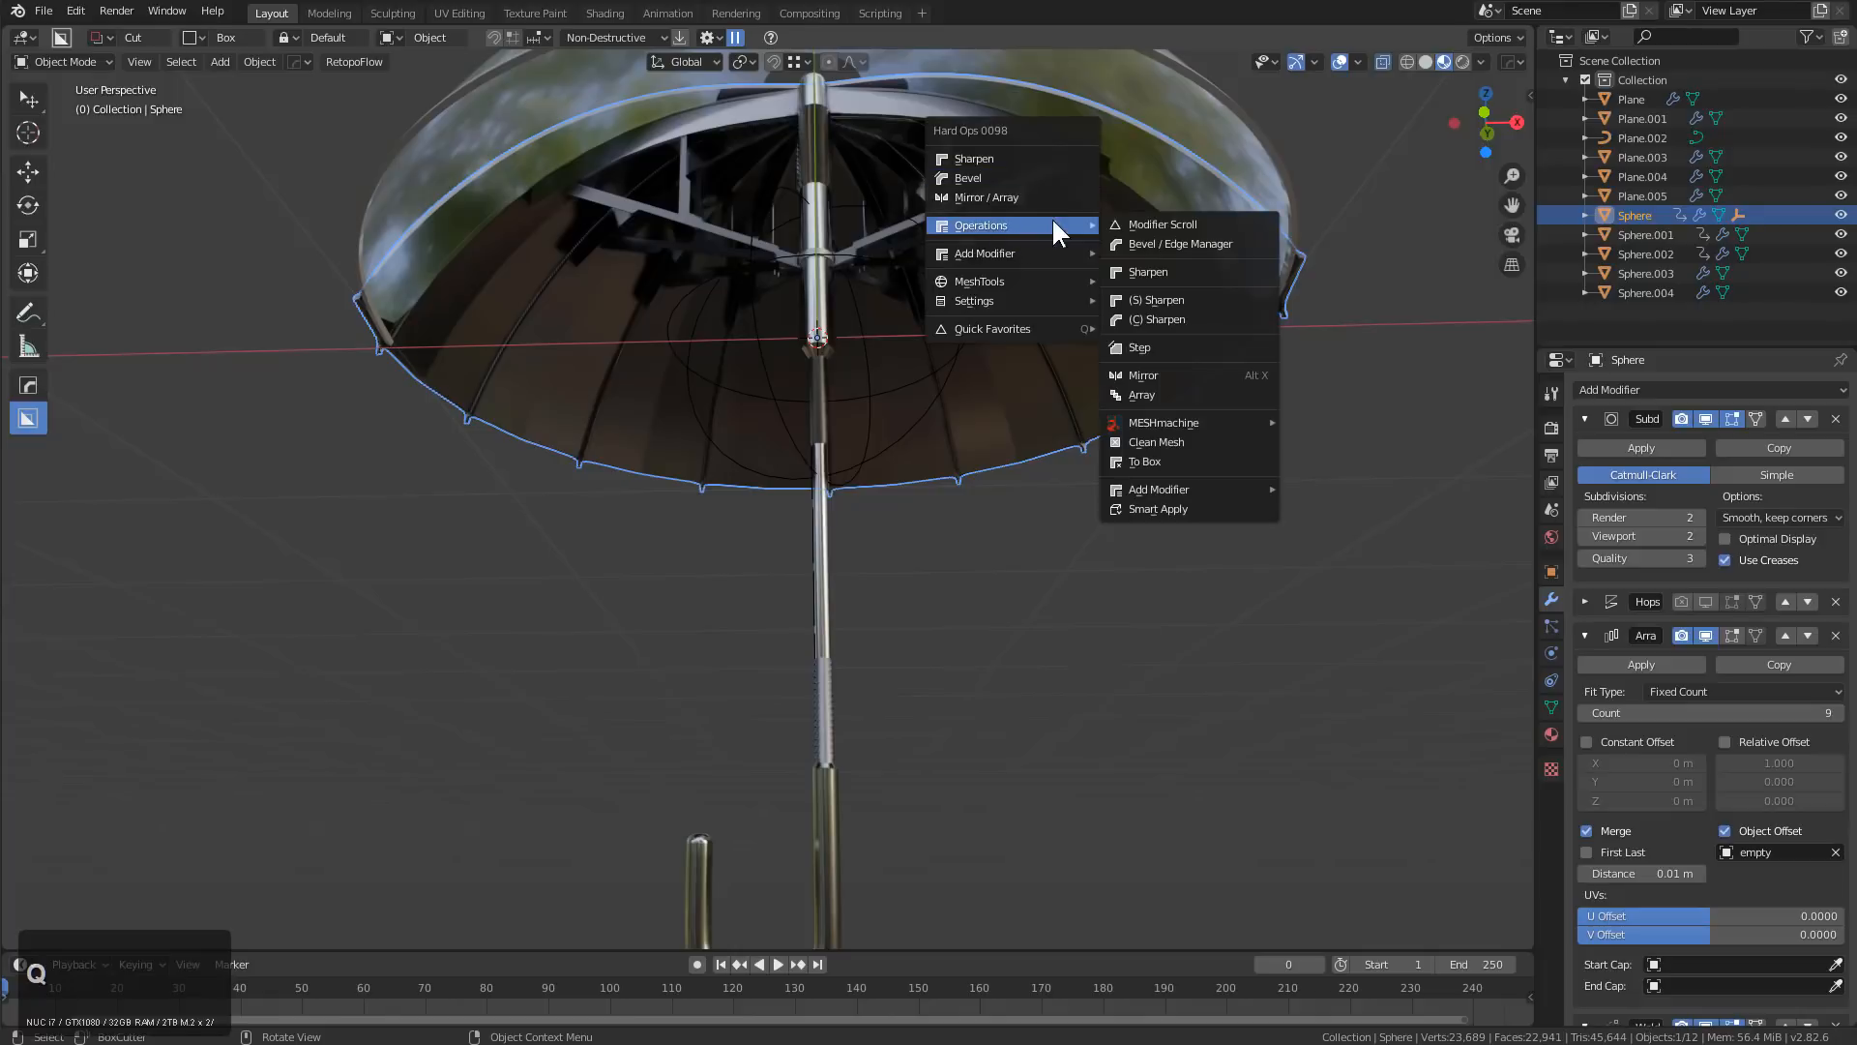
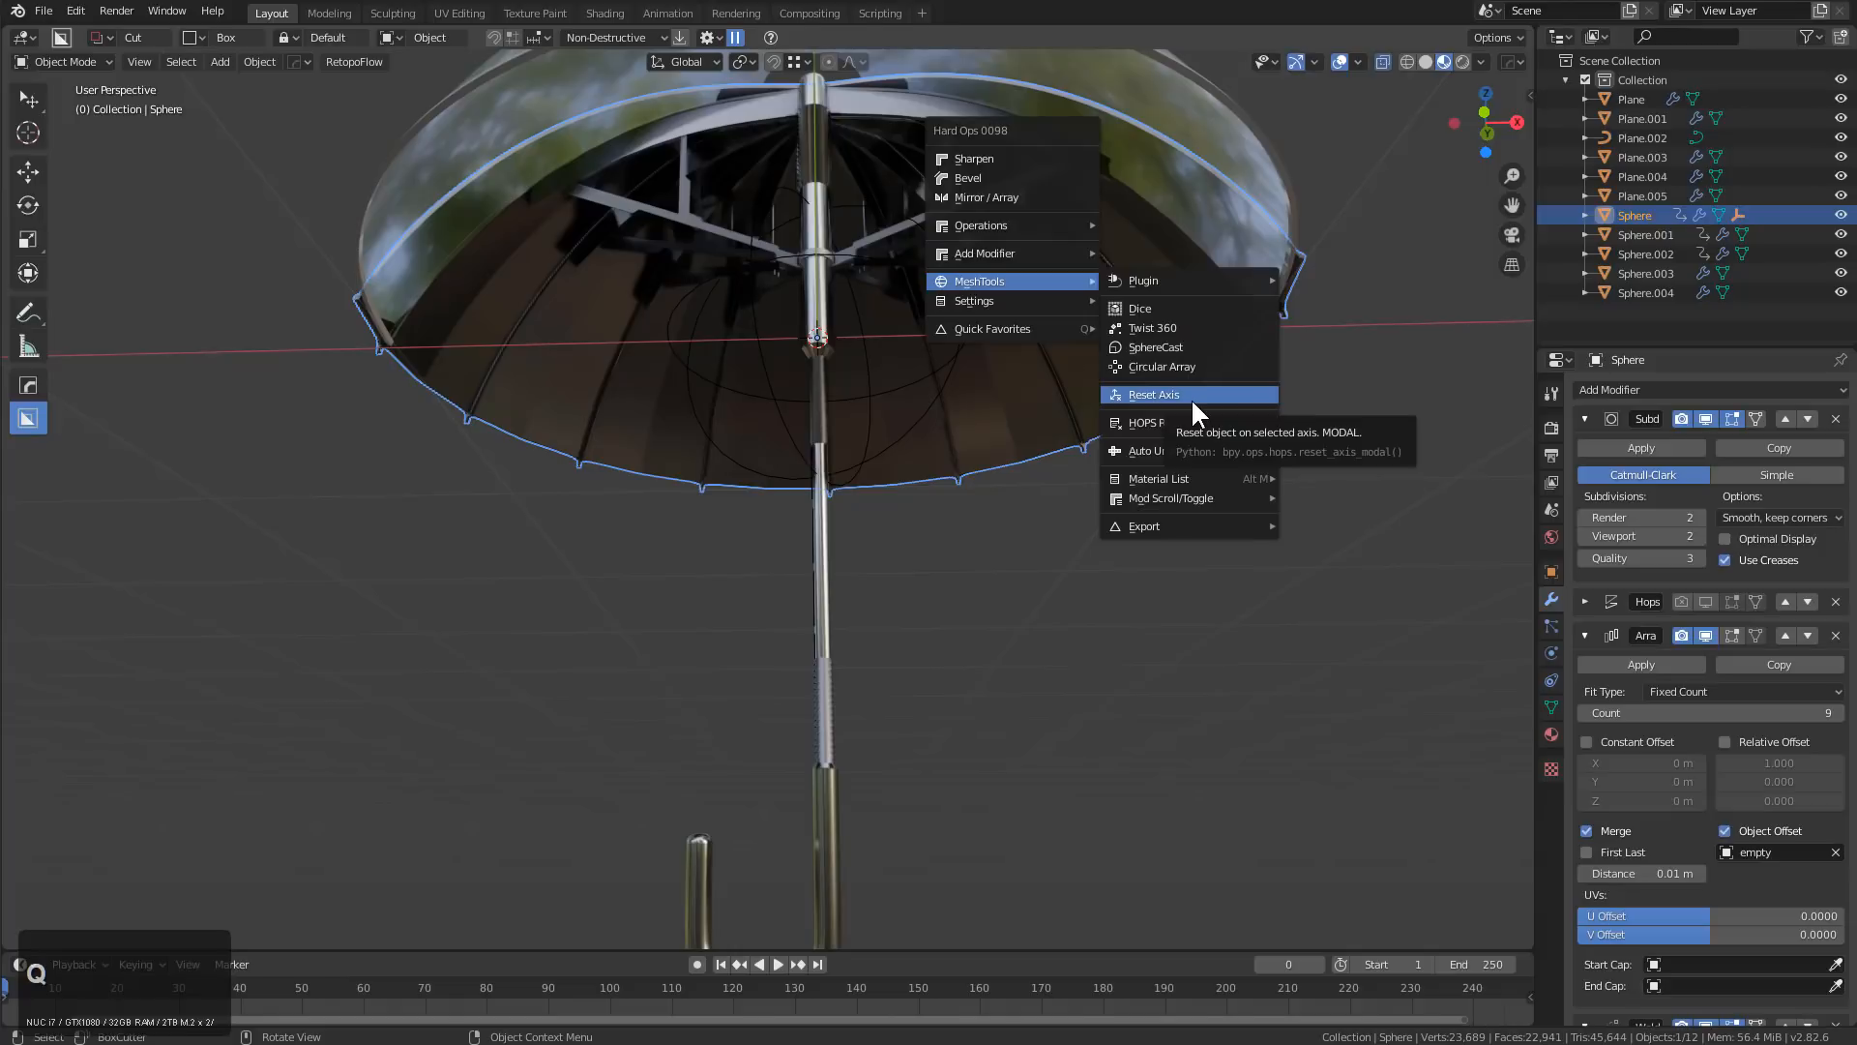
pyautogui.moveTo(1200, 478)
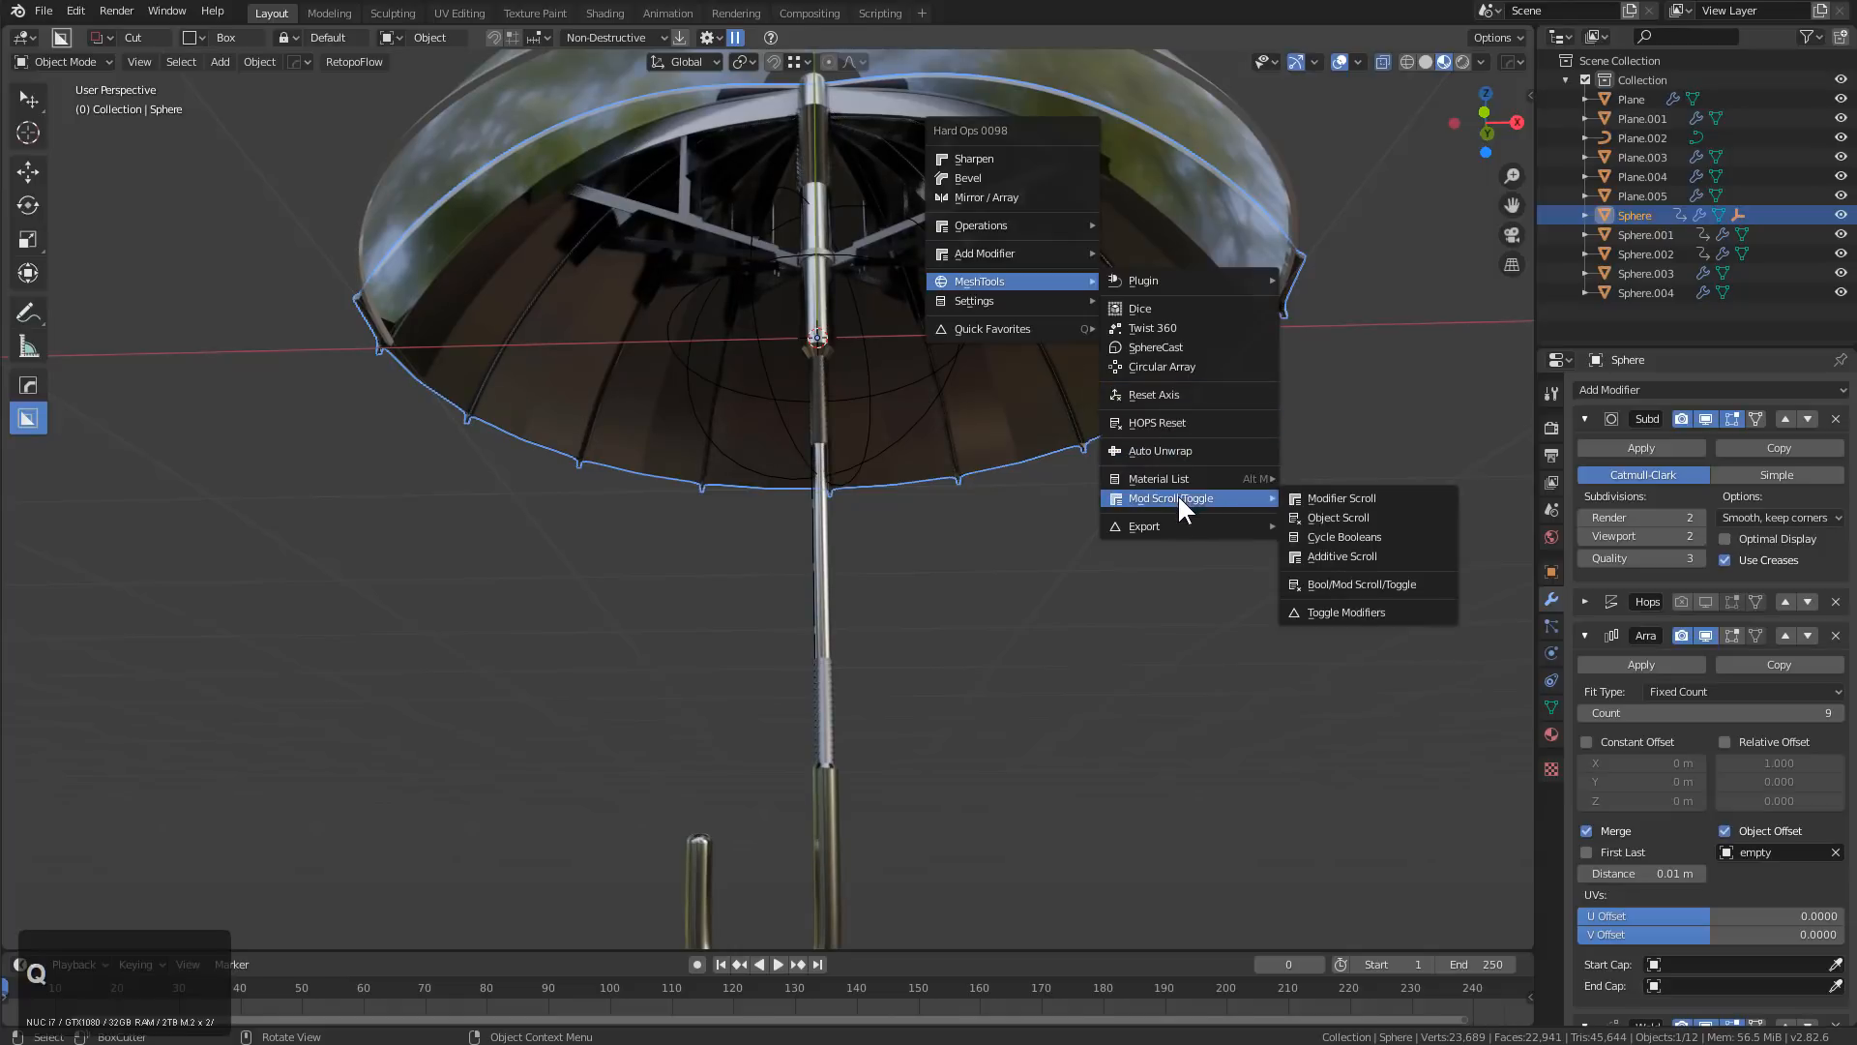
pyautogui.moveTo(1060, 298)
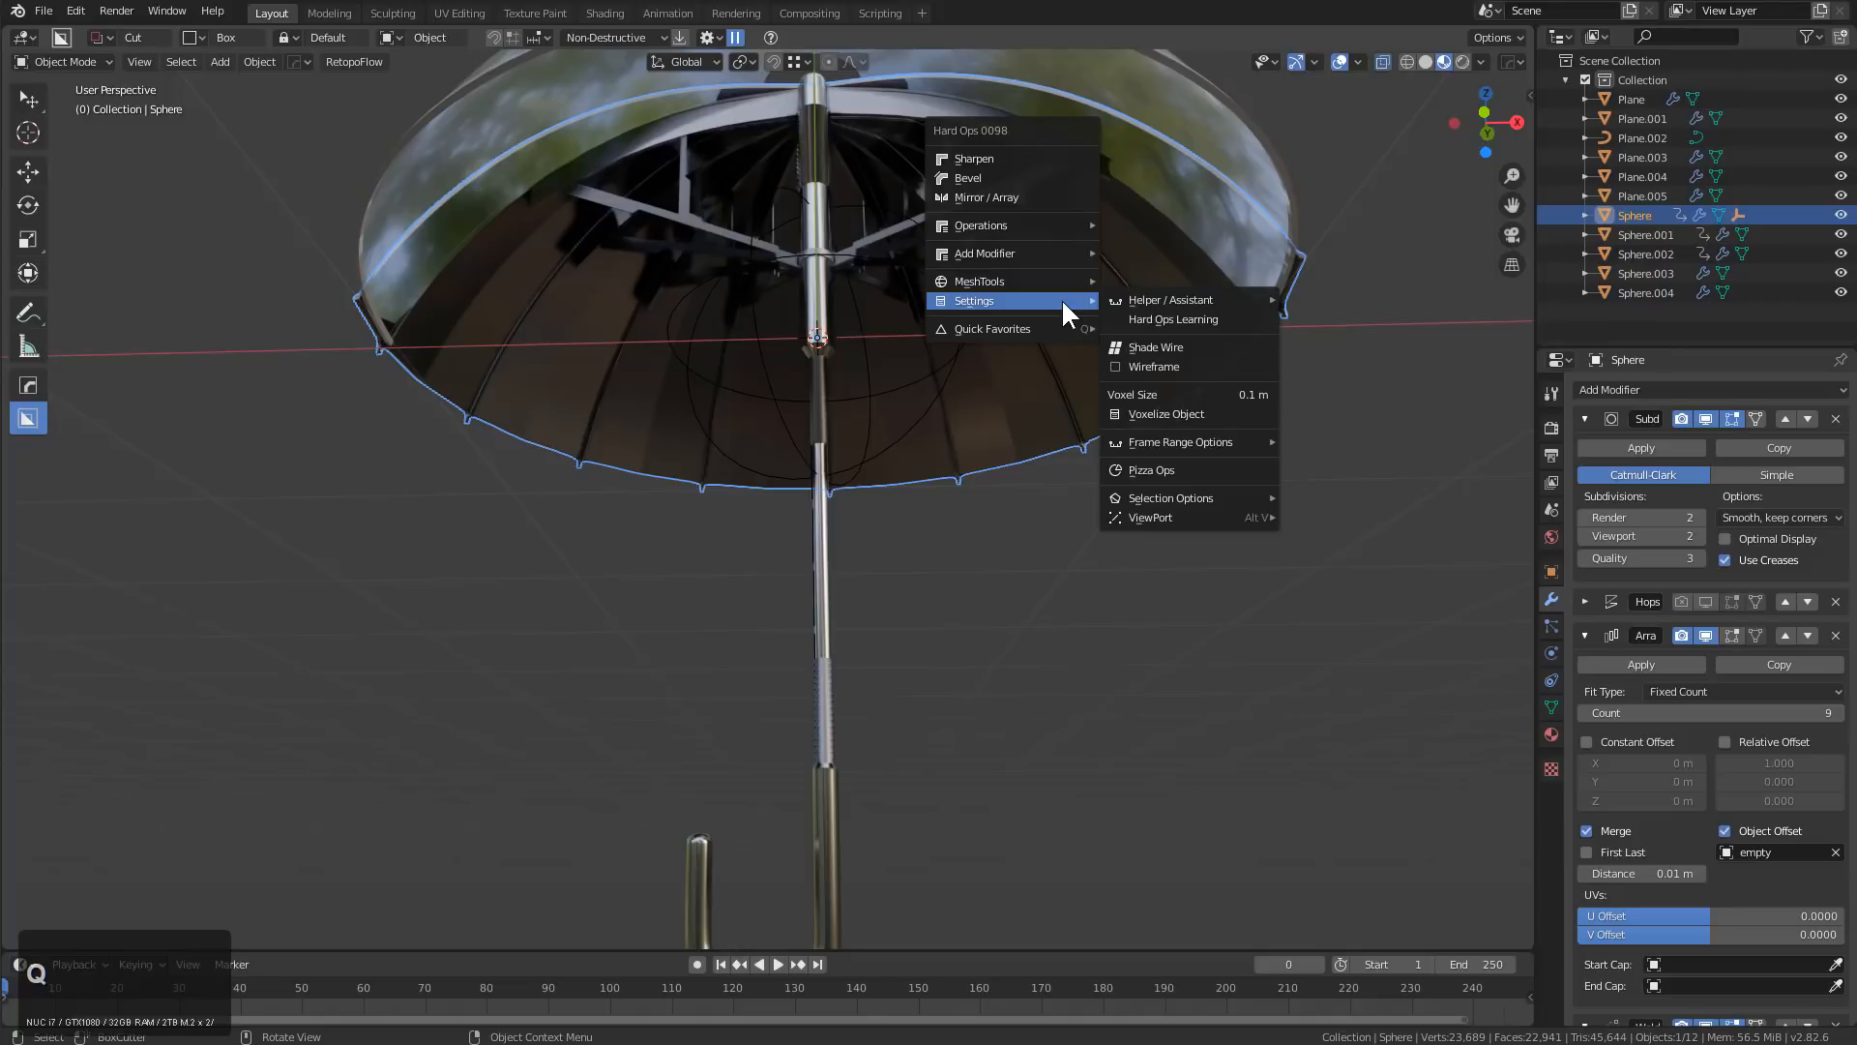
pyautogui.moveTo(1255, 300)
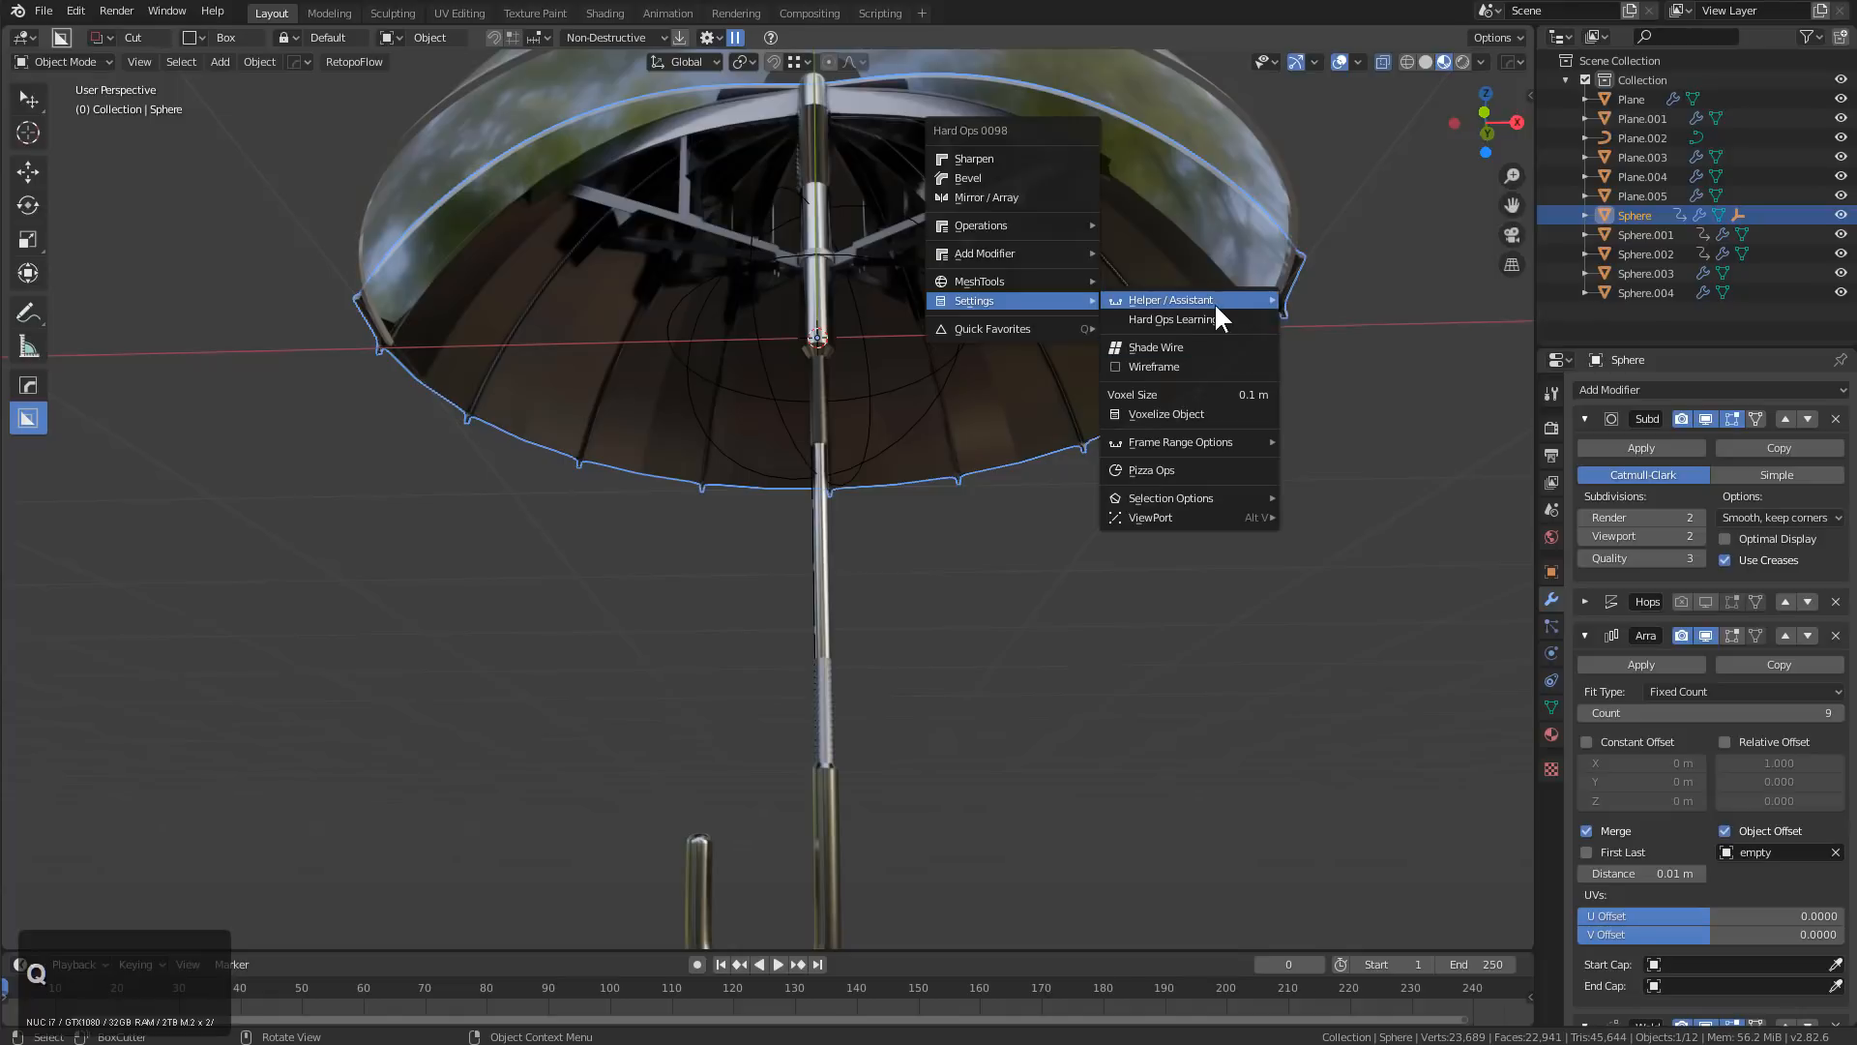
pyautogui.moveTo(999, 332)
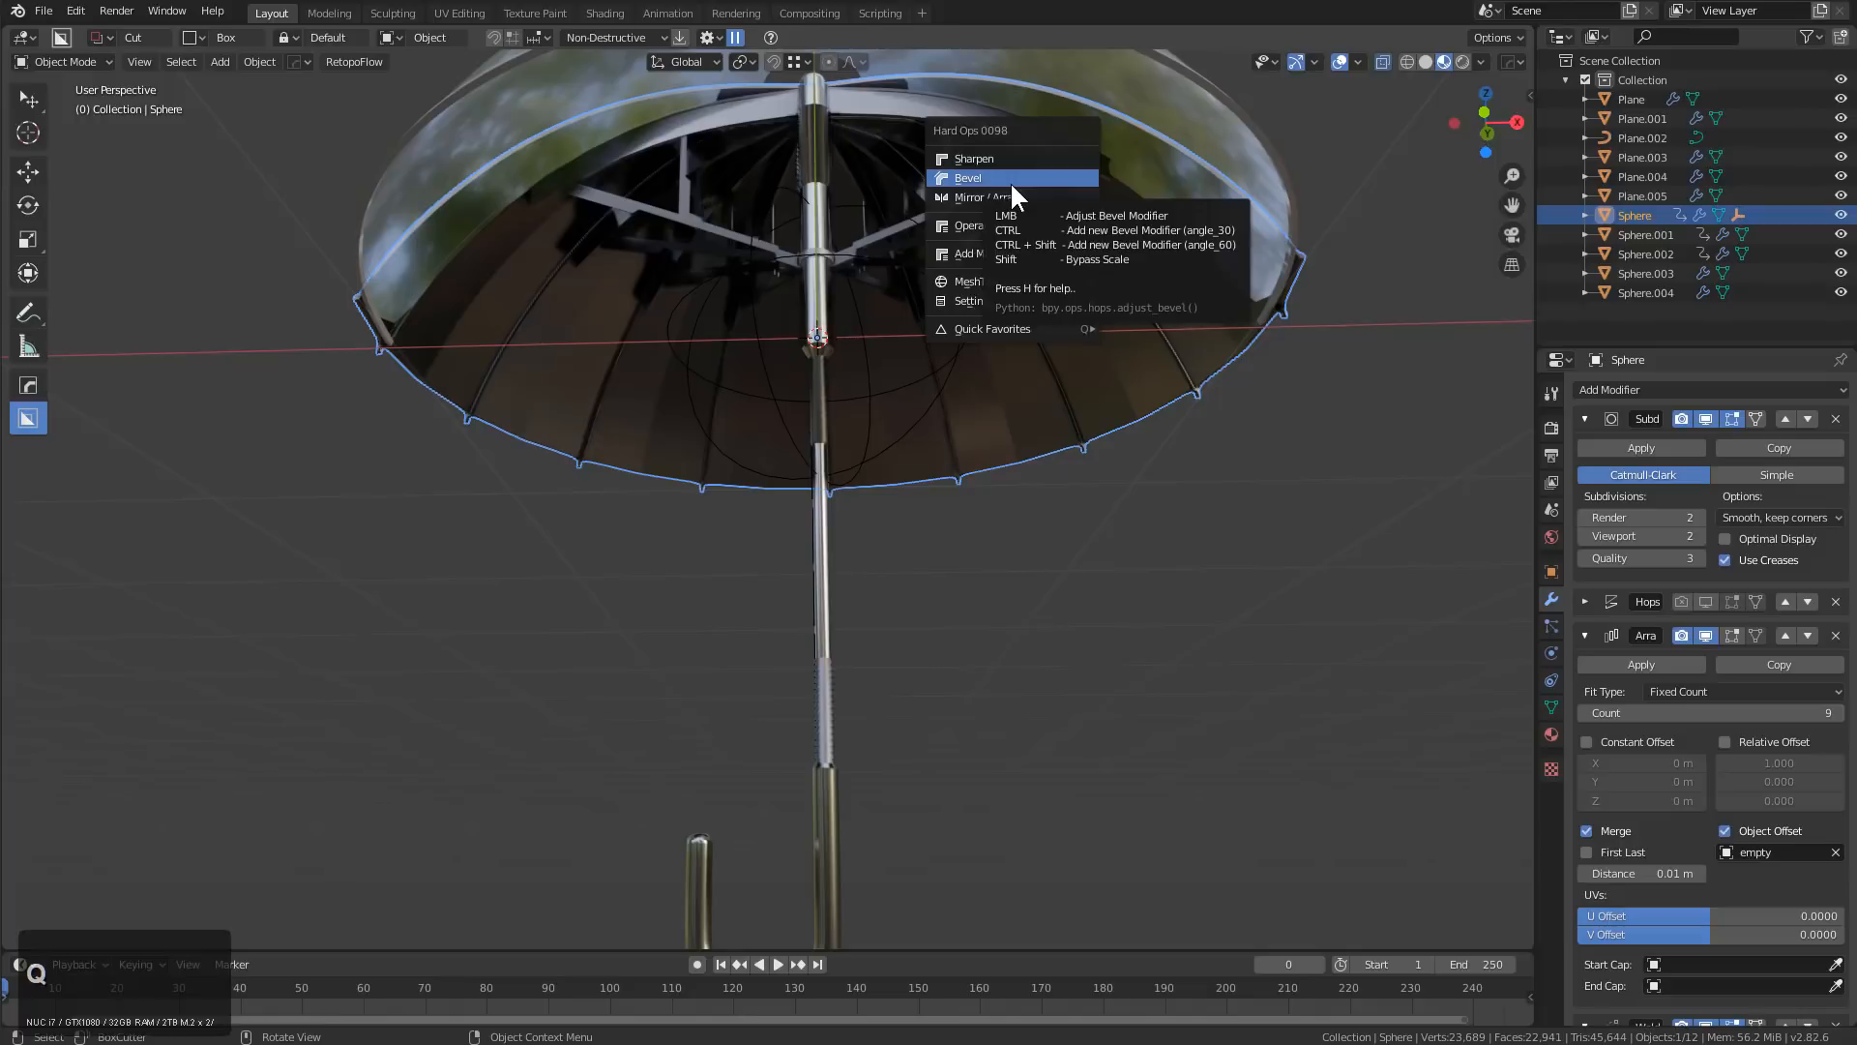
pyautogui.click(1056, 158)
pyautogui.press('q')
pyautogui.press('Return')
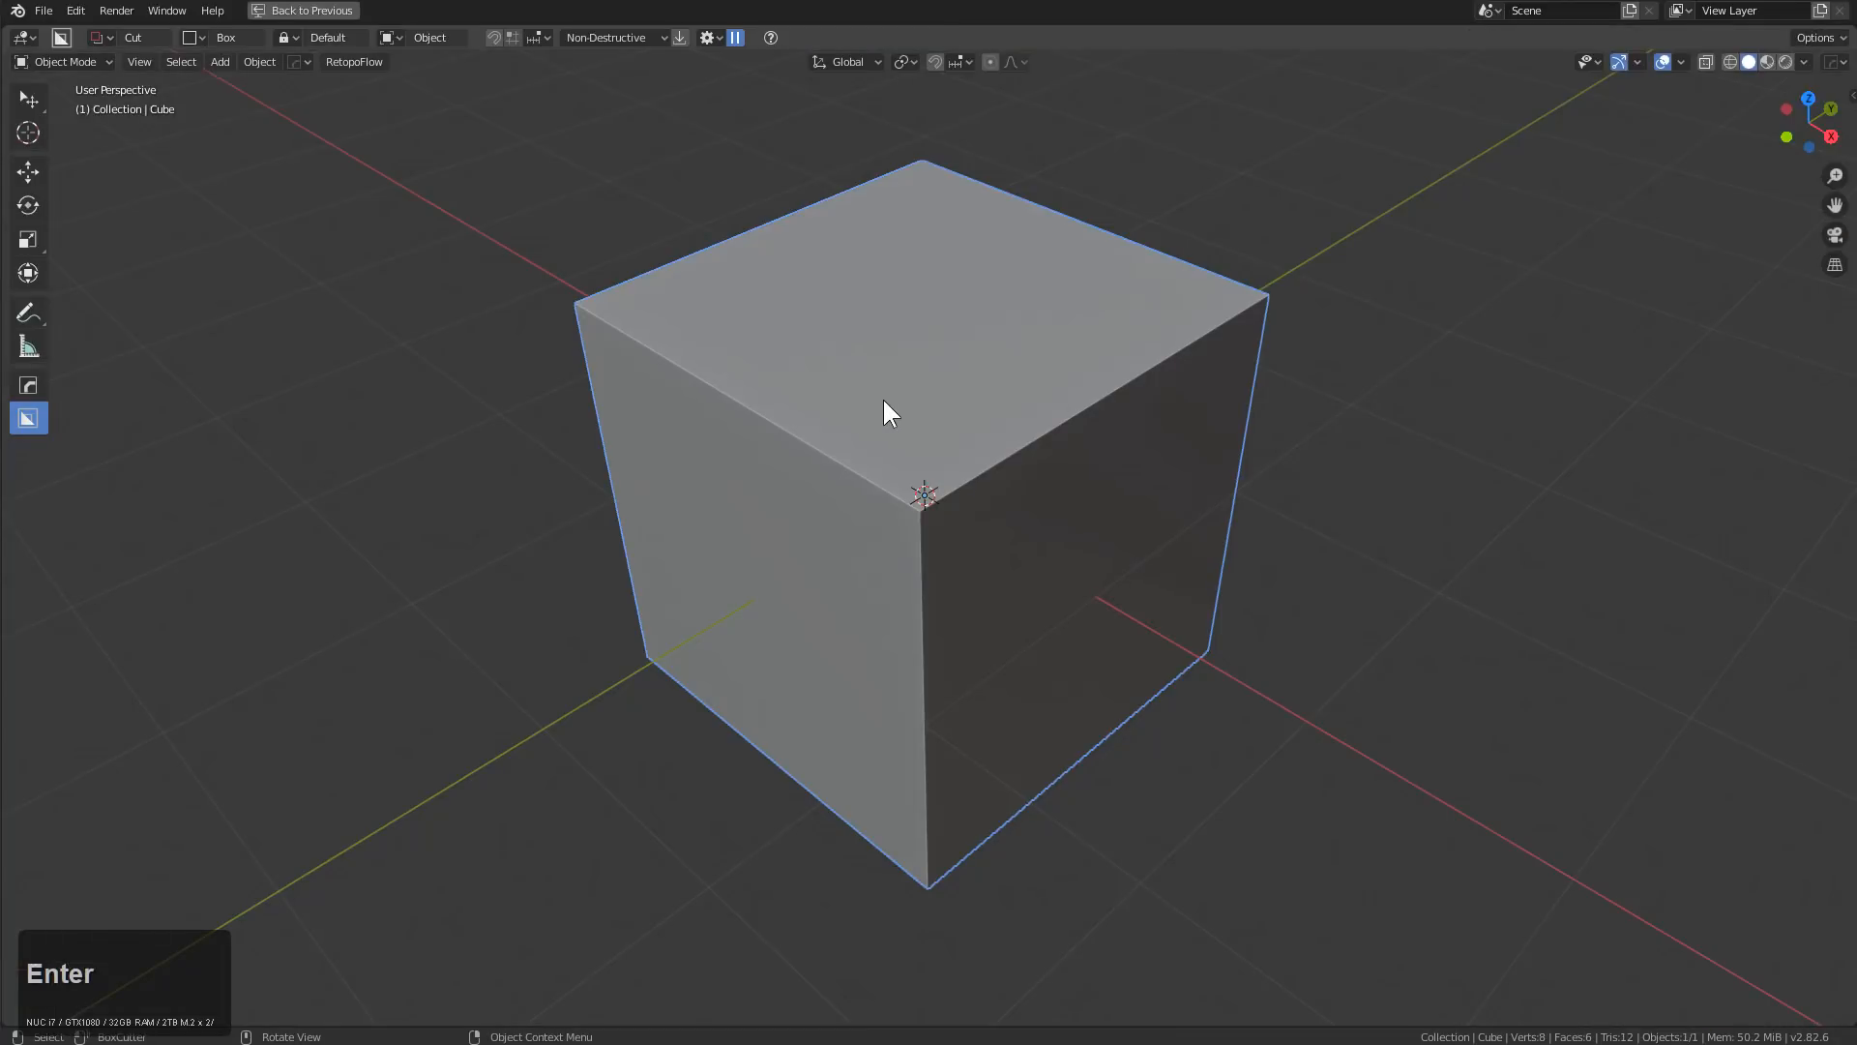
# Examine the Sharpen activation hotkeys in the Hard Ops 9 add-on's keymap preferences and close the preferences
pyautogui.click(75, 10)
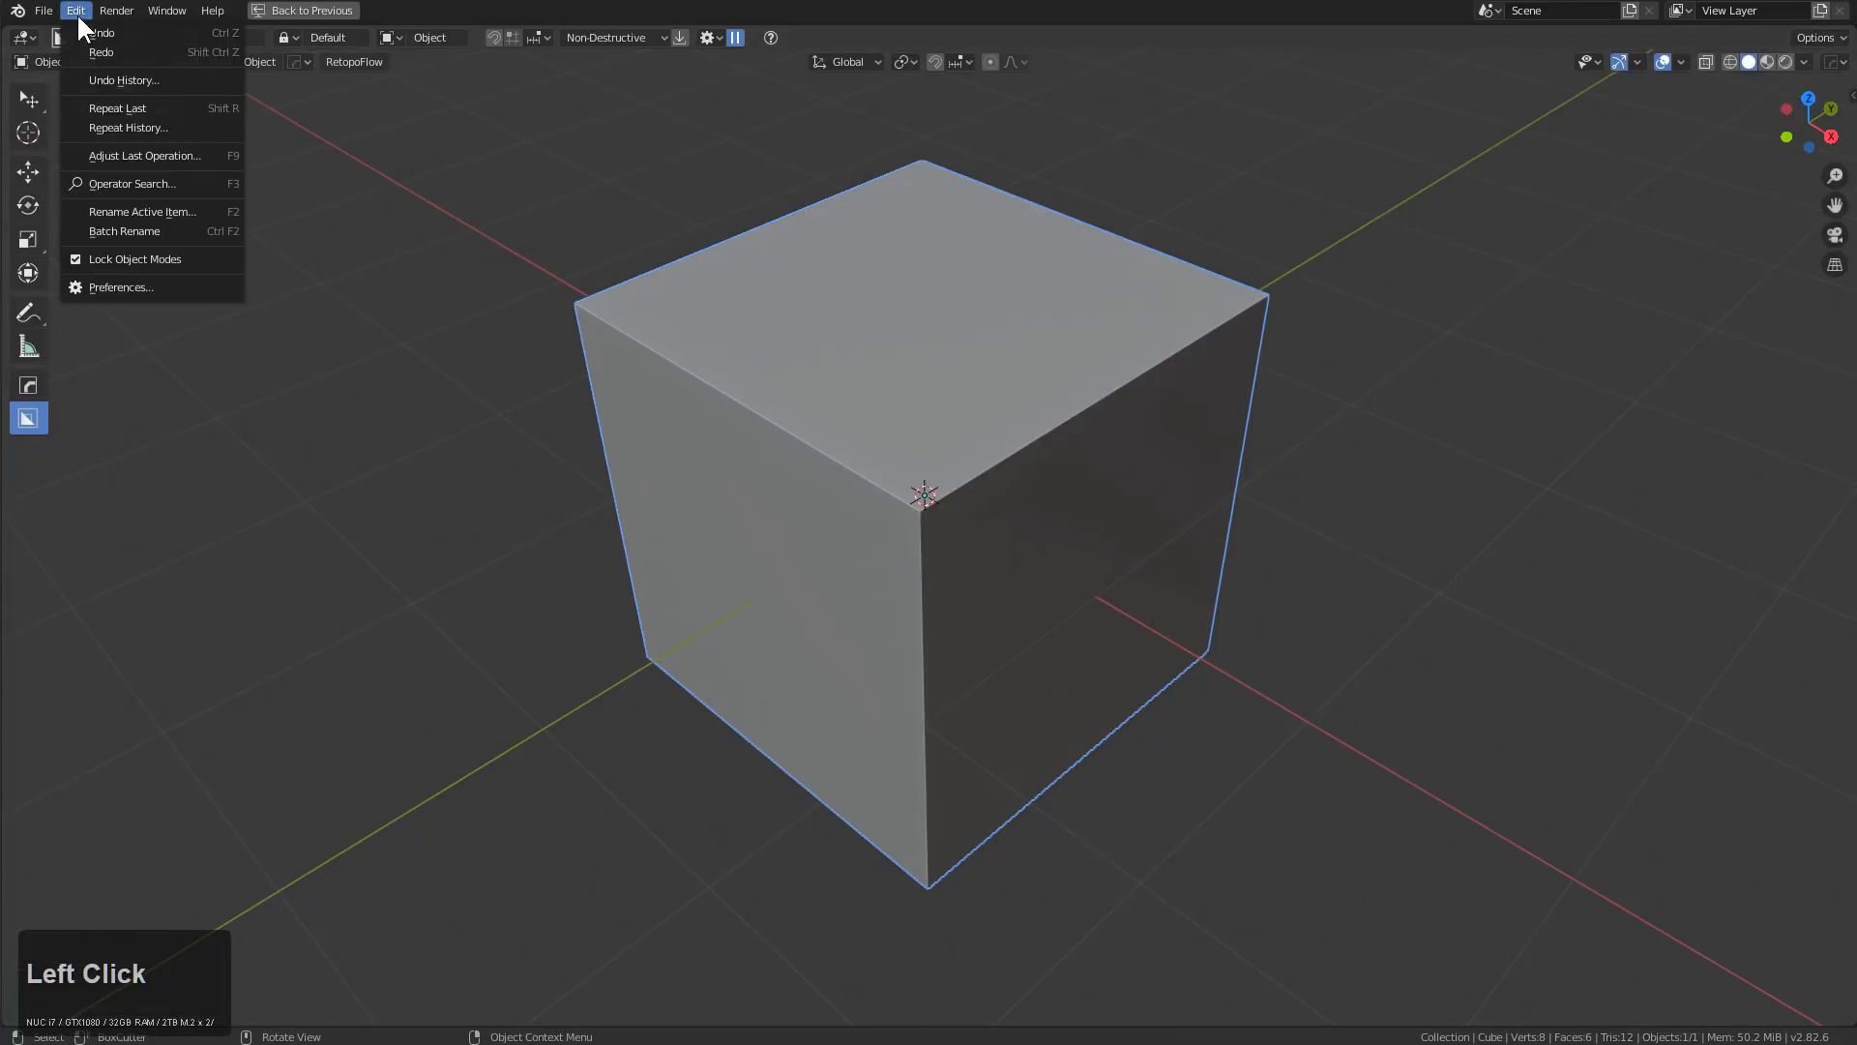
pyautogui.click(171, 288)
pyautogui.moveTo(477, 9); pyautogui.dragTo(751, 149)
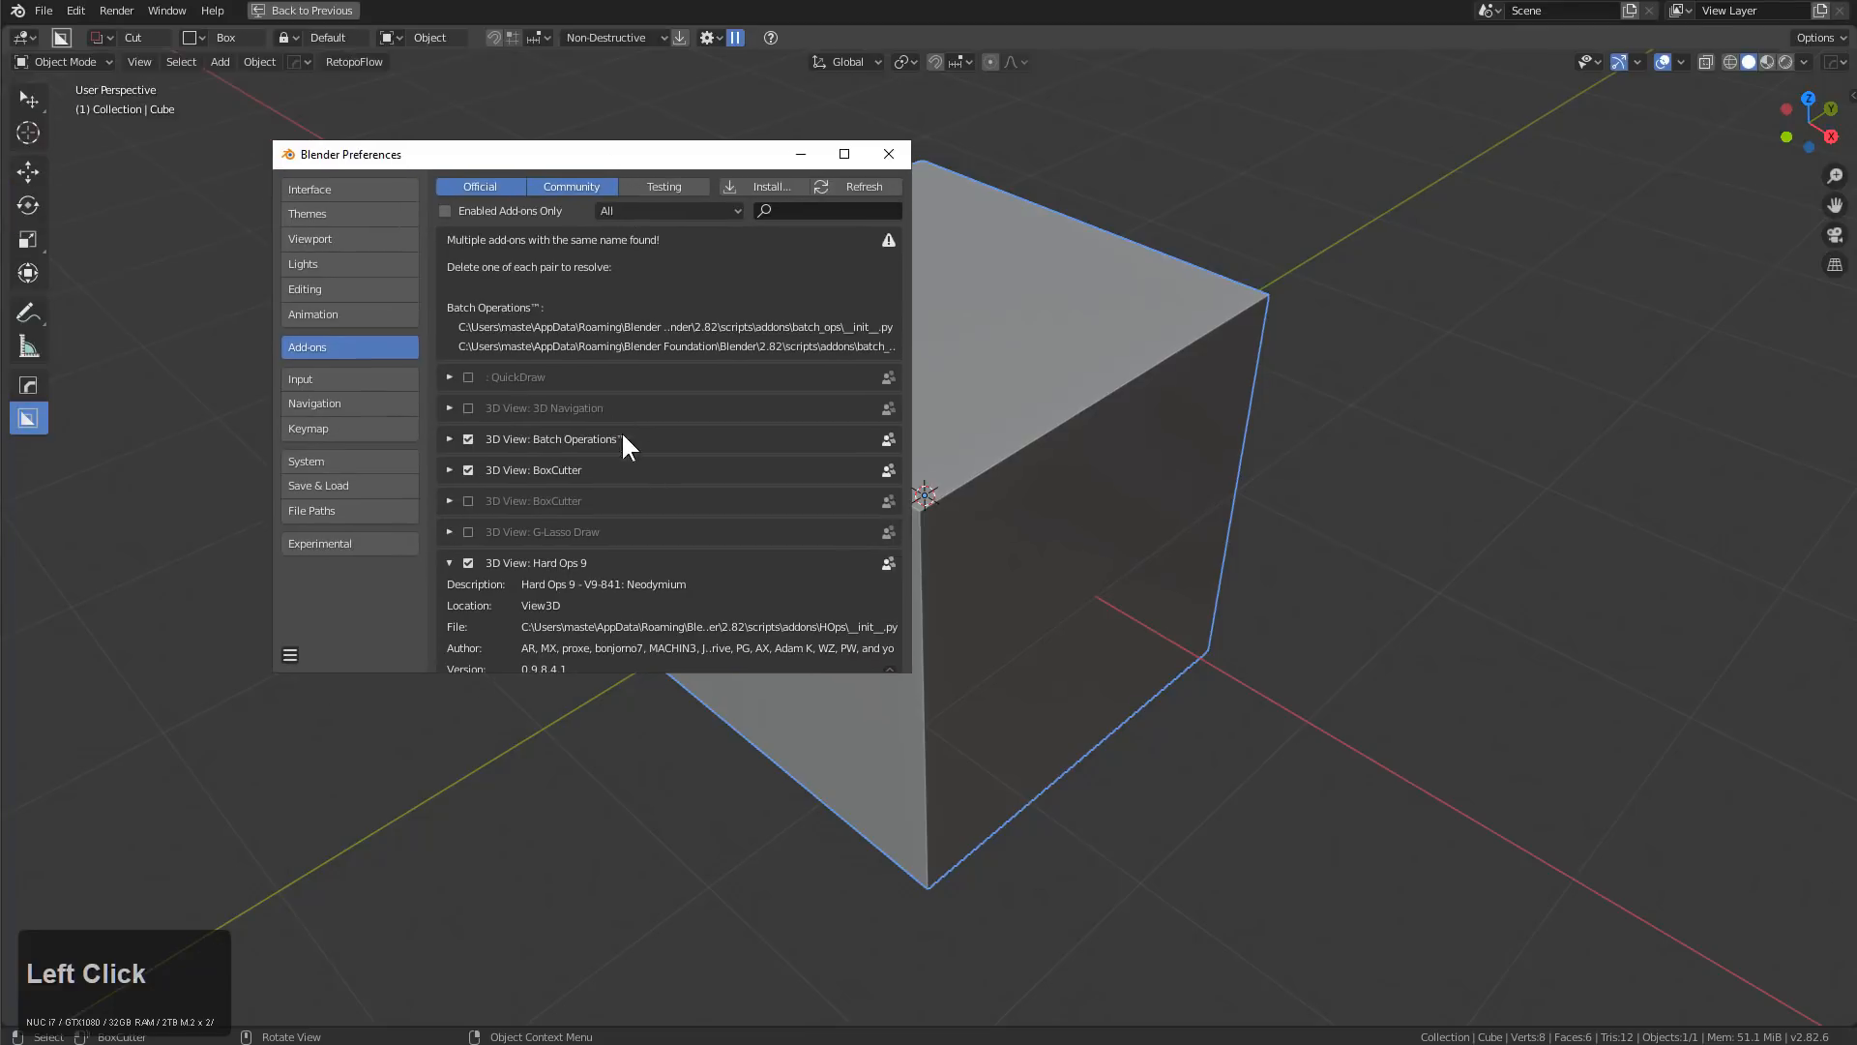
pyautogui.scroll(-5, 617, 425)
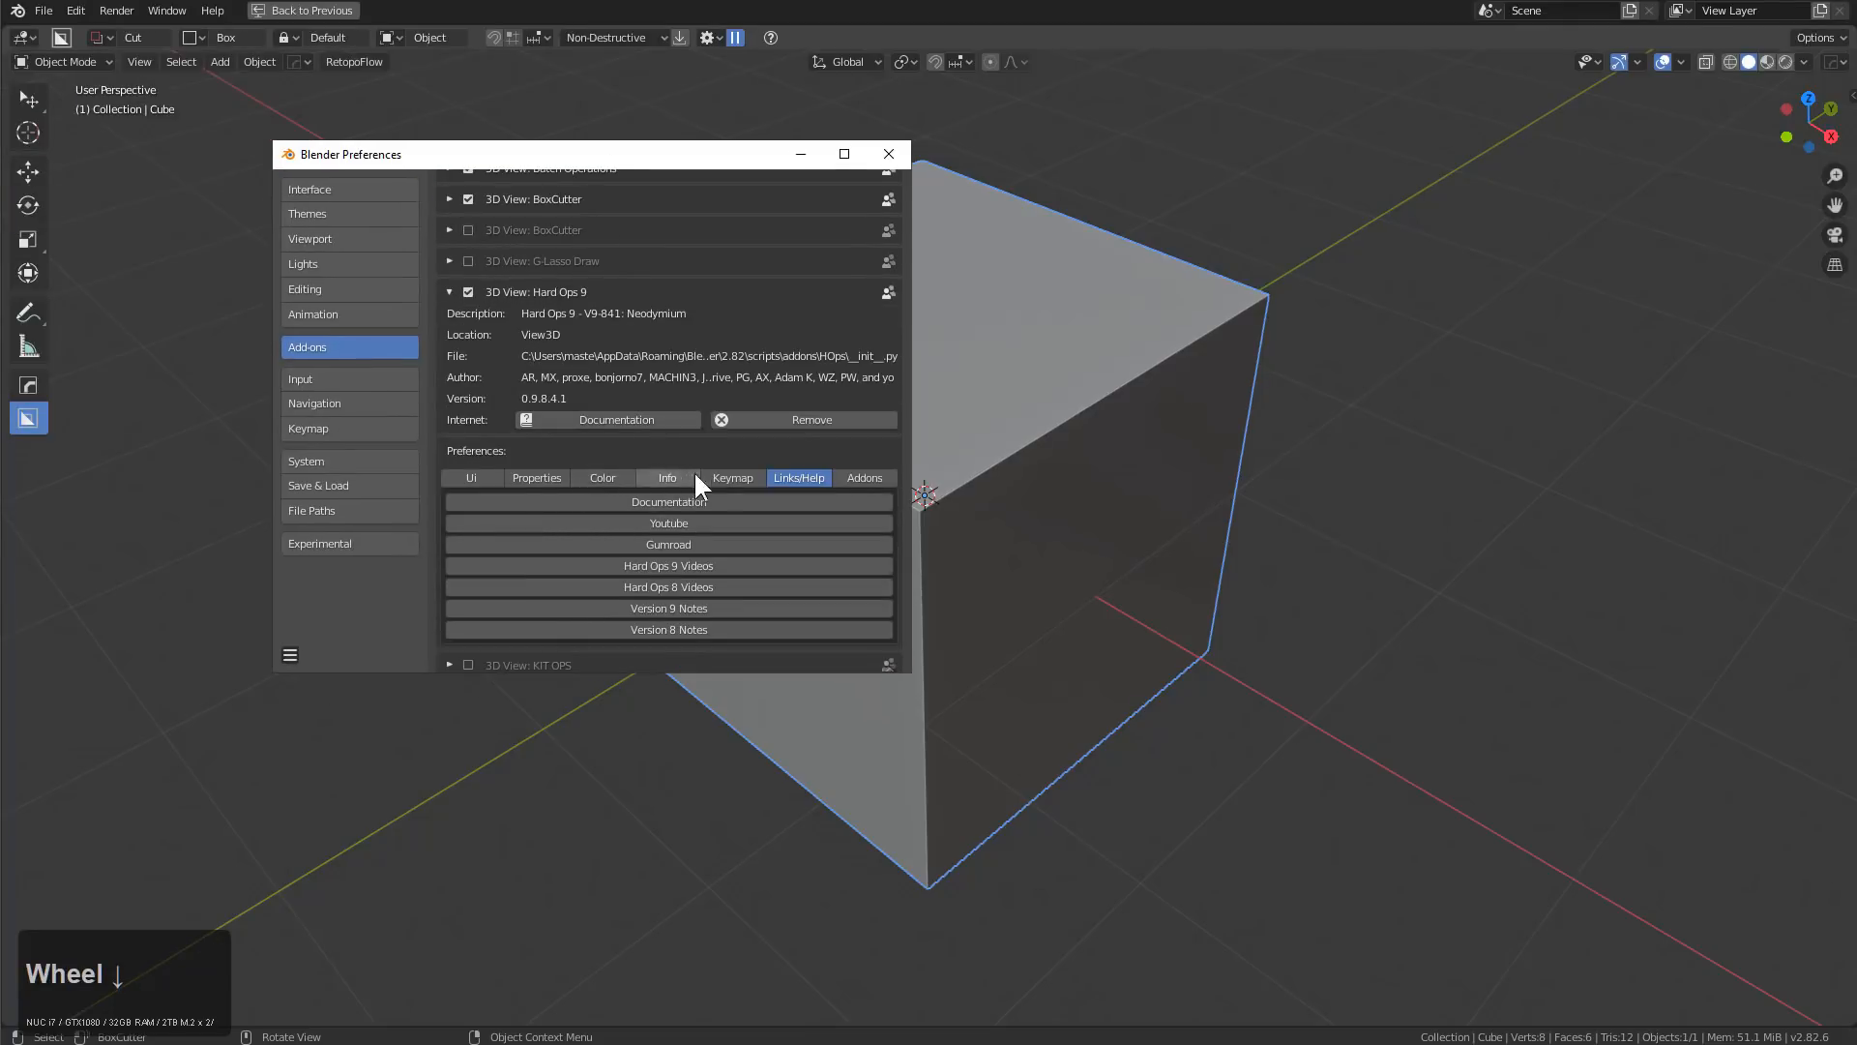
pyautogui.click(725, 474)
pyautogui.scroll(-2, 623, 548)
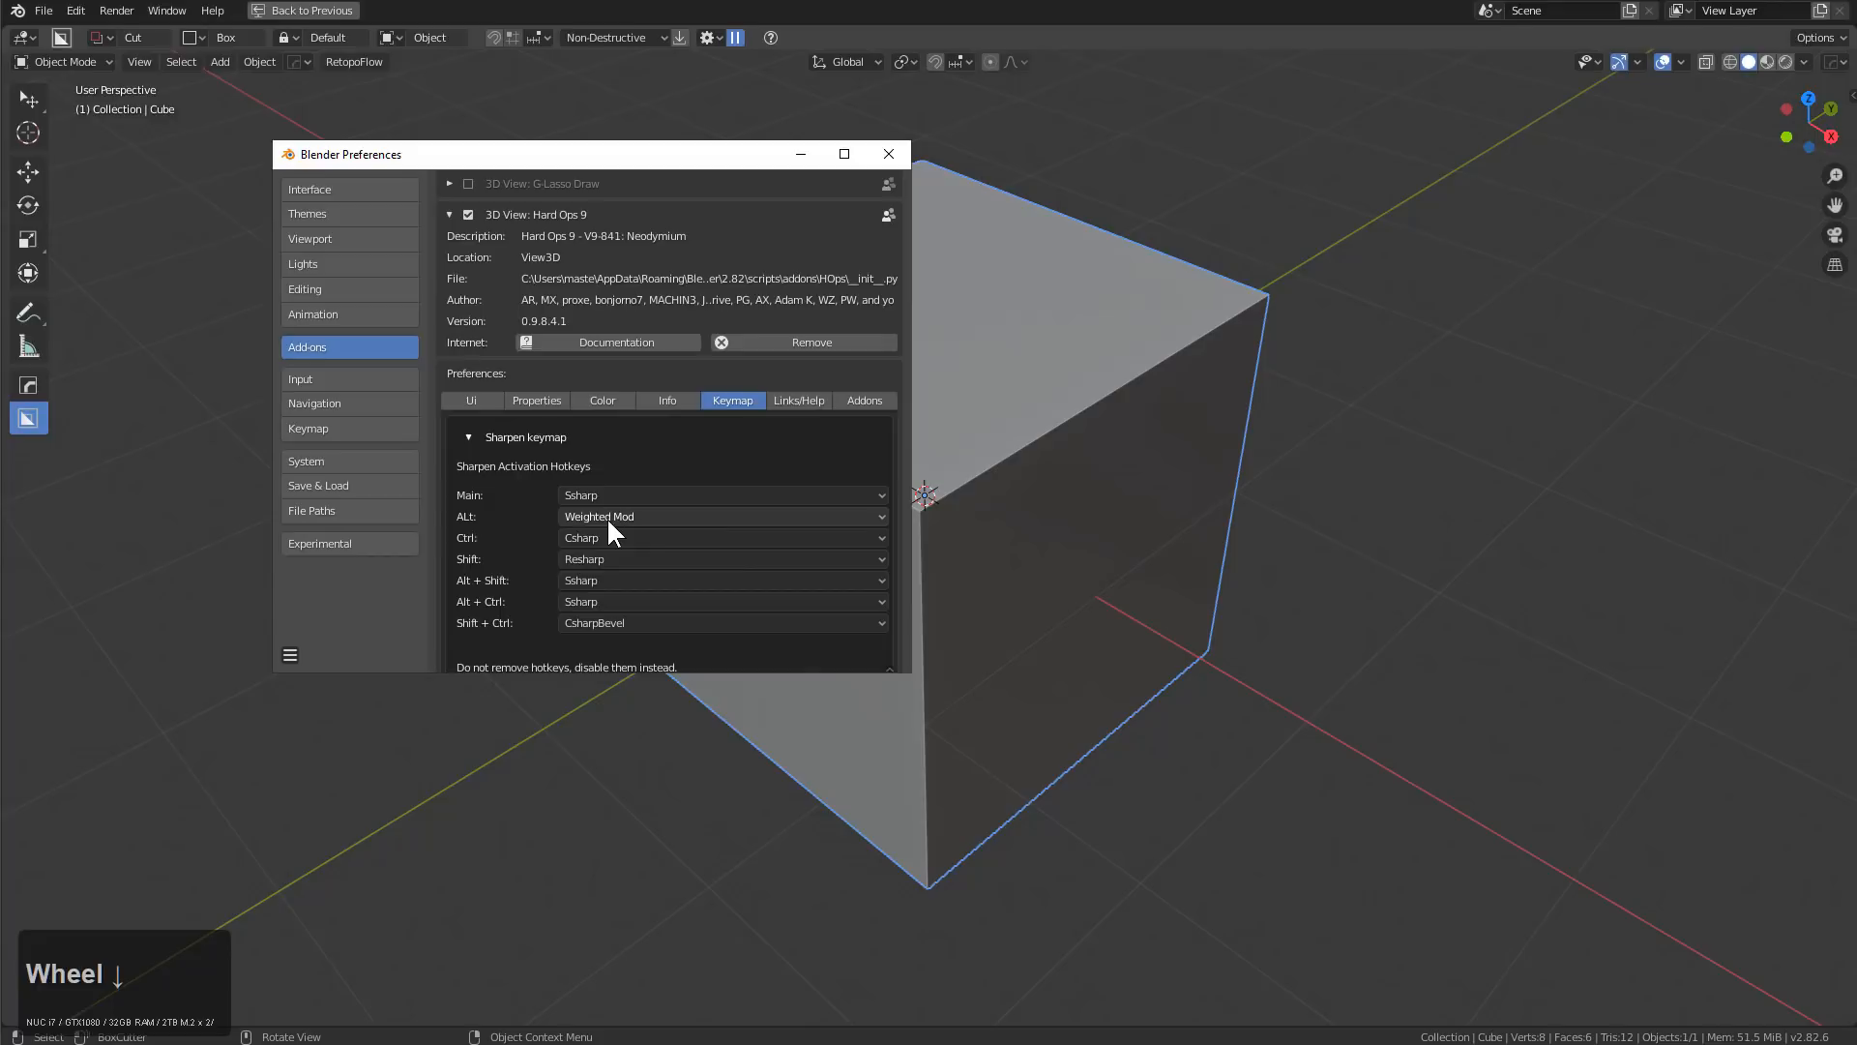
pyautogui.click(888, 154)
# Round all of the cube's edges with a multi-segment Hard Ops Bevel
pyautogui.press('q')
pyautogui.click(973, 311)
pyautogui.scroll(2, 723, 346)
pyautogui.click(838, 362)
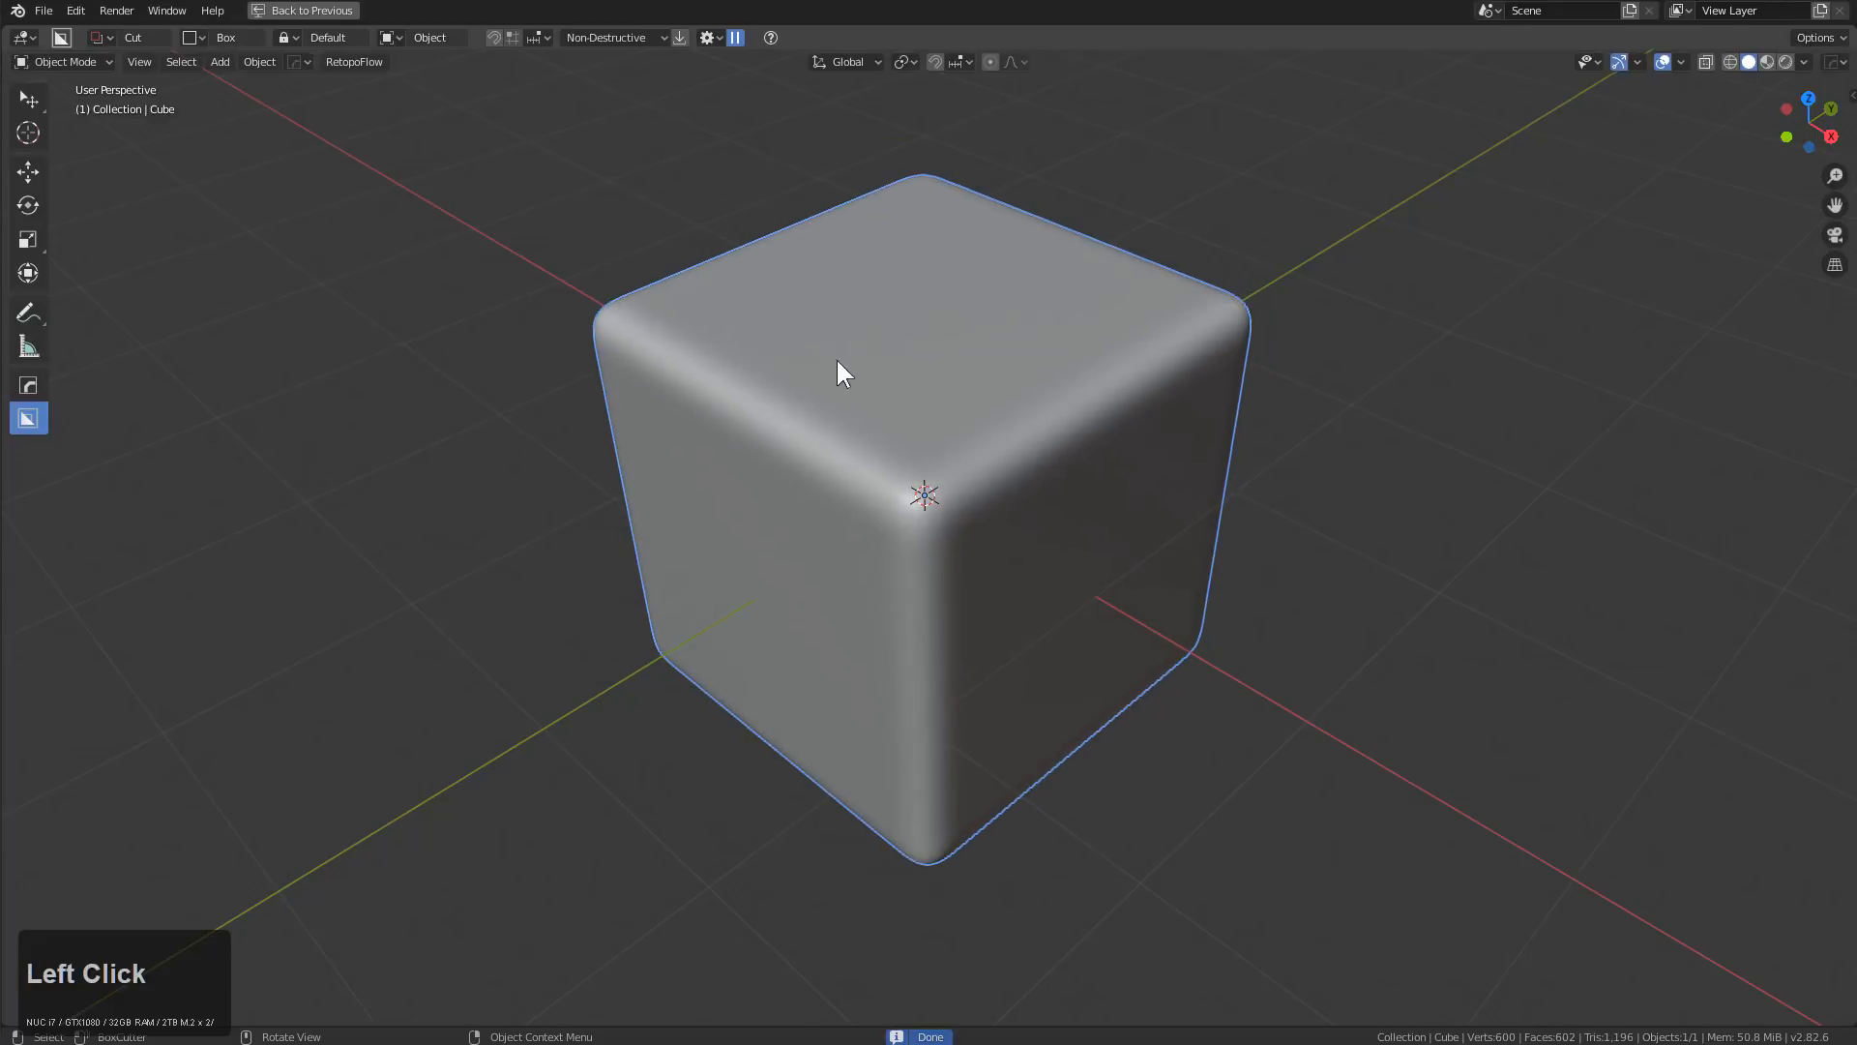
# Add a second bevel to the cube at half the first bevel's width, 0.116
pyautogui.press('w')
pyautogui.hotkey('ctrl', 'q')
pyautogui.click(898, 339)
pyautogui.press('x')
pyautogui.moveTo(898, 337); pyautogui.dragTo(913, 487)
pyautogui.rightClick(913, 487)
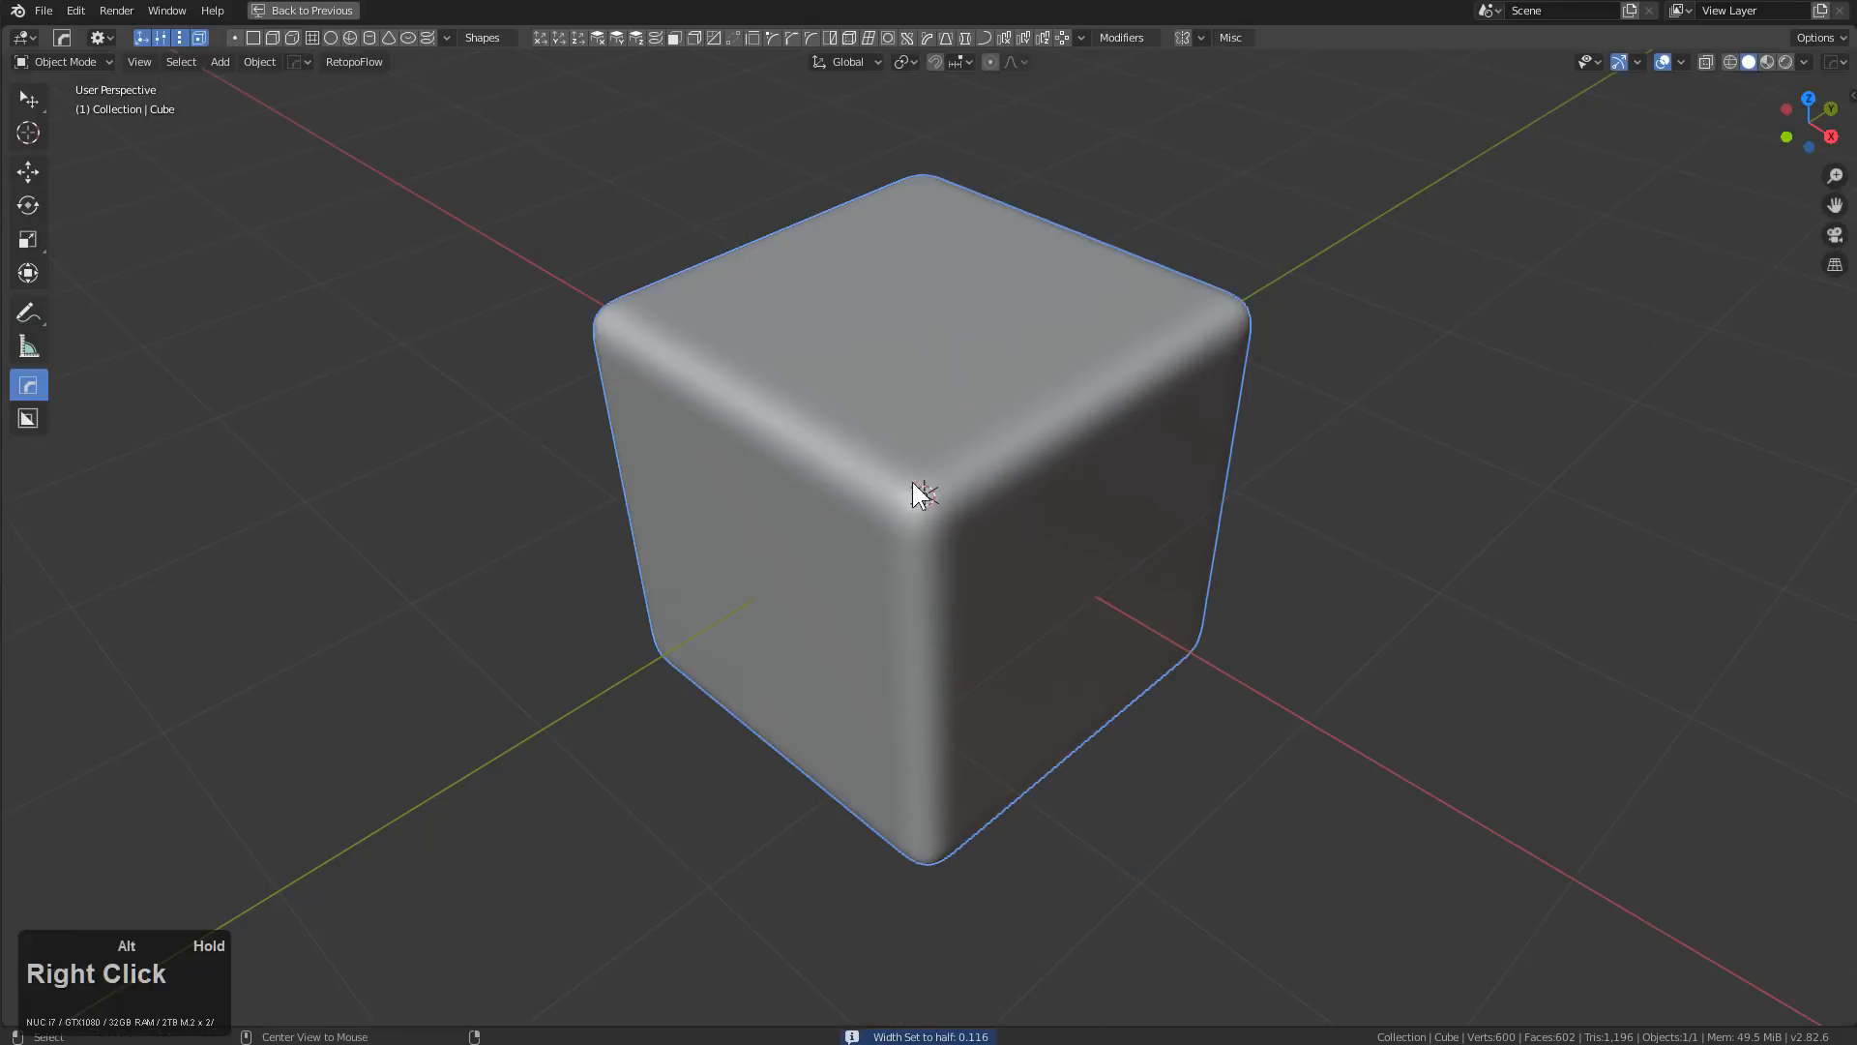
# Cut a large box notch out of the cube's front top corner and a smaller one beside it along the top edge
pyautogui.press('w')
pyautogui.moveTo(923, 350); pyautogui.dragTo(927, 716)
pyautogui.press('q')
pyautogui.click(1076, 431)
pyautogui.click(1148, 454)
pyautogui.moveTo(1062, 310); pyautogui.dragTo(1077, 567)
pyautogui.moveTo(1078, 522)
pyautogui.mouseDown(button='middle')
pyautogui.moveTo(1077, 468)
pyautogui.moveTo(1057, 469)
pyautogui.moveTo(1127, 474)
pyautogui.mouseUp(button='middle')
# Cut a box notch out of the cube's left top corner and another into the rear top edge
pyautogui.moveTo(740, 329)
pyautogui.mouseDown()
pyautogui.moveTo(475, 307)
pyautogui.moveTo(406, 358)
pyautogui.moveTo(445, 518)
pyautogui.mouseUp()
pyautogui.moveTo(791, 505); pyautogui.dragTo(804, 506, button='middle')
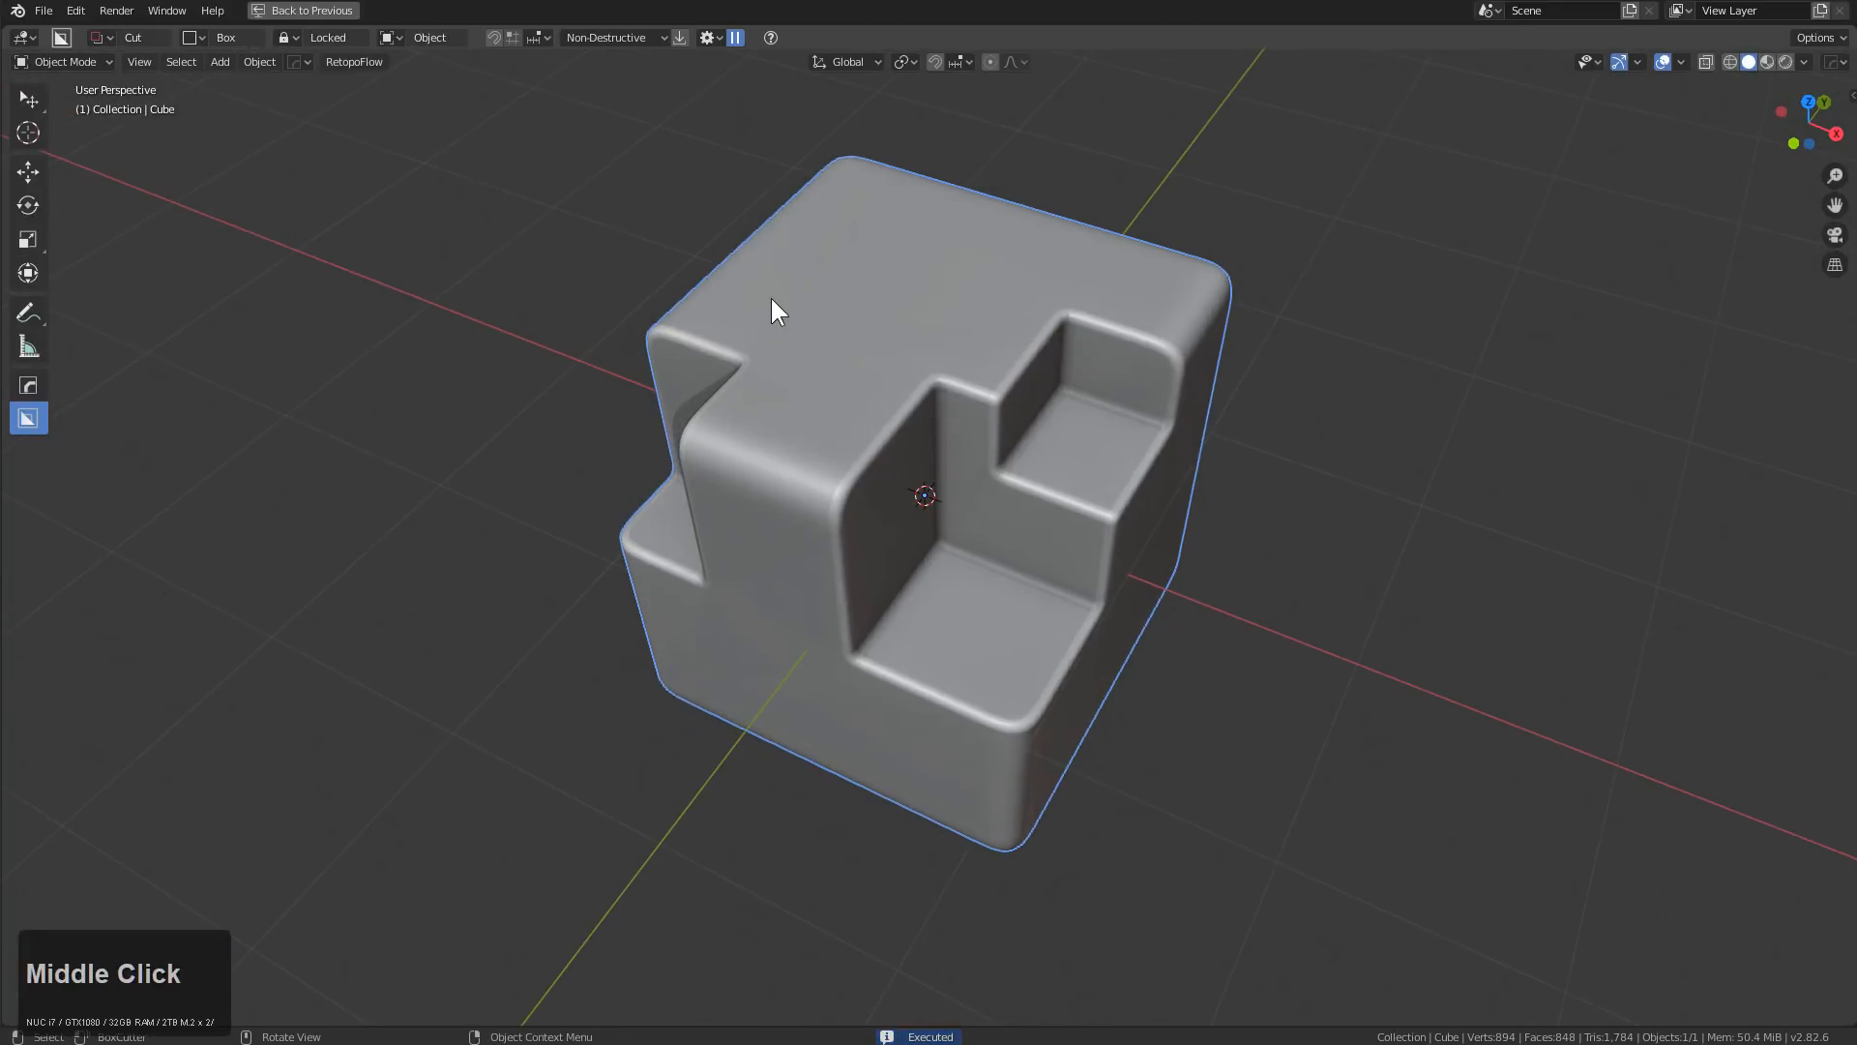
pyautogui.moveTo(826, 277)
pyautogui.mouseDown()
pyautogui.moveTo(914, 58)
pyautogui.moveTo(840, 29)
pyautogui.moveTo(839, 155)
pyautogui.moveTo(820, 91)
pyautogui.moveTo(815, 187)
pyautogui.moveTo(900, 261)
pyautogui.mouseUp()
pyautogui.moveTo(899, 261); pyautogui.dragTo(1155, 385, button='middle')
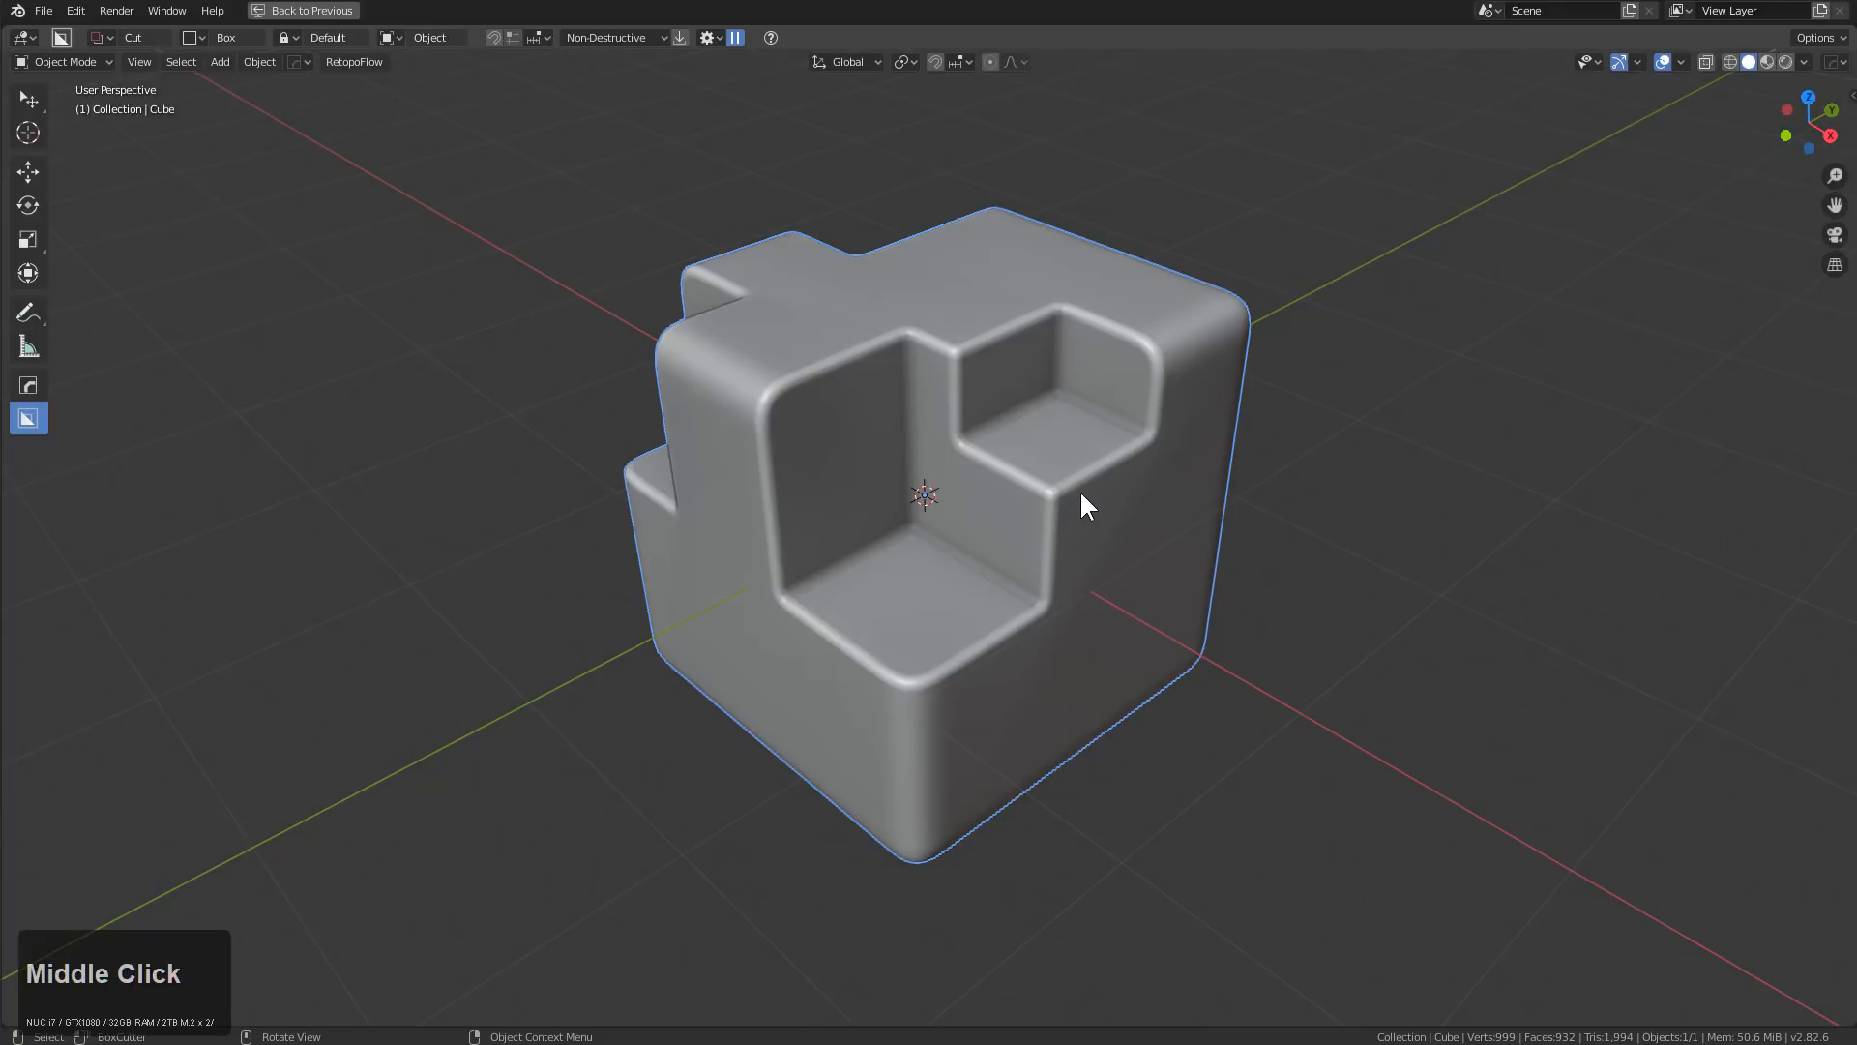
# Add a Weighted Normal modifier to the notched cube using the Hard Ops Sharpen operation
pyautogui.scroll(2, 1093, 479)
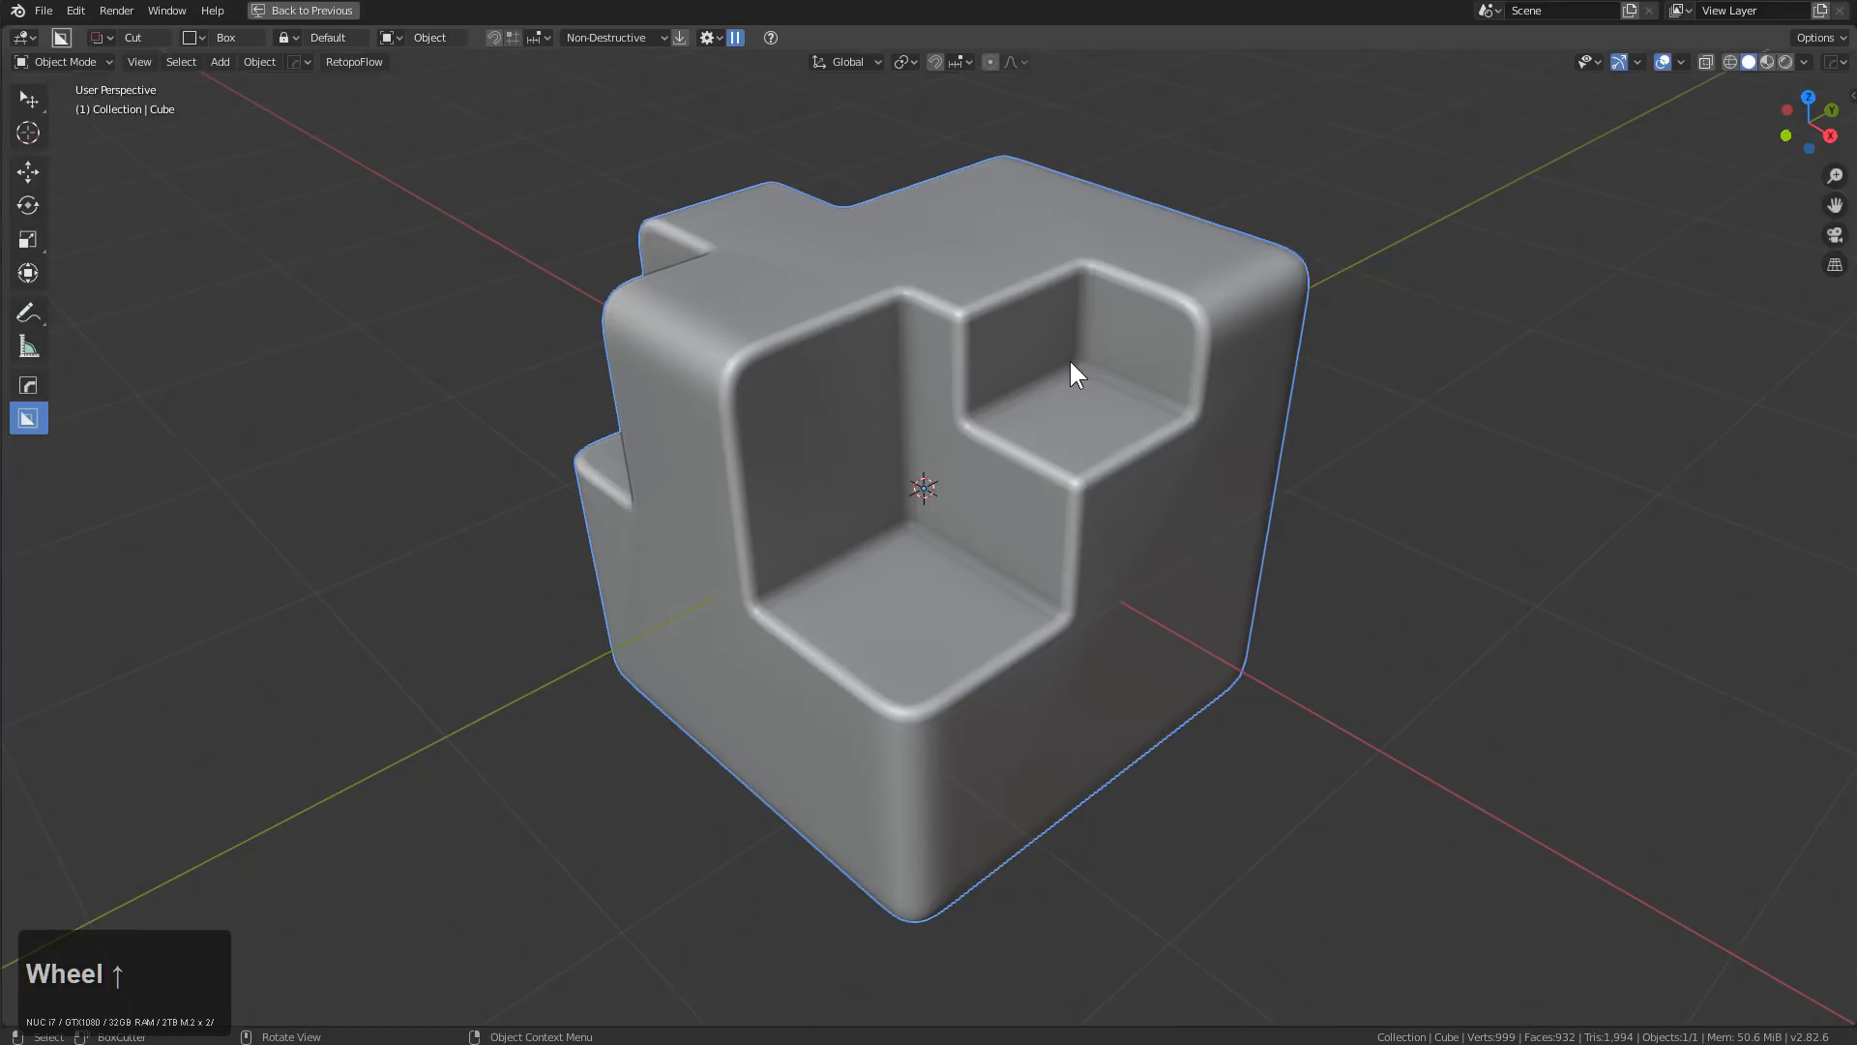
pyautogui.moveTo(1074, 361); pyautogui.dragTo(1076, 378, button='middle')
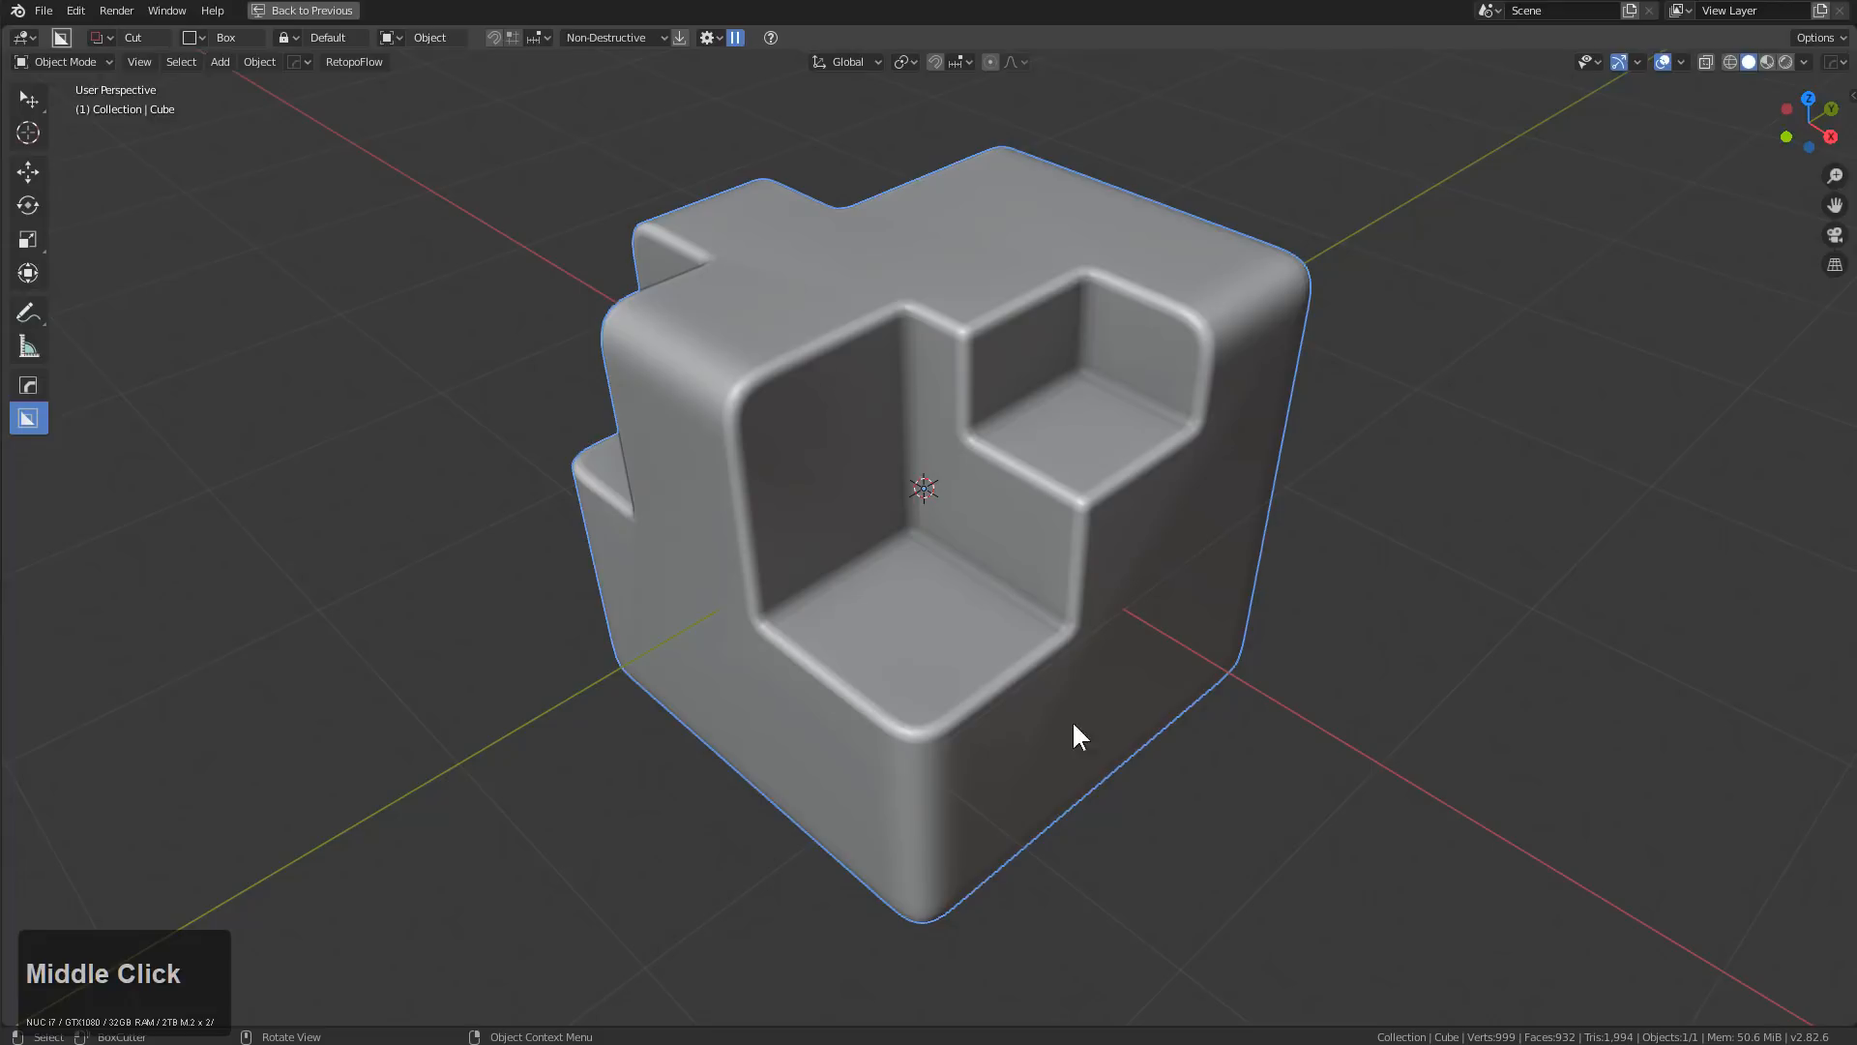
pyautogui.rightClick(1128, 544)
pyautogui.click(1124, 515)
pyautogui.moveTo(970, 642); pyautogui.dragTo(1234, 445, button='middle')
# Examine the cube's modifier stack in the HOps Helper with the panels collapsed, expanding the Weighted Normal modifier, and close the helper
pyautogui.hotkey('ctrl', '`')
pyautogui.click(1089, 507)
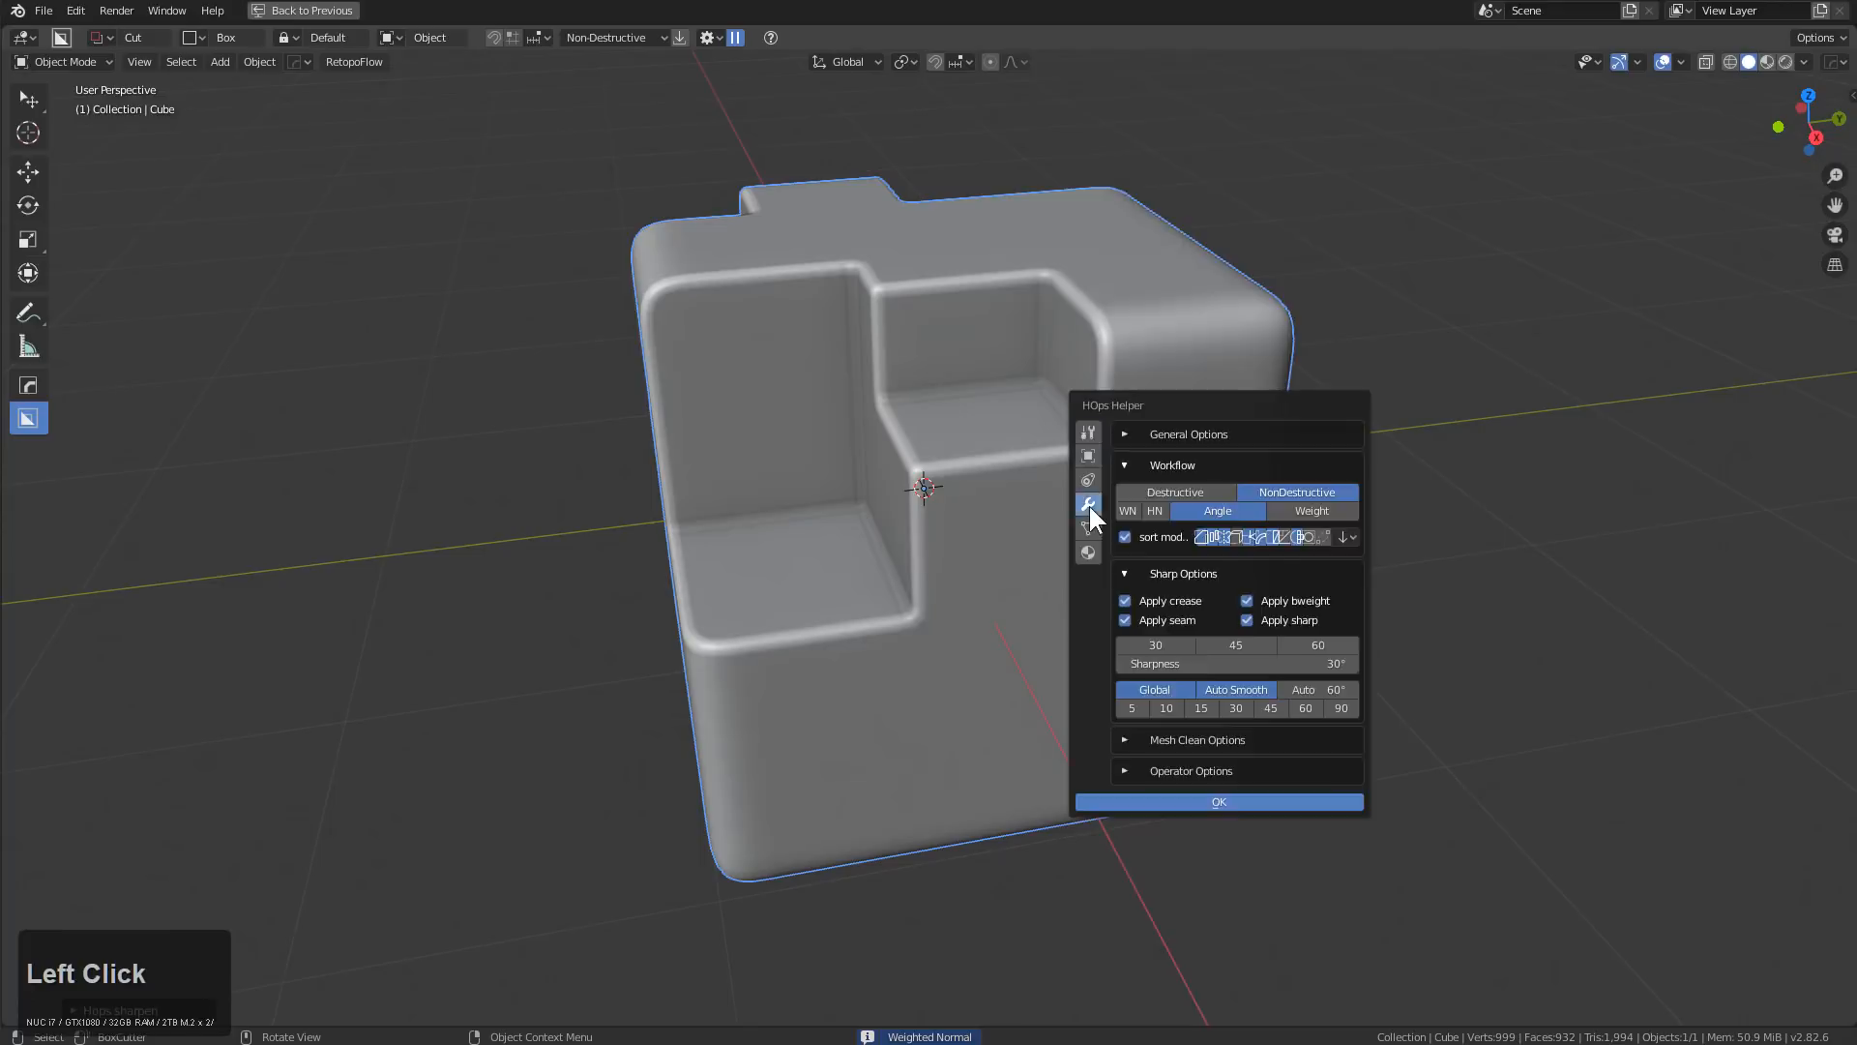
pyautogui.click(1353, 45)
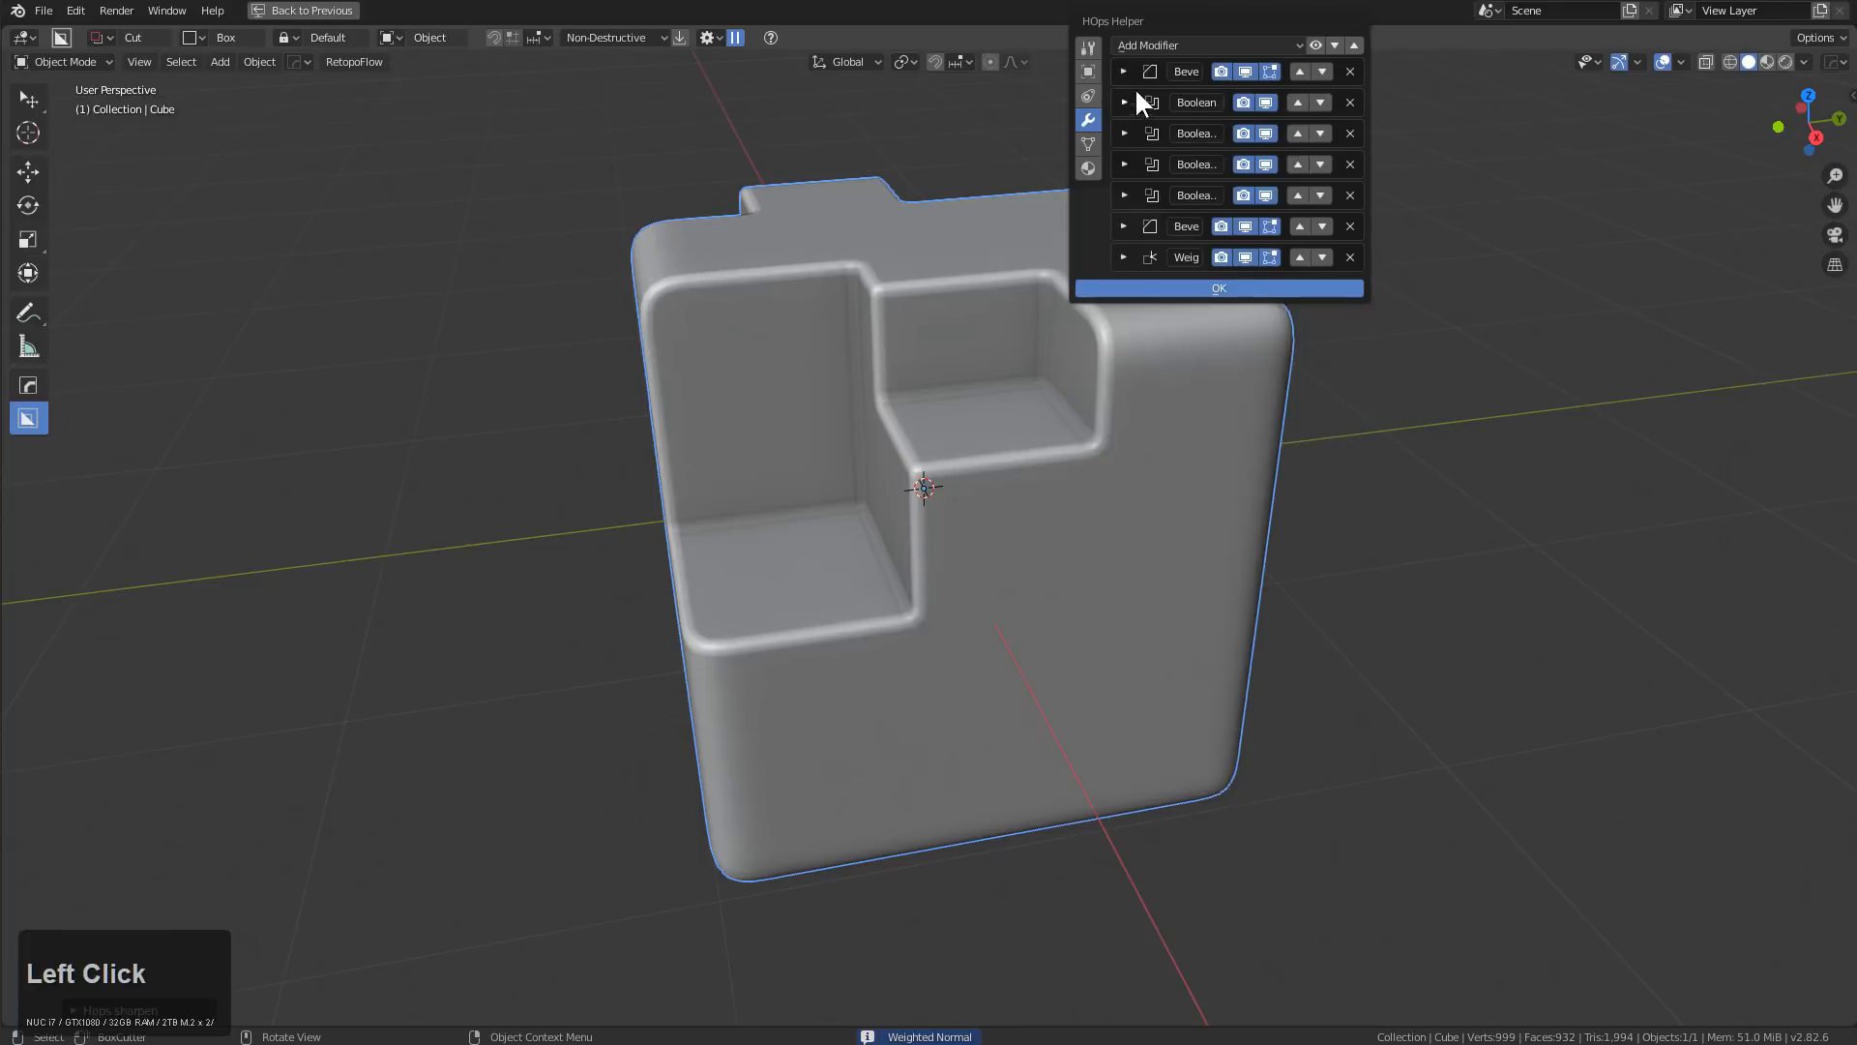
pyautogui.click(1124, 257)
pyautogui.press('Escape')
pyautogui.moveTo(847, 450); pyautogui.dragTo(1055, 406, button='middle')
pyautogui.press('q')
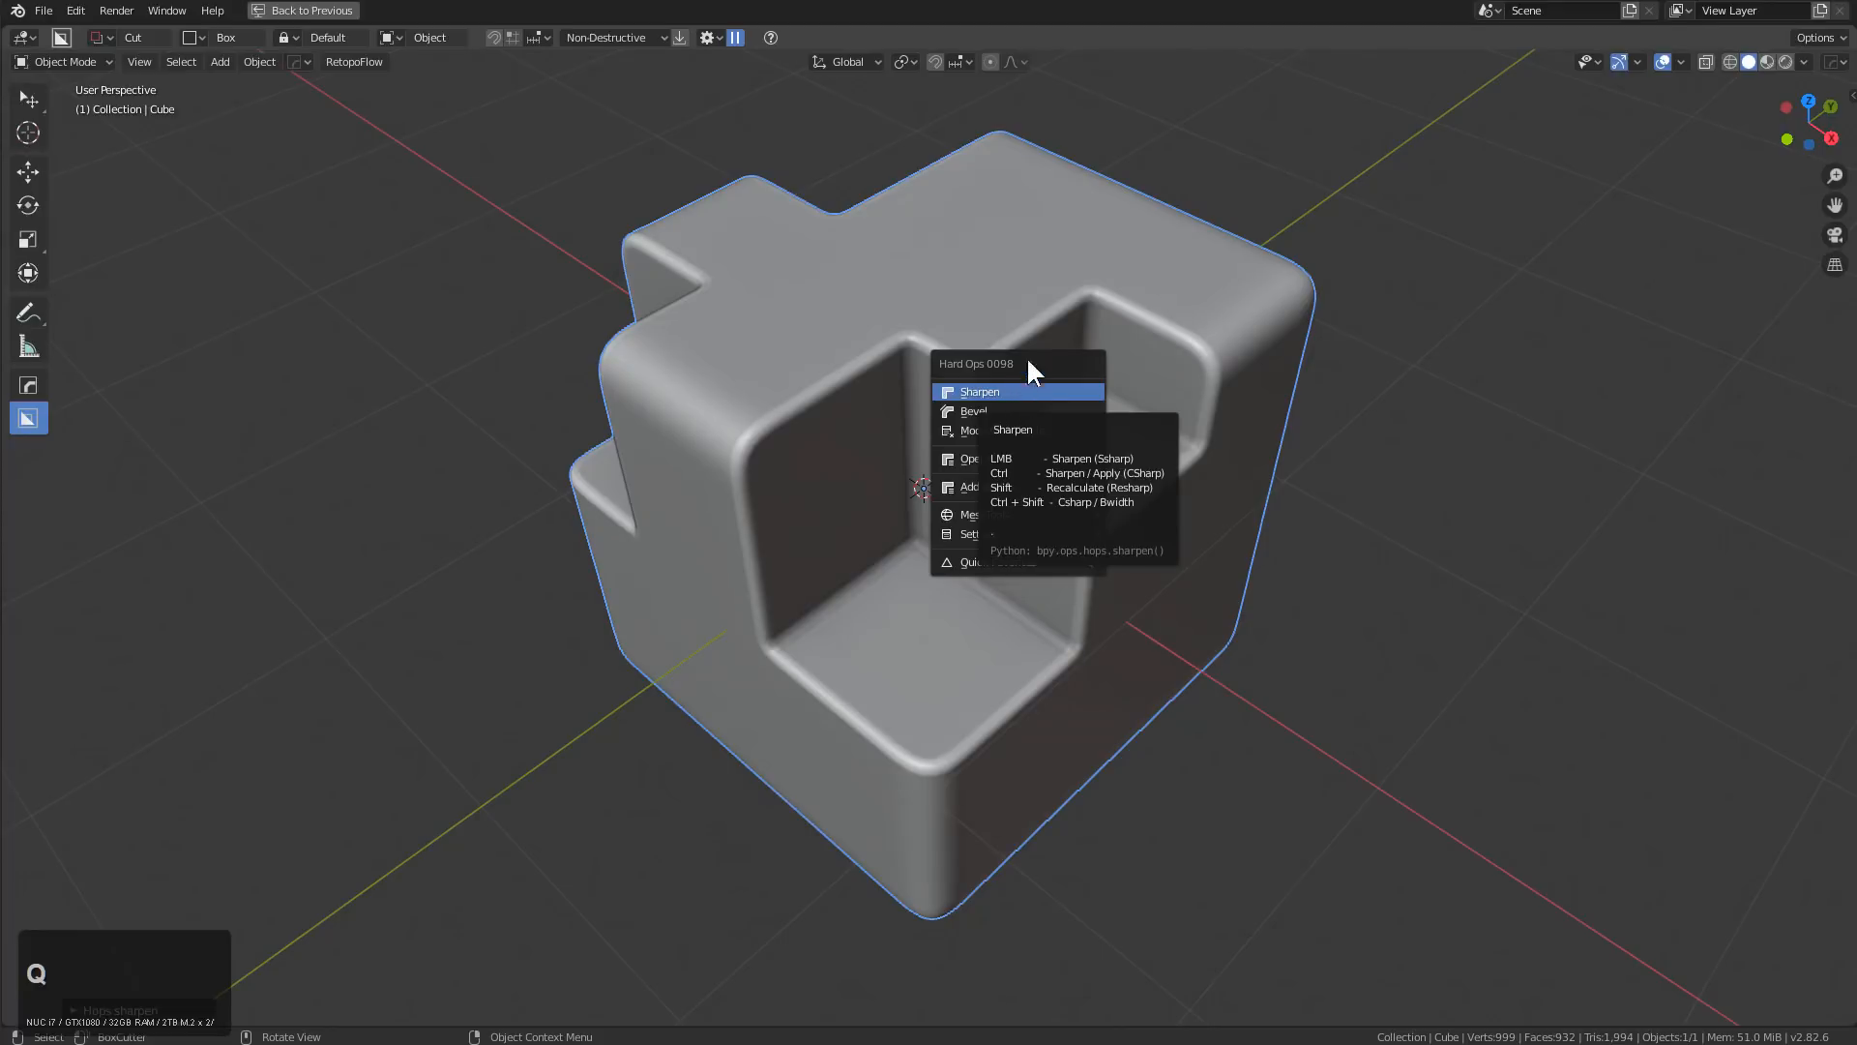
pyautogui.moveTo(960, 375)
pyautogui.mouseDown(button='middle')
pyautogui.moveTo(1029, 364)
pyautogui.moveTo(993, 368)
pyautogui.mouseUp(button='middle')
pyautogui.scroll(-1, 998, 374)
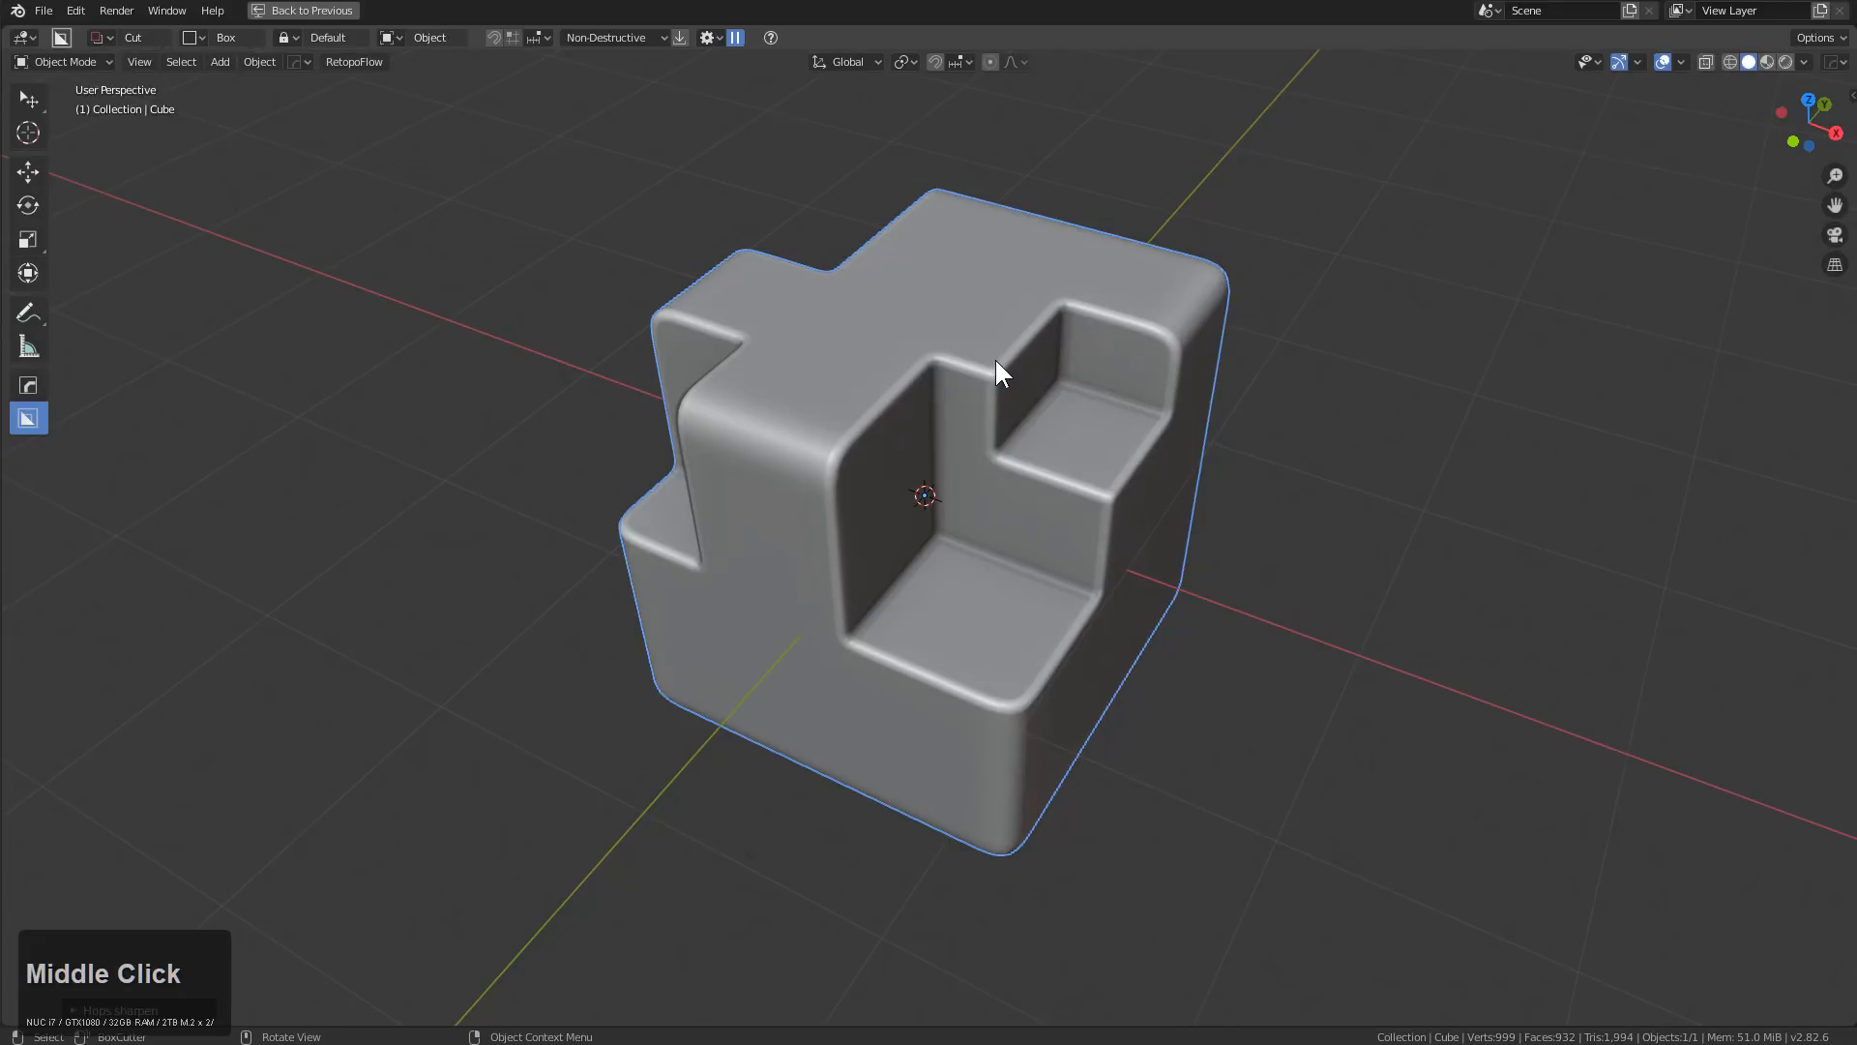
pyautogui.scroll(-1, 1014, 375)
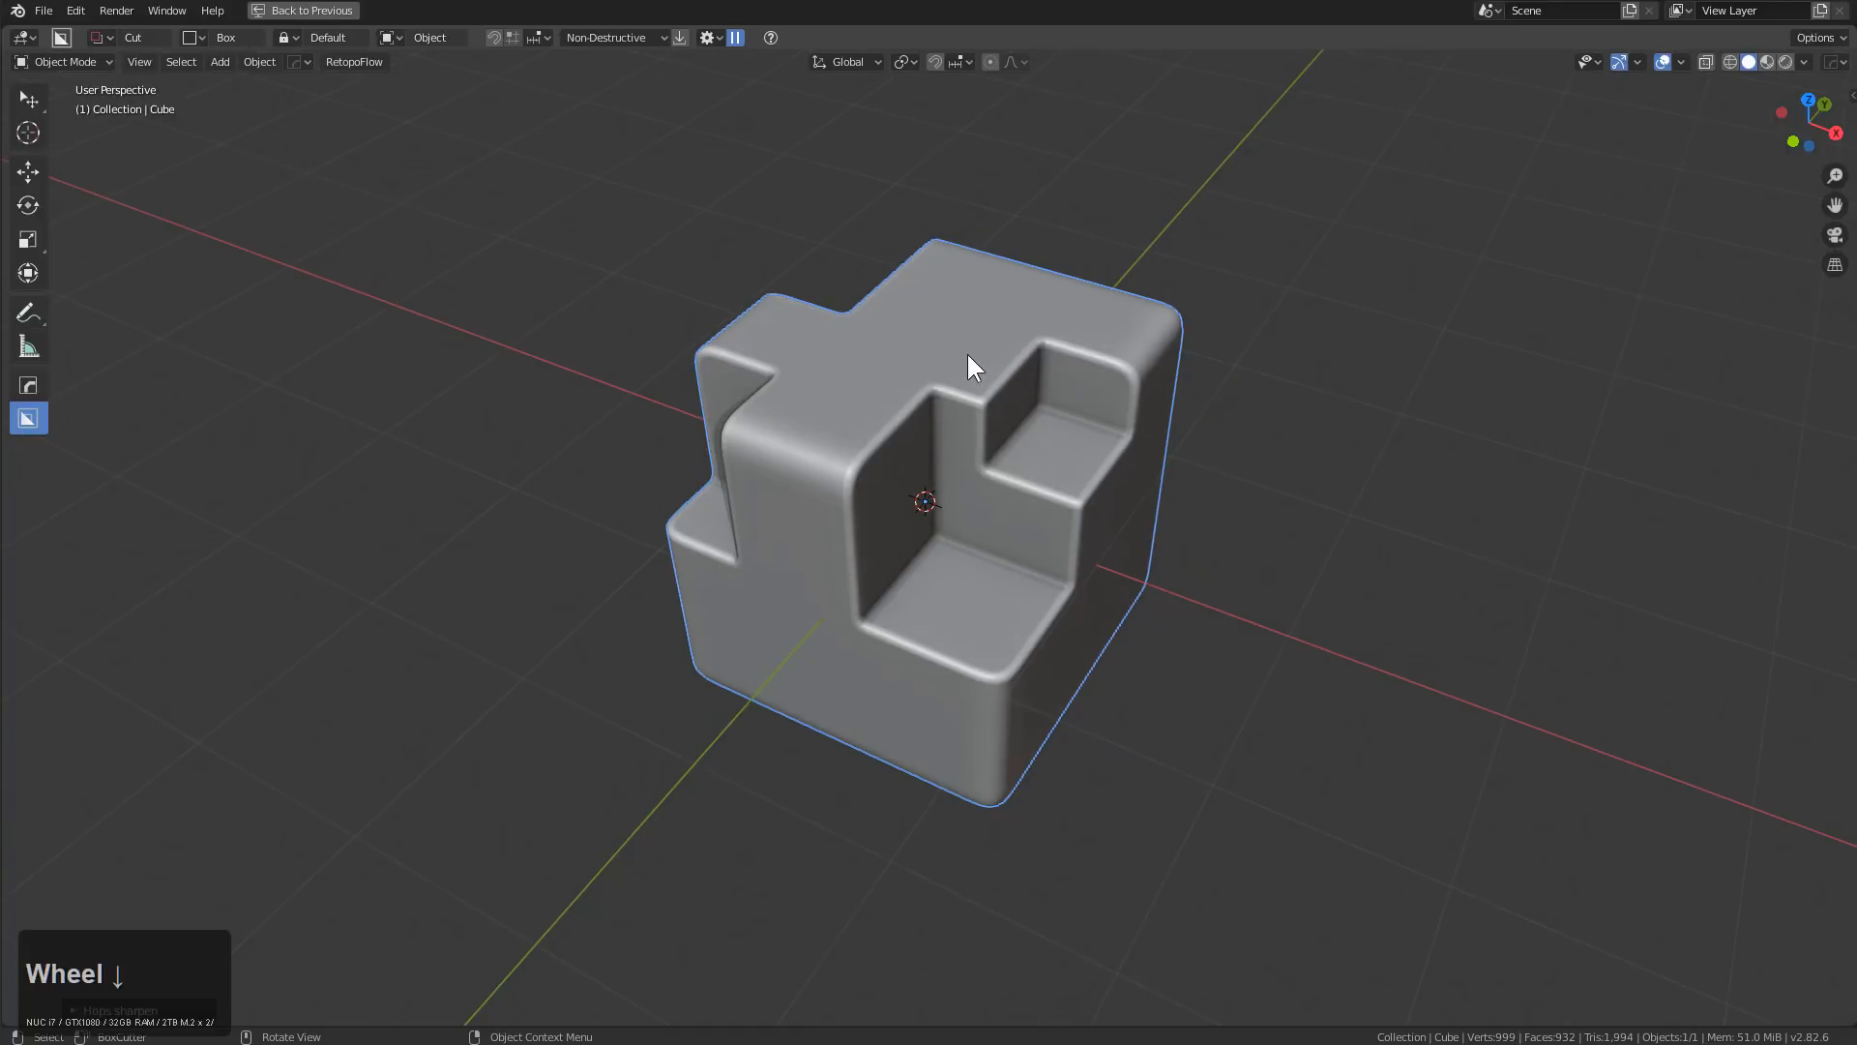
# Draw a box cut over the cube's front notch and solidify it into a thin panel-line groove around the corner
pyautogui.scroll(1, 981, 389)
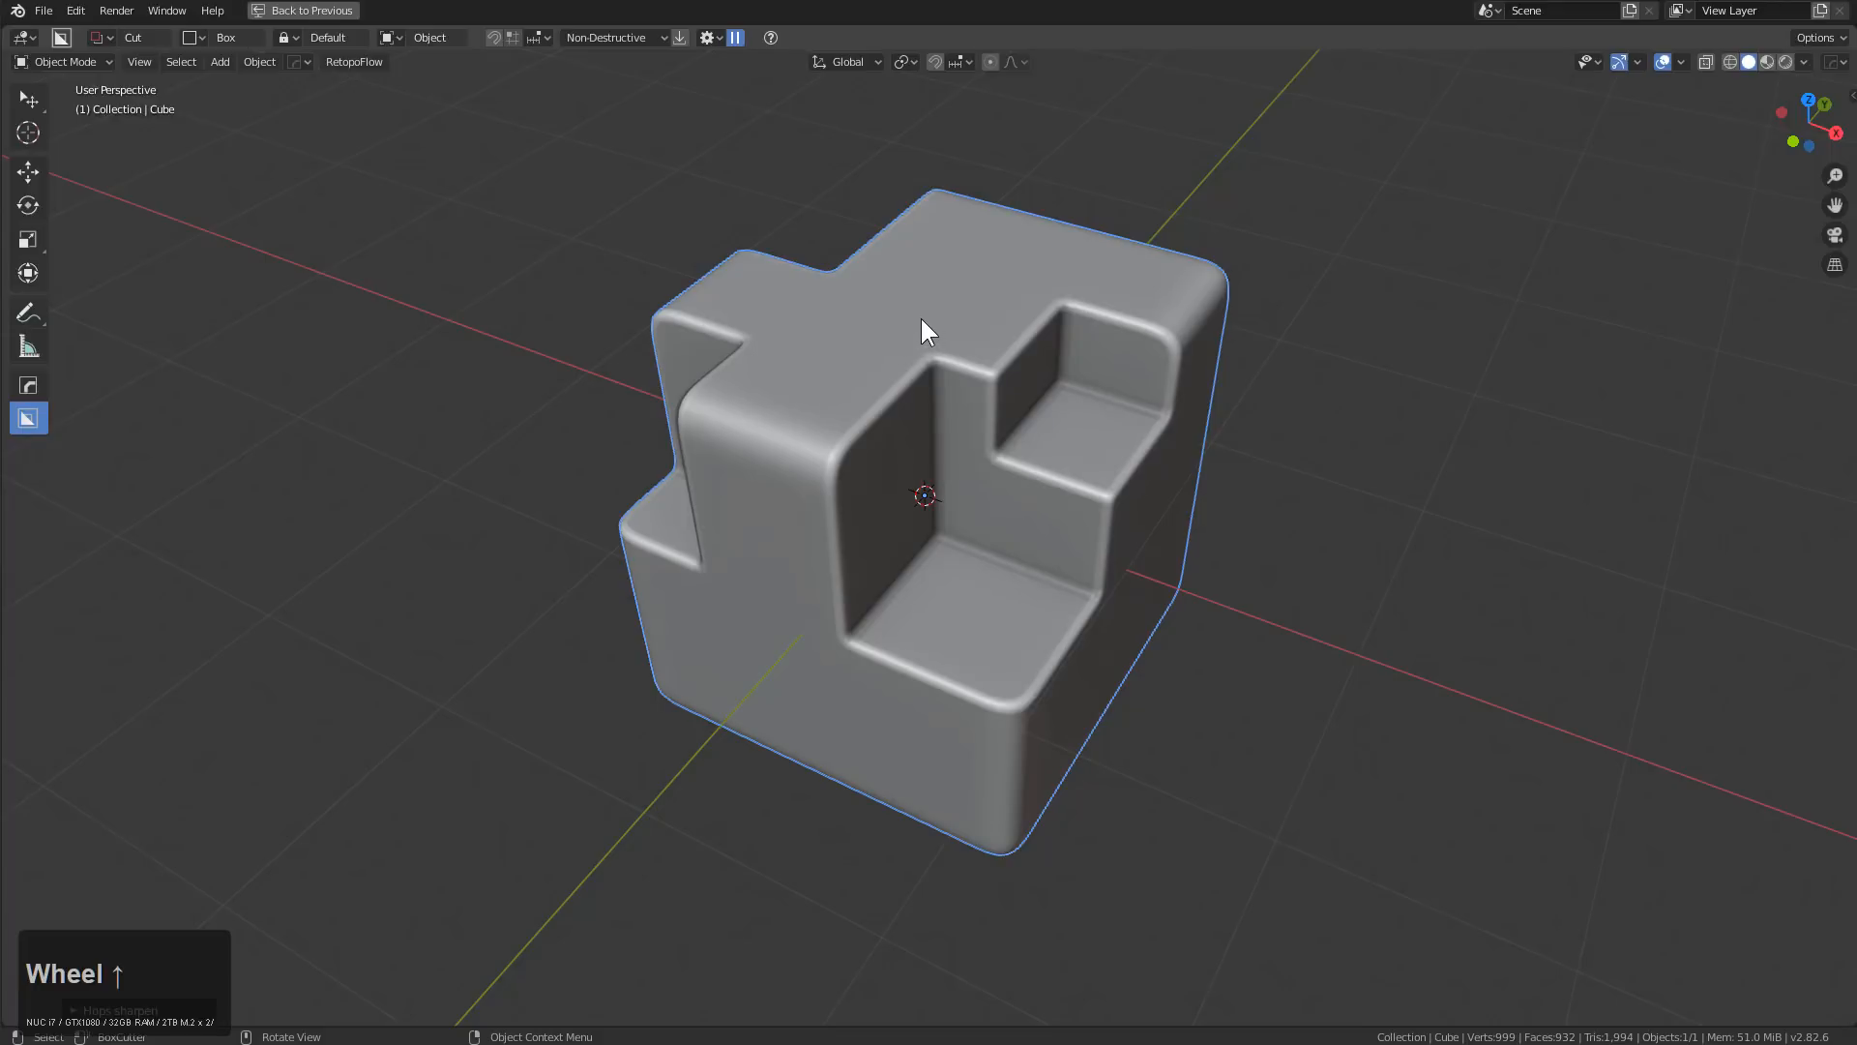
pyautogui.moveTo(940, 372); pyautogui.dragTo(925, 367, button='middle')
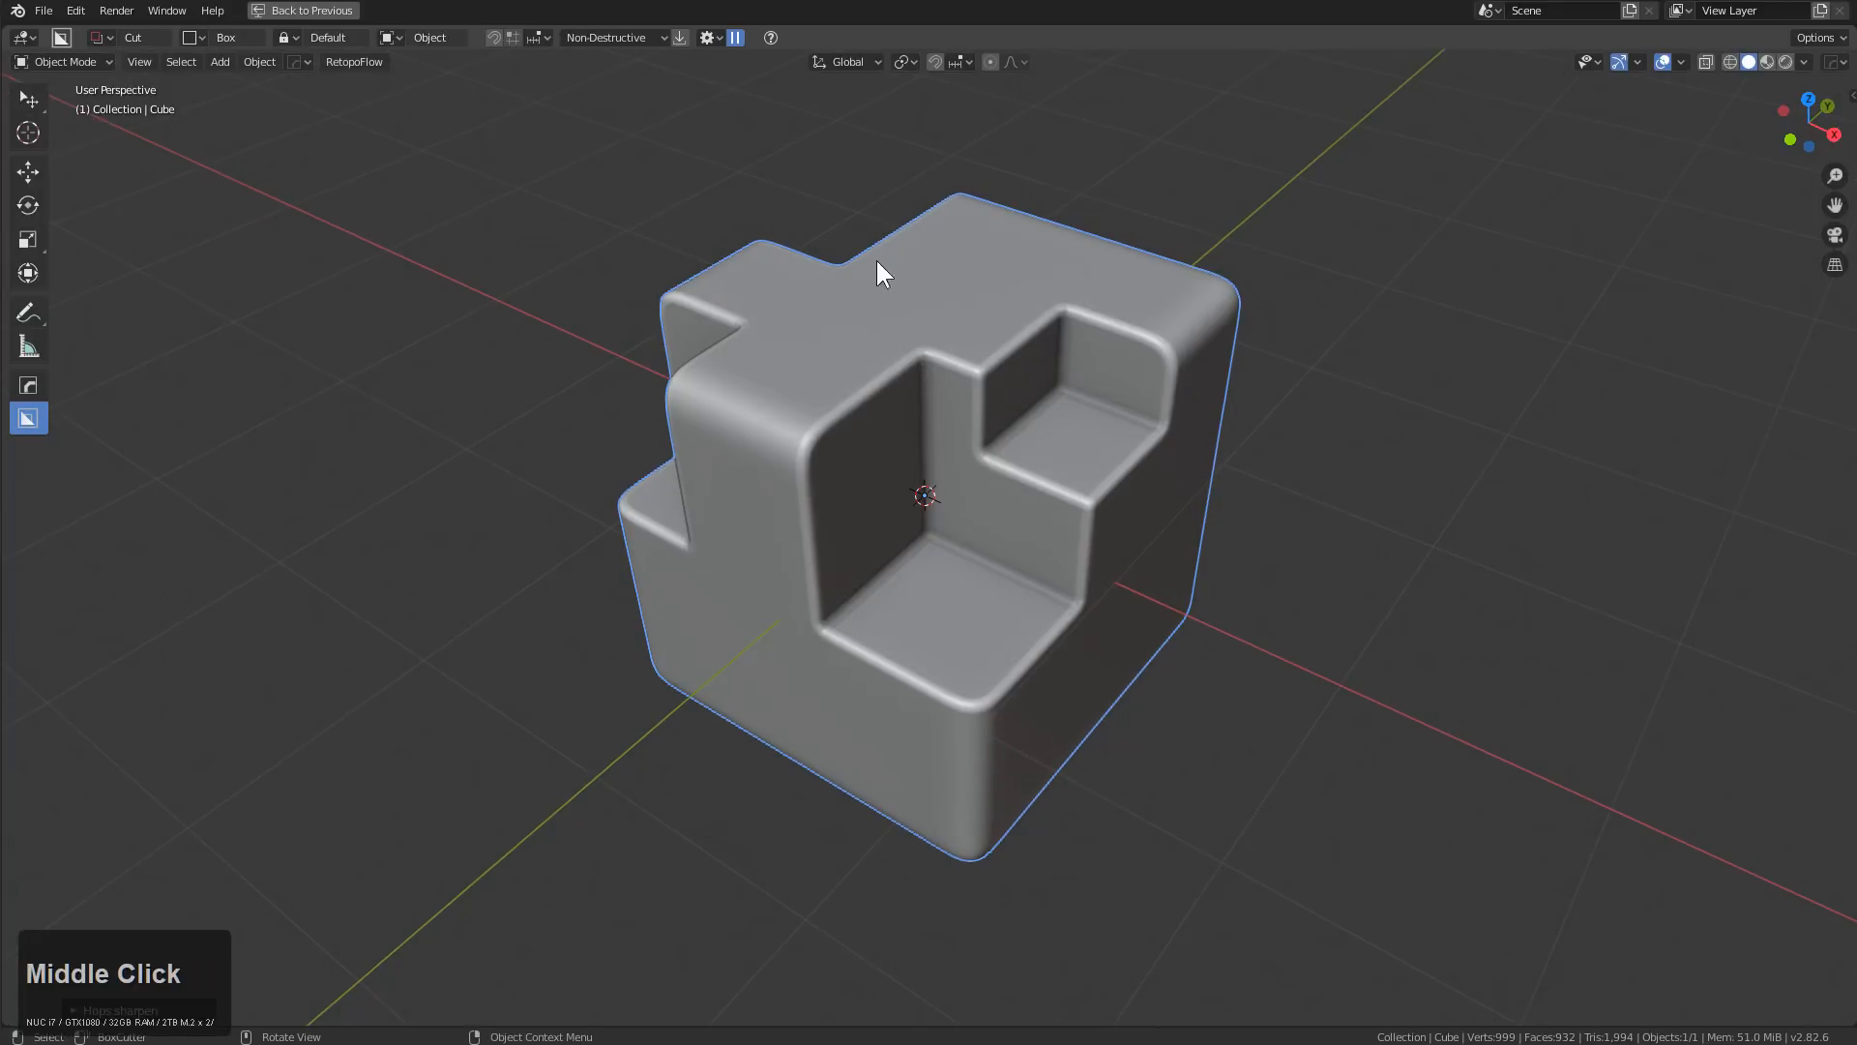
pyautogui.moveTo(913, 334); pyautogui.dragTo(1064, 921)
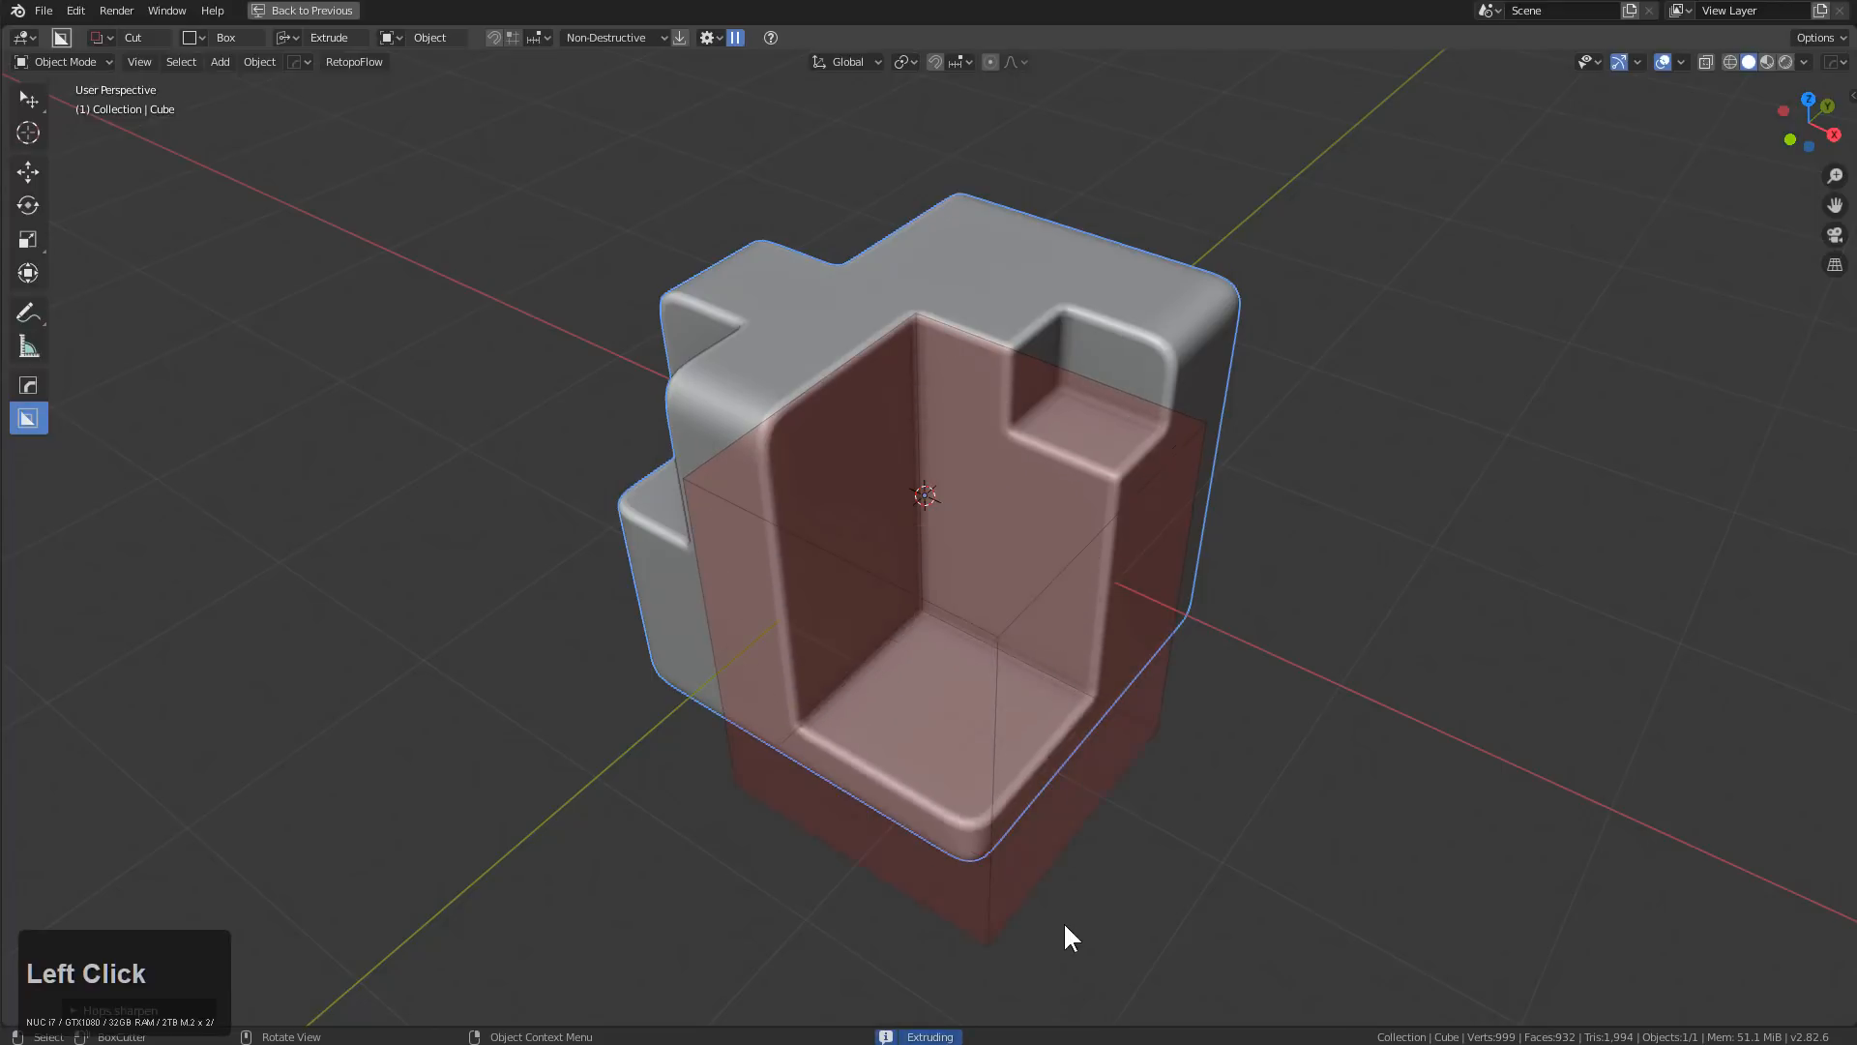
pyautogui.press('t')
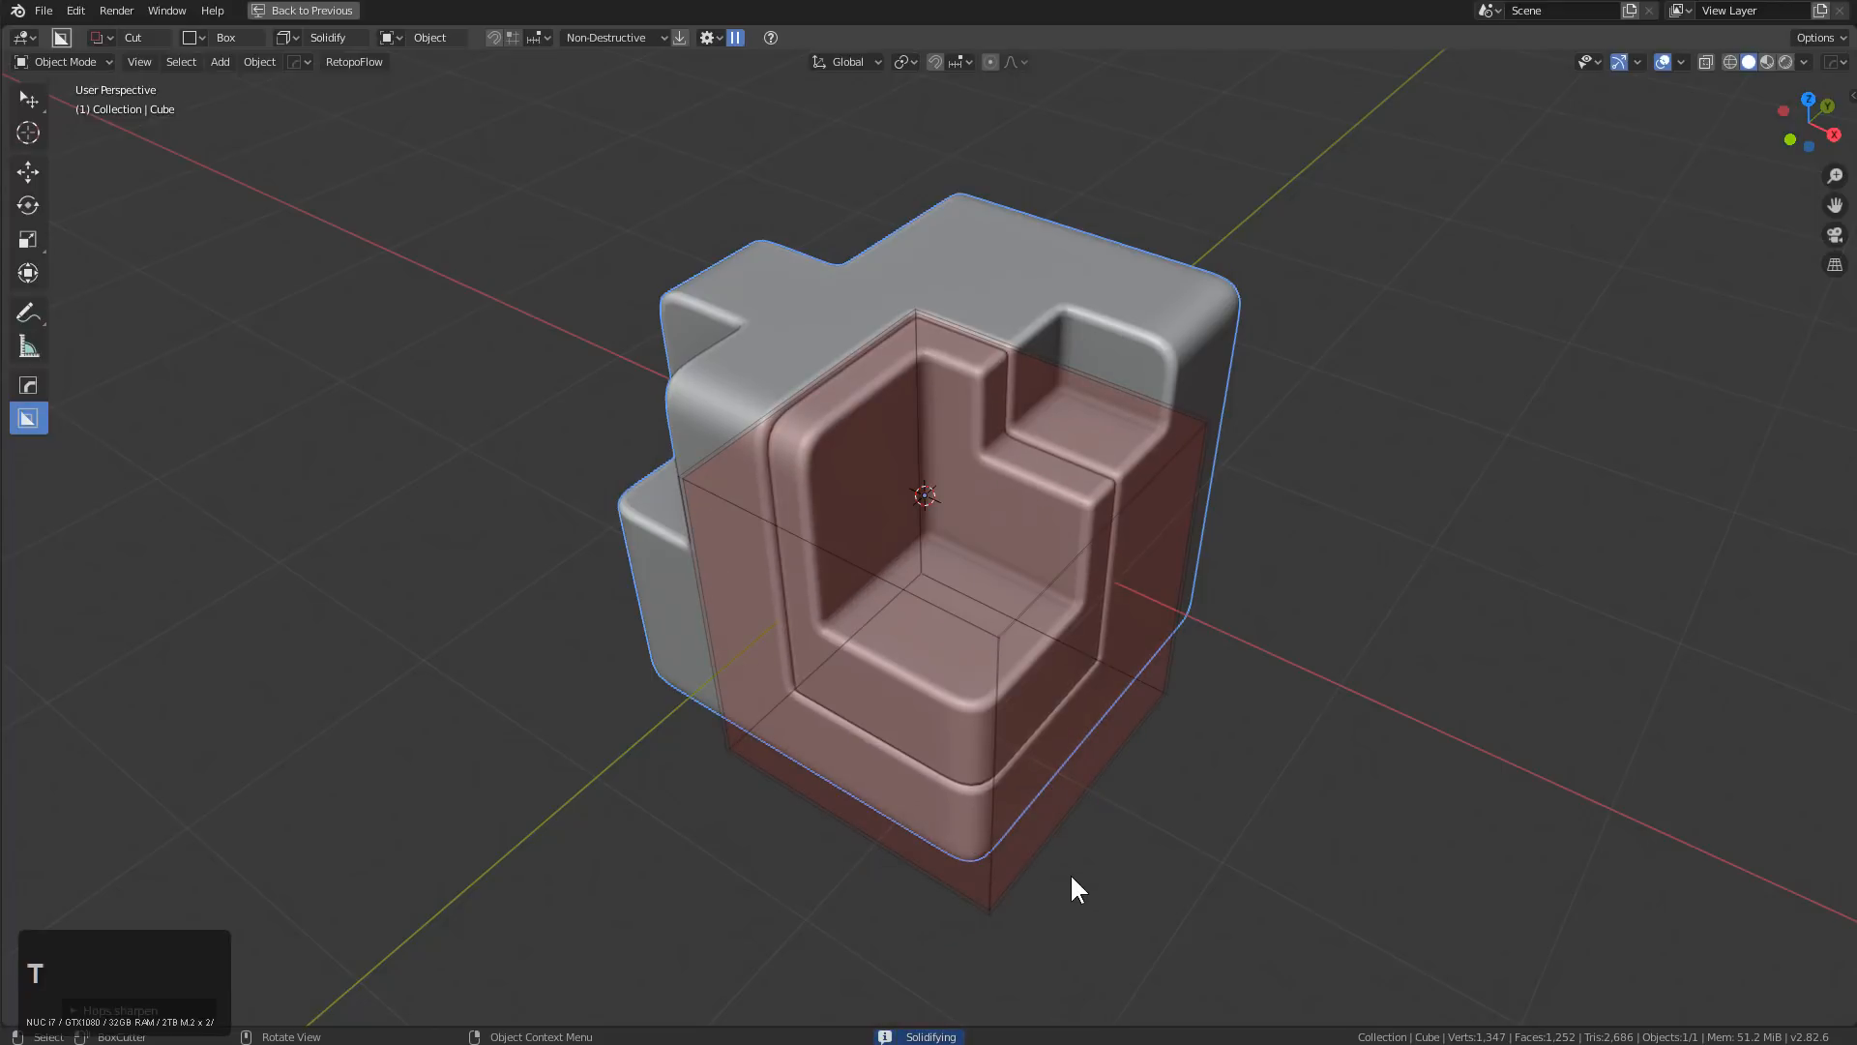
pyautogui.press('space')
# Apply the cube's modifiers with the Hard Ops Smart Apply operation and check the resulting mesh in Edit Mode
pyautogui.scroll(4, 967, 503)
pyautogui.moveTo(978, 431); pyautogui.dragTo(1045, 387, button='middle')
pyautogui.press('q')
pyautogui.click(1044, 407)
pyautogui.scroll(-2, 1049, 406)
pyautogui.moveTo(1053, 495); pyautogui.dragTo(996, 429, button='middle')
pyautogui.press('q')
pyautogui.moveTo(885, 414)
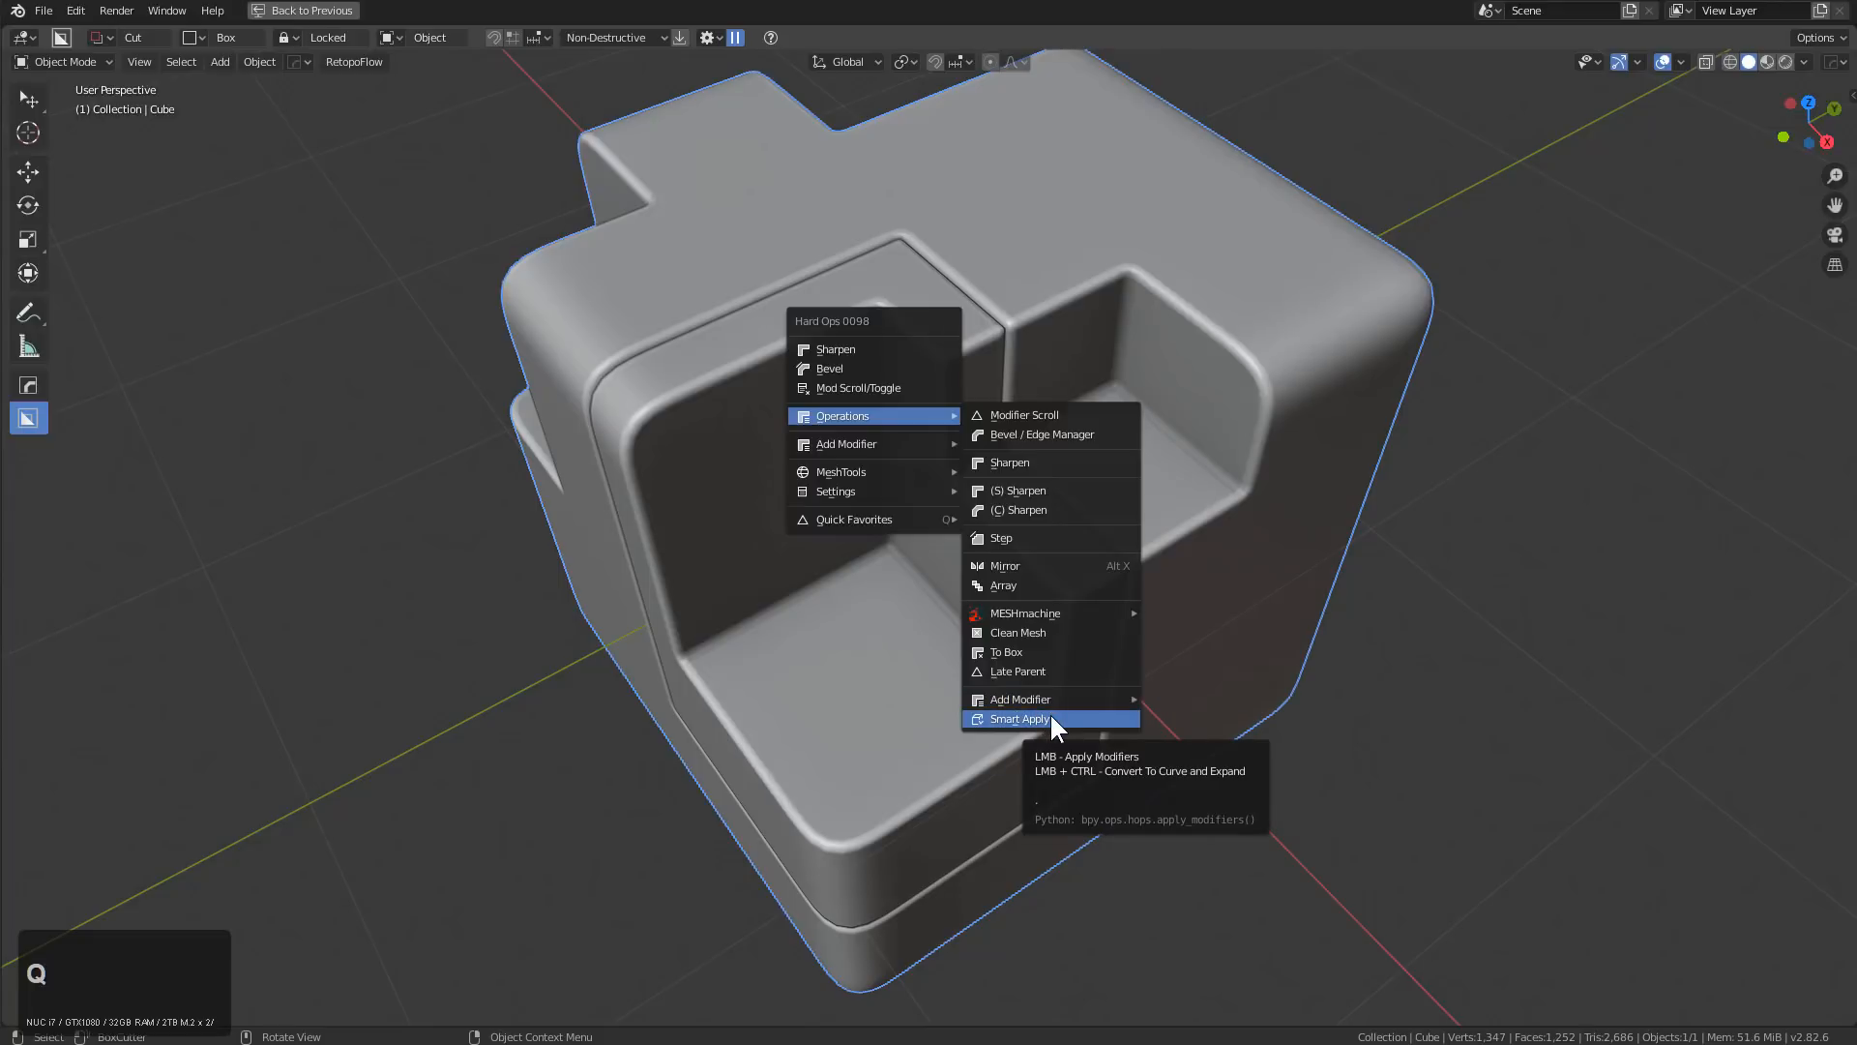
pyautogui.click(1050, 718)
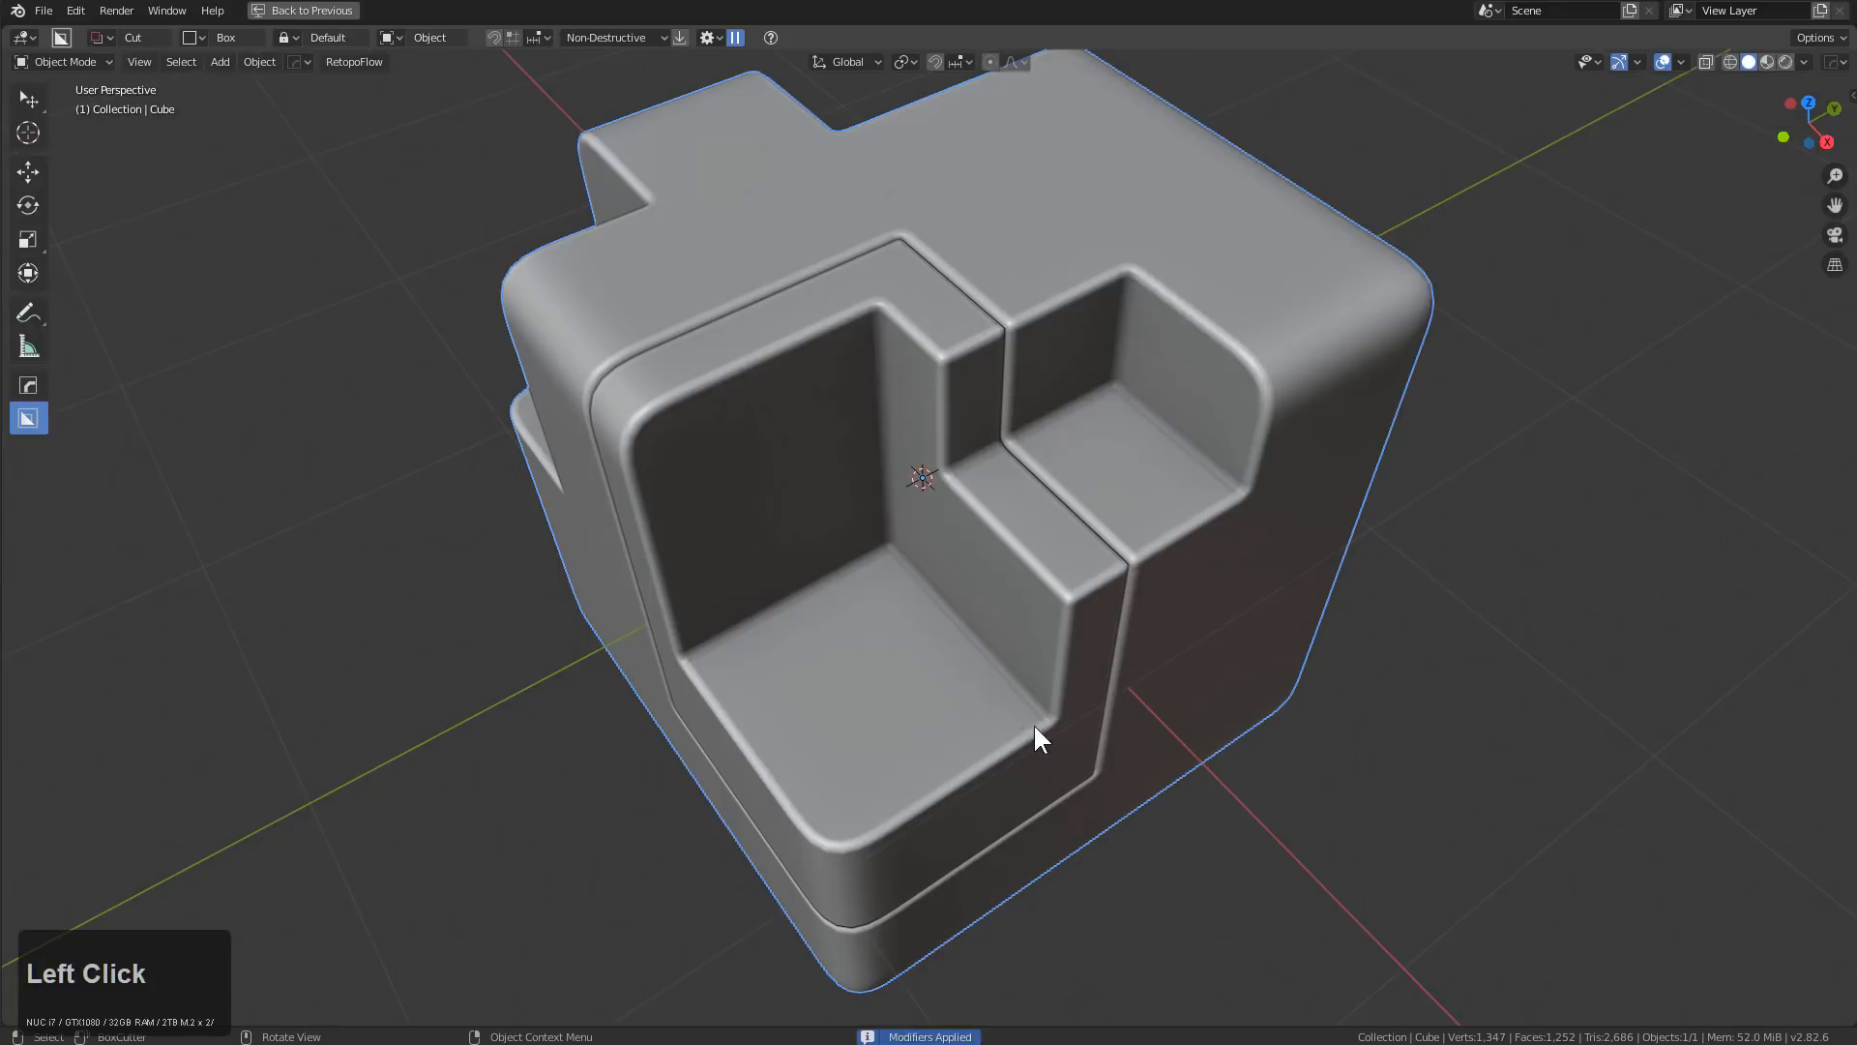
pyautogui.press('Tab')
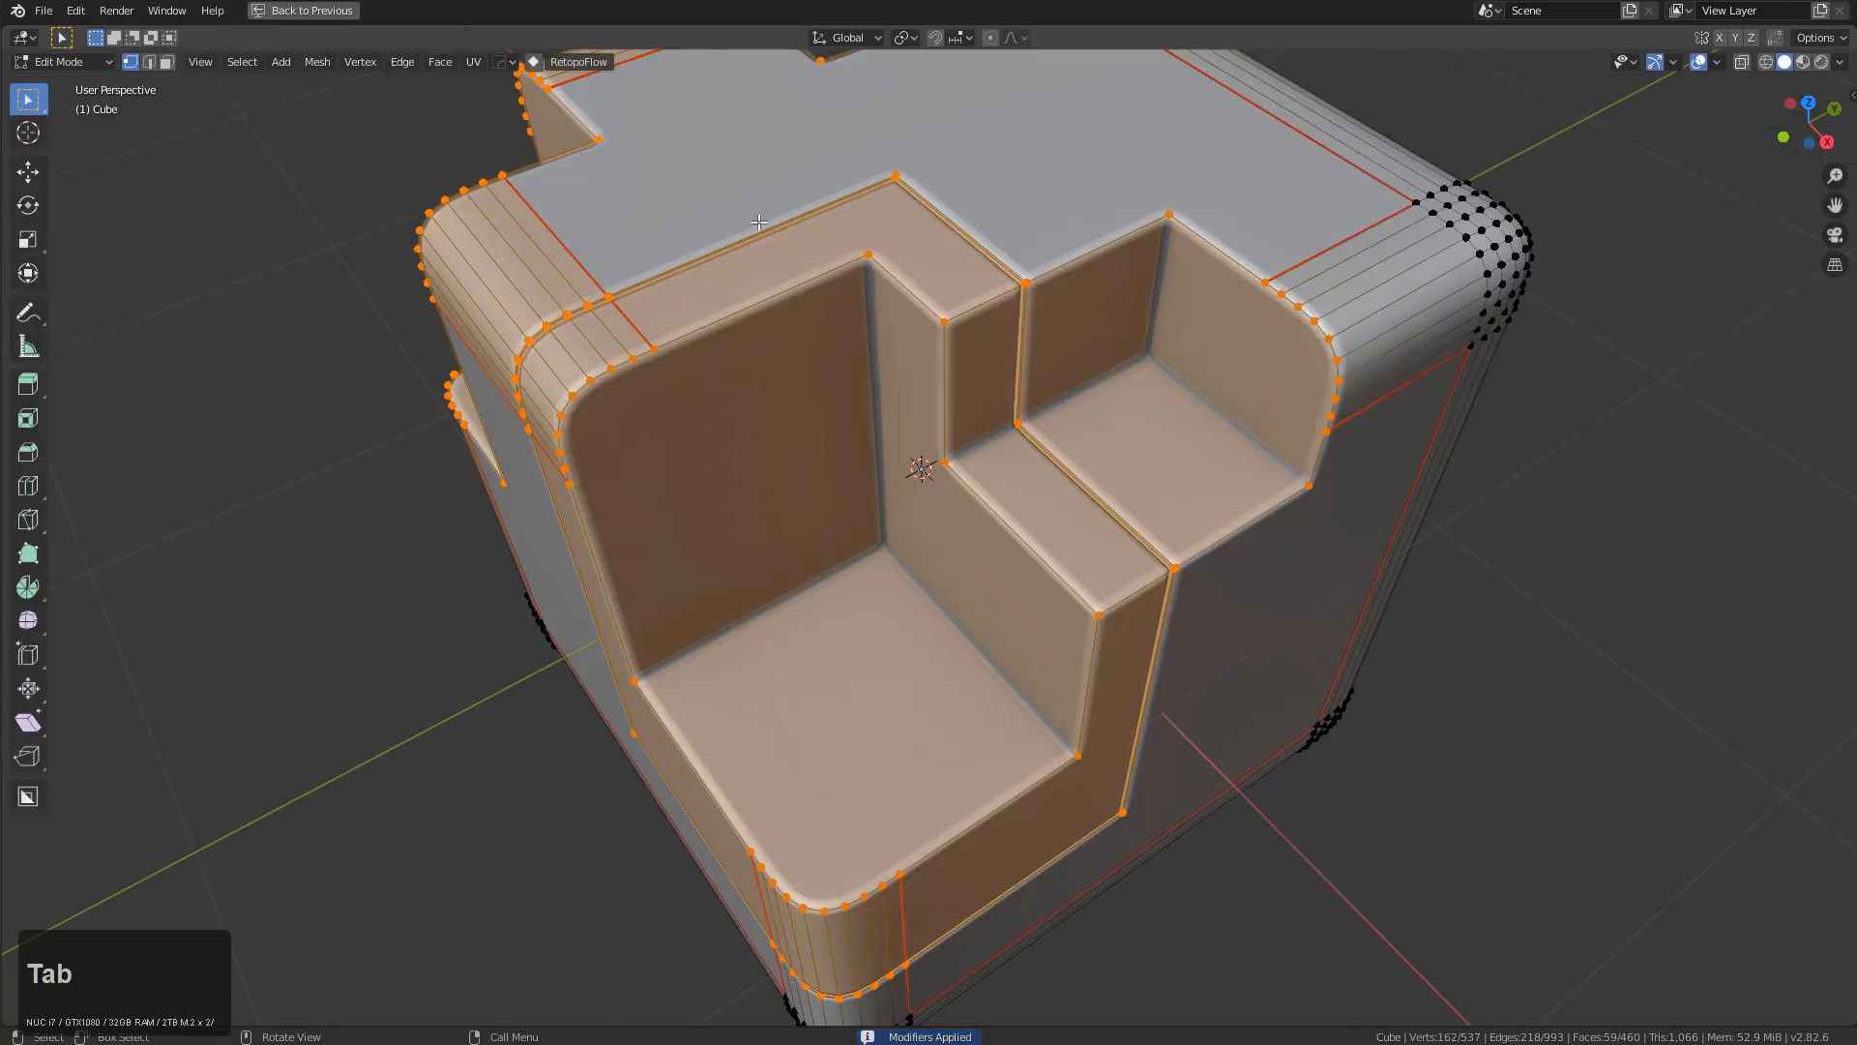
pyautogui.press('Tab')
# Run the Hard Ops Bevel adjustment on the cube and accept it with 3 segments, width 0.022 and profile 0.70
pyautogui.moveTo(943, 522); pyautogui.dragTo(1146, 583, button='middle')
pyautogui.scroll(2, 1146, 582)
pyautogui.press('q')
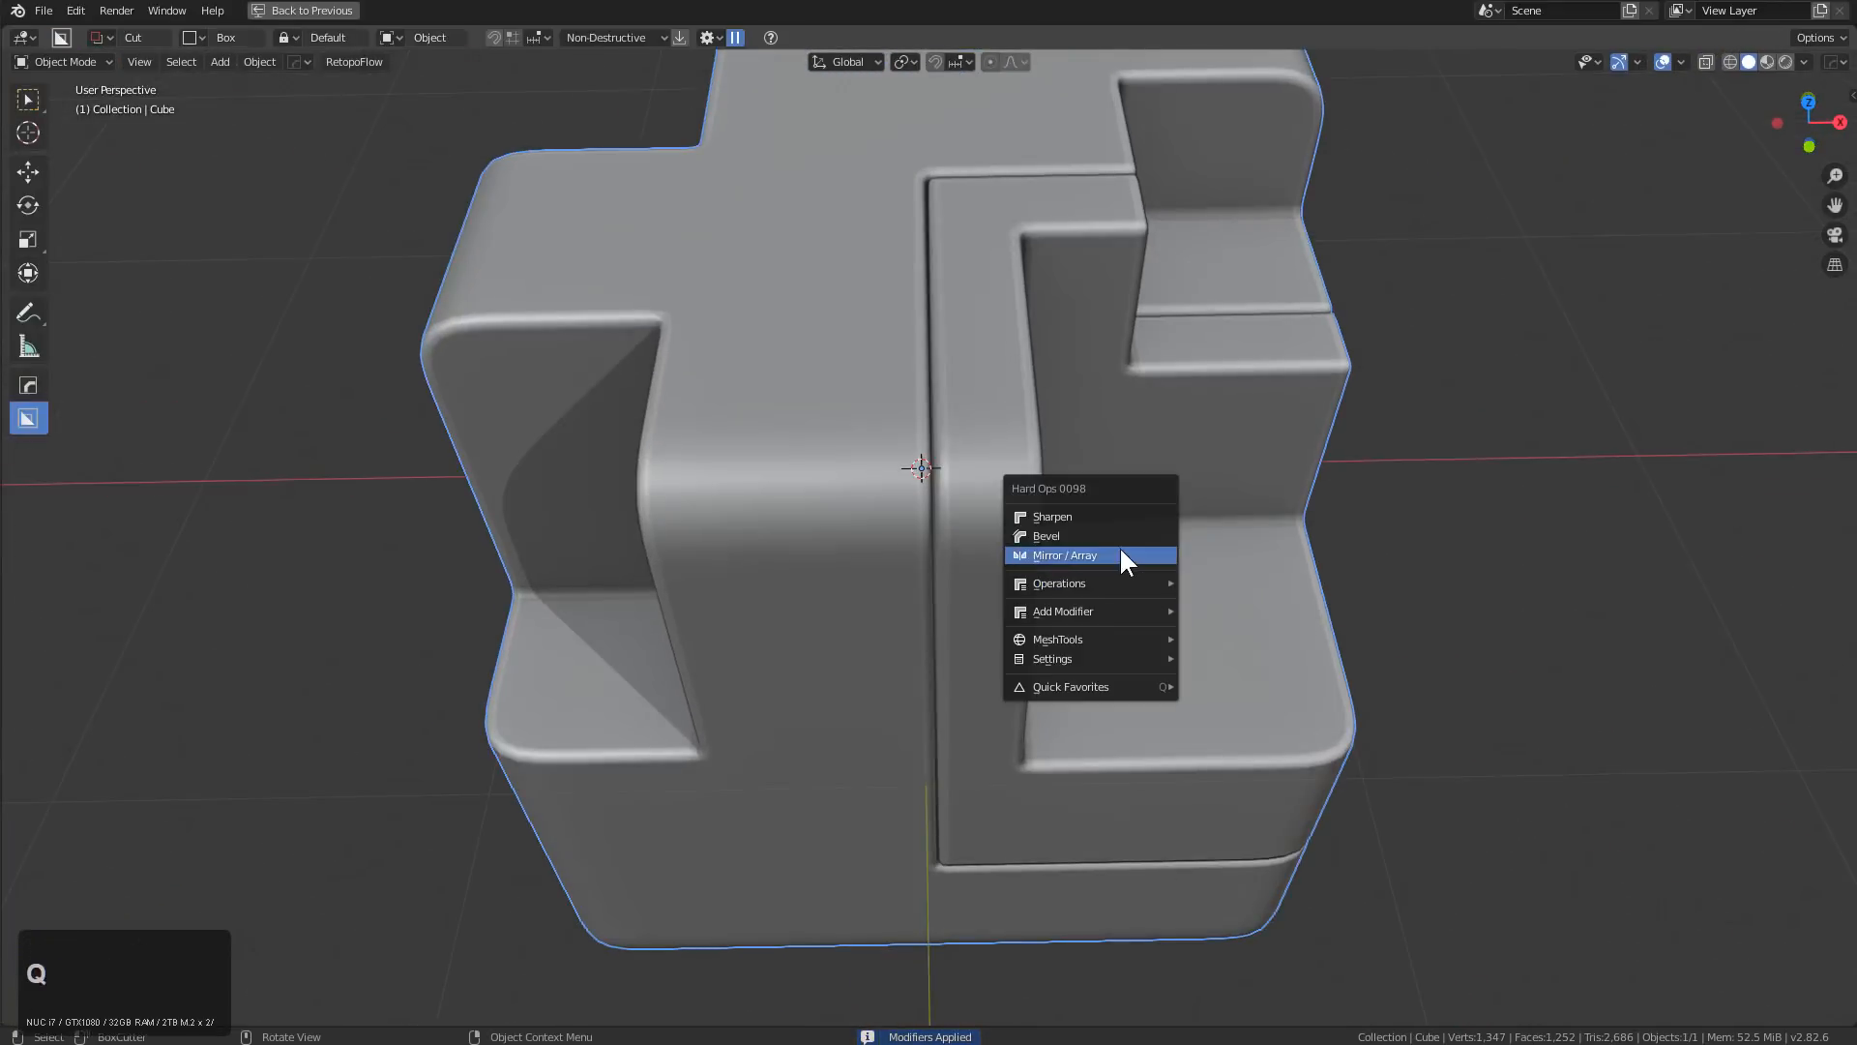
pyautogui.click(1118, 548)
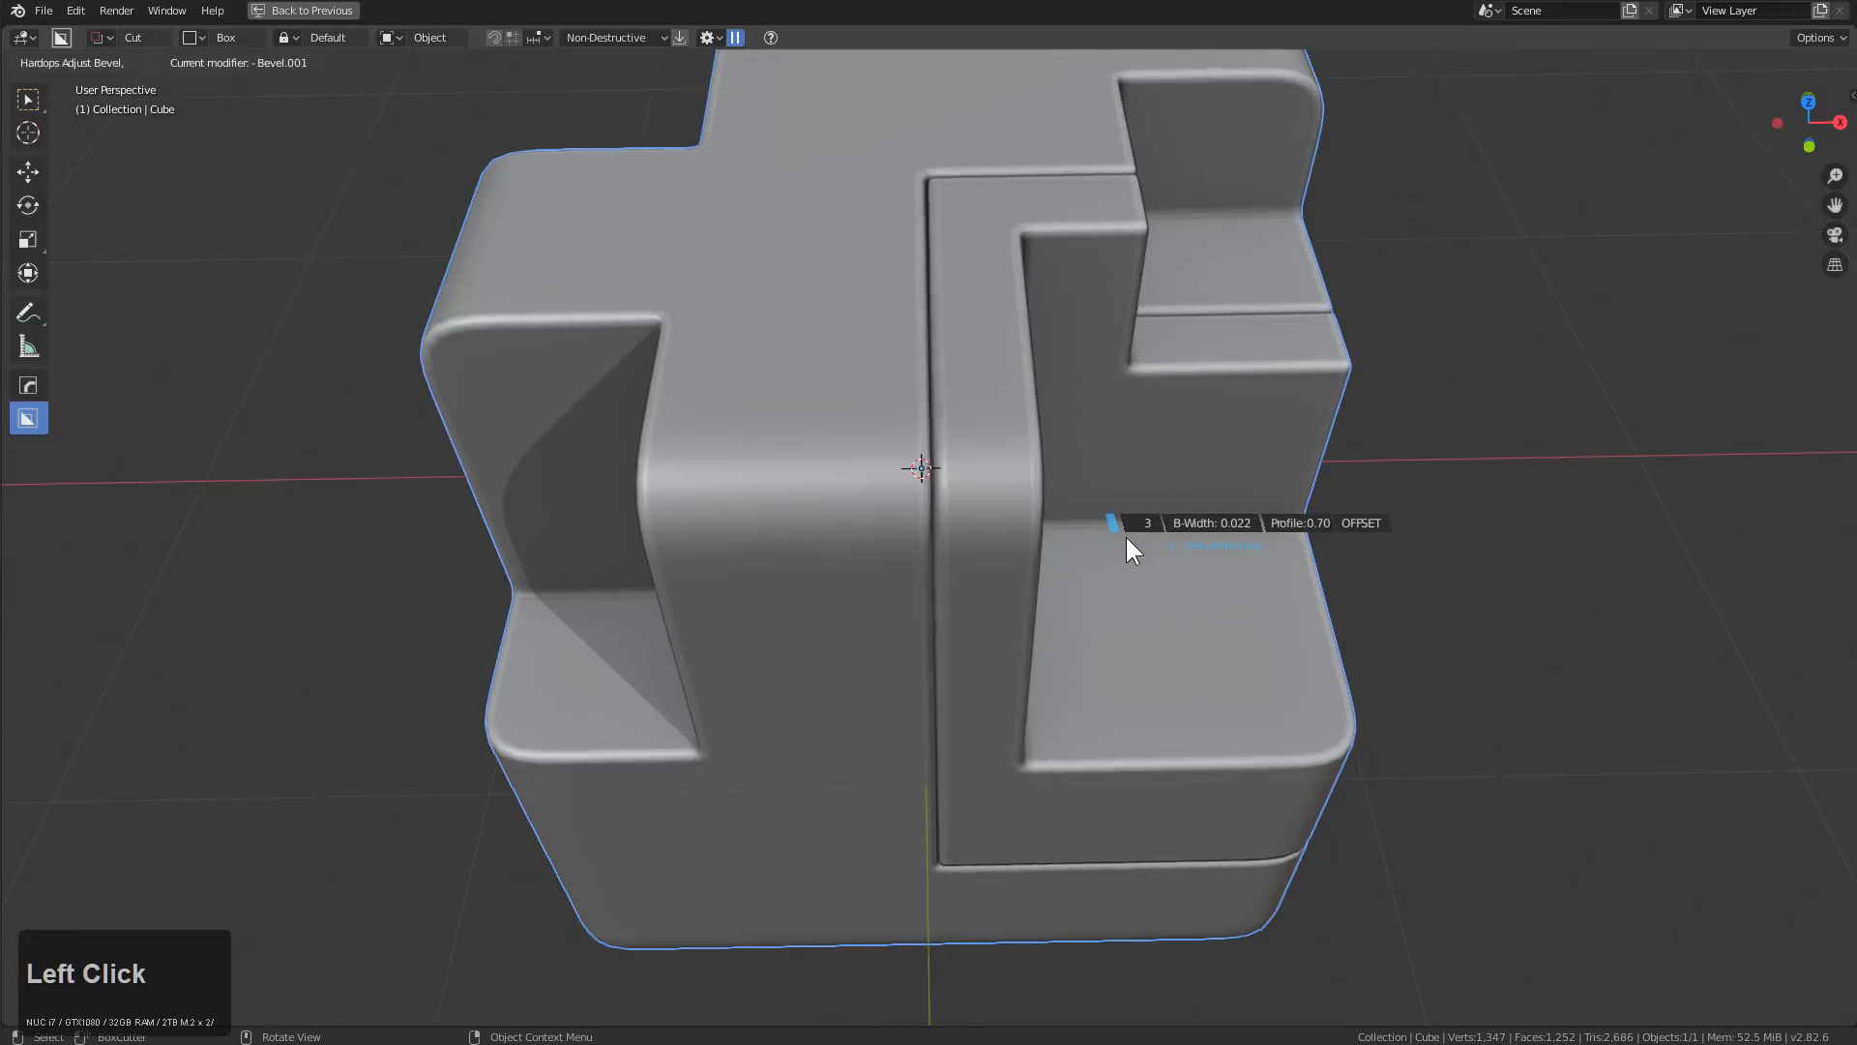
pyautogui.click(1126, 537)
# Examine the cube's remaining modifiers in the HOps Helper and close the helper
pyautogui.moveTo(1144, 537)
pyautogui.mouseDown(button='middle')
pyautogui.moveTo(1117, 551)
pyautogui.moveTo(1151, 517)
pyautogui.mouseUp(button='middle')
pyautogui.hotkey('ctrl', 'a')
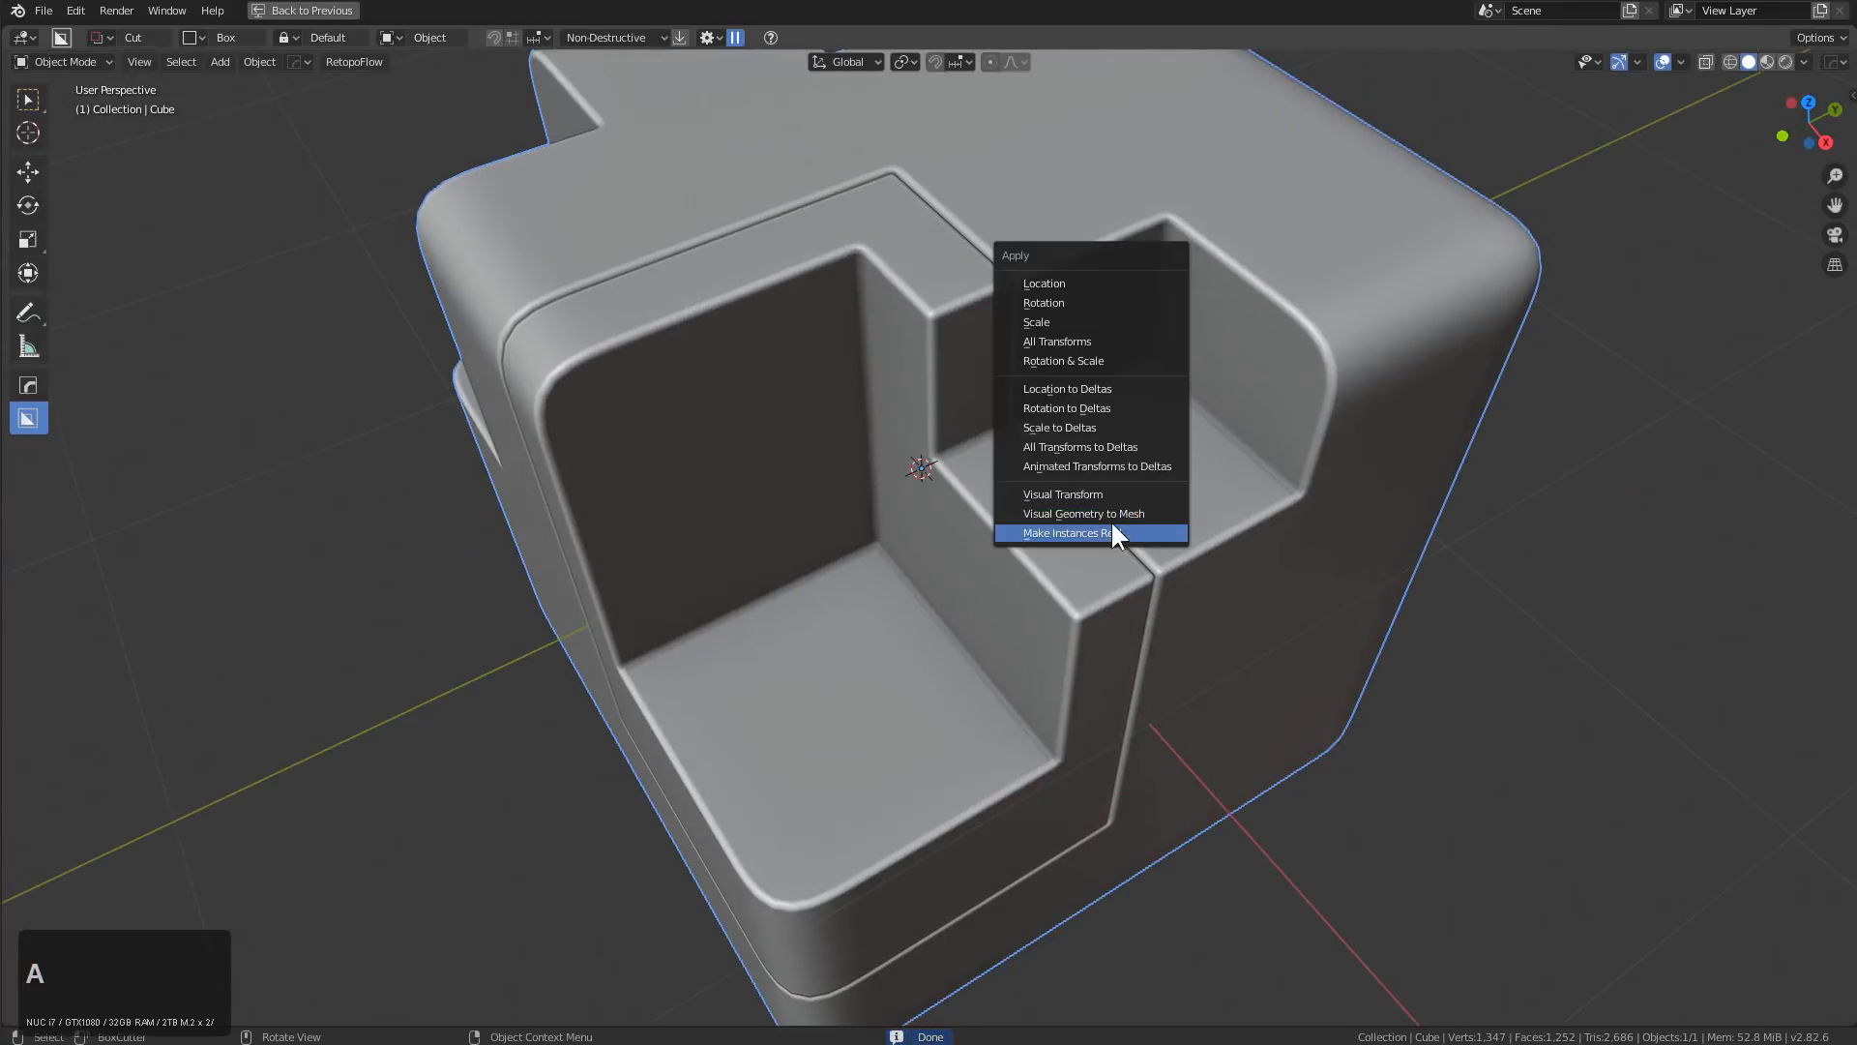
pyautogui.hotkey('ctrl', '`')
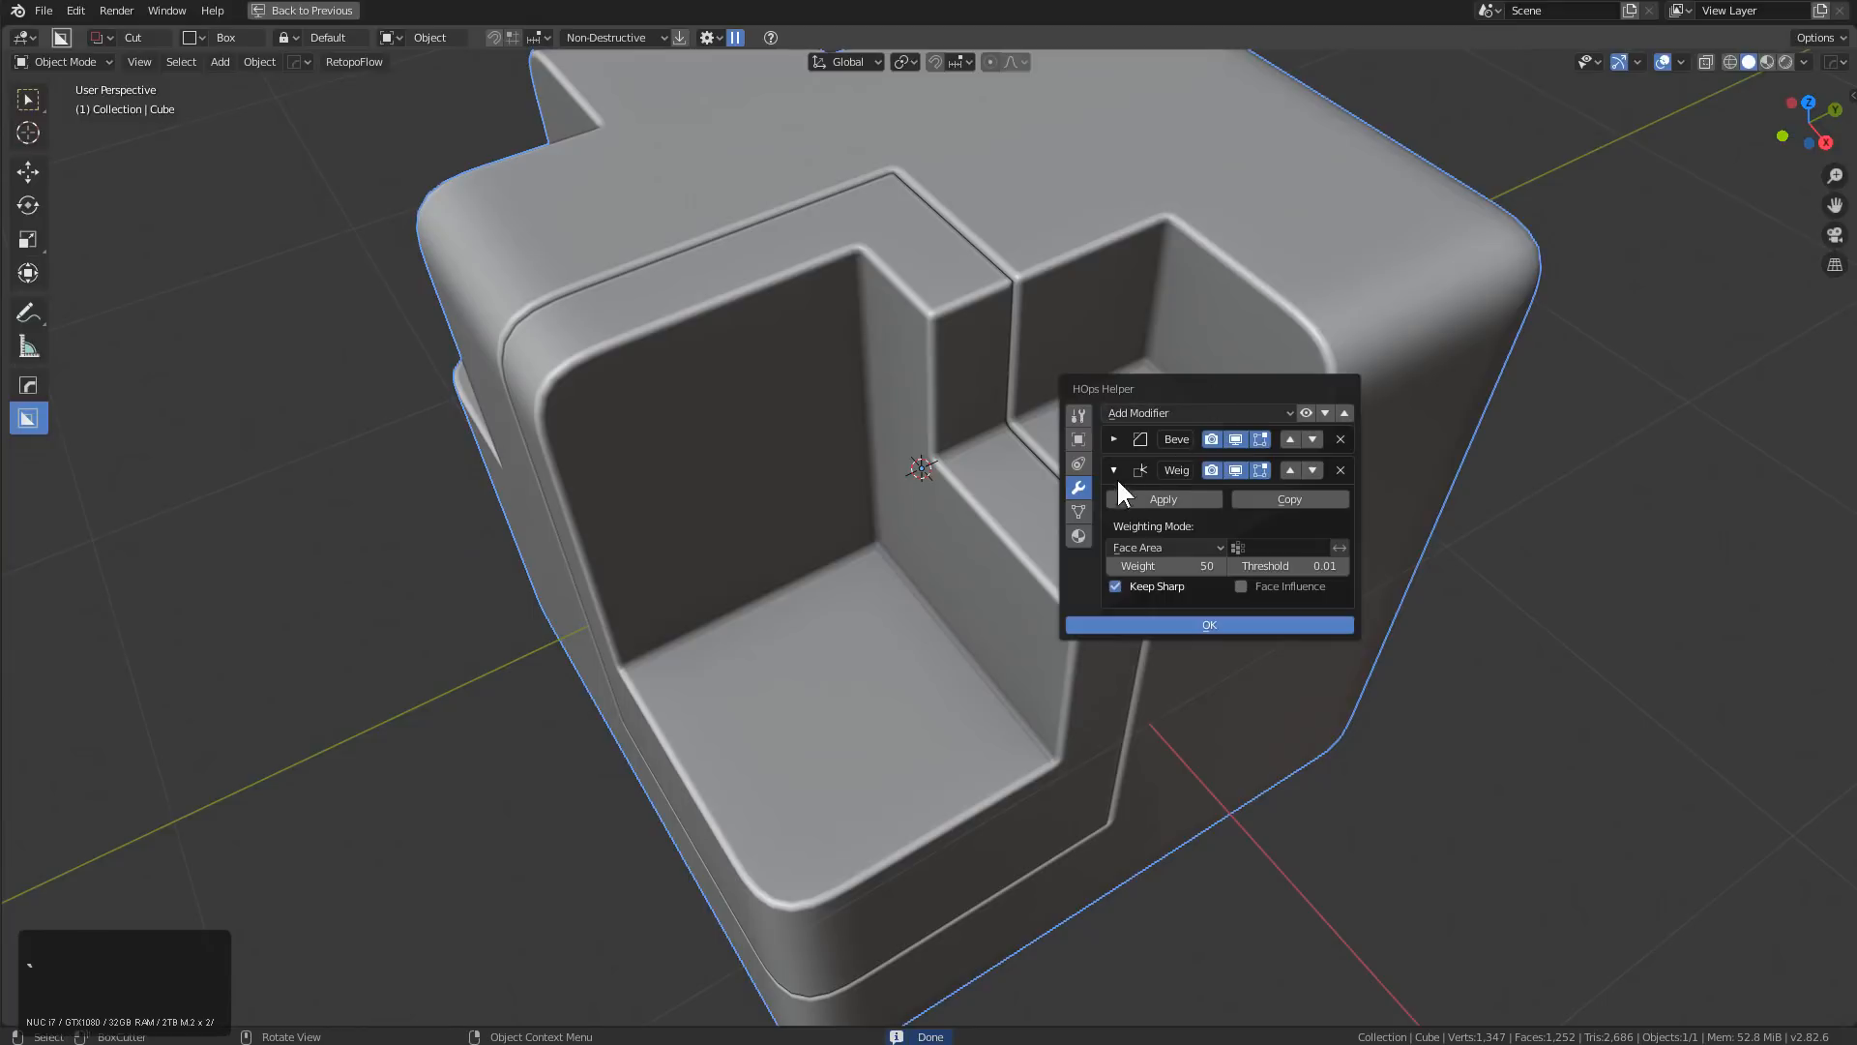
pyautogui.press('Escape')
# Delete the notched cube from the scene
pyautogui.moveTo(995, 465)
pyautogui.mouseDown(button='middle')
pyautogui.moveTo(1098, 490)
pyautogui.moveTo(999, 477)
pyautogui.mouseUp(button='middle')
pyautogui.moveTo(1134, 397); pyautogui.dragTo(966, 455, button='middle')
pyautogui.press('x')
pyautogui.click(967, 455)
# Activate the Hard Ops tool and add its rounded cube primitive with a chamfered top edge
pyautogui.hotkey('alt', 'w')
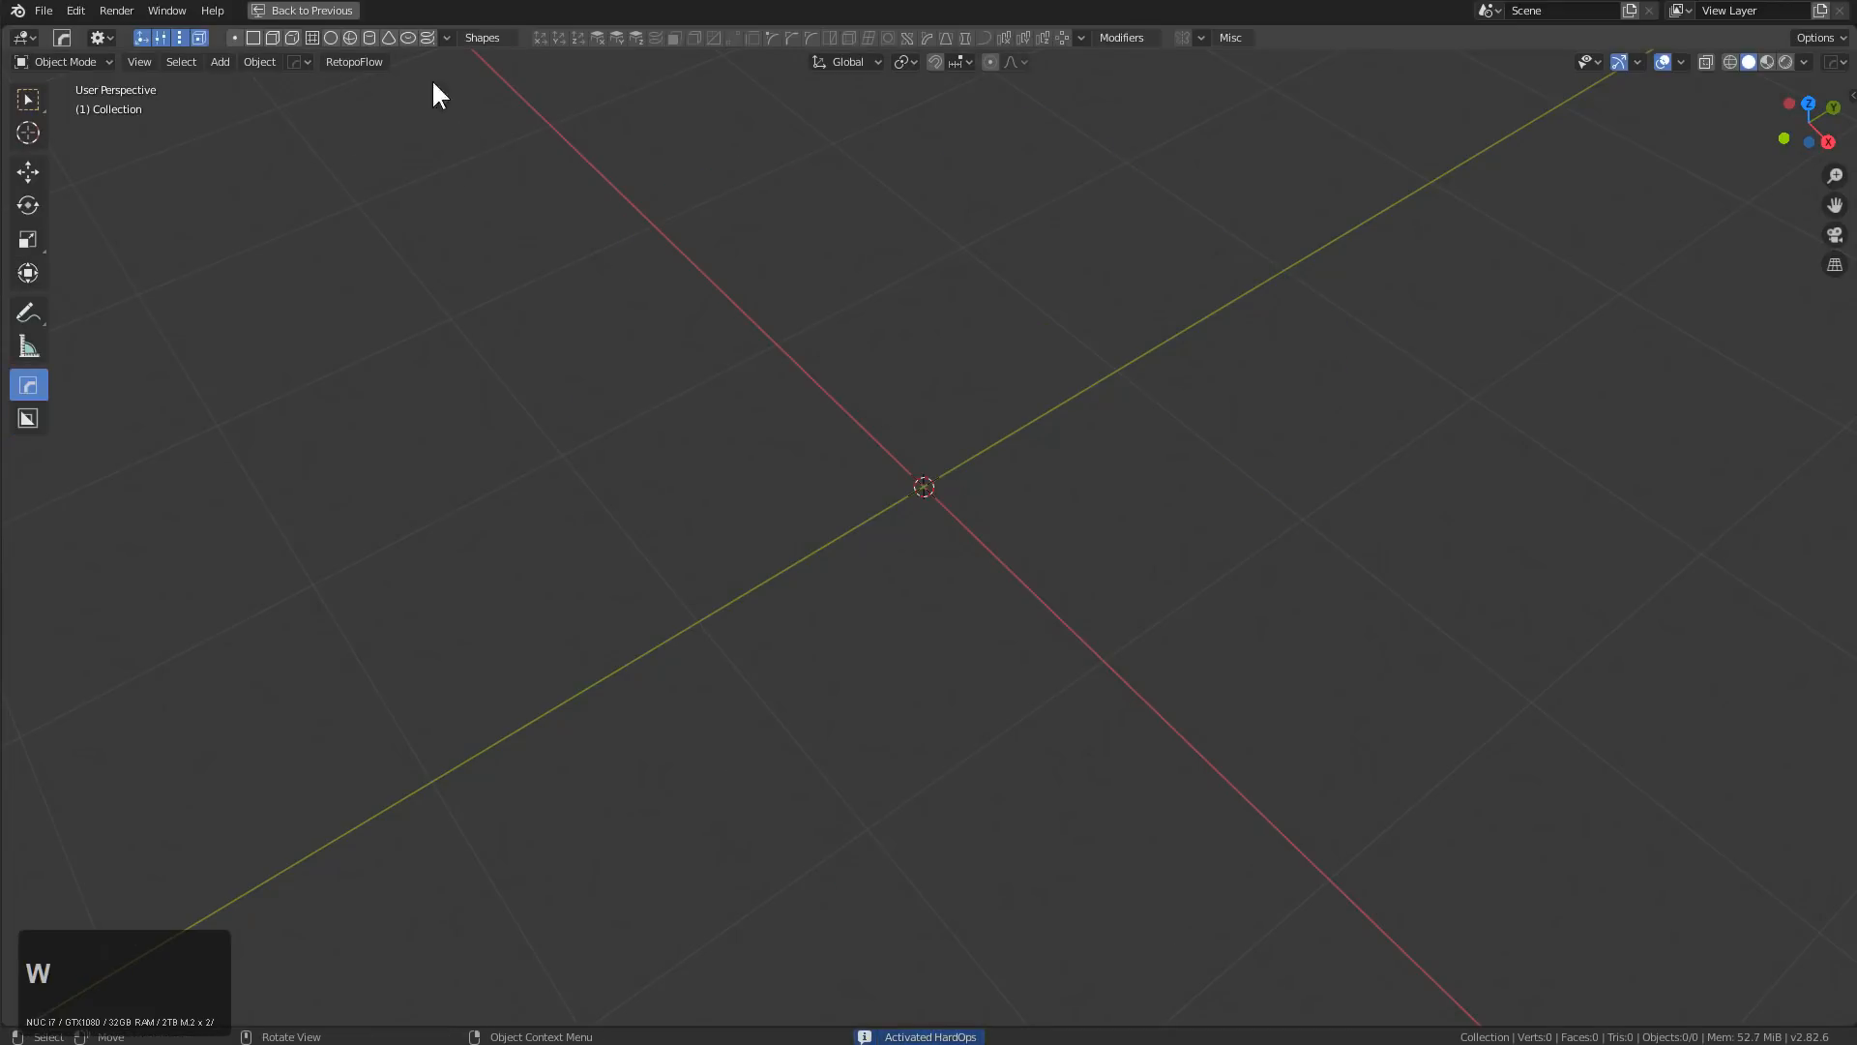
pyautogui.click(290, 36)
pyautogui.moveTo(727, 345); pyautogui.dragTo(879, 375, button='middle')
pyautogui.scroll(-1, 875, 362)
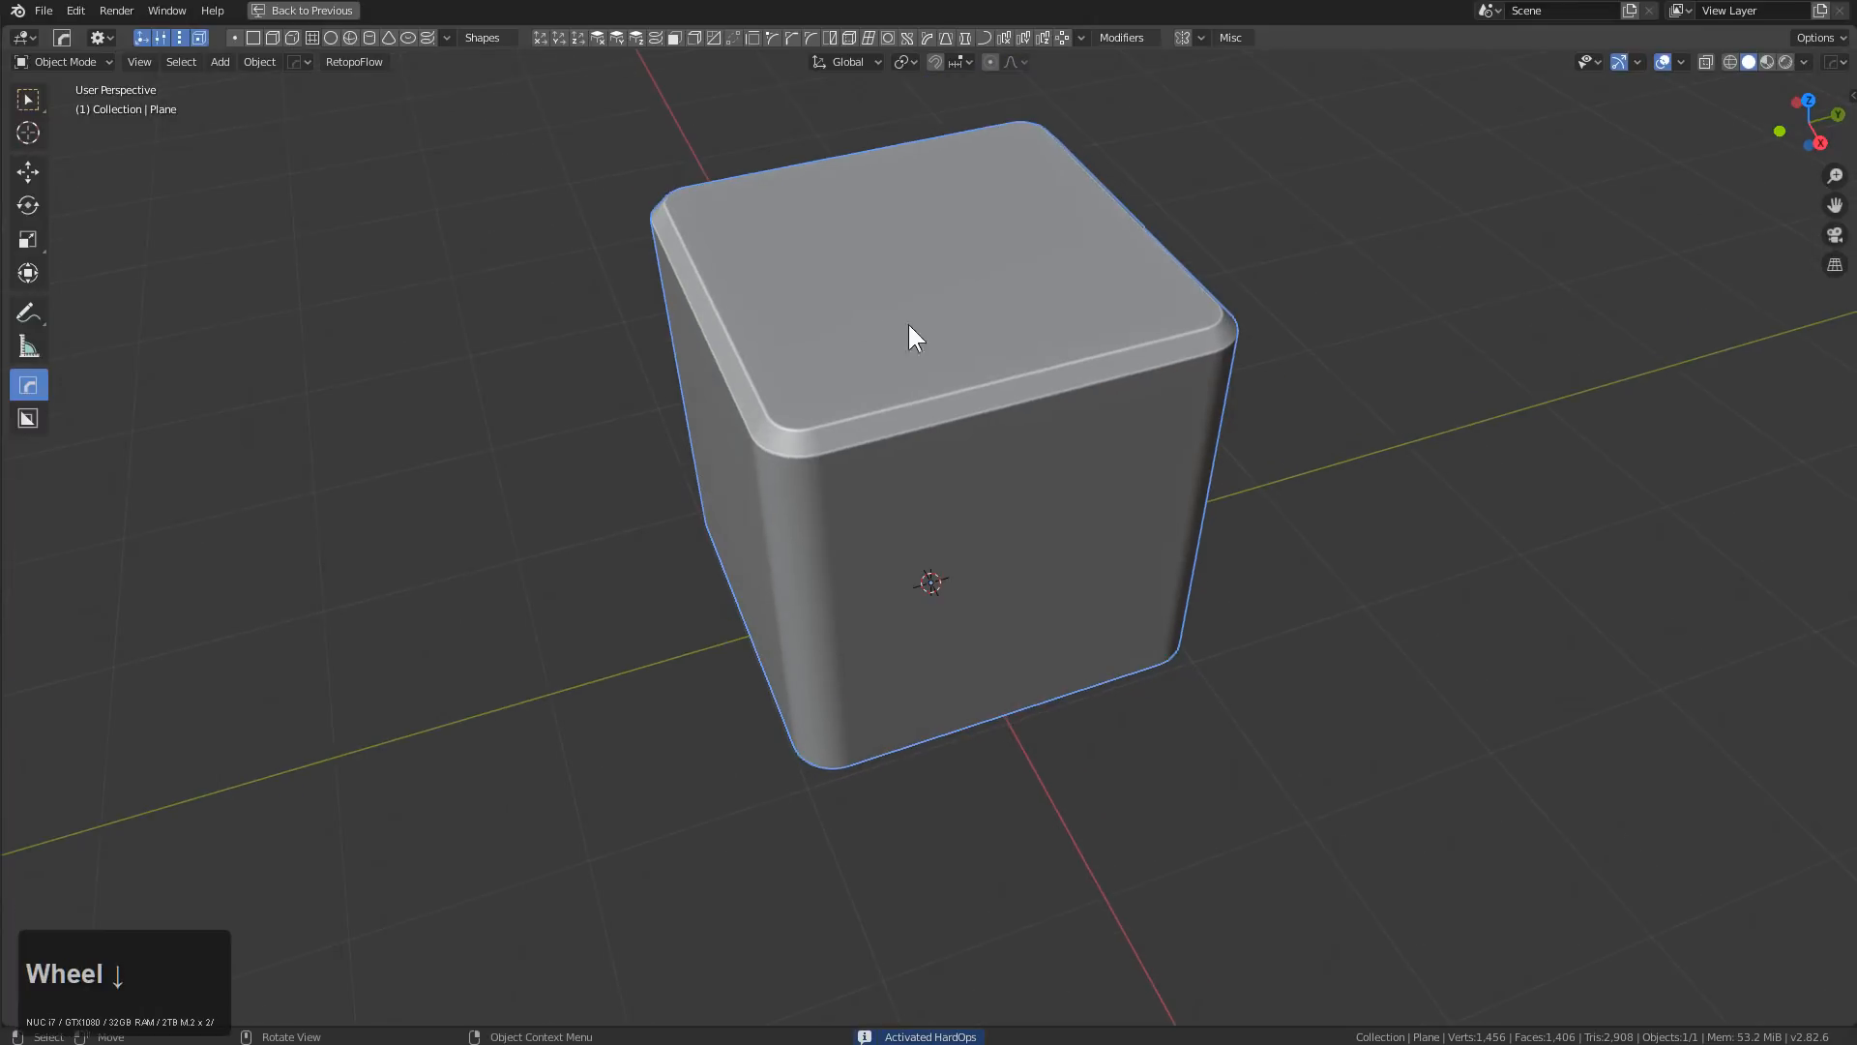
# Examine the new primitive's modifier stack in the HOps Helper with the panels collapsed, and close the helper
pyautogui.press('`')
pyautogui.click(1169, 44)
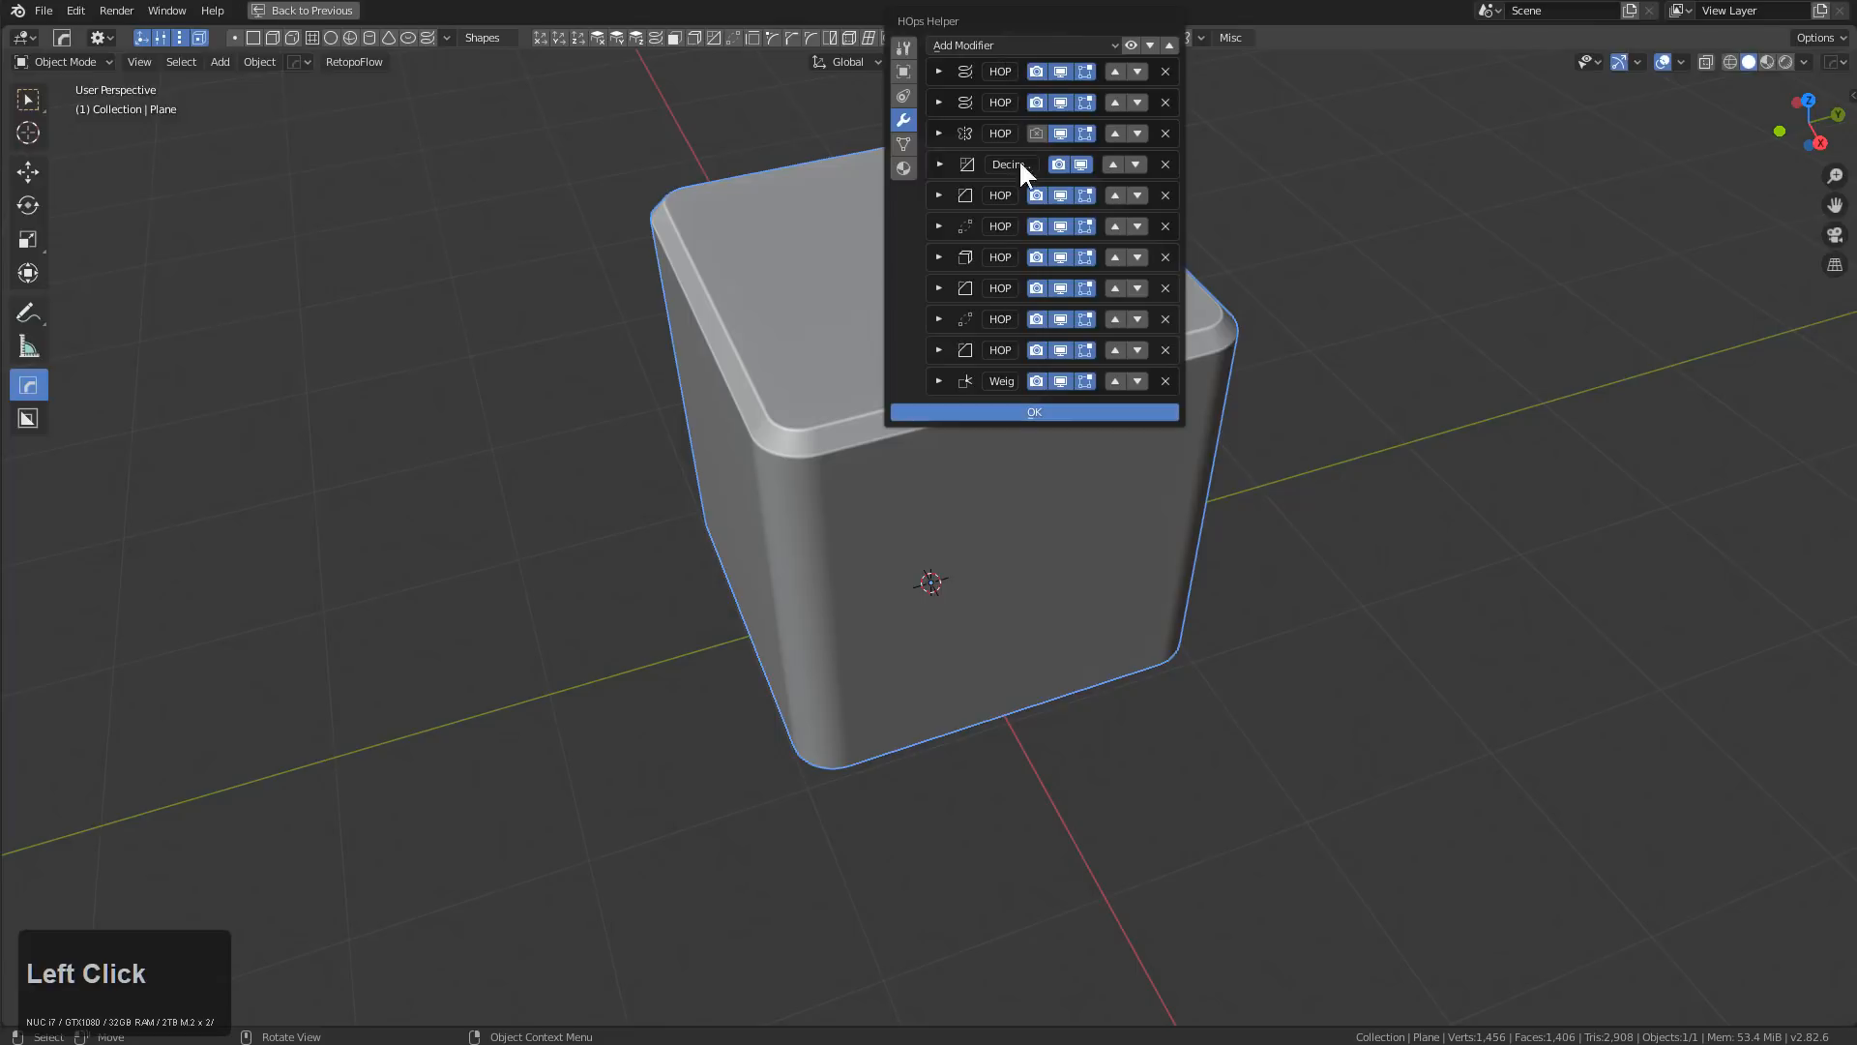
pyautogui.press('Escape')
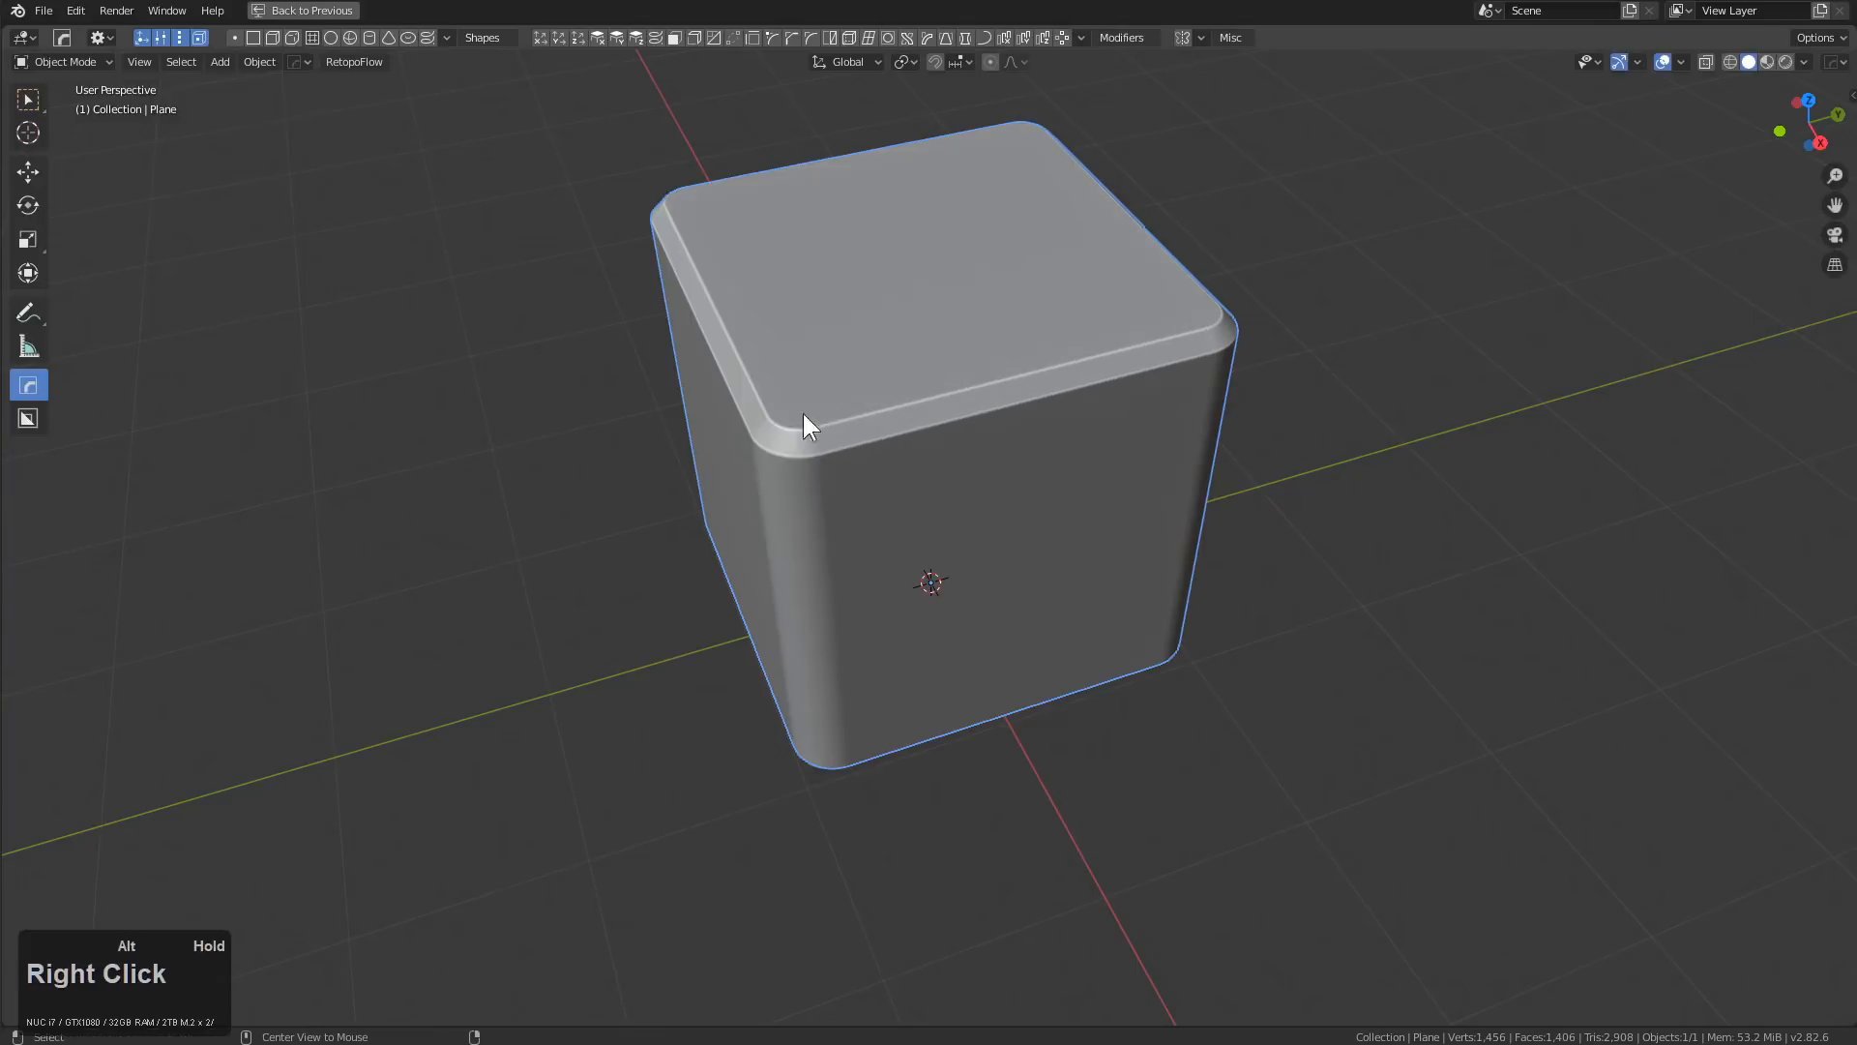
# Cut a deep box notch into the block's front corner and a rectangular opening through the notch floor with BoxCutter
pyautogui.moveTo(803, 413)
pyautogui.mouseDown()
pyautogui.moveTo(778, 427)
pyautogui.moveTo(764, 694)
pyautogui.moveTo(786, 745)
pyautogui.mouseUp()
pyautogui.moveTo(786, 745); pyautogui.dragTo(886, 284, button='middle')
pyautogui.moveTo(886, 284); pyautogui.dragTo(963, 677)
pyautogui.moveTo(956, 492); pyautogui.dragTo(882, 474, button='middle')
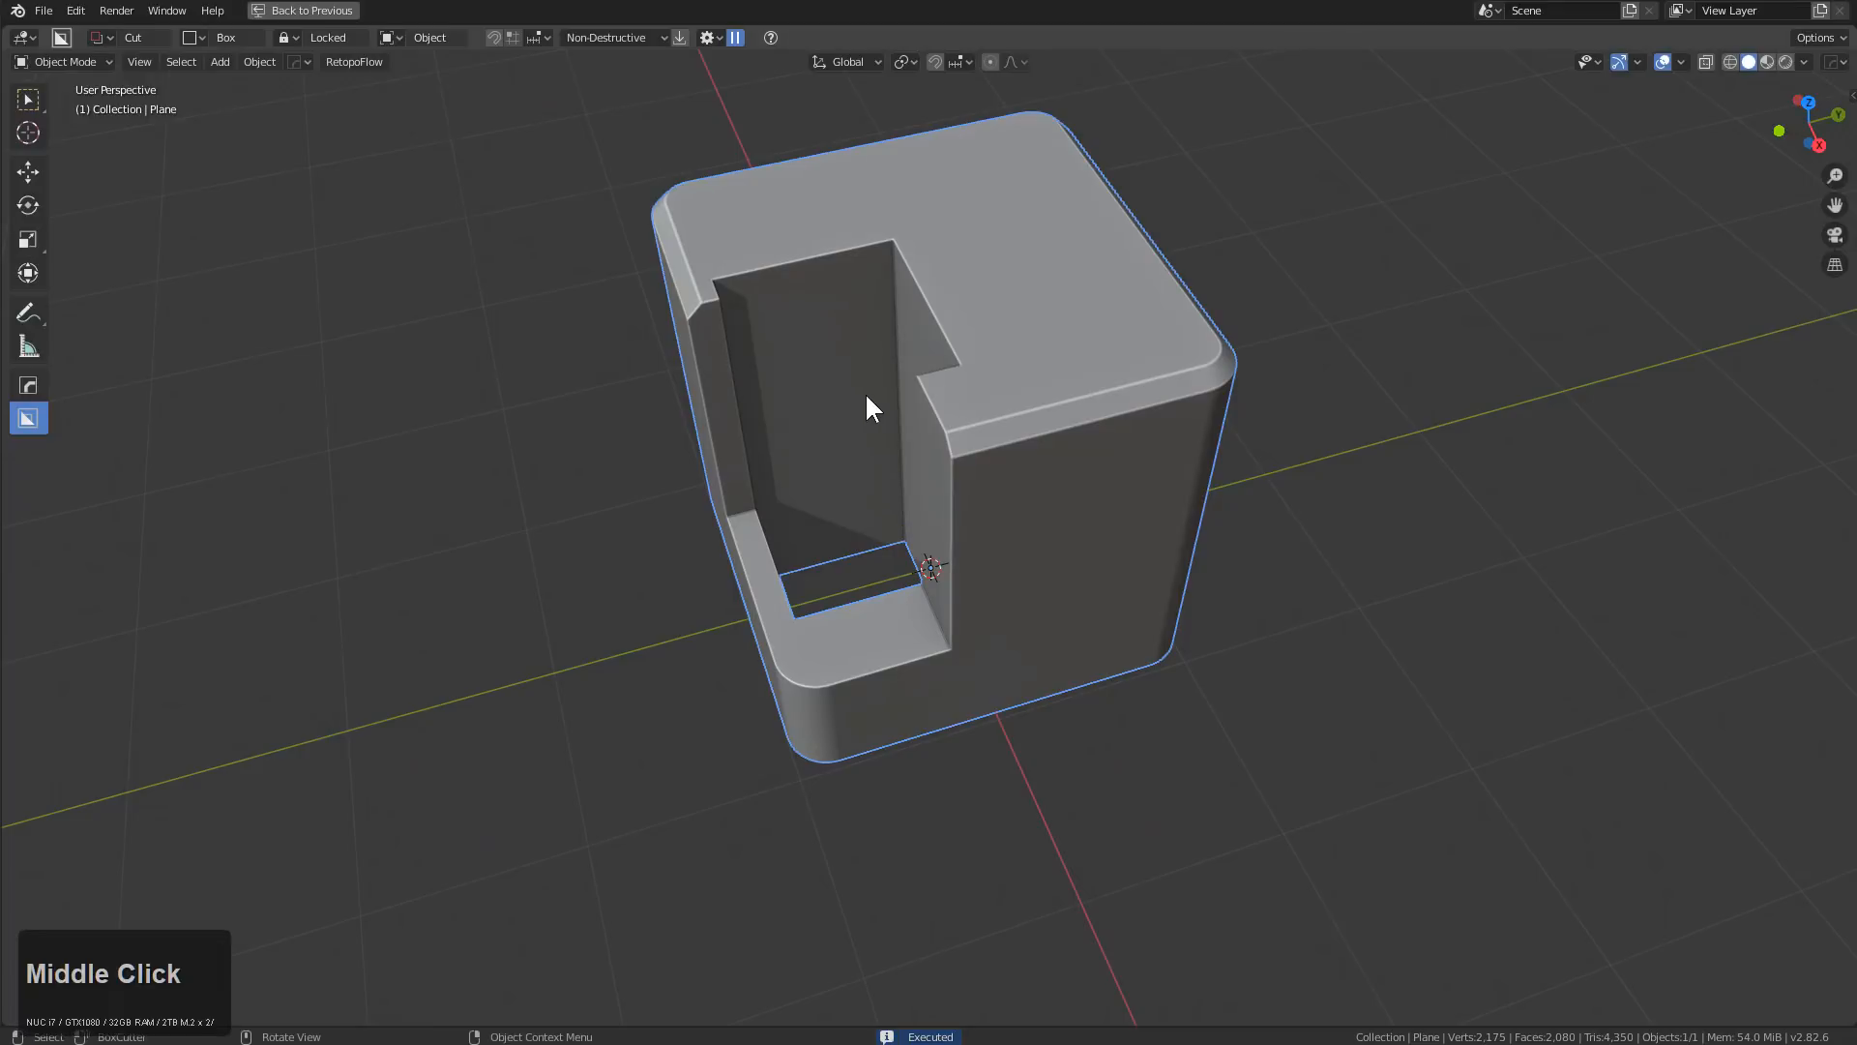
# Cut a shallow step around the notch on the top face and a narrow vertical slot beside the main opening
pyautogui.moveTo(779, 244); pyautogui.dragTo(1046, 481)
pyautogui.moveTo(1012, 456)
pyautogui.mouseDown(button='middle')
pyautogui.moveTo(1027, 462)
pyautogui.moveTo(995, 432)
pyautogui.mouseUp(button='middle')
pyautogui.moveTo(987, 394)
pyautogui.mouseDown()
pyautogui.moveTo(925, 466)
pyautogui.moveTo(999, 875)
pyautogui.mouseUp()
pyautogui.moveTo(1123, 535)
pyautogui.mouseDown(button='middle')
pyautogui.moveTo(1145, 530)
pyautogui.moveTo(1120, 526)
pyautogui.mouseUp(button='middle')
pyautogui.scroll(1, 1123, 526)
pyautogui.scroll(-1, 1124, 538)
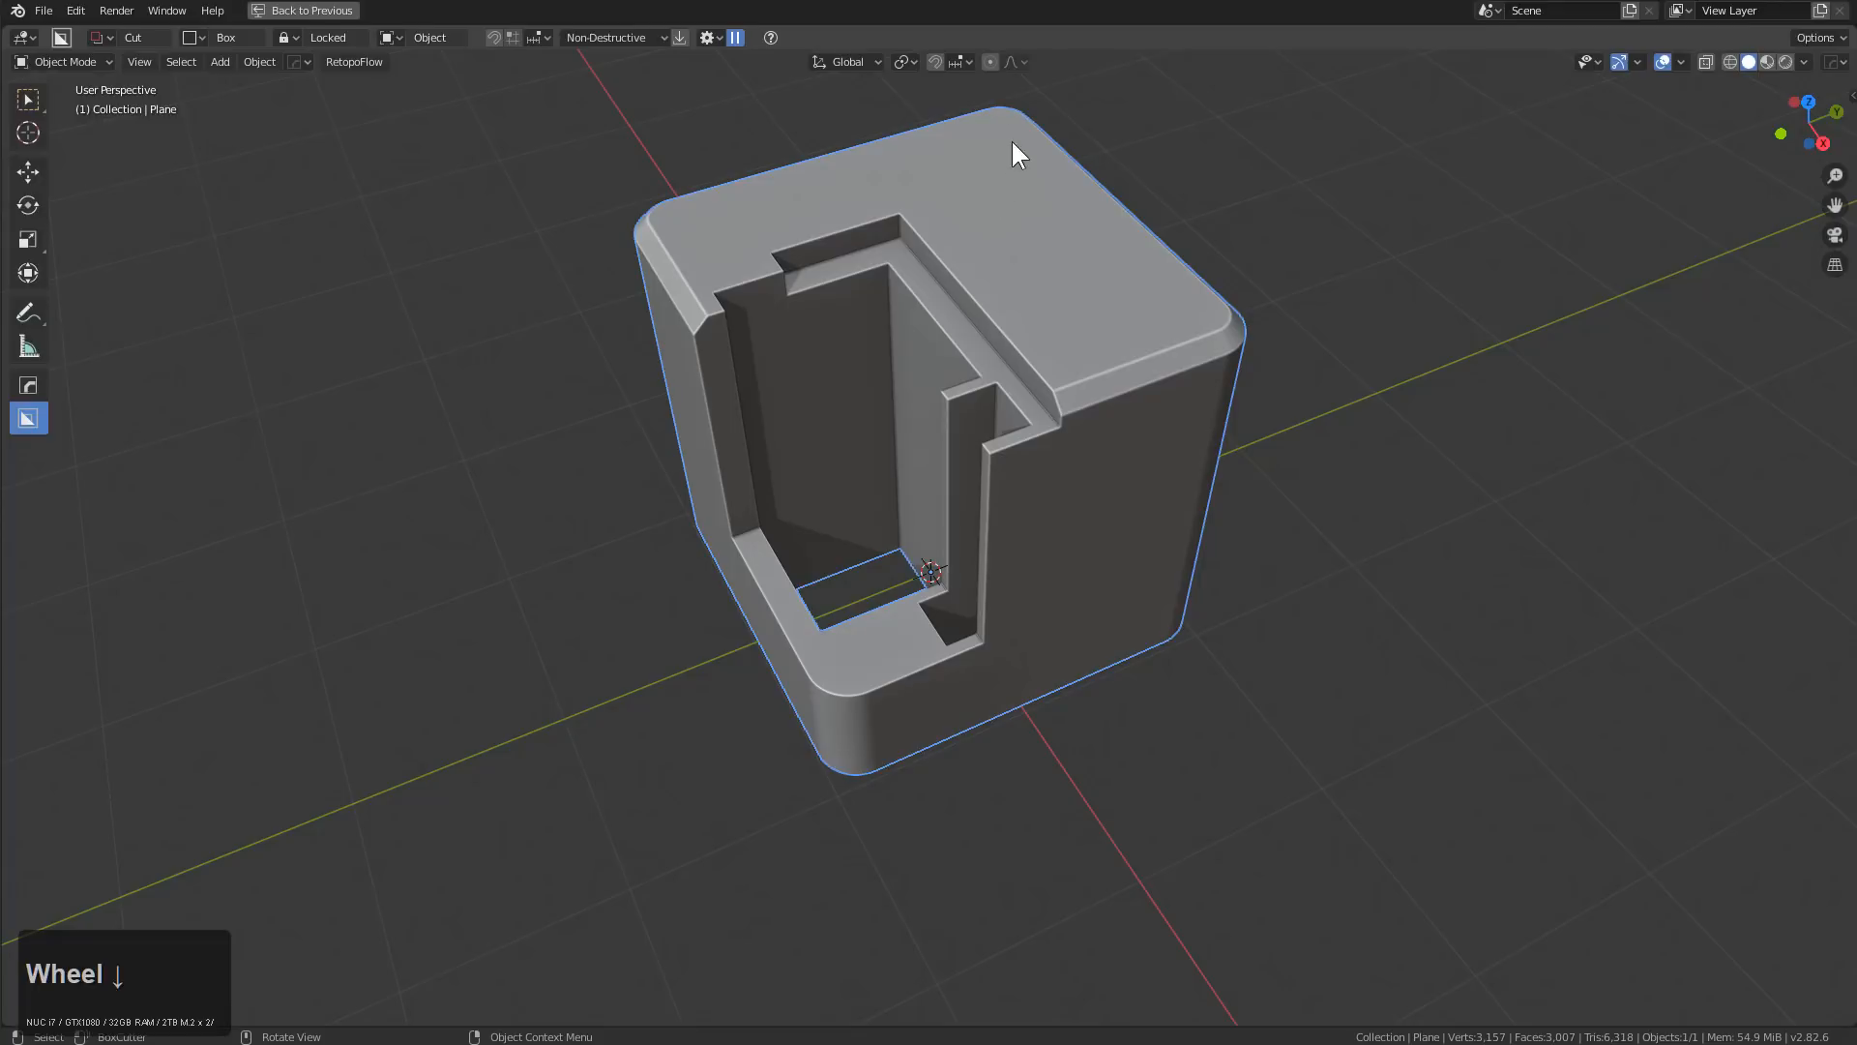
# Draw a shallow box cut across the block's top face, bevel its corners with more segments, and lock the cutter shape
pyautogui.moveTo(1004, 118)
pyautogui.mouseDown()
pyautogui.moveTo(912, 336)
pyautogui.moveTo(822, 450)
pyautogui.mouseUp()
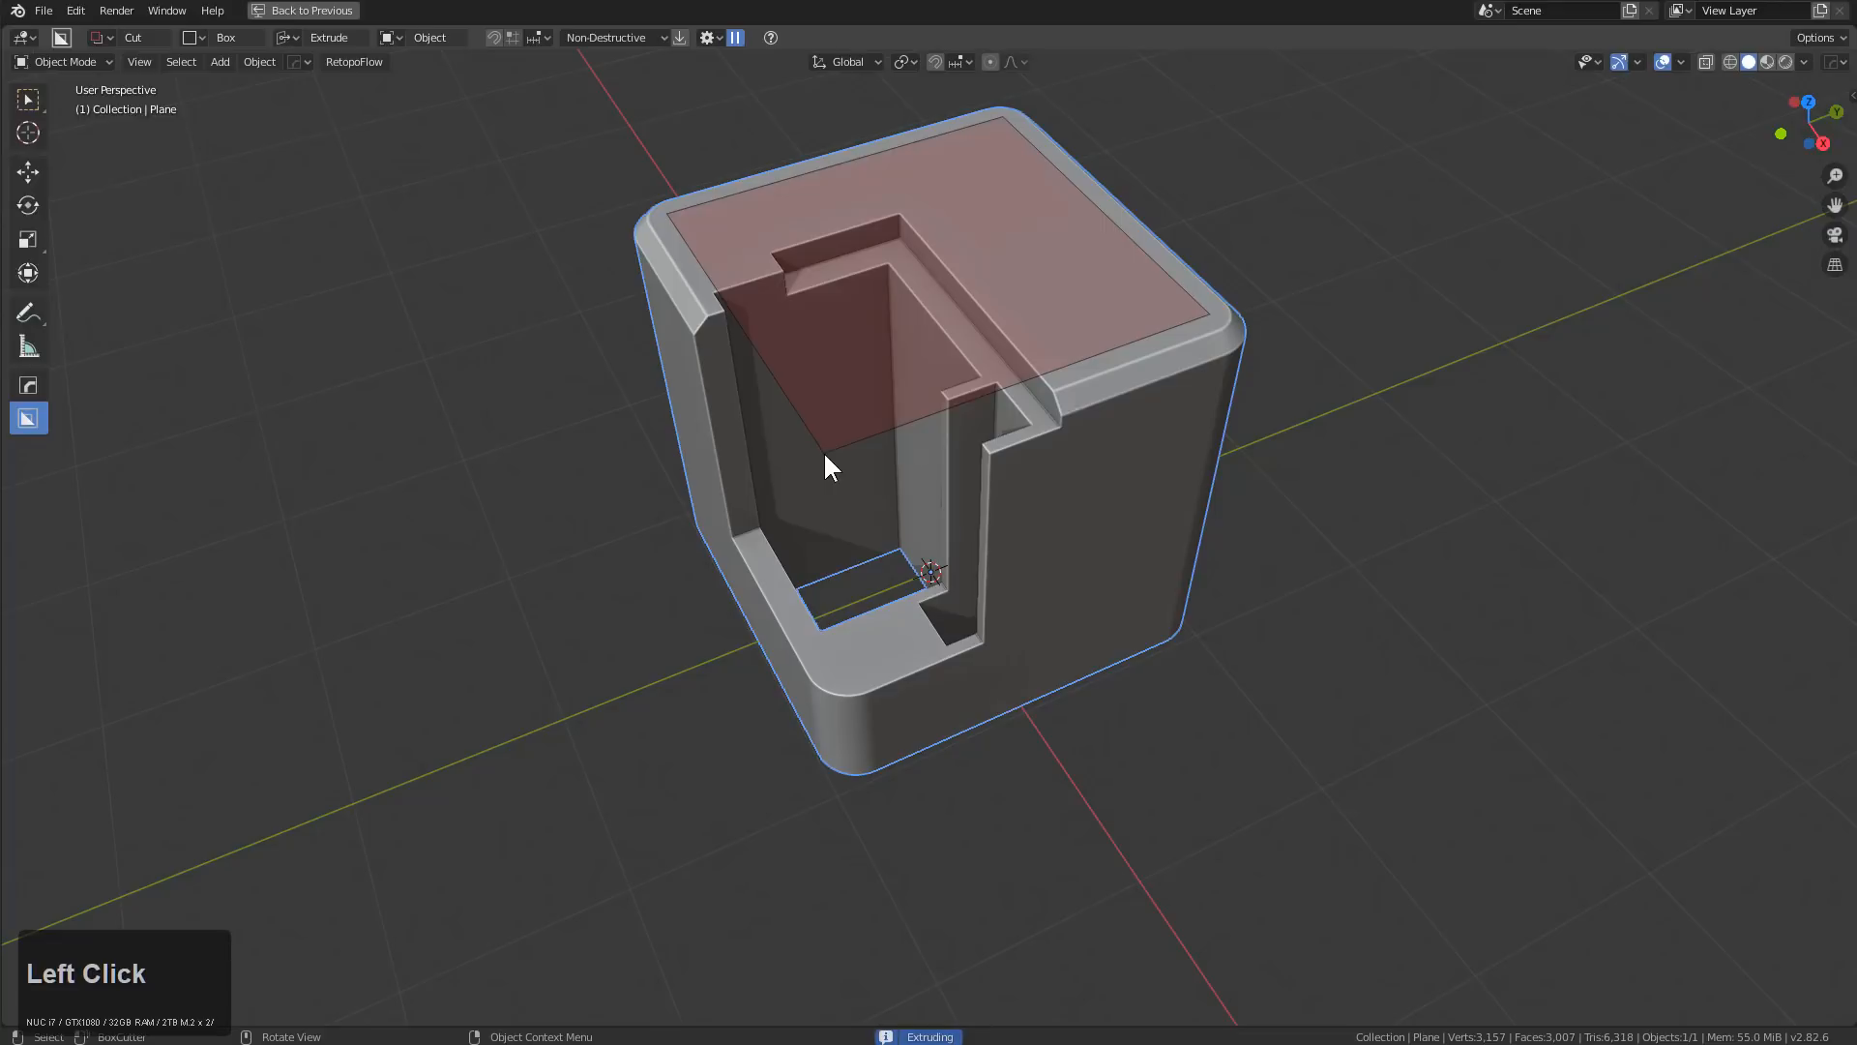
pyautogui.press('b')
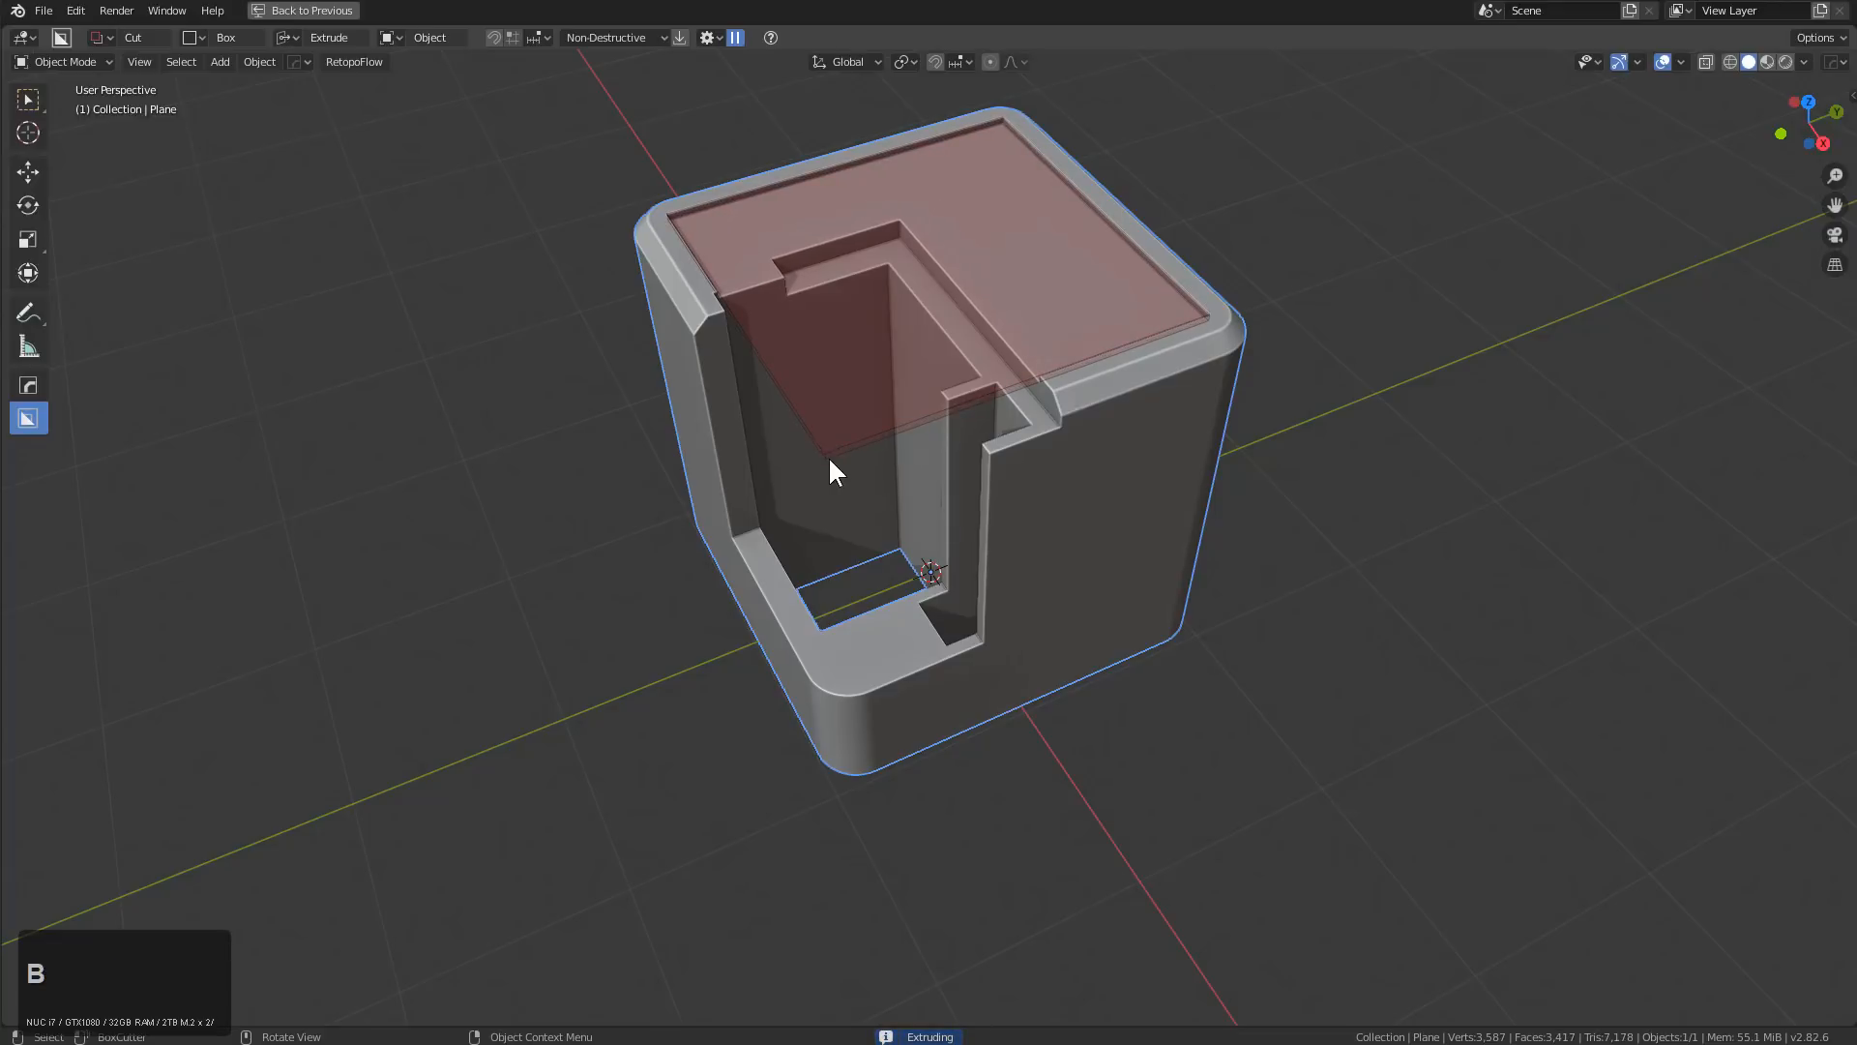
pyautogui.scroll(2, 1548, 398)
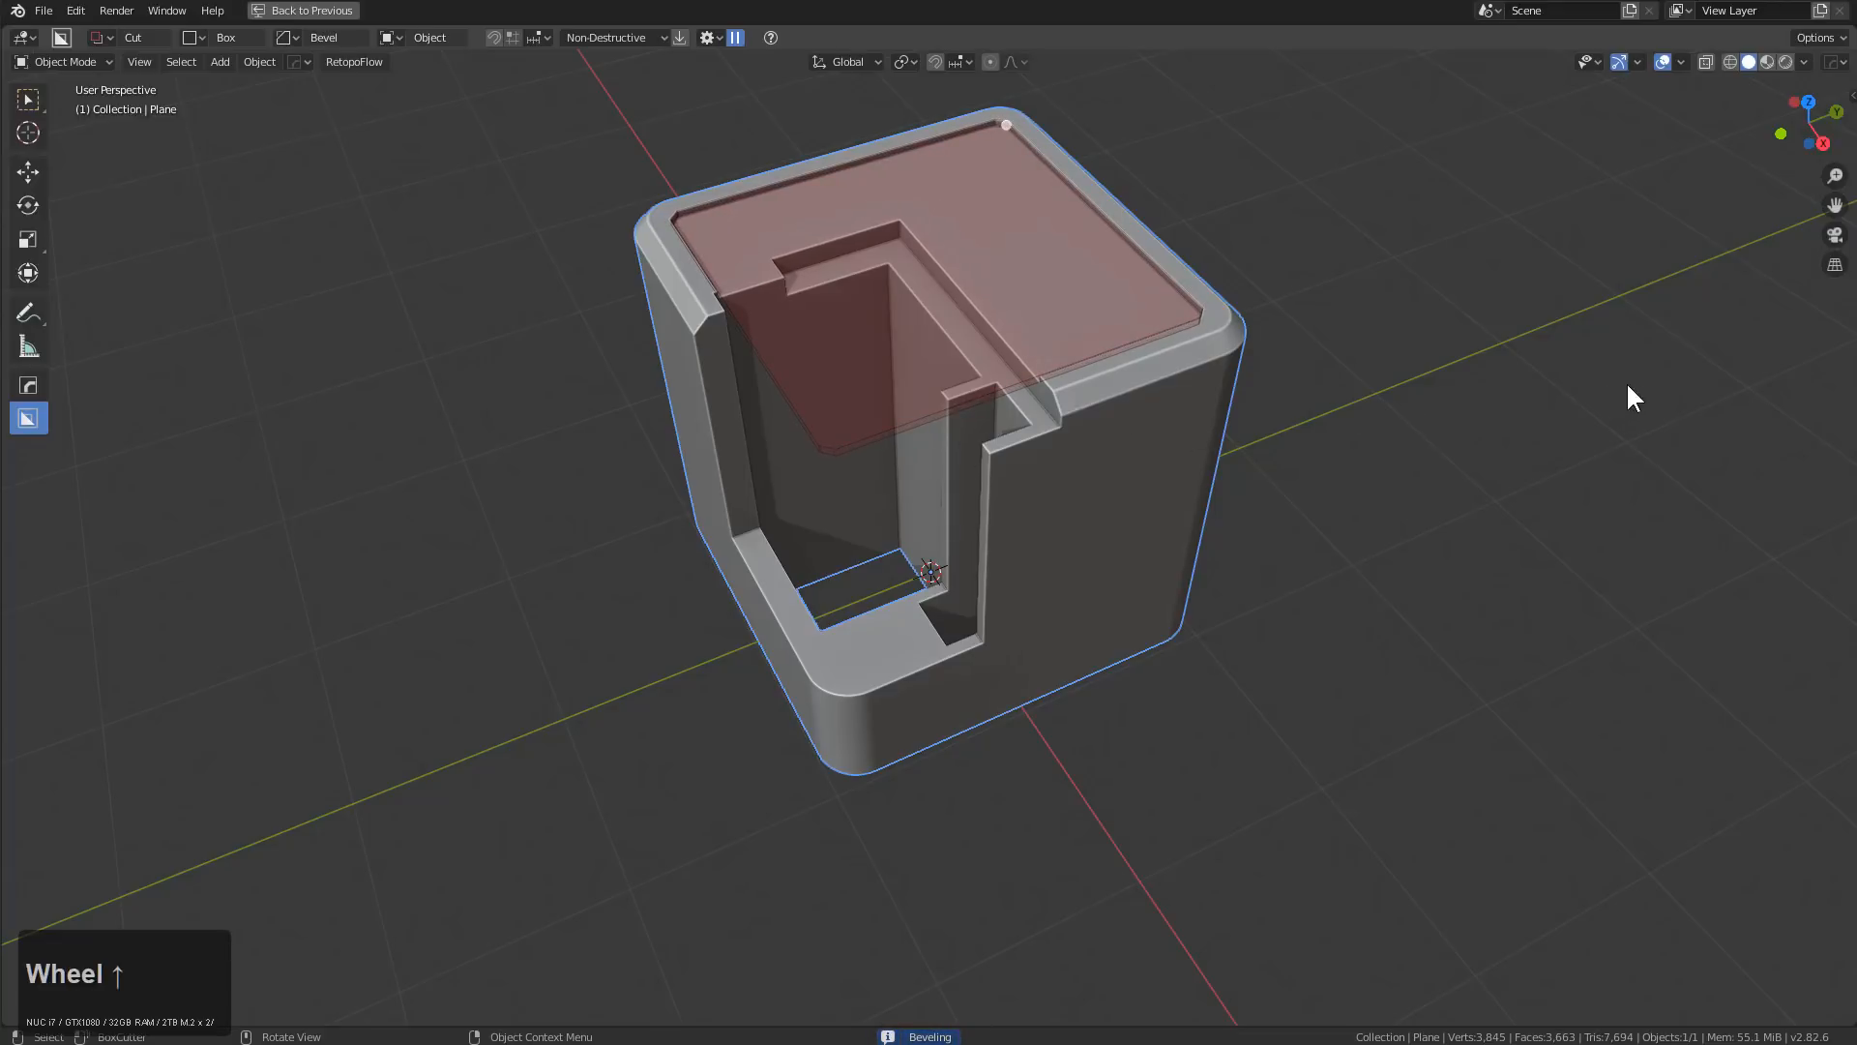
pyautogui.click(1177, 313)
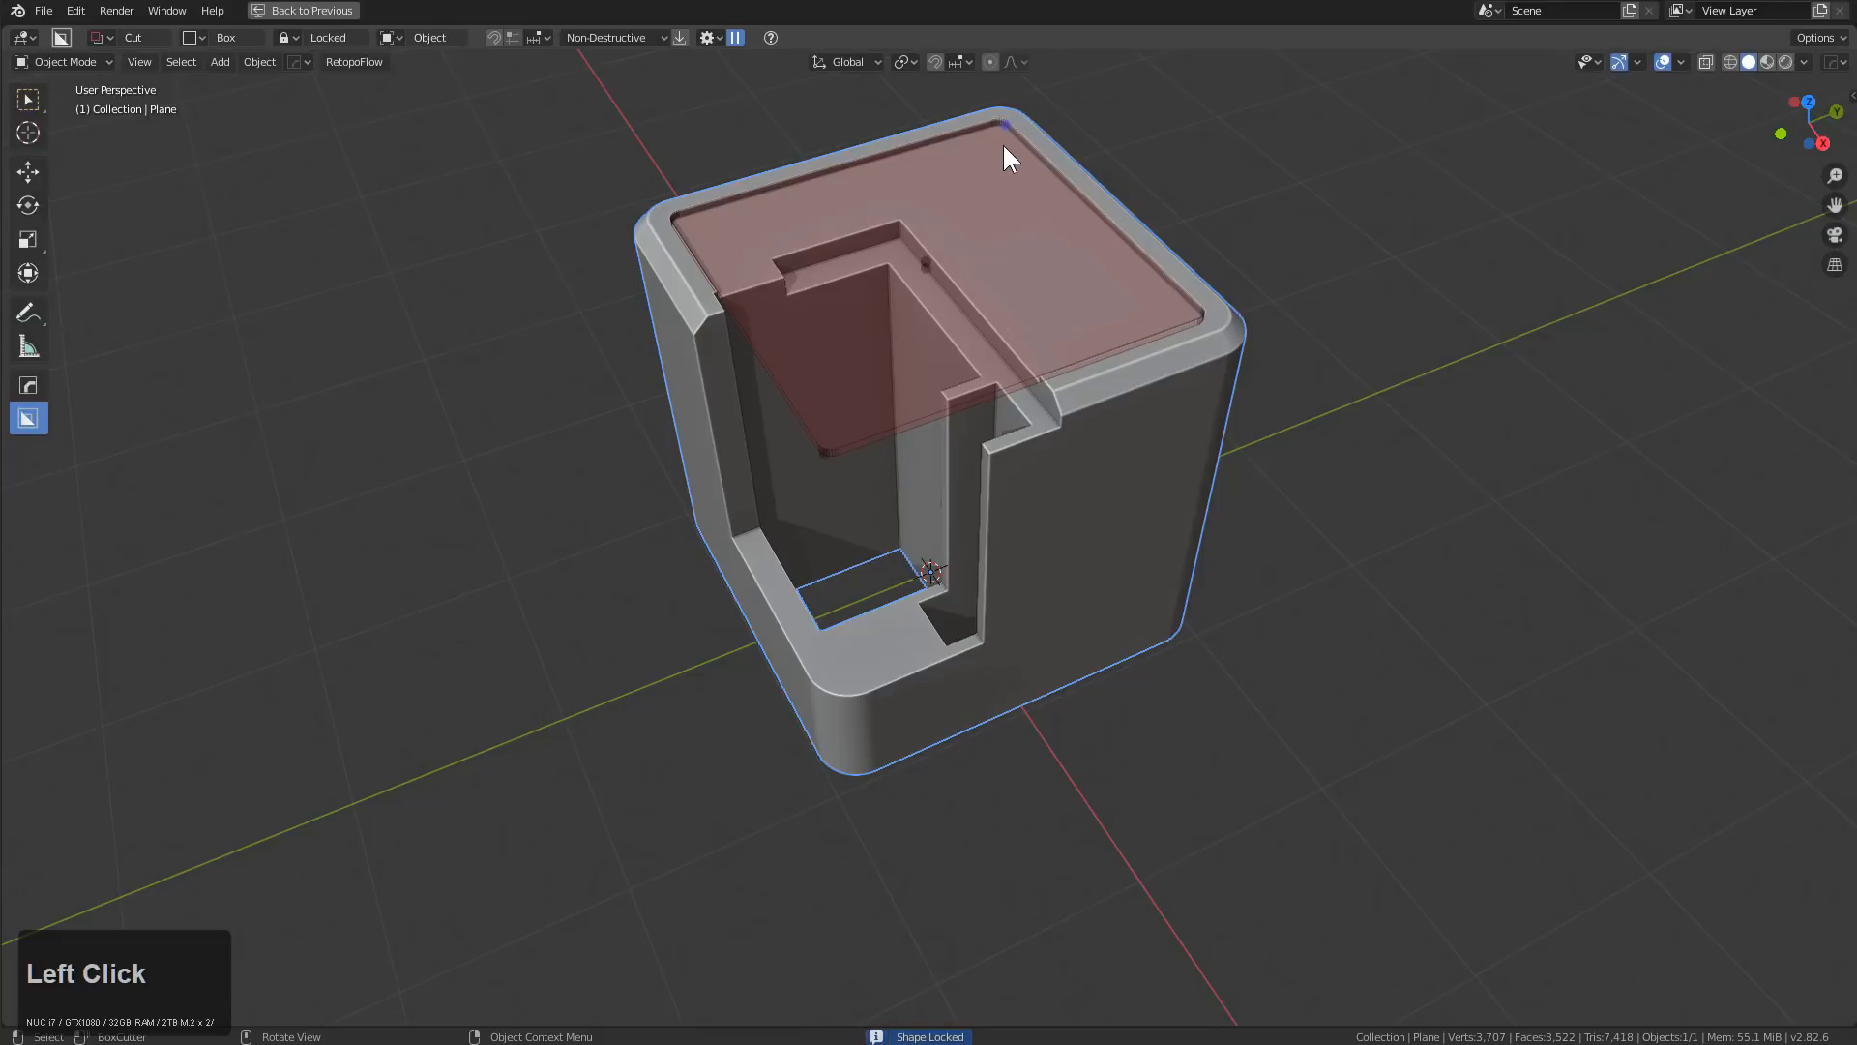
# Set the locked top-face cutter's bevel width to 0.09 m and apply the recessed panel cut
pyautogui.moveTo(1006, 125); pyautogui.dragTo(1173, 303)
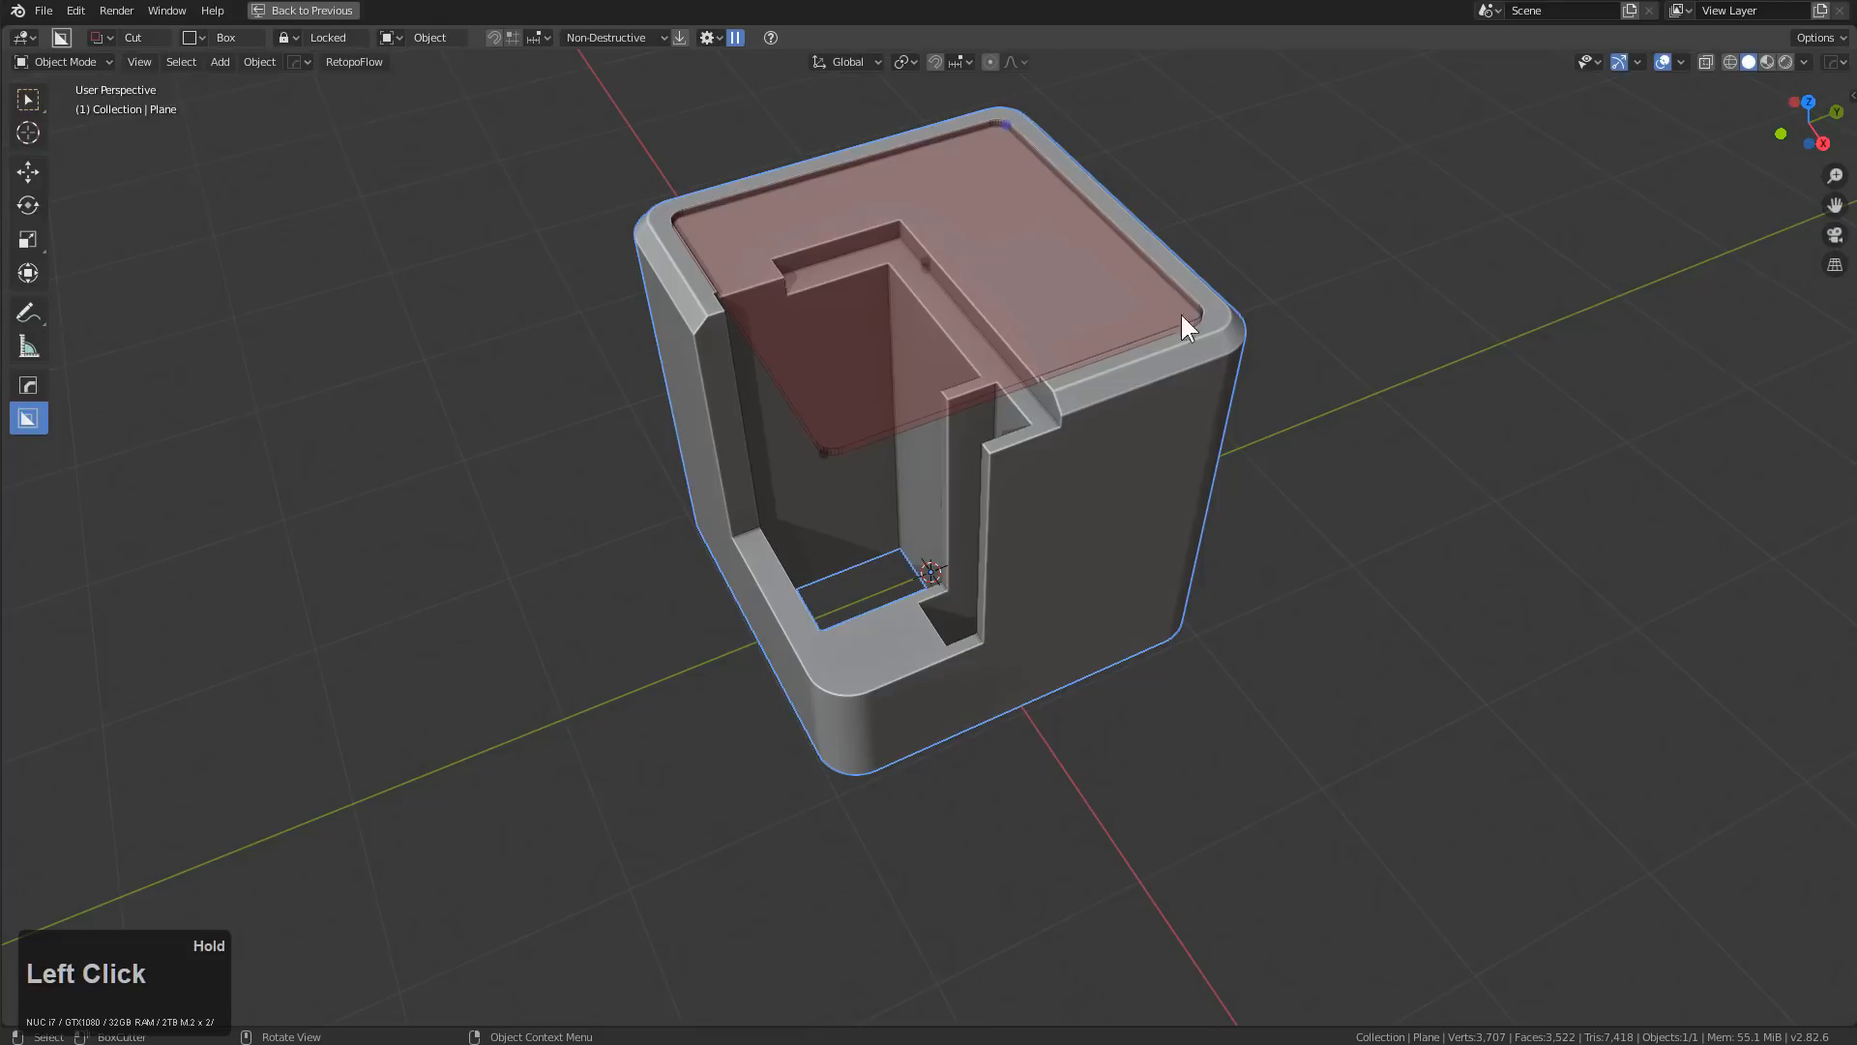
pyautogui.press('d')
pyautogui.moveTo(1372, 411); pyautogui.dragTo(1395, 410)
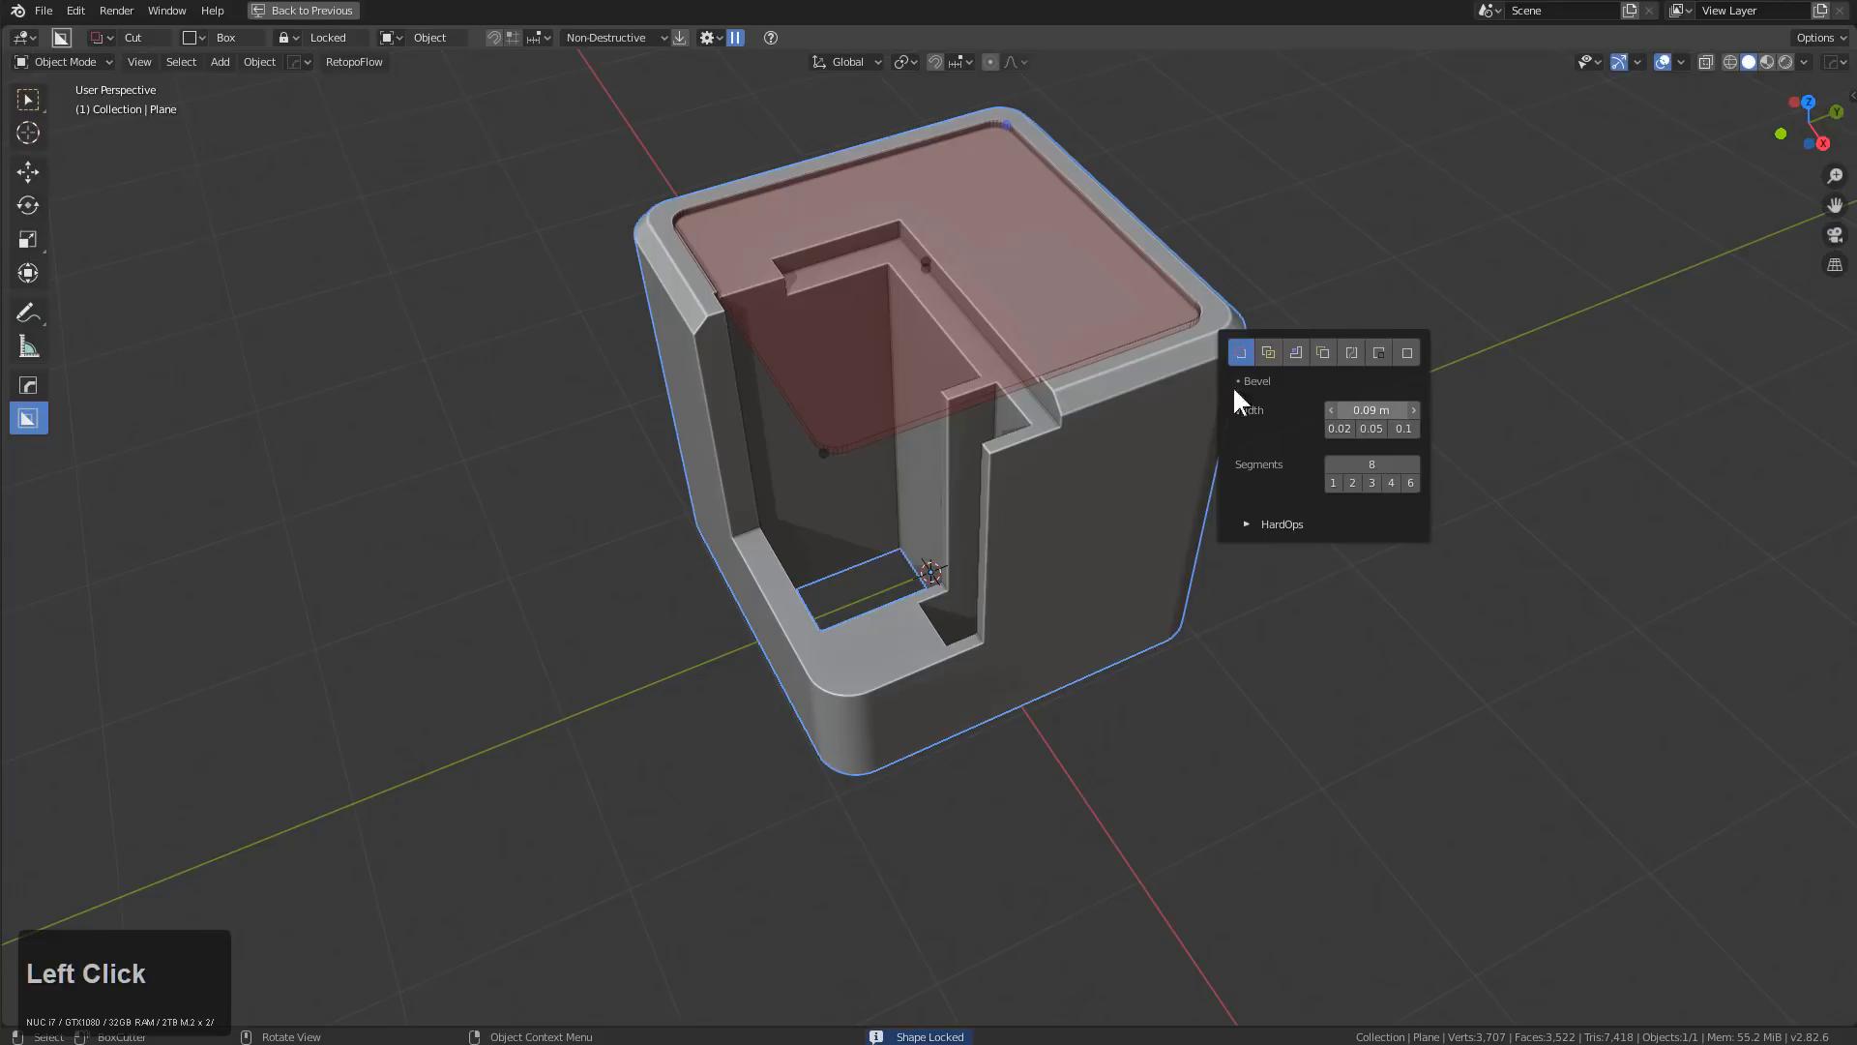
pyautogui.click(1124, 311)
pyautogui.moveTo(1076, 323); pyautogui.dragTo(968, 329, button='middle')
pyautogui.scroll(1, 1041, 325)
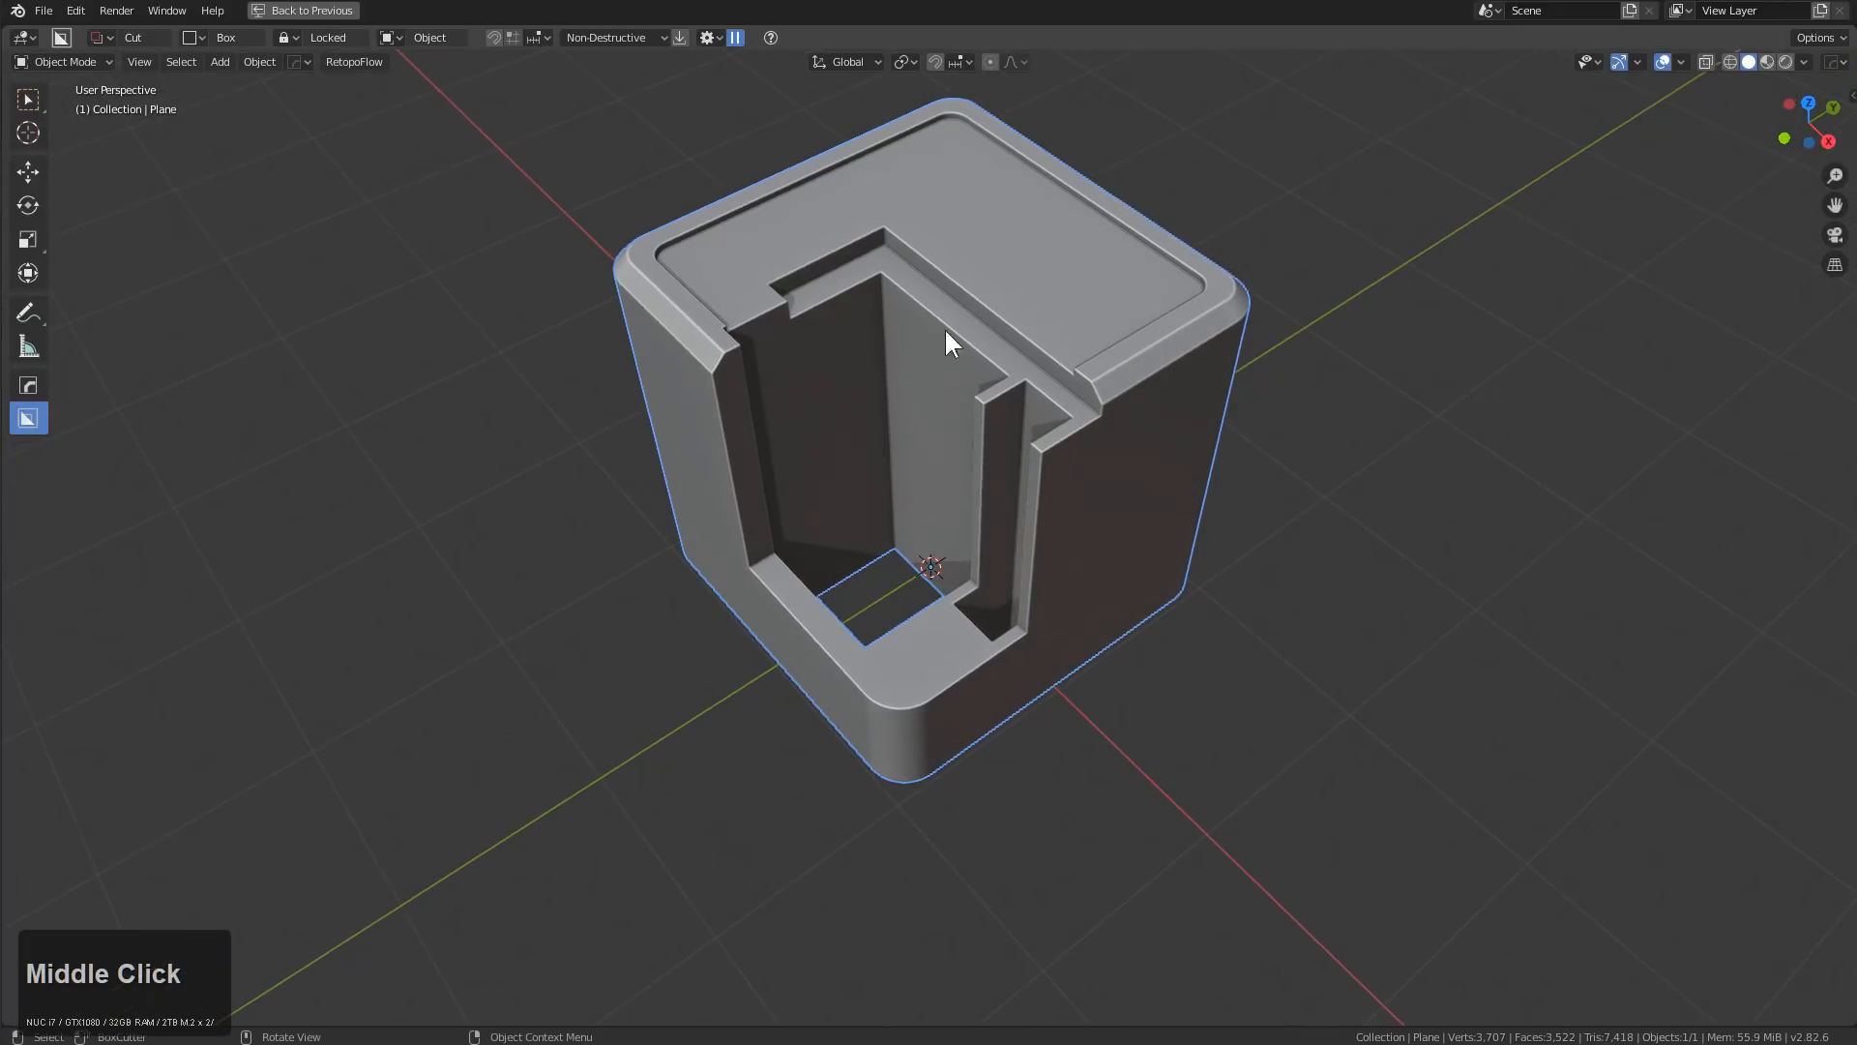
# Cut a box down through the main opening's inner rear corner and a narrow vertical groove along its inner wall
pyautogui.moveTo(879, 253); pyautogui.dragTo(883, 497)
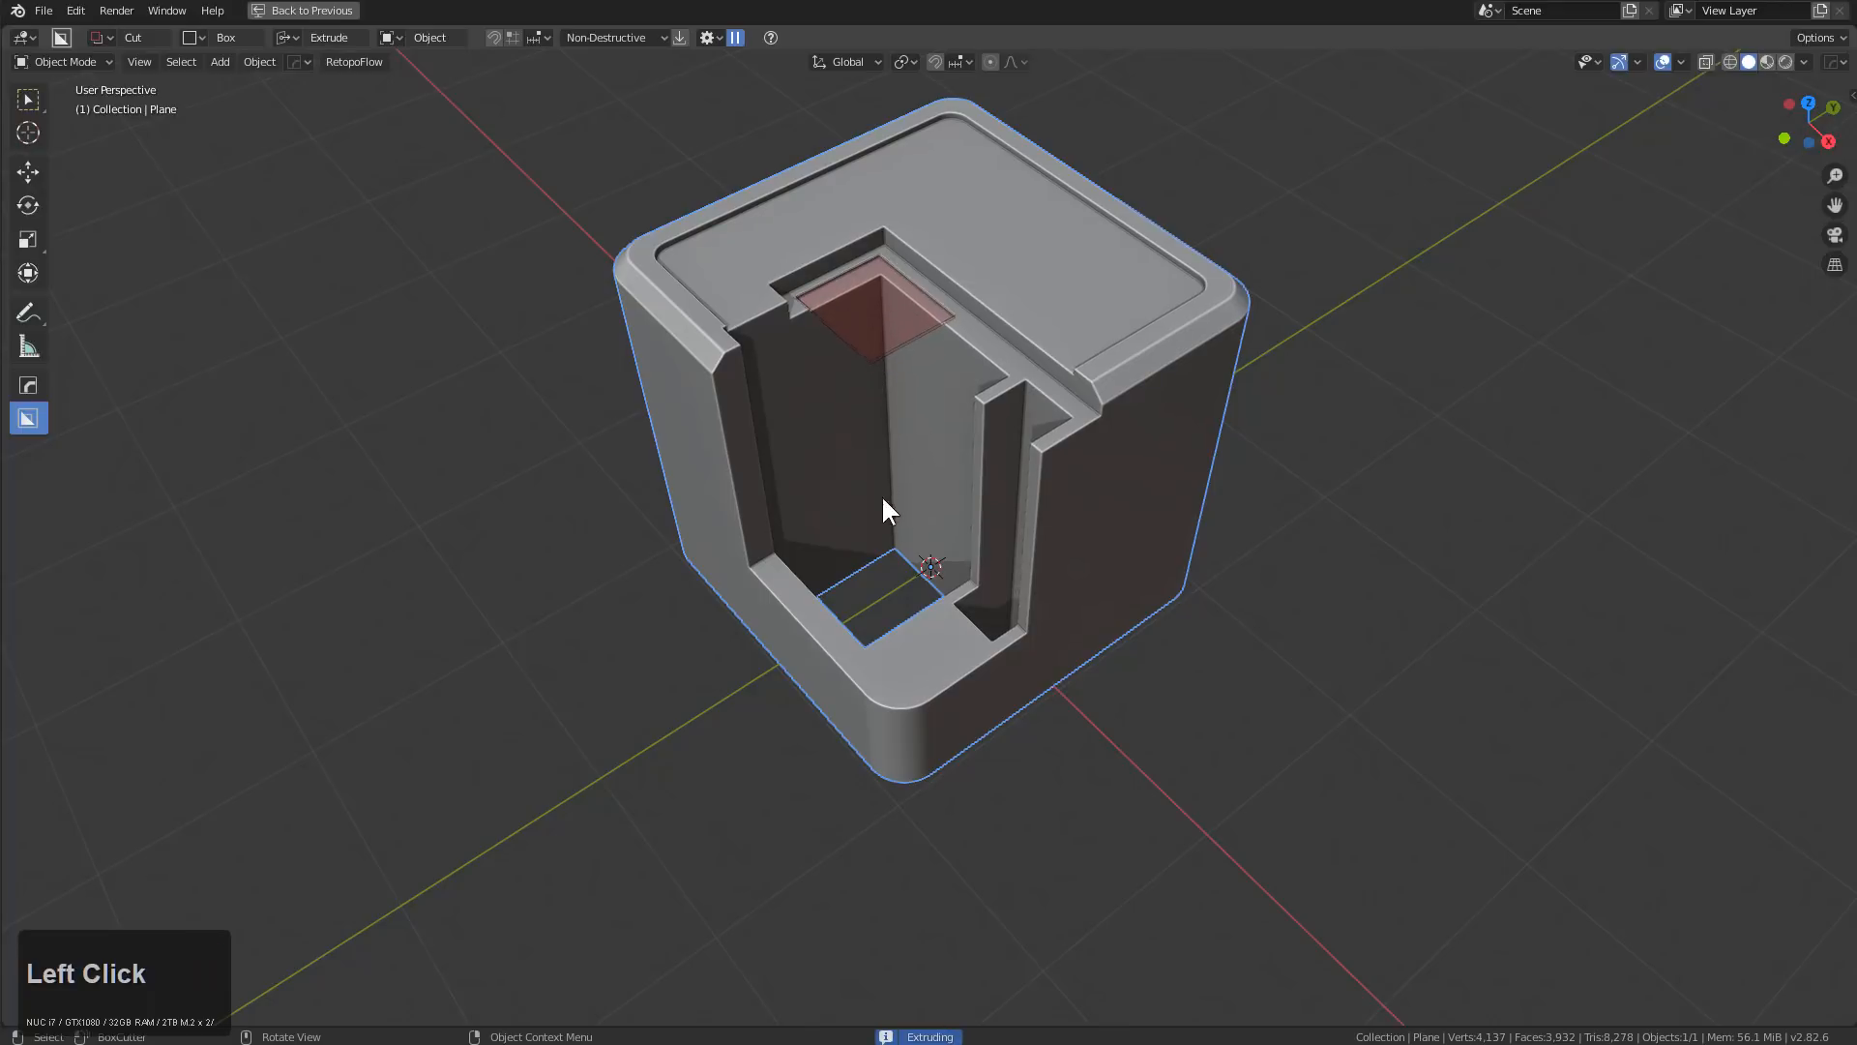
pyautogui.click(932, 638)
pyautogui.moveTo(938, 571); pyautogui.dragTo(1012, 541, button='middle')
pyautogui.scroll(2, 1012, 324)
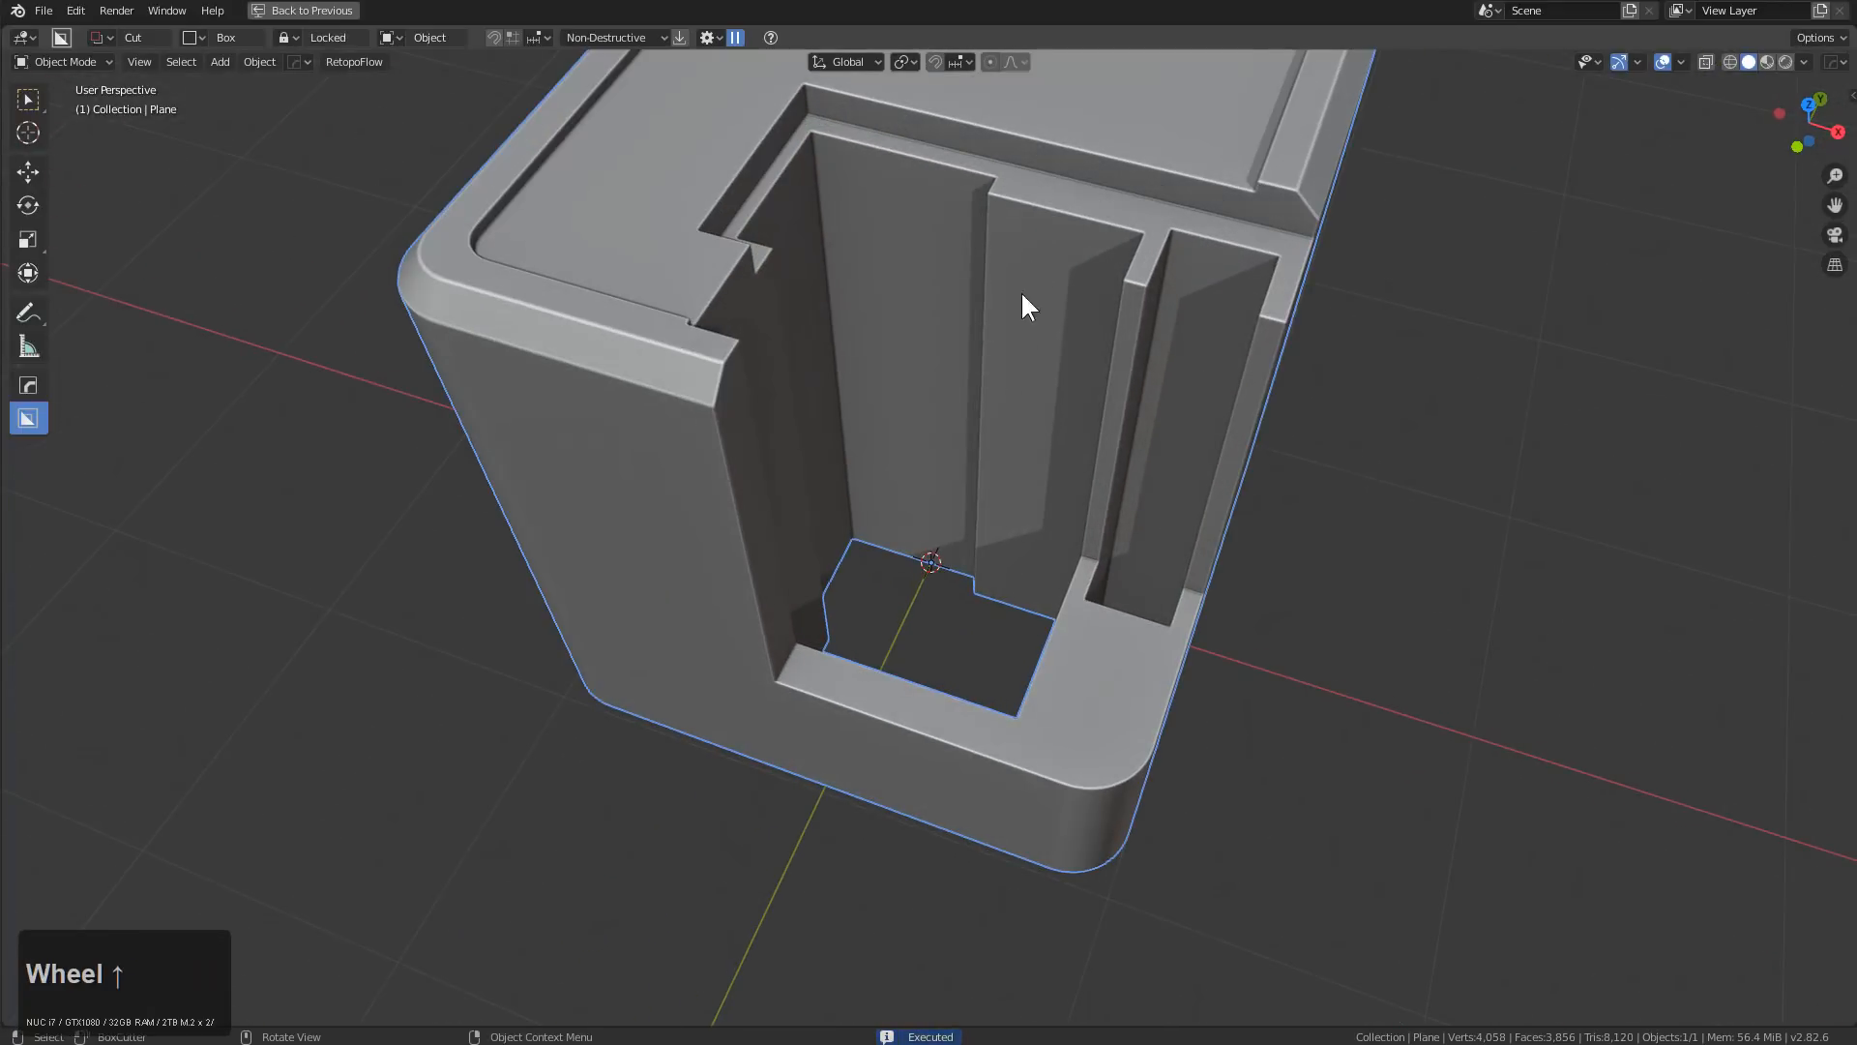
pyautogui.moveTo(1026, 182); pyautogui.dragTo(1100, 236)
pyautogui.click(1100, 236)
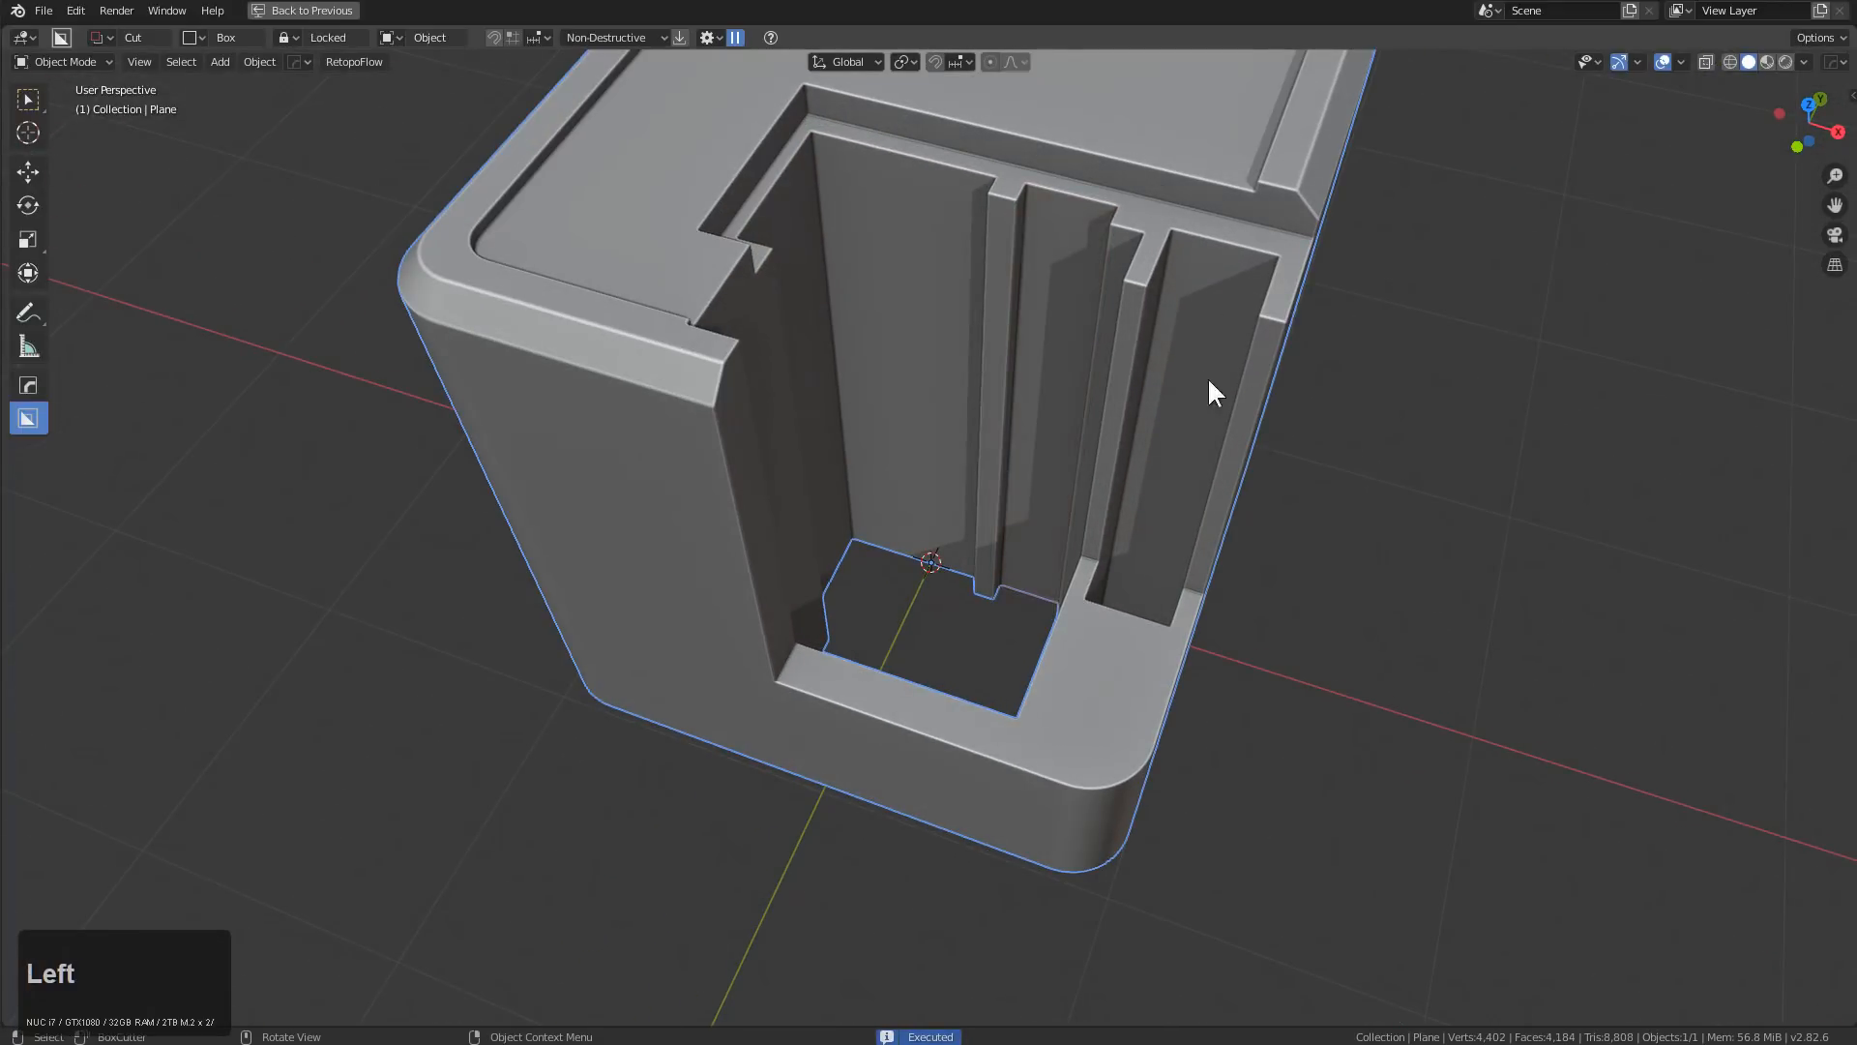
# Cut a rectangular pocket down through the front ledge beside the main opening
pyautogui.moveTo(1220, 368); pyautogui.dragTo(1093, 497, button='middle')
pyautogui.scroll(-2, 921, 636)
pyautogui.moveTo(954, 625)
pyautogui.mouseDown()
pyautogui.moveTo(909, 714)
pyautogui.moveTo(921, 728)
pyautogui.mouseUp()
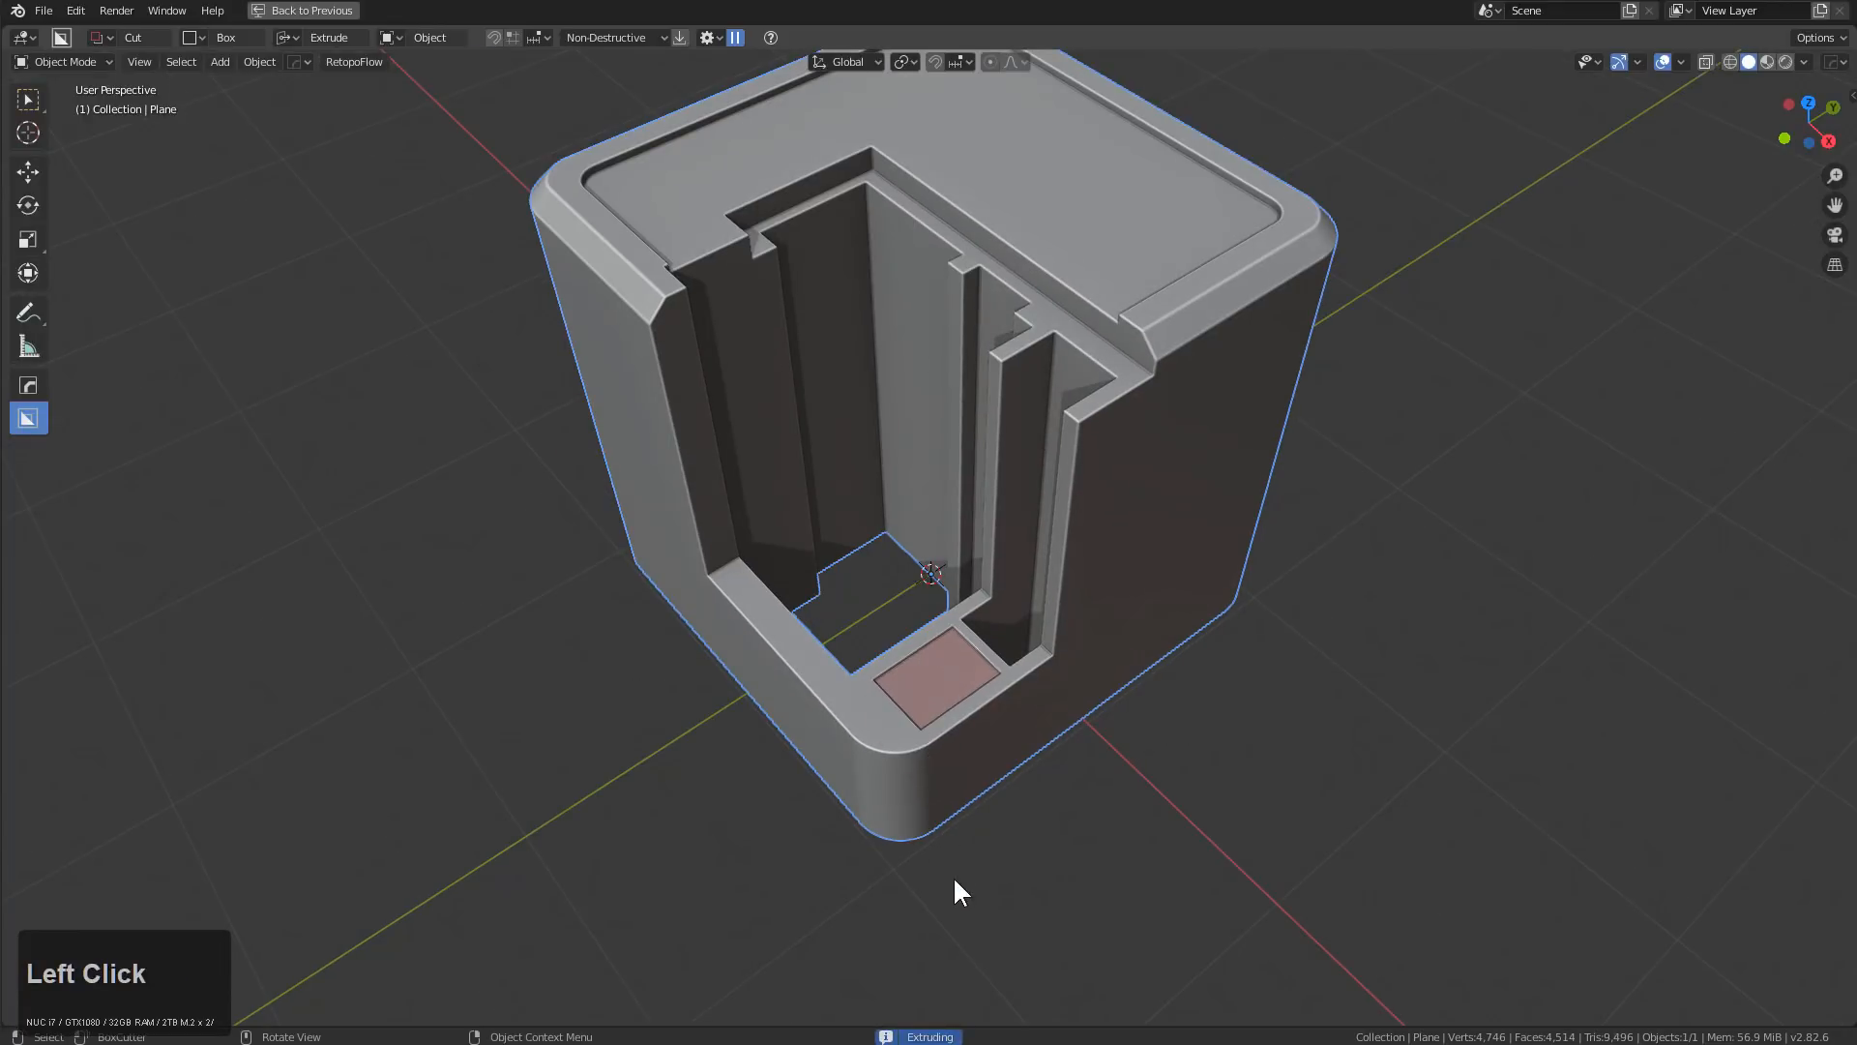
pyautogui.press('capslock')
pyautogui.click(978, 733)
pyautogui.moveTo(978, 733); pyautogui.dragTo(1007, 691, button='middle')
pyautogui.scroll(2, 997, 665)
pyautogui.scroll(-2, 991, 654)
# Cut a stepped box recess into the upper end of the narrow vertical slot
pyautogui.moveTo(1002, 580); pyautogui.dragTo(1076, 422, button='middle')
pyautogui.click(1071, 398)
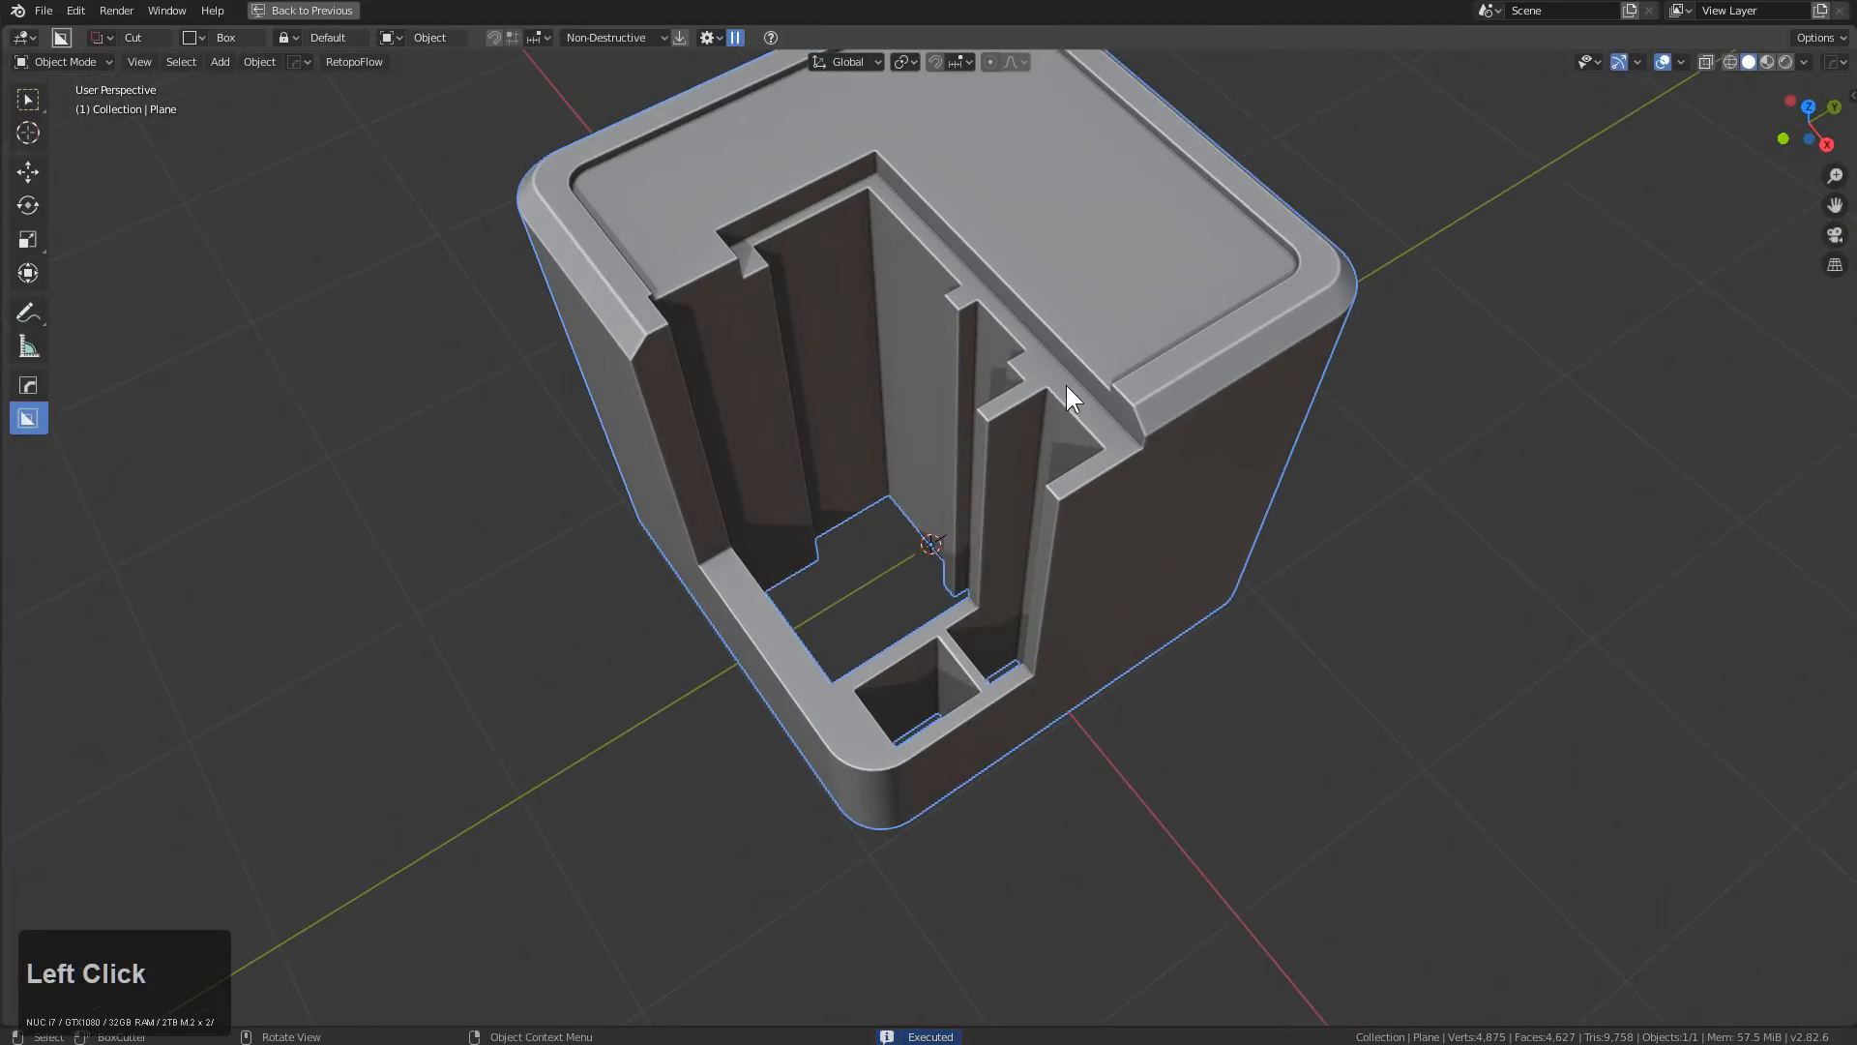
pyautogui.moveTo(1052, 374); pyautogui.dragTo(999, 547)
pyautogui.click(937, 380)
# Cut a shallow recess around the main opening's rear corner and a second shallow rectangular recess beside it on the top face
pyautogui.moveTo(937, 380)
pyautogui.mouseDown(button='middle')
pyautogui.moveTo(929, 469)
pyautogui.moveTo(1058, 439)
pyautogui.moveTo(921, 412)
pyautogui.moveTo(944, 484)
pyautogui.moveTo(944, 363)
pyautogui.moveTo(849, 363)
pyautogui.mouseUp(button='middle')
pyautogui.moveTo(830, 399); pyautogui.dragTo(1094, 385)
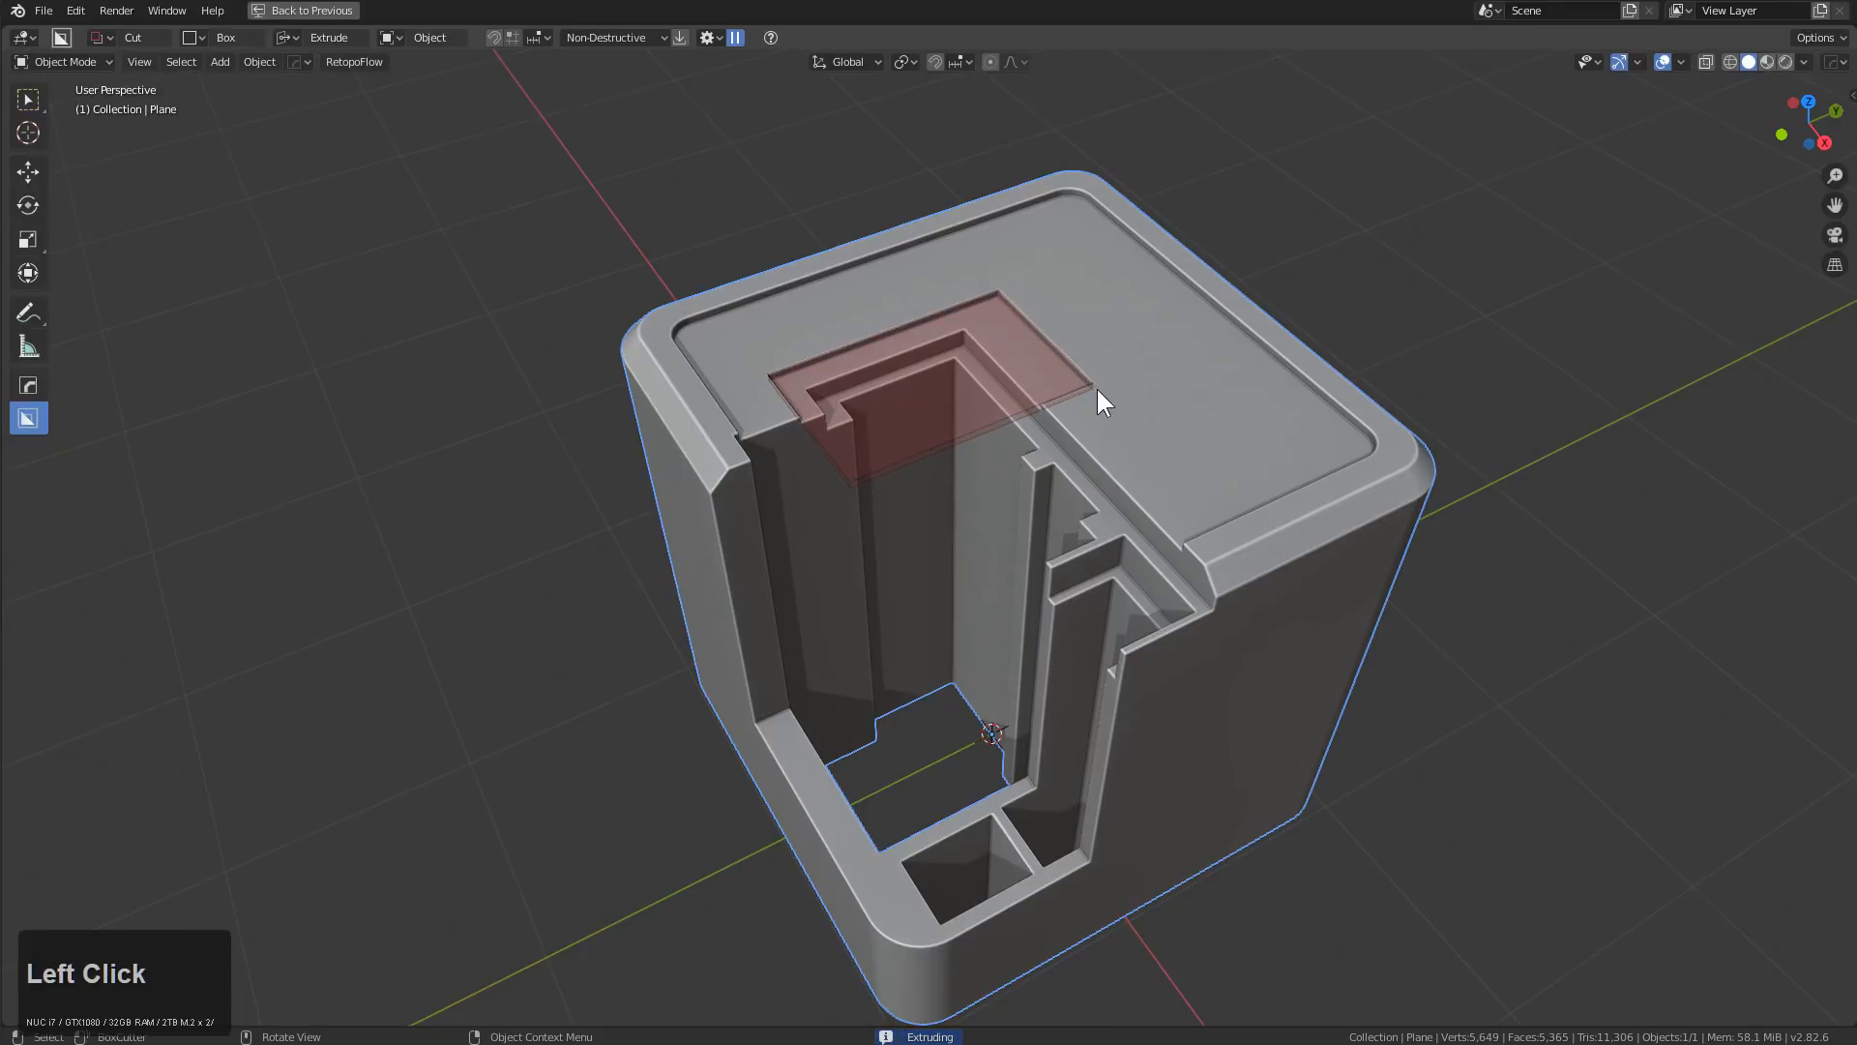
pyautogui.scroll(-2, 1064, 425)
pyautogui.moveTo(1049, 456); pyautogui.dragTo(1100, 455, button='middle')
pyautogui.moveTo(1132, 356); pyautogui.dragTo(1122, 549)
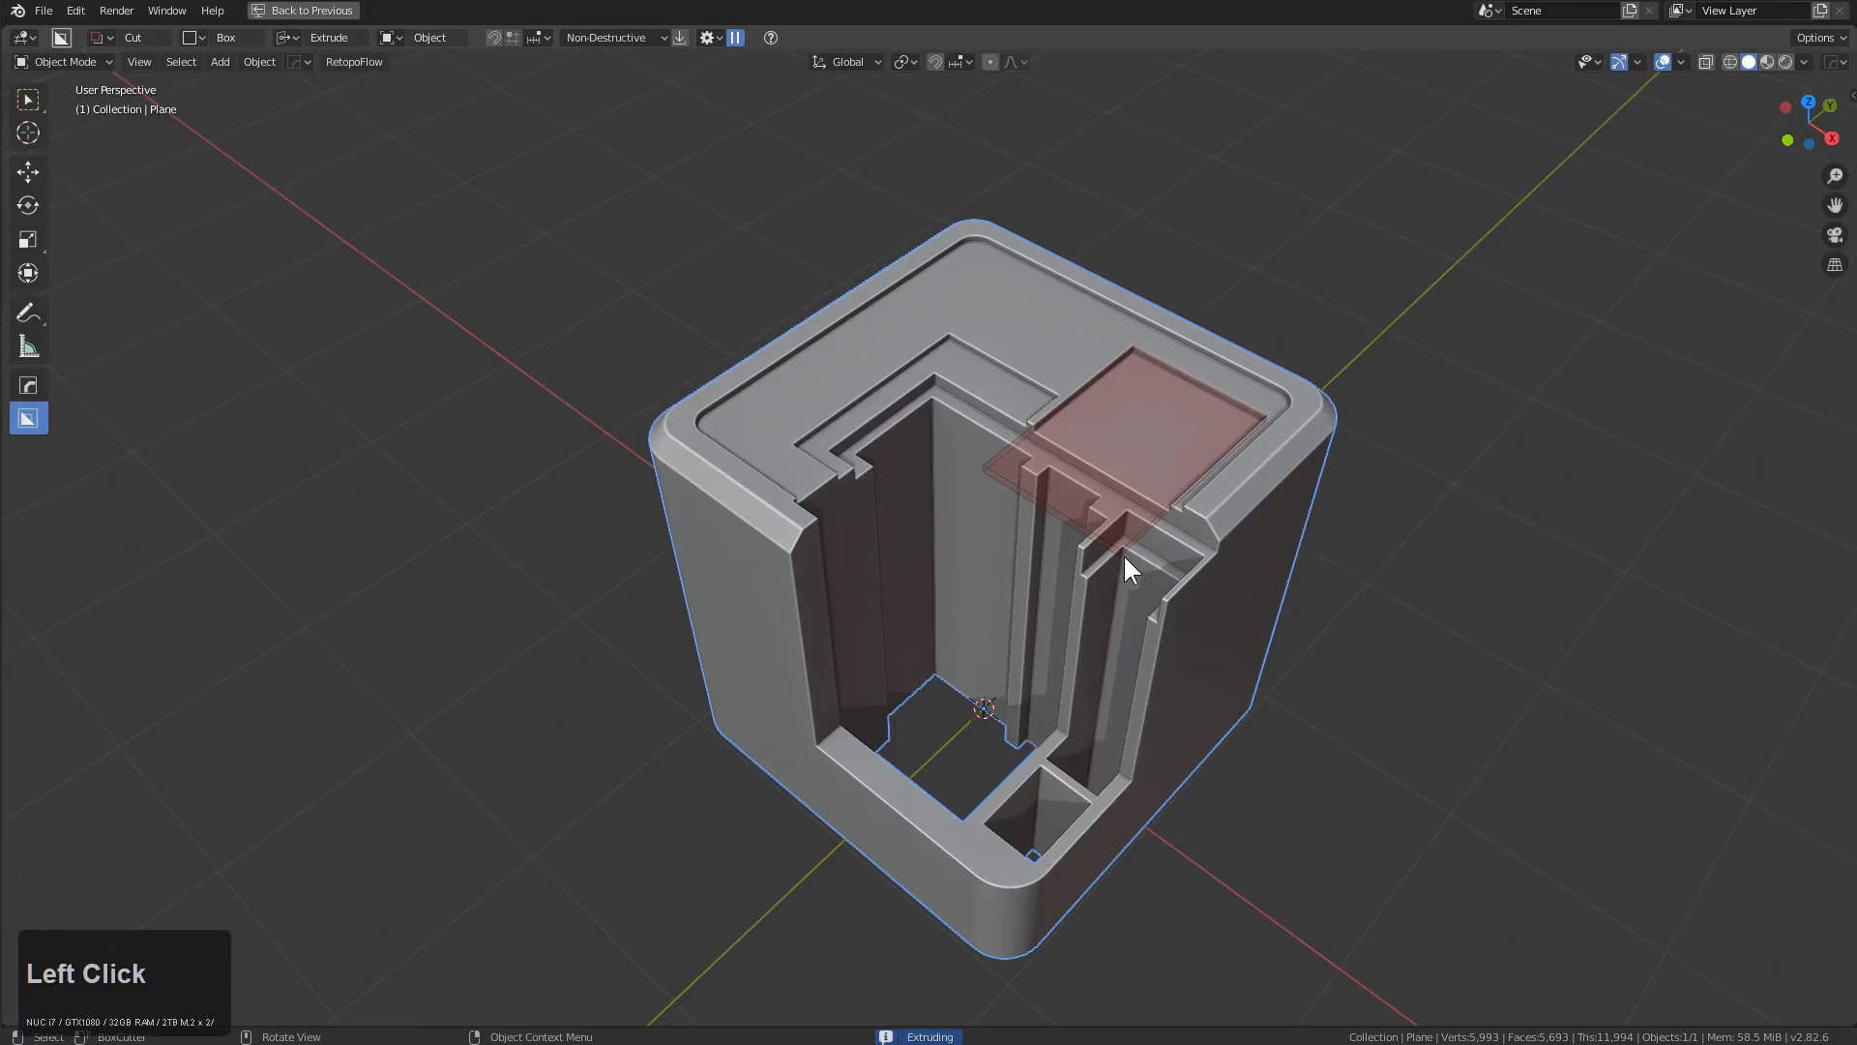
pyautogui.click(929, 438)
pyautogui.moveTo(929, 434); pyautogui.dragTo(1139, 519, button='middle')
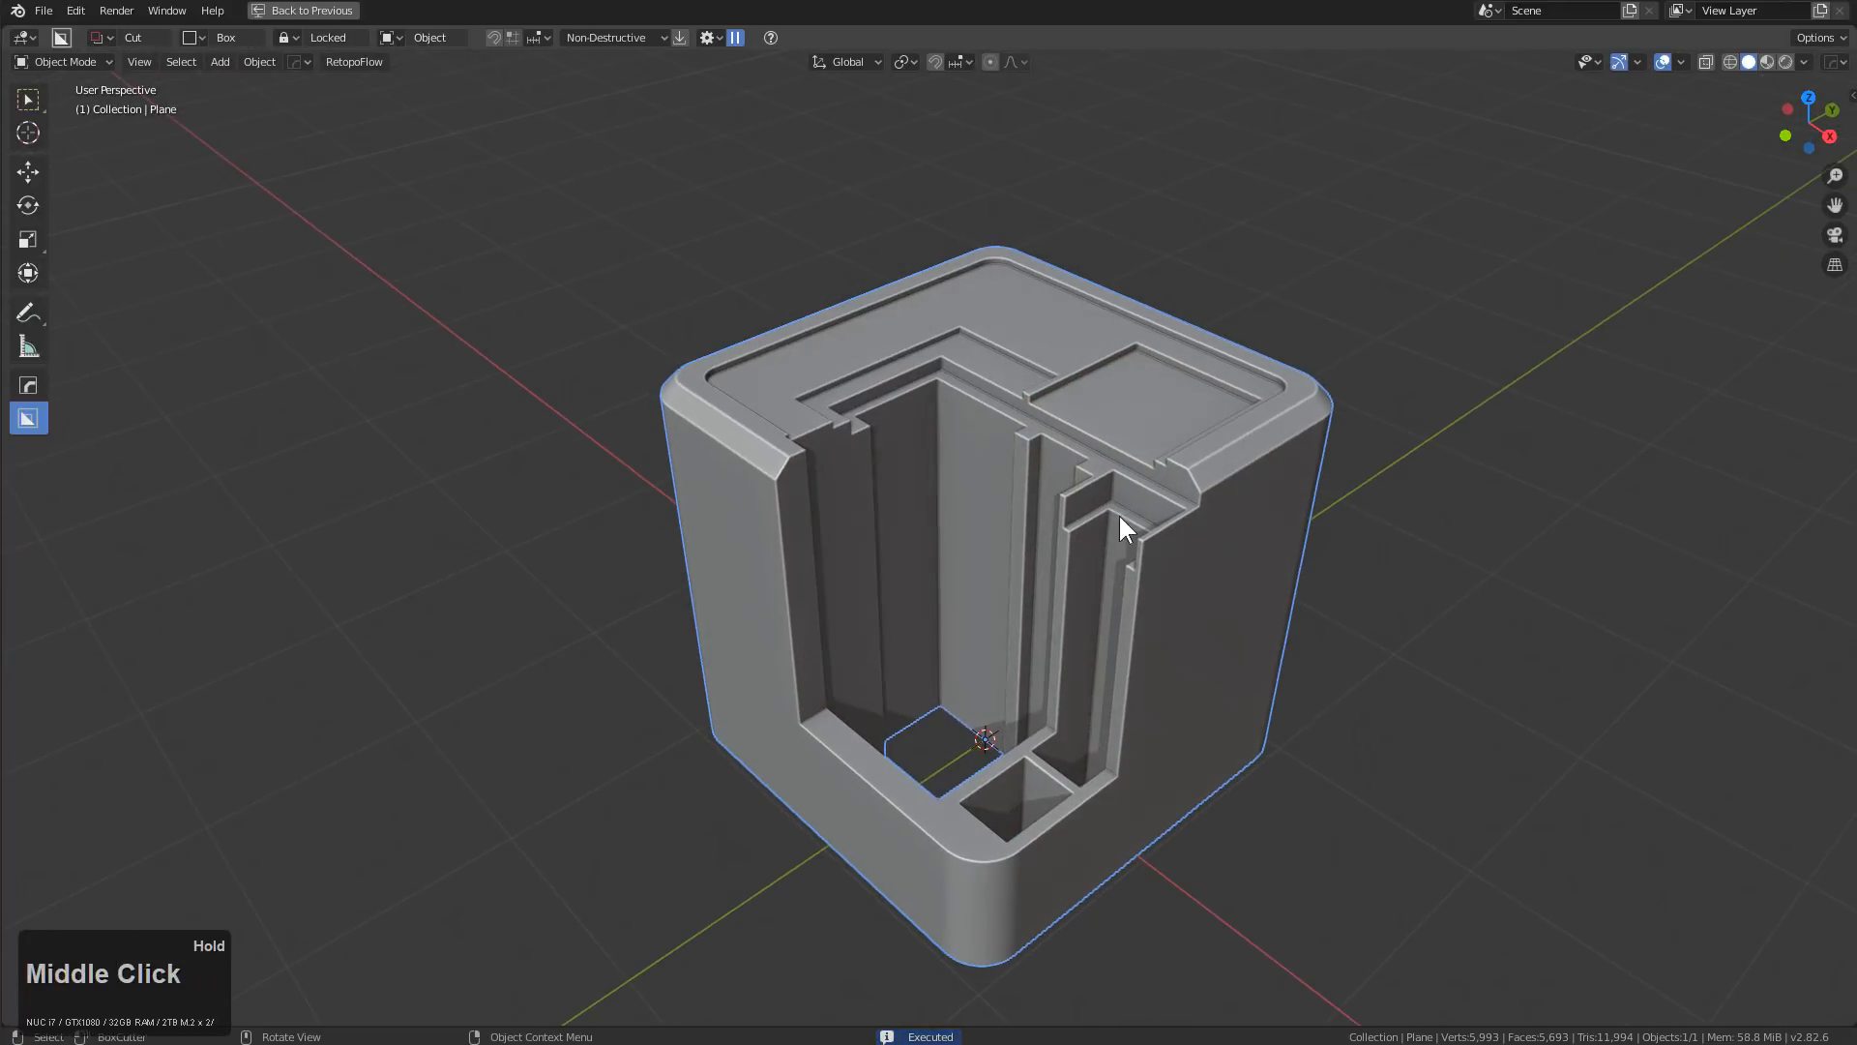
# Cut a thin outlined panel with Solidify into the main opening's inner side wall and a narrow vertical groove along that panel's front edge
pyautogui.scroll(2, 870, 474)
pyautogui.moveTo(871, 474); pyautogui.dragTo(815, 470, button='middle')
pyautogui.moveTo(760, 441); pyautogui.dragTo(924, 525)
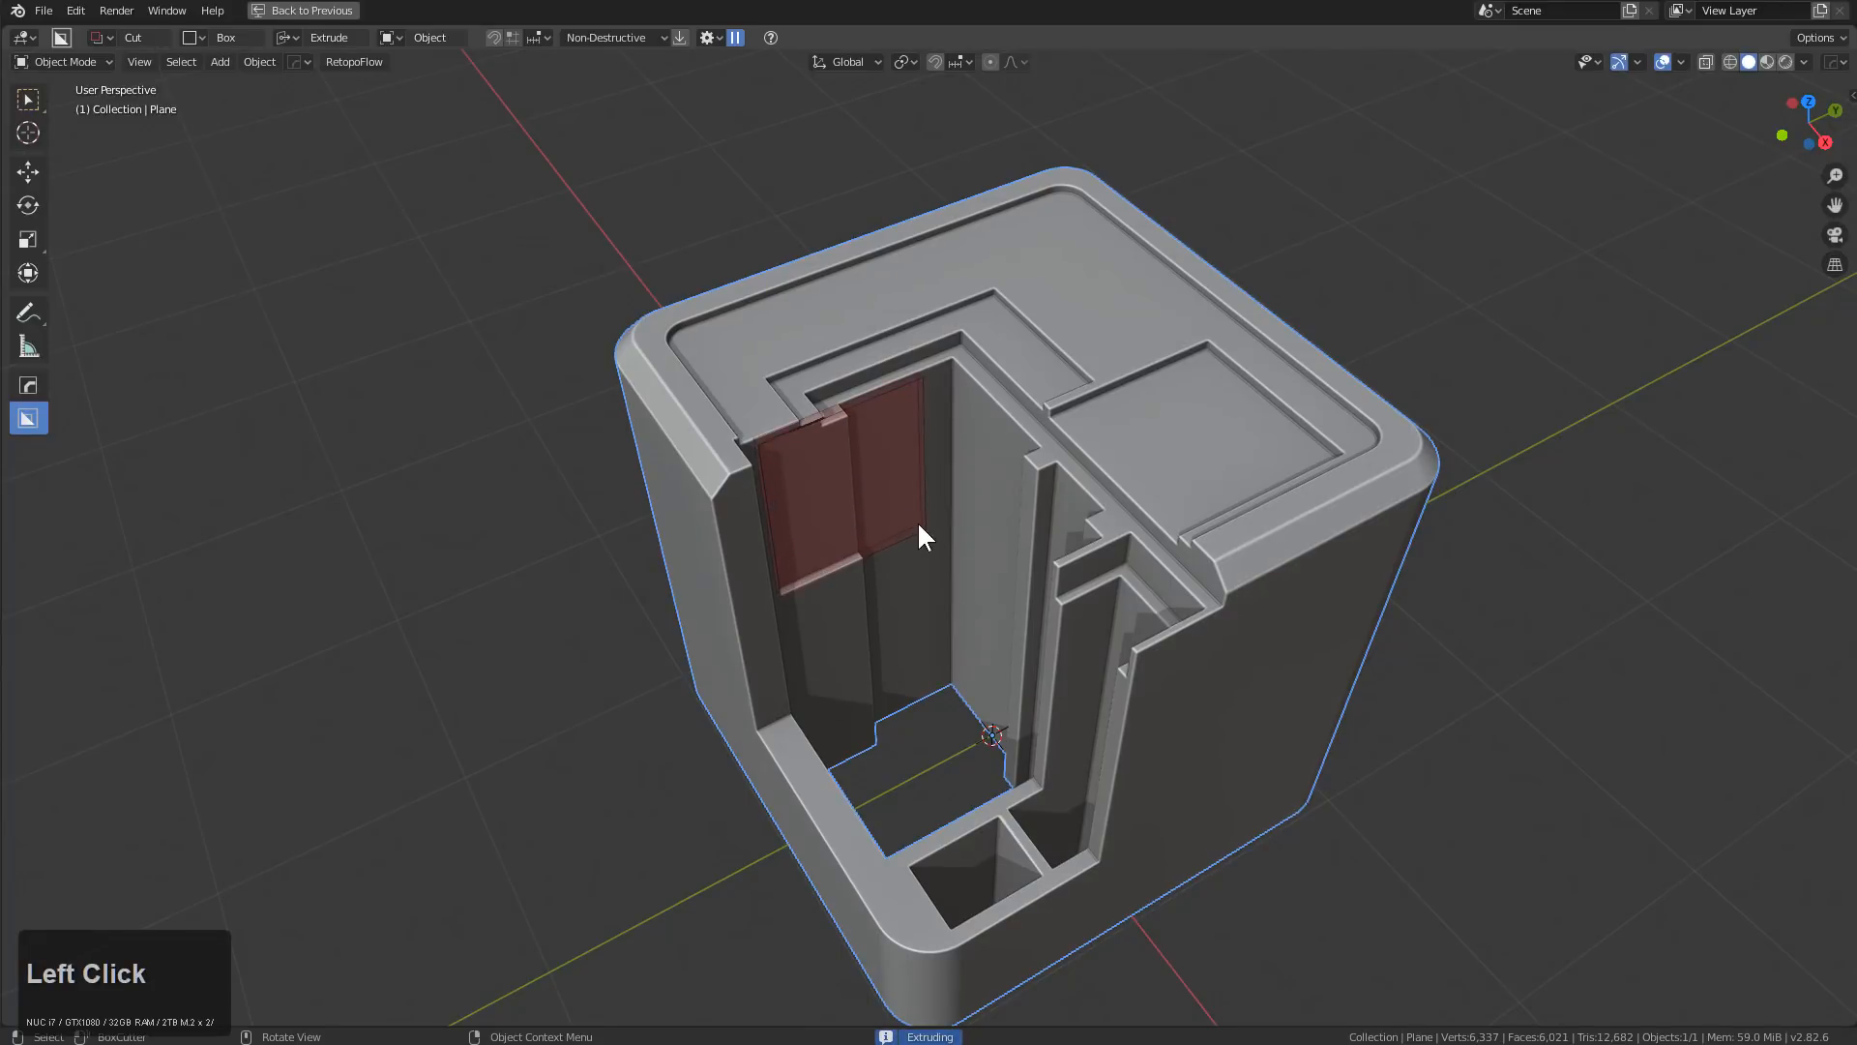
pyautogui.rightClick(884, 499)
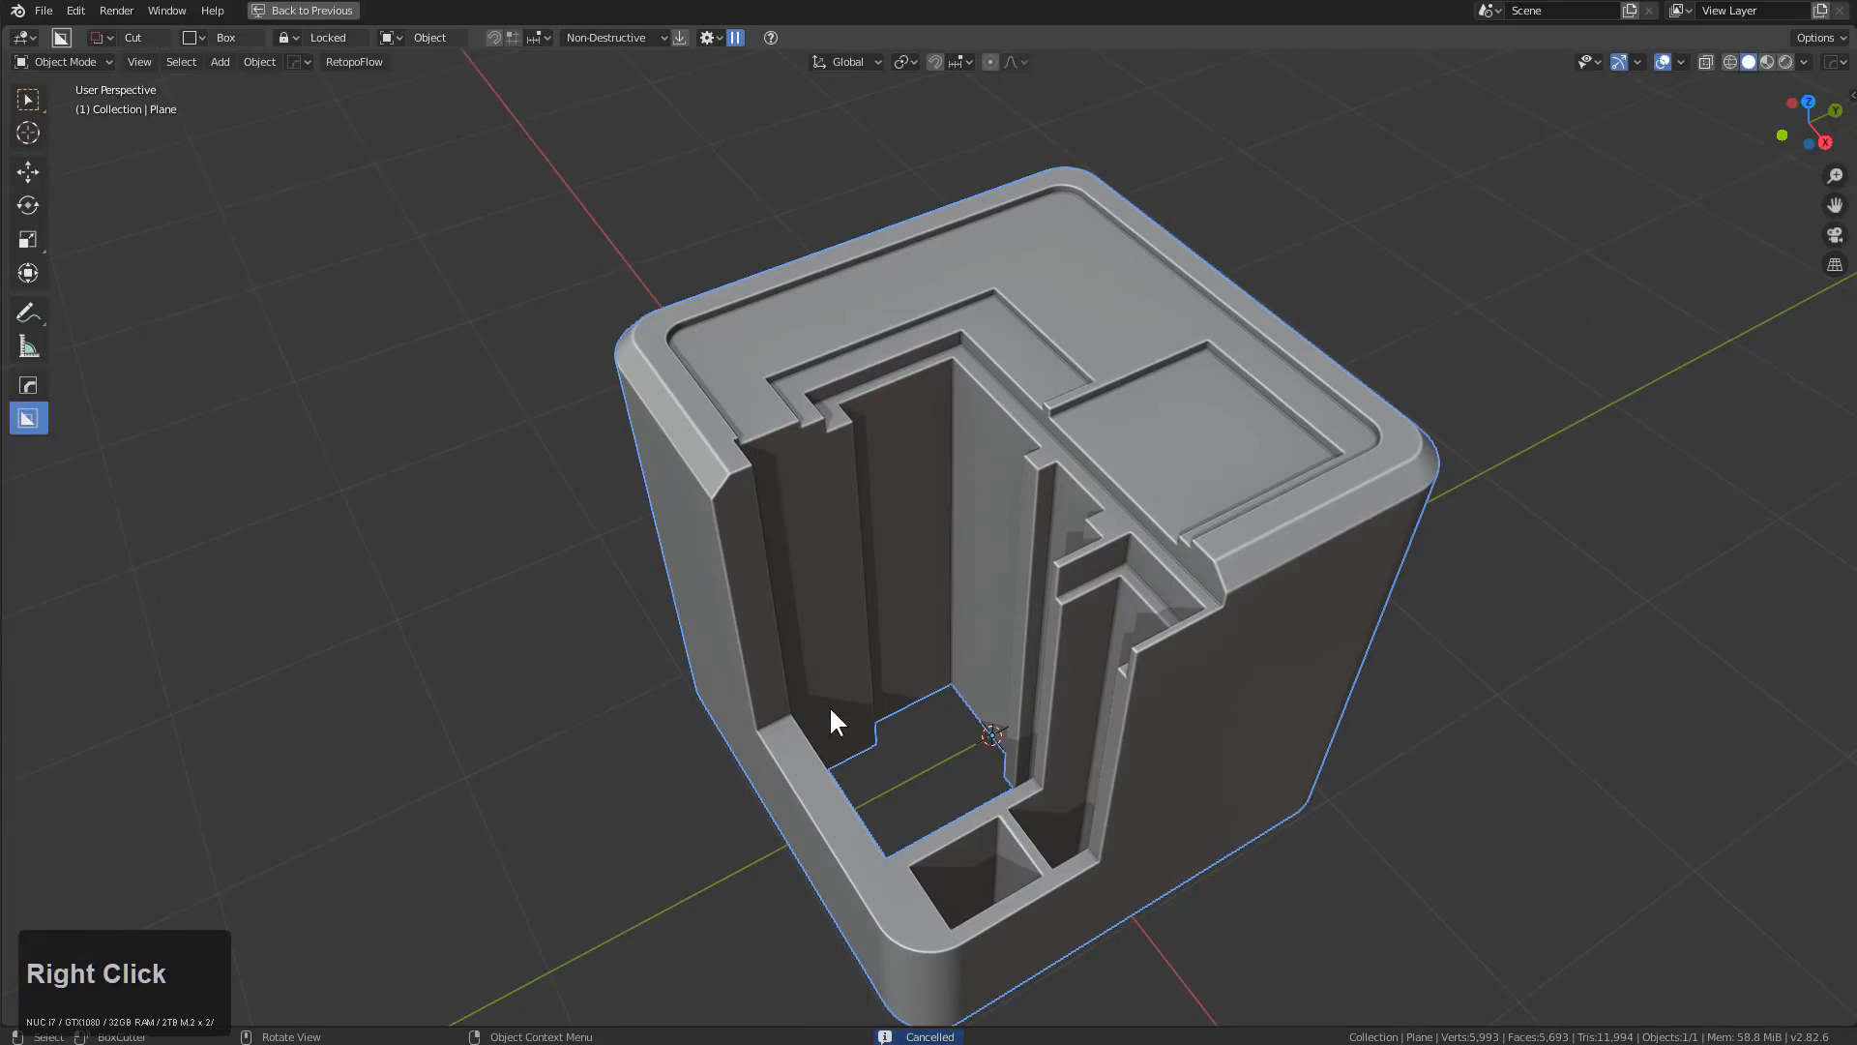
pyautogui.moveTo(834, 751)
pyautogui.mouseDown()
pyautogui.moveTo(891, 538)
pyautogui.moveTo(893, 408)
pyautogui.mouseUp()
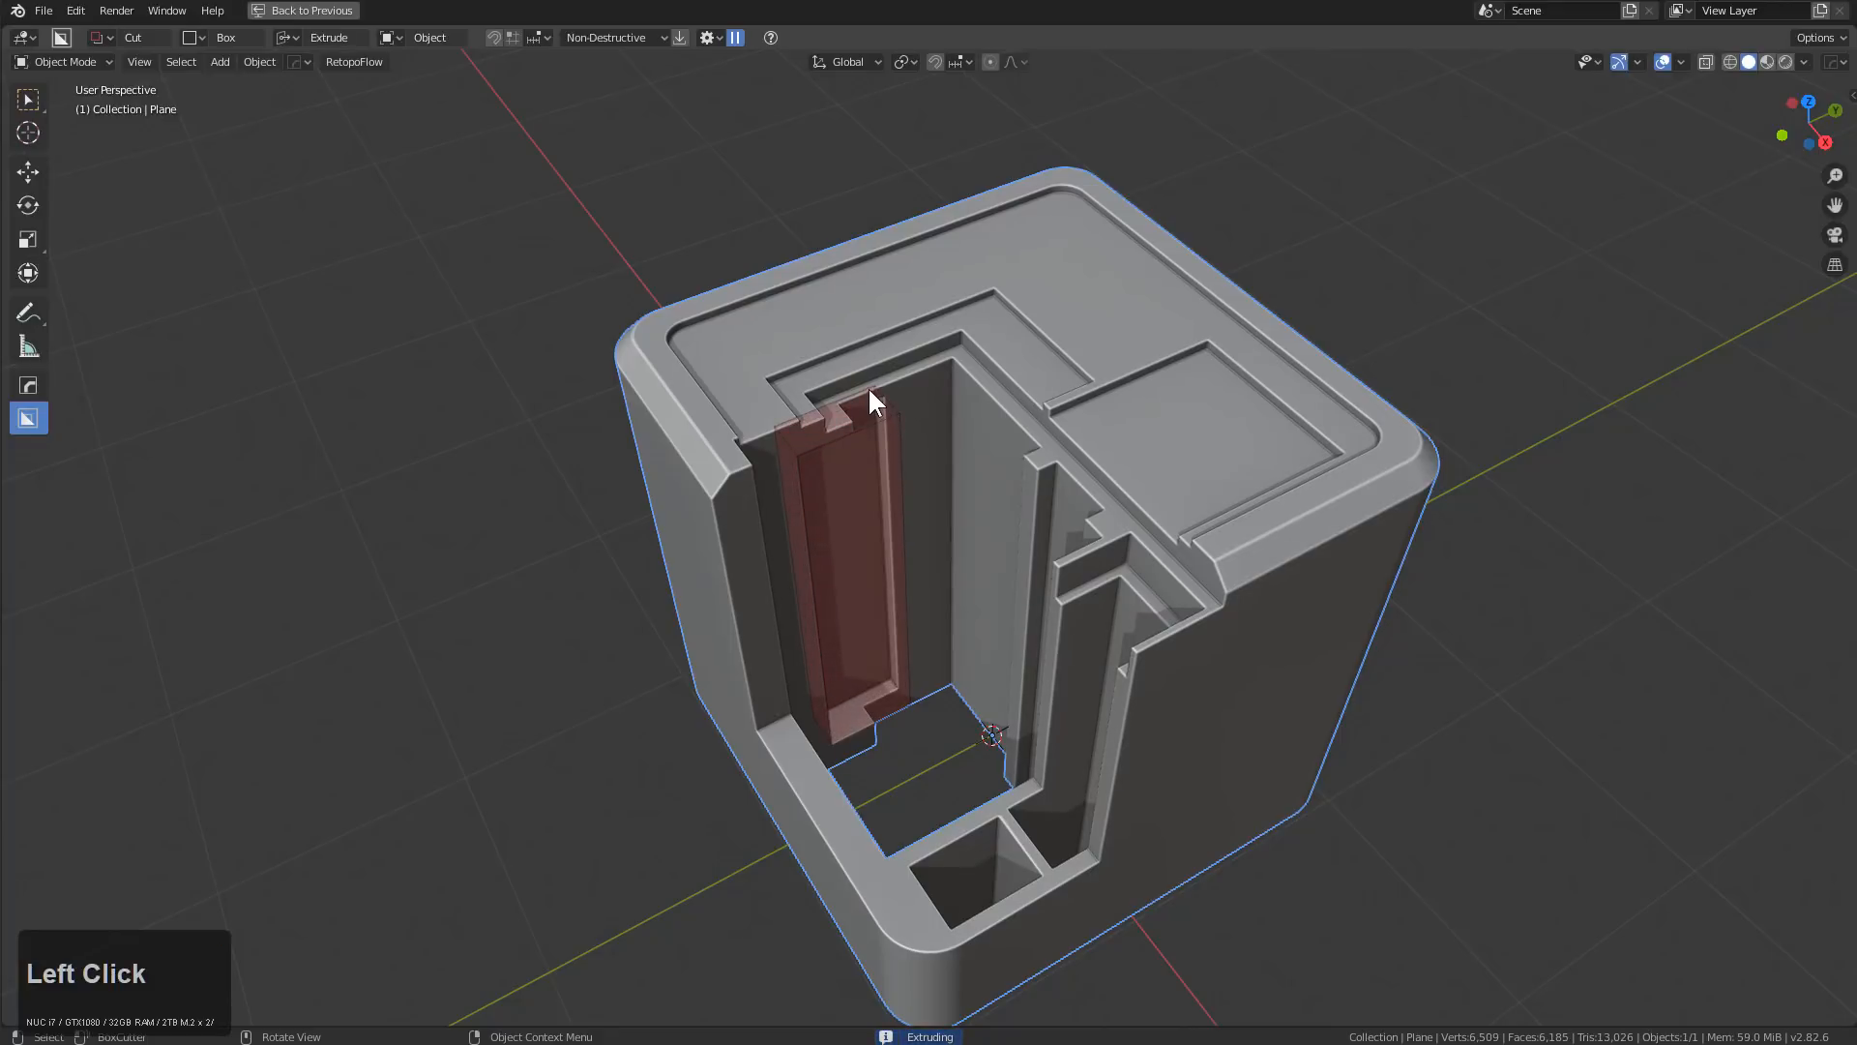
pyautogui.press('t')
pyautogui.press('space')
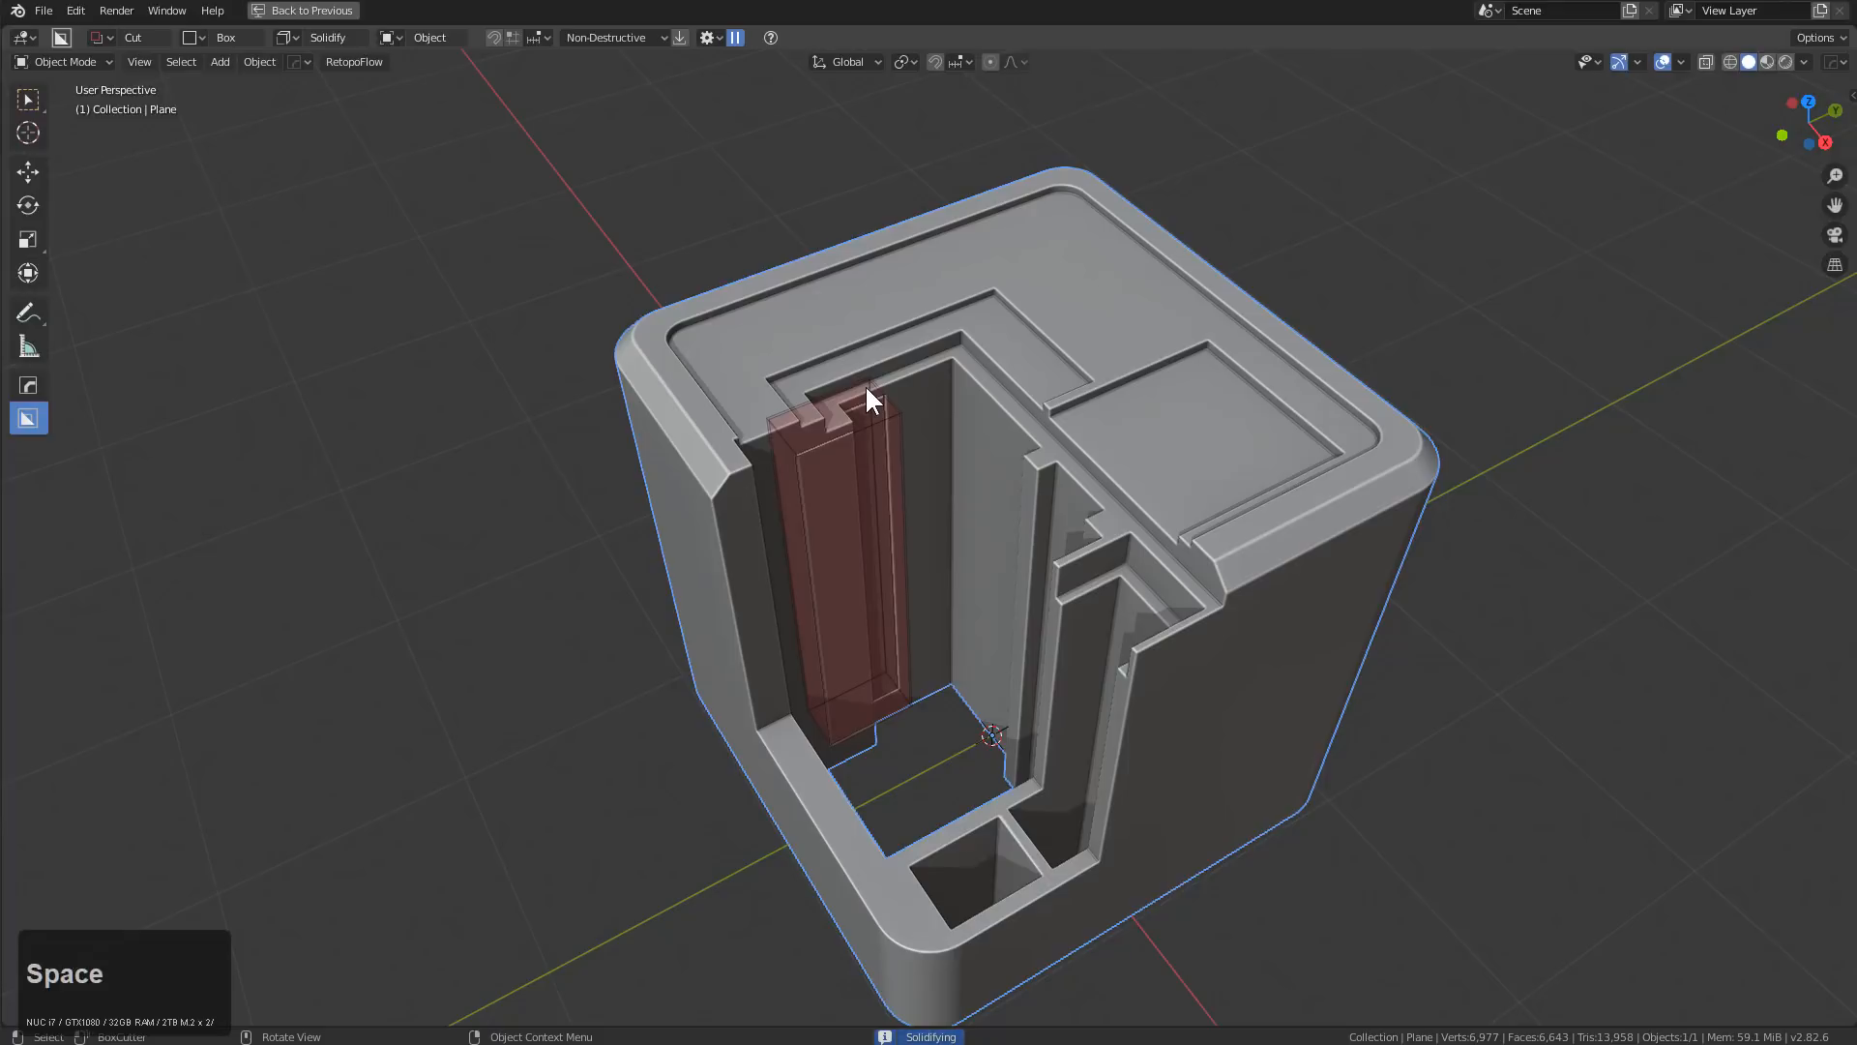
pyautogui.moveTo(808, 467); pyautogui.dragTo(818, 679)
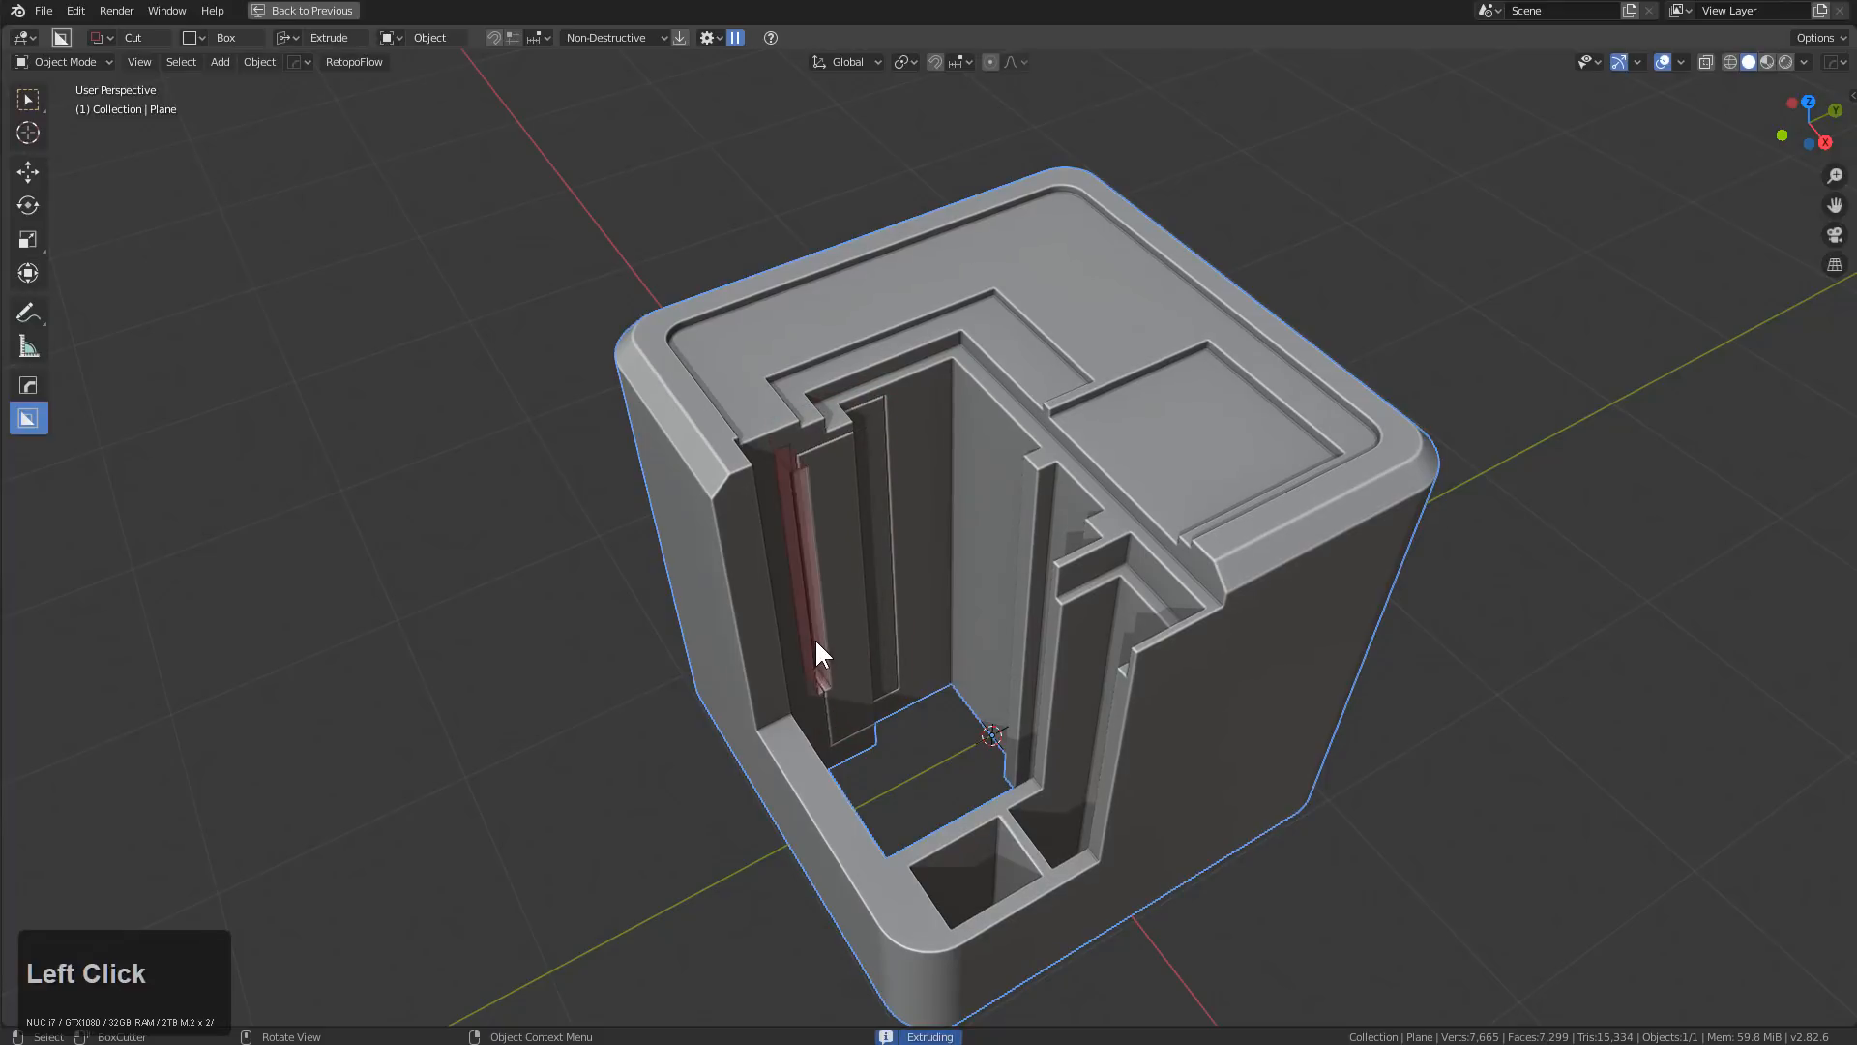
pyautogui.click(866, 578)
# Cut a rectangular notch down through the outer face of the low ledge in front of the main opening
pyautogui.scroll(-3, 882, 557)
pyautogui.moveTo(885, 553)
pyautogui.mouseDown(button='middle')
pyautogui.moveTo(940, 573)
pyautogui.moveTo(904, 670)
pyautogui.moveTo(827, 764)
pyautogui.mouseUp(button='middle')
pyautogui.moveTo(806, 779); pyautogui.dragTo(847, 868)
pyautogui.rightClick(844, 855)
pyautogui.click(821, 788)
pyautogui.moveTo(820, 787); pyautogui.dragTo(837, 845)
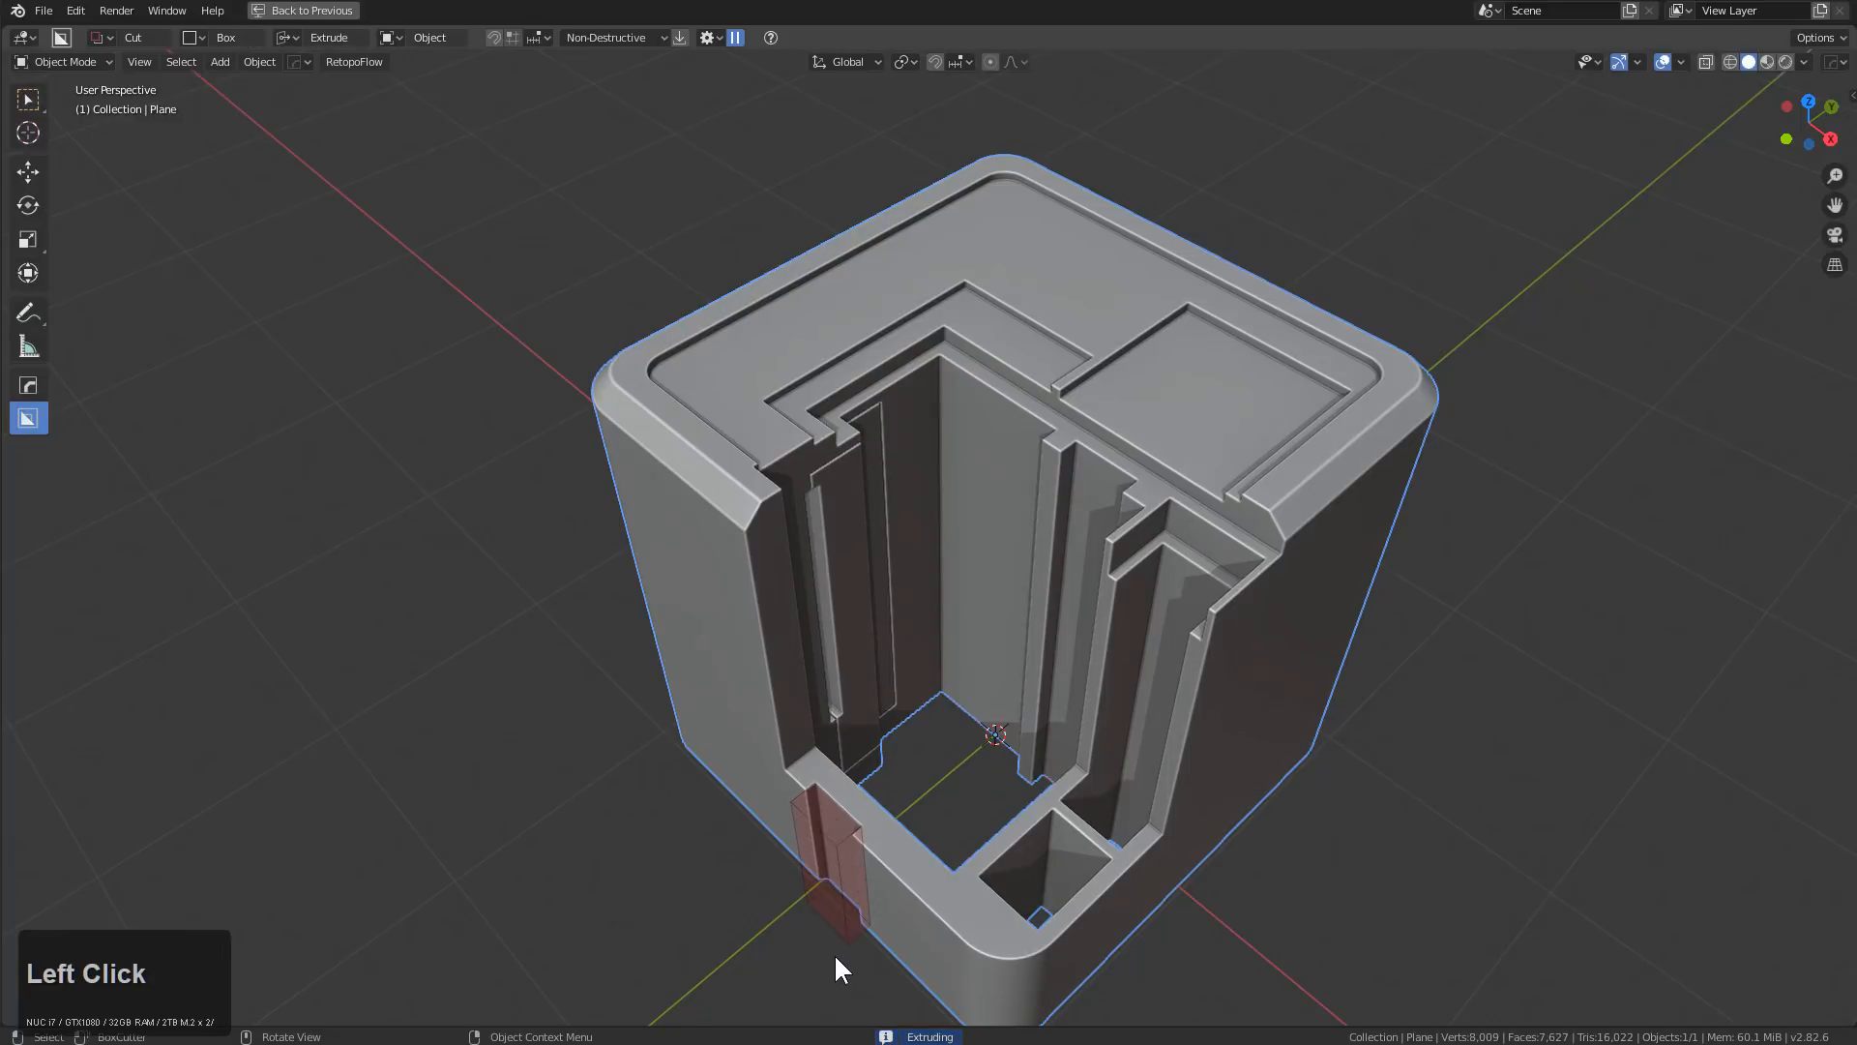
pyautogui.click(834, 824)
# Cut a slot with a bevelled, rounded inner end into the top chamfered edge beside the main opening
pyautogui.moveTo(780, 543); pyautogui.dragTo(756, 538, button='middle')
pyautogui.moveTo(712, 462)
pyautogui.mouseDown()
pyautogui.moveTo(702, 501)
pyautogui.moveTo(659, 512)
pyautogui.mouseUp()
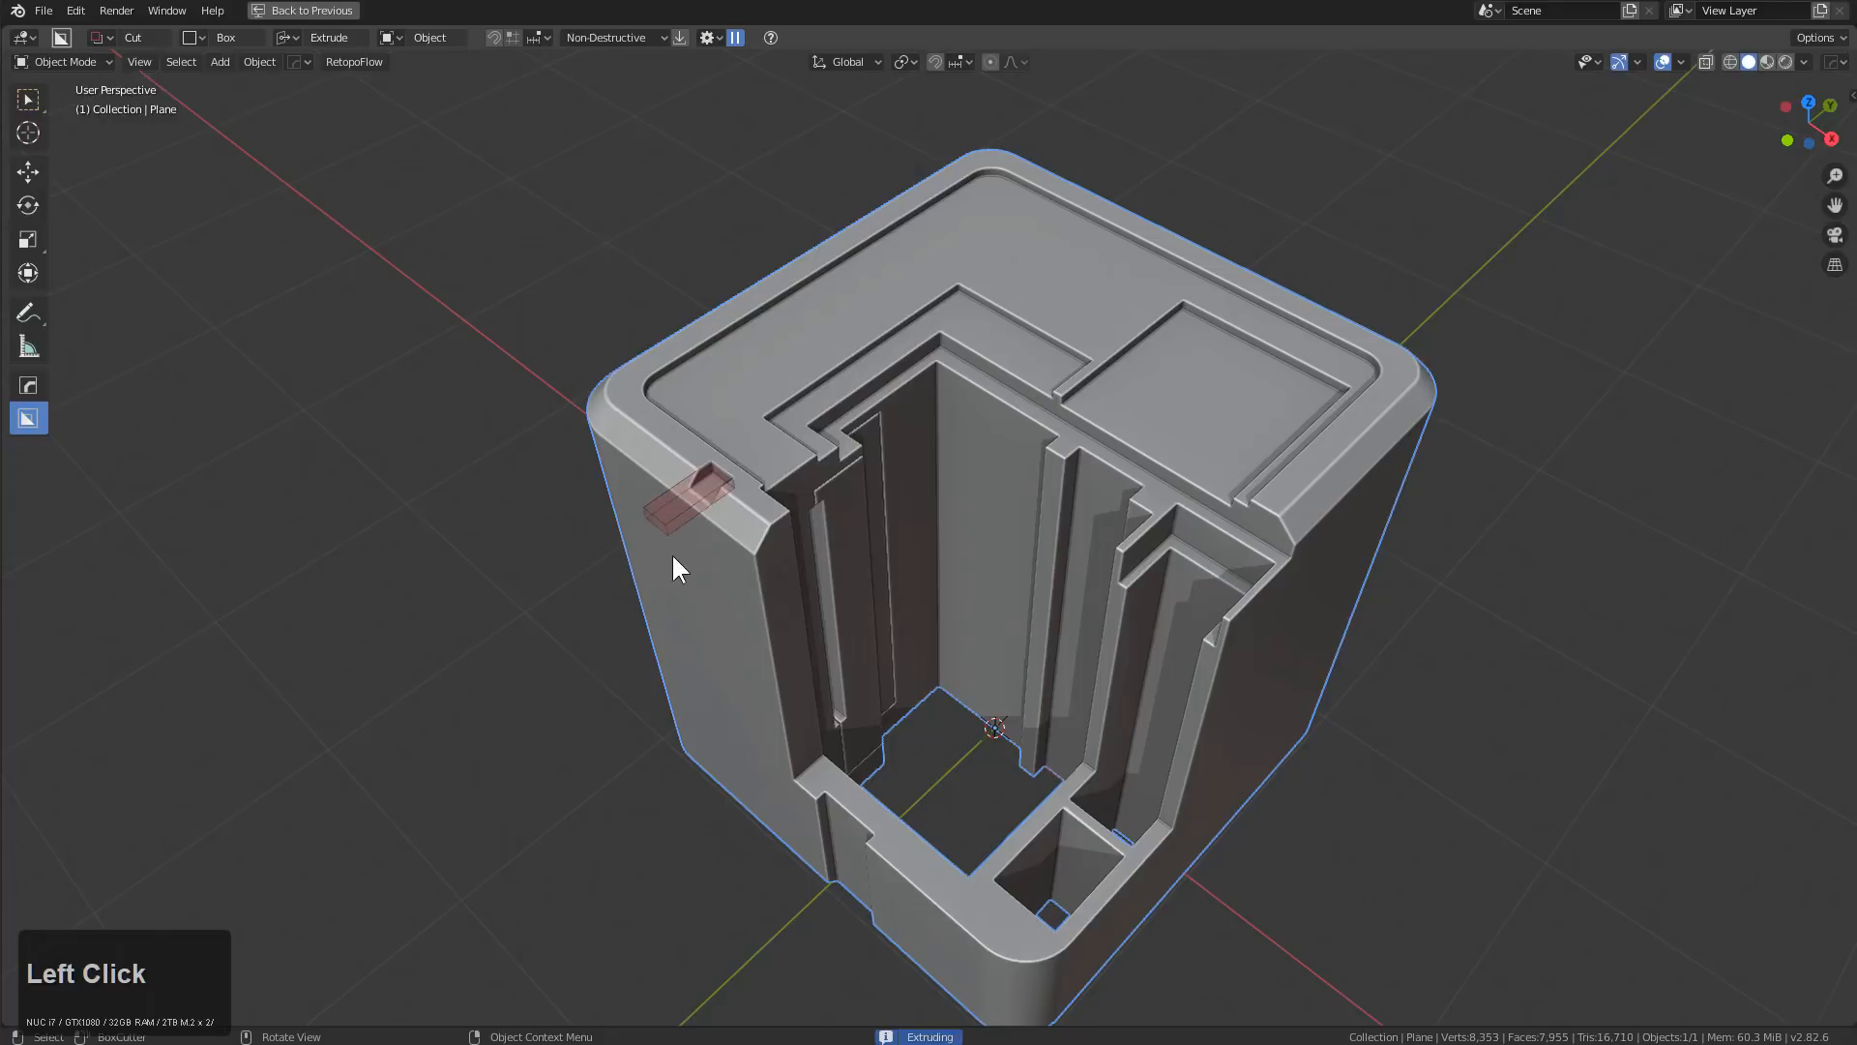
pyautogui.press('b')
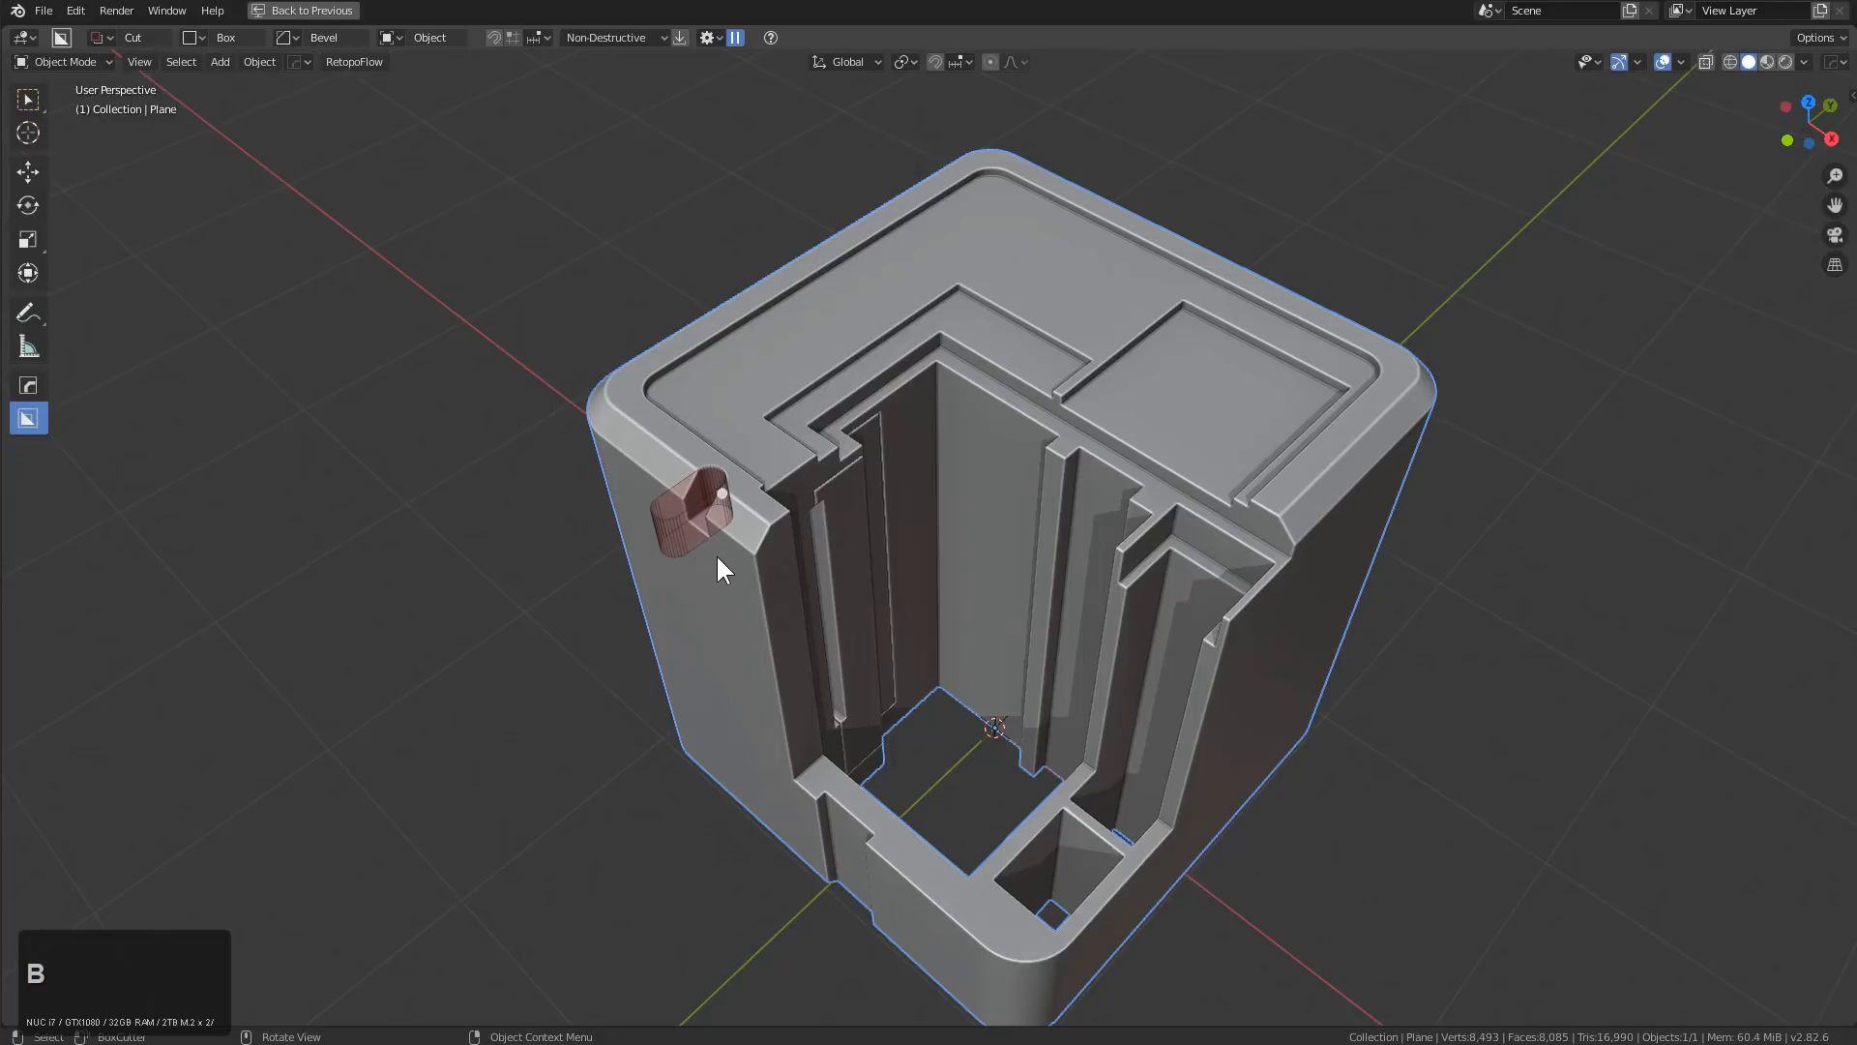
pyautogui.press('space')
# Select the rounded slot's cutter together with the block and mirror it so the slot also cuts the opposite edge
pyautogui.scroll(-2, 1066, 520)
pyautogui.moveTo(1066, 520); pyautogui.dragTo(1074, 526, button='middle')
pyautogui.press('q')
pyautogui.click(1048, 546)
pyautogui.scroll(-1, 1048, 543)
pyautogui.keyDown('shift'); pyautogui.click(862, 486); pyautogui.keyUp('shift')
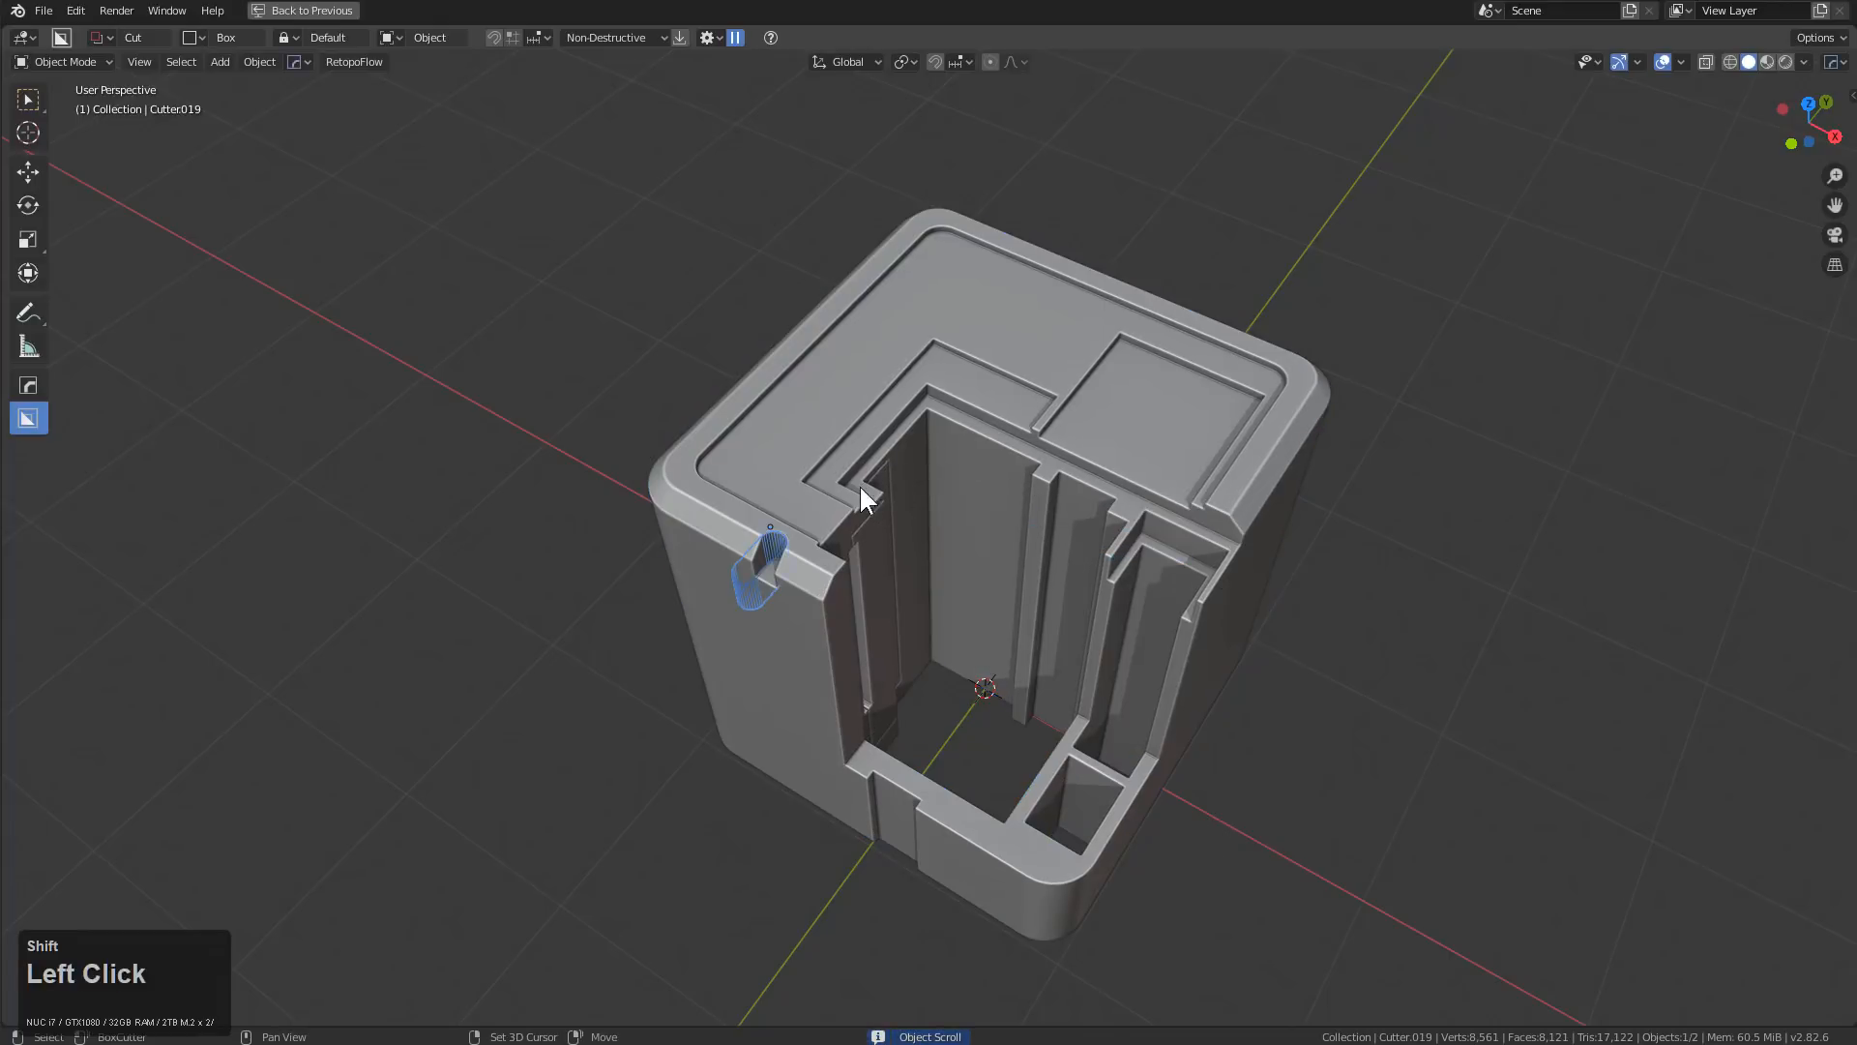
pyautogui.hotkey('alt', 'x')
pyautogui.keyDown('alt'); pyautogui.click(895, 815); pyautogui.keyUp('alt')
pyautogui.moveTo(1018, 646); pyautogui.dragTo(971, 572, button='middle')
# Cut a deep narrow pocket beside the square top recess and a small rectangular pocket into the stepped recess next to it
pyautogui.press('KP_Decimal')
pyautogui.click(950, 529)
pyautogui.press('KP_Decimal')
pyautogui.scroll(-2, 1093, 406)
pyautogui.scroll(3, 1006, 426)
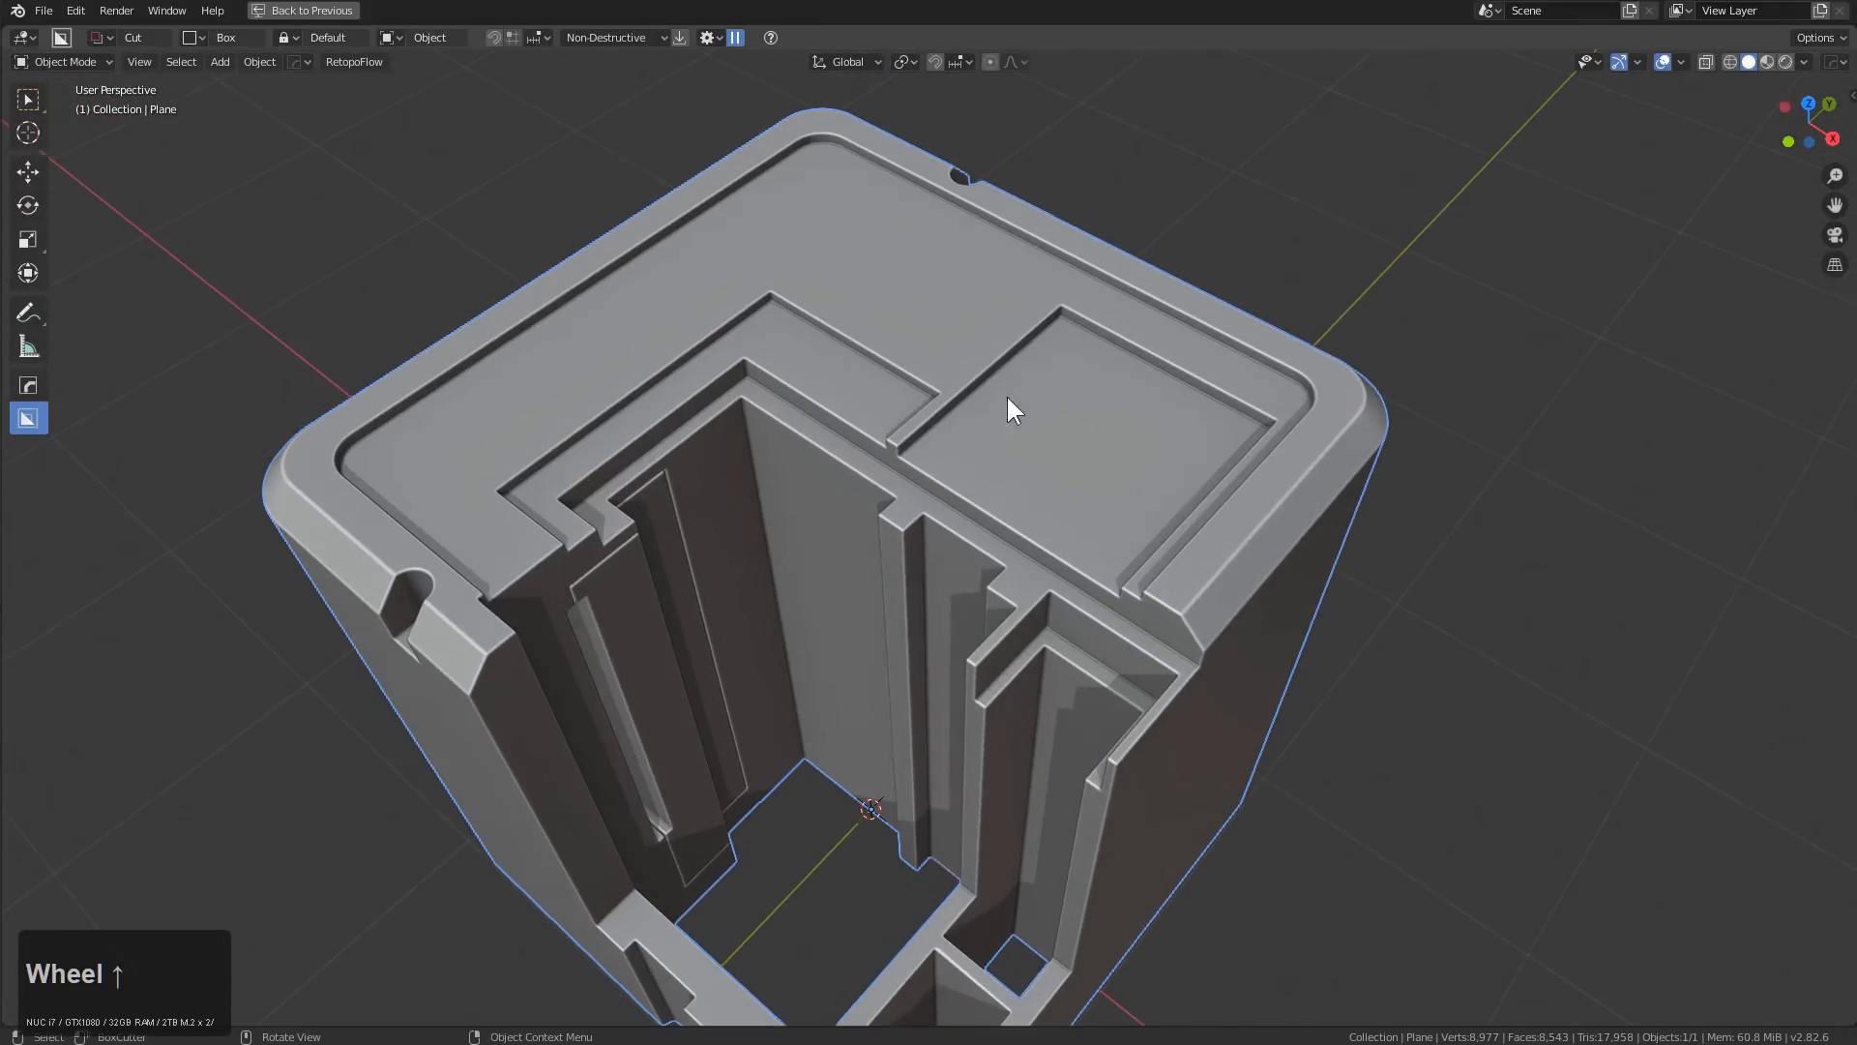
pyautogui.moveTo(1028, 321); pyautogui.dragTo(999, 406)
pyautogui.click(832, 307)
pyautogui.moveTo(830, 305); pyautogui.dragTo(894, 383)
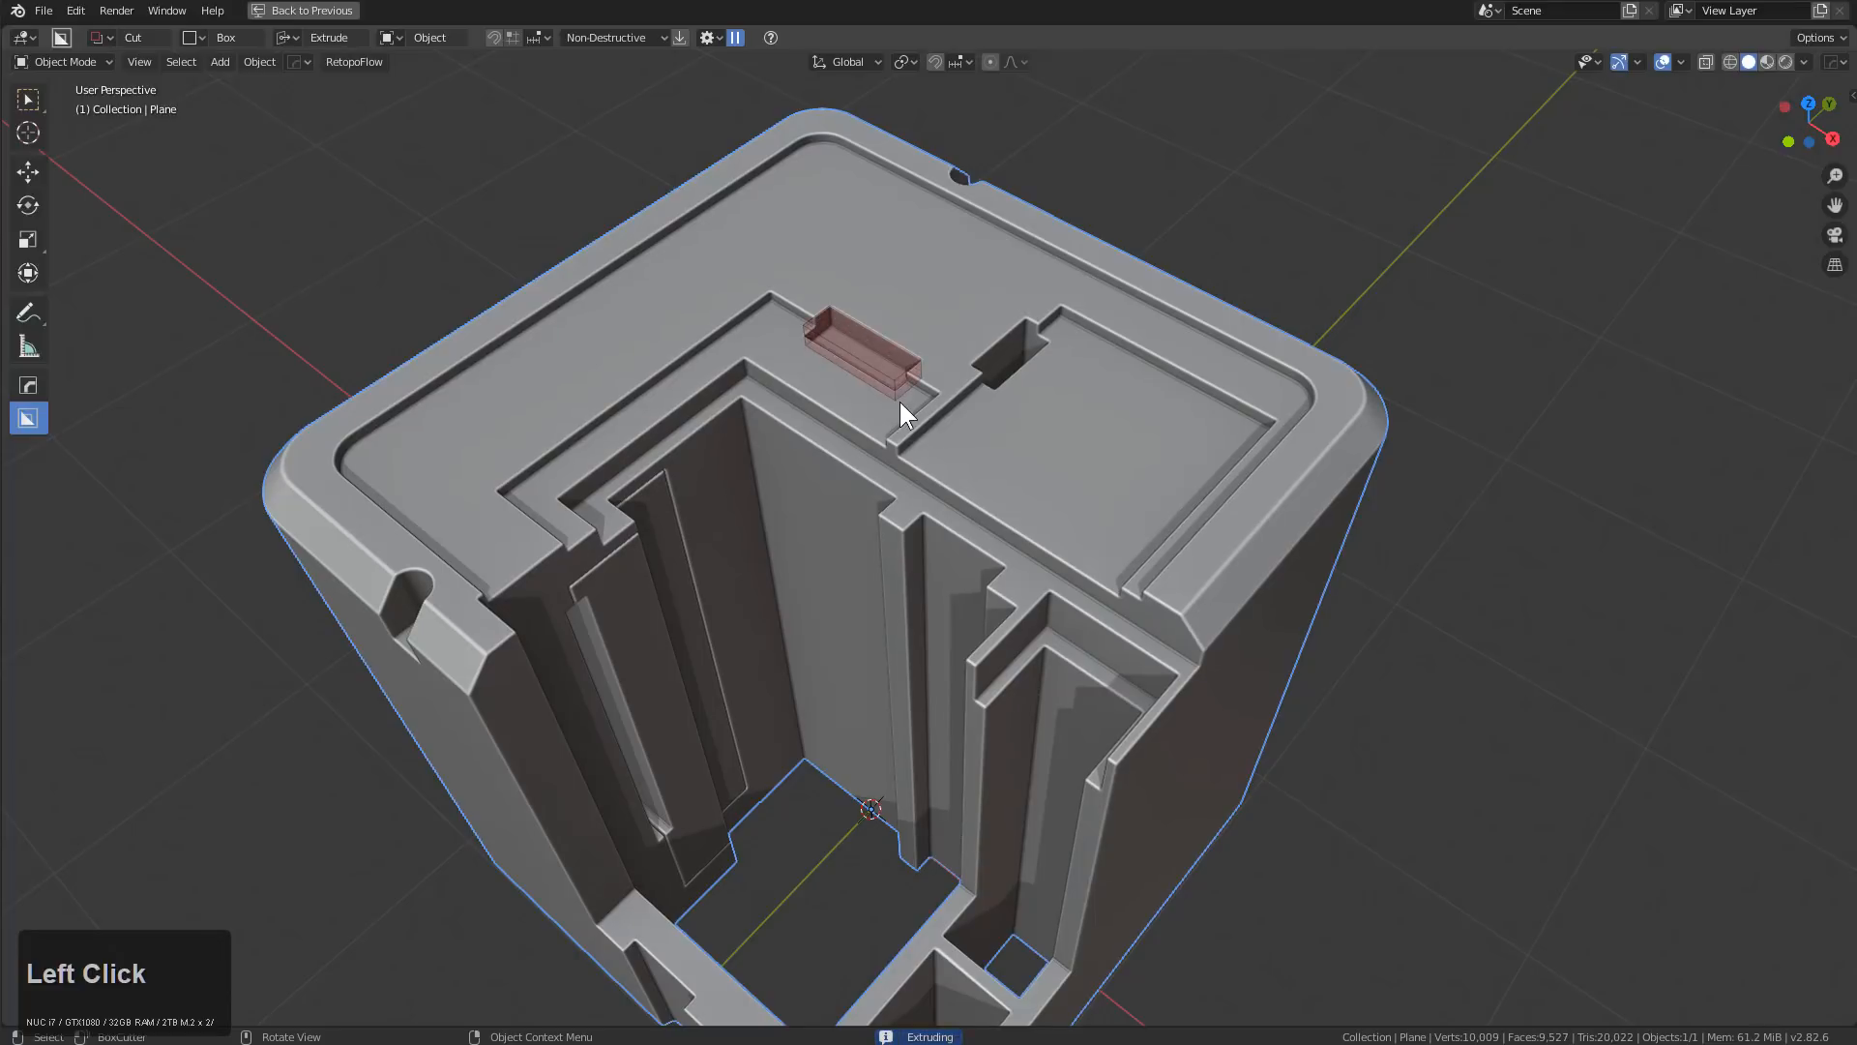
pyautogui.click(758, 333)
# Cut two thin panel outlines with Solidify on the top face, one over the rear corner and one inside the square recess
pyautogui.moveTo(829, 279); pyautogui.dragTo(819, 382)
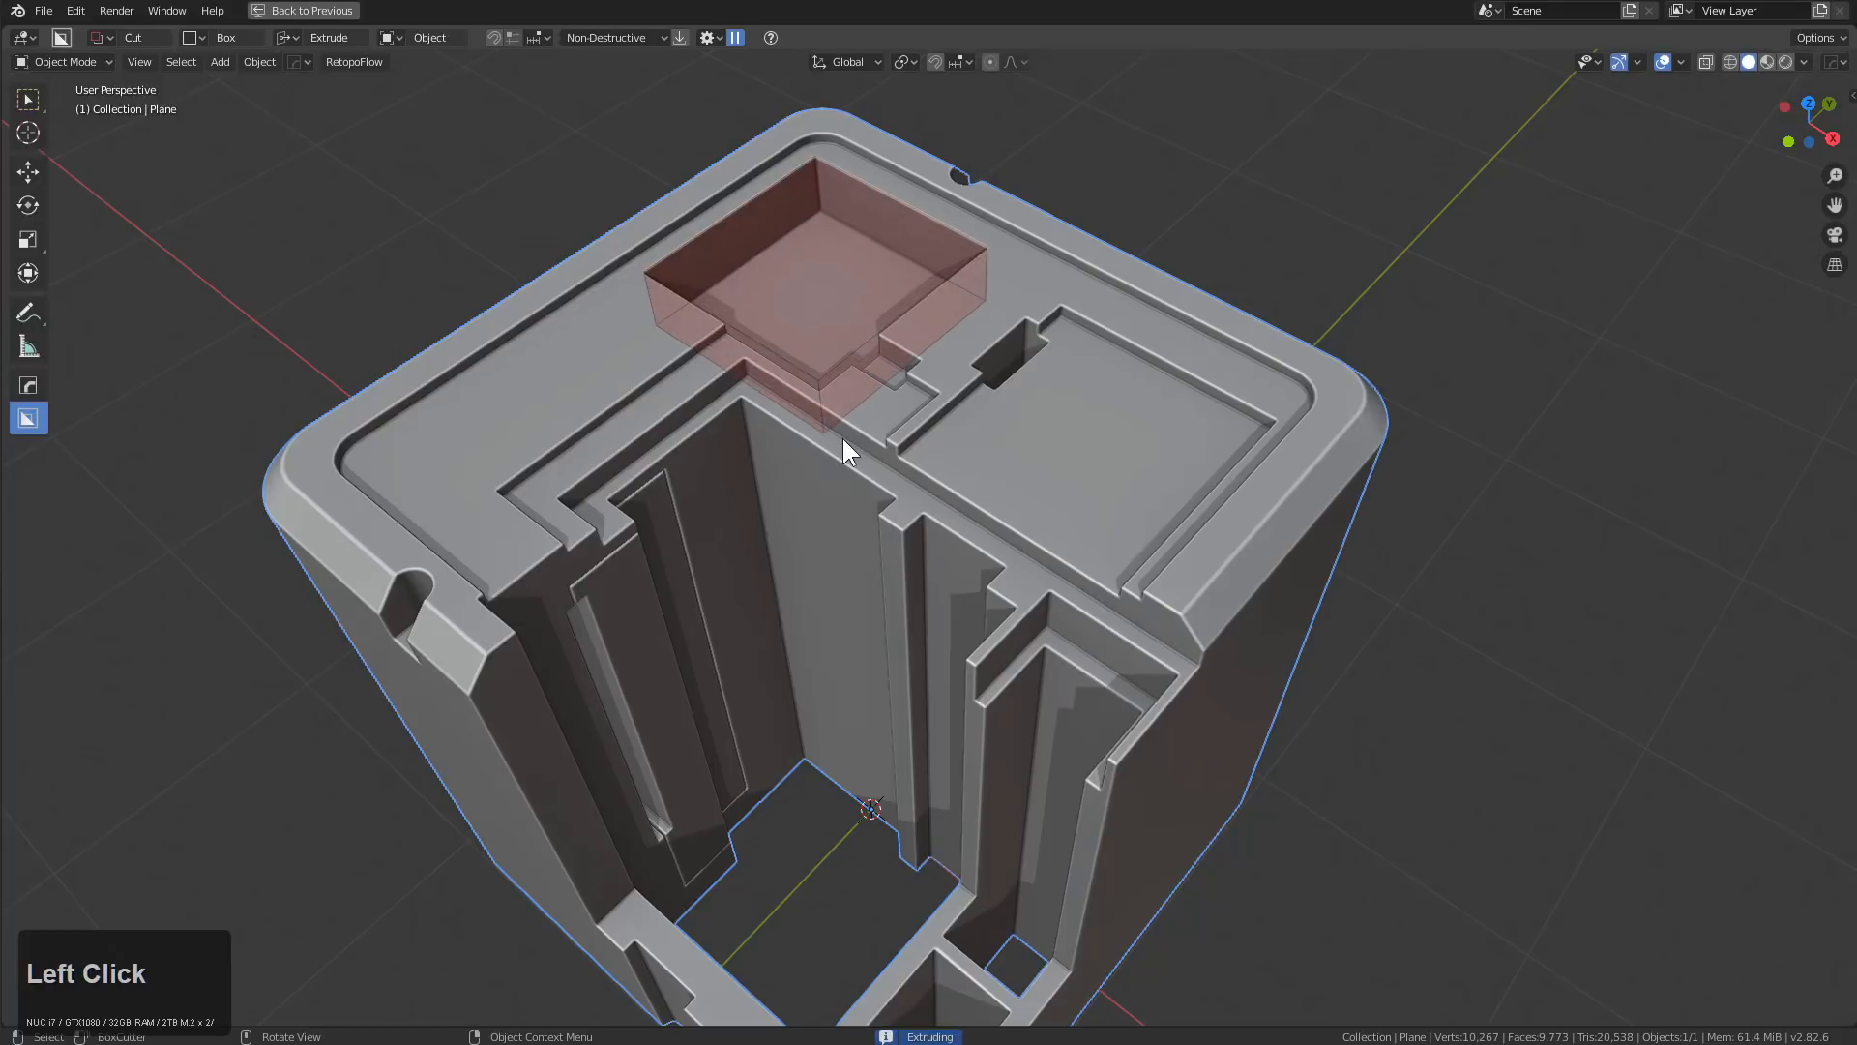
pyautogui.press('t')
pyautogui.press('space')
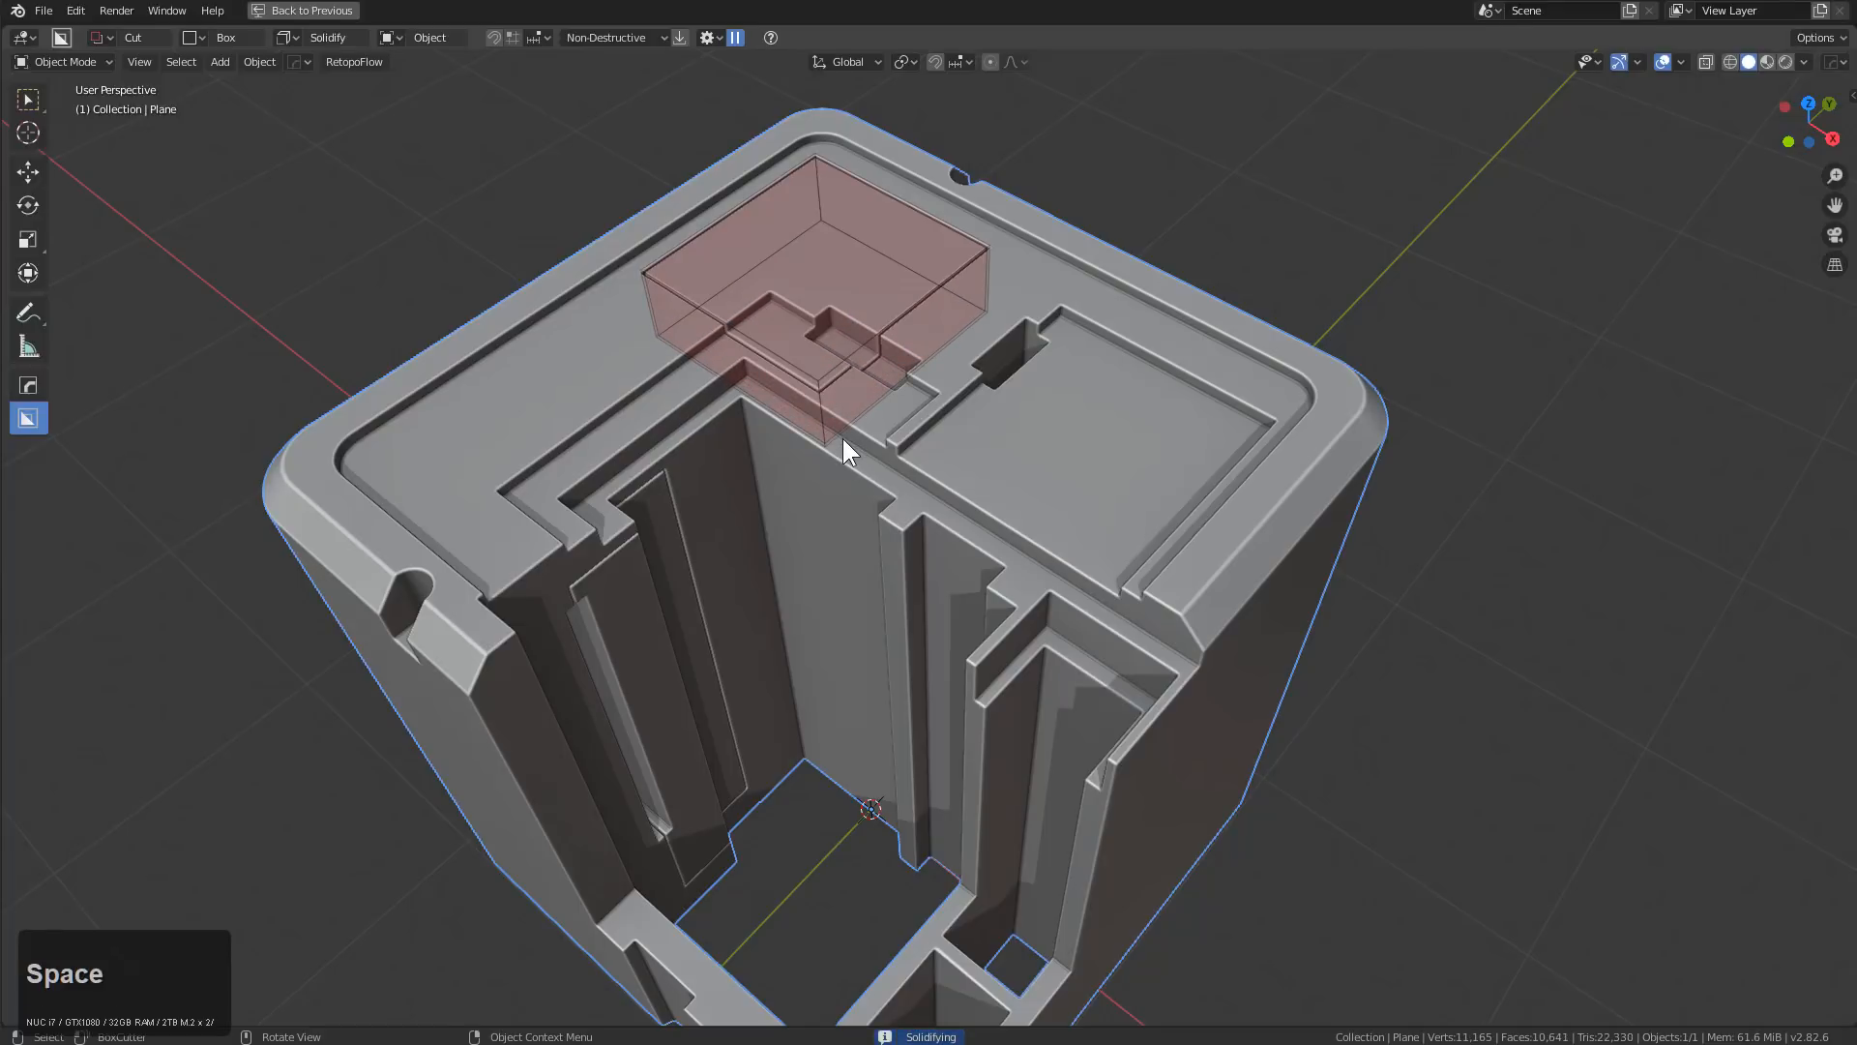
pyautogui.moveTo(1080, 344); pyautogui.dragTo(1110, 576)
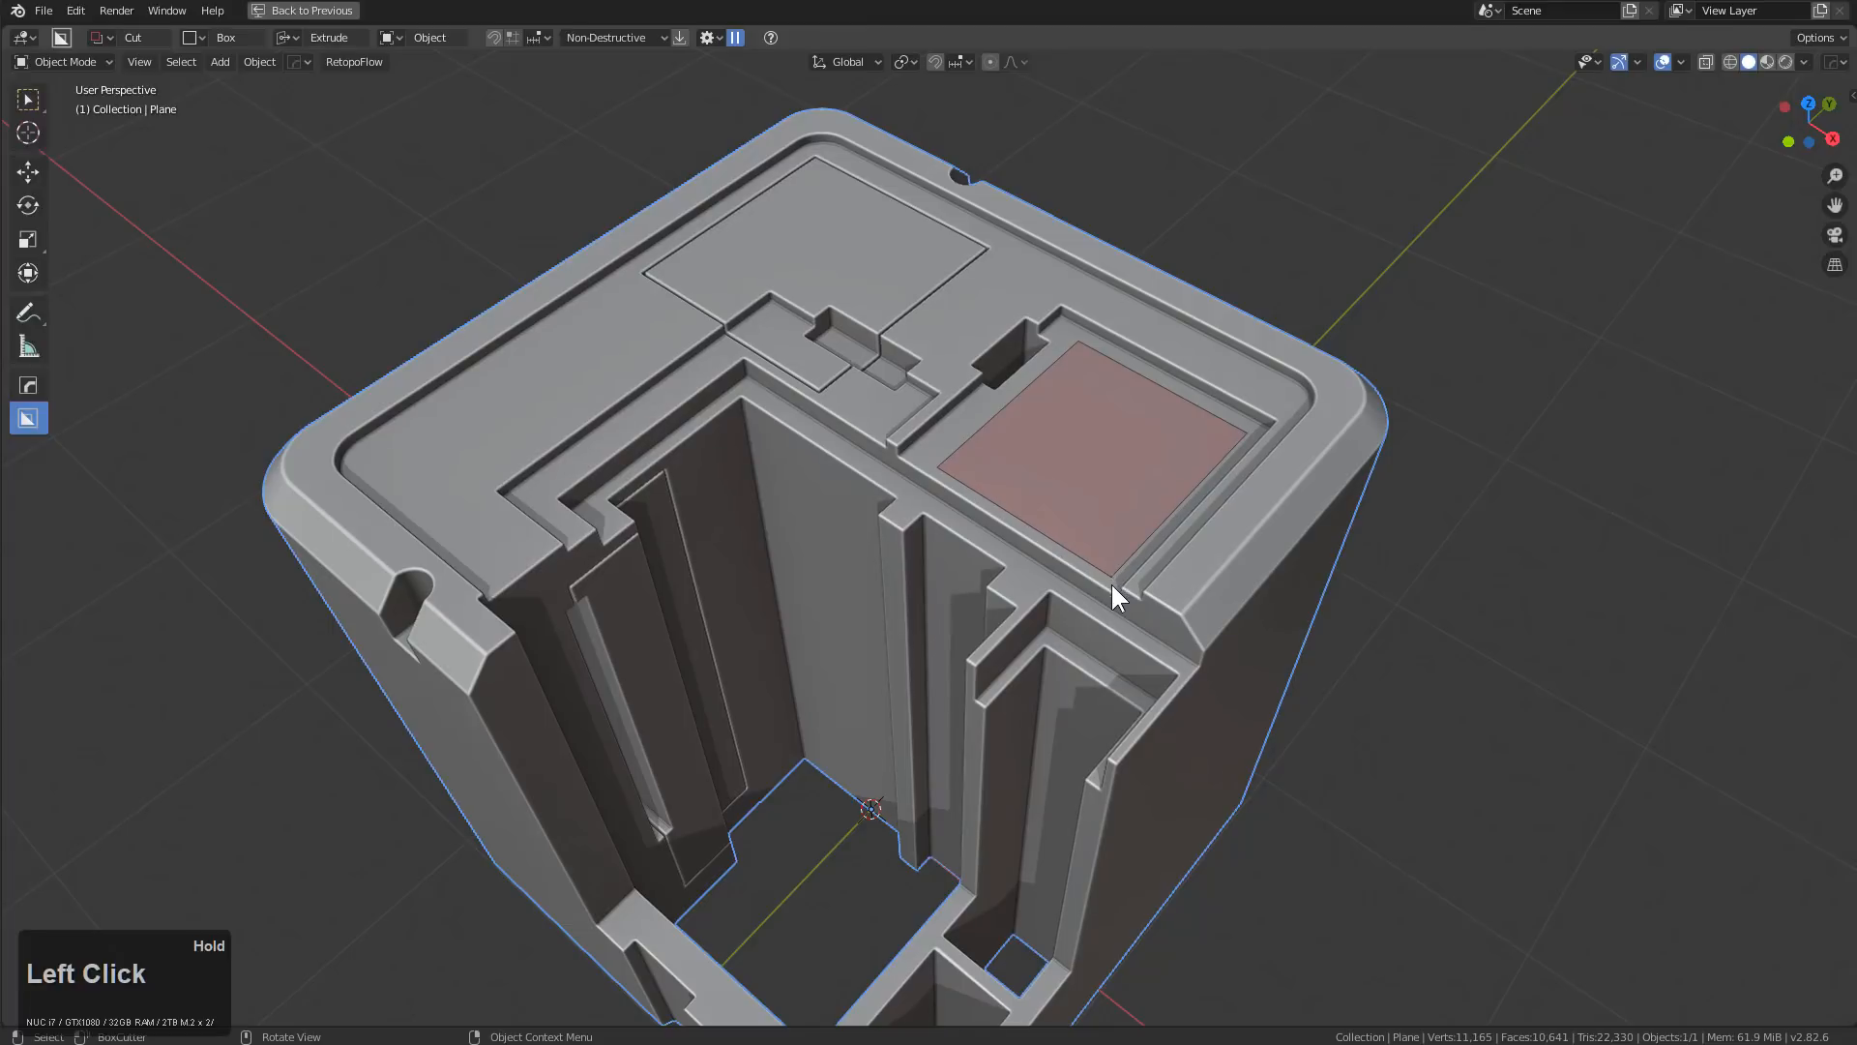
pyautogui.press('t')
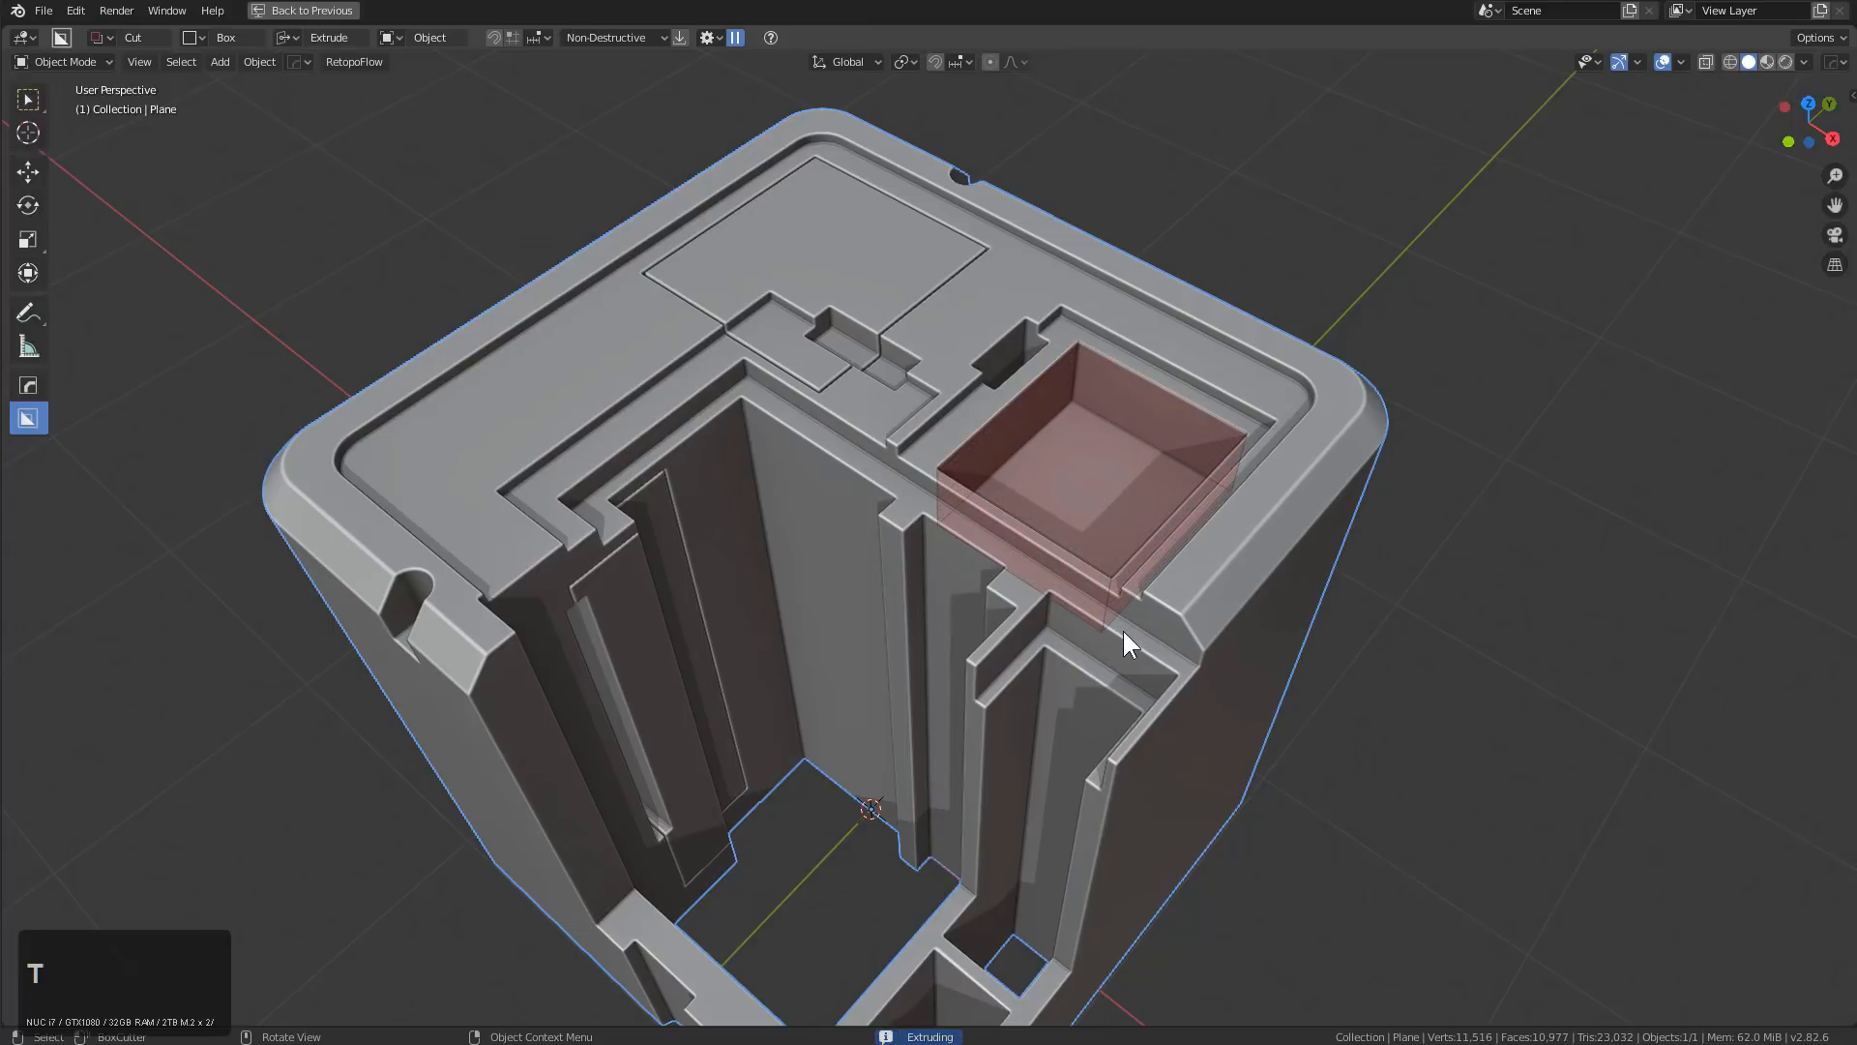
pyautogui.press('space')
# Cut a small rectangular pocket inside the rear top panel and another across the front edge of the square panel
pyautogui.moveTo(905, 211); pyautogui.dragTo(973, 238)
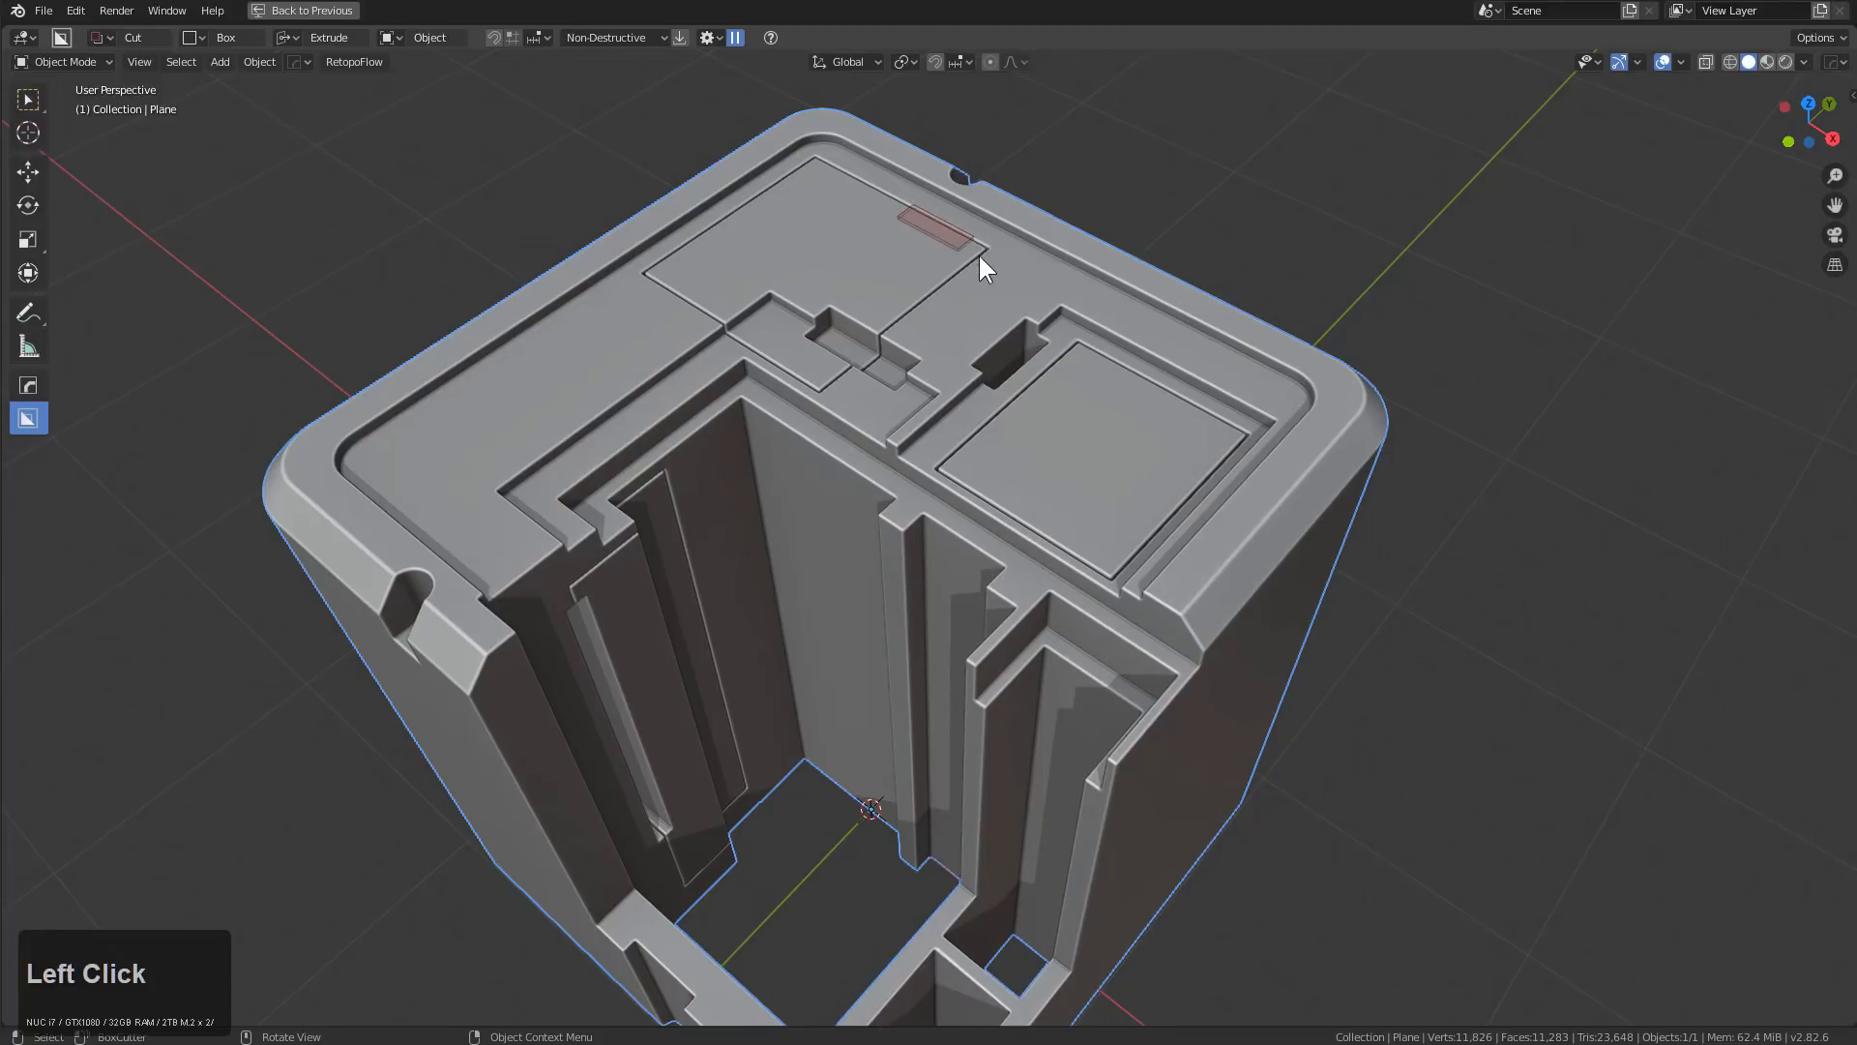
pyautogui.click(909, 295)
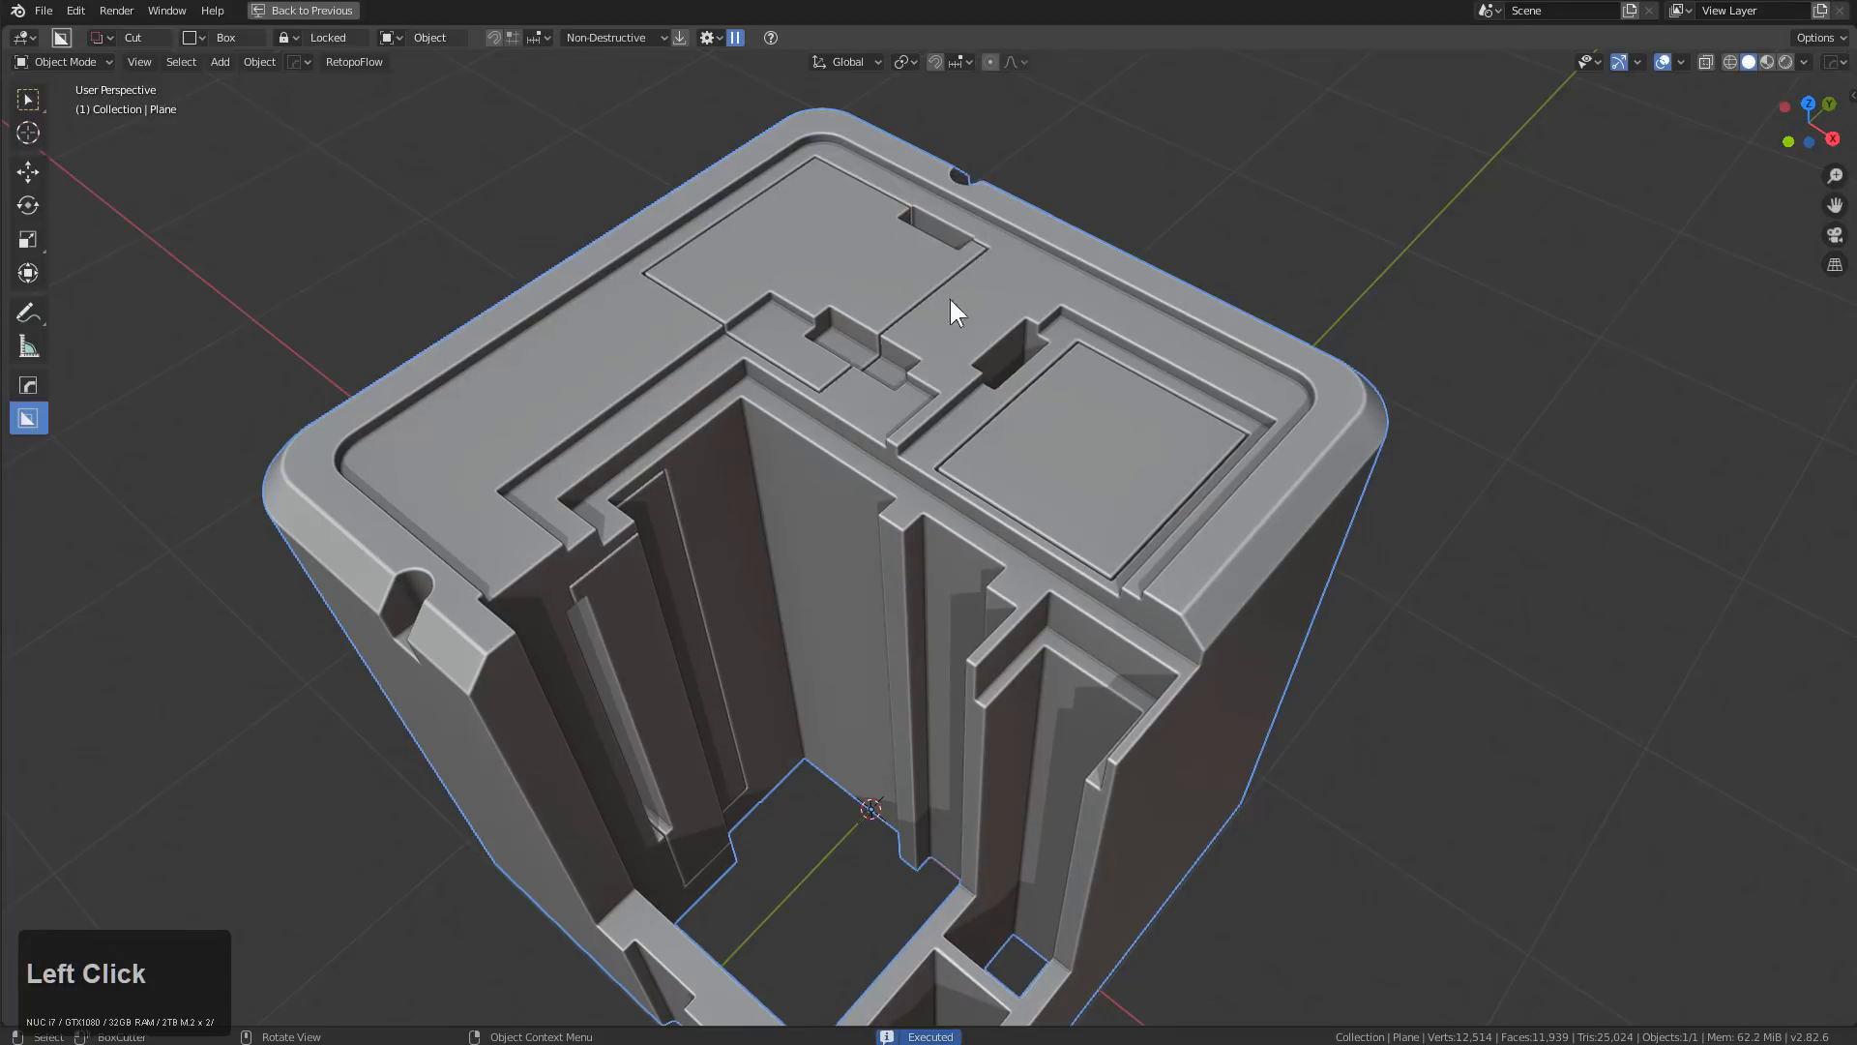
pyautogui.scroll(-2, 914, 478)
pyautogui.moveTo(914, 477); pyautogui.dragTo(948, 547, button='middle')
pyautogui.scroll(4, 1058, 454)
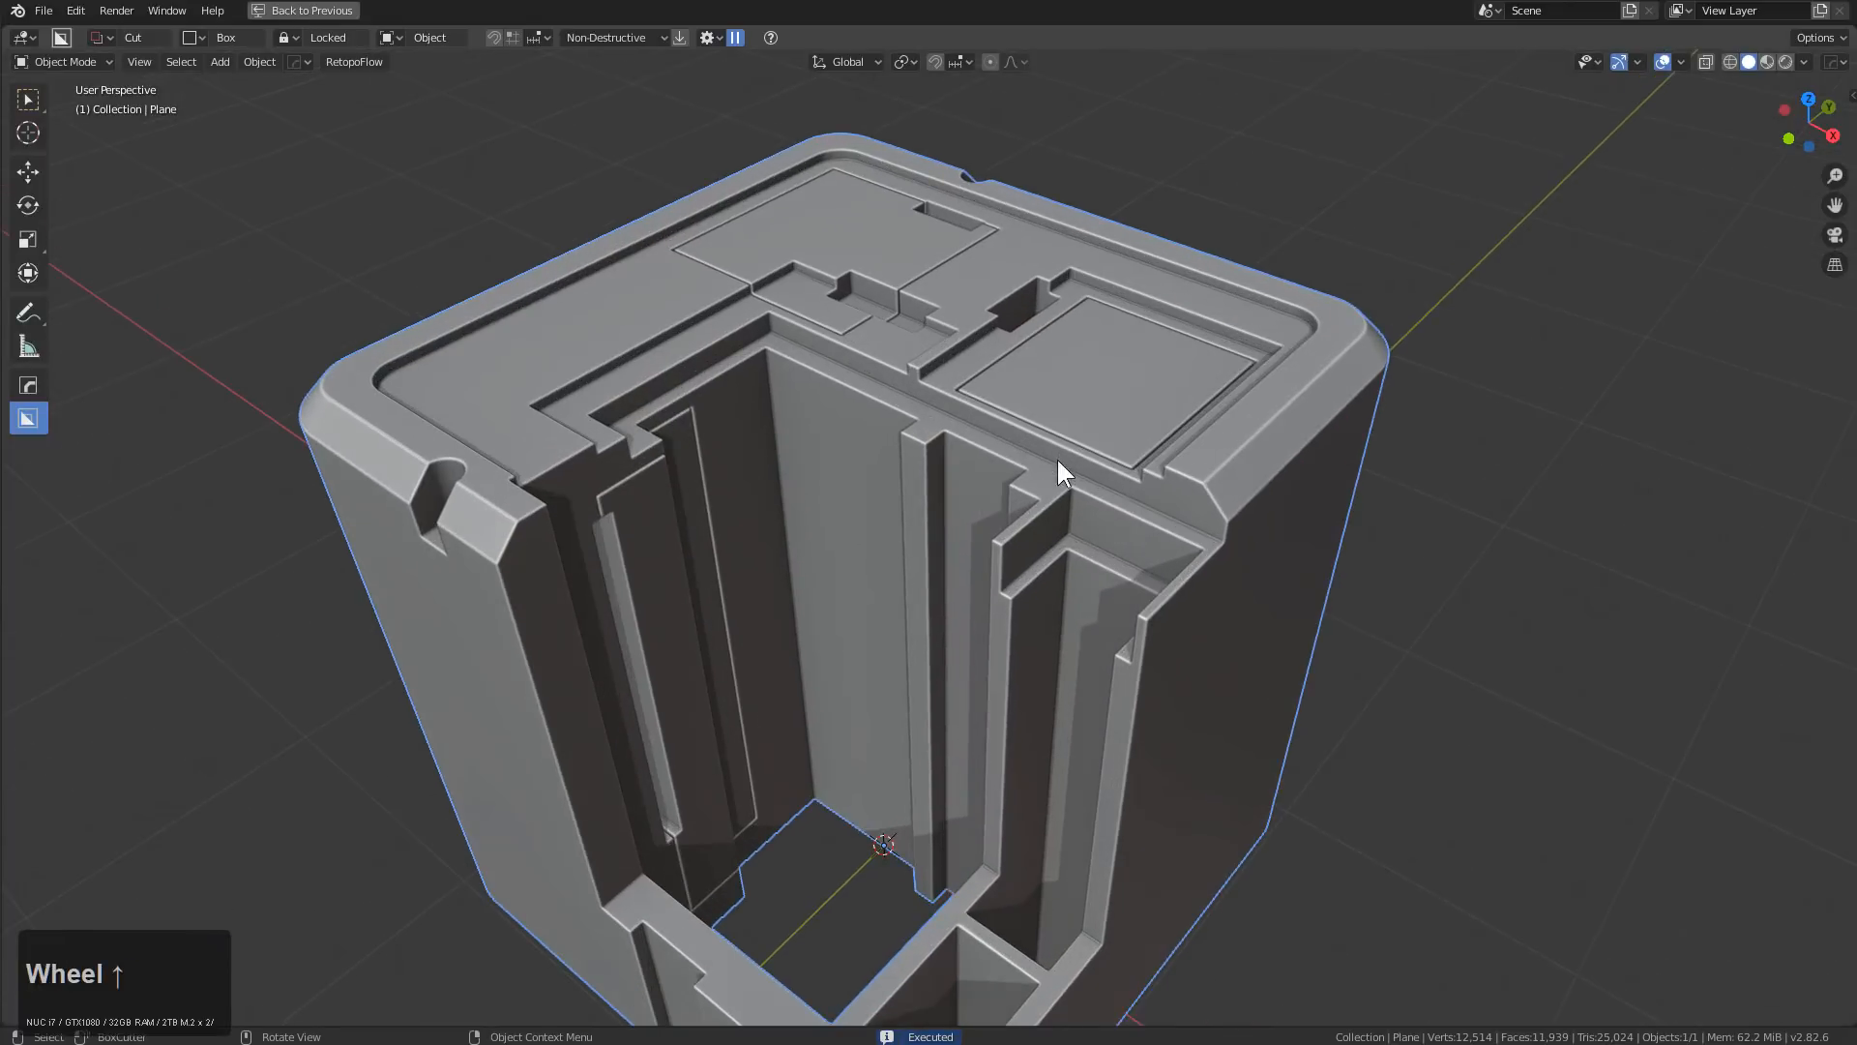
pyautogui.click(1041, 407)
pyautogui.moveTo(1041, 406); pyautogui.dragTo(1096, 472)
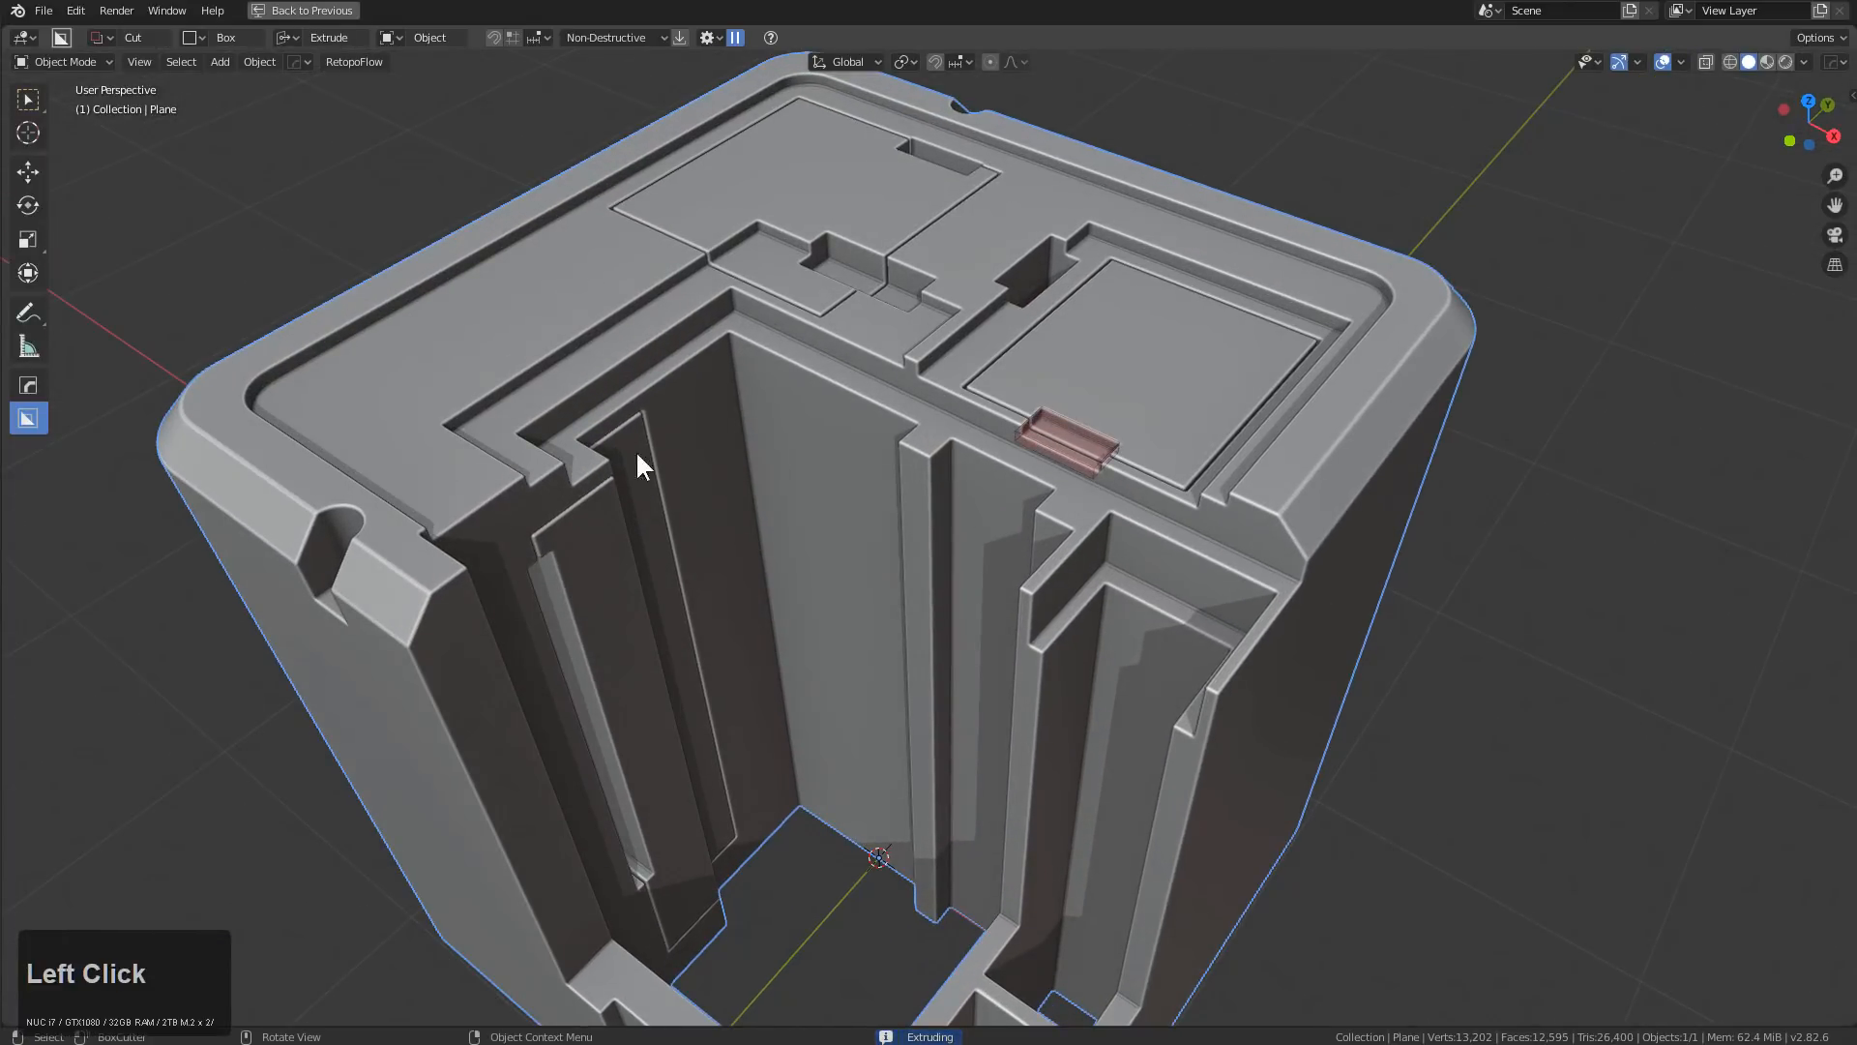
# Cut a small pocket into the top face beside the opening's side edge and a shallow rectangular recess high on its rear wall
pyautogui.moveTo(481, 475); pyautogui.dragTo(487, 554)
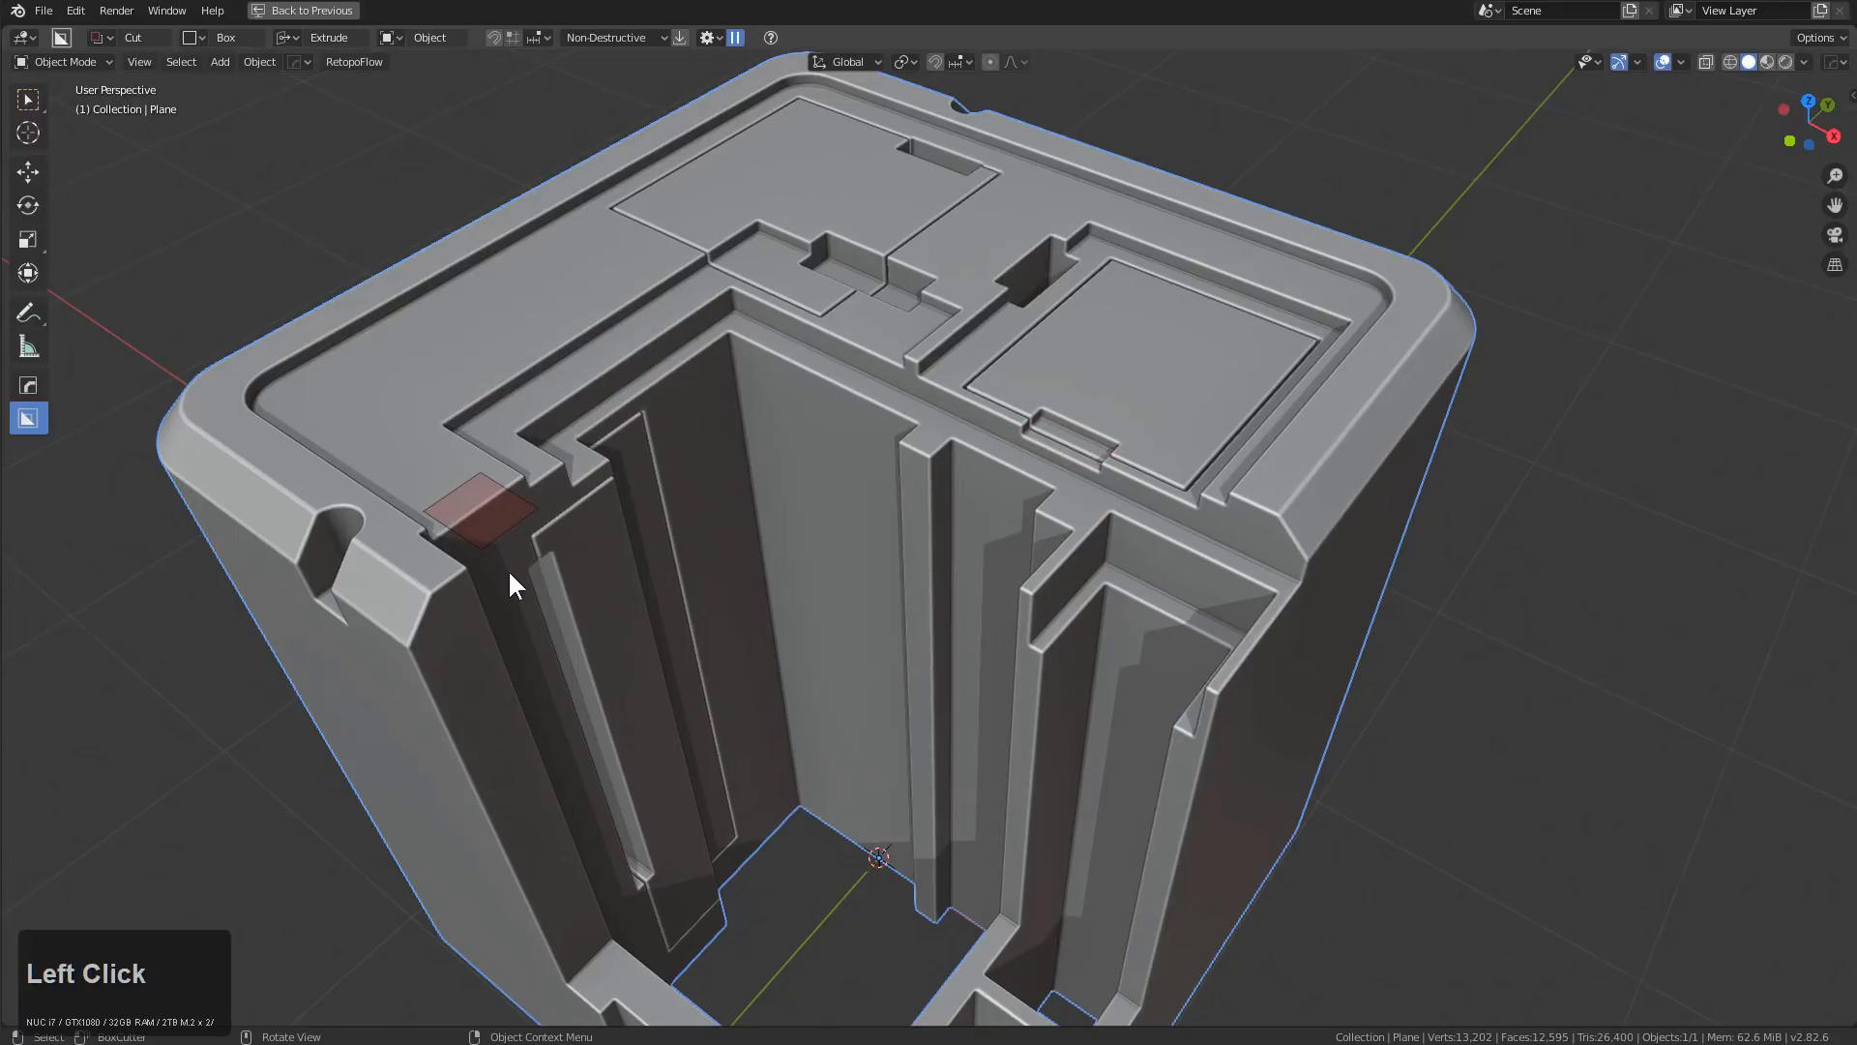
pyautogui.click(748, 282)
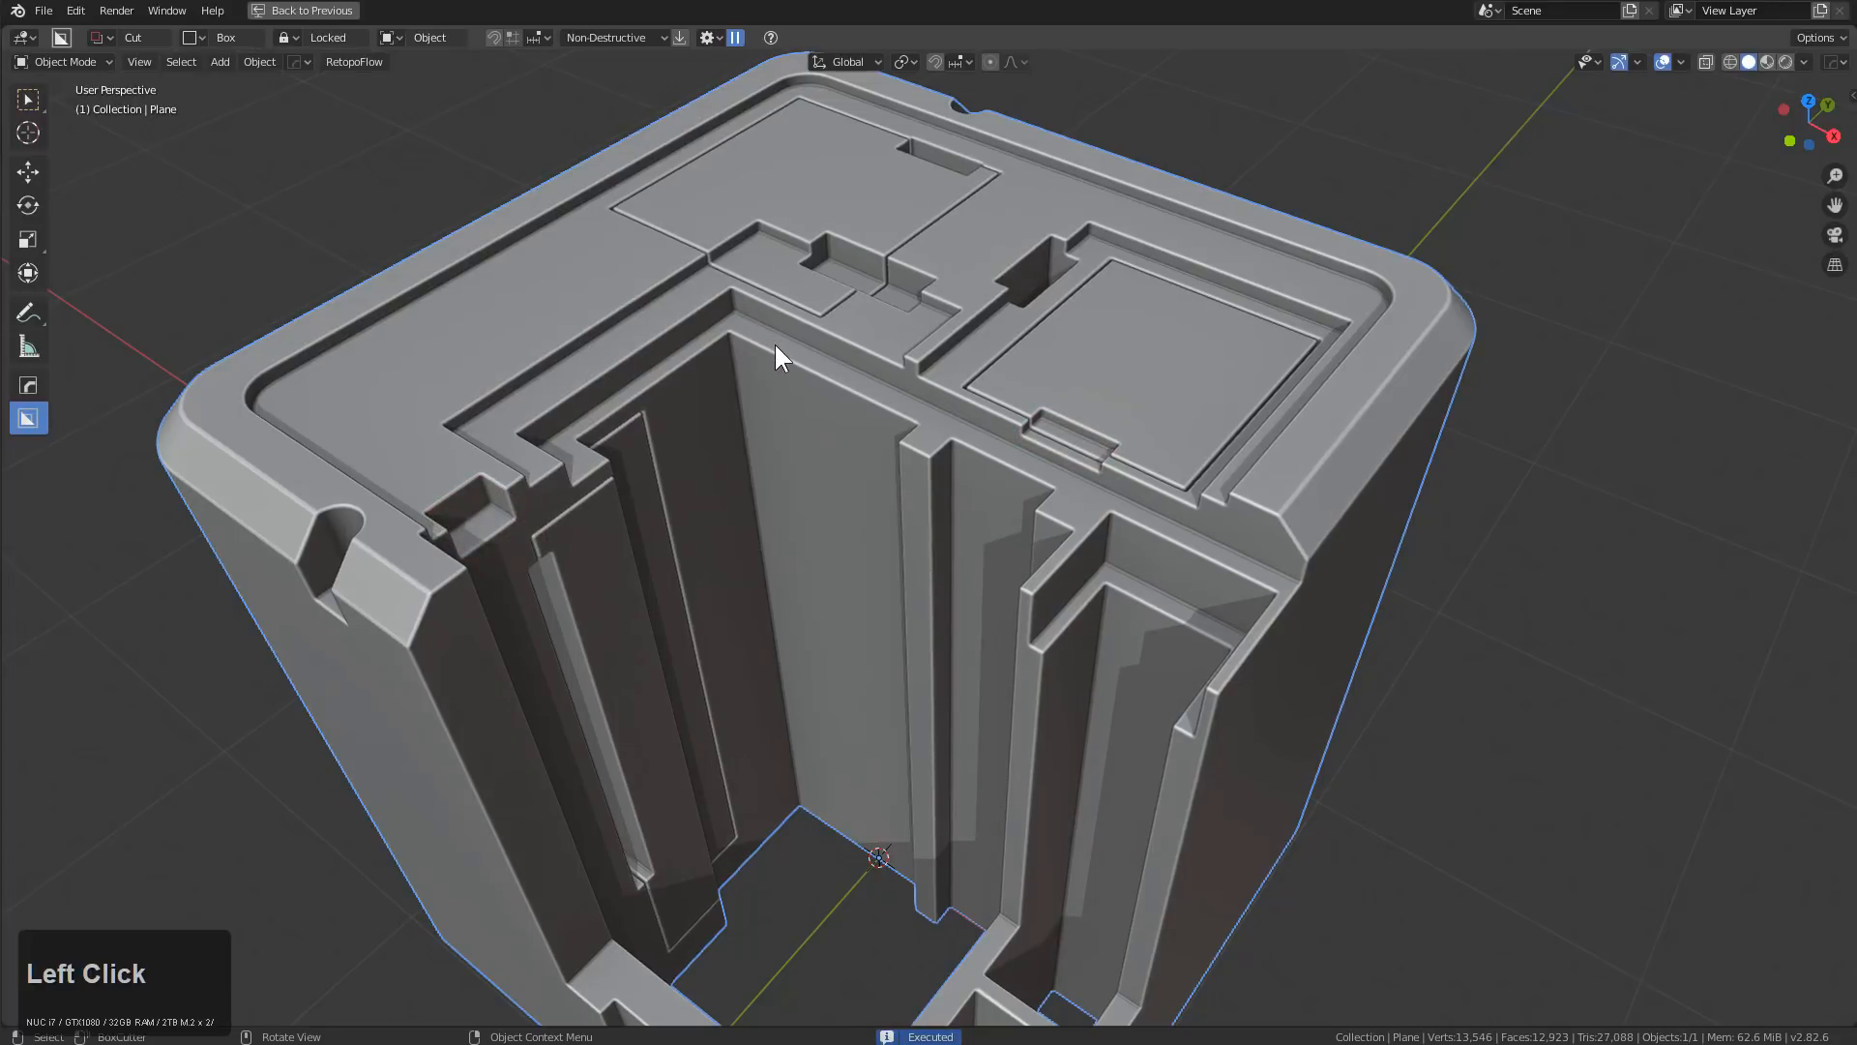
pyautogui.moveTo(775, 344); pyautogui.dragTo(876, 479)
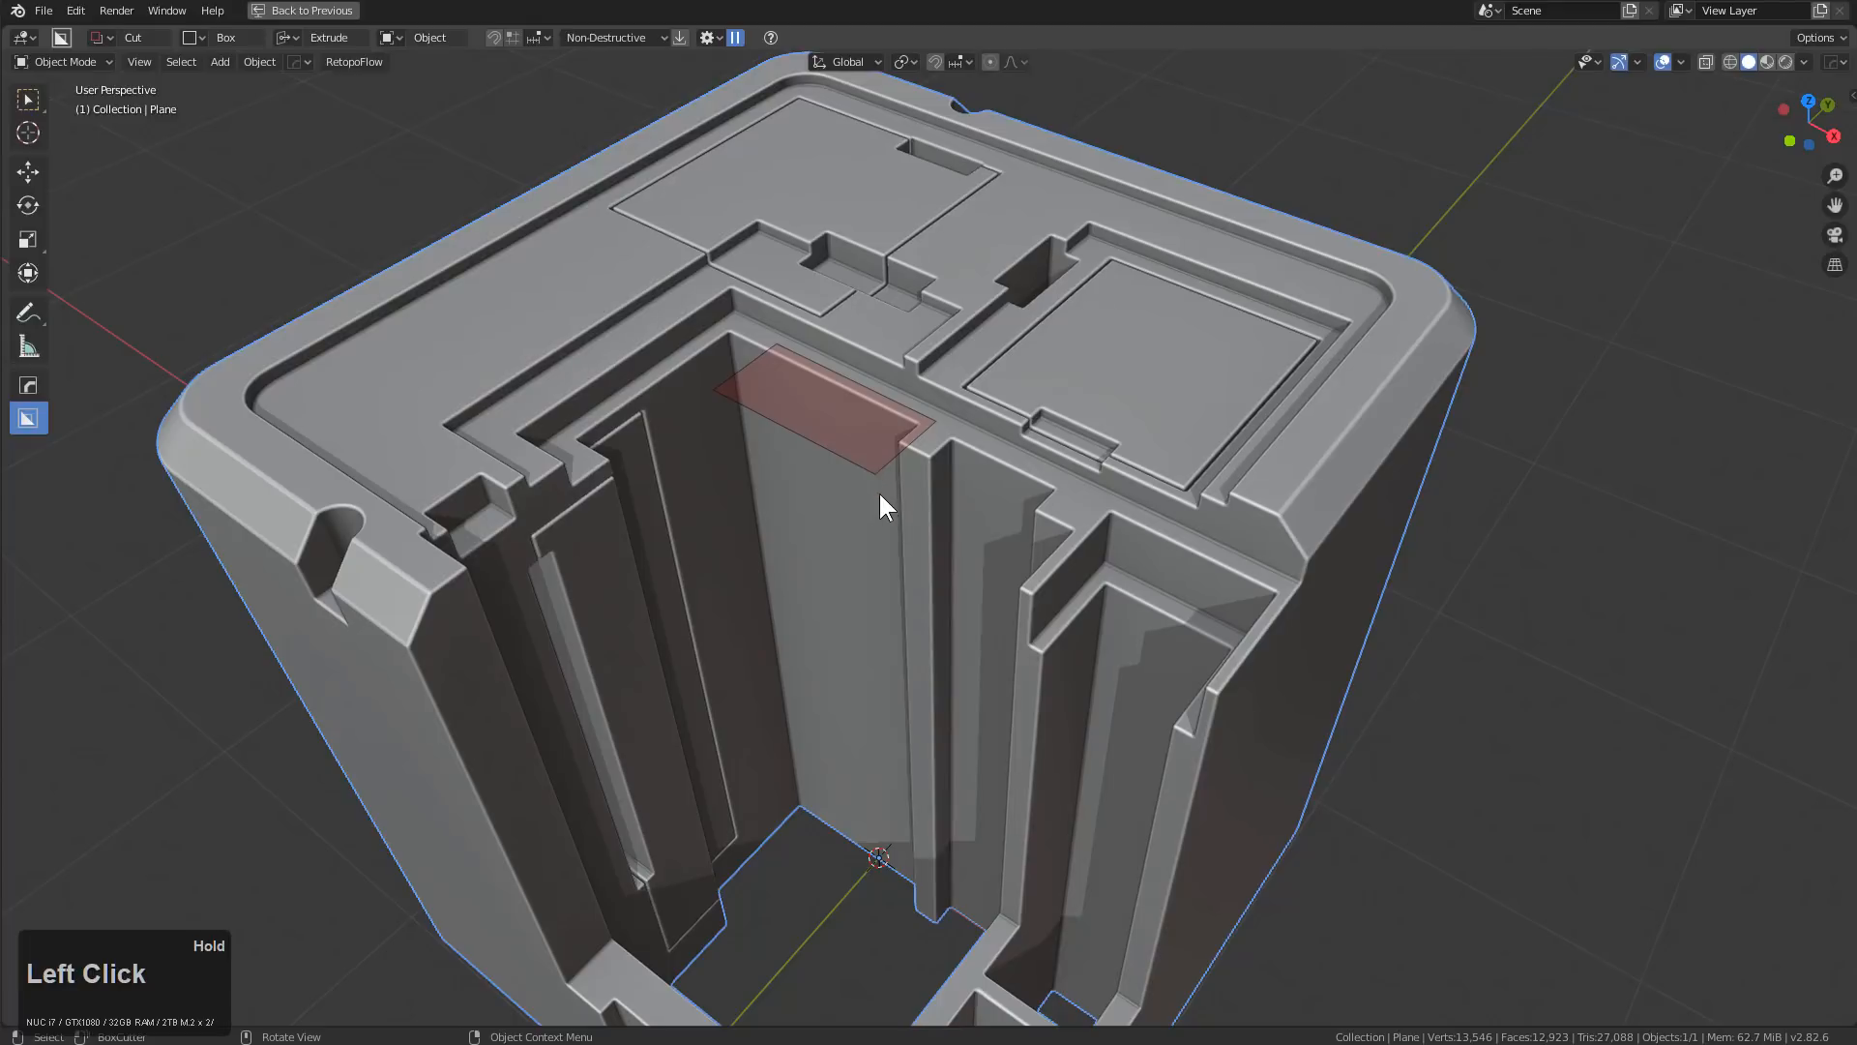
pyautogui.click(883, 518)
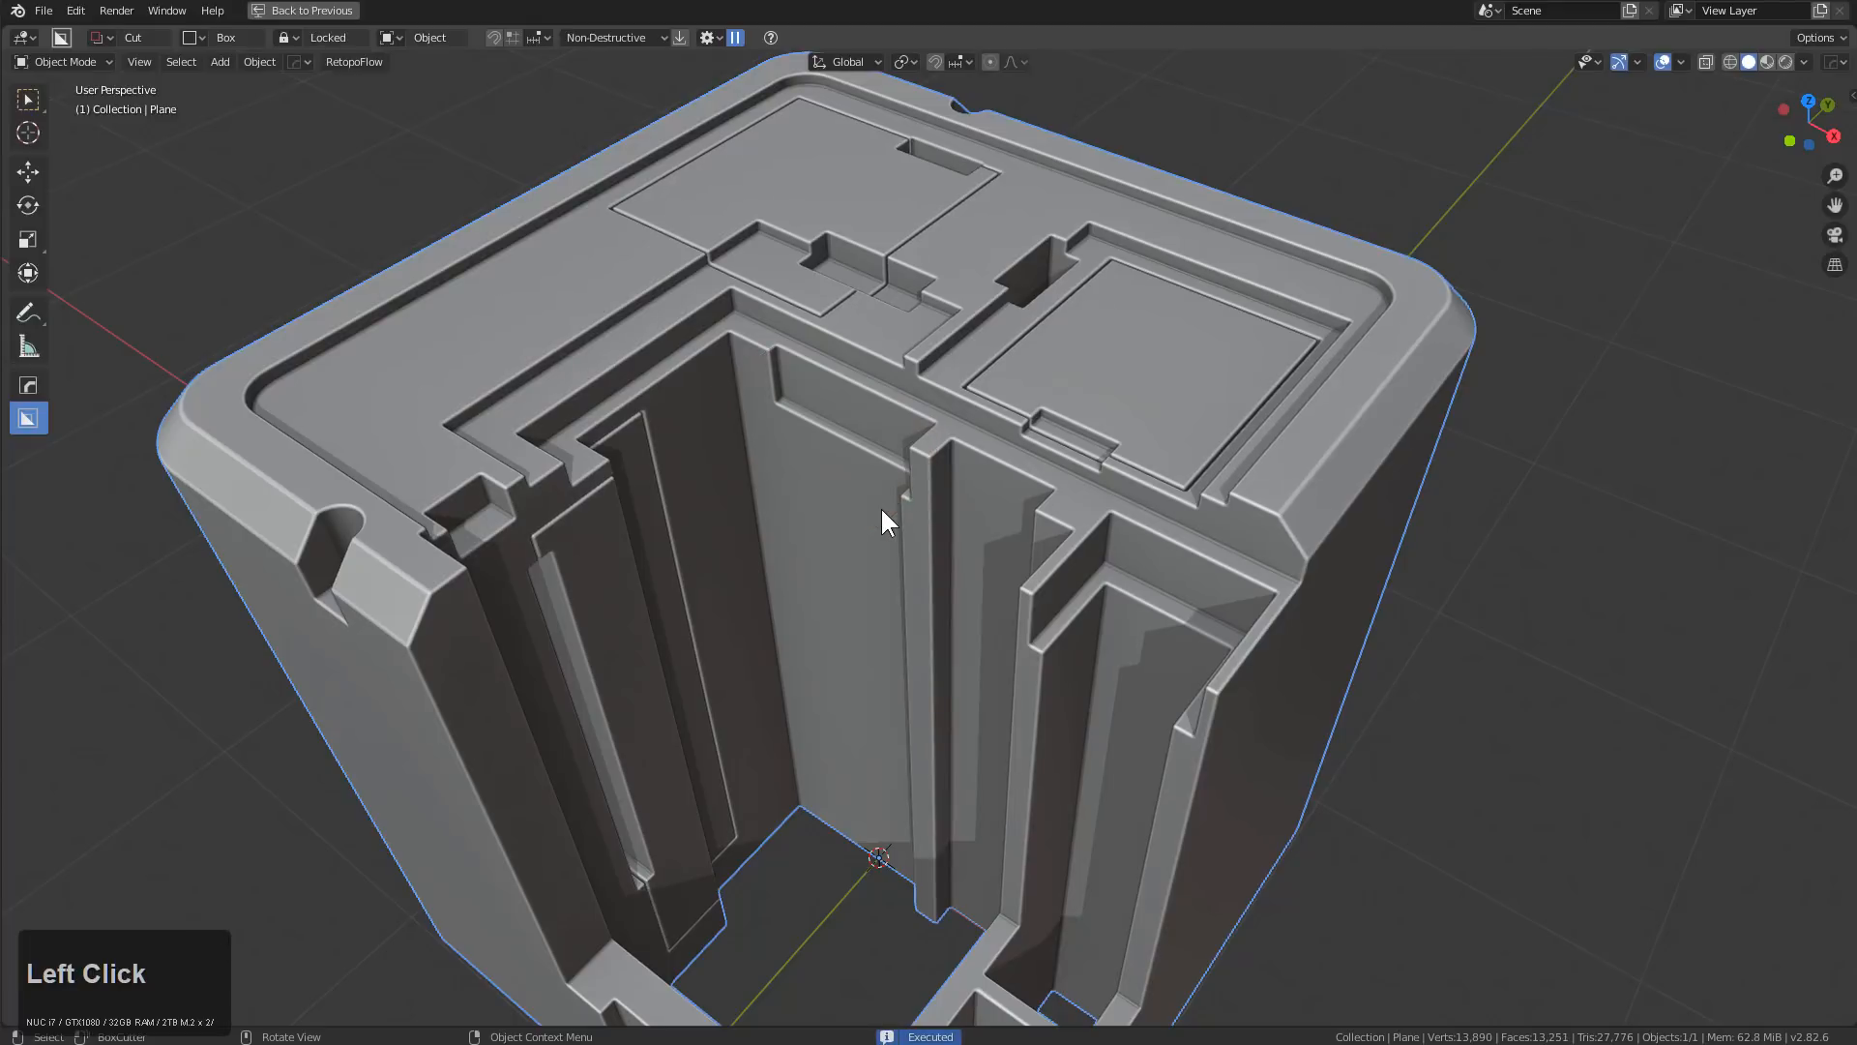
# Review the block's finished cuts from several sides and examine its full modifier stack of booleans
pyautogui.moveTo(879, 507); pyautogui.dragTo(1049, 483, button='middle')
pyautogui.scroll(-2, 1099, 491)
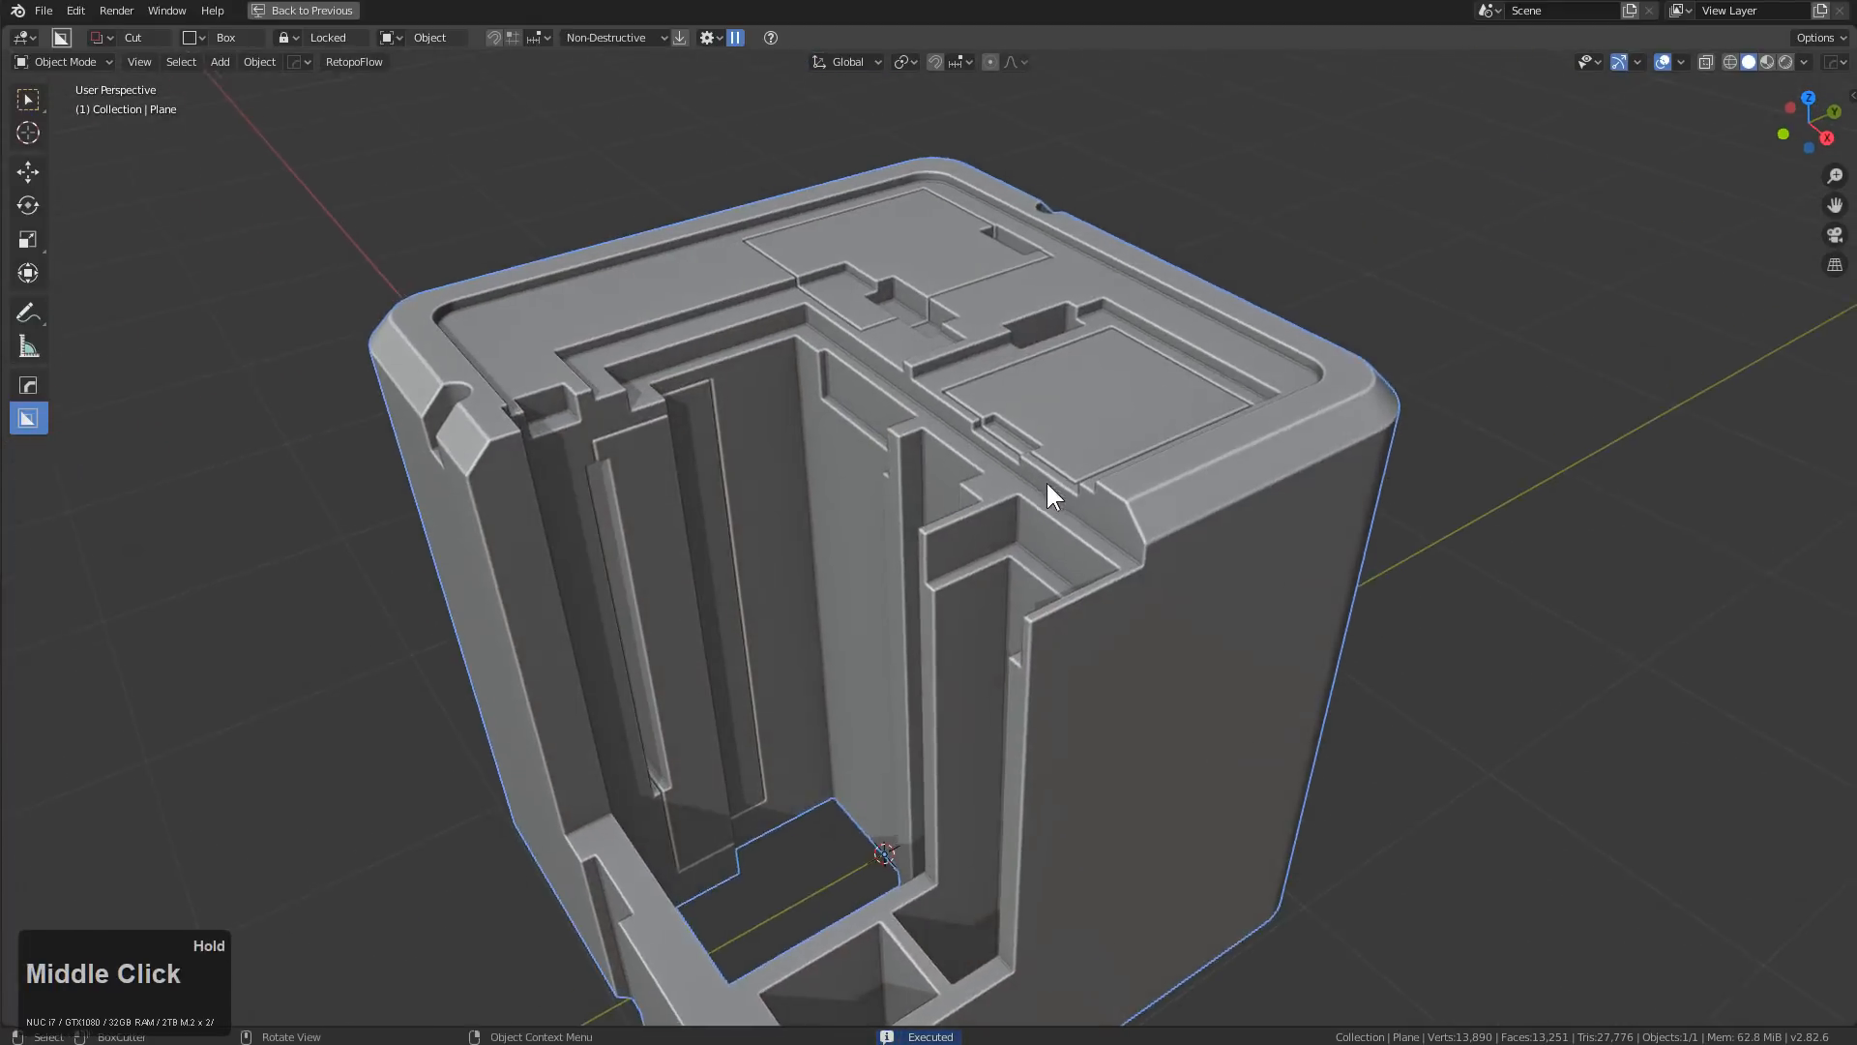
pyautogui.scroll(-2, 1049, 483)
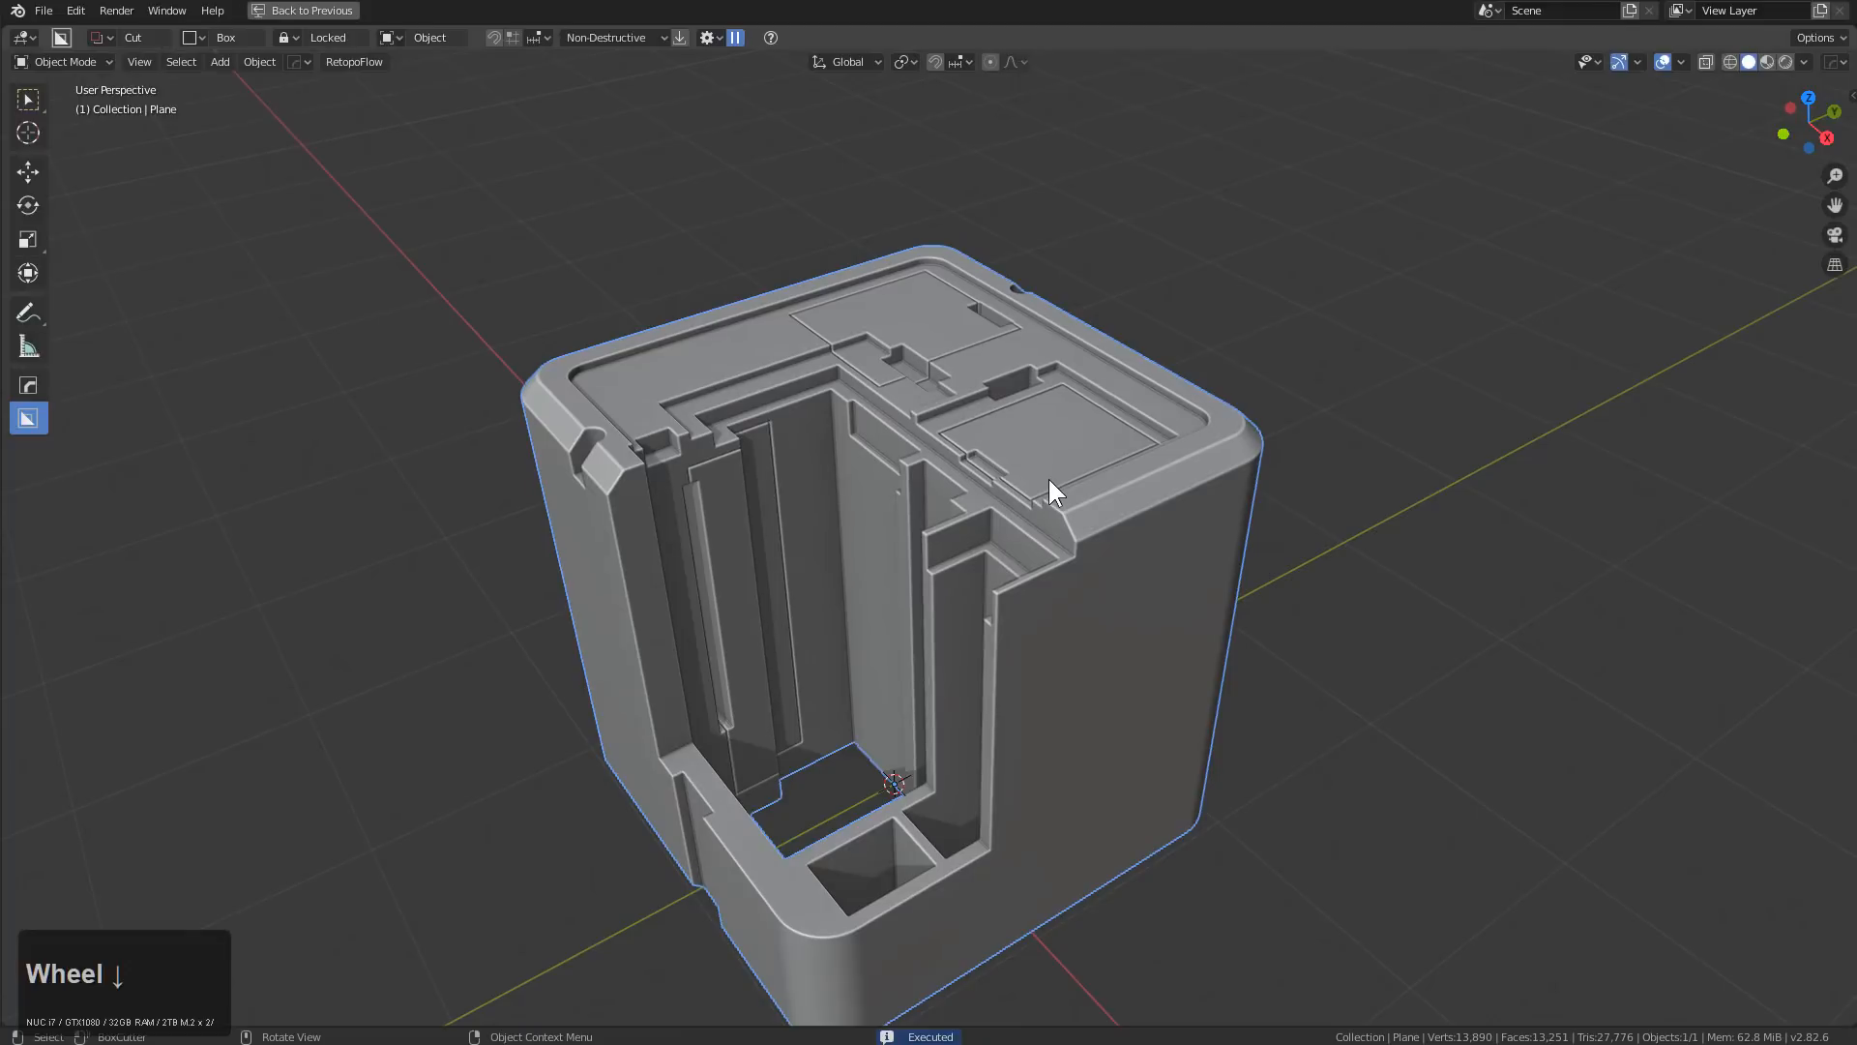
pyautogui.moveTo(897, 449); pyautogui.dragTo(1070, 500, button='middle')
pyautogui.scroll(-2, 998, 473)
pyautogui.click(998, 473)
pyautogui.press('KP_Decimal')
pyautogui.press('q')
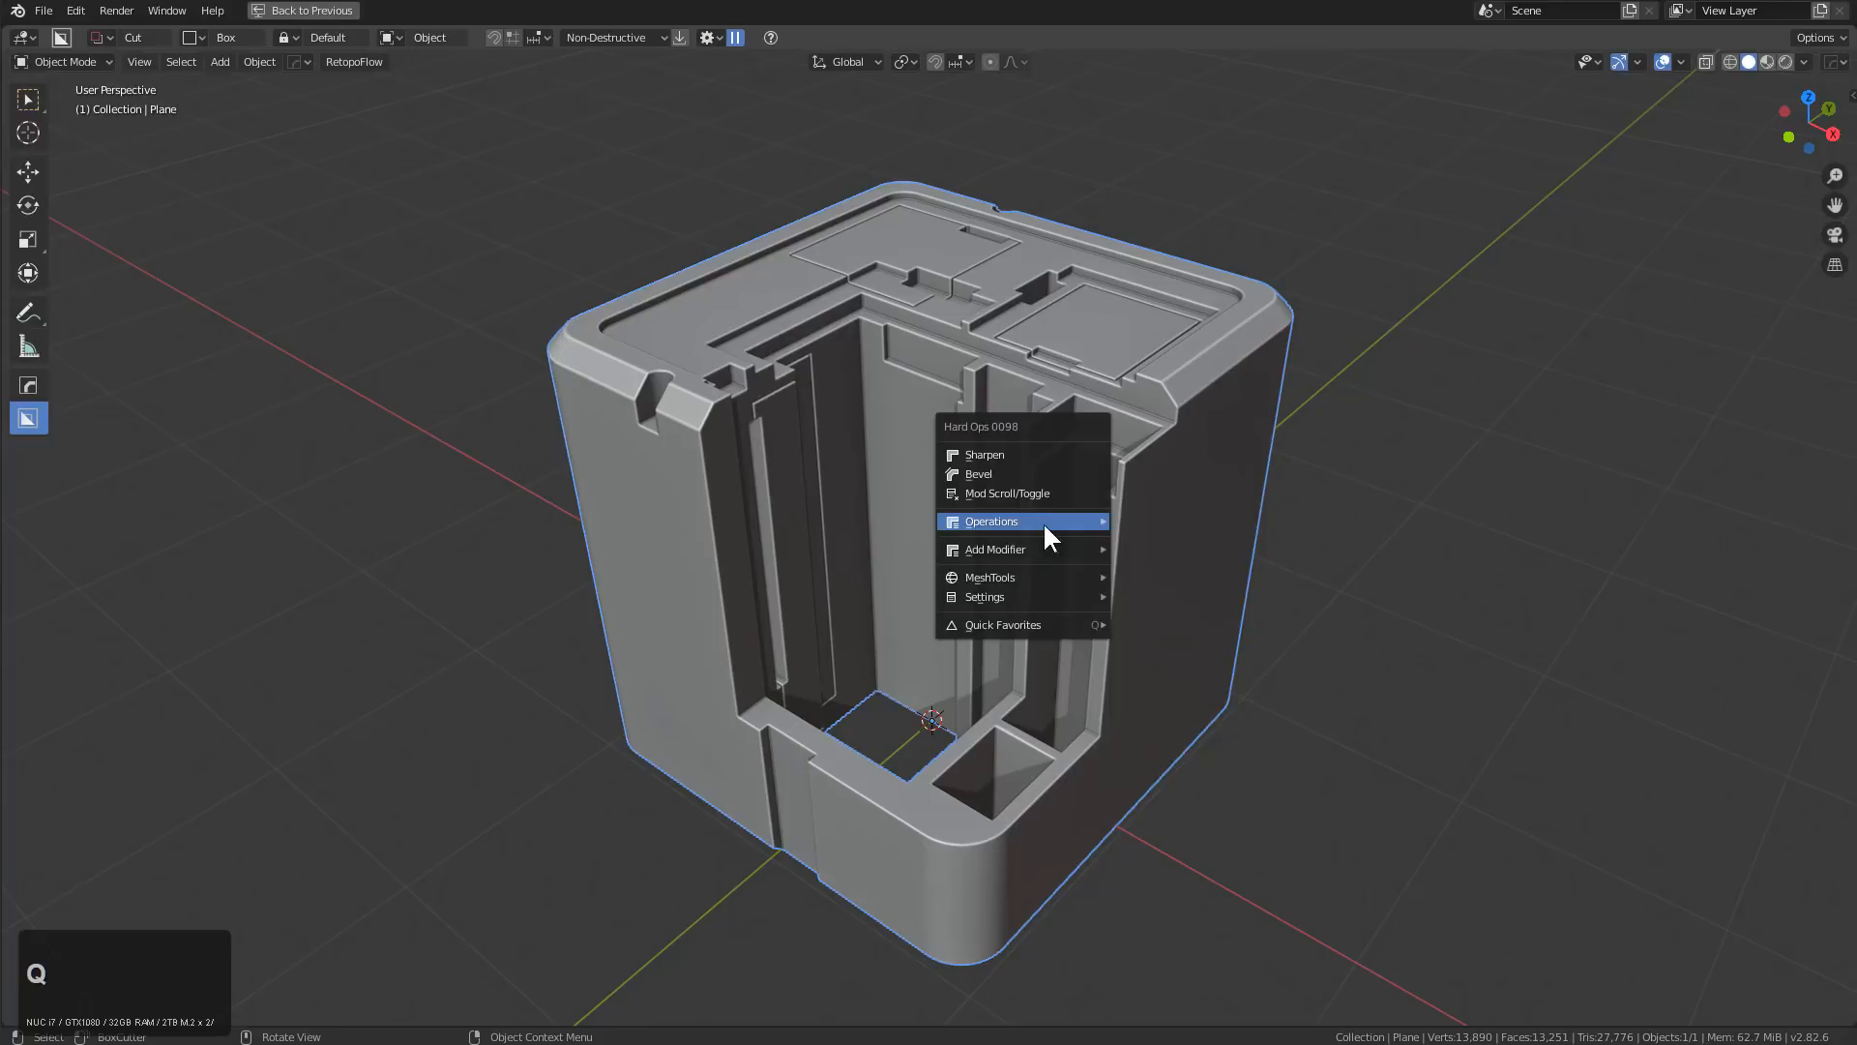
pyautogui.hotkey('ctrl', '`')
pyautogui.scroll(-4, 1165, 610)
pyautogui.scroll(-3, 1187, 694)
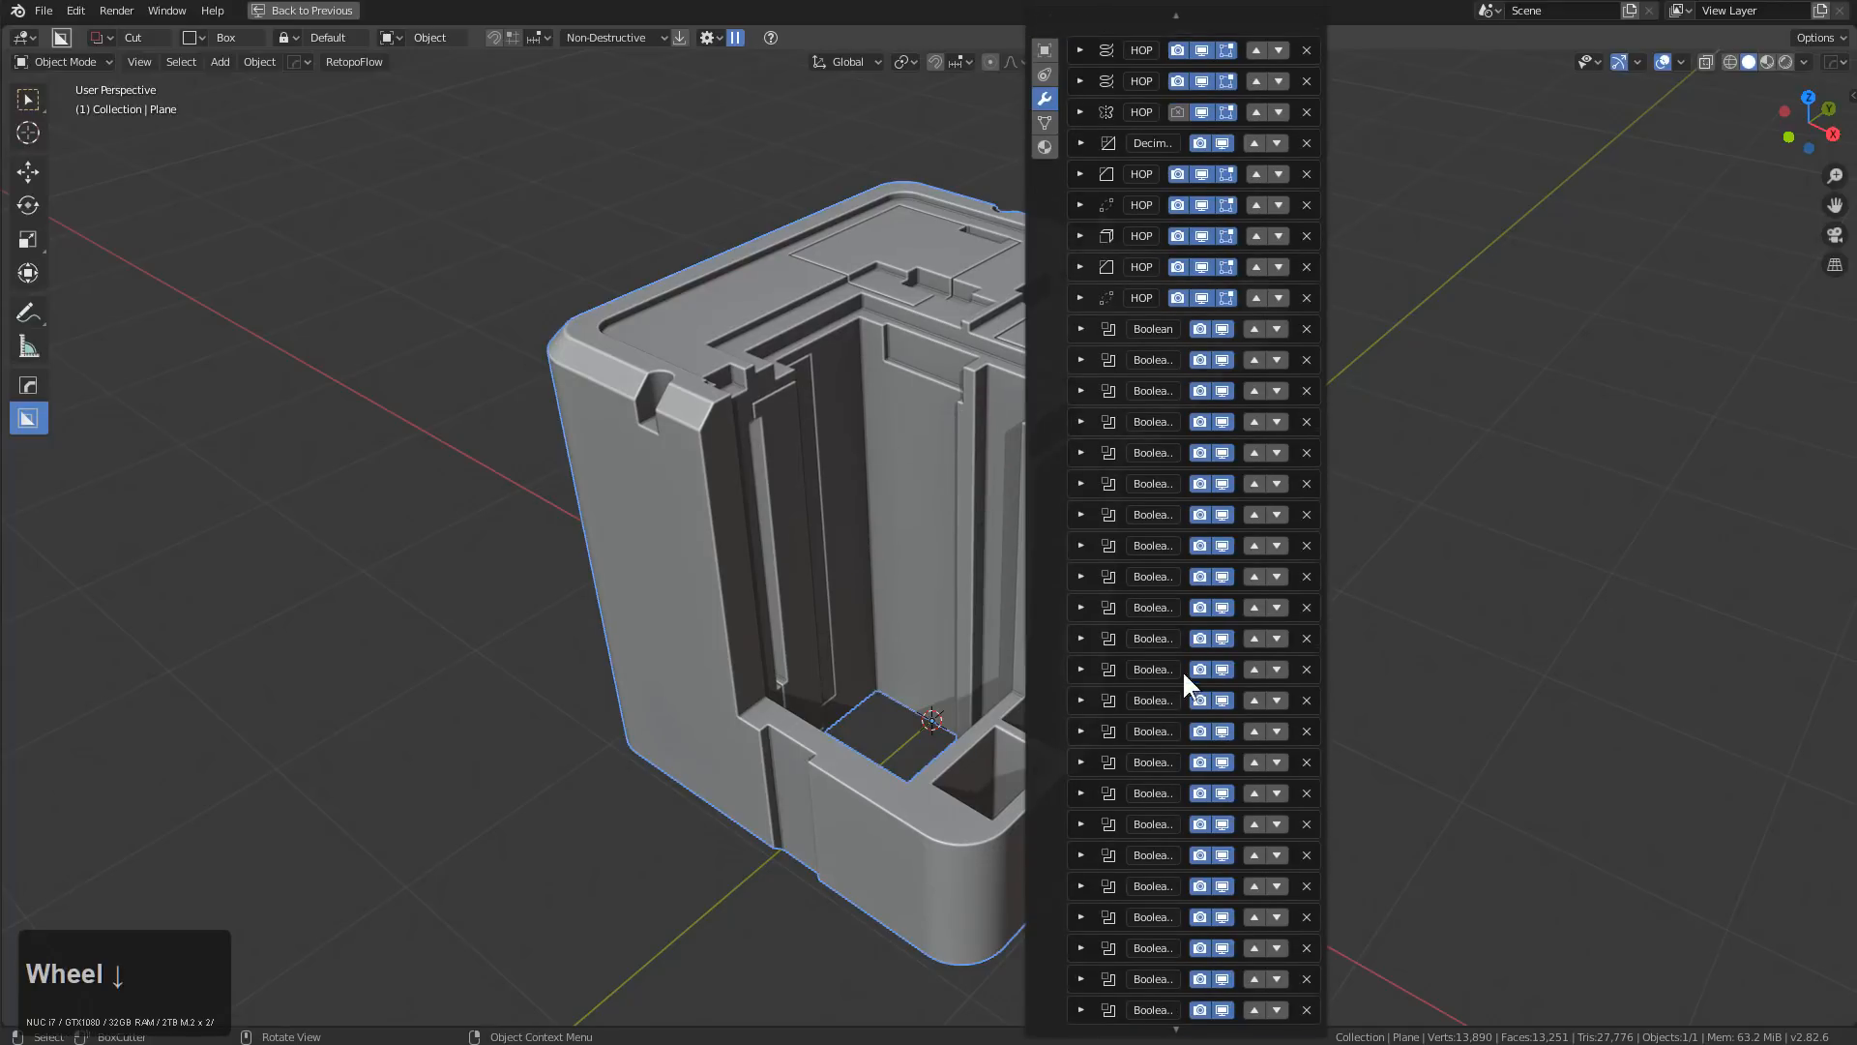
pyautogui.scroll(4, 1192, 281)
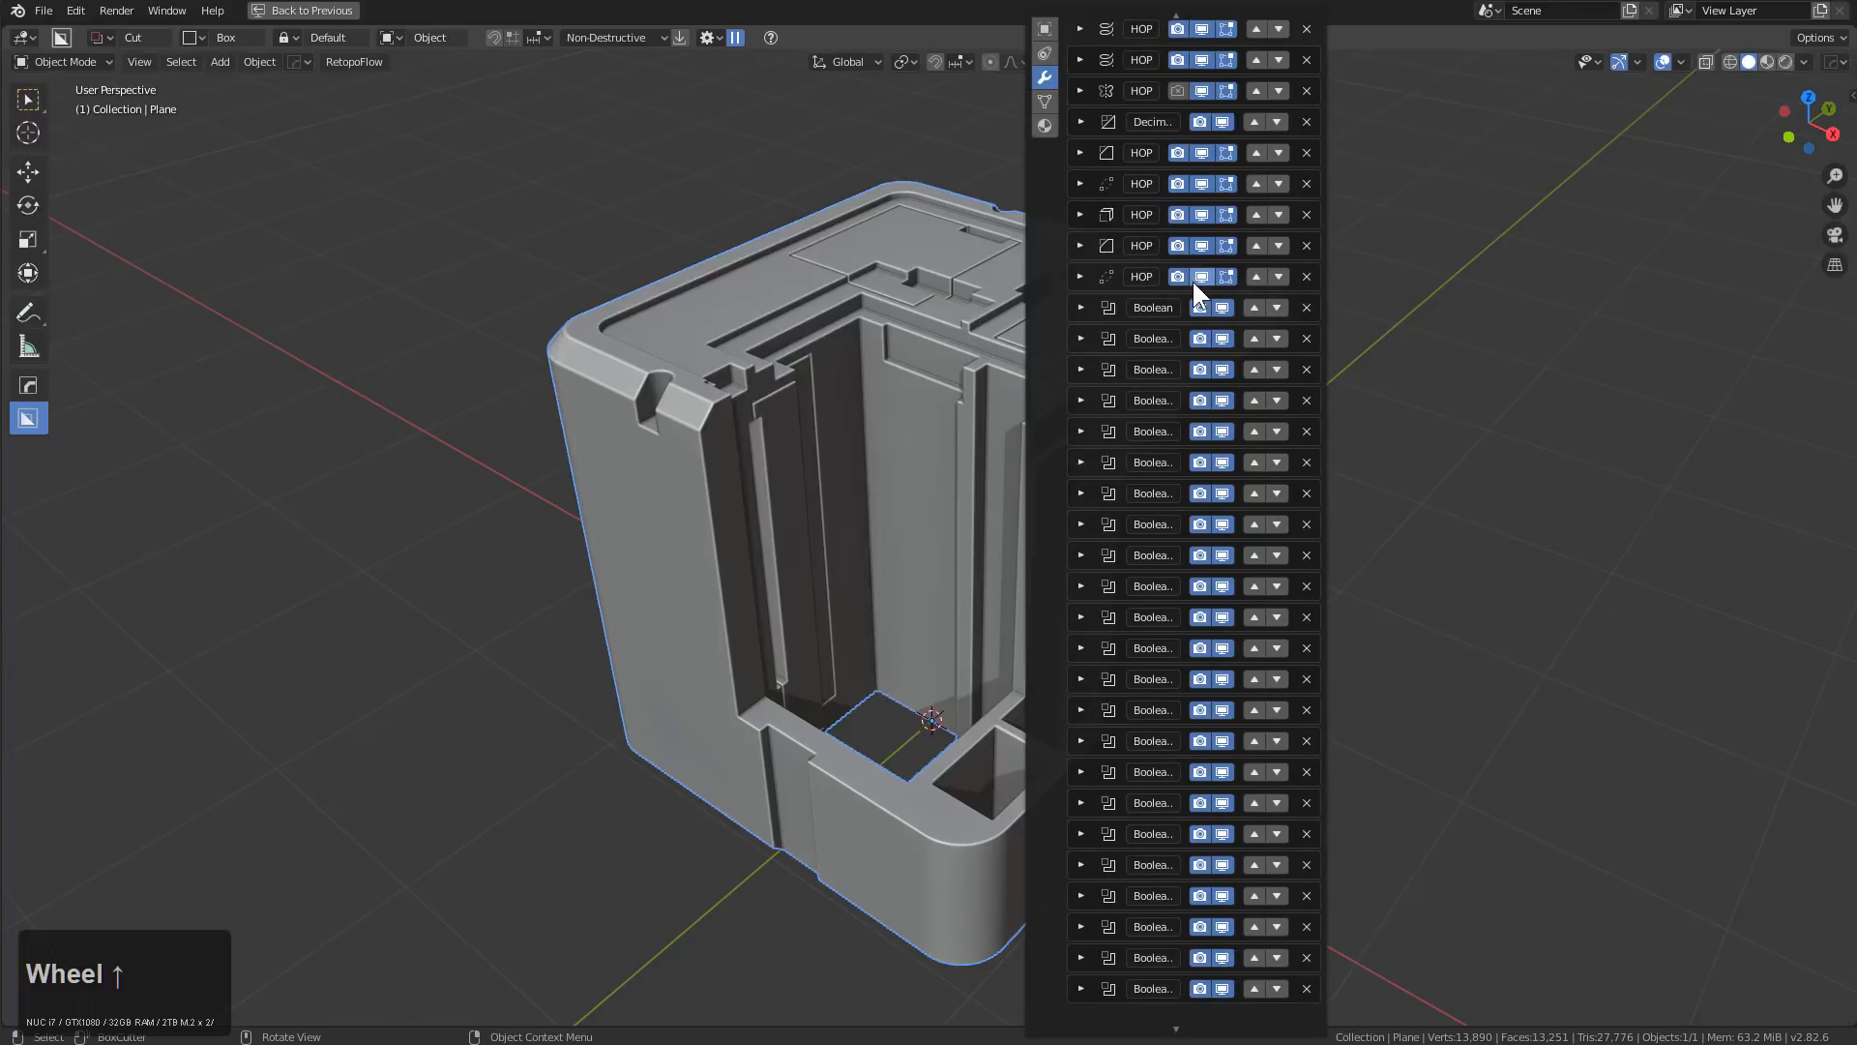
pyautogui.press('Escape')
# Apply all of the block's modifiers with Hard Ops Smart Apply and check the resulting mesh in Edit Mode
pyautogui.press('q')
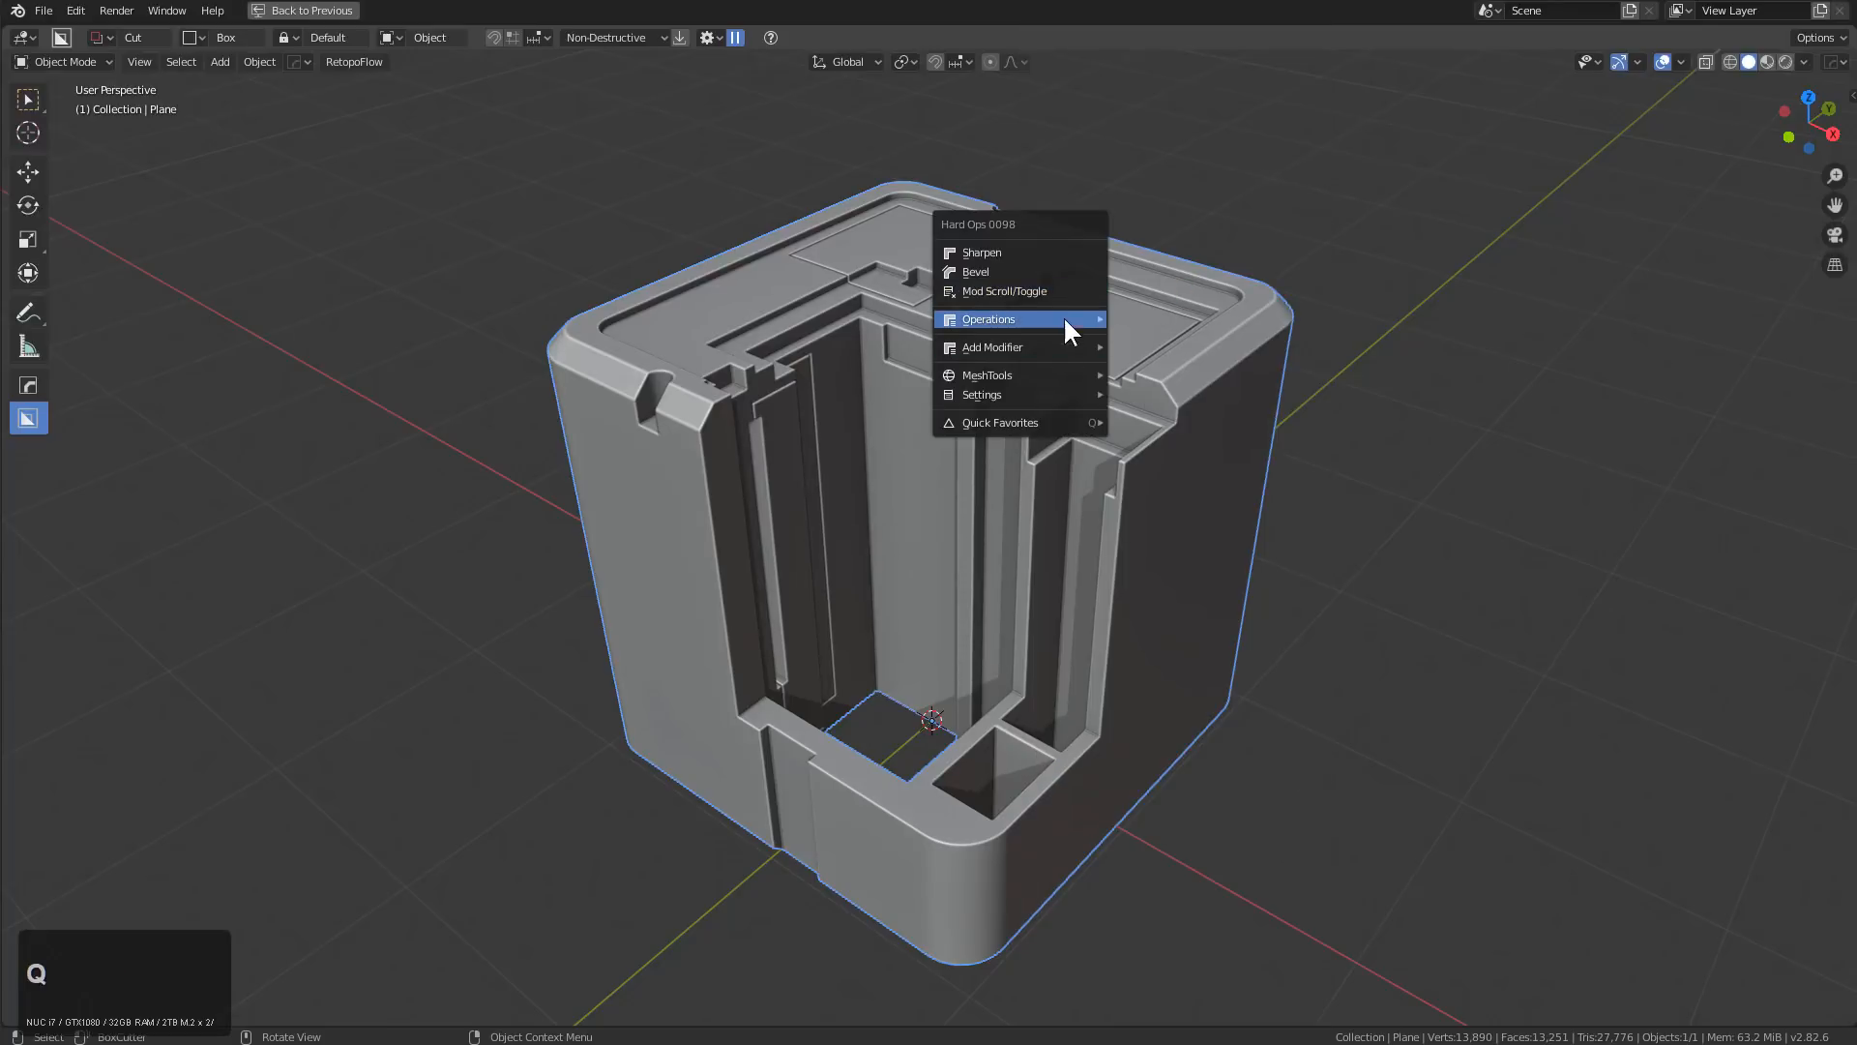
pyautogui.moveTo(1064, 318)
pyautogui.click(1209, 622)
pyautogui.moveTo(1209, 622); pyautogui.dragTo(1151, 463, button='middle')
pyautogui.press('Tab')
pyautogui.press('Tab')
pyautogui.scroll(-2, 1151, 464)
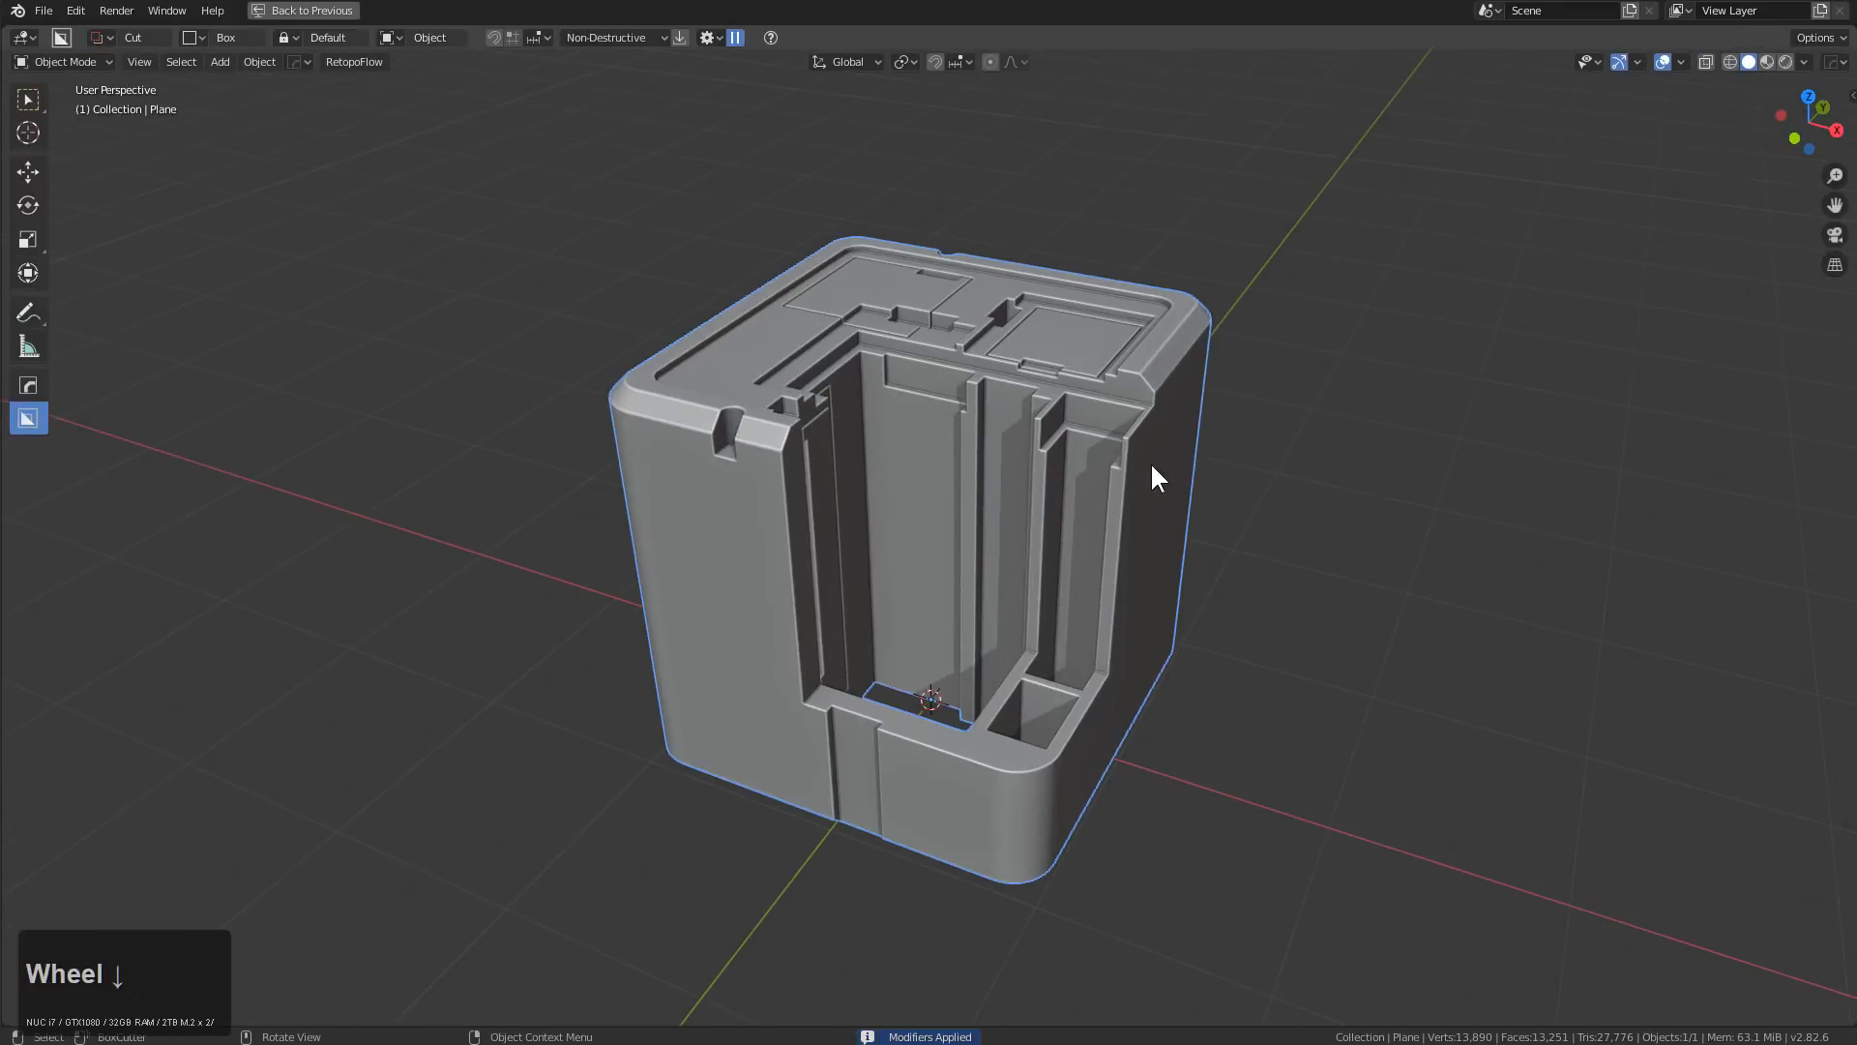
# Rotate the block 90° in the front orthographic view and clear its location
pyautogui.press('KP_1')
pyautogui.press('KP_5')
pyautogui.write('r90')
pyautogui.press('KP_Enter')
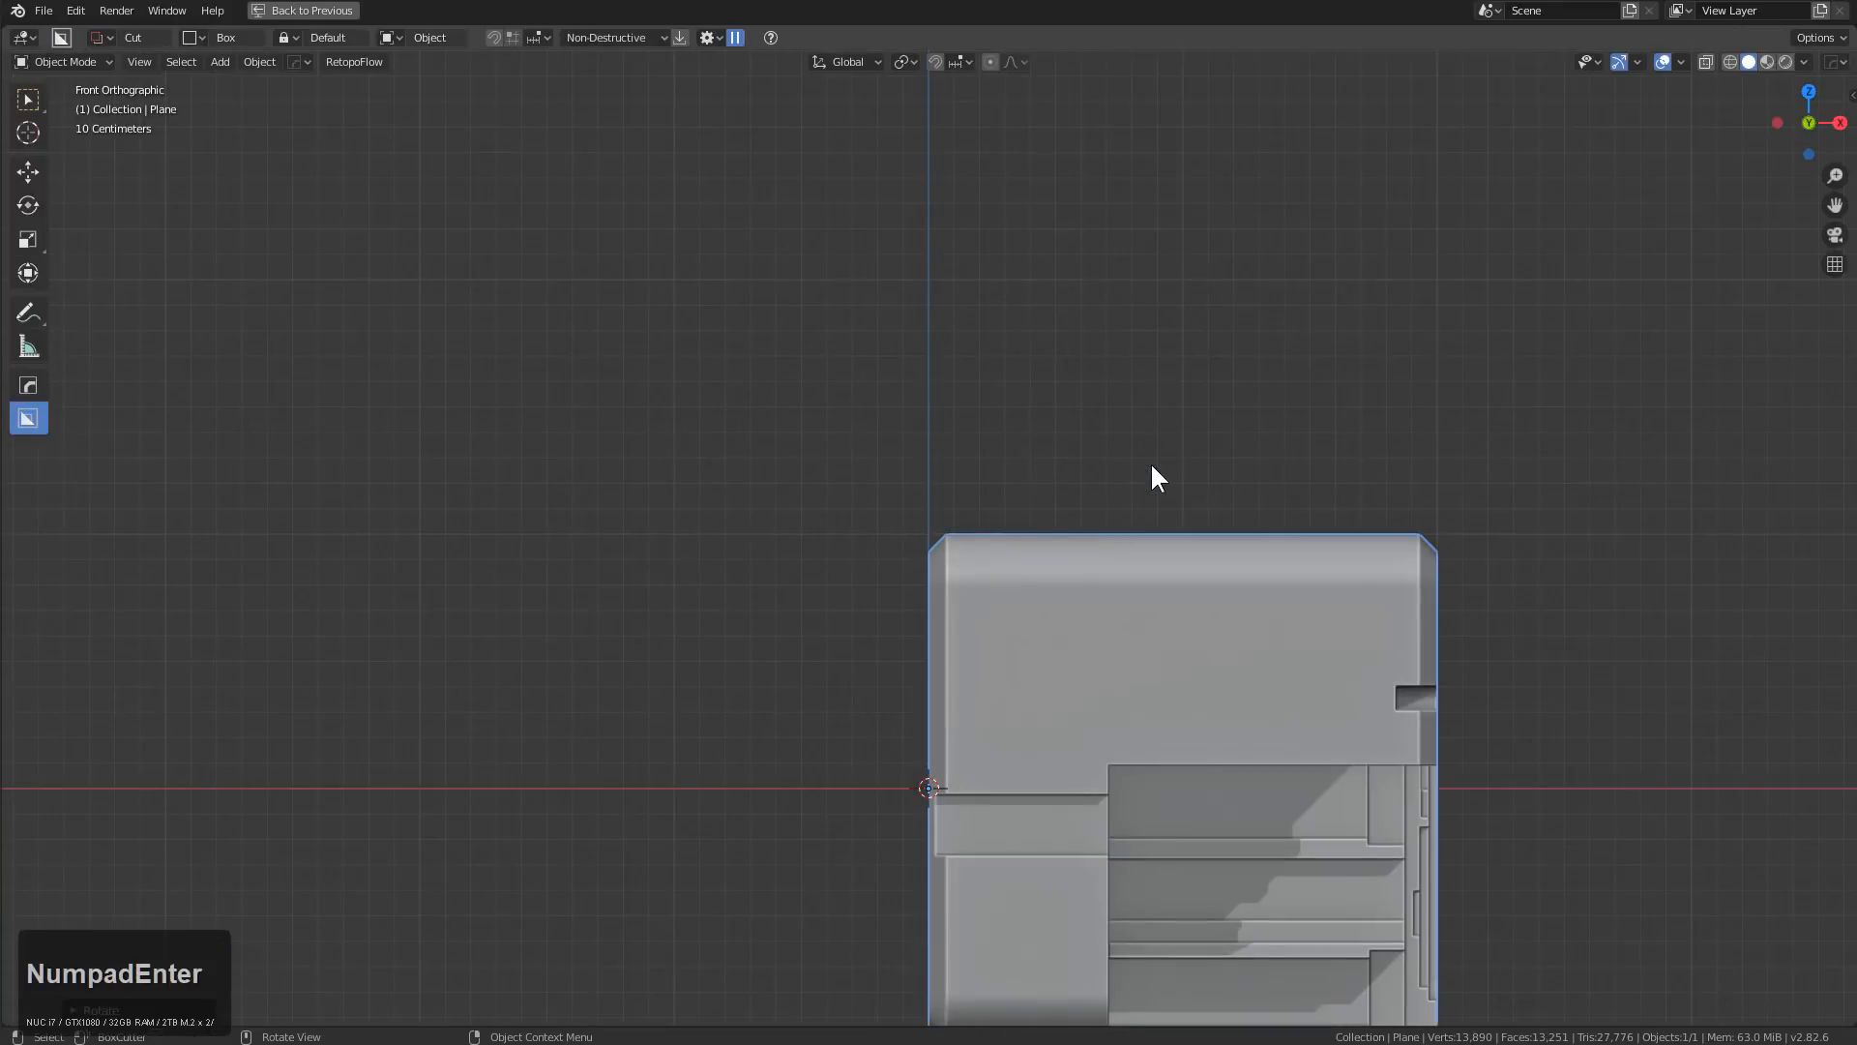
pyautogui.scroll(-1, 1243, 638)
pyautogui.press('g')
pyautogui.rightClick(1250, 702)
pyautogui.hotkey('shift', 's')
pyautogui.click(1225, 596)
pyautogui.press('g')
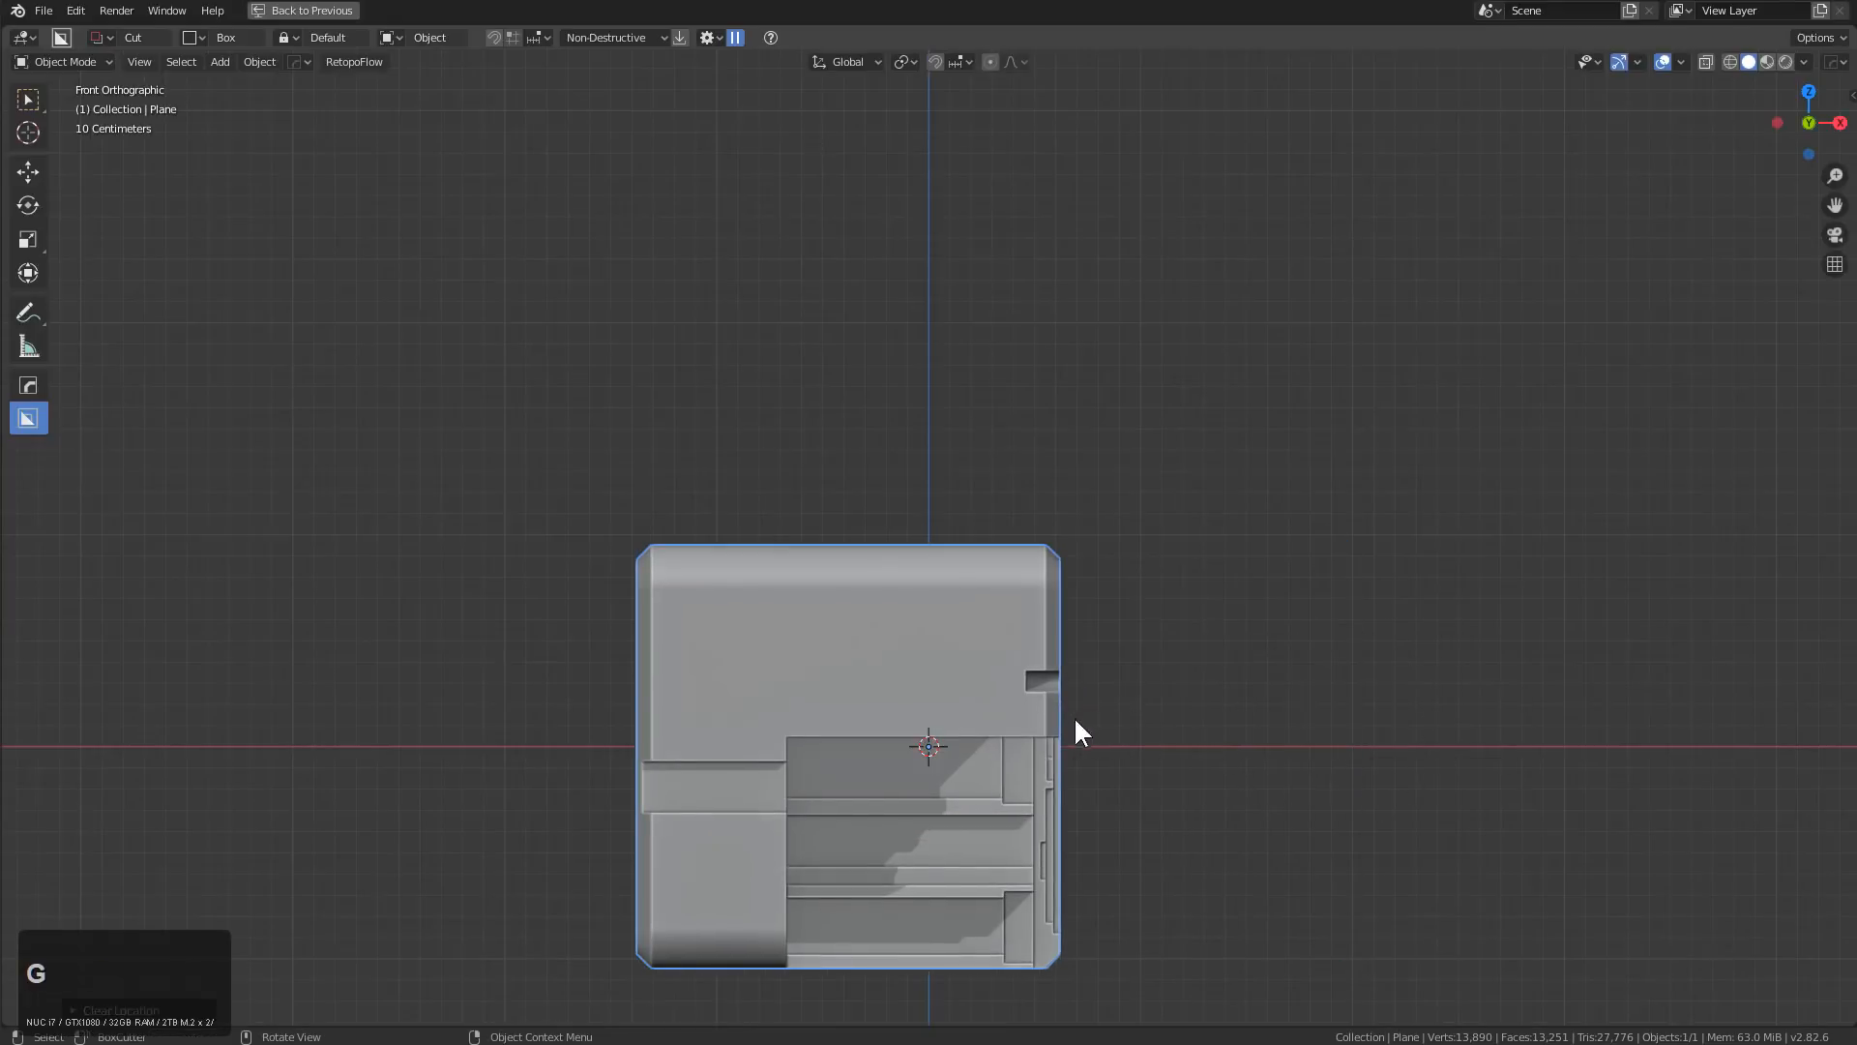
pyautogui.click(1077, 714)
# Move the block's entire mesh in Edit Mode so that its geometry sits around the world origin
pyautogui.scroll(1, 977, 756)
pyautogui.press('Tab')
pyautogui.press('a')
pyautogui.press('g')
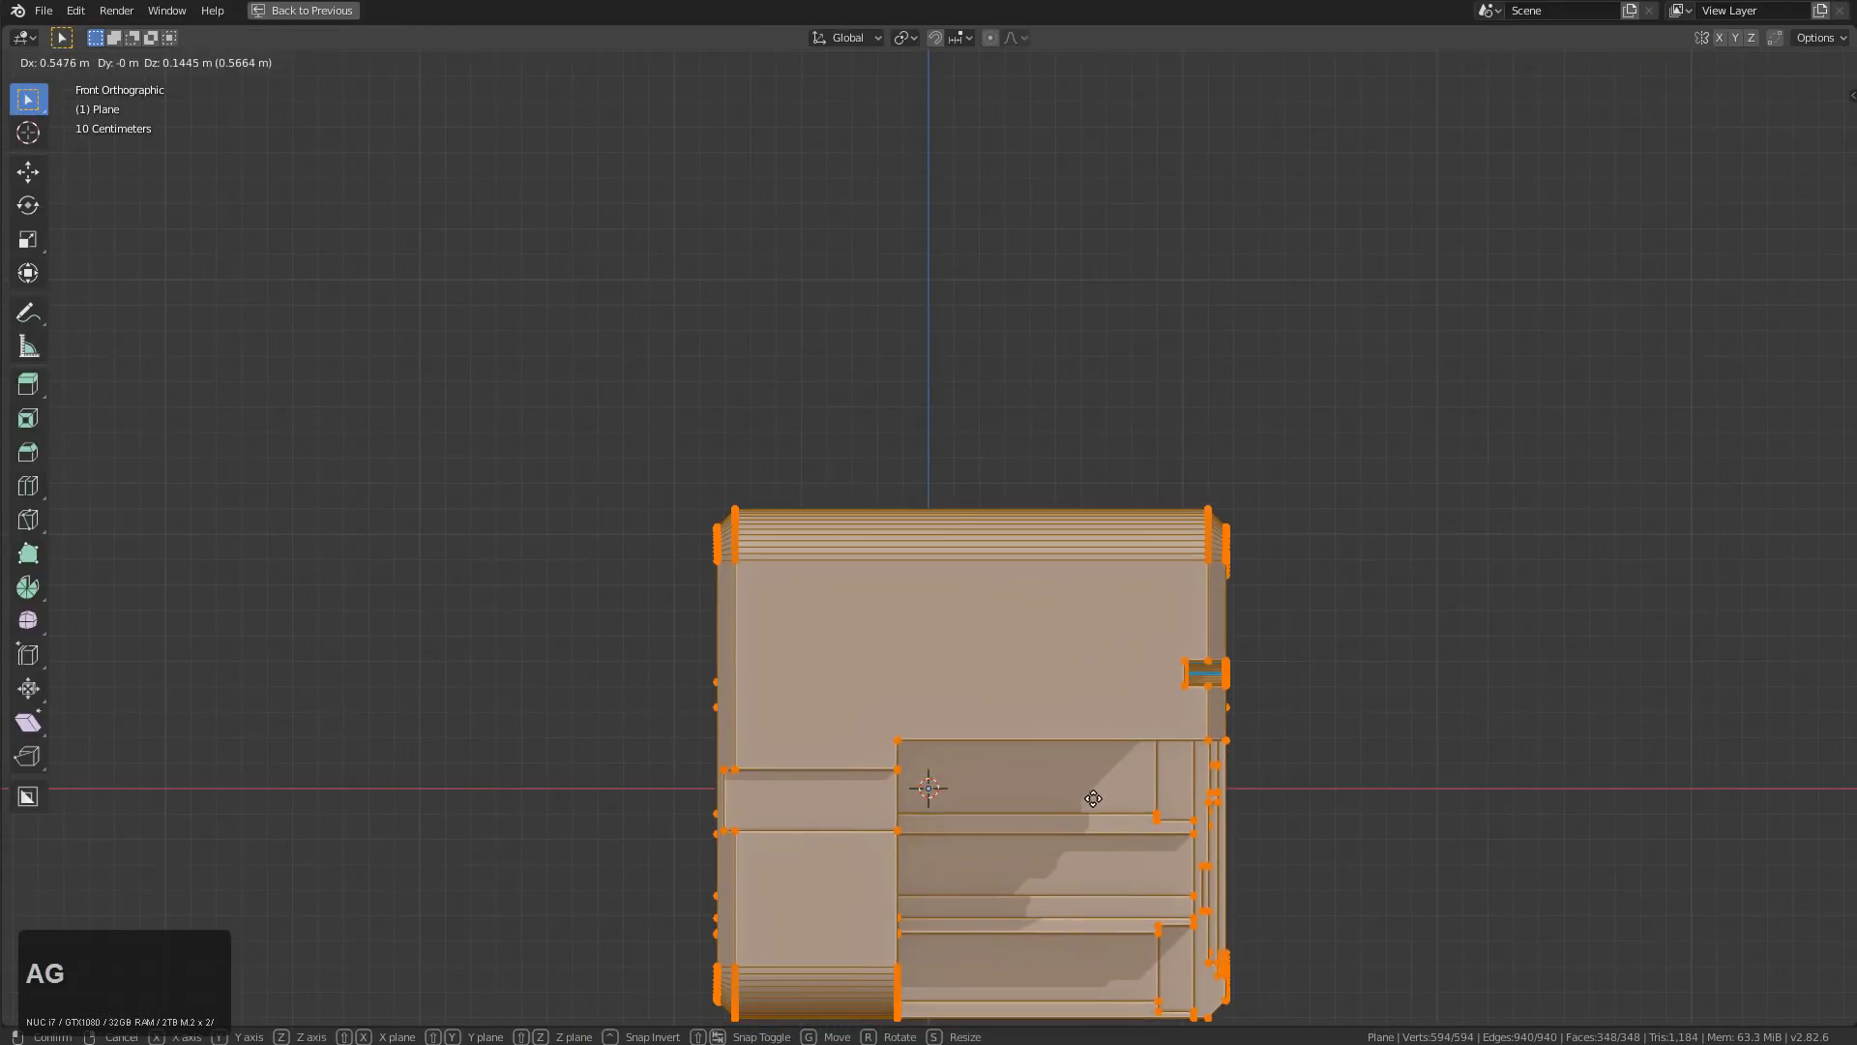
pyautogui.click(984, 696)
pyautogui.scroll(-2, 1086, 705)
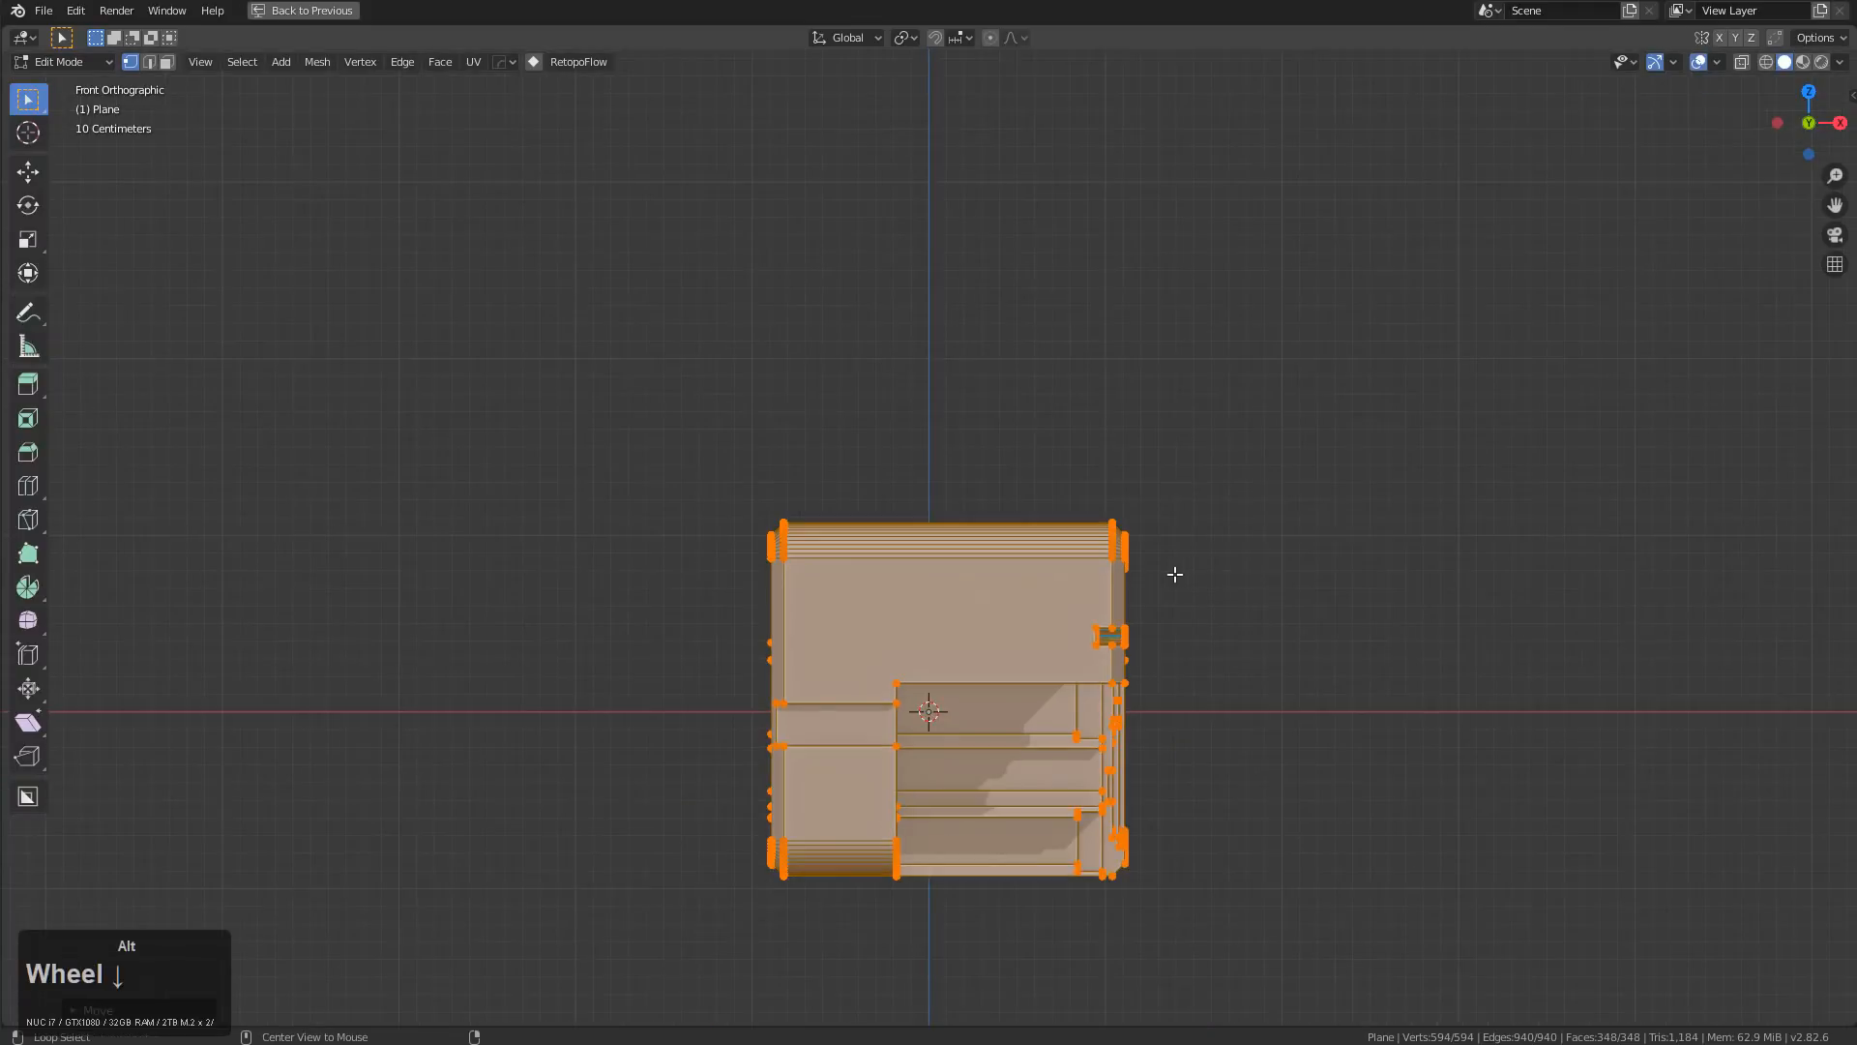
pyautogui.press('z')
pyautogui.scroll(2, 1087, 762)
pyautogui.press('g')
pyautogui.press('Tab')
pyautogui.hotkey('alt', 'z')
# Dice the block with Hard Ops into slices spaced along the world X axis, using a count of 15
pyautogui.moveTo(1123, 606); pyautogui.dragTo(1086, 439, button='middle')
pyautogui.scroll(3, 1016, 641)
pyautogui.moveTo(1016, 640); pyautogui.dragTo(1053, 519, button='middle')
pyautogui.press('q')
pyautogui.moveTo(1052, 520)
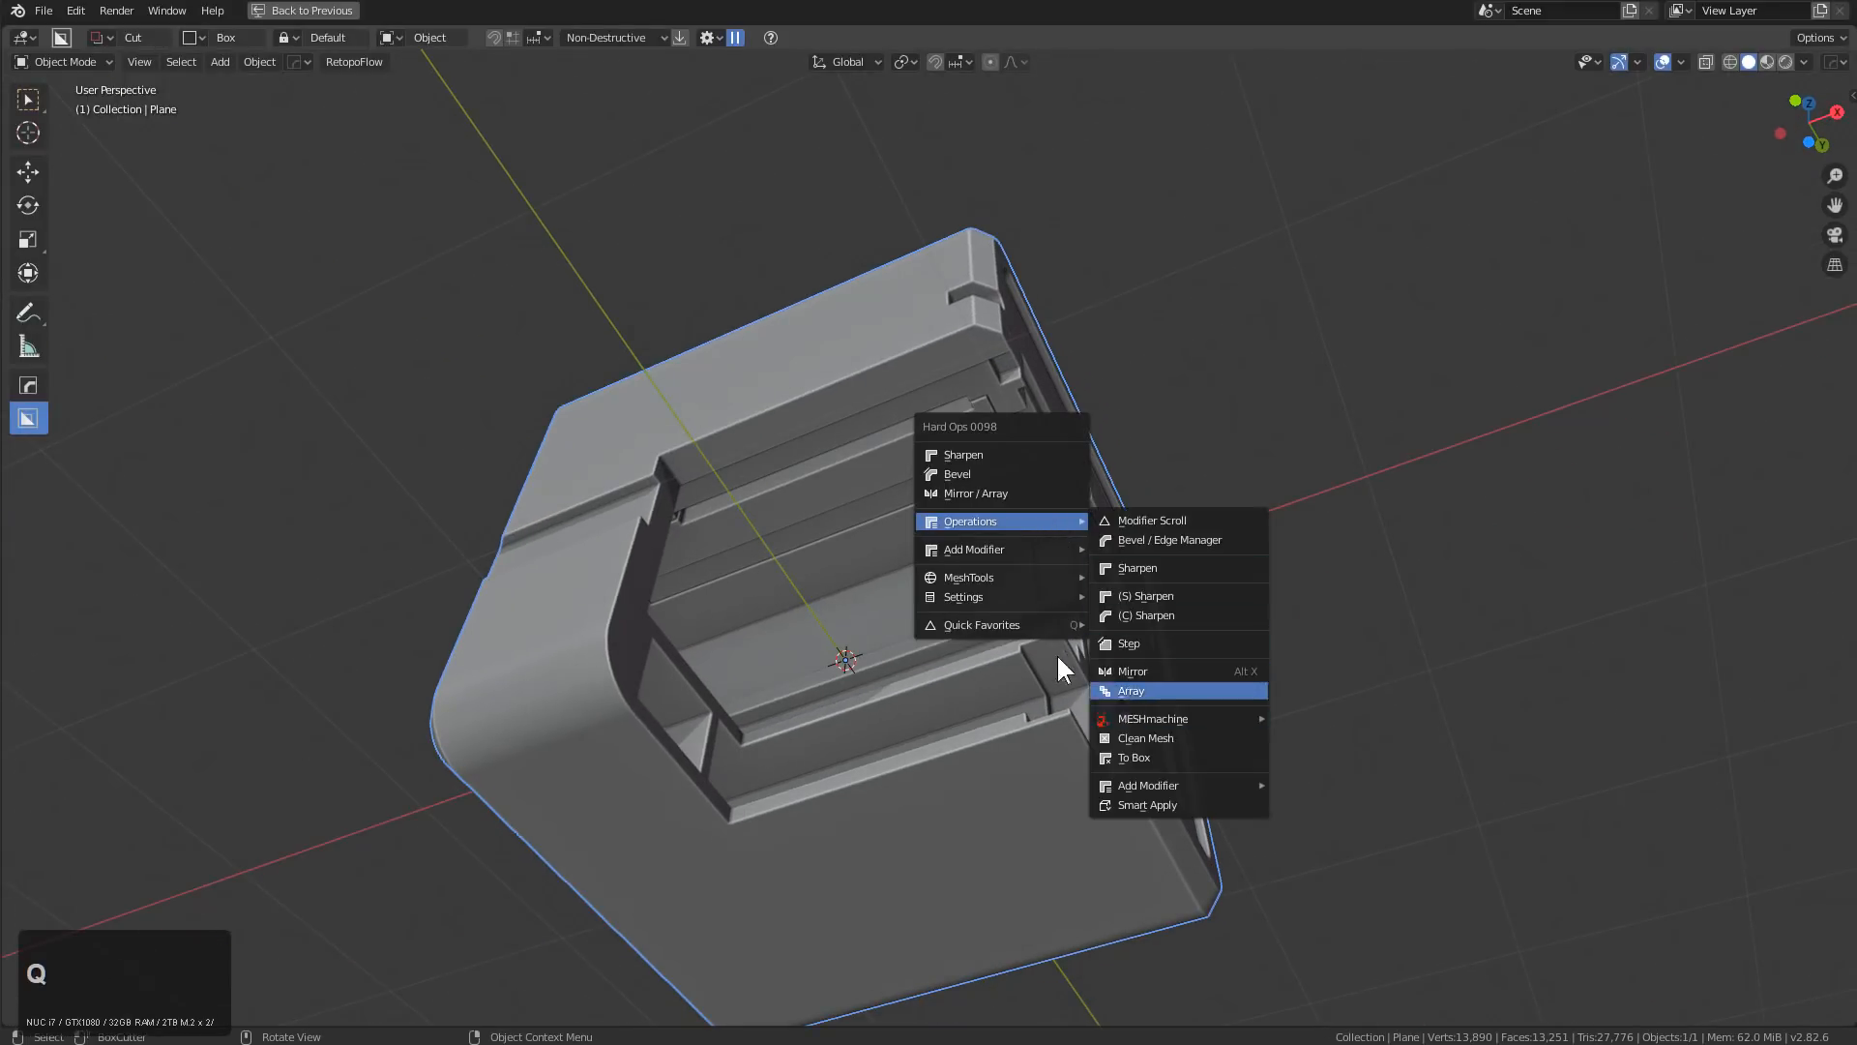
pyautogui.moveTo(1006, 575)
pyautogui.click(1135, 605)
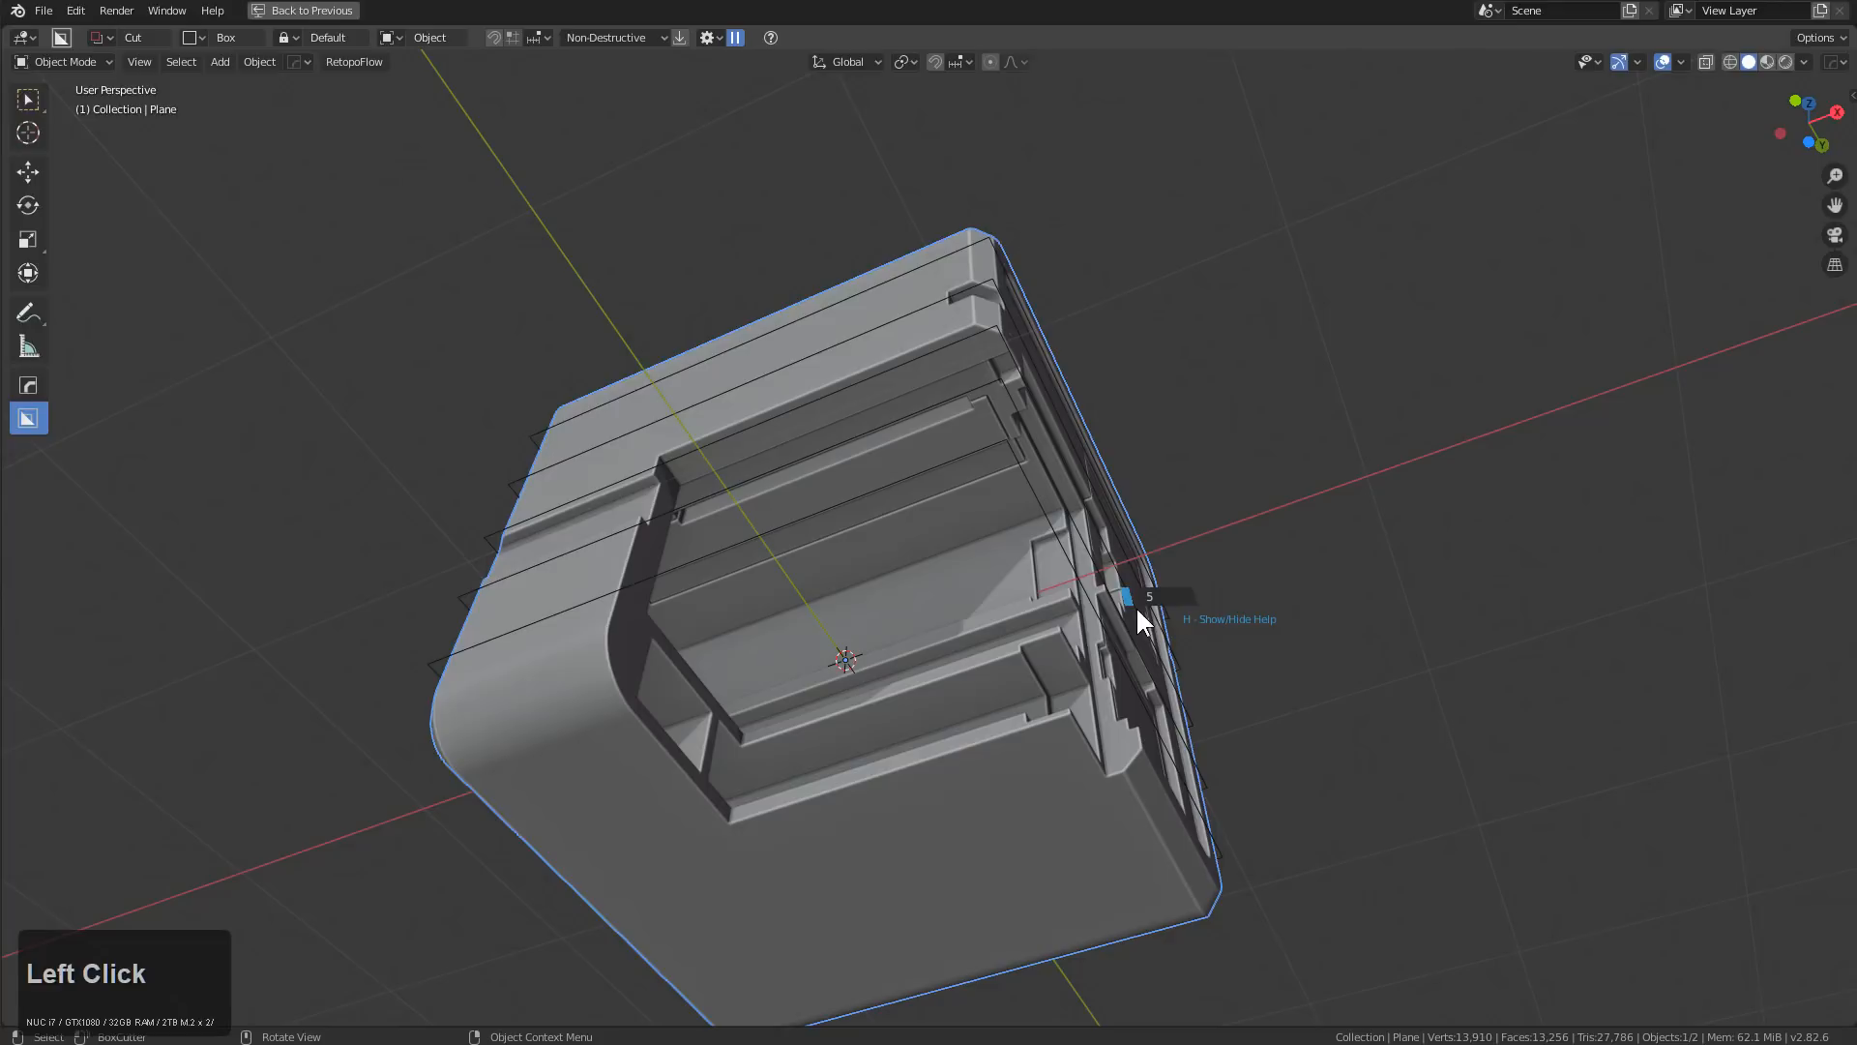
pyautogui.press('x')
pyautogui.press('t')
pyautogui.press('z')
pyautogui.press('x')
pyautogui.scroll(1, 1136, 605)
pyautogui.scroll(7, 1135, 606)
pyautogui.scroll(-9, 1135, 606)
pyautogui.scroll(1, 1139, 603)
pyautogui.scroll(-3, 1139, 606)
pyautogui.scroll(3, 1139, 607)
pyautogui.scroll(7, 1147, 599)
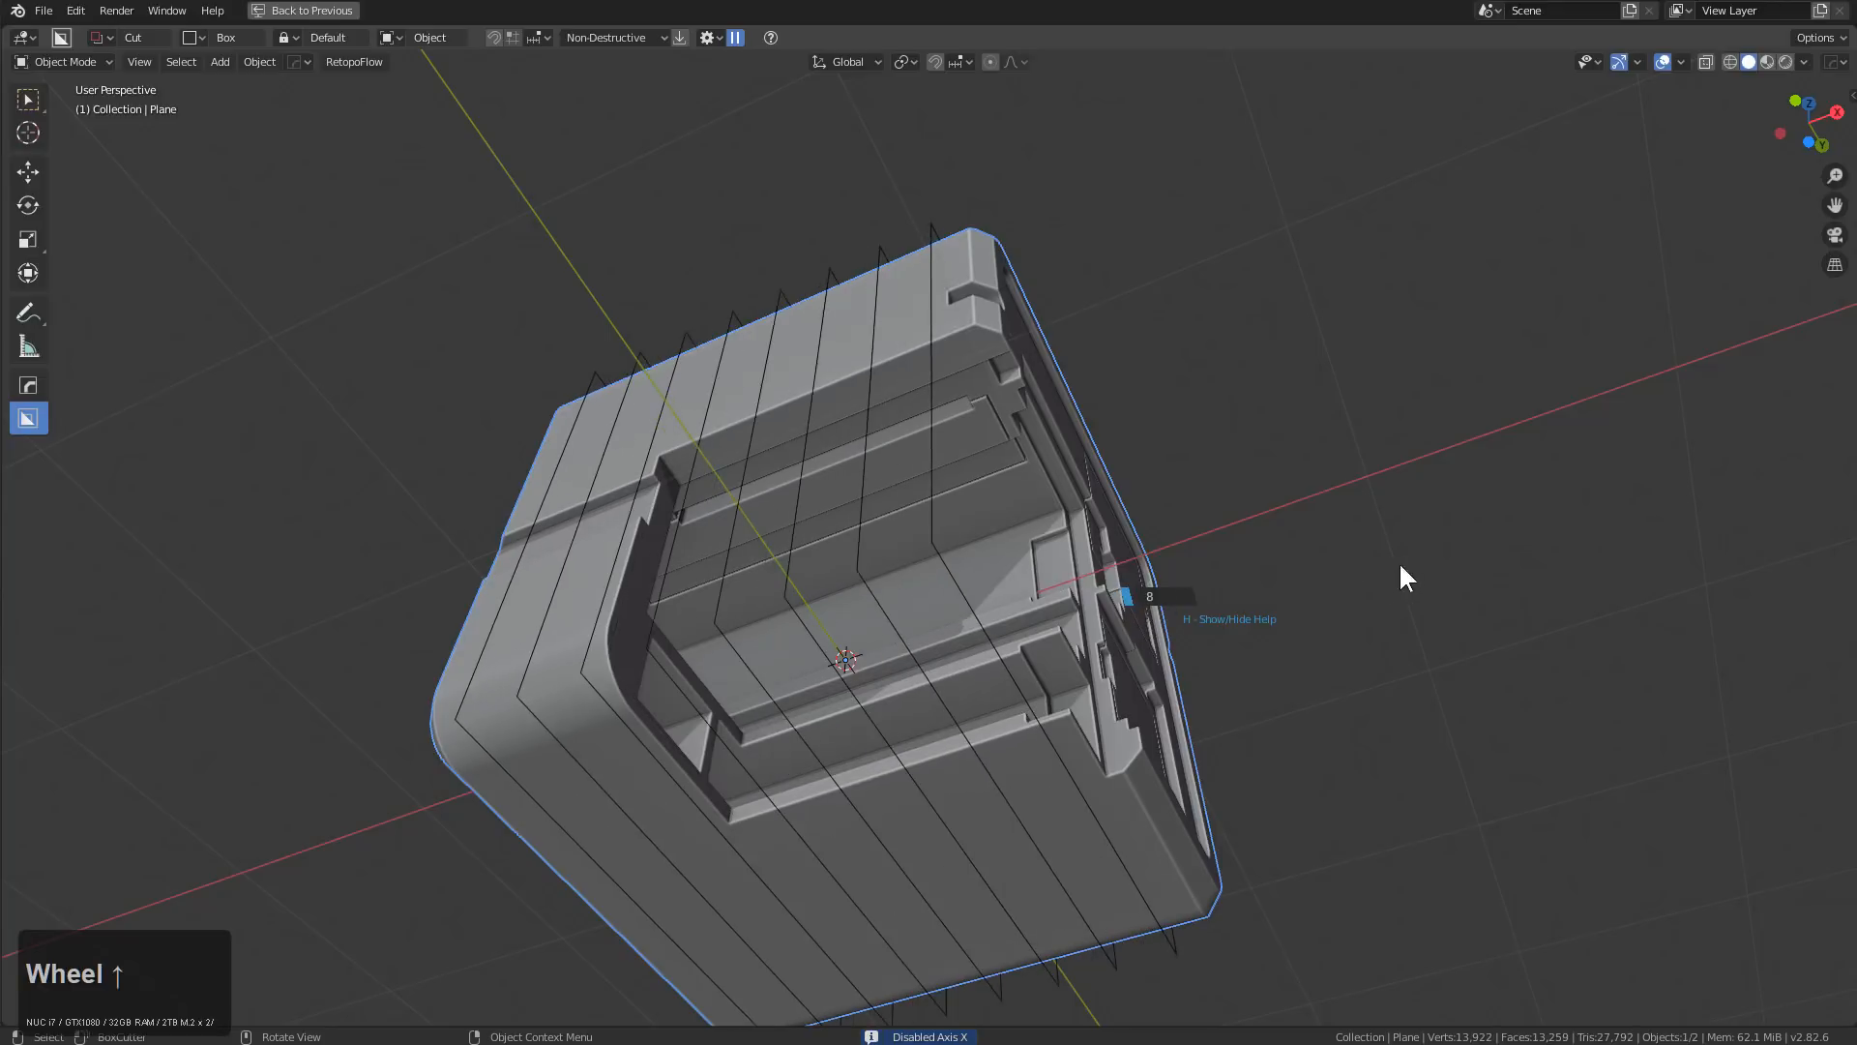
pyautogui.scroll(3, 1660, 513)
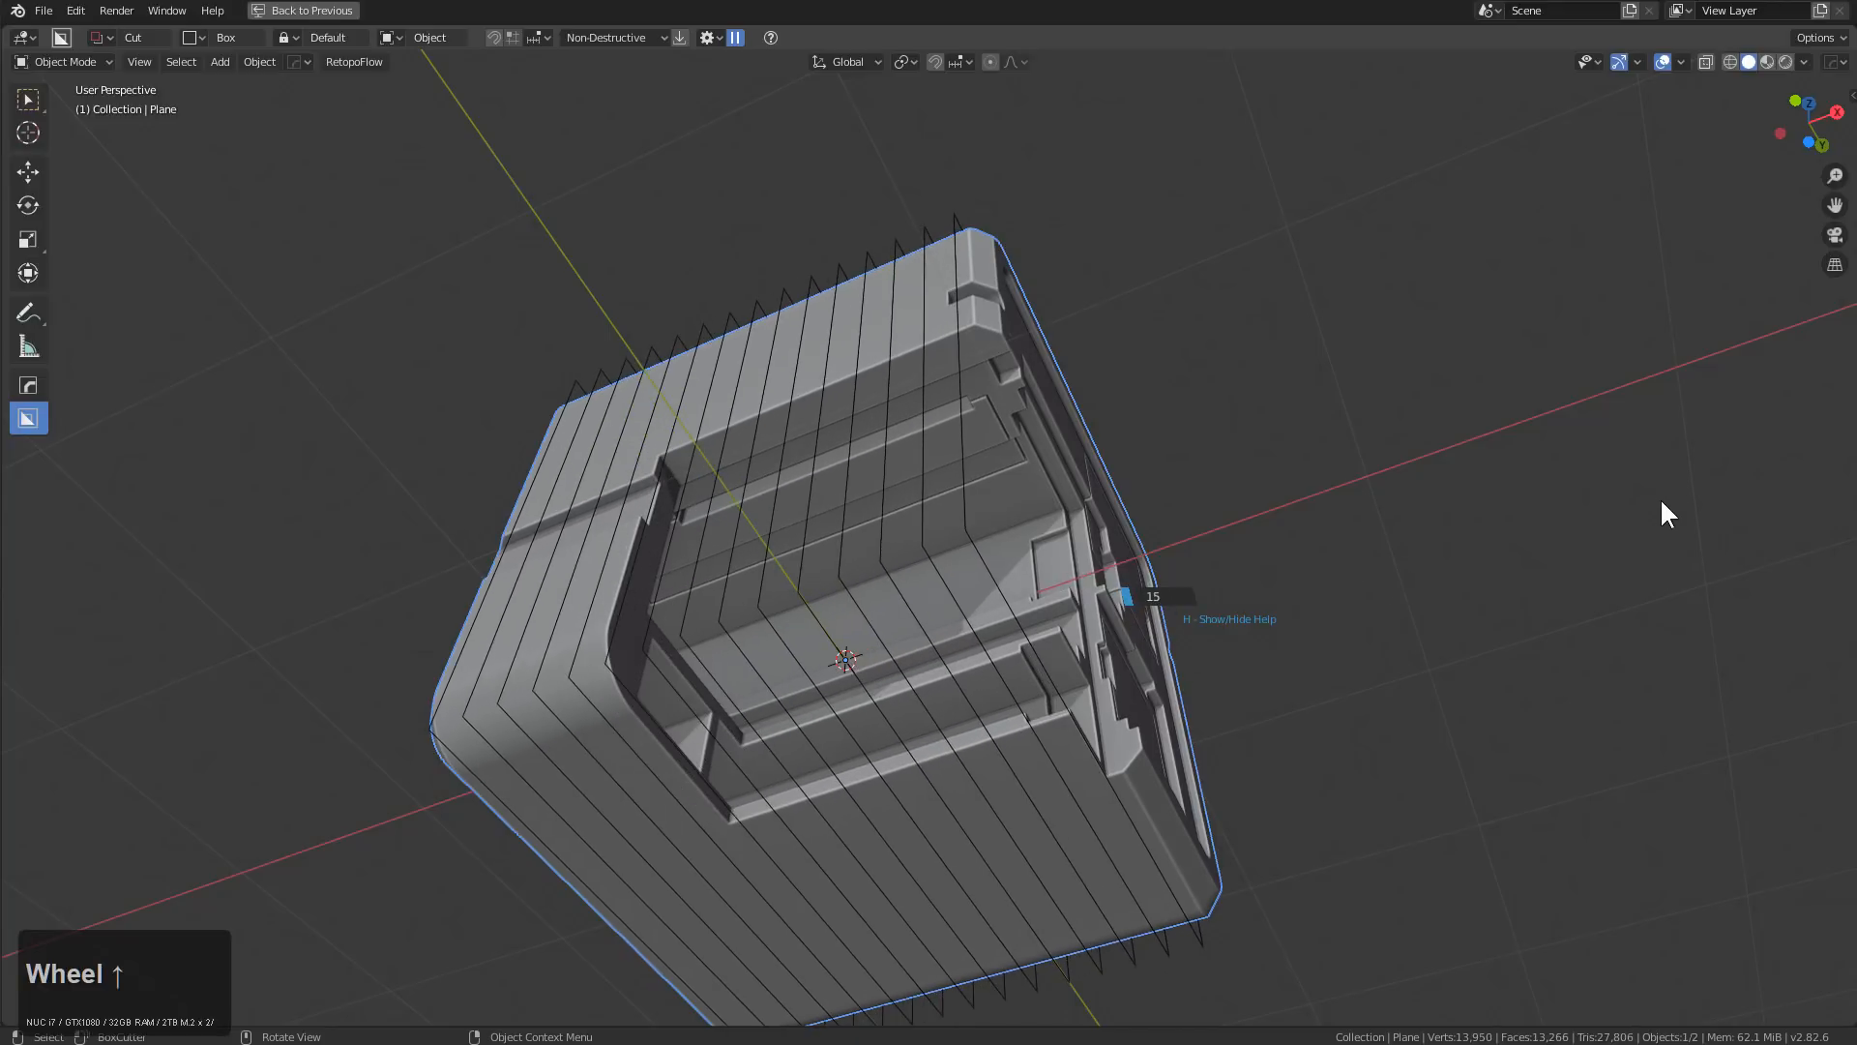
pyautogui.click(1662, 505)
# Try to mirror the diced block with Hard Ops Mirror, and undo the mirror
pyautogui.moveTo(1142, 419); pyautogui.dragTo(1102, 539, button='middle')
pyautogui.scroll(-4, 1102, 481)
pyautogui.click(1002, 487)
pyautogui.press('q')
pyautogui.hotkey('alt', 'x')
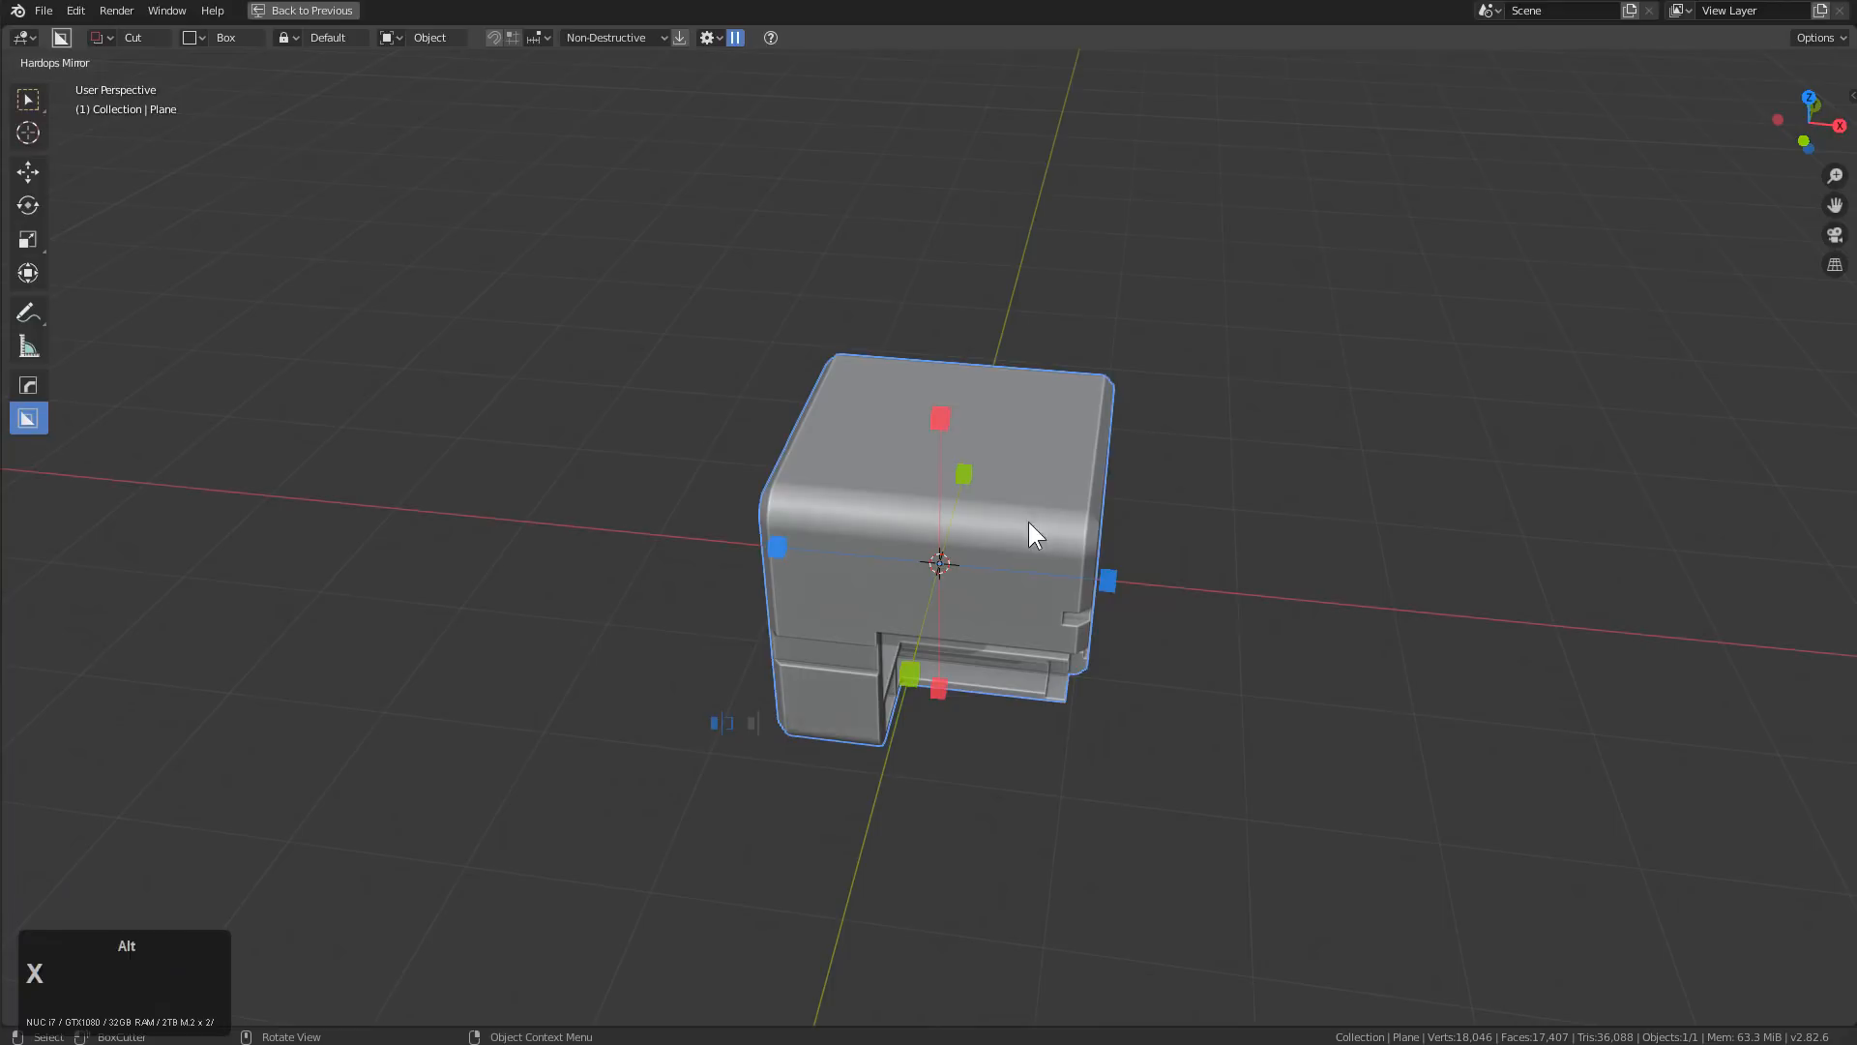
pyautogui.click(1083, 586)
pyautogui.moveTo(1064, 590); pyautogui.dragTo(1019, 642, button='middle')
pyautogui.hotkey('ctrl', 'z')
# Apply the block's transform and shift it about 0.69 along X with the Hard Ops displace modifier
pyautogui.hotkey('alt', 'w')
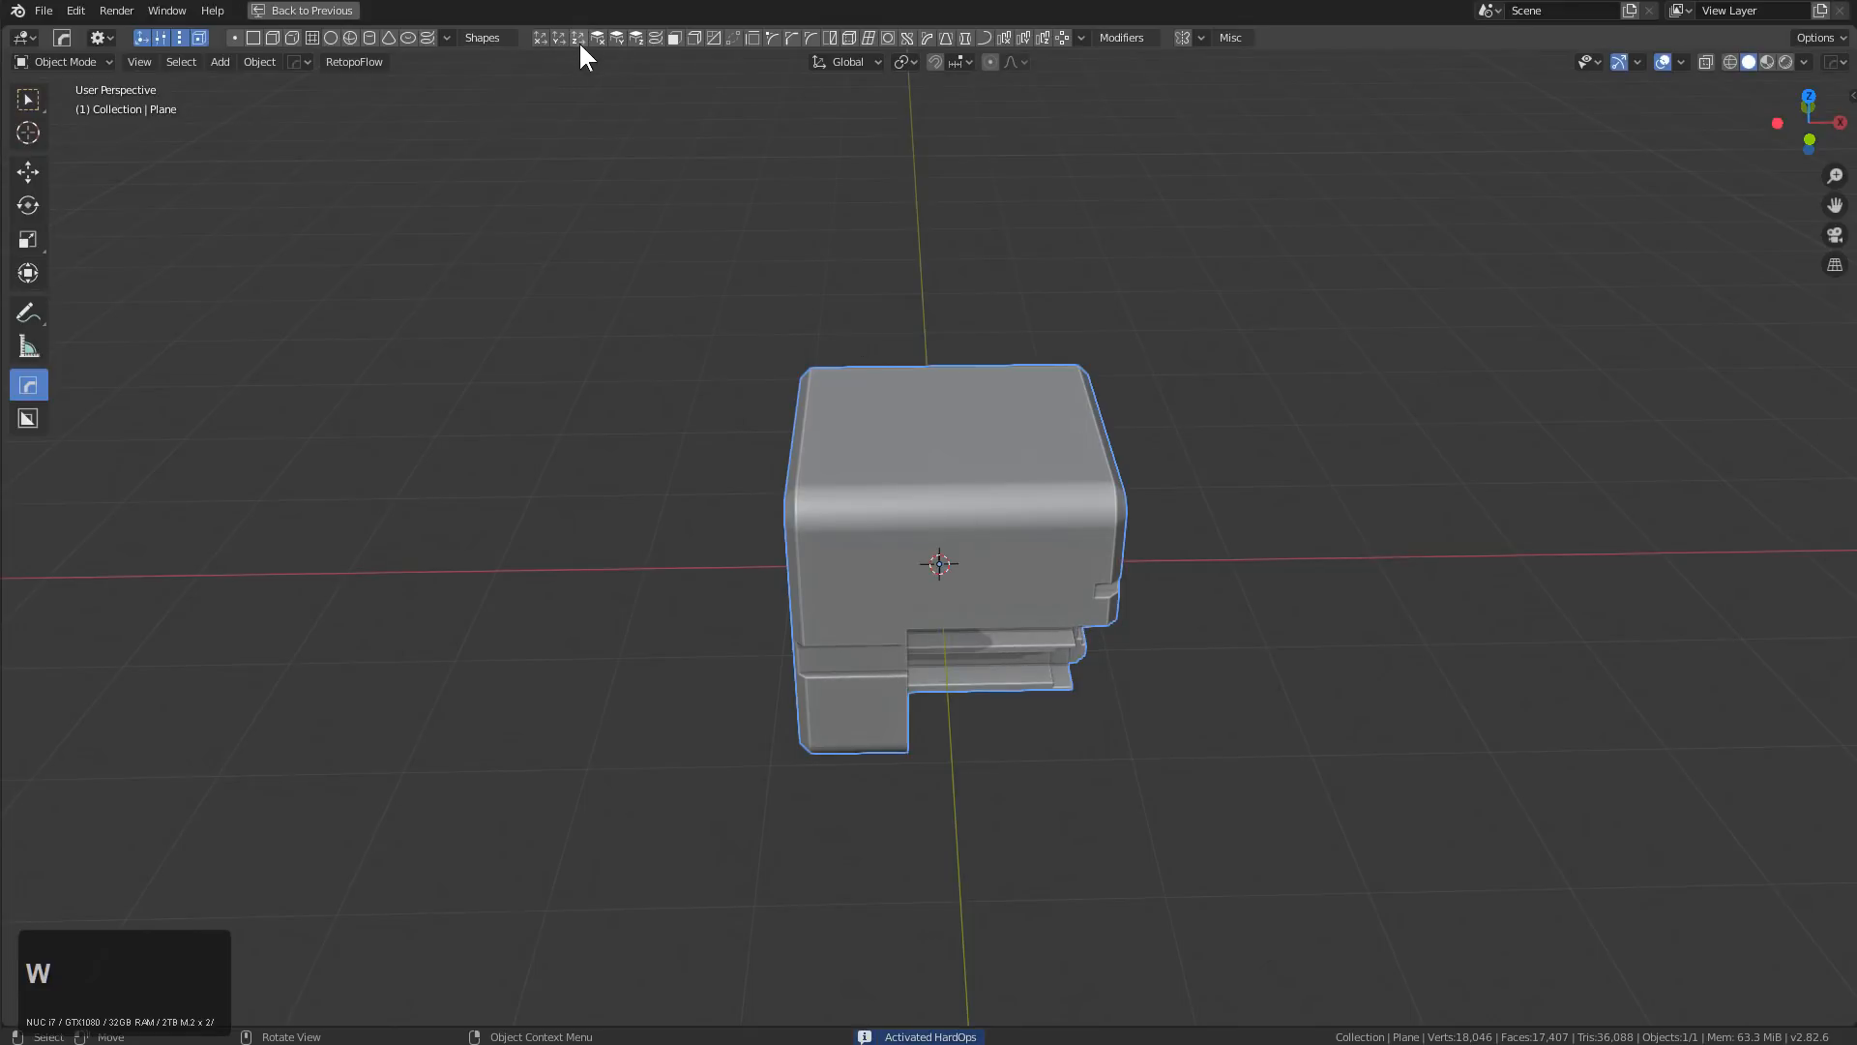
pyautogui.click(758, 288)
pyautogui.hotkey('ctrl', 'z')
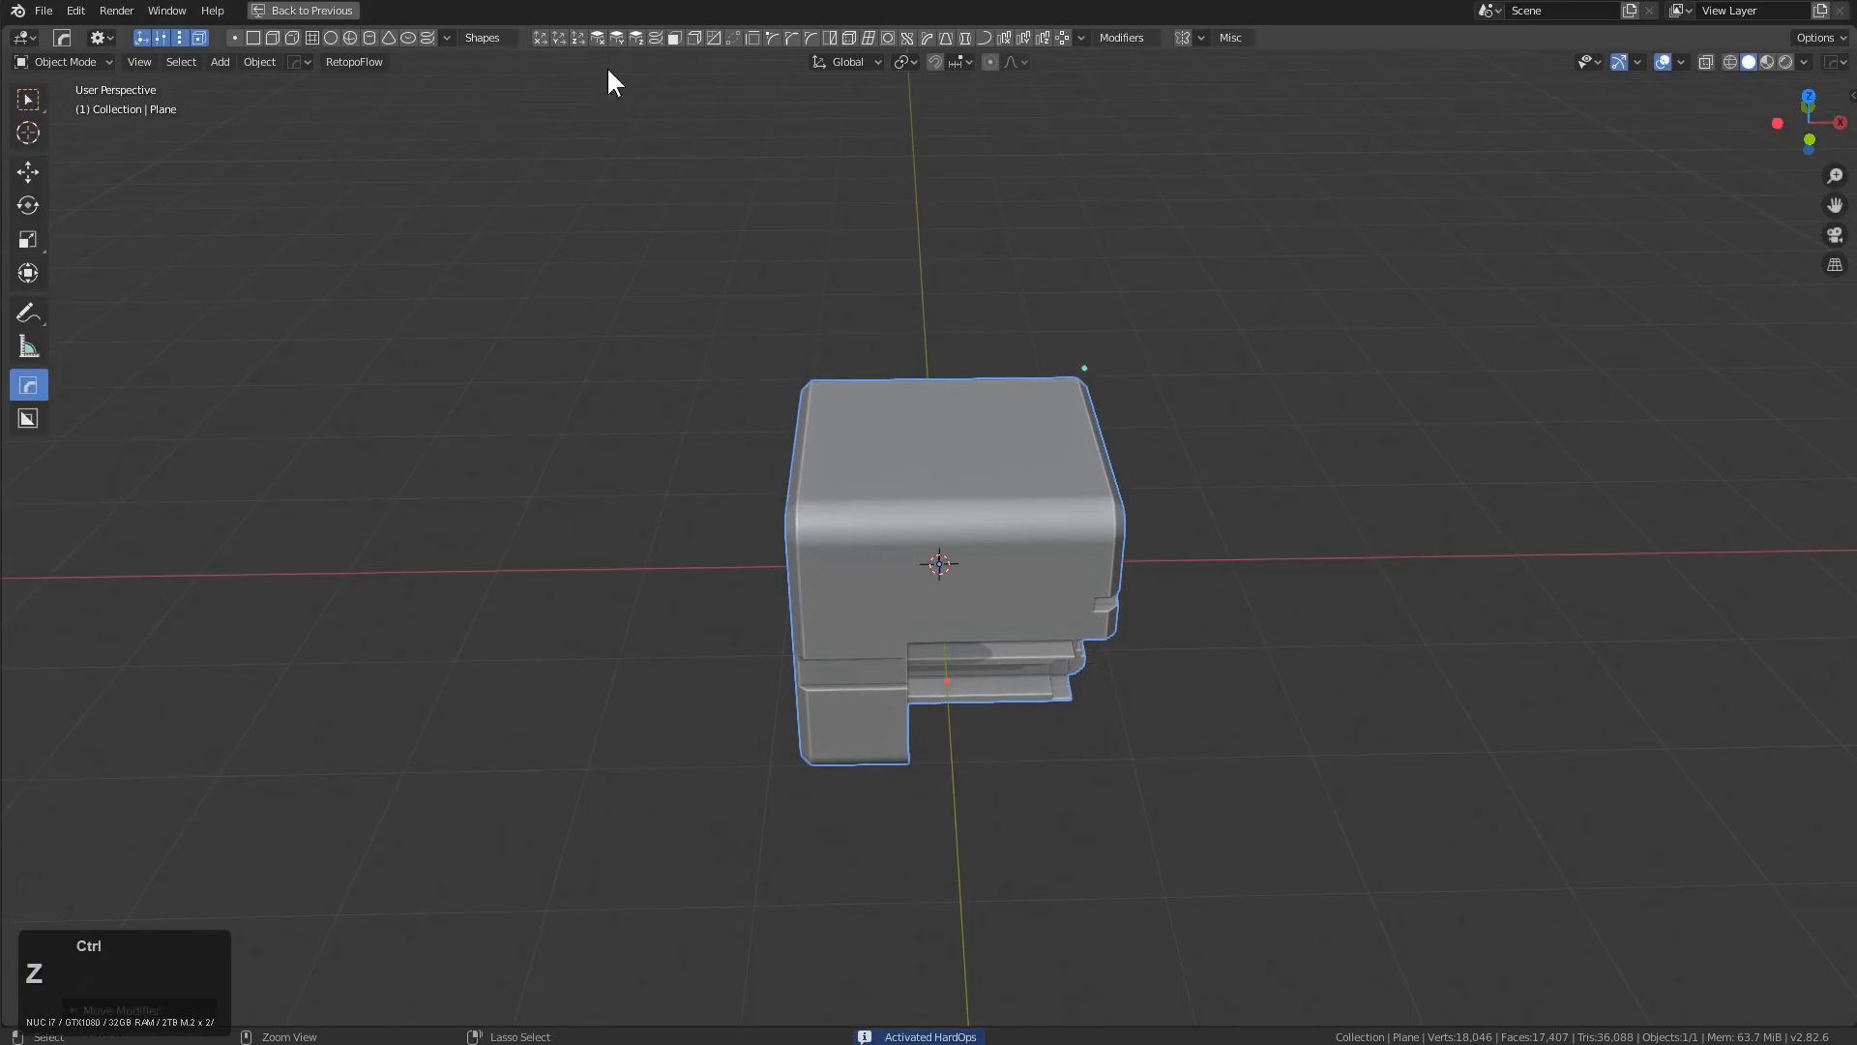
pyautogui.hotkey('ctrl', 'a')
pyautogui.click(740, 176)
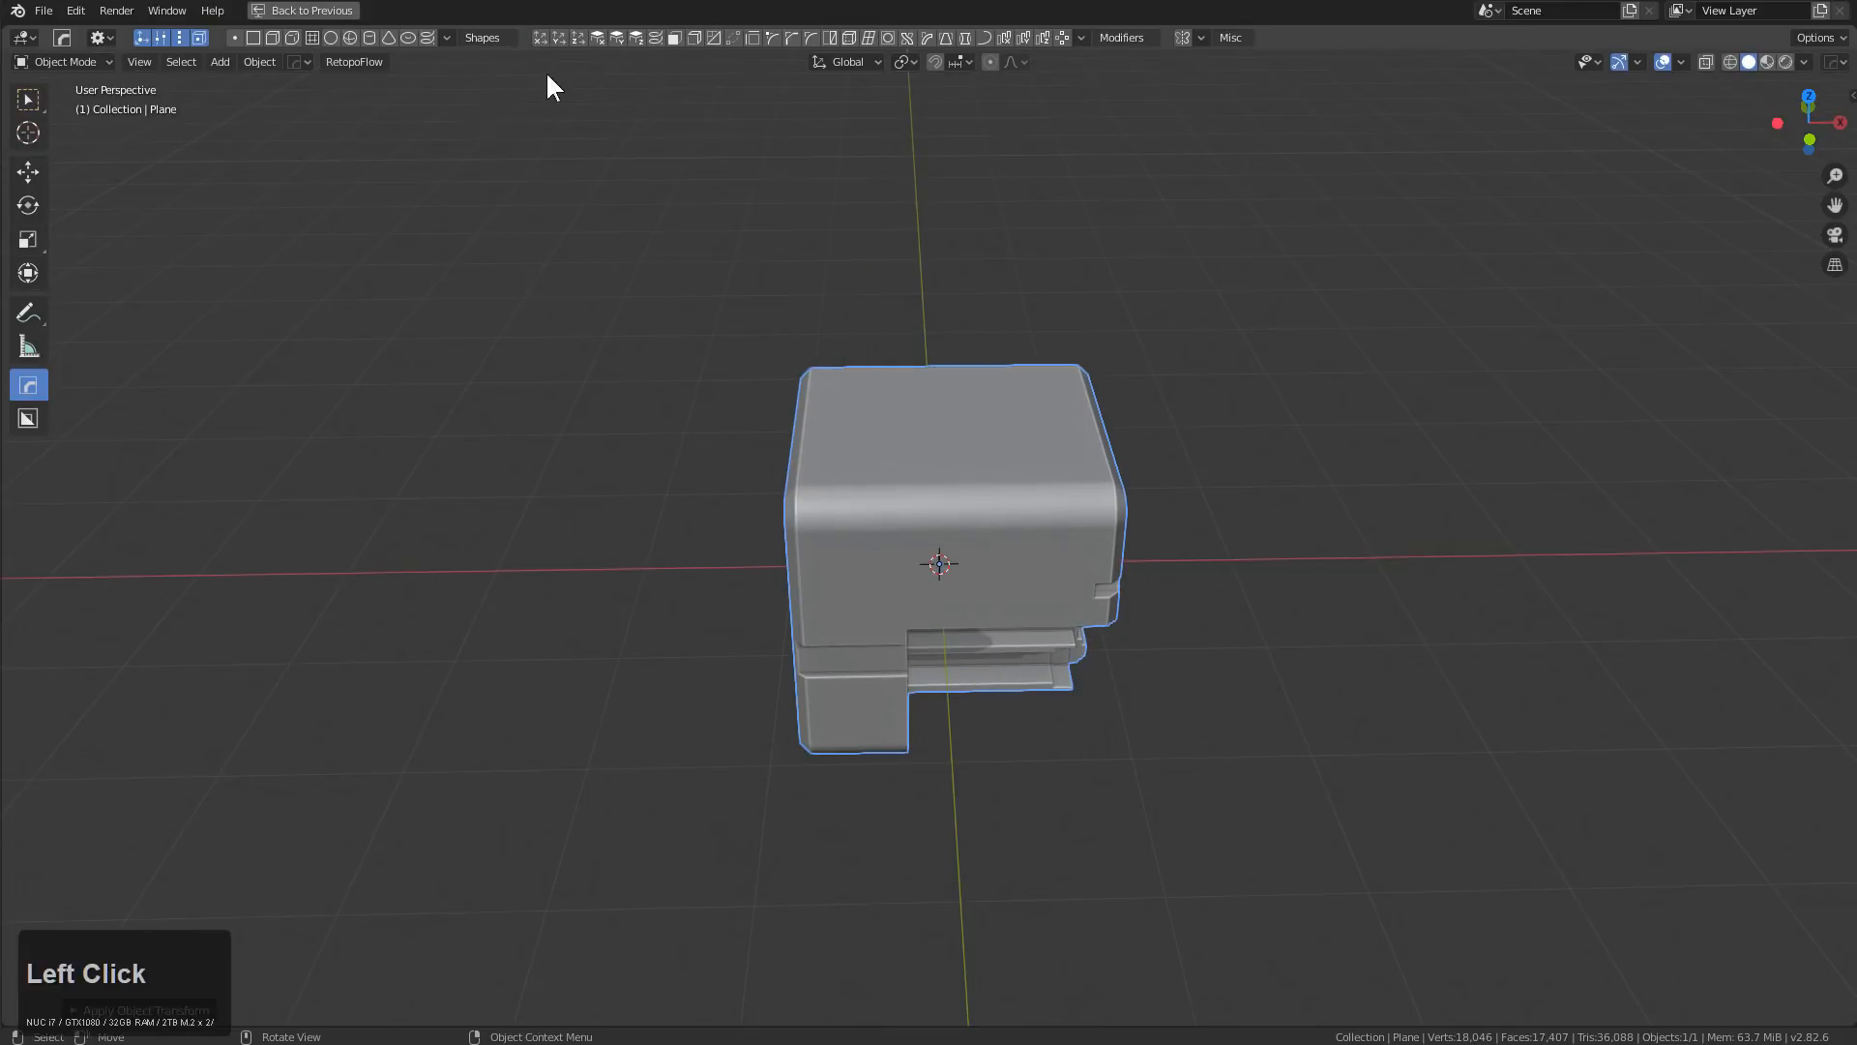
pyautogui.click(541, 36)
pyautogui.moveTo(1108, 551)
pyautogui.keyDown('ctrl'); pyautogui.mouseDown()
pyautogui.moveTo(1198, 551)
pyautogui.moveTo(1128, 551)
pyautogui.mouseUp(); pyautogui.keyUp('ctrl')
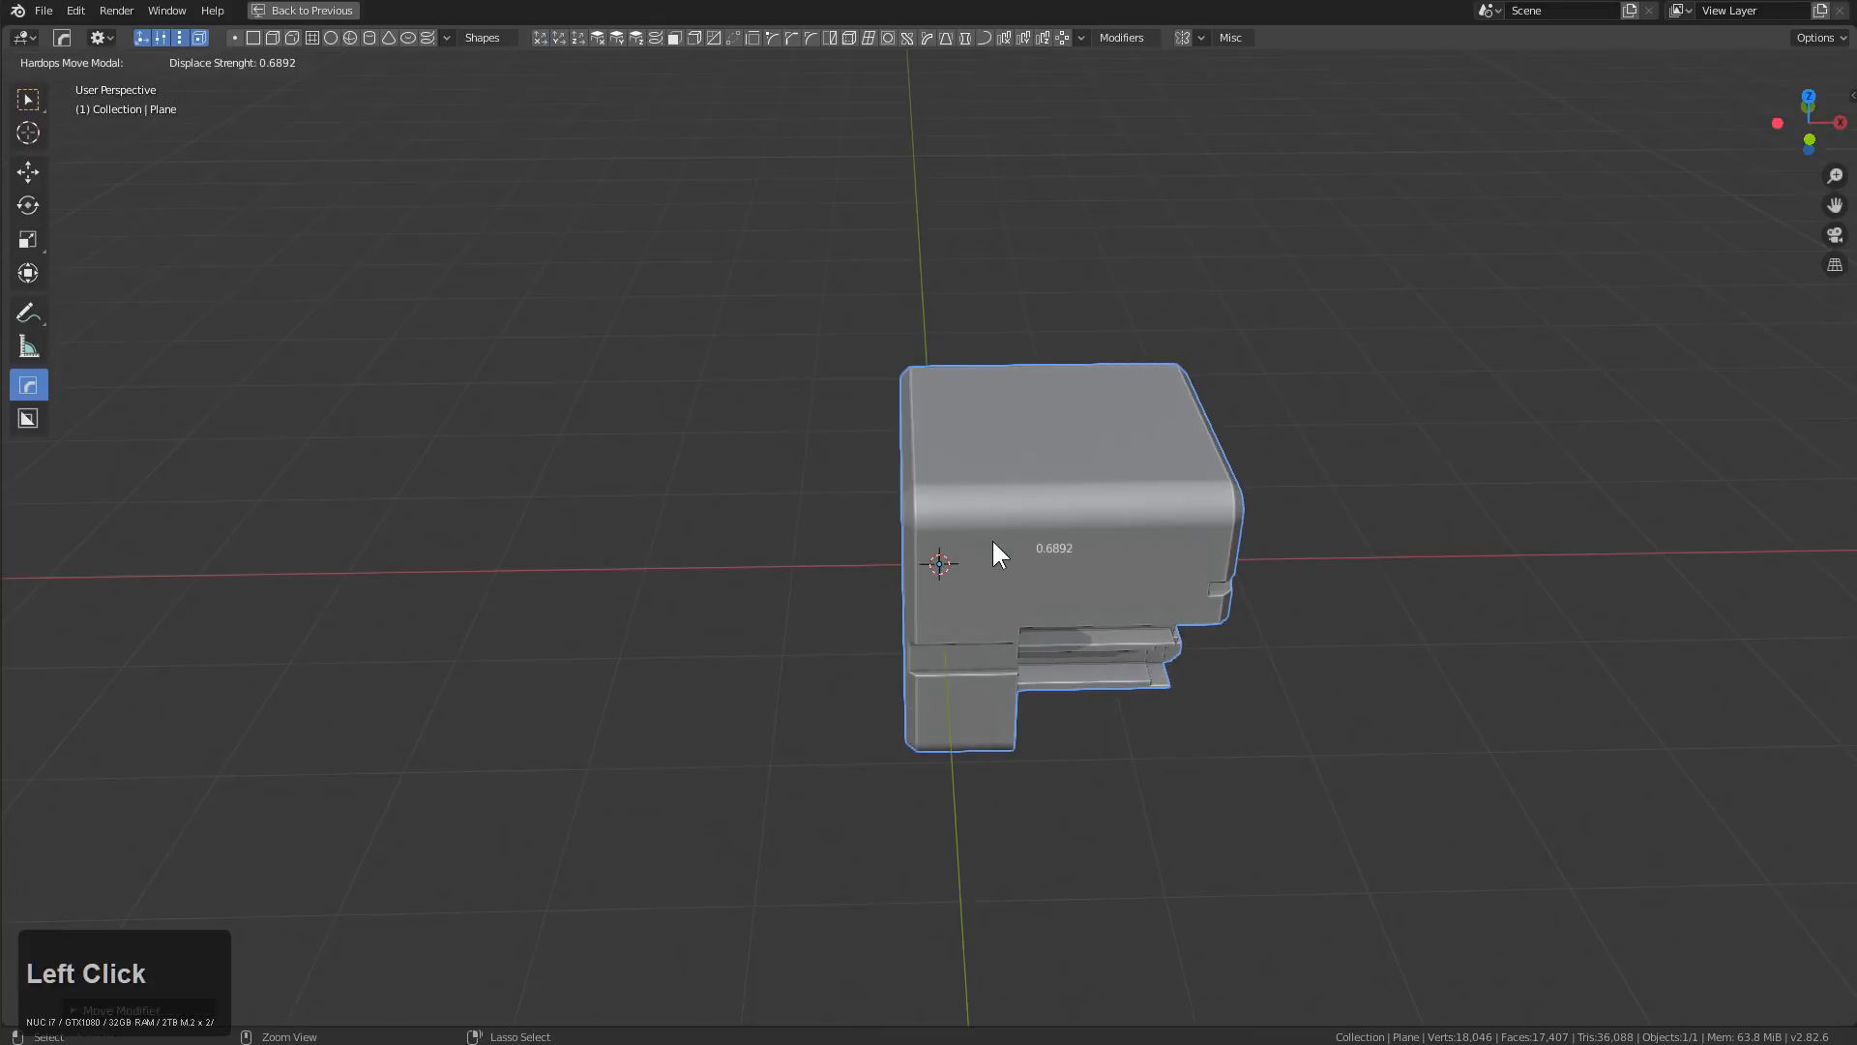
# Lengthen the block by moving the vertices of its negative-X end outward along X in the X-ray top view of Edit Mode
pyautogui.press('Tab')
pyautogui.press('KP_7')
pyautogui.press('KP_5')
pyautogui.hotkey('alt', 'z')
pyautogui.press('KP_5')
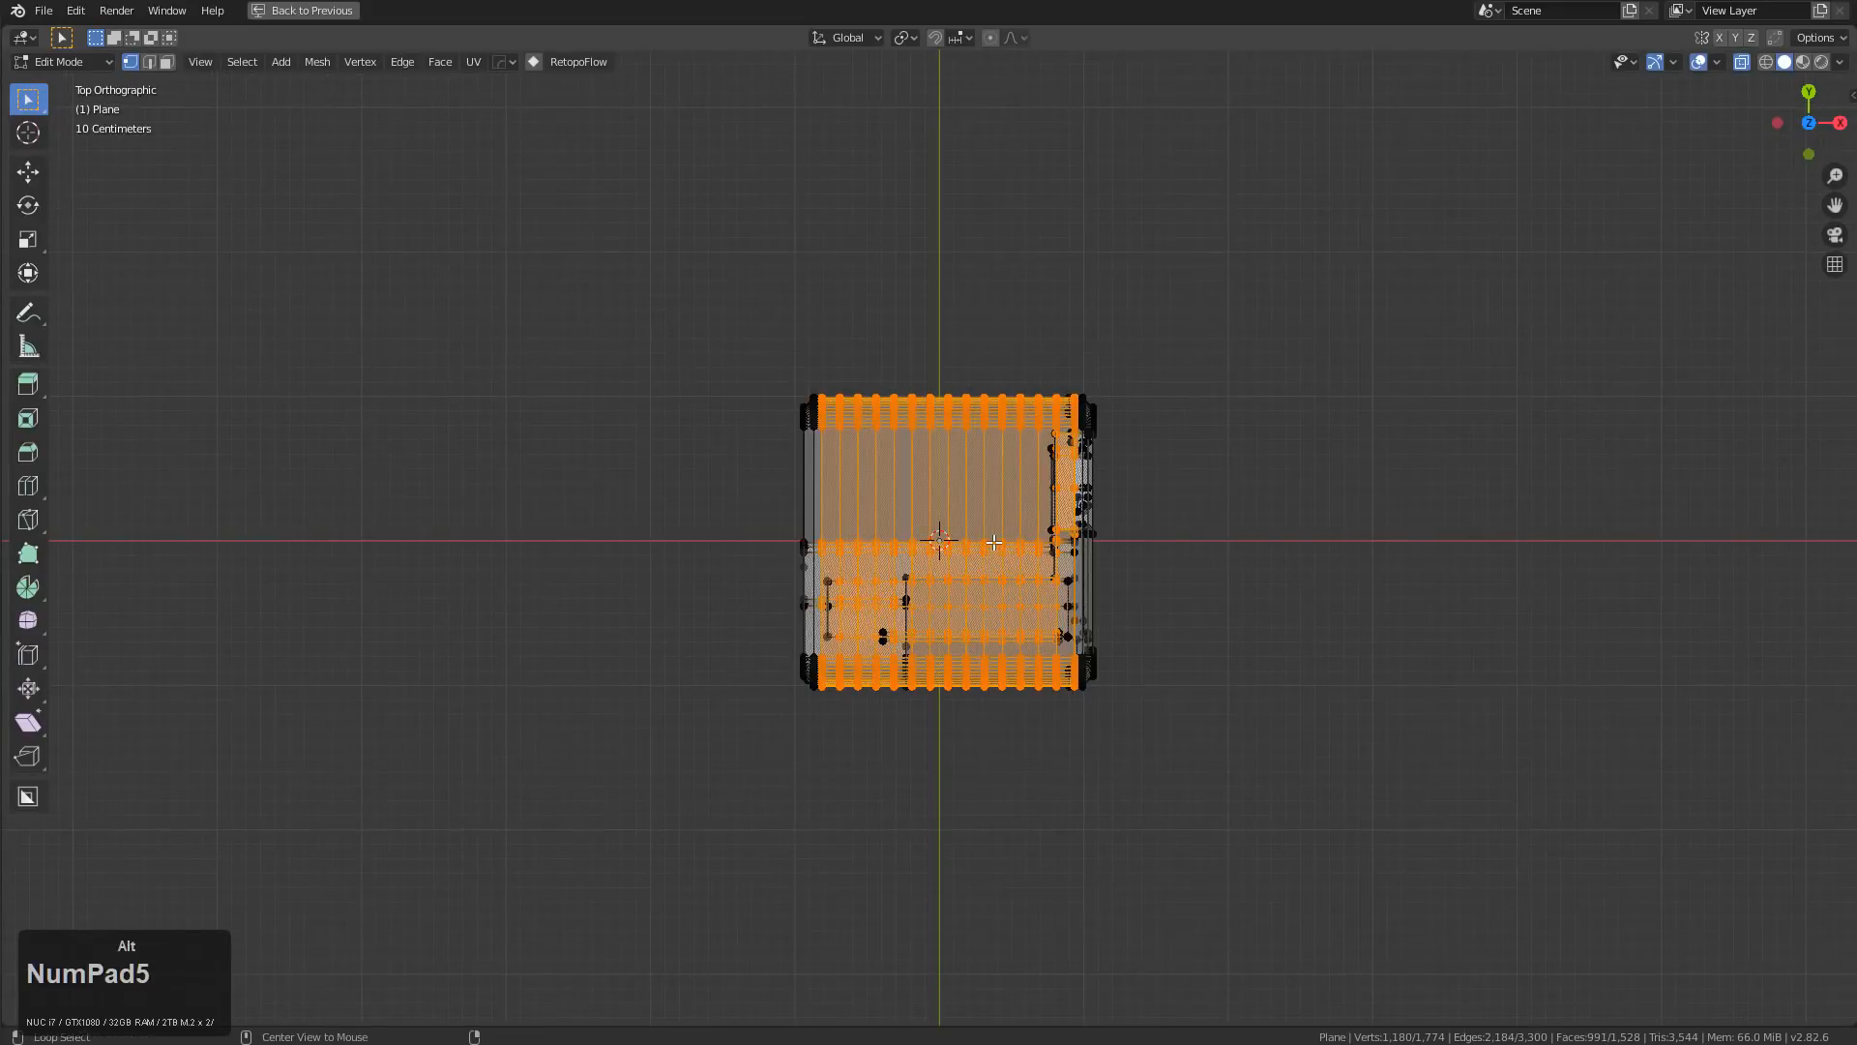
pyautogui.hotkey('alt', 'a')
pyautogui.scroll(3, 907, 527)
pyautogui.keyDown('shift'); pyautogui.moveTo(907, 527); pyautogui.dragTo(1016, 527, button='middle'); pyautogui.keyUp('shift')
pyautogui.scroll(1, 867, 501)
pyautogui.press('b')
pyautogui.moveTo(758, 187); pyautogui.dragTo(881, 892)
pyautogui.press('g')
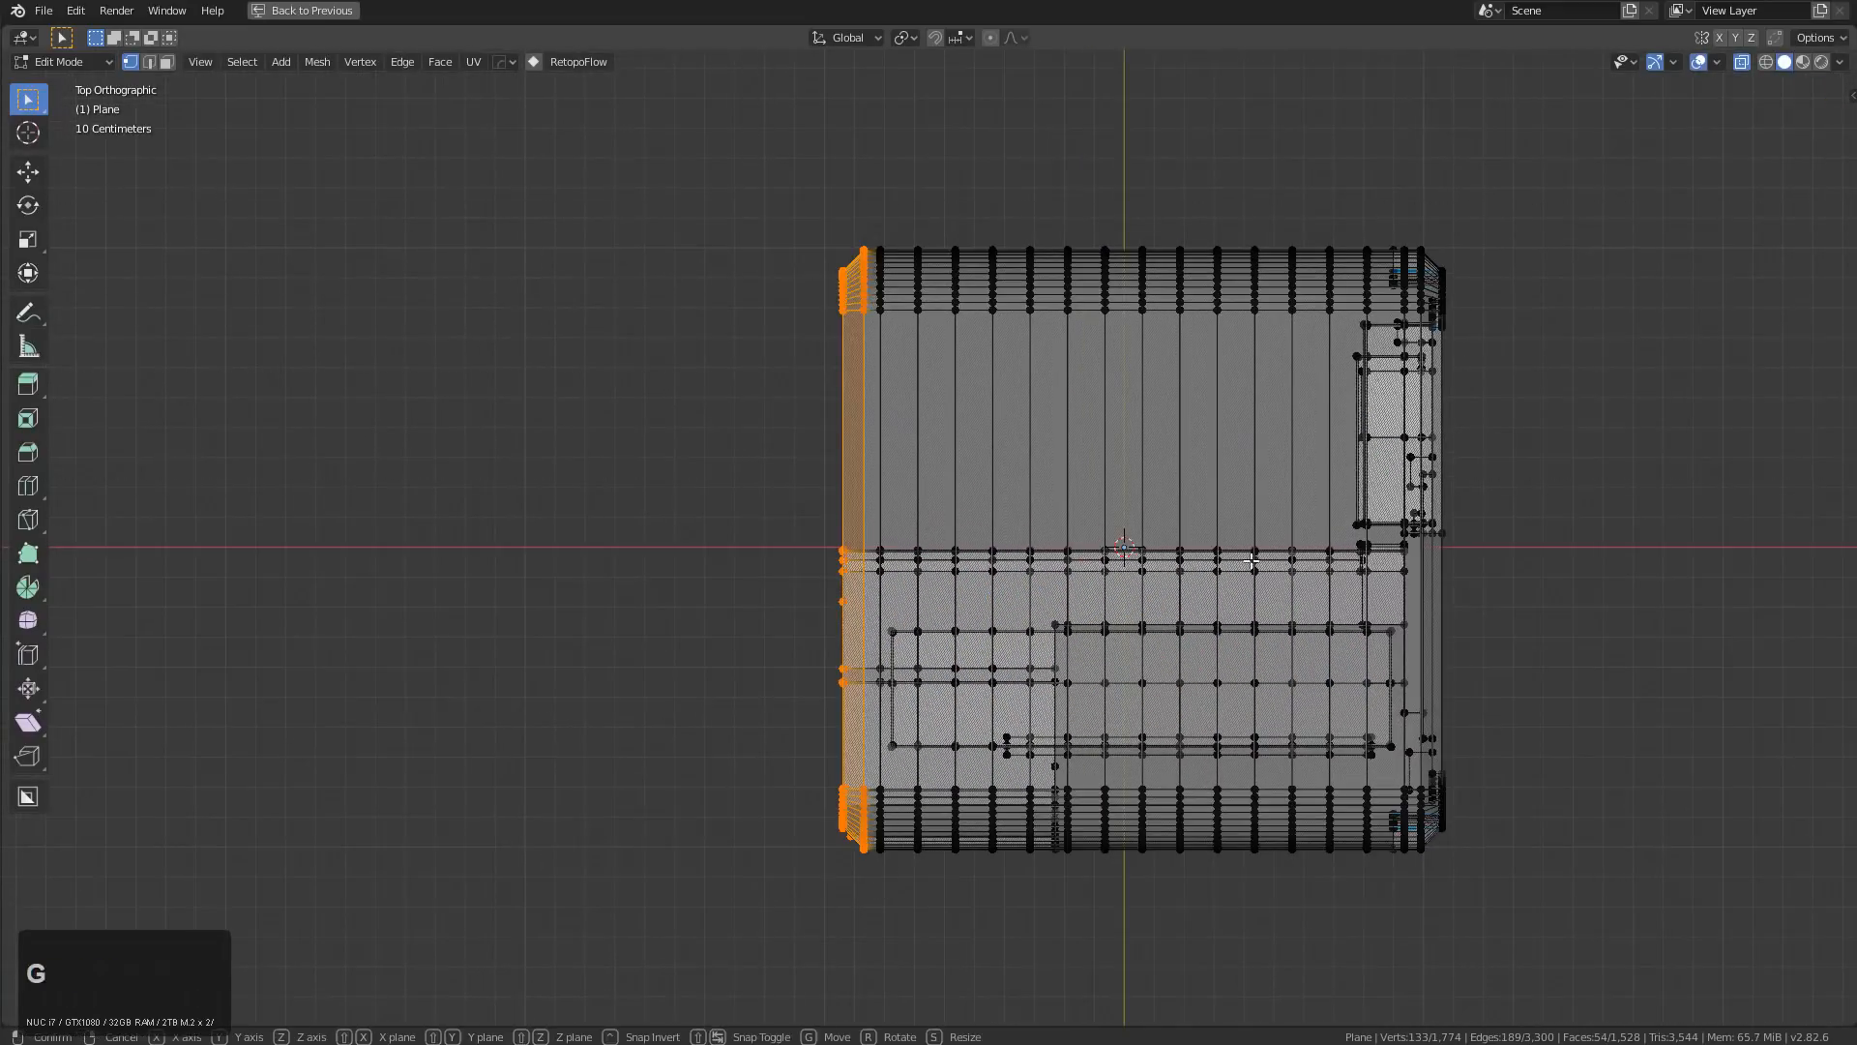
pyautogui.press('x')
pyautogui.click(597, 561)
pyautogui.press('Tab')
pyautogui.scroll(-3, 1014, 546)
pyautogui.moveTo(1141, 667); pyautogui.dragTo(1073, 524, button='middle')
pyautogui.click(861, 534)
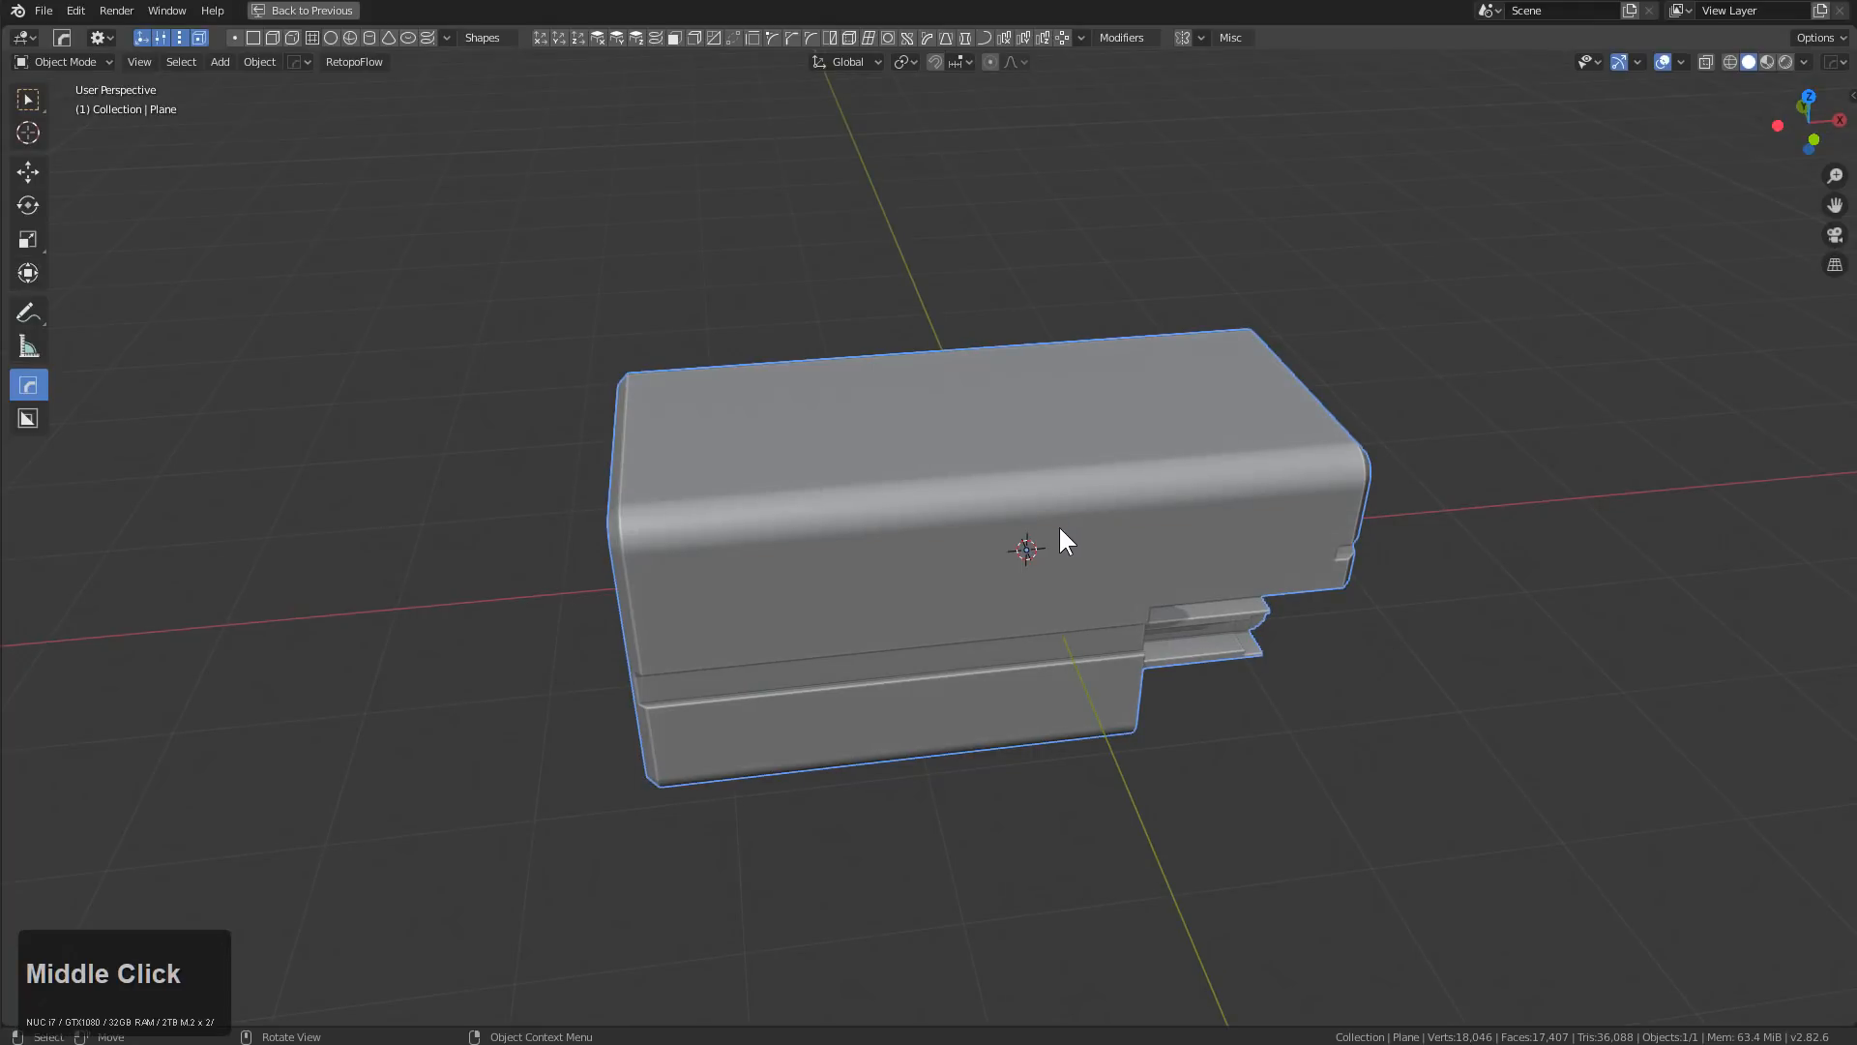
pyautogui.moveTo(1043, 543)
pyautogui.mouseDown(button='middle')
pyautogui.moveTo(944, 449)
pyautogui.moveTo(841, 464)
pyautogui.moveTo(1032, 499)
pyautogui.moveTo(1019, 543)
pyautogui.mouseUp(button='middle')
# Mirror the lengthened block across X with Hard Ops Mirror
pyautogui.press('q')
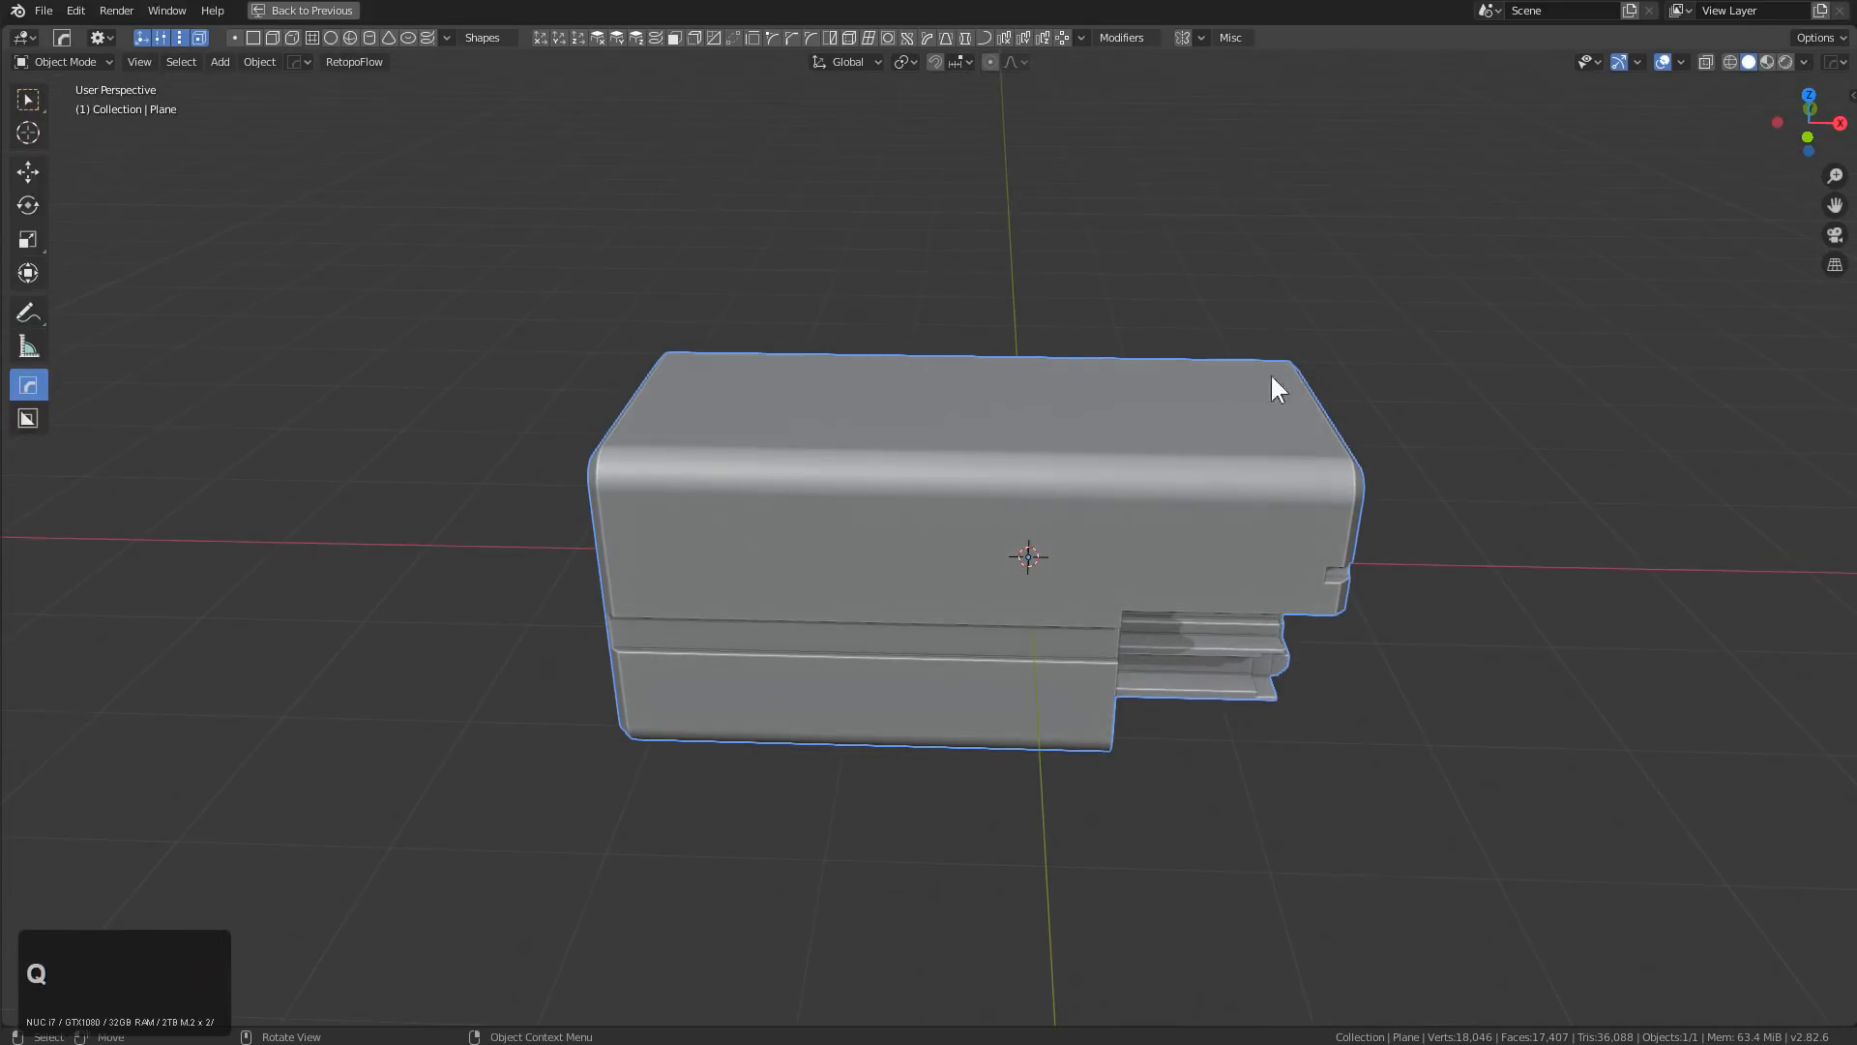
pyautogui.press('x')
pyautogui.click(1197, 559)
pyautogui.moveTo(1200, 564); pyautogui.dragTo(1326, 526, button='middle')
# Adjust the mirrored block's displace strength to change how far its two halves extend along X
pyautogui.keyDown('ctrl'); pyautogui.middleClick(1326, 526); pyautogui.keyUp('ctrl')
pyautogui.keyDown('ctrl'); pyautogui.moveTo(1305, 534); pyautogui.dragTo(1487, 497); pyautogui.keyUp('ctrl')
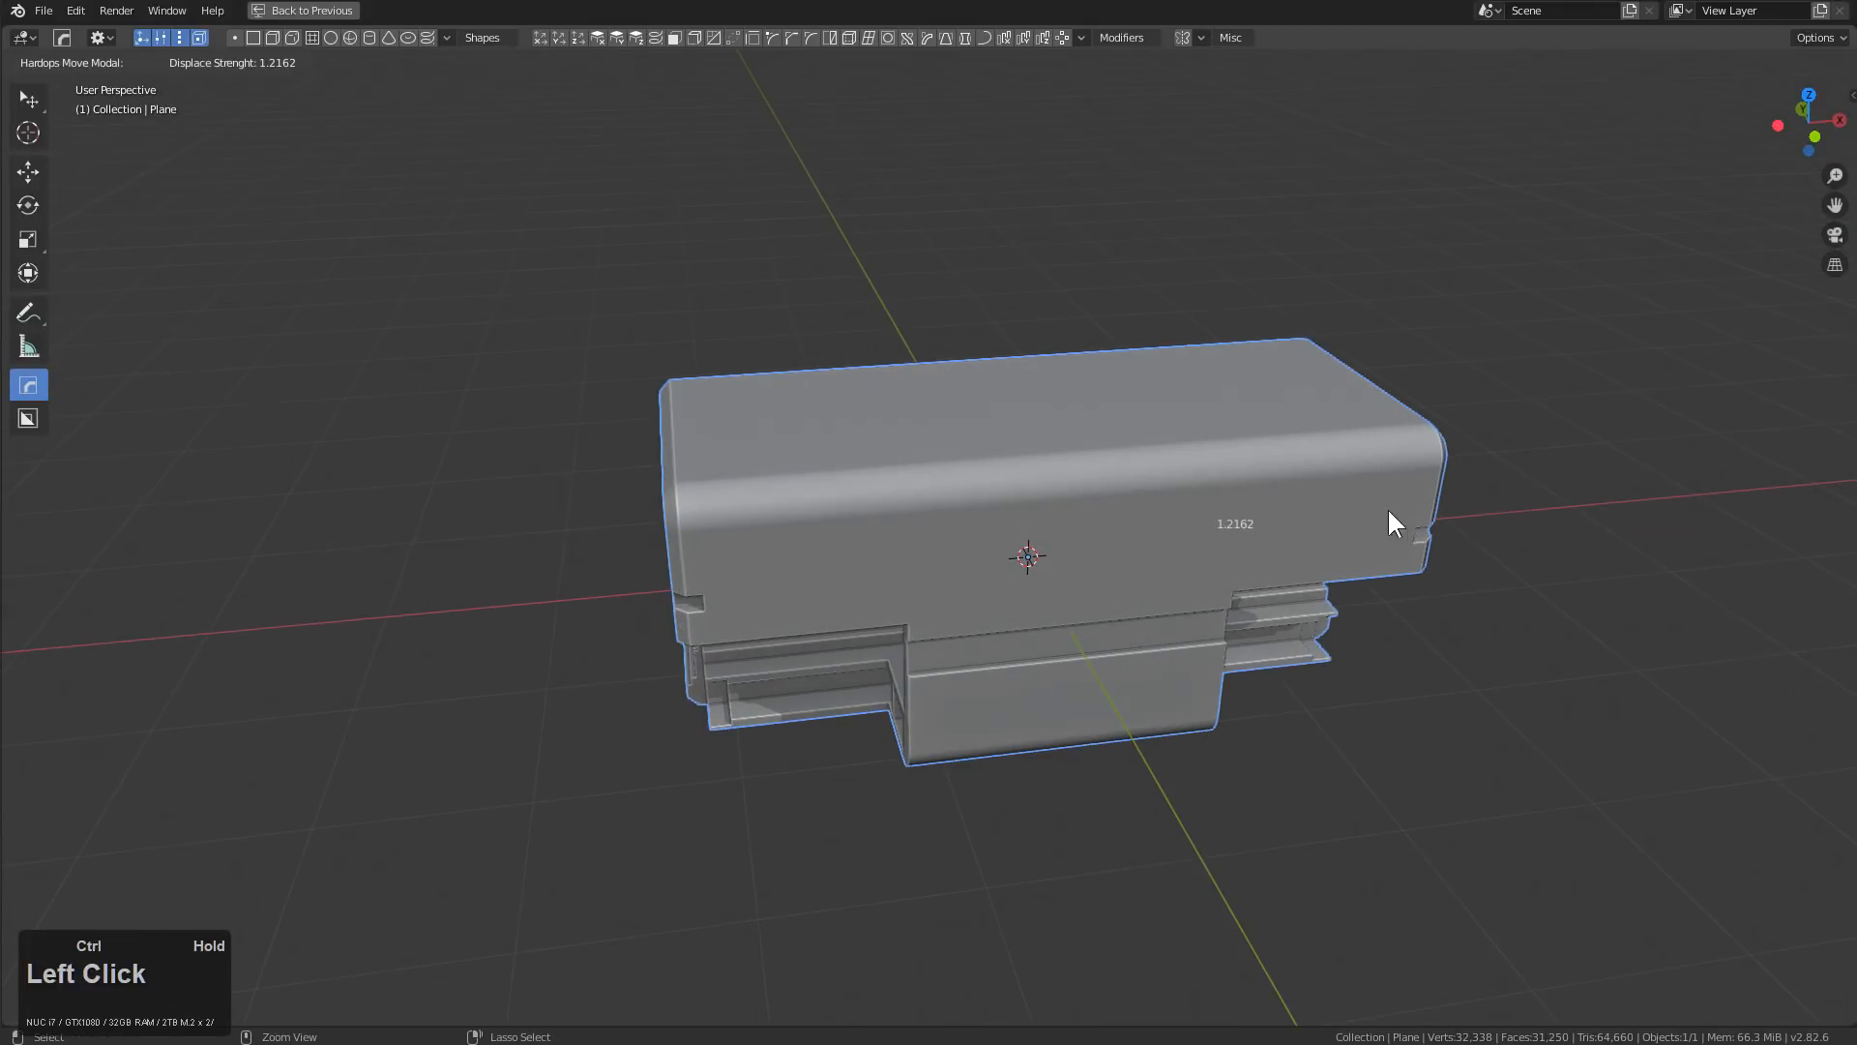
pyautogui.hotkey('ctrl', 'Escape')
pyautogui.click(1339, 520)
pyautogui.middleClick(1281, 541)
pyautogui.moveTo(1282, 541); pyautogui.dragTo(1241, 550, button='middle')
pyautogui.click(1254, 537)
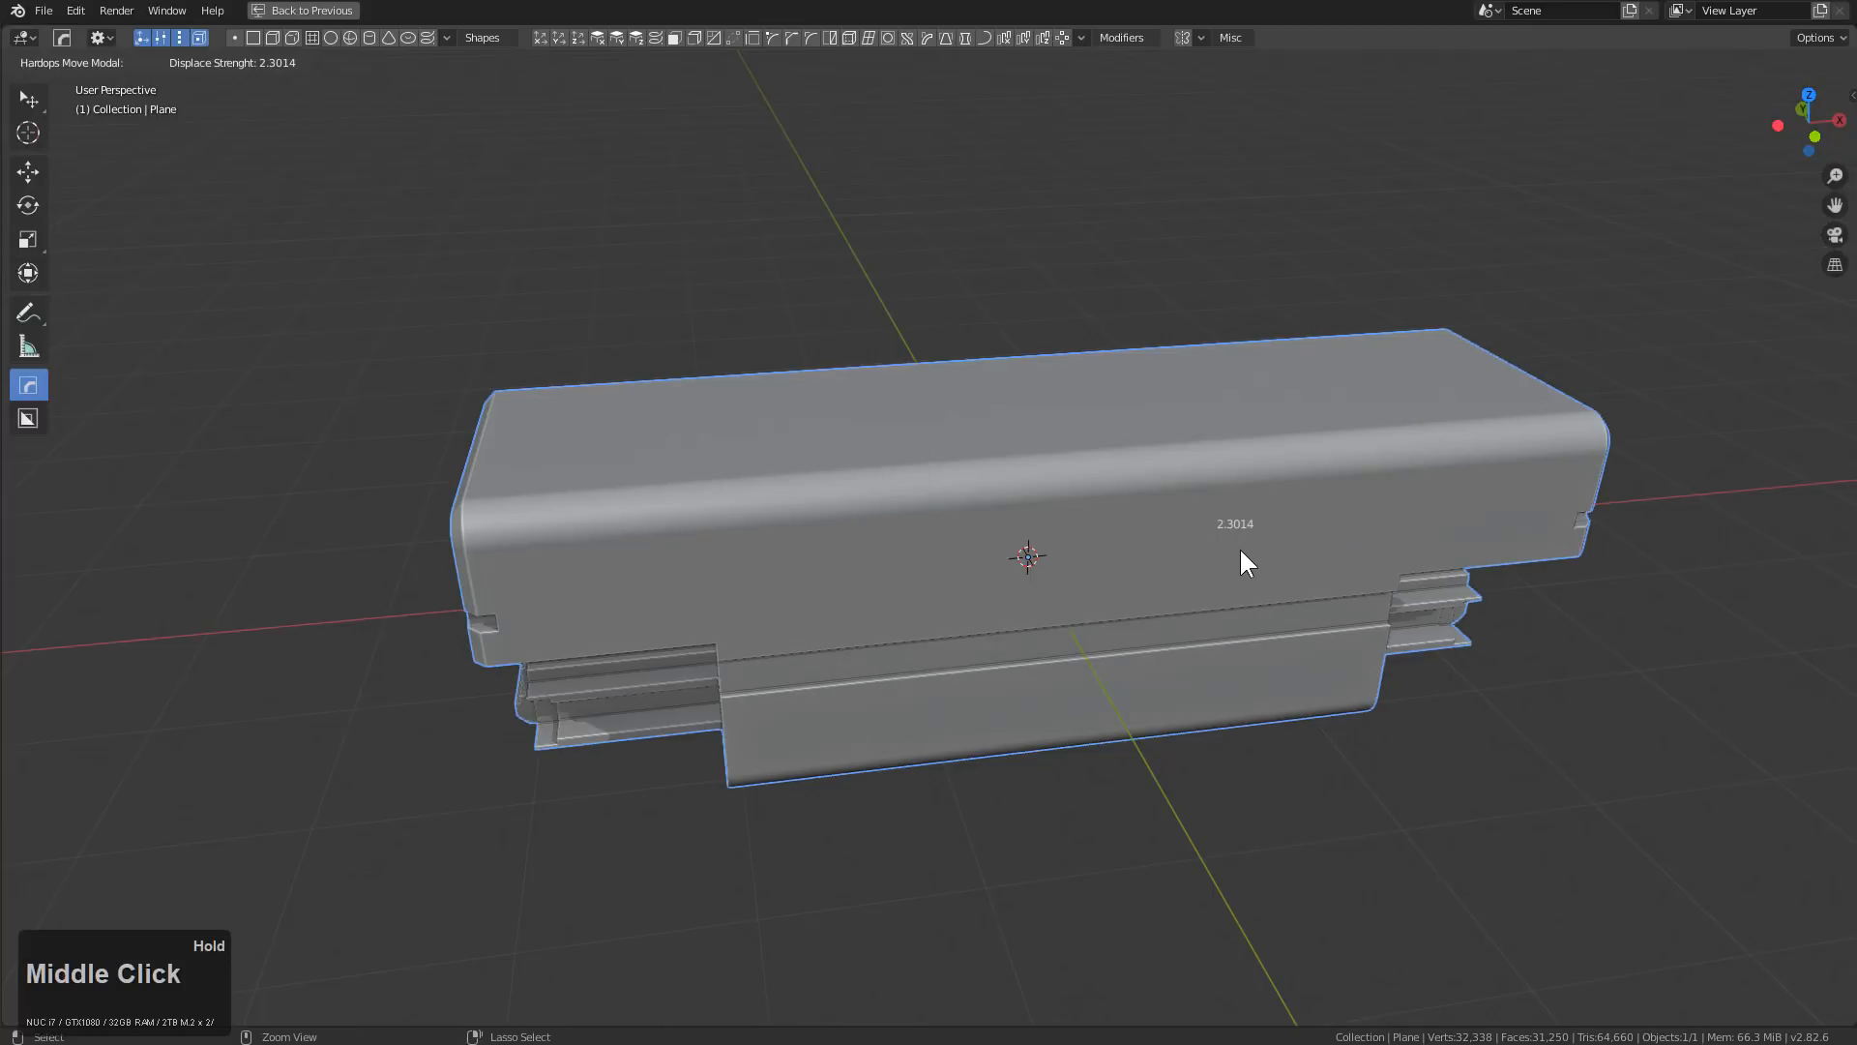
pyautogui.scroll(1, 1248, 546)
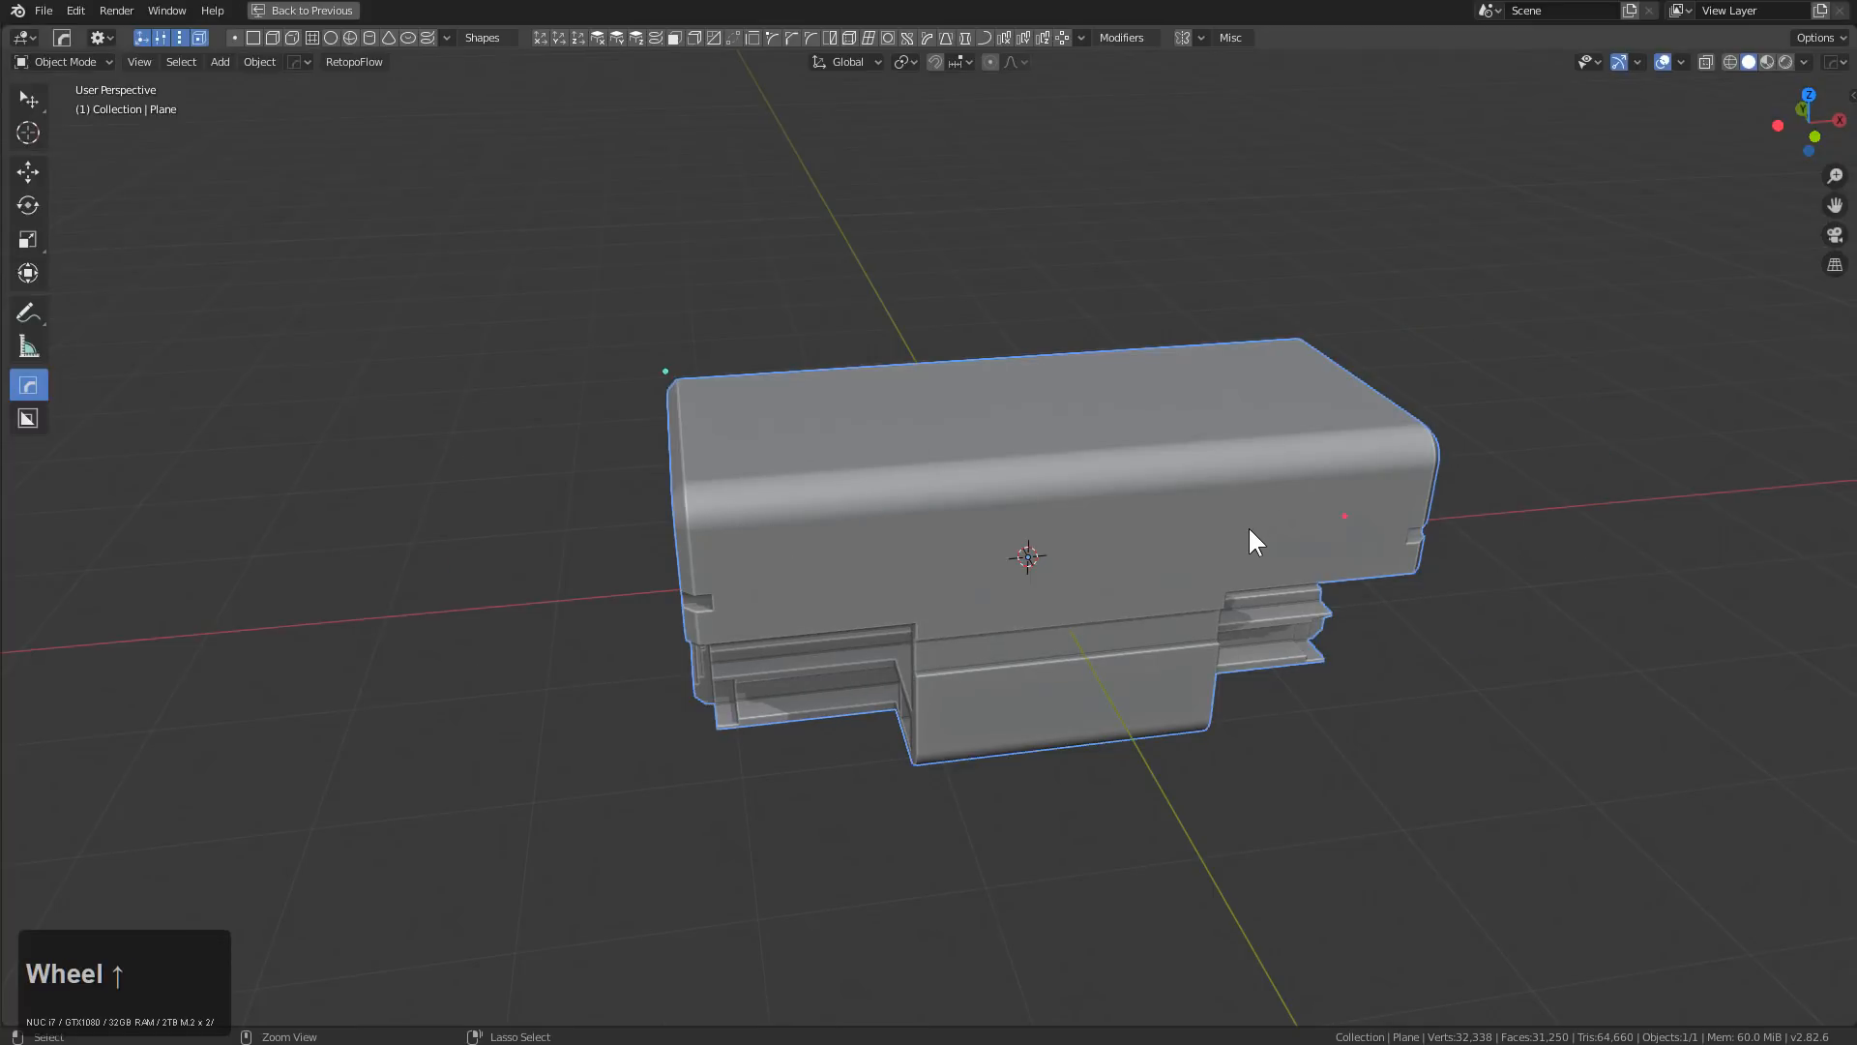
pyautogui.click(1244, 528)
pyautogui.scroll(1, 1060, 526)
pyautogui.middleClick(1089, 545)
pyautogui.press('Escape')
pyautogui.scroll(1, 1118, 563)
pyautogui.click(1130, 574)
pyautogui.scroll(1, 1130, 574)
pyautogui.click(1365, 541)
# Bend the mirrored block into a closed 360° ring around Z with Hard Ops Twist 360, using two repeats
pyautogui.moveTo(1365, 542); pyautogui.dragTo(1078, 457, button='middle')
pyautogui.scroll(2, 1182, 501)
pyautogui.click(1077, 456)
pyautogui.press('q')
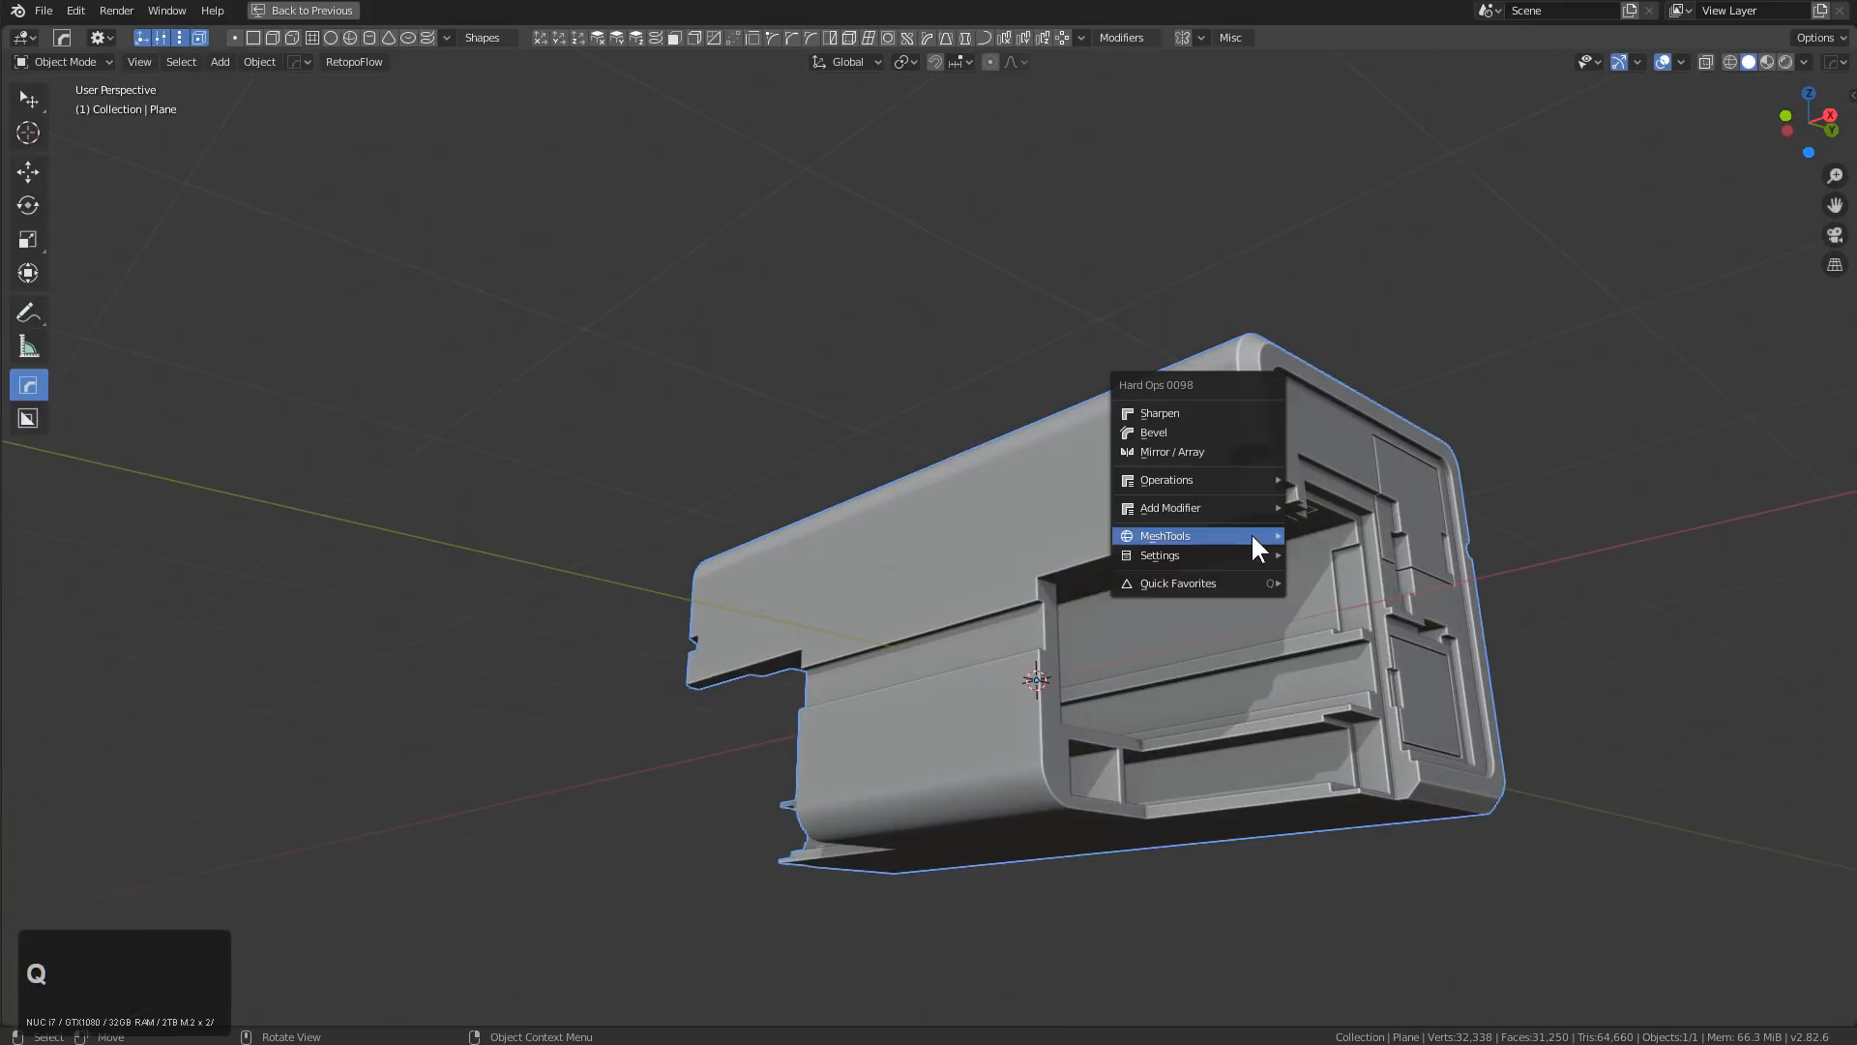
pyautogui.moveTo(1250, 535)
pyautogui.click(1402, 588)
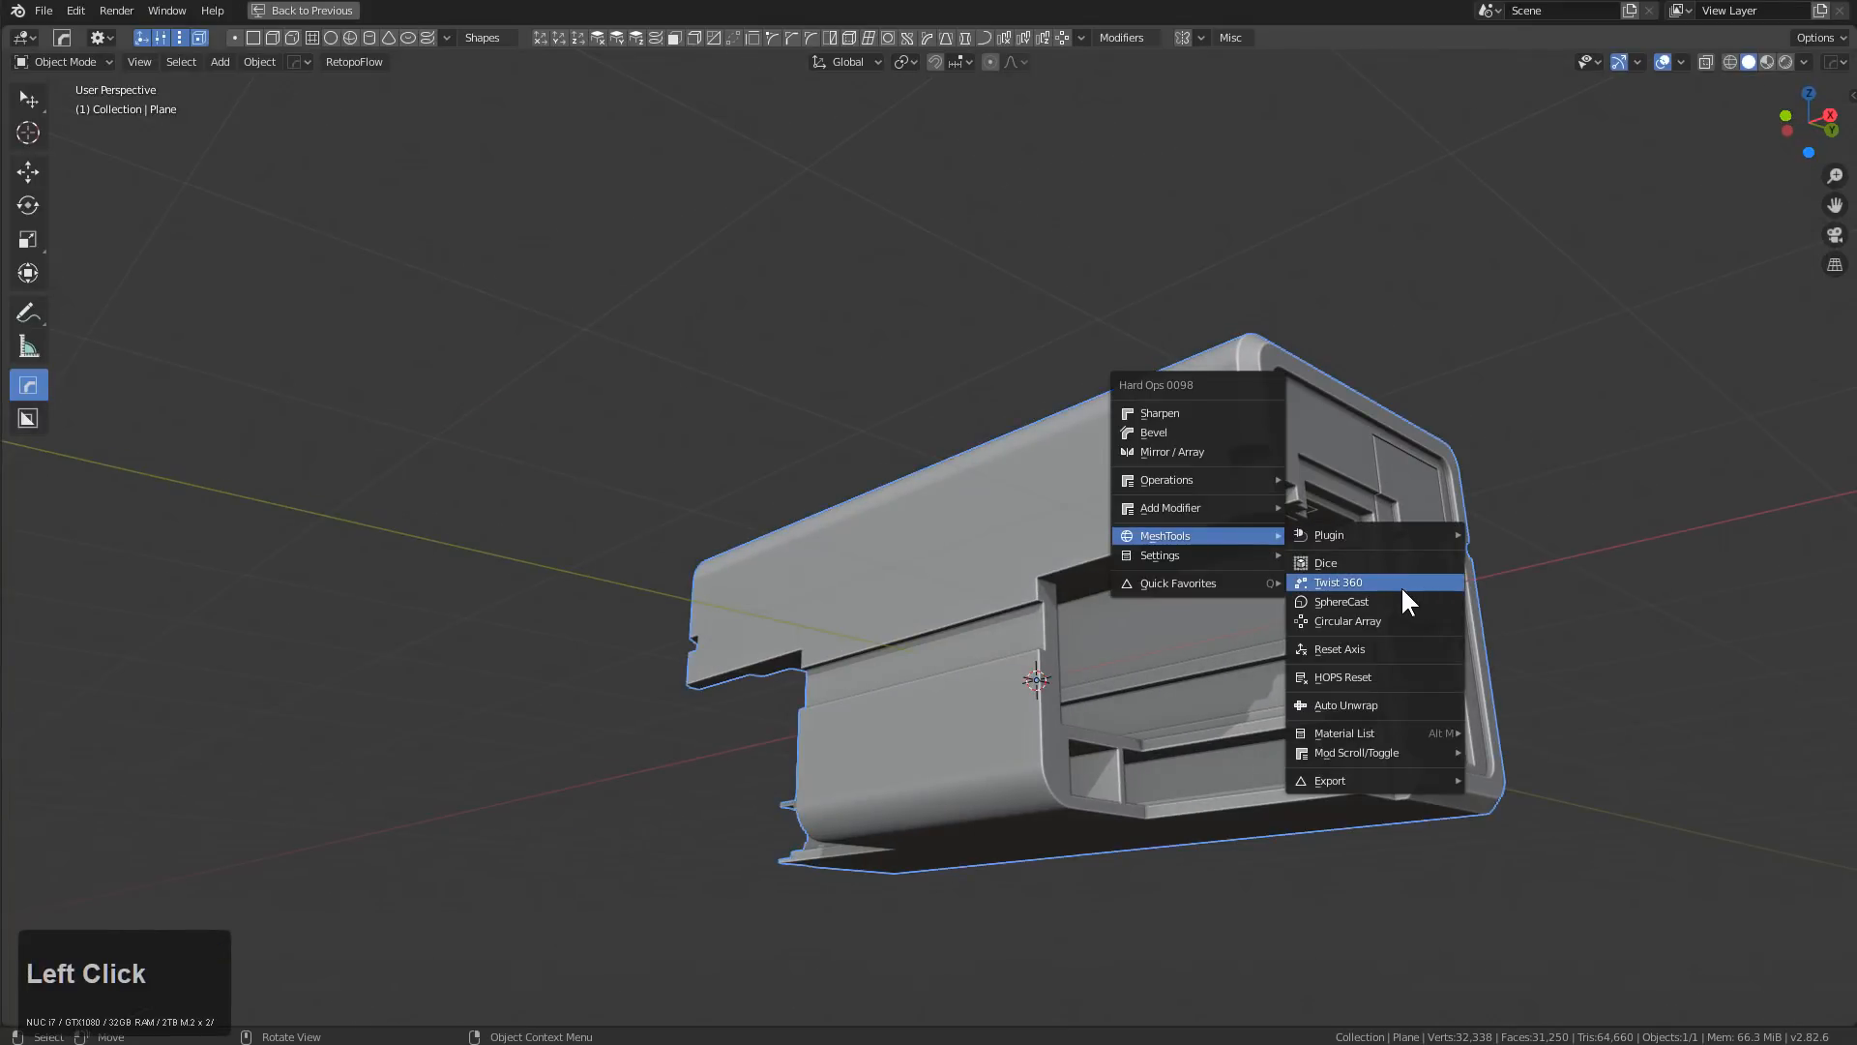
pyautogui.scroll(-1, 1402, 588)
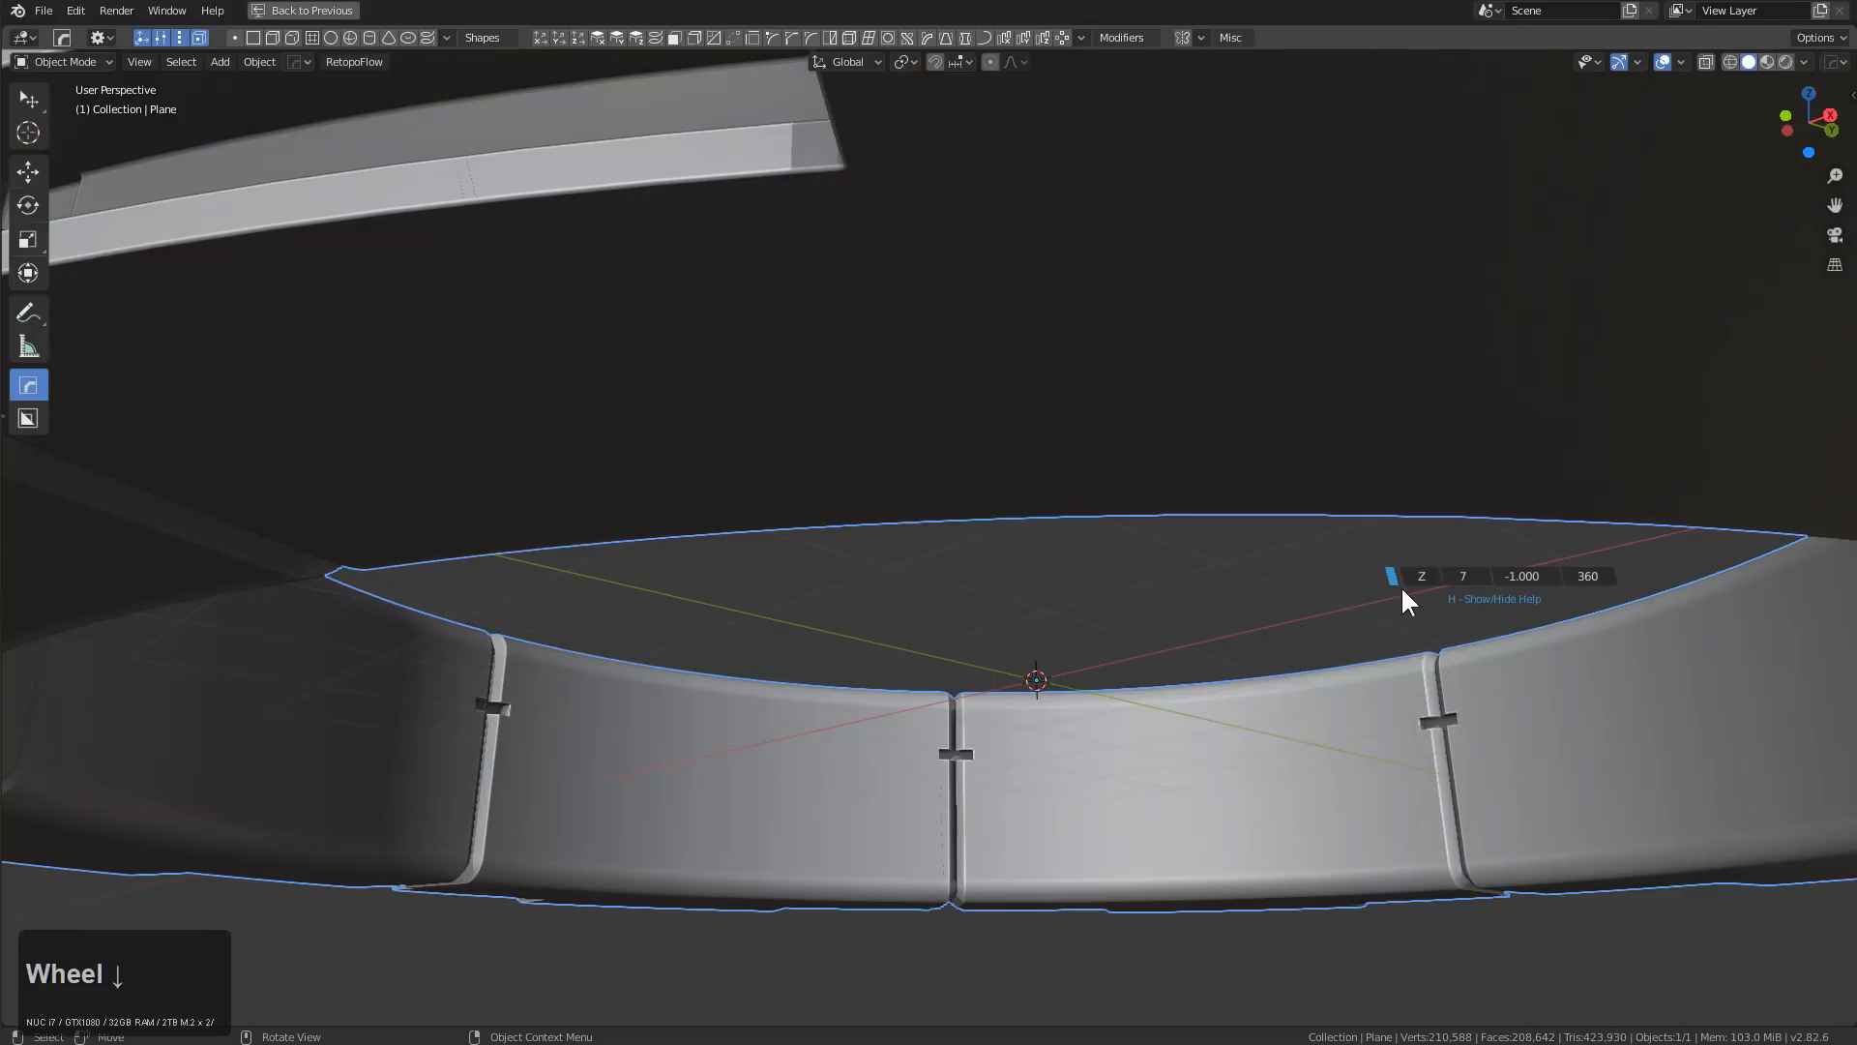
pyautogui.scroll(-6, 1401, 586)
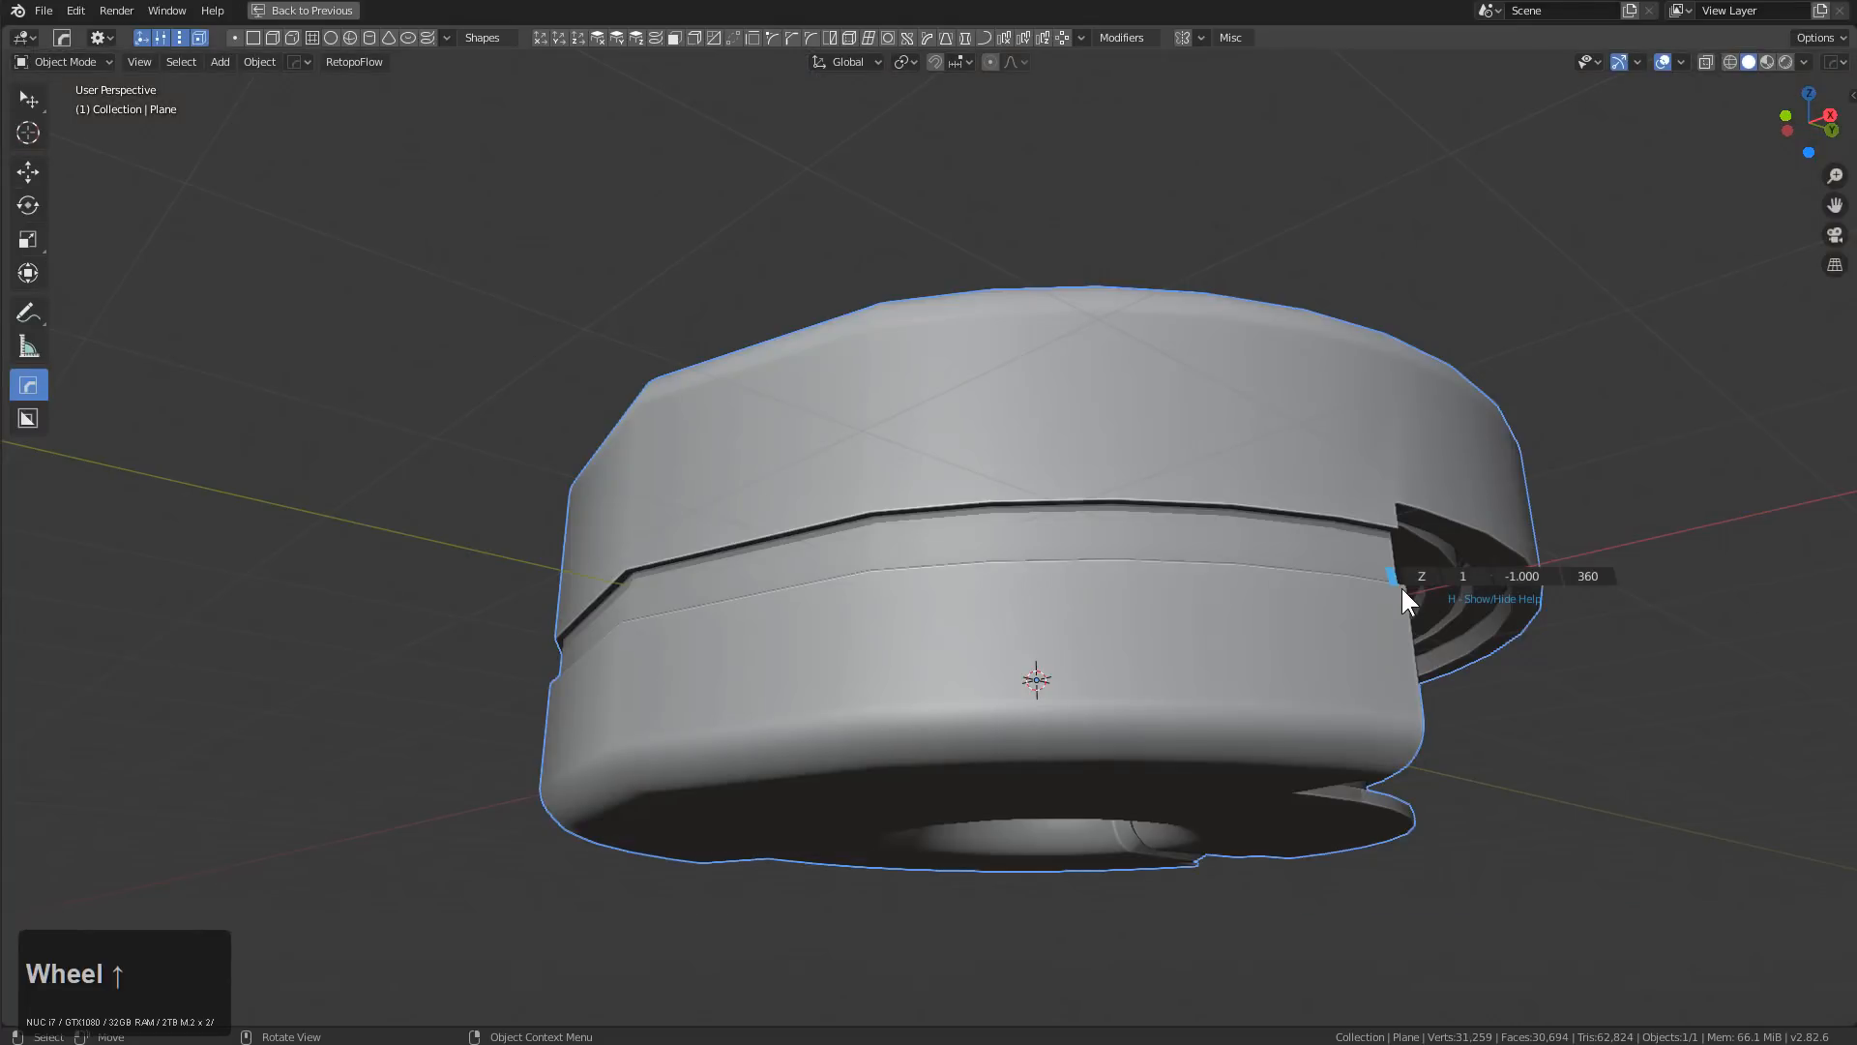
pyautogui.click(1400, 585)
# Examine the twisted ring's seams, recesses and side details from several angles
pyautogui.moveTo(1401, 584); pyautogui.dragTo(1271, 550, button='middle')
pyautogui.hotkey('alt', 'a')
pyautogui.click(1128, 559)
pyautogui.moveTo(1128, 559); pyautogui.dragTo(1249, 584, button='middle')
pyautogui.scroll(3, 1111, 509)
pyautogui.scroll(-3, 1056, 474)
pyautogui.moveTo(1057, 472); pyautogui.dragTo(1113, 613, button='middle')
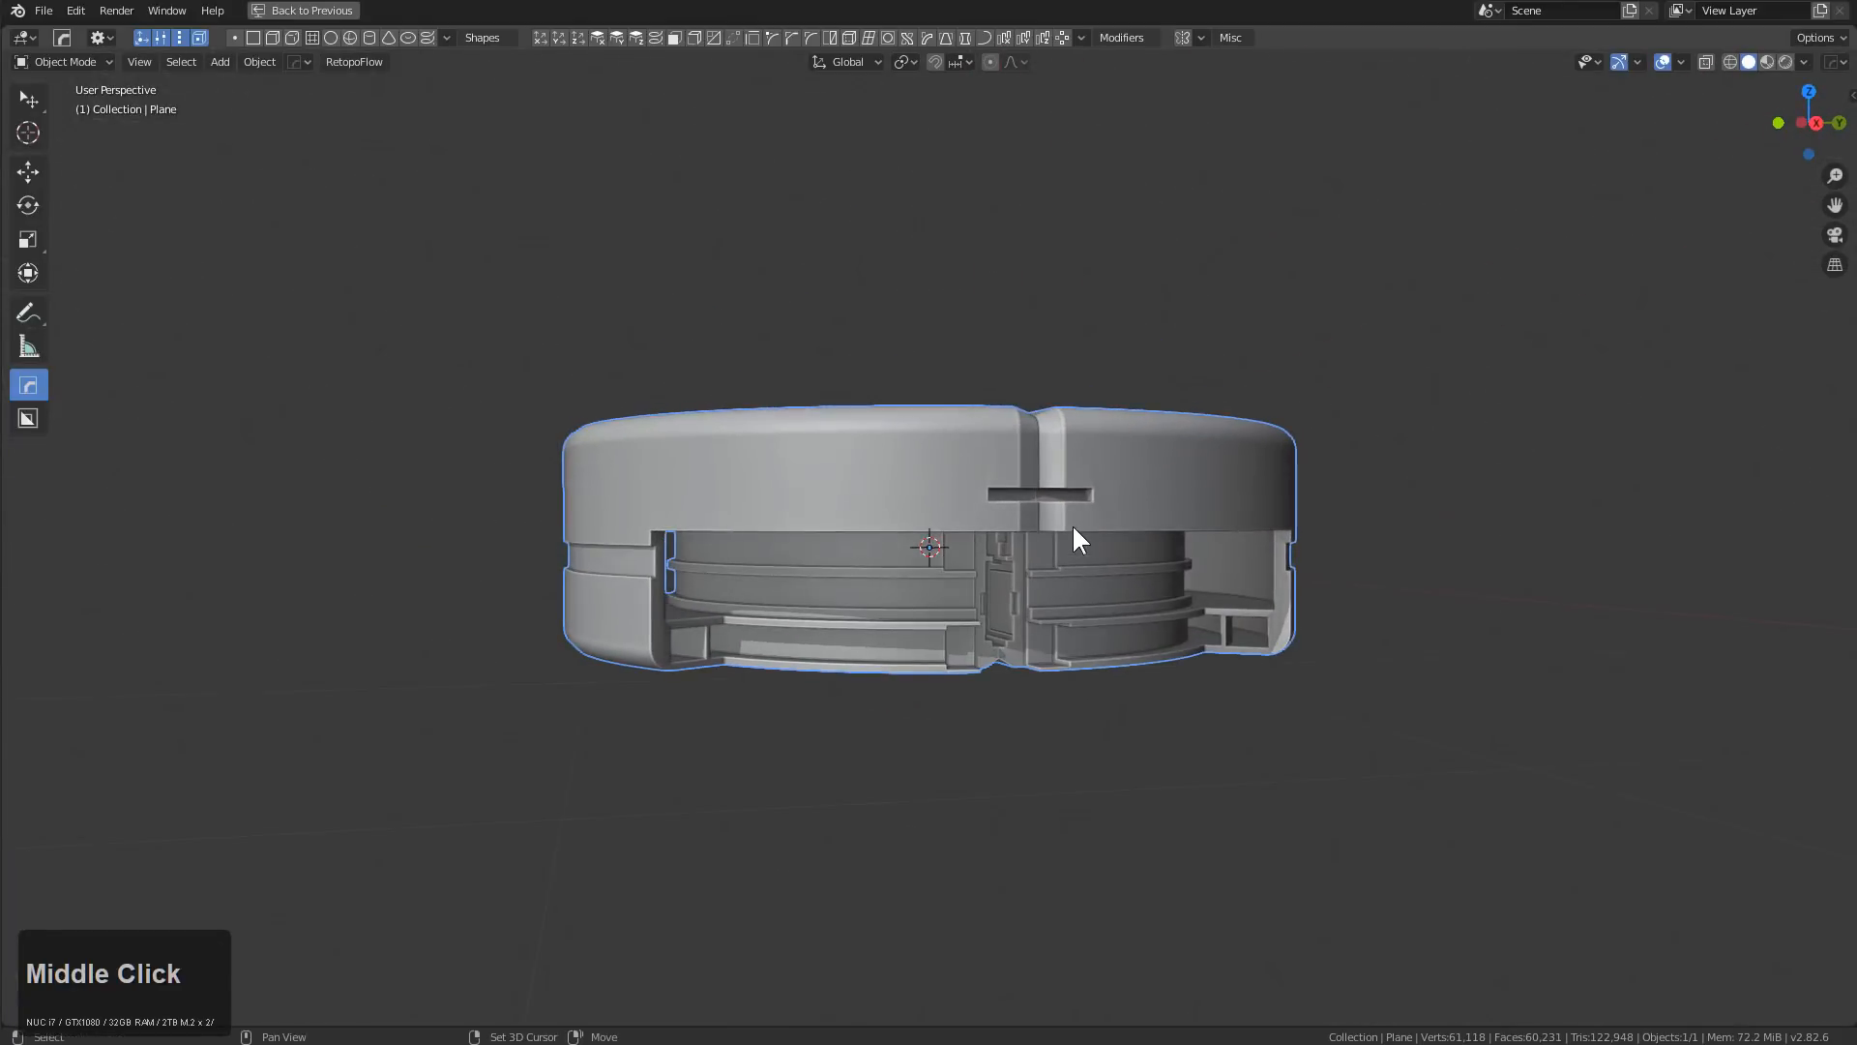
# Add a Bezier circle, lower it along Z and scale it up to fit the ring's lower outer recess
pyautogui.hotkey('shift', 'a')
pyautogui.moveTo(1064, 547)
pyautogui.click(1174, 565)
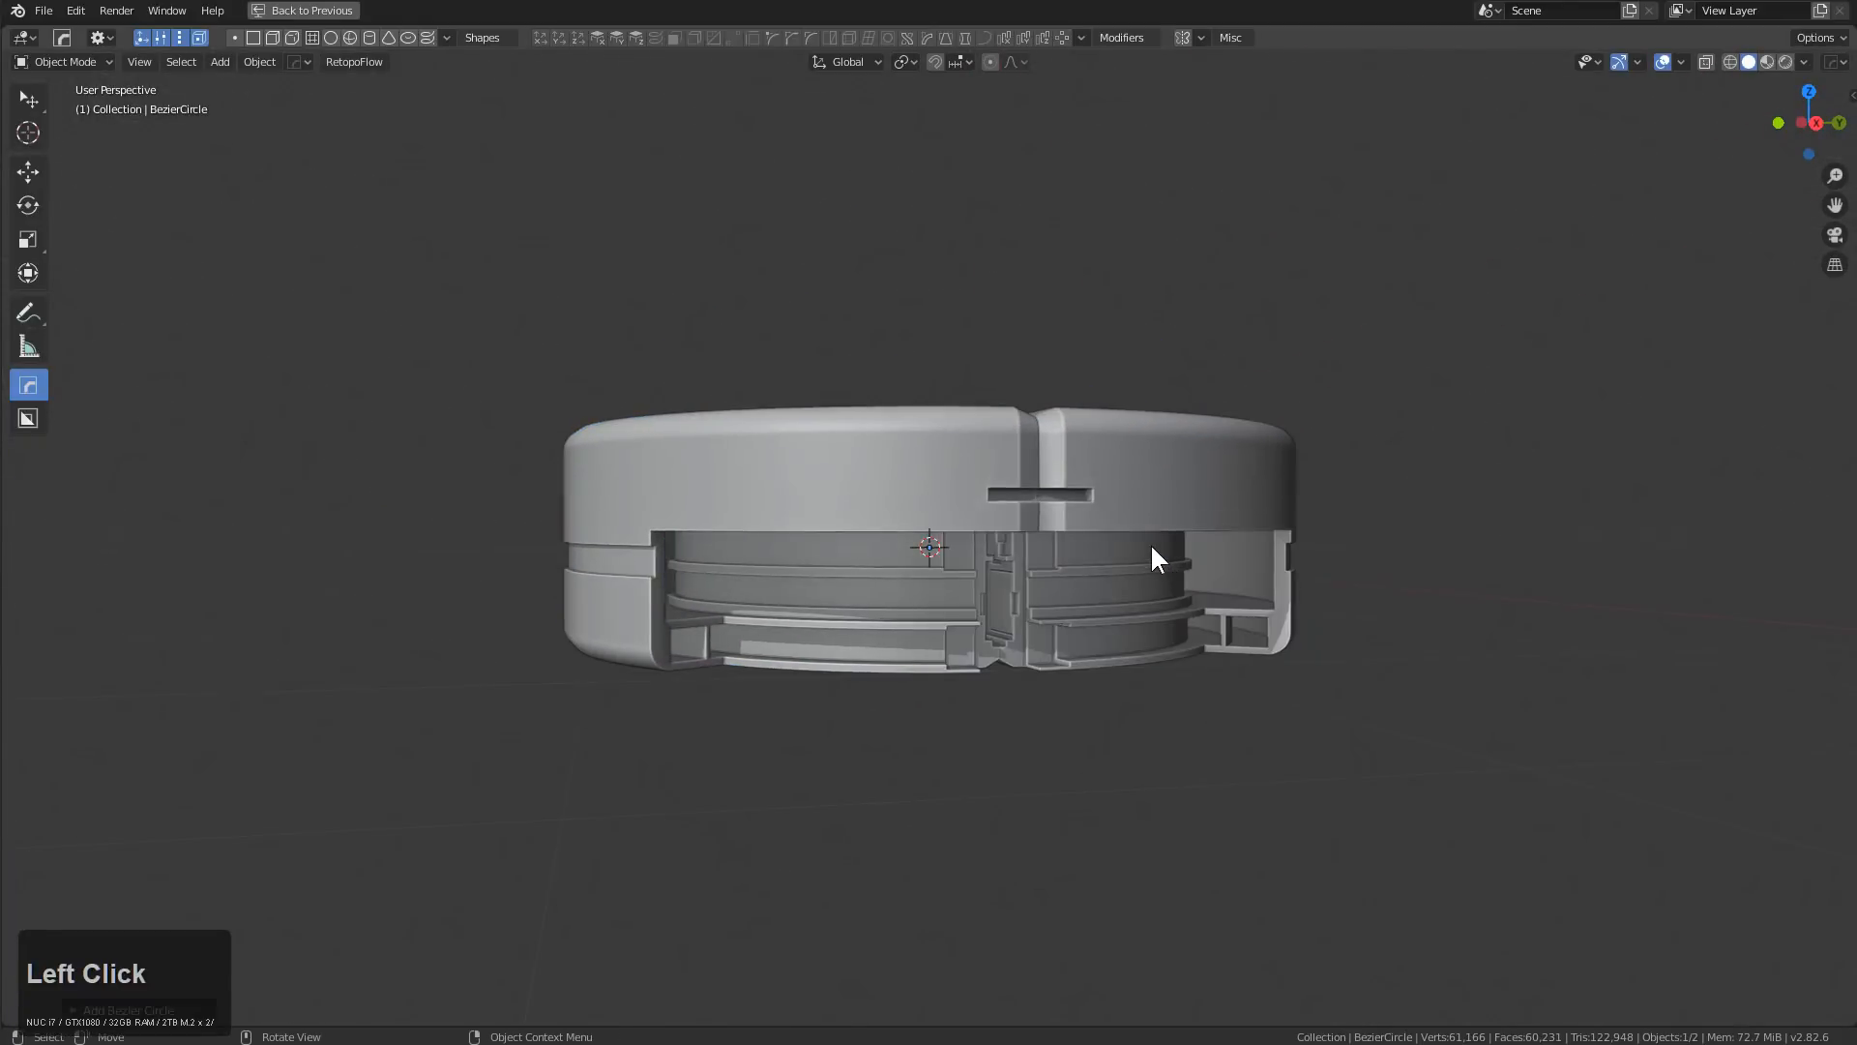
pyautogui.press('g')
pyautogui.press('z')
pyautogui.press('s')
pyautogui.press('g')
pyautogui.click(1308, 665)
pyautogui.press('s')
pyautogui.click(1245, 594)
pyautogui.moveTo(1245, 594); pyautogui.dragTo(1252, 640, button='middle')
pyautogui.press('s')
pyautogui.click(1322, 700)
# Turn the circle into a smooth round pipe with Hard Ops Adjust Curve and reposition it along Z in the recess
pyautogui.press('q')
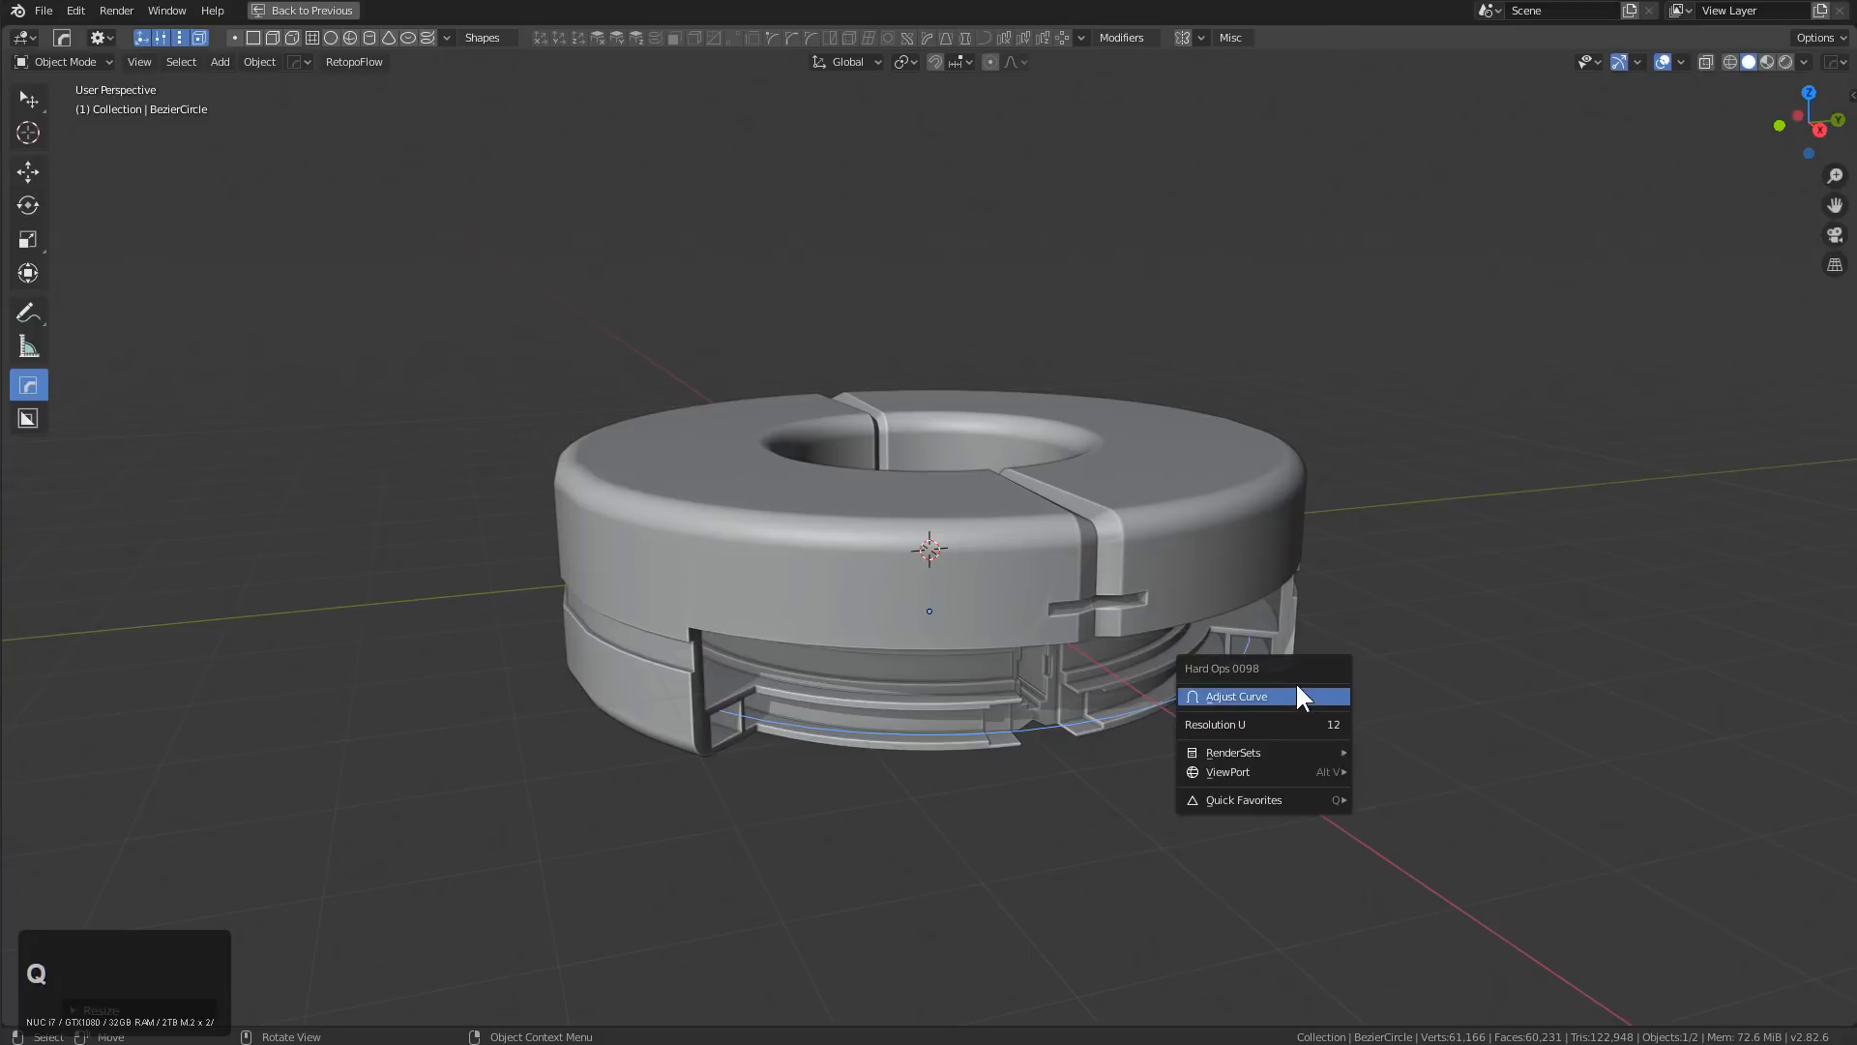
pyautogui.click(1296, 693)
pyautogui.click(1261, 688)
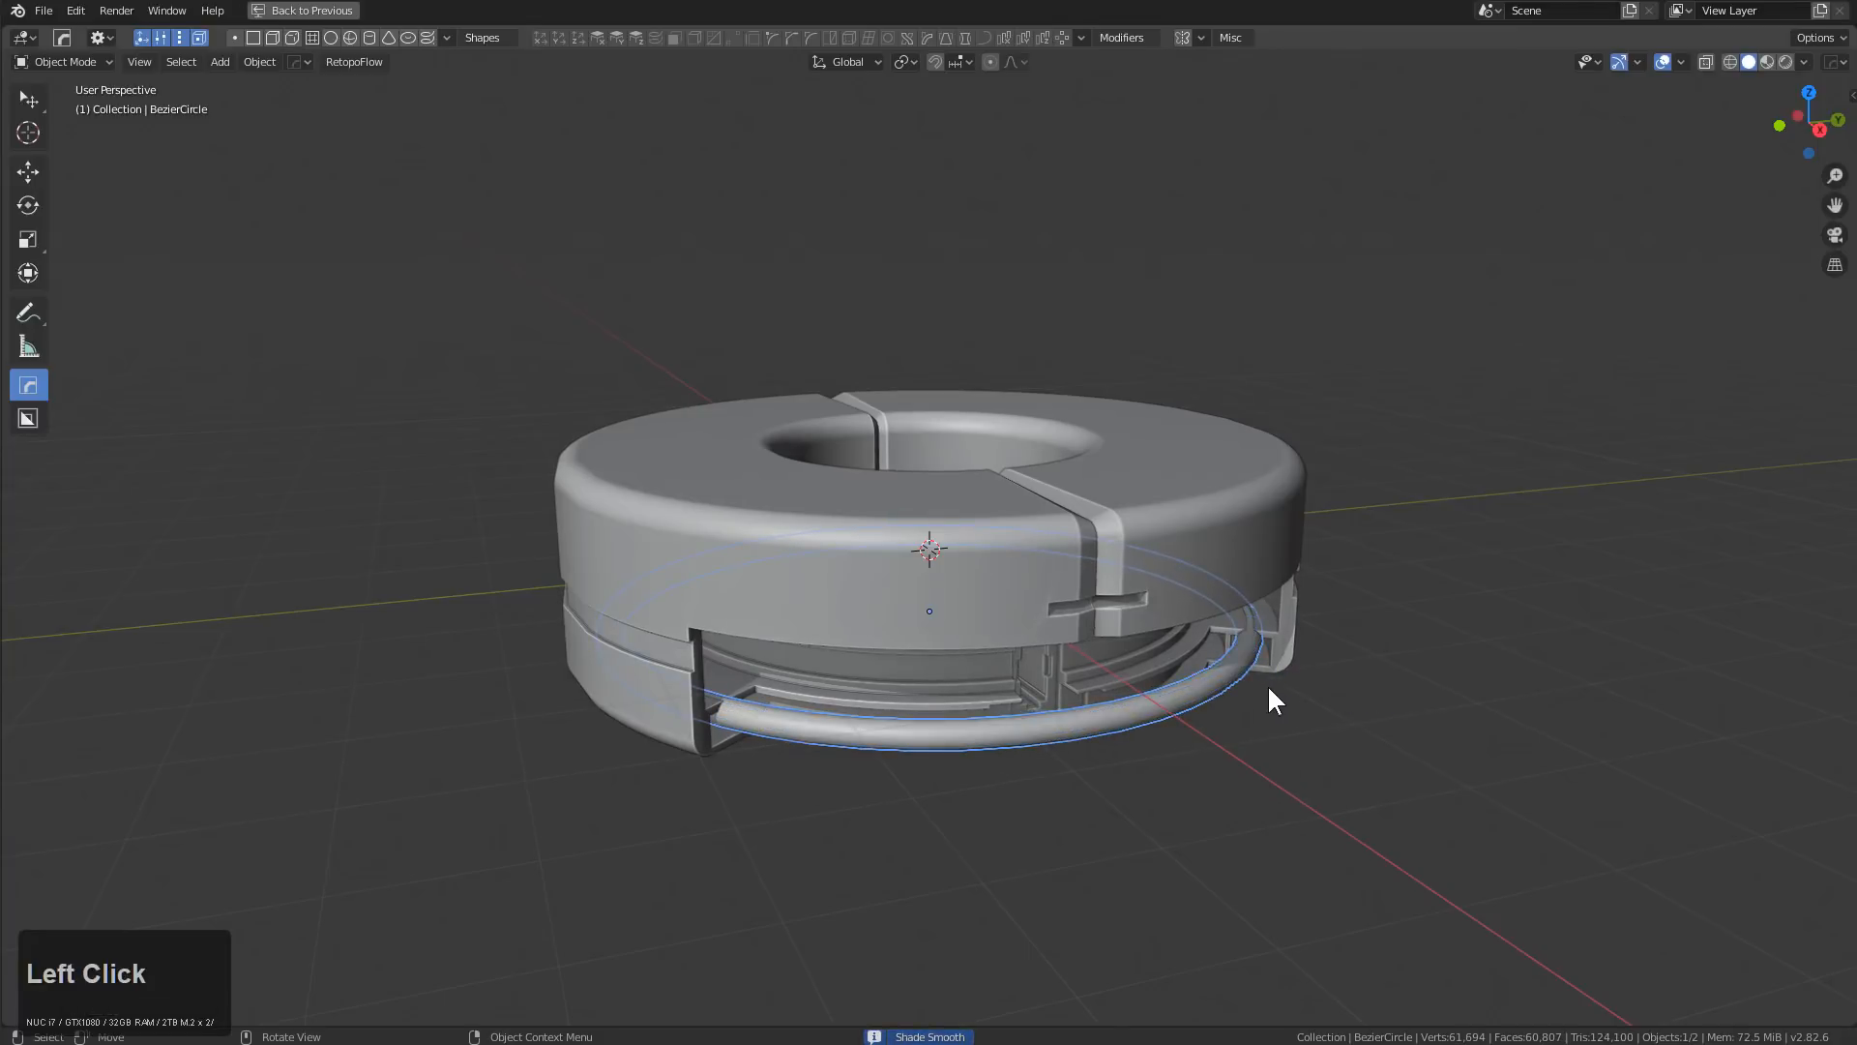
pyautogui.press('g')
pyautogui.press('z')
pyautogui.click(1296, 689)
pyautogui.moveTo(1292, 677); pyautogui.dragTo(1344, 691, button='middle')
pyautogui.hotkey('alt', 'a')
pyautogui.click(1153, 558)
pyautogui.press('q')
pyautogui.click(1188, 559)
pyautogui.click(1192, 559)
# Duplicate the pipe in place and scale the copy down to sit inside the original
pyautogui.hotkey('shift', 'd')
pyautogui.rightClick(1358, 696)
pyautogui.press('s')
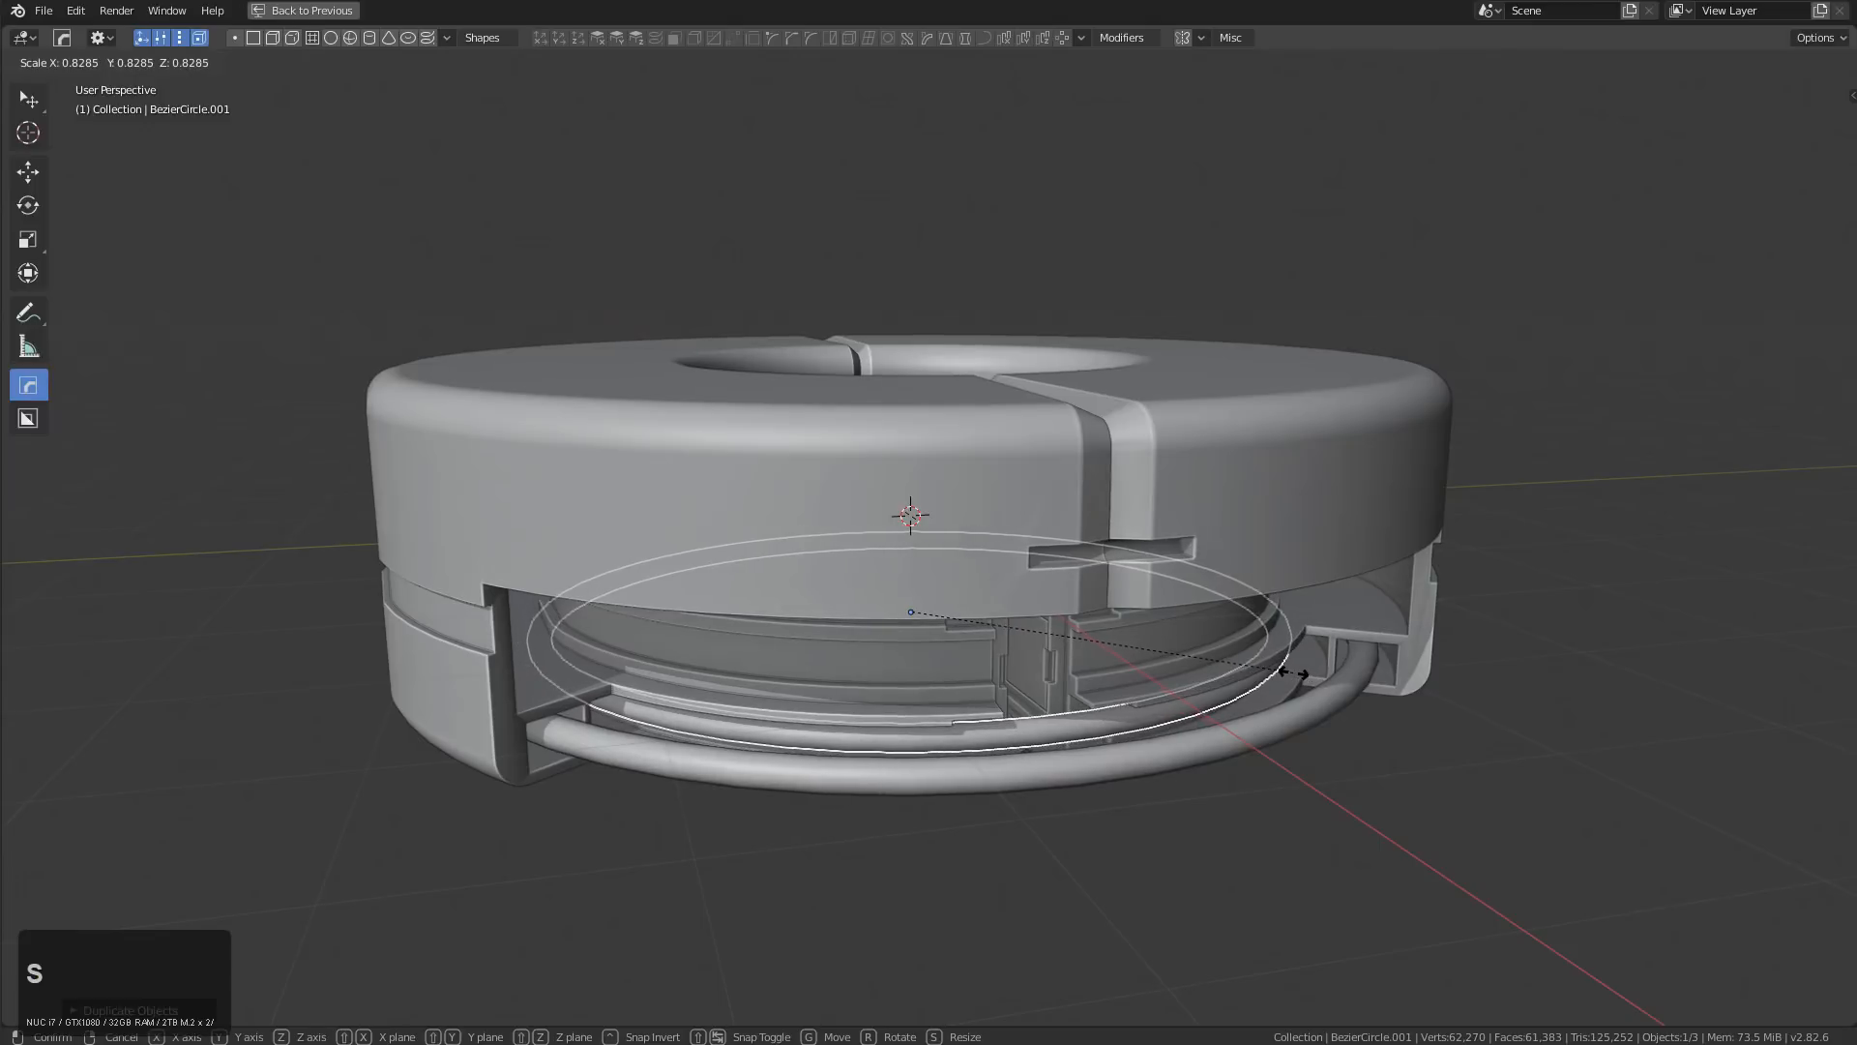
pyautogui.click(1217, 668)
pyautogui.hotkey('alt', 'a')
# Rescale the inner pipe to fit the ring's inner recess
pyautogui.moveTo(1215, 672); pyautogui.dragTo(1036, 601, button='middle')
pyautogui.scroll(2, 1036, 601)
pyautogui.click(1161, 663)
pyautogui.click(1161, 663)
pyautogui.click(1161, 663)
pyautogui.click(1170, 660)
pyautogui.moveTo(1170, 660); pyautogui.dragTo(1161, 608, button='middle')
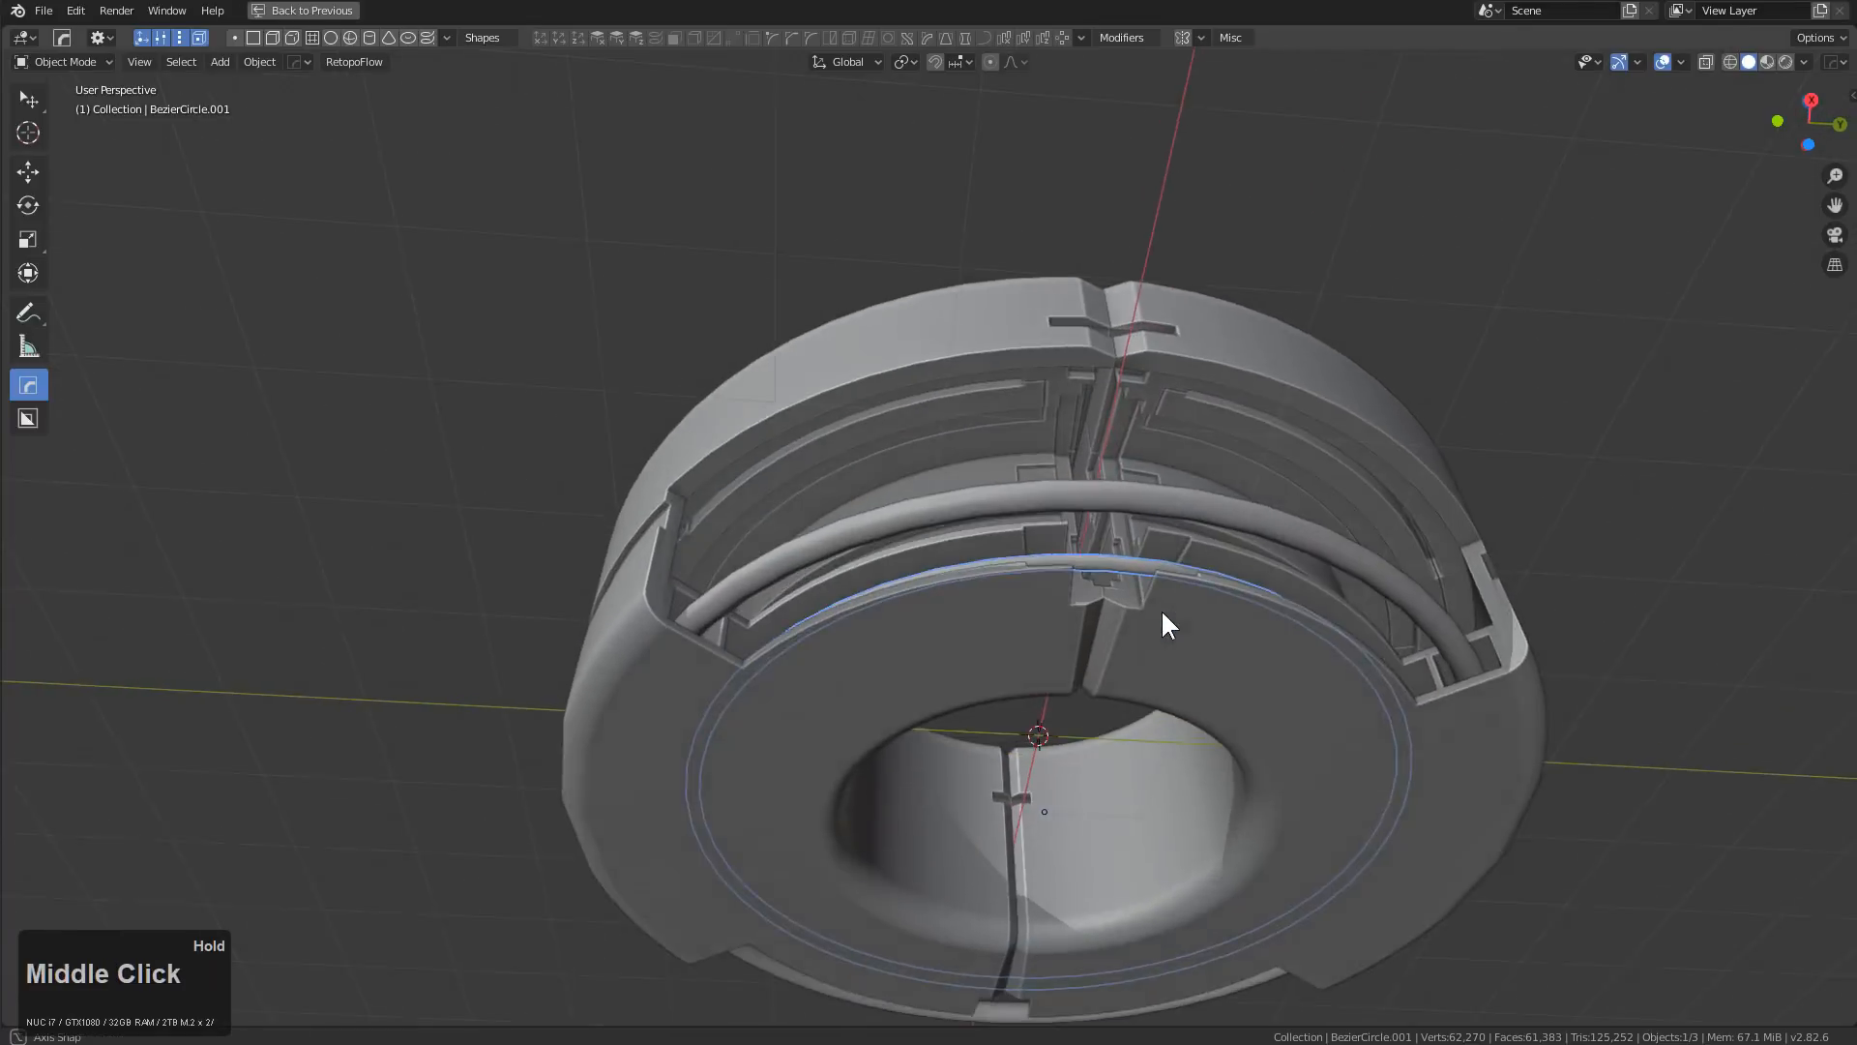
pyautogui.scroll(2, 1402, 633)
pyautogui.press('s')
pyautogui.click(1401, 634)
# Duplicate the inner circle upward along Z in Edit Mode to form a second pipe, and review the finished ring
pyautogui.press('Tab')
pyautogui.hotkey('shift', 'd')
pyautogui.press('z')
pyautogui.click(1284, 486)
pyautogui.press('Tab')
pyautogui.moveTo(1284, 486); pyautogui.dragTo(1256, 746, button='middle')
pyautogui.press('a')
pyautogui.scroll(3, 1195, 567)
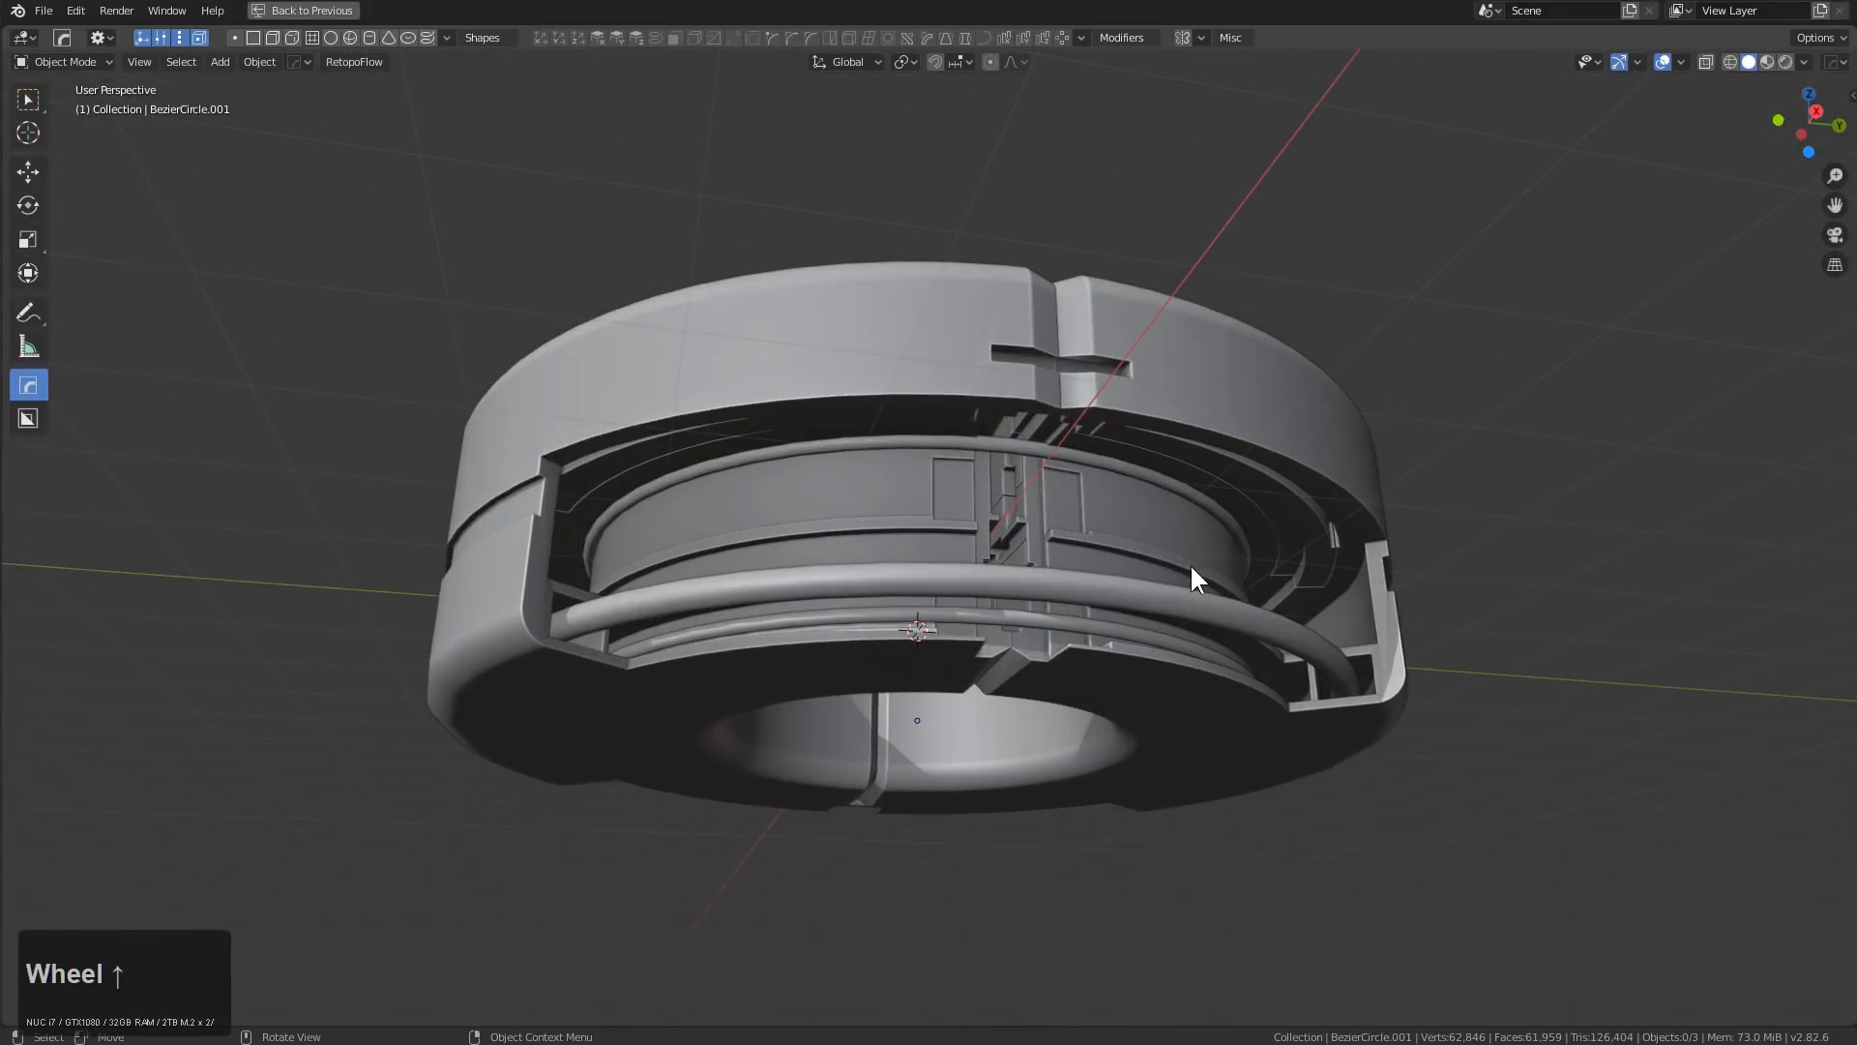
pyautogui.click(1076, 552)
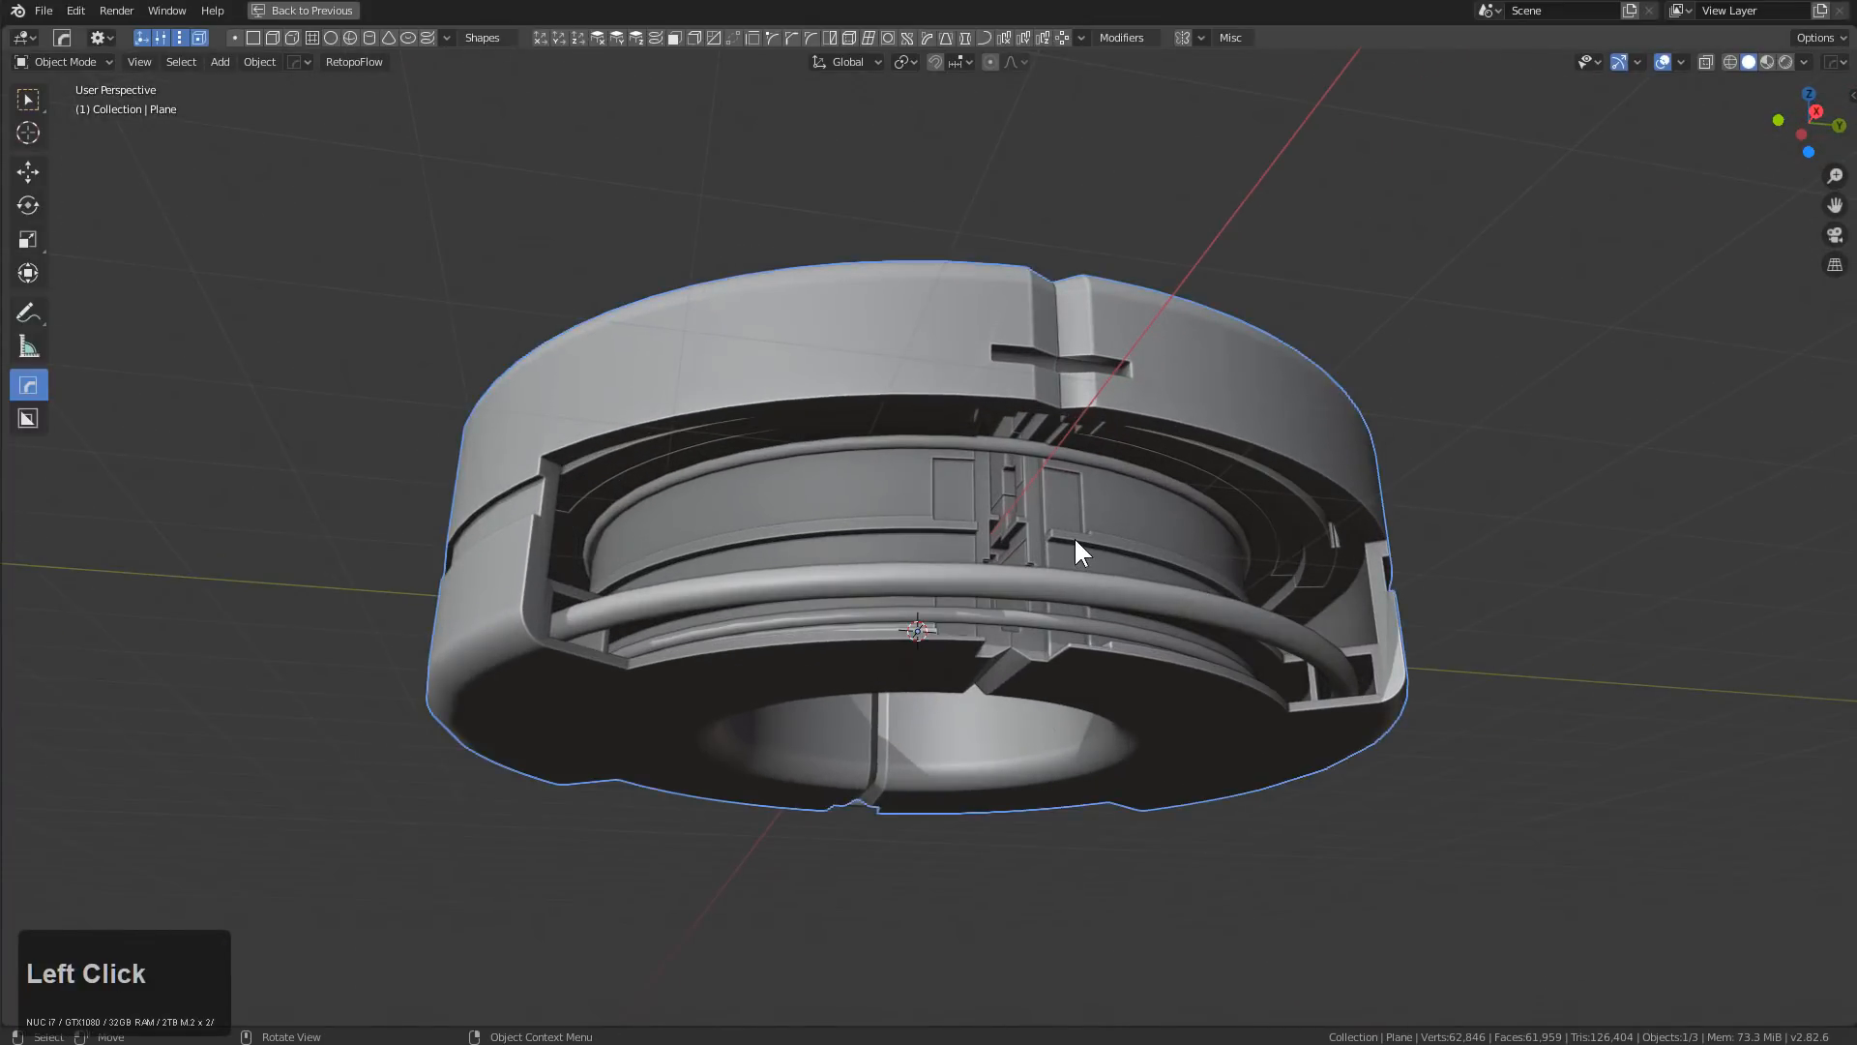
pyautogui.moveTo(1077, 544); pyautogui.dragTo(1106, 554, button='middle')
pyautogui.scroll(2, 1107, 554)
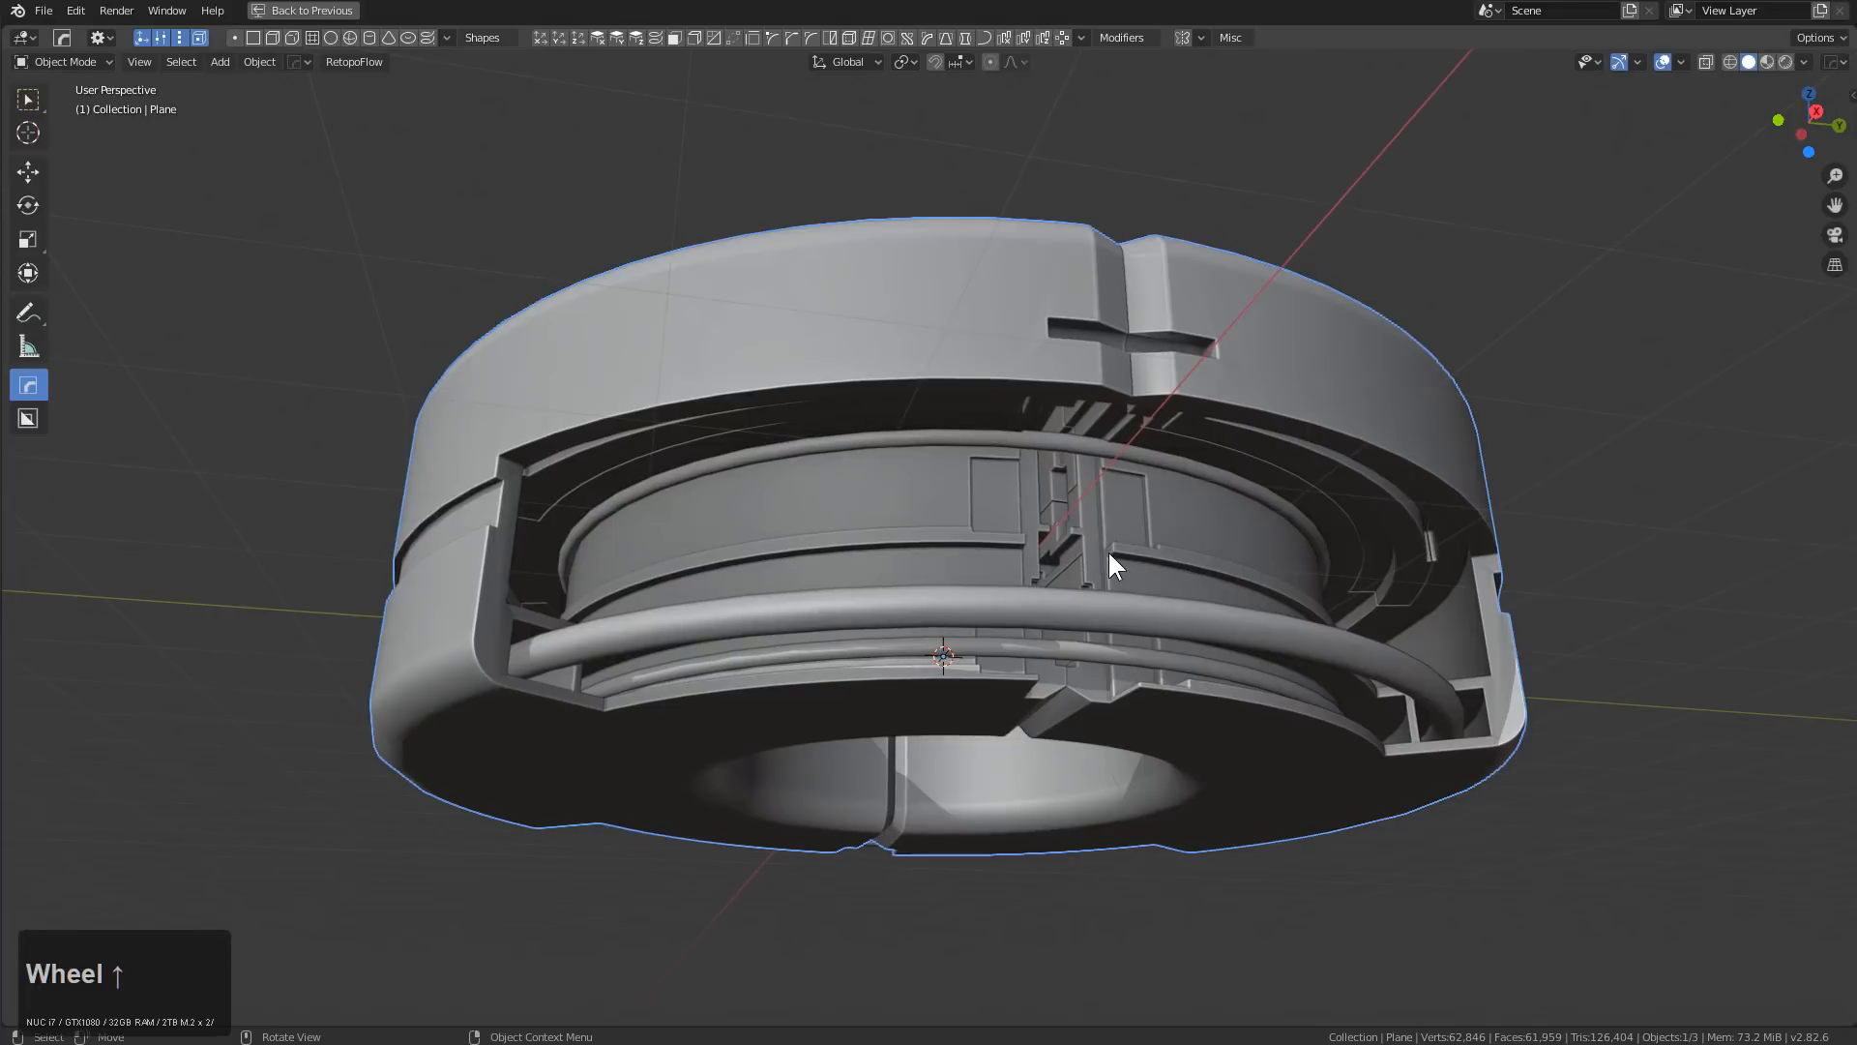
# Start a new file and select its default cube
pyautogui.hotkey('ctrl', 'n')
pyautogui.scroll(2, 1093, 549)
pyautogui.click(1067, 550)
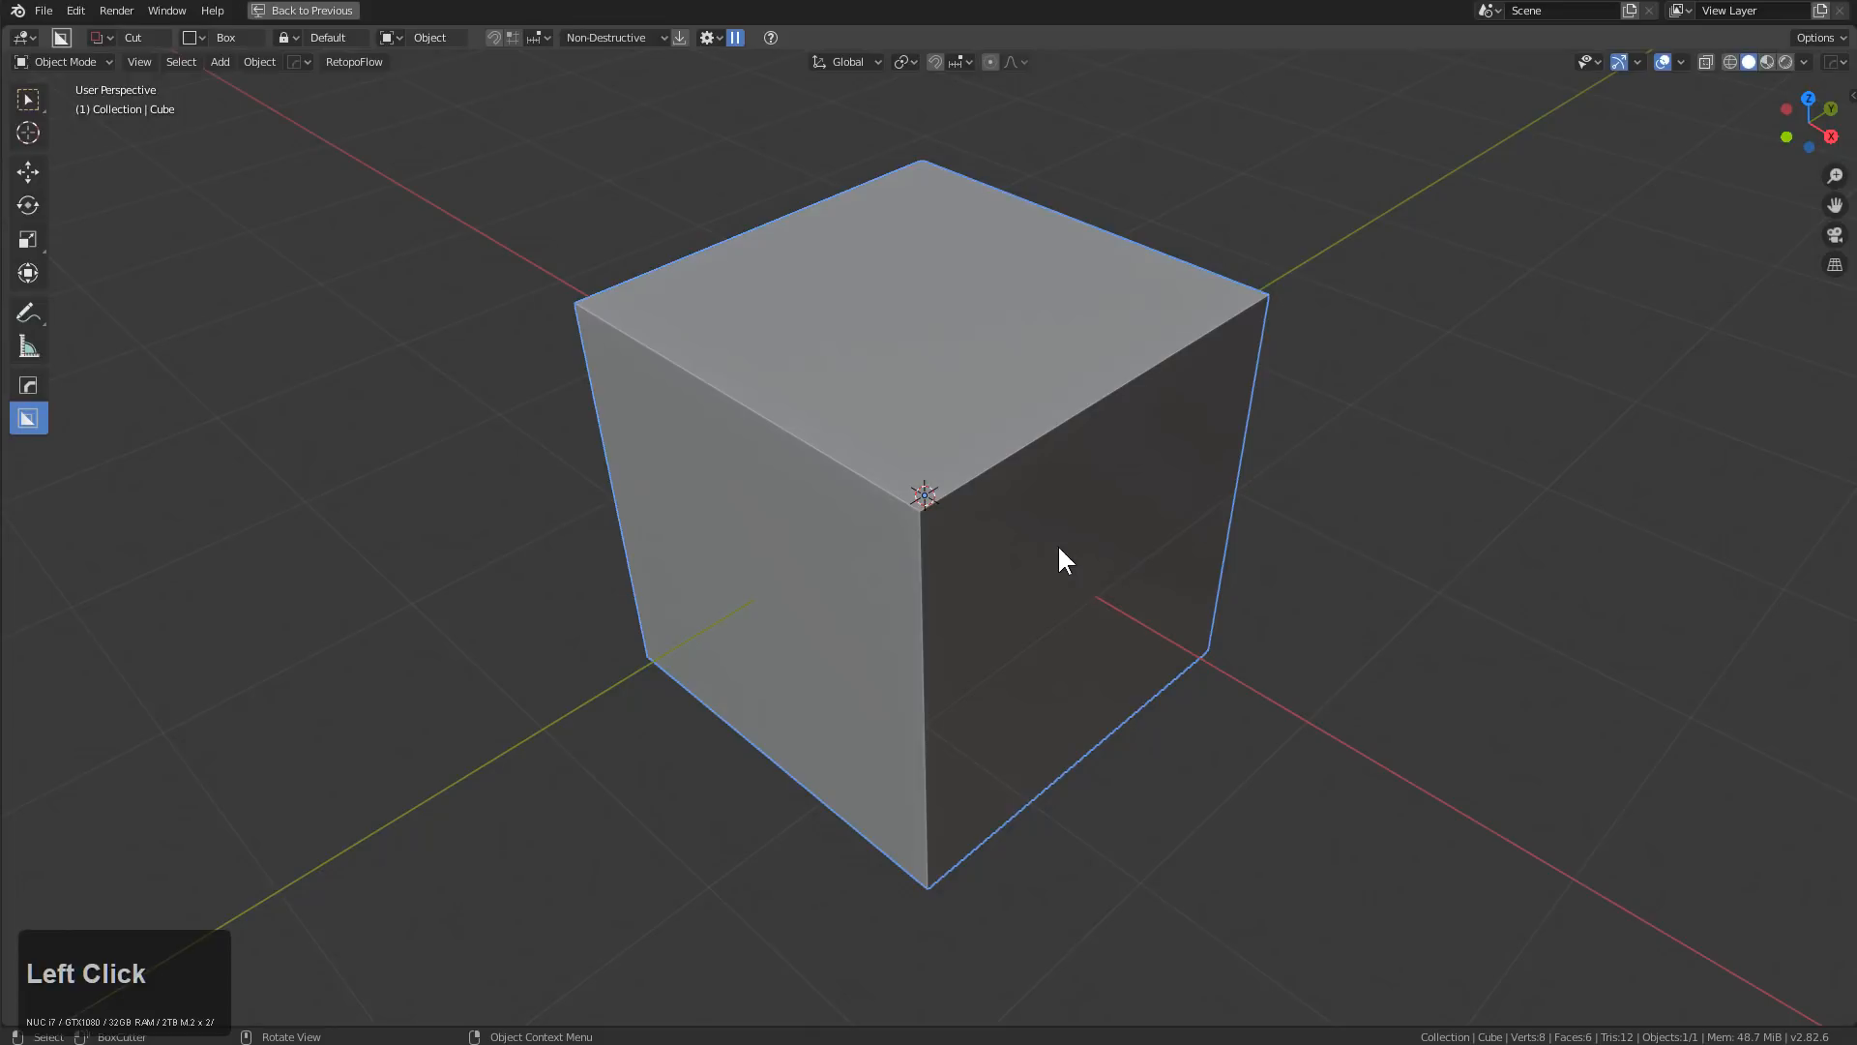
# Bevel the cube with Hard Ops at a width of about 0.33 and increase the number of bevel segments
pyautogui.press('q')
pyautogui.click(1075, 523)
pyautogui.scroll(6, 760, 525)
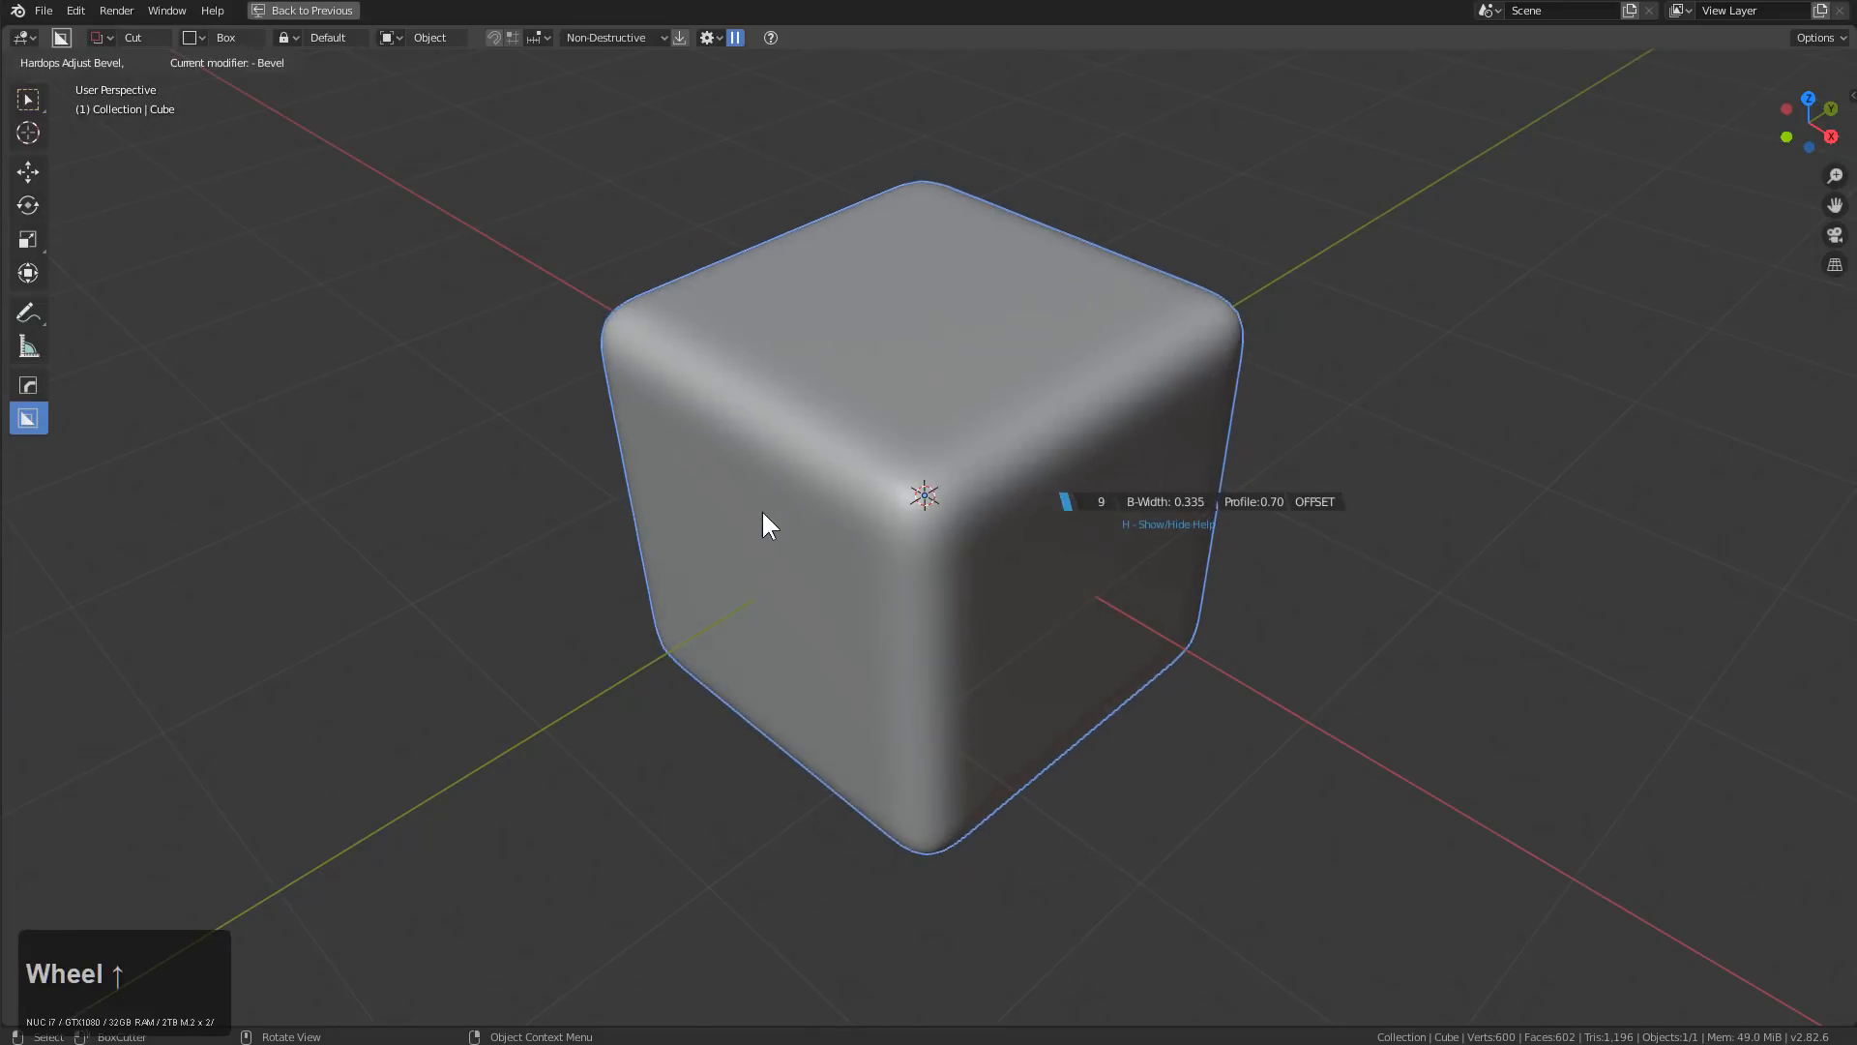
pyautogui.scroll(1, 786, 508)
pyautogui.click(785, 508)
pyautogui.moveTo(838, 508); pyautogui.dragTo(857, 508, button='middle')
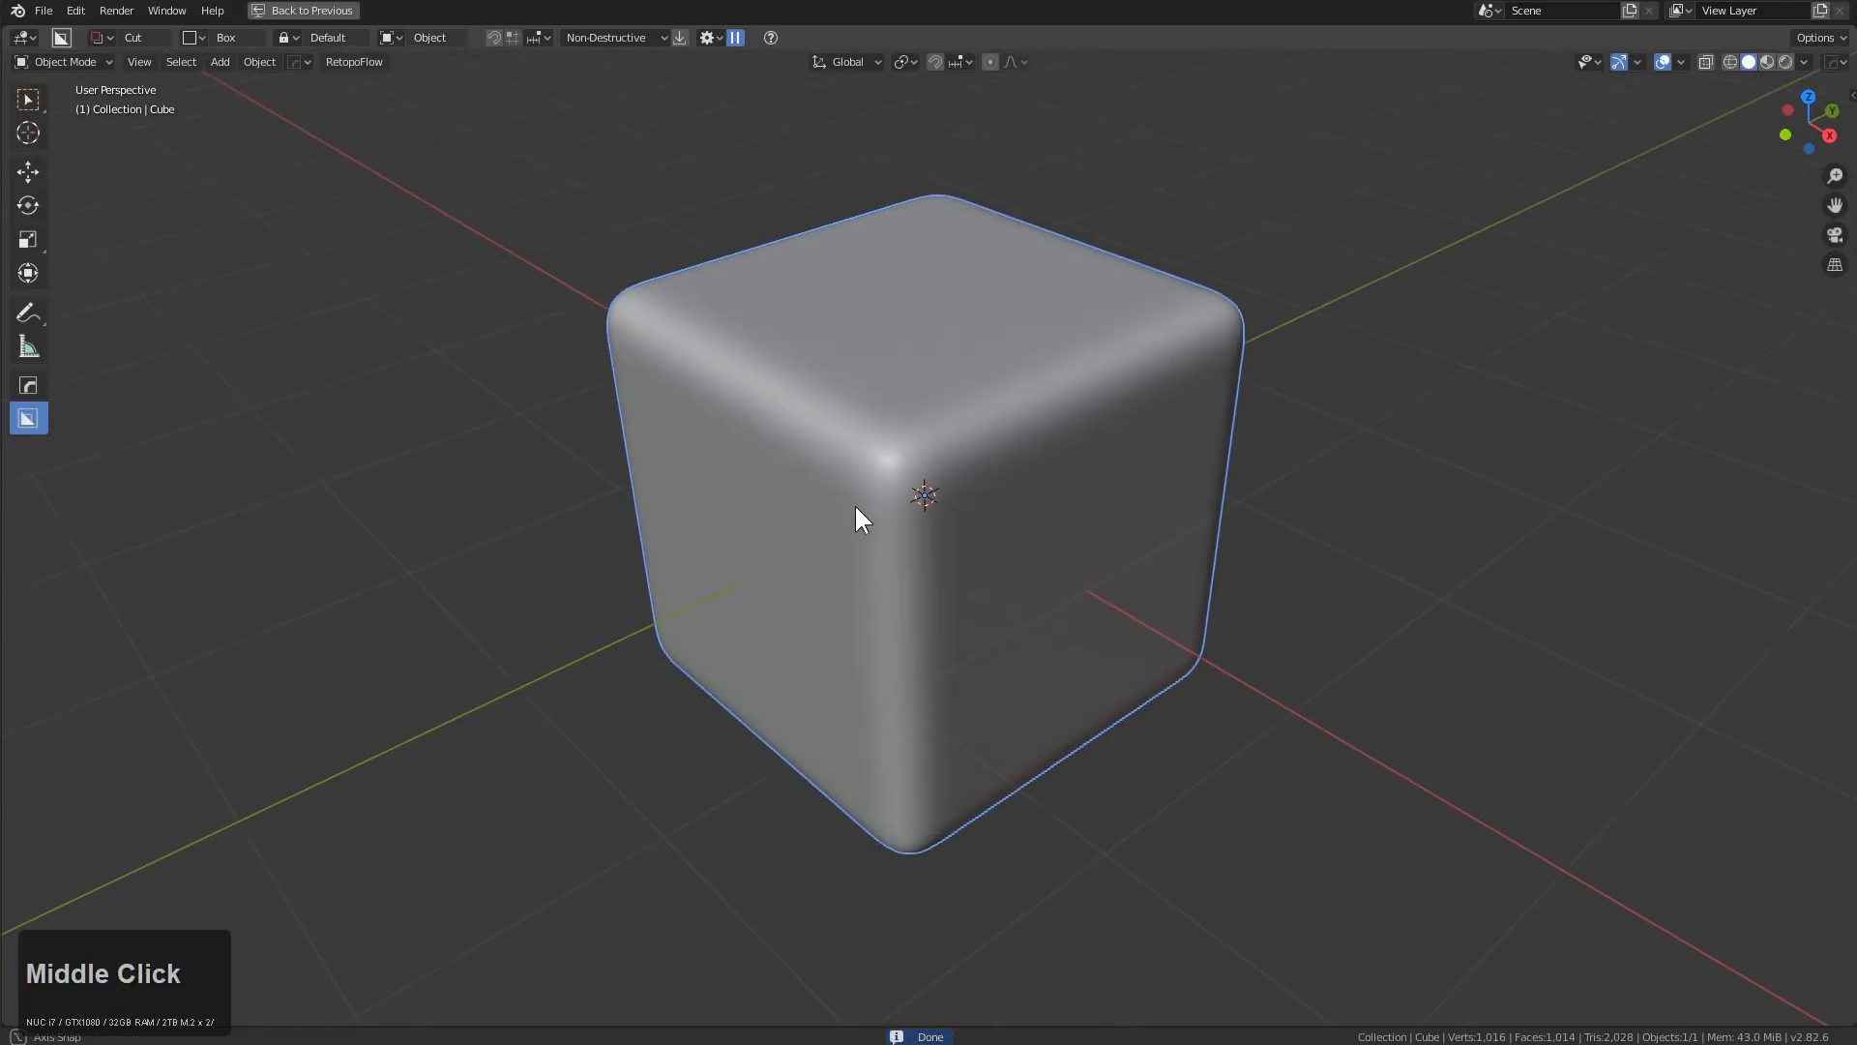
# Run the Hard Ops Step operation on the bevelled cube
pyautogui.press('q')
pyautogui.moveTo(841, 552)
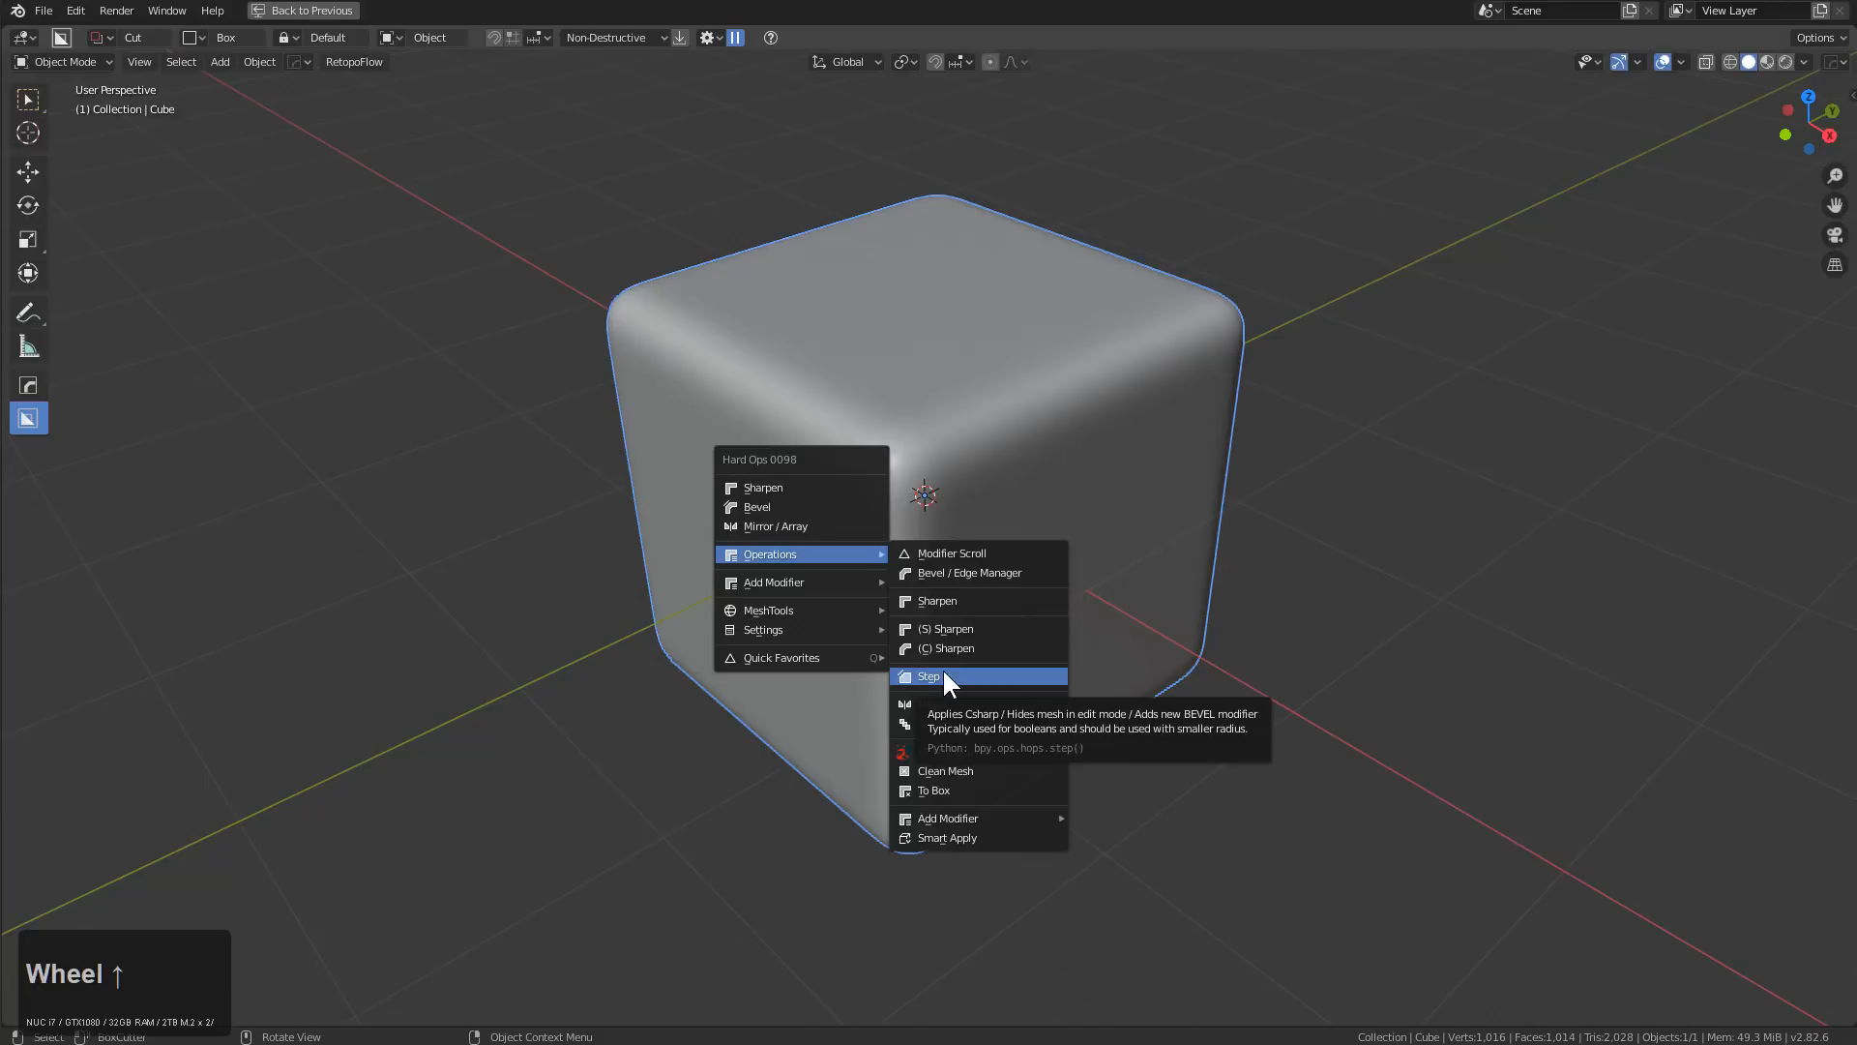
pyautogui.click(984, 677)
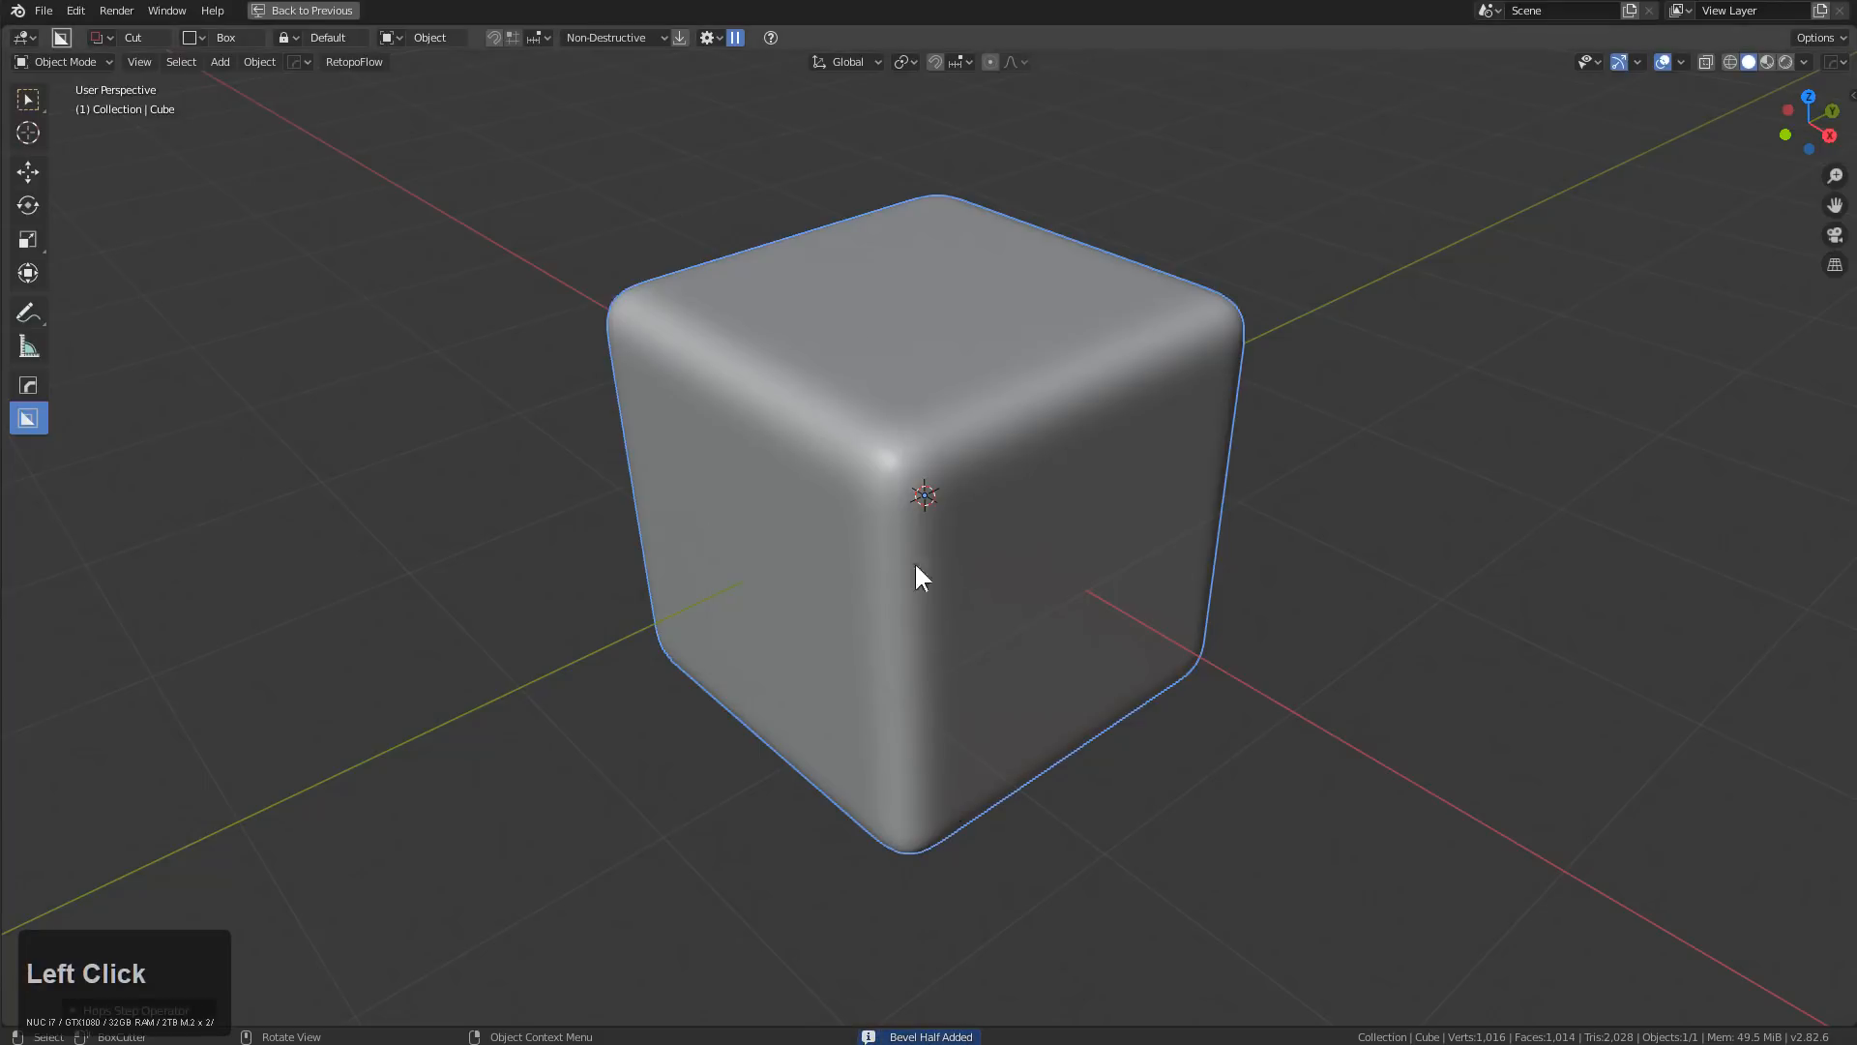
# Cut box-shaped notches out of two upper corners of the bevelled cube with BoxCutter
pyautogui.moveTo(905, 333); pyautogui.dragTo(861, 548)
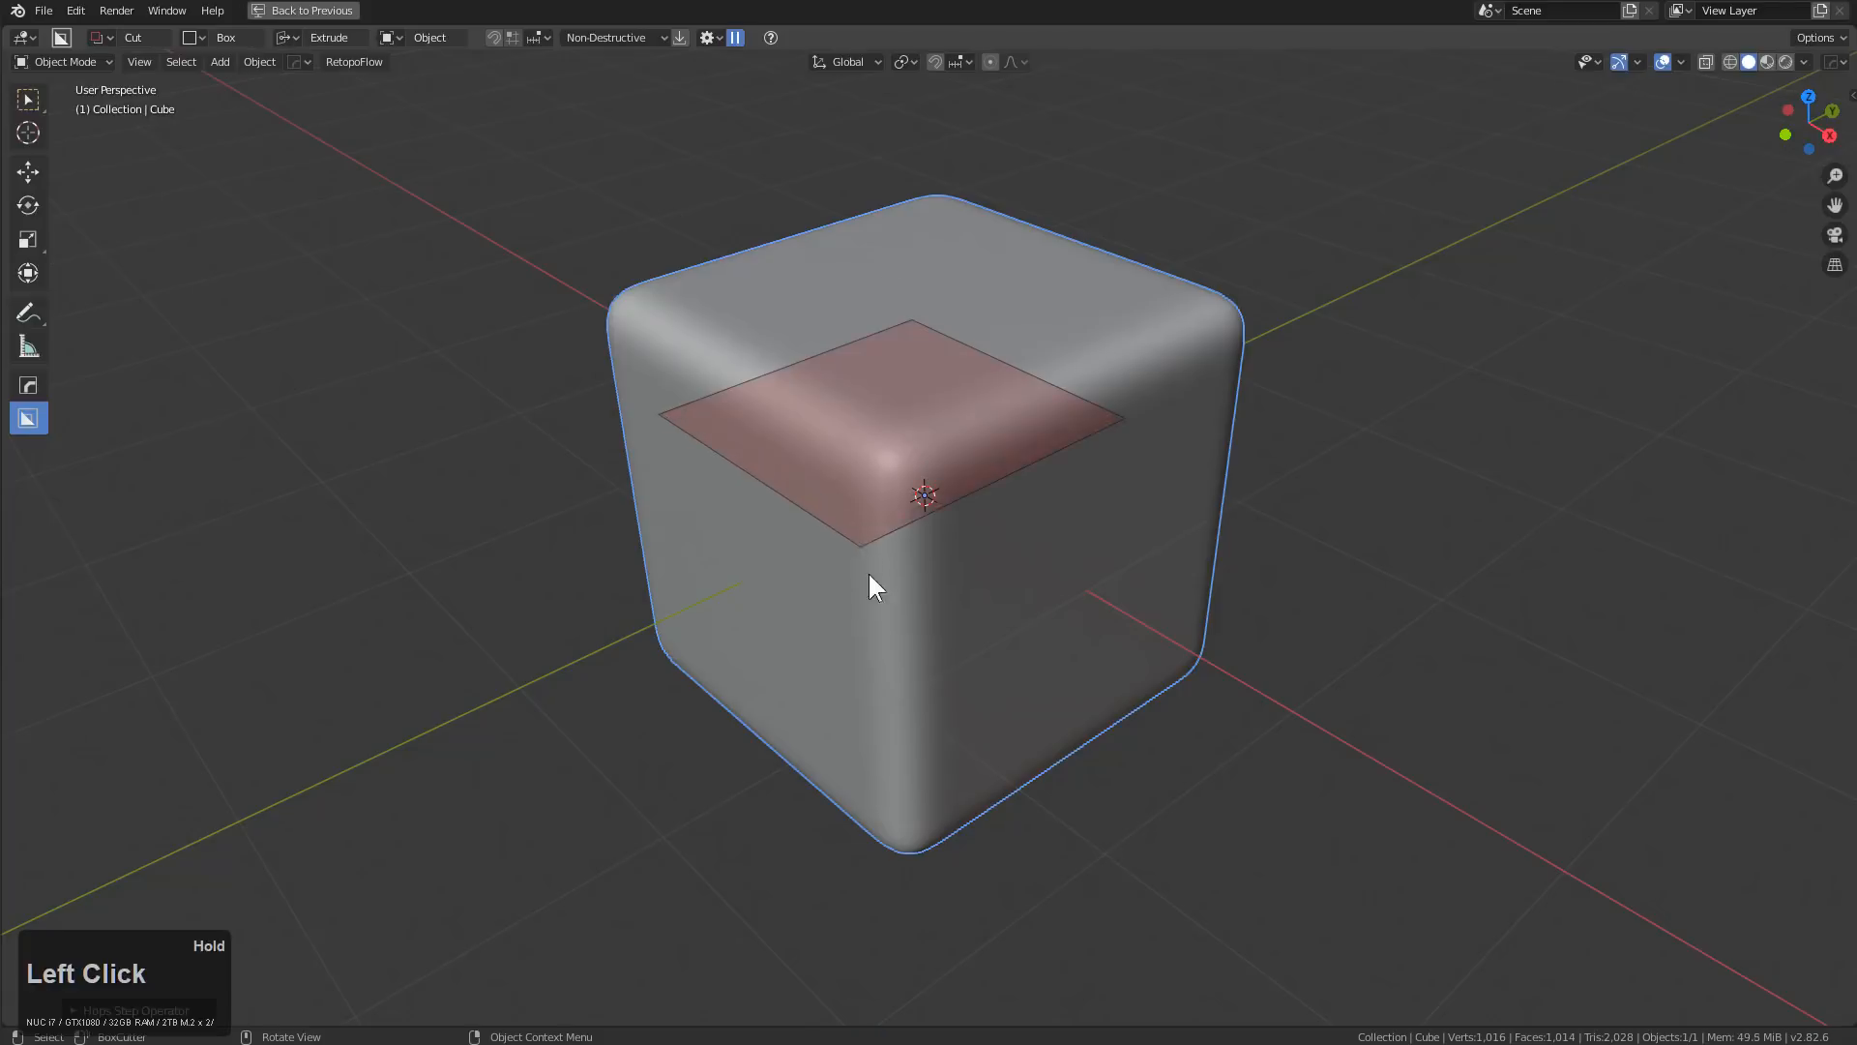
pyautogui.click(895, 714)
pyautogui.moveTo(1072, 501)
pyautogui.mouseDown(button='middle')
pyautogui.moveTo(1088, 507)
pyautogui.moveTo(864, 342)
pyautogui.moveTo(904, 513)
pyautogui.moveTo(845, 302)
pyautogui.mouseUp(button='middle')
pyautogui.scroll(1, 845, 303)
pyautogui.moveTo(820, 288); pyautogui.dragTo(751, 592)
pyautogui.click(772, 759)
# Run the Hard Ops Step operation on the notched cube to add another bevel level
pyautogui.scroll(1, 1240, 434)
pyautogui.moveTo(850, 572); pyautogui.dragTo(1174, 431, button='middle')
pyautogui.press('q')
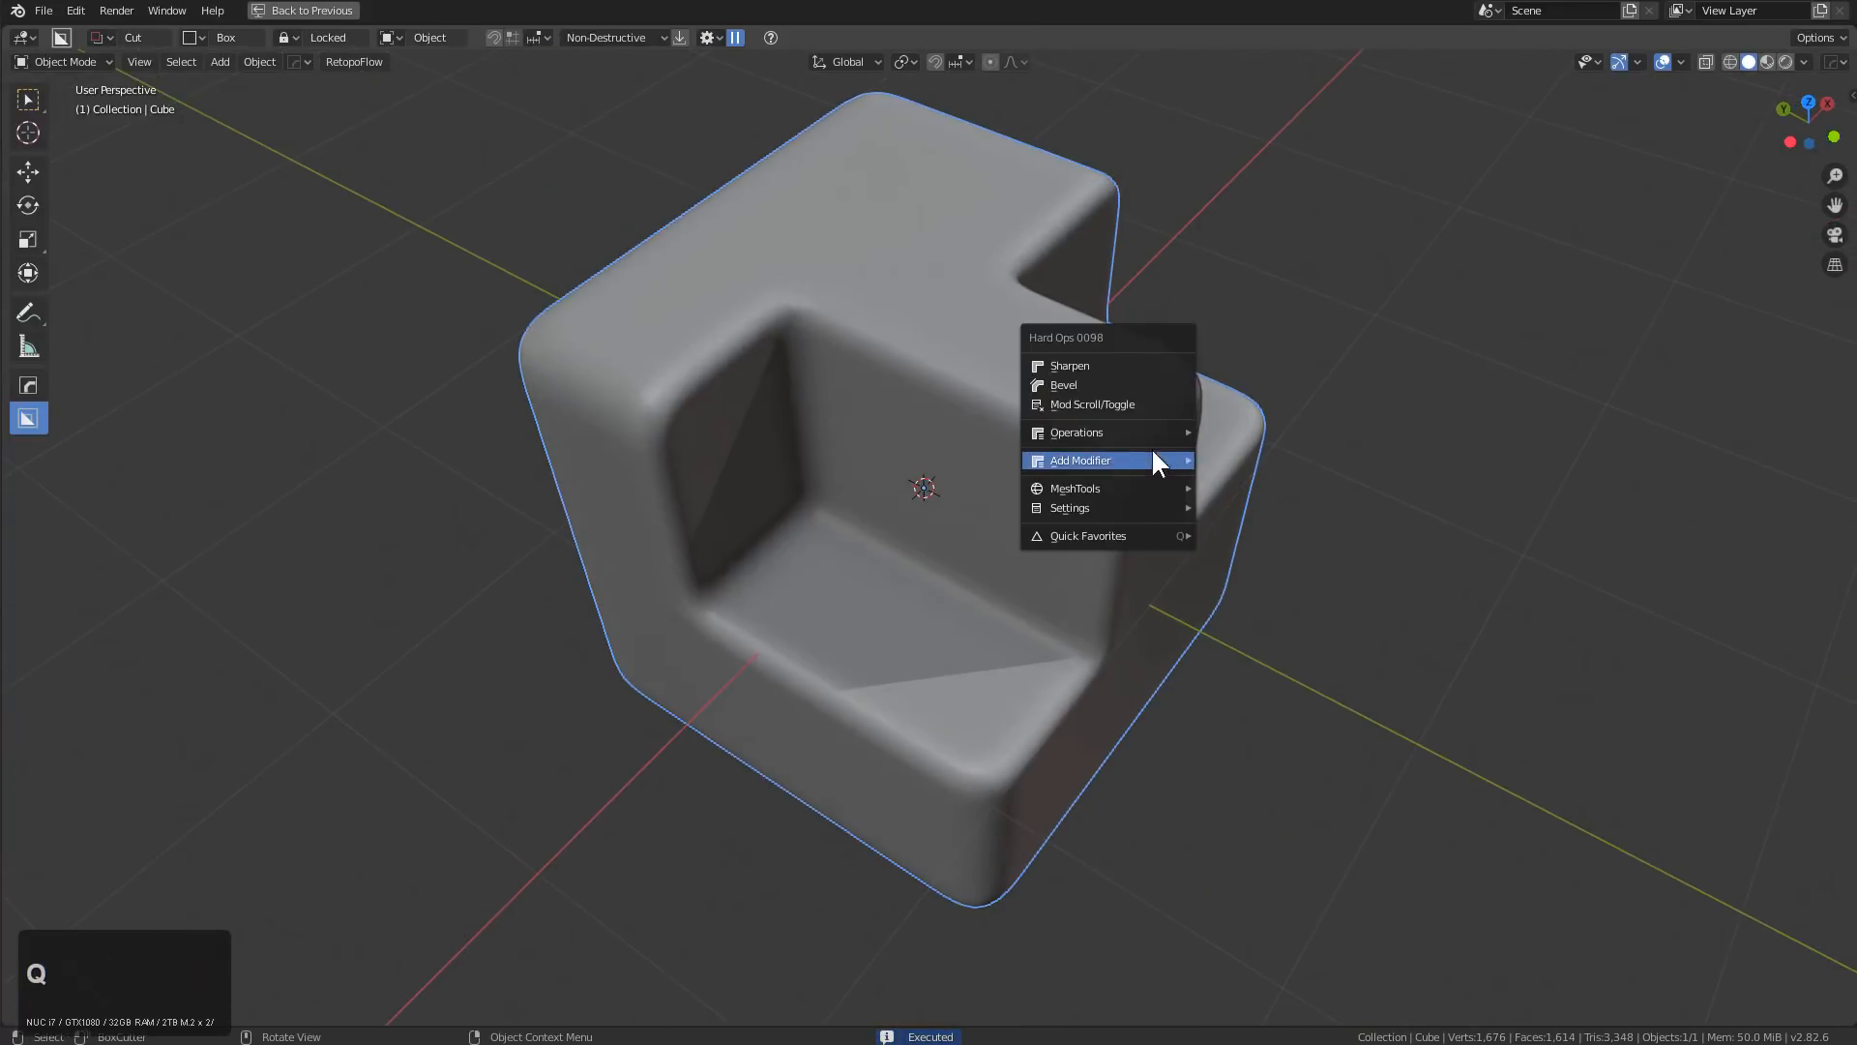
pyautogui.moveTo(1158, 432)
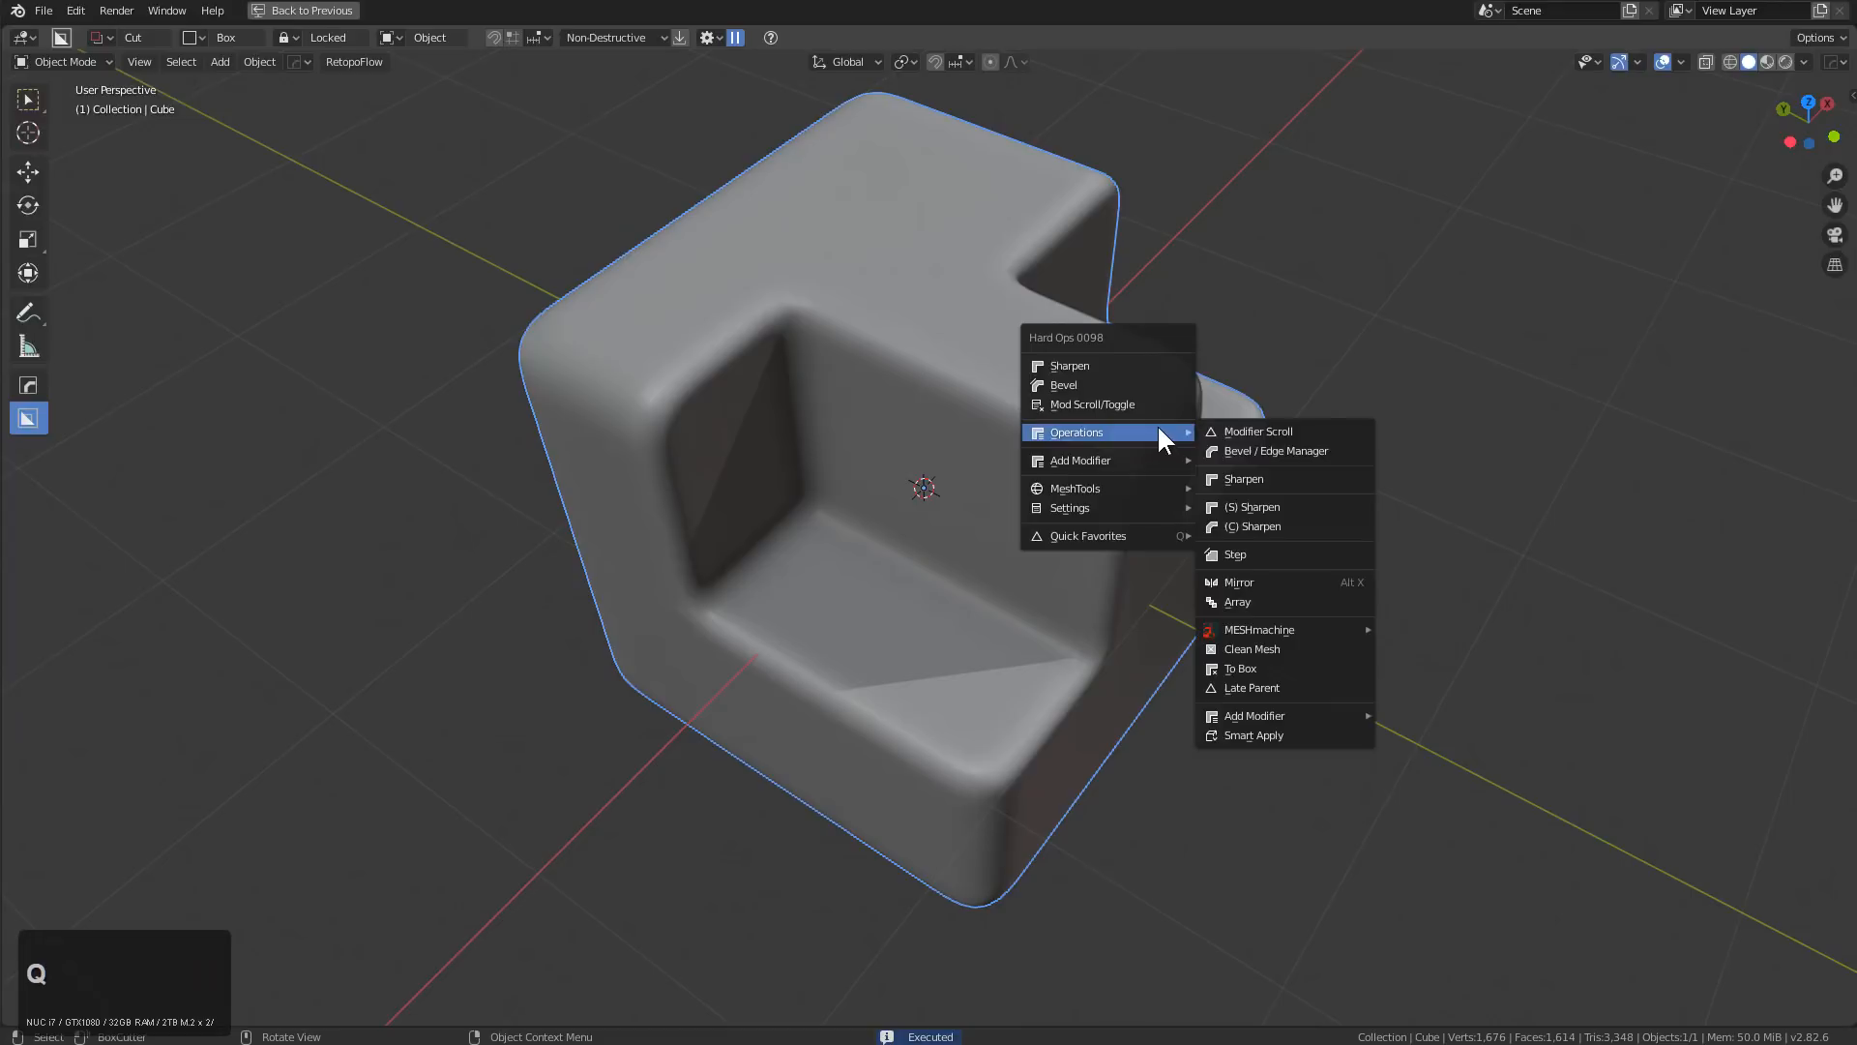
pyautogui.click(1269, 554)
# Box-cut a narrow pocket into the rounded end of the ridge left between the two corner notches
pyautogui.moveTo(1064, 489); pyautogui.dragTo(989, 474, button='middle')
pyautogui.scroll(1, 1048, 443)
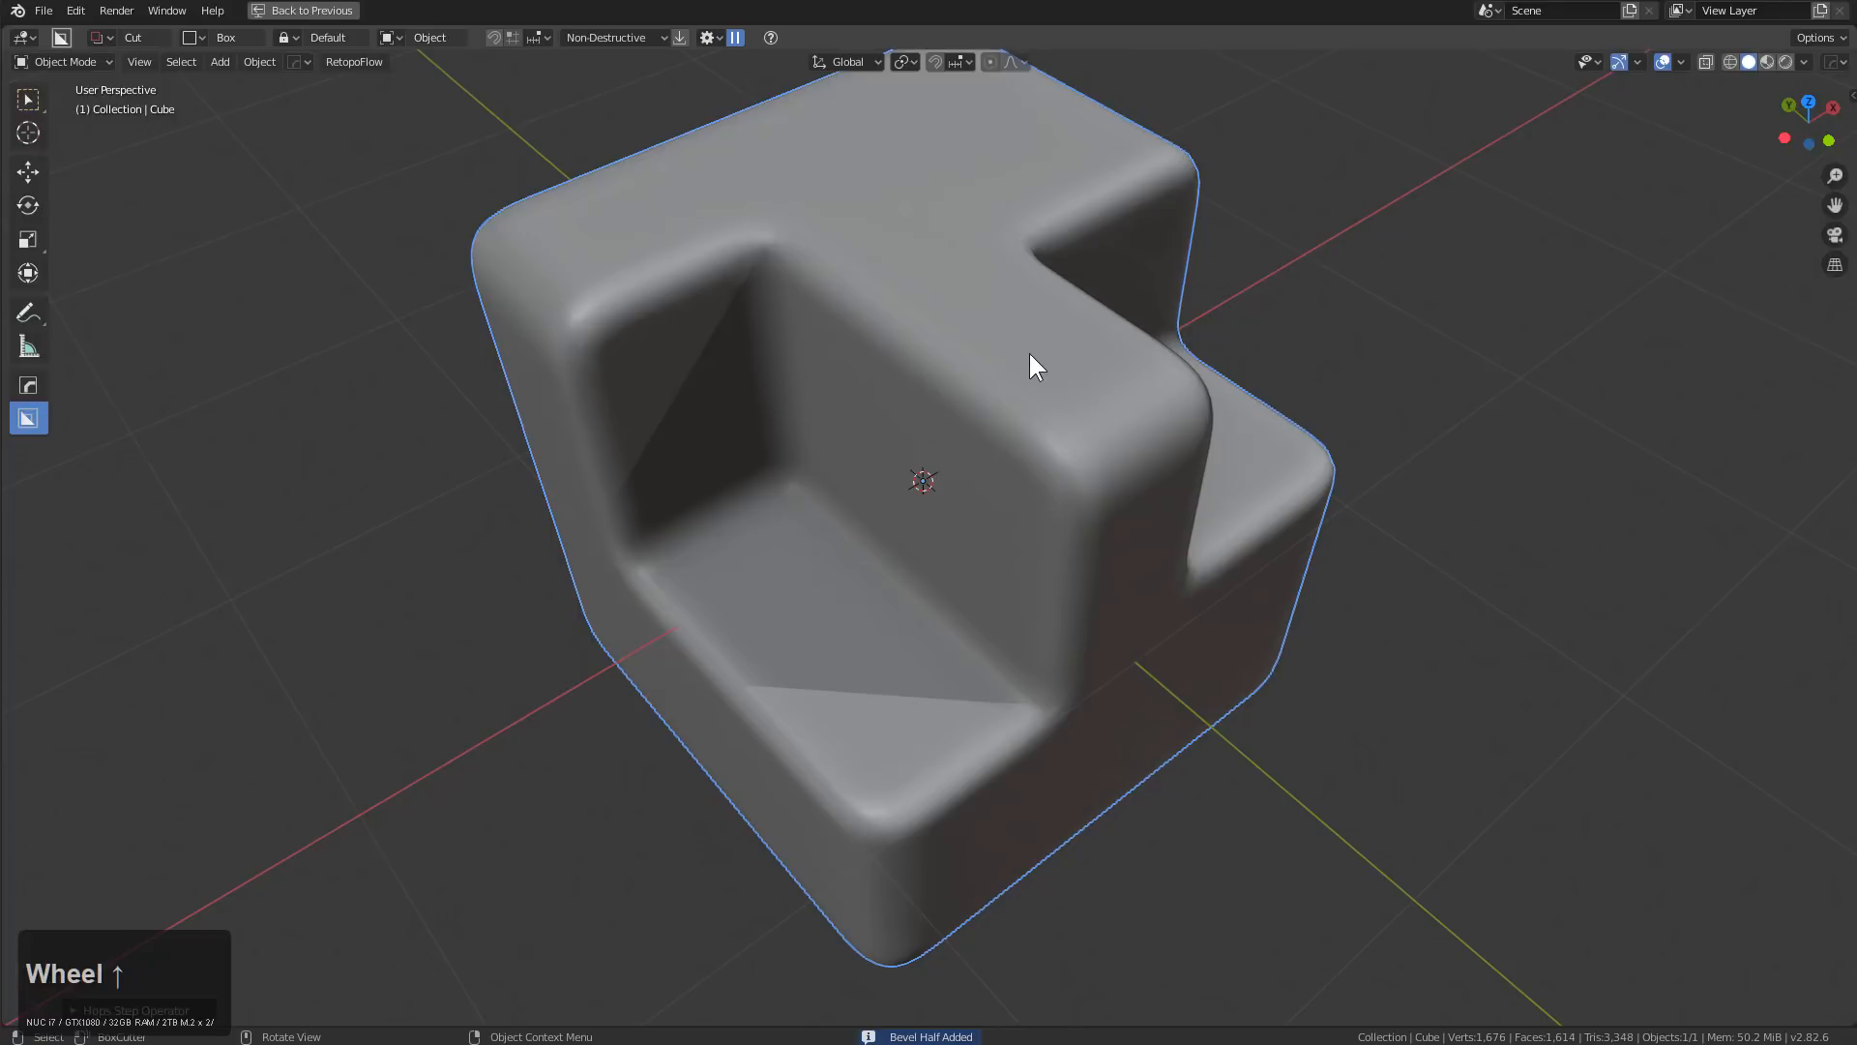
pyautogui.moveTo(1025, 356); pyautogui.dragTo(1077, 577)
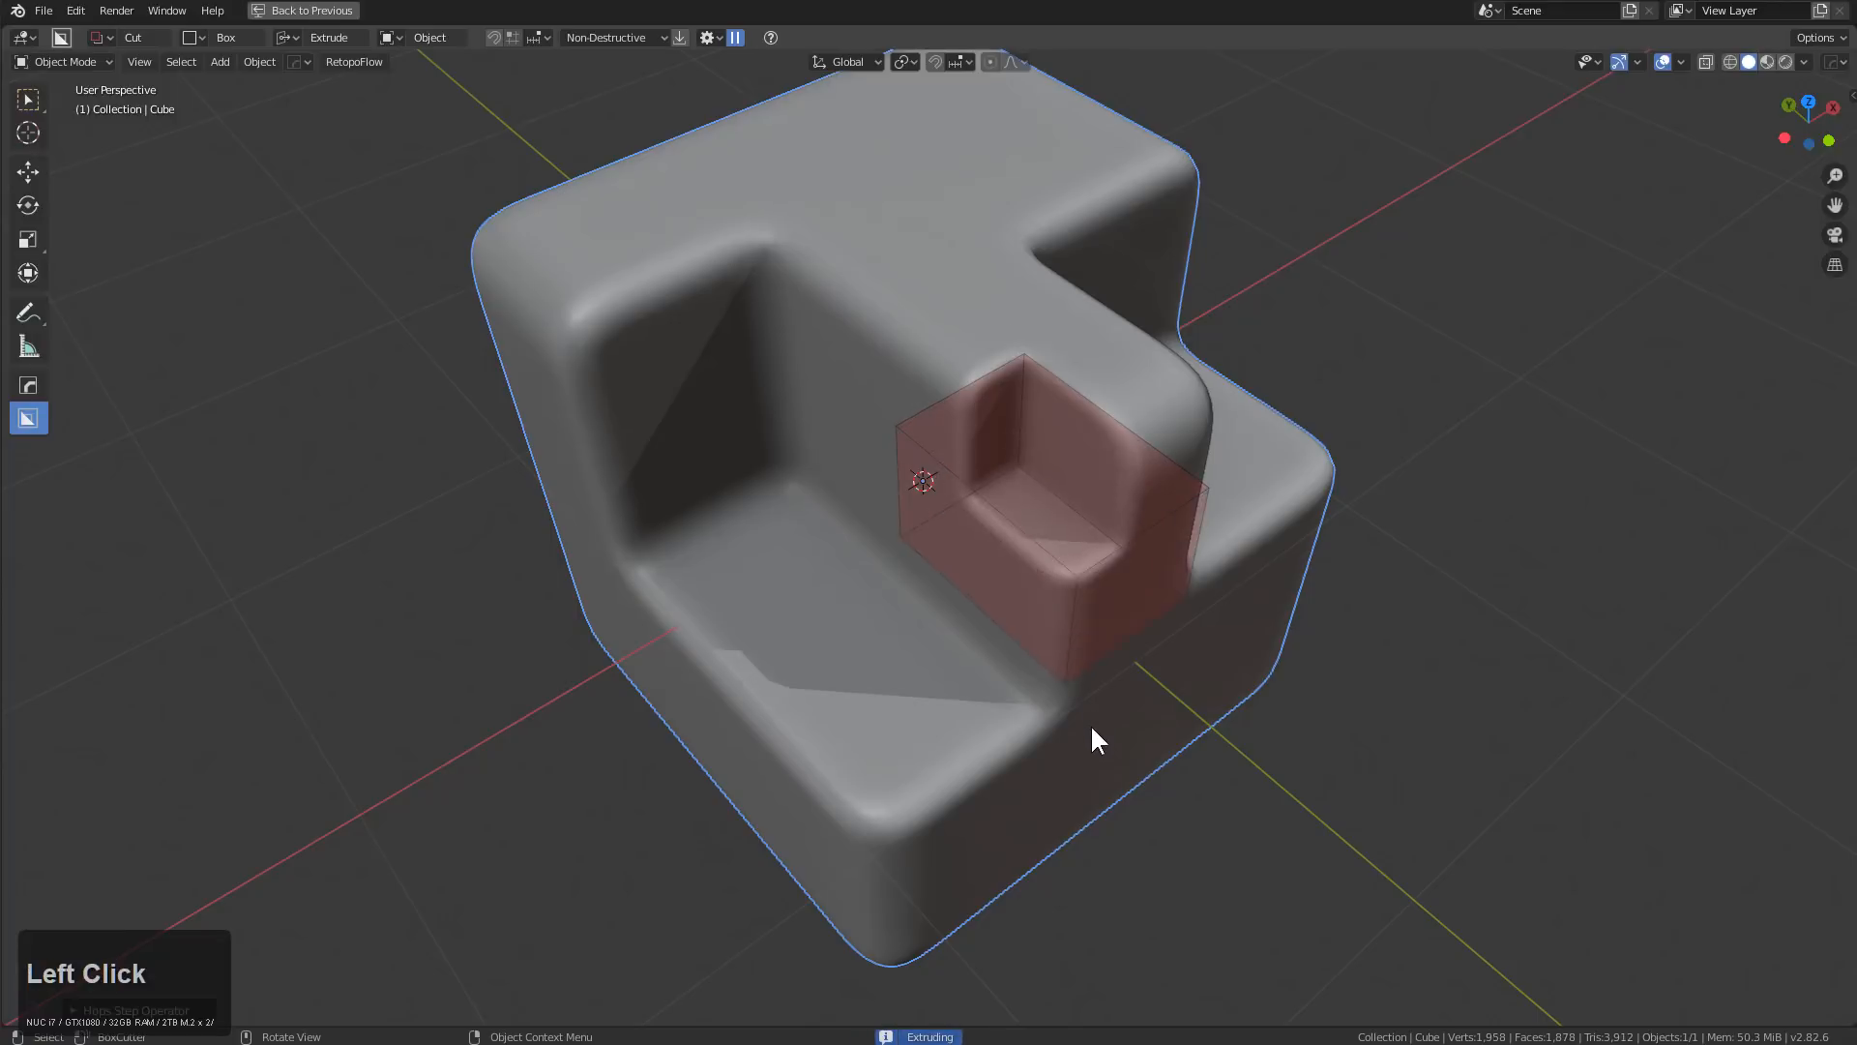
pyautogui.click(1100, 752)
pyautogui.scroll(2, 1064, 580)
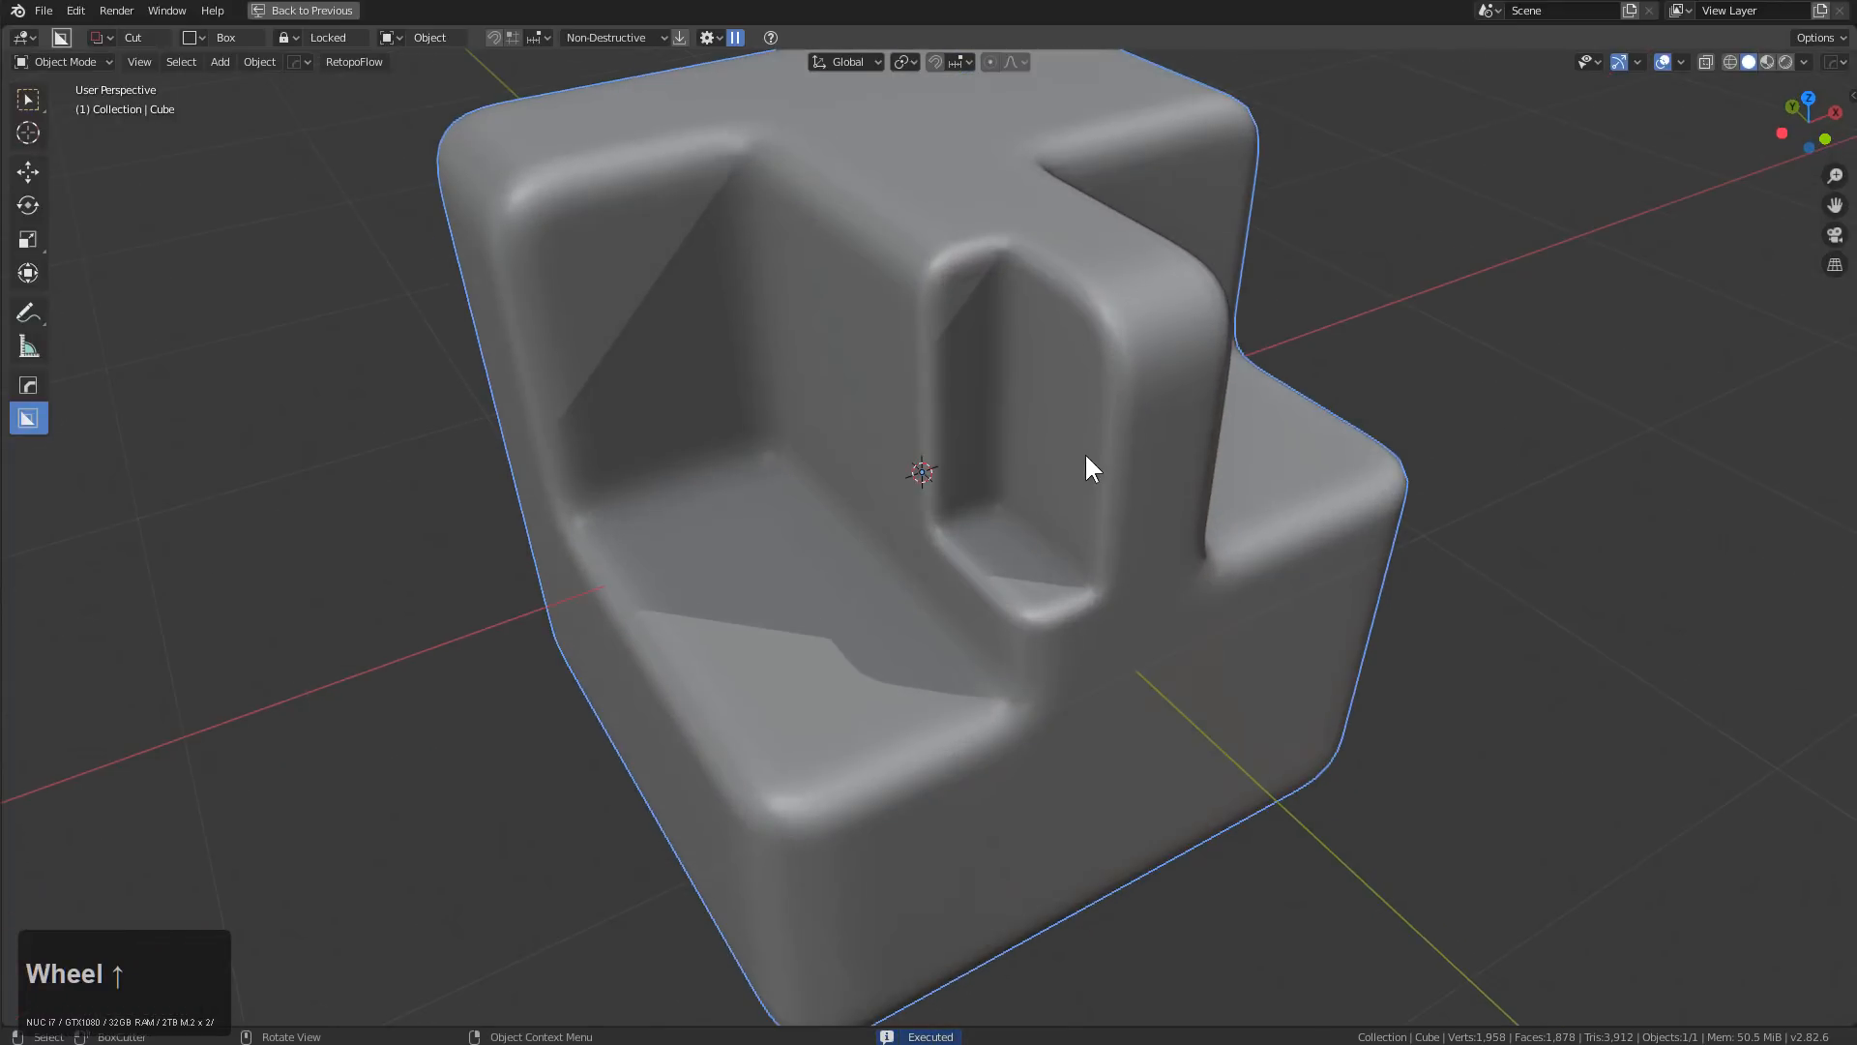
# Reduce the width of the pocket's bevel, Bevel.002, to about 0.039 with Hard Ops Bevel
pyautogui.press('q')
pyautogui.click(1021, 399)
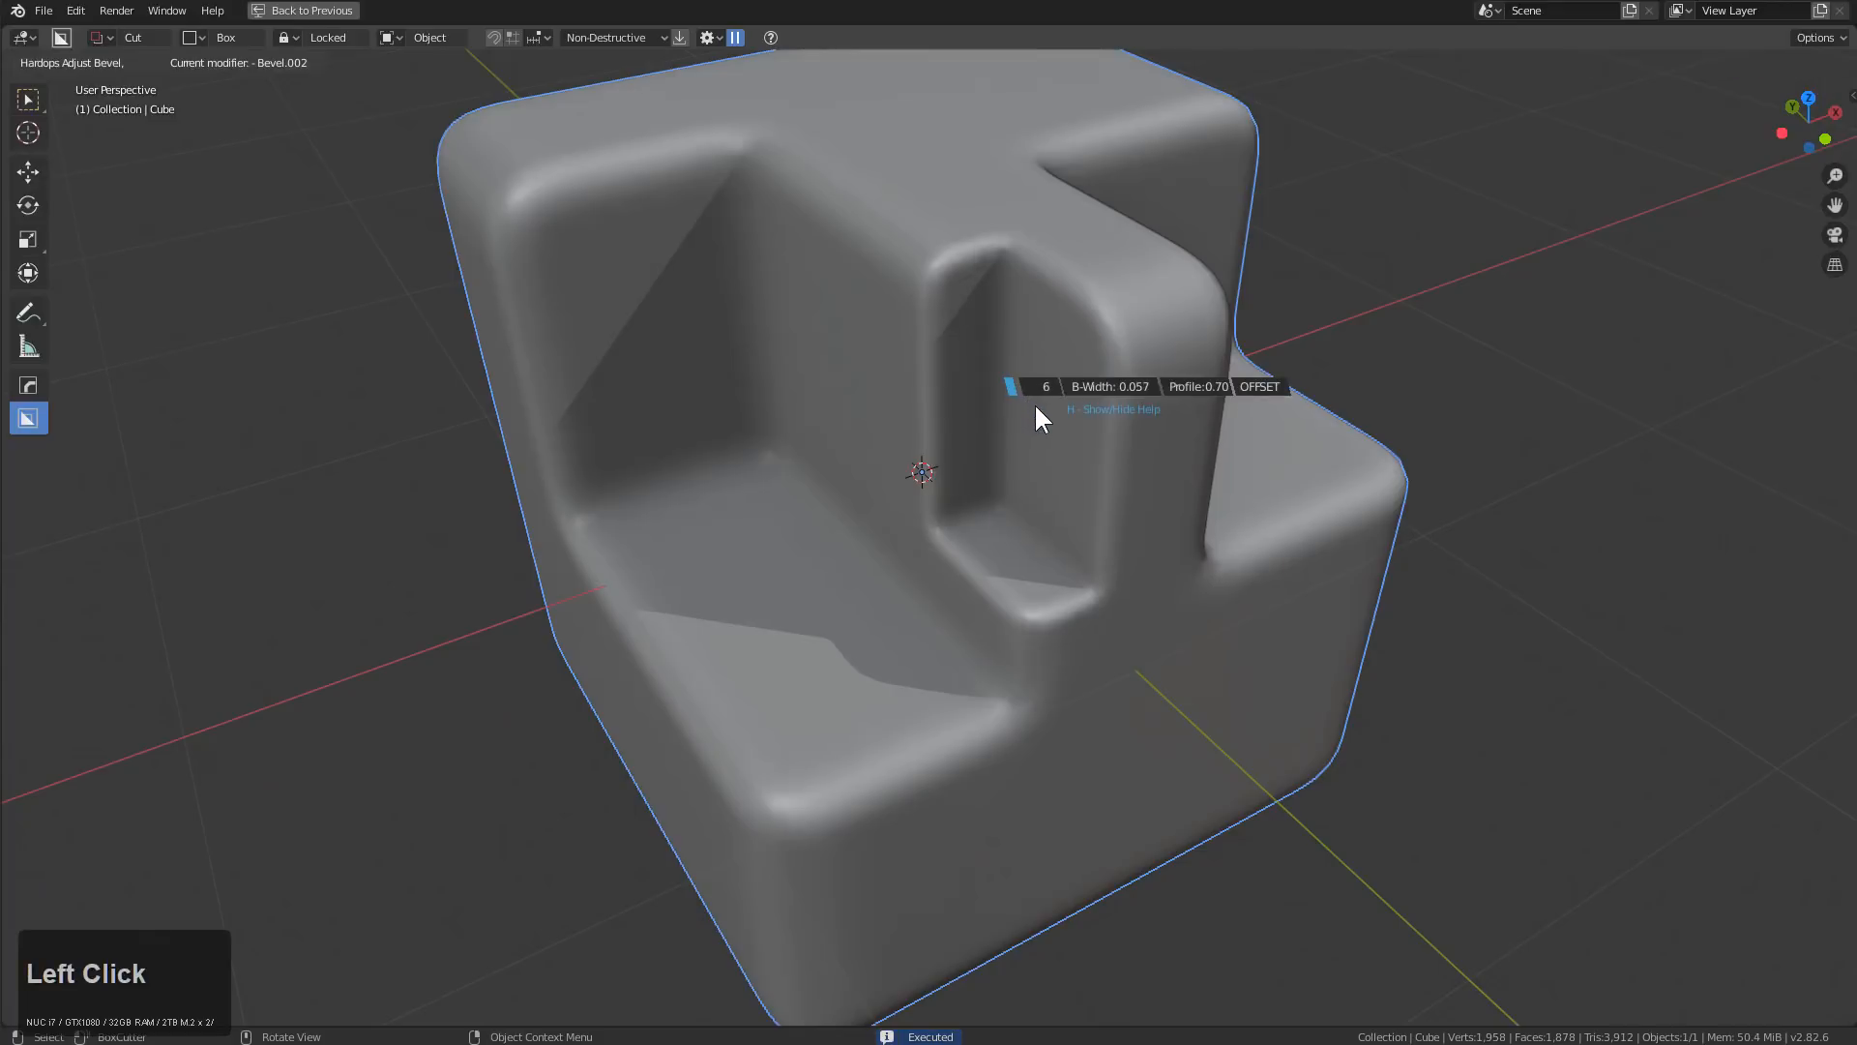
pyautogui.click(1007, 294)
pyautogui.moveTo(1007, 294); pyautogui.dragTo(1013, 332, button='middle')
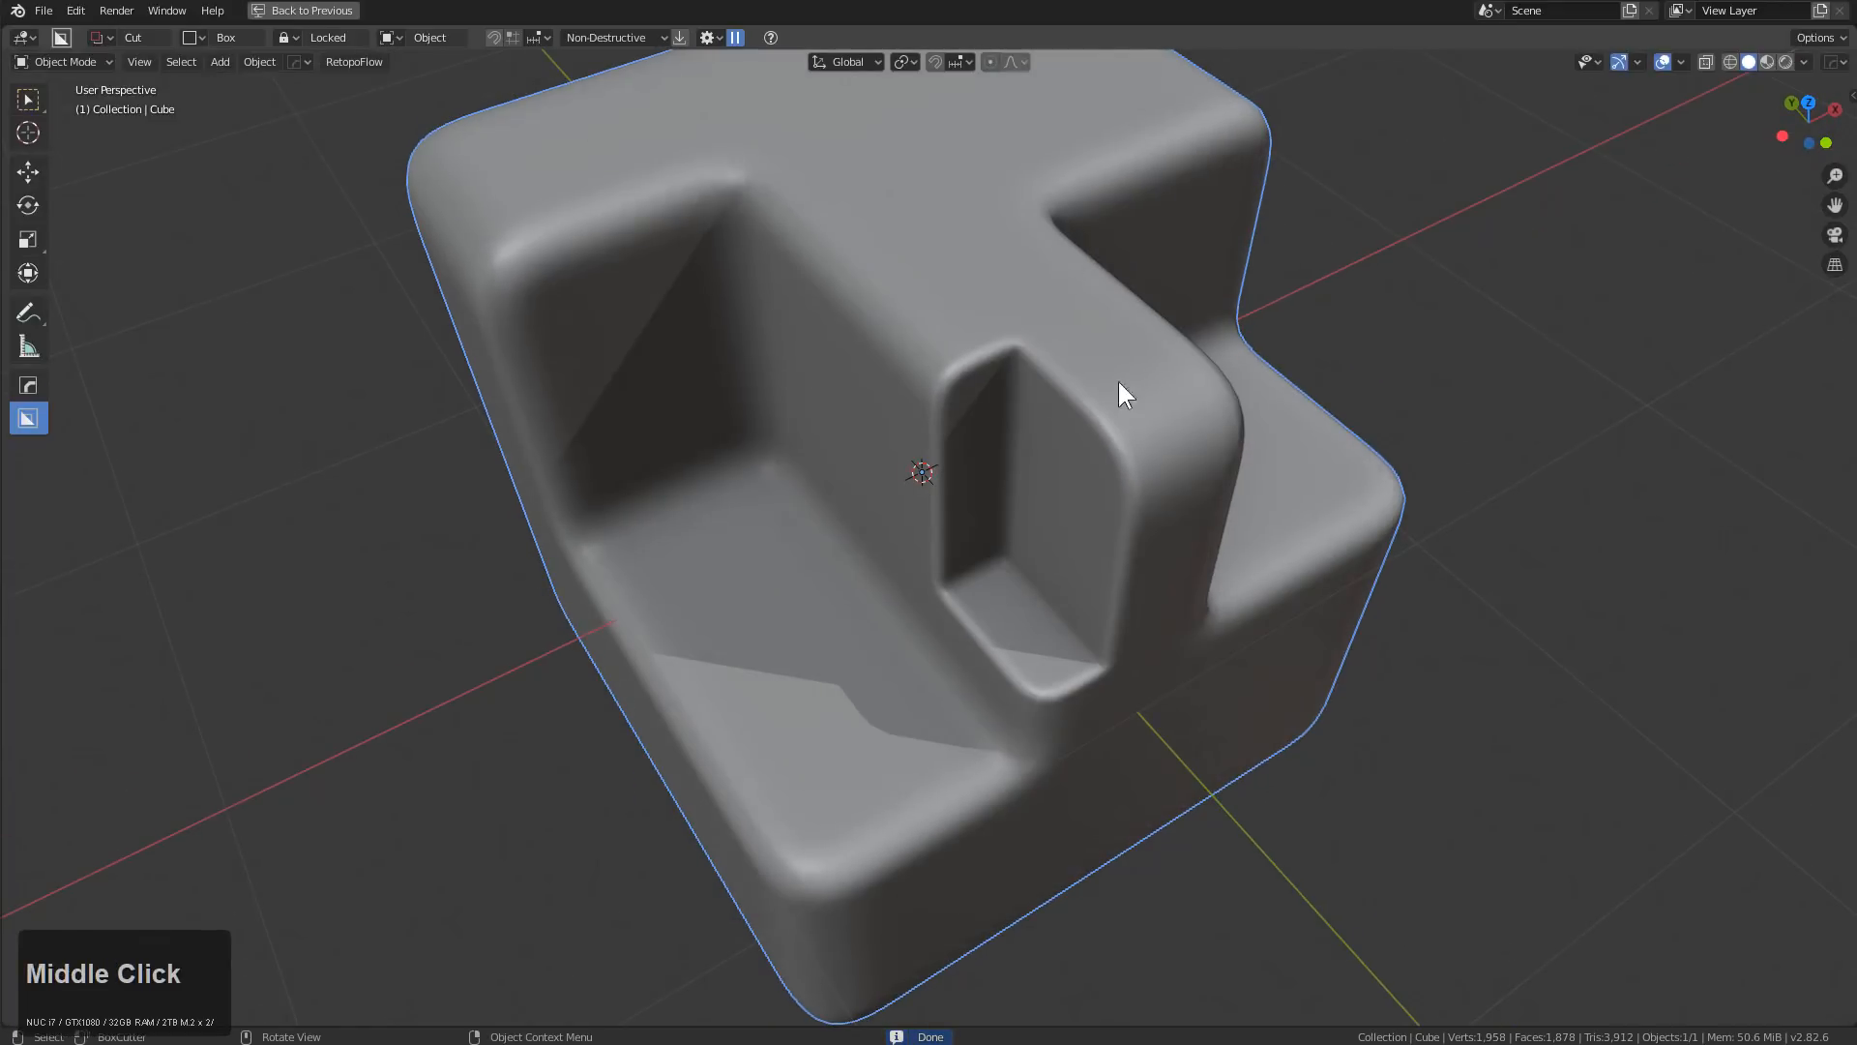
# Add a new three-segment Hard Ops bevel and set its width to half of the previous bevel level, 0.019
pyautogui.press('q')
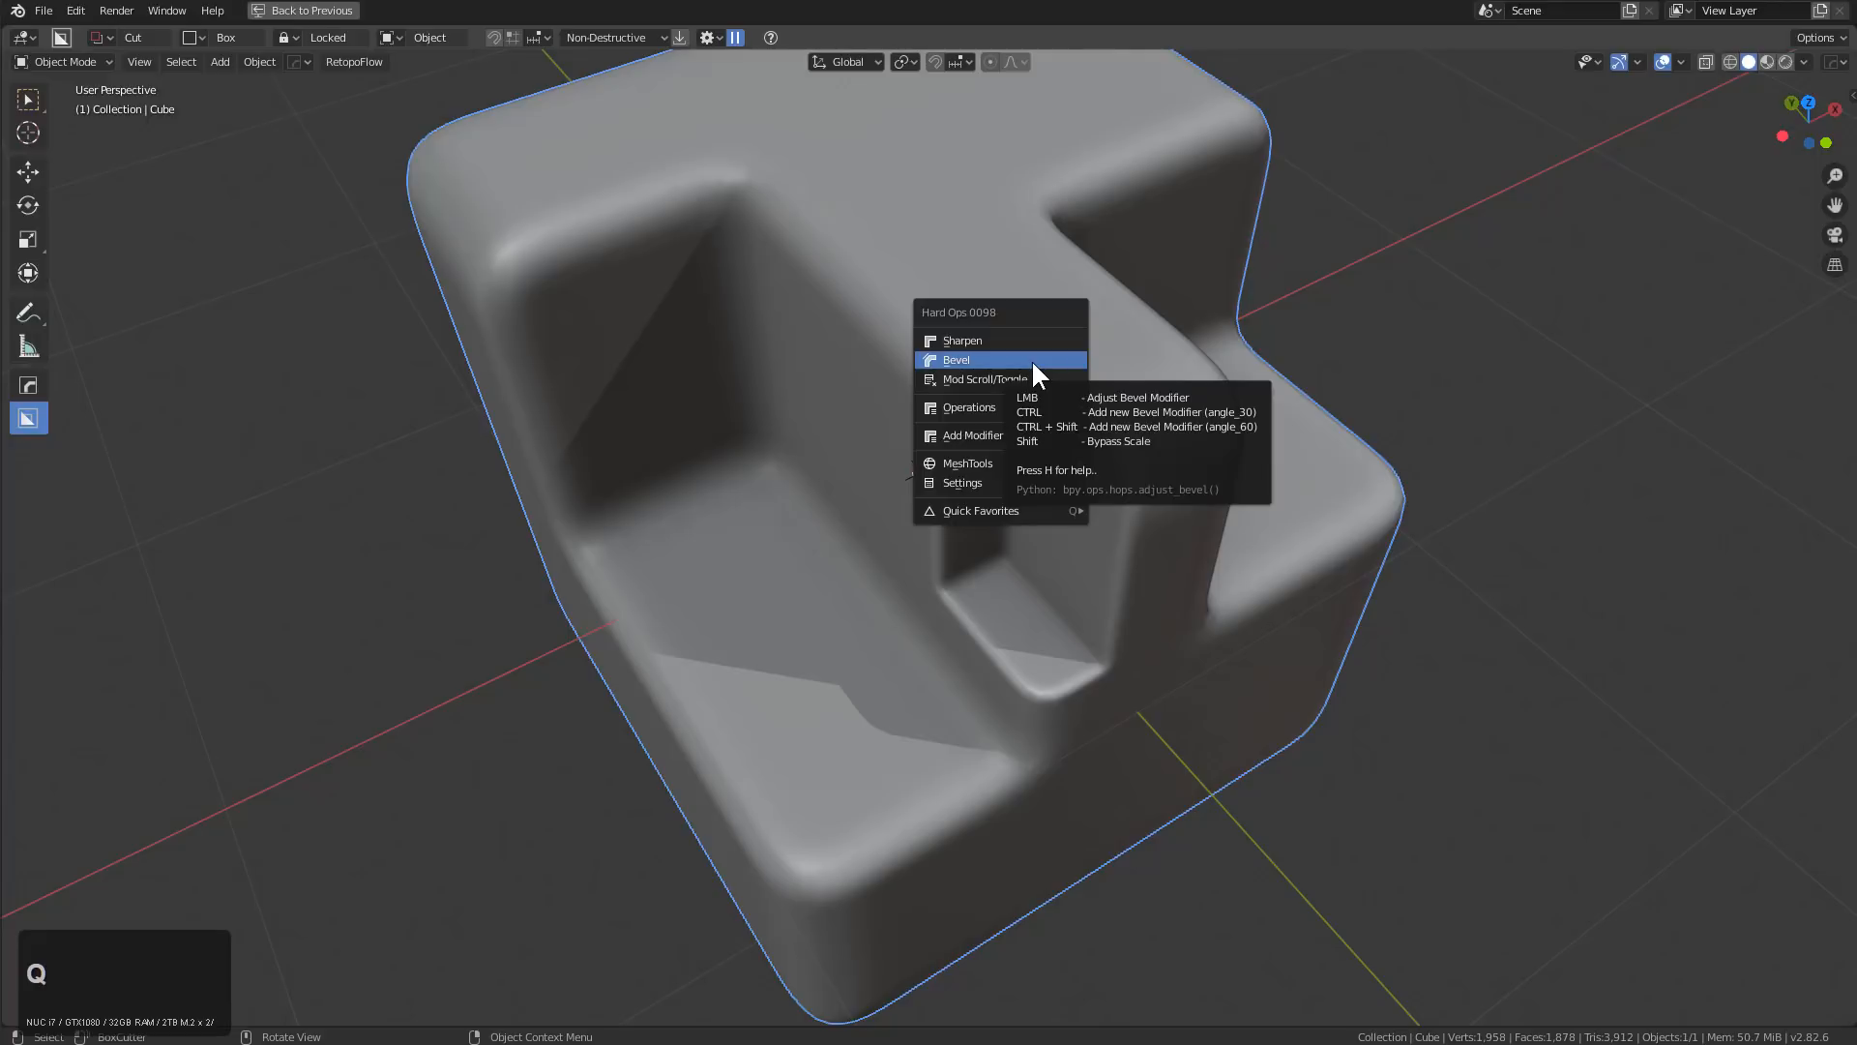
pyautogui.click(1031, 358)
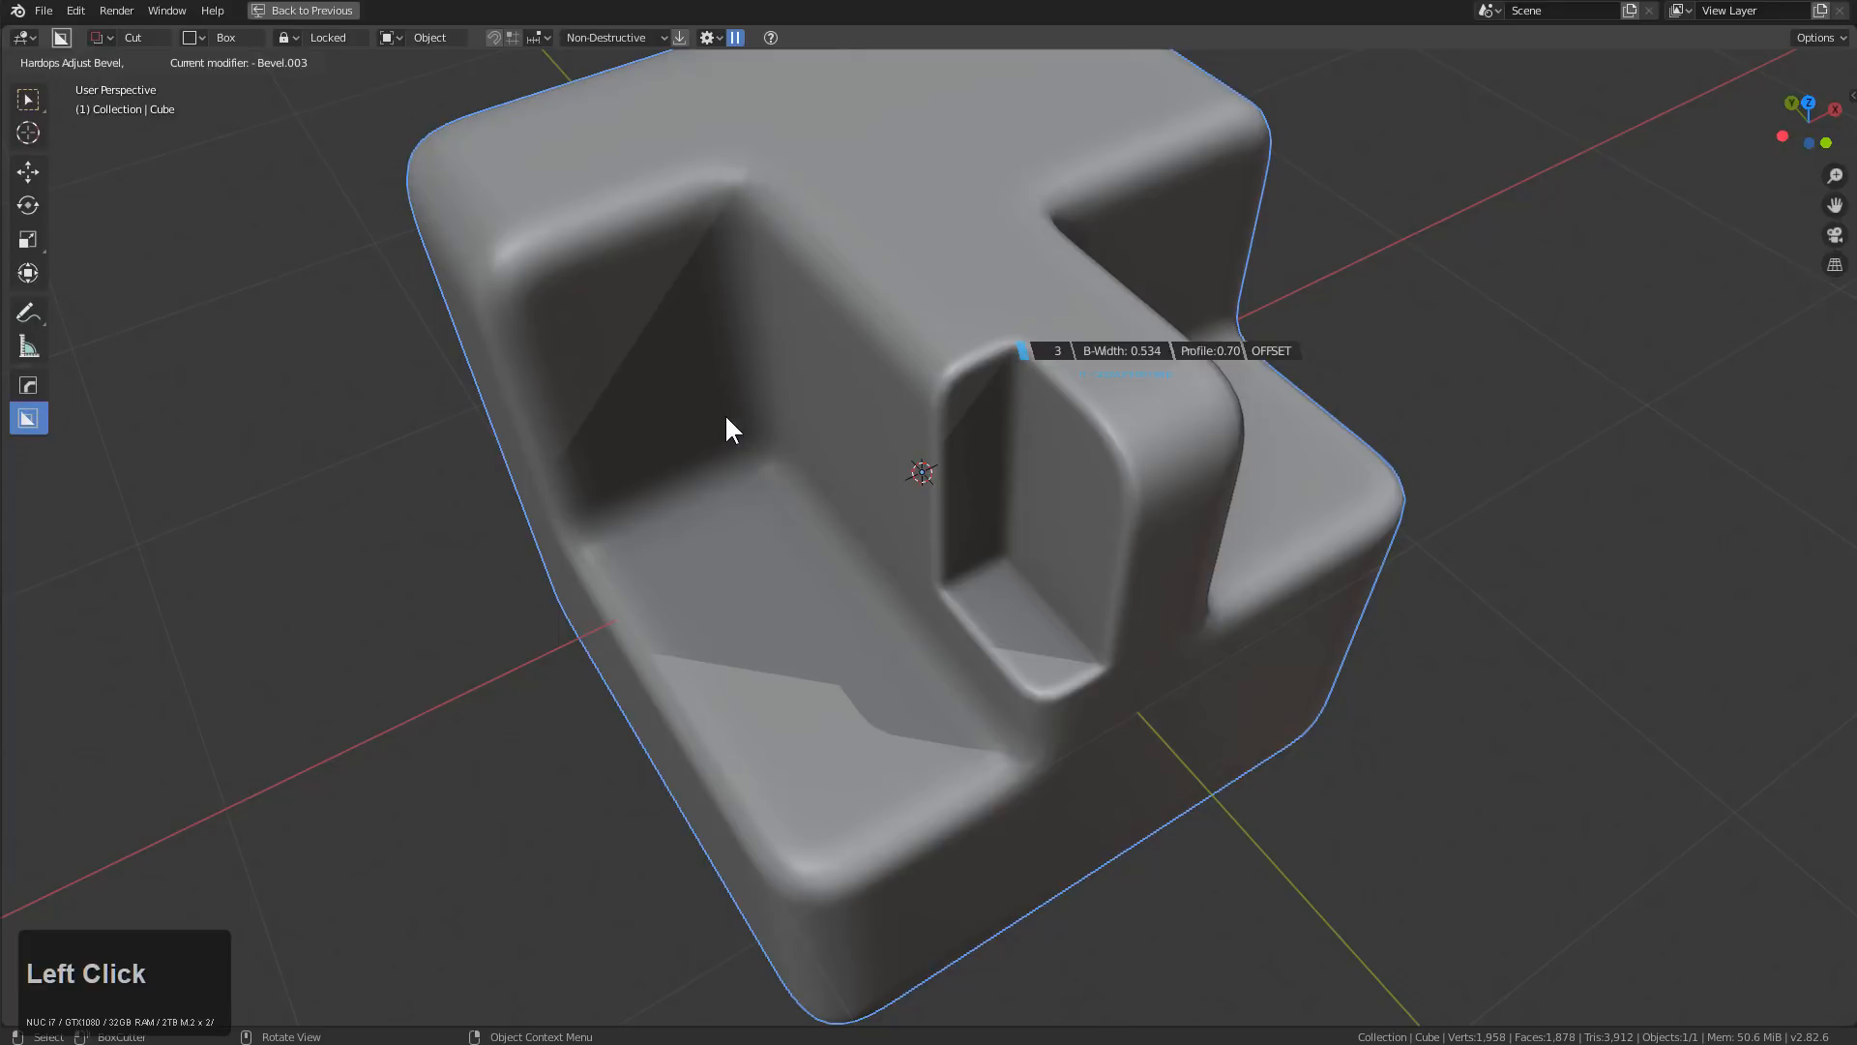
pyautogui.press('h')
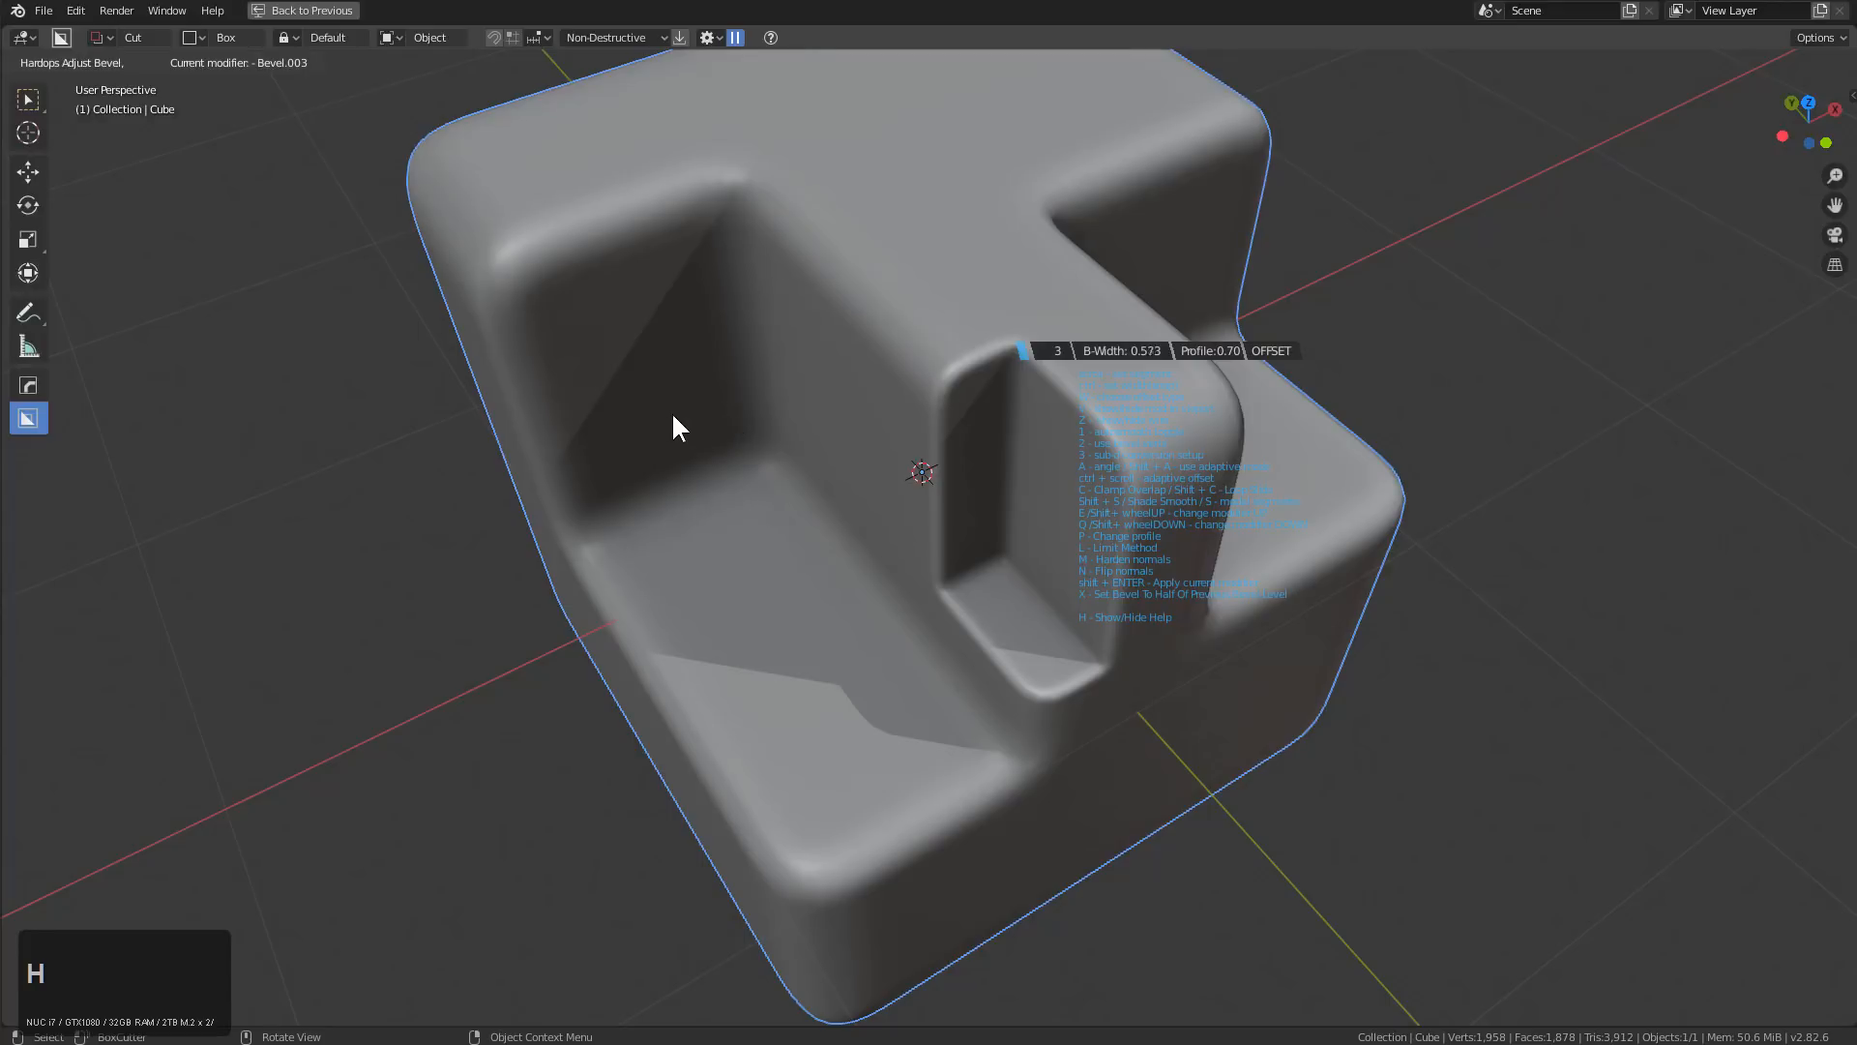
pyautogui.press('x')
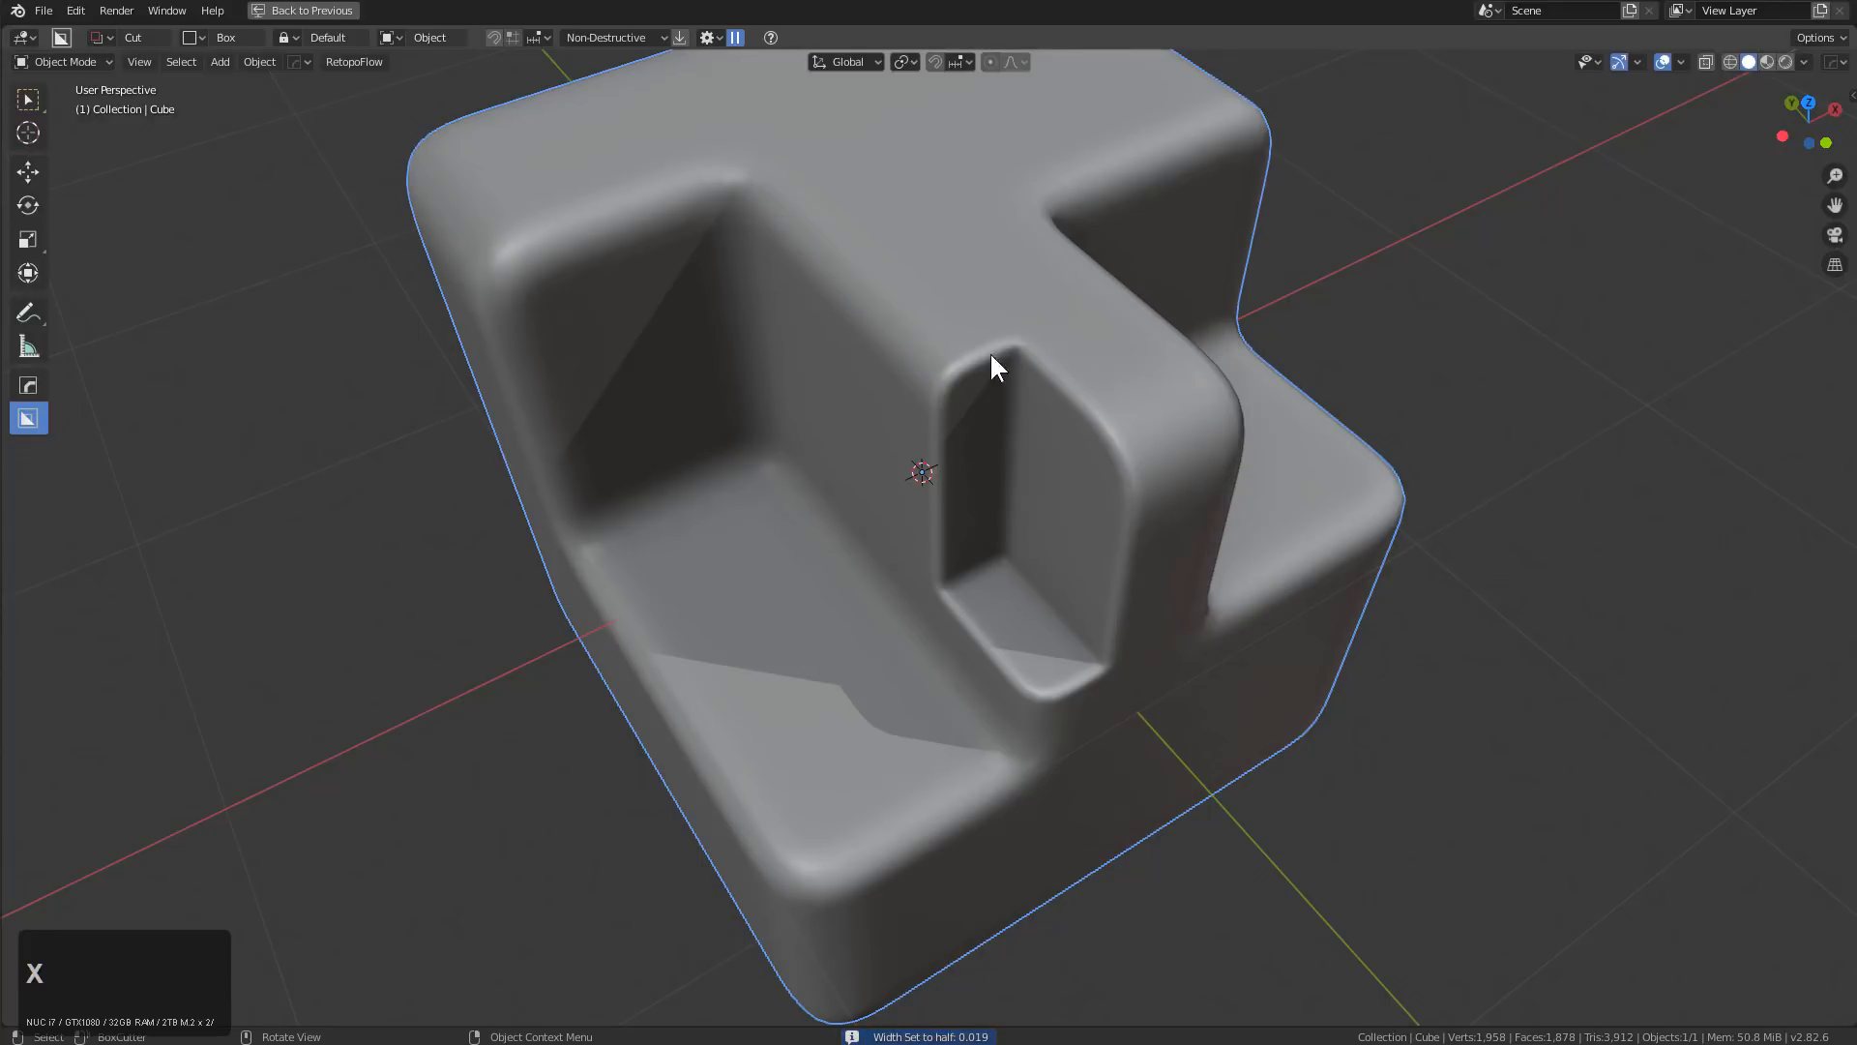
# Box-cut a shallow square notch into the top face at the inner corner of the large recess
pyautogui.moveTo(756, 145); pyautogui.dragTo(684, 269)
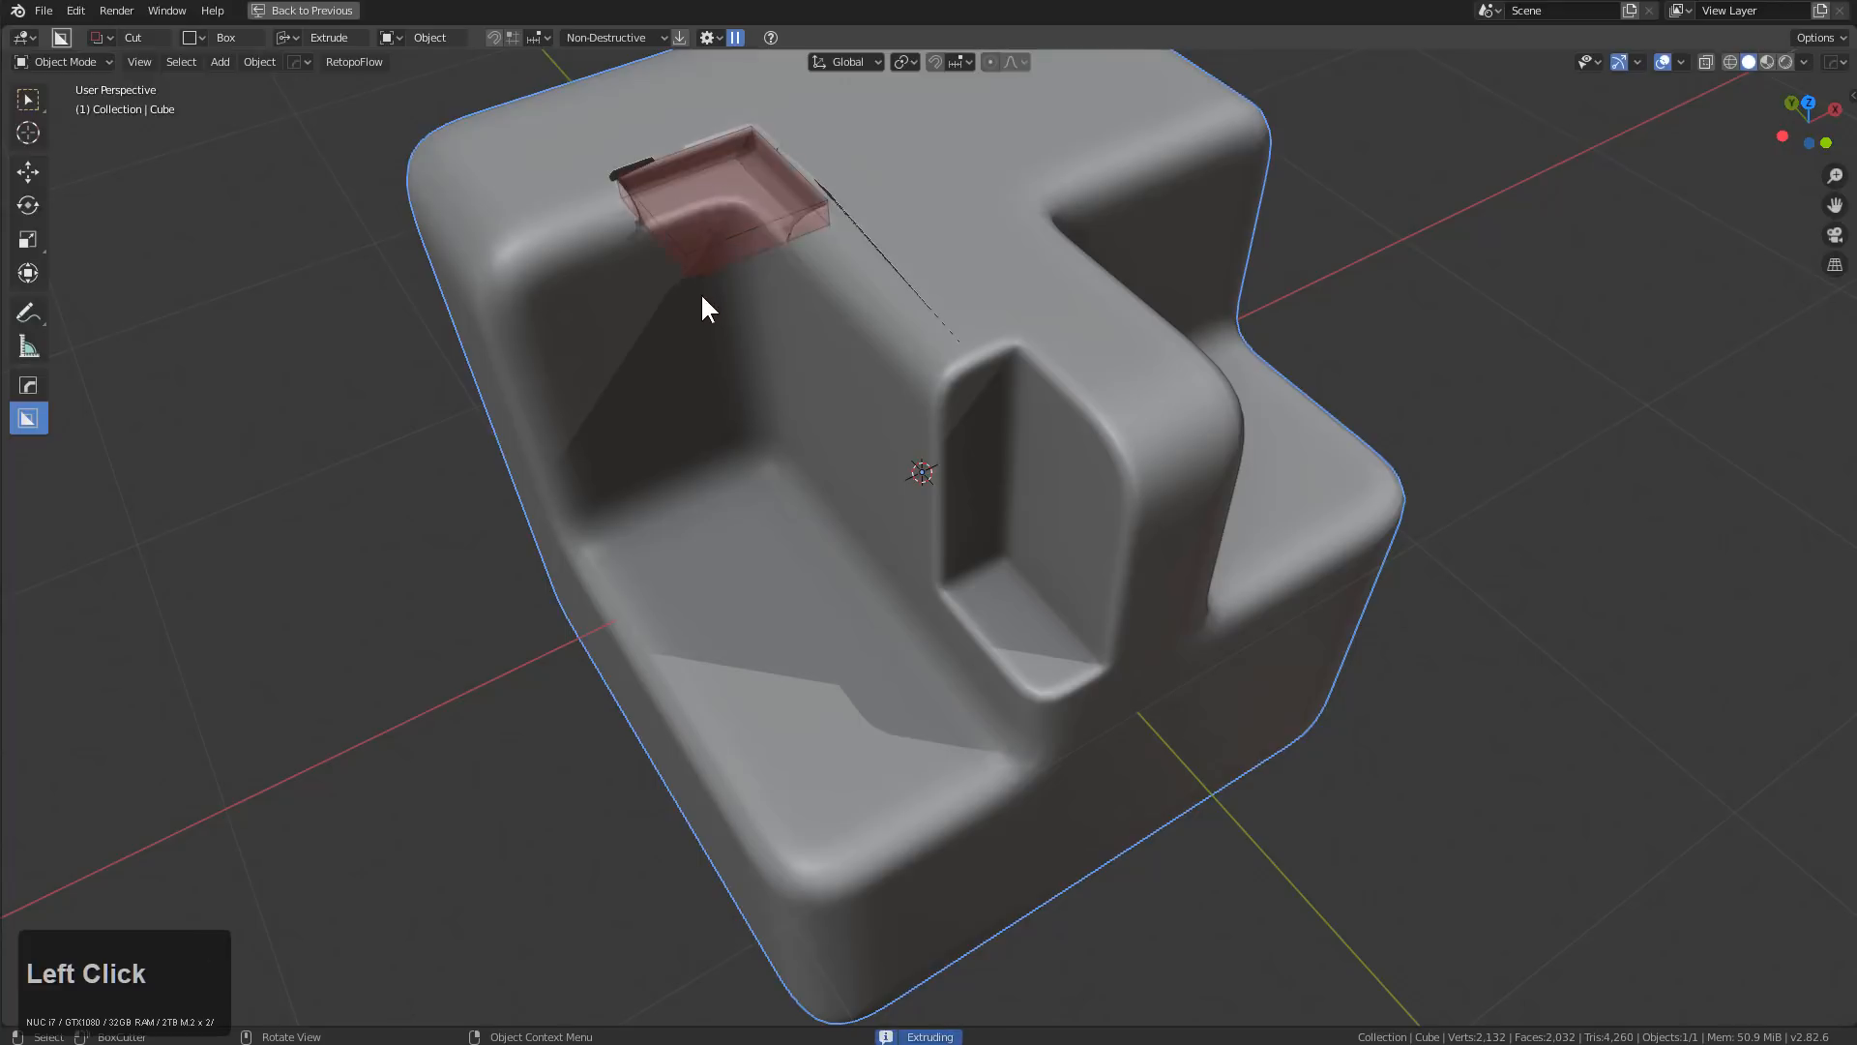
pyautogui.click(705, 298)
pyautogui.moveTo(705, 298)
pyautogui.keyDown('shift'); pyautogui.mouseDown(button='middle')
pyautogui.moveTo(828, 398)
pyautogui.moveTo(1025, 377)
pyautogui.mouseUp(button='middle'); pyautogui.keyUp('shift')
pyautogui.scroll(5, 987, 365)
# Pick the square notch's cutter with Hard Ops object scroll and shift it slightly along Y and X to clean up the bevel
pyautogui.press('q')
pyautogui.click(807, 350)
pyautogui.press('g')
pyautogui.press('y')
pyautogui.click(970, 369)
pyautogui.moveTo(970, 369); pyautogui.dragTo(924, 392, button='middle')
pyautogui.press('g')
pyautogui.press('y')
pyautogui.press('x')
pyautogui.click(944, 372)
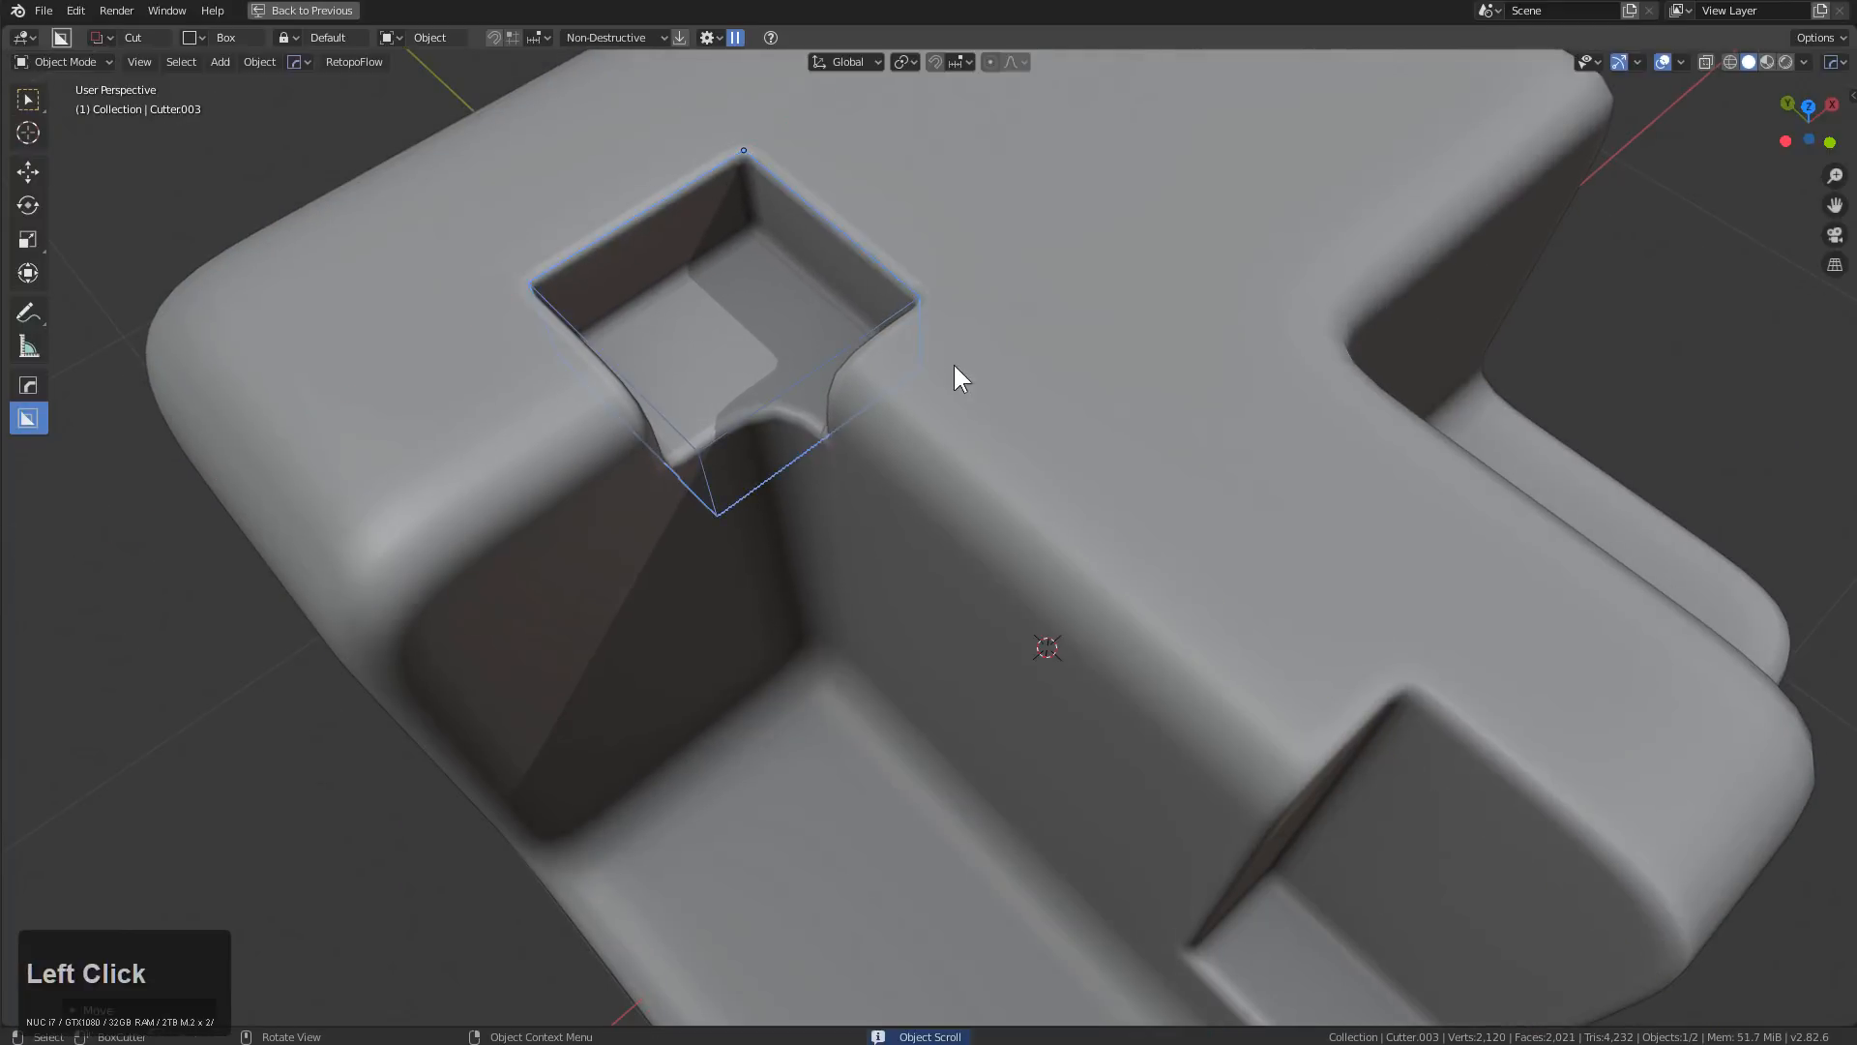
# Box-cut a second small notch into the top edge of the narrow pocket
pyautogui.scroll(-3, 964, 479)
pyautogui.moveTo(965, 485); pyautogui.dragTo(1056, 452, button='middle')
pyautogui.scroll(3, 978, 340)
pyautogui.moveTo(996, 311)
pyautogui.mouseDown()
pyautogui.moveTo(954, 435)
pyautogui.moveTo(975, 706)
pyautogui.mouseUp()
pyautogui.moveTo(975, 706); pyautogui.dragTo(1015, 544, button='middle')
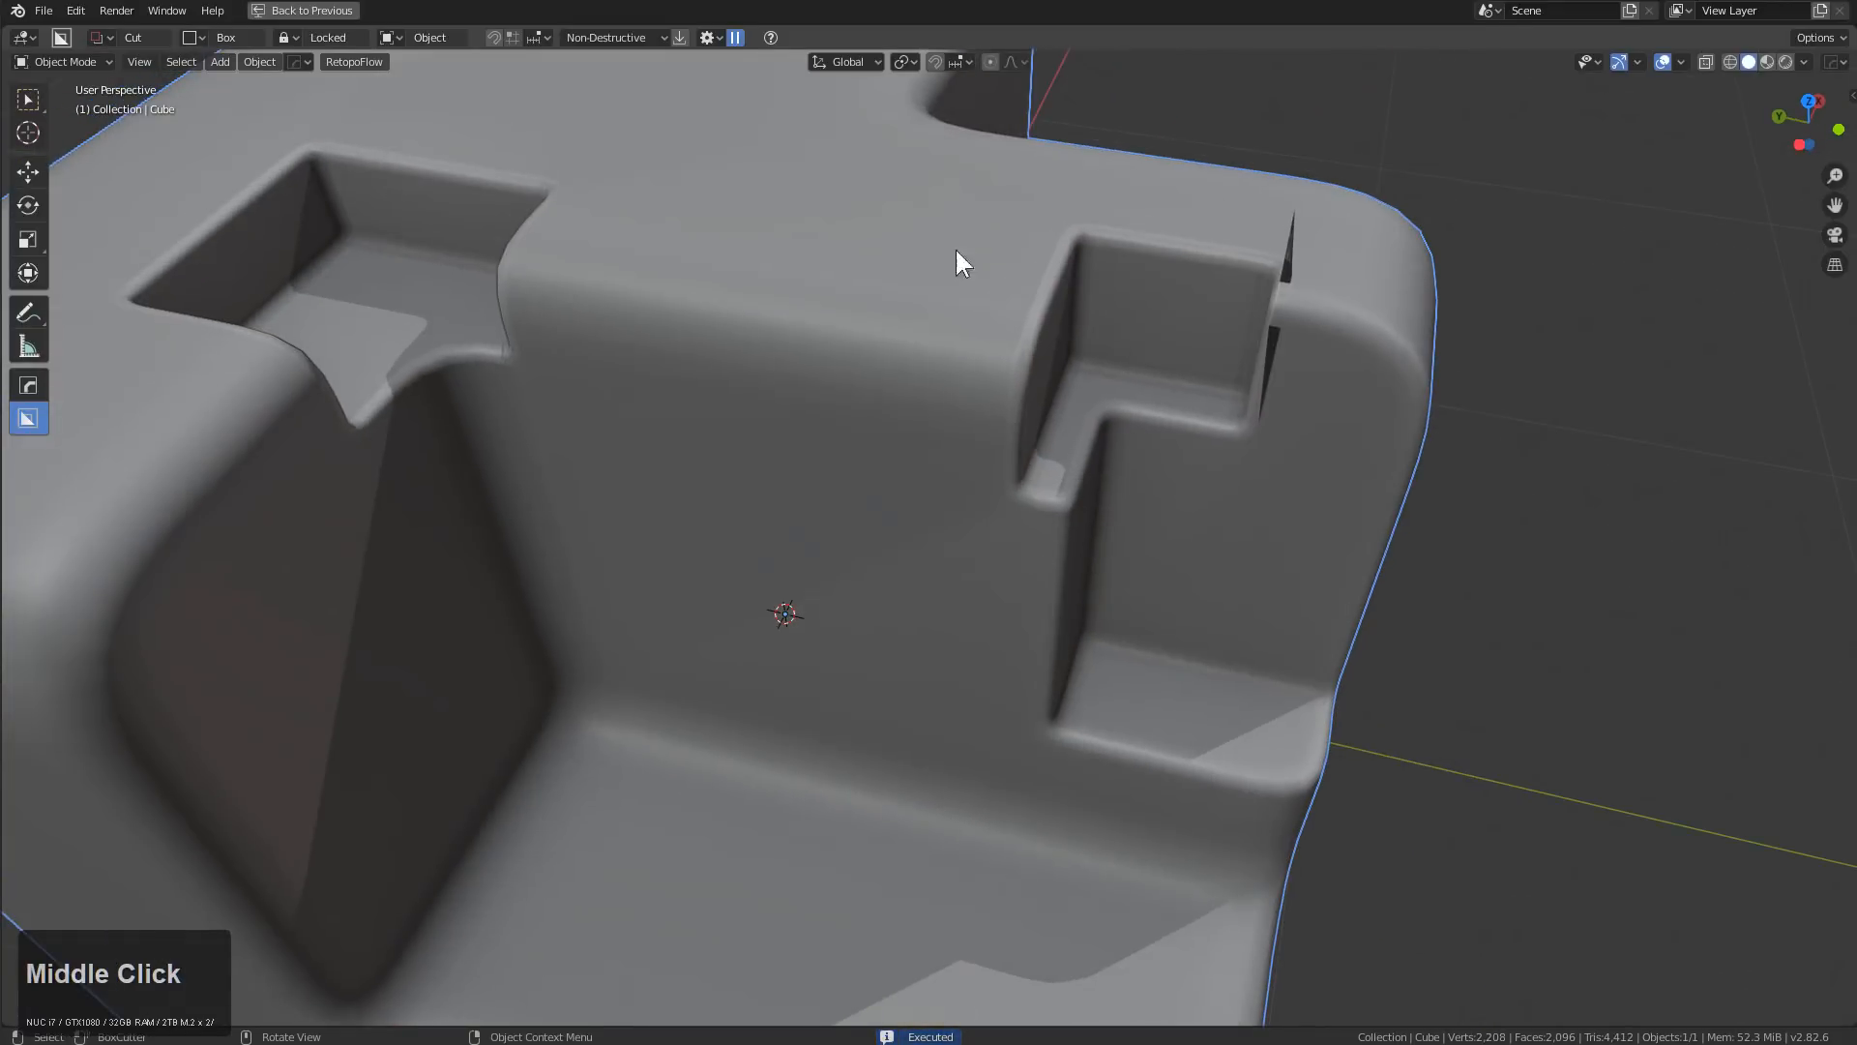
# Pick the pocket notch's cutter with object scroll, nudge it along Y to remove the bevel artifacts, and return to the cube
pyautogui.keyDown('shift'); pyautogui.moveTo(1271, 256); pyautogui.dragTo(1048, 439, button='middle'); pyautogui.keyUp('shift')
pyautogui.scroll(1, 1130, 260)
pyautogui.scroll(3, 1163, 242)
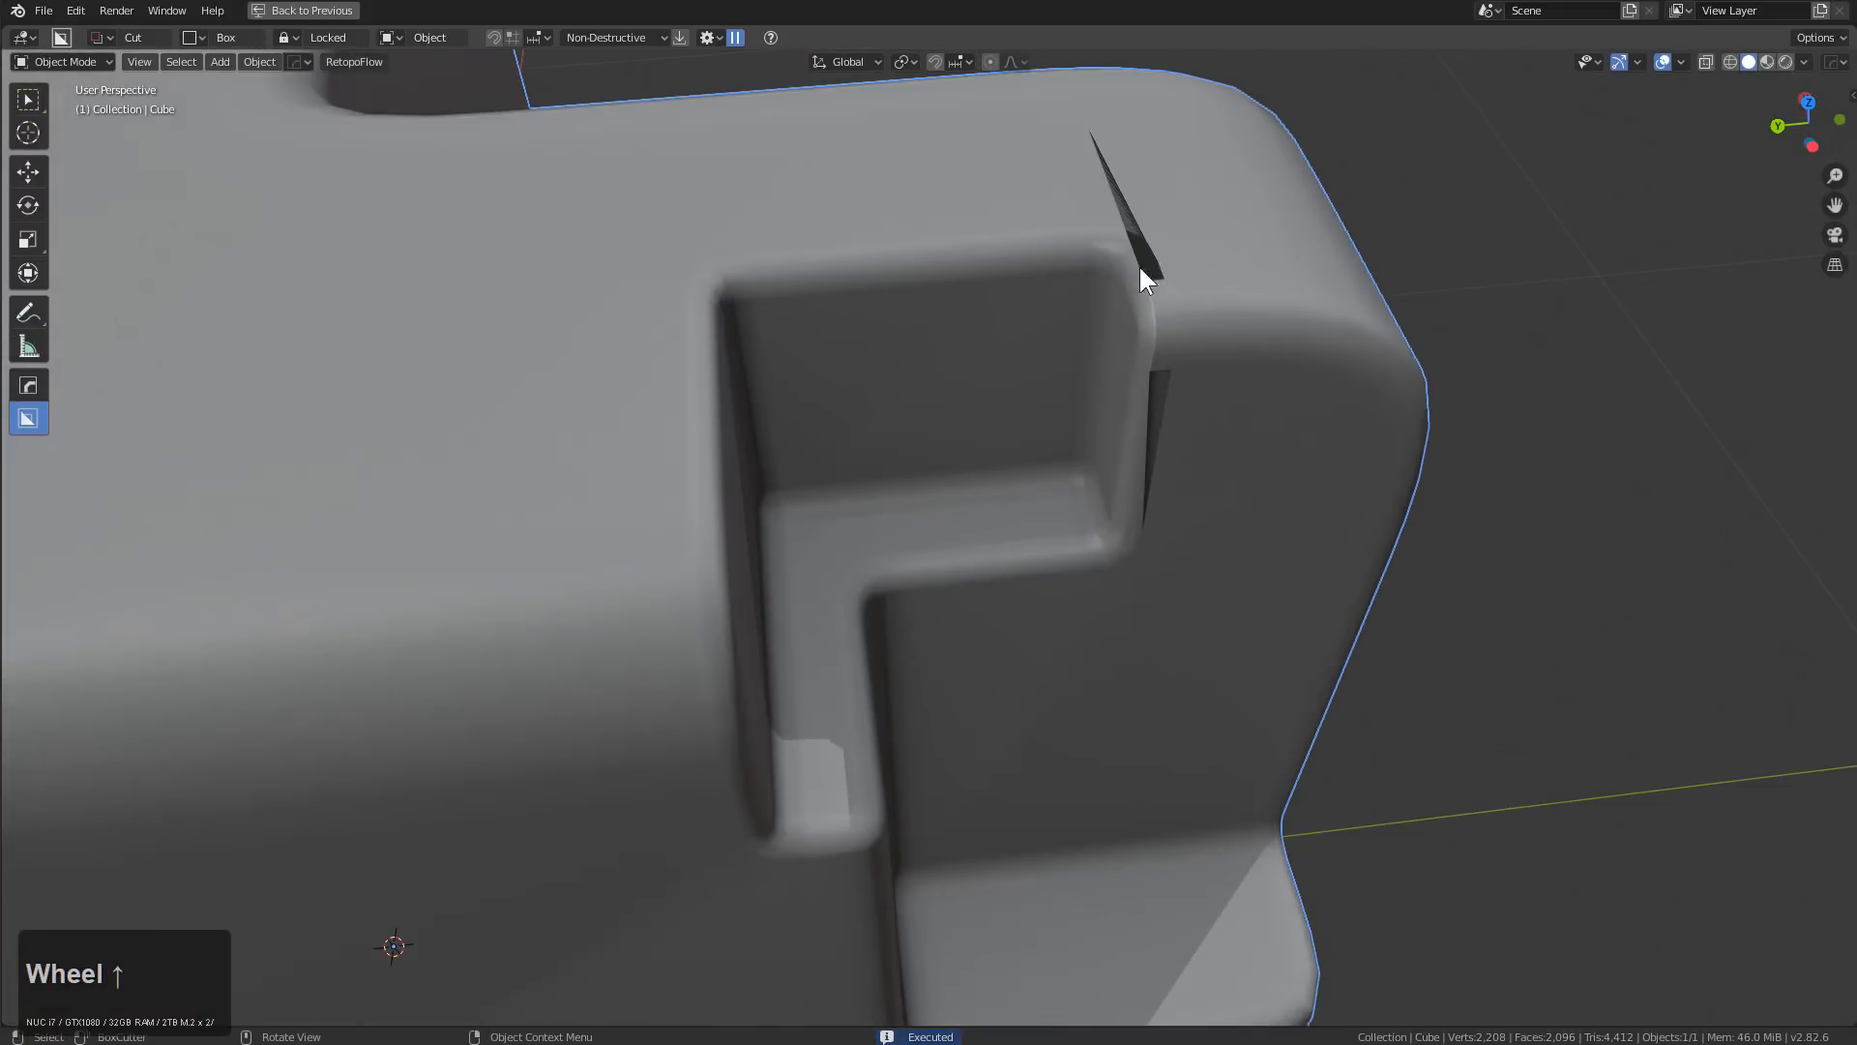
pyautogui.press('q')
pyautogui.click(1123, 306)
pyautogui.scroll(-1, 1122, 305)
pyautogui.click(1122, 306)
pyautogui.press('g')
pyautogui.press('y')
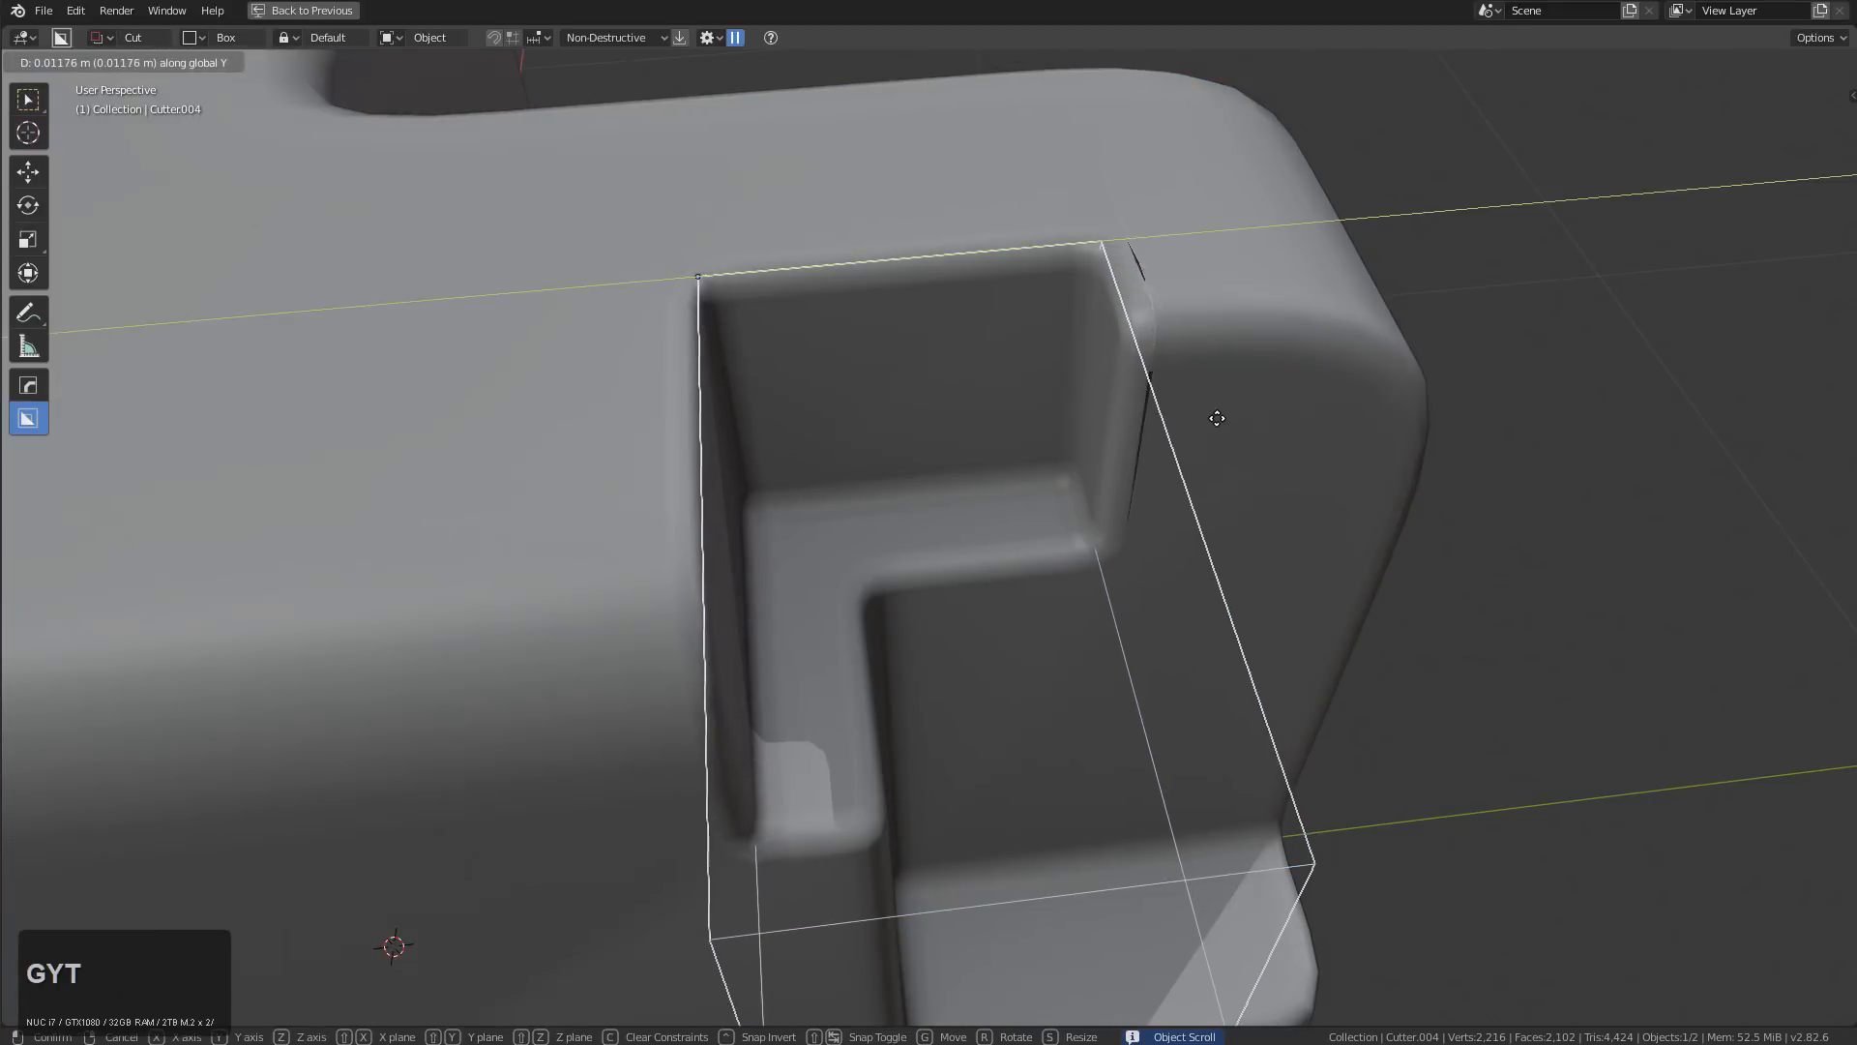
pyautogui.click(1211, 423)
pyautogui.scroll(-2, 1207, 408)
pyautogui.click(1139, 344)
pyautogui.press('q')
pyautogui.hotkey('shift', 'h')
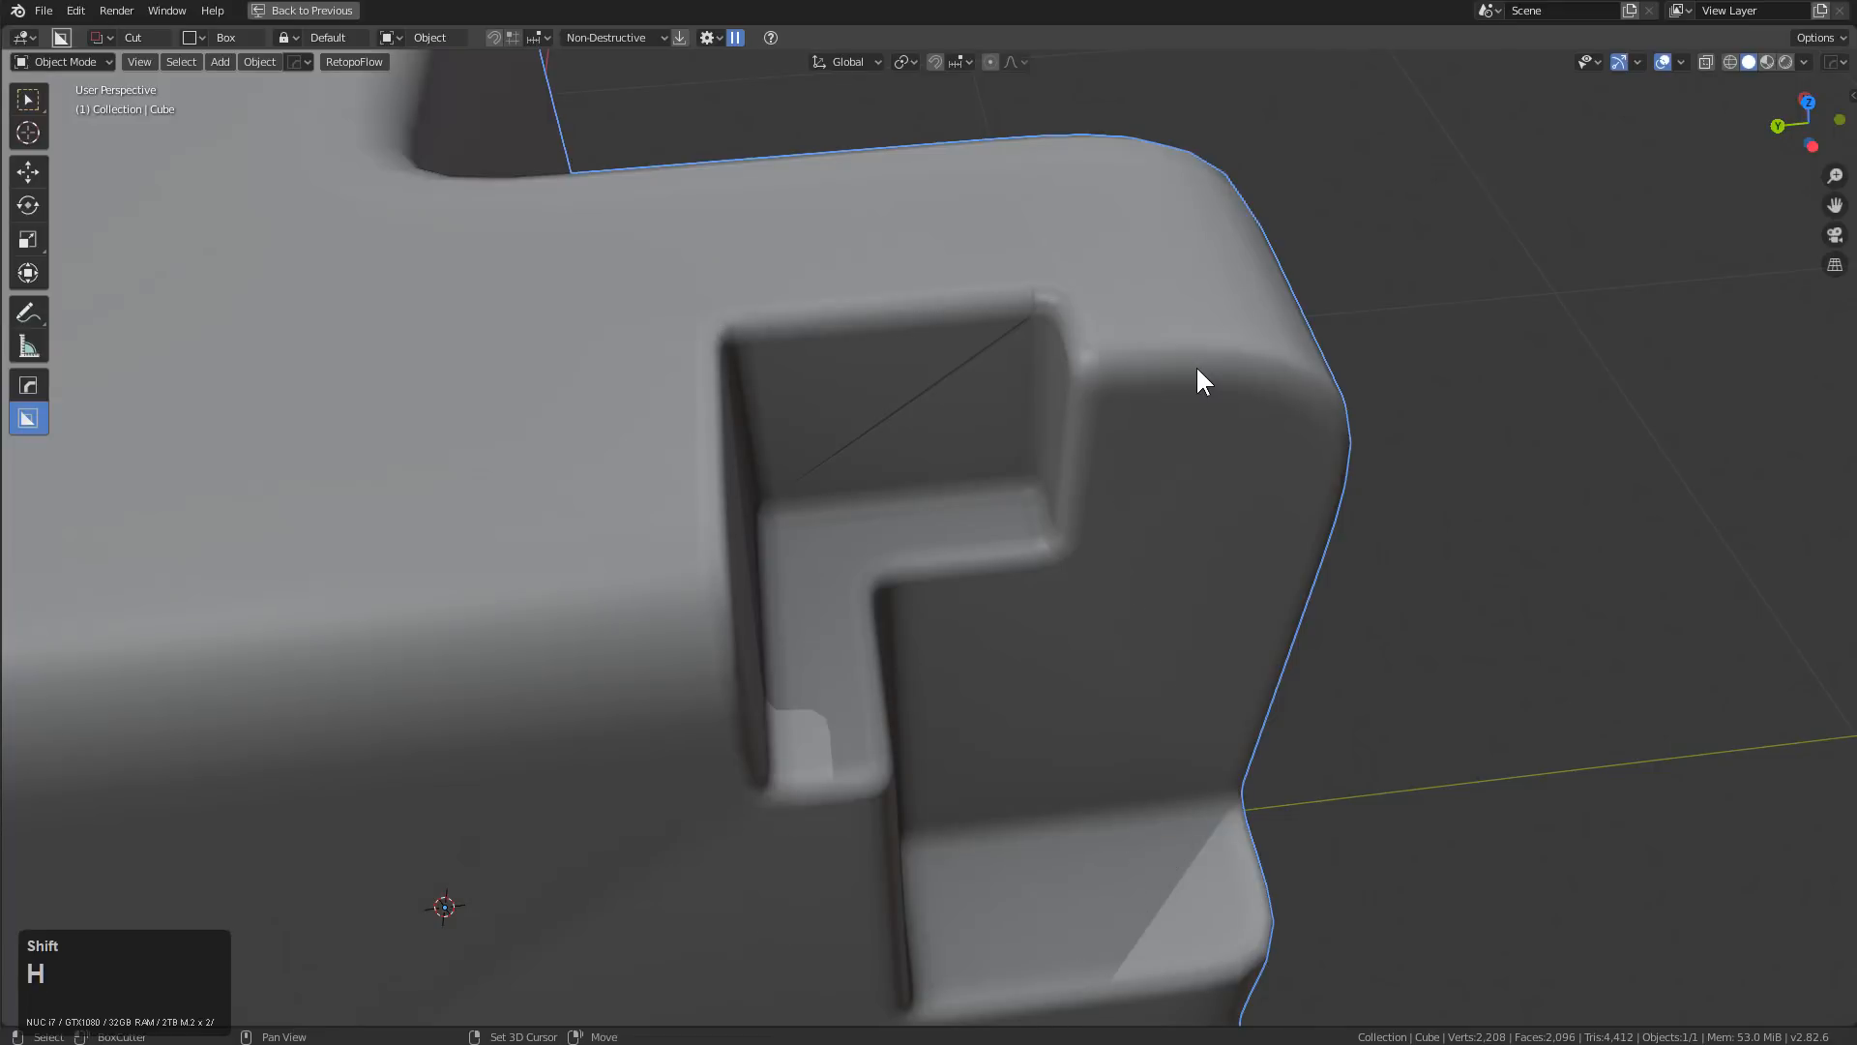
# Reduce the width of the finest bevel, Bevel.003, to about 0.013 with Hard Ops Bevel
pyautogui.press('q')
pyautogui.click(1102, 344)
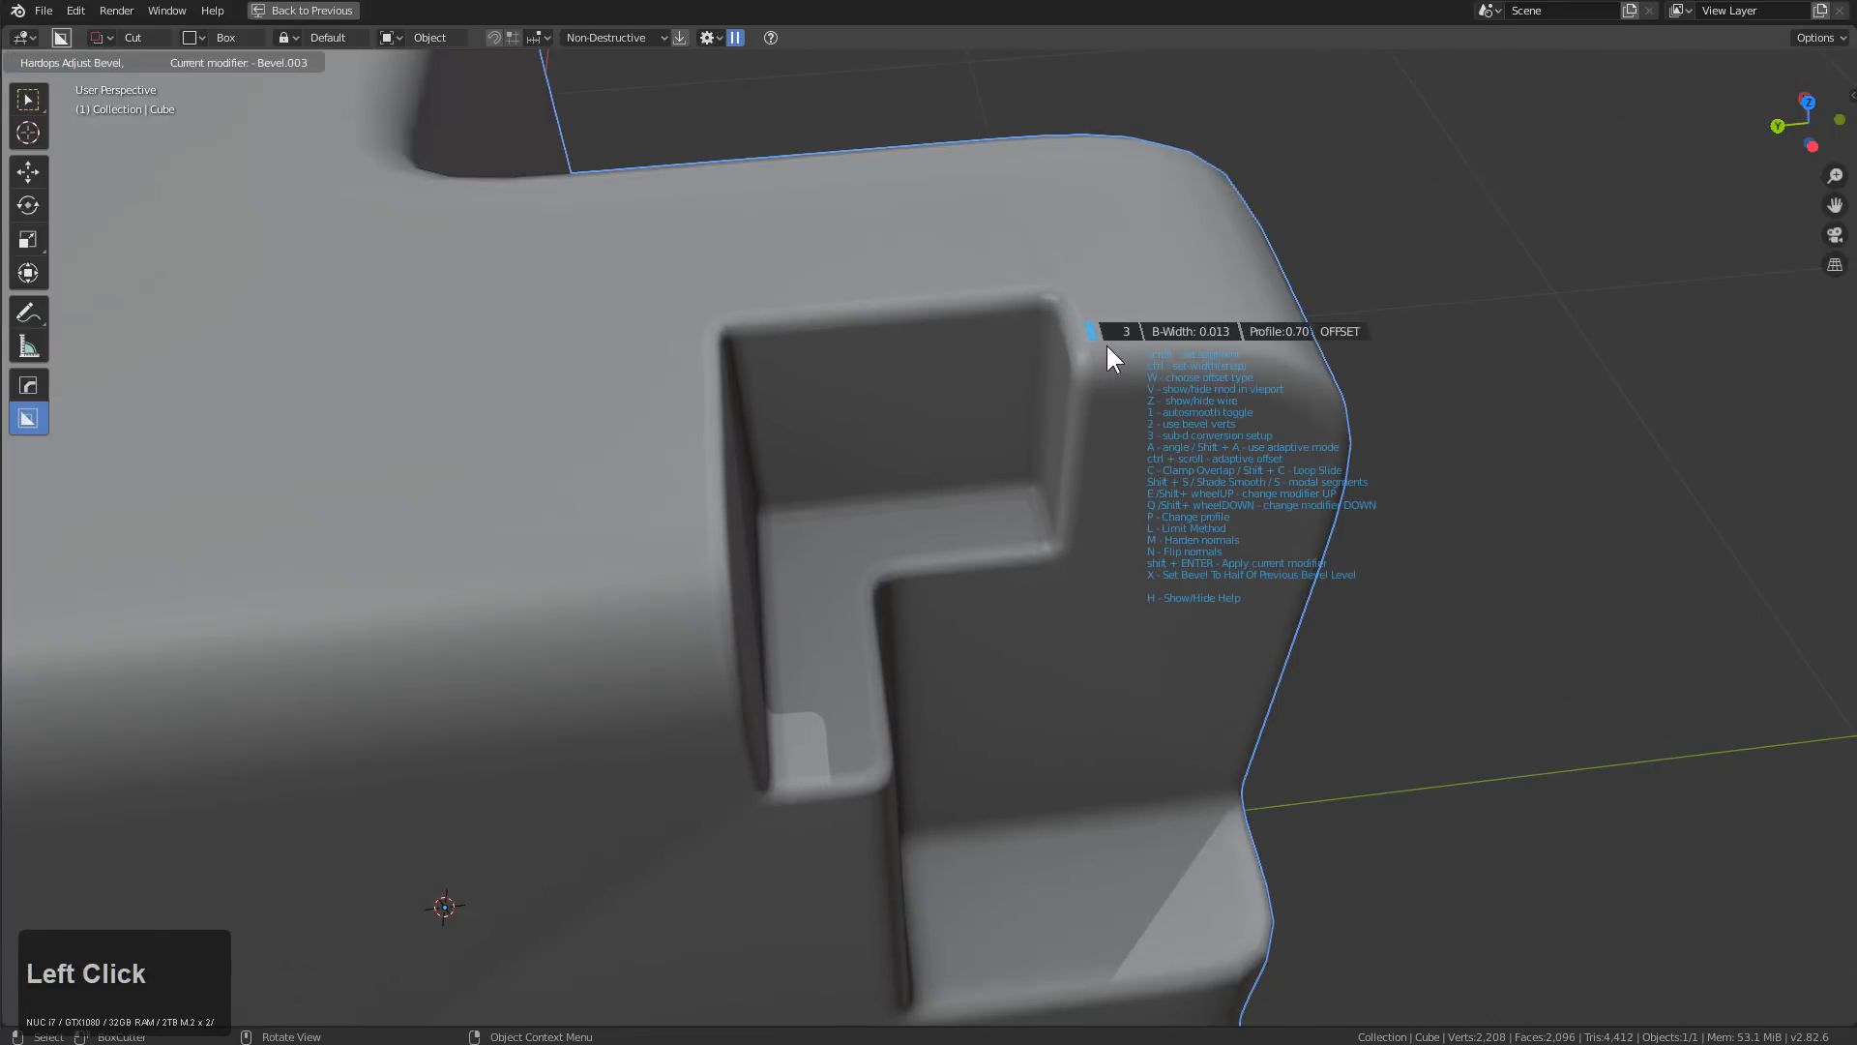
pyautogui.click(1106, 342)
pyautogui.scroll(-3, 1166, 350)
pyautogui.moveTo(1166, 350); pyautogui.dragTo(896, 449, button='middle')
pyautogui.scroll(-3, 898, 479)
pyautogui.click(902, 440)
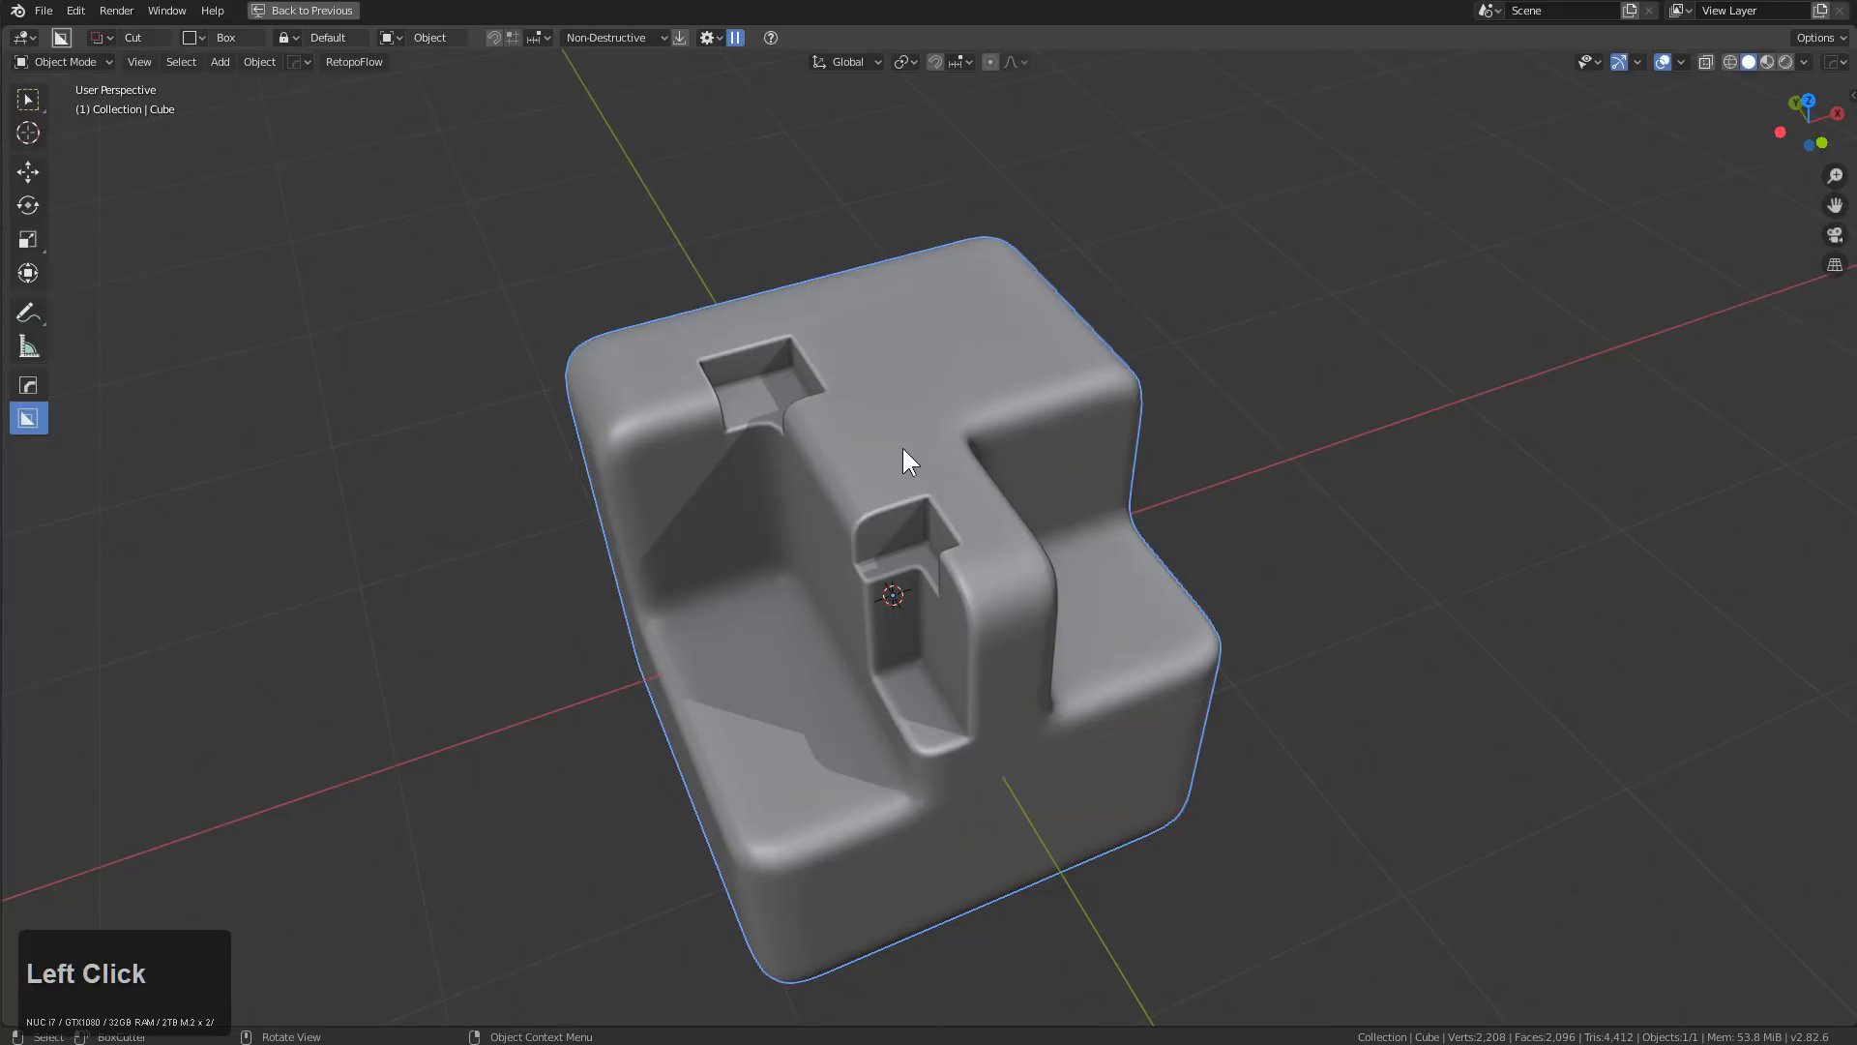
# Add a Weighted Normal modifier to the block through the Hard Ops Sharpen variant
pyautogui.scroll(2, 961, 479)
pyautogui.moveTo(962, 479); pyautogui.dragTo(897, 461, button='middle')
pyautogui.scroll(2, 919, 458)
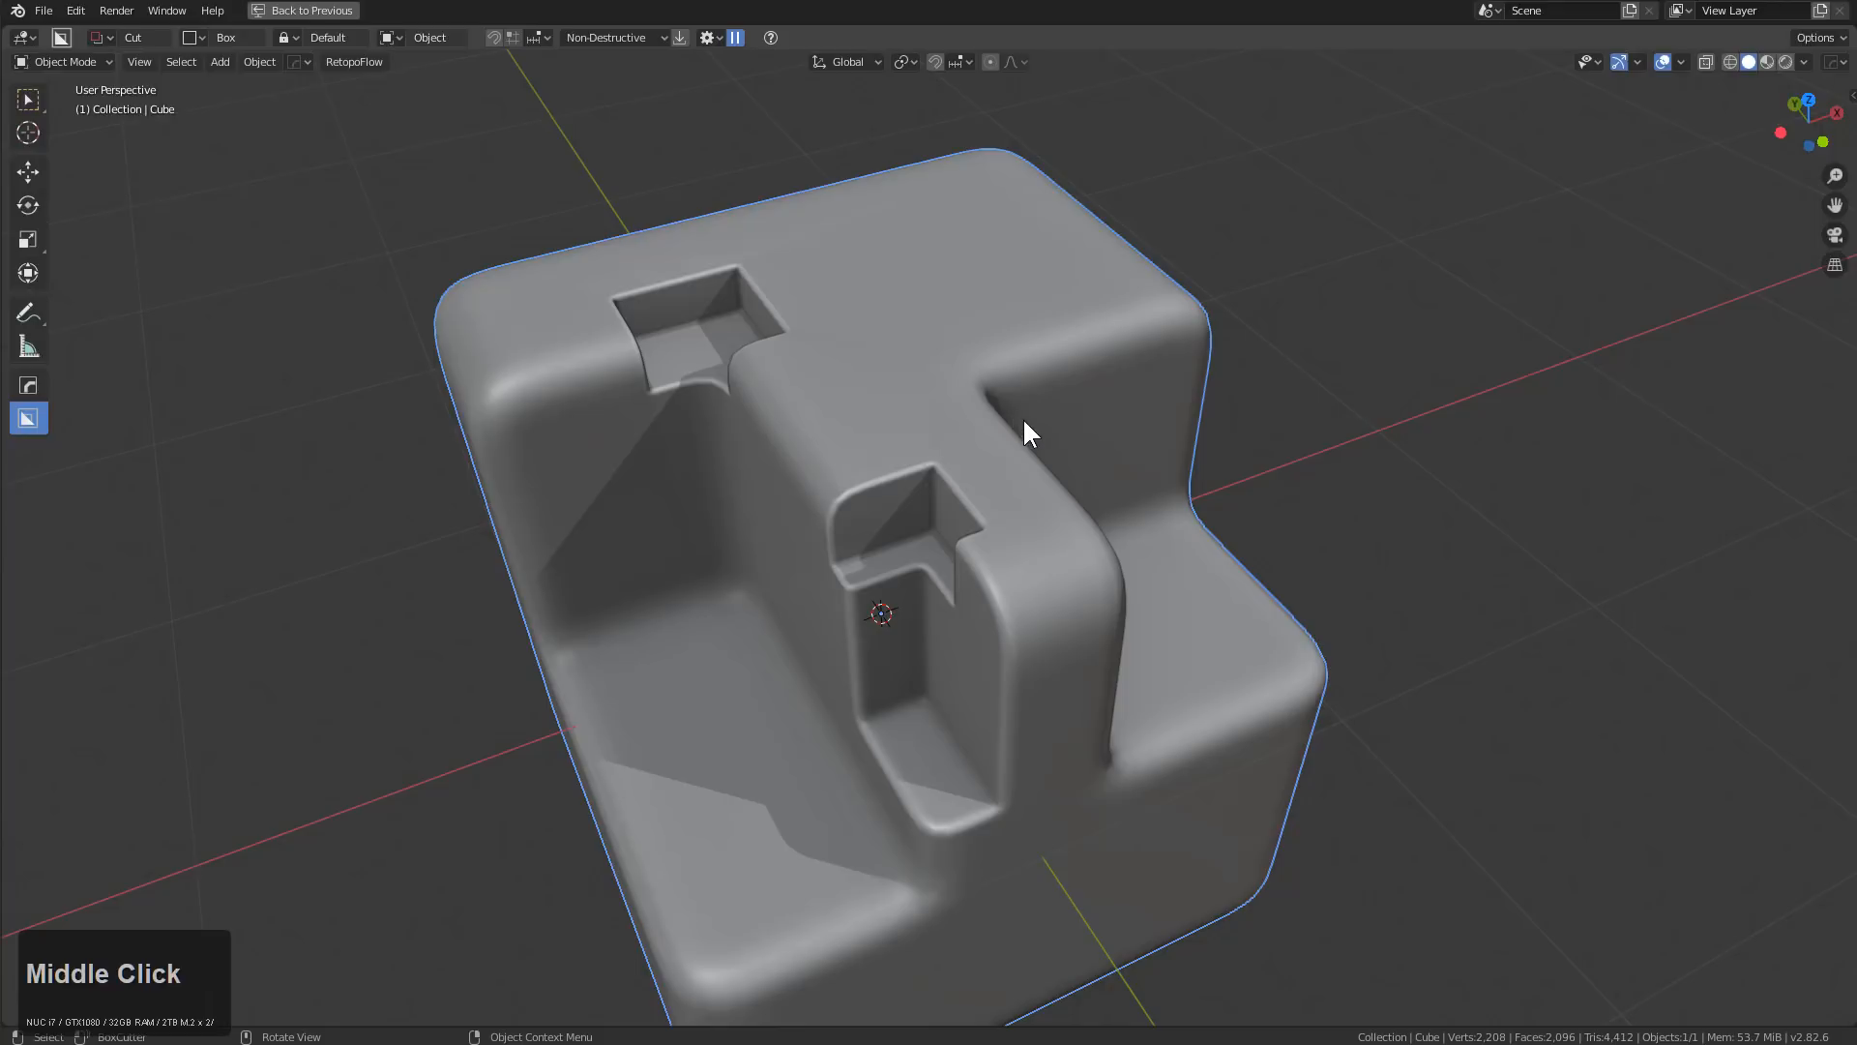
pyautogui.hotkey('alt', 'q')
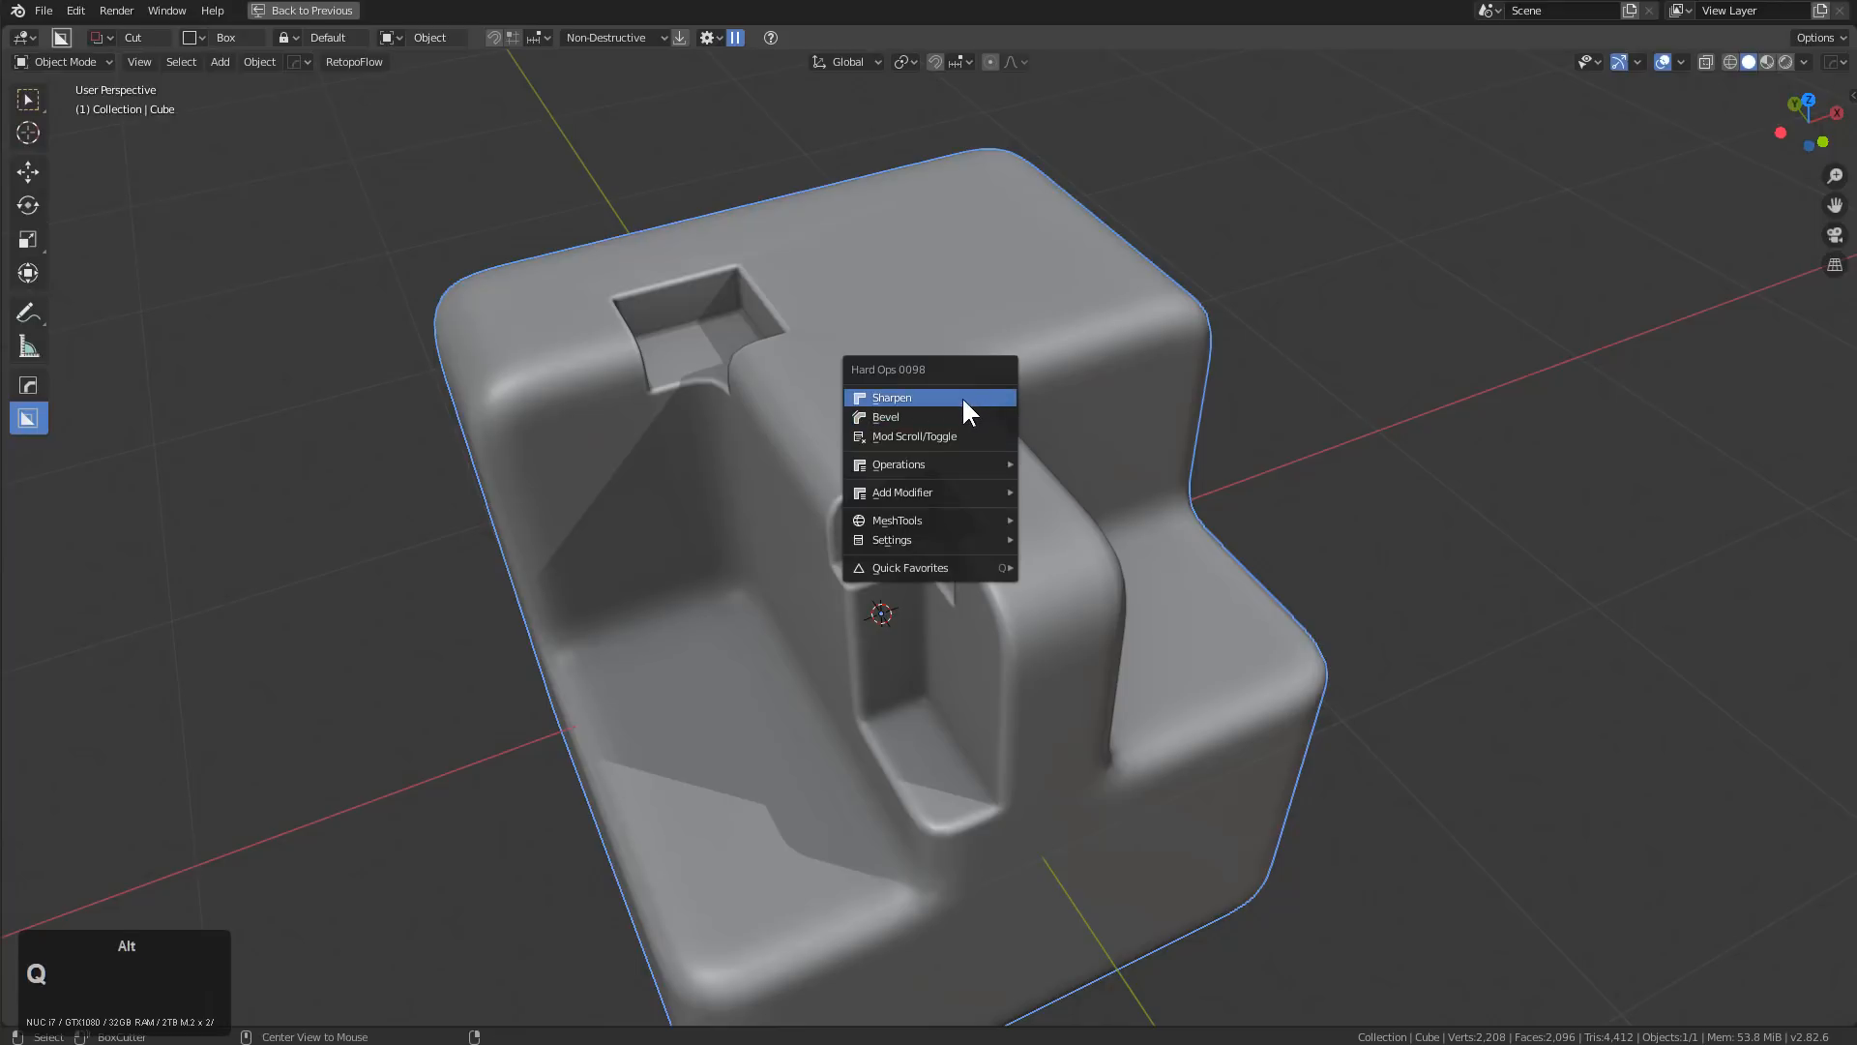
pyautogui.click(962, 397)
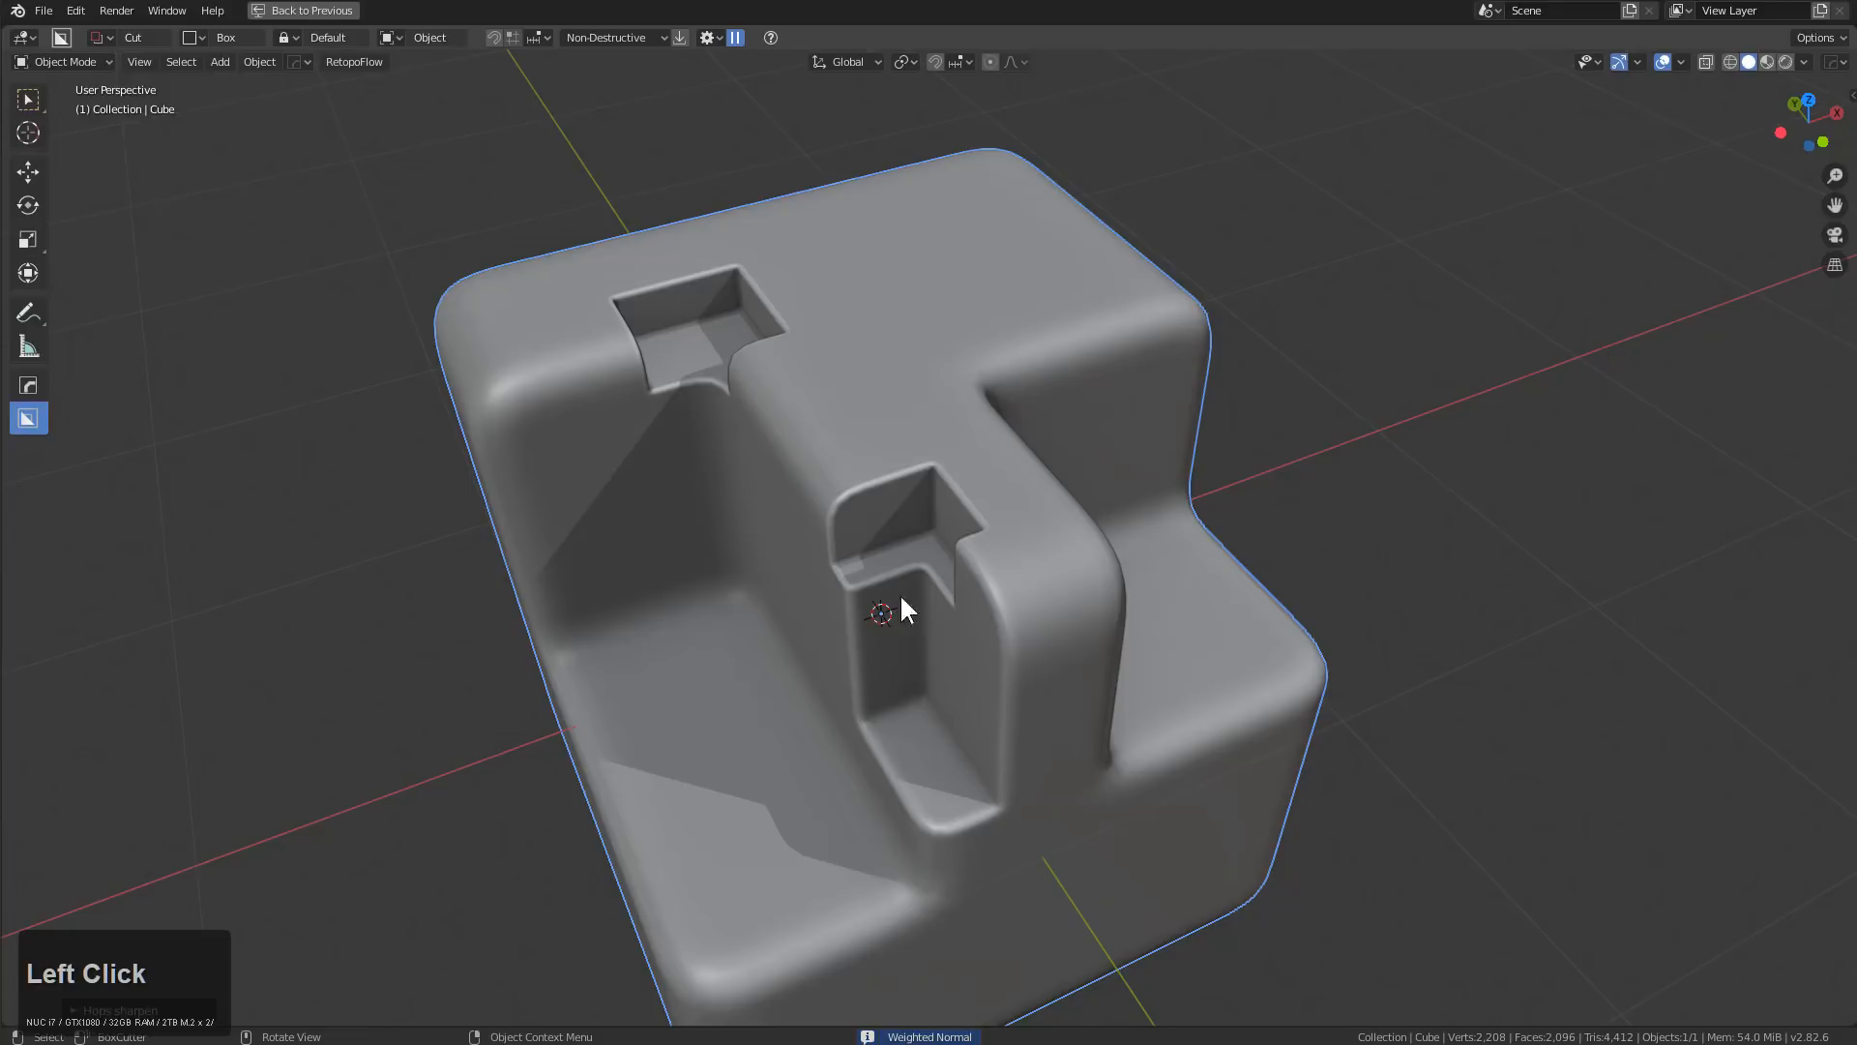
pyautogui.moveTo(897, 550); pyautogui.dragTo(1041, 606, button='middle')
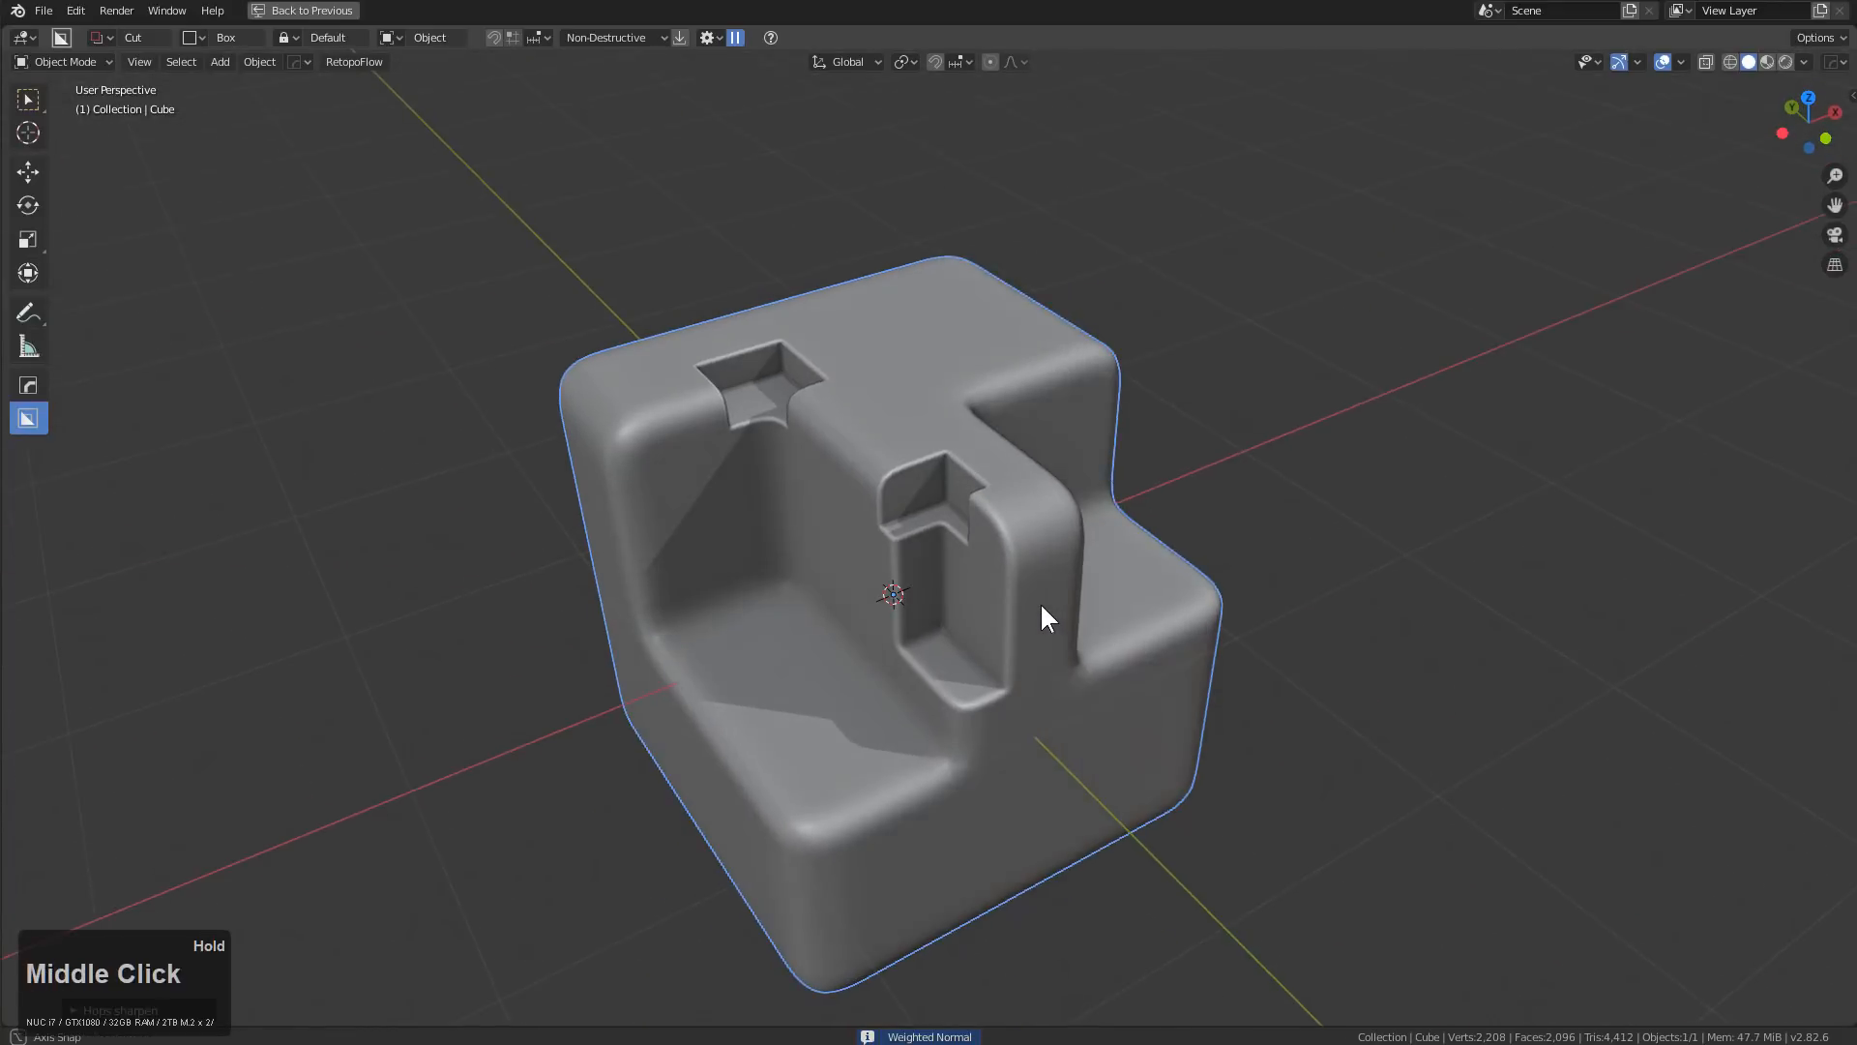
# Open the Hard Ops Bevel Helper and set Bevel.001 and Bevel.002 to 12 segments each
pyautogui.hotkey('ctrl', 'b')
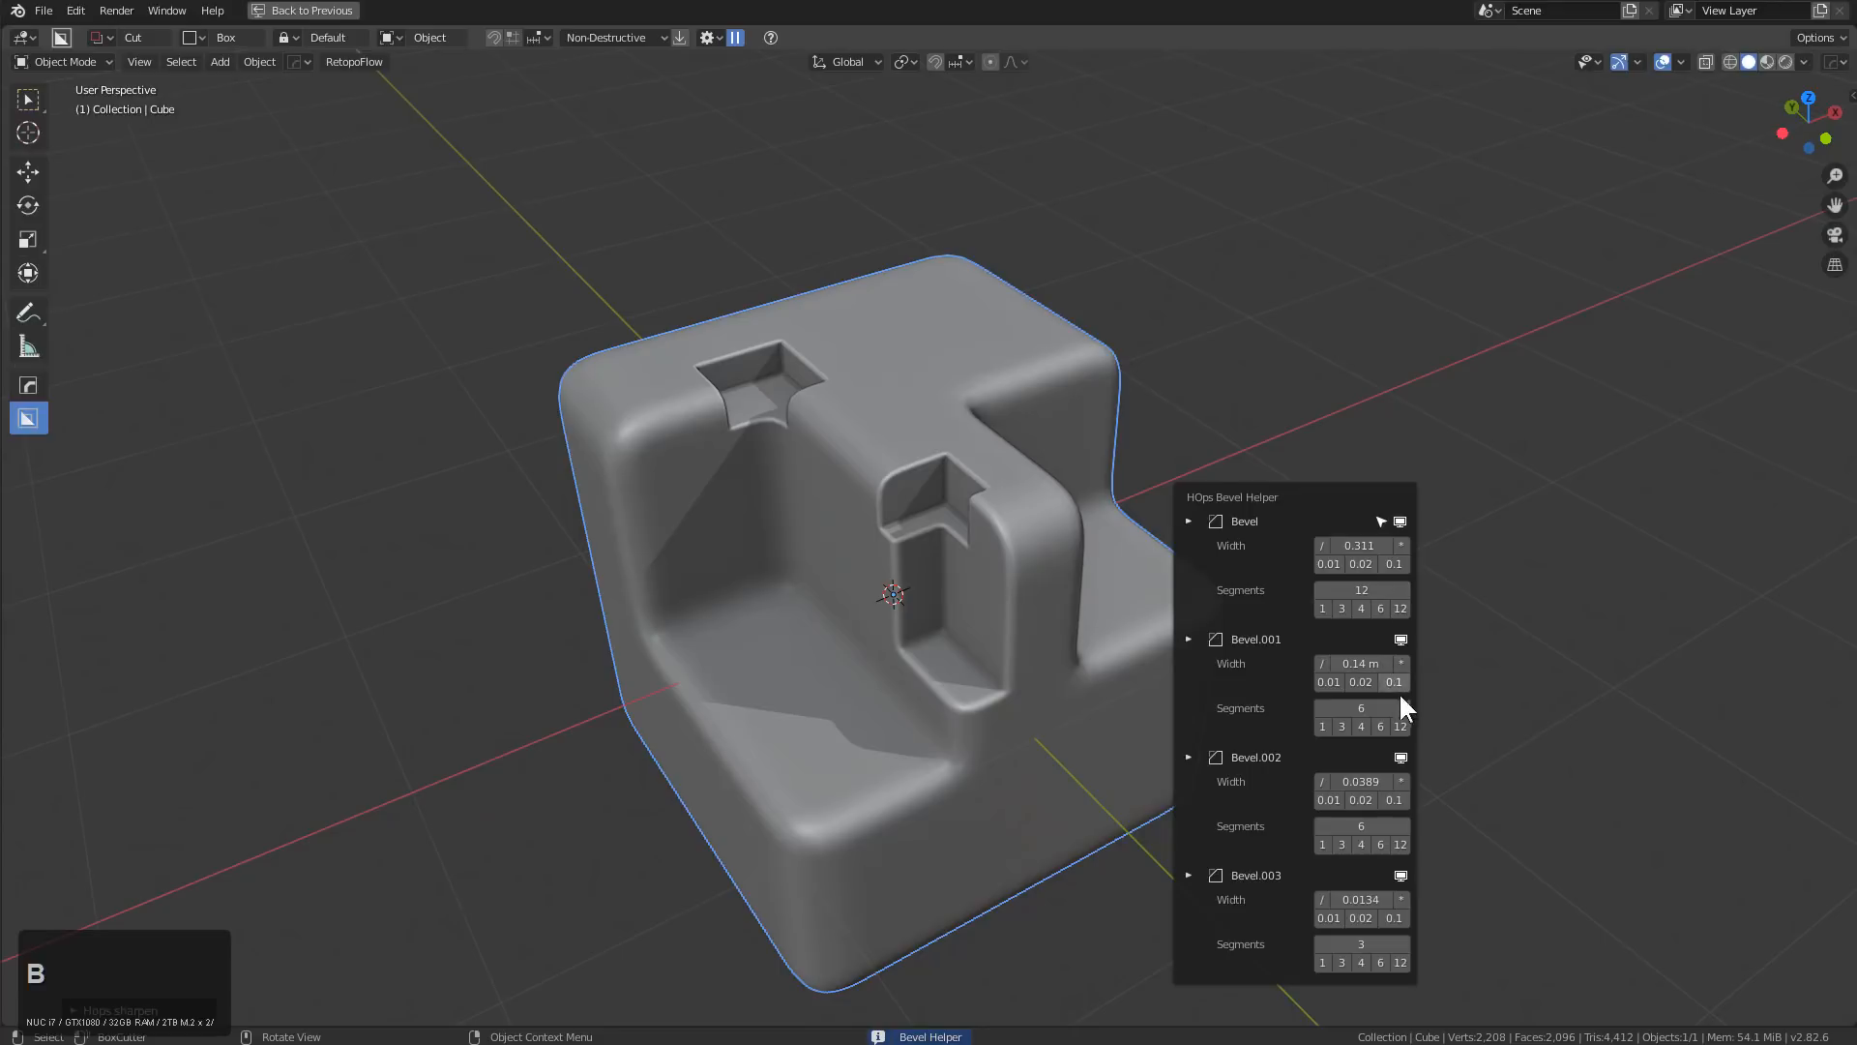
pyautogui.click(1399, 725)
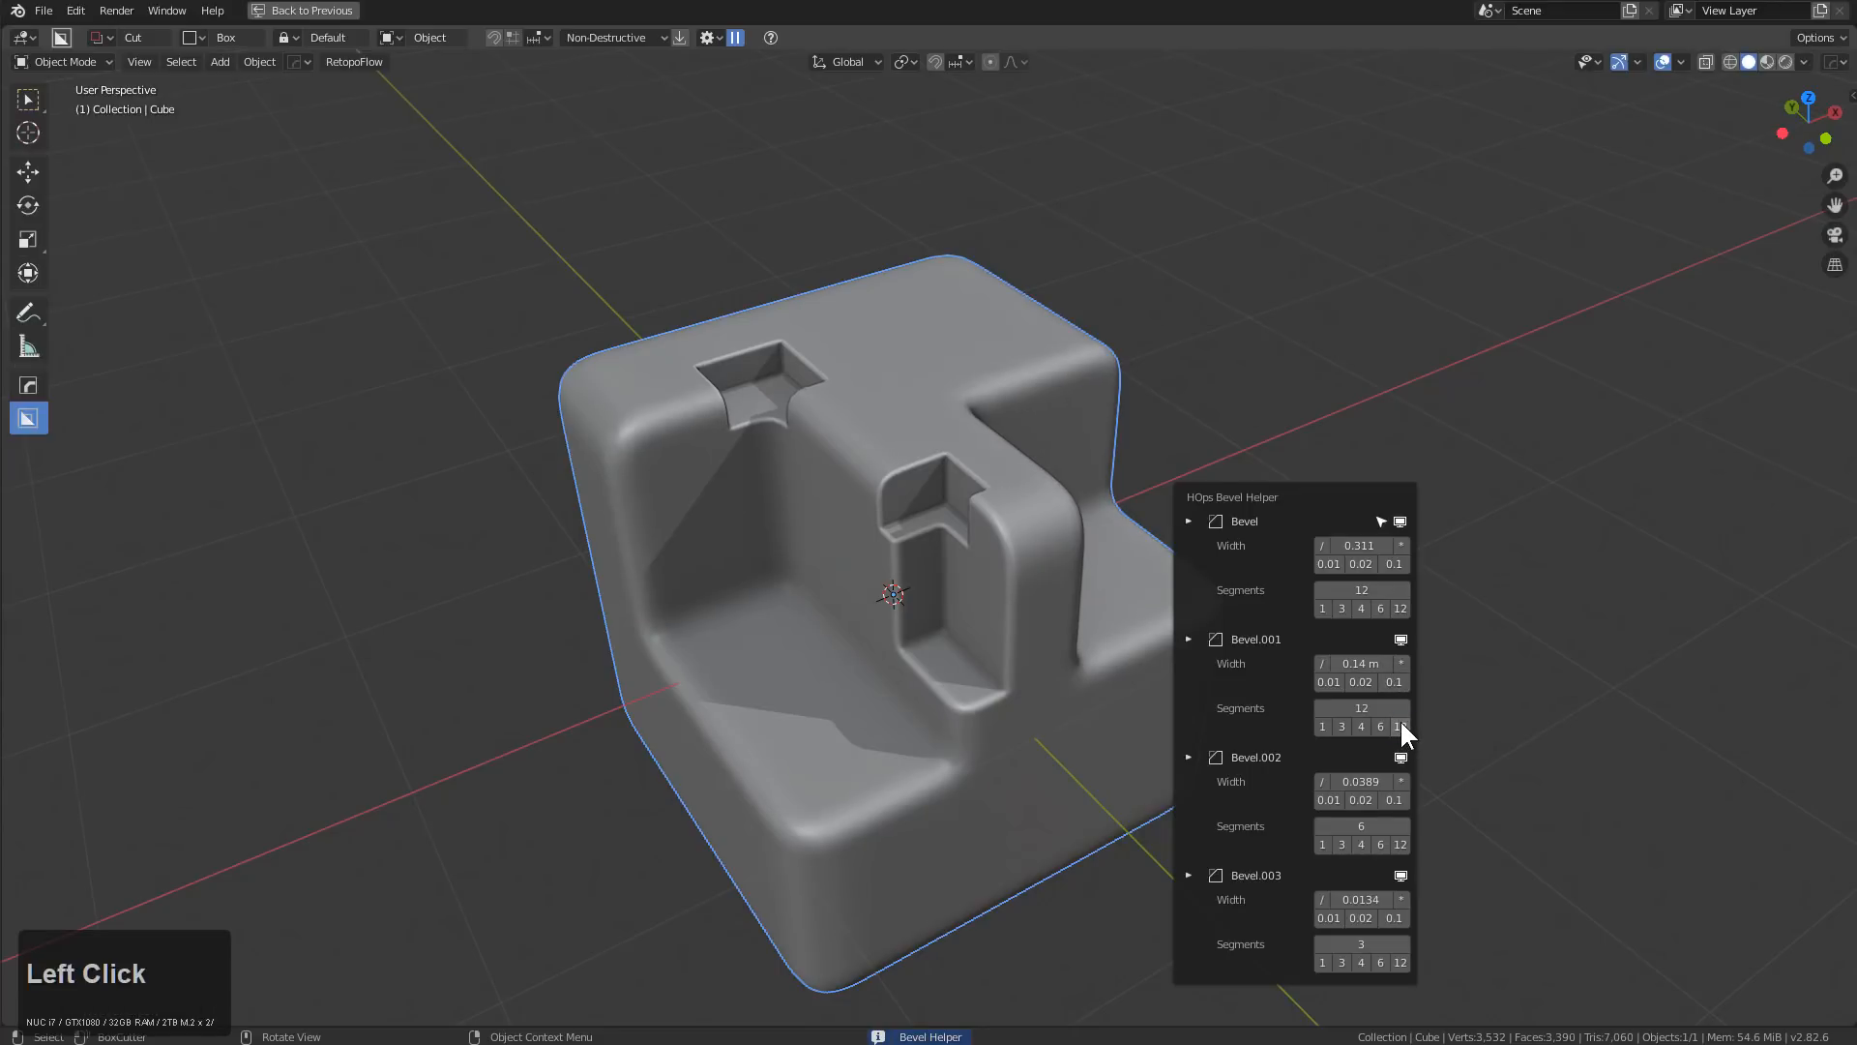
pyautogui.click(1400, 844)
# Try different widths for the block's first bevel, including 0.622 and 0.1555
pyautogui.click(1398, 542)
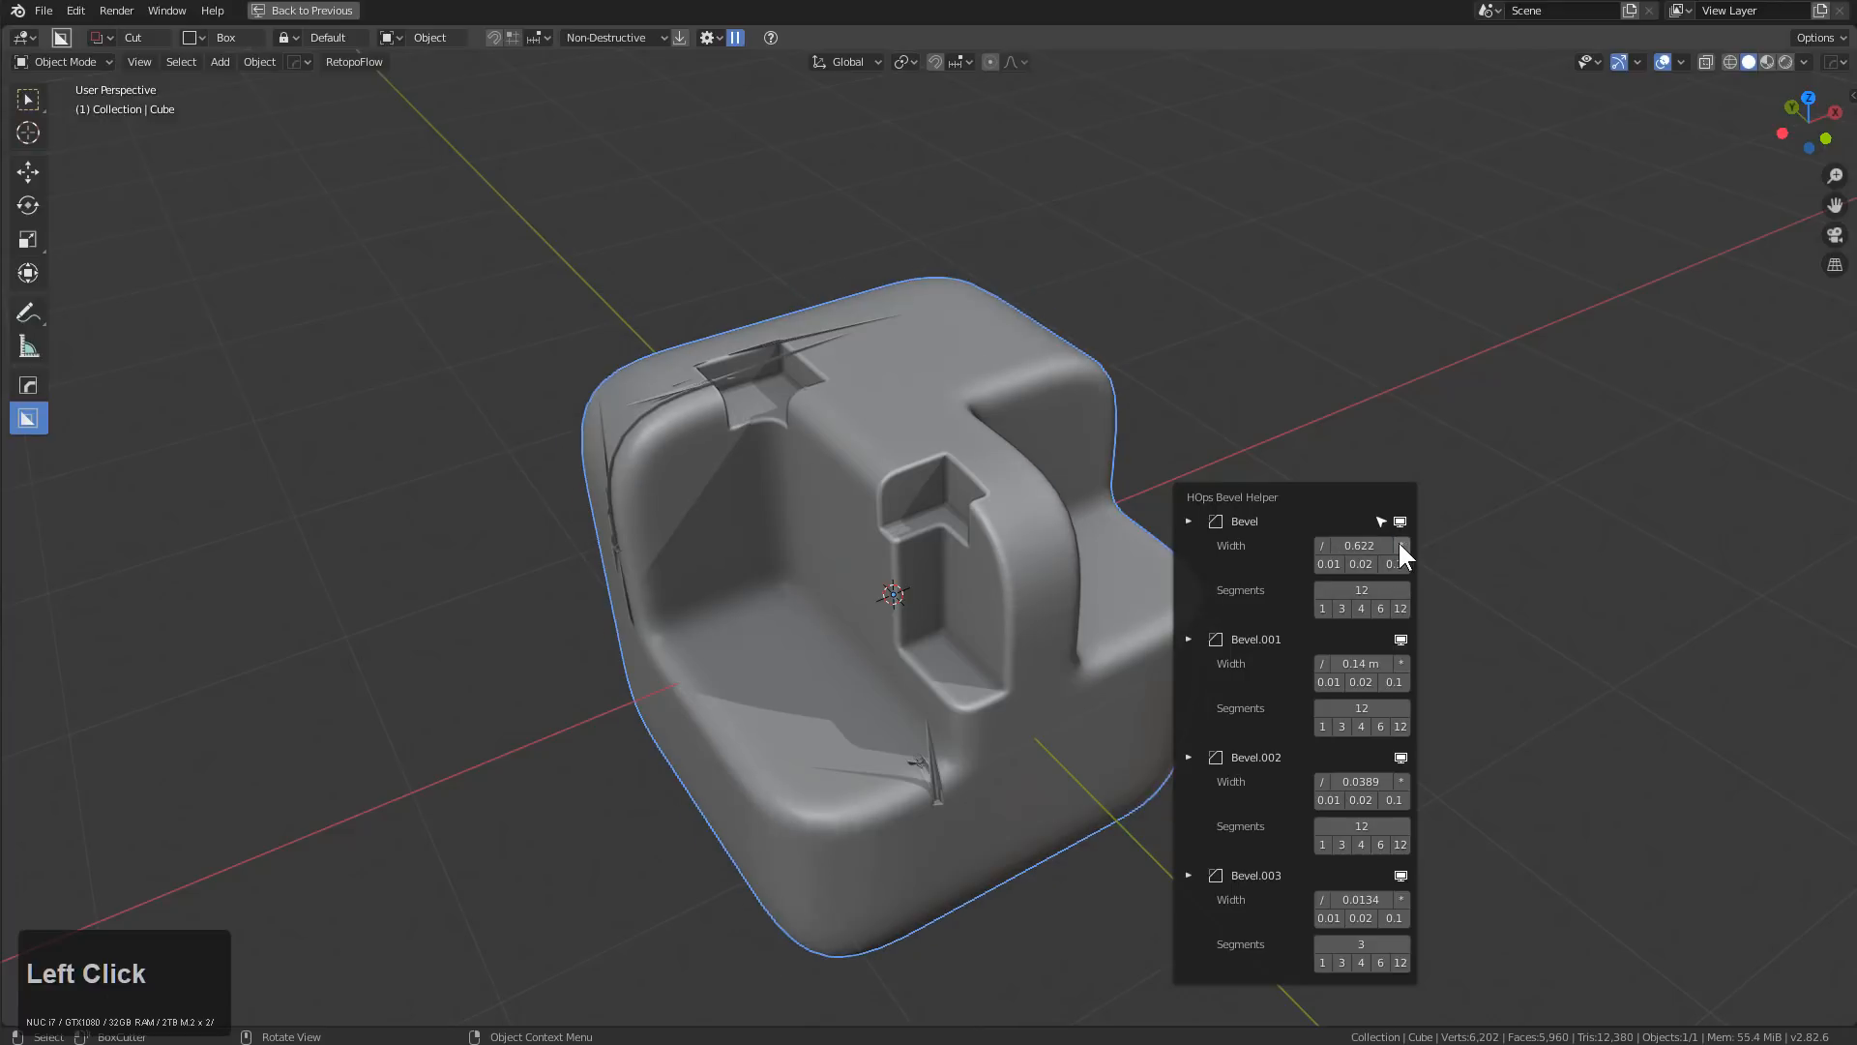
pyautogui.click(1321, 541)
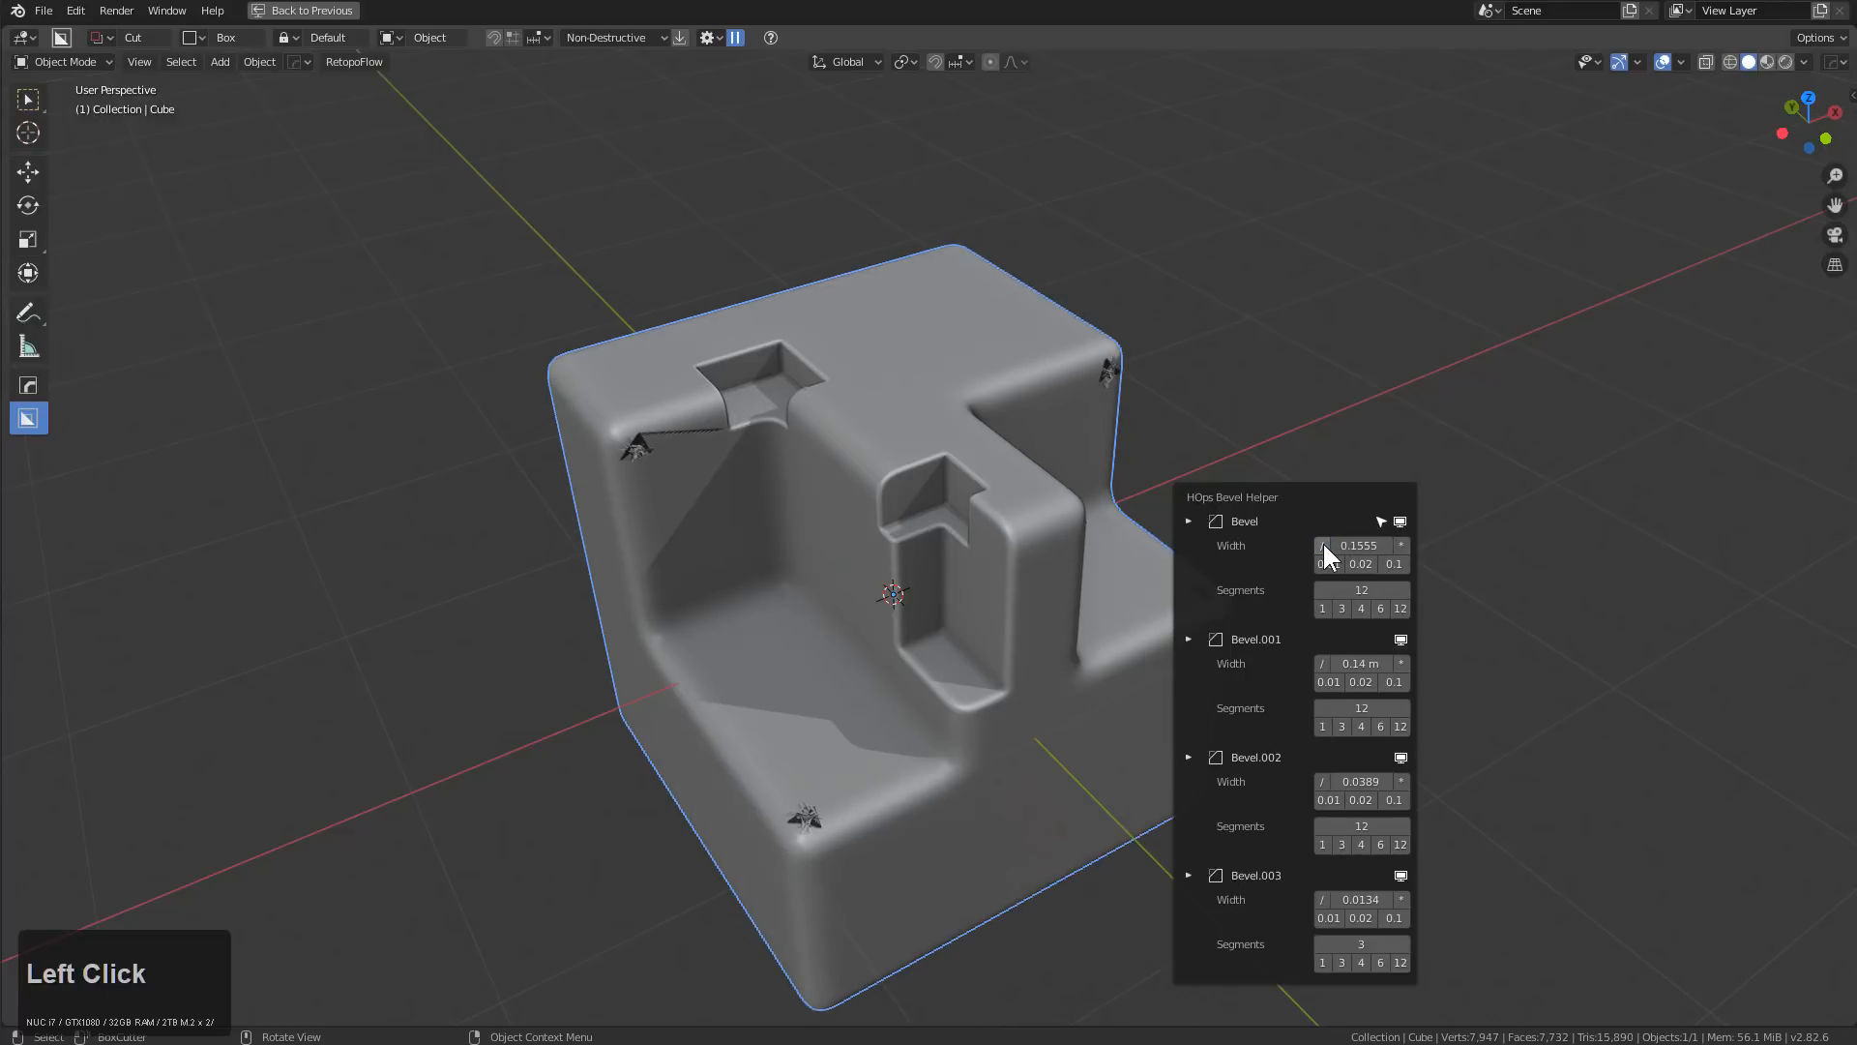
pyautogui.moveTo(1359, 545); pyautogui.dragTo(1364, 544)
pyautogui.moveTo(1042, 536); pyautogui.dragTo(1037, 560, button='middle')
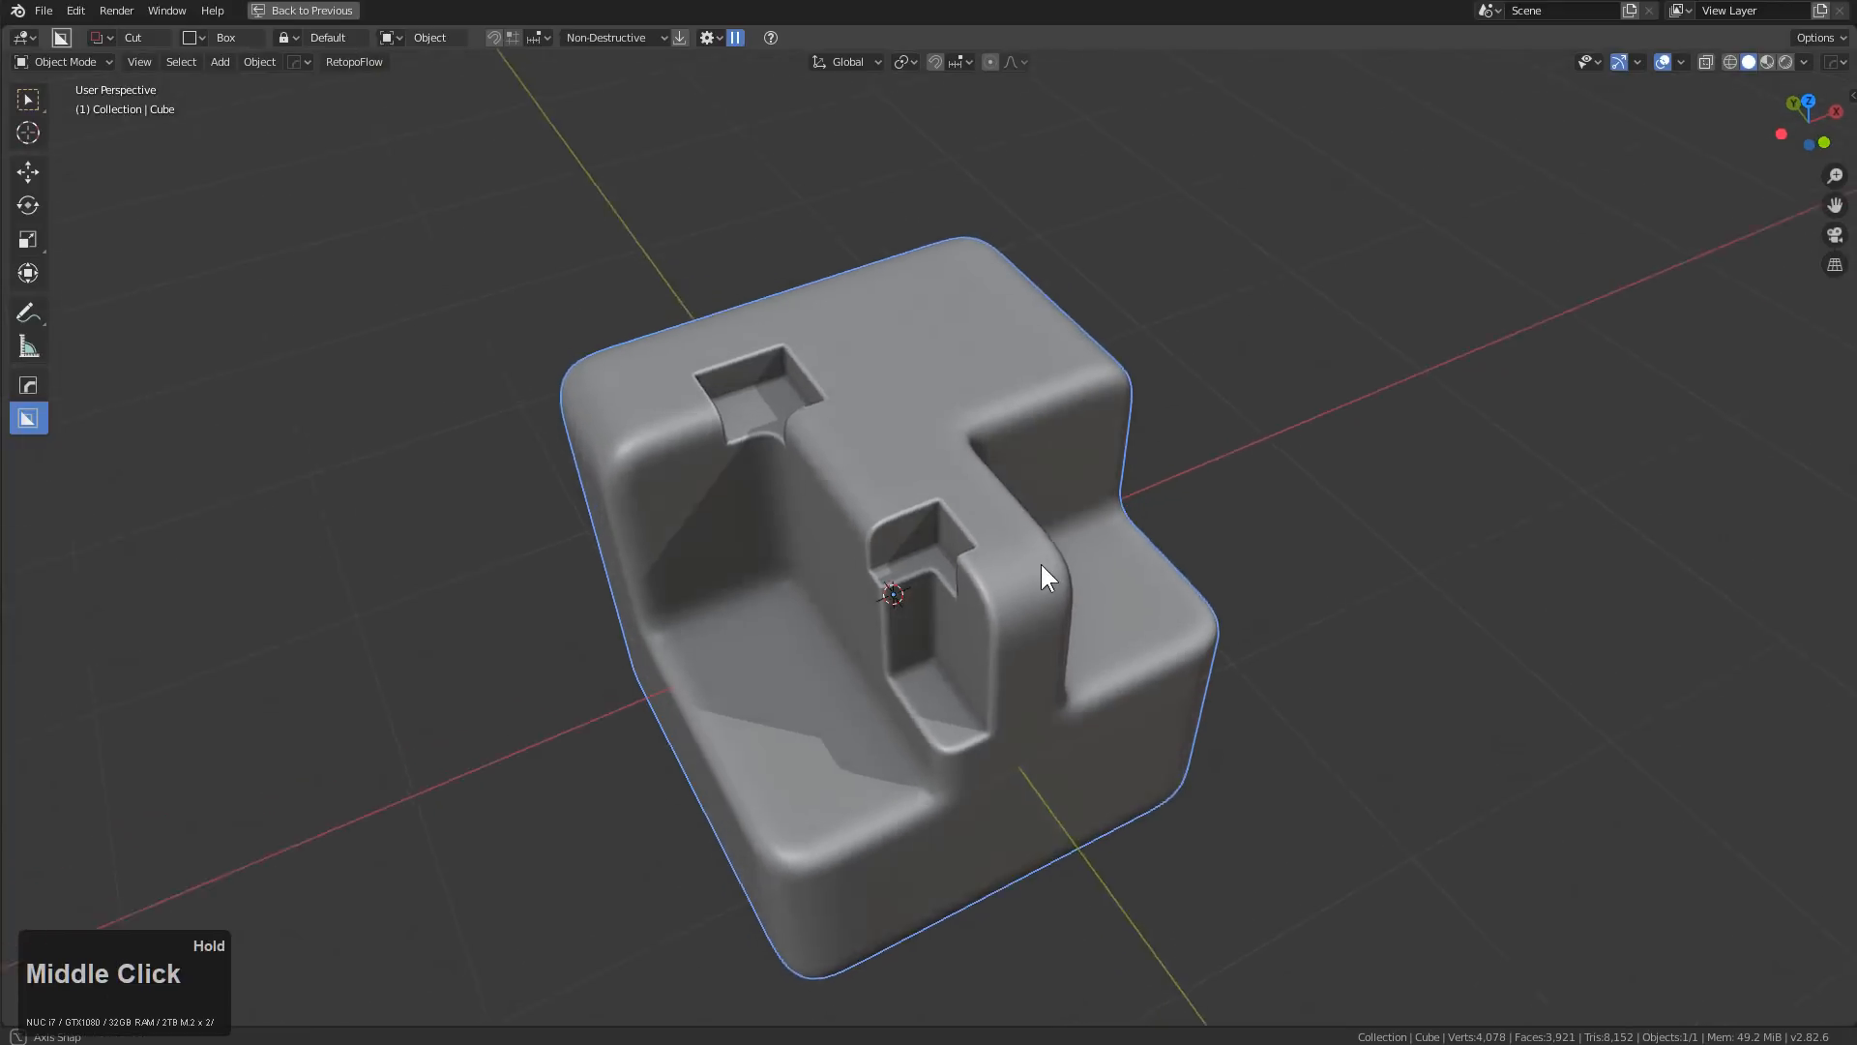
# Reopen the Bevel Helper and set the first bevel's width to 0.3755
pyautogui.scroll(1, 826, 370)
pyautogui.moveTo(977, 474); pyautogui.dragTo(912, 468, button='middle')
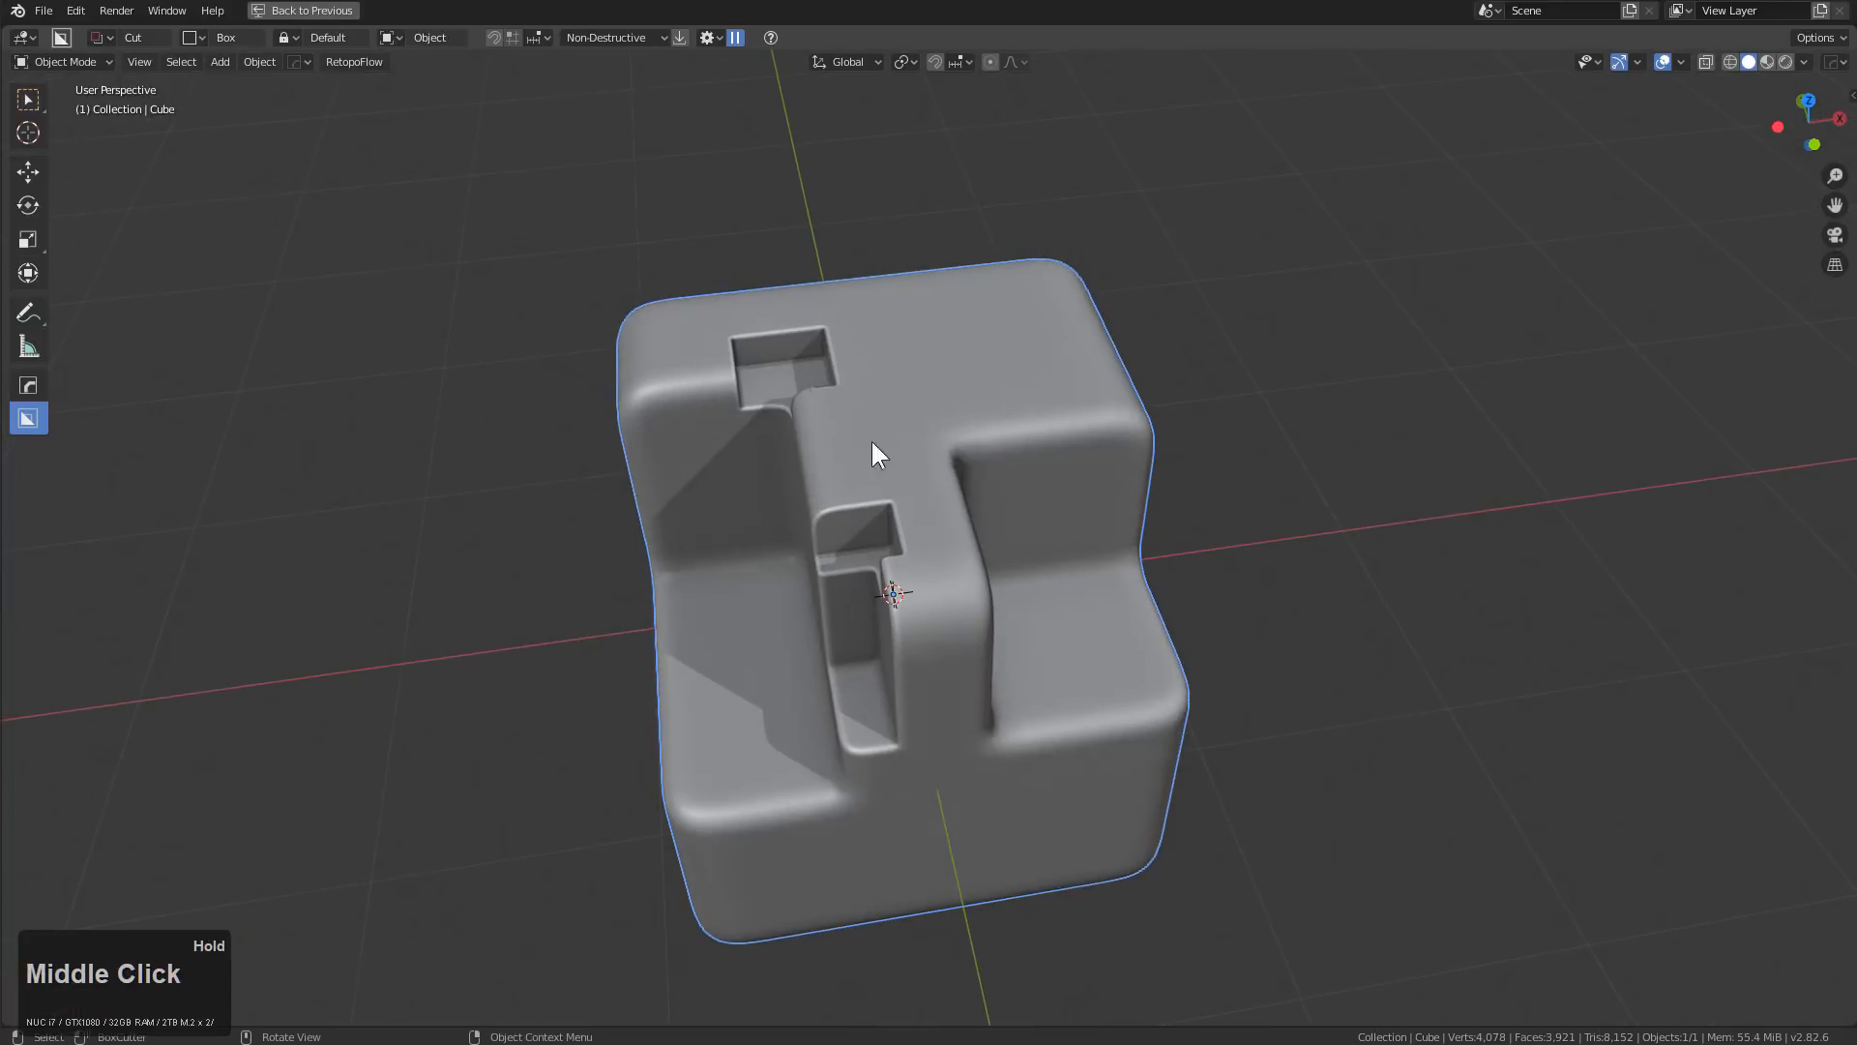
pyautogui.moveTo(812, 415); pyautogui.dragTo(954, 423, button='middle')
pyautogui.scroll(3, 953, 423)
pyautogui.moveTo(1156, 542); pyautogui.dragTo(493, 354, button='middle')
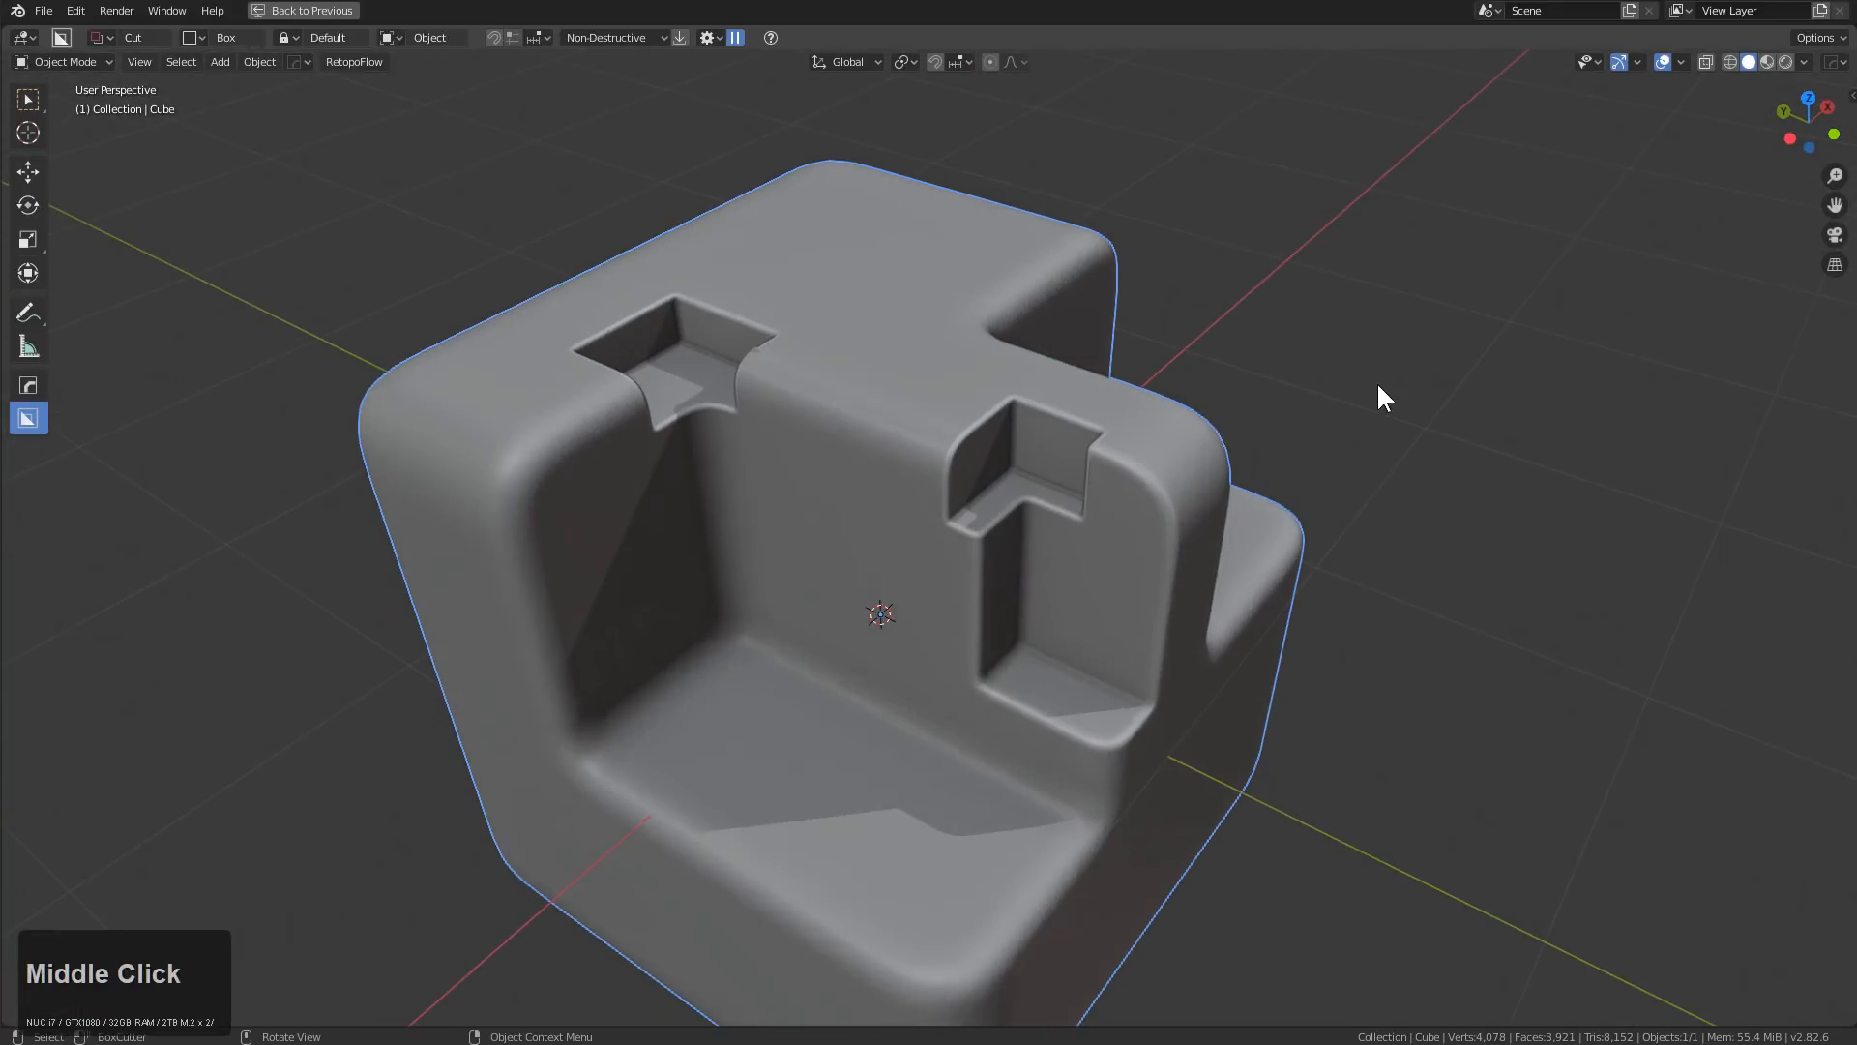
pyautogui.hotkey('ctrl', 'shift', 'b')
pyautogui.moveTo(1551, 442); pyautogui.dragTo(1838, 442)
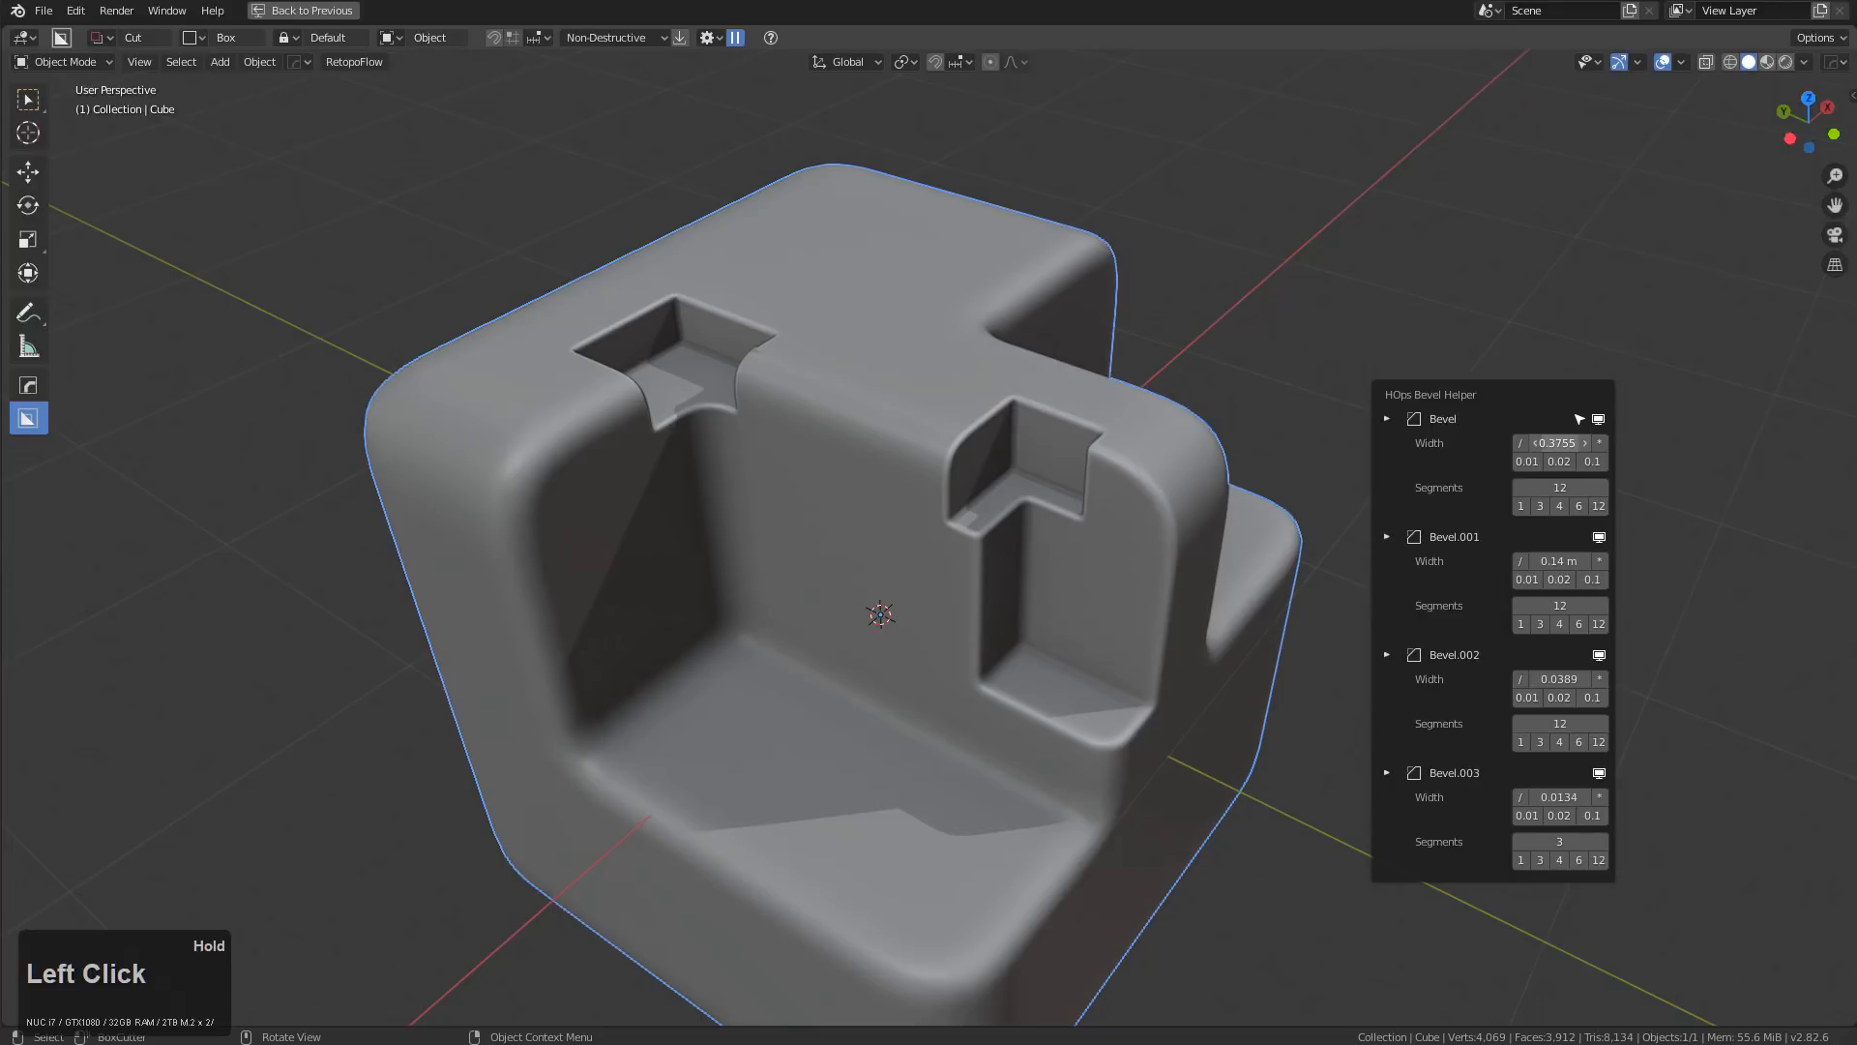
pyautogui.moveTo(1838, 442); pyautogui.dragTo(1838, 442)
pyautogui.moveTo(1474, 384); pyautogui.dragTo(1416, 326)
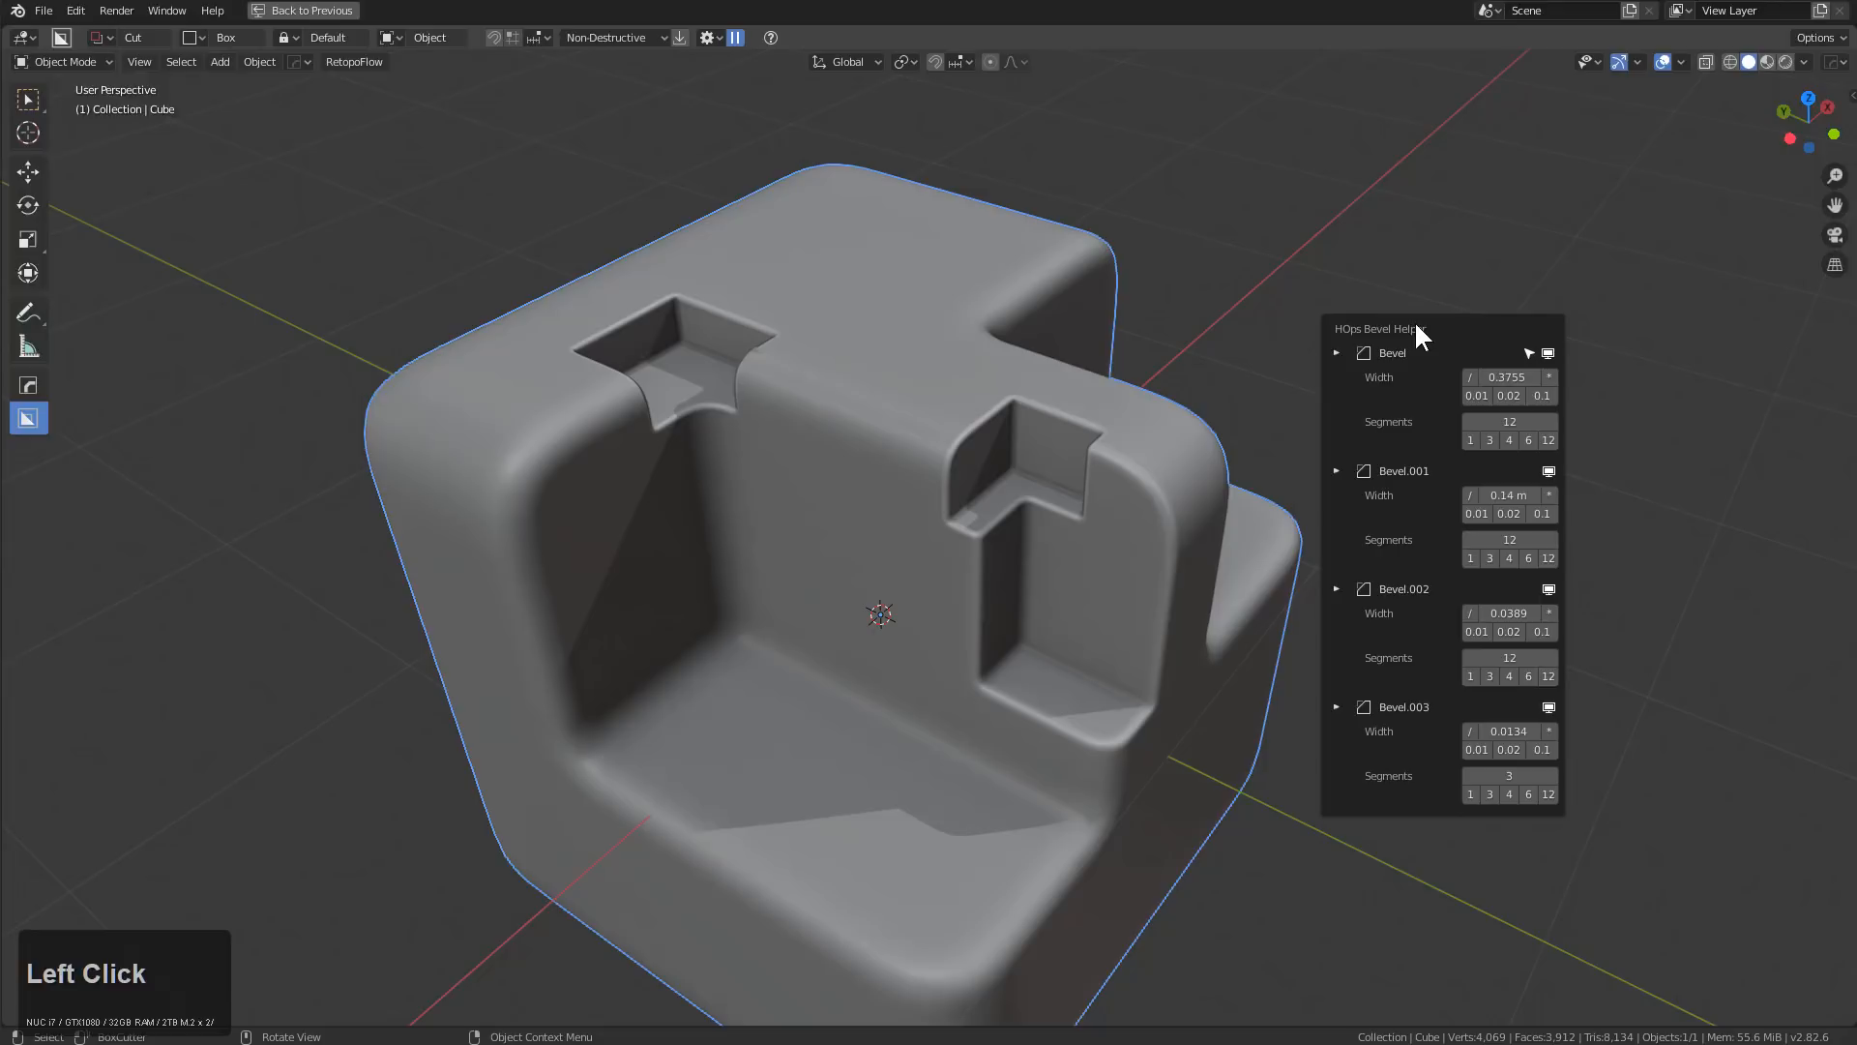
# Slice the block with a BoxCutter box drawn around the stepped pocket and extruded down through the lower ledge
pyautogui.moveTo(1031, 529); pyautogui.dragTo(948, 560, button='middle')
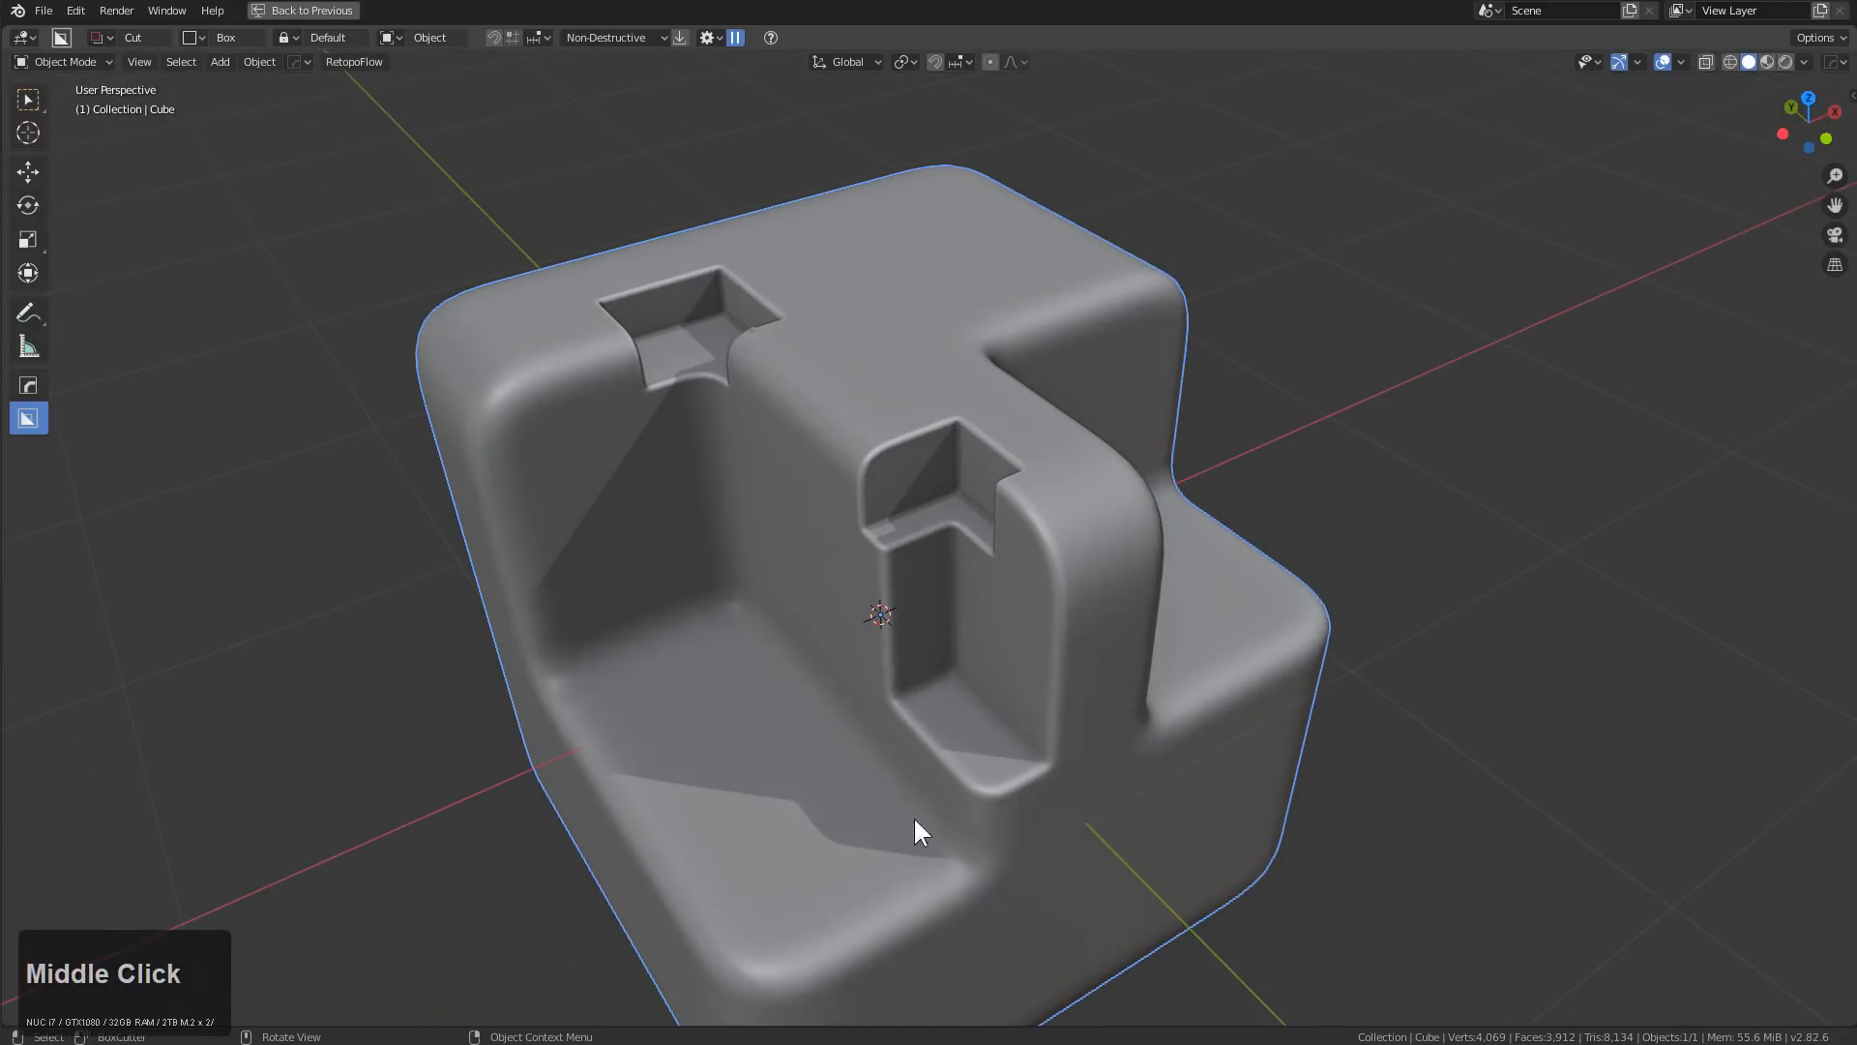
pyautogui.moveTo(935, 605); pyautogui.dragTo(970, 532, button='middle')
pyautogui.moveTo(946, 423)
pyautogui.mouseDown()
pyautogui.moveTo(987, 609)
pyautogui.moveTo(906, 861)
pyautogui.mouseUp()
pyautogui.keyDown('shift'); pyautogui.moveTo(901, 836); pyautogui.dragTo(890, 590, button='middle'); pyautogui.keyUp('shift')
pyautogui.press('x')
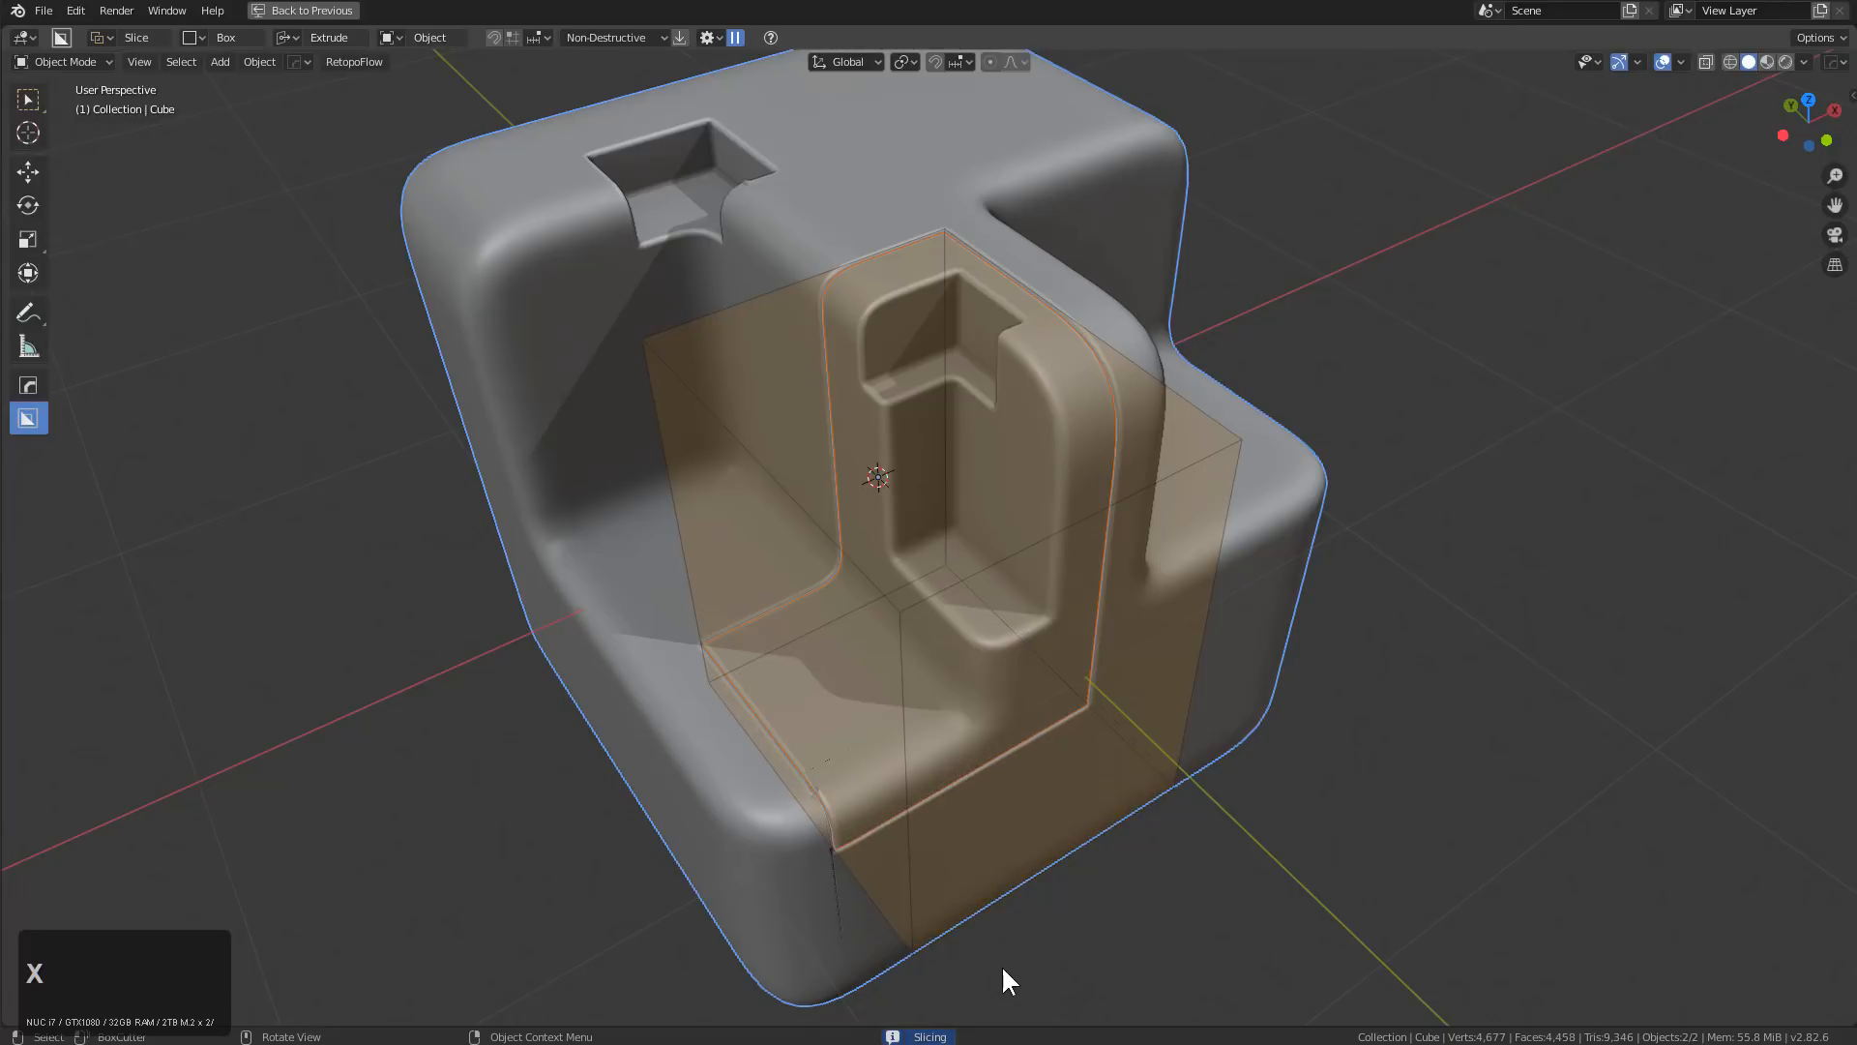
pyautogui.click(1012, 984)
# Examine the sliced piece and its seam with the main block from several angles, including in X-ray display
pyautogui.moveTo(827, 491); pyautogui.dragTo(879, 456, button='middle')
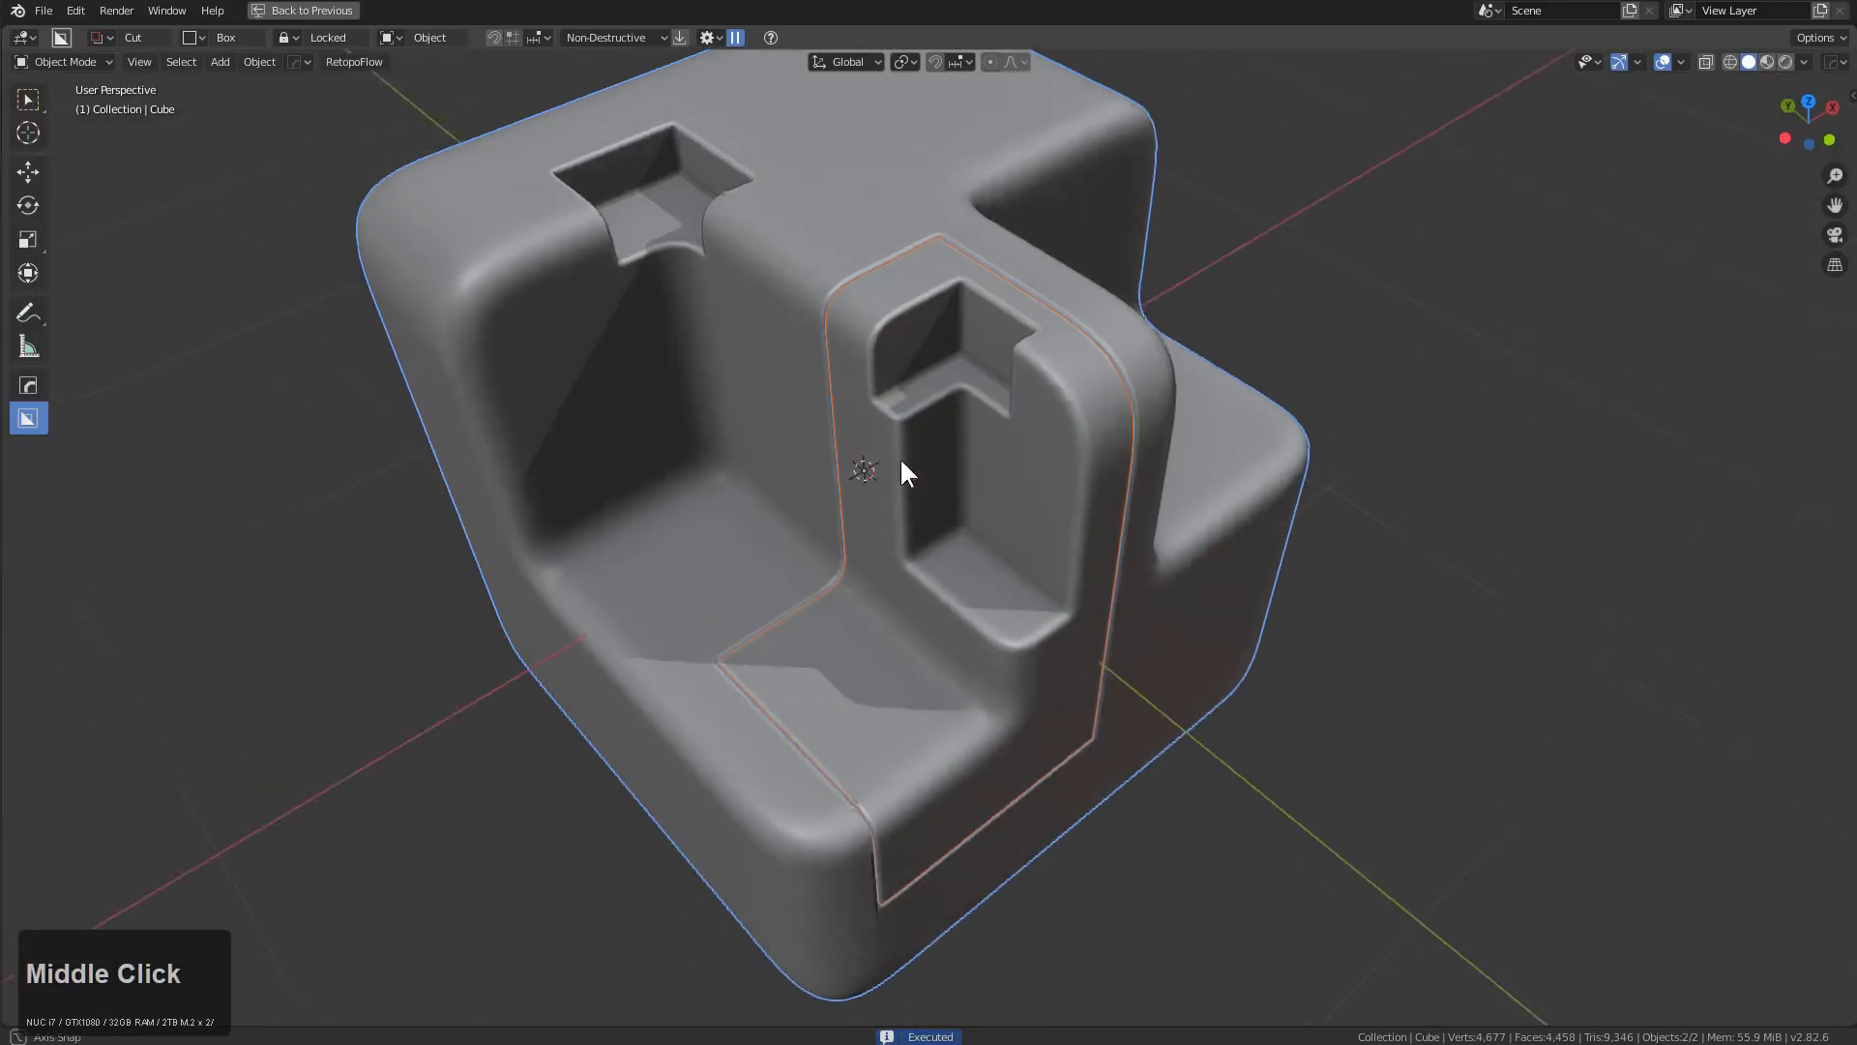
pyautogui.scroll(3, 929, 473)
pyautogui.moveTo(983, 485); pyautogui.dragTo(1017, 262, button='middle')
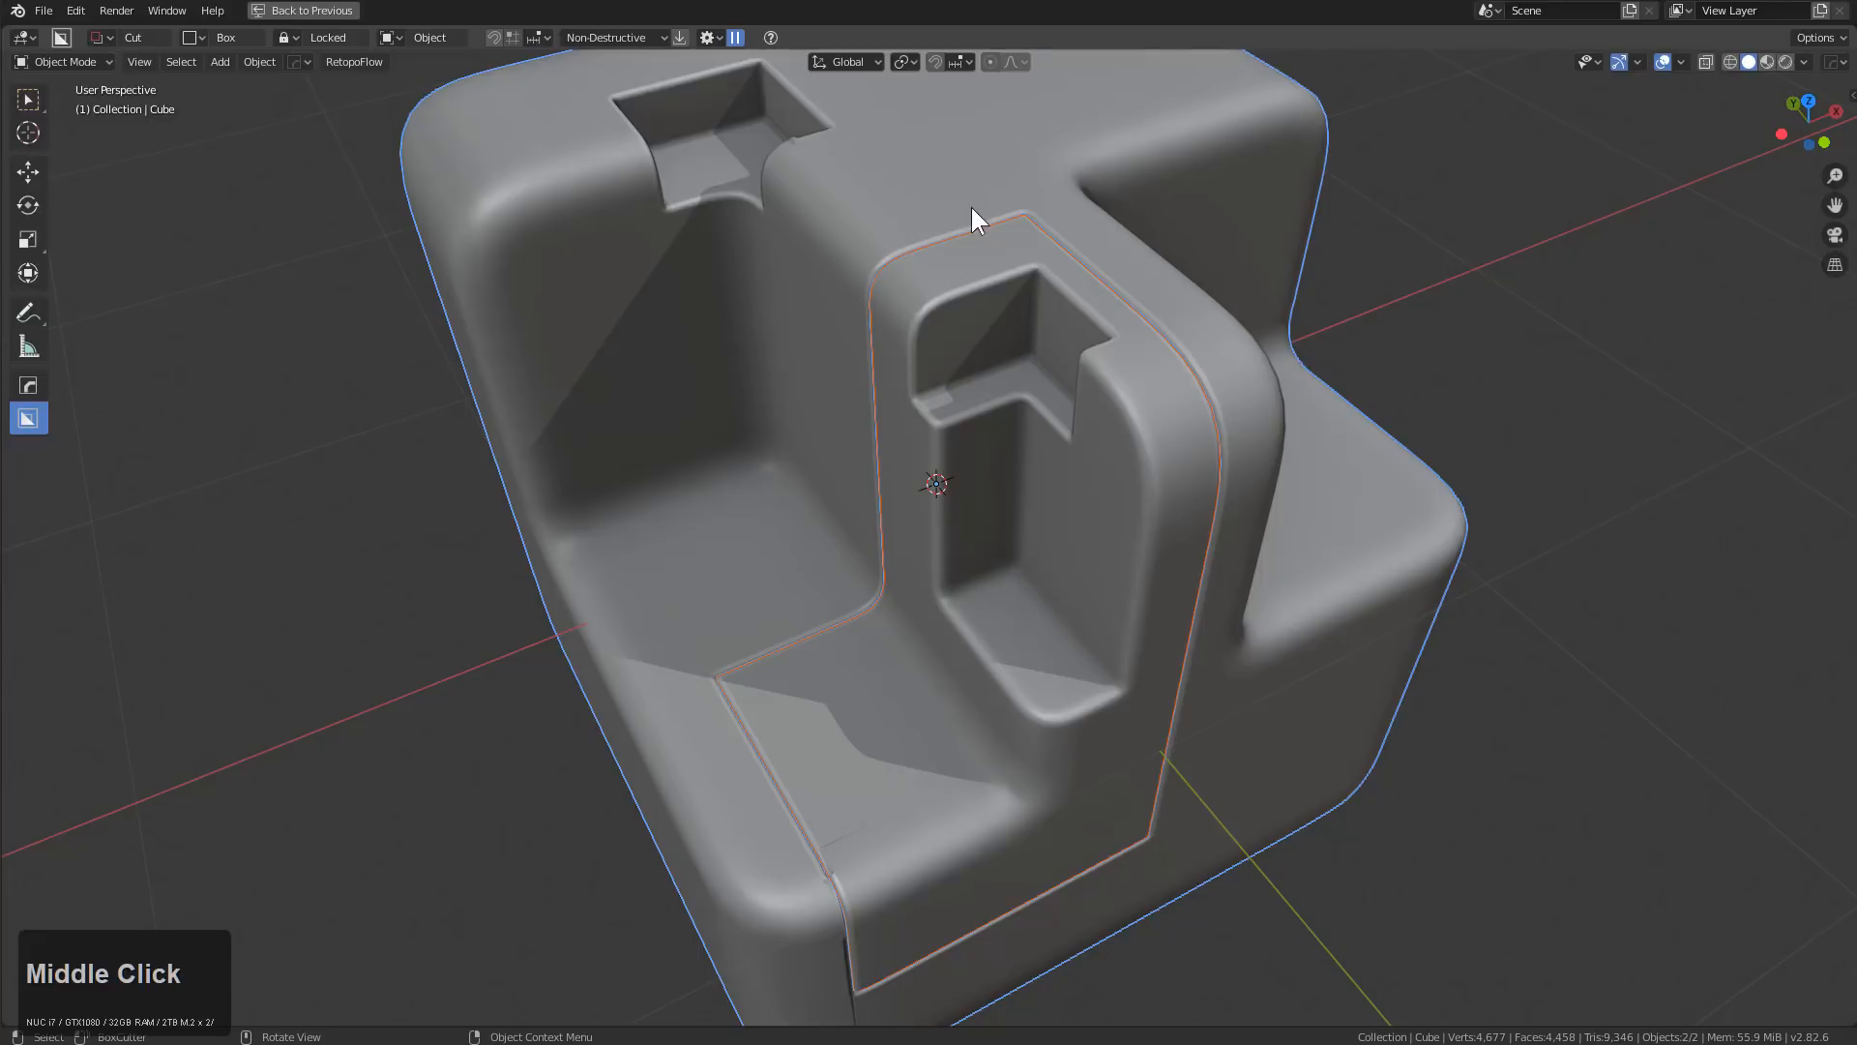
pyautogui.moveTo(1061, 415); pyautogui.dragTo(663, 455, button='middle')
pyautogui.scroll(2, 962, 398)
pyautogui.moveTo(1192, 594); pyautogui.dragTo(1047, 356, button='middle')
pyautogui.scroll(-2, 1127, 601)
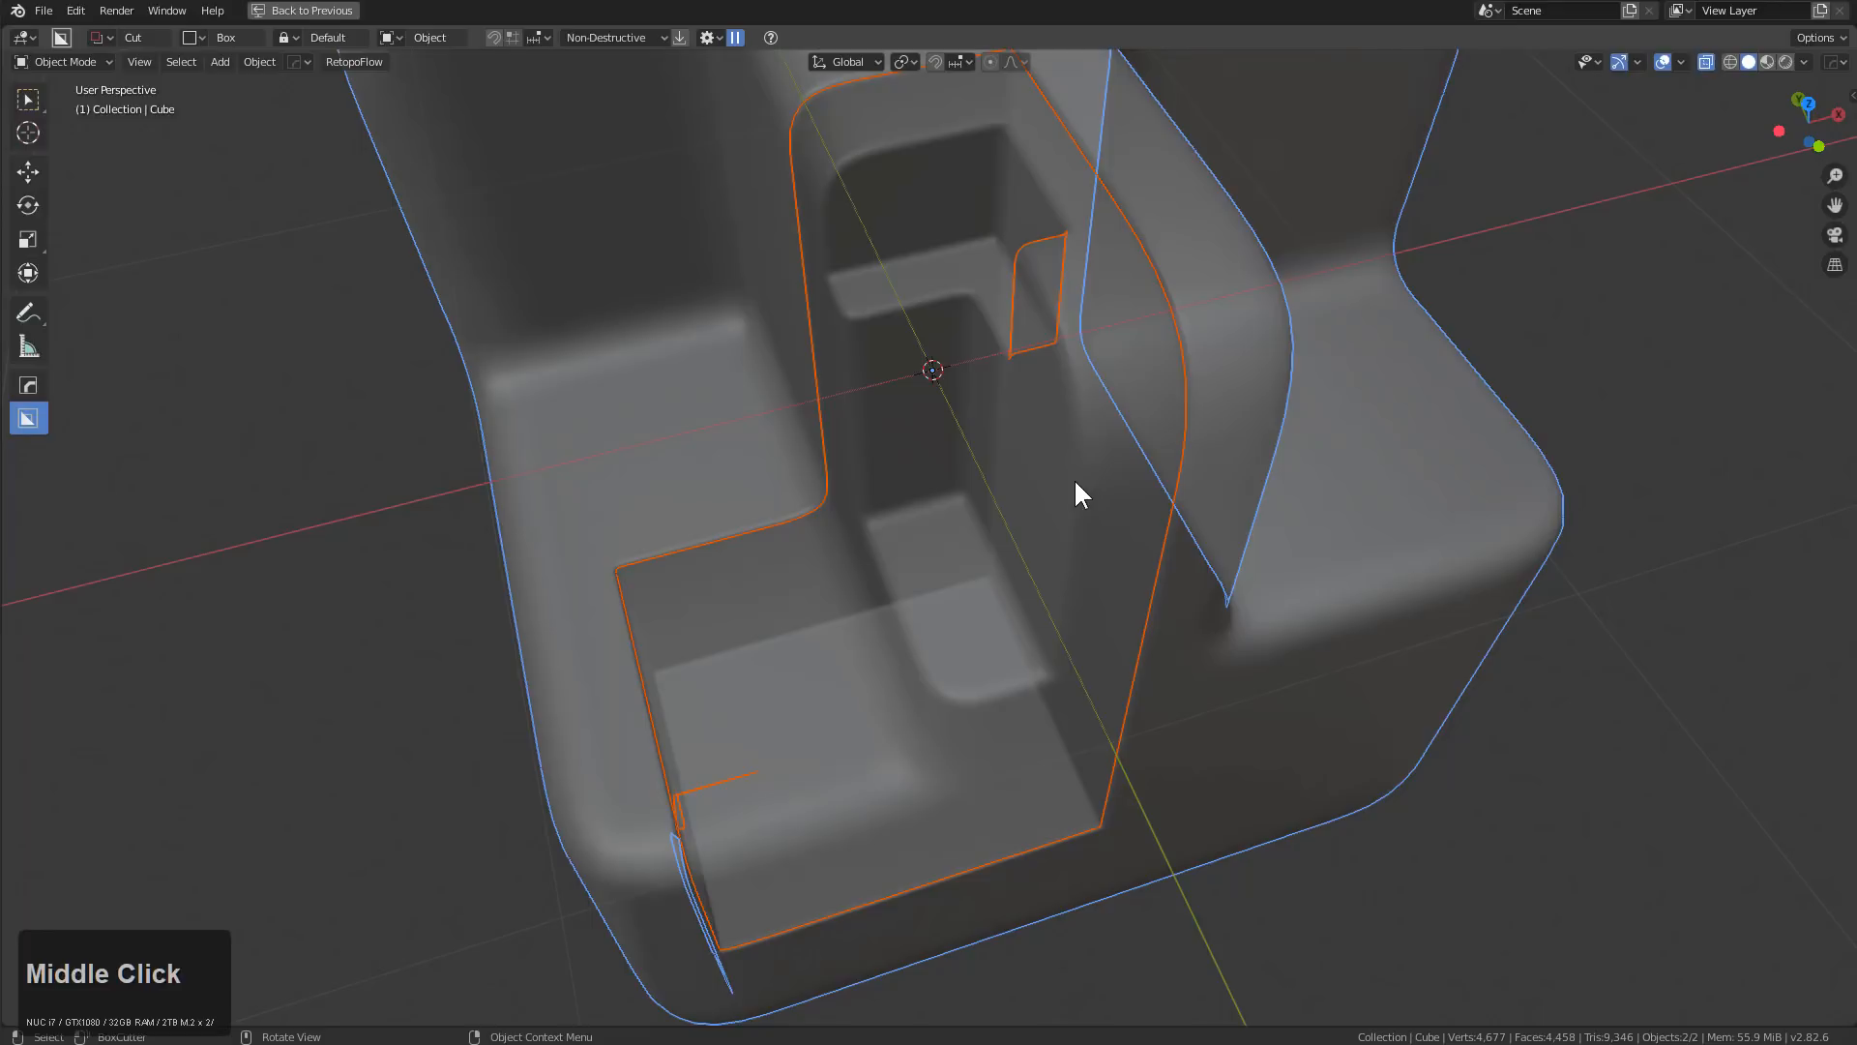
pyautogui.scroll(-2, 1072, 479)
pyautogui.moveTo(1008, 543); pyautogui.dragTo(1052, 582, button='middle')
pyautogui.scroll(-3, 1037, 517)
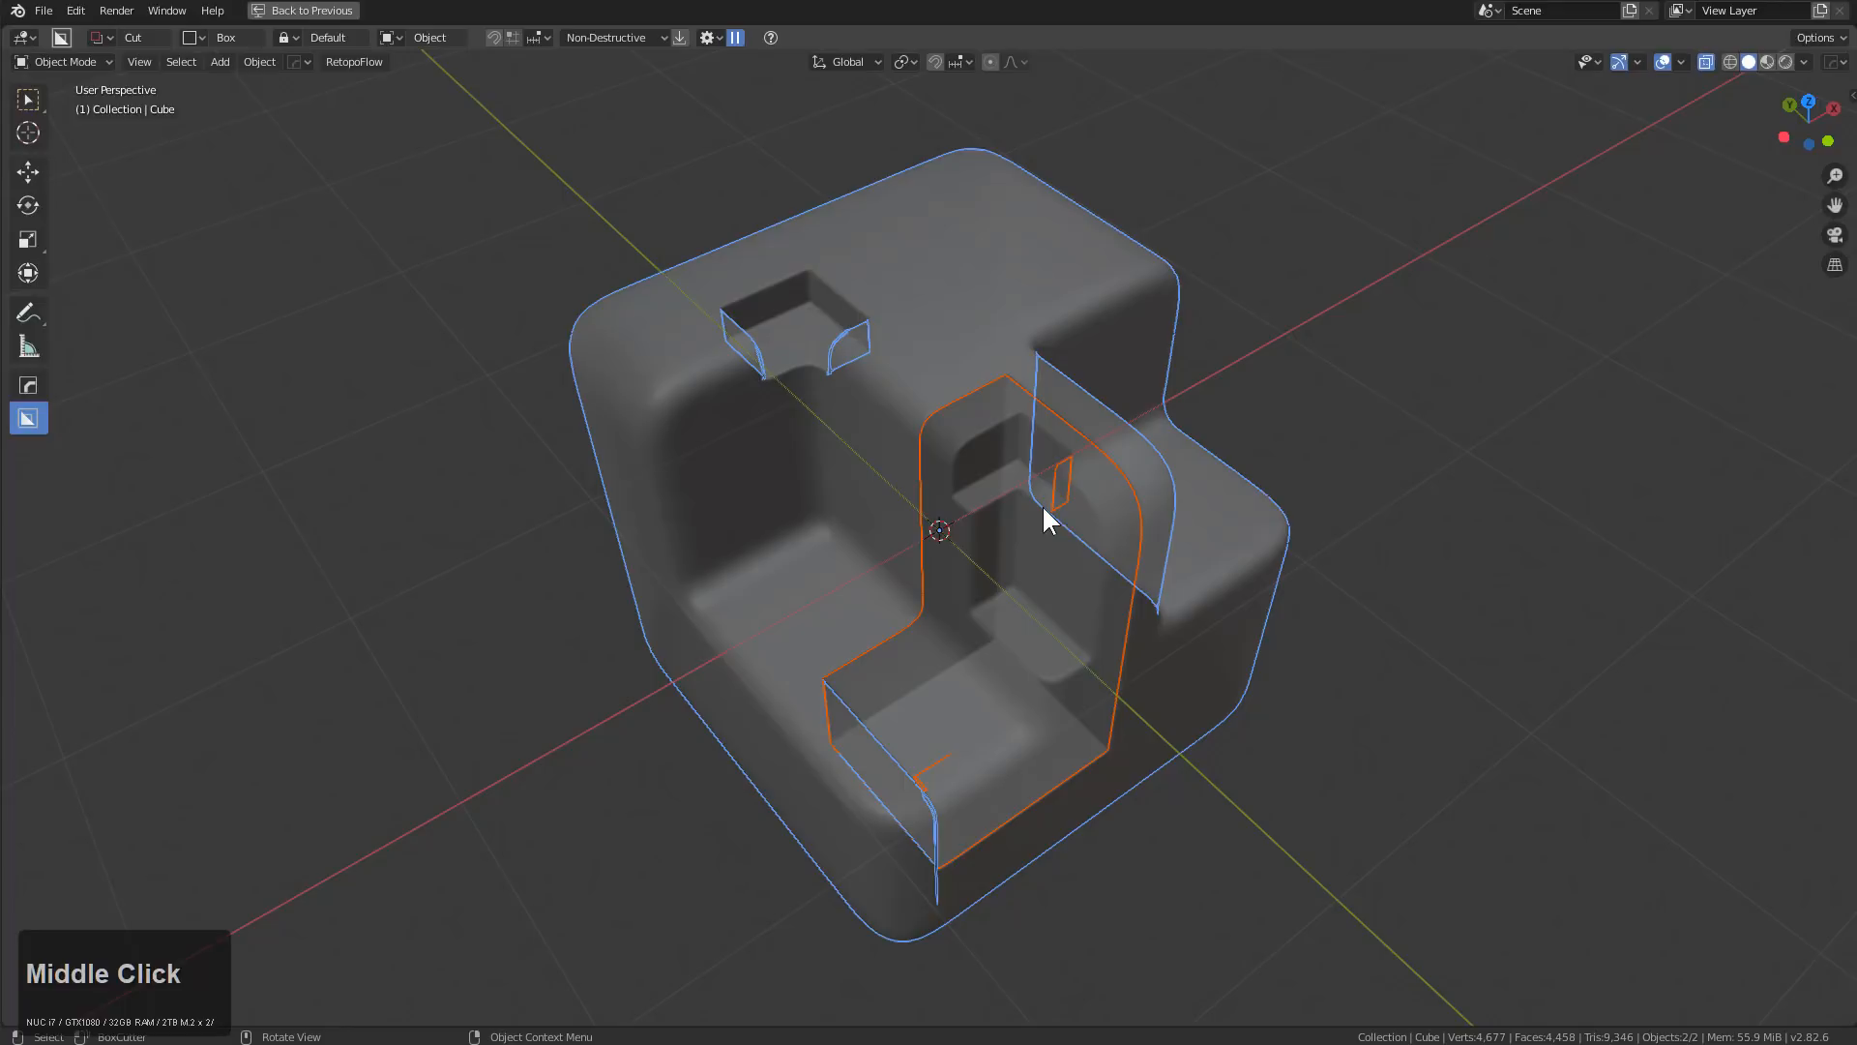
pyautogui.moveTo(1064, 481); pyautogui.dragTo(1011, 531, button='middle')
pyautogui.scroll(3, 1011, 531)
# Bring up the box cutter of the slice with the Hard Ops Object Scroll and keep it selected
pyautogui.press('q')
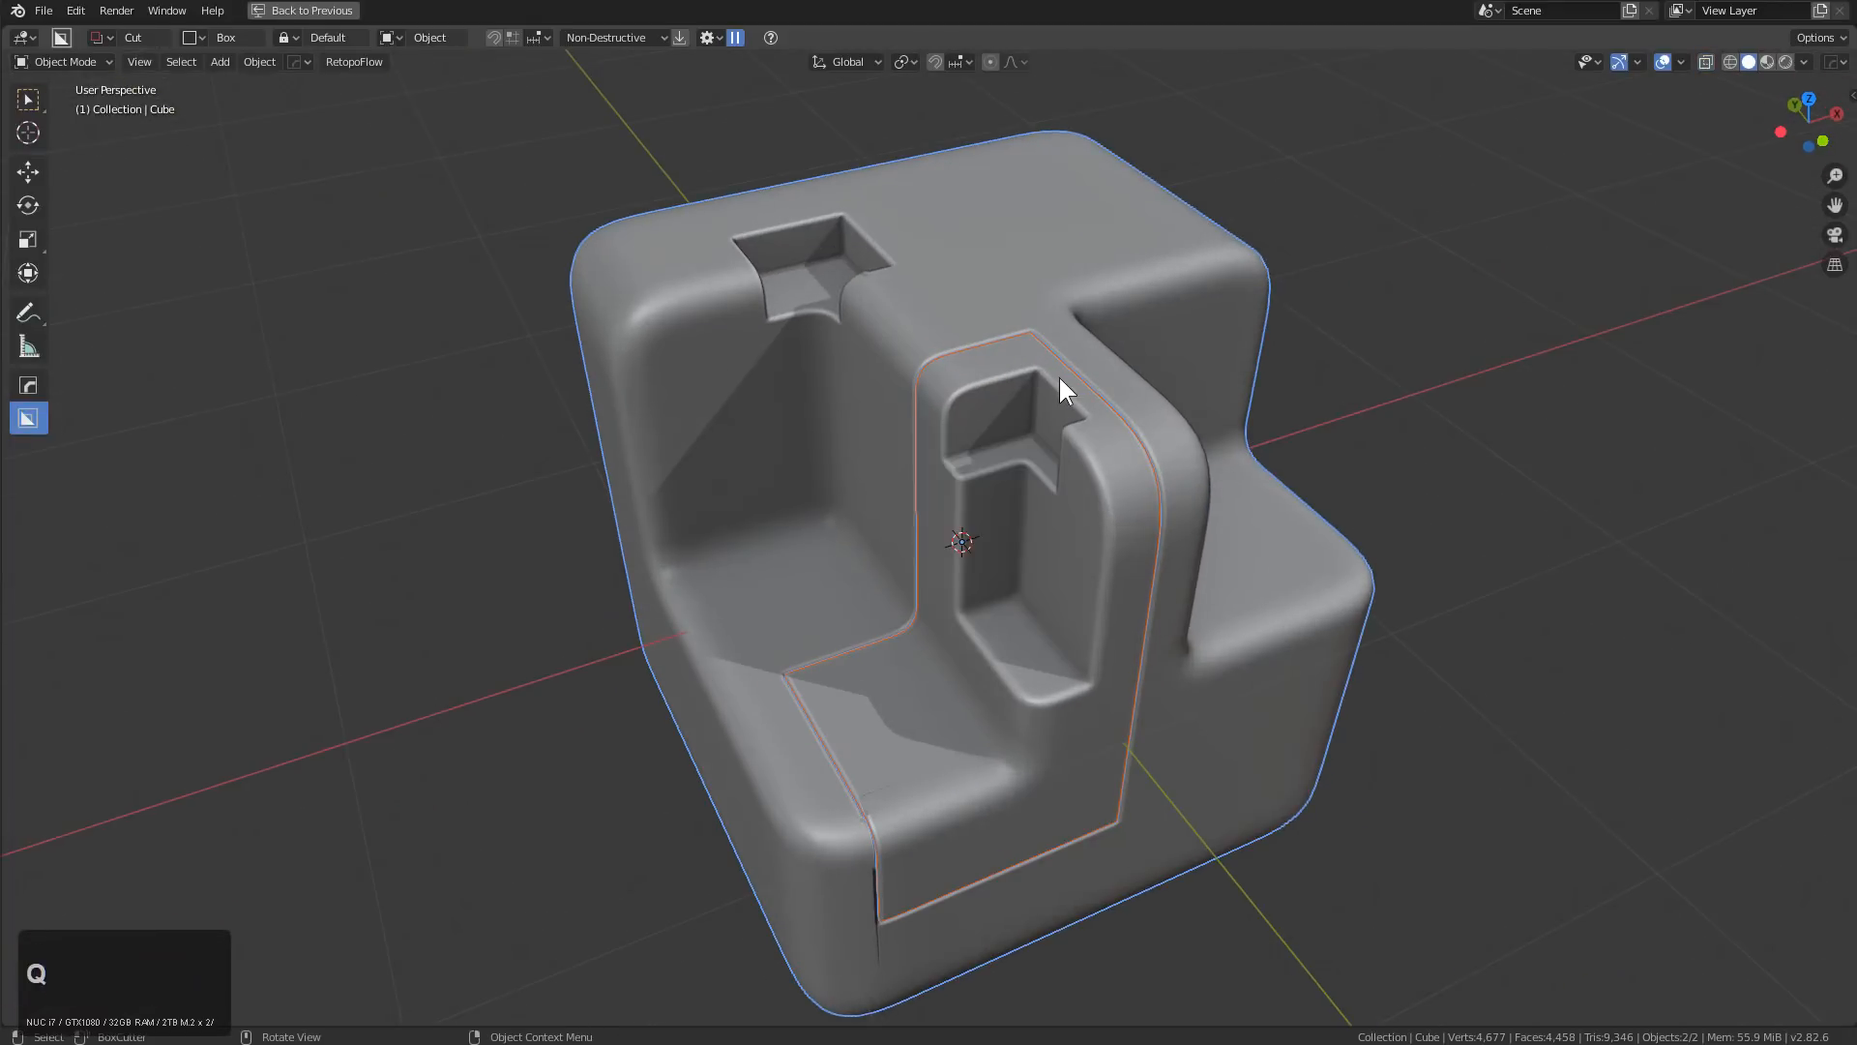
pyautogui.click(1059, 378)
pyautogui.press('q')
pyautogui.click(1050, 418)
pyautogui.scroll(-2, 1045, 409)
pyautogui.click(1036, 447)
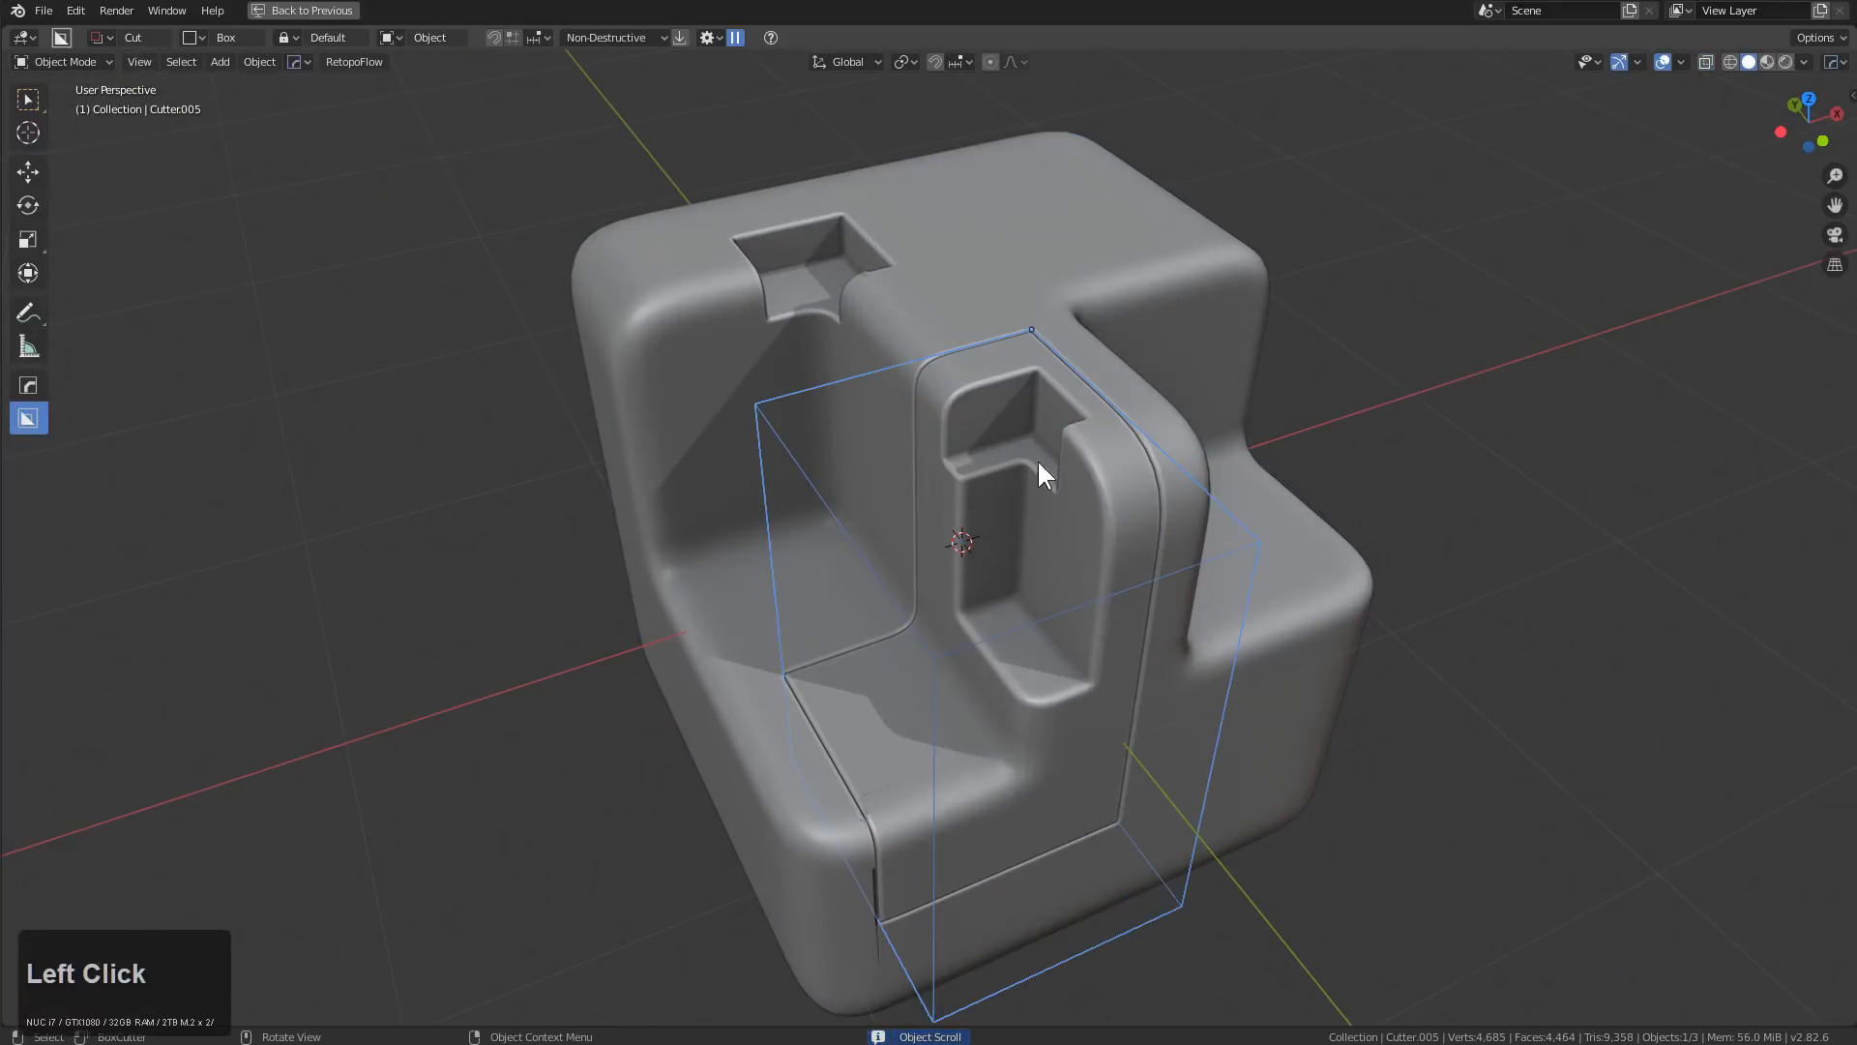
# Move the slice's cutter along the X axis and rescale it along X
pyautogui.press('g')
pyautogui.press('x')
pyautogui.click(1283, 497)
pyautogui.press('s')
pyautogui.press('x')
pyautogui.click(1202, 469)
# Move the slice's cutter along the Y axis and hide it
pyautogui.moveTo(1203, 469); pyautogui.dragTo(1210, 539, button='middle')
pyautogui.press('g')
pyautogui.press('y')
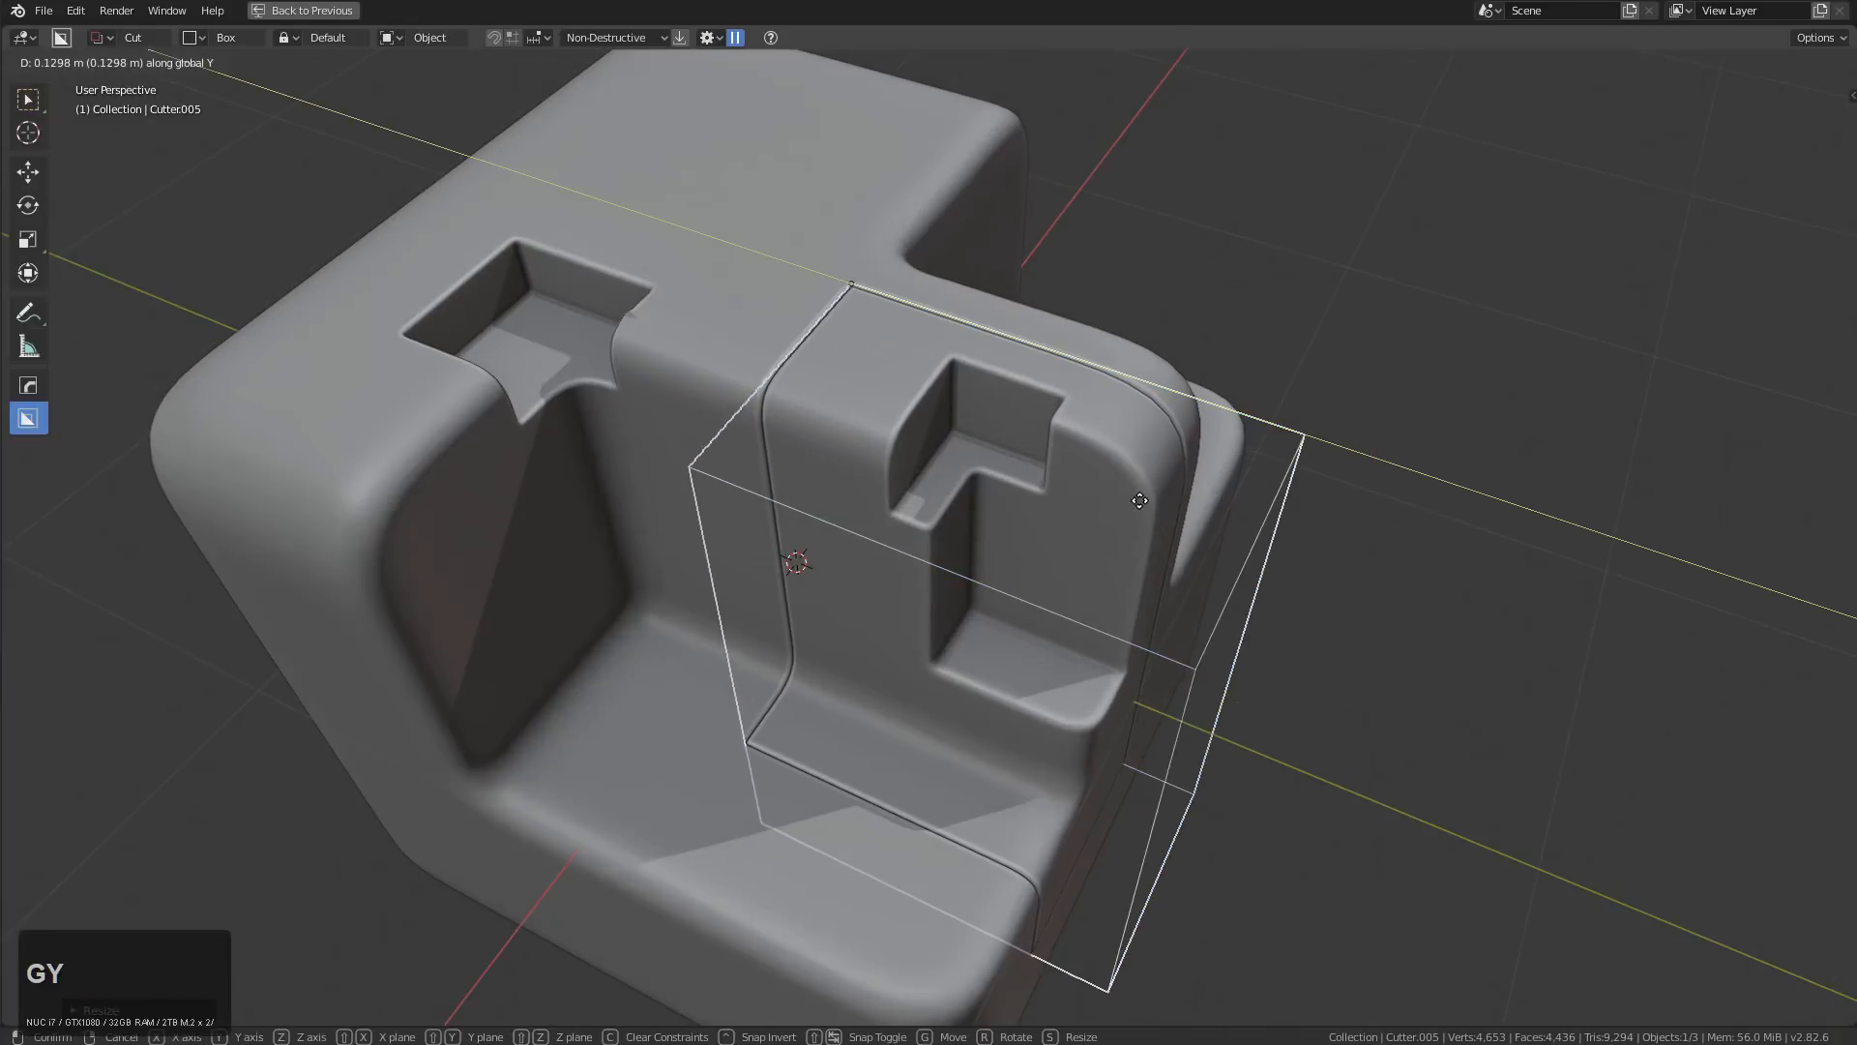
pyautogui.click(1262, 532)
pyautogui.press('h')
# Select the sliced piece and examine its bevelled edges and the gap to the main block
pyautogui.moveTo(1206, 551); pyautogui.dragTo(1018, 510, button='middle')
pyautogui.click(1116, 432)
pyautogui.scroll(-2, 957, 429)
pyautogui.scroll(3, 1030, 454)
pyautogui.scroll(-2, 1006, 481)
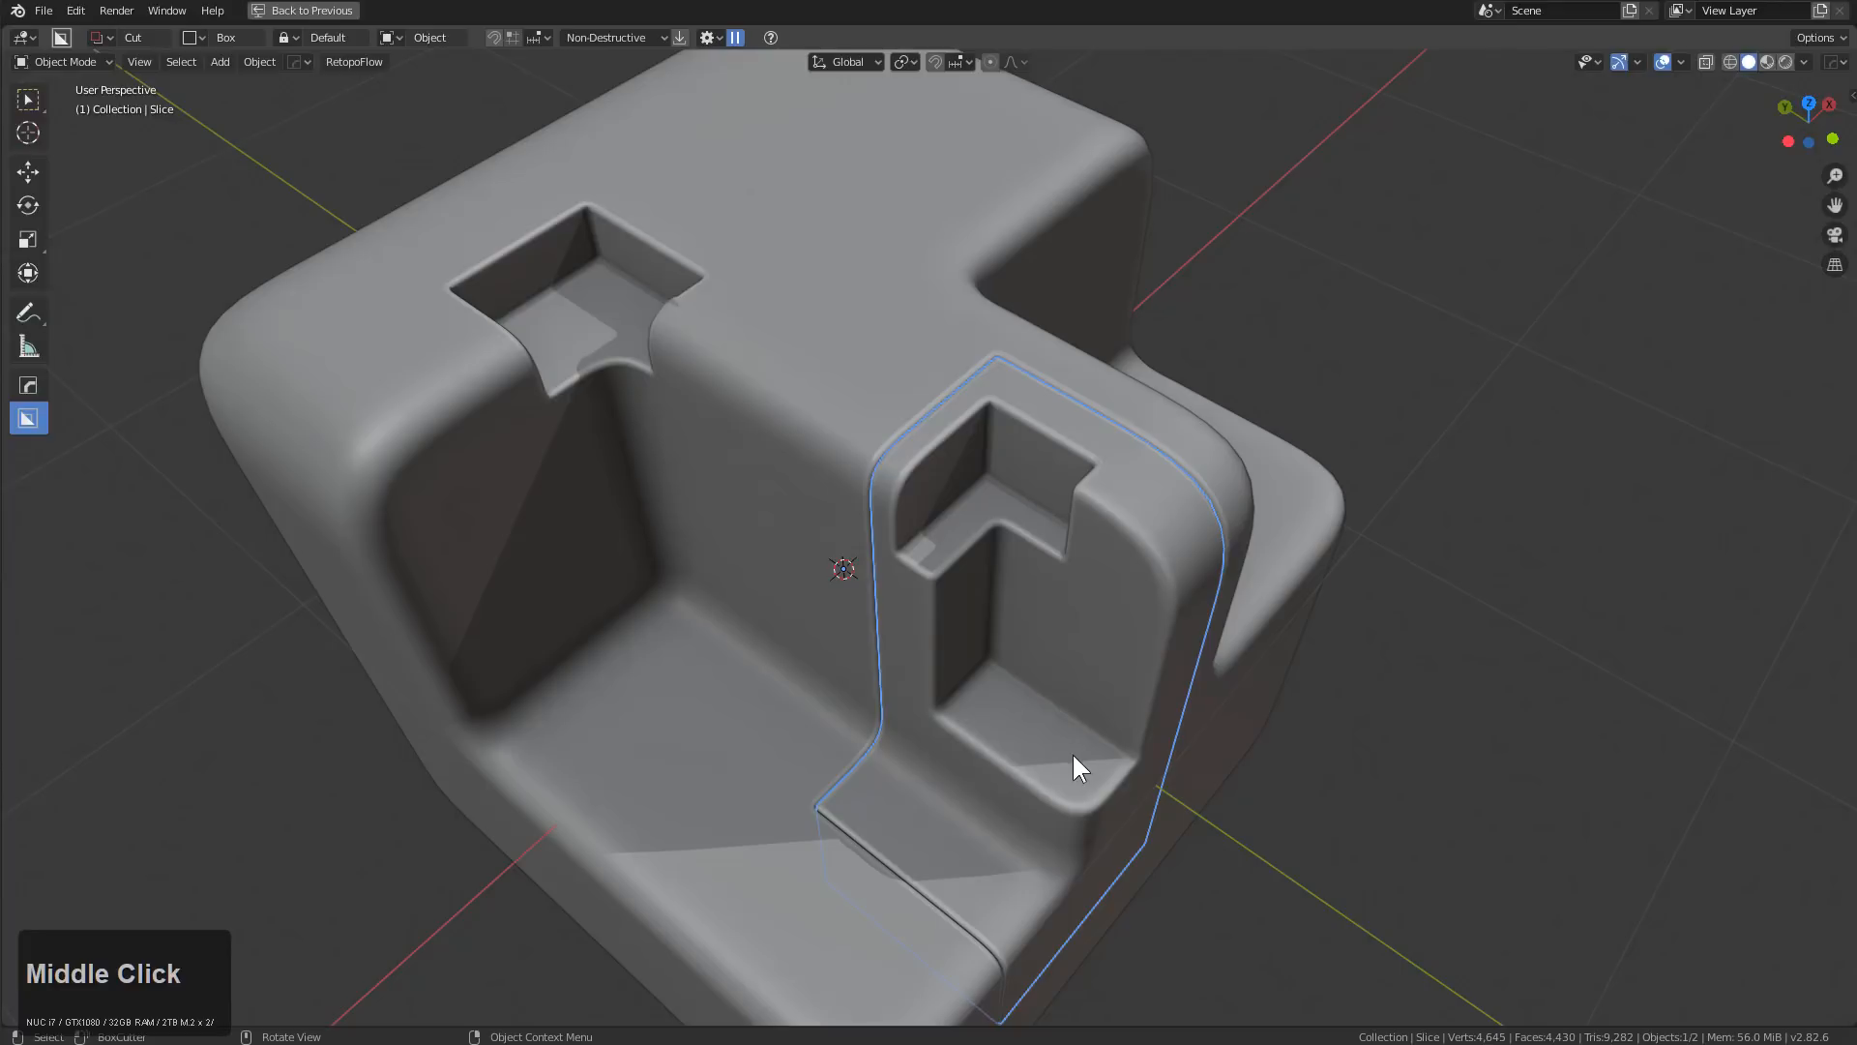
pyautogui.moveTo(952, 584); pyautogui.dragTo(1003, 571, button='middle')
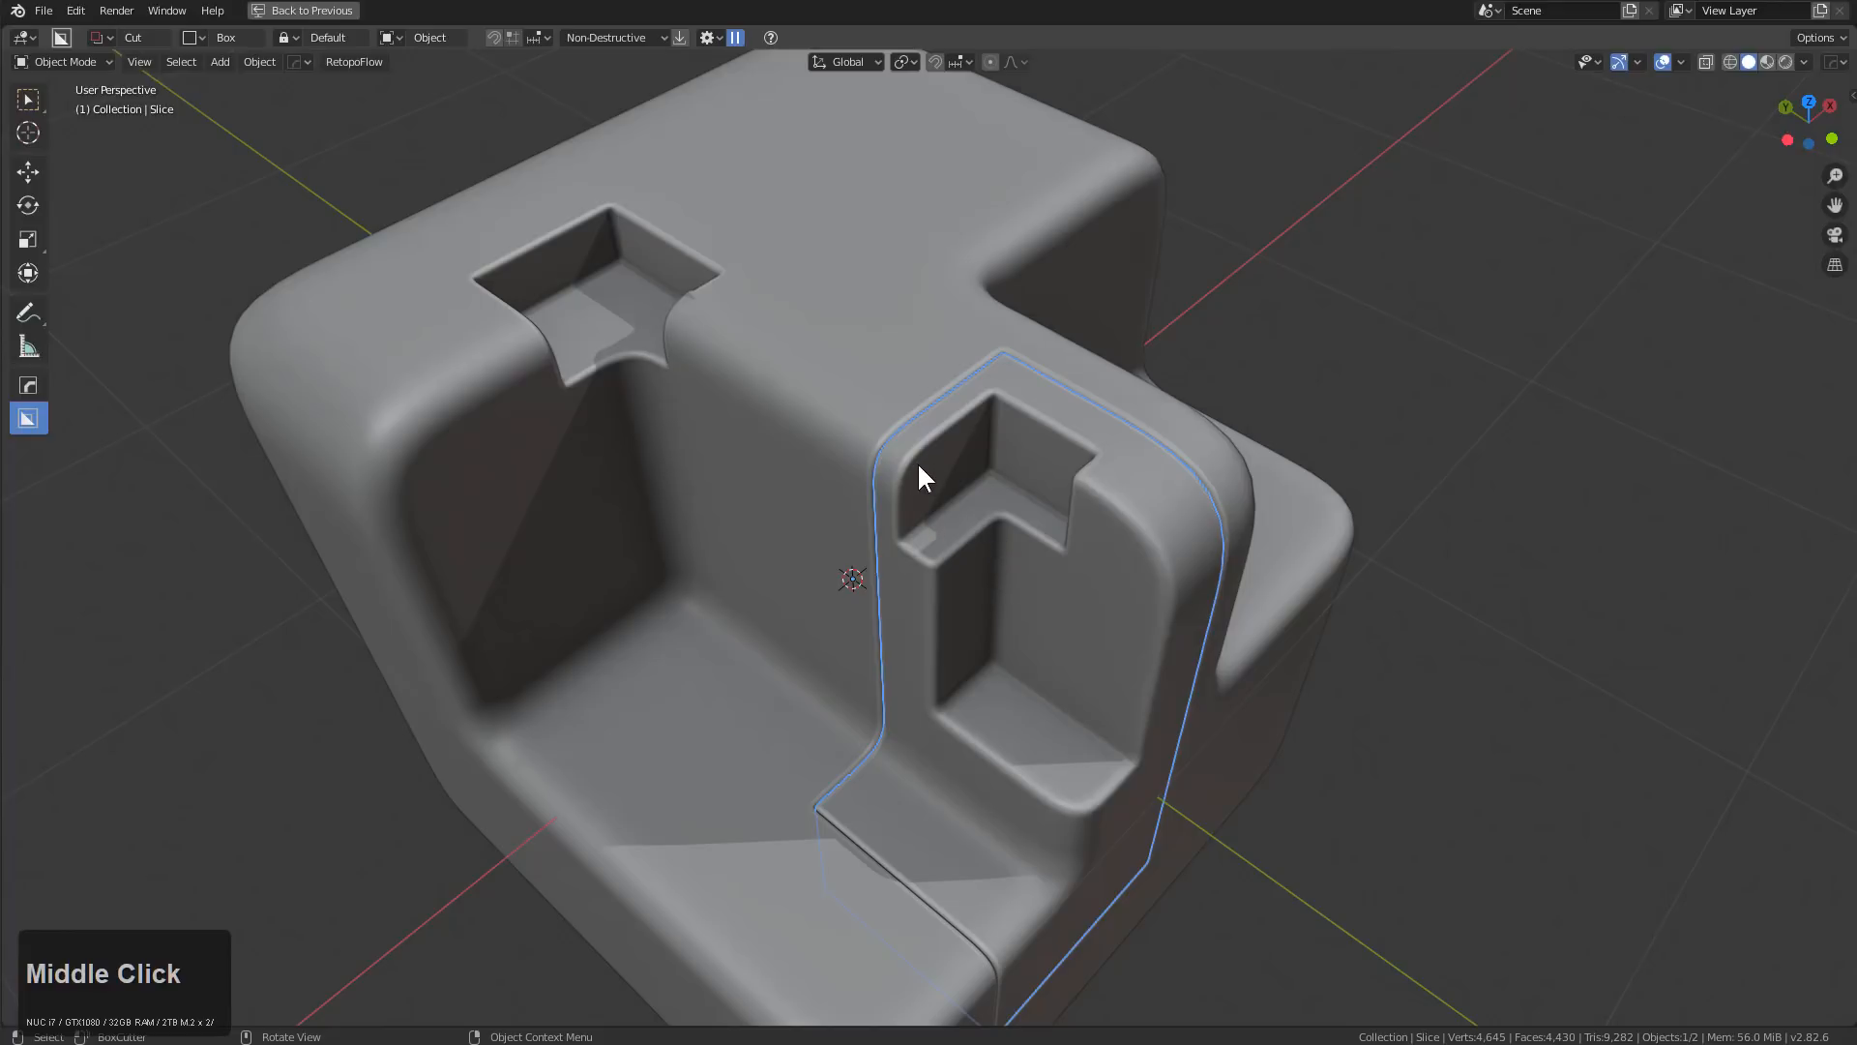
pyautogui.moveTo(1013, 560); pyautogui.dragTo(1009, 561, button='middle')
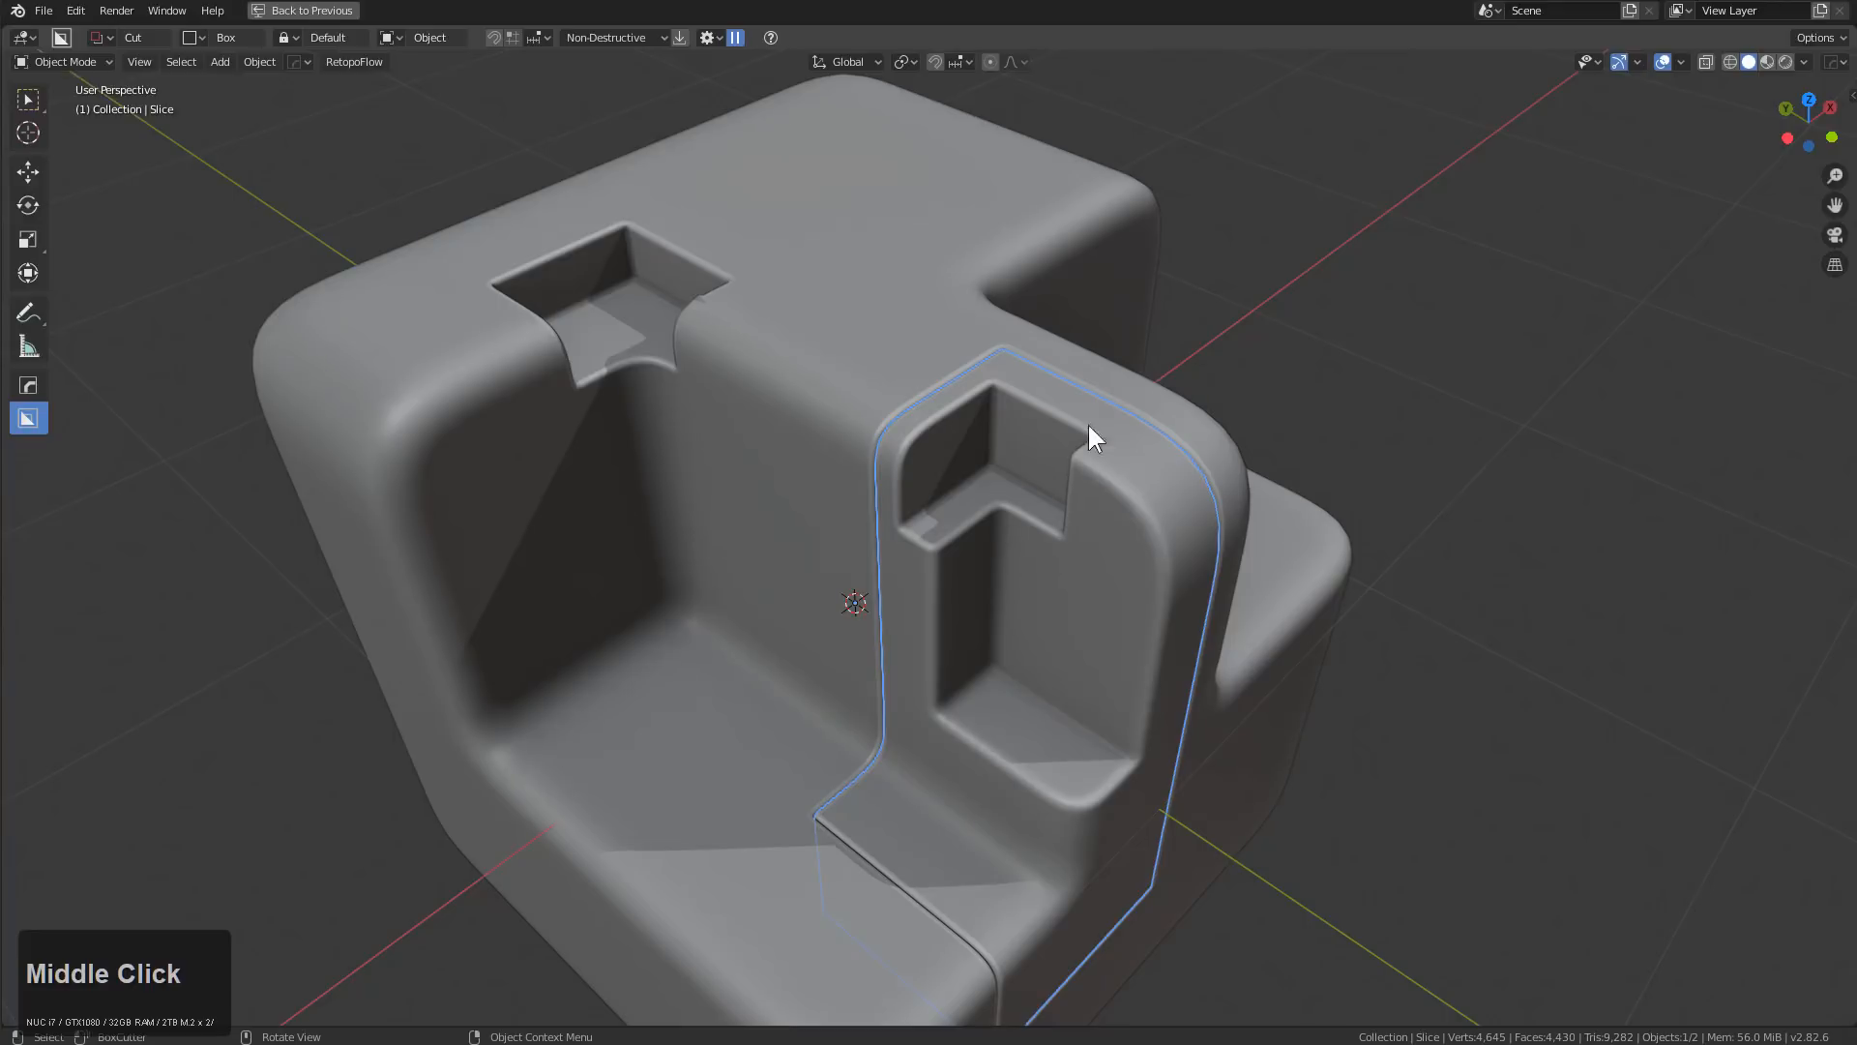
pyautogui.moveTo(958, 573); pyautogui.dragTo(996, 576, button='middle')
pyautogui.scroll(-2, 1136, 577)
pyautogui.moveTo(1136, 577); pyautogui.dragTo(1078, 556, button='middle')
# Select the main block and box-cut a deep notch into its top behind the sliced piece, extending past the side step
pyautogui.click(946, 346)
pyautogui.moveTo(946, 312)
pyautogui.mouseDown()
pyautogui.moveTo(1460, 389)
pyautogui.moveTo(1449, 374)
pyautogui.moveTo(1550, 424)
pyautogui.moveTo(1531, 514)
pyautogui.mouseUp()
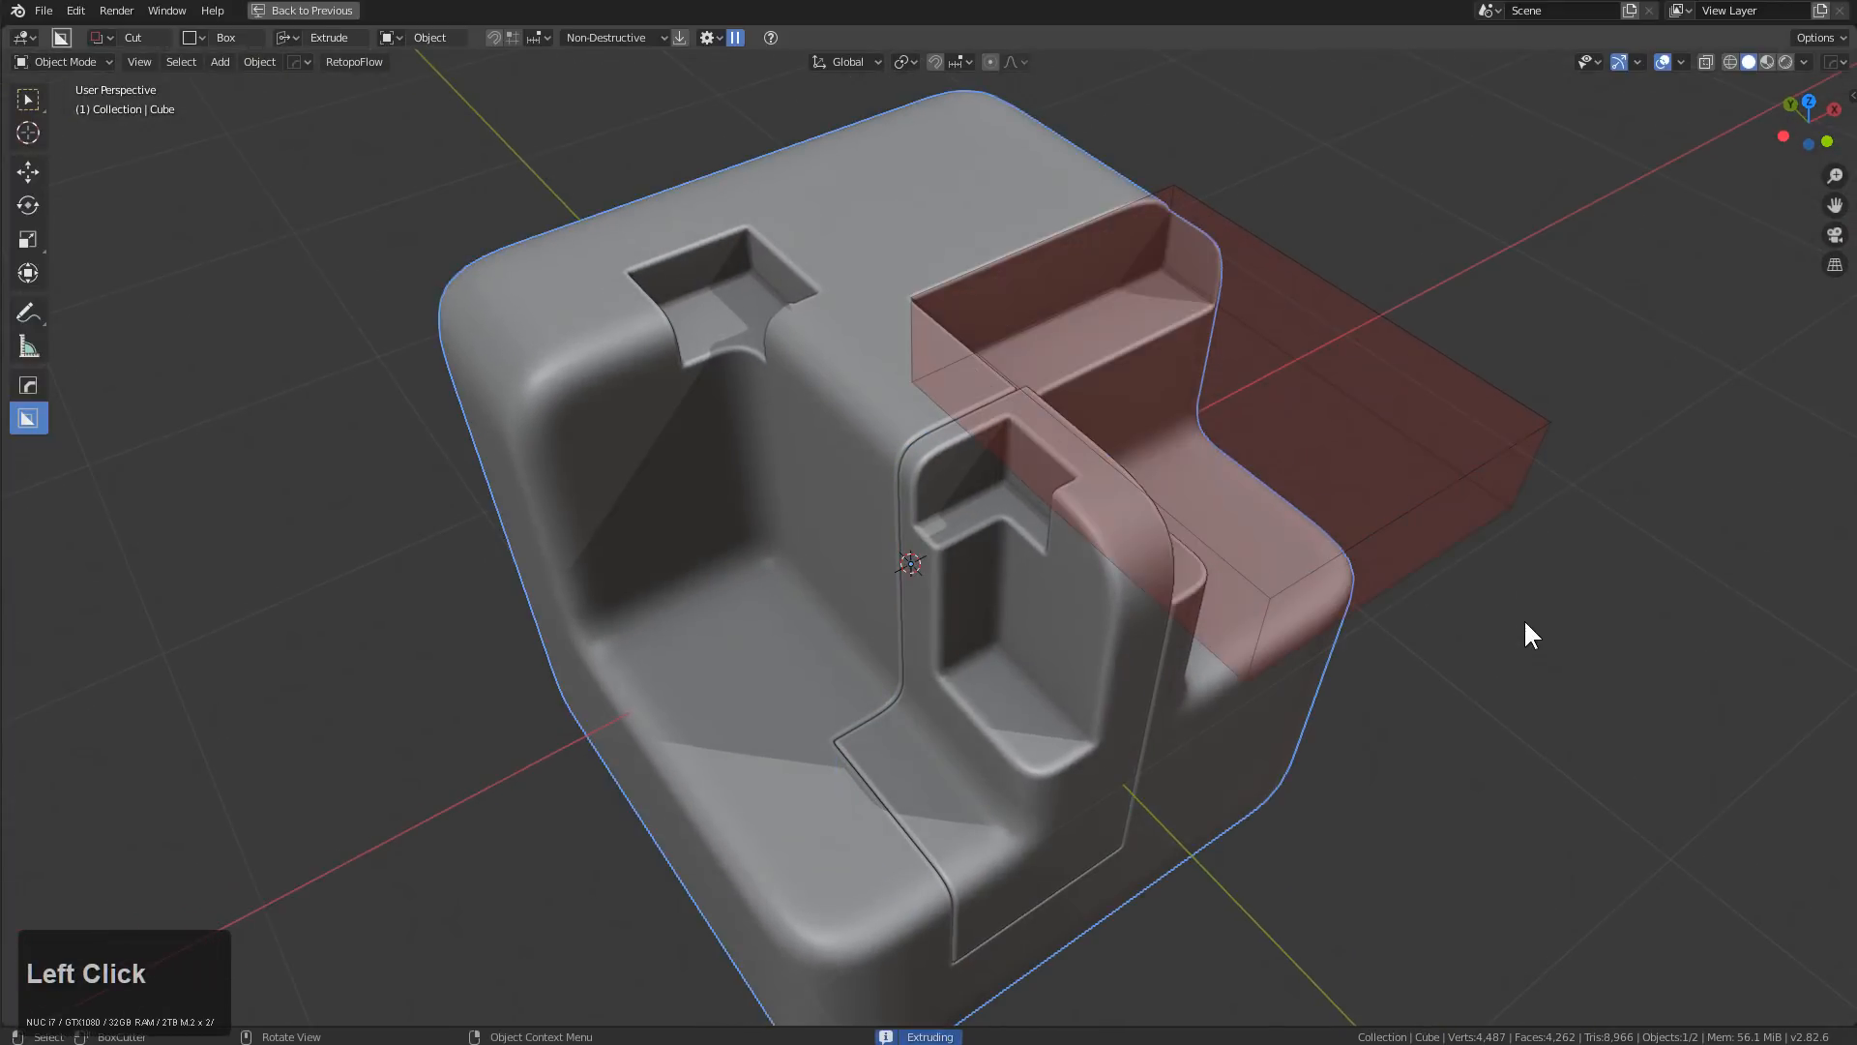
pyautogui.click(1522, 704)
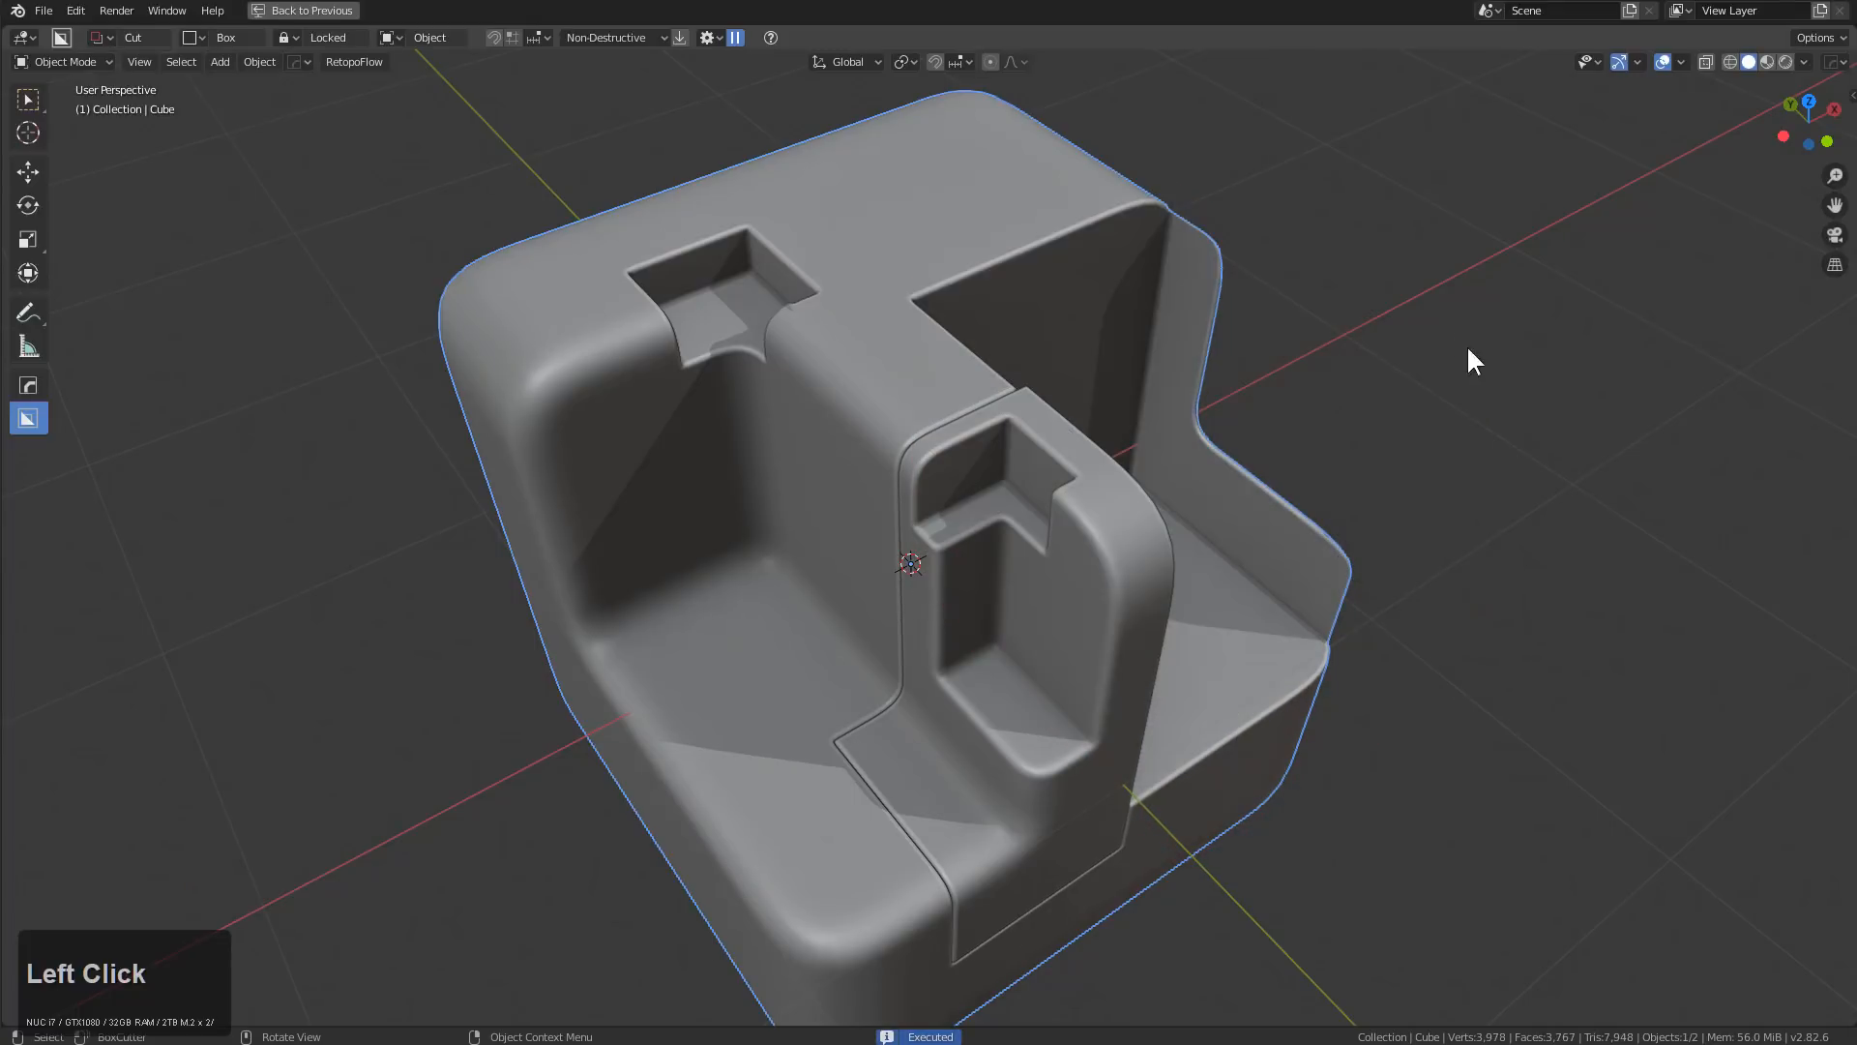